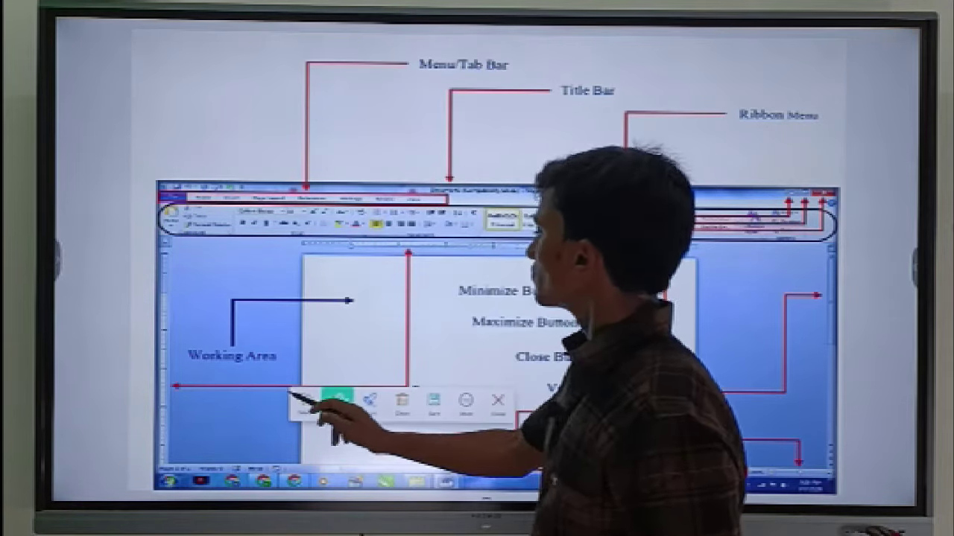
# Reveal the Word interface diagram and circle the zoom slider and title bar area in cyan ink.
pyautogui.moveTo(339, 406)
pyautogui.mouseDown()
pyautogui.moveTo(849, 462)
pyautogui.moveTo(861, 480)
pyautogui.mouseUp()
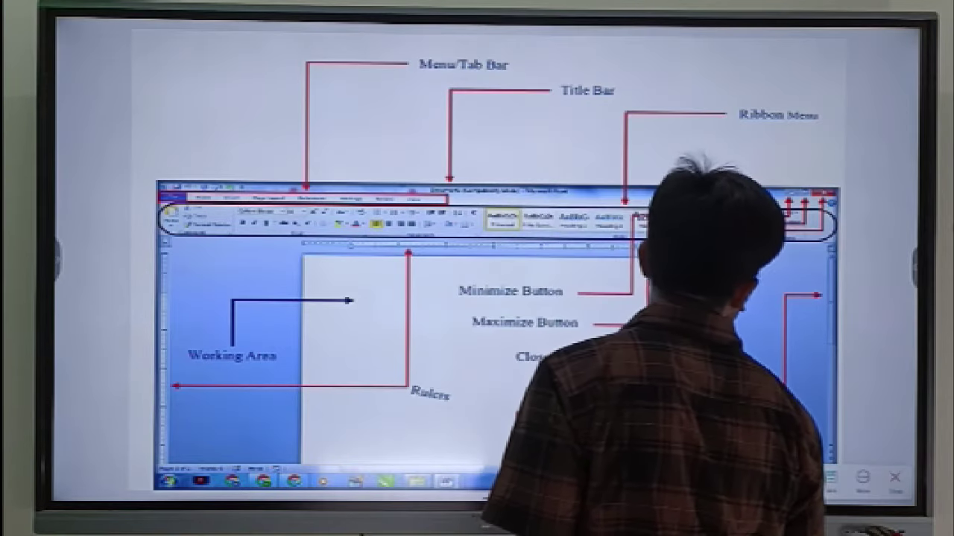
pyautogui.moveTo(809, 443); pyautogui.dragTo(704, 46)
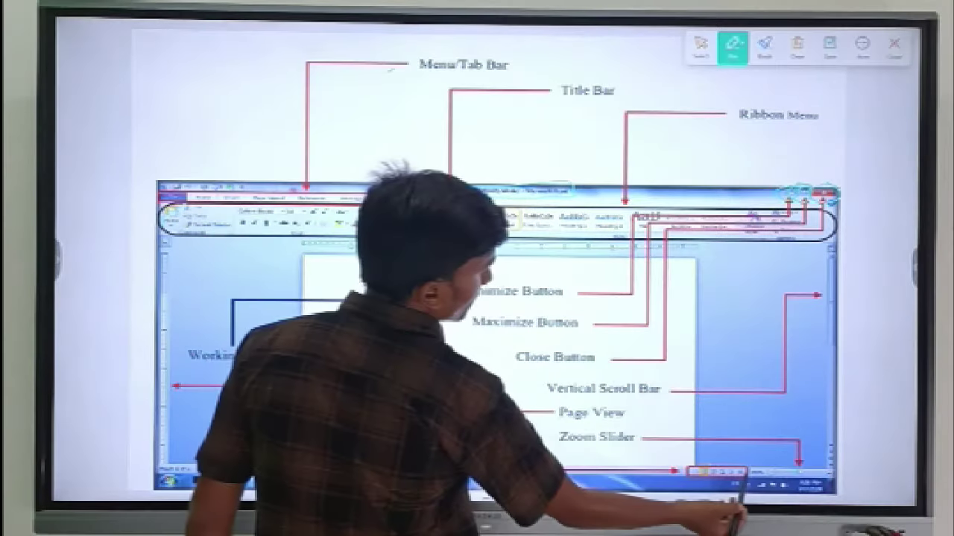
pyautogui.moveTo(712, 462); pyautogui.dragTo(690, 474)
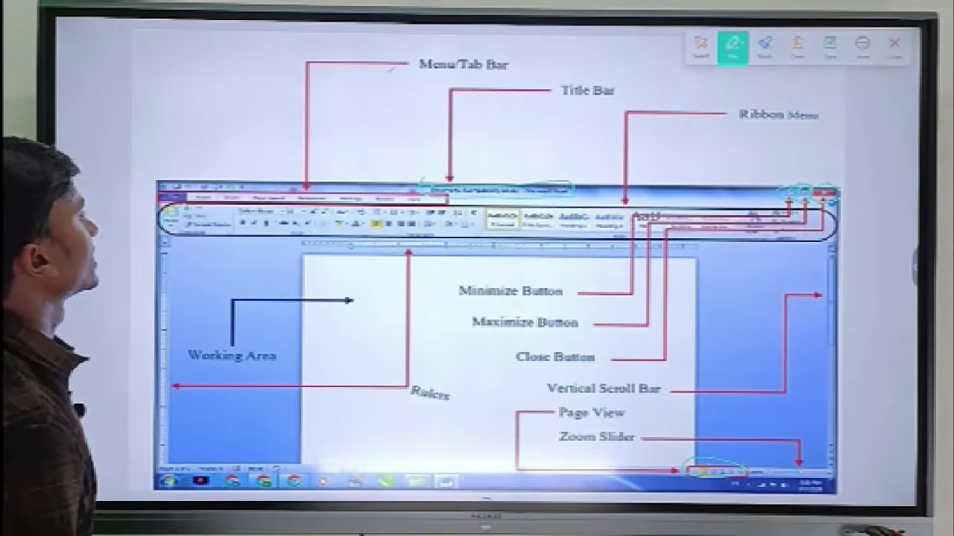
pyautogui.moveTo(245, 148); pyautogui.dragTo(240, 166)
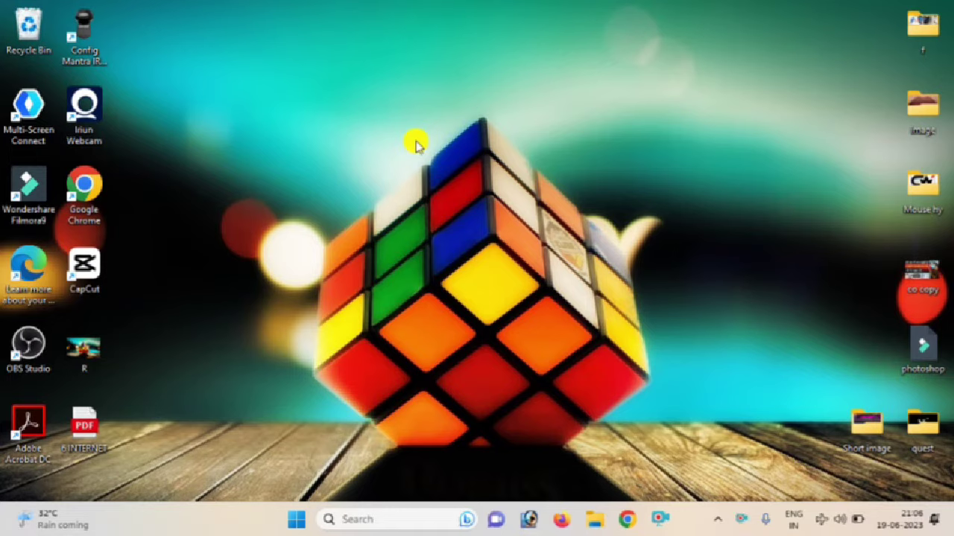
# Launch Word with winword from the Run box and place the cursor in blank Document1.
pyautogui.press('super+r')
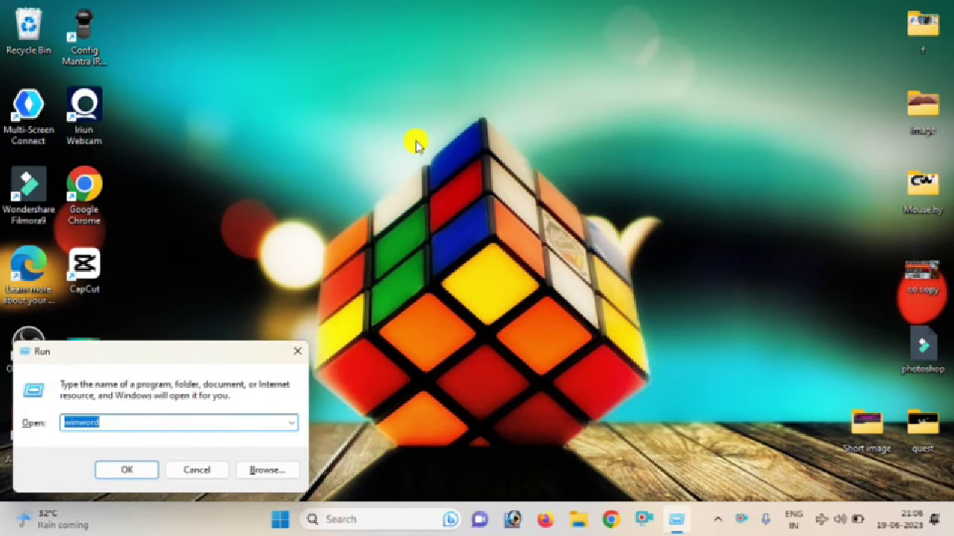
pyautogui.press('Return')
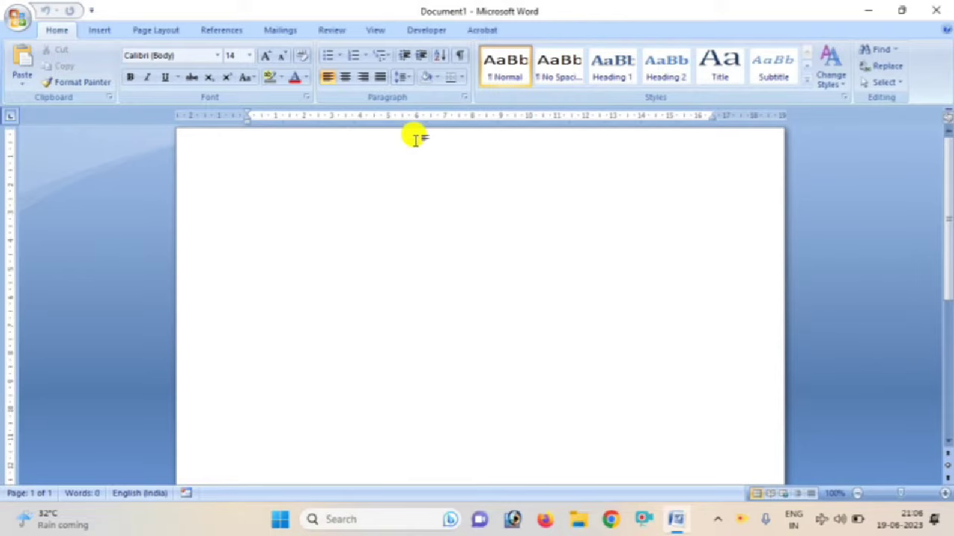
pyautogui.doubleClick(251, 145)
pyautogui.doubleClick(251, 142)
pyautogui.click(252, 148)
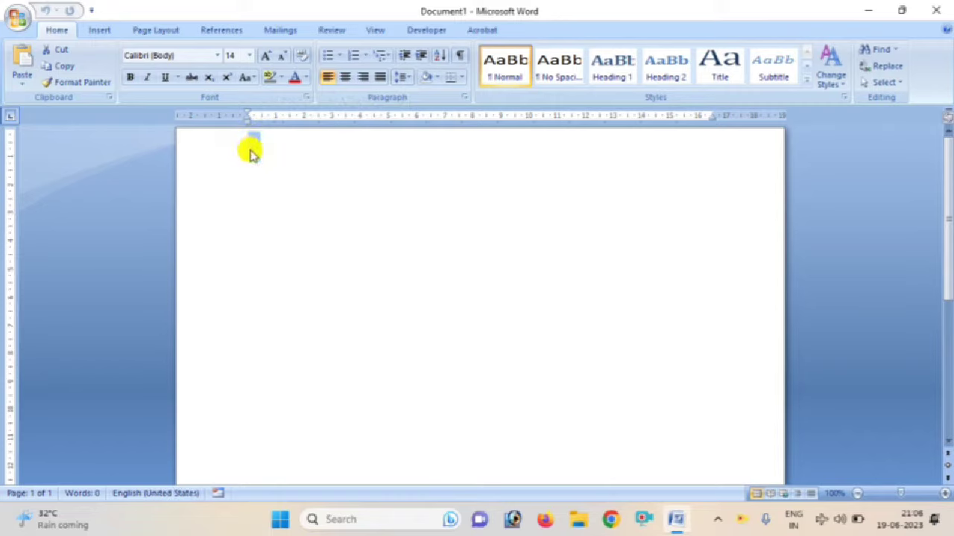
pyautogui.doubleClick(252, 145)
pyautogui.click(393, 205)
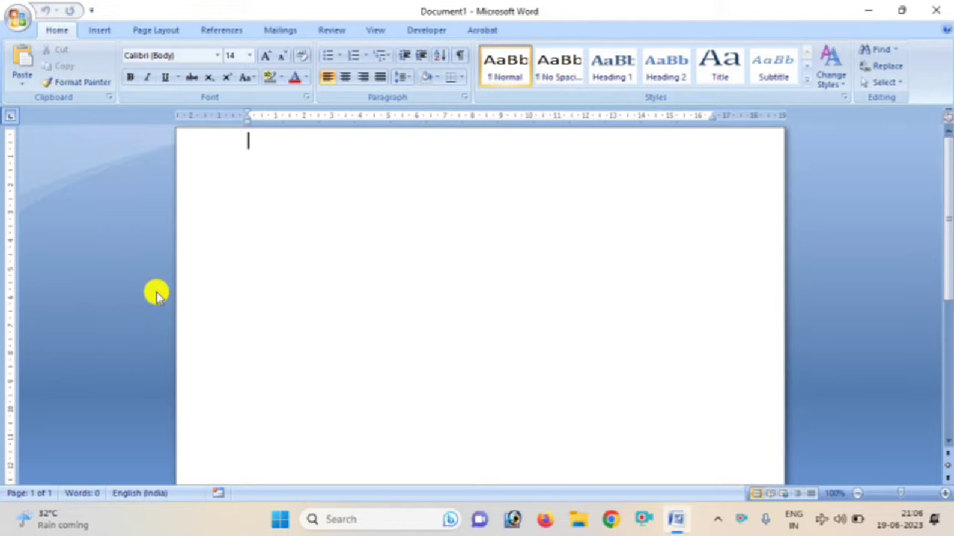
# Restore and maximize the Word window using the title-bar buttons and the Alt+Space menu.
pyautogui.click(901, 10)
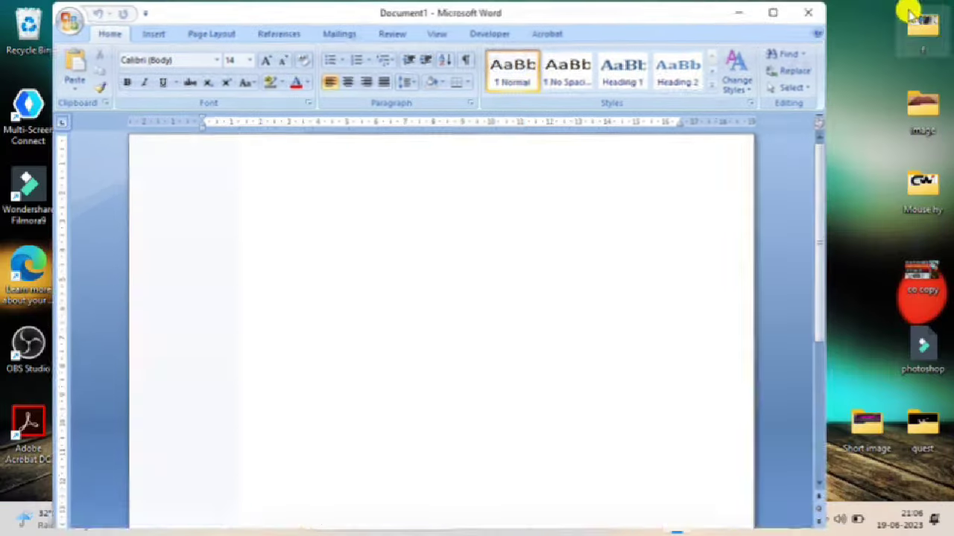
pyautogui.click(766, 13)
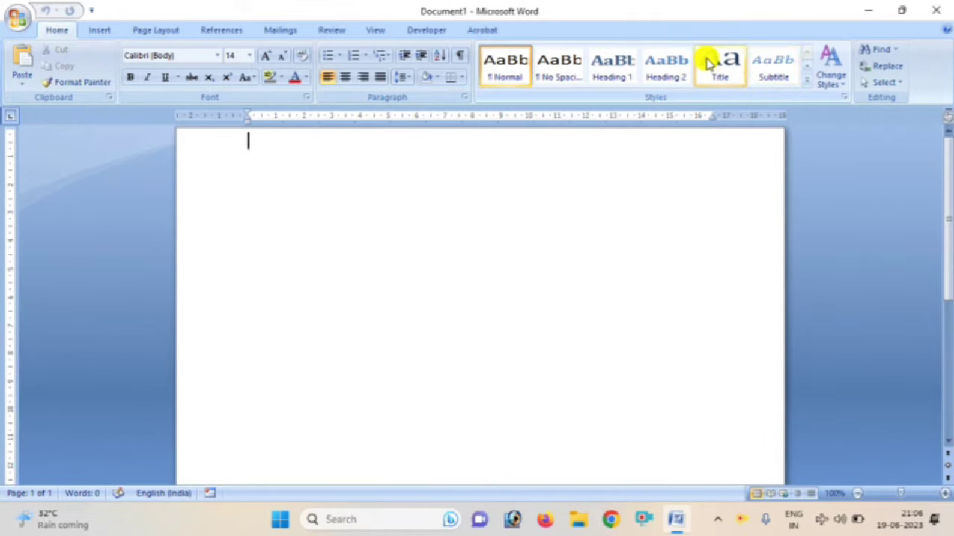
pyautogui.hotkey('alt', 'space')
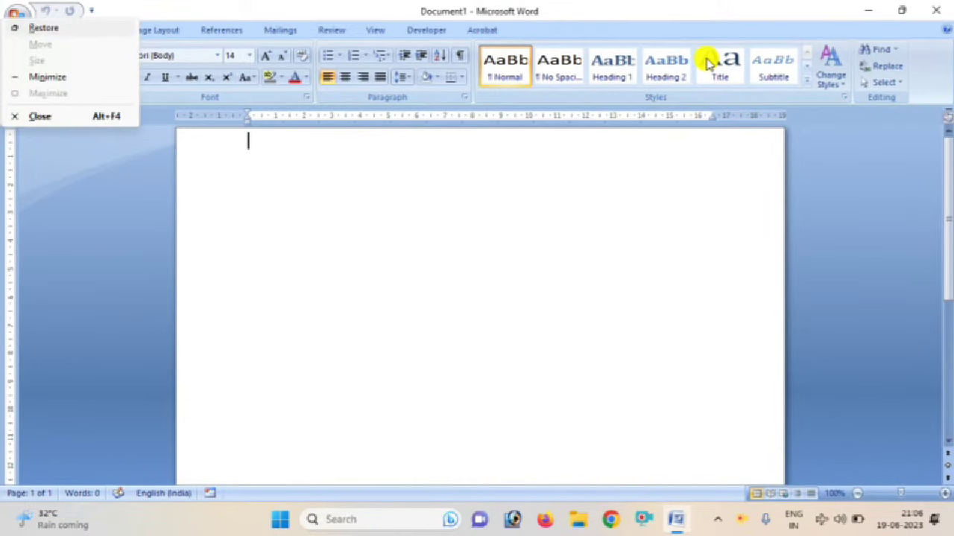
pyautogui.press('Return')
pyautogui.hotkey('alt', 'space')
pyautogui.press('Escape')
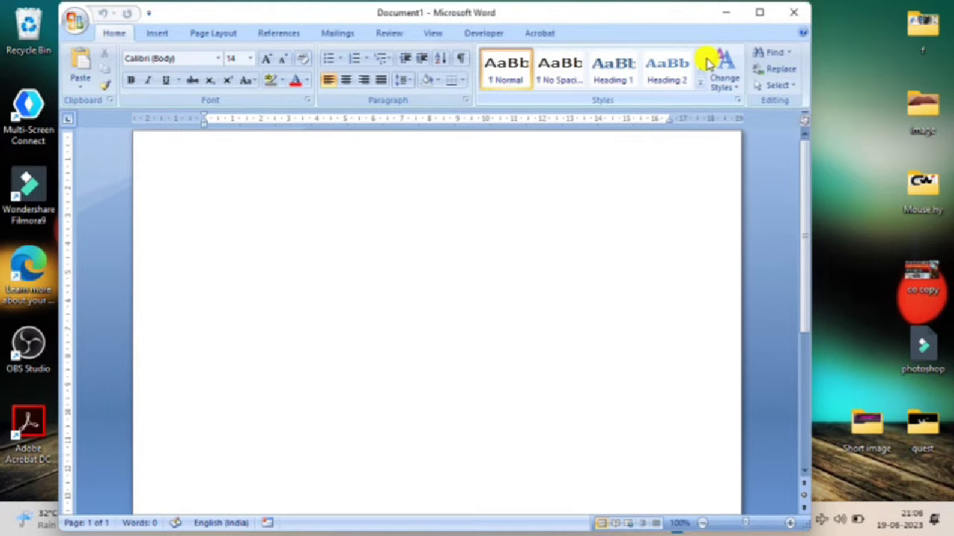
pyautogui.hotkey('alt', 'space')
pyautogui.press('x')
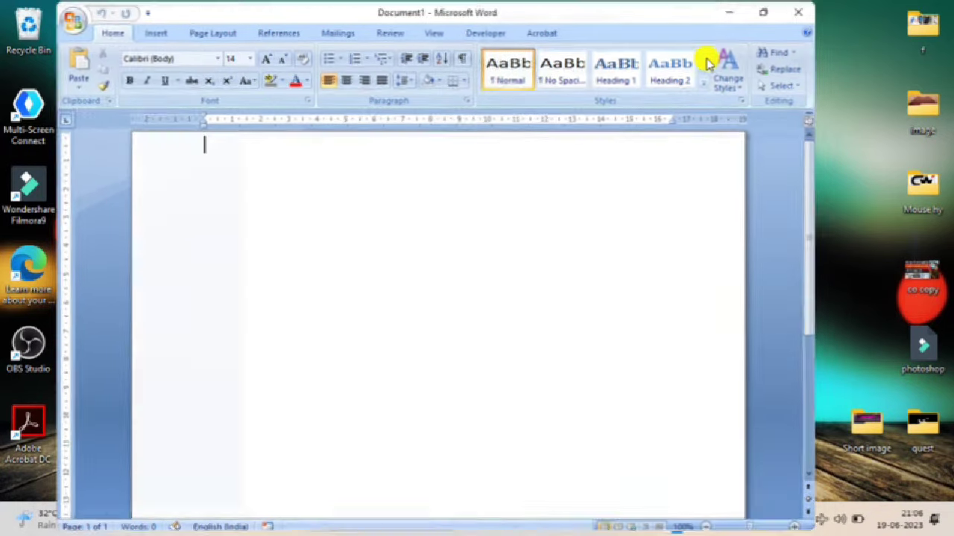
# Restore and maximize Word again via Alt+Space, then minimize it to the desktop.
pyautogui.hotkey('alt', 'space')
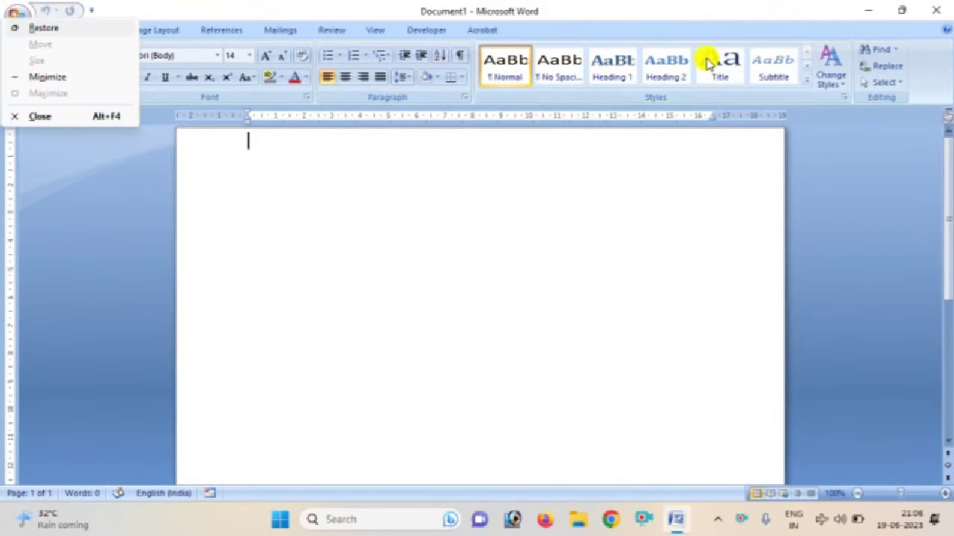
pyautogui.press('r')
pyautogui.hotkey('alt', 'space')
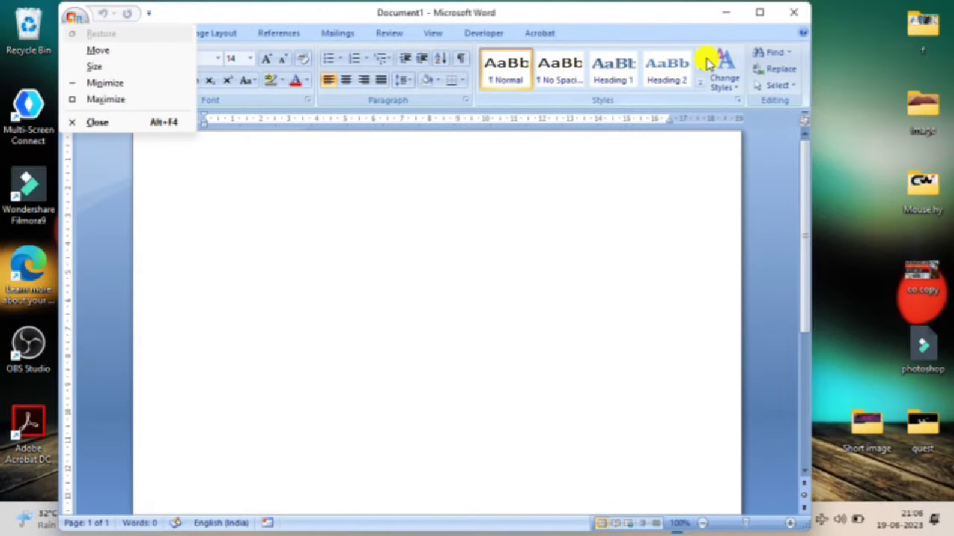
pyautogui.press('x')
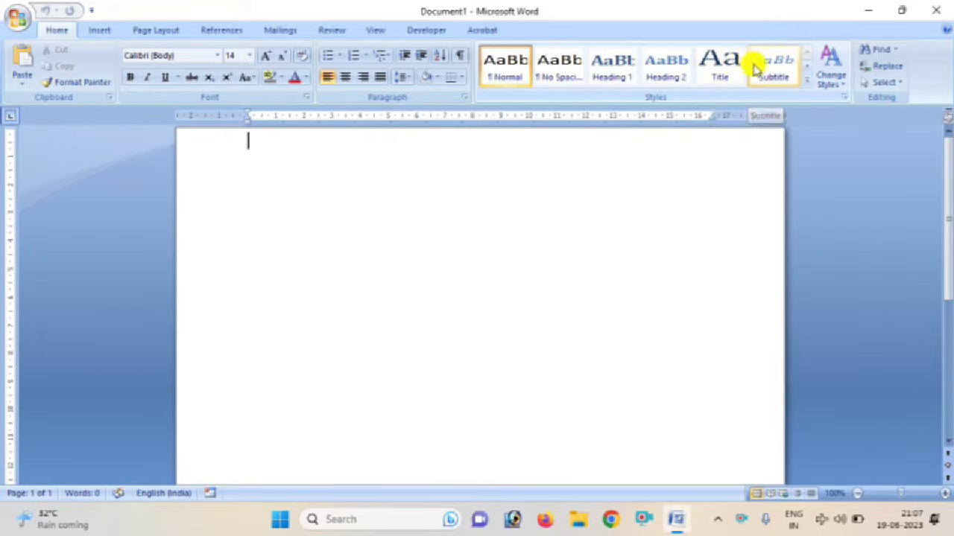
pyautogui.hotkey('alt', 'space')
pyautogui.press('n')
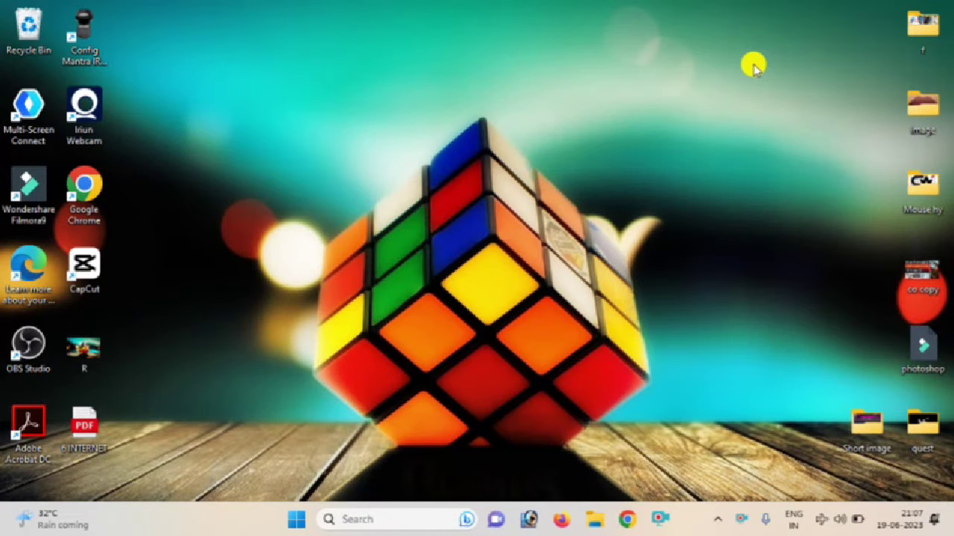
pyautogui.press('super+r')
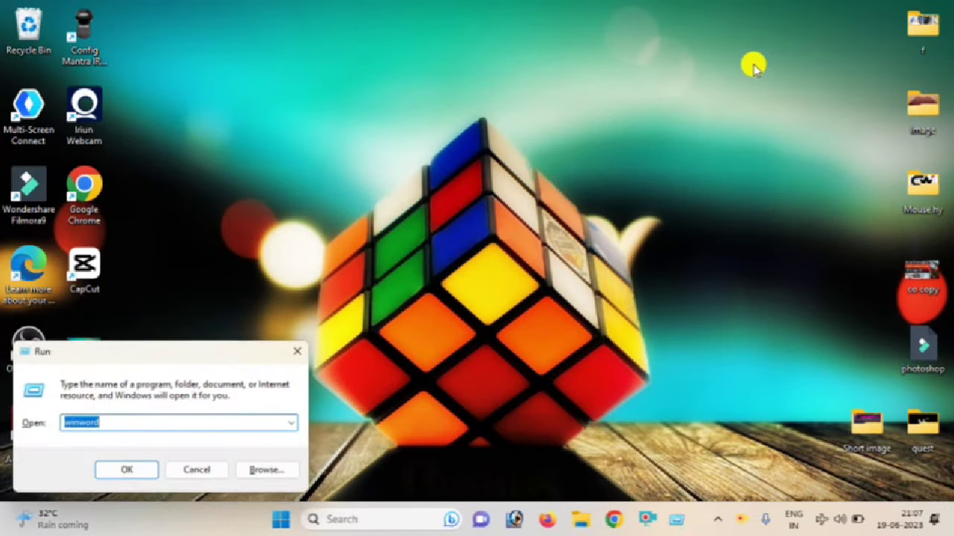
pyautogui.press('Return')
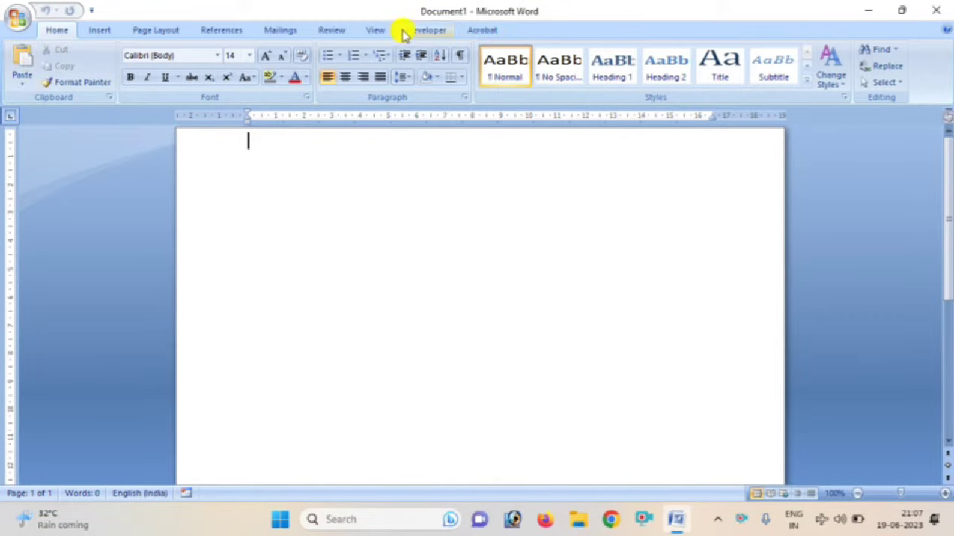
# On the View tab, turn the Ruler off and back on twice, leaving it shown.
pyautogui.click(371, 29)
pyautogui.click(207, 53)
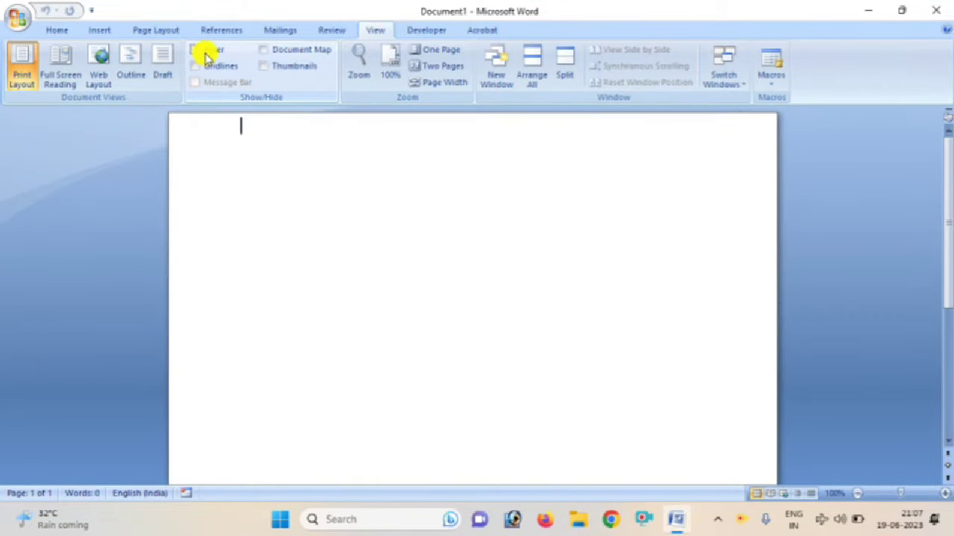
pyautogui.click(207, 53)
pyautogui.click(207, 53)
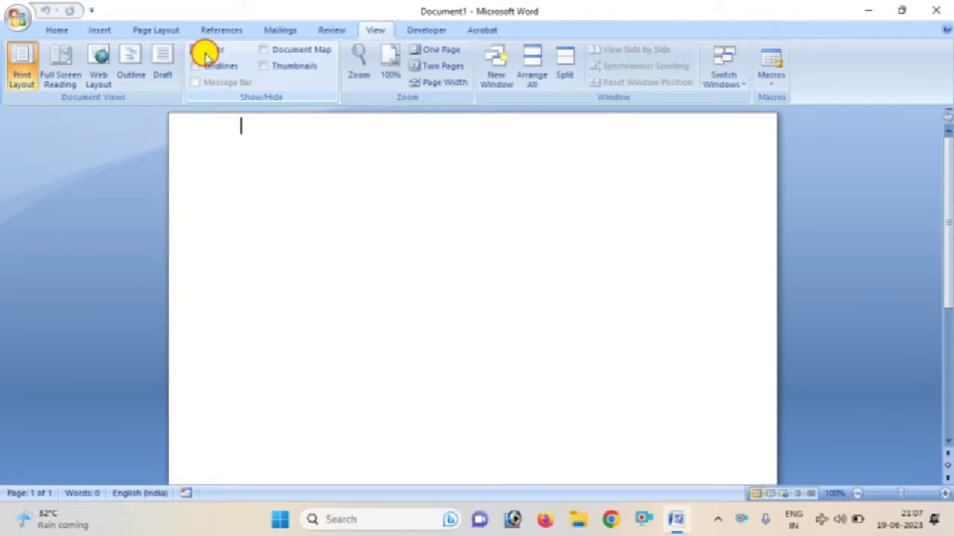
pyautogui.click(207, 52)
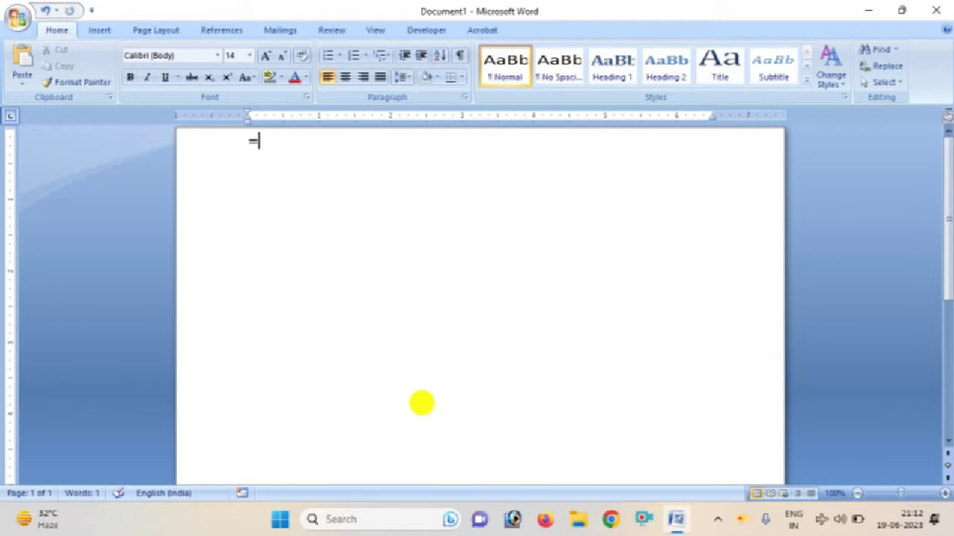
# Enter the =rand() formula at the top of the page to generate sample paragraphs.
pyautogui.write('rand')
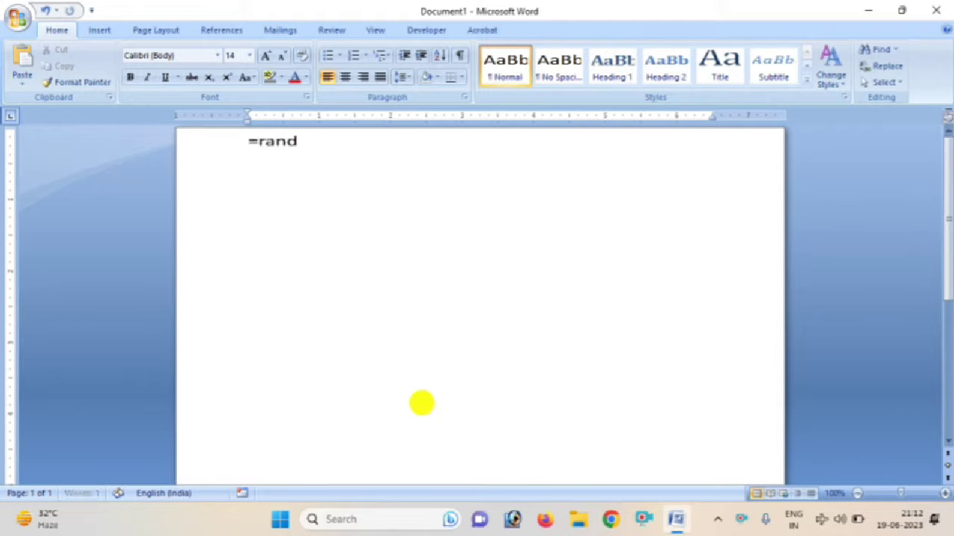
pyautogui.write('(0')
pyautogui.press('BackSpace')
pyautogui.write(')')
pyautogui.press('Return')
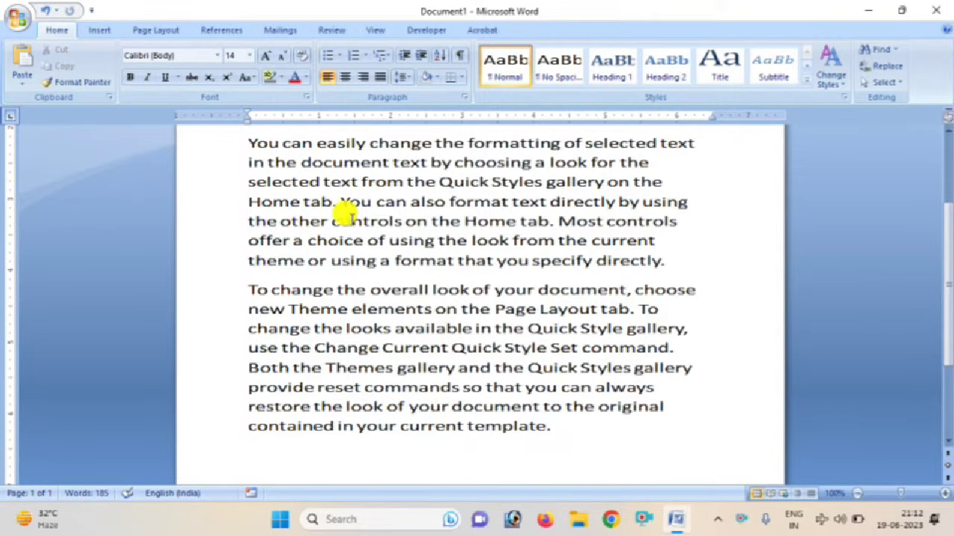
pyautogui.moveTo(247, 142); pyautogui.dragTo(402, 134)
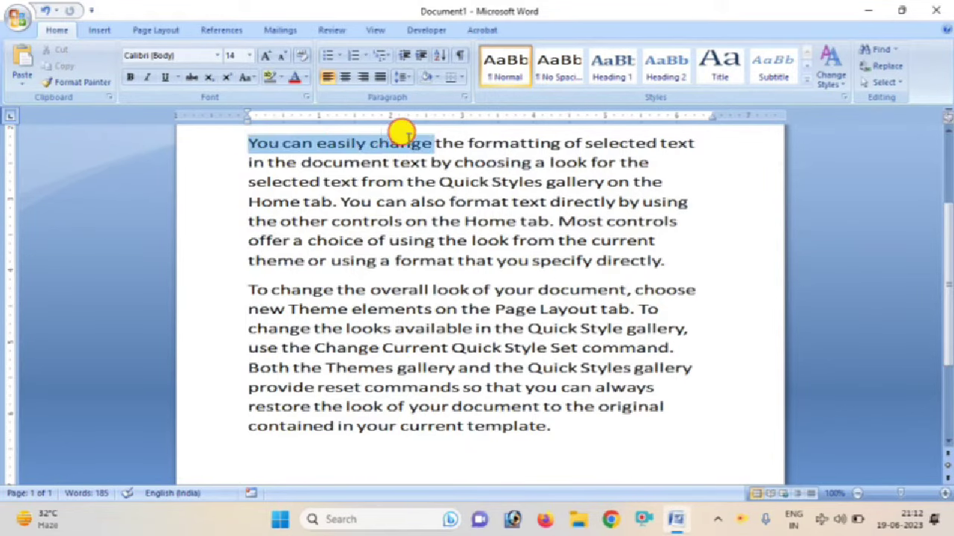
pyautogui.click(943, 494)
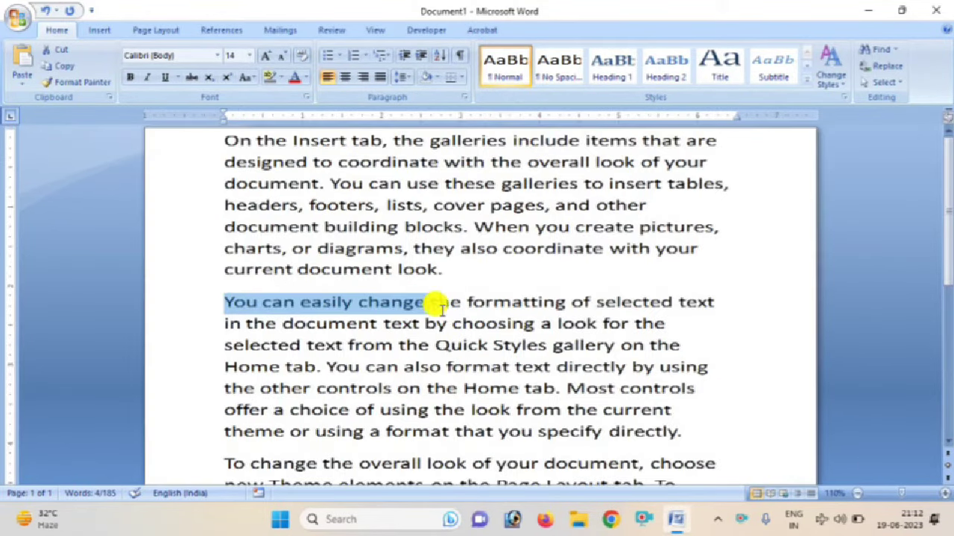
pyautogui.click(266, 302)
pyautogui.moveTo(216, 302); pyautogui.dragTo(466, 302)
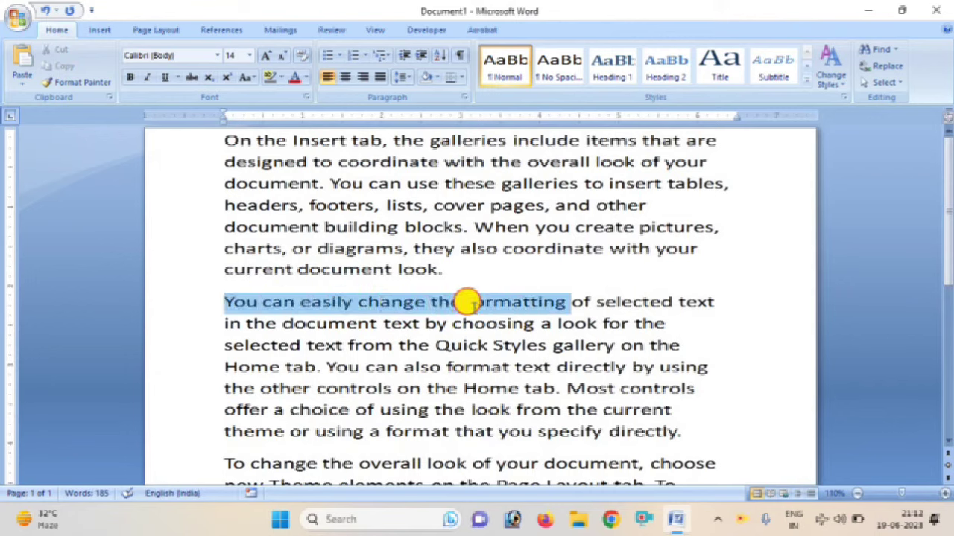
pyautogui.click(204, 54)
pyautogui.click(206, 55)
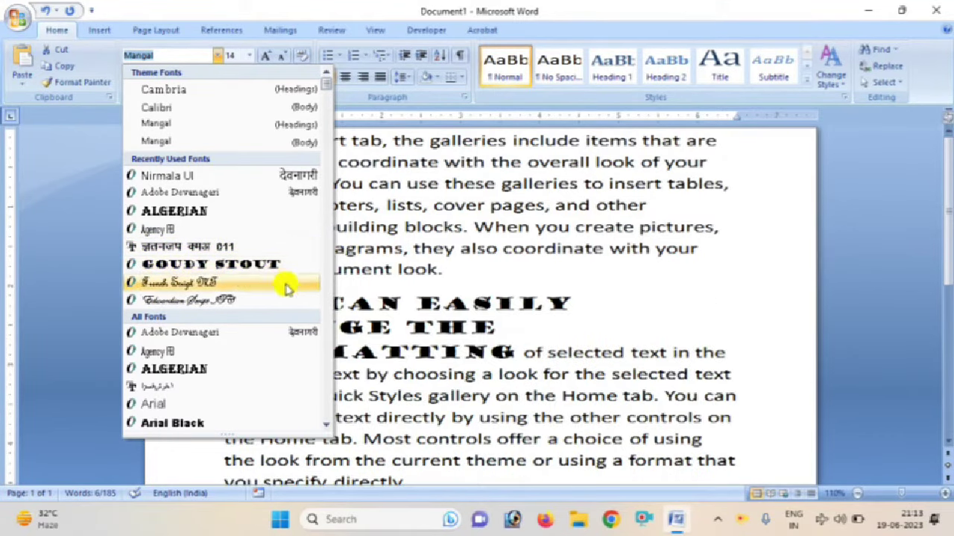
pyautogui.click(324, 343)
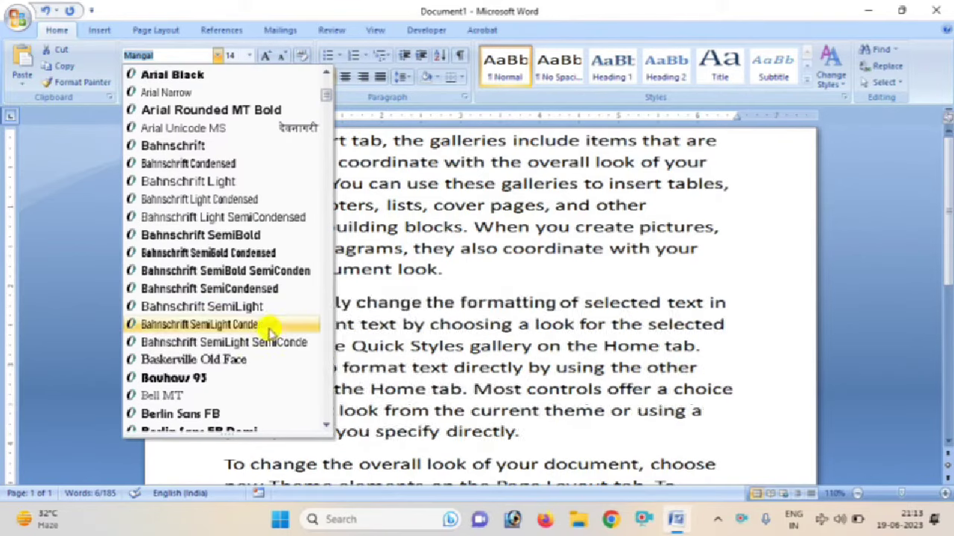
pyautogui.click(504, 251)
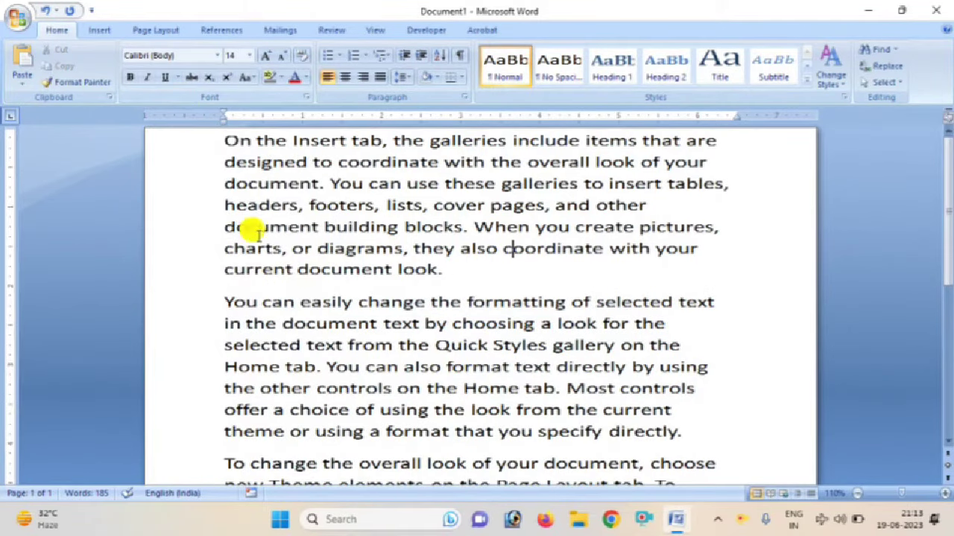
# Shrink the 'document building blocks…current document look' sentences to 1 pt.
pyautogui.moveTo(251, 230); pyautogui.dragTo(436, 261)
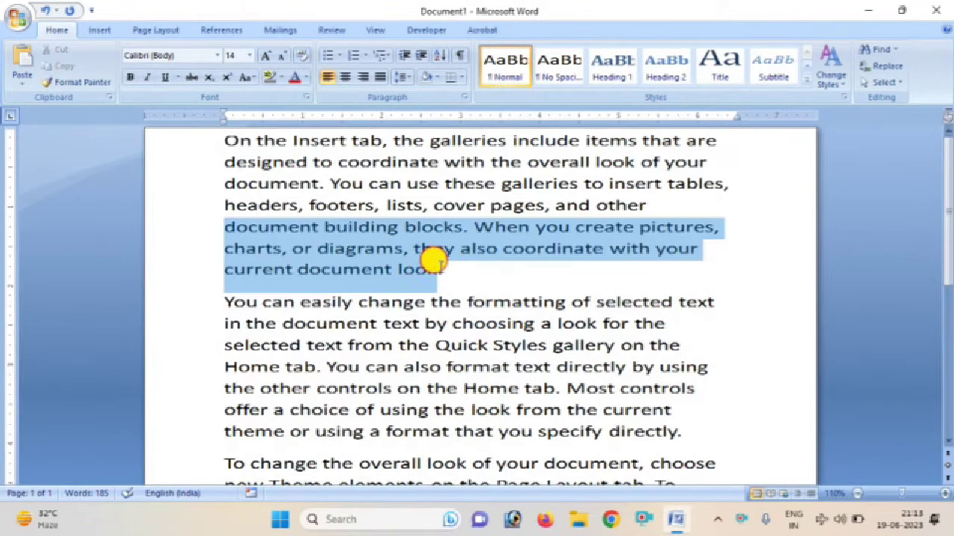
pyautogui.click(249, 57)
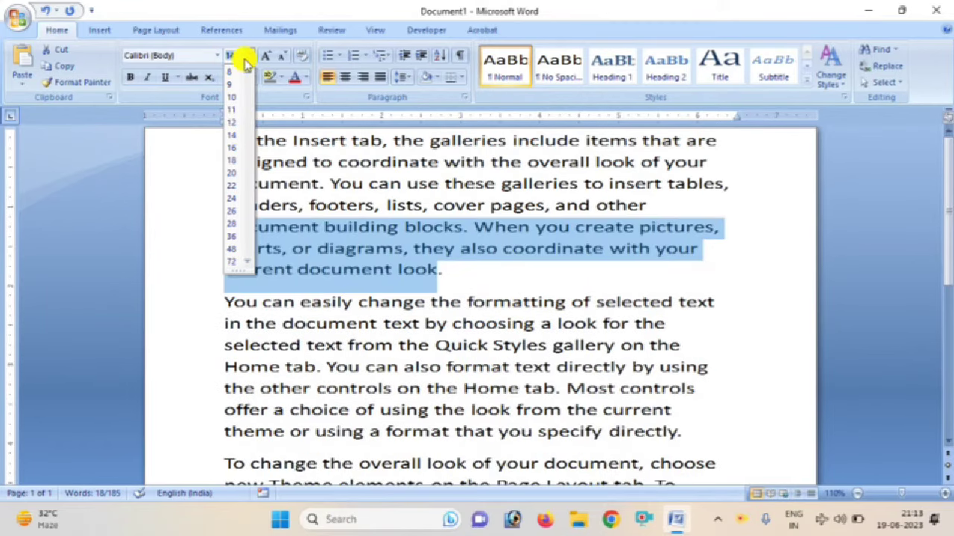
pyautogui.write('1')
pyautogui.press('Return')
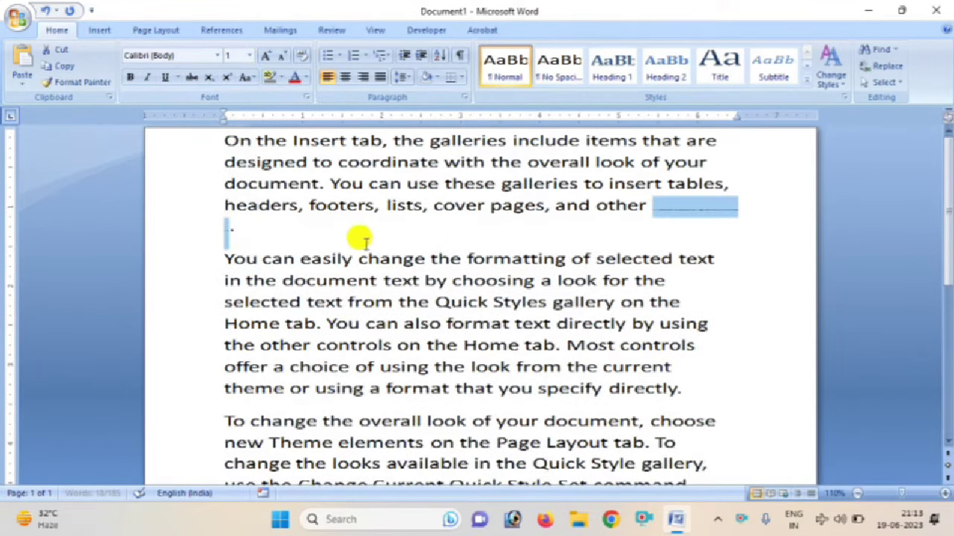
pyautogui.click(571, 234)
# Replace the text from 'other' through the next paragraph's first line with 1638, then select the gallery passage.
pyautogui.moveTo(630, 209); pyautogui.dragTo(775, 248)
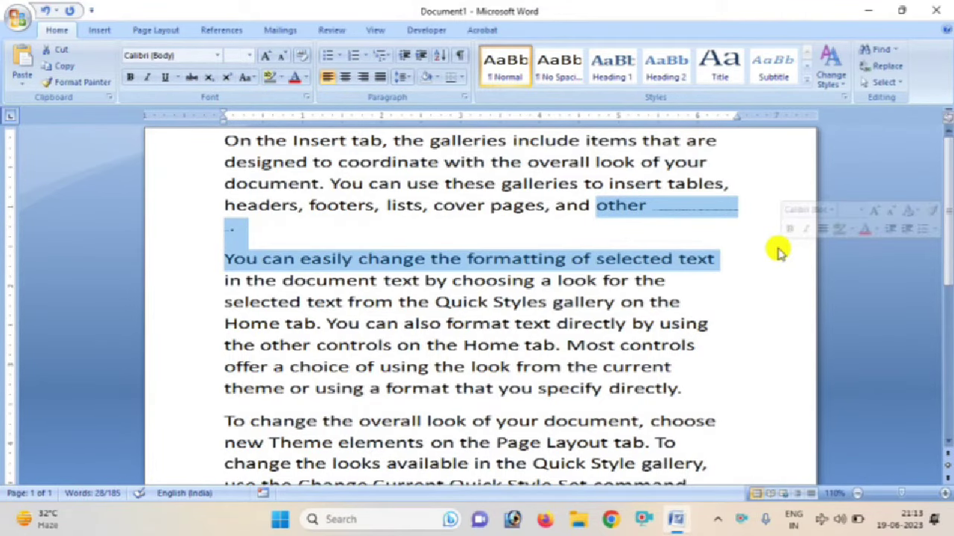
pyautogui.write('1638 in')
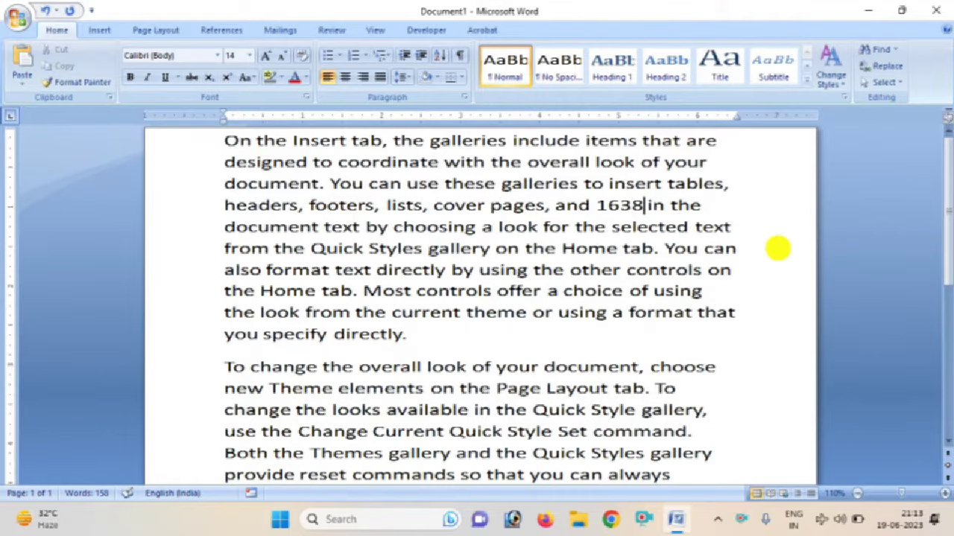
pyautogui.moveTo(432, 249); pyautogui.dragTo(693, 313)
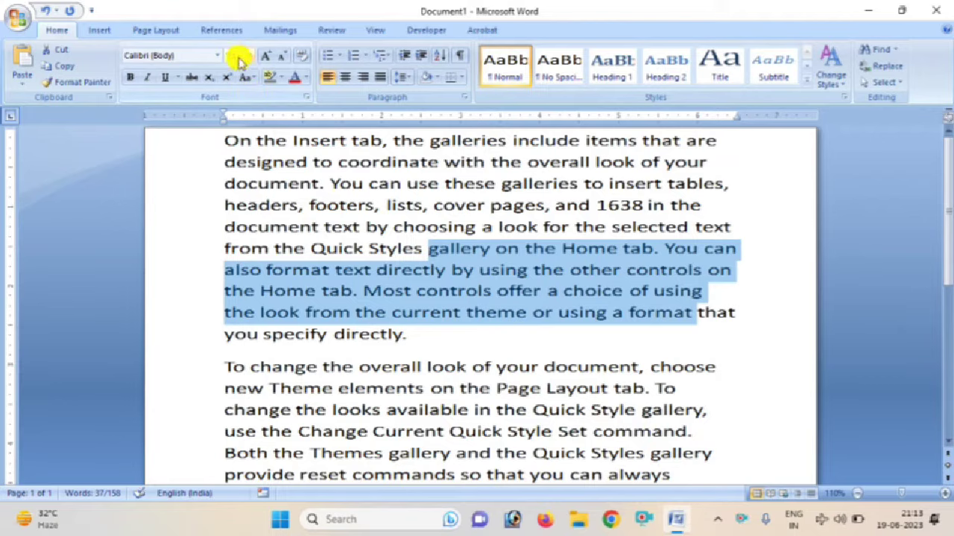
pyautogui.moveTo(239, 60); pyautogui.dragTo(215, 56)
# Apply 1638 pt to the selection, grow it further, then reset it to 14 pt from the Font Size list.
pyautogui.press('Return')
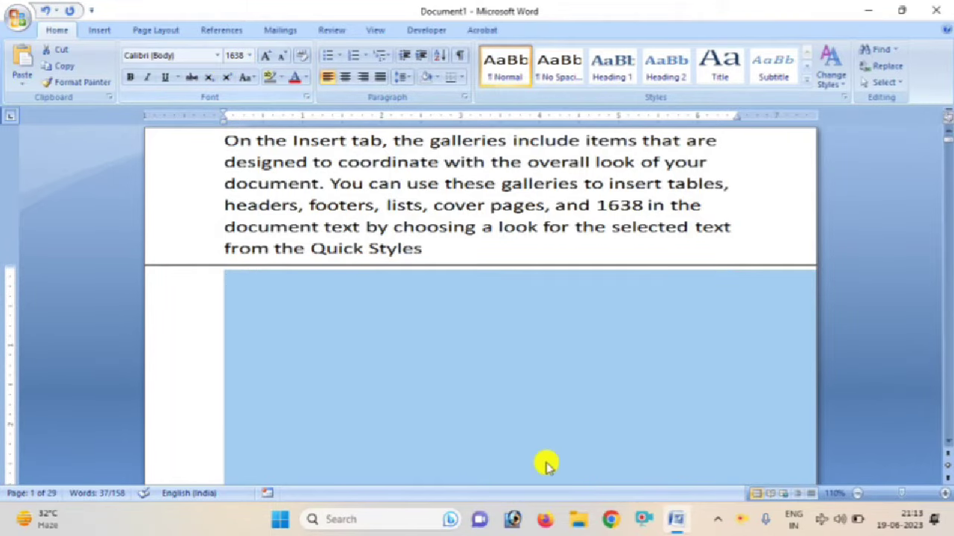
pyautogui.scroll(-3, 542, 425)
pyautogui.scroll(-2, 542, 424)
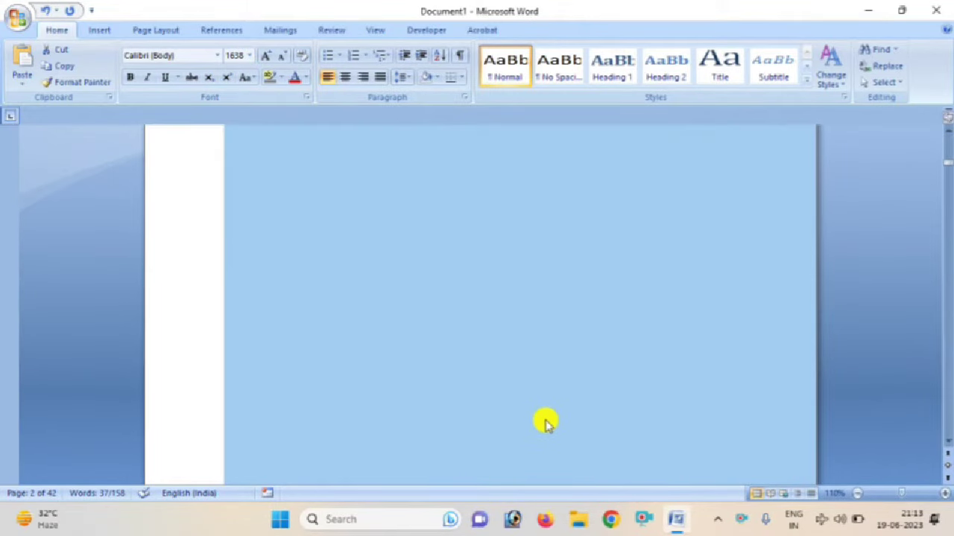
pyautogui.scroll(-2, 545, 420)
pyautogui.scroll(-2, 551, 394)
pyautogui.scroll(-2, 559, 368)
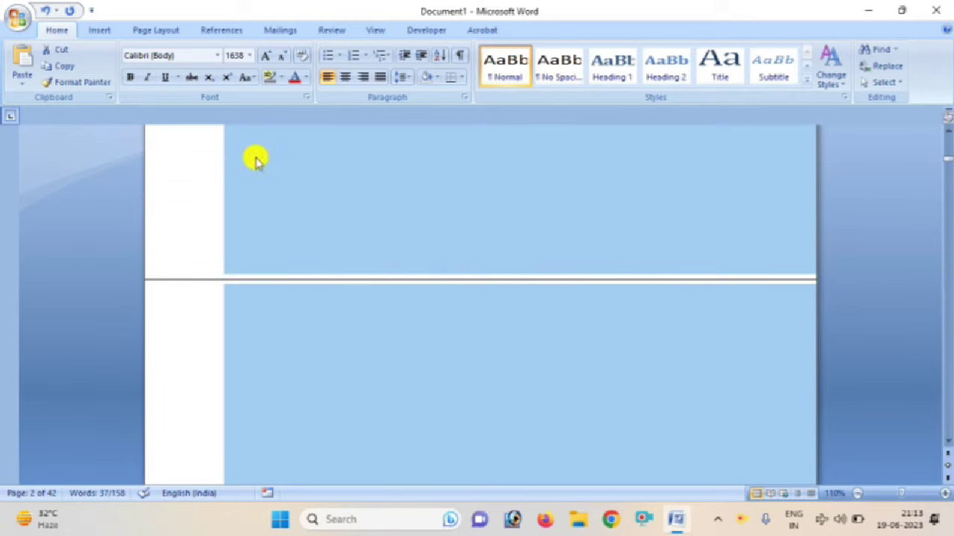
pyautogui.click(265, 57)
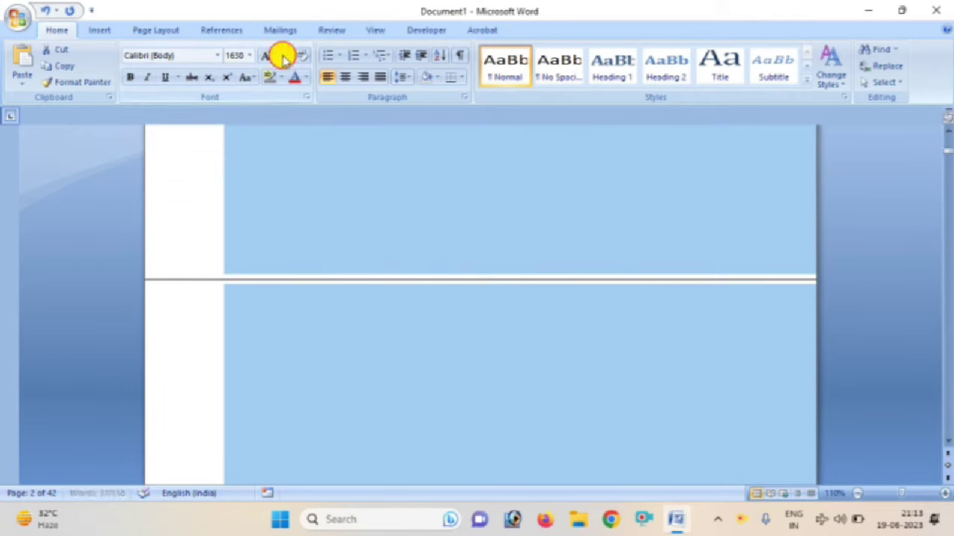
pyautogui.click(265, 57)
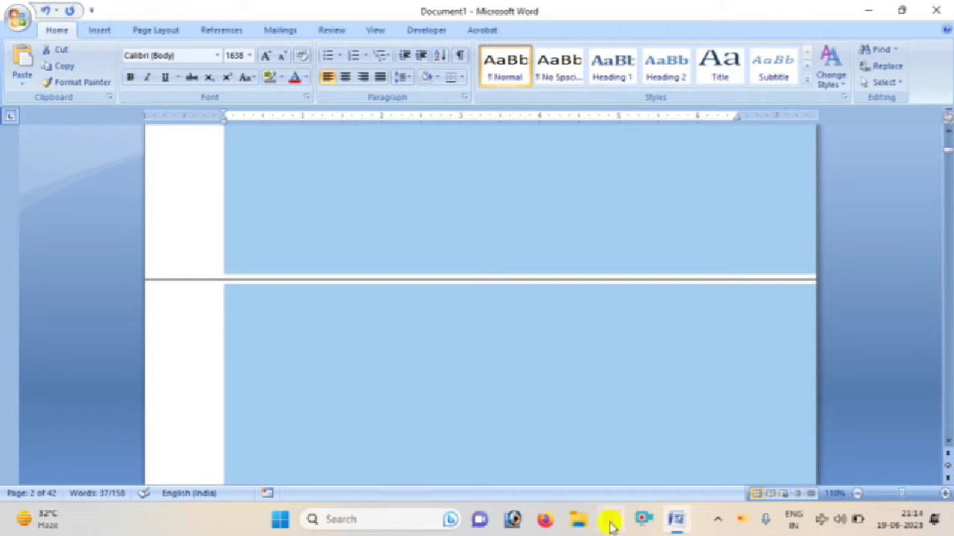
pyautogui.click(248, 60)
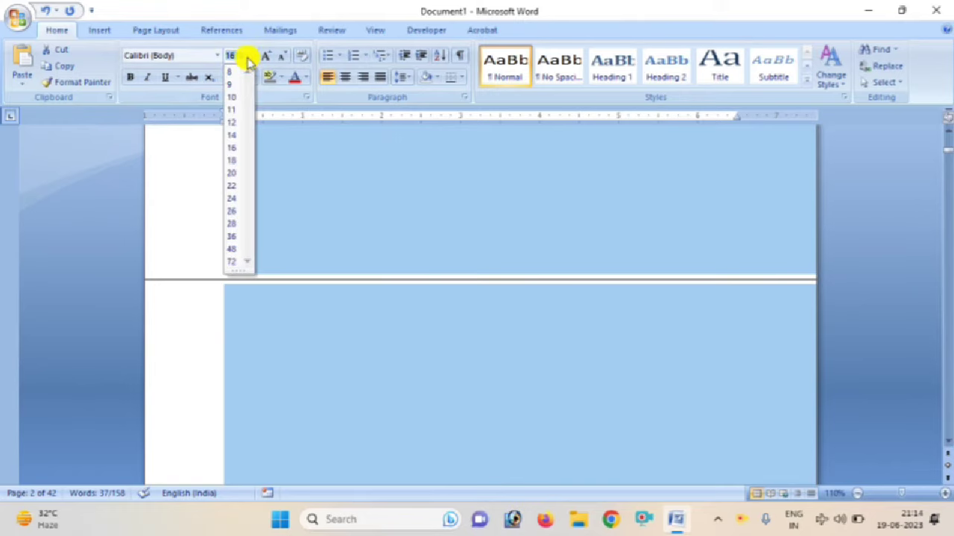
pyautogui.click(248, 59)
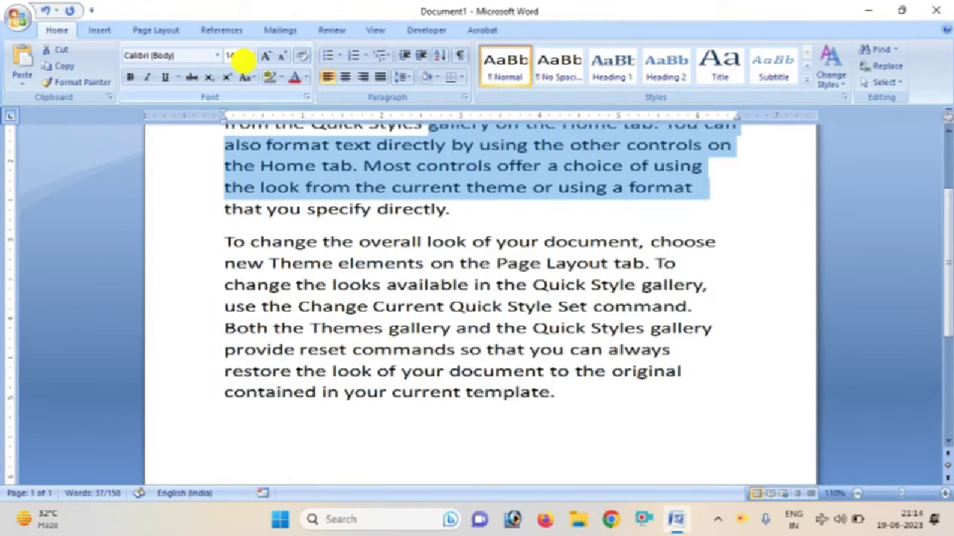
pyautogui.click(548, 335)
# Grow and shrink the 'document text by choosing…format text directly' passage, leaving it tiny.
pyautogui.scroll(2, 551, 335)
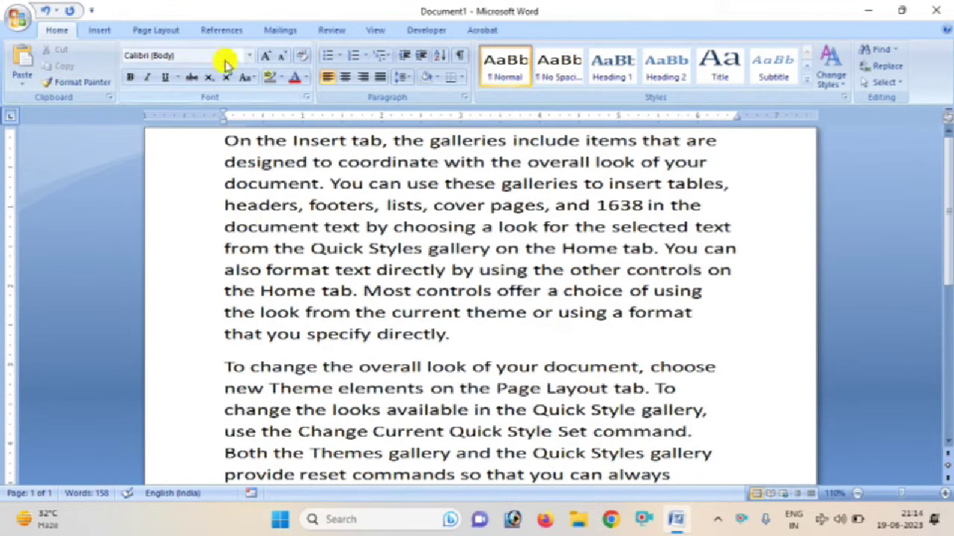
pyautogui.moveTo(224, 227); pyautogui.dragTo(449, 270)
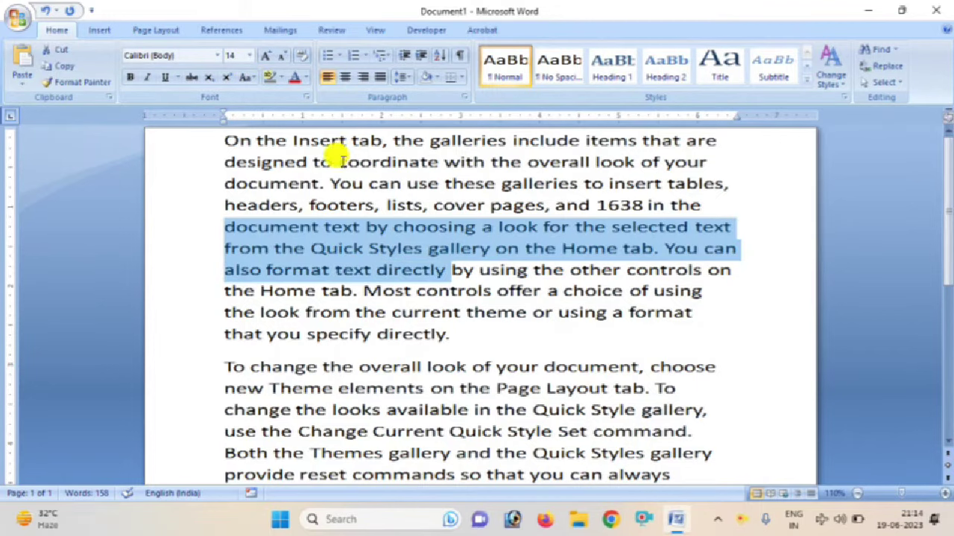
pyautogui.click(271, 57)
pyautogui.click(272, 56)
pyautogui.click(270, 57)
pyautogui.click(271, 58)
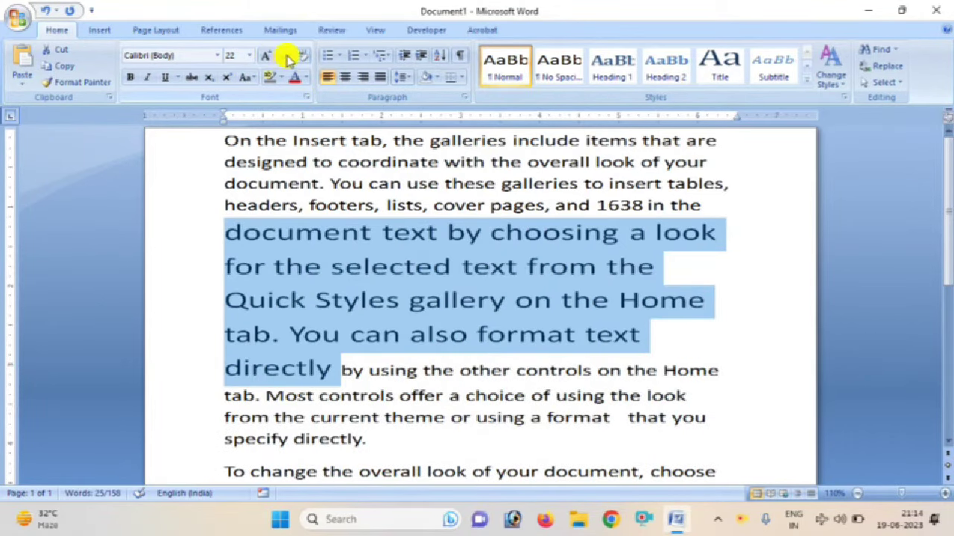
pyautogui.click(287, 58)
pyautogui.click(287, 58)
pyautogui.click(288, 57)
pyautogui.click(287, 57)
pyautogui.click(288, 57)
pyautogui.click(288, 58)
pyautogui.click(287, 57)
pyautogui.click(287, 57)
pyautogui.click(266, 56)
pyautogui.click(266, 56)
pyautogui.click(266, 56)
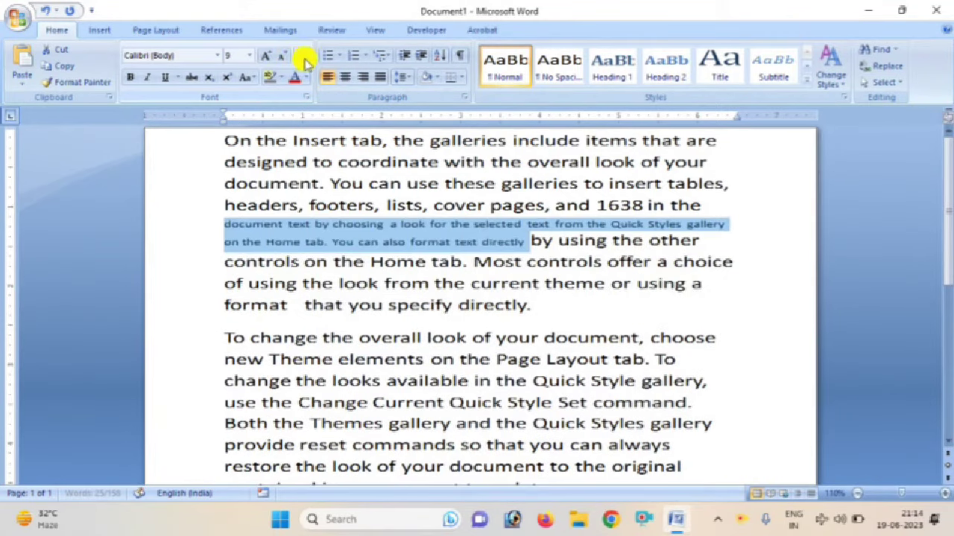
pyautogui.click(288, 57)
pyautogui.click(315, 253)
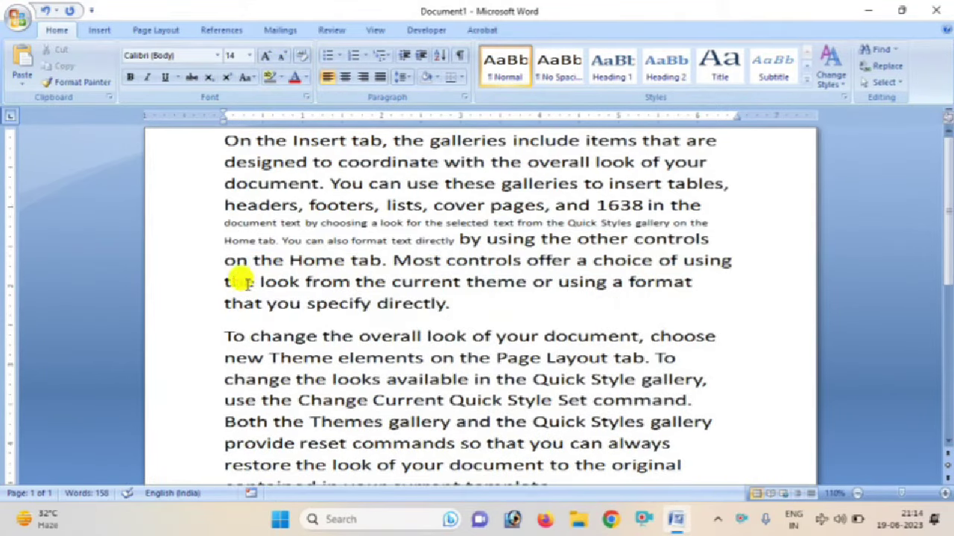
# Enlarge and reduce the 'on the Home tab…' passage with Ctrl+Shift+> and Ctrl+Shift+<.
pyautogui.moveTo(195, 261)
pyautogui.mouseDown()
pyautogui.moveTo(277, 298)
pyautogui.moveTo(400, 305)
pyautogui.moveTo(458, 324)
pyautogui.mouseUp()
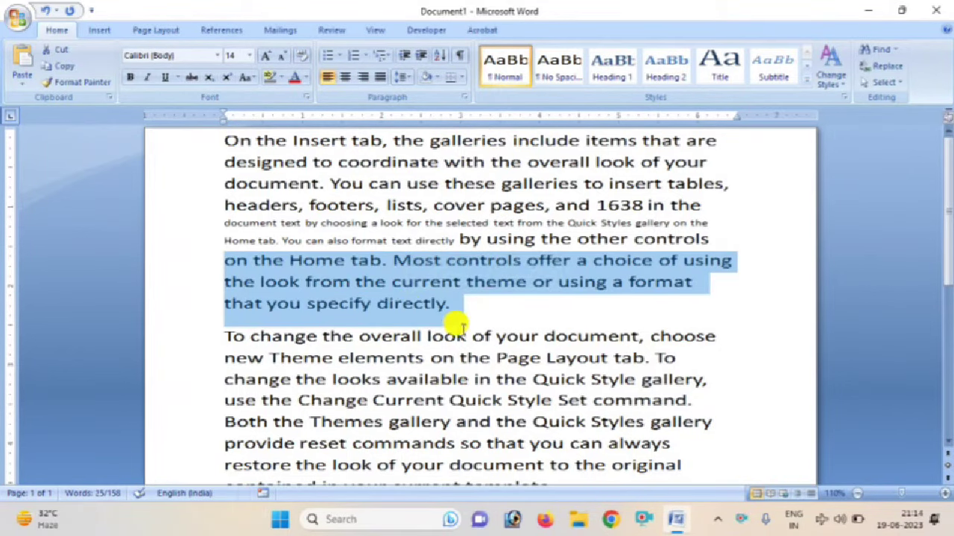
pyautogui.hotkey('ctrl', 'shift', '.')
pyautogui.hotkey('ctrl', 'shift', '.')
pyautogui.hotkey('ctrl', 'shift', '.')
pyautogui.hotkey('ctrl', 'shift', '.')
pyautogui.hotkey('ctrl', 'shift', '.')
pyautogui.hotkey('ctrl', 'shift', '.')
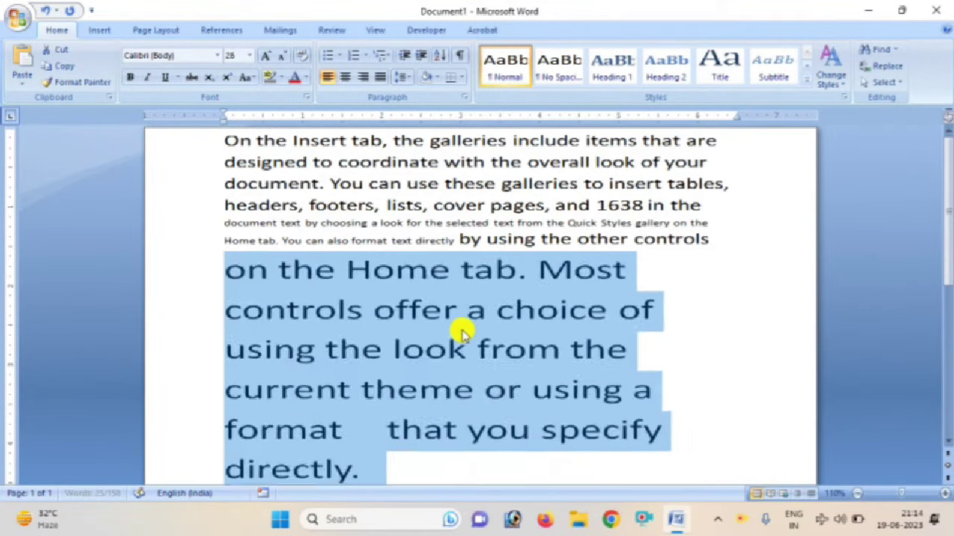
pyautogui.hotkey('ctrl', 'shift', ',')
pyautogui.hotkey('ctrl', 'shift', ',')
pyautogui.hotkey('ctrl', 'shift', ',')
pyautogui.hotkey('ctrl', 'shift', ',')
pyautogui.hotkey('ctrl', 'shift', ',')
pyautogui.hotkey('ctrl', 'shift', ',')
pyautogui.hotkey('ctrl', 'shift', ',')
pyautogui.hotkey('ctrl', 'shift', ',')
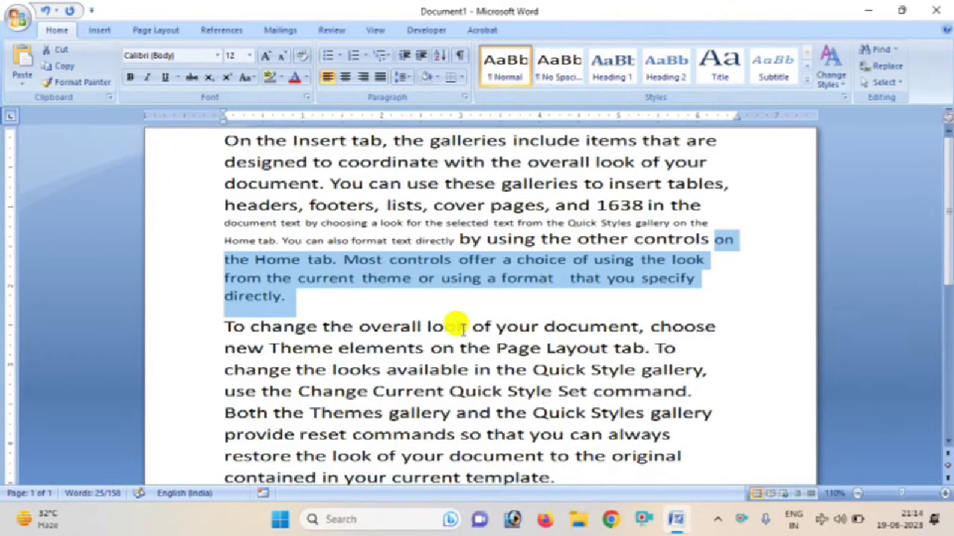
pyautogui.hotkey('ctrl', 'shift', '.')
pyautogui.hotkey('ctrl', 'shift', '.')
pyautogui.hotkey('ctrl', 'shift', '.')
pyautogui.hotkey('ctrl', 'shift', '.')
pyautogui.hotkey('ctrl', 'shift', '.')
pyautogui.hotkey('ctrl', 'shift', '.')
pyautogui.hotkey('ctrl', 'shift', ',')
pyautogui.hotkey('ctrl', 'shift', ',')
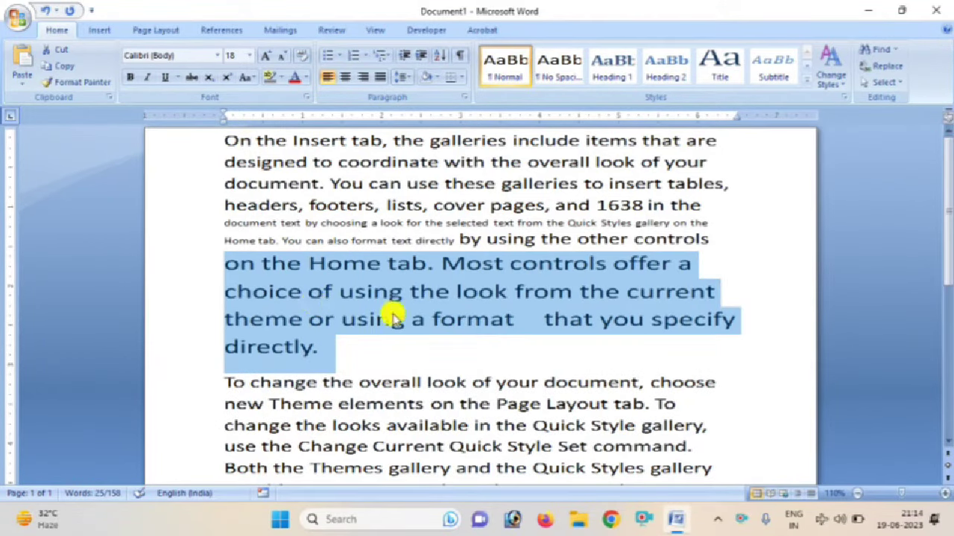
# Bold the 'headers…other controls' lines and the 'choice of using…specify directly.' sentence.
pyautogui.click(276, 230)
pyautogui.moveTo(225, 205); pyautogui.dragTo(716, 239)
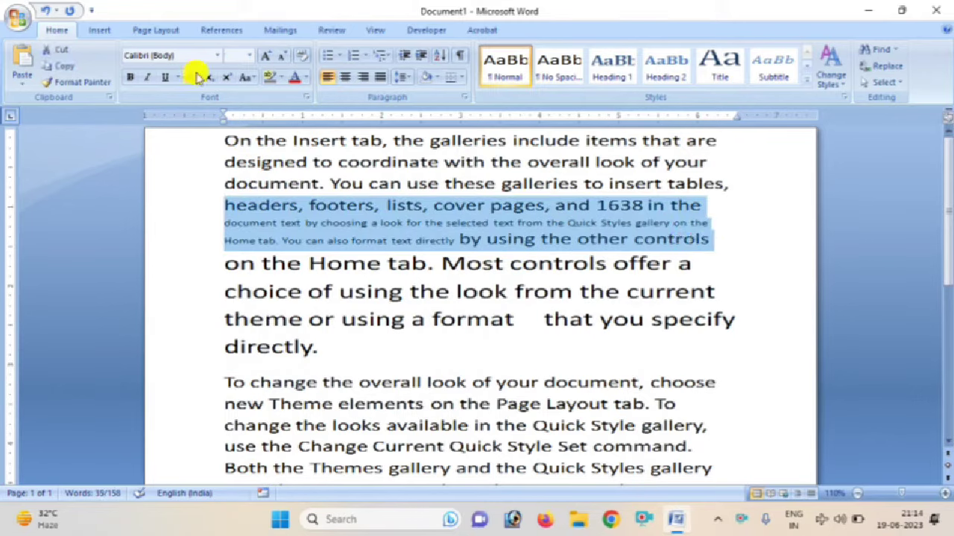
pyautogui.click(132, 77)
pyautogui.click(132, 76)
pyautogui.click(132, 77)
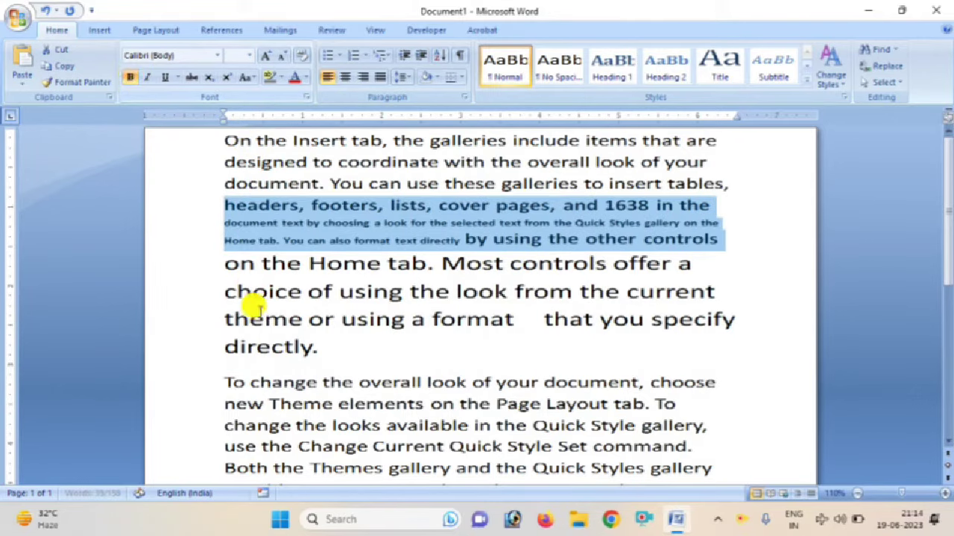
pyautogui.moveTo(226, 289); pyautogui.dragTo(549, 347)
pyautogui.click(132, 78)
pyautogui.click(132, 78)
pyautogui.hotkey('ctrl', 'b')
pyautogui.hotkey('ctrl', 'b')
pyautogui.hotkey('ctrl', 'b')
pyautogui.hotkey('ctrl', 'b')
pyautogui.hotkey('ctrl', 'b')
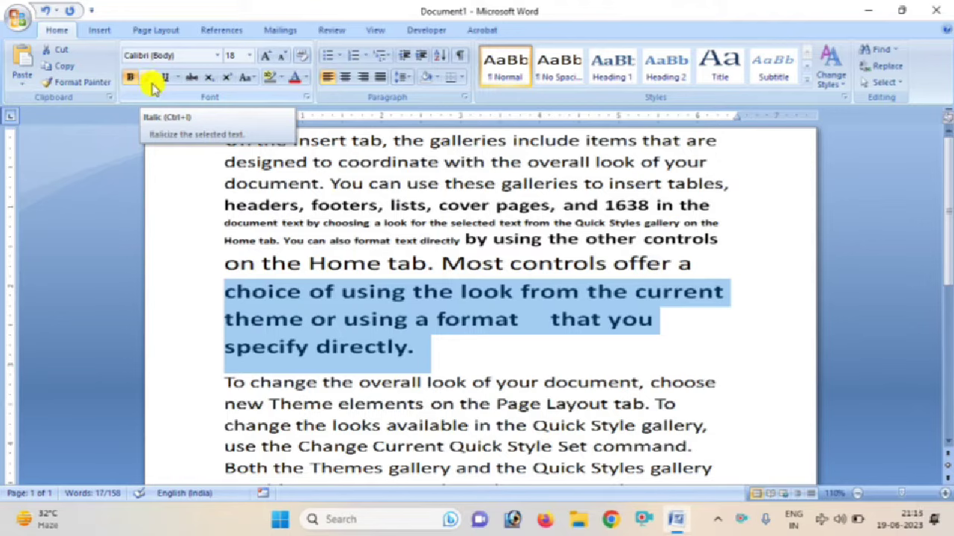
# Toggle italic on and off for the 'document text…directly.' passage, leaving it non-italic.
pyautogui.click(372, 319)
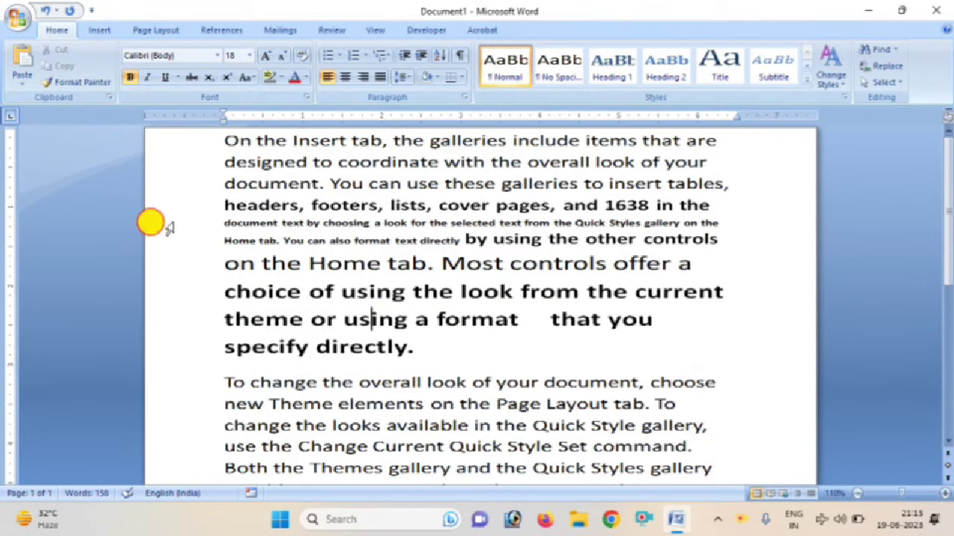
pyautogui.moveTo(149, 222); pyautogui.dragTo(149, 347)
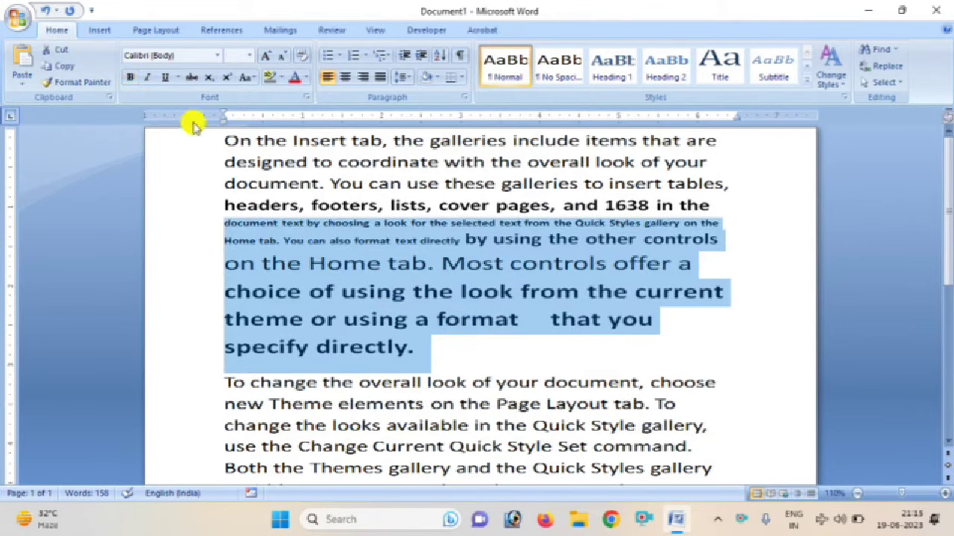
pyautogui.click(152, 79)
pyautogui.click(152, 79)
pyautogui.click(153, 79)
pyautogui.click(153, 79)
pyautogui.click(153, 86)
pyautogui.click(152, 86)
pyautogui.click(152, 85)
pyautogui.click(152, 86)
pyautogui.click(152, 86)
pyautogui.click(152, 85)
# Underline the passage from 'on the Home tab' through 'that you'.
pyautogui.click(342, 321)
pyautogui.moveTo(206, 263)
pyautogui.mouseDown()
pyautogui.moveTo(395, 311)
pyautogui.moveTo(656, 320)
pyautogui.mouseUp()
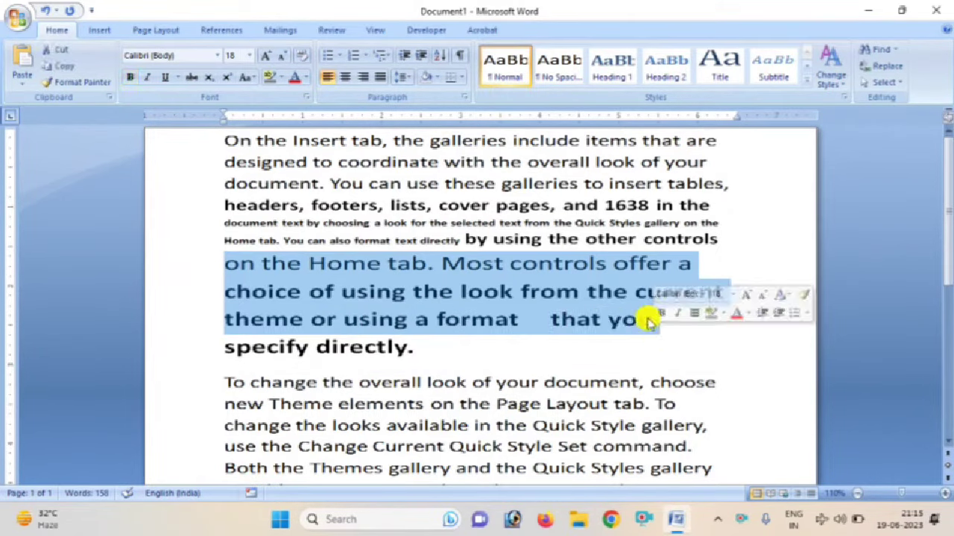
pyautogui.click(165, 77)
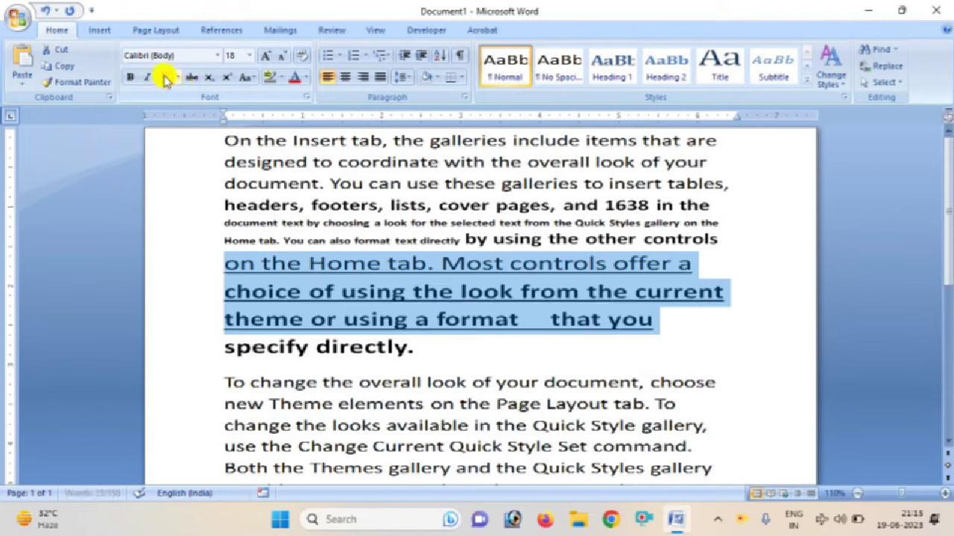
# Preview thicker and wavy underline styles, then select 'on the Home tab…your document, choose' and remove its underline.
pyautogui.click(172, 78)
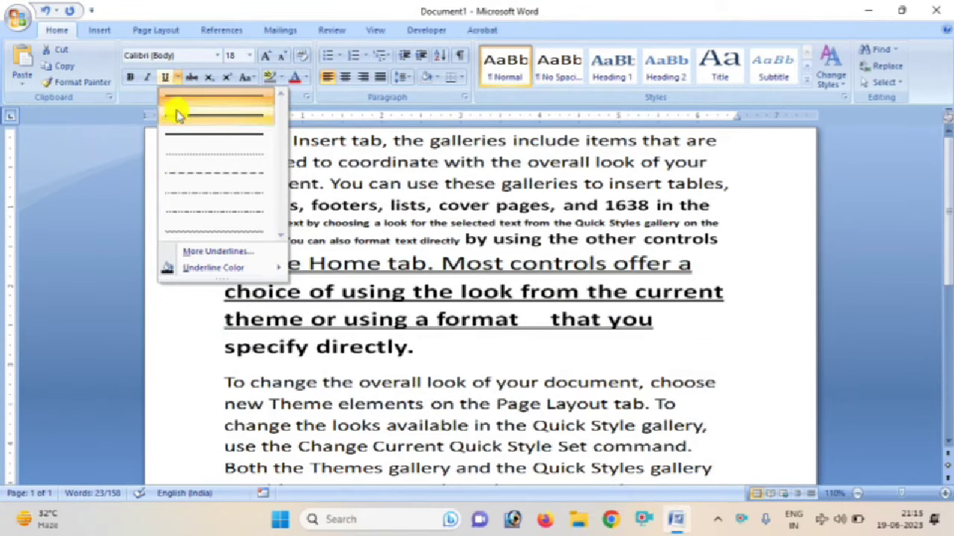
pyautogui.click(178, 109)
pyautogui.click(173, 78)
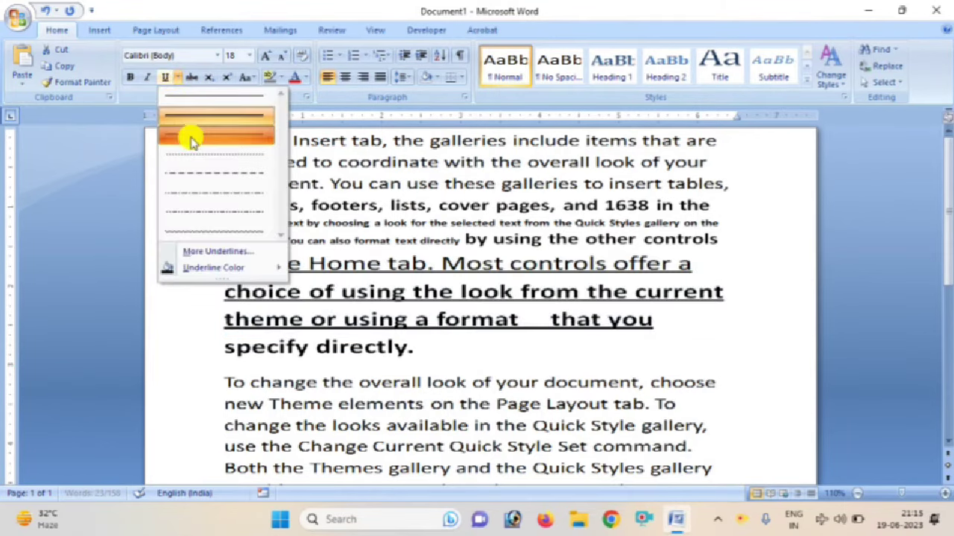
pyautogui.click(173, 78)
pyautogui.click(177, 77)
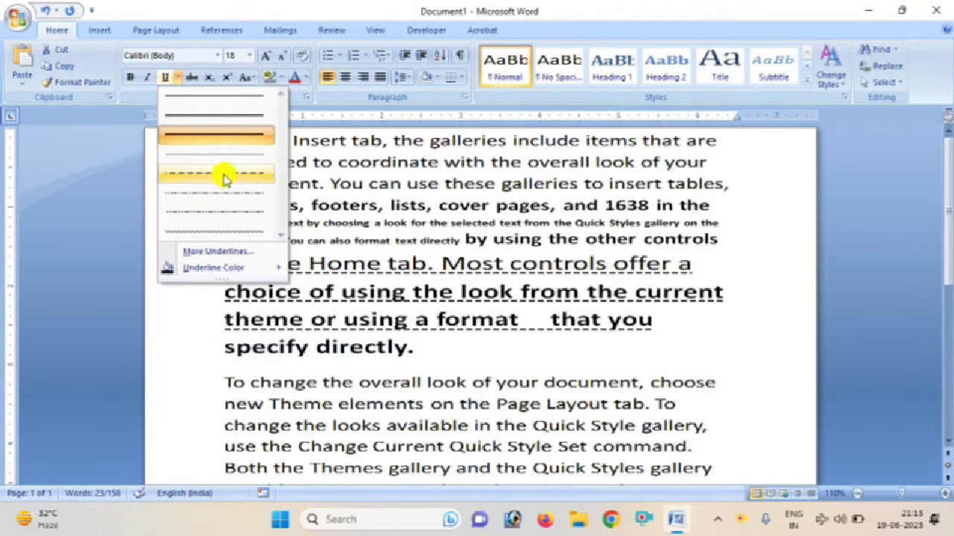
pyautogui.click(522, 318)
pyautogui.click(287, 261)
pyautogui.moveTo(255, 260); pyautogui.dragTo(722, 376)
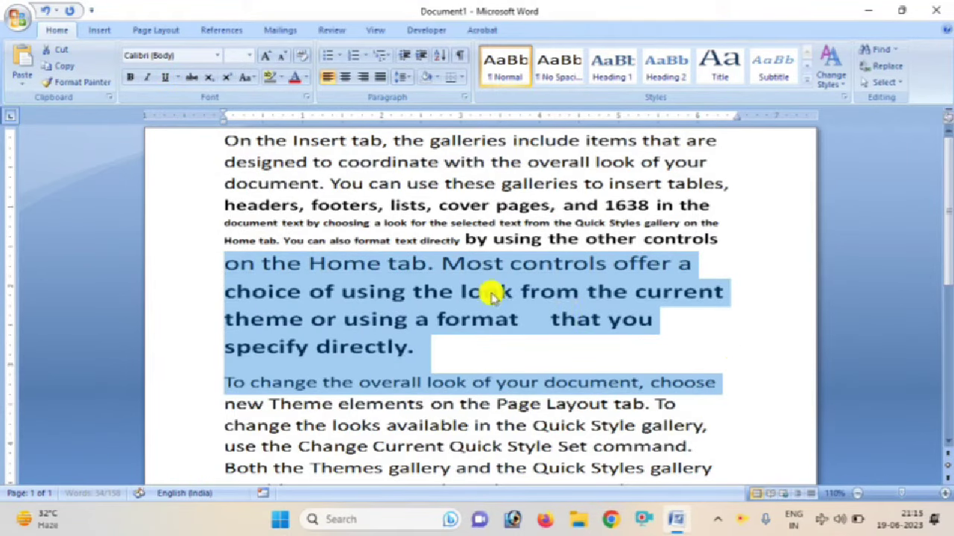
pyautogui.hotkey('ctrl', 'u')
pyautogui.hotkey('ctrl', 'u')
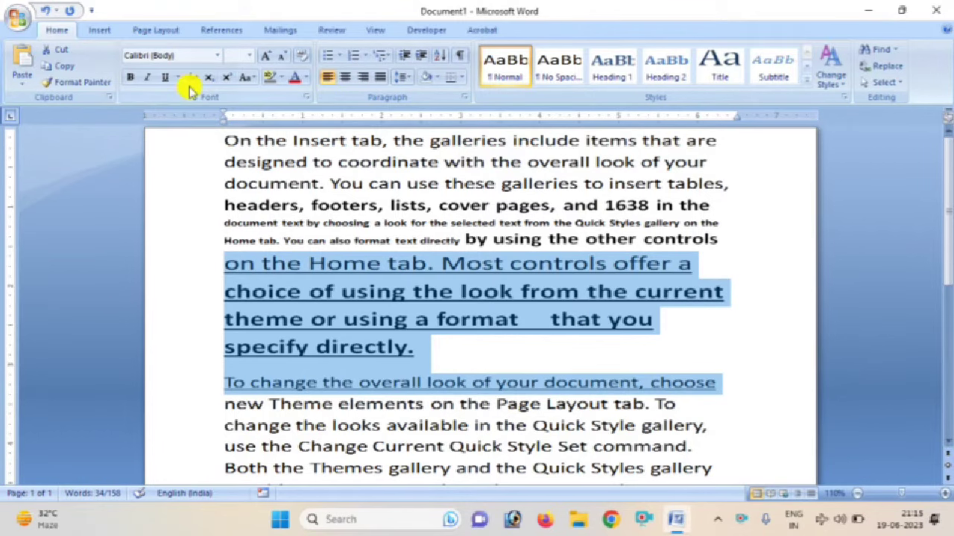
# Browse underline styles in the Font dialog, close it unchanged, and reapply a single underline.
pyautogui.click(178, 77)
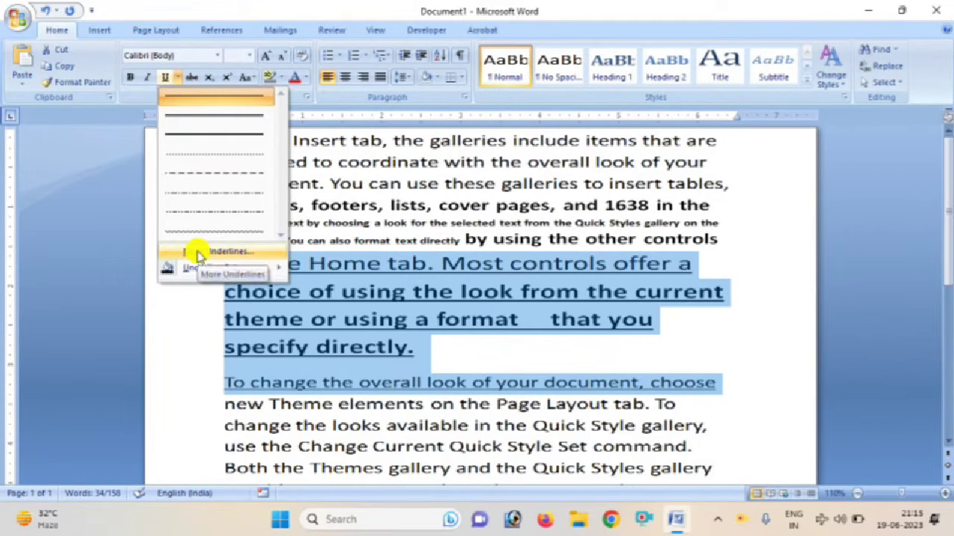
pyautogui.click(217, 251)
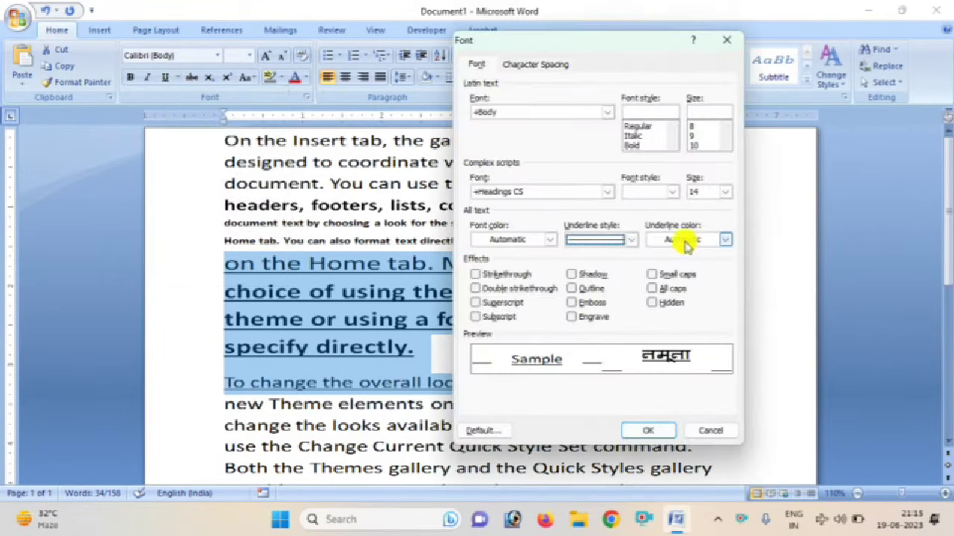
pyautogui.click(630, 240)
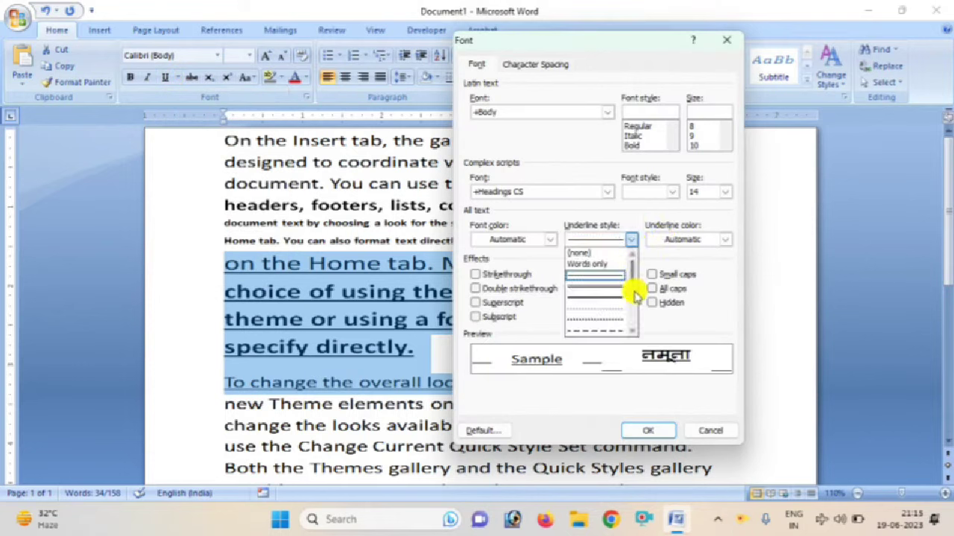
pyautogui.scroll(-3, 635, 295)
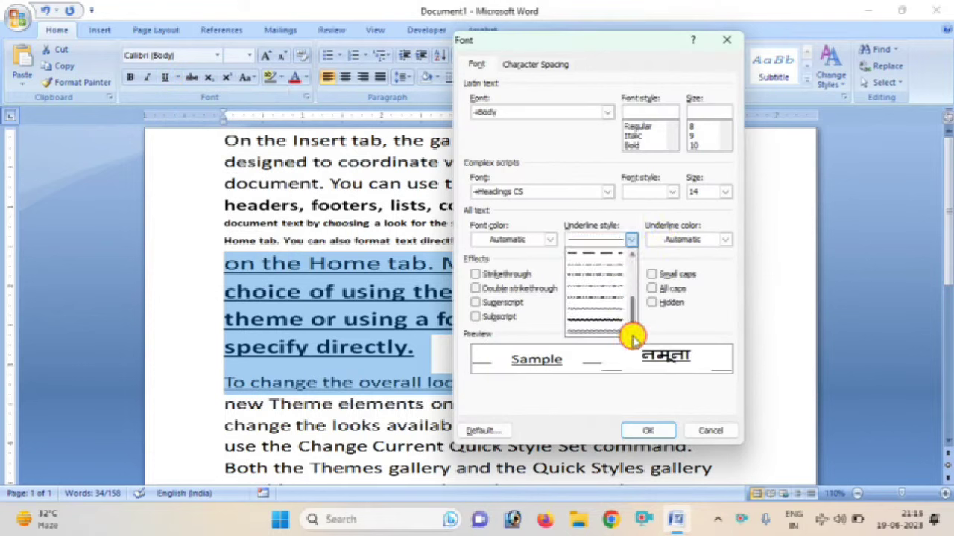
pyautogui.scroll(3, 633, 335)
pyautogui.click(532, 339)
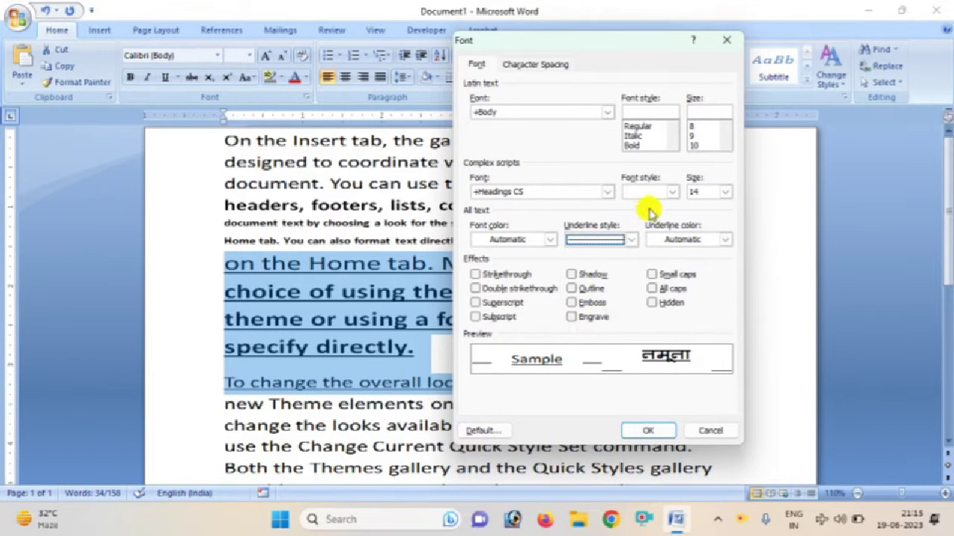
pyautogui.click(730, 42)
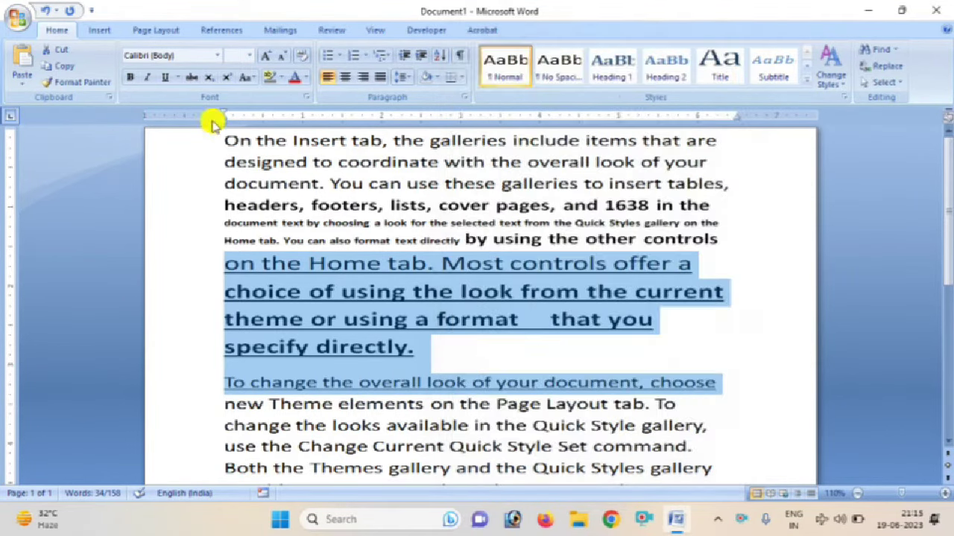
pyautogui.click(174, 79)
# Set the underline colour to red, then undo the change.
pyautogui.click(181, 77)
pyautogui.moveTo(216, 268)
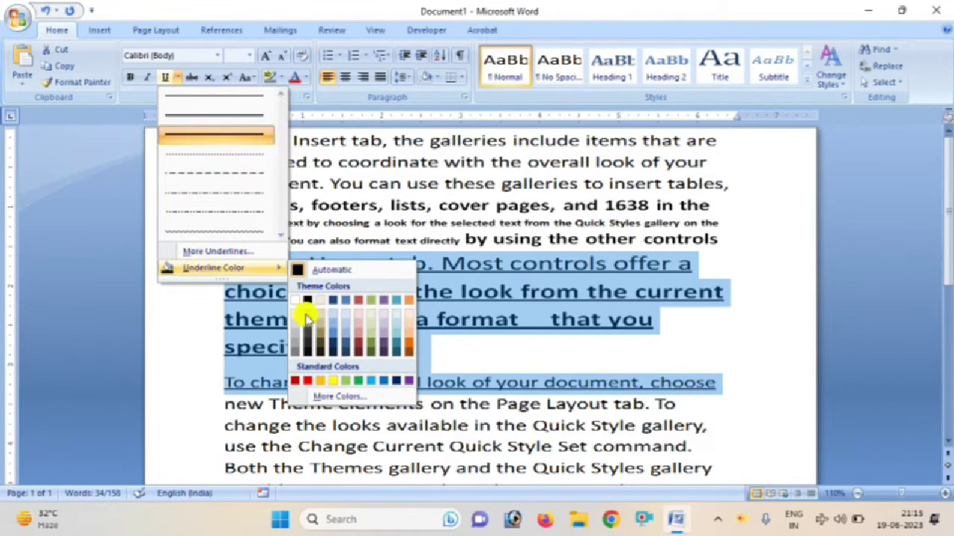
pyautogui.click(306, 382)
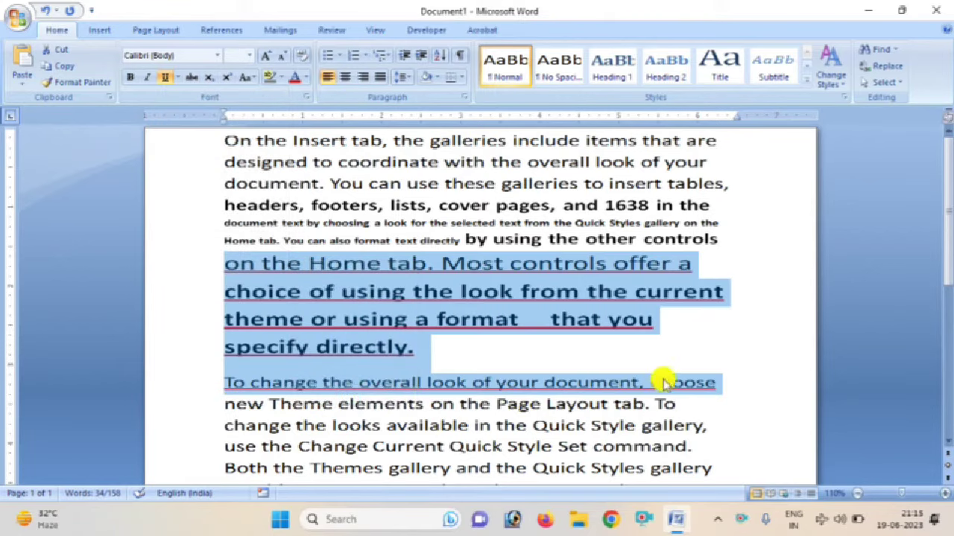
pyautogui.click(645, 347)
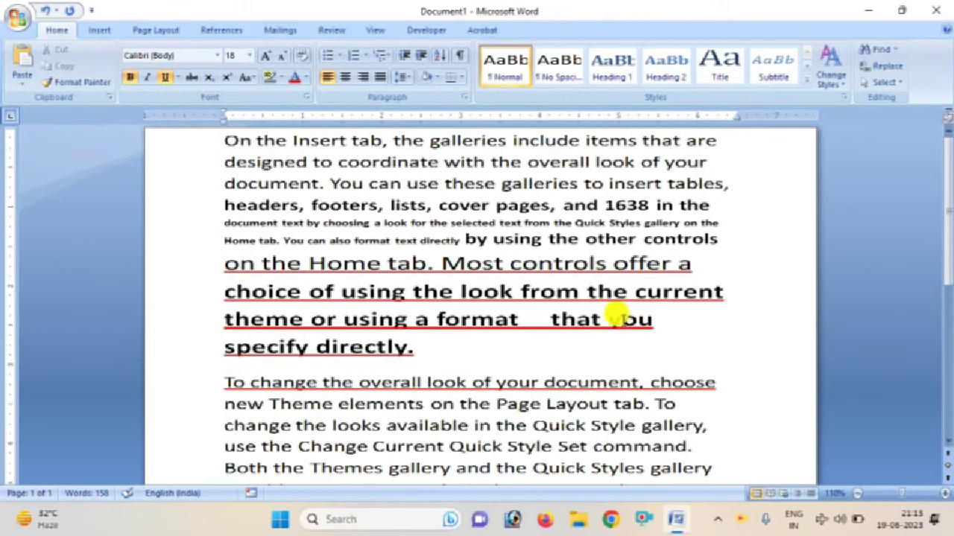
pyautogui.hotkey('ctrl', 'z')
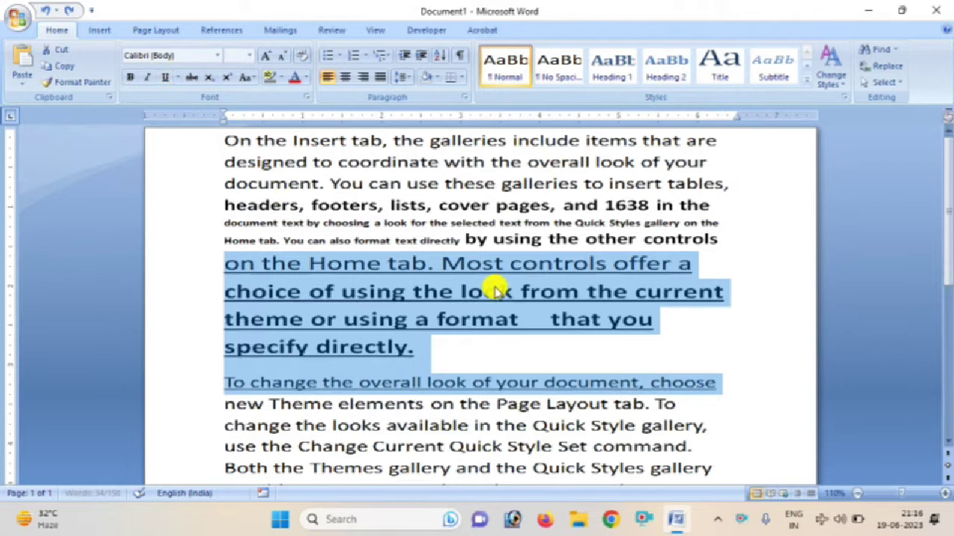
# Toggle the underline on the passage and select from 'Home tab.' through 'Page Layout'.
pyautogui.hotkey('ctrl', 'u')
pyautogui.click(389, 327)
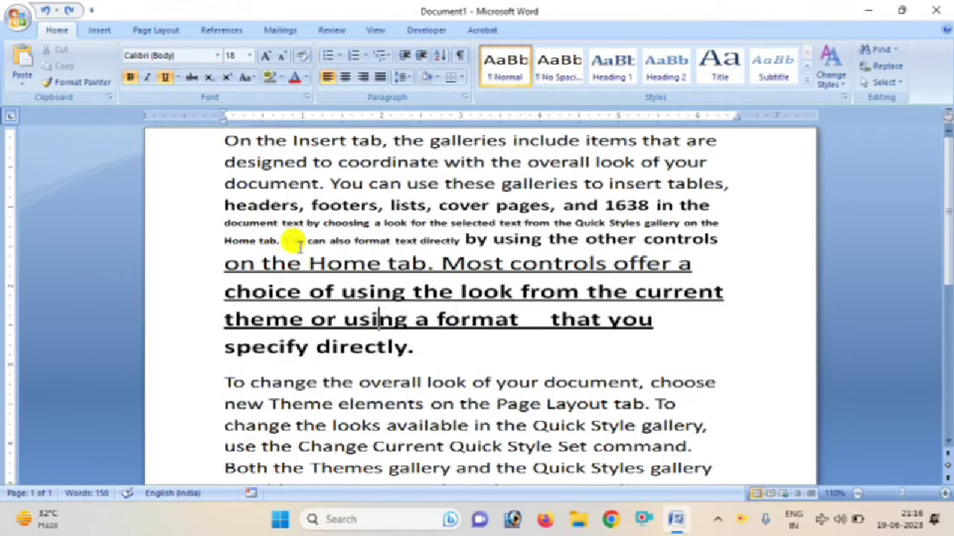
pyautogui.moveTo(248, 243); pyautogui.dragTo(606, 395)
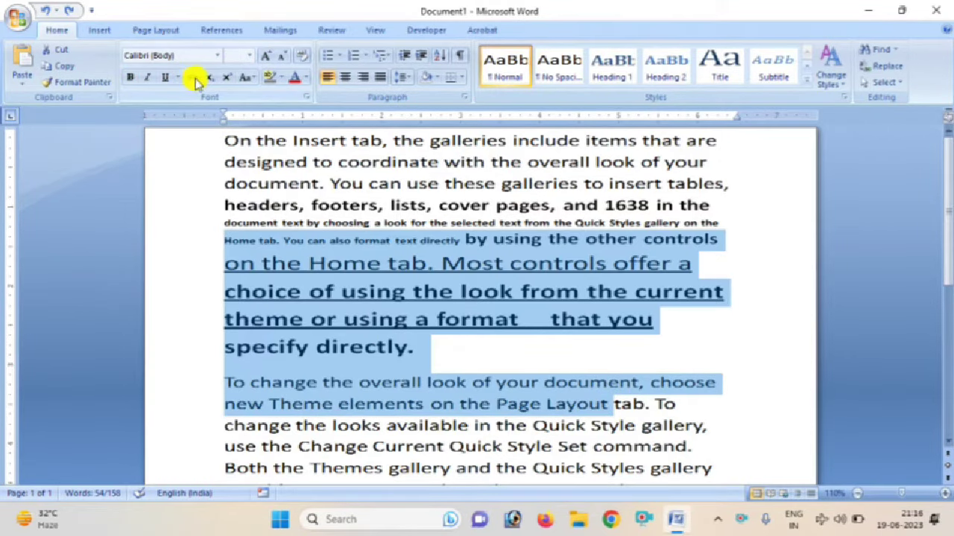
pyautogui.scroll(-5, 477, 365)
pyautogui.click(653, 227)
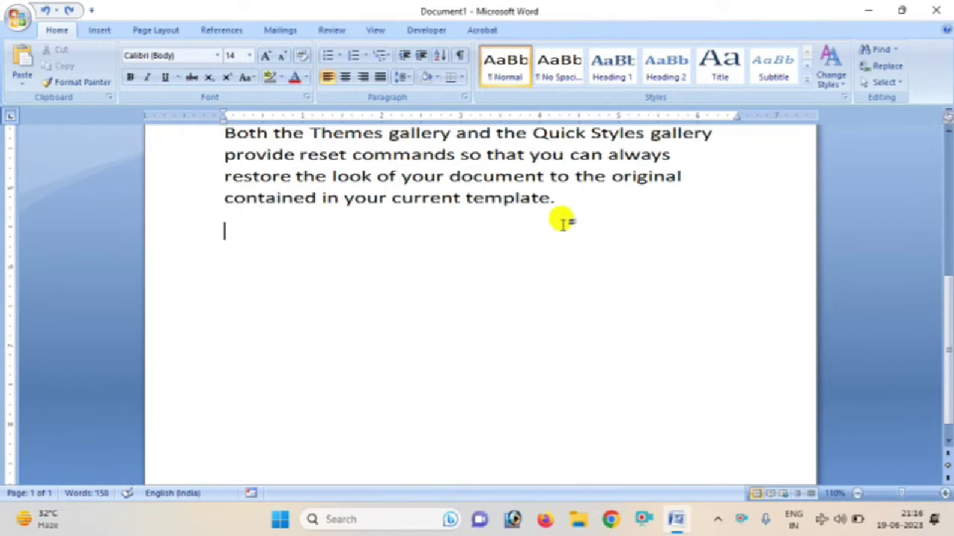
pyautogui.moveTo(569, 198)
pyautogui.mouseDown()
pyautogui.moveTo(332, 166)
pyautogui.moveTo(299, 174)
pyautogui.mouseUp()
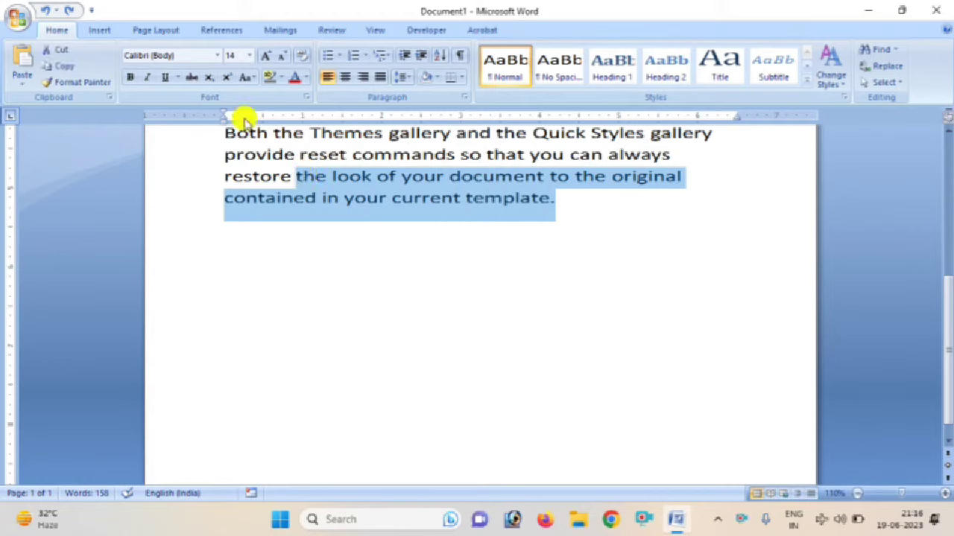
pyautogui.click(192, 79)
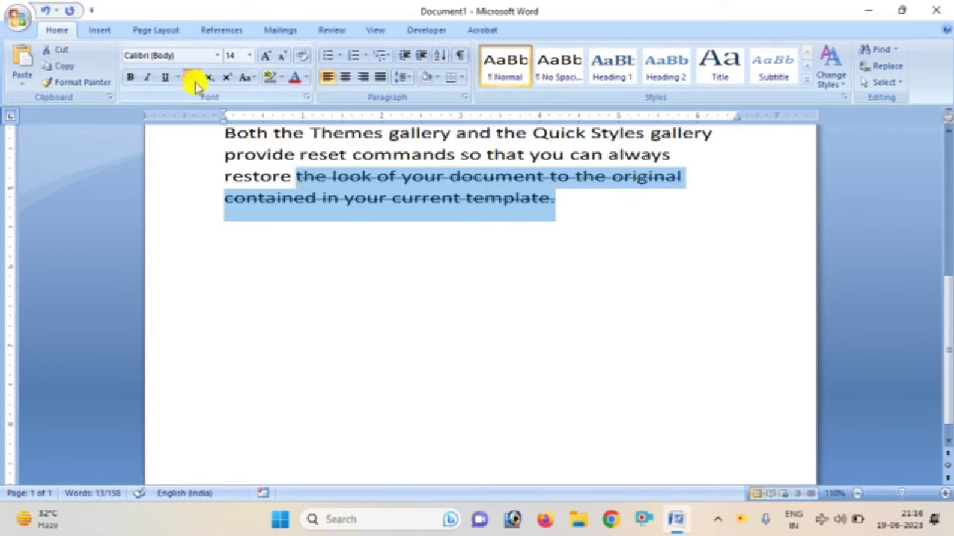
pyautogui.click(192, 79)
pyautogui.click(192, 78)
pyautogui.click(192, 78)
pyautogui.click(192, 79)
pyautogui.click(192, 78)
pyautogui.click(192, 78)
pyautogui.click(192, 79)
pyautogui.click(192, 79)
pyautogui.click(193, 78)
pyautogui.click(192, 79)
pyautogui.click(192, 78)
pyautogui.click(192, 78)
pyautogui.click(192, 78)
pyautogui.click(630, 228)
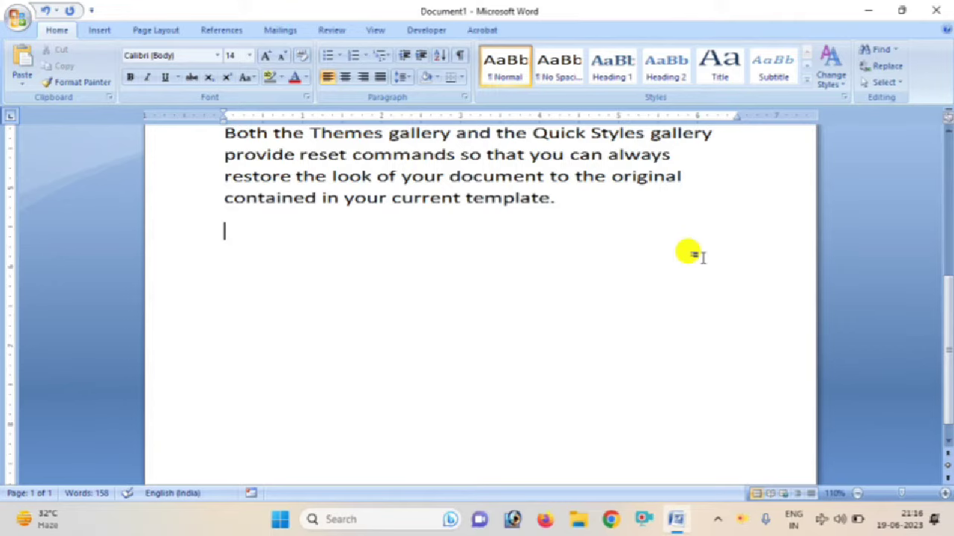
# Type H2O below the last paragraph and make its 2 a subscript.
pyautogui.write('H2O')
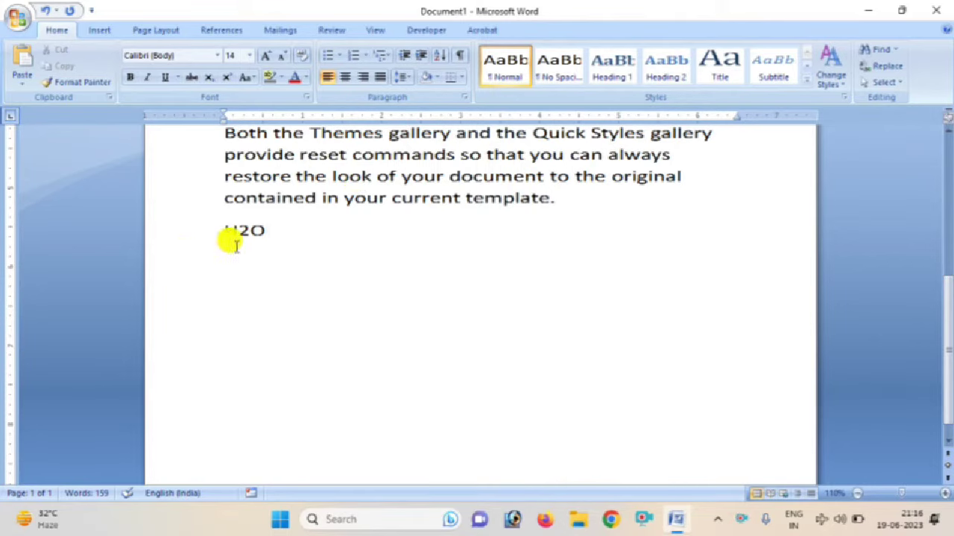
pyautogui.moveTo(239, 230); pyautogui.dragTo(250, 230)
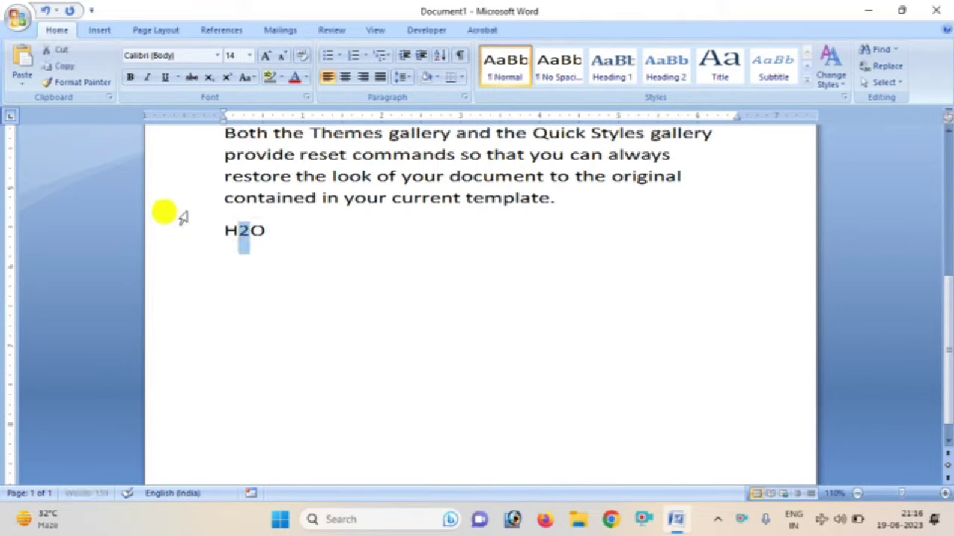
pyautogui.click(211, 79)
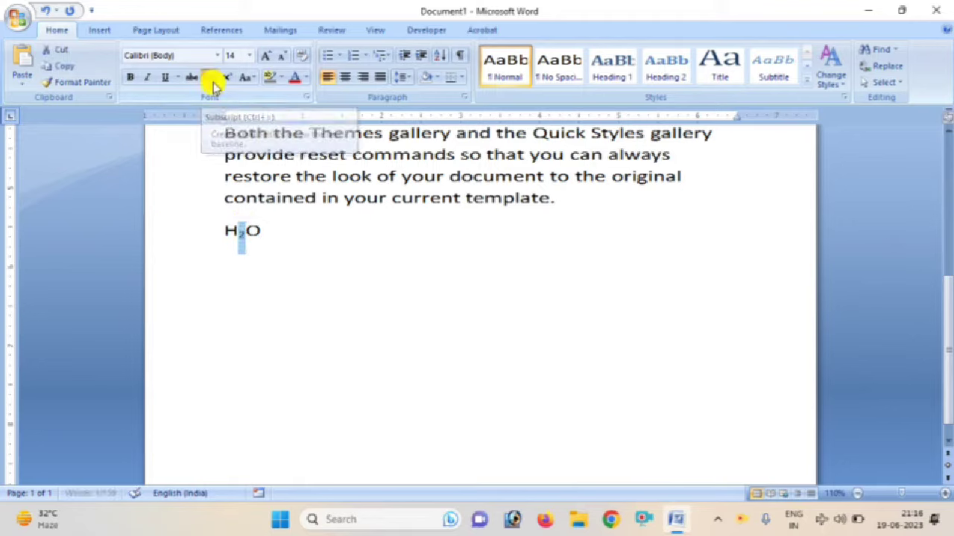
pyautogui.click(325, 276)
pyautogui.write('NA2SO4')
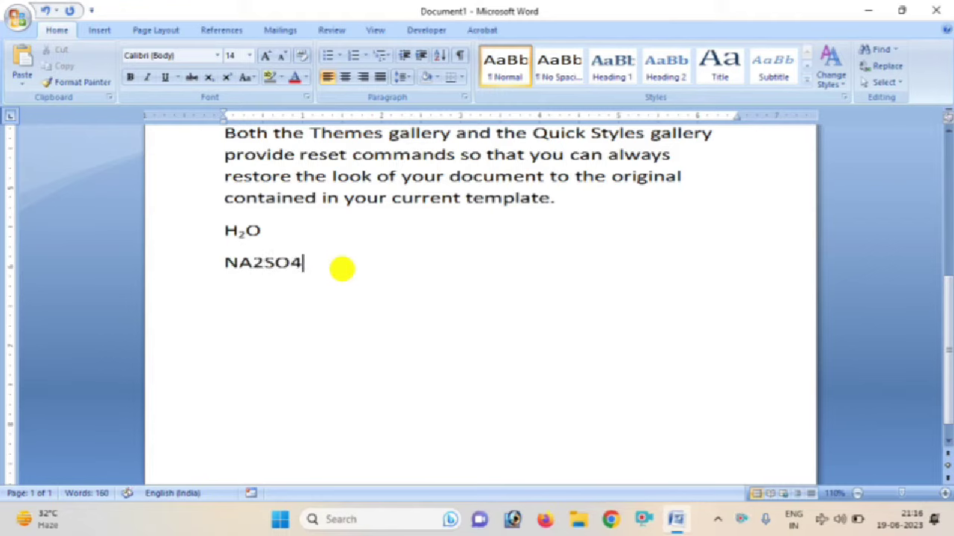
# Format NA2SO4 as NA₂SO⁴, with the 2 subscript and the 4 superscript.
pyautogui.click(257, 262)
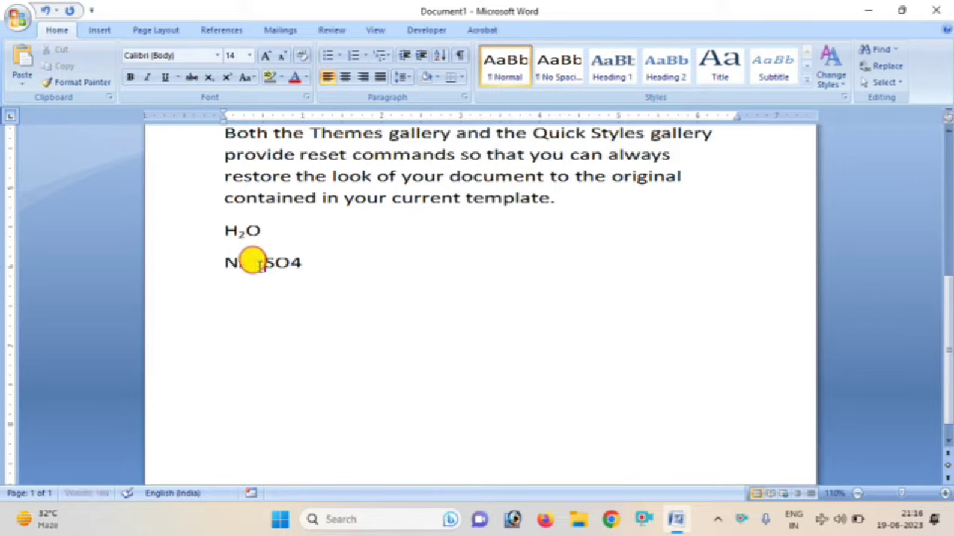
pyautogui.click(211, 84)
pyautogui.click(211, 83)
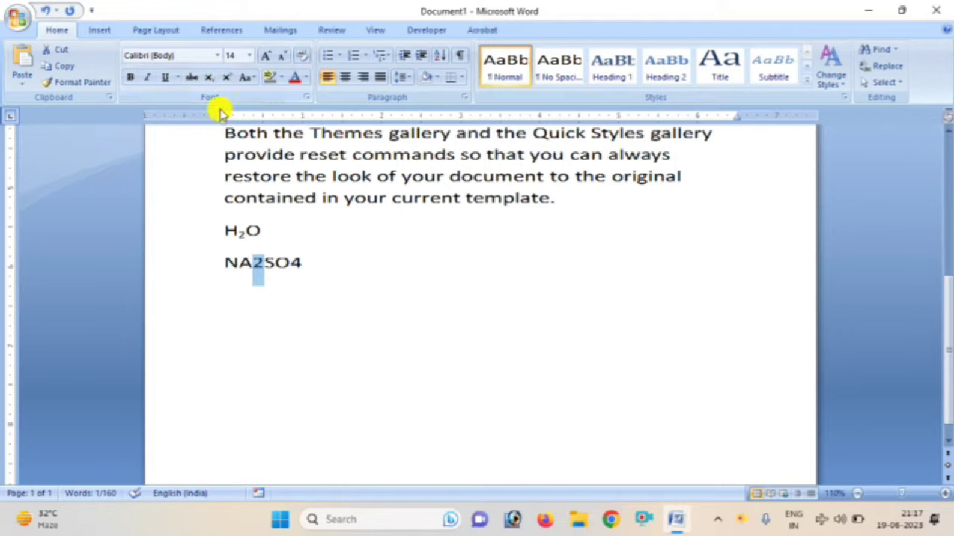
pyautogui.click(209, 79)
pyautogui.moveTo(284, 261); pyautogui.dragTo(298, 261)
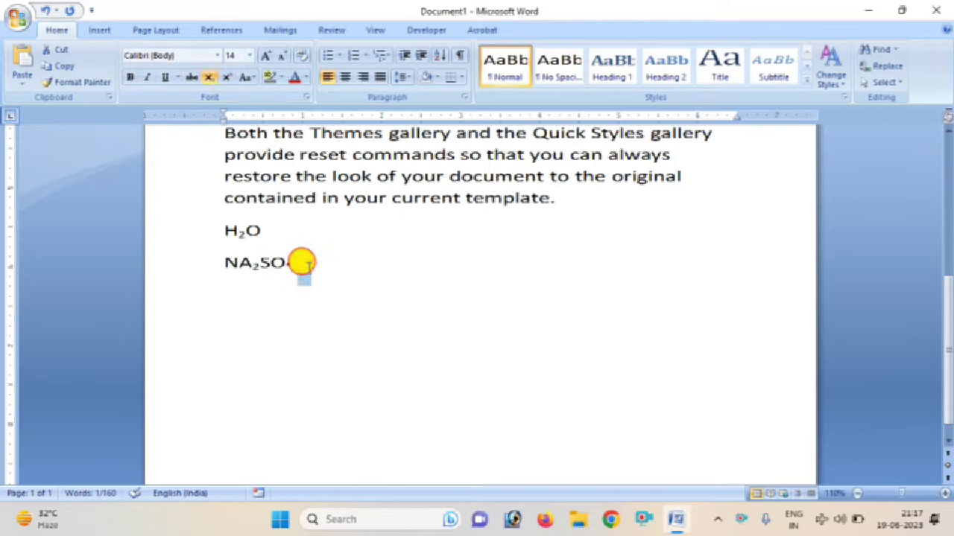
pyautogui.click(226, 77)
pyautogui.click(328, 283)
# Add the line A²= with a superscript 2, then select 'provide reset commands' through 'current template.'.
pyautogui.click(226, 78)
pyautogui.write('A²')
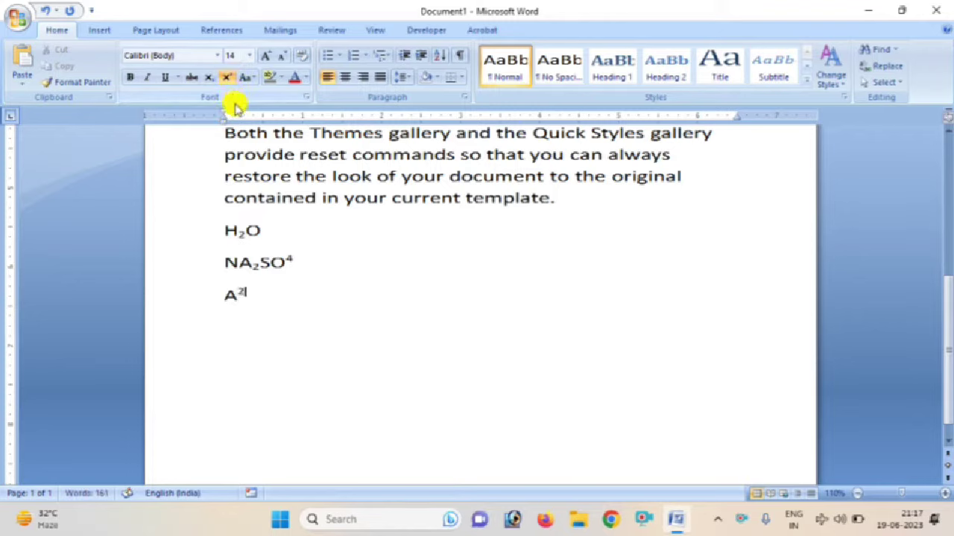
pyautogui.click(231, 79)
pyautogui.write('=')
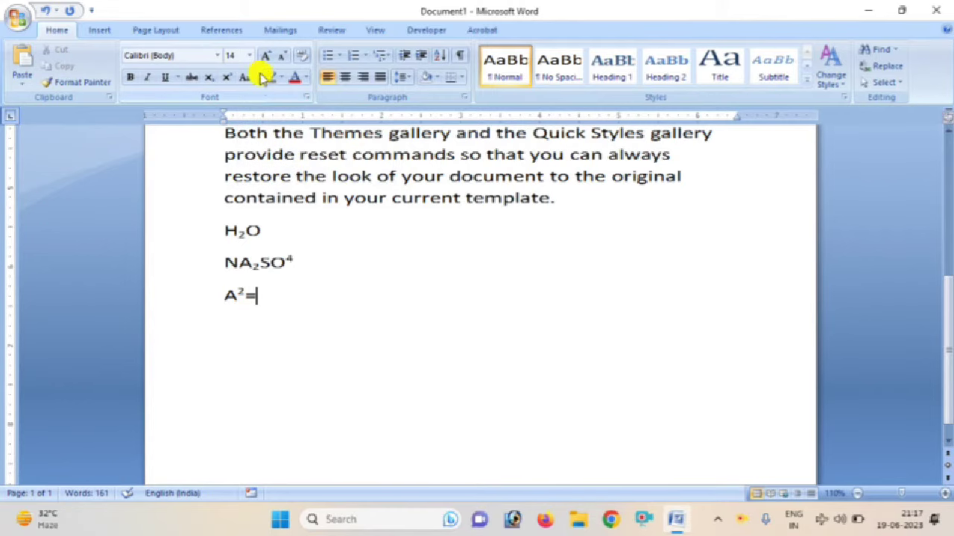
pyautogui.moveTo(225, 158); pyautogui.dragTo(549, 200)
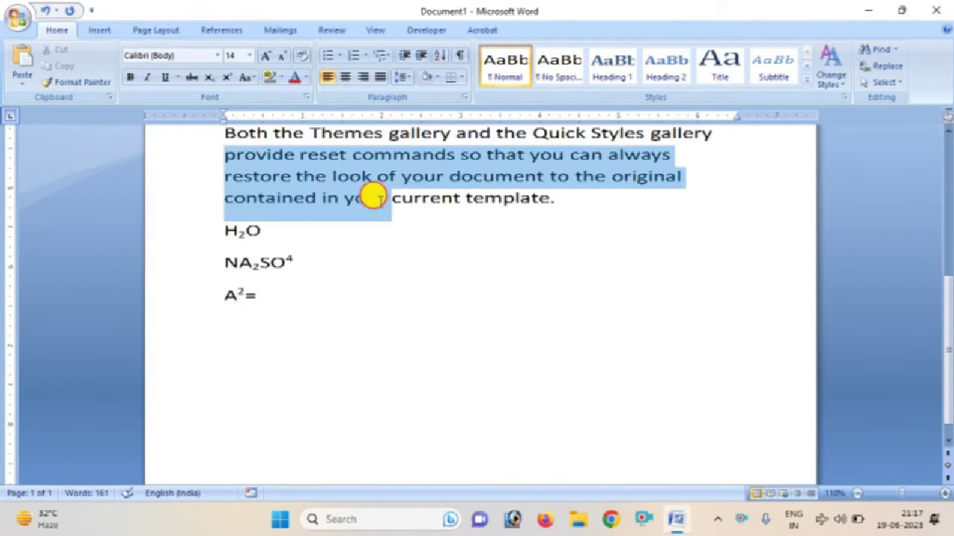
# Try Sentence case, lowercase, UPPERCASE and Capitalize Each Word on the selected passage.
pyautogui.click(256, 86)
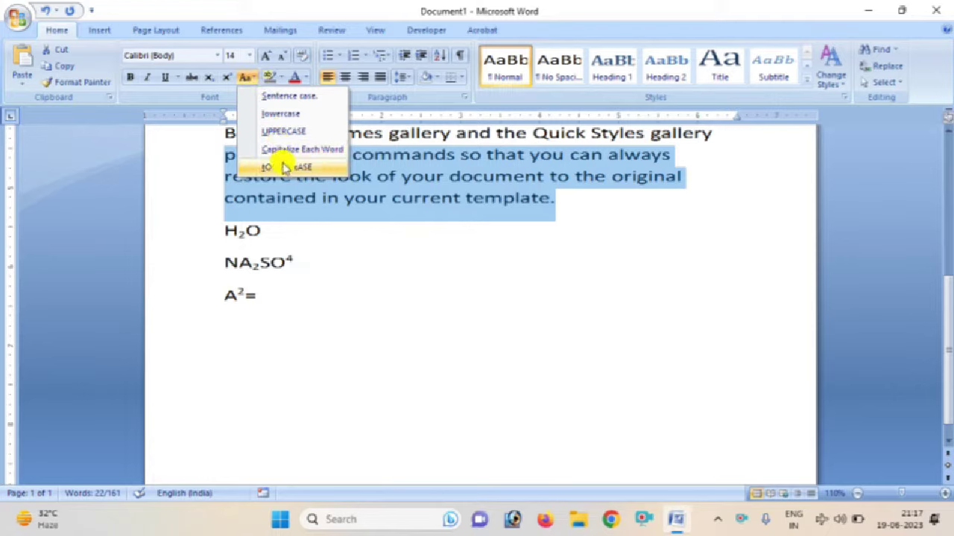
pyautogui.click(298, 96)
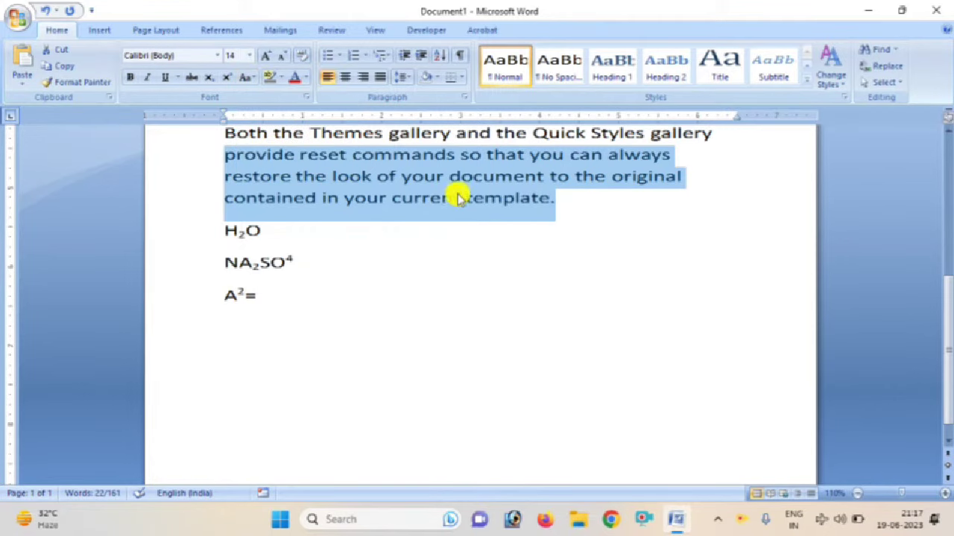
pyautogui.click(251, 78)
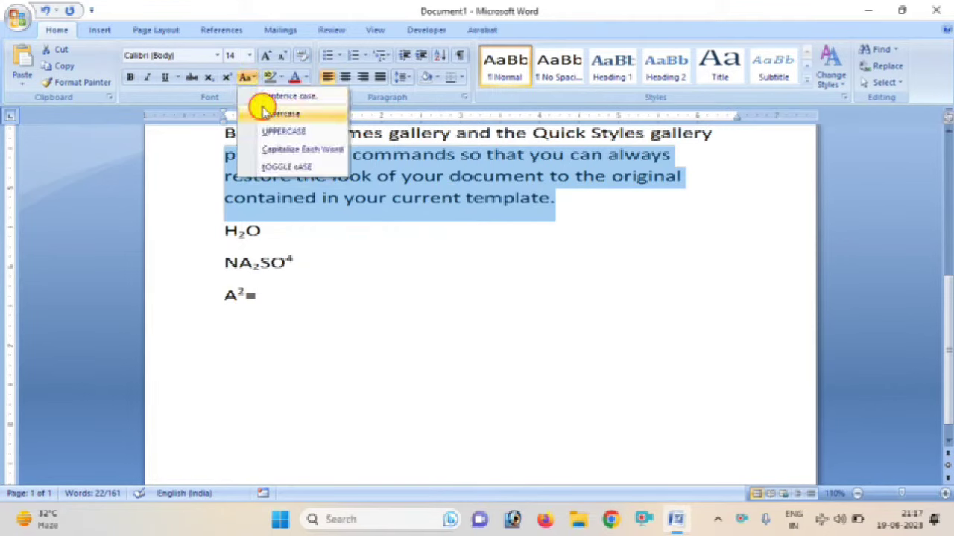
pyautogui.click(262, 110)
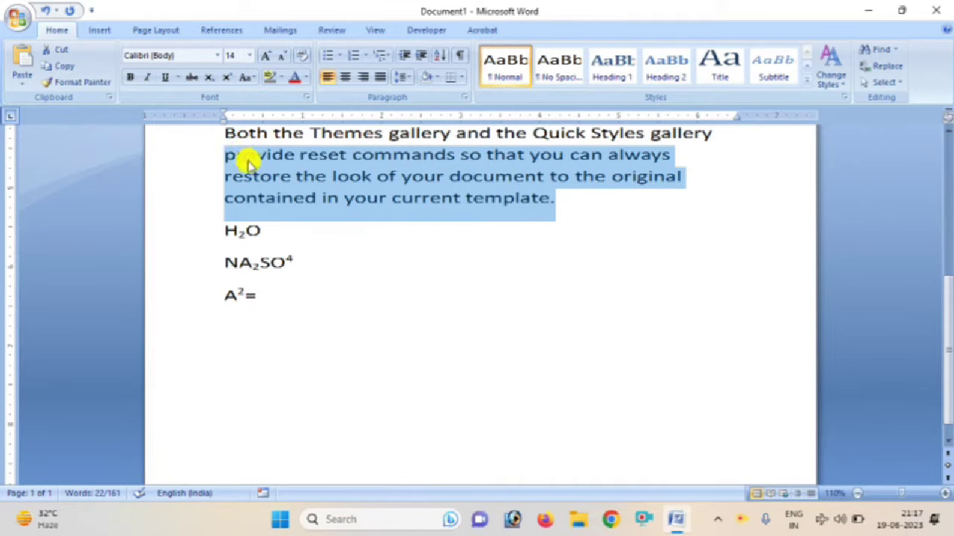
pyautogui.click(252, 77)
pyautogui.click(273, 134)
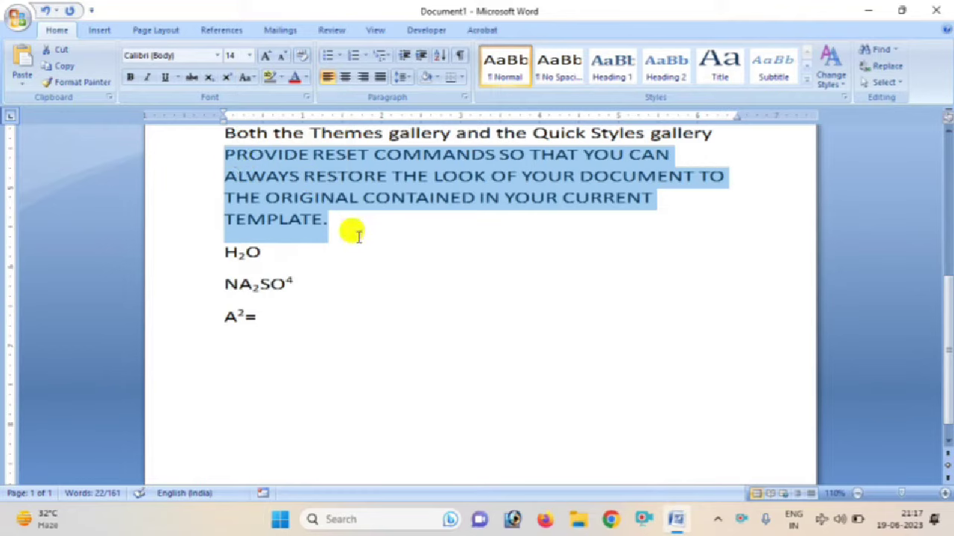
pyautogui.click(252, 79)
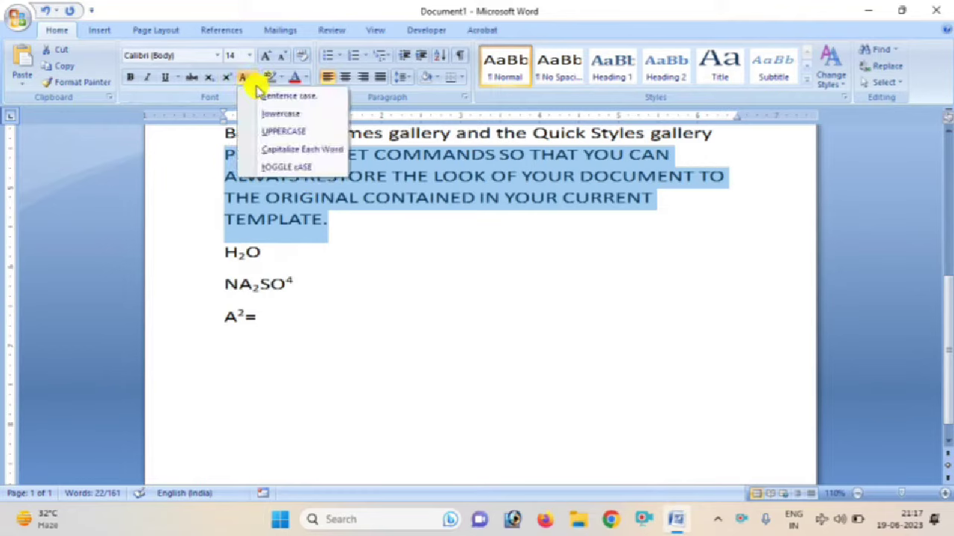
pyautogui.click(290, 153)
pyautogui.click(239, 155)
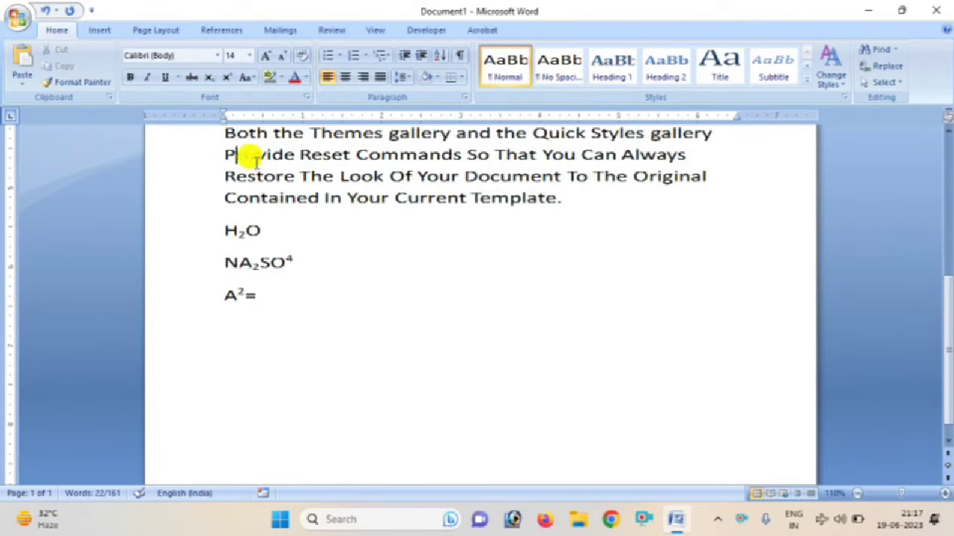
pyautogui.click(298, 157)
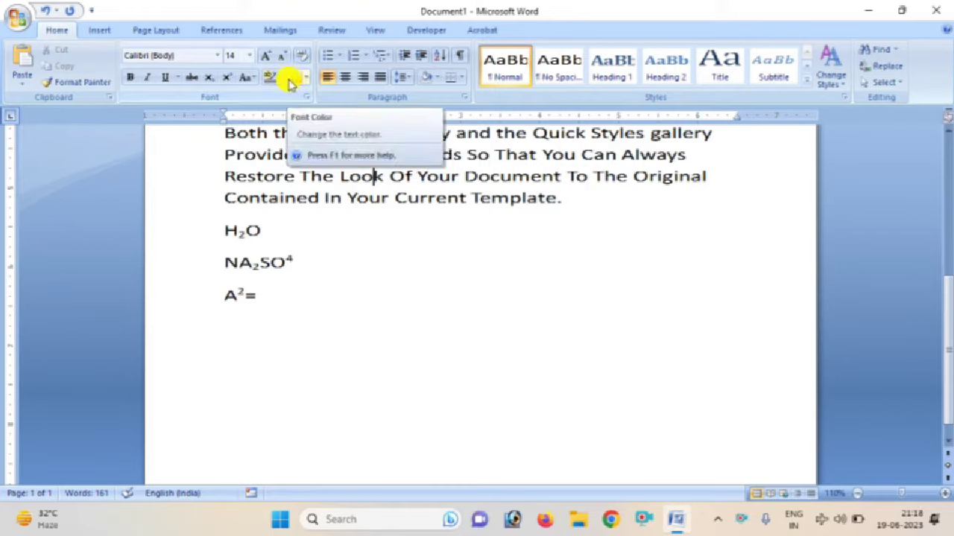
# Reselect the text from Provide through H2O and apply tOGGLE cASE.
pyautogui.click(289, 79)
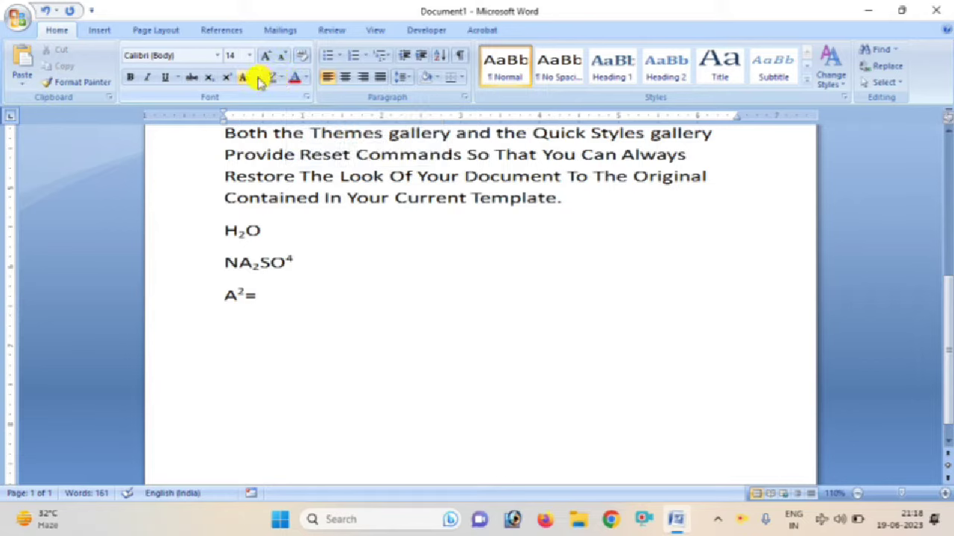
pyautogui.click(257, 81)
pyautogui.click(373, 175)
pyautogui.moveTo(225, 154); pyautogui.dragTo(472, 230)
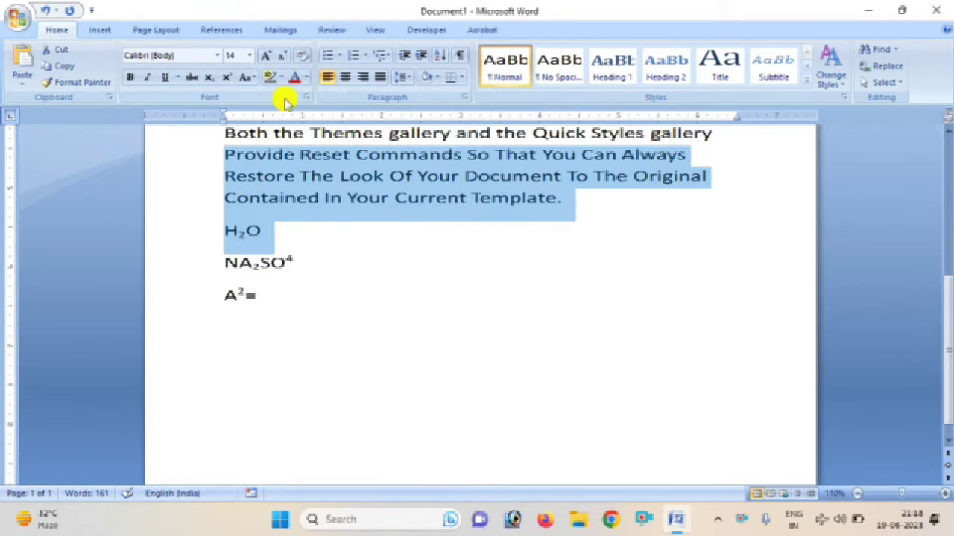
pyautogui.click(252, 78)
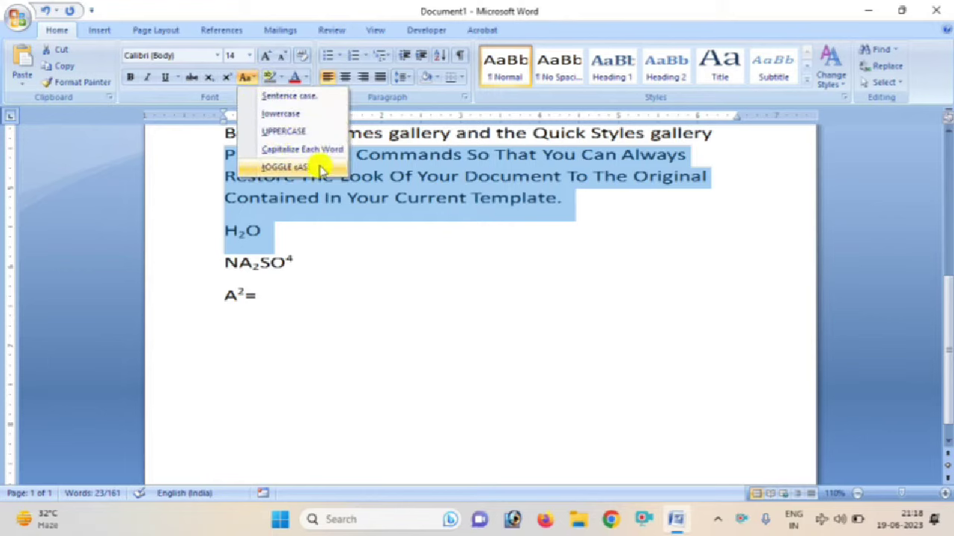
pyautogui.click(284, 167)
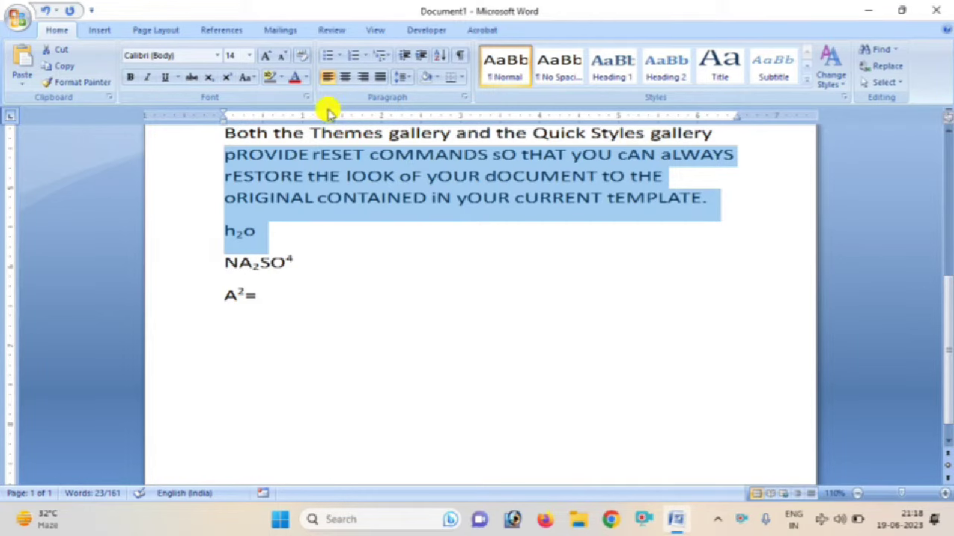
pyautogui.click(316, 203)
pyautogui.scroll(5, 298, 194)
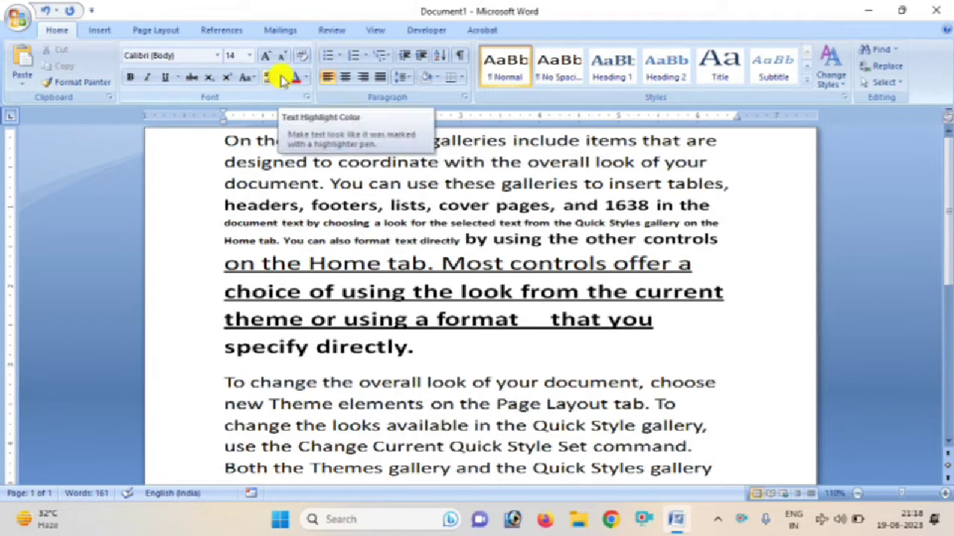
# Highlight 'On the Insert tab, the galleries' in green.
pyautogui.moveTo(223, 140); pyautogui.dragTo(510, 140)
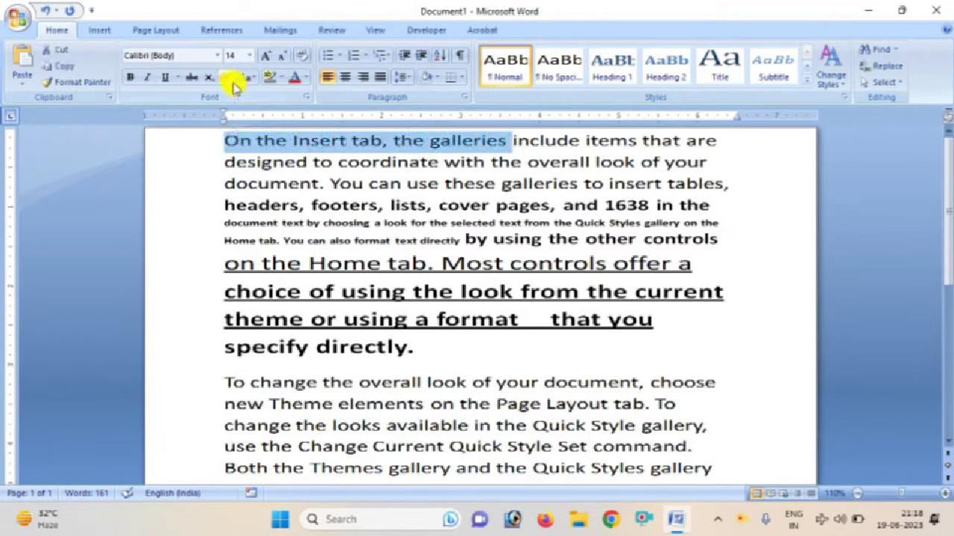
pyautogui.click(287, 79)
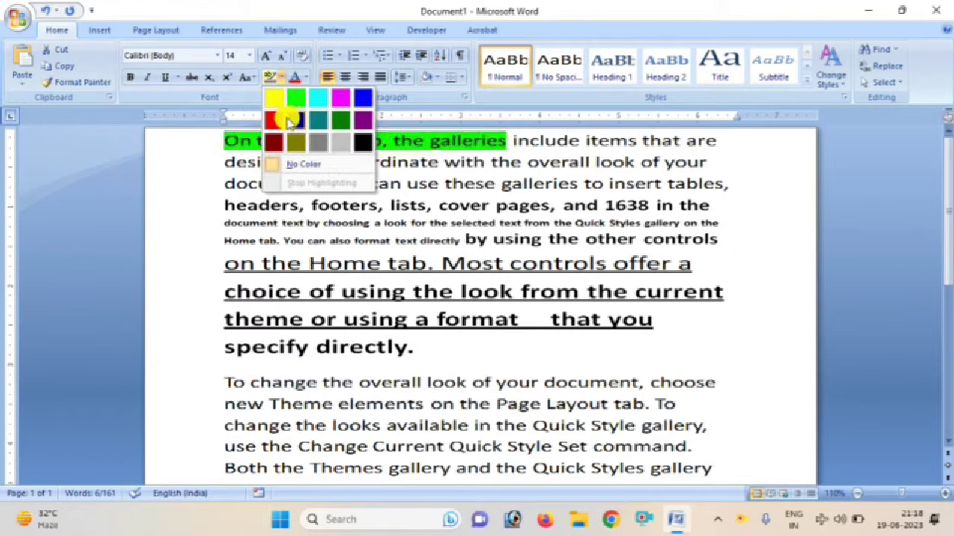
pyautogui.click(291, 101)
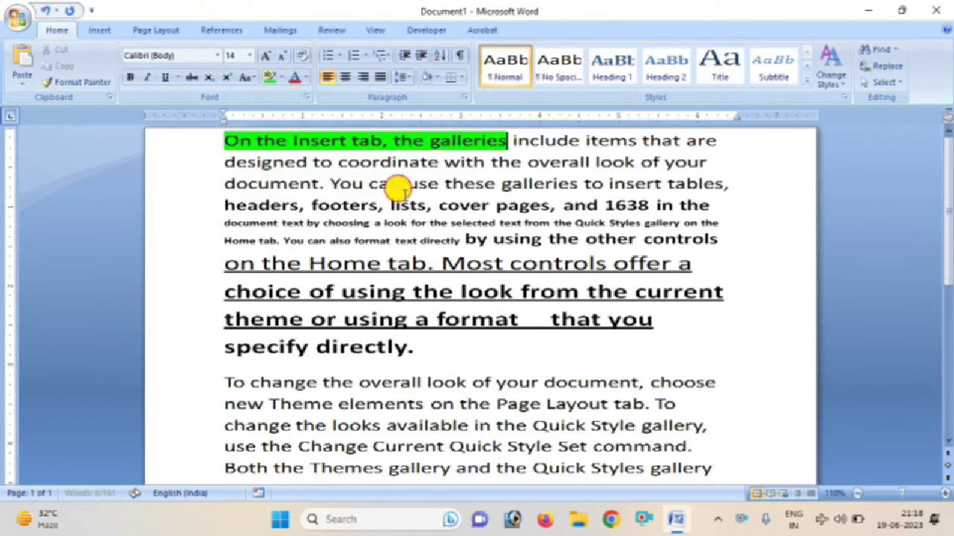
# Colour 'designed to coordinate' red, then change it to light blue from More Colors.
pyautogui.moveTo(224, 161); pyautogui.dragTo(439, 162)
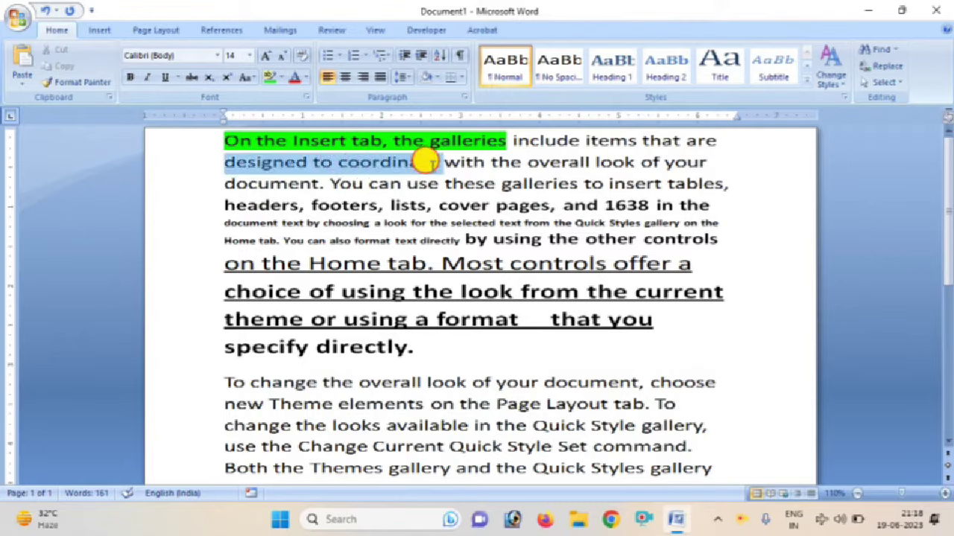
pyautogui.click(304, 78)
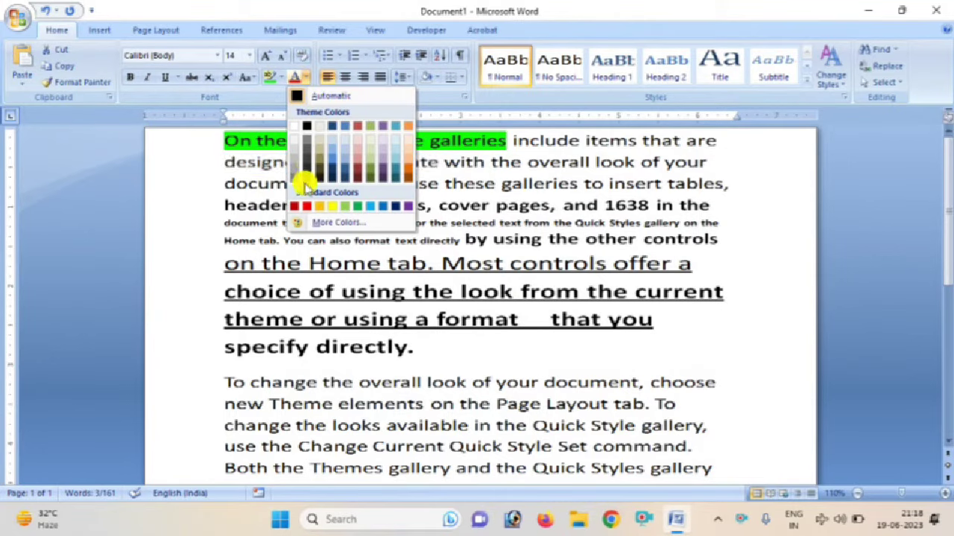
pyautogui.click(309, 209)
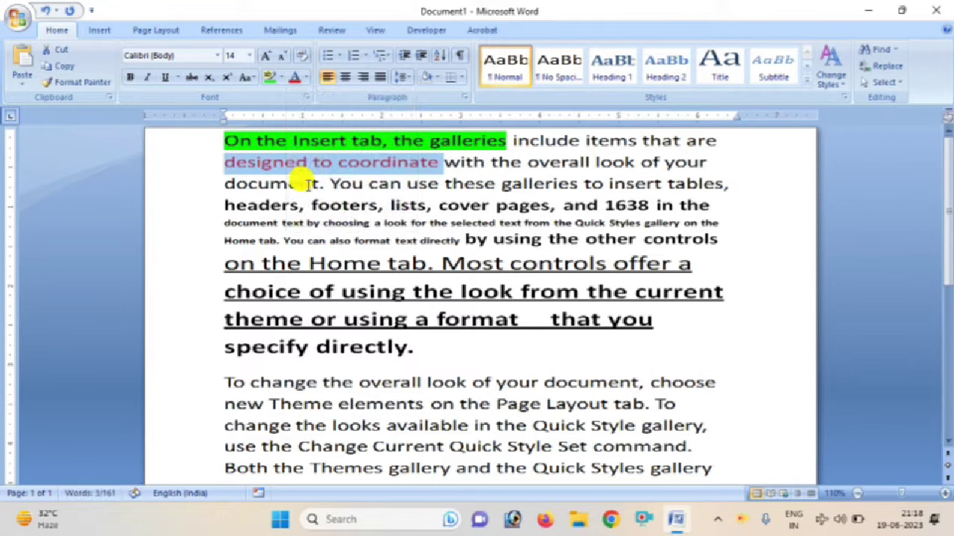
pyautogui.click(305, 78)
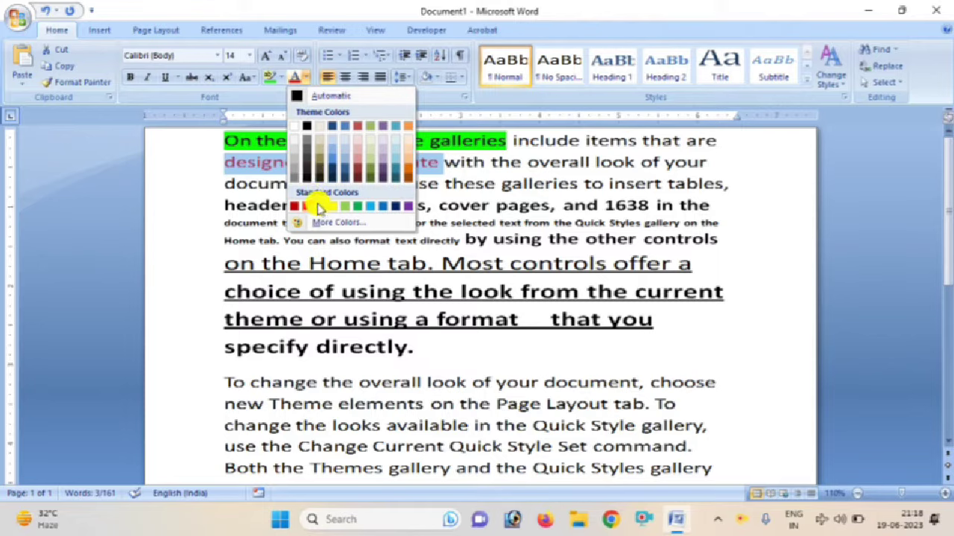
pyautogui.click(350, 223)
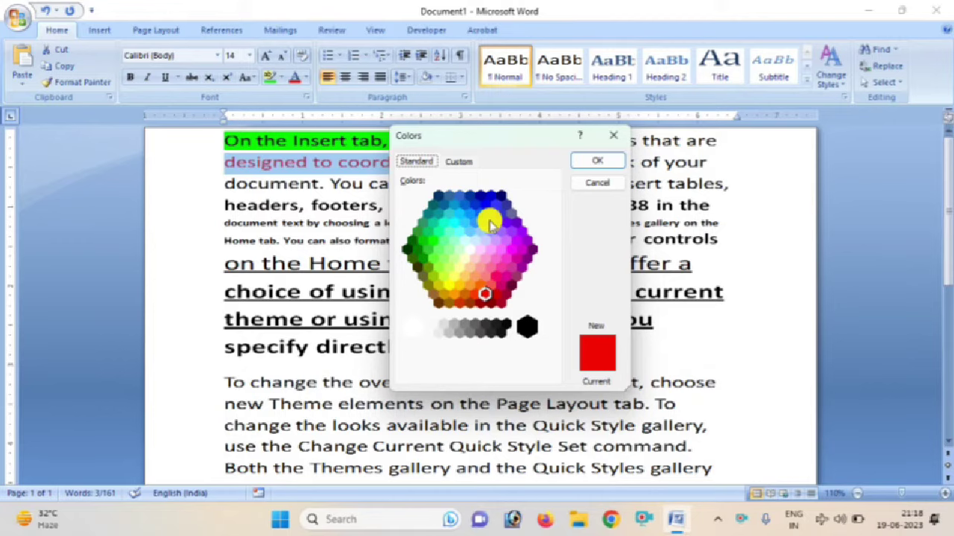
pyautogui.click(490, 225)
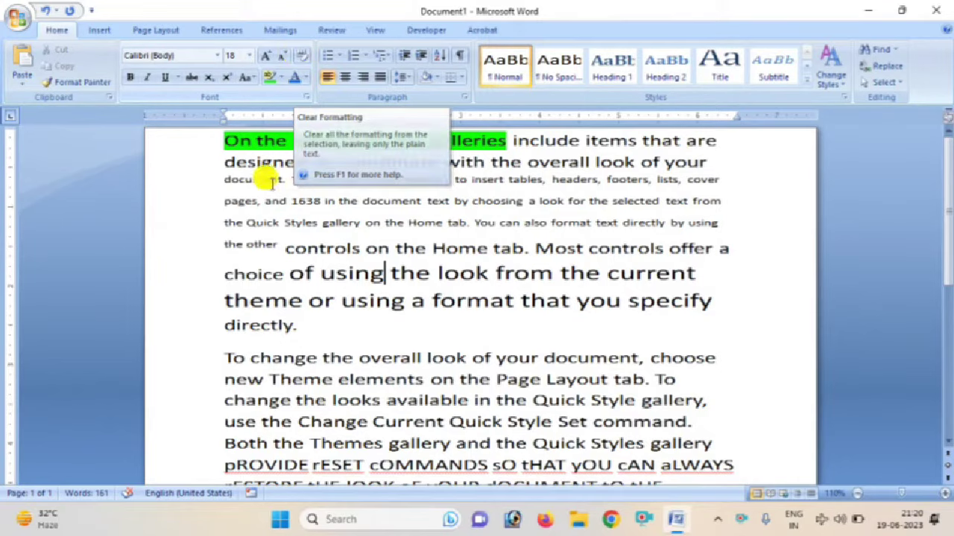
# Clear the mixed formatting from the rest of the first paragraph.
pyautogui.moveTo(223, 179); pyautogui.dragTo(621, 340)
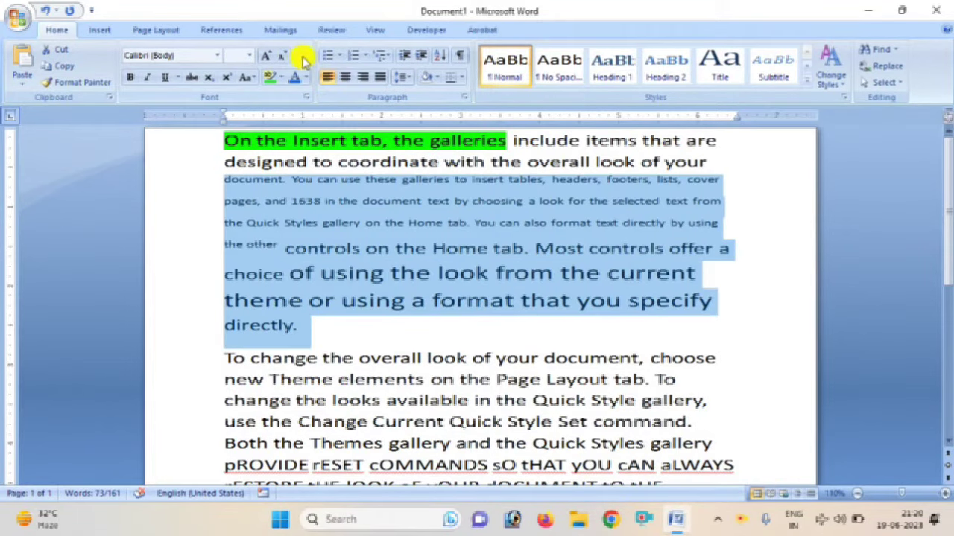
pyautogui.click(301, 58)
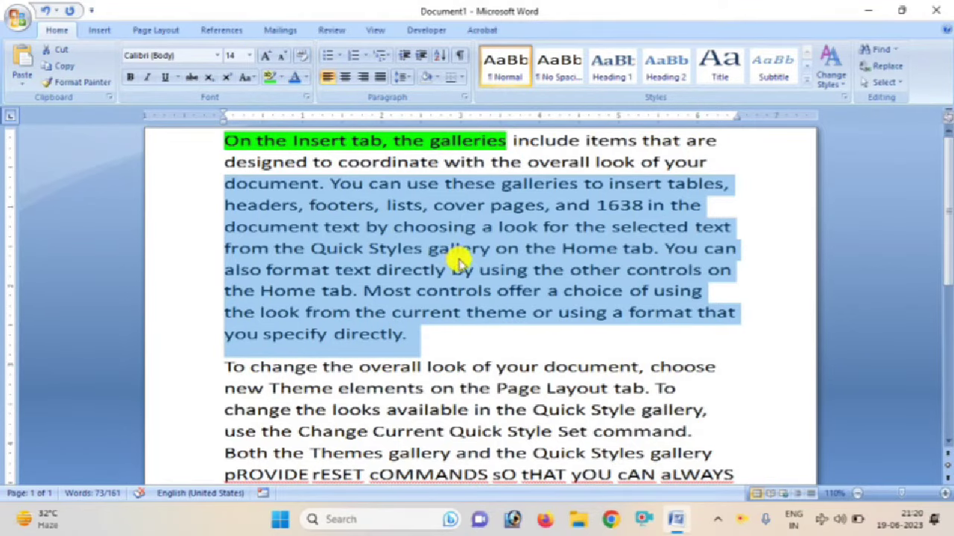
pyautogui.click(325, 294)
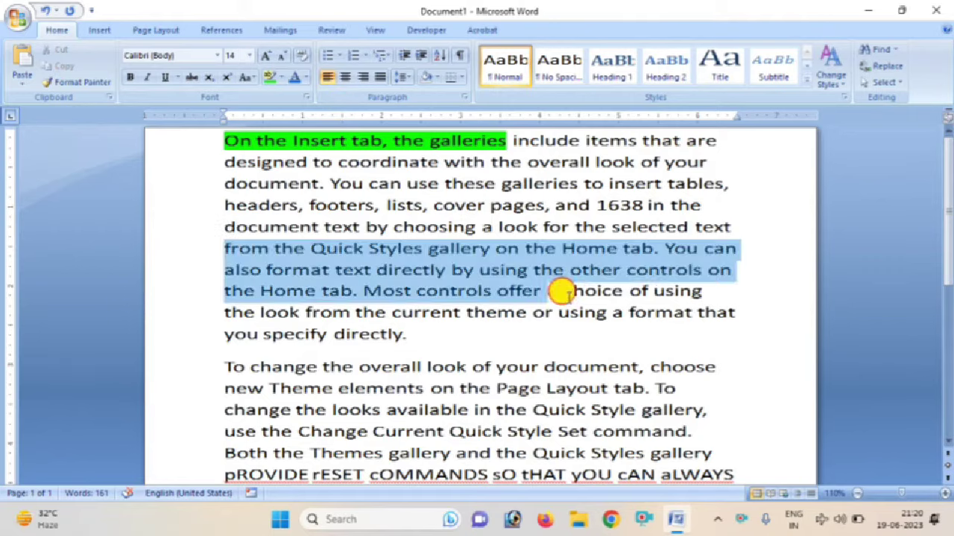
# Try left and centre alignment on the paragraph, finishing justified with Ctrl+J.
pyautogui.moveTo(223, 248); pyautogui.dragTo(652, 292)
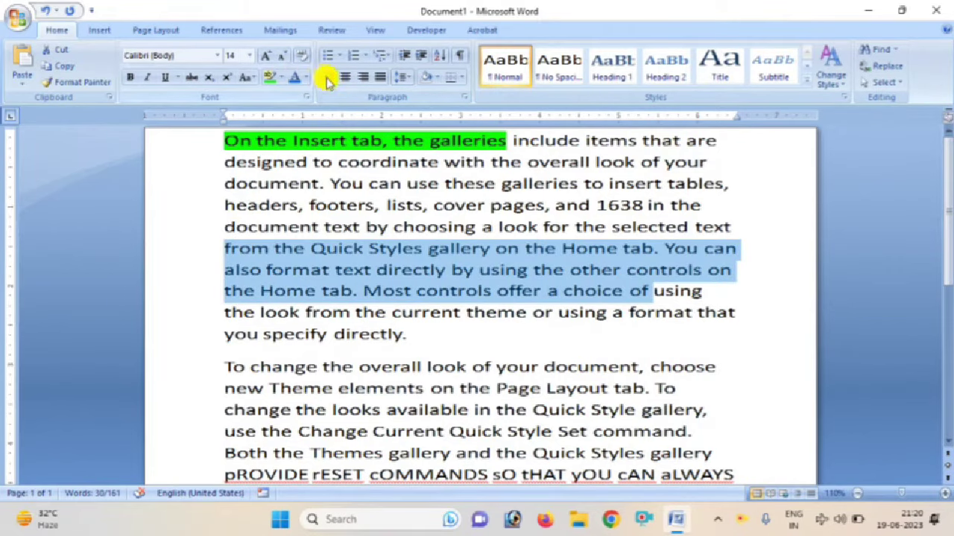
pyautogui.hotkey('ctrl', 'j')
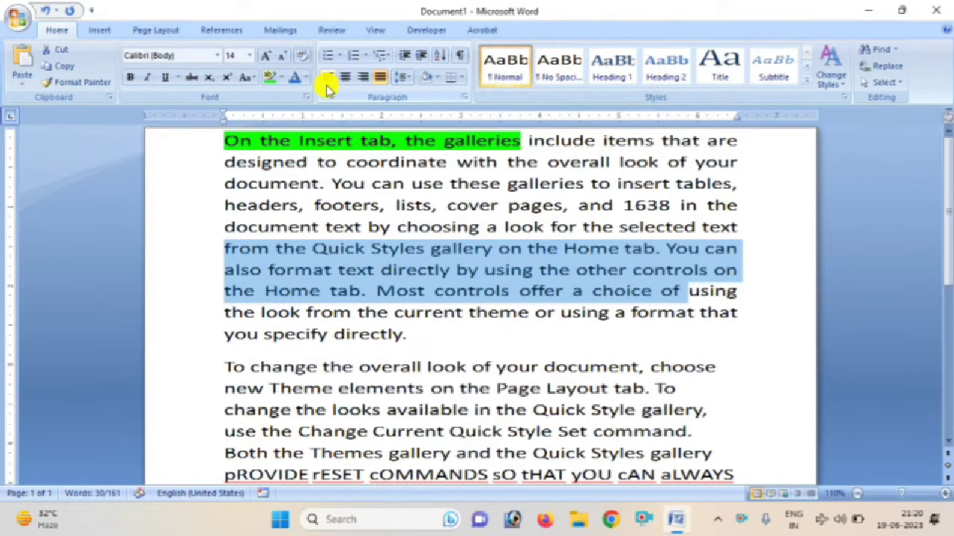
pyautogui.click(332, 79)
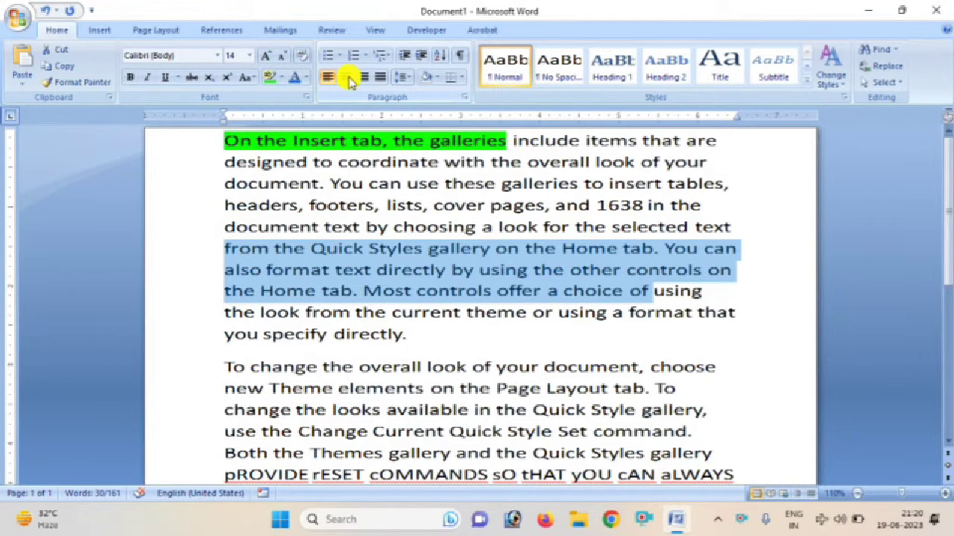
pyautogui.click(349, 79)
pyautogui.click(349, 79)
pyautogui.click(348, 79)
pyautogui.click(348, 79)
pyautogui.hotkey('ctrl', 'j')
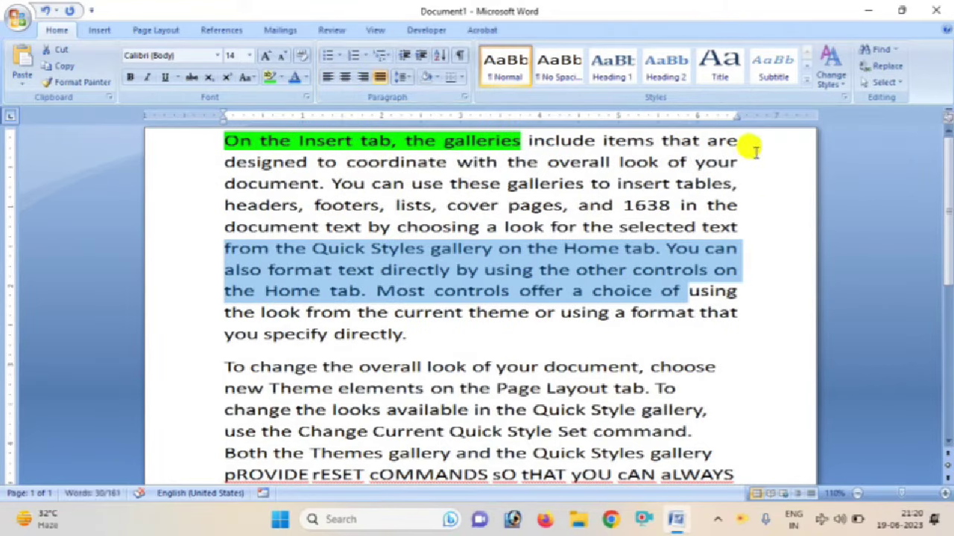
pyautogui.click(389, 241)
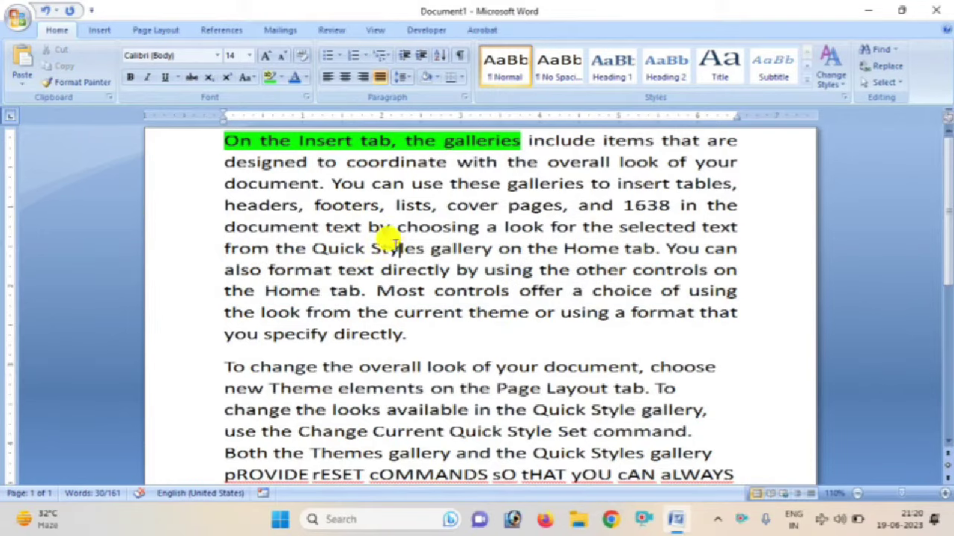
pyautogui.moveTo(179, 162)
pyautogui.mouseDown()
pyautogui.moveTo(500, 281)
pyautogui.moveTo(501, 292)
pyautogui.mouseUp()
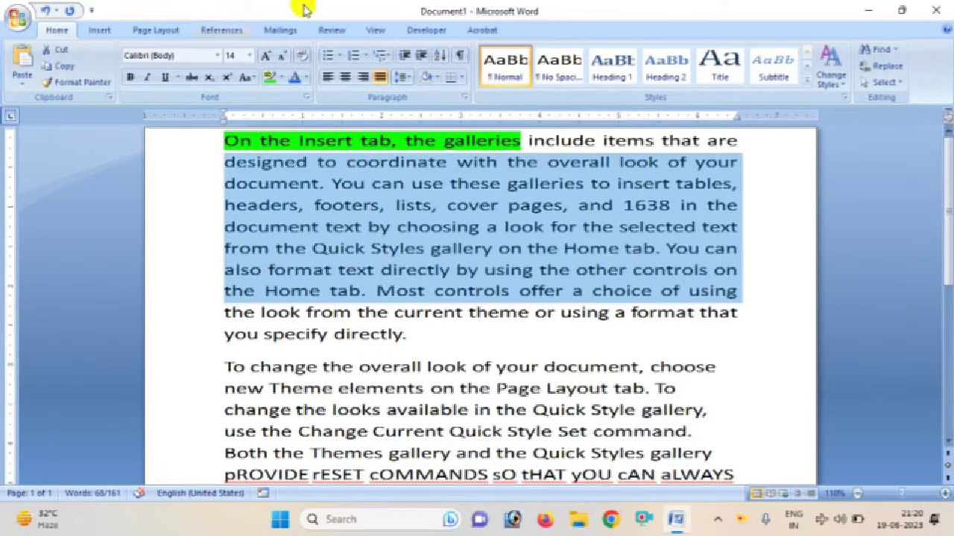
# Set line spacing to 1.0 and zero spacing after the paragraph.
pyautogui.click(406, 77)
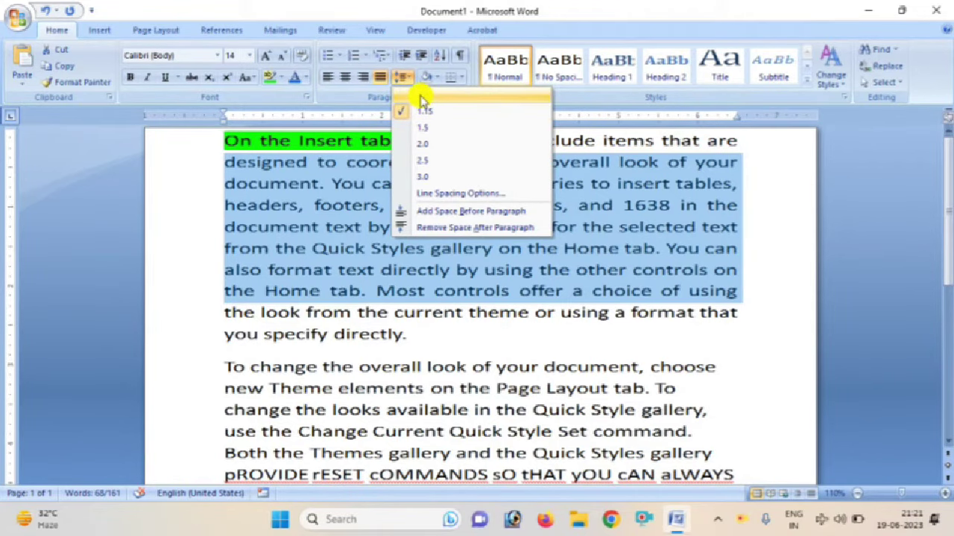
pyautogui.click(421, 97)
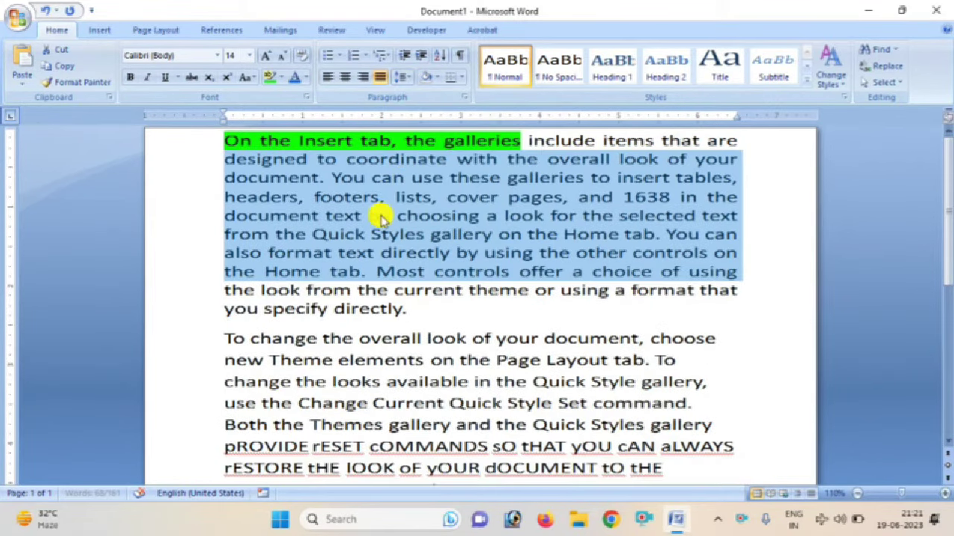
pyautogui.click(403, 78)
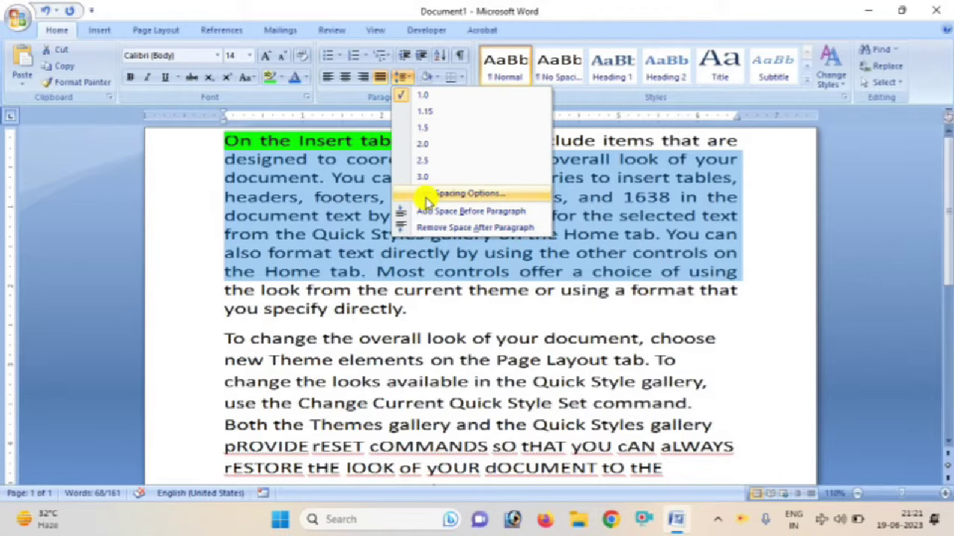
pyautogui.click(426, 195)
pyautogui.doubleClick(411, 281)
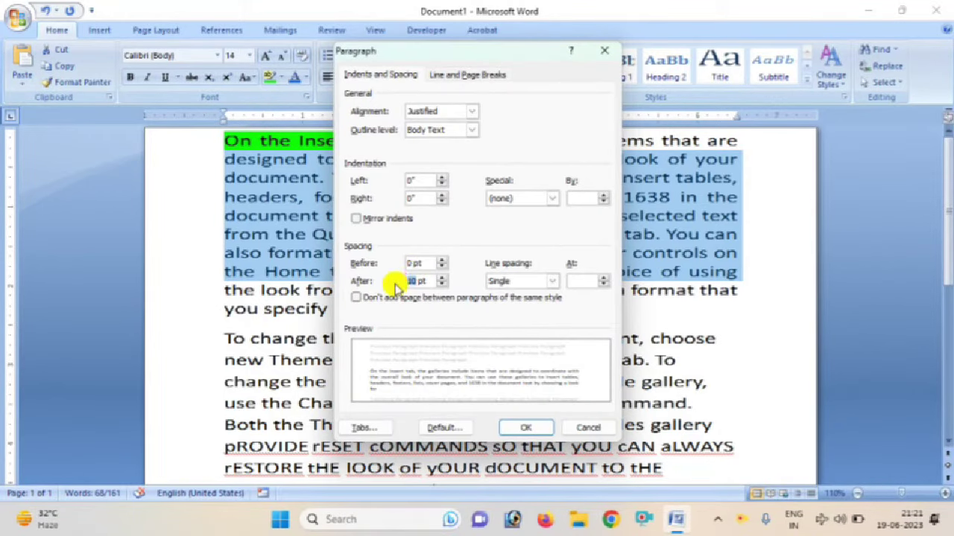
pyautogui.write('0')
pyautogui.press('Return')
# Try 2.5 and 1.5 line spacing on the selected paragraphs, settling on 1.15.
pyautogui.moveTo(394, 286); pyautogui.dragTo(499, 164)
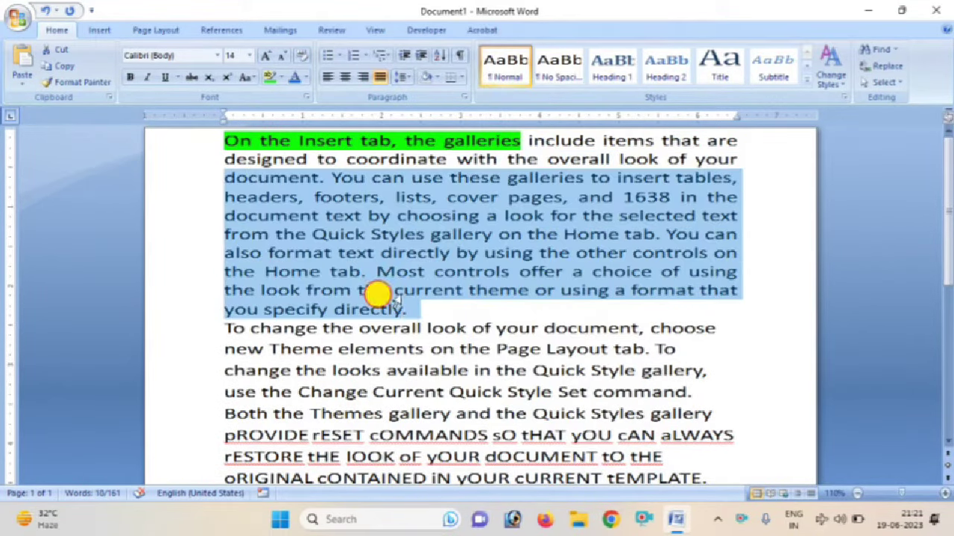
pyautogui.click(403, 76)
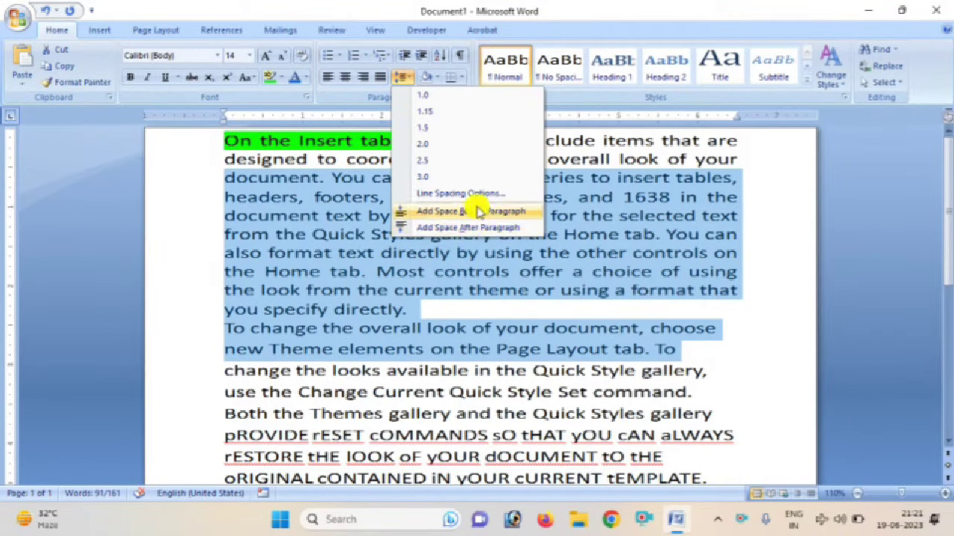
pyautogui.click(460, 160)
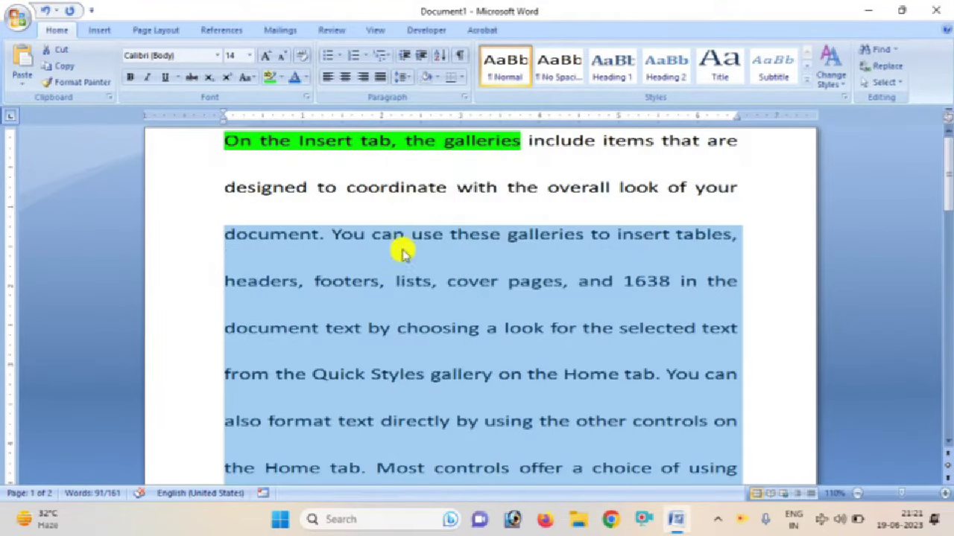
pyautogui.click(403, 76)
pyautogui.click(429, 131)
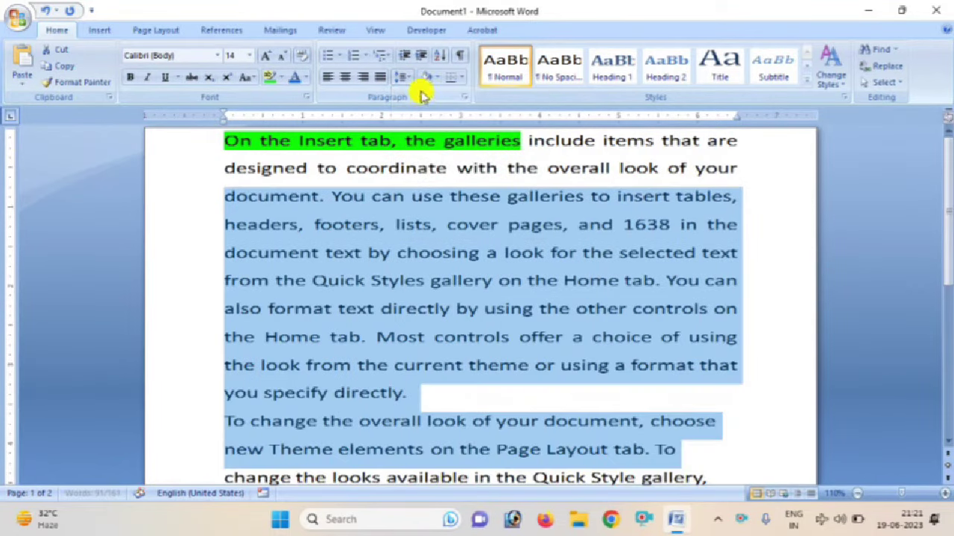
pyautogui.click(403, 76)
pyautogui.click(421, 111)
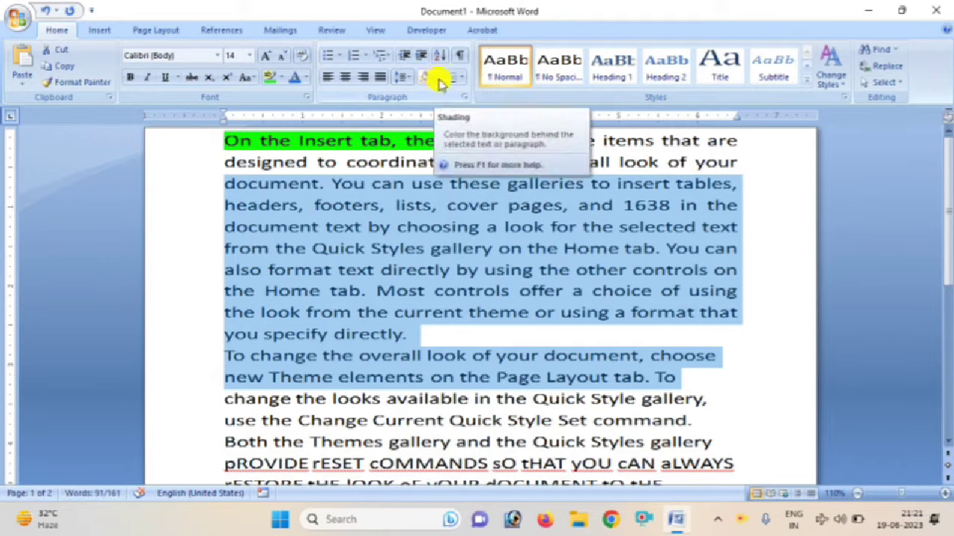
# Shade the line ending 'insert tables' dark blue, then select through the Themes gallery line.
pyautogui.click(381, 269)
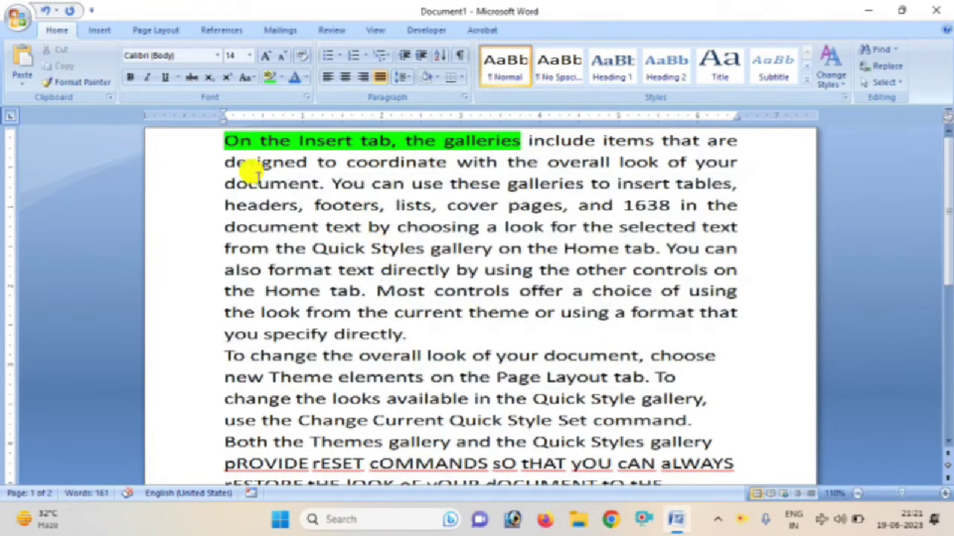
pyautogui.moveTo(224, 182); pyautogui.dragTo(757, 173)
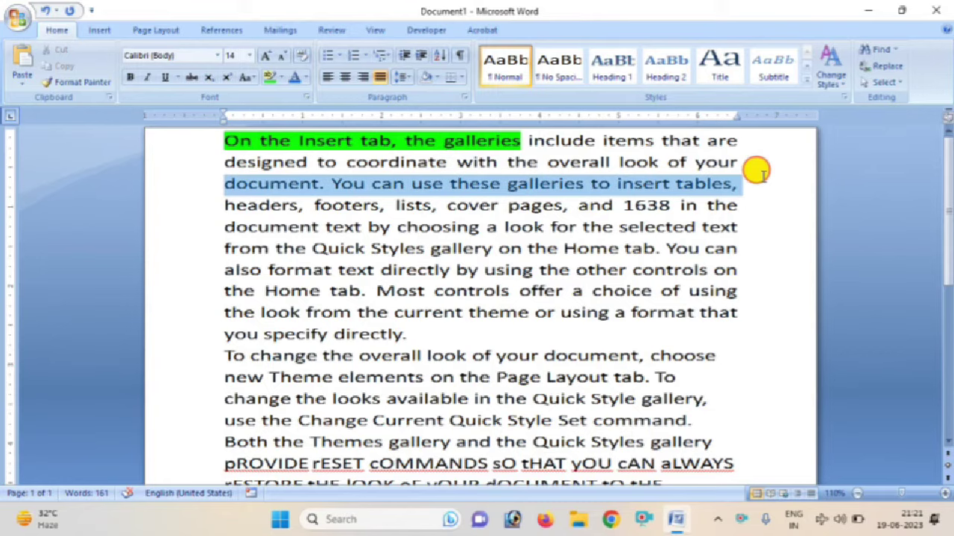
pyautogui.click(439, 78)
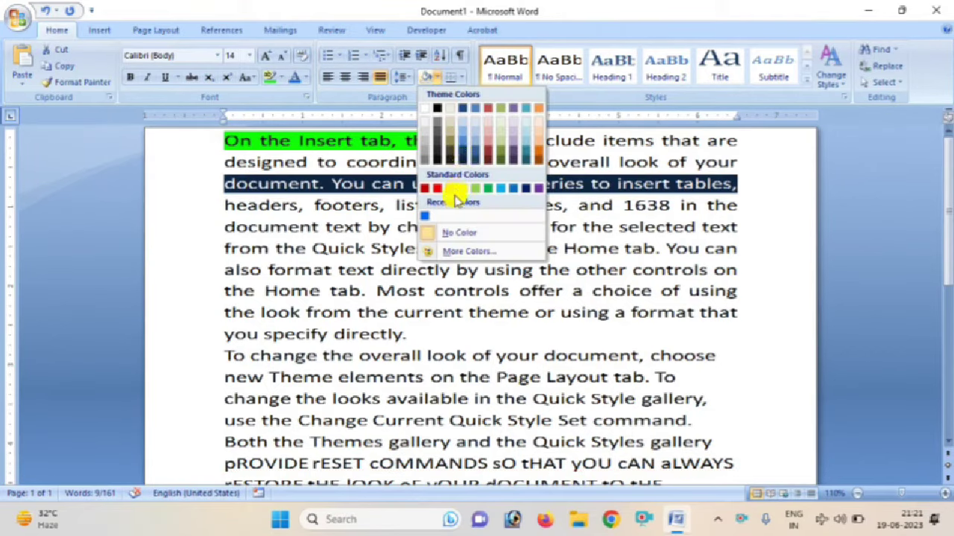
pyautogui.click(466, 149)
pyautogui.moveTo(371, 319); pyautogui.dragTo(406, 336)
pyautogui.moveTo(226, 178); pyautogui.dragTo(579, 447)
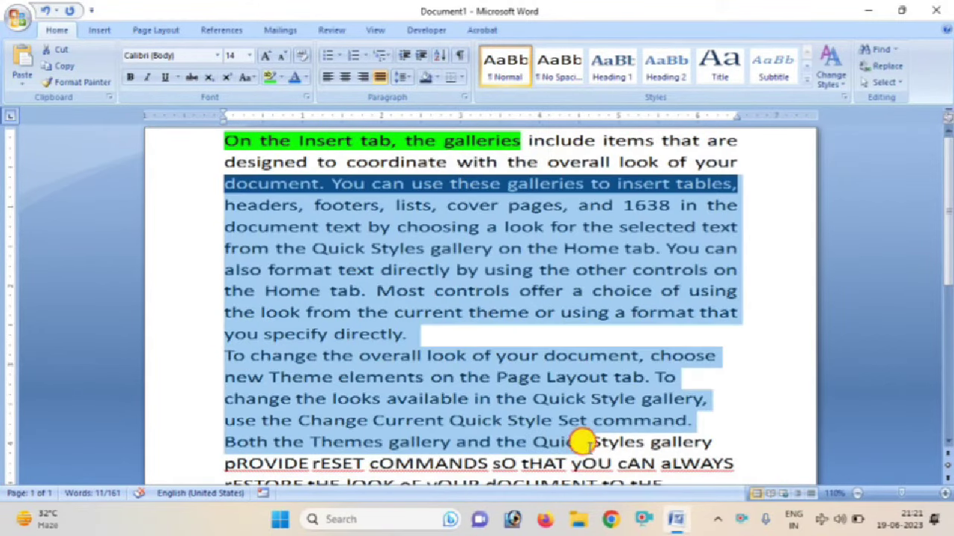
pyautogui.click(439, 78)
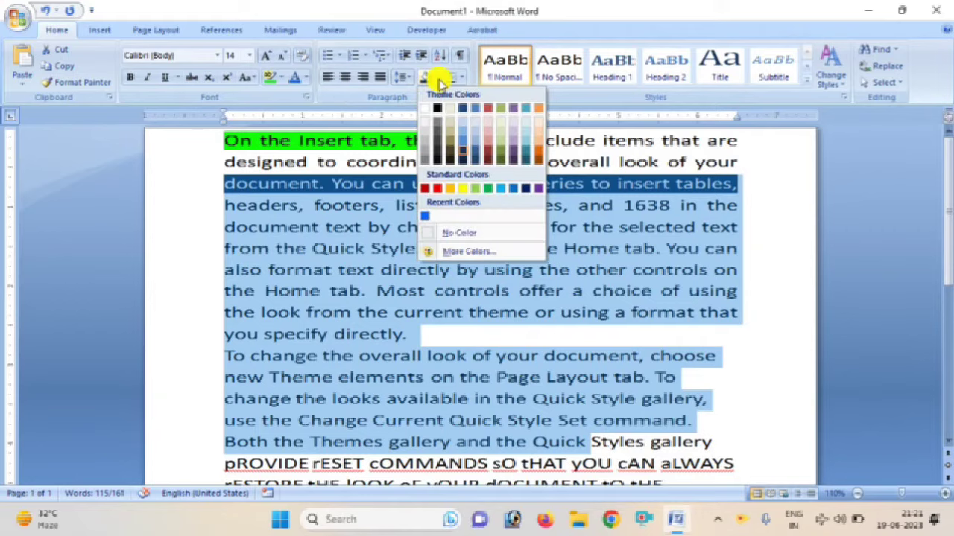
pyautogui.click(441, 82)
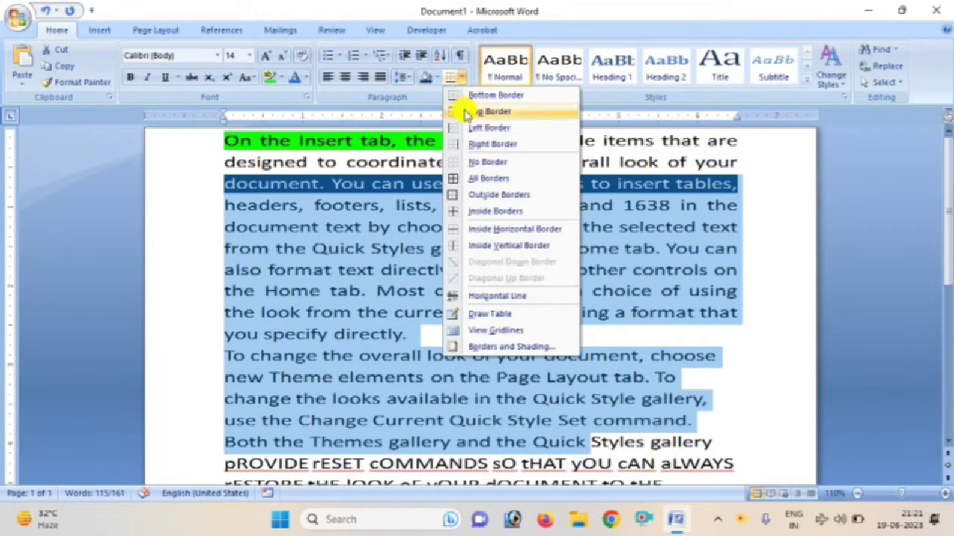
# Add a top border and a left border to the selected text.
pyautogui.click(465, 112)
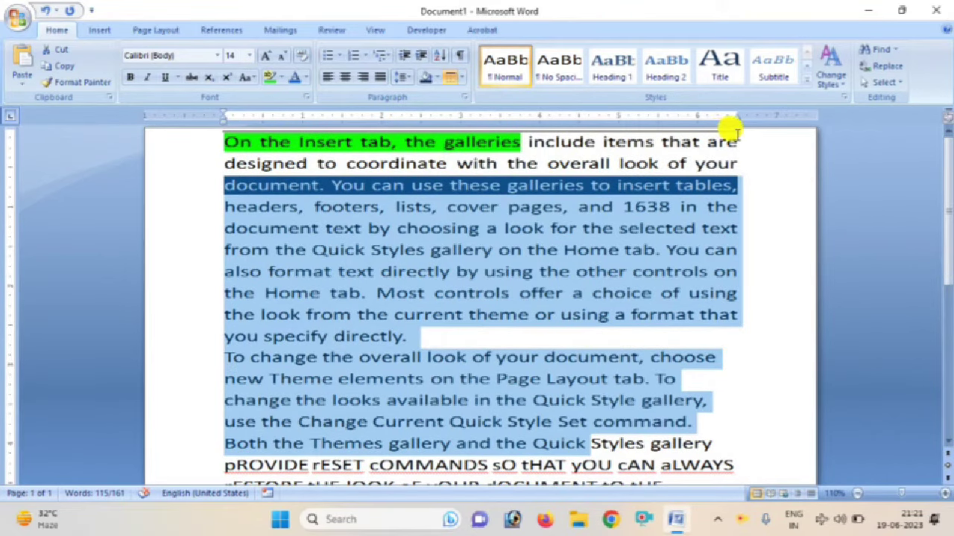
pyautogui.moveTo(167, 179); pyautogui.dragTo(526, 378)
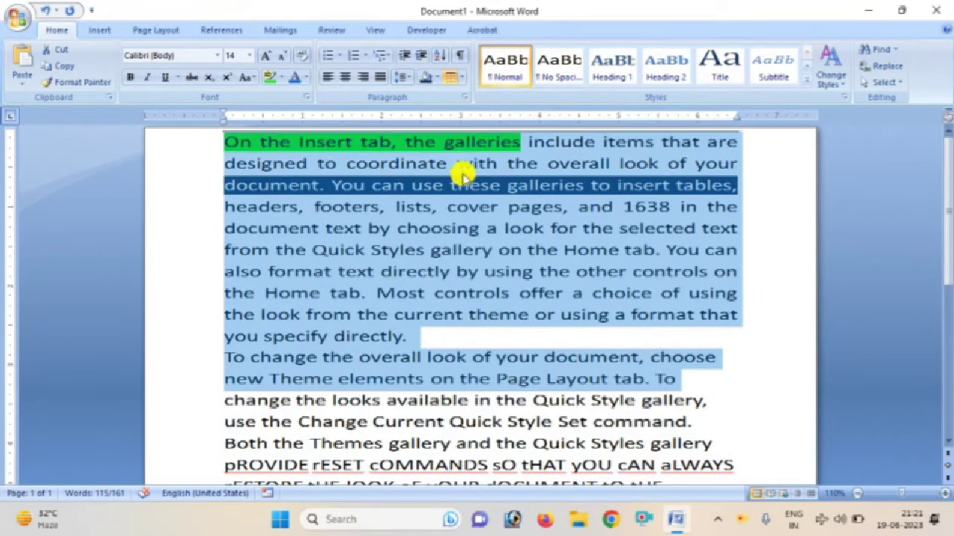
pyautogui.click(462, 78)
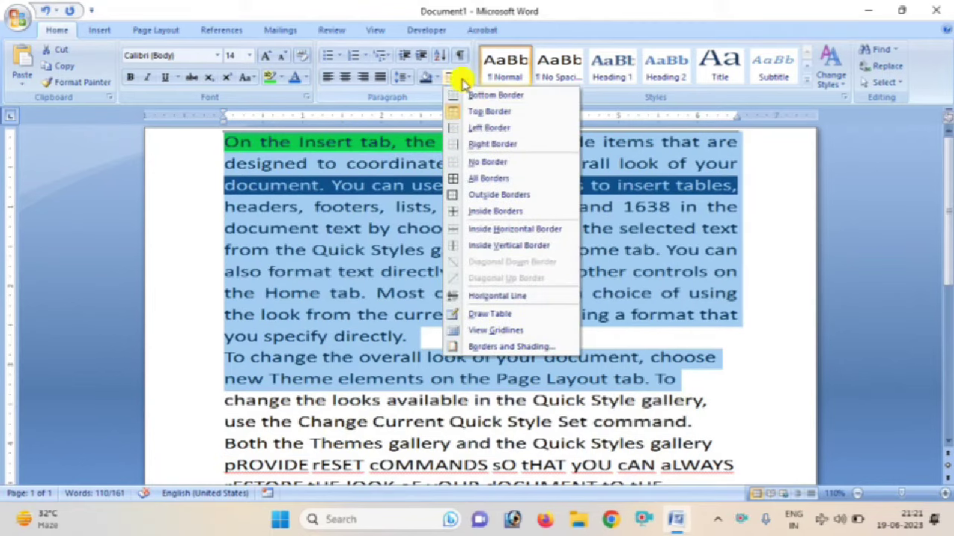
pyautogui.click(467, 128)
# Apply All Borders to the text down to A2=, then switch on Draw Table.
pyautogui.scroll(-5, 288, 323)
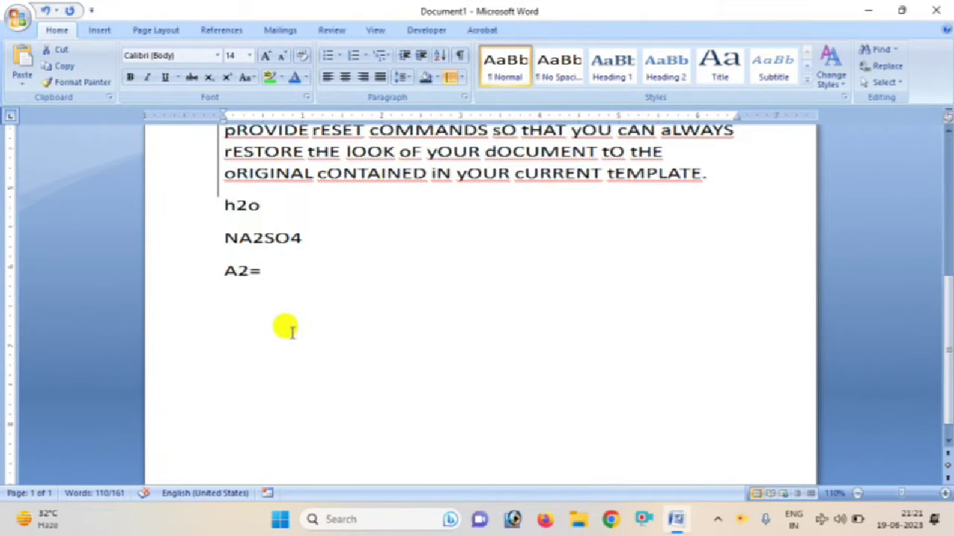
pyautogui.scroll(5, 281, 298)
pyautogui.moveTo(223, 206); pyautogui.dragTo(586, 504)
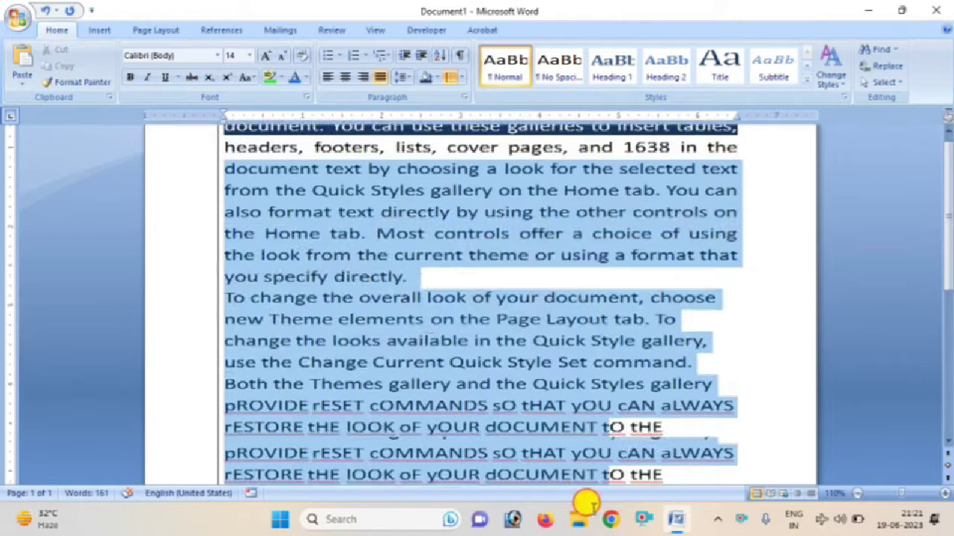
pyautogui.click(462, 77)
pyautogui.click(494, 178)
pyautogui.scroll(5, 532, 334)
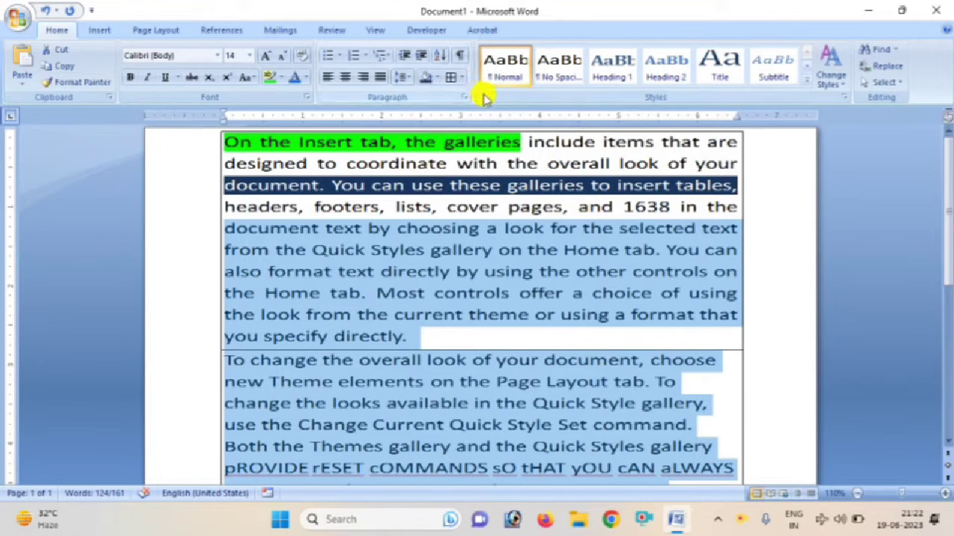
pyautogui.click(462, 78)
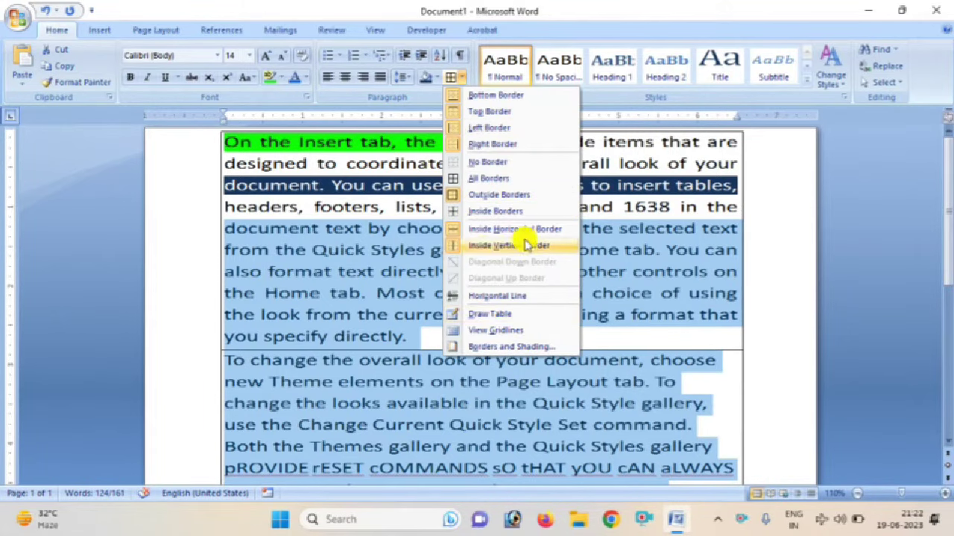
pyautogui.click(503, 314)
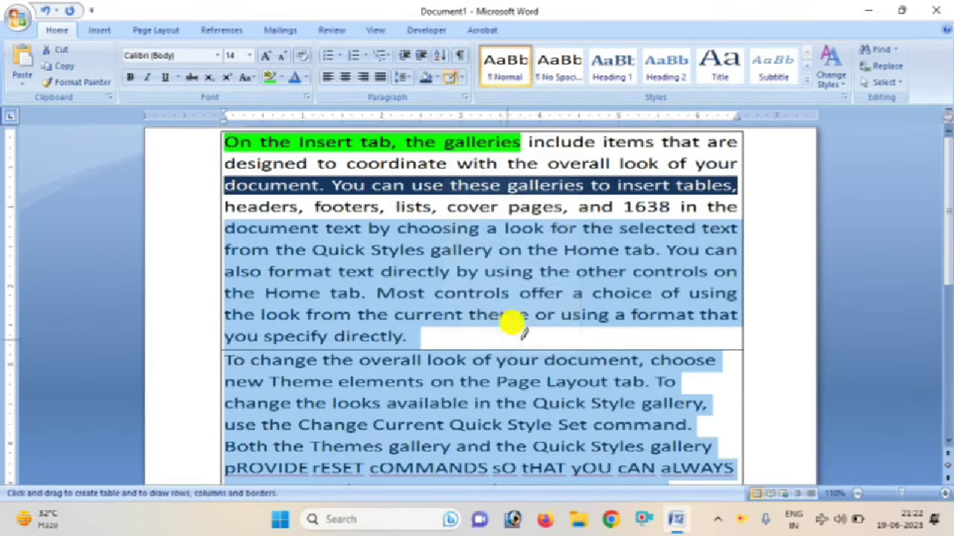
# Draw empty table boxes above the first paragraph and between NA₂SO⁴ and A²=.
pyautogui.moveTo(214, 183)
pyautogui.mouseDown()
pyautogui.moveTo(745, 206)
pyautogui.moveTo(750, 242)
pyautogui.mouseUp()
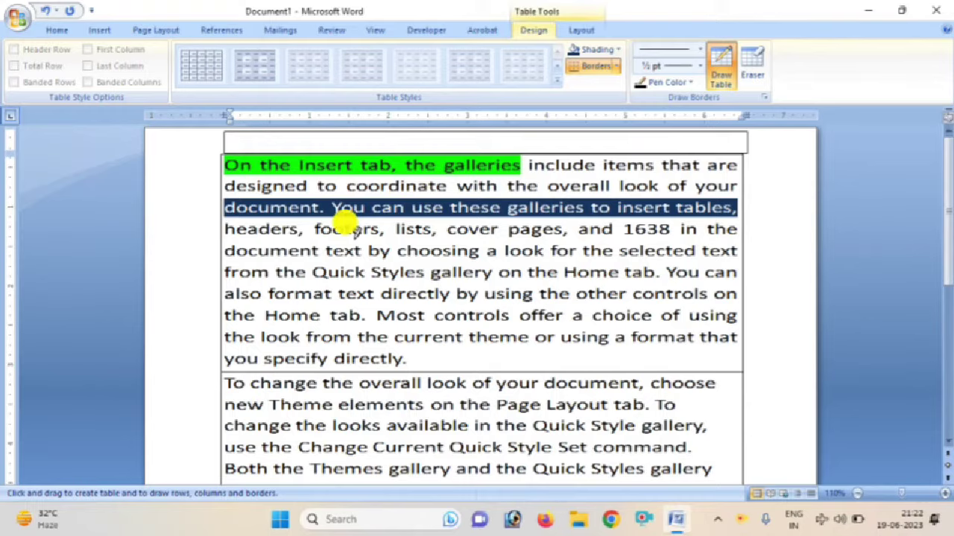
pyautogui.scroll(-10, 357, 231)
pyautogui.moveTo(208, 306); pyautogui.dragTo(767, 385)
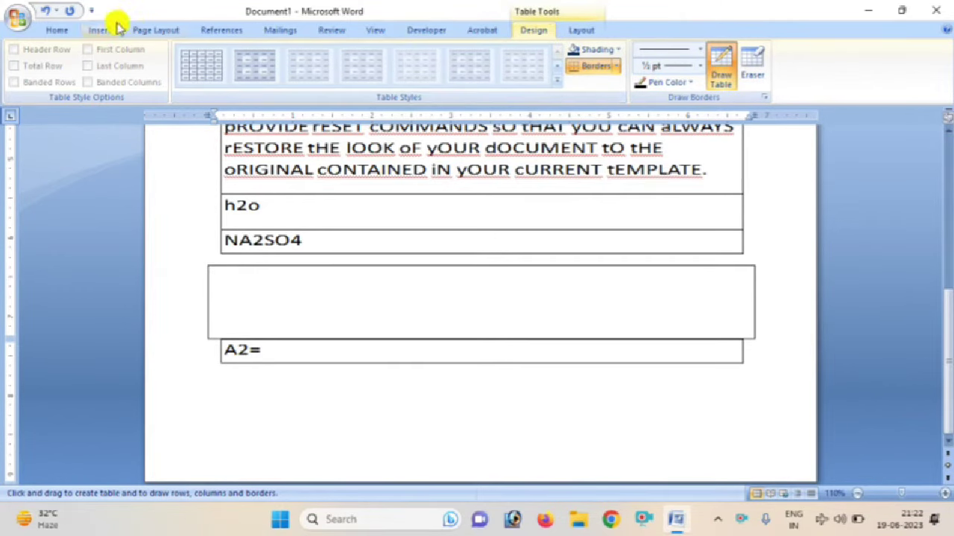
# Remove all borders from the empty middle box with No Border.
pyautogui.click(54, 30)
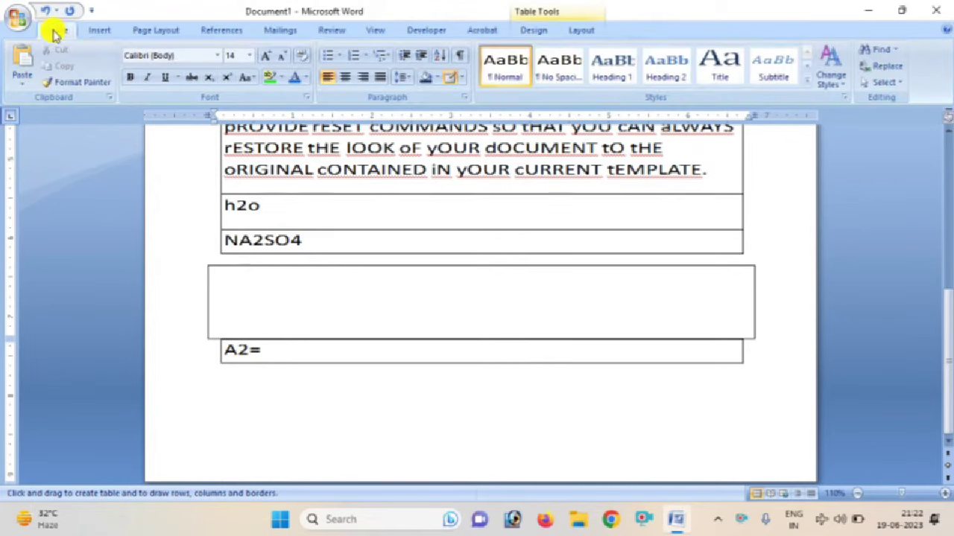
pyautogui.click(450, 79)
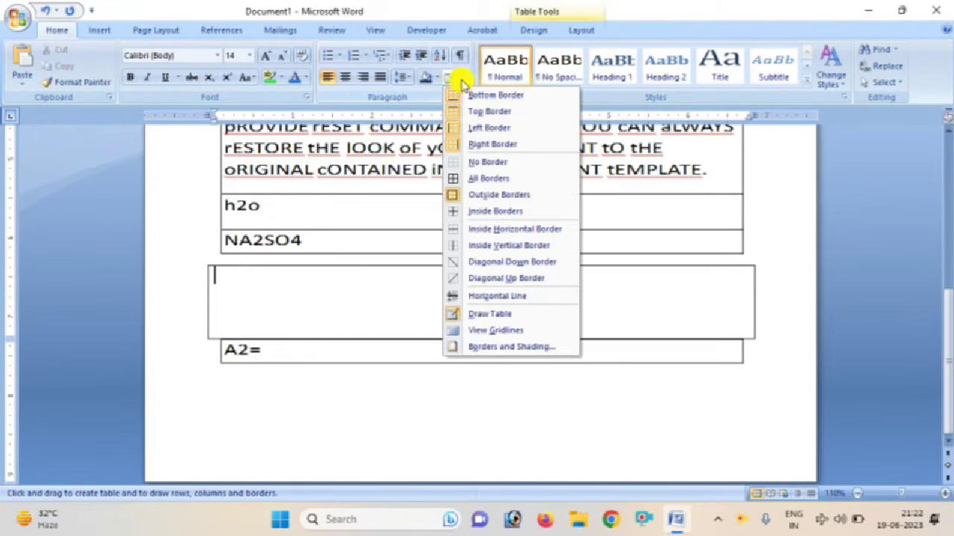
pyautogui.click(468, 123)
pyautogui.click(453, 78)
pyautogui.click(468, 160)
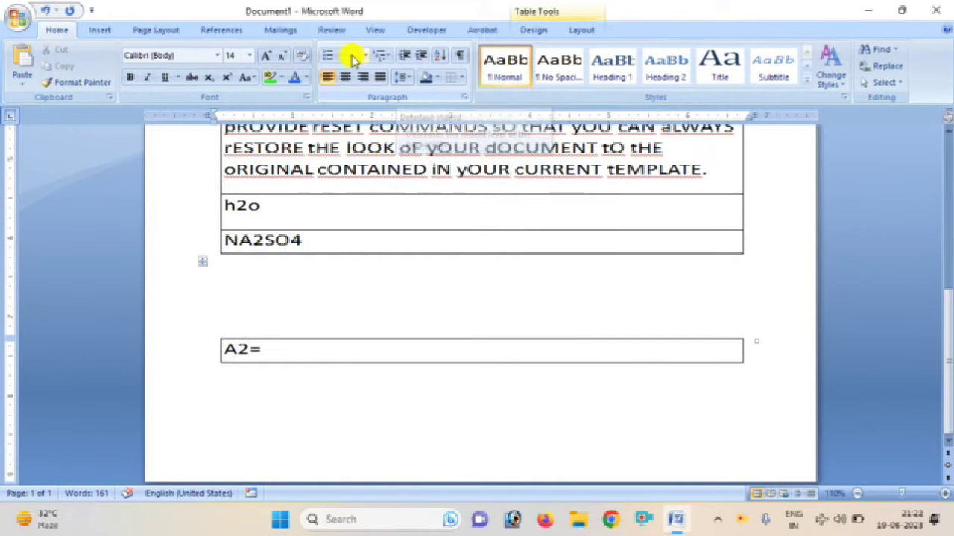
pyautogui.scroll(8, 438, 182)
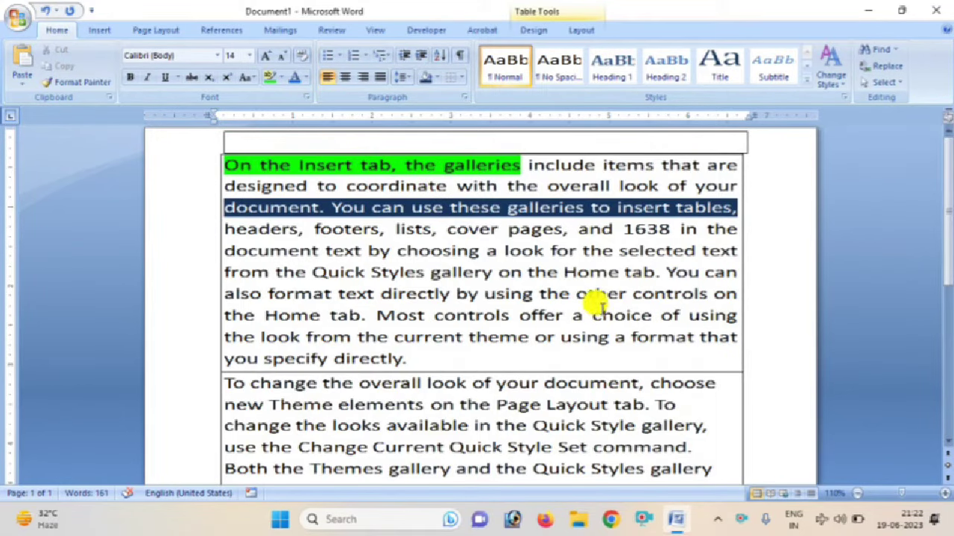
# Delete all document content and generate fresh sample paragraphs with =RAND().
pyautogui.hotkey('ctrl', 'a')
pyautogui.press('Delete')
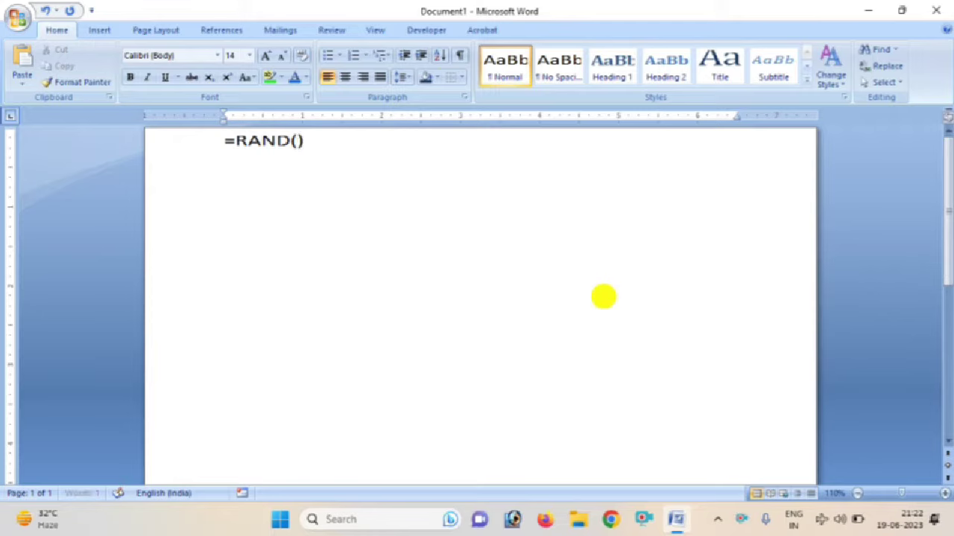
pyautogui.press('Return')
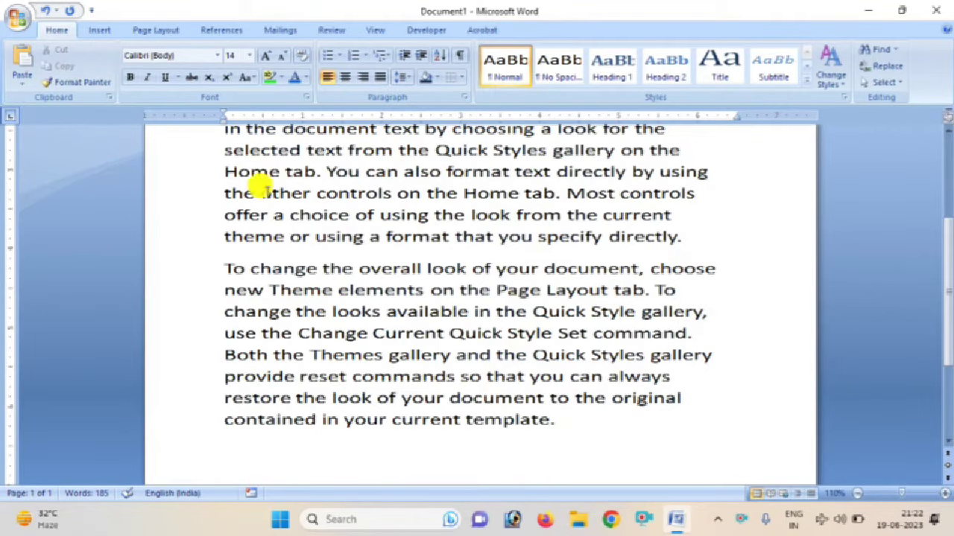
pyautogui.scroll(3, 268, 190)
# Select the lines from 'designed' to the Quick Styles line and open the Bullets choices.
pyautogui.moveTo(176, 183); pyautogui.dragTo(436, 250)
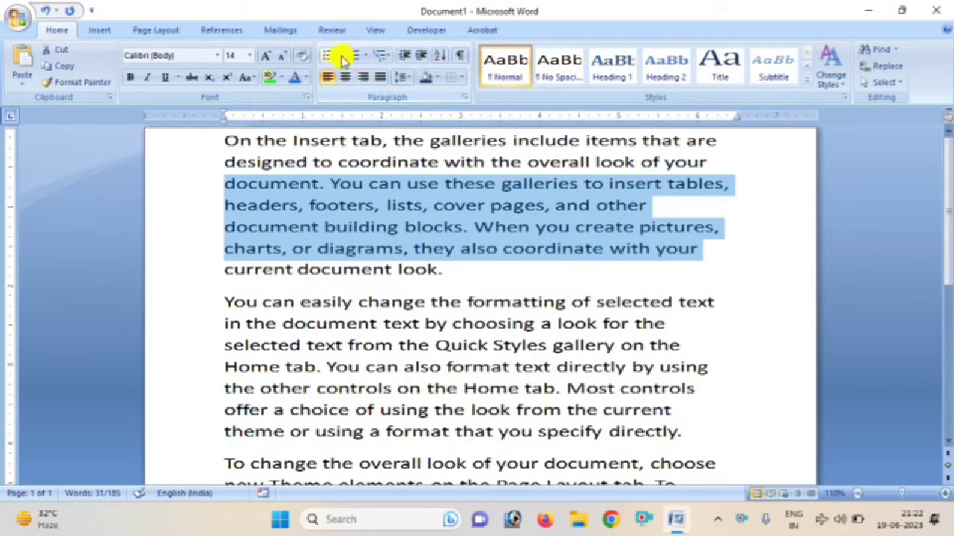
pyautogui.click(358, 298)
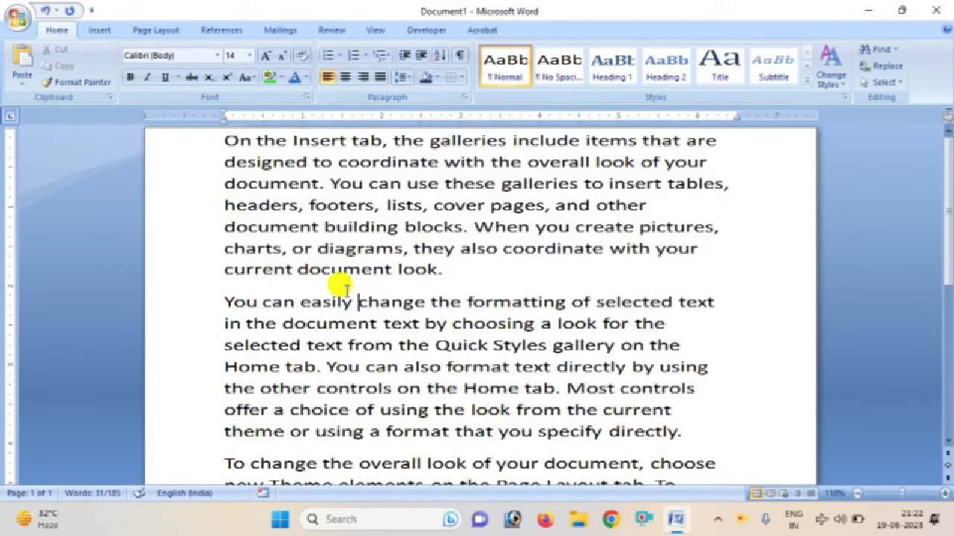
pyautogui.moveTo(166, 161); pyautogui.dragTo(233, 354)
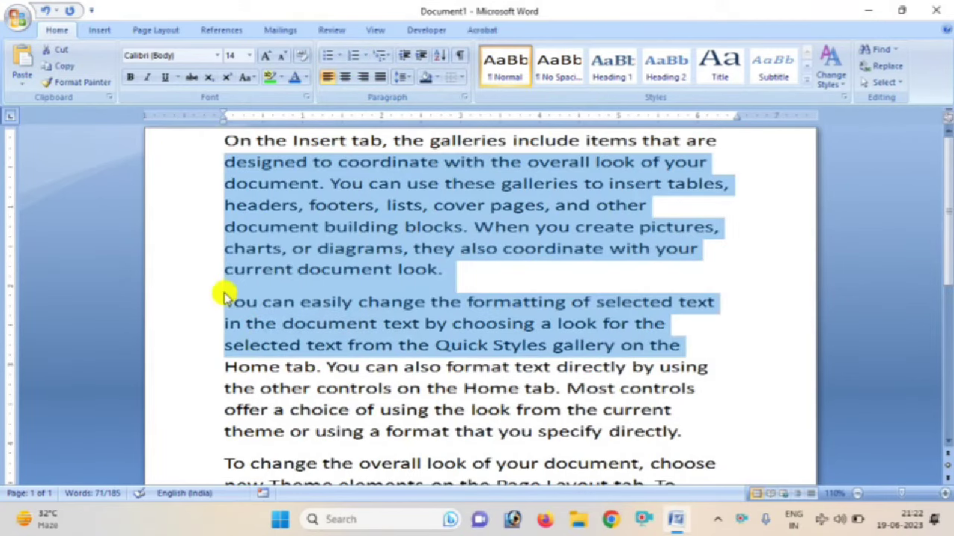
pyautogui.click(339, 56)
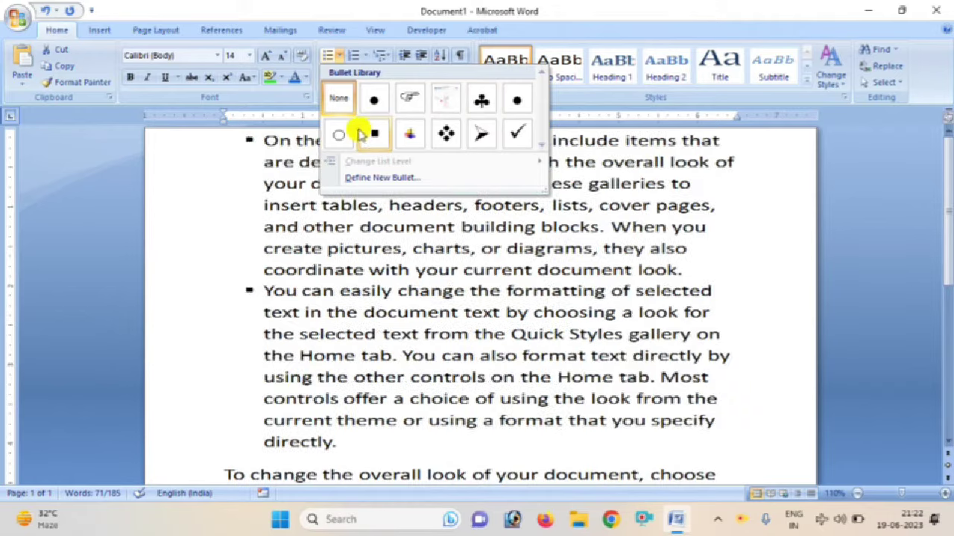
# Start a custom picture bullet and import an image, browsing the drives and Downloads folder.
pyautogui.click(360, 181)
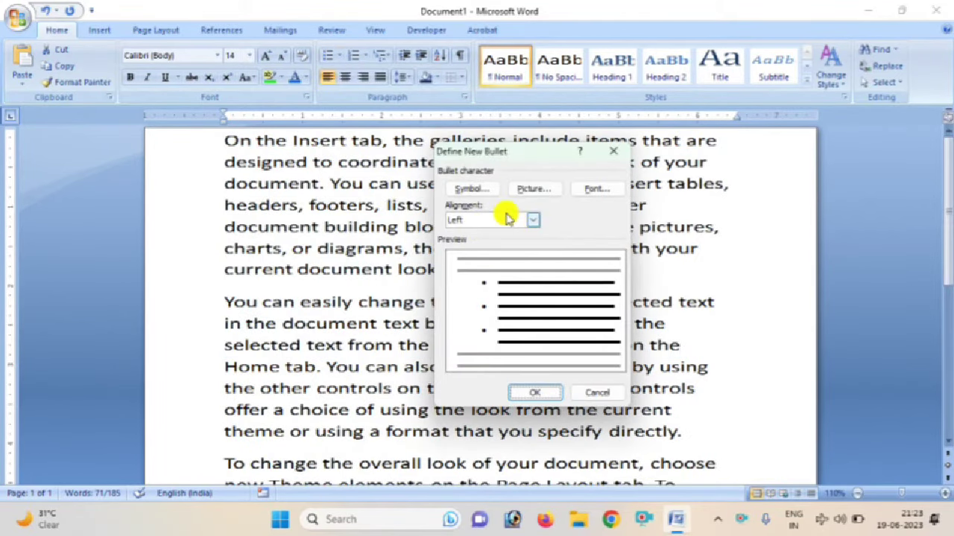
pyautogui.click(464, 189)
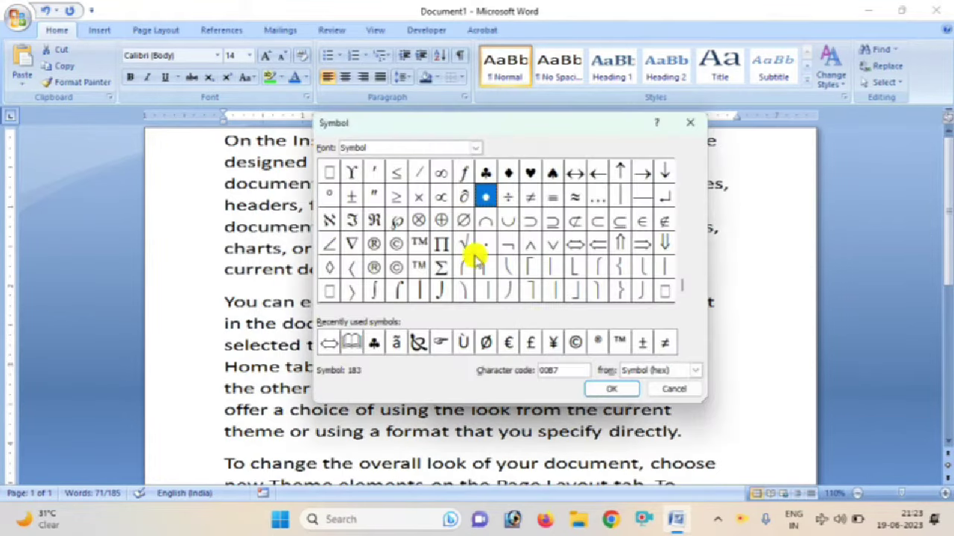
pyautogui.scroll(2, 682, 246)
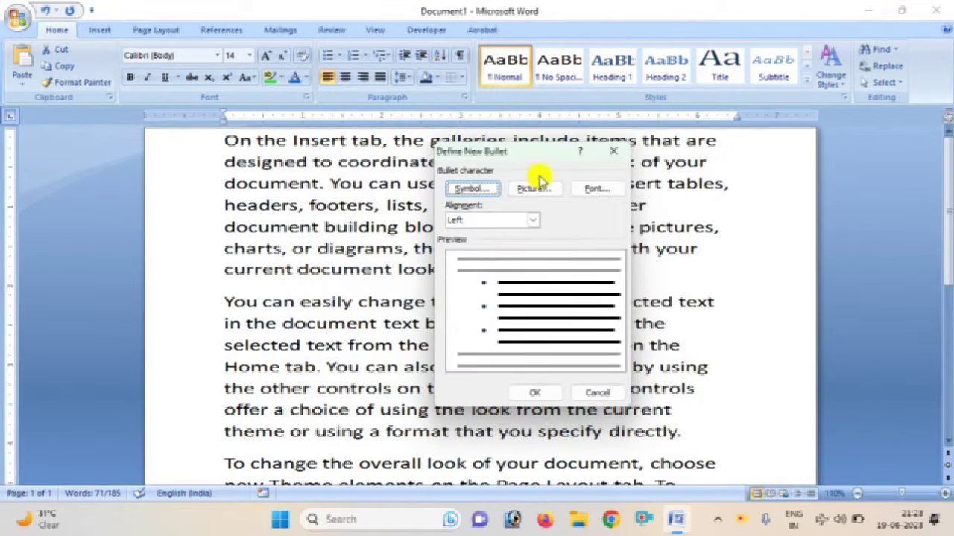
pyautogui.click(540, 189)
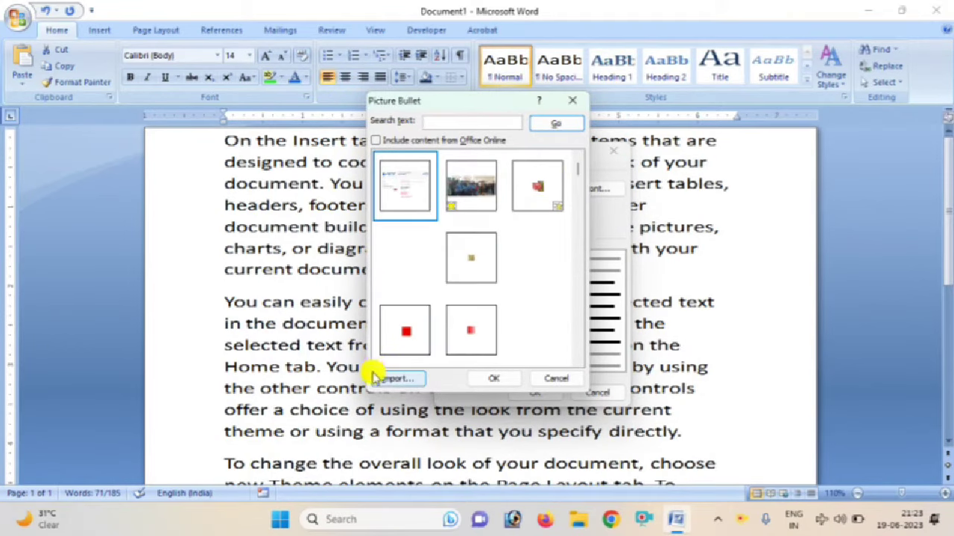
pyautogui.click(395, 379)
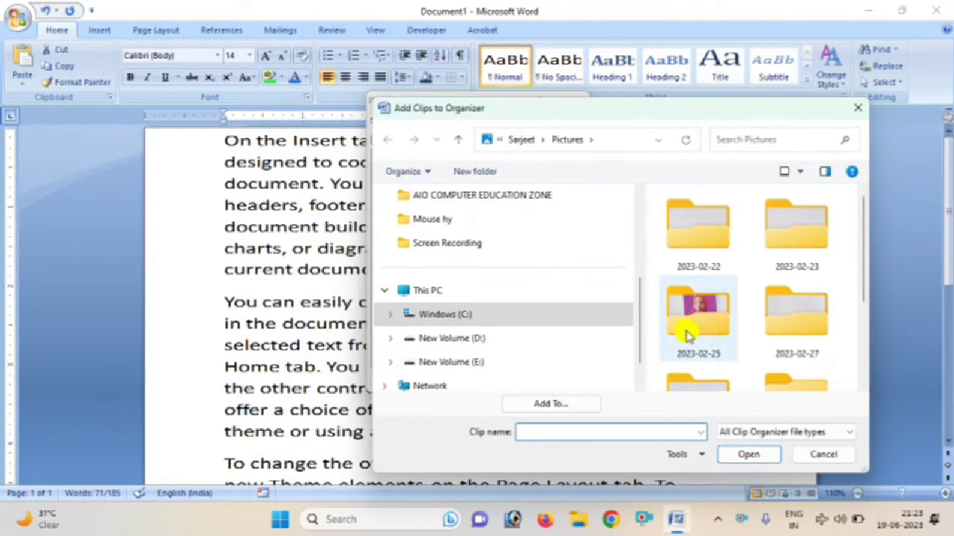
pyautogui.click(428, 338)
pyautogui.click(447, 362)
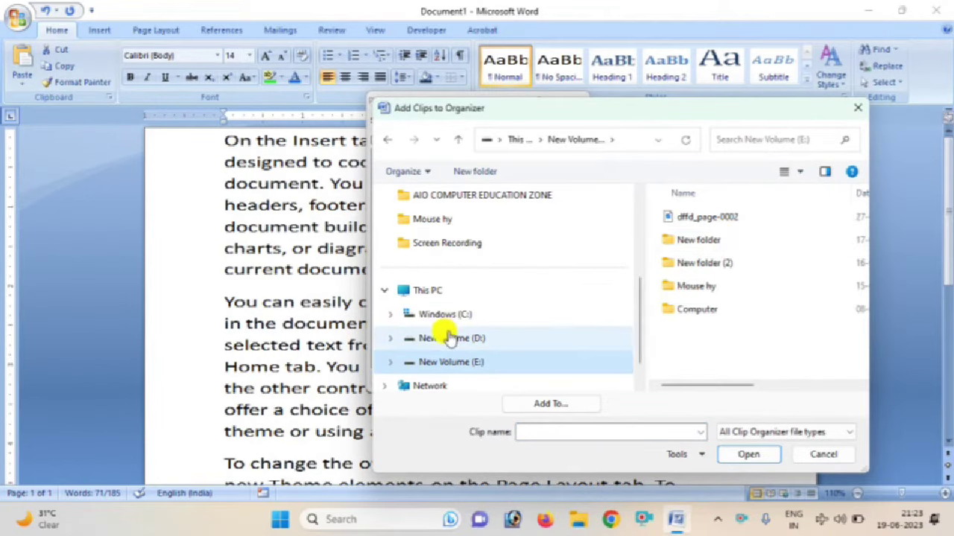
pyautogui.scroll(5, 513, 239)
pyautogui.click(445, 264)
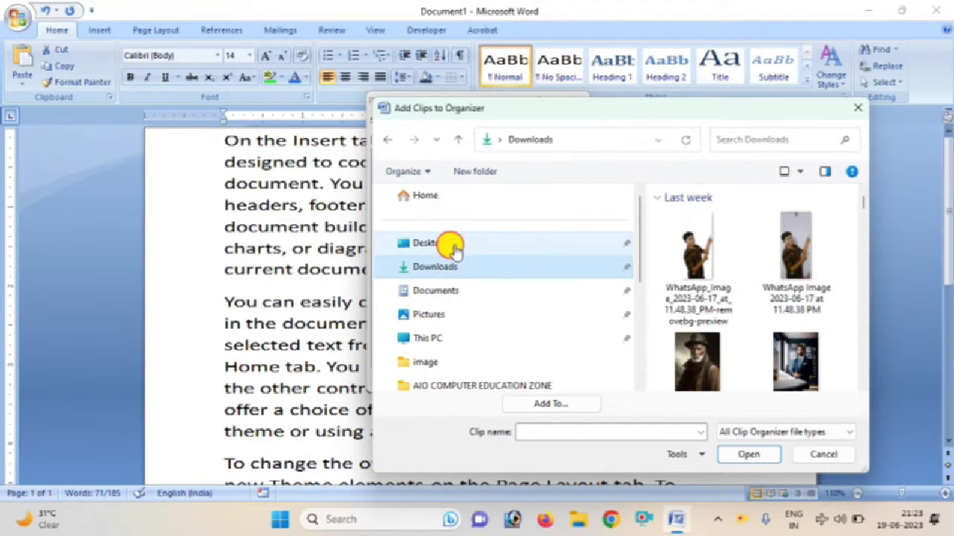
pyautogui.click(451, 245)
pyautogui.click(470, 266)
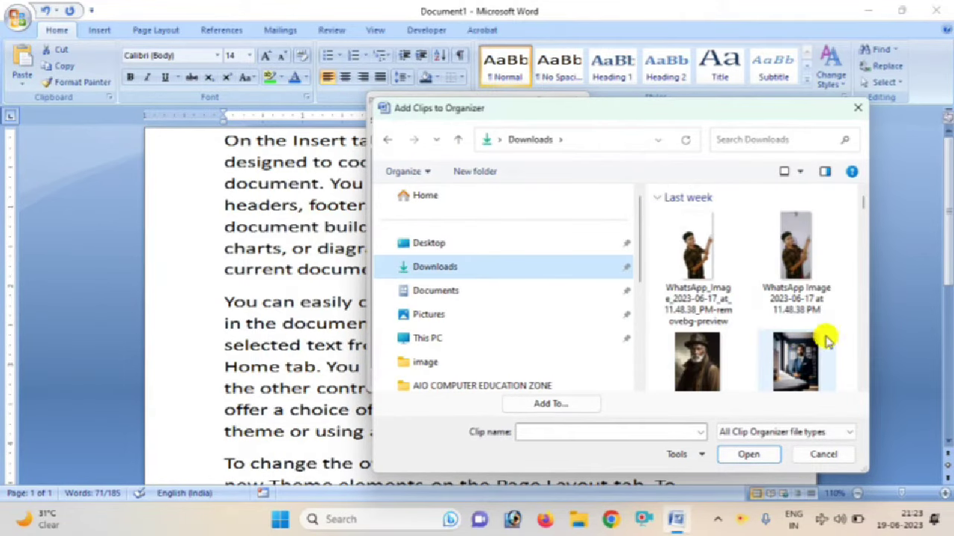
# Use the old-man portrait from Downloads as the bullet for both paragraphs.
pyautogui.doubleClick(711, 362)
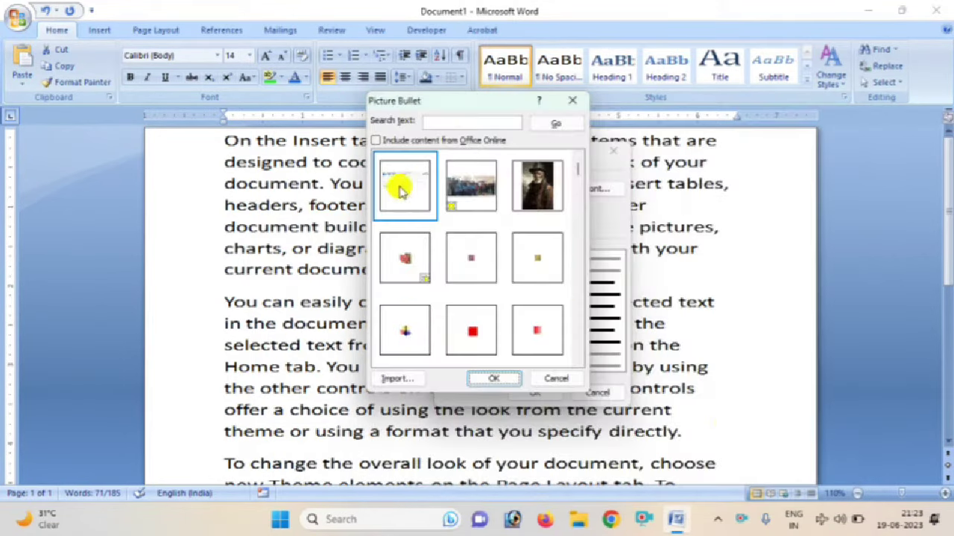
pyautogui.click(532, 182)
pyautogui.doubleClick(531, 183)
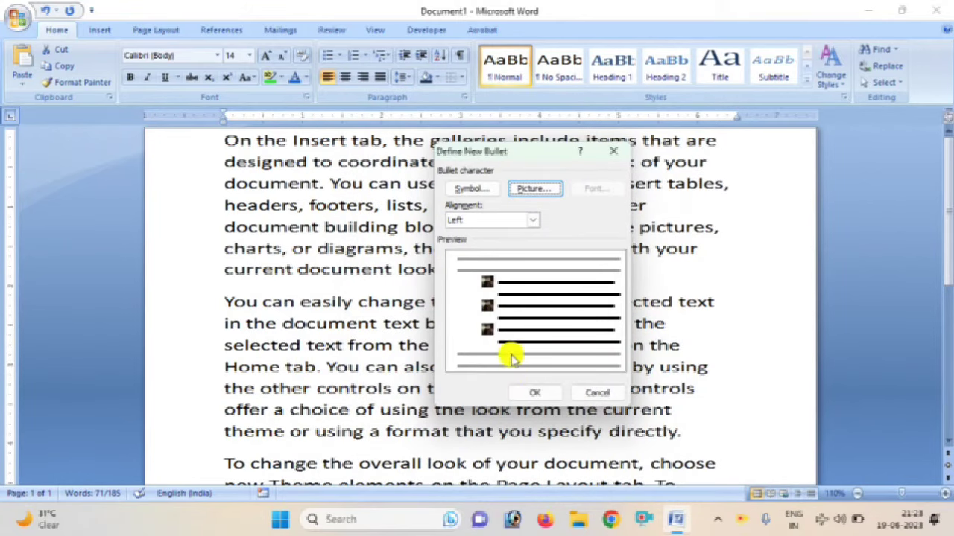
pyautogui.click(532, 393)
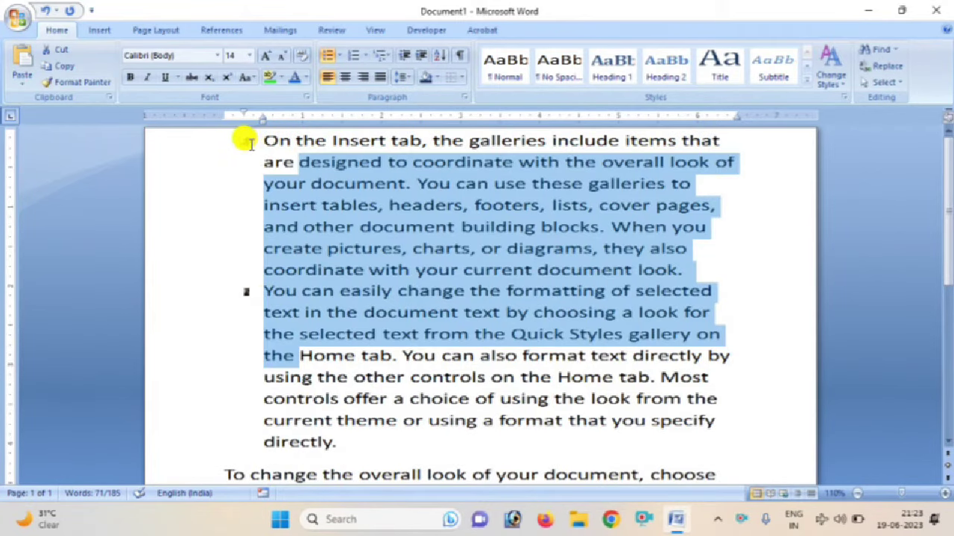
# Enlarge the picture bullets to size 80, then shrink them back to text size.
pyautogui.click(246, 140)
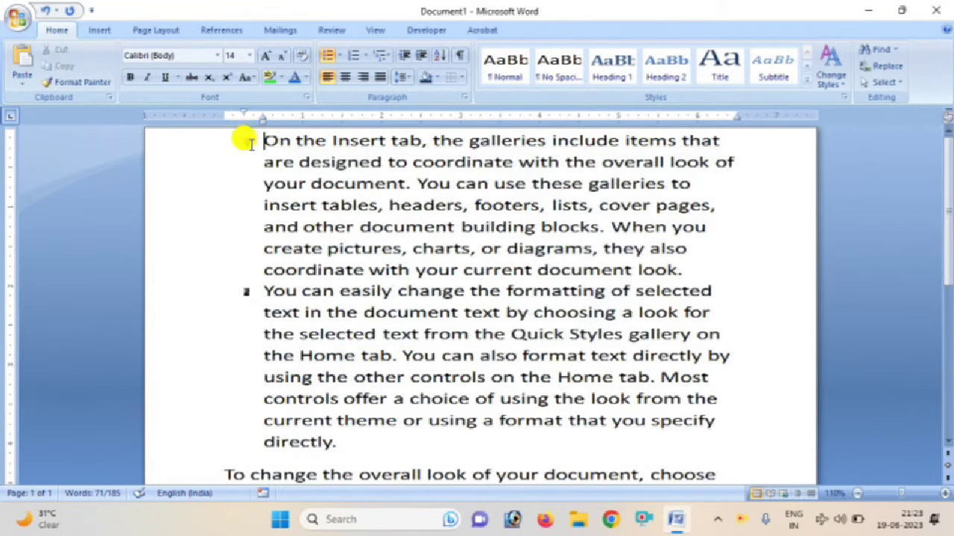
pyautogui.click(262, 55)
pyautogui.click(262, 56)
pyautogui.click(262, 56)
pyautogui.click(262, 56)
pyautogui.click(262, 56)
pyautogui.click(262, 56)
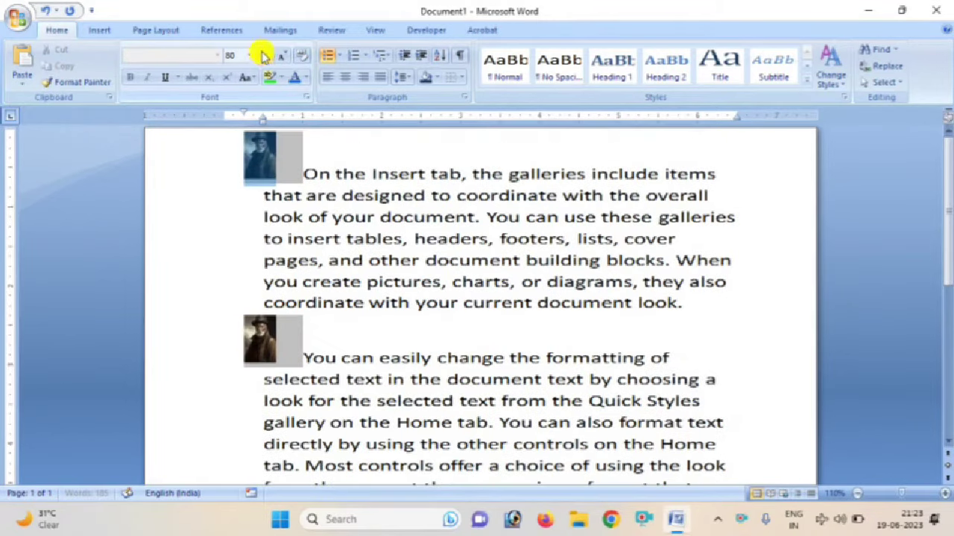
pyautogui.click(282, 56)
pyautogui.click(282, 56)
pyautogui.click(281, 55)
pyautogui.click(282, 56)
# Select all the document text and delete it, leaving an empty page.
pyautogui.click(341, 275)
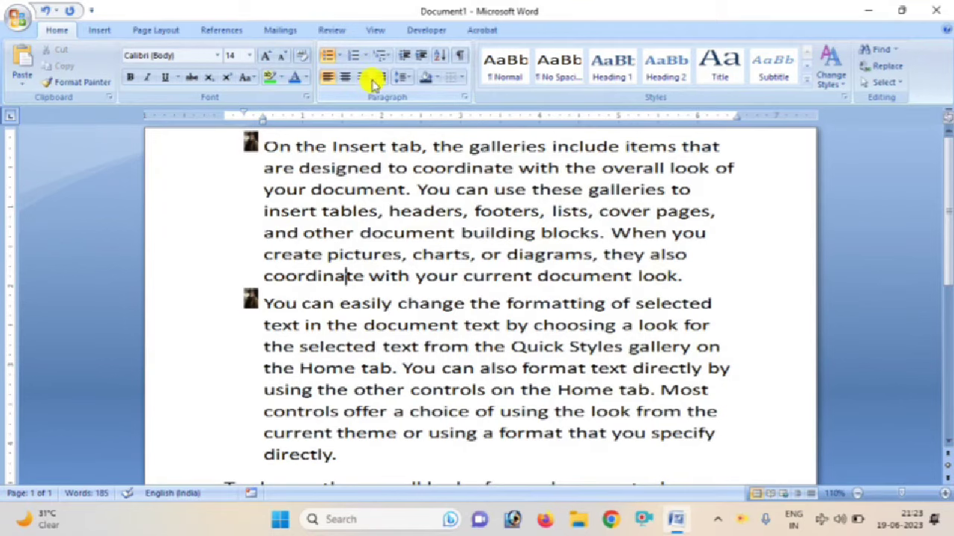
pyautogui.tripleClick(191, 335)
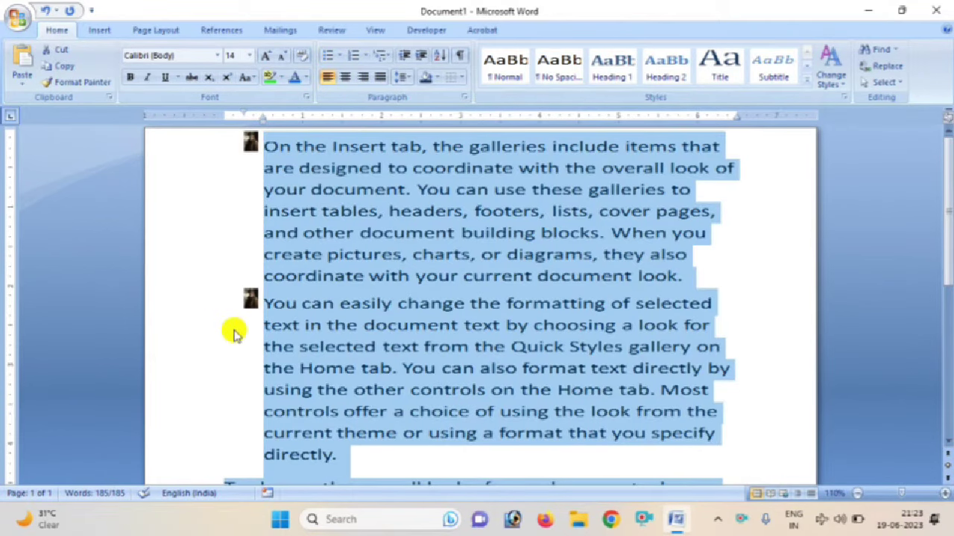
pyautogui.press('Delete')
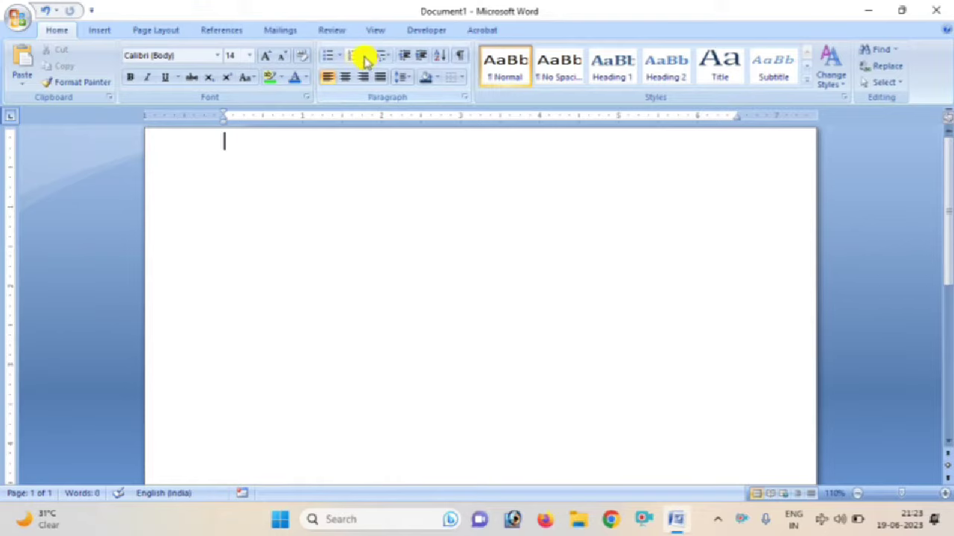
# Type RAM, SITA, GITA, SUNITA, POOJA and GITA on separate lines and select them.
pyautogui.click(365, 57)
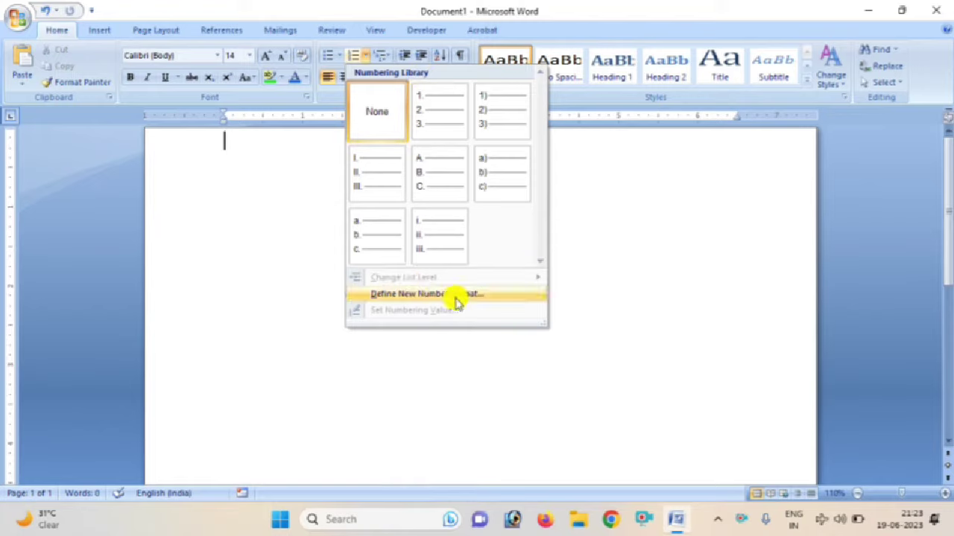
pyautogui.click(242, 207)
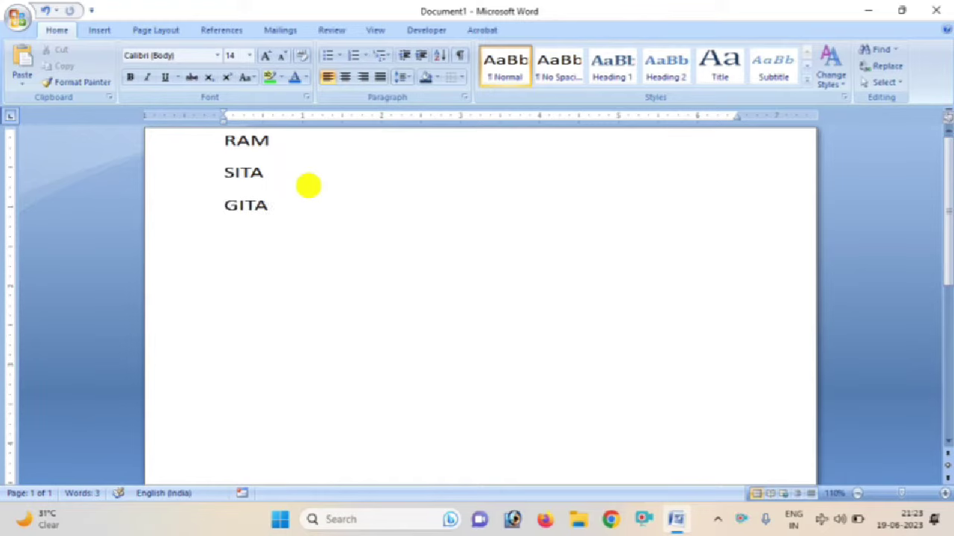
pyautogui.press('Return')
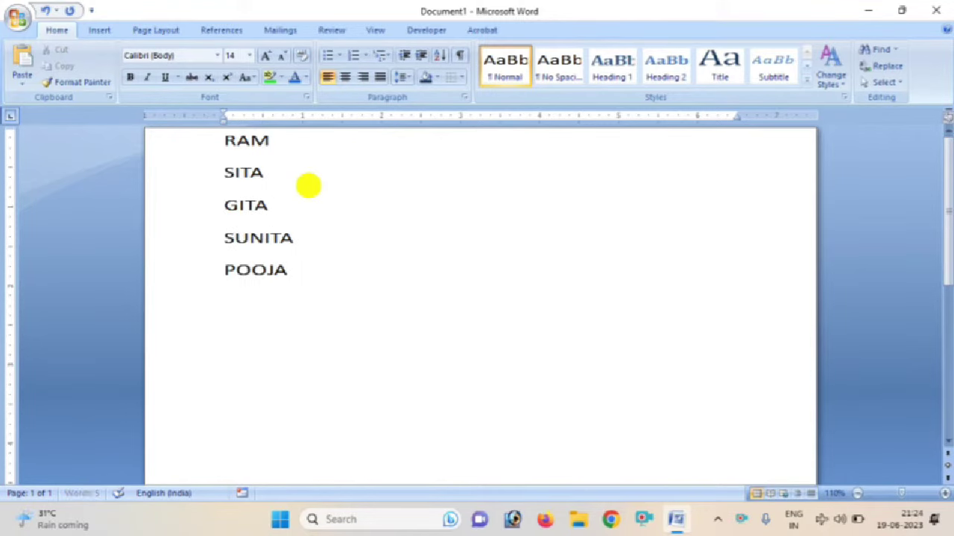
pyautogui.write('A')
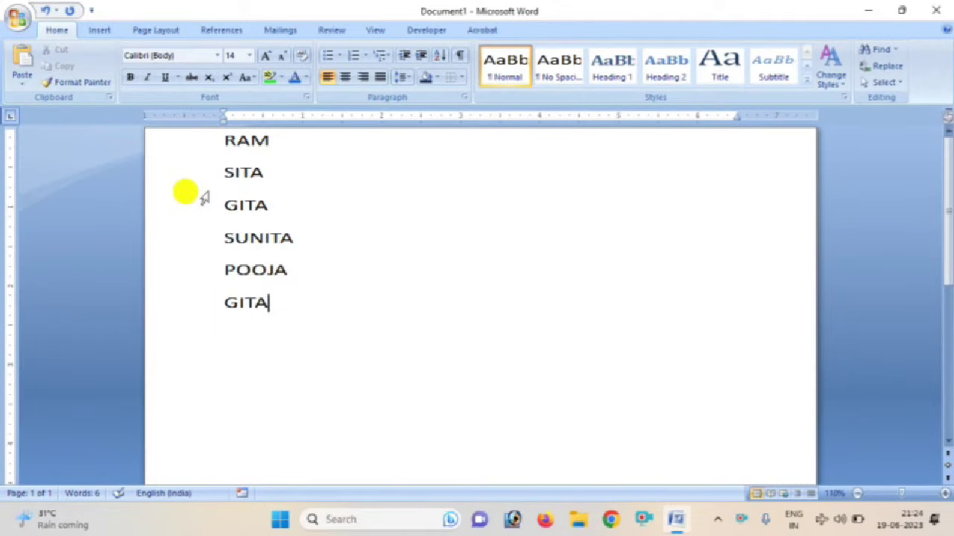
pyautogui.moveTo(202, 152); pyautogui.dragTo(312, 310)
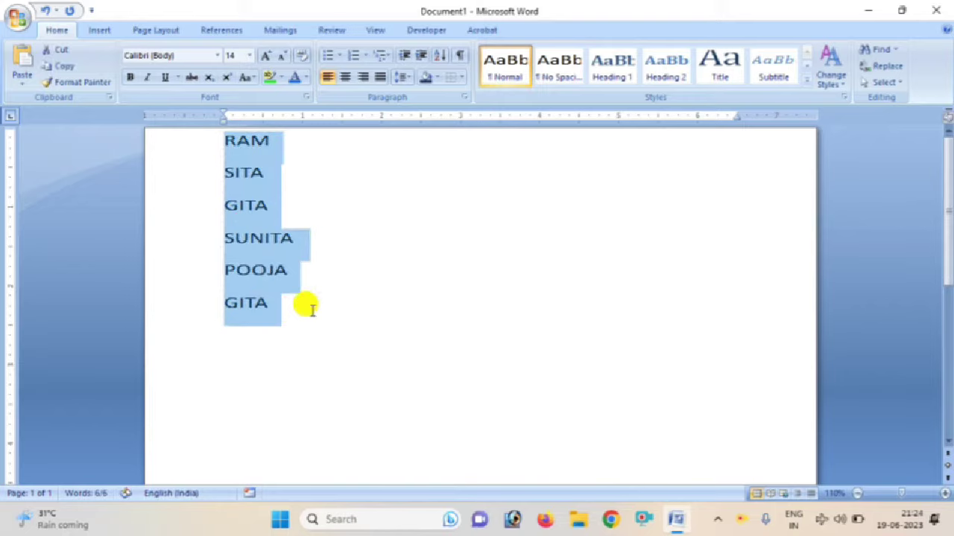
pyautogui.click(376, 289)
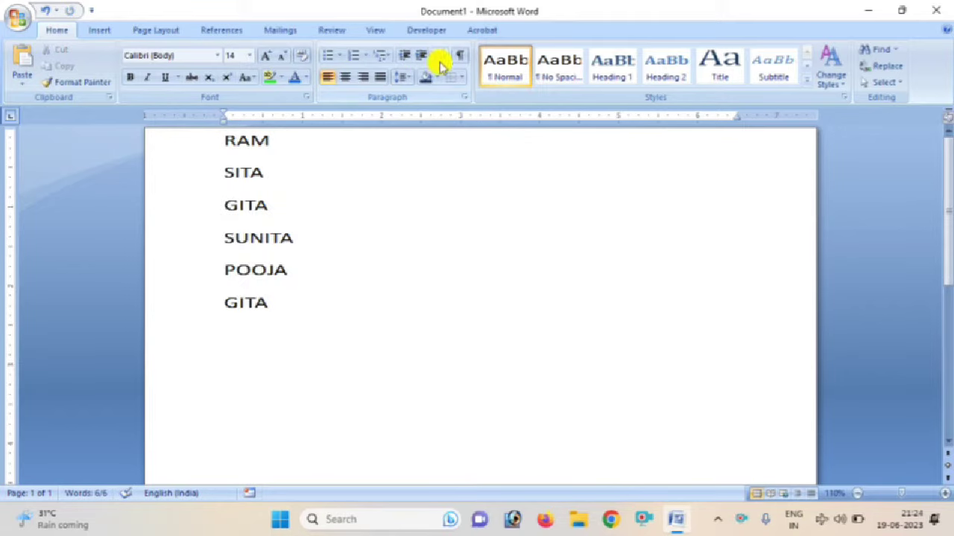
pyautogui.moveTo(216, 141); pyautogui.dragTo(317, 319)
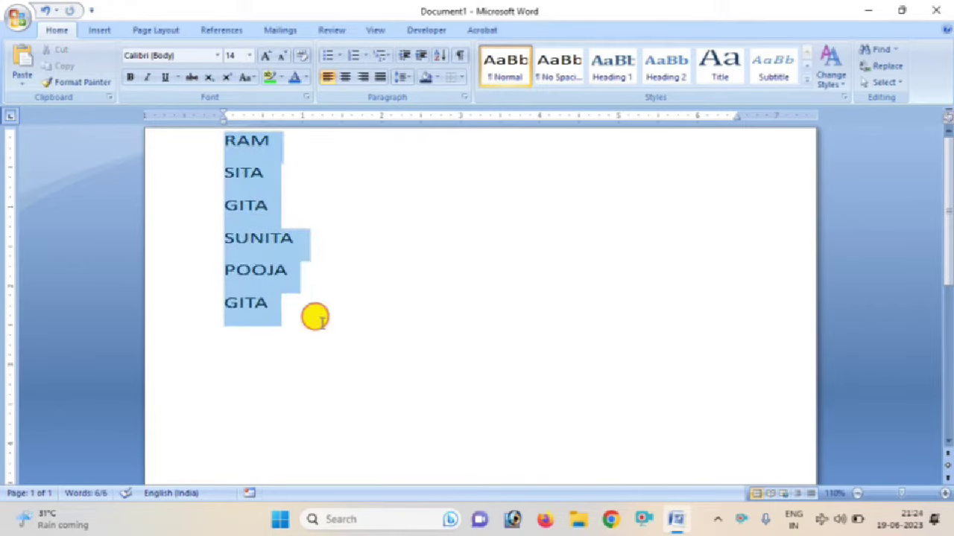
pyautogui.click(358, 58)
pyautogui.click(432, 123)
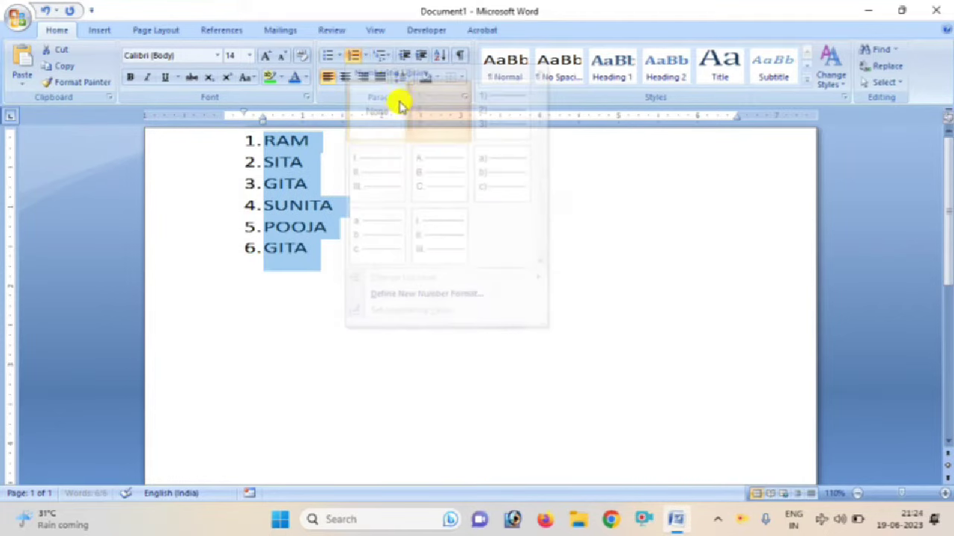
pyautogui.click(363, 57)
pyautogui.click(483, 183)
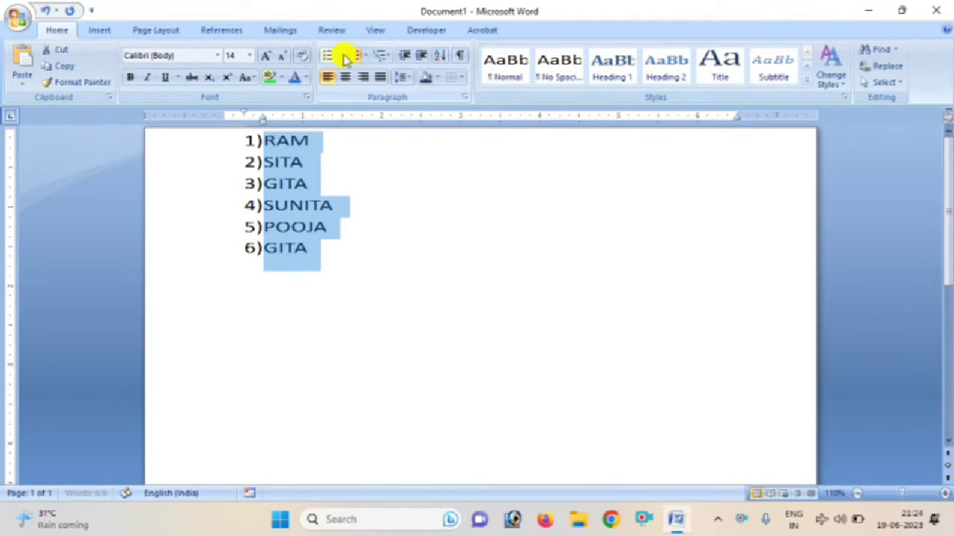
pyautogui.click(363, 58)
pyautogui.click(426, 241)
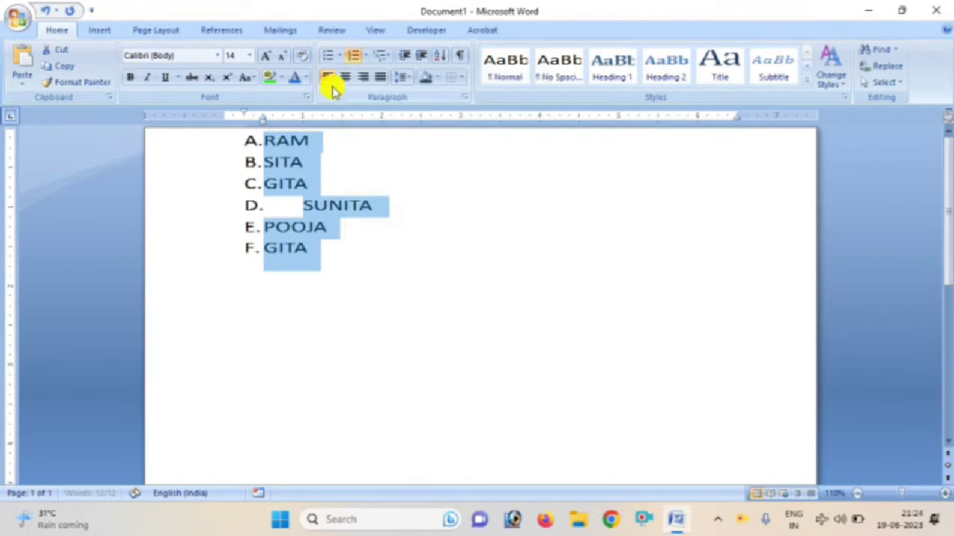
pyautogui.click(304, 212)
pyautogui.moveTo(240, 141); pyautogui.dragTo(366, 302)
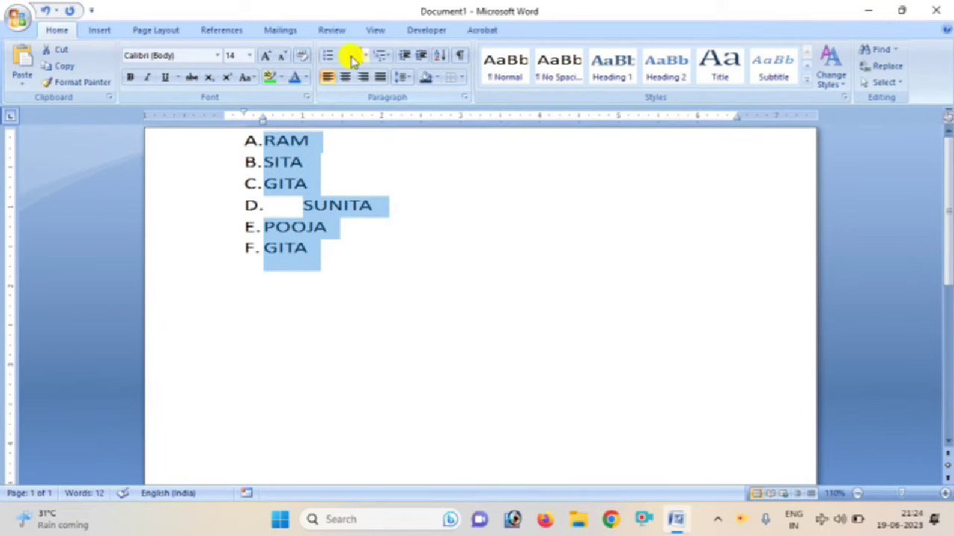
pyautogui.click(370, 58)
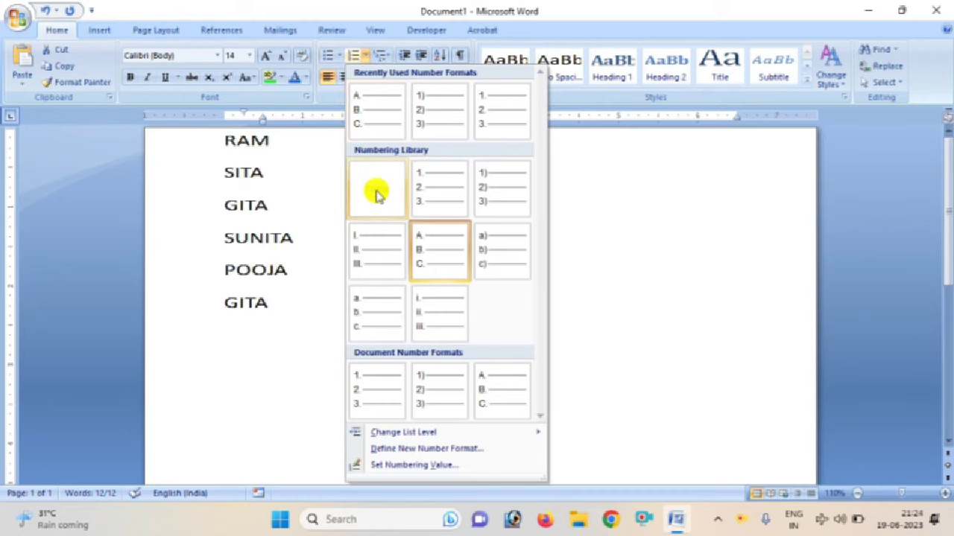
pyautogui.click(376, 186)
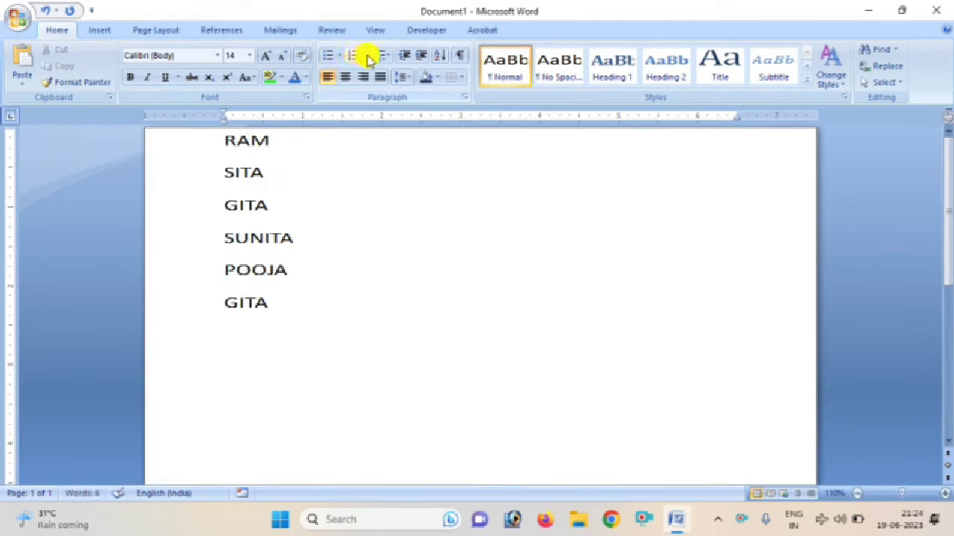
pyautogui.click(224, 171)
pyautogui.press('Tab')
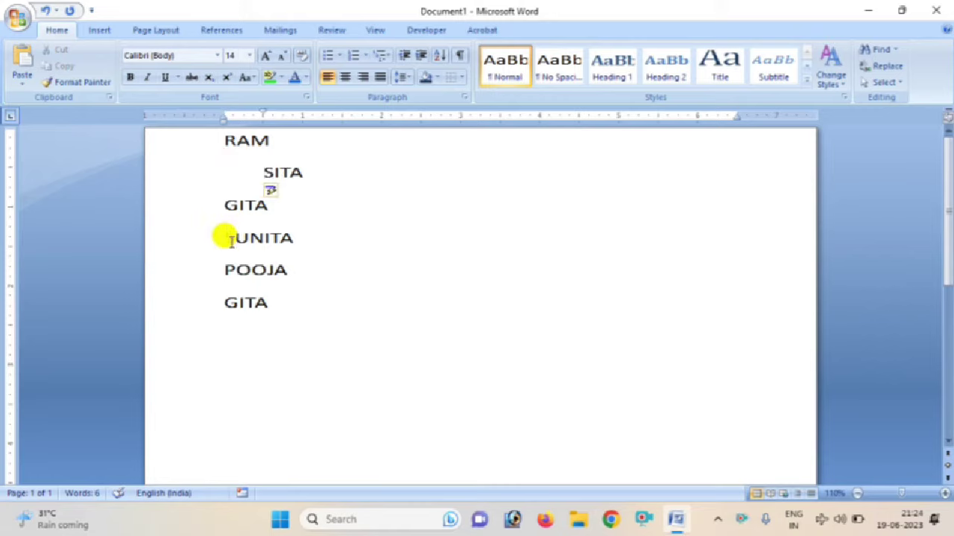
# Indent SUNITA one level with Tab.
pyautogui.click(225, 239)
pyautogui.press('Tab')
pyautogui.press('Tab')
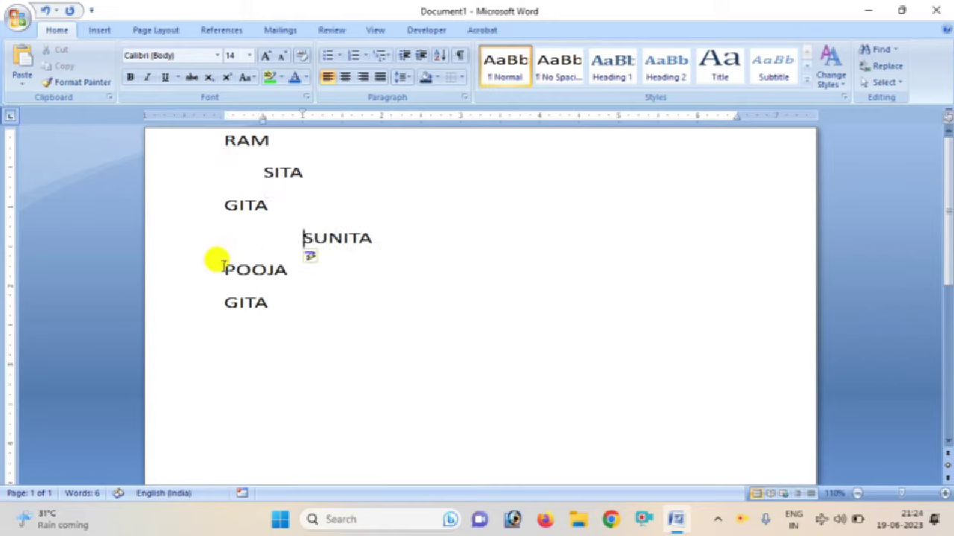
pyautogui.press('Tab')
pyautogui.press('Tab')
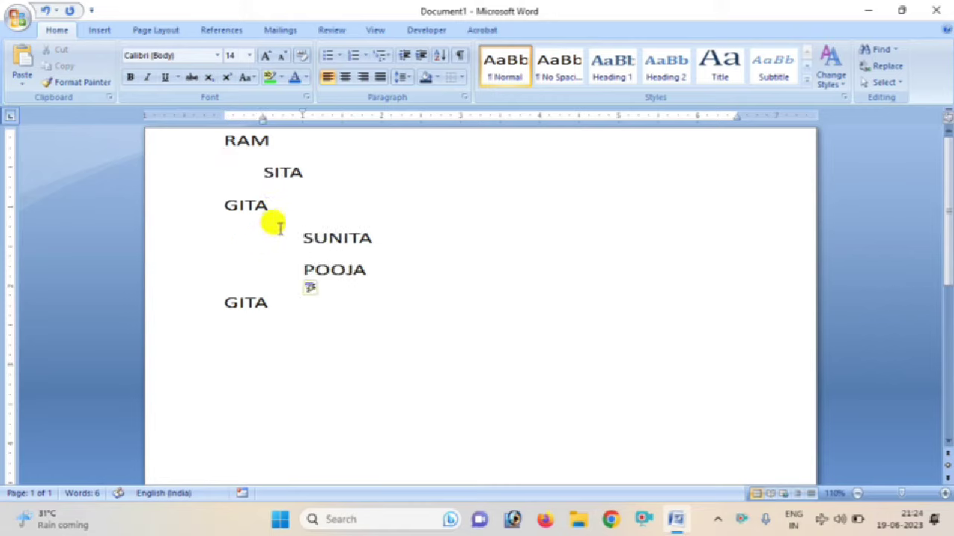
pyautogui.press('BackSpace')
pyautogui.press('BackSpace')
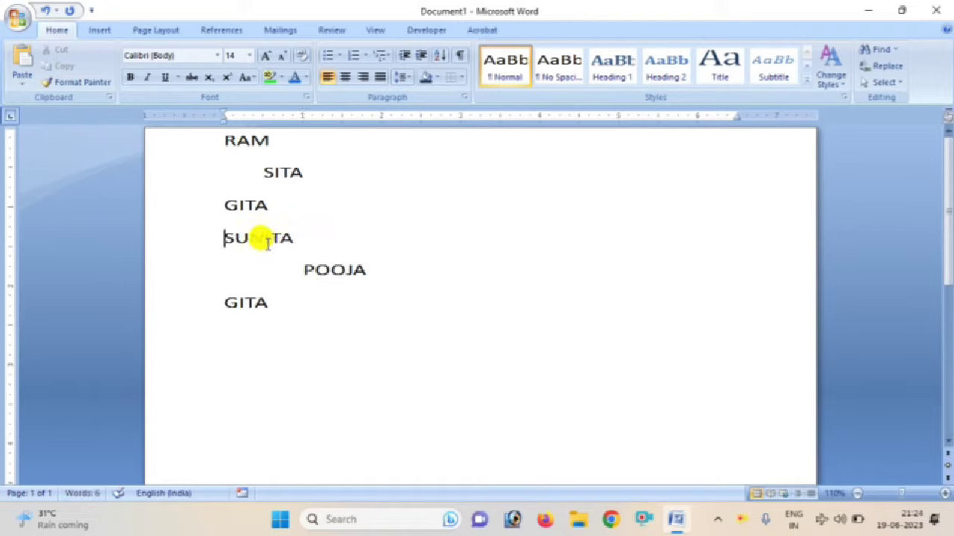
pyautogui.press('Tab')
# Apply the A., a., i. multilevel list to all the names, then delete the whole list.
pyautogui.moveTo(222, 140); pyautogui.dragTo(342, 318)
pyautogui.hotkey('ctrl', 'c')
pyautogui.click(381, 56)
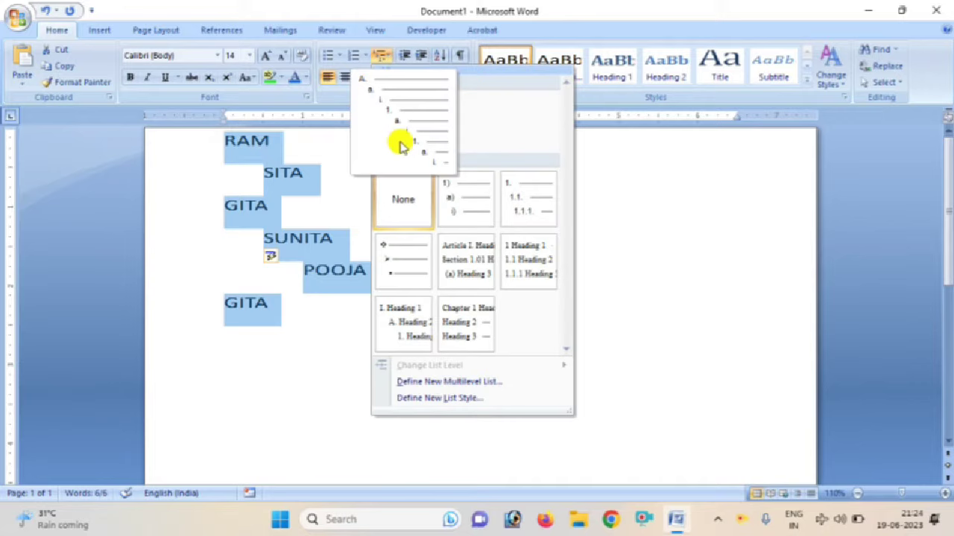
pyautogui.moveTo(466, 200)
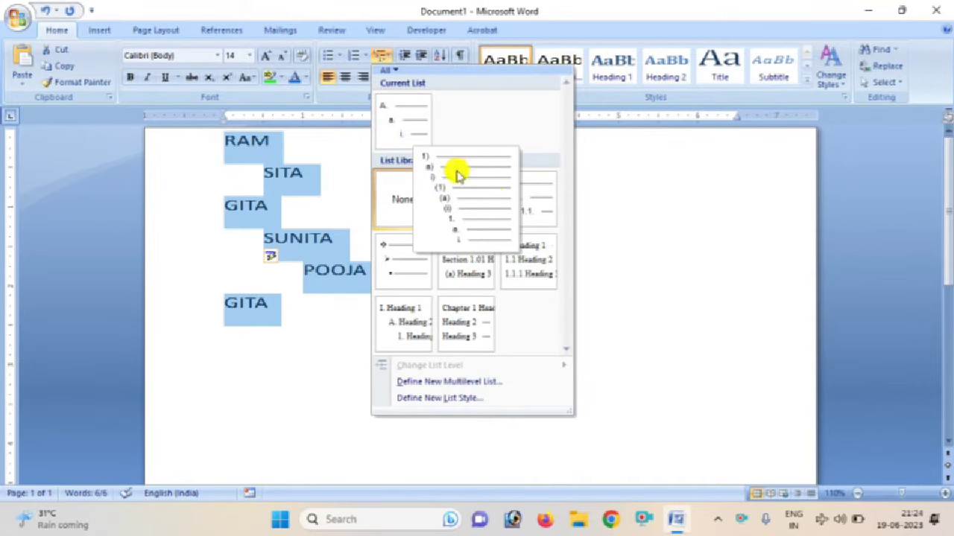
pyautogui.click(423, 132)
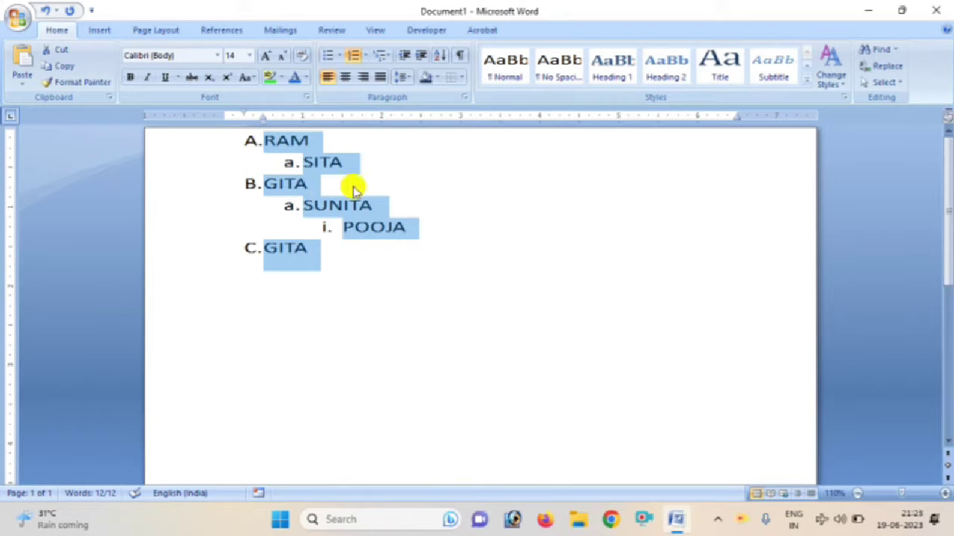
pyautogui.click(364, 277)
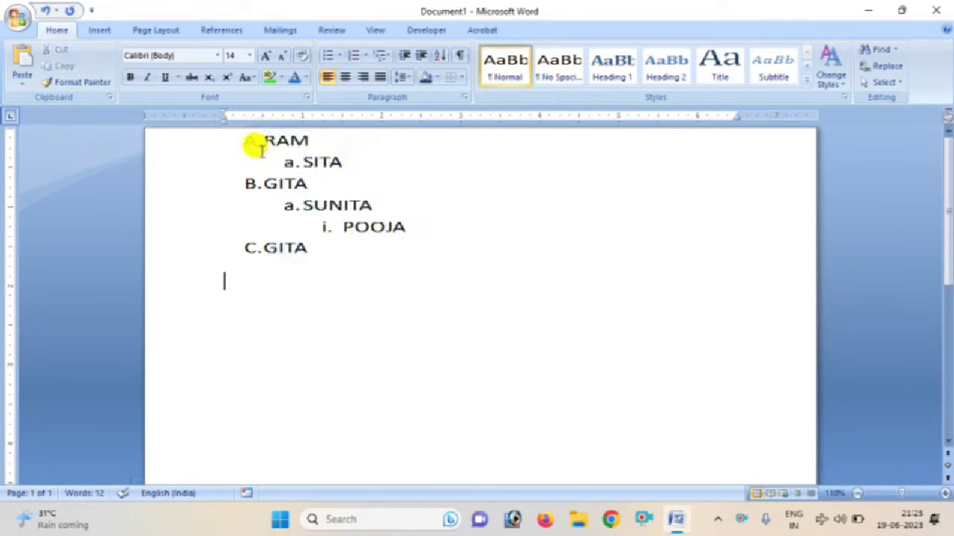
pyautogui.hotkey('ctrl', 'a')
pyautogui.press('Delete')
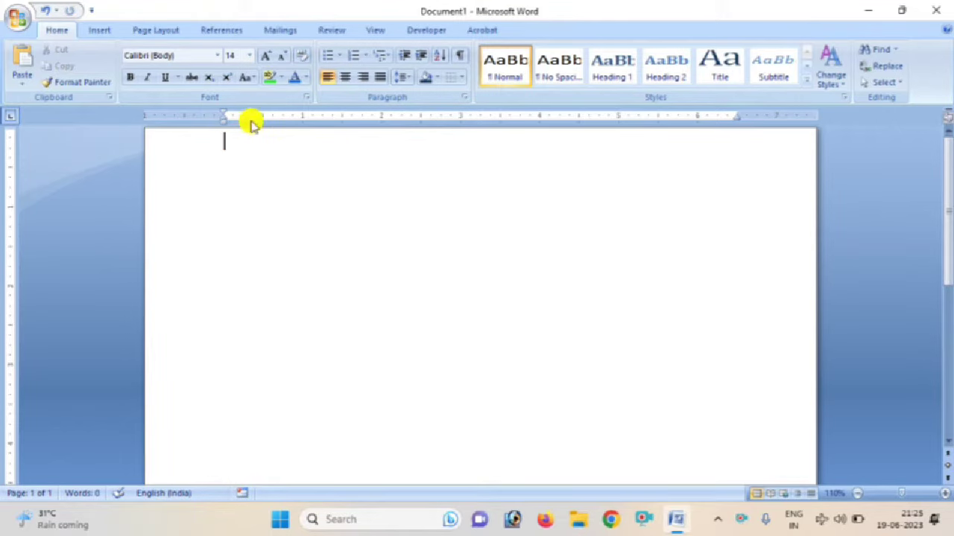
# Paste the six names and sort them in descending order.
pyautogui.hotkey('ctrl', 'v')
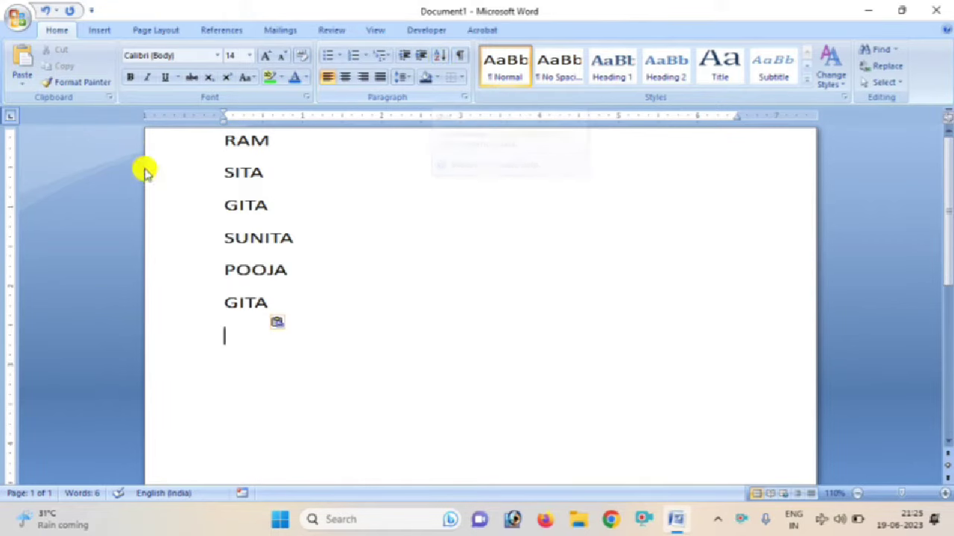
pyautogui.moveTo(223, 136); pyautogui.dragTo(282, 321)
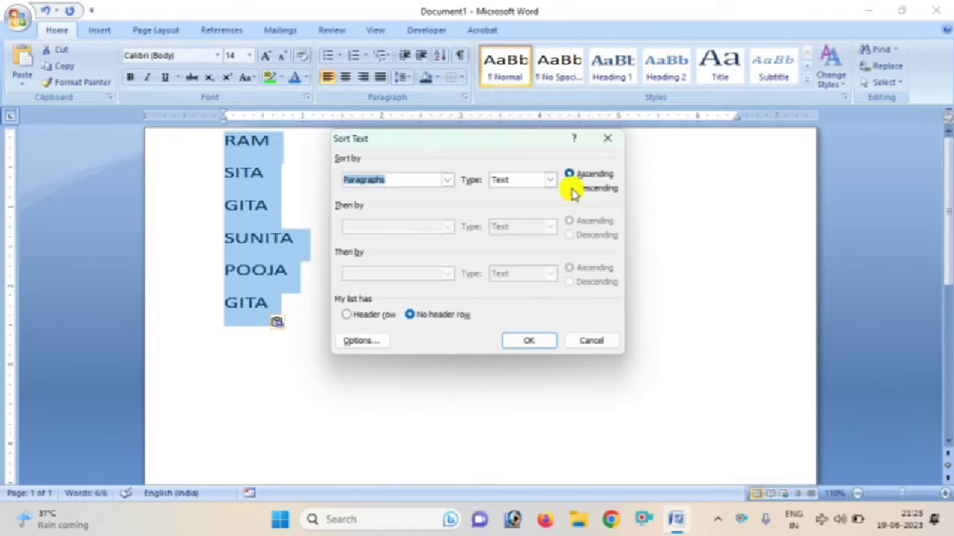
pyautogui.click(522, 340)
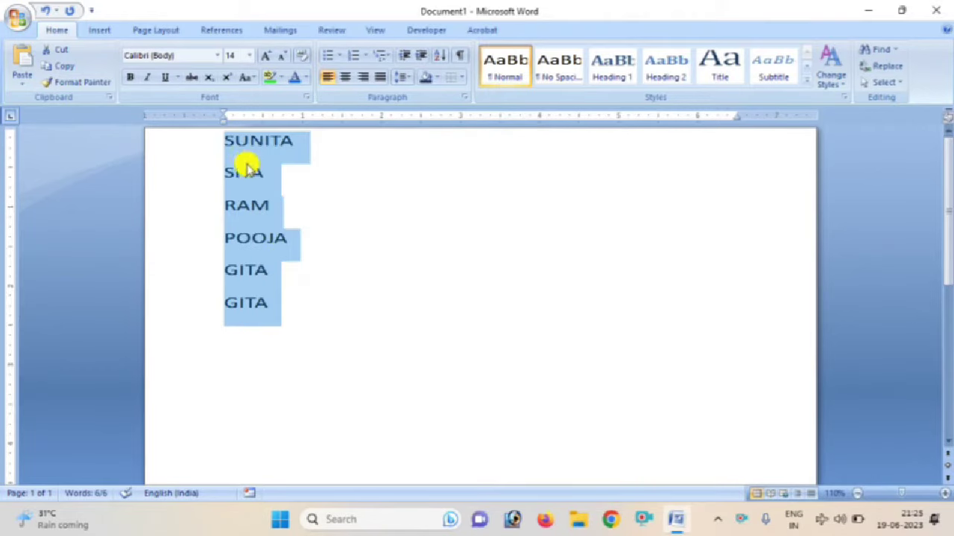
# Re-sort the names in ascending order, then delete all the text.
pyautogui.click(440, 55)
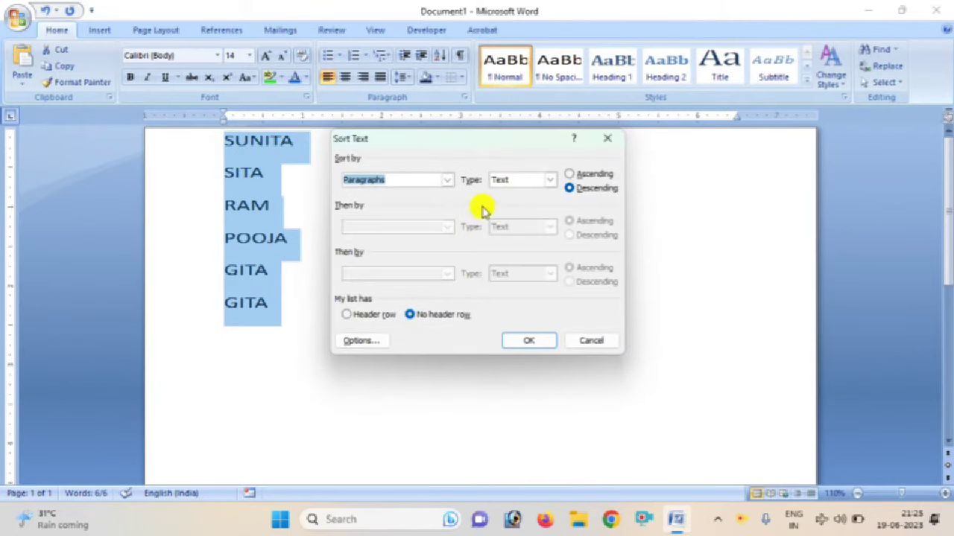
pyautogui.click(578, 176)
pyautogui.click(529, 340)
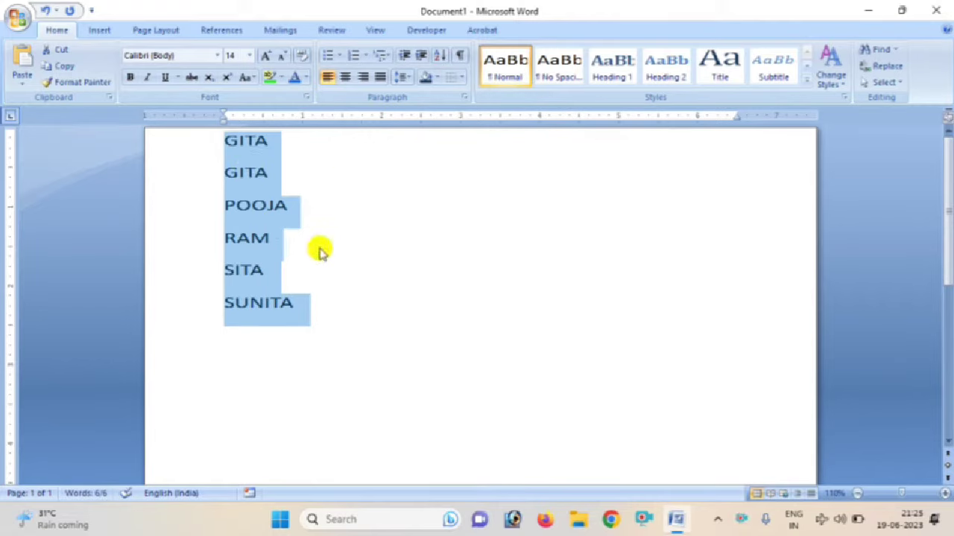
pyautogui.click(353, 264)
pyautogui.hotkey('ctrl', 'a')
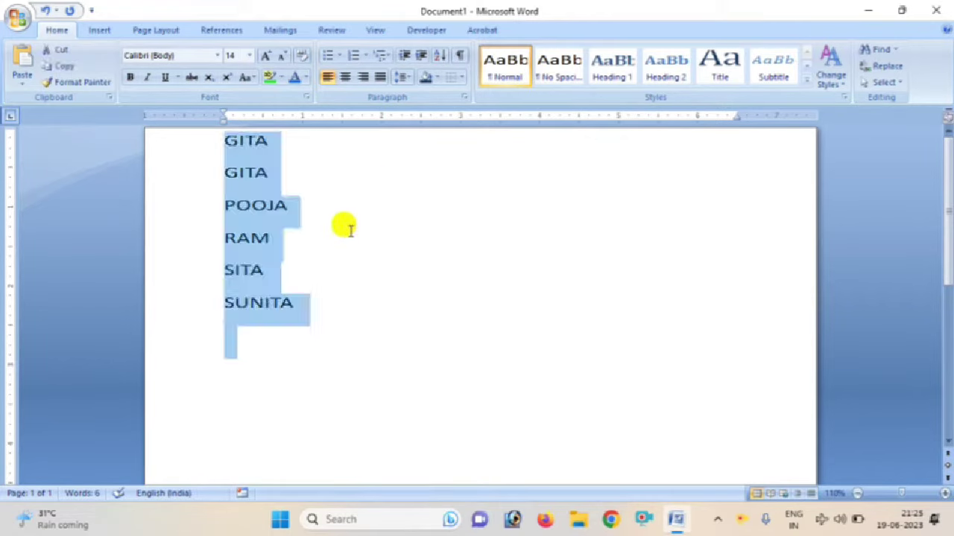
pyautogui.press('Delete')
pyautogui.write('=RAND()')
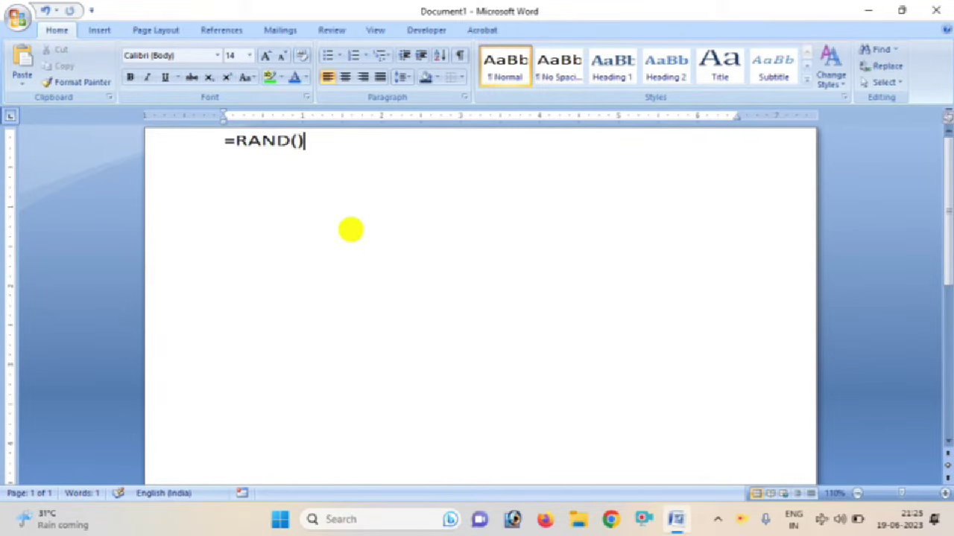
# Generate sample paragraphs with =RAND() and practise selecting them by dragging.
pyautogui.press('Return')
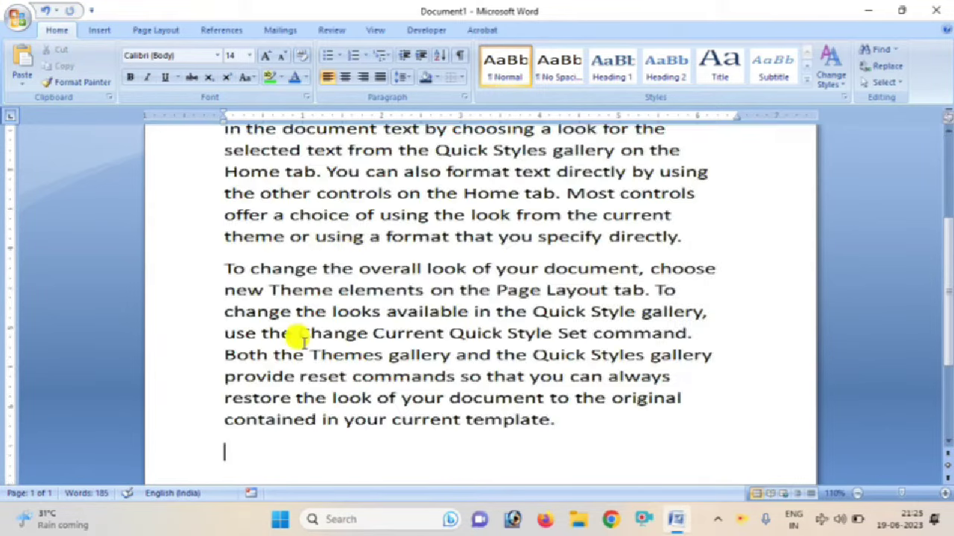
pyautogui.scroll(3, 276, 358)
pyautogui.moveTo(177, 152)
pyautogui.mouseDown()
pyautogui.moveTo(636, 447)
pyautogui.moveTo(645, 481)
pyautogui.mouseUp()
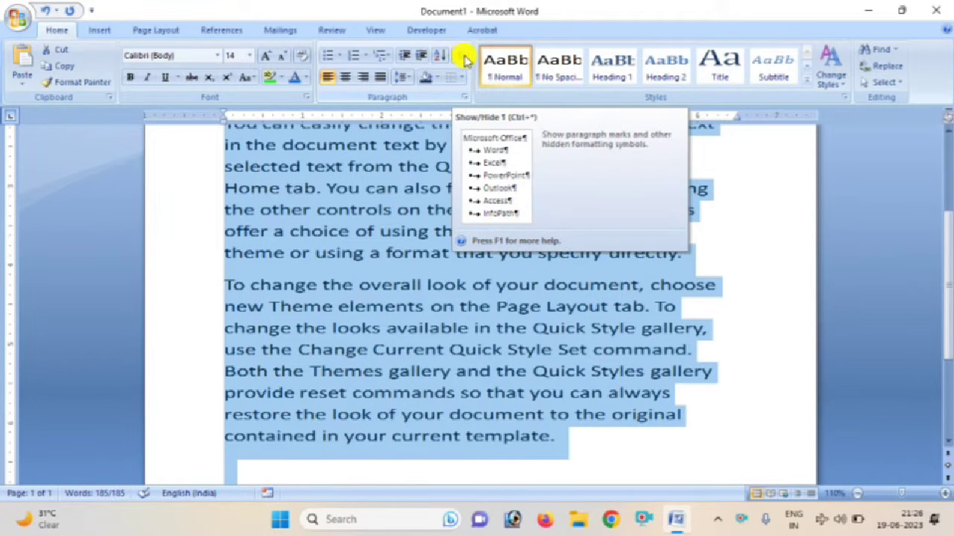
pyautogui.click(302, 273)
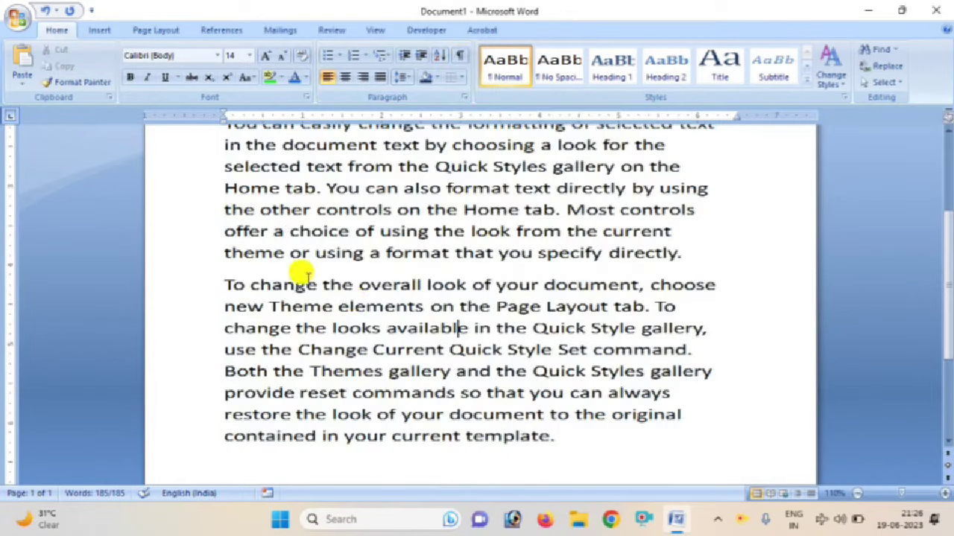
pyautogui.scroll(3, 247, 204)
pyautogui.moveTo(191, 144)
pyautogui.mouseDown()
pyautogui.moveTo(483, 475)
pyautogui.moveTo(594, 432)
pyautogui.mouseUp()
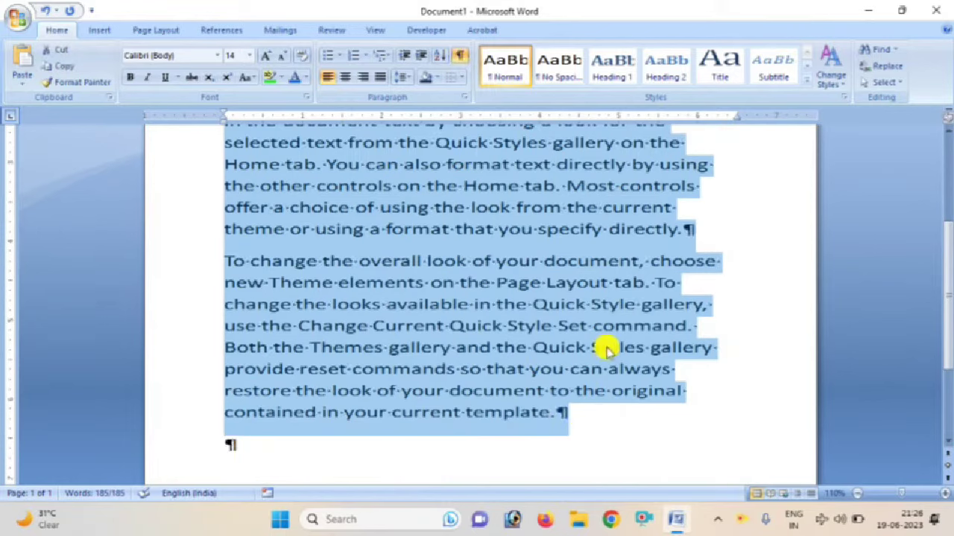
pyautogui.click(522, 262)
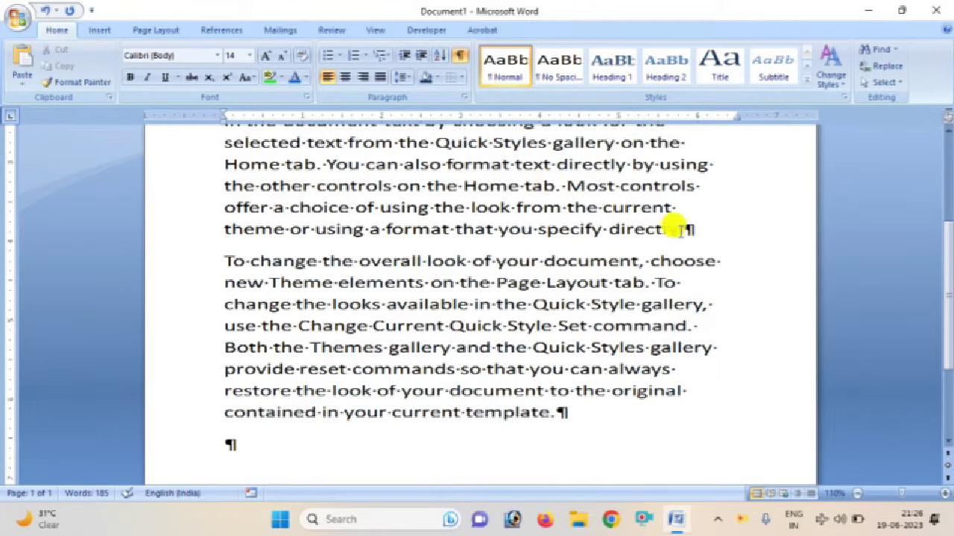
# Select the first two lines and other passages, and hide the formatting marks.
pyautogui.moveTo(689, 223); pyautogui.dragTo(695, 234)
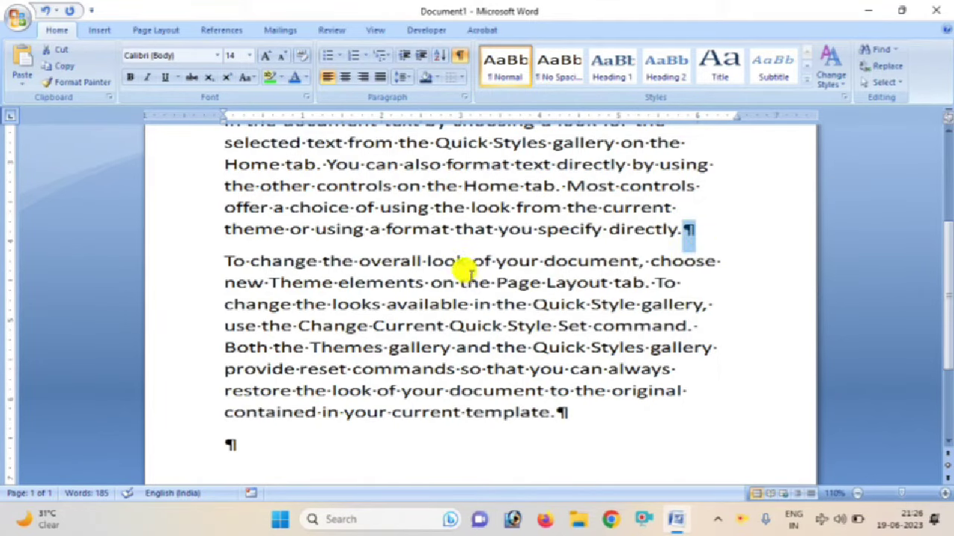
pyautogui.scroll(3, 458, 265)
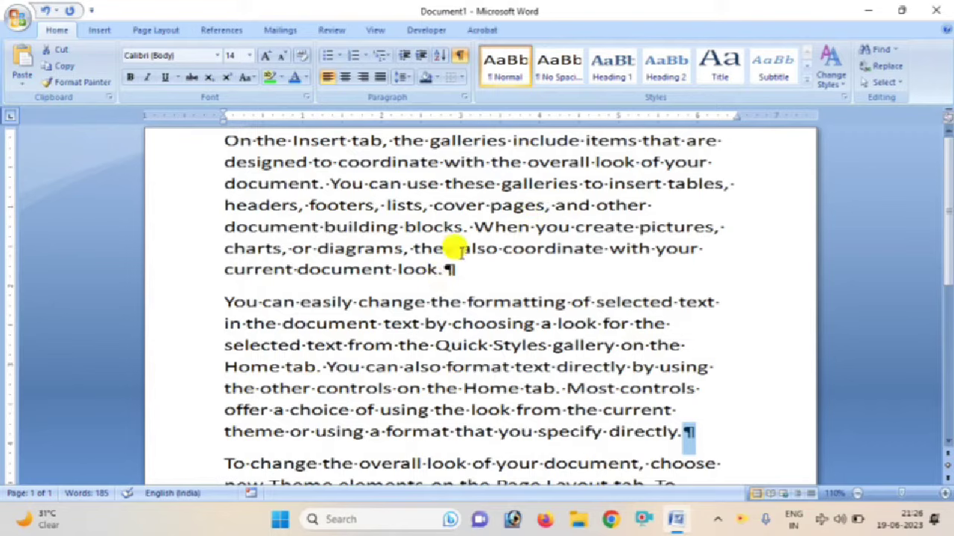
pyautogui.click(224, 141)
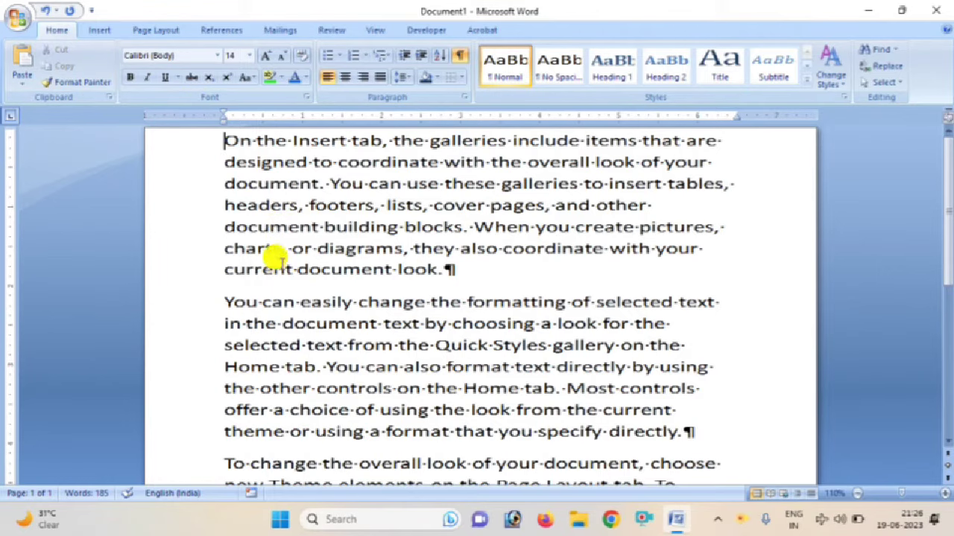
pyautogui.moveTo(224, 141); pyautogui.dragTo(704, 152)
pyautogui.click(460, 55)
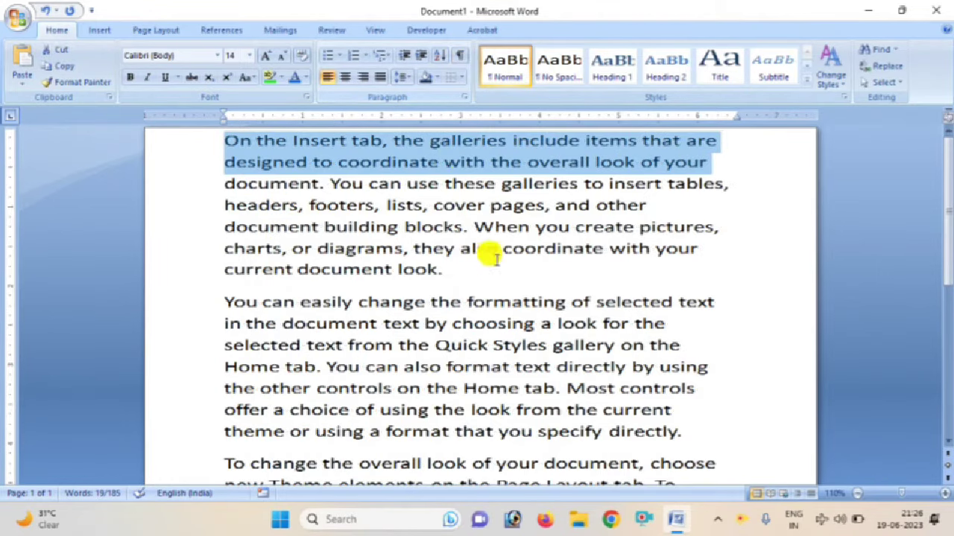
pyautogui.click(503, 249)
pyautogui.moveTo(173, 190); pyautogui.dragTo(499, 245)
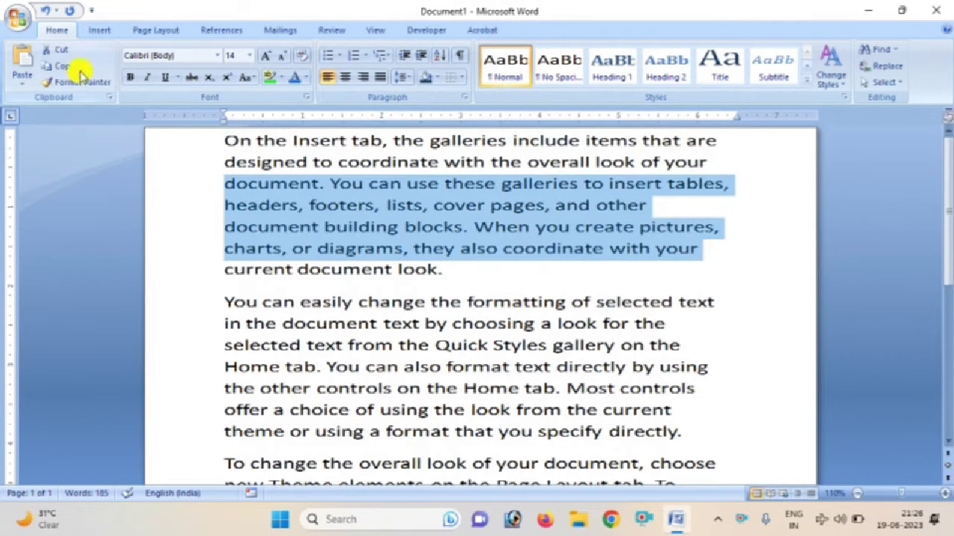
# Cut the first two lines and paste them after 'look.' at the paragraph's end.
pyautogui.moveTo(222, 139); pyautogui.dragTo(707, 160)
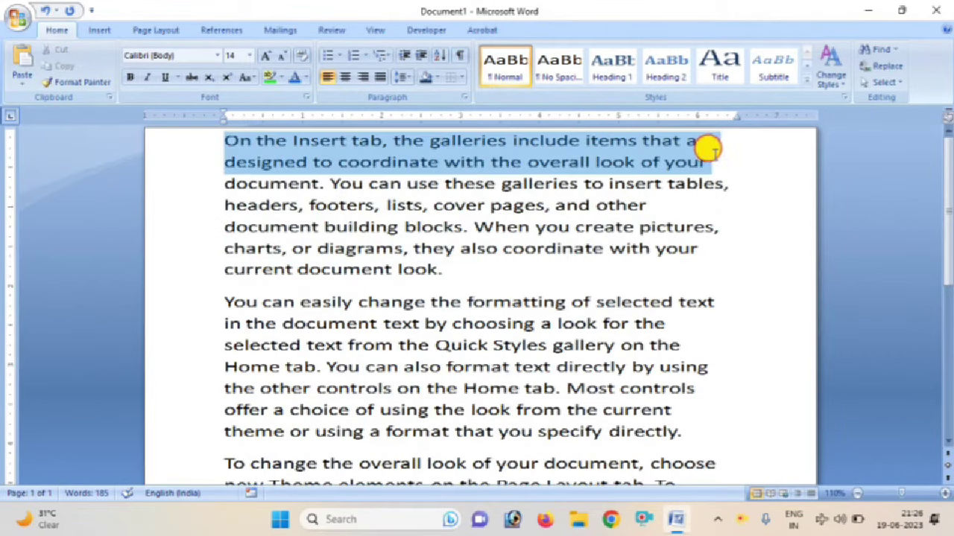
pyautogui.click(60, 49)
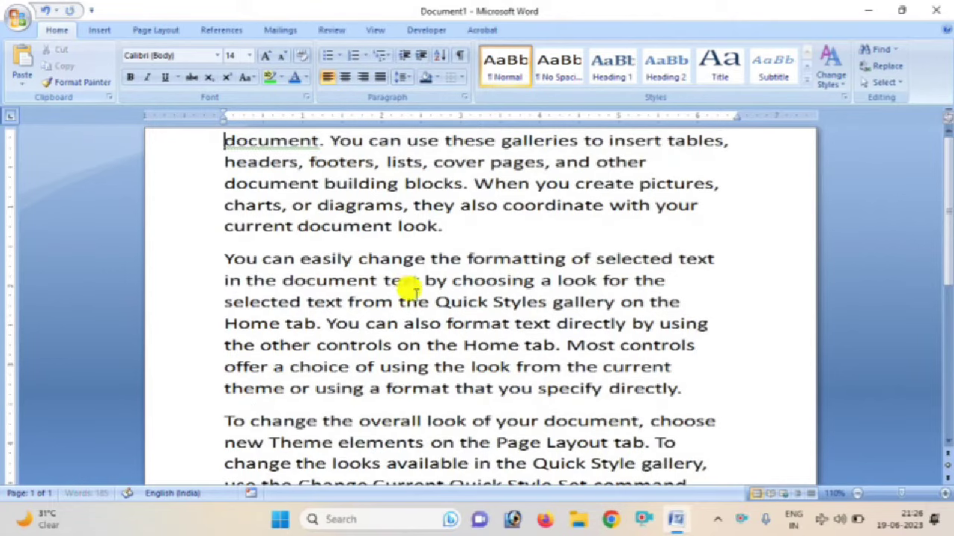
pyautogui.click(441, 231)
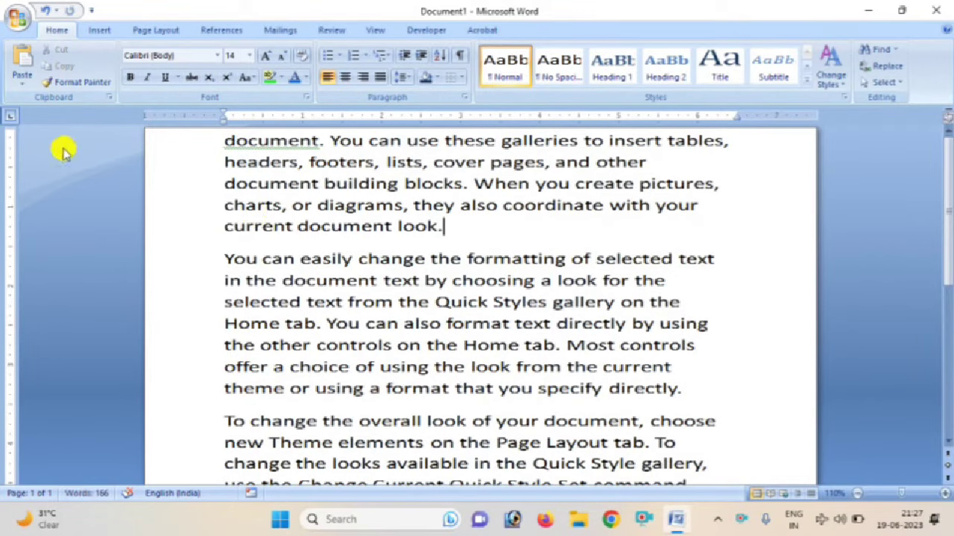
pyautogui.click(21, 71)
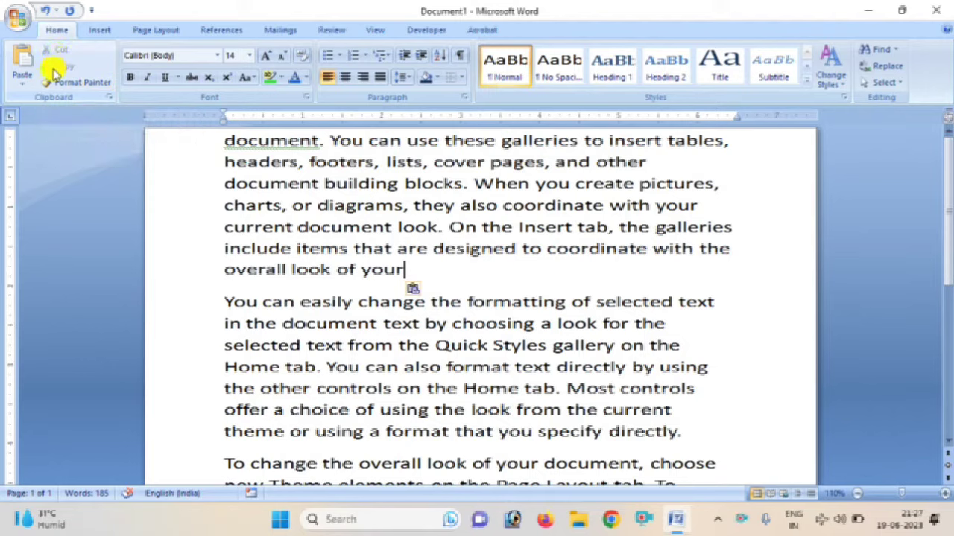
# Copy the passage from 'headers' to 'coordinate with the' and paste it after 'your'.
pyautogui.moveTo(170, 166)
pyautogui.mouseDown()
pyautogui.moveTo(686, 251)
pyautogui.moveTo(713, 266)
pyautogui.mouseUp()
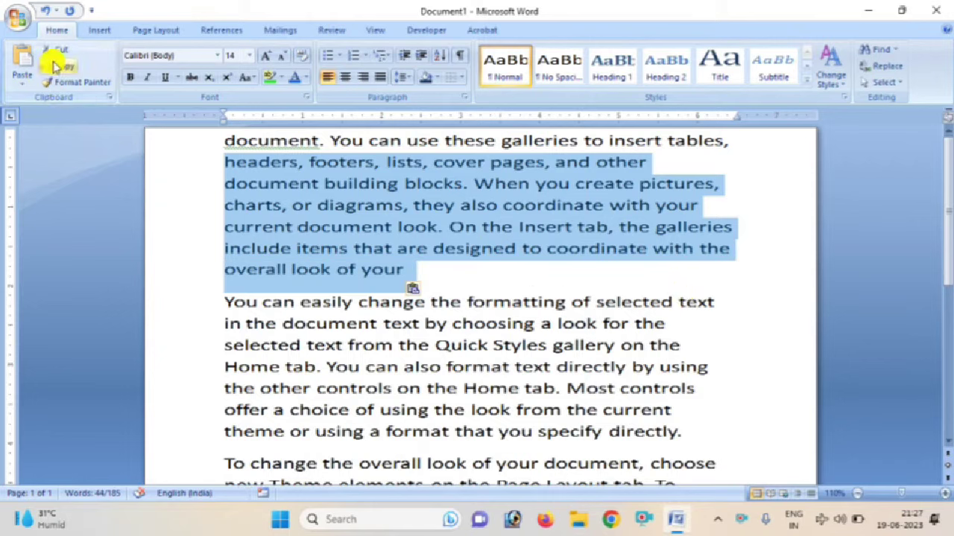
pyautogui.click(447, 268)
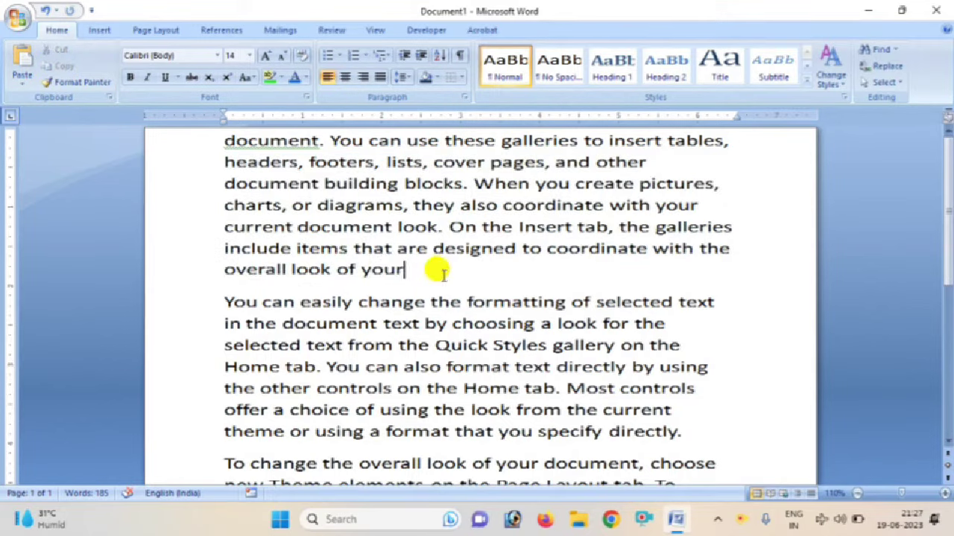
pyautogui.click(22, 56)
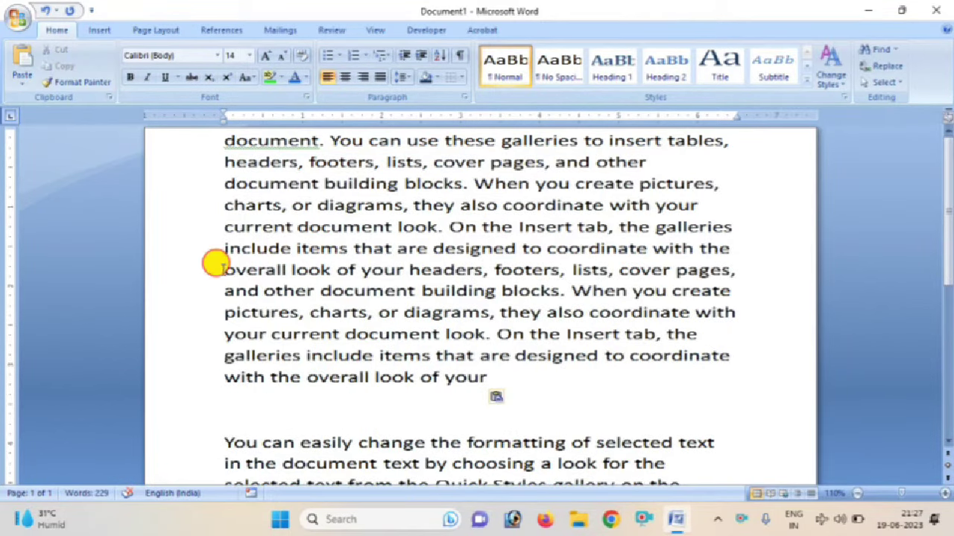
pyautogui.moveTo(222, 270); pyautogui.dragTo(628, 302)
pyautogui.click(22, 84)
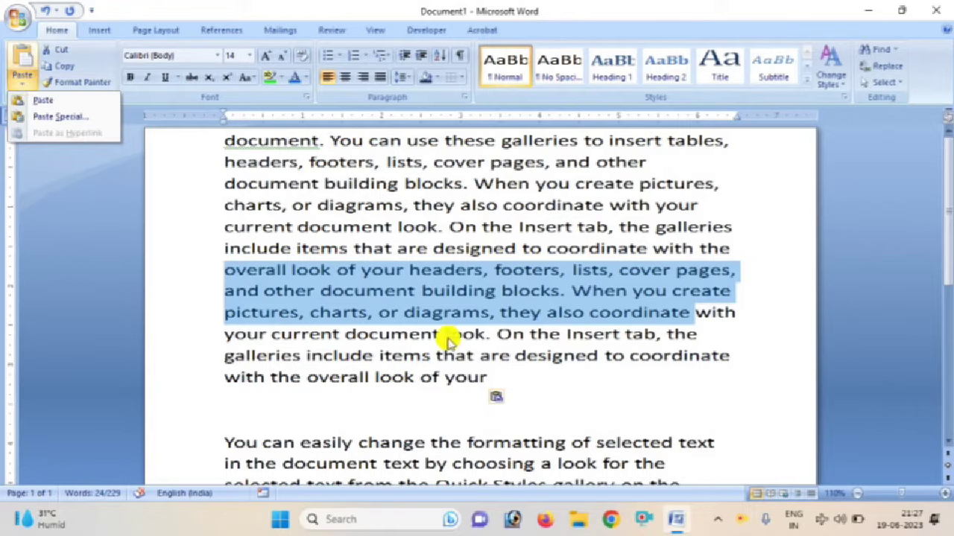
# Open the text shortcut menu and paste options around the 'and other document' passage.
pyautogui.rightClick(363, 255)
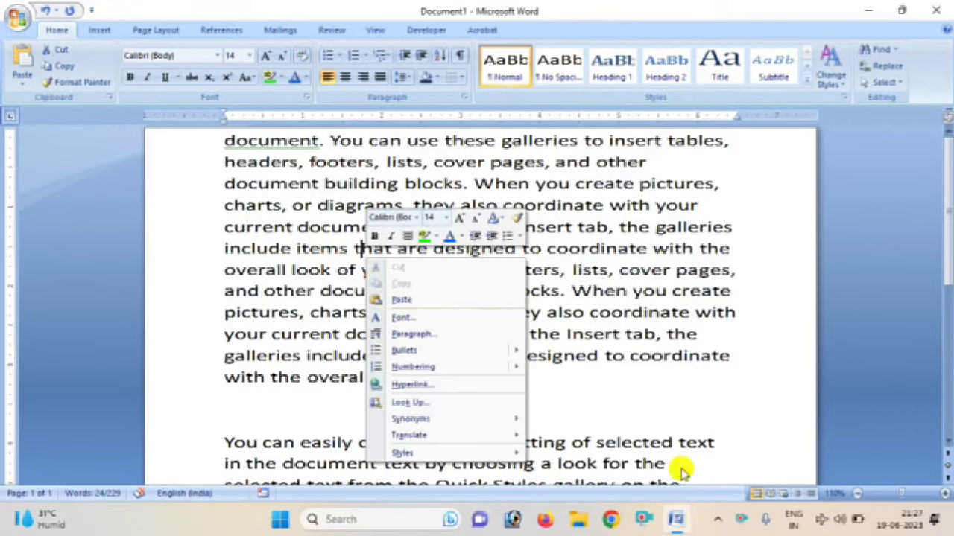
pyautogui.rightClick(614, 369)
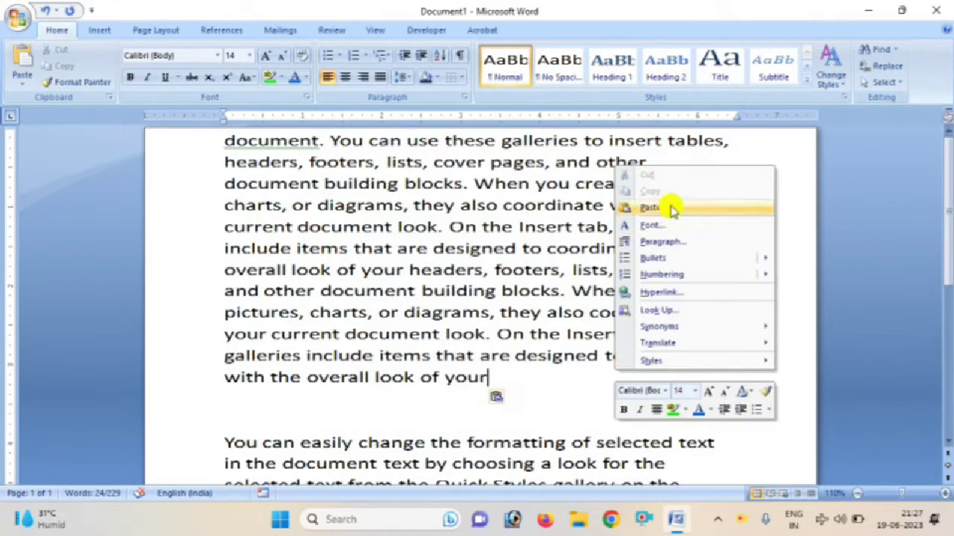
pyautogui.press('Escape')
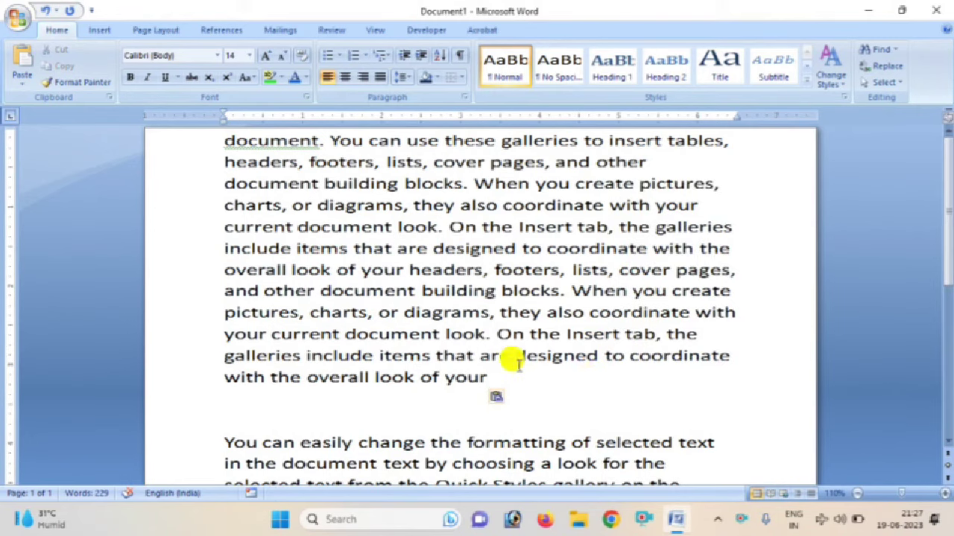
pyautogui.moveTo(217, 287); pyautogui.dragTo(514, 389)
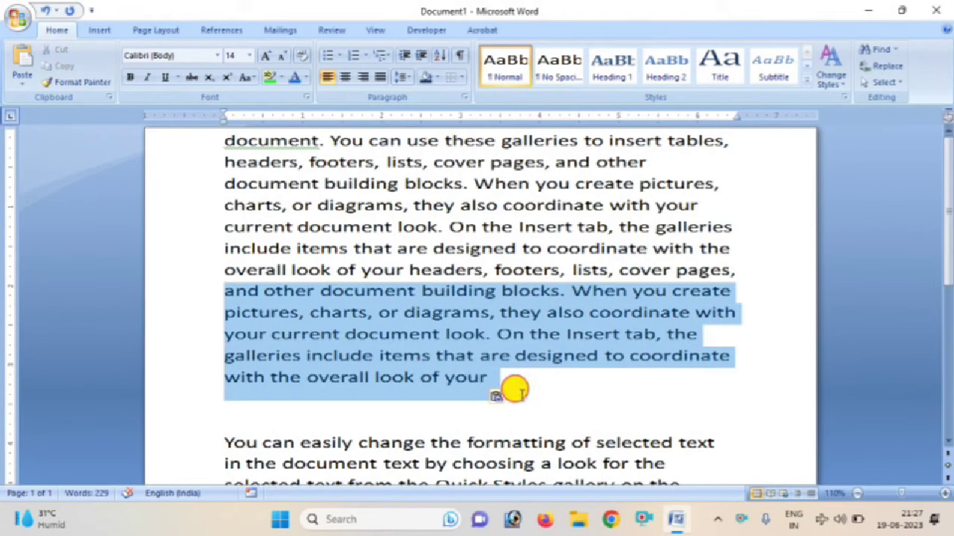
pyautogui.click(22, 80)
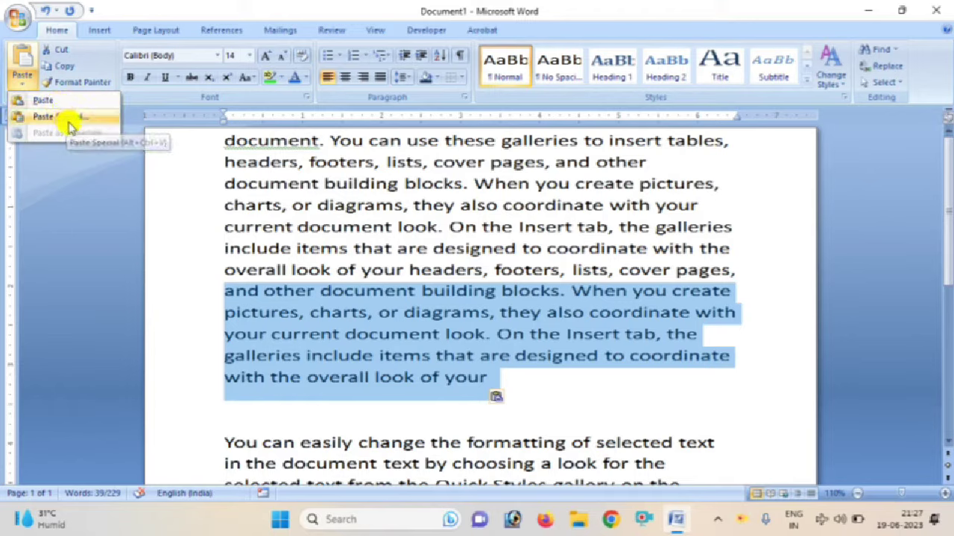
# Make the passage from 'and other' to 'look' bold with red highlighting.
pyautogui.click(228, 283)
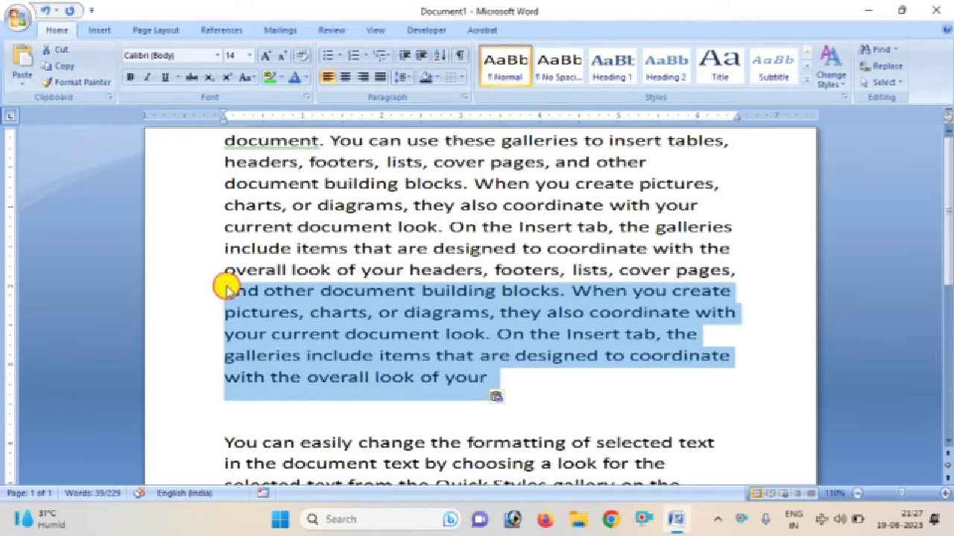
pyautogui.moveTo(223, 291); pyautogui.dragTo(496, 335)
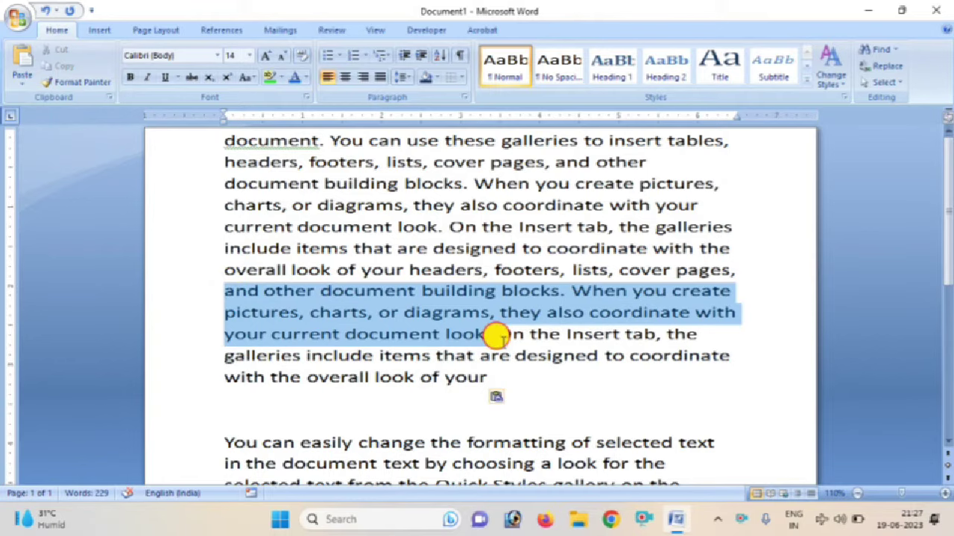
pyautogui.click(131, 78)
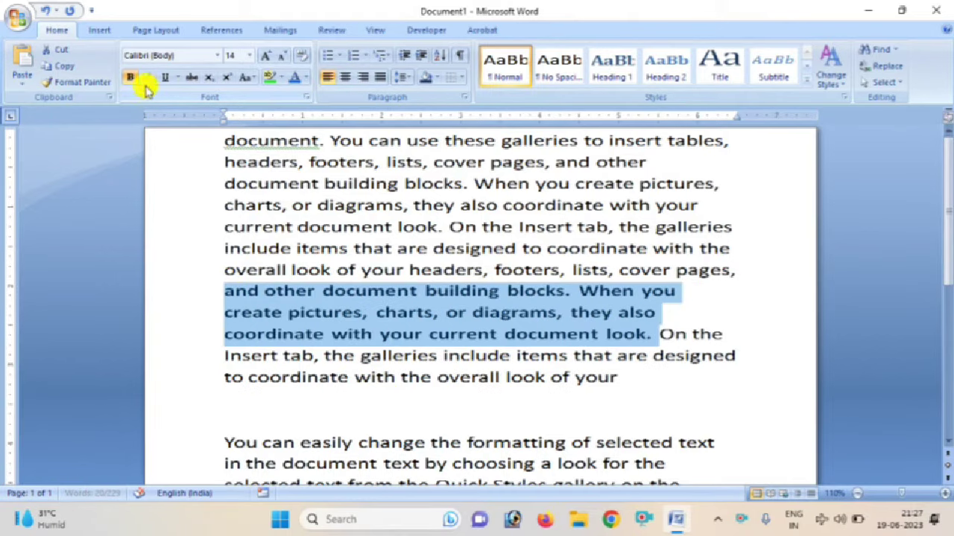
pyautogui.click(281, 78)
pyautogui.click(273, 117)
# Copy the red-highlighted passage and place the cursor on the empty line.
pyautogui.moveTo(225, 291)
pyautogui.mouseDown()
pyautogui.moveTo(634, 351)
pyautogui.moveTo(639, 334)
pyautogui.moveTo(650, 334)
pyautogui.mouseUp()
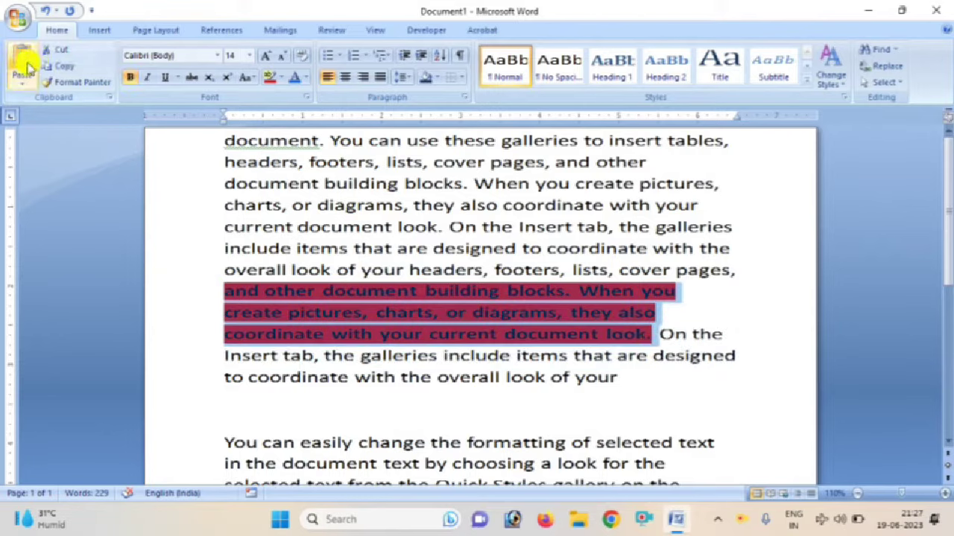
pyautogui.click(52, 67)
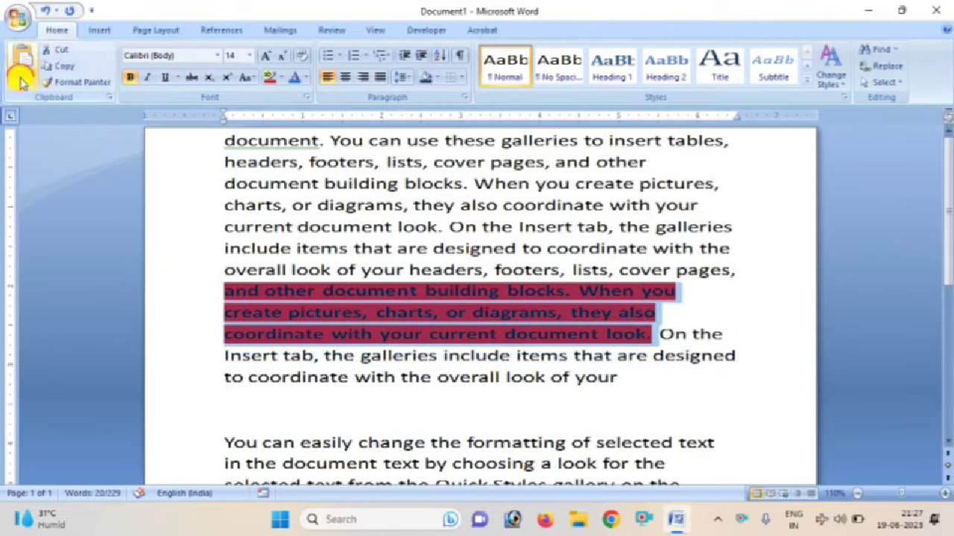
pyautogui.click(21, 80)
pyautogui.click(228, 393)
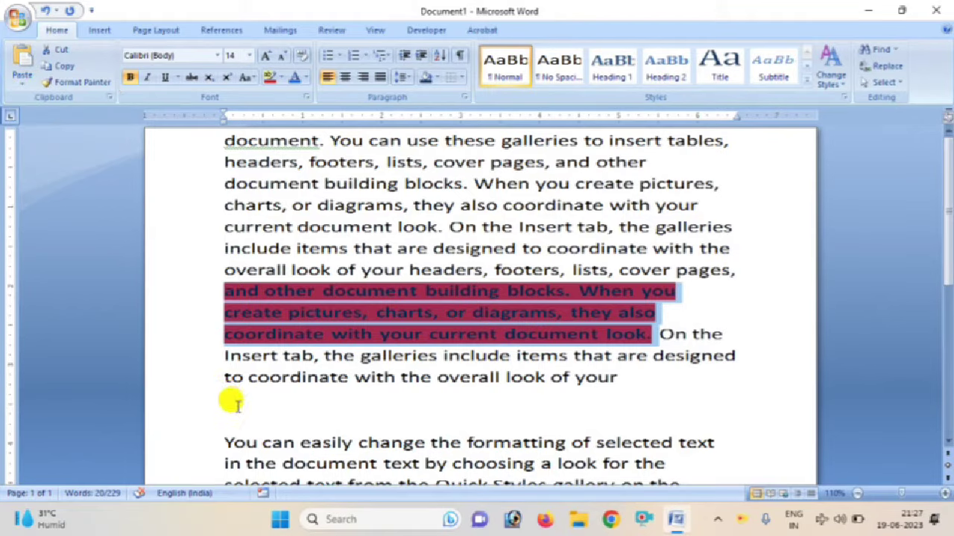
pyautogui.click(232, 400)
# Paste the passage as unformatted text using Paste Special.
pyautogui.click(23, 80)
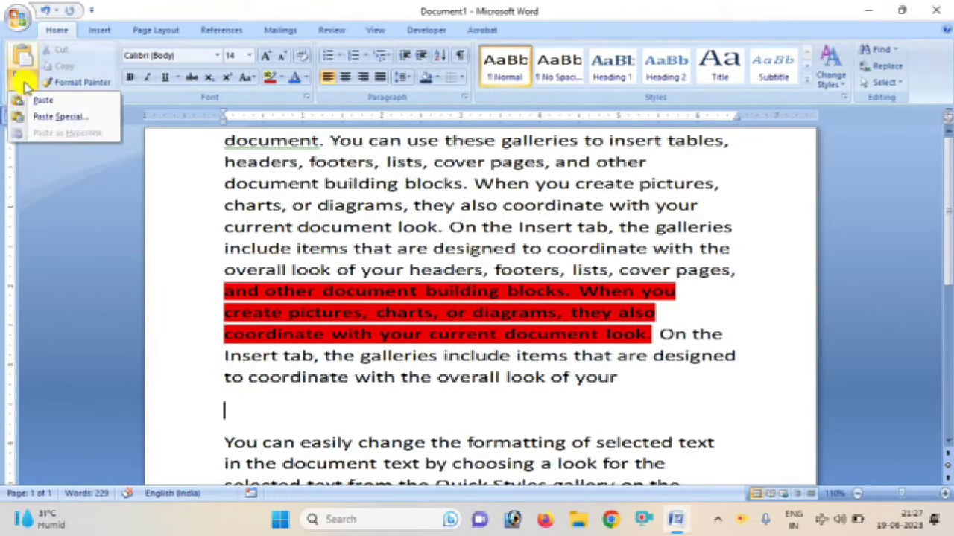
pyautogui.click(56, 119)
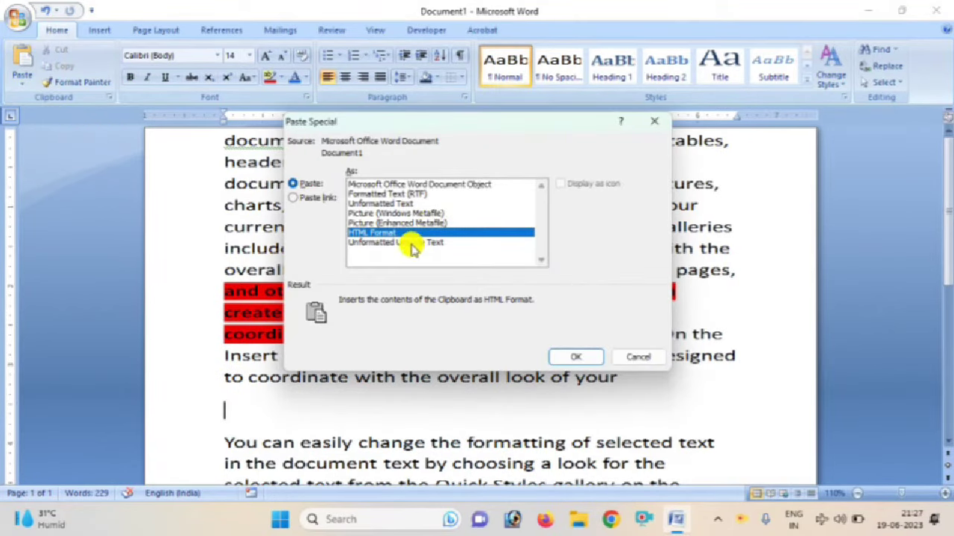
pyautogui.click(374, 203)
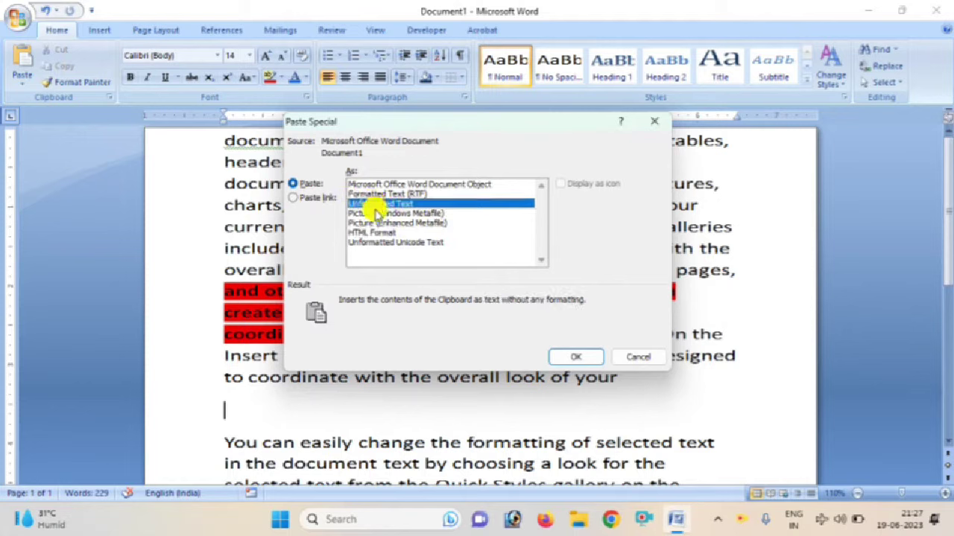
pyautogui.click(570, 358)
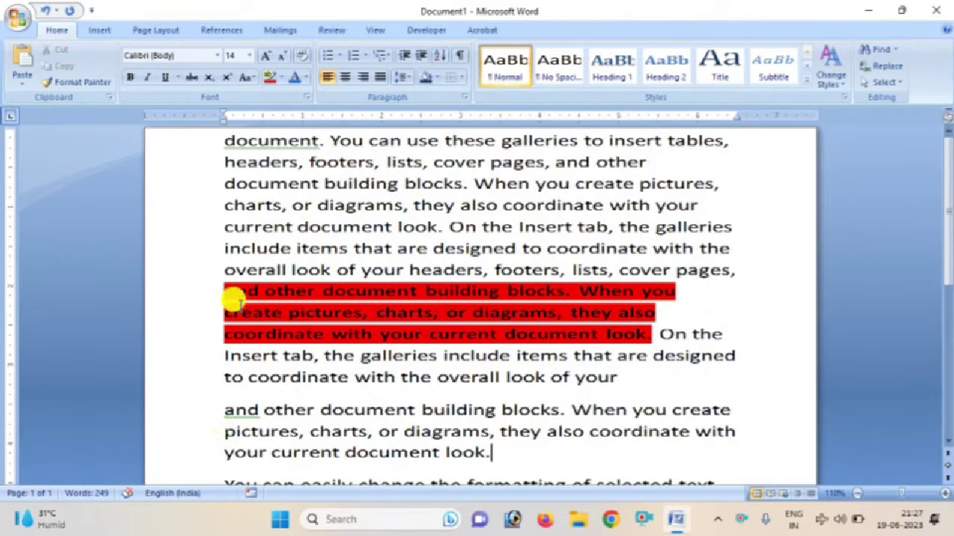
# Paste the red-highlighted passage on a new line after 'look of your'.
pyautogui.moveTo(225, 289); pyautogui.dragTo(263, 290)
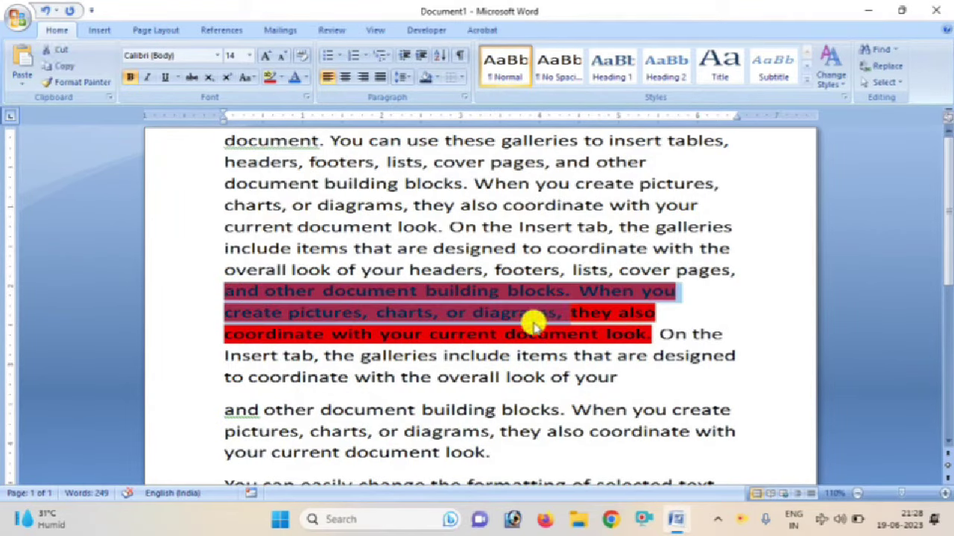
pyautogui.moveTo(225, 287); pyautogui.dragTo(641, 328)
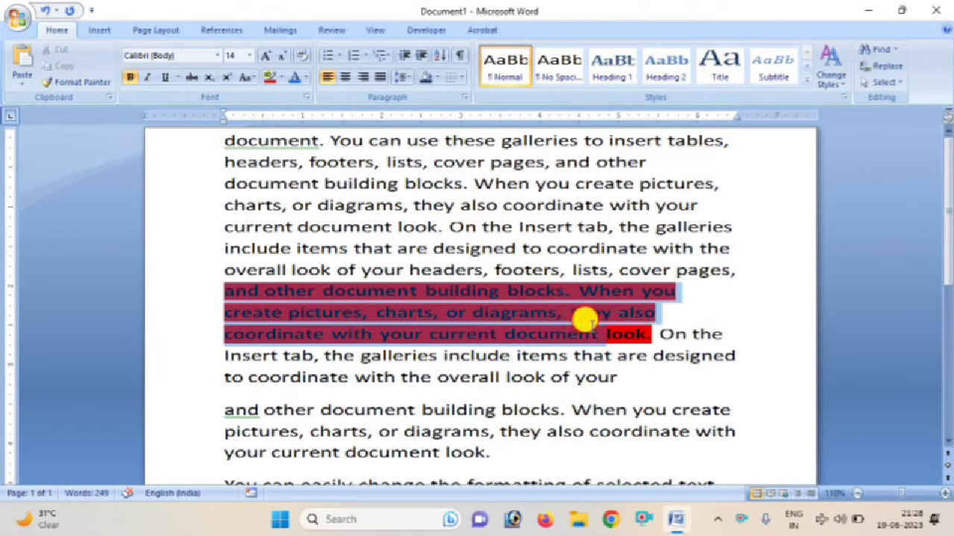
pyautogui.click(332, 380)
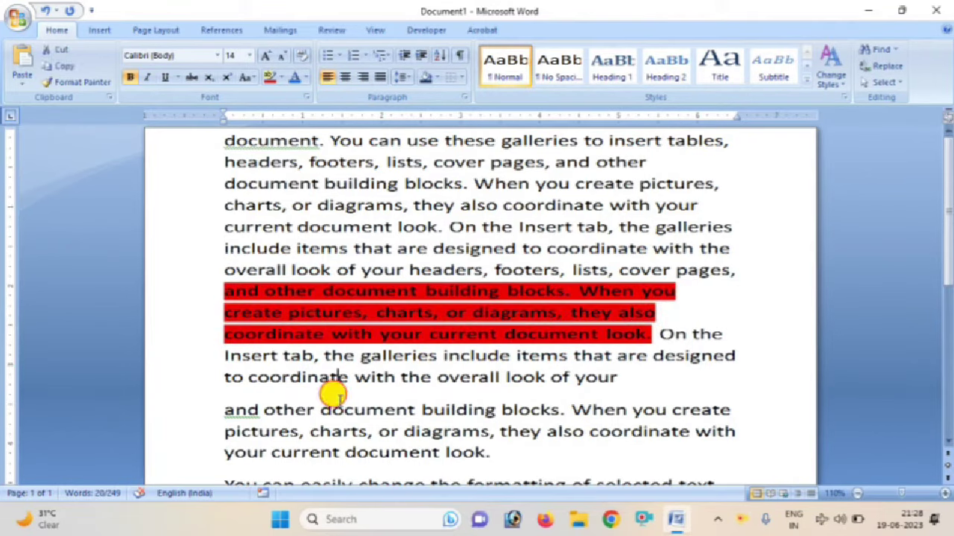
pyautogui.click(625, 378)
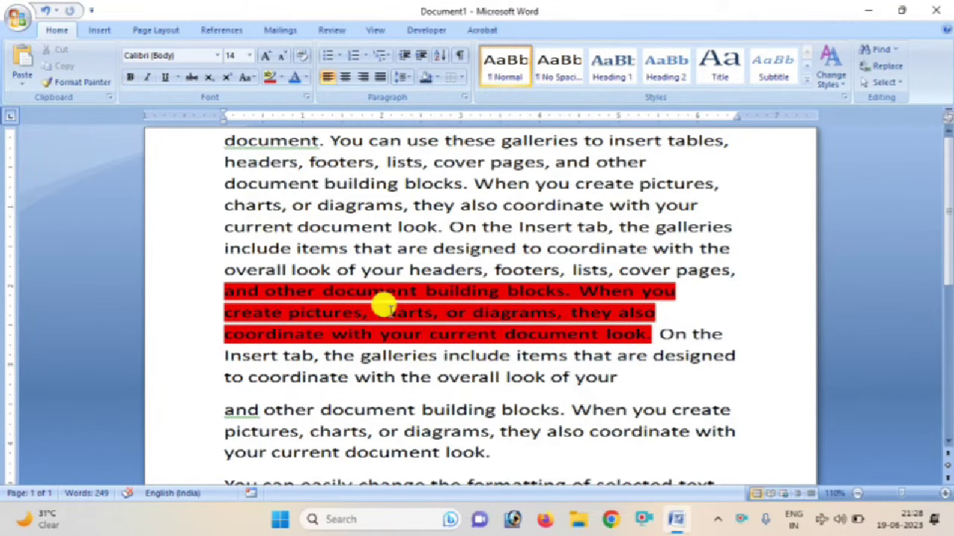
pyautogui.press('Return')
pyautogui.click(25, 74)
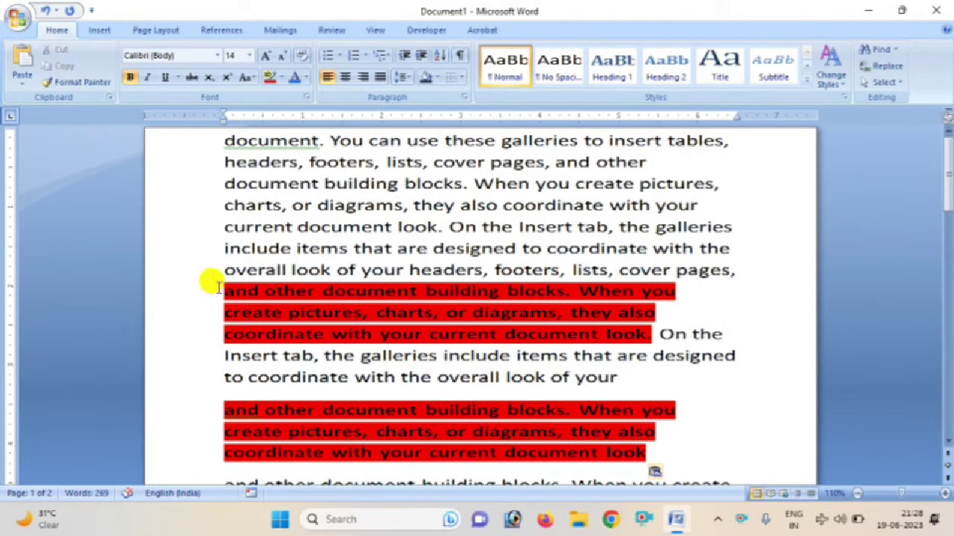
pyautogui.moveTo(217, 291); pyautogui.dragTo(649, 350)
pyautogui.click(650, 336)
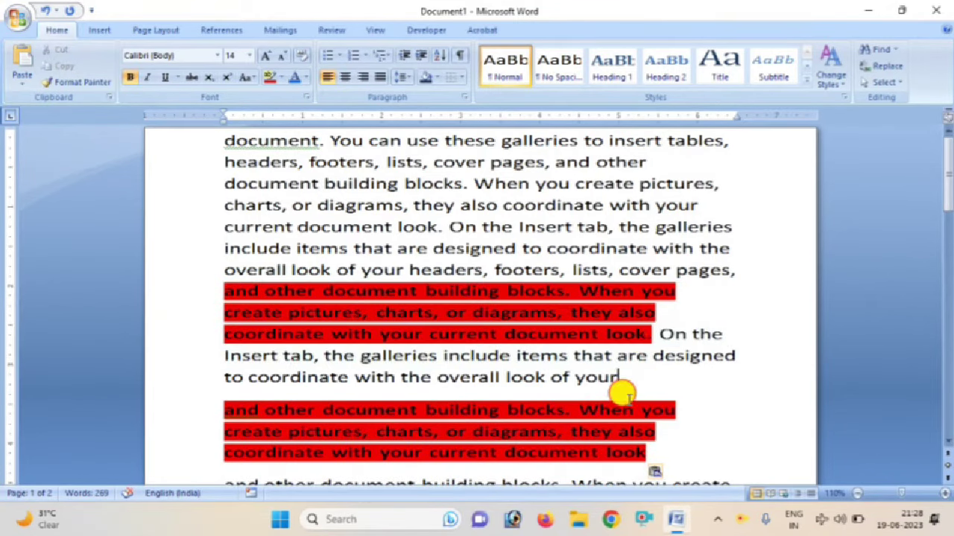
# Paste the copied passage again before 'they' in the plain text.
pyautogui.scroll(-5, 328, 337)
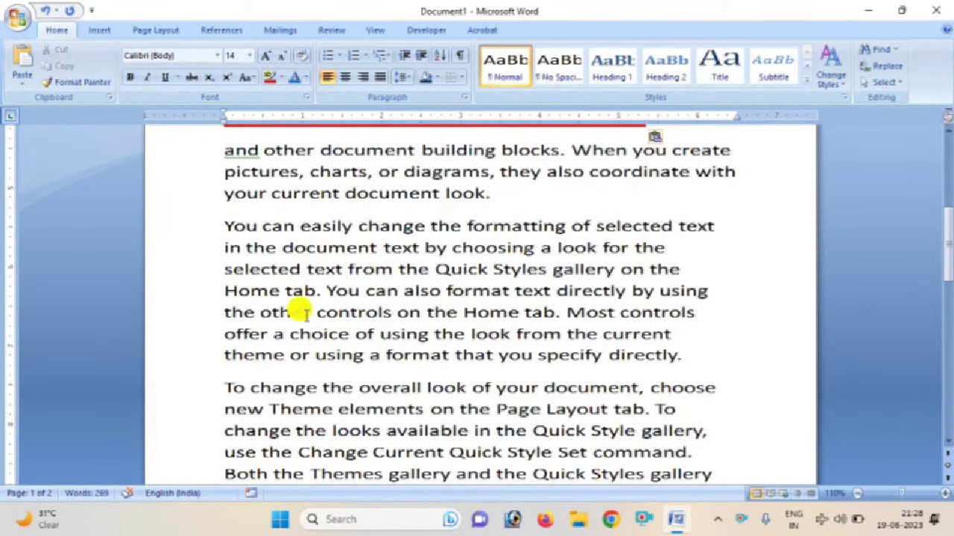
pyautogui.moveTo(226, 152); pyautogui.dragTo(544, 195)
pyautogui.click(499, 172)
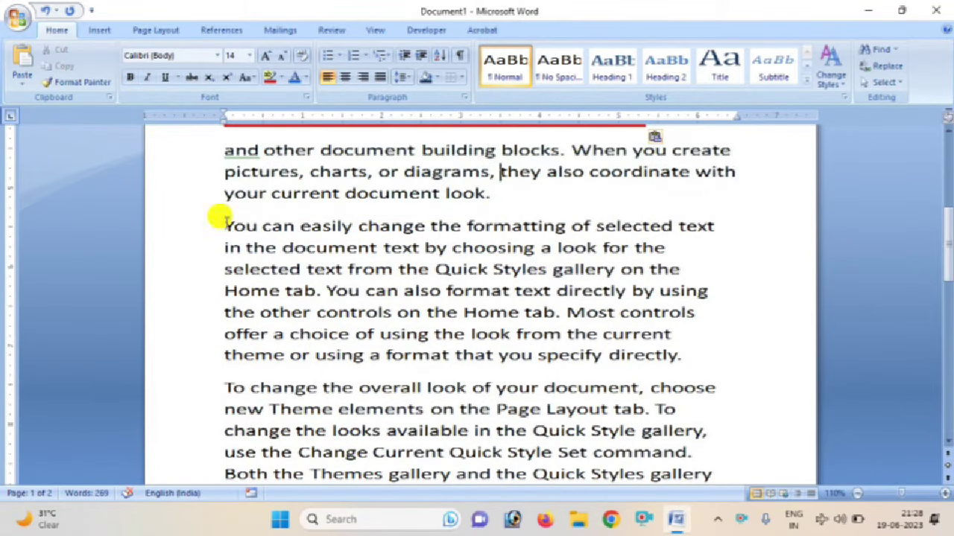
pyautogui.hotkey('ctrl', 'v')
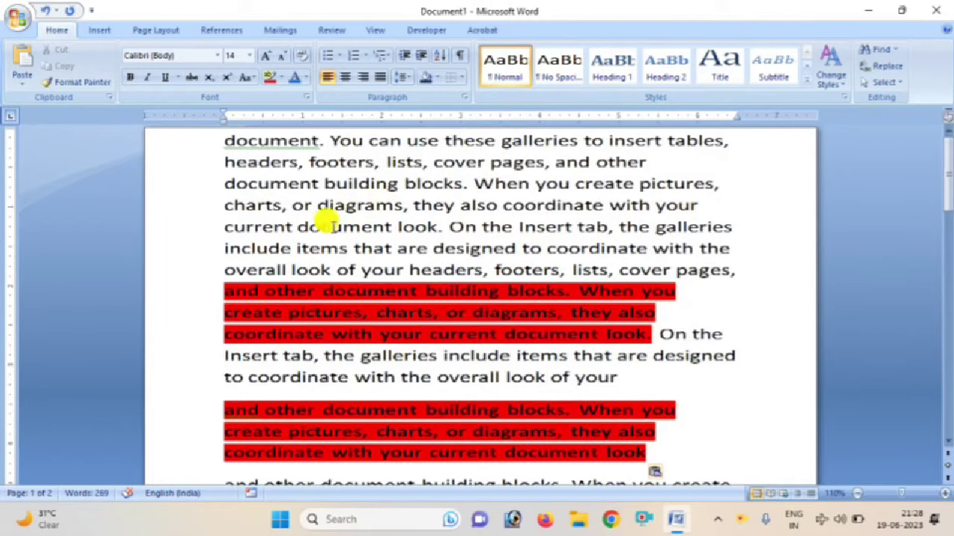
pyautogui.moveTo(226, 140); pyautogui.dragTo(367, 140)
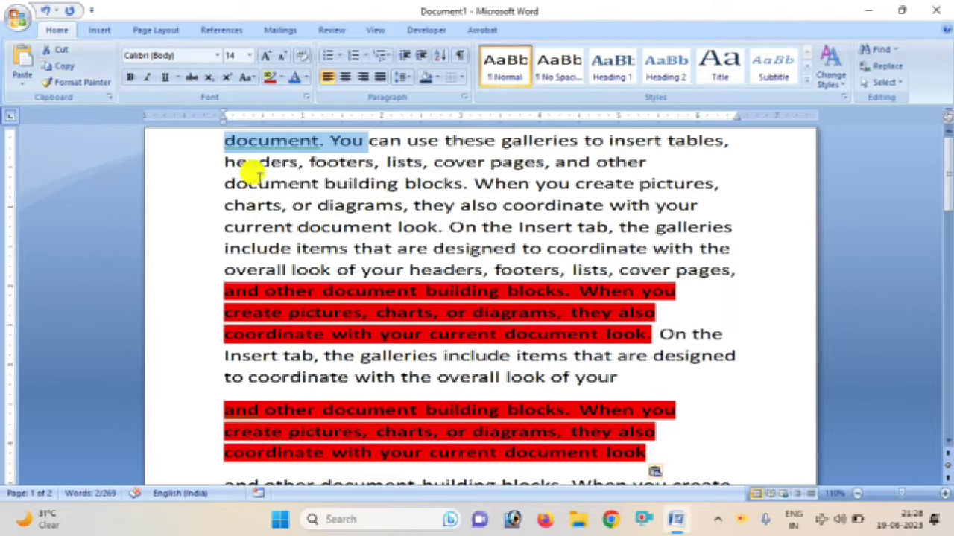
pyautogui.click(223, 139)
# Make 'document. You can use these' 22 pt, bold, italic and underlined.
pyautogui.moveTo(223, 139); pyautogui.dragTo(497, 140)
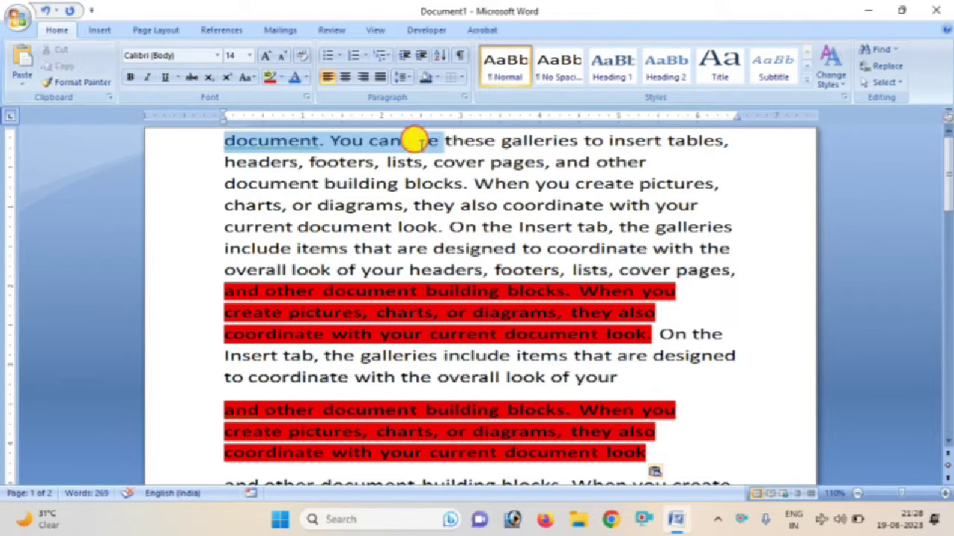
pyautogui.click(266, 57)
pyautogui.click(266, 57)
pyautogui.click(266, 56)
pyautogui.click(266, 57)
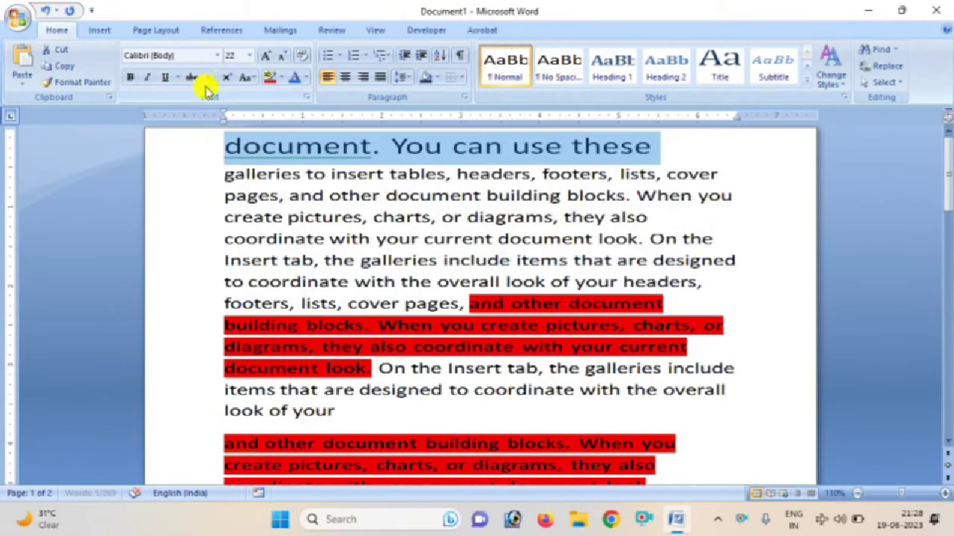
pyautogui.click(138, 80)
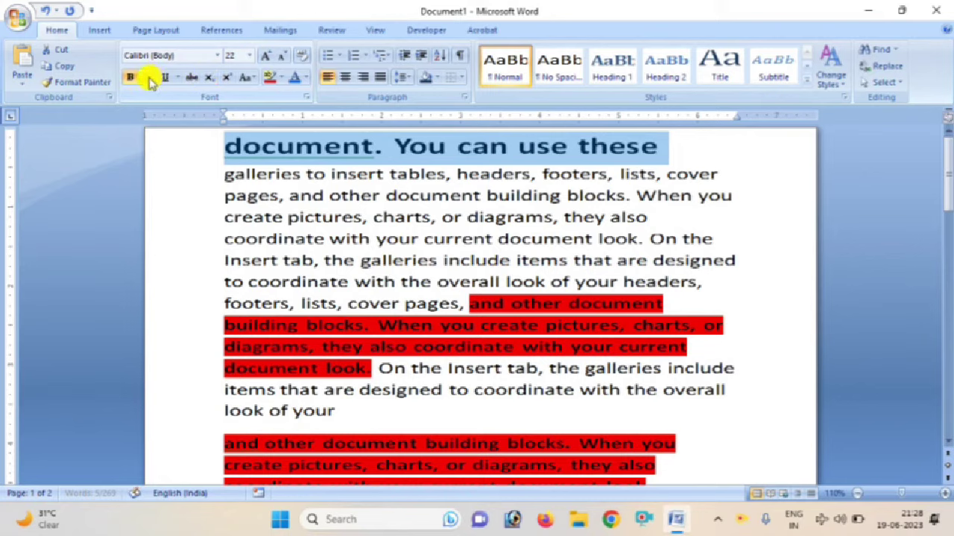
pyautogui.click(149, 79)
pyautogui.click(175, 79)
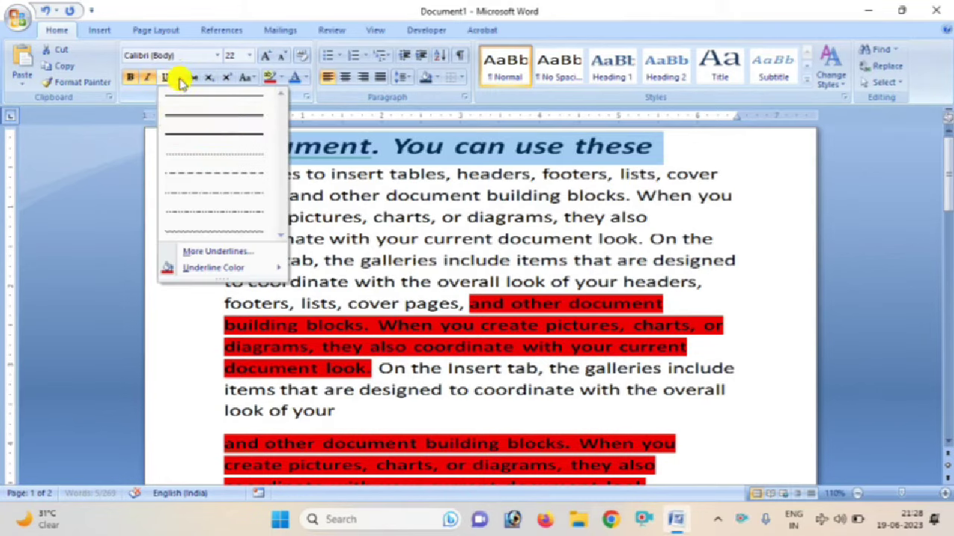
pyautogui.click(204, 121)
# Copy that formatting onto 'galleries' with Format Painter.
pyautogui.click(388, 181)
pyautogui.moveTo(388, 186); pyautogui.dragTo(393, 174)
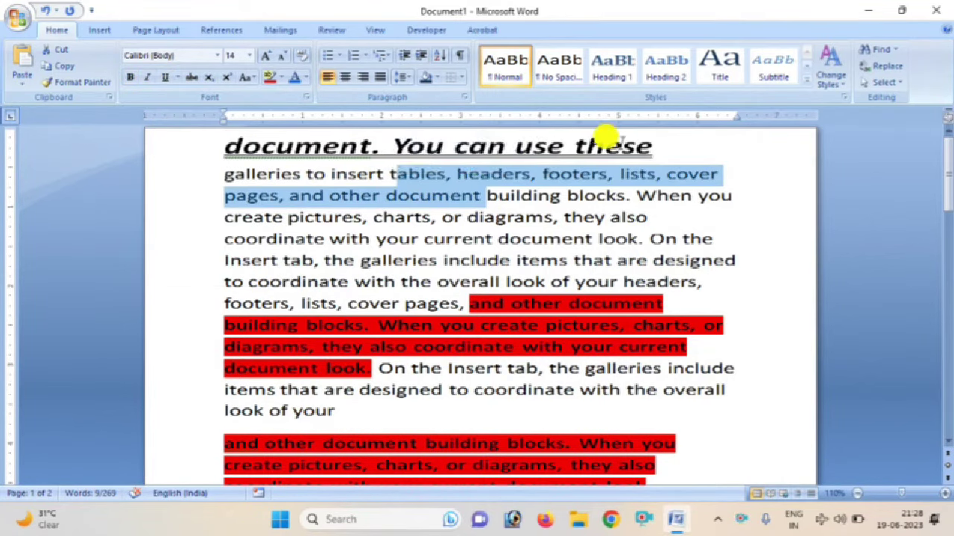
pyautogui.moveTo(651, 146); pyautogui.dragTo(224, 145)
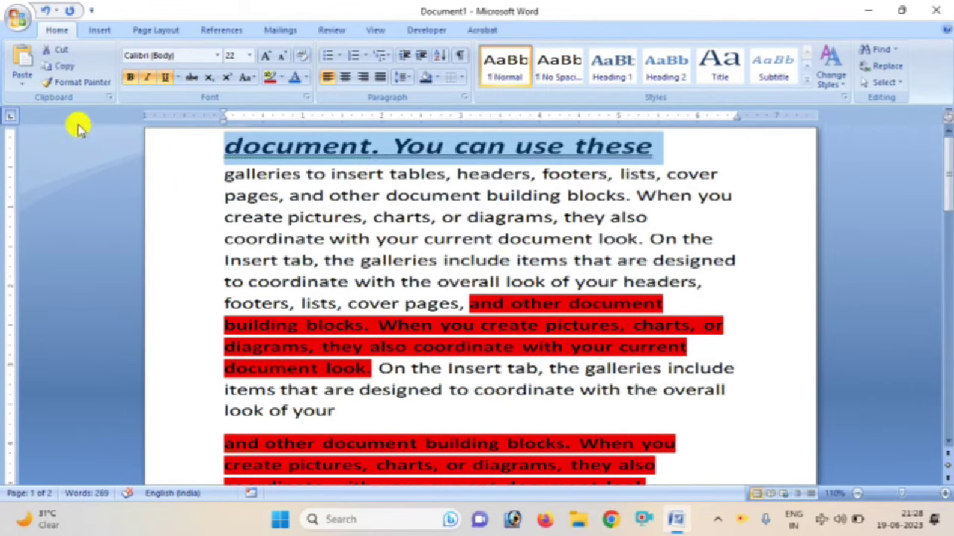
pyautogui.click(71, 83)
pyautogui.moveTo(225, 172); pyautogui.dragTo(313, 172)
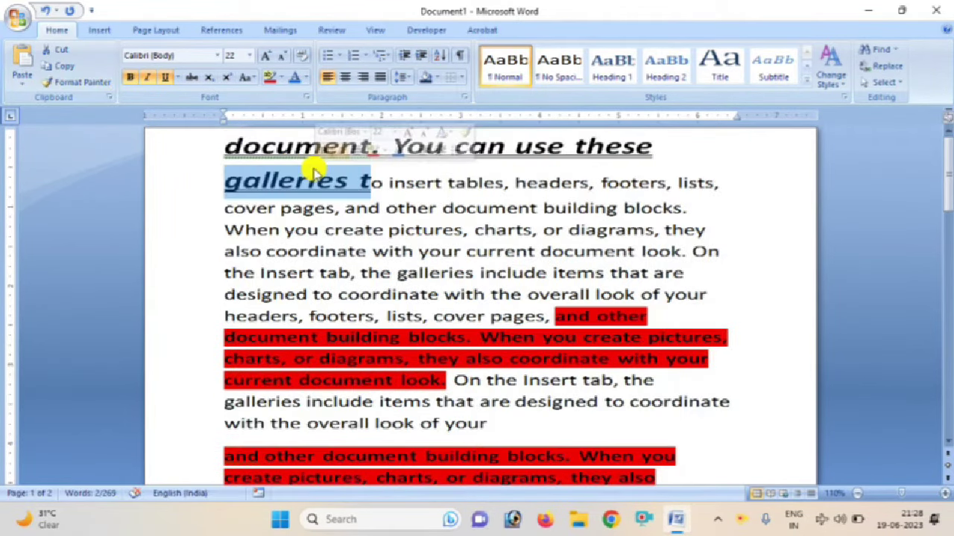
pyautogui.click(443, 208)
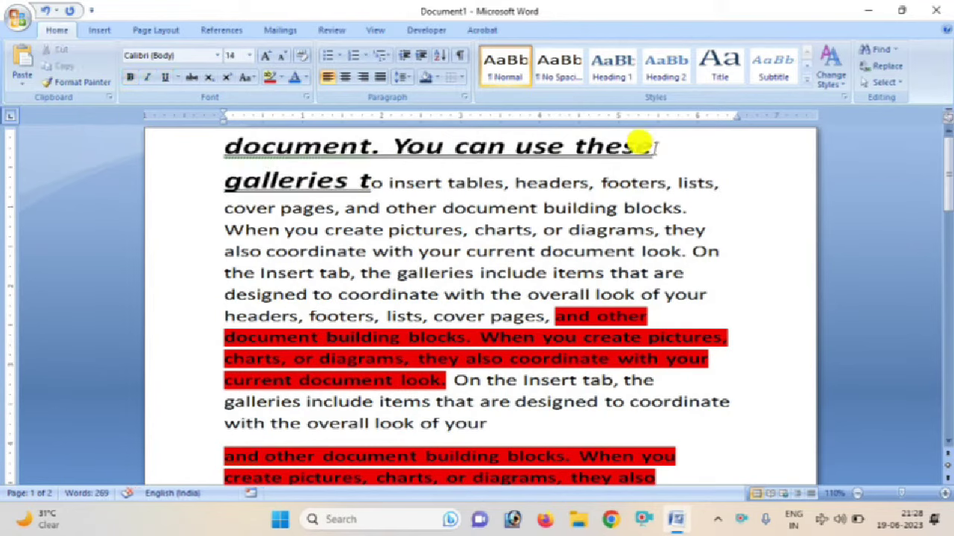
pyautogui.moveTo(359, 182); pyautogui.dragTo(198, 176)
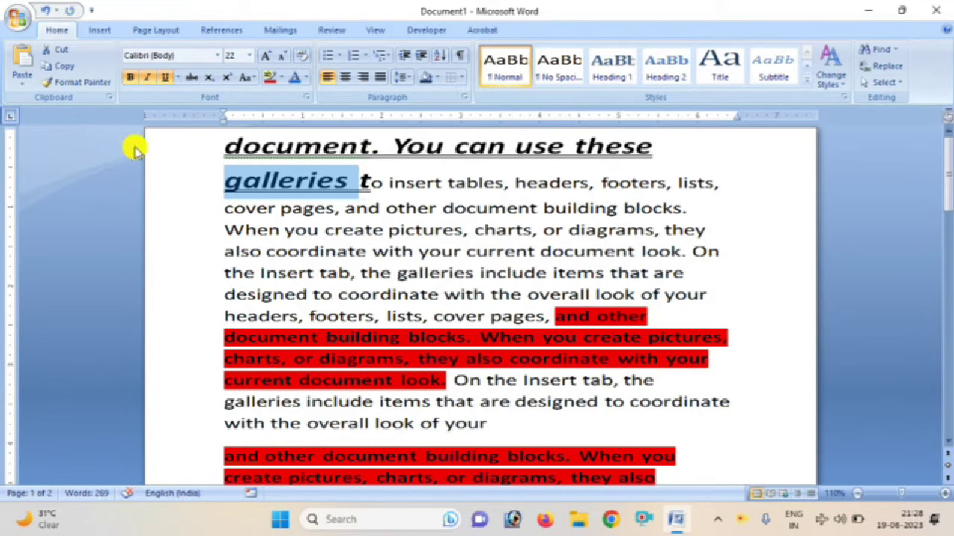
# Paint the copied formatting repeatedly onto words such as 'When', 'other document', 'coordinate' and 'galleries'.
pyautogui.click(71, 81)
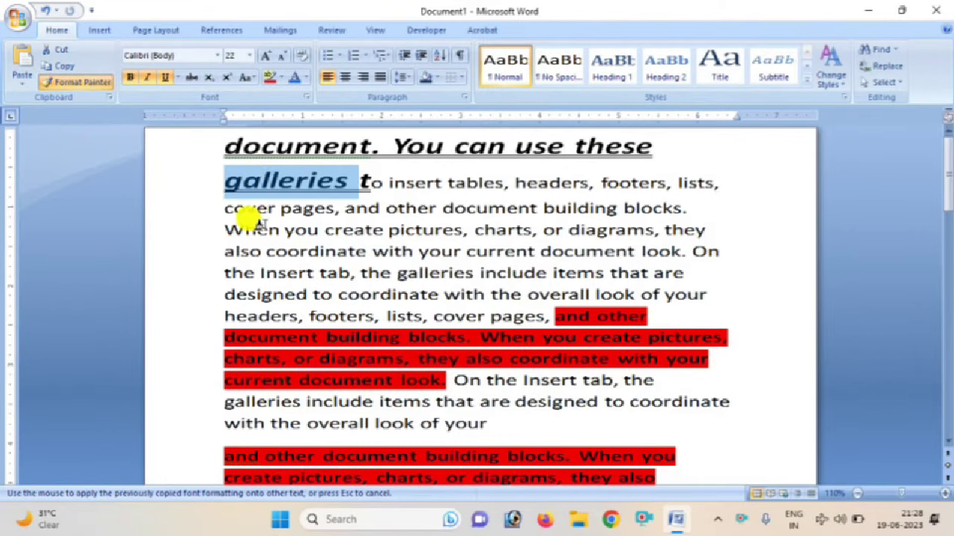
pyautogui.moveTo(253, 229); pyautogui.dragTo(281, 229)
pyautogui.moveTo(345, 209); pyautogui.dragTo(559, 216)
pyautogui.moveTo(503, 182); pyautogui.dragTo(524, 182)
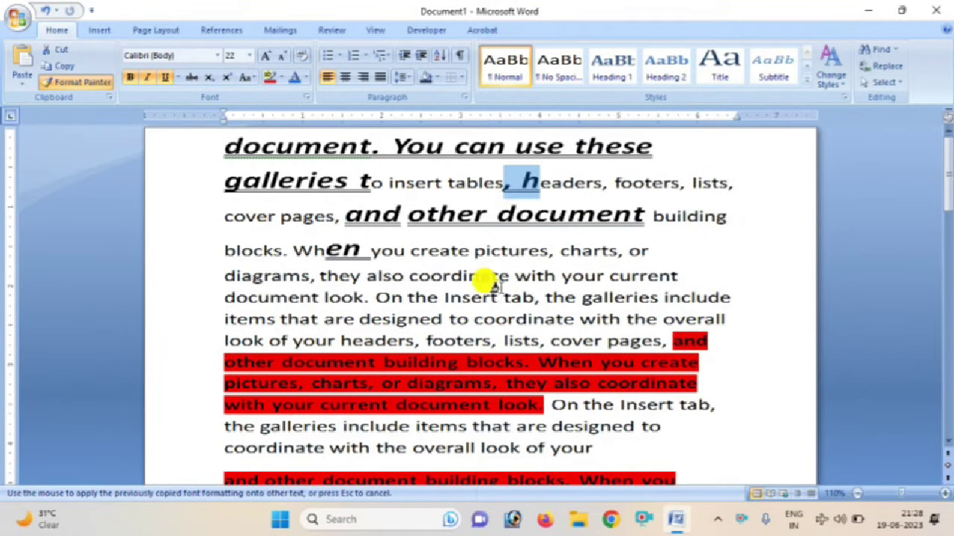
pyautogui.moveTo(456, 276); pyautogui.dragTo(477, 275)
pyautogui.moveTo(350, 283)
pyautogui.mouseDown()
pyautogui.moveTo(562, 283)
pyautogui.moveTo(284, 308)
pyautogui.moveTo(391, 308)
pyautogui.mouseUp()
pyautogui.moveTo(261, 341); pyautogui.dragTo(402, 341)
pyautogui.moveTo(257, 377)
pyautogui.mouseDown()
pyautogui.moveTo(395, 377)
pyautogui.moveTo(549, 350)
pyautogui.mouseUp()
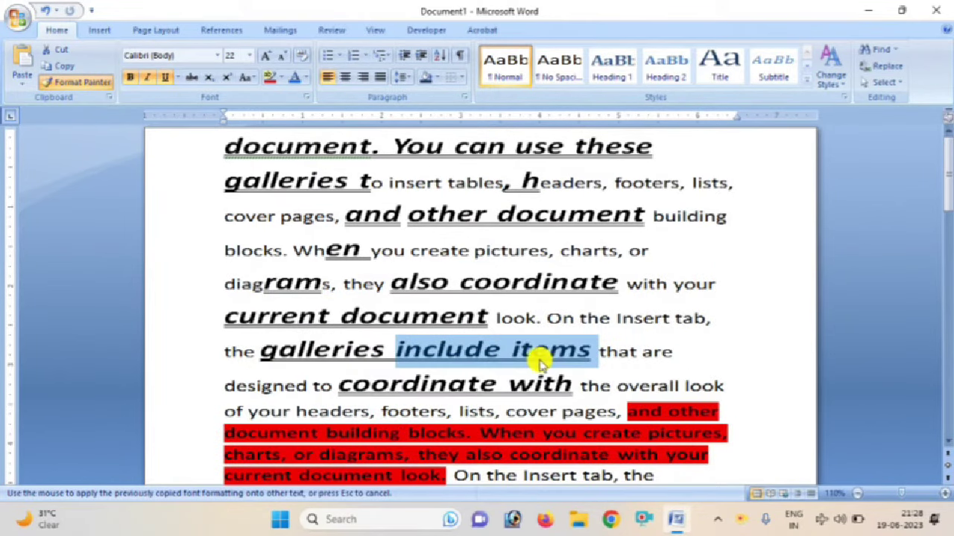
# Paint the plain formatting onto the Quick Style Set and Theme elements sentence.
pyautogui.scroll(-6, 726, 336)
pyautogui.scroll(-5, 522, 298)
pyautogui.moveTo(333, 240); pyautogui.dragTo(555, 239)
pyautogui.moveTo(506, 297); pyautogui.dragTo(452, 297)
pyautogui.moveTo(319, 297); pyautogui.dragTo(224, 267)
pyautogui.moveTo(251, 190); pyautogui.dragTo(414, 212)
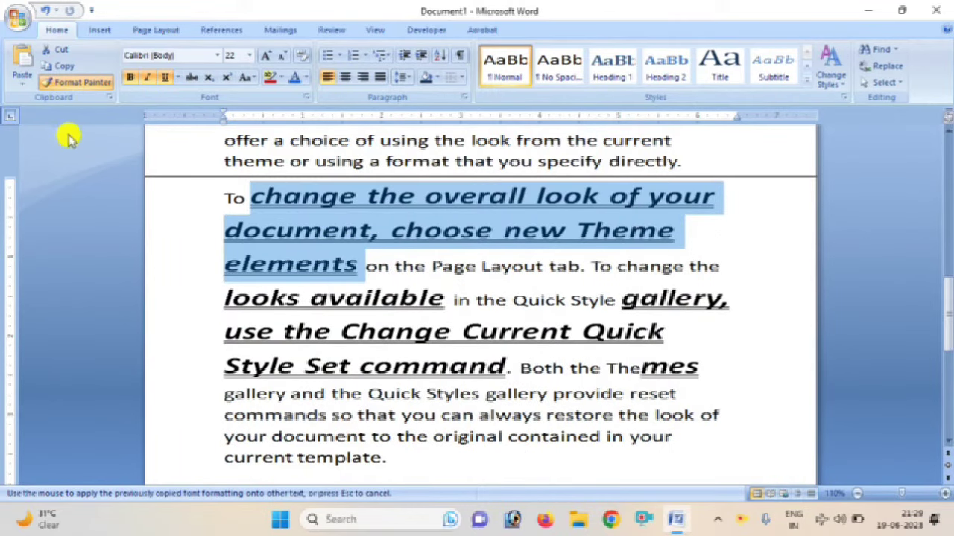
pyautogui.click(262, 191)
pyautogui.click(437, 271)
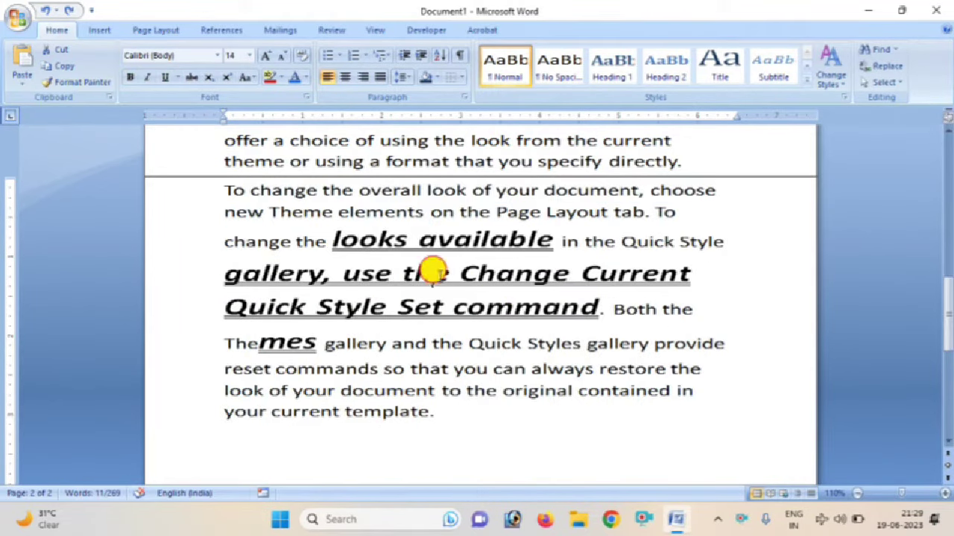
# Delete all existing text and generate sample paragraphs with =RAND().
pyautogui.hotkey('ctrl', 'a')
pyautogui.press('Delete')
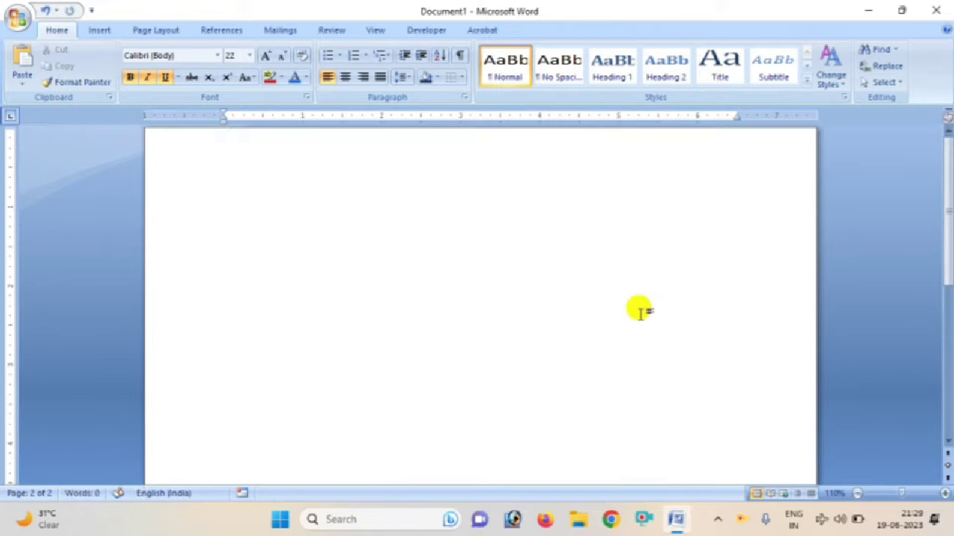
pyautogui.click(305, 157)
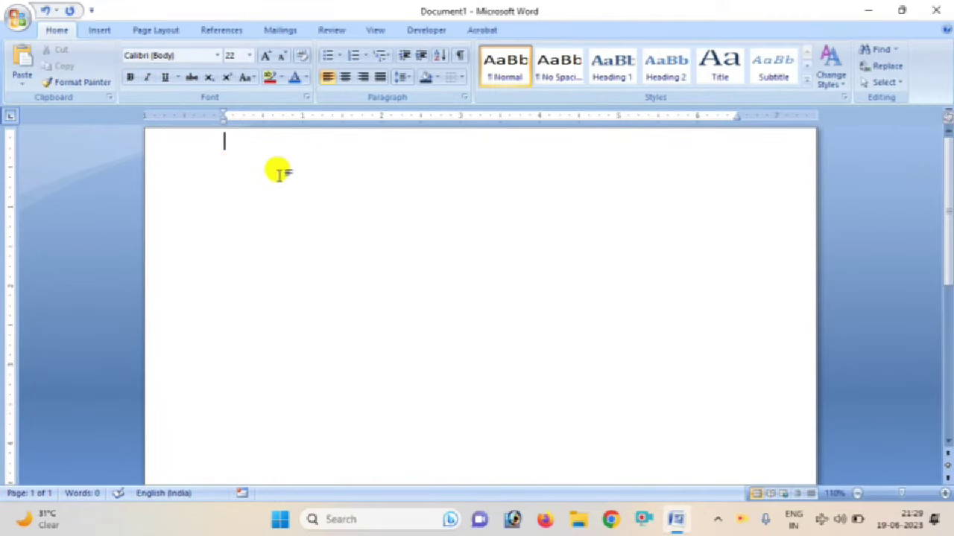
pyautogui.write('≡')
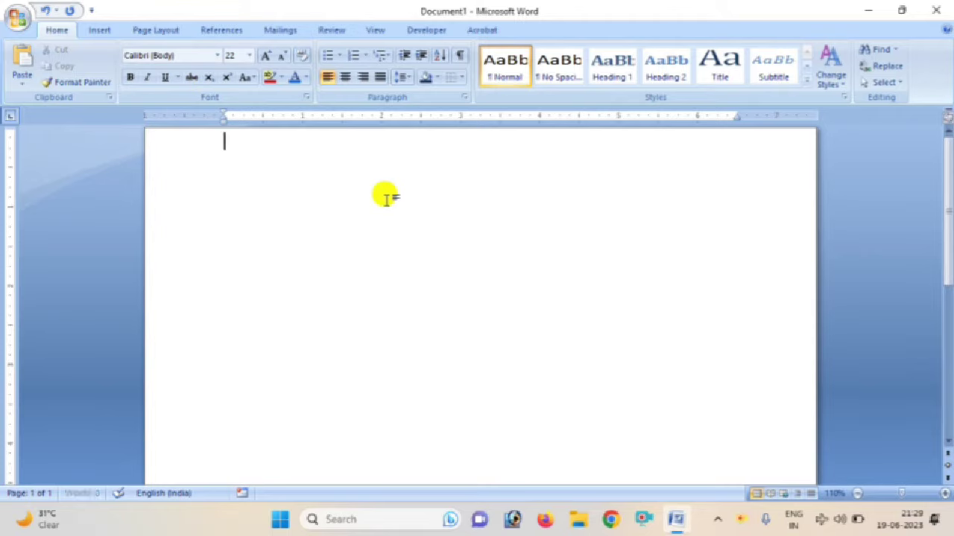
pyautogui.write('=RAND(')
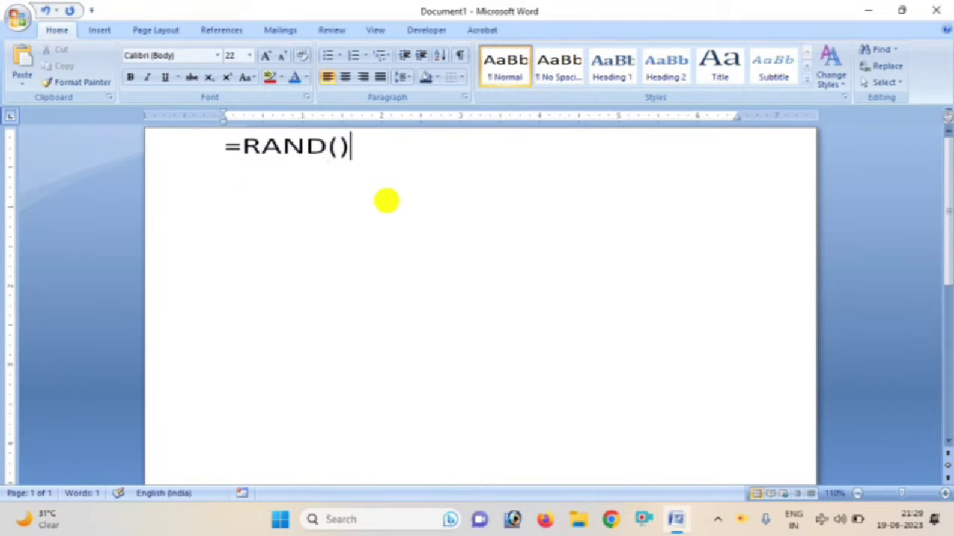
pyautogui.press('Return')
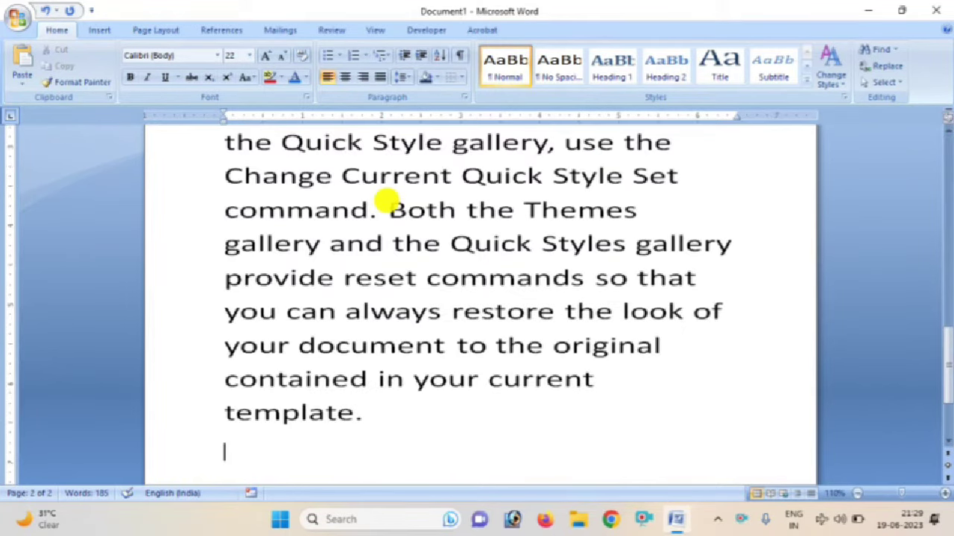
# Set all the sample text to 12 pt font size.
pyautogui.hotkey('ctrl', 'a')
pyautogui.hotkey('ctrl', 'shift', ',')
pyautogui.hotkey('ctrl', 'shift', ',')
pyautogui.hotkey('ctrl', 'shift', ',')
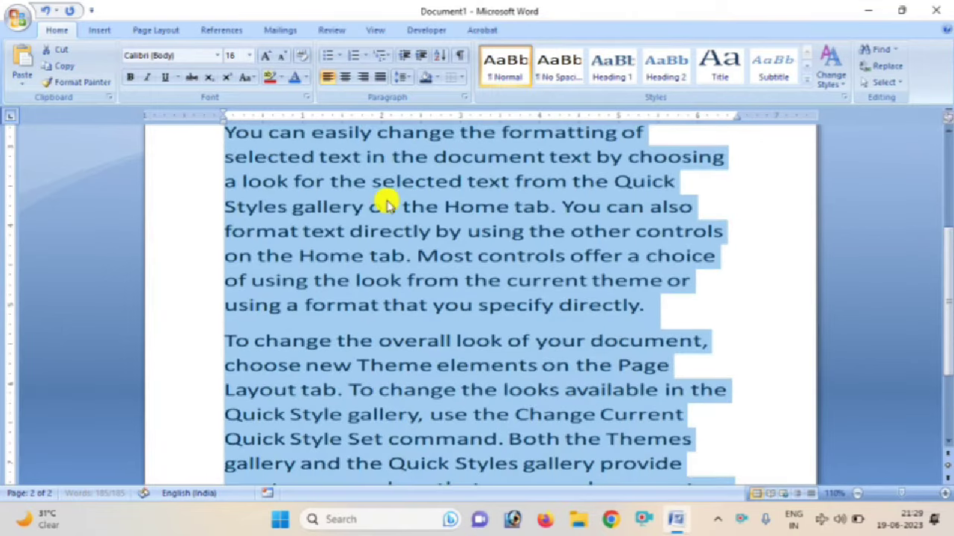
pyautogui.hotkey('ctrl', 'shift', ',')
pyautogui.hotkey('ctrl', 'shift', ',')
pyautogui.hotkey('ctrl', 'shift', ',')
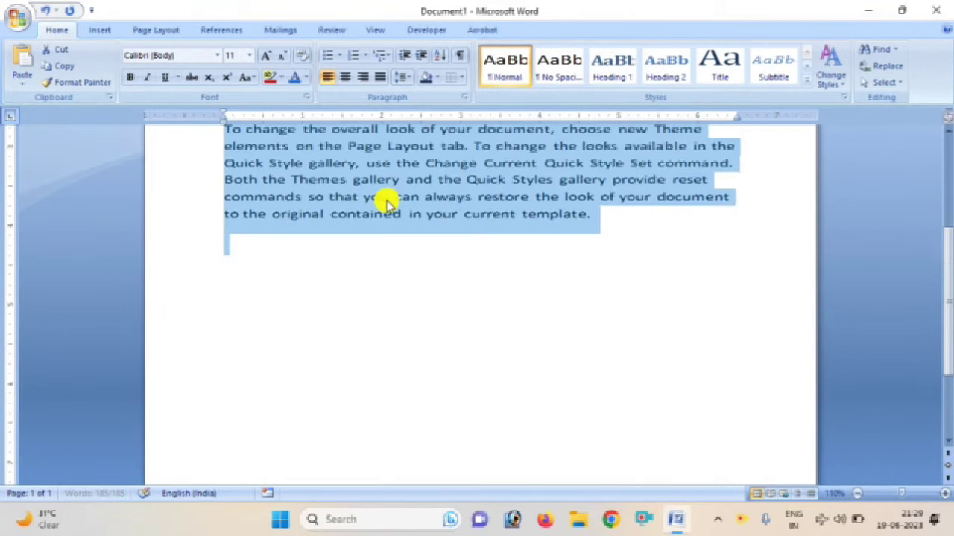
pyautogui.hotkey('ctrl', 'shift', '.')
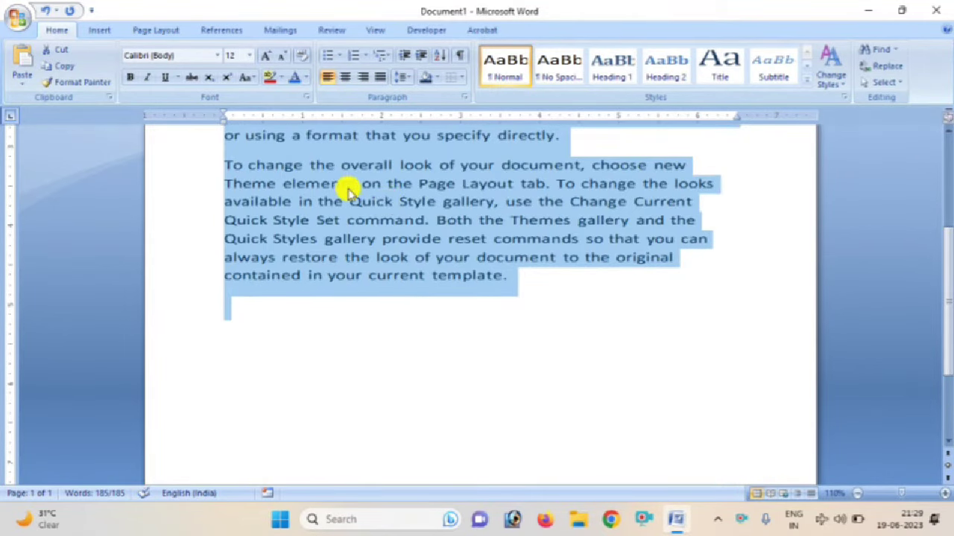
pyautogui.scroll(5, 341, 184)
pyautogui.click(374, 232)
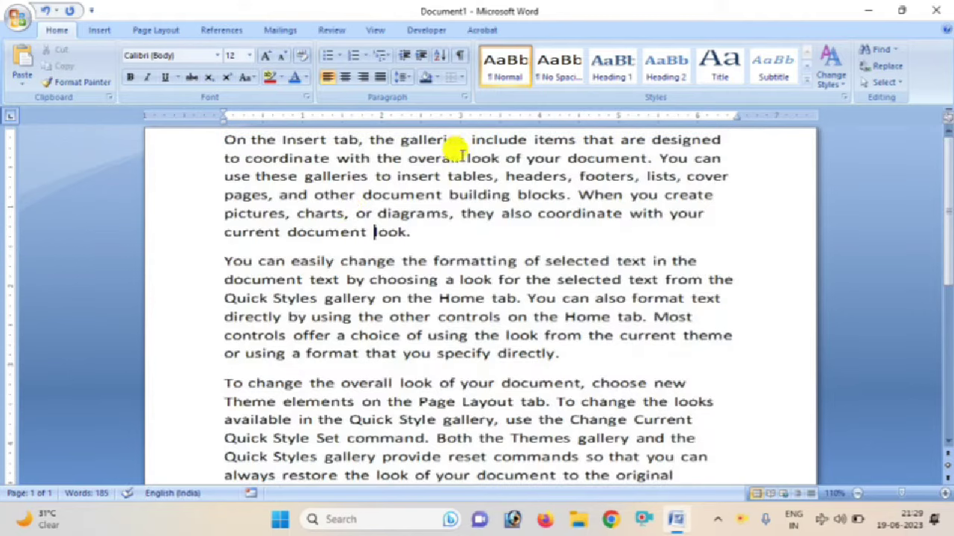
pyautogui.moveTo(223, 140); pyautogui.dragTo(443, 232)
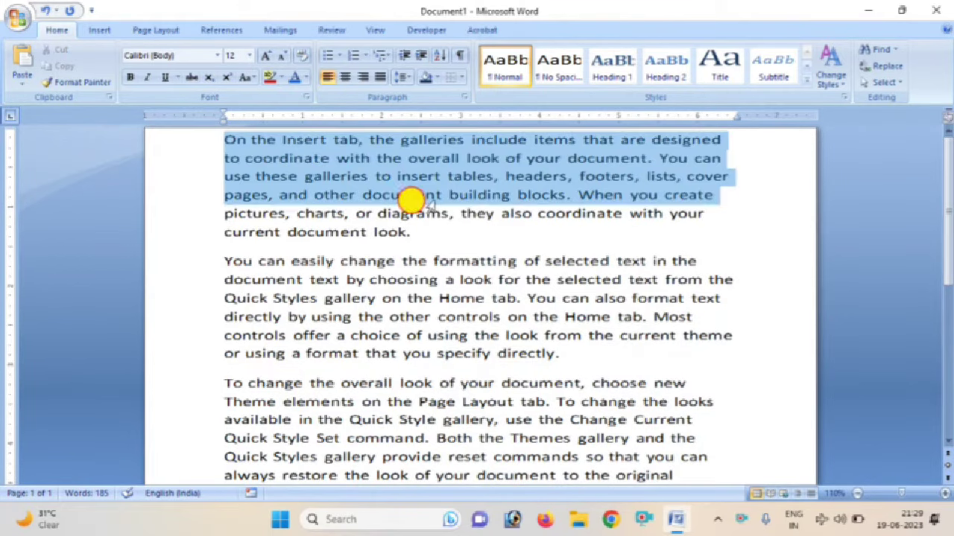
pyautogui.click(833, 78)
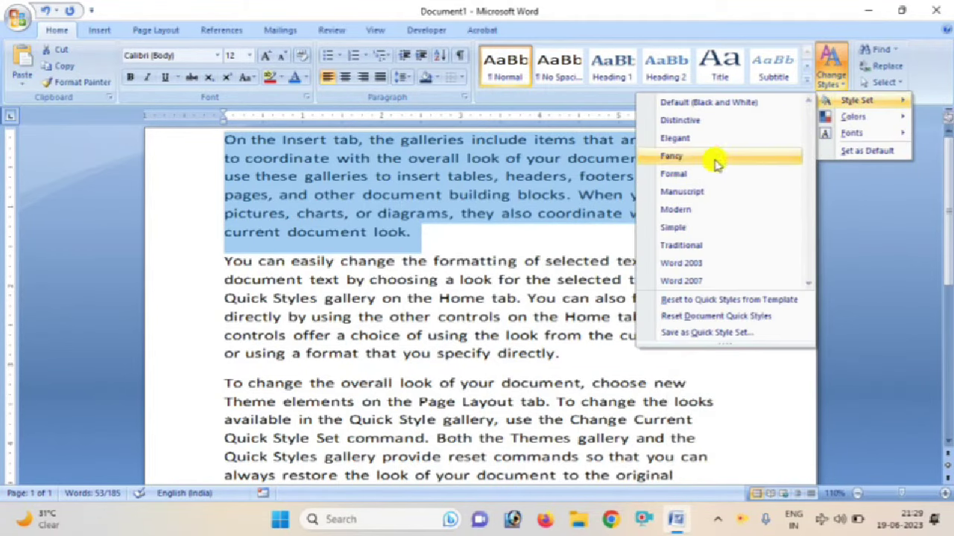
pyautogui.click(663, 64)
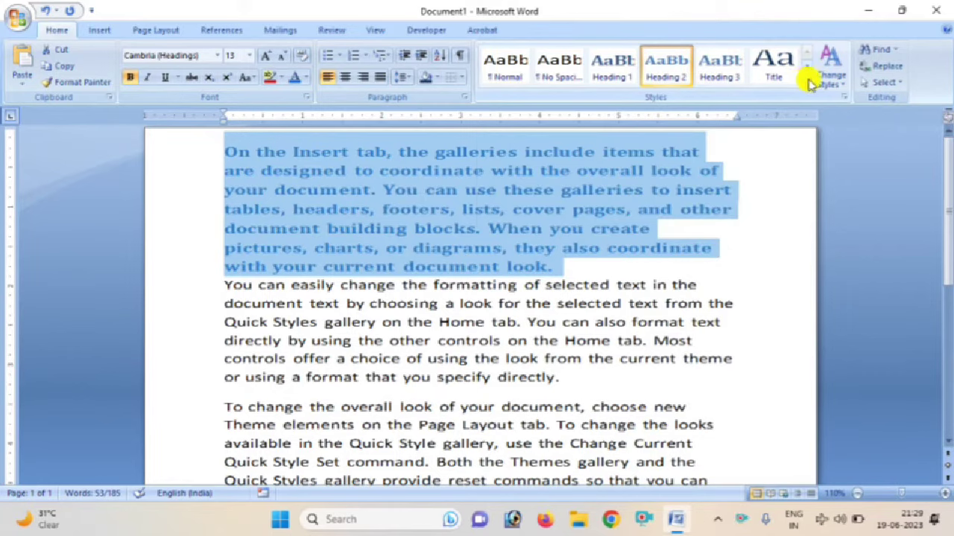
pyautogui.click(806, 77)
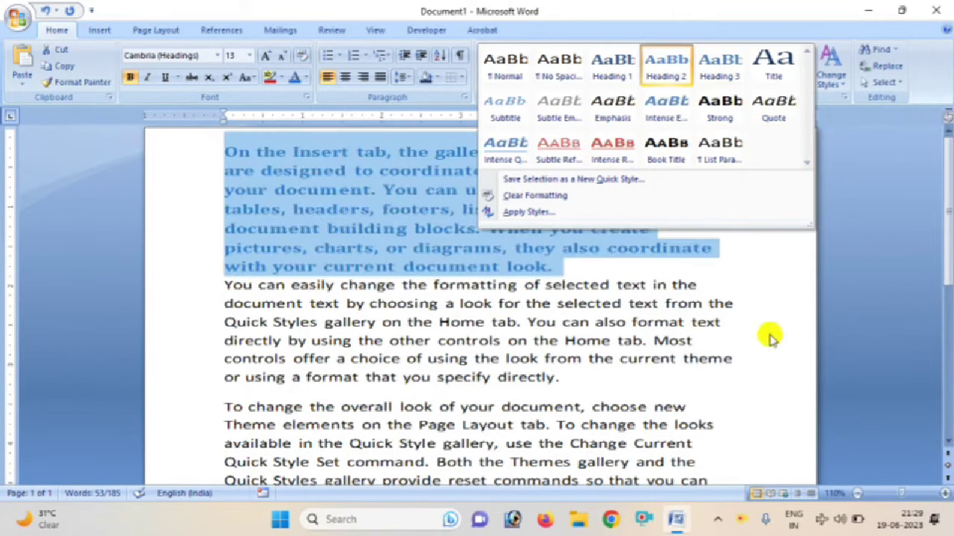
pyautogui.click(755, 291)
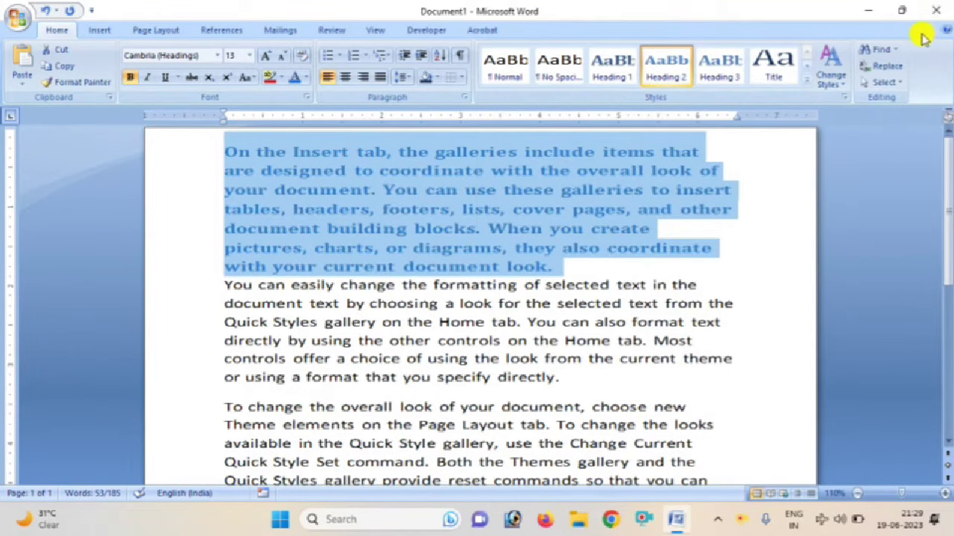
pyautogui.click(738, 210)
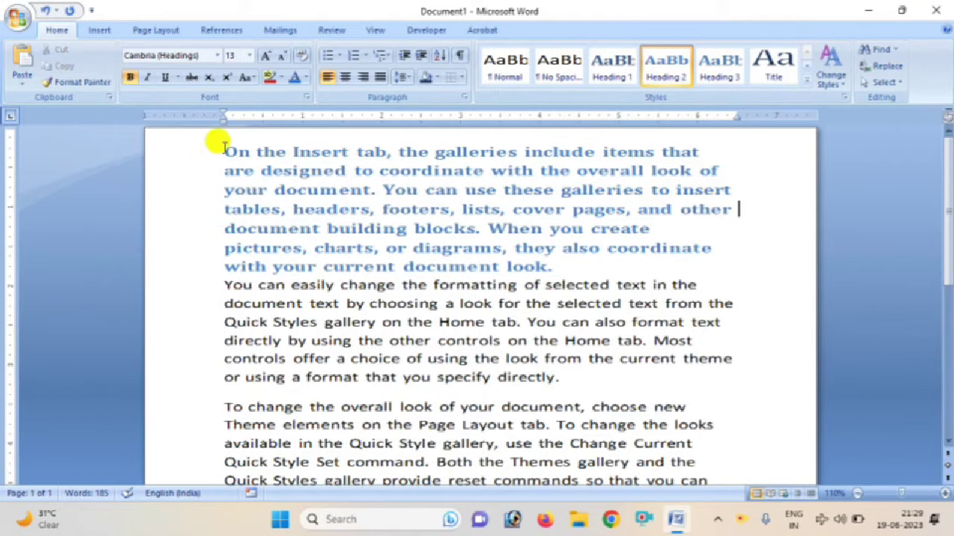
pyautogui.tripleClick(225, 144)
pyautogui.hotkey('ctrl', 'shift', 'n')
pyautogui.click(315, 214)
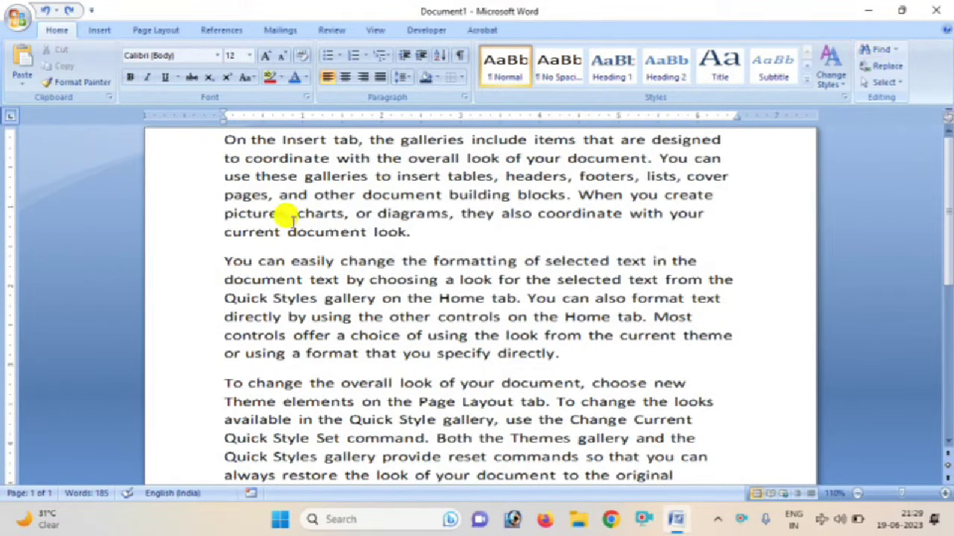
pyautogui.hotkey('ctrl', 'a')
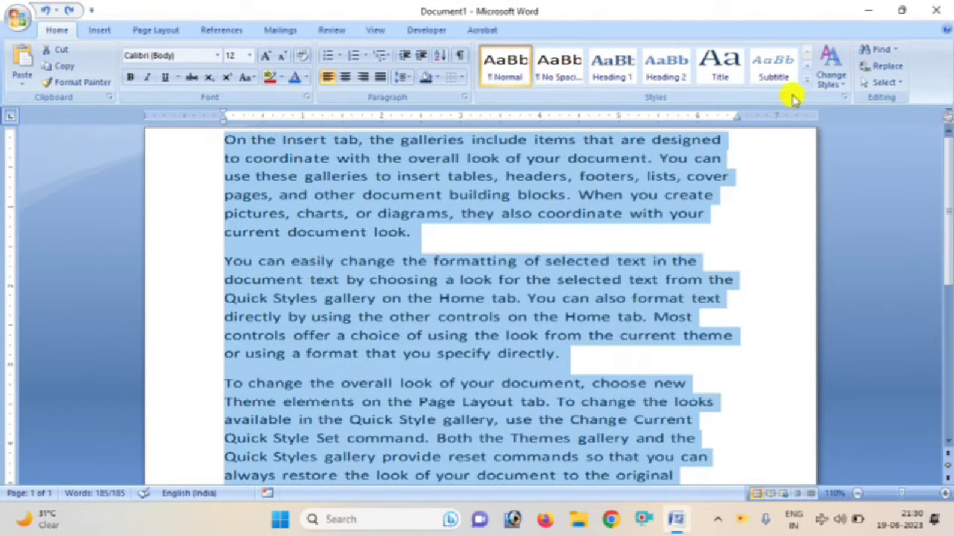
# Open the Find dialog and enter 'ON' as the search term.
pyautogui.click(901, 49)
pyautogui.click(893, 66)
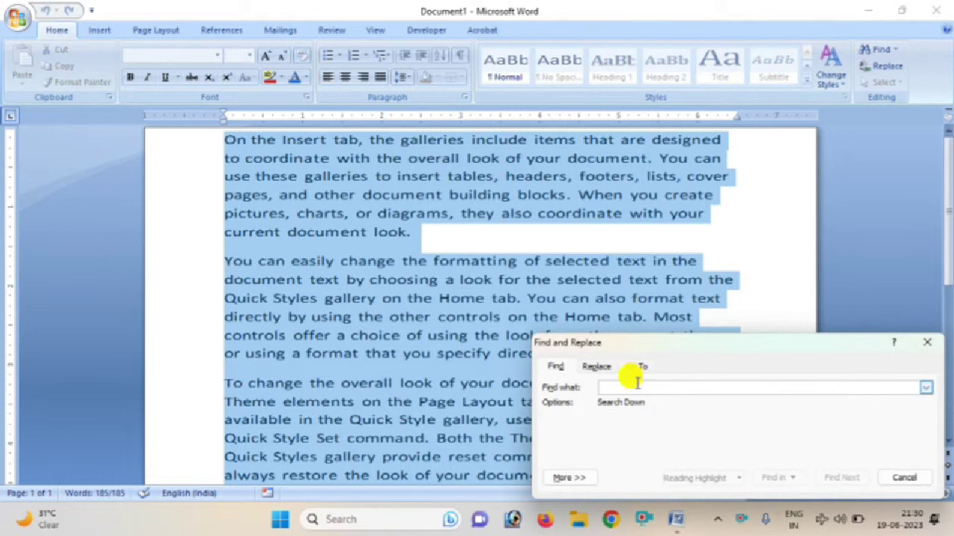
pyautogui.write('ON')
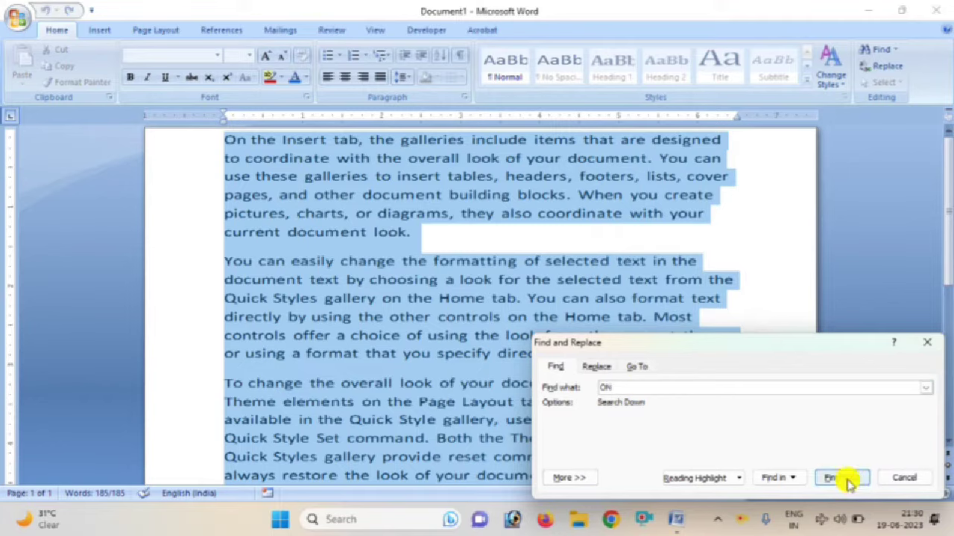
# Step through every match of 'ON' across the whole document, then move to the Replace tab.
pyautogui.click(822, 481)
pyautogui.click(823, 482)
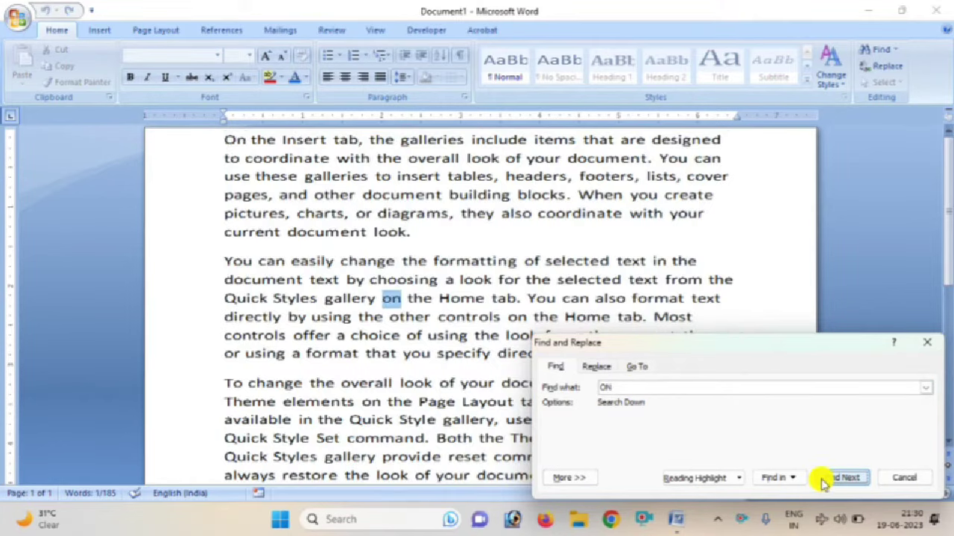
pyautogui.click(823, 481)
pyautogui.click(822, 481)
pyautogui.click(823, 481)
pyautogui.click(822, 481)
pyautogui.click(823, 481)
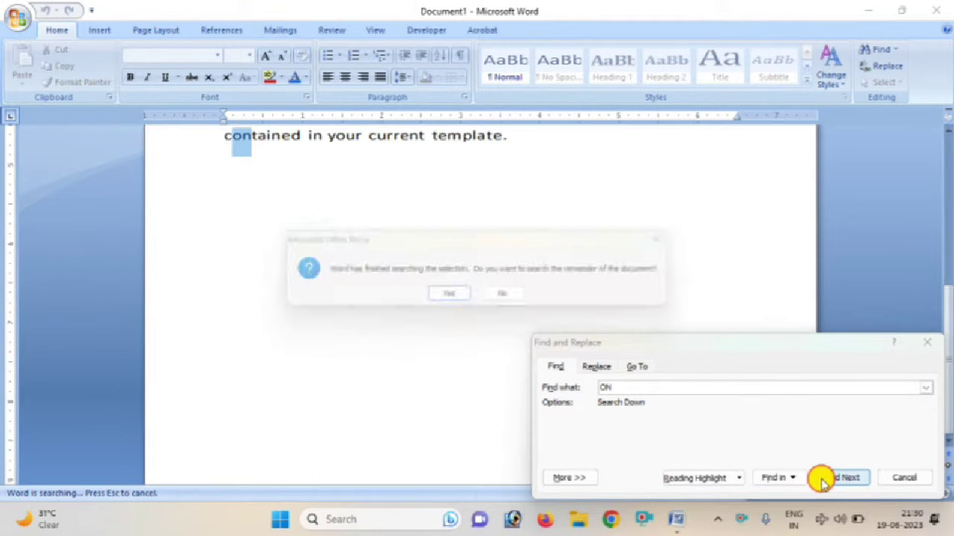
pyautogui.click(456, 299)
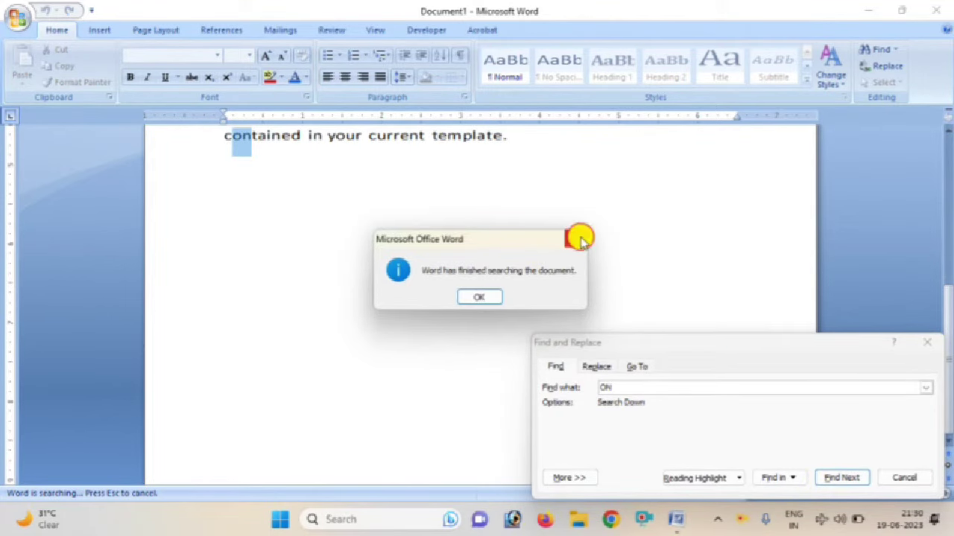
pyautogui.click(578, 237)
pyautogui.click(595, 366)
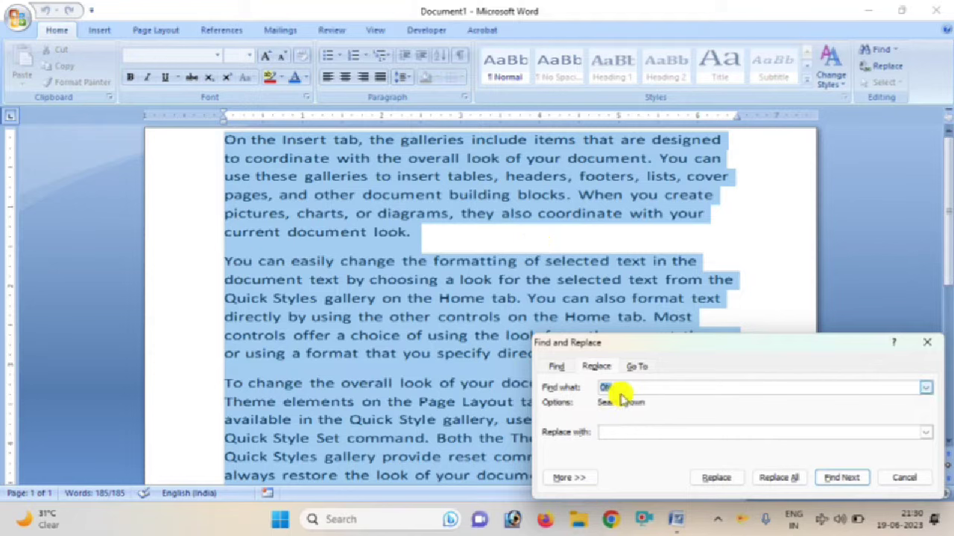
# Replace all 7 occurrences of 'ON' with 'NEVER' throughout the document.
pyautogui.click(625, 431)
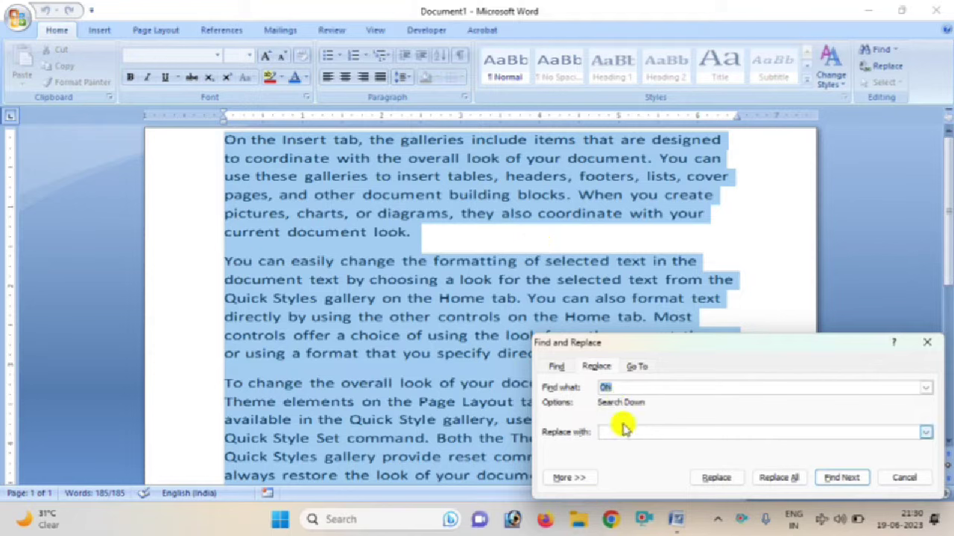
pyautogui.click(626, 430)
pyautogui.write('NEVER')
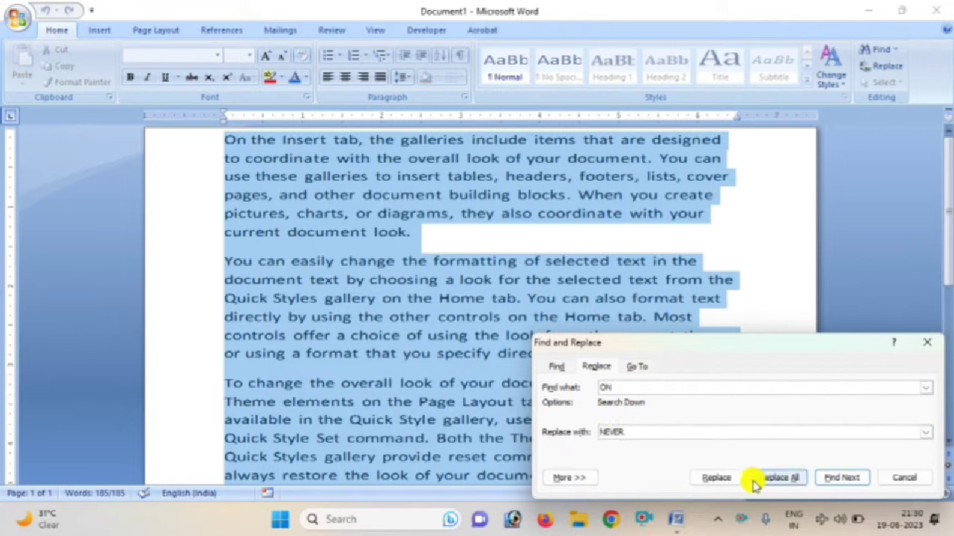
pyautogui.click(779, 477)
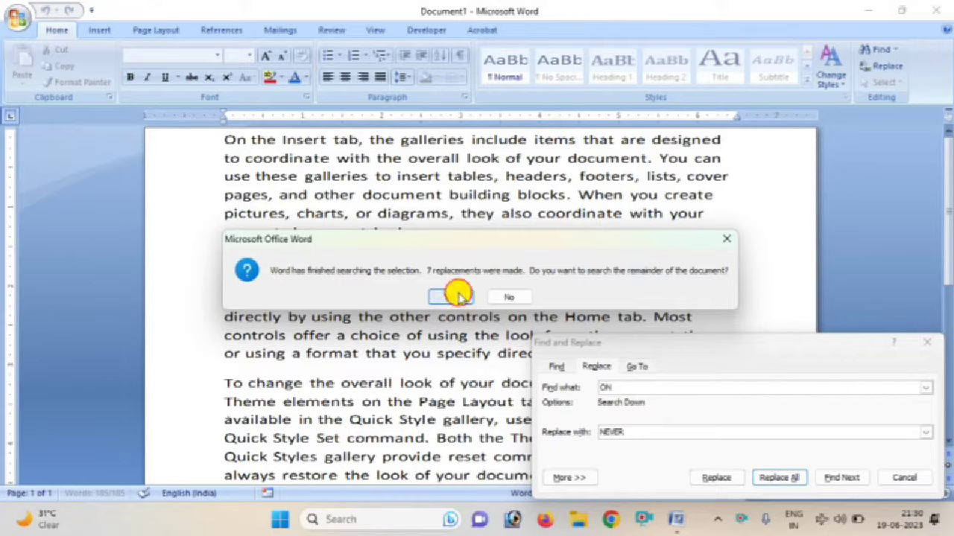
pyautogui.click(457, 296)
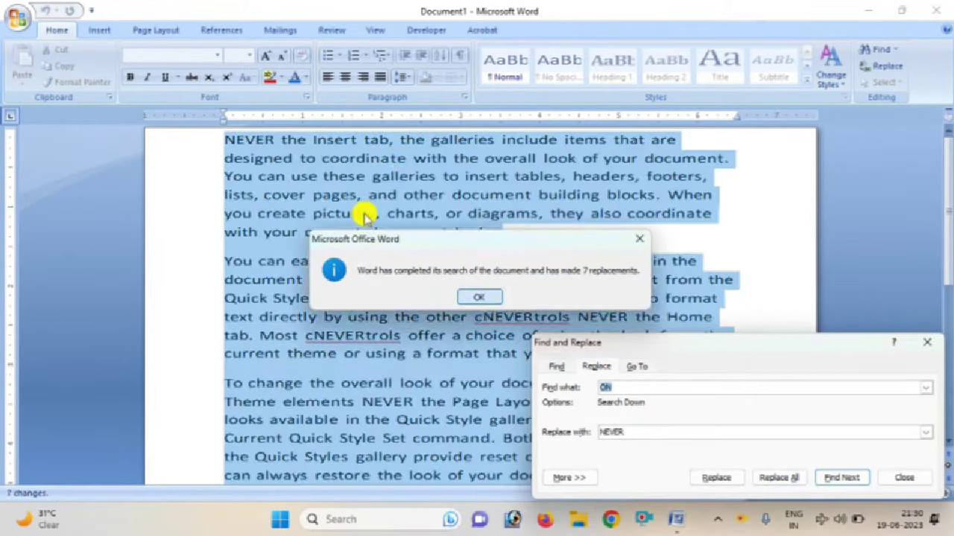
pyautogui.press('Return')
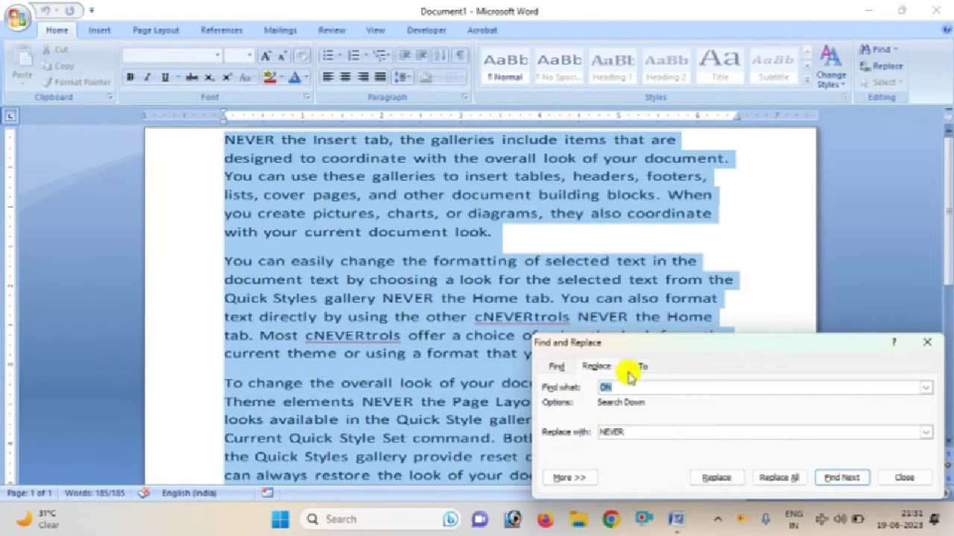
# Switch briefly to the Go To tab, then close the Find and Replace dialog.
pyautogui.click(637, 366)
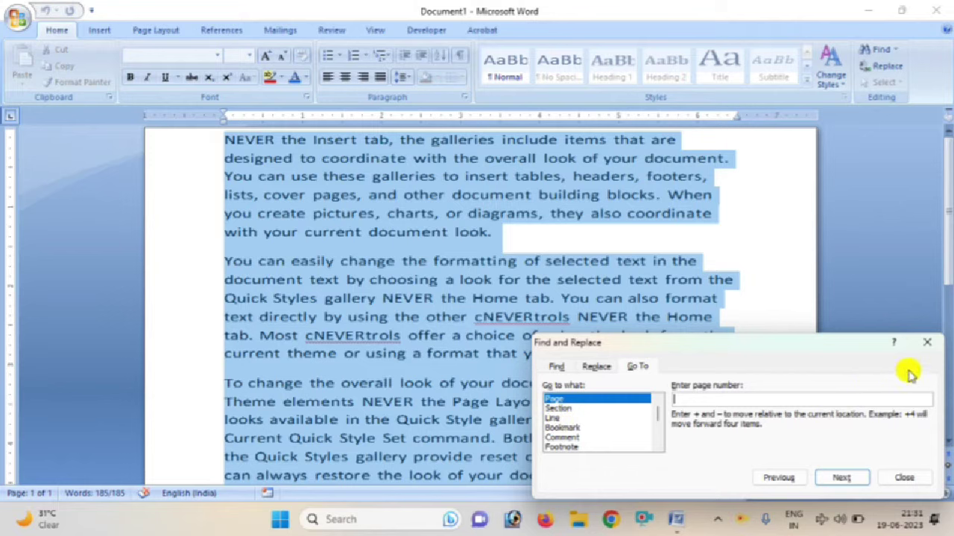
pyautogui.click(927, 342)
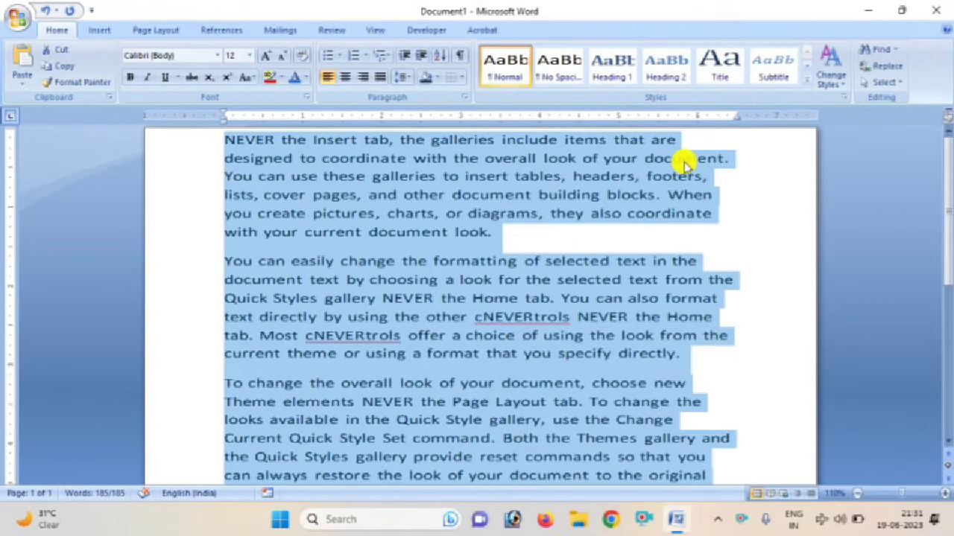
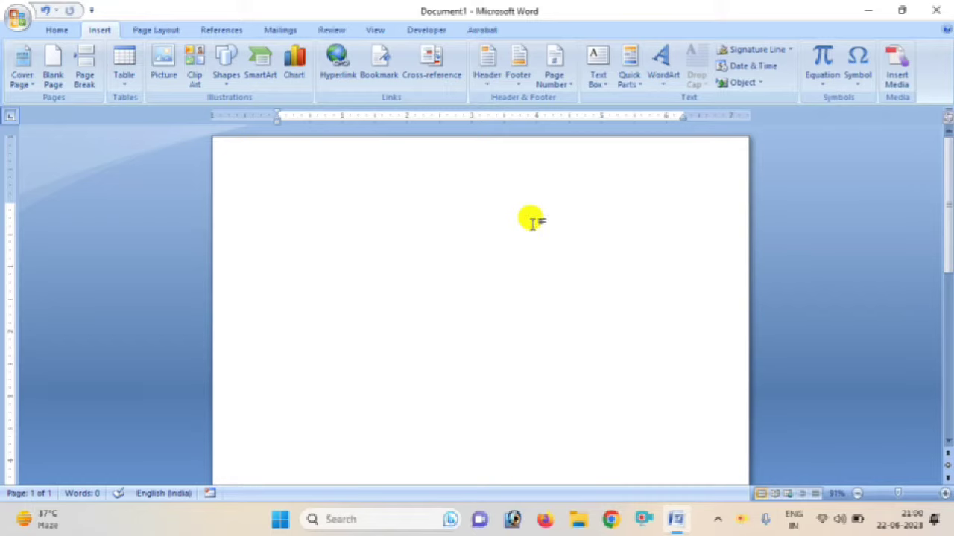
# Insert the Exposure cover page from the Cover Page gallery.
pyautogui.click(36, 85)
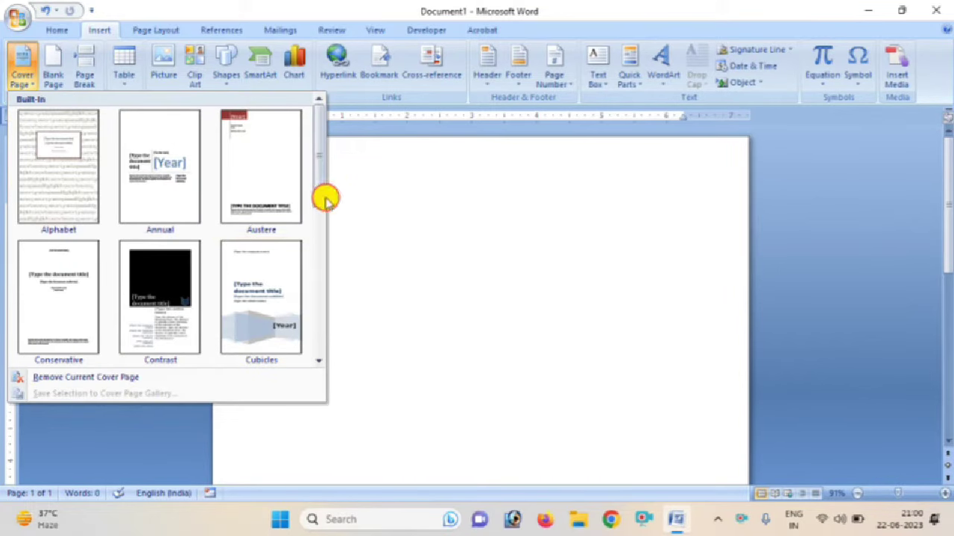
pyautogui.moveTo(319, 192)
pyautogui.mouseDown()
pyautogui.moveTo(325, 213)
pyautogui.moveTo(317, 149)
pyautogui.moveTo(330, 334)
pyautogui.moveTo(317, 166)
pyautogui.moveTo(309, 358)
pyautogui.moveTo(330, 216)
pyautogui.moveTo(326, 297)
pyautogui.mouseUp()
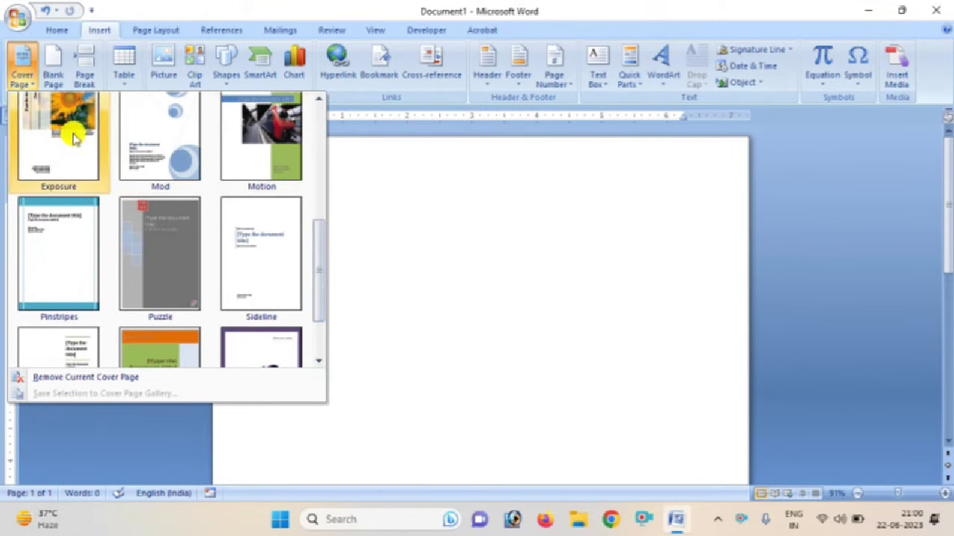
pyautogui.click(73, 139)
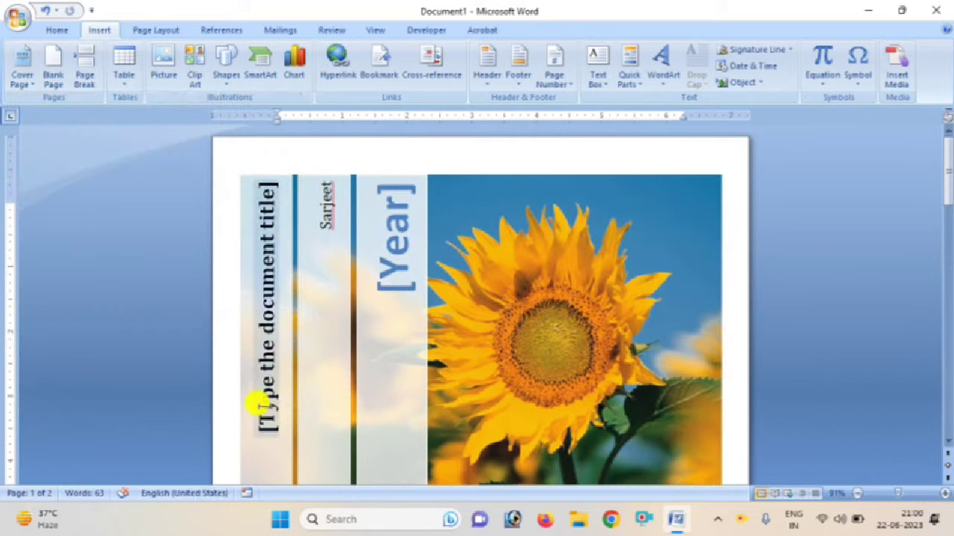
# Fill the cover with the title 'COMPUTER WALA', the author's name and the year 2023.
pyautogui.click(262, 417)
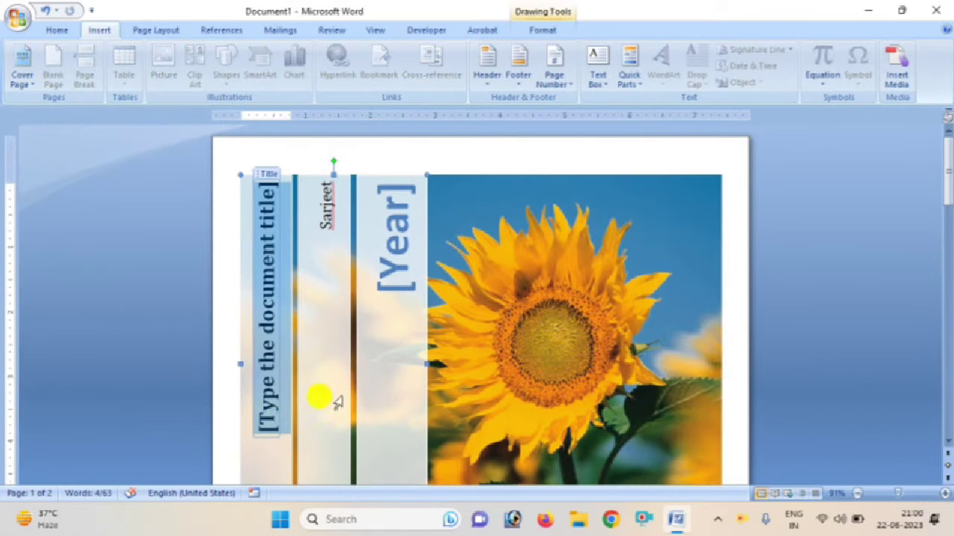
pyautogui.write('the')
pyautogui.press('BackSpace')
pyautogui.press('BackSpace')
pyautogui.press('BackSpace')
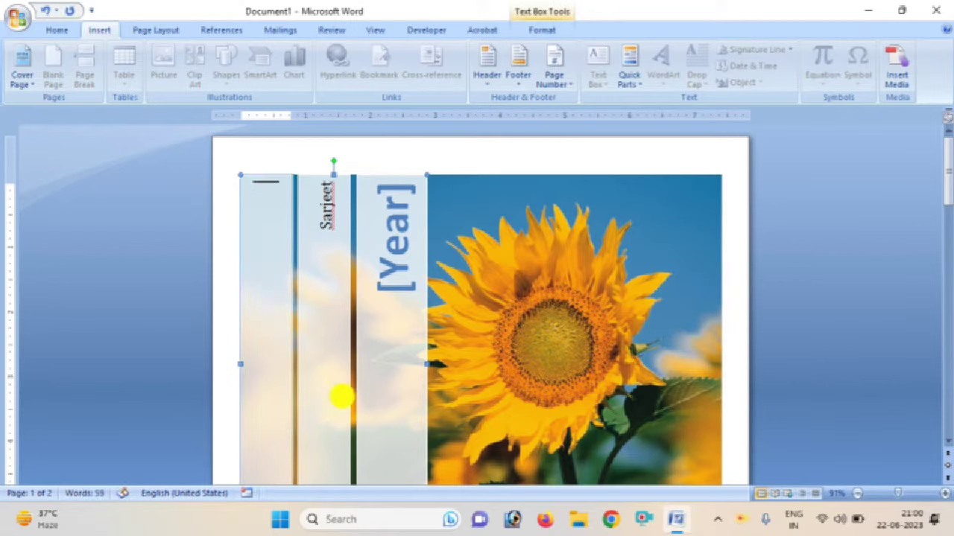
pyautogui.write('COMPUTER')
pyautogui.write(' W')
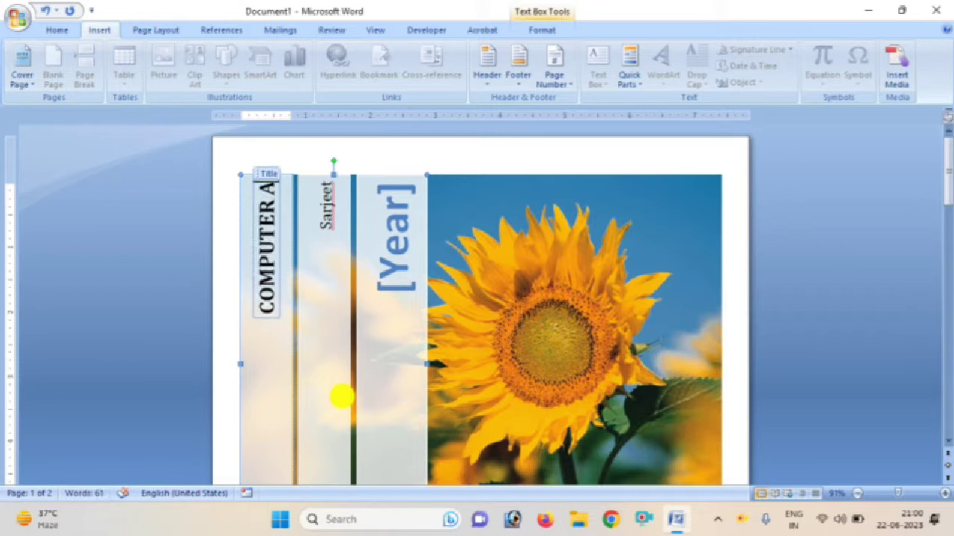
pyautogui.write('ALA')
pyautogui.click(325, 205)
pyautogui.write('By')
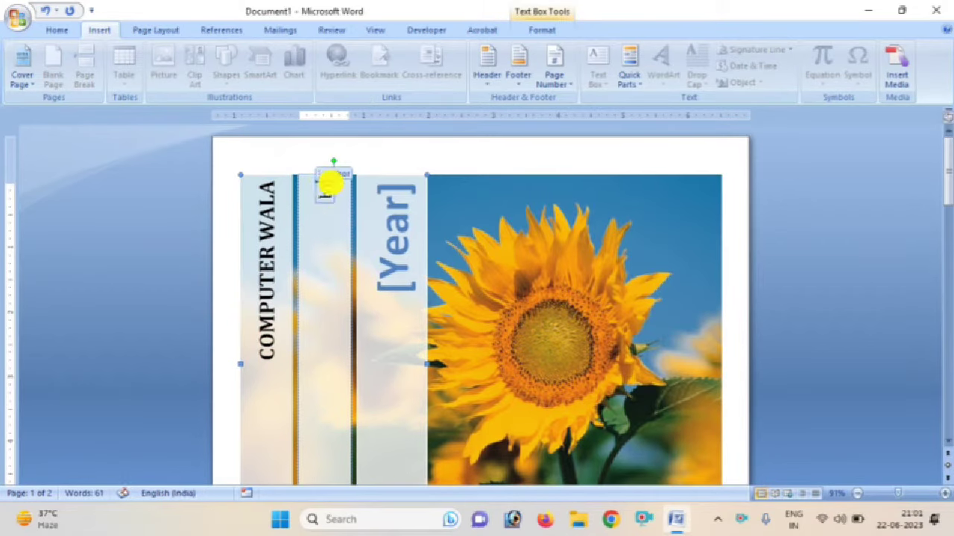
pyautogui.write(':-Sk Sir')
pyautogui.click(404, 237)
pyautogui.write('2023')
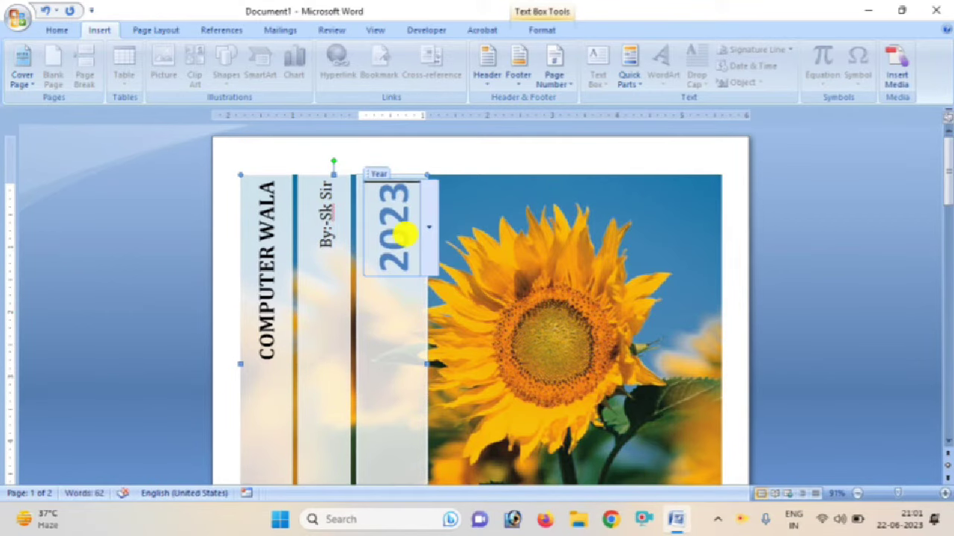
pyautogui.click(890, 494)
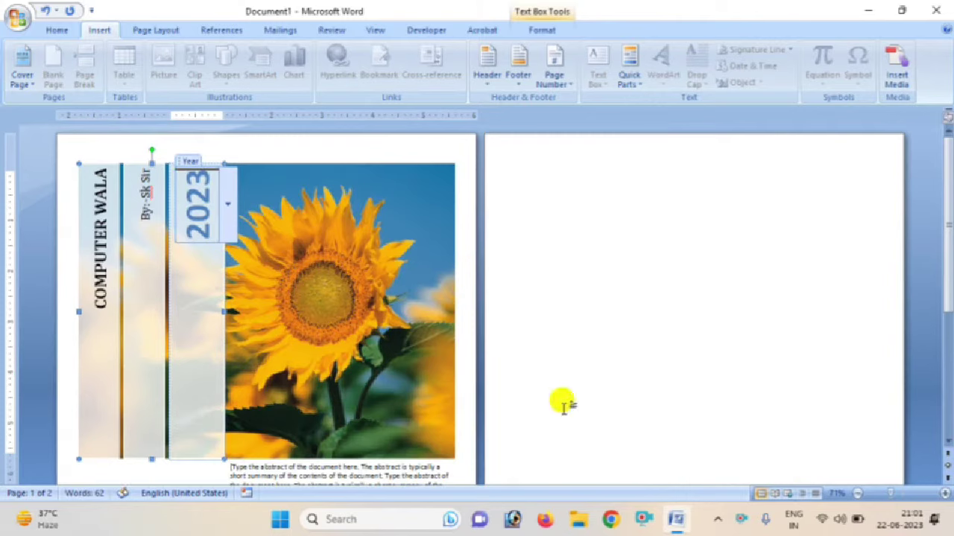
# Delete the abstract placeholder text under the sunflower picture.
pyautogui.click(877, 493)
pyautogui.click(252, 343)
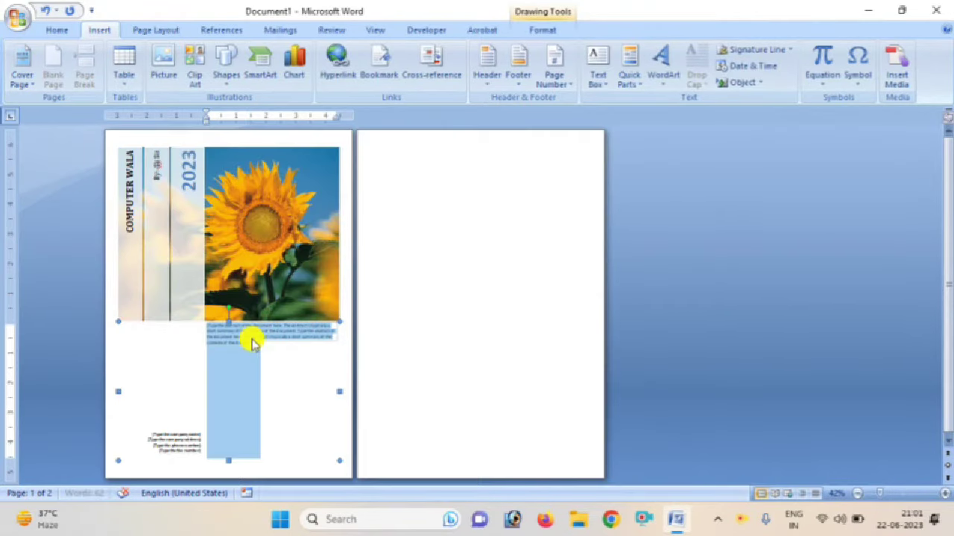
pyautogui.click(251, 343)
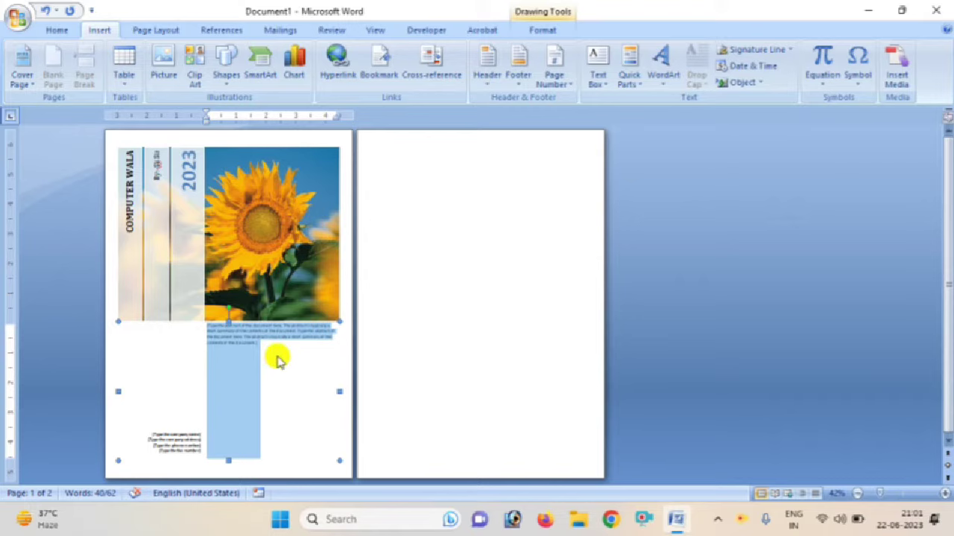
pyautogui.press('Delete')
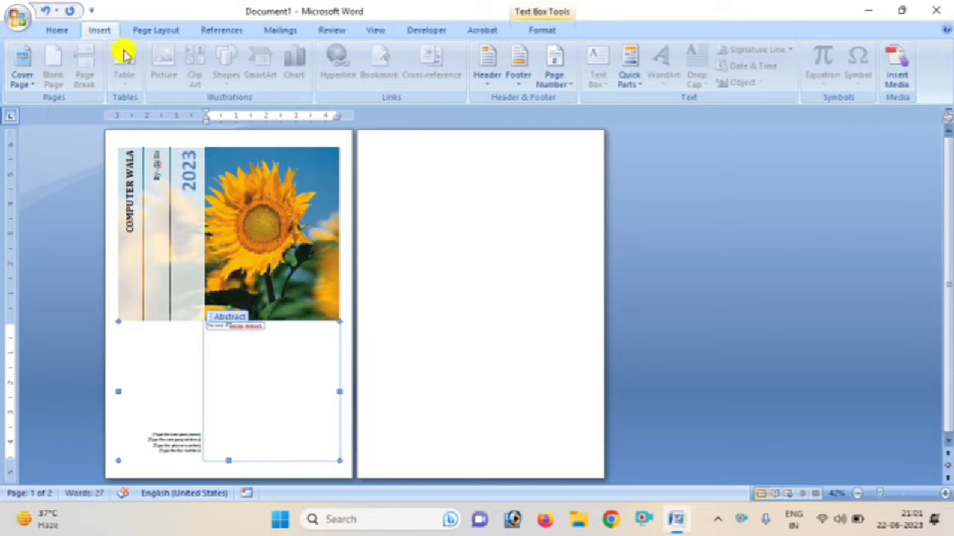
pyautogui.click(897, 494)
pyautogui.moveTo(946, 232); pyautogui.dragTo(947, 171)
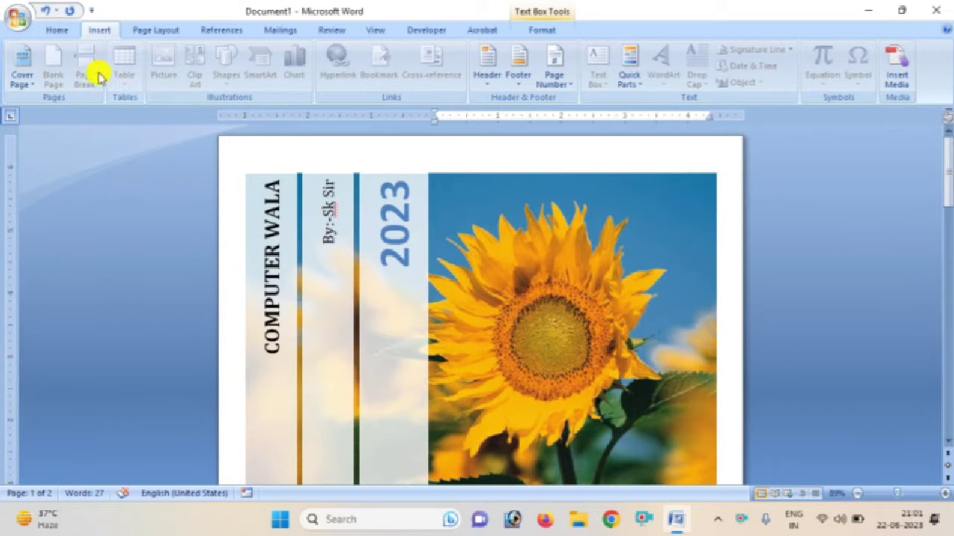
pyautogui.click(357, 217)
# Replace the cover with the Alphabet cover page design.
pyautogui.click(206, 157)
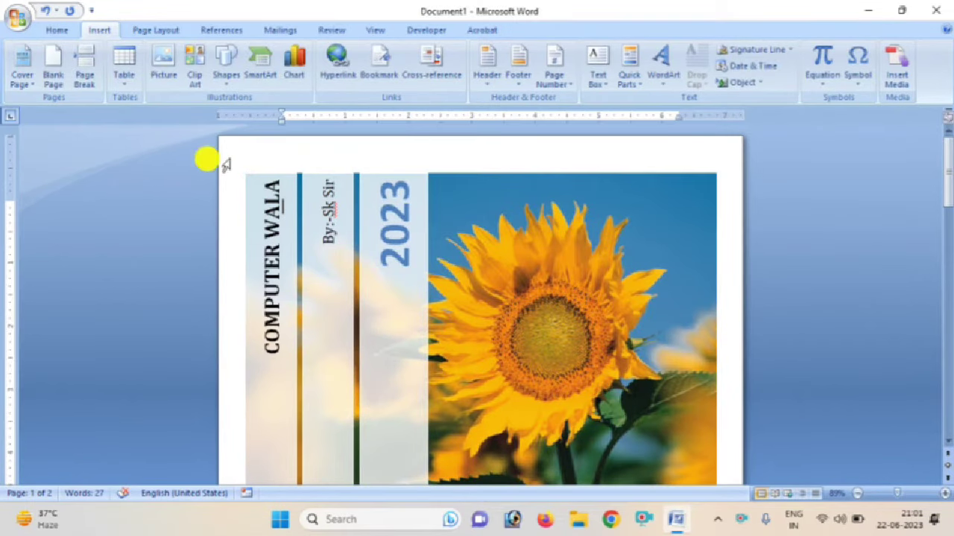
pyautogui.click(30, 74)
pyautogui.click(74, 159)
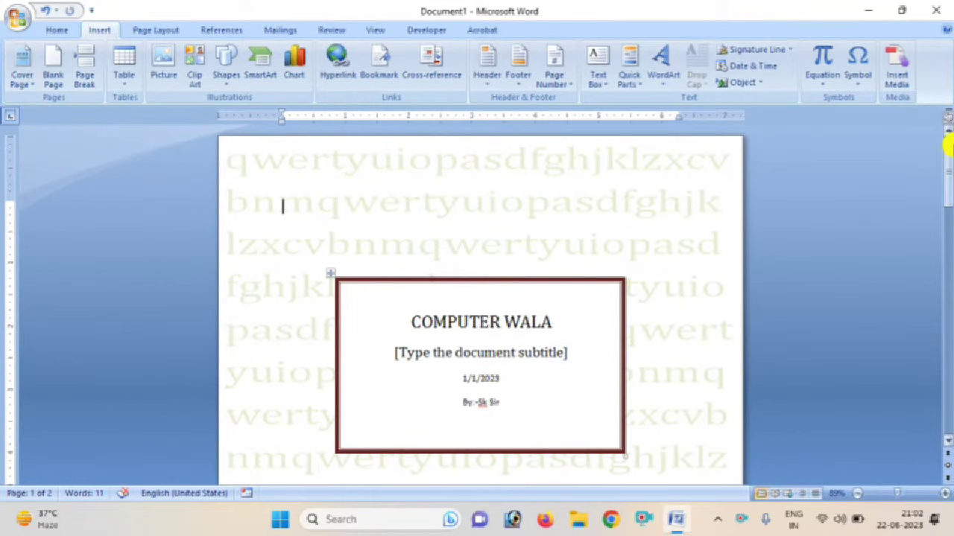
pyautogui.moveTo(948, 179); pyautogui.dragTo(947, 72)
# Remove the current cover page, leaving a blank document.
pyautogui.click(22, 70)
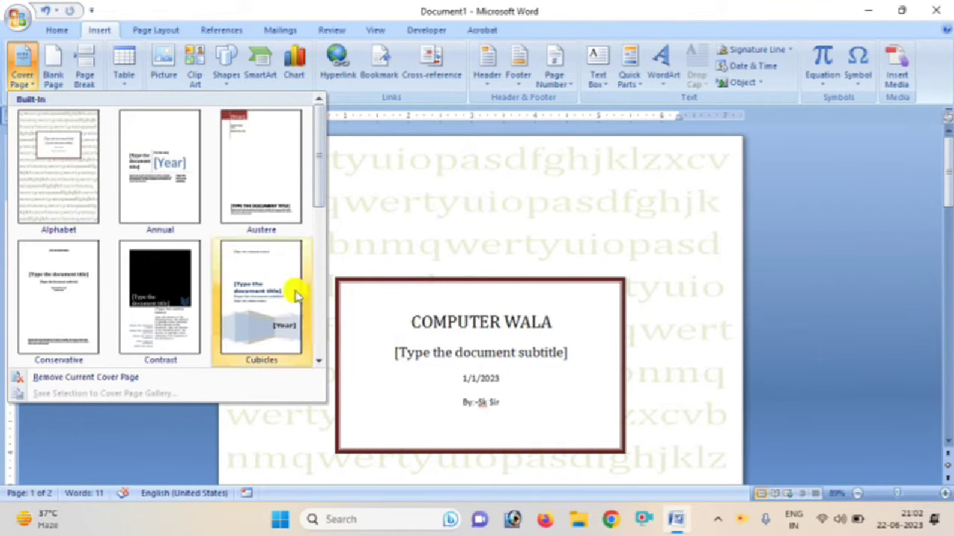
pyautogui.scroll(-1, 323, 219)
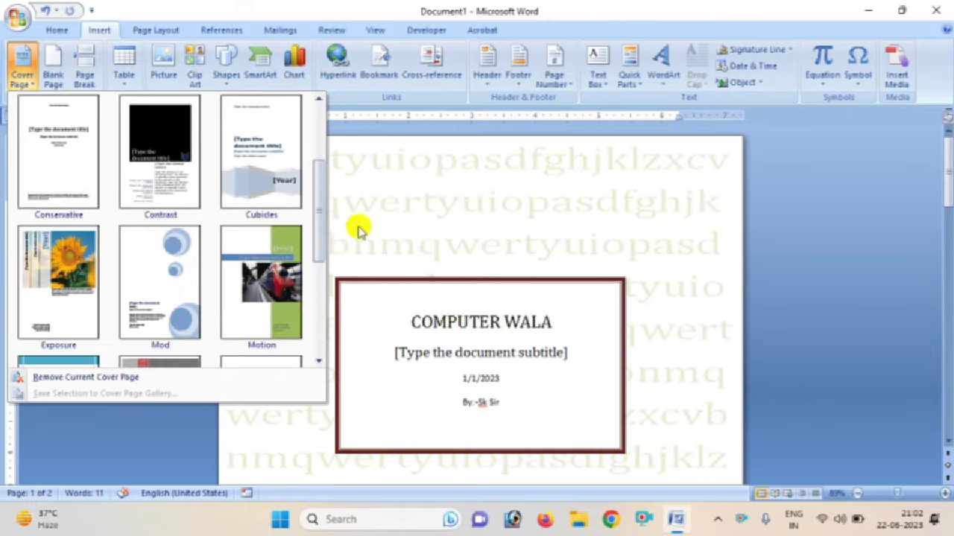
pyautogui.click(358, 209)
pyautogui.click(21, 66)
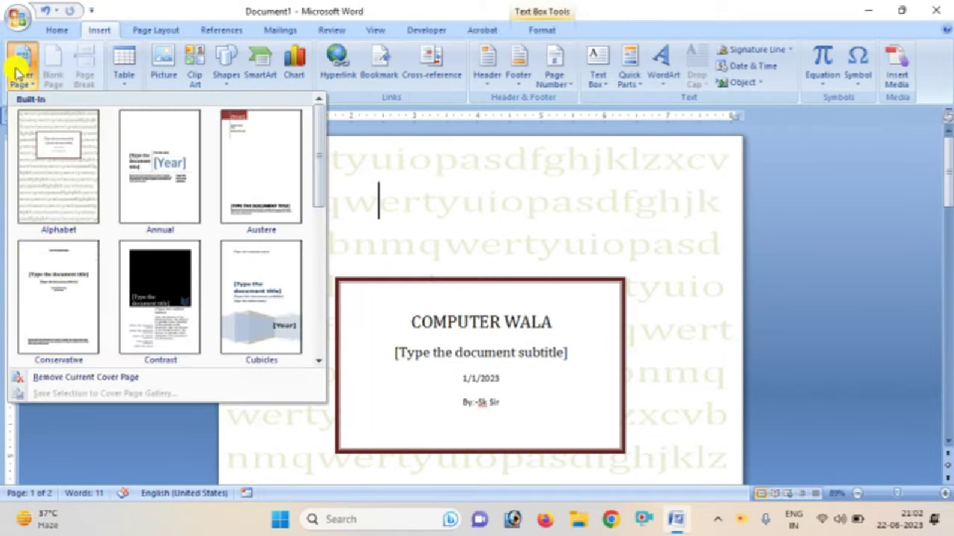
pyautogui.click(81, 377)
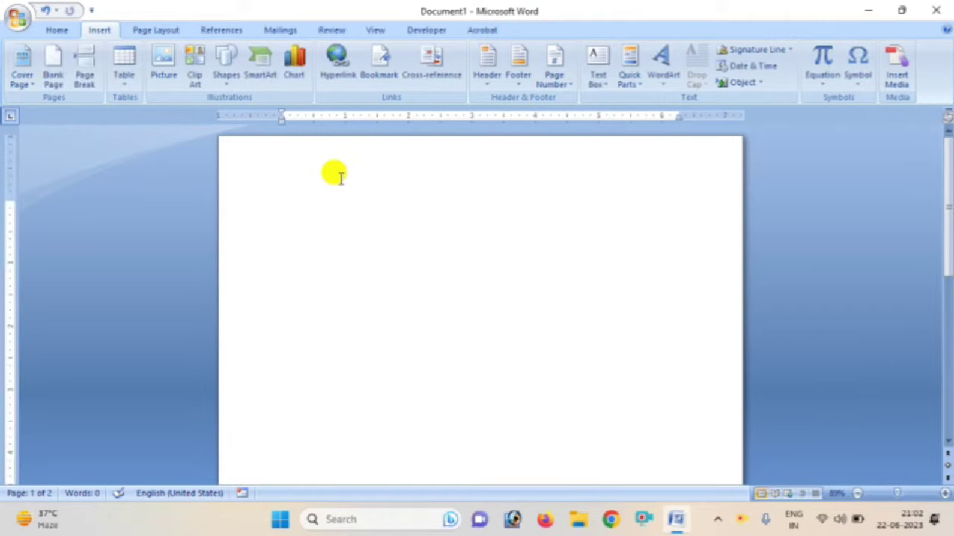
# Generate sample paragraphs with the =rand(5,5) formula.
pyautogui.write('=rand(5,')
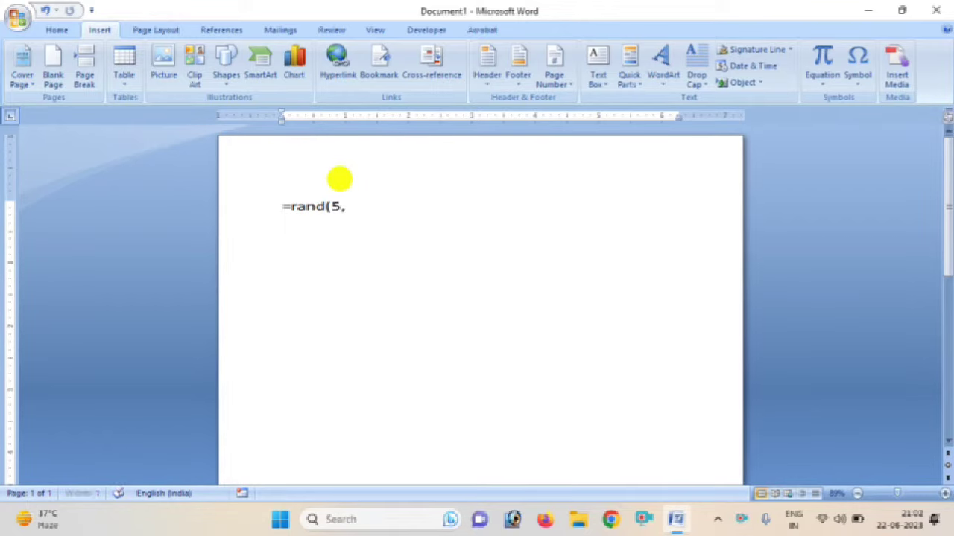
pyautogui.press('Return')
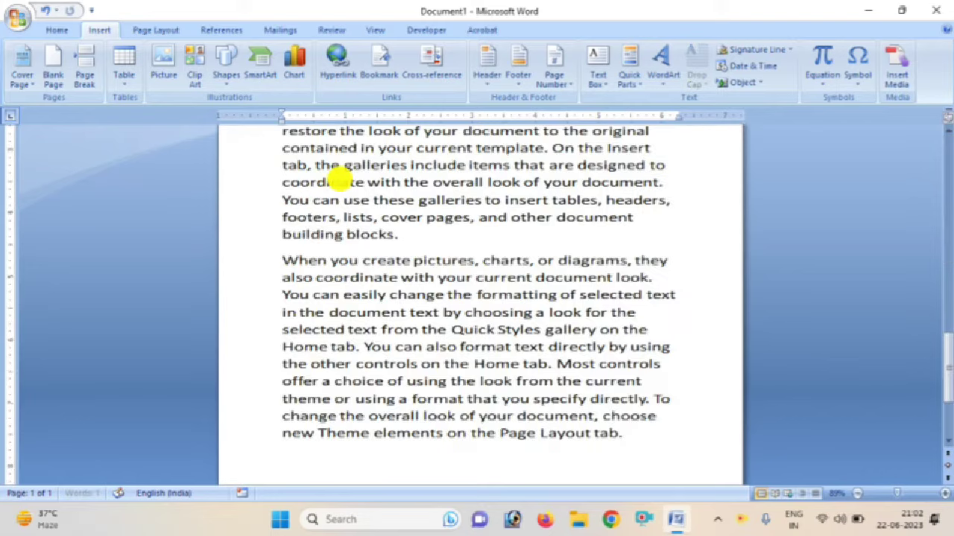
pyautogui.scroll(5, 372, 160)
pyautogui.scroll(-5, 394, 194)
pyautogui.scroll(5, 394, 194)
pyautogui.scroll(-5, 393, 172)
pyautogui.scroll(5, 393, 179)
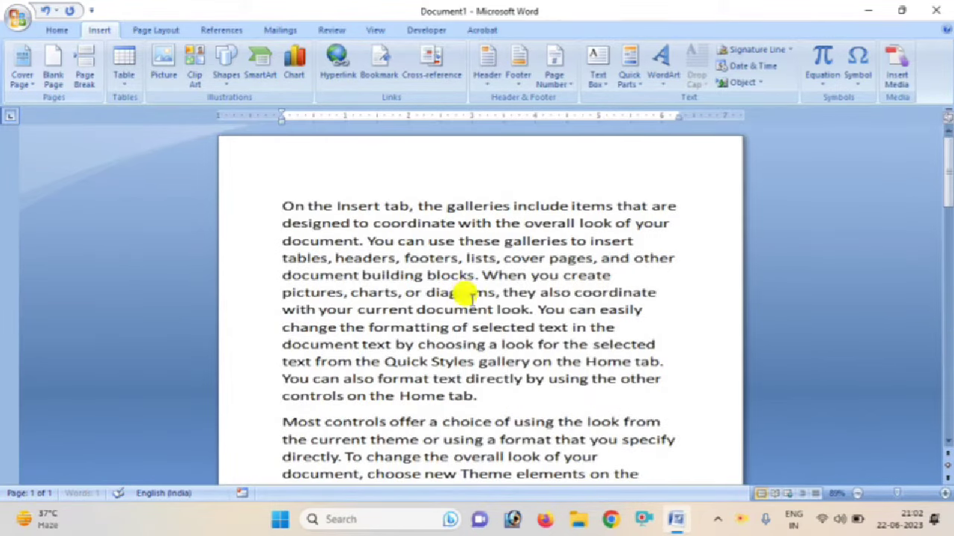
# Insert trial blank pages after the first paragraph and on page 3, then remove them.
pyautogui.click(498, 397)
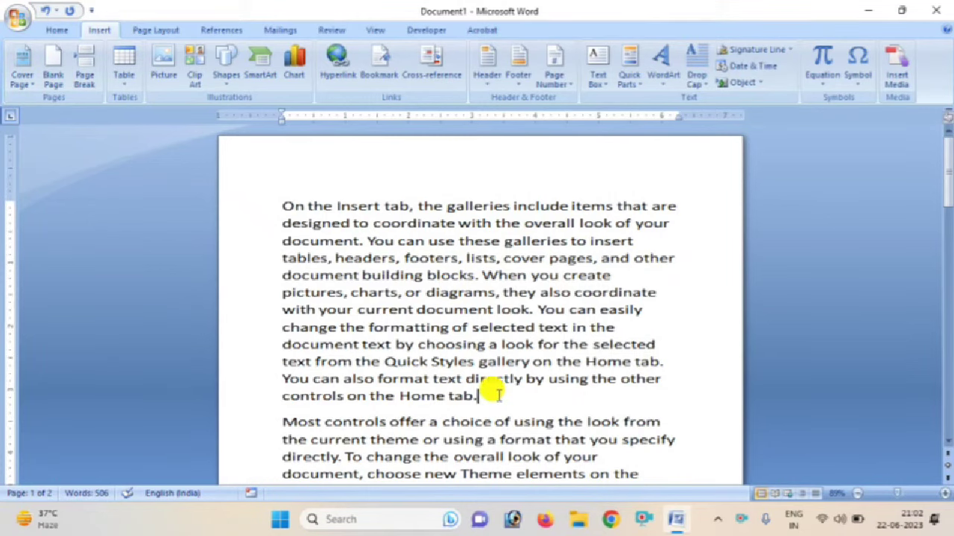
pyautogui.click(53, 67)
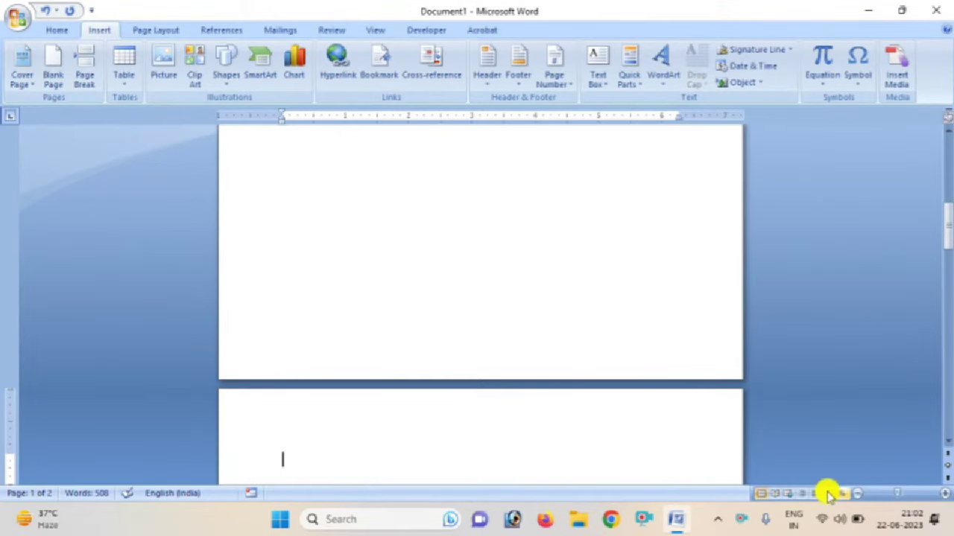
pyautogui.click(881, 493)
pyautogui.scroll(-10, 540, 309)
pyautogui.scroll(5, 538, 309)
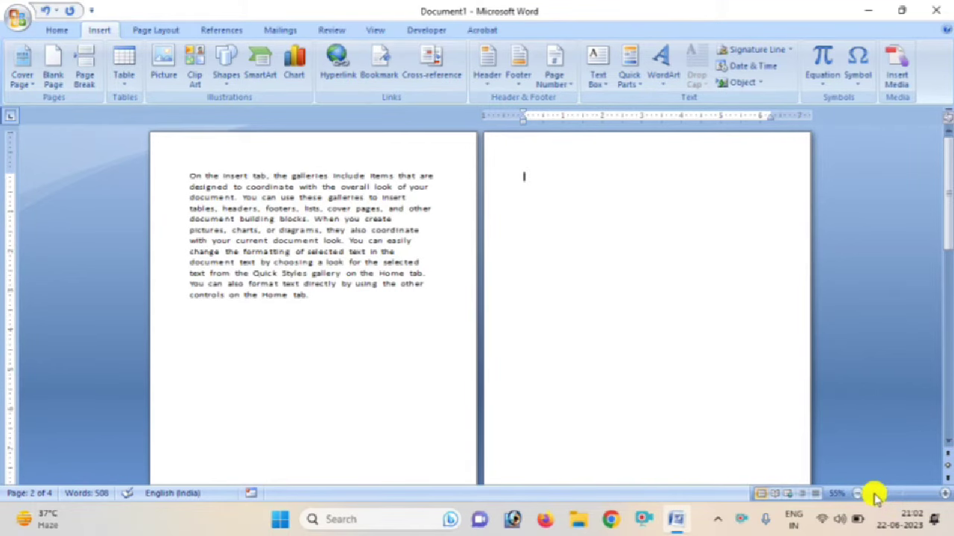
pyautogui.click(873, 493)
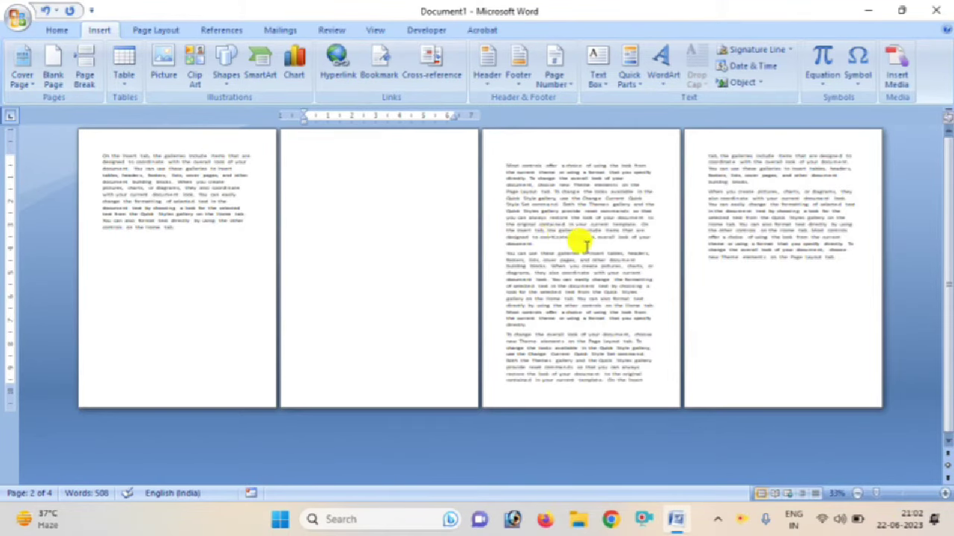
pyautogui.click(548, 245)
pyautogui.click(53, 67)
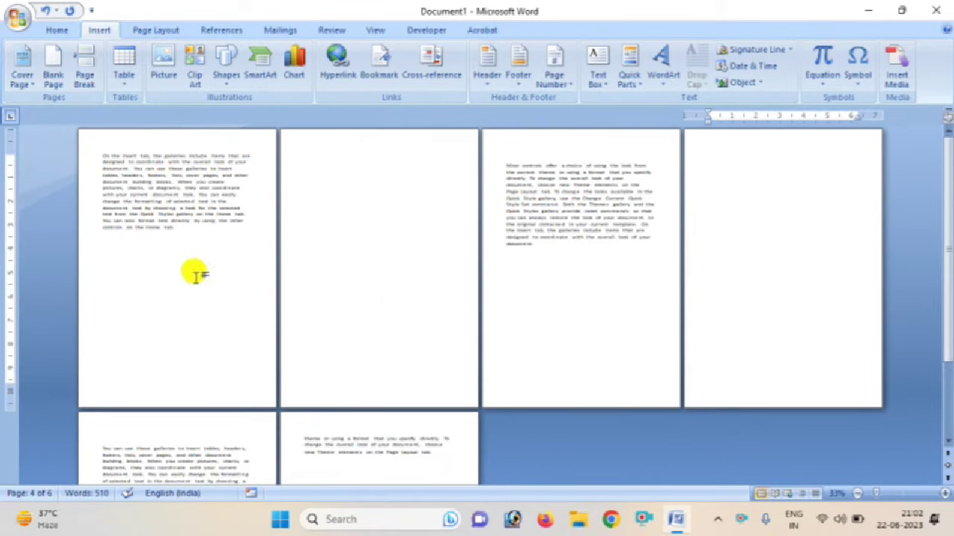
pyautogui.press('Delete')
pyautogui.press('Delete')
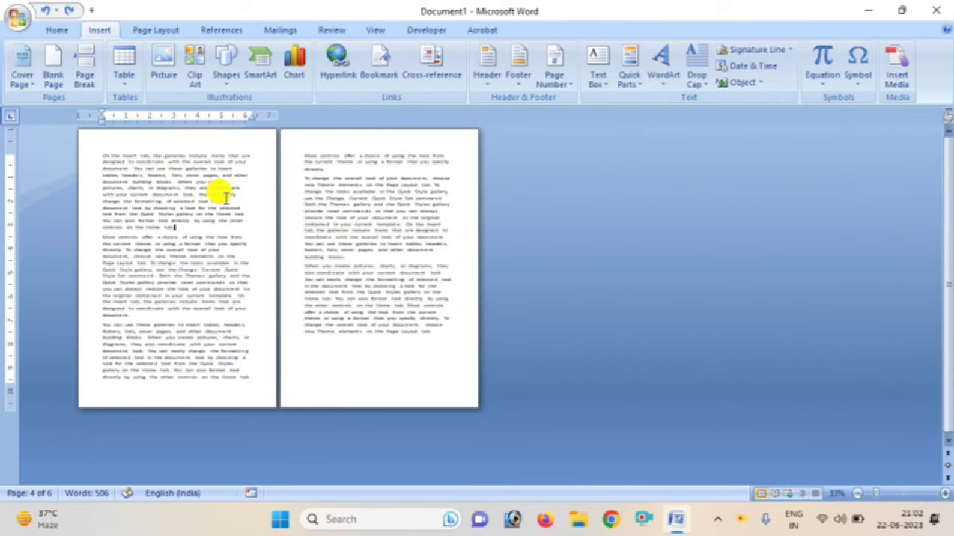
pyautogui.click(347, 253)
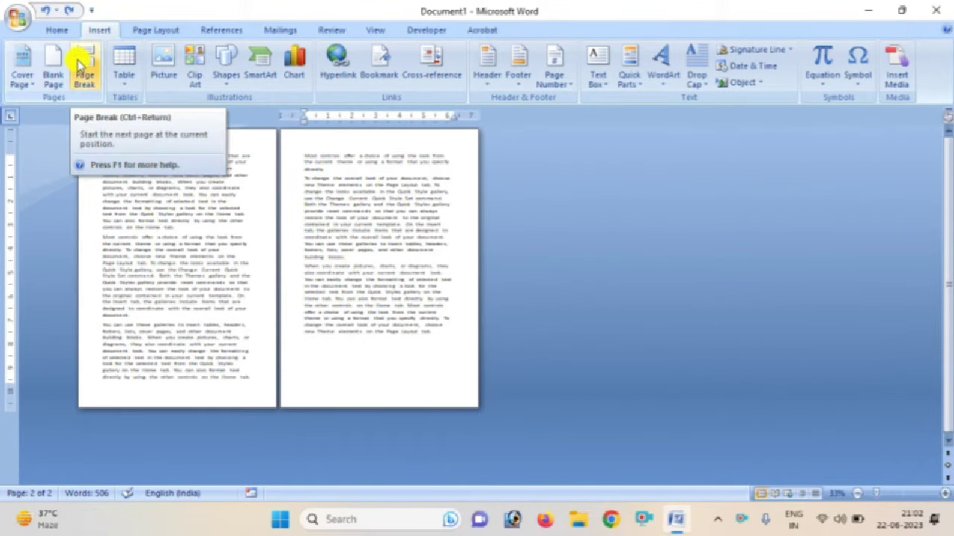
# Add a page break moving the closing paragraphs to page 3, then bring up the table grid.
pyautogui.click(82, 67)
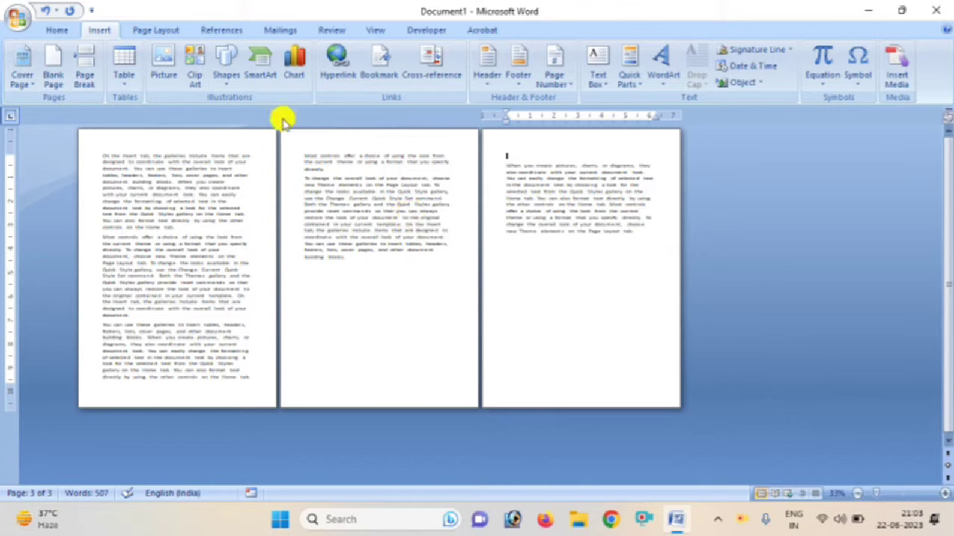
pyautogui.click(531, 270)
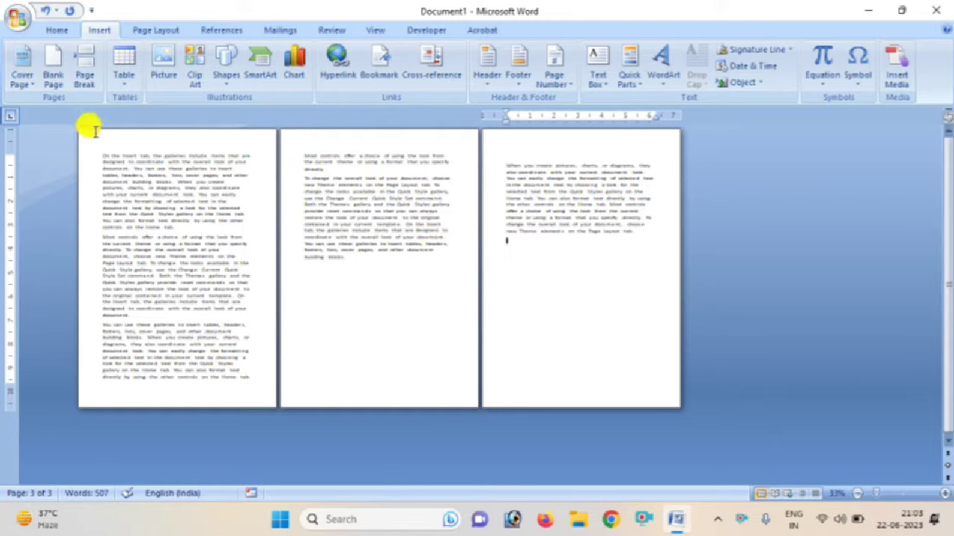
pyautogui.click(120, 83)
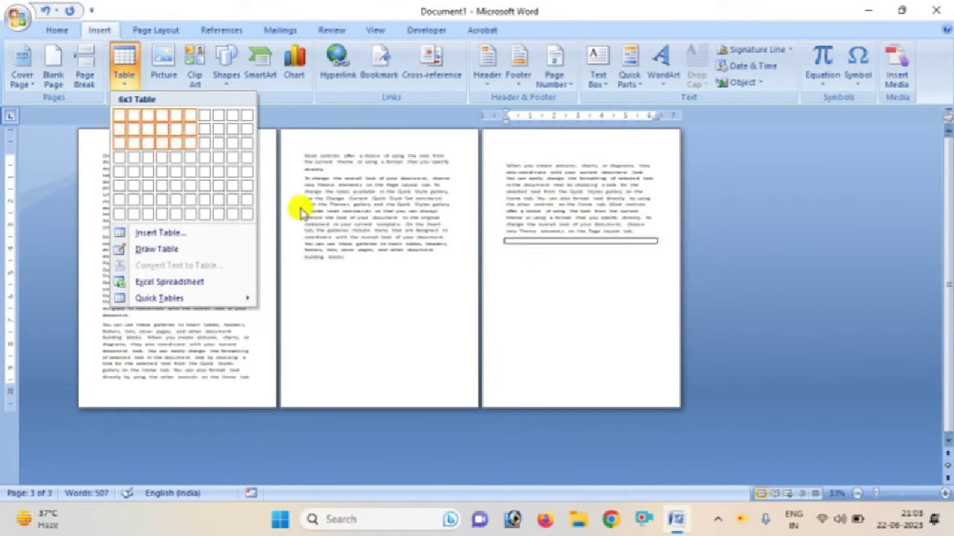
# Insert a 6-column by 7-row table on page 3.
pyautogui.click(910, 494)
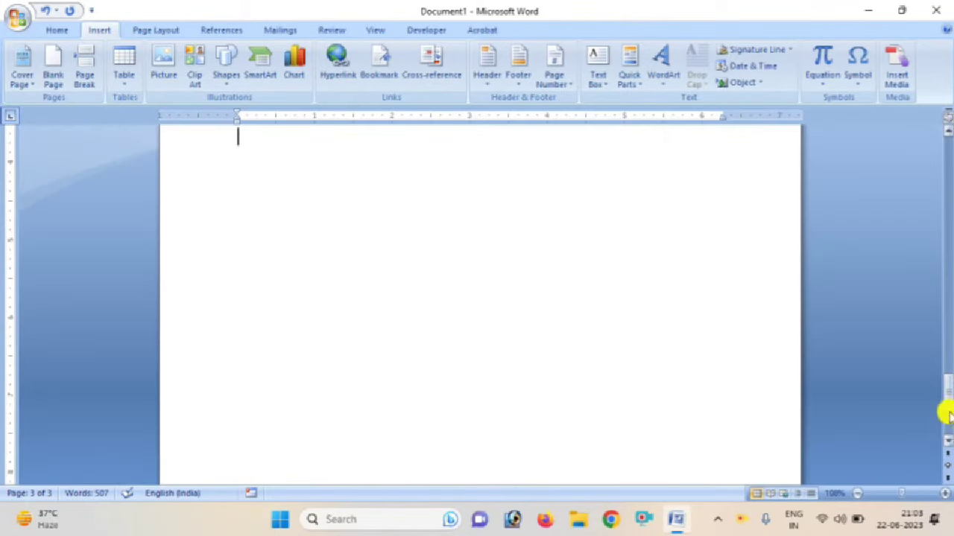
pyautogui.click(124, 75)
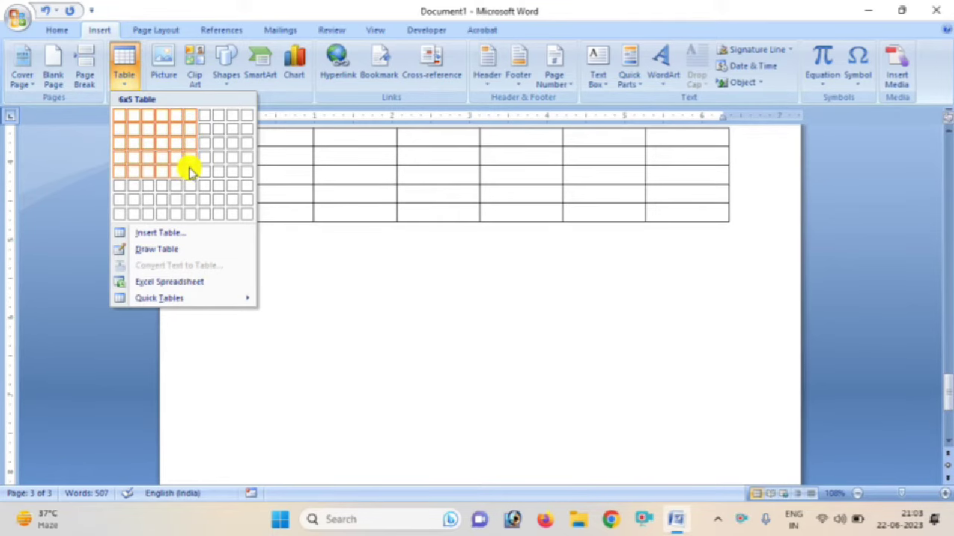
pyautogui.click(189, 201)
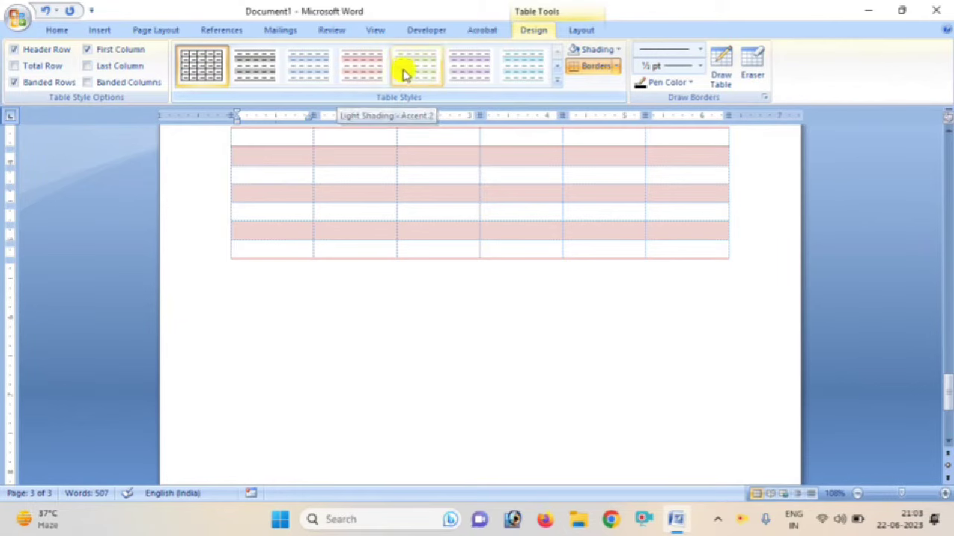
pyautogui.click(620, 51)
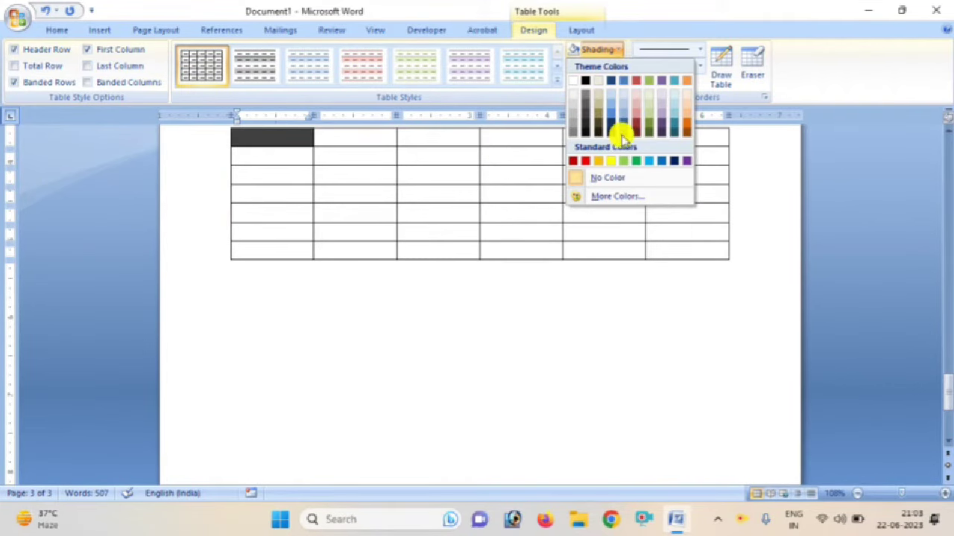
pyautogui.click(277, 134)
pyautogui.moveTo(276, 134)
pyautogui.mouseDown()
pyautogui.moveTo(678, 139)
pyautogui.moveTo(689, 158)
pyautogui.mouseUp()
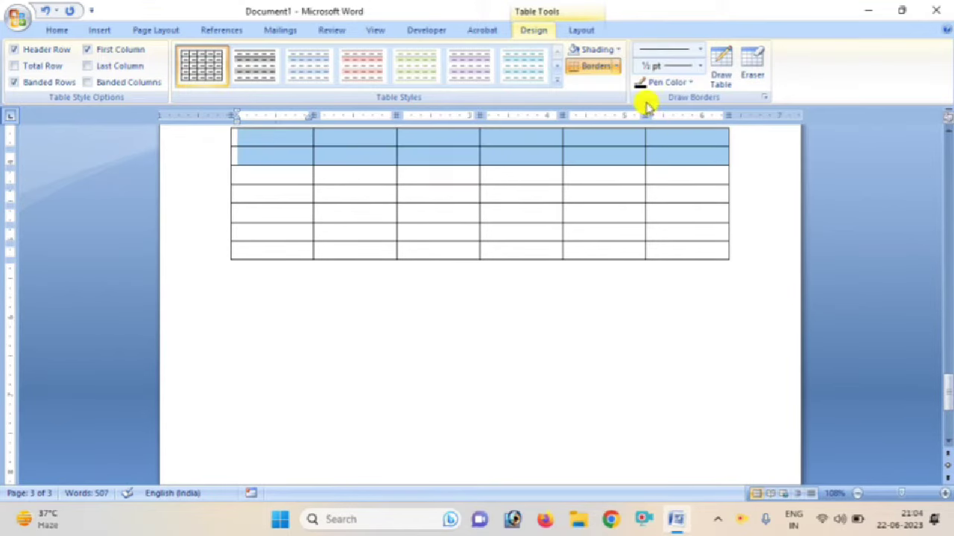
pyautogui.click(617, 49)
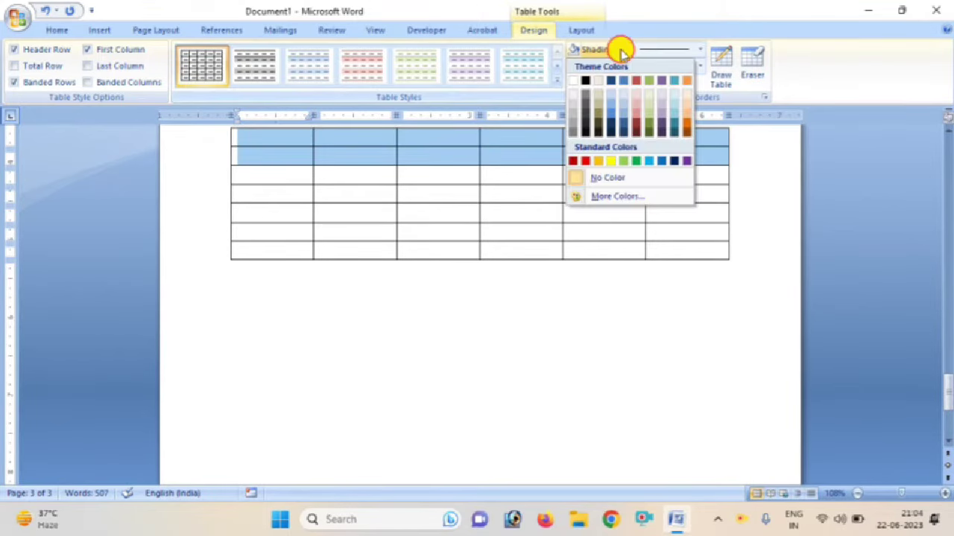
pyautogui.click(612, 162)
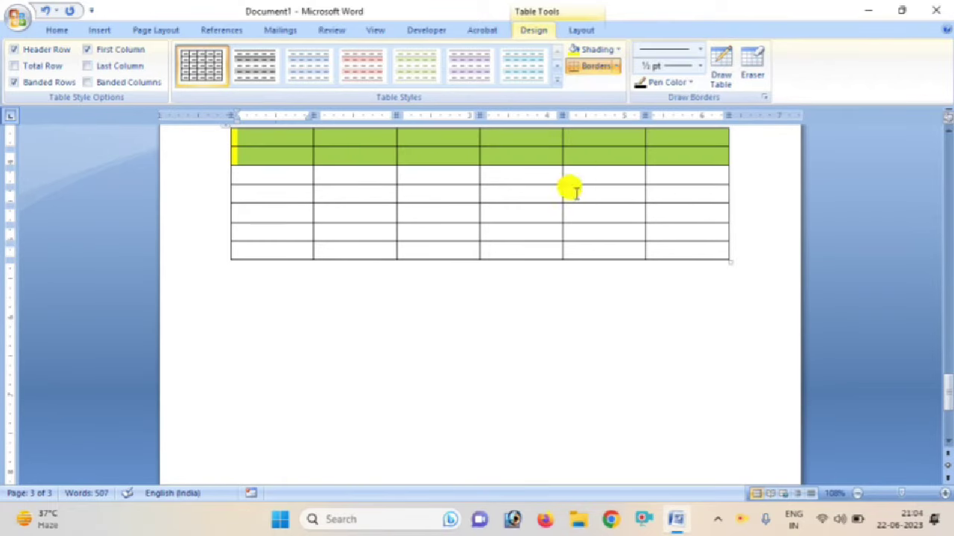
pyautogui.click(569, 191)
pyautogui.moveTo(261, 134); pyautogui.dragTo(680, 153)
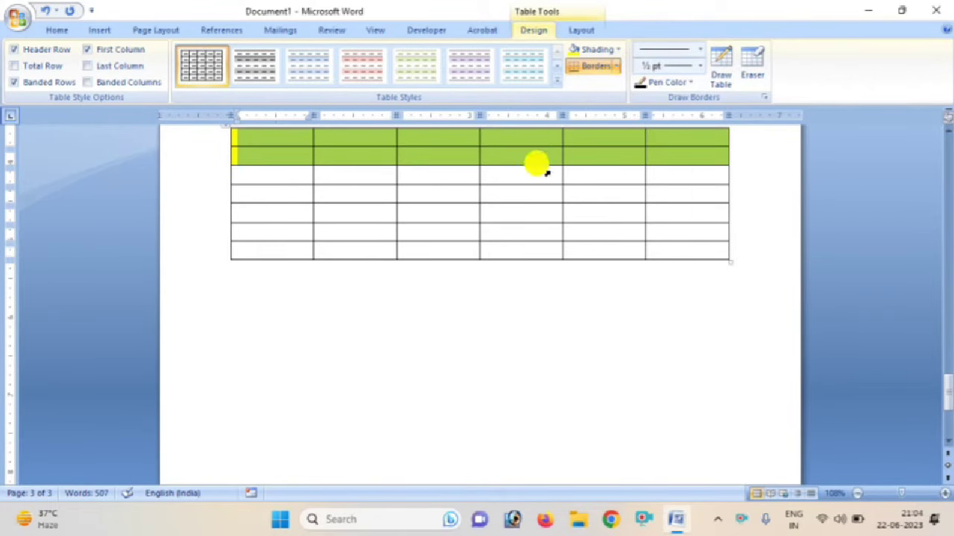
pyautogui.hotkey('ctrl', 'z')
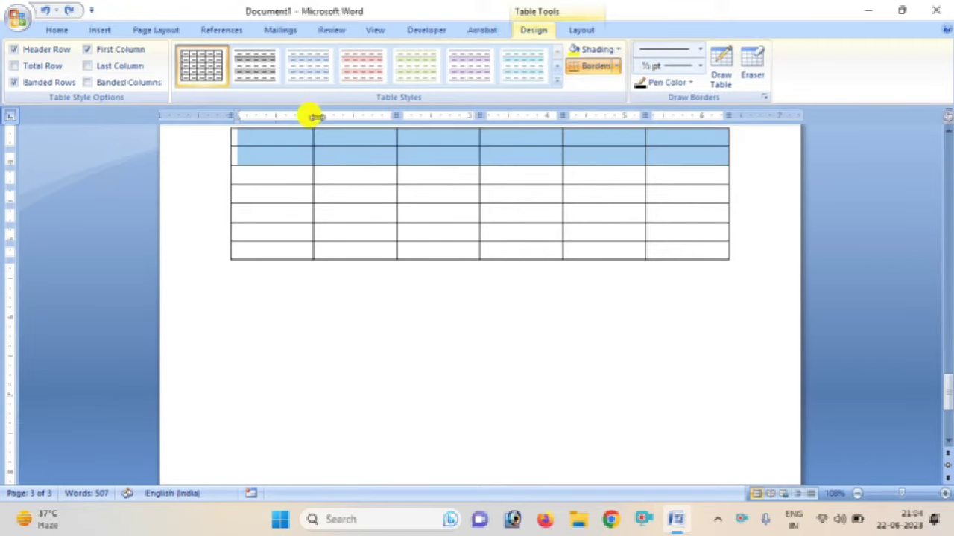
pyautogui.click(592, 167)
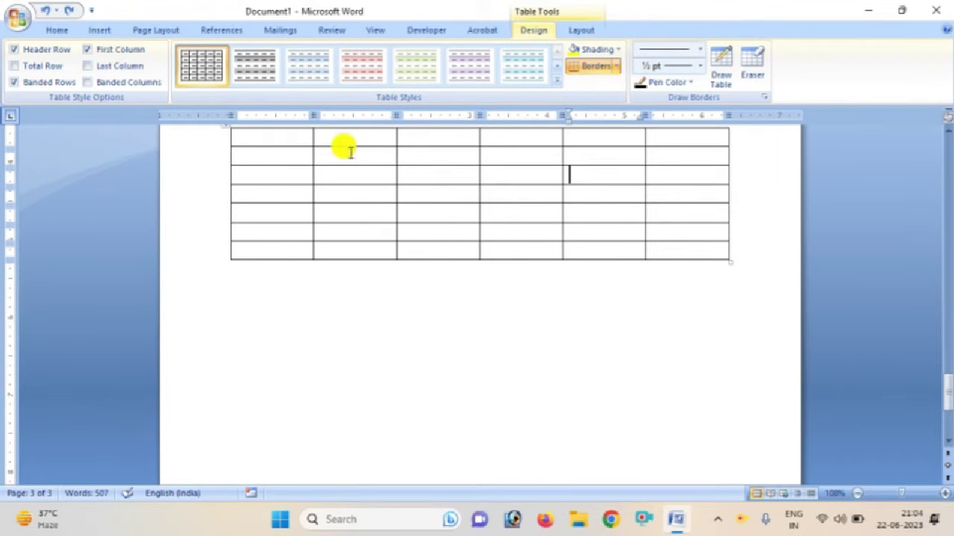
pyautogui.moveTo(276, 135); pyautogui.dragTo(733, 228)
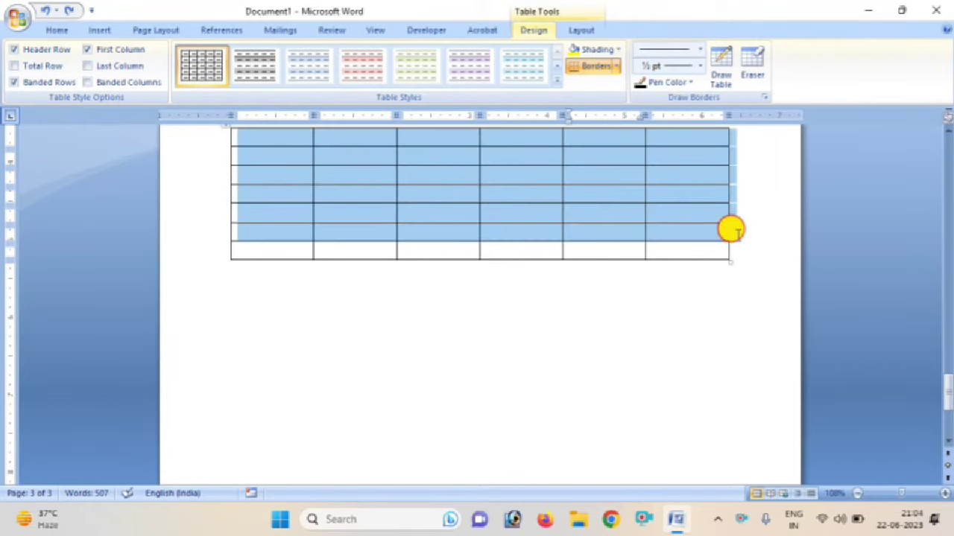
# Strip all table borders, then give the table only an outside border.
pyautogui.click(616, 66)
pyautogui.click(615, 154)
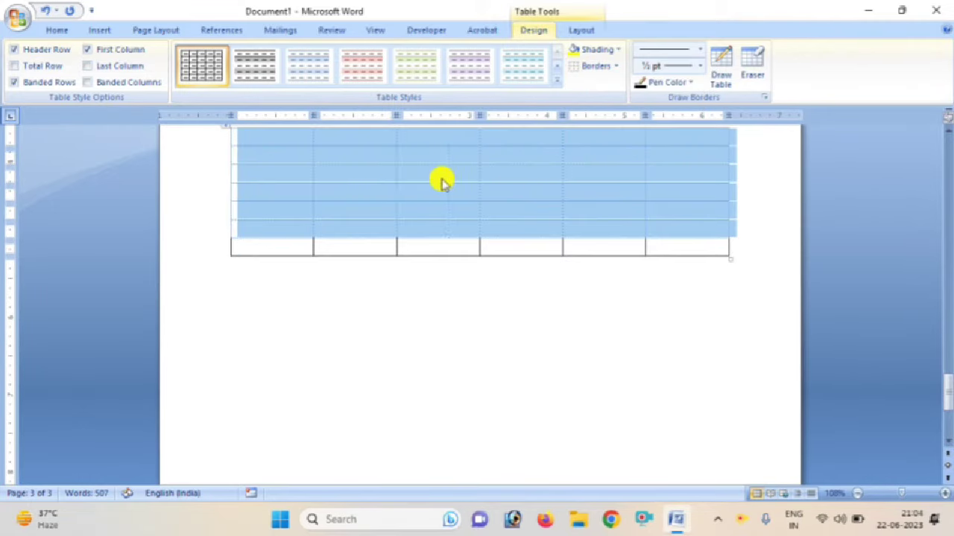
pyautogui.click(358, 179)
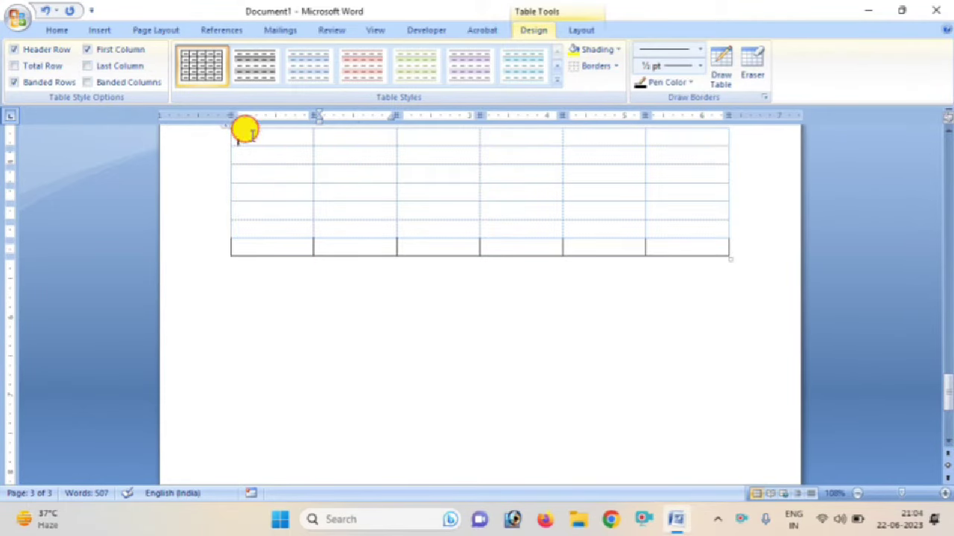
pyautogui.moveTo(234, 127); pyautogui.dragTo(711, 249)
pyautogui.click(600, 66)
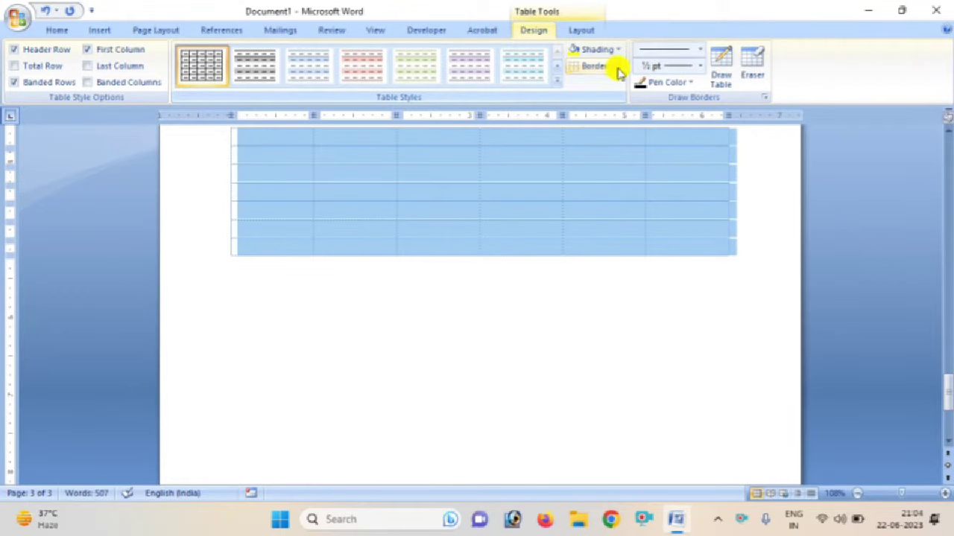
pyautogui.click(618, 67)
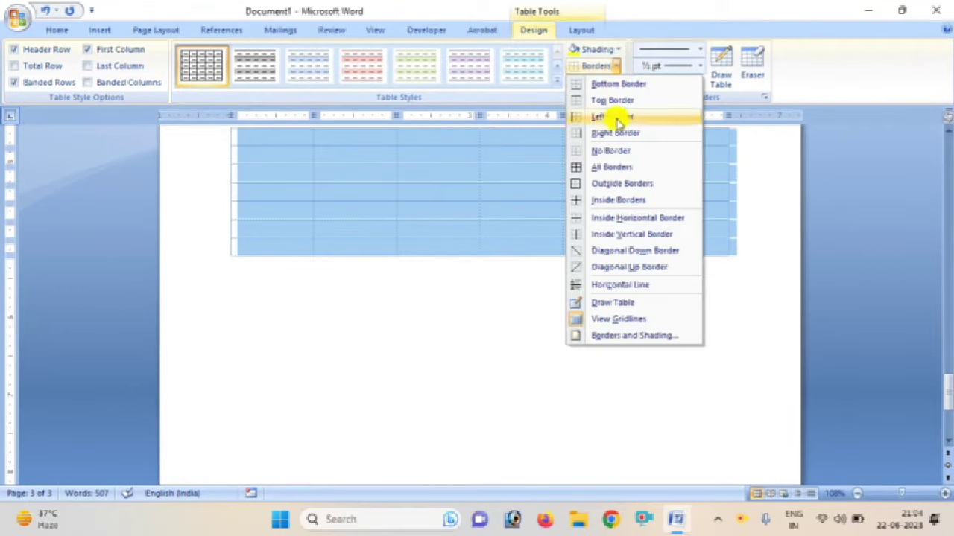
pyautogui.click(616, 185)
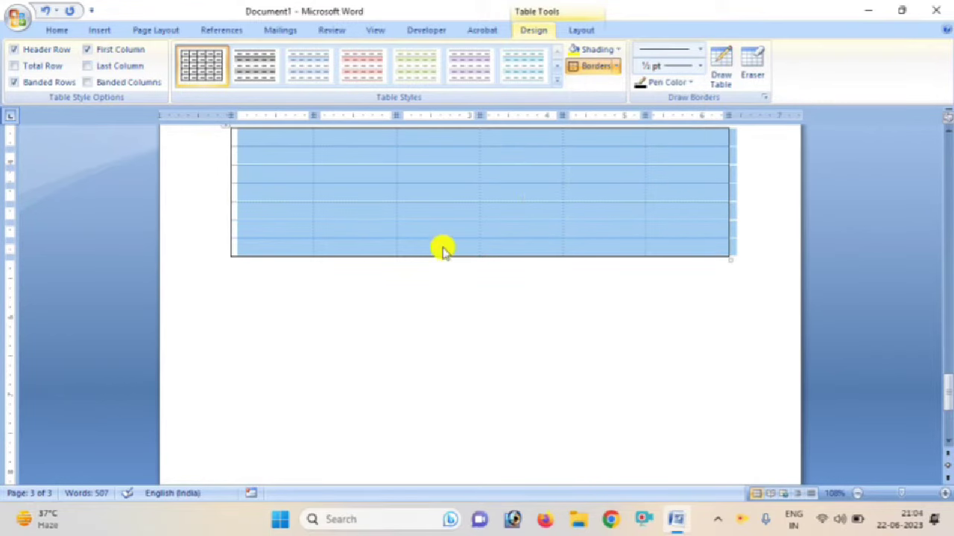
pyautogui.click(443, 247)
# Type 'C' into the first table cell and move to the next cell.
pyautogui.click(262, 144)
pyautogui.write('C')
pyautogui.press('Tab')
pyautogui.click(282, 314)
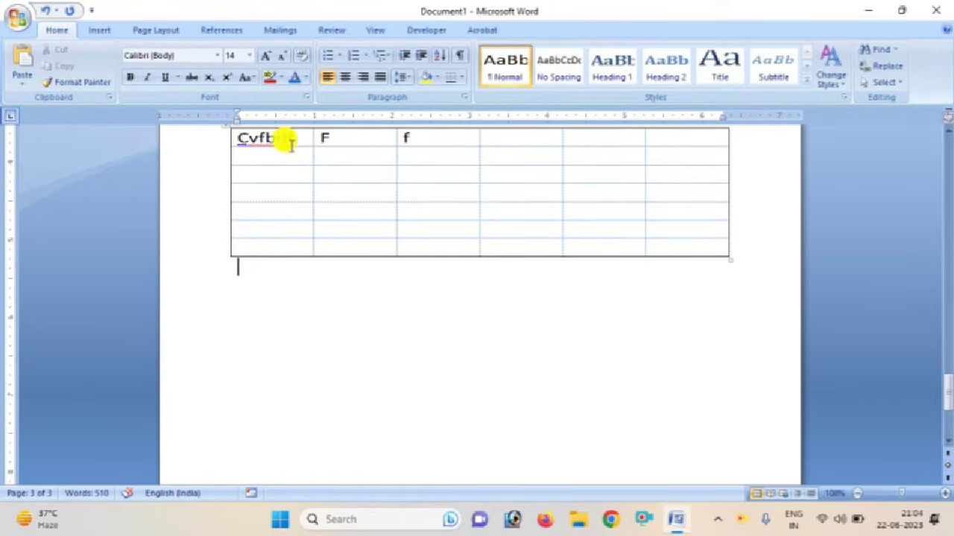
# Restore borders around every cell with All Borders applied to the whole table.
pyautogui.click(332, 191)
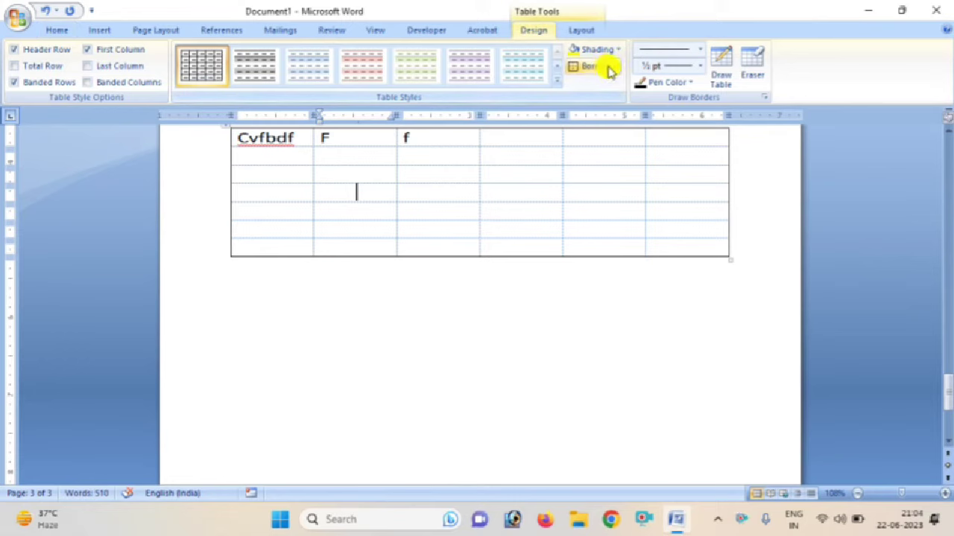
pyautogui.click(615, 68)
pyautogui.click(632, 169)
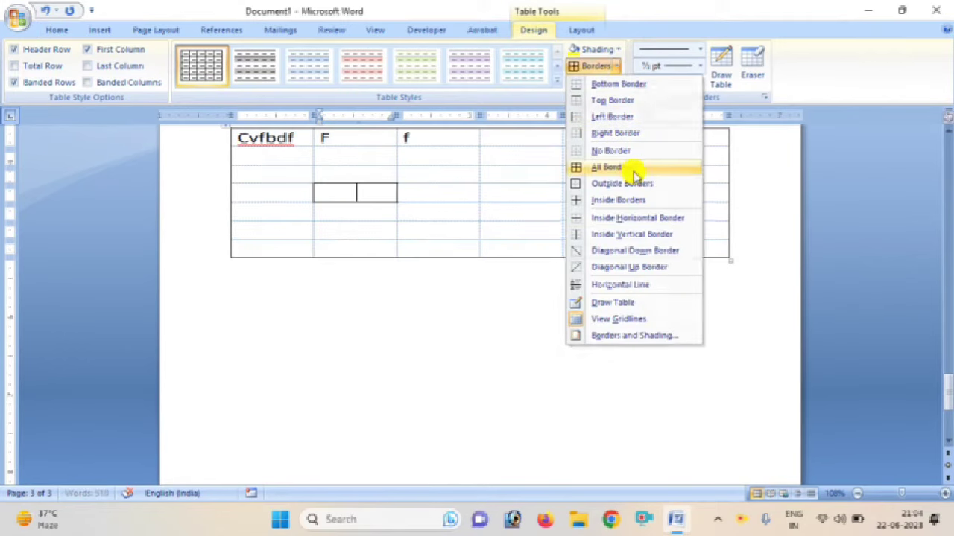
pyautogui.moveTo(241, 138)
pyautogui.mouseDown()
pyautogui.moveTo(532, 245)
pyautogui.moveTo(739, 272)
pyautogui.mouseUp()
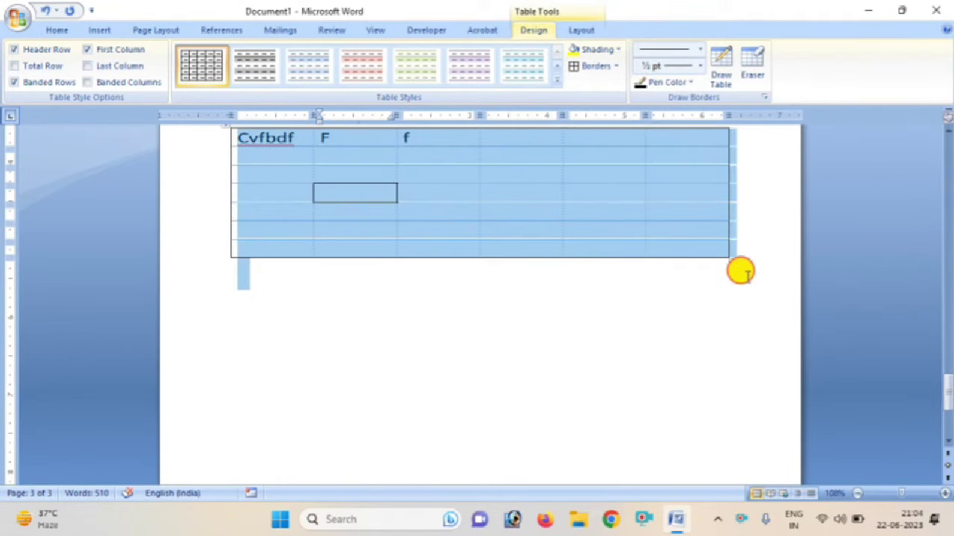
pyautogui.click(615, 67)
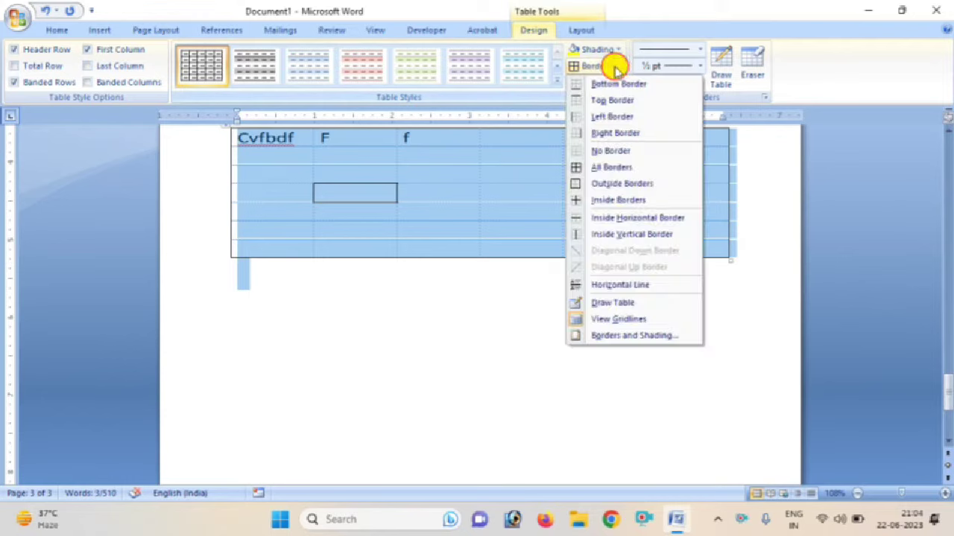
pyautogui.click(612, 168)
pyautogui.click(471, 294)
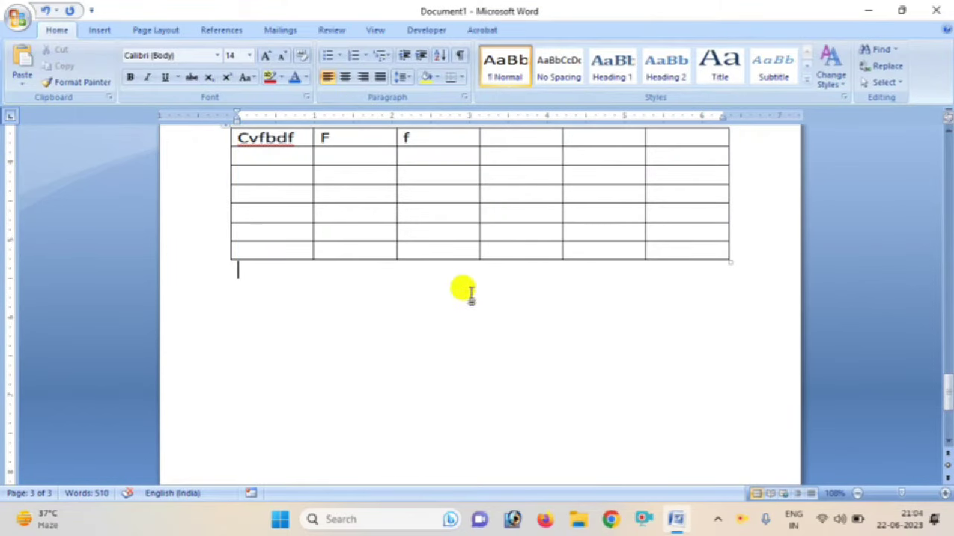
pyautogui.click(462, 212)
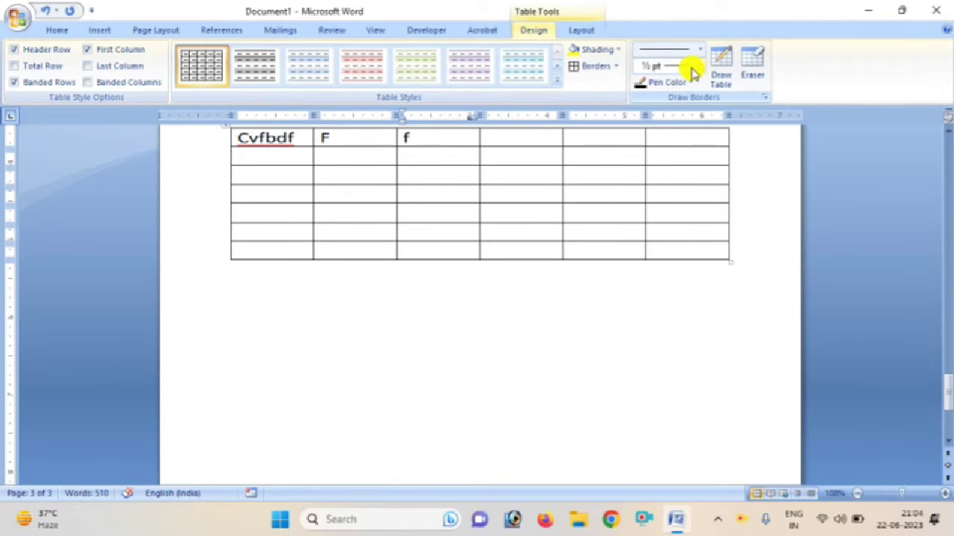
pyautogui.click(701, 68)
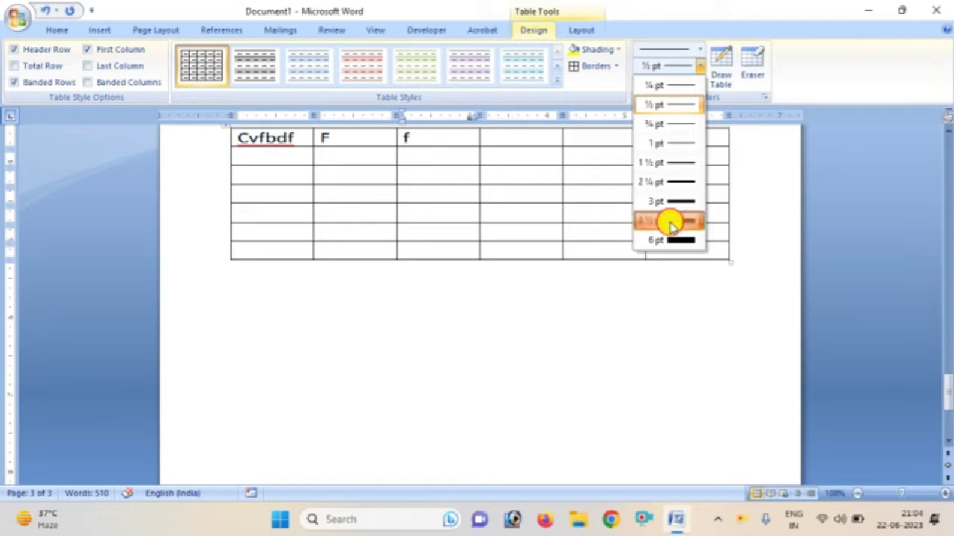
# Draw 4½ pt thick borders along the table's bottom edge and across rows 2 and 4.
pyautogui.click(669, 222)
pyautogui.moveTo(233, 254); pyautogui.dragTo(732, 256)
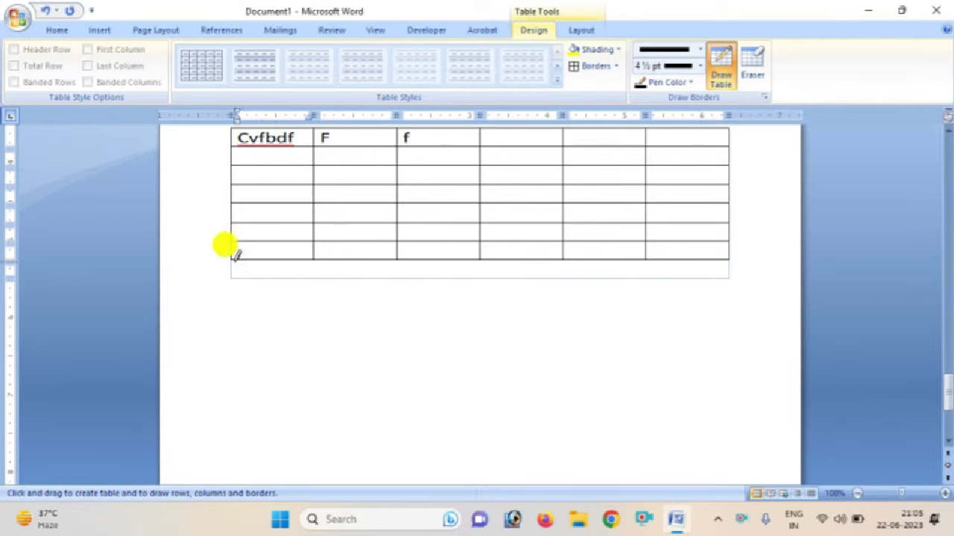
pyautogui.moveTo(233, 254); pyautogui.dragTo(694, 250)
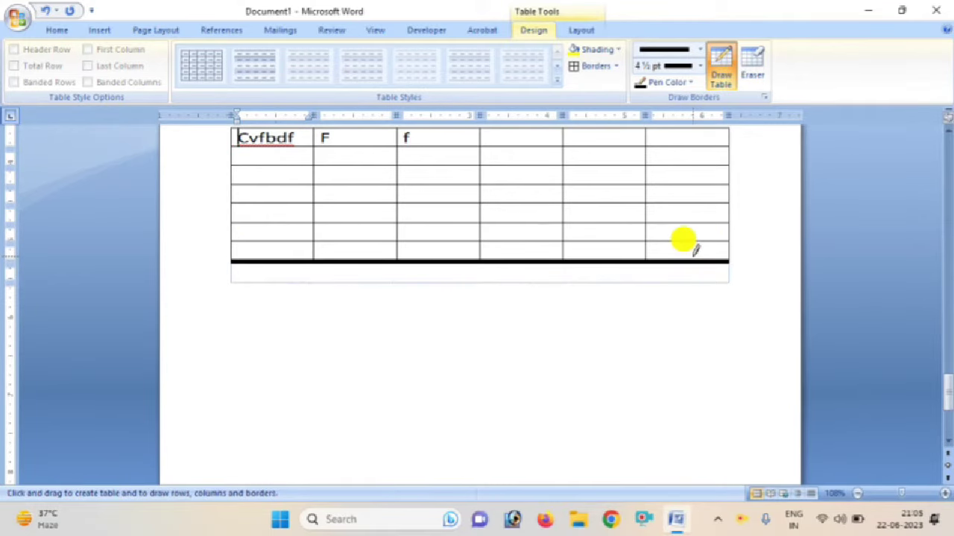
pyautogui.moveTo(233, 262)
pyautogui.mouseDown()
pyautogui.moveTo(235, 277)
pyautogui.moveTo(732, 280)
pyautogui.mouseUp()
pyautogui.moveTo(658, 280); pyautogui.dragTo(258, 278)
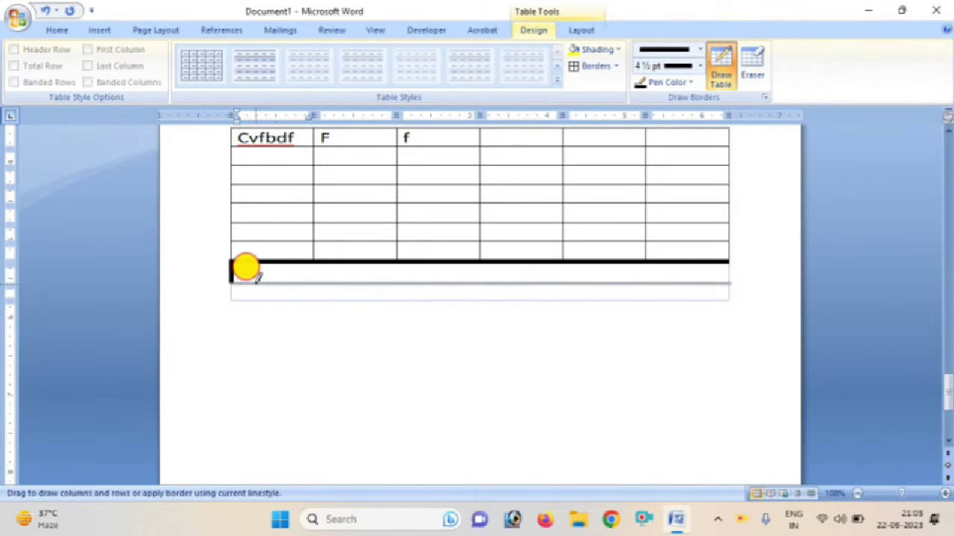
pyautogui.click(500, 306)
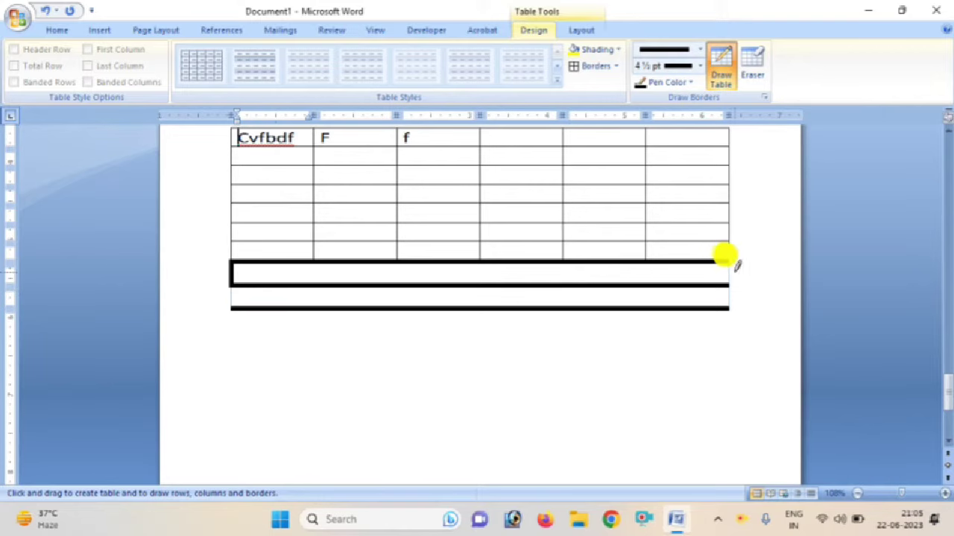
pyautogui.moveTo(732, 263); pyautogui.dragTo(733, 286)
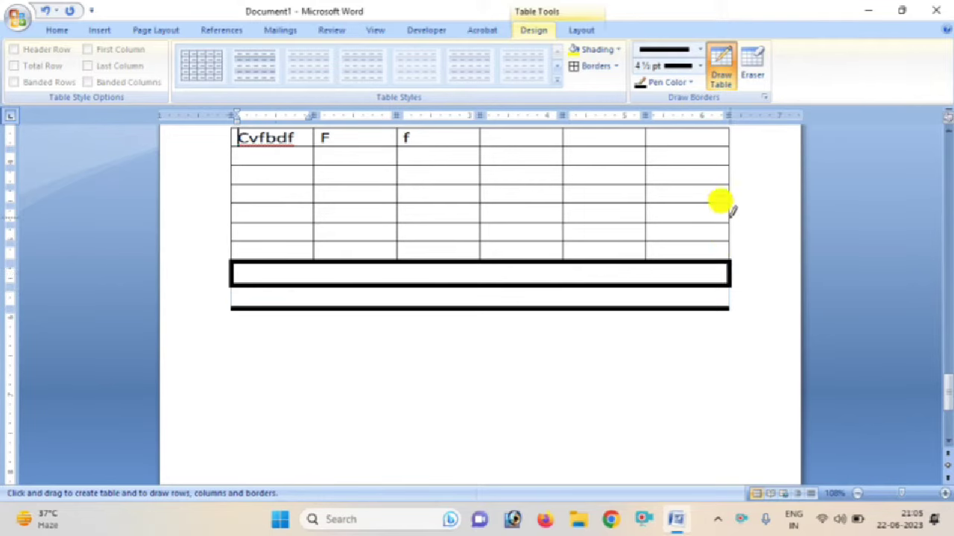
pyautogui.click(635, 202)
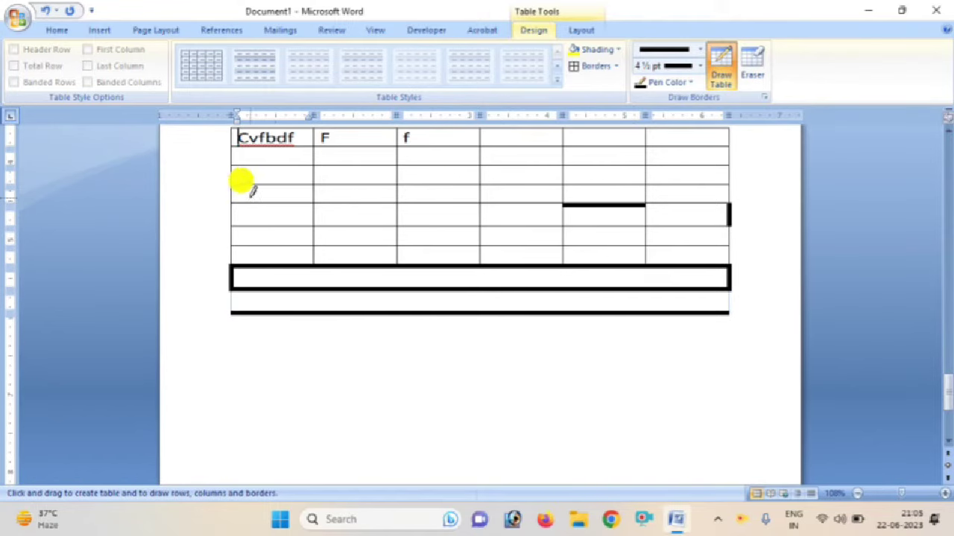
pyautogui.moveTo(228, 203); pyautogui.dragTo(708, 203)
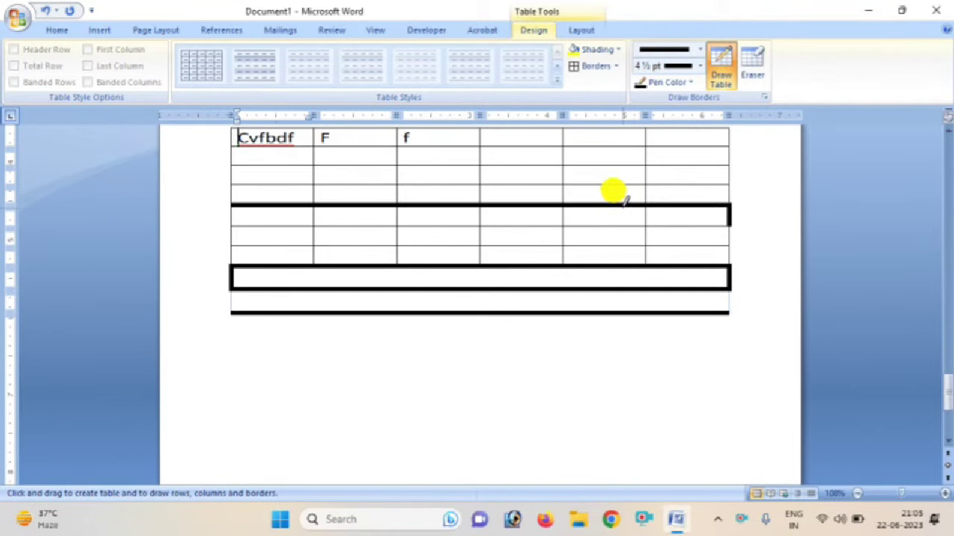
pyautogui.moveTo(224, 142); pyautogui.dragTo(692, 149)
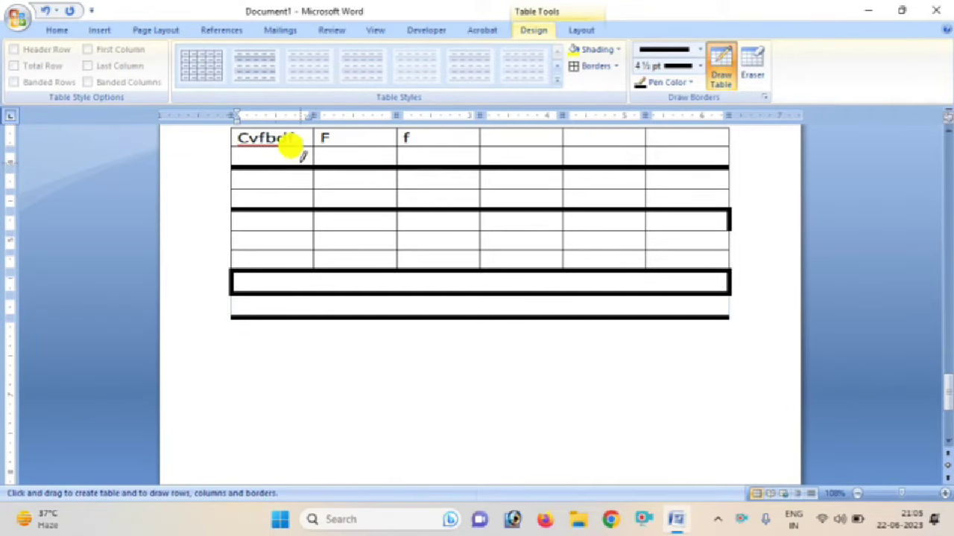
# Undo the thick row borders, then draw and undo a thick left-edge border.
pyautogui.hotkey('ctrl', 'z')
pyautogui.hotkey('ctrl', 'z')
pyautogui.hotkey('ctrl', 'z')
pyautogui.hotkey('ctrl', 'z')
pyautogui.hotkey('ctrl', 'z')
pyautogui.hotkey('ctrl', 'z')
pyautogui.hotkey('ctrl', 'z')
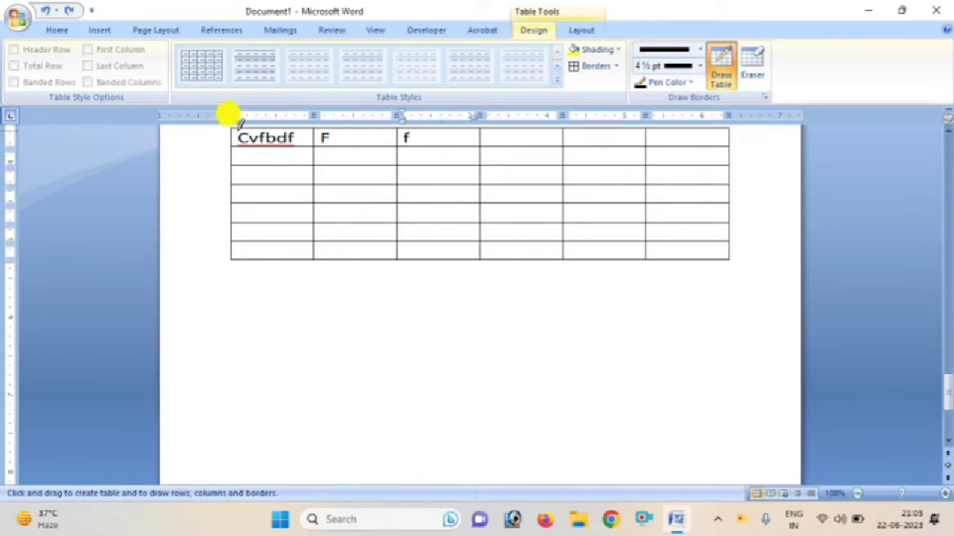
pyautogui.moveTo(232, 127); pyautogui.dragTo(232, 258)
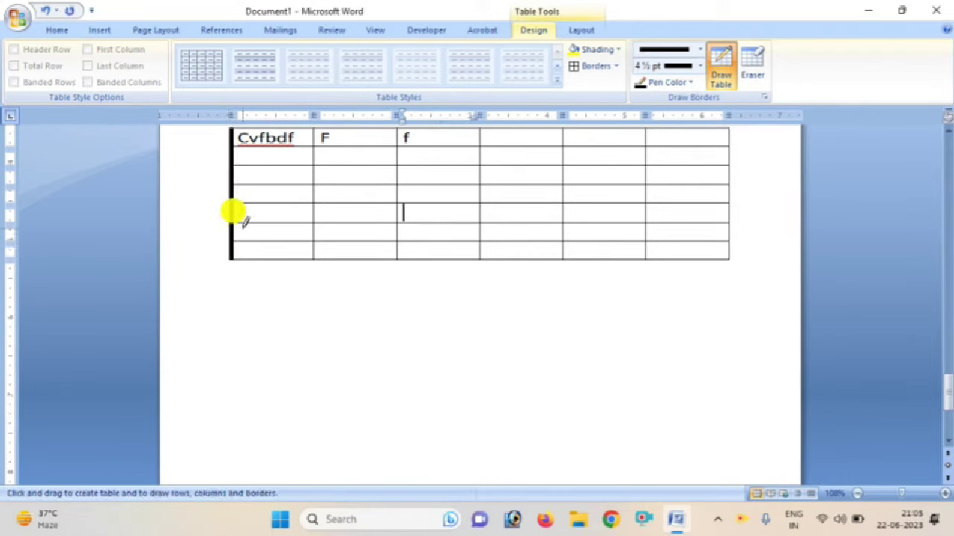
pyautogui.hotkey('ctrl', 'z')
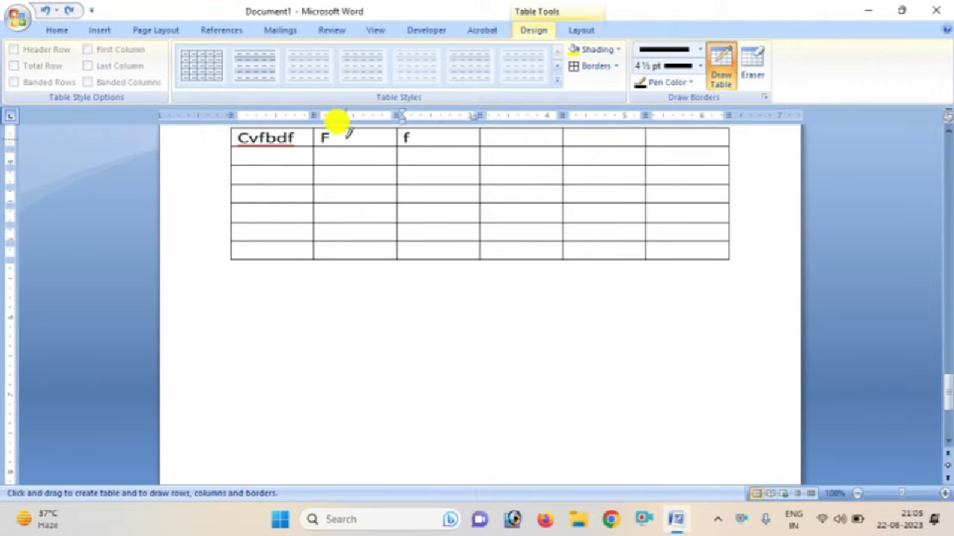
pyautogui.click(692, 83)
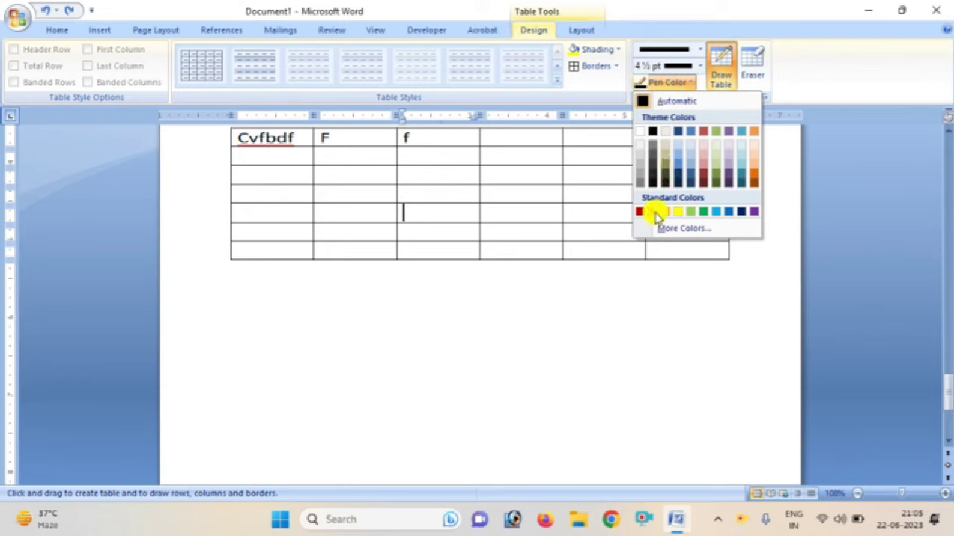
# Draw red 4½ pt borders: one horizontal line and four vertical lines through the table.
pyautogui.click(654, 213)
pyautogui.moveTo(420, 236); pyautogui.dragTo(527, 239)
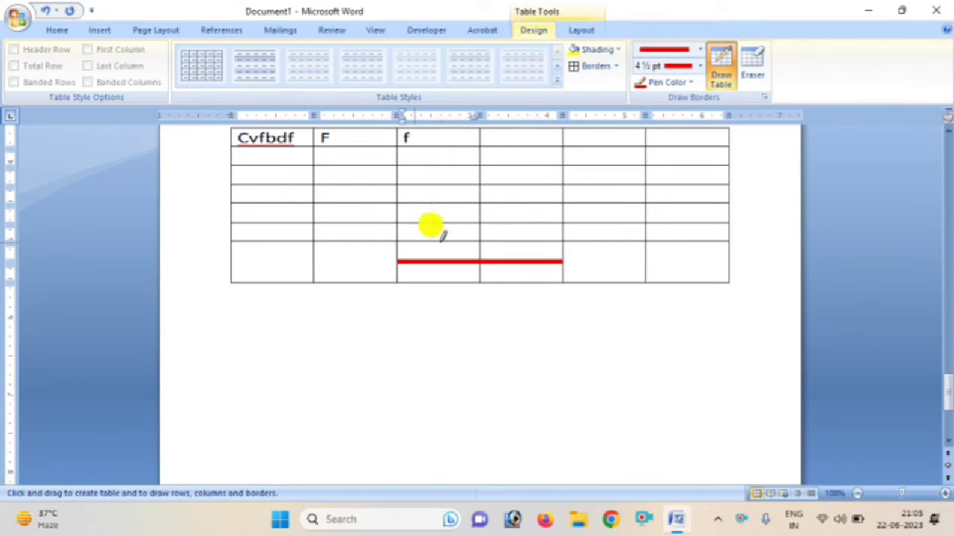
pyautogui.moveTo(430, 166); pyautogui.dragTo(430, 261)
pyautogui.moveTo(533, 128); pyautogui.dragTo(533, 239)
pyautogui.moveTo(628, 217); pyautogui.dragTo(628, 240)
pyautogui.moveTo(715, 203); pyautogui.dragTo(715, 281)
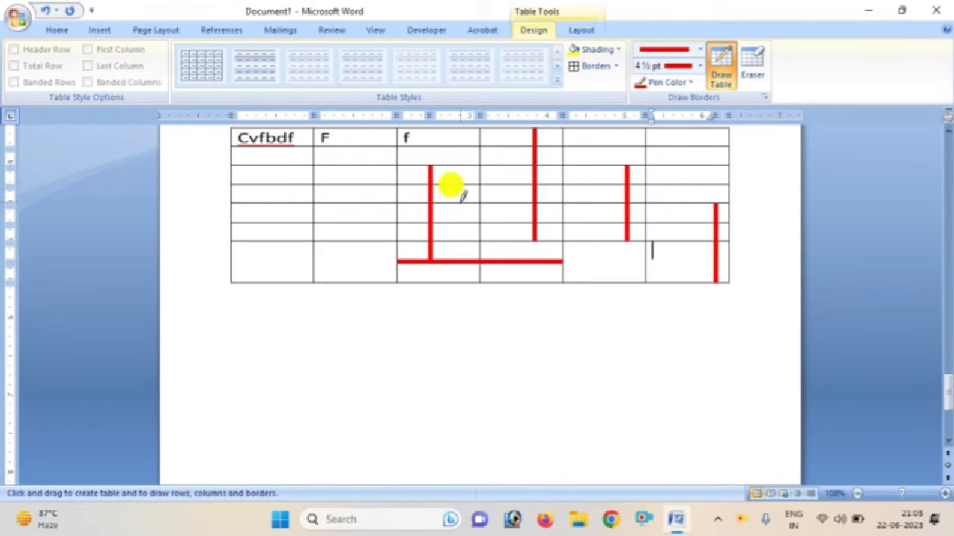
# Erase inner borders in columns 1, 2, 3 and 5 to merge cells.
pyautogui.click(764, 74)
pyautogui.moveTo(617, 139); pyautogui.dragTo(575, 187)
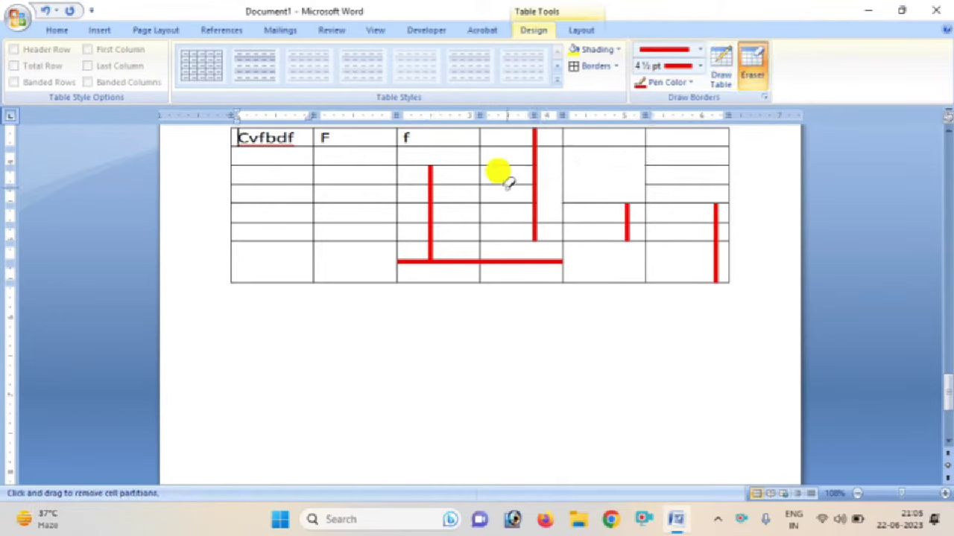
pyautogui.moveTo(362, 168); pyautogui.dragTo(362, 198)
pyautogui.moveTo(254, 179); pyautogui.dragTo(260, 202)
pyautogui.moveTo(447, 179); pyautogui.dragTo(451, 197)
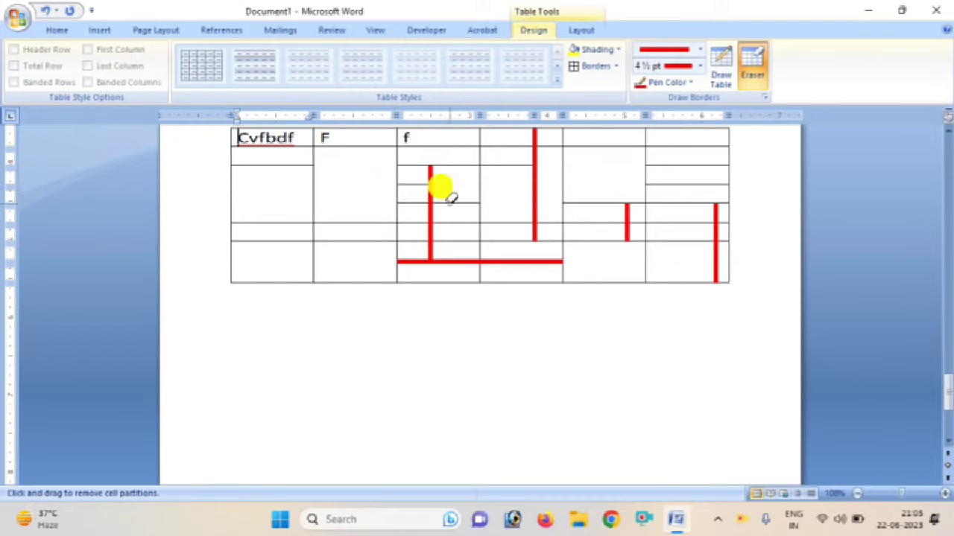
pyautogui.moveTo(627, 258); pyautogui.dragTo(395, 166)
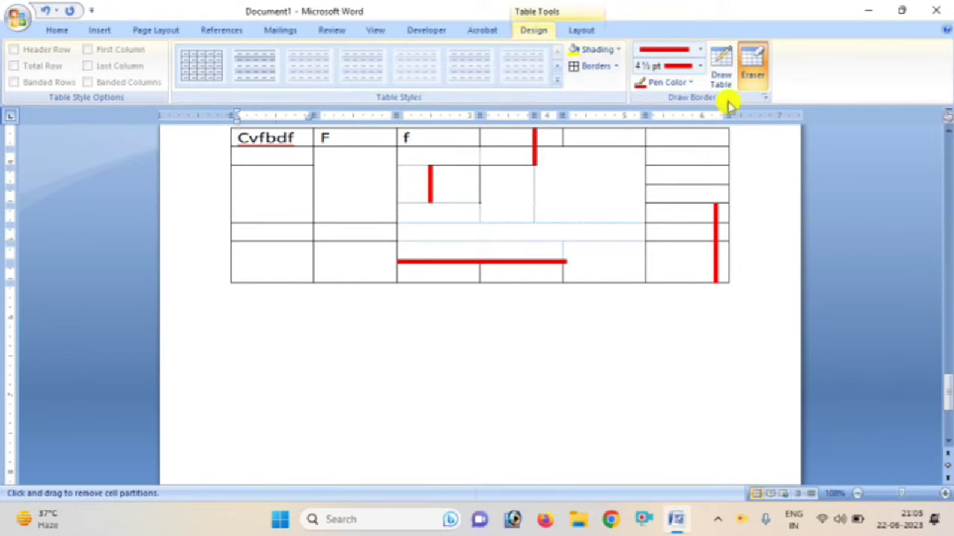
# Select all the document's content and delete it.
pyautogui.click(582, 31)
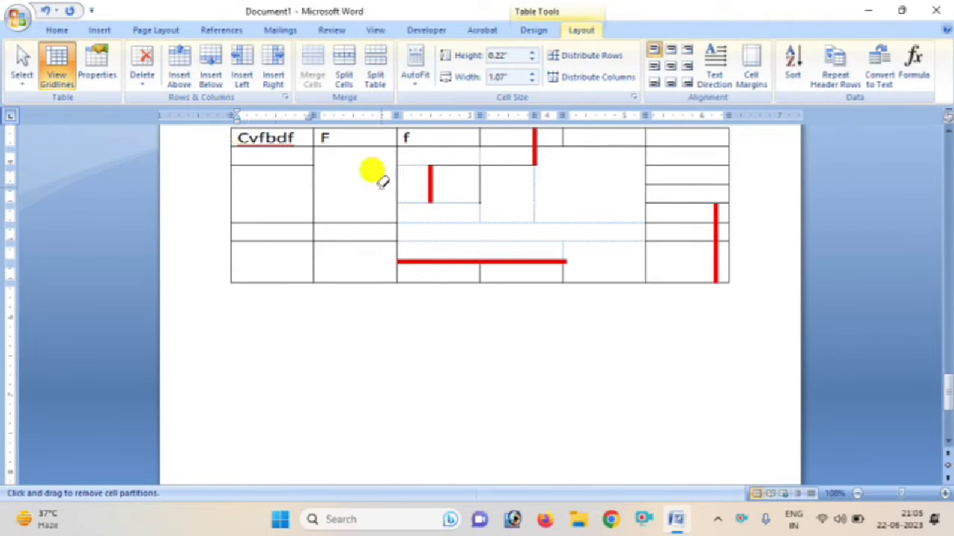
pyautogui.scroll(5, 440, 223)
pyautogui.scroll(3, 427, 254)
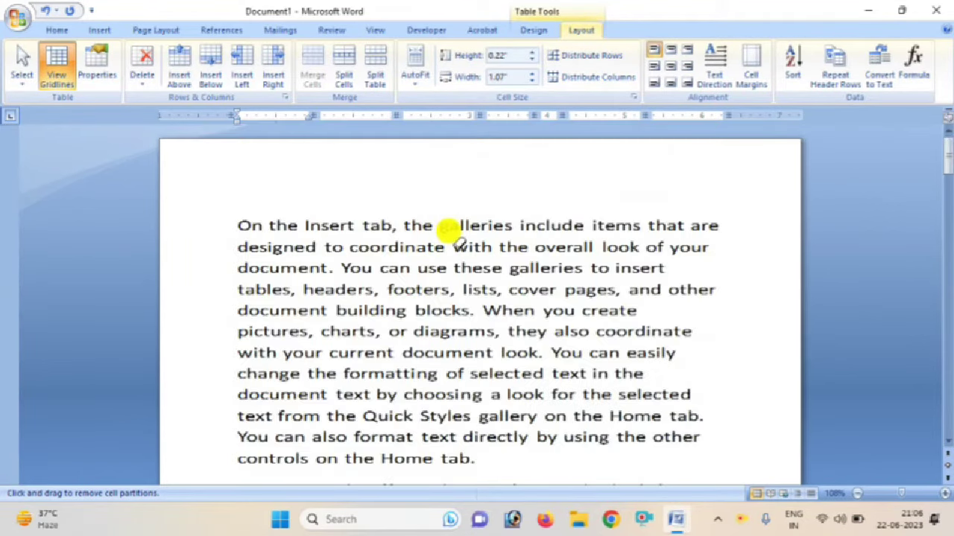
pyautogui.hotkey('ctrl', 'a')
pyautogui.press('Delete')
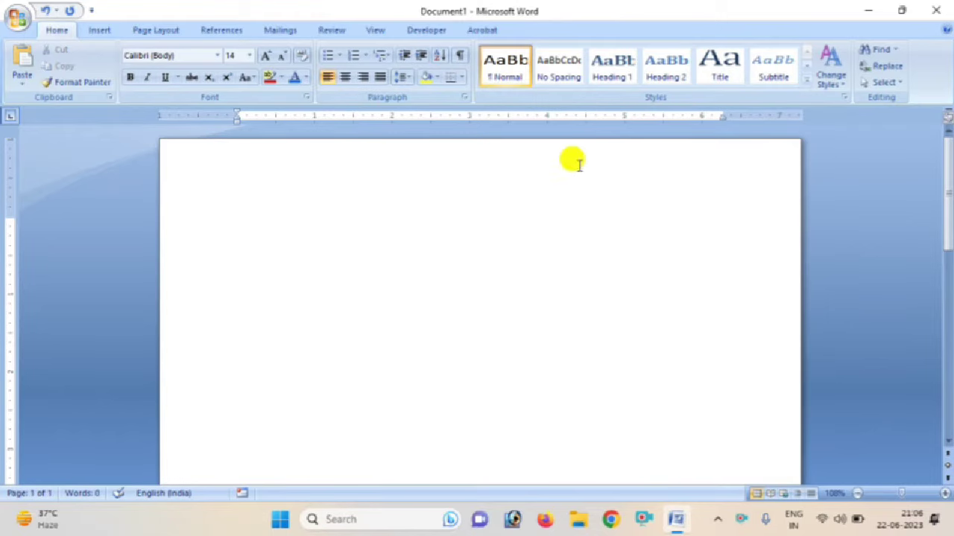
# Insert a new empty 5x5 table on the blank page.
pyautogui.click(100, 31)
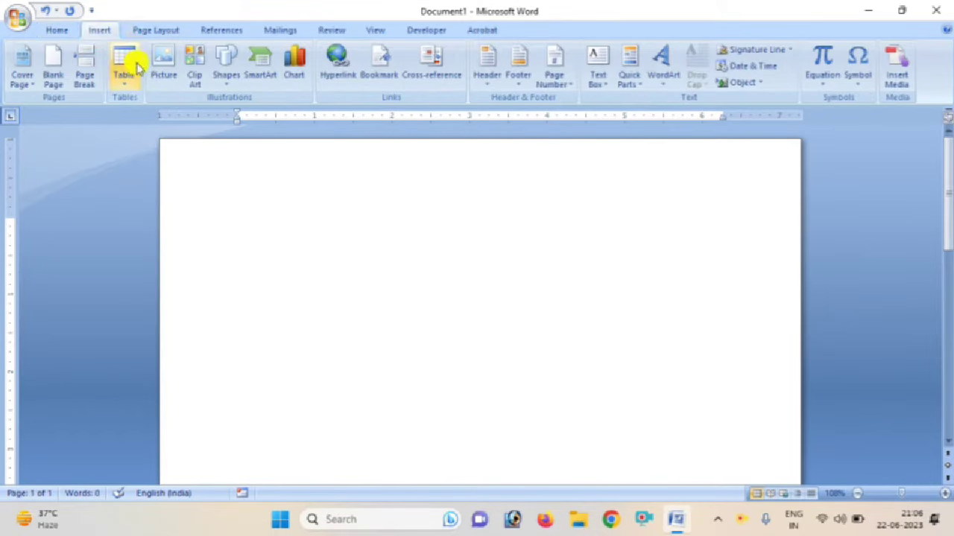
pyautogui.click(123, 63)
pyautogui.click(164, 176)
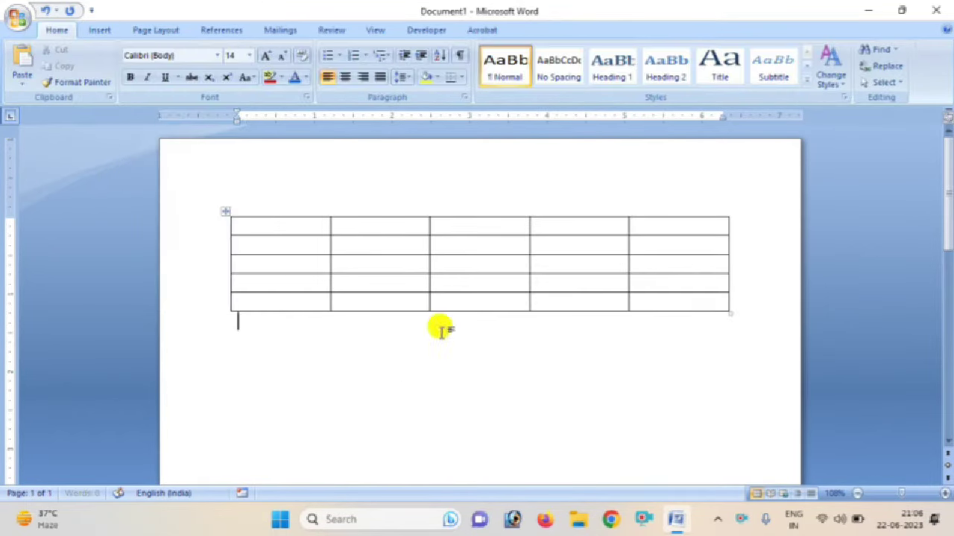
pyautogui.click(419, 300)
pyautogui.click(580, 30)
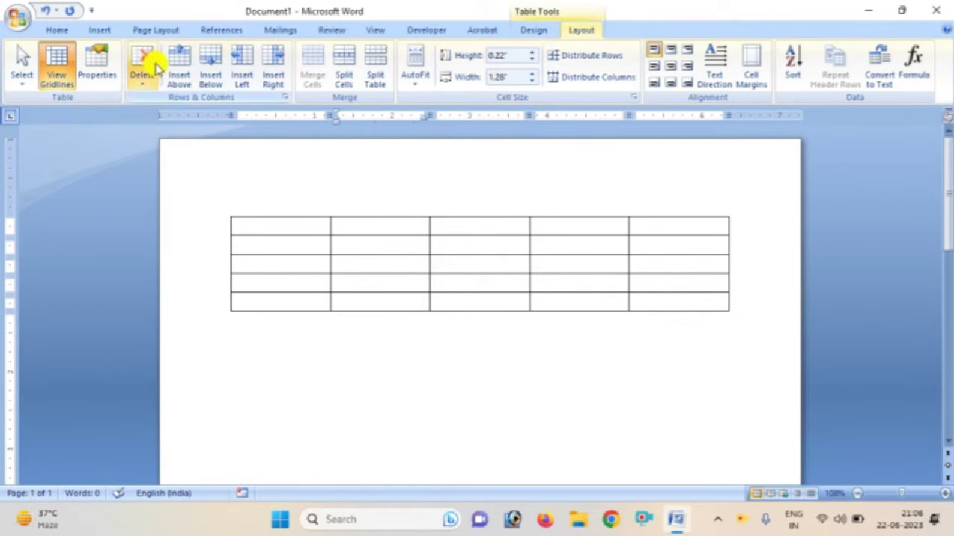
# Delete the table's bottom row.
pyautogui.moveTo(254, 300); pyautogui.dragTo(653, 300)
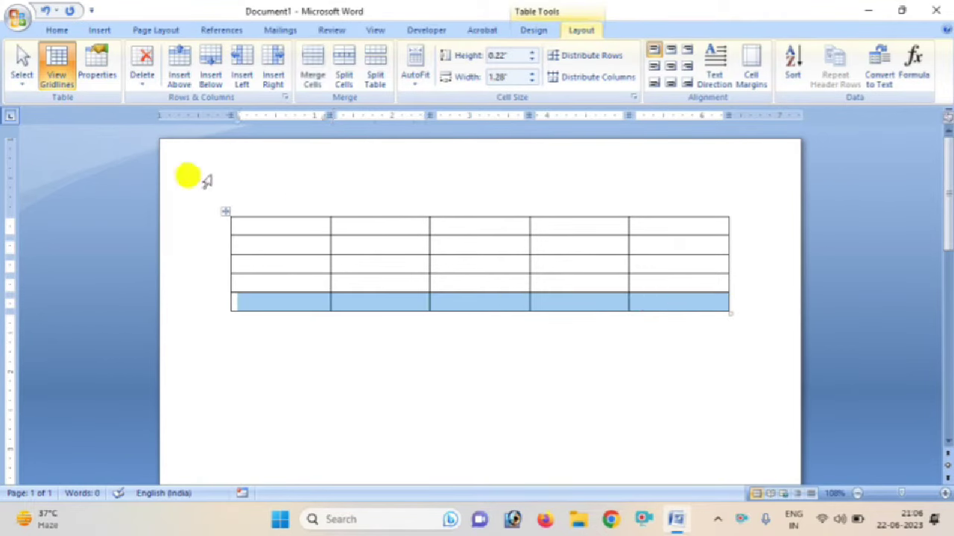
pyautogui.click(143, 77)
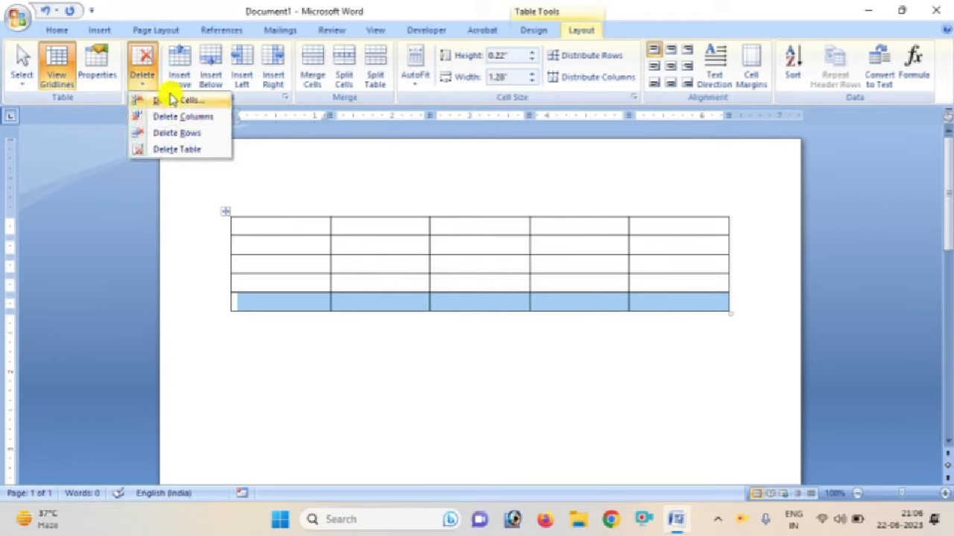
pyautogui.click(173, 100)
pyautogui.click(423, 245)
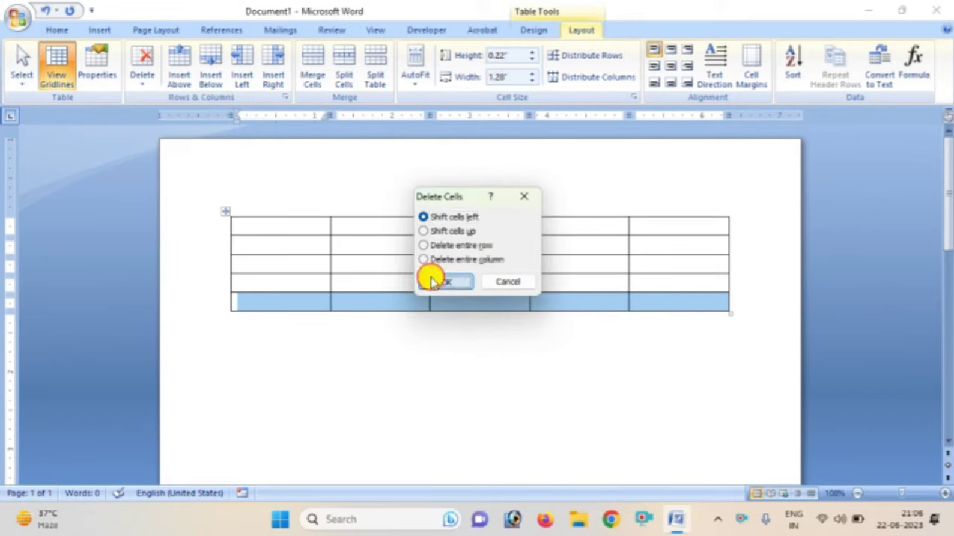
pyautogui.click(440, 282)
# Insert a new row above the top row and type cf in the second row.
pyautogui.click(260, 187)
pyautogui.click(260, 226)
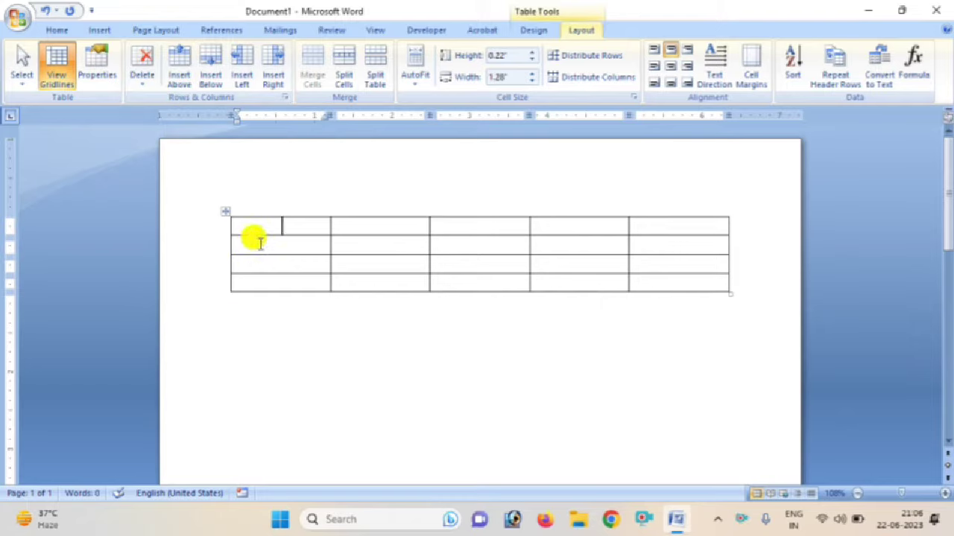
pyautogui.moveTo(260, 226); pyautogui.dragTo(644, 224)
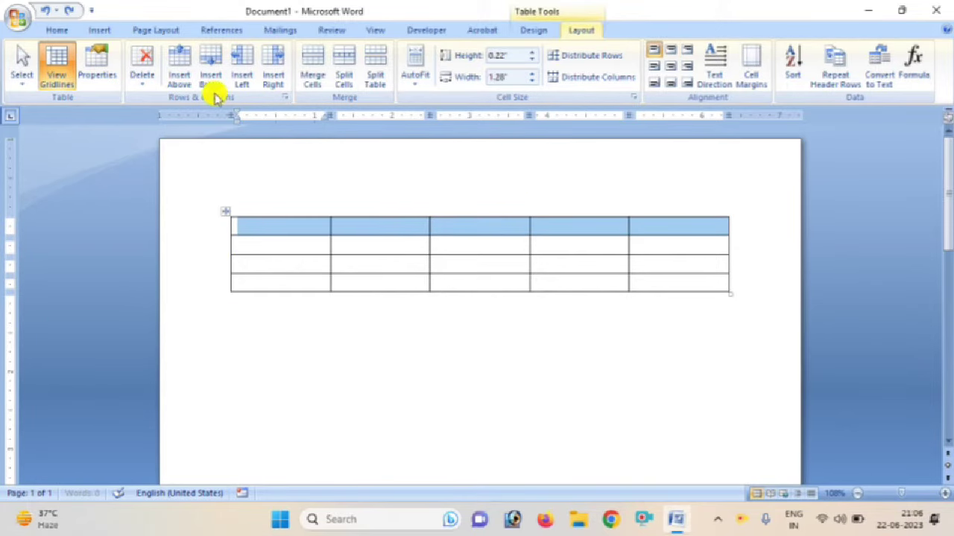
pyautogui.click(179, 74)
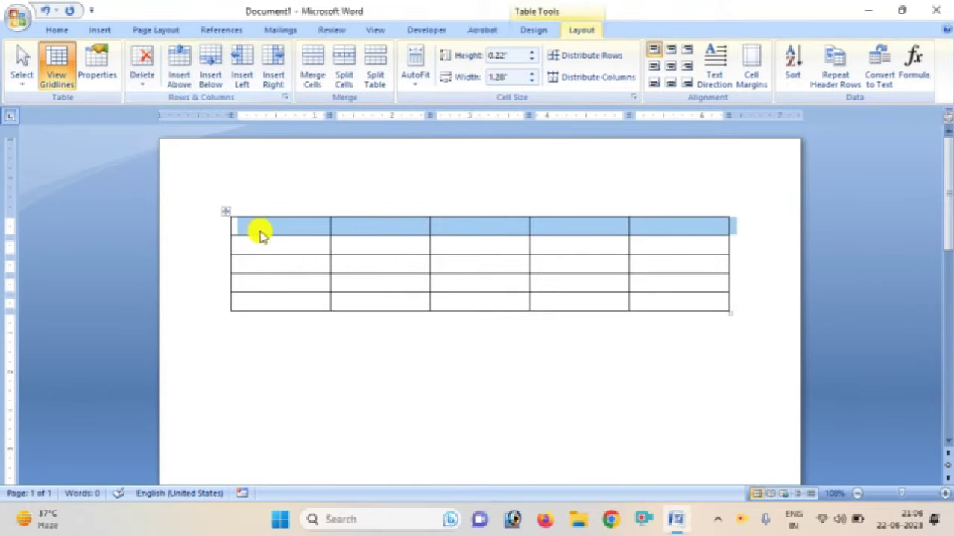
pyautogui.click(273, 250)
pyautogui.write('cf')
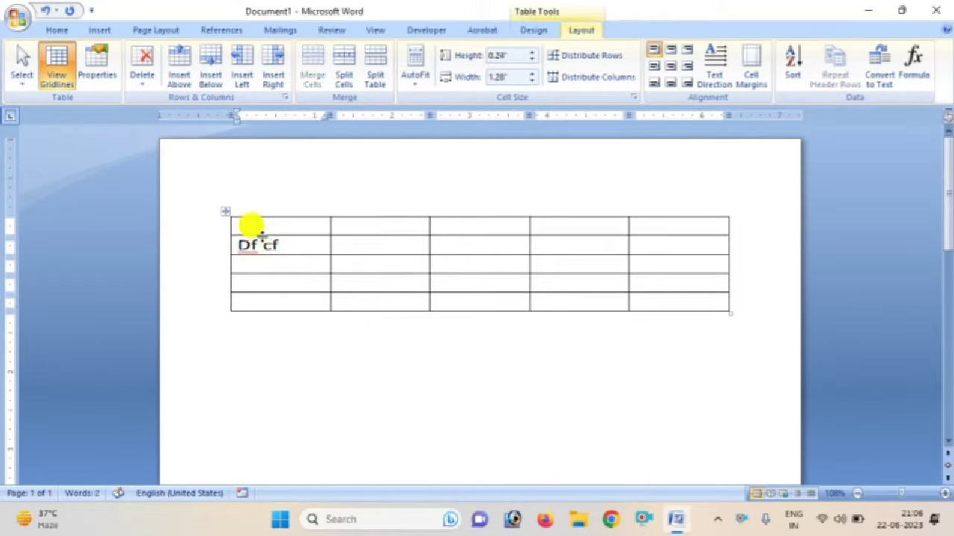
# Add a blank row above the top row and an empty row below the Df cf row.
pyautogui.moveTo(254, 224); pyautogui.dragTo(661, 224)
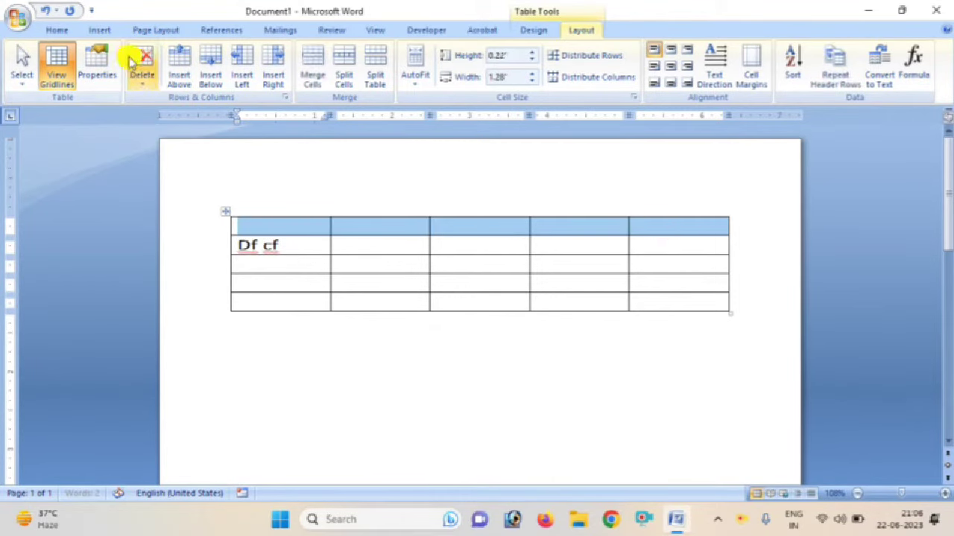
pyautogui.click(178, 69)
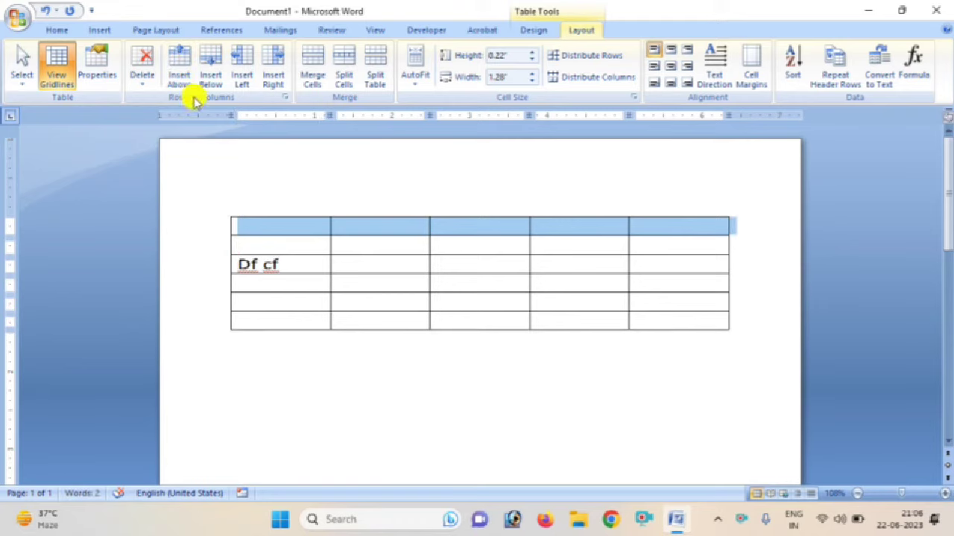
pyautogui.moveTo(245, 264); pyautogui.dragTo(689, 266)
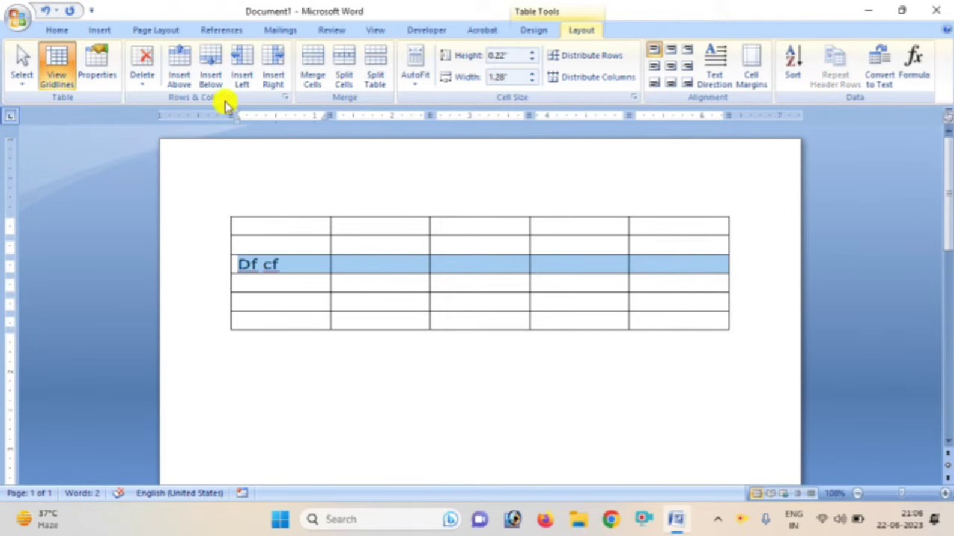
pyautogui.click(211, 73)
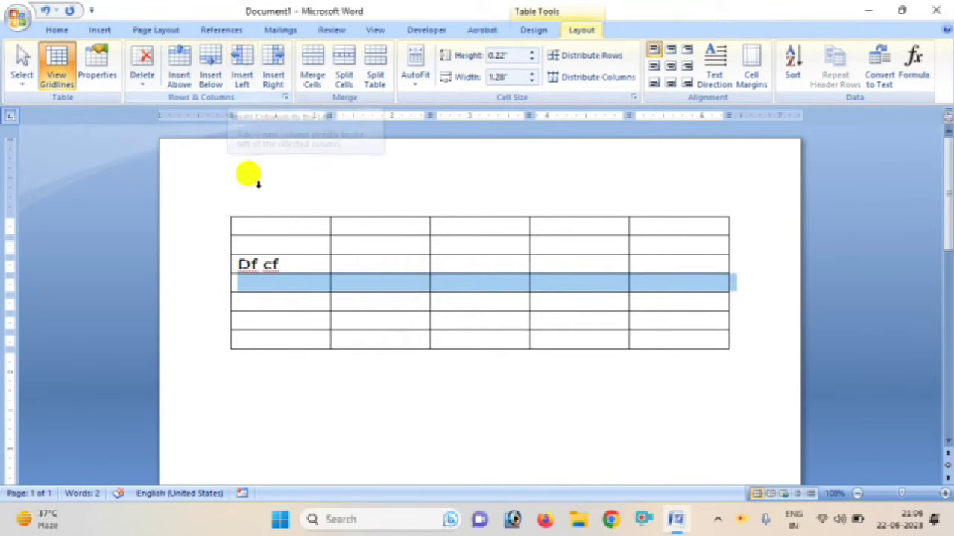
# Insert a column left of the first, type gfbgf in the last column, and add a column right of it.
pyautogui.moveTo(245, 225); pyautogui.dragTo(259, 330)
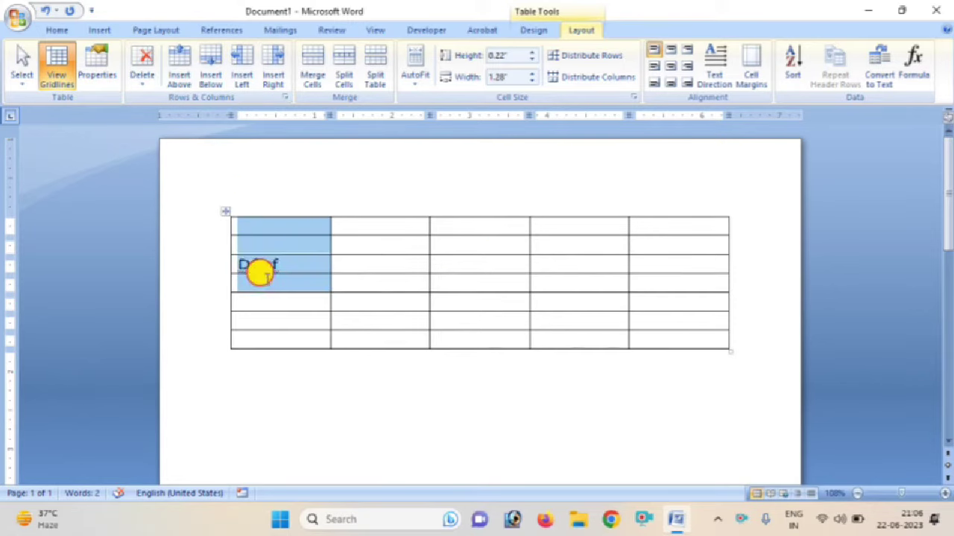
pyautogui.click(243, 68)
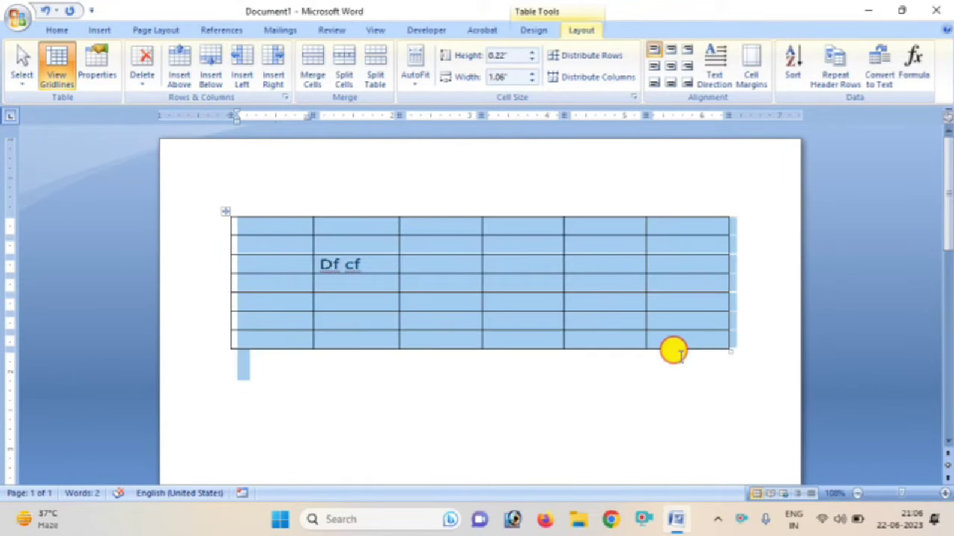
pyautogui.moveTo(667, 220); pyautogui.dragTo(679, 317)
pyautogui.click(649, 265)
pyautogui.write('gfbgf')
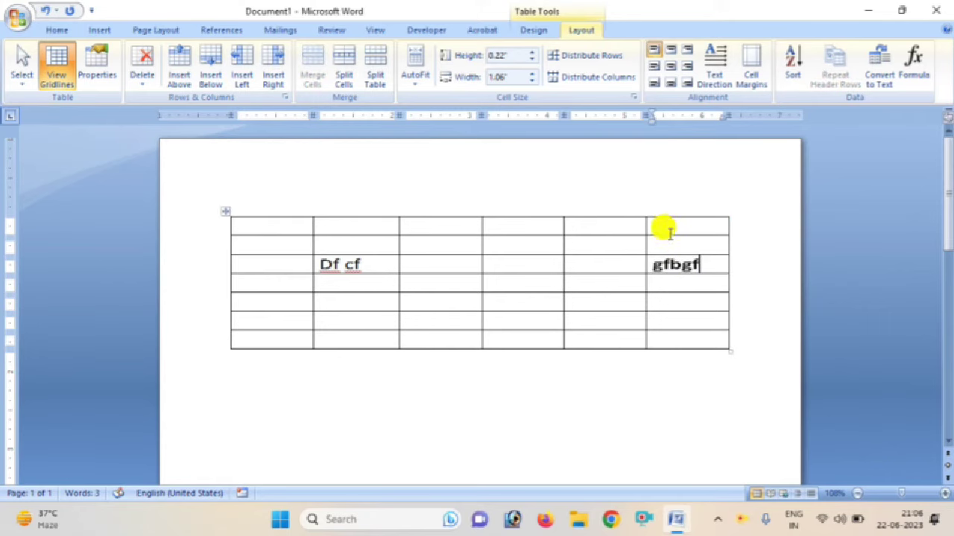
pyautogui.moveTo(666, 228); pyautogui.dragTo(653, 341)
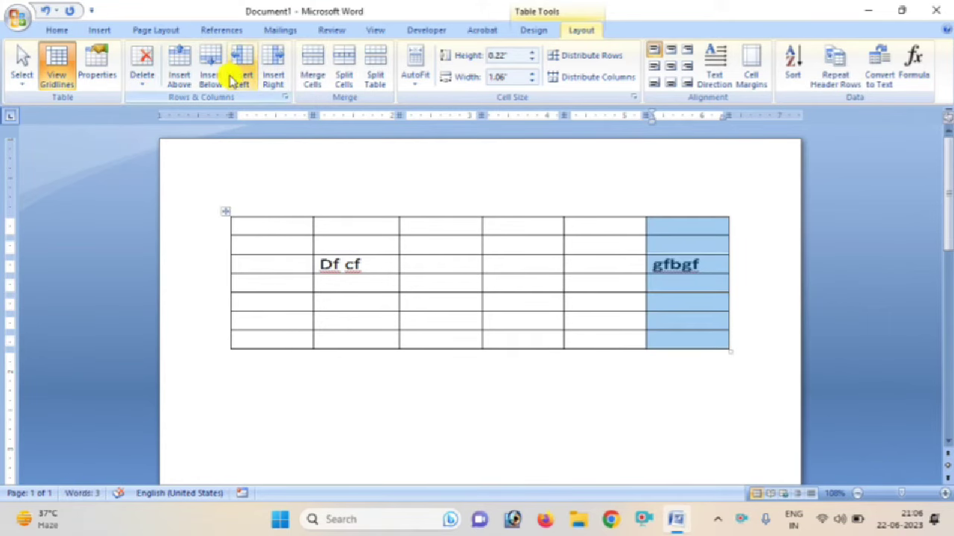
pyautogui.click(274, 61)
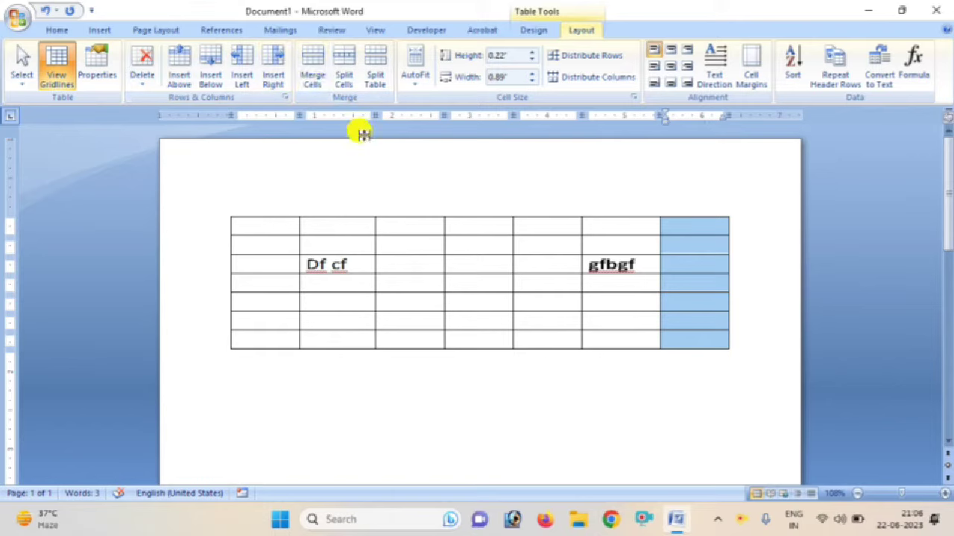
pyautogui.moveTo(268, 283)
pyautogui.mouseDown()
pyautogui.moveTo(330, 266)
pyautogui.moveTo(651, 273)
pyautogui.moveTo(671, 283)
pyautogui.mouseUp()
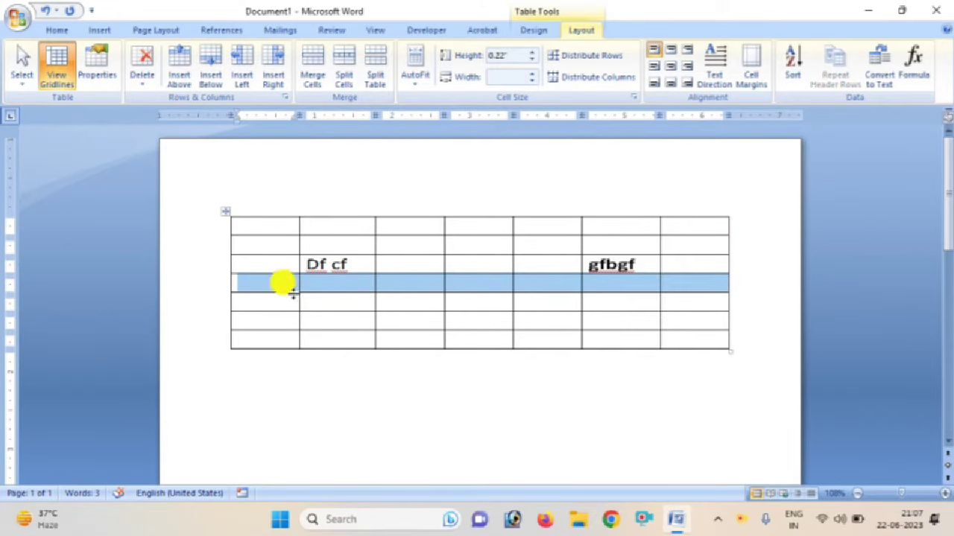
# Merge row 4 of the table into a single cell.
pyautogui.click(313, 75)
pyautogui.click(521, 337)
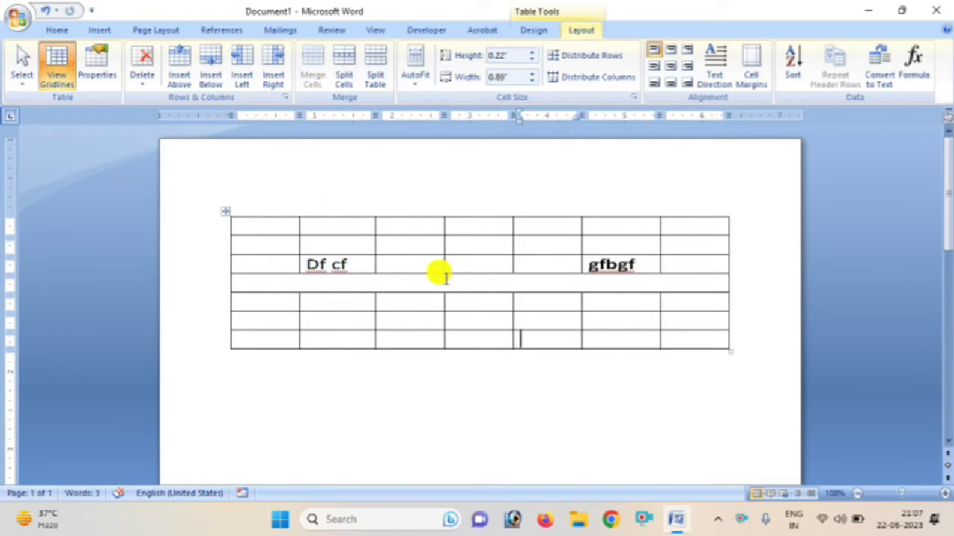
pyautogui.hotkey('ctrl', 'Home')
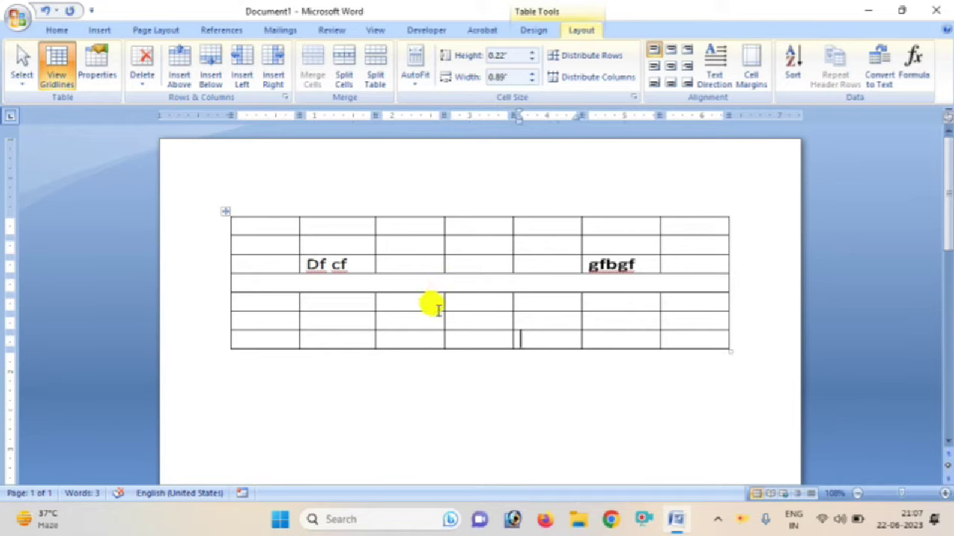
pyautogui.hotkey('shift', 'F5')
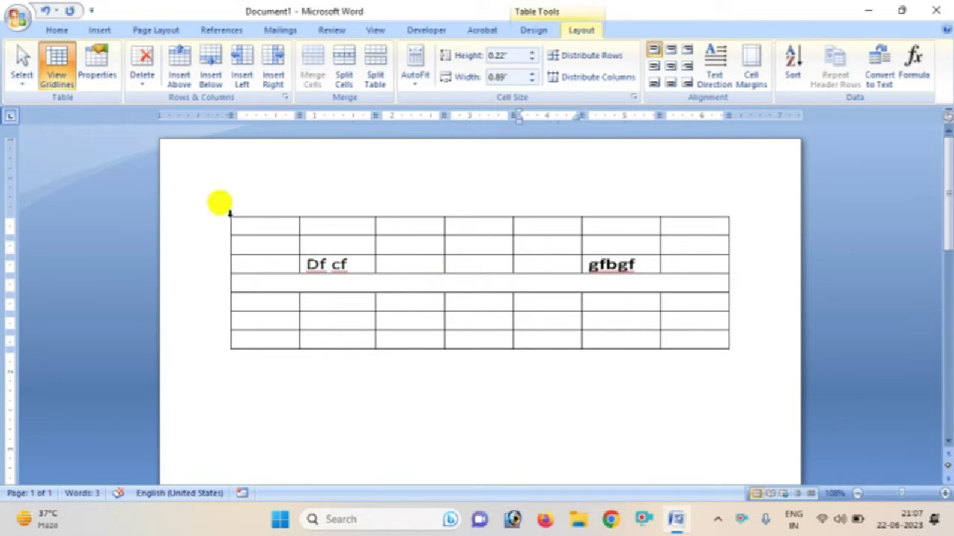
# Clear all text from the table and cut the whole table out.
pyautogui.rightClick(230, 215)
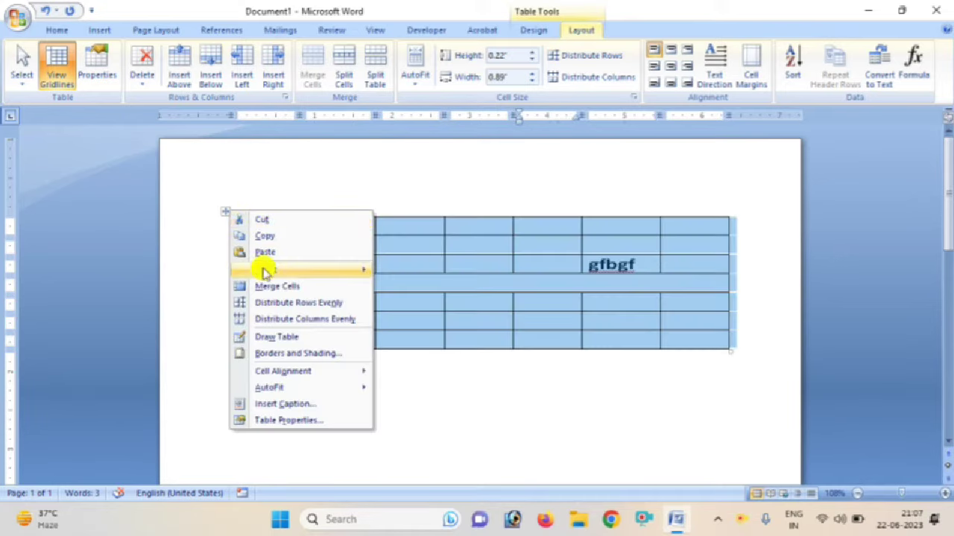
pyautogui.press('Escape')
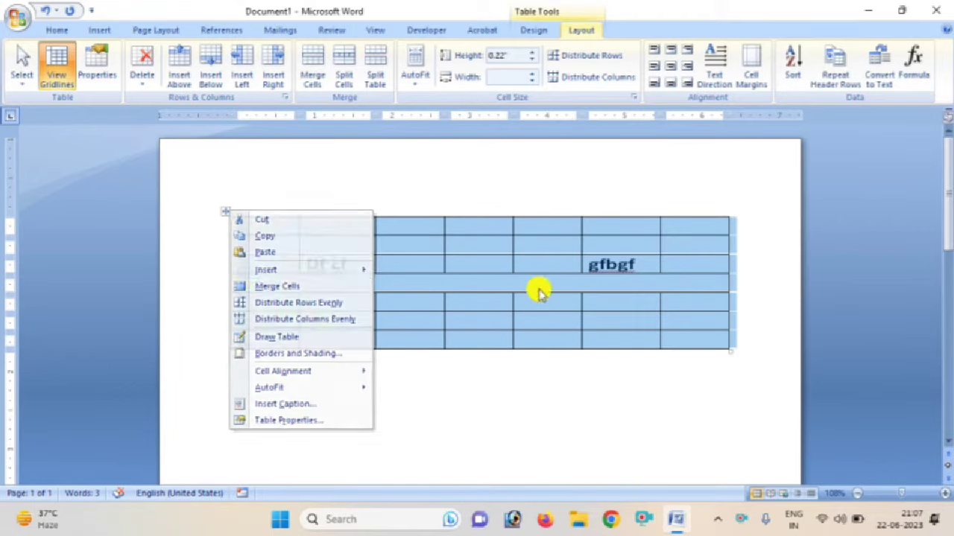
pyautogui.press('Delete')
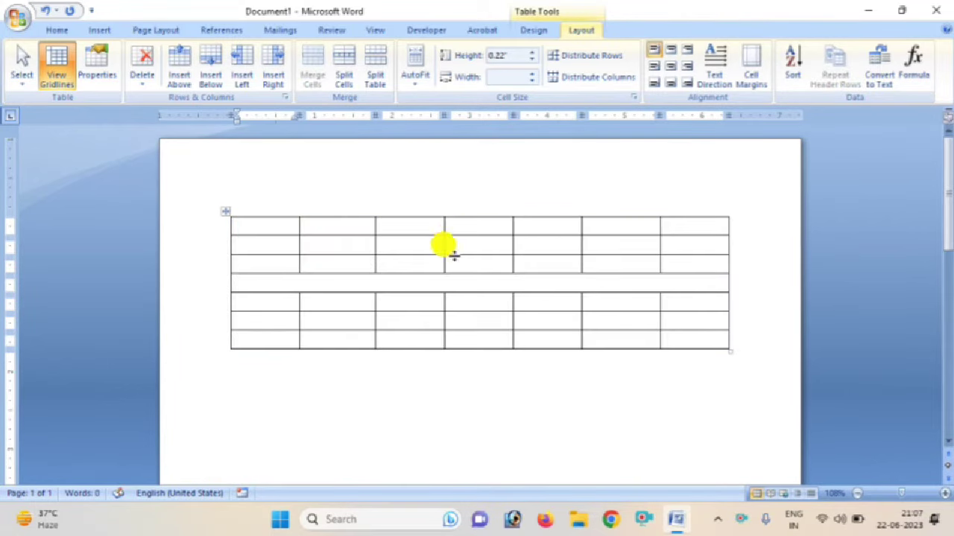
pyautogui.rightClick(231, 208)
pyautogui.click(266, 219)
pyautogui.click(105, 32)
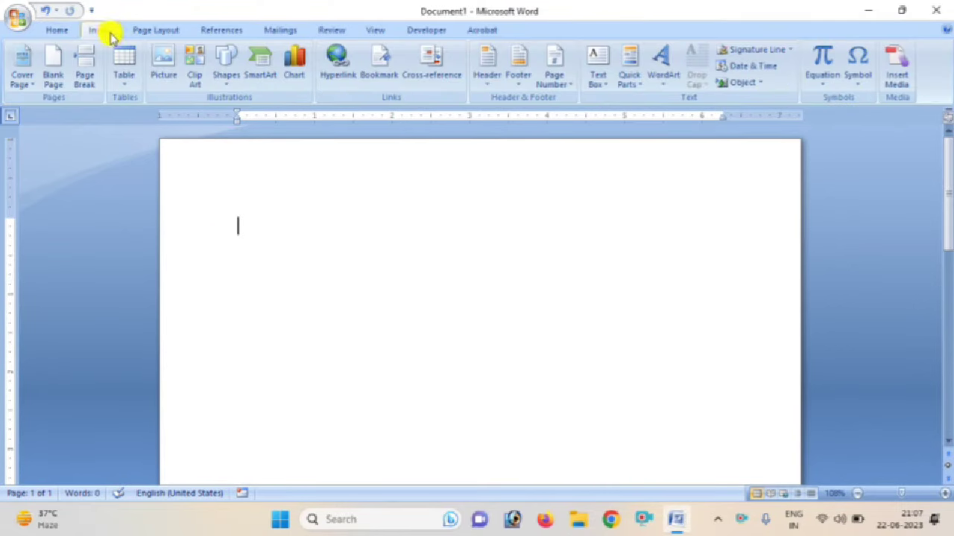
# Insert a 7-column, 6-row table with NAME in its top-left cell.
pyautogui.click(124, 64)
pyautogui.click(199, 187)
pyautogui.write('NAME')
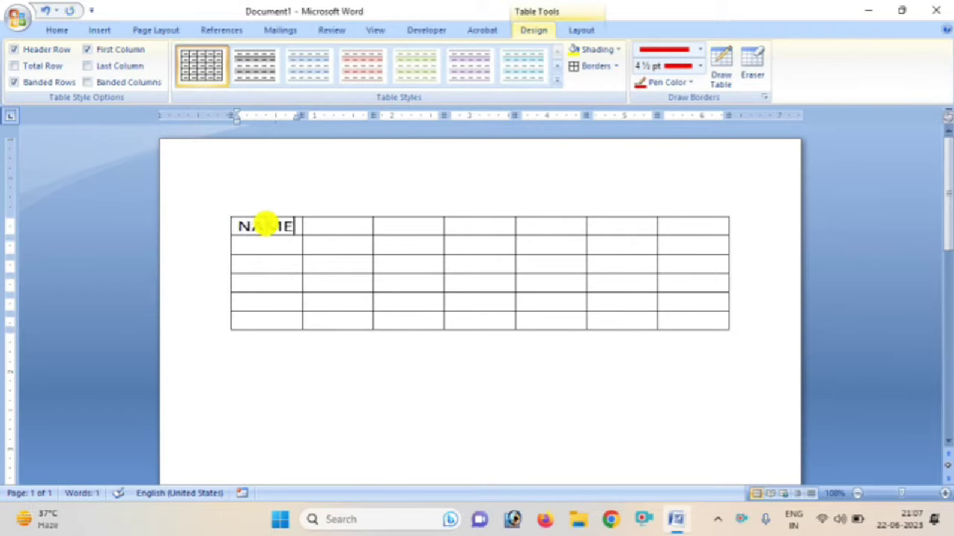
pyautogui.press('Tab')
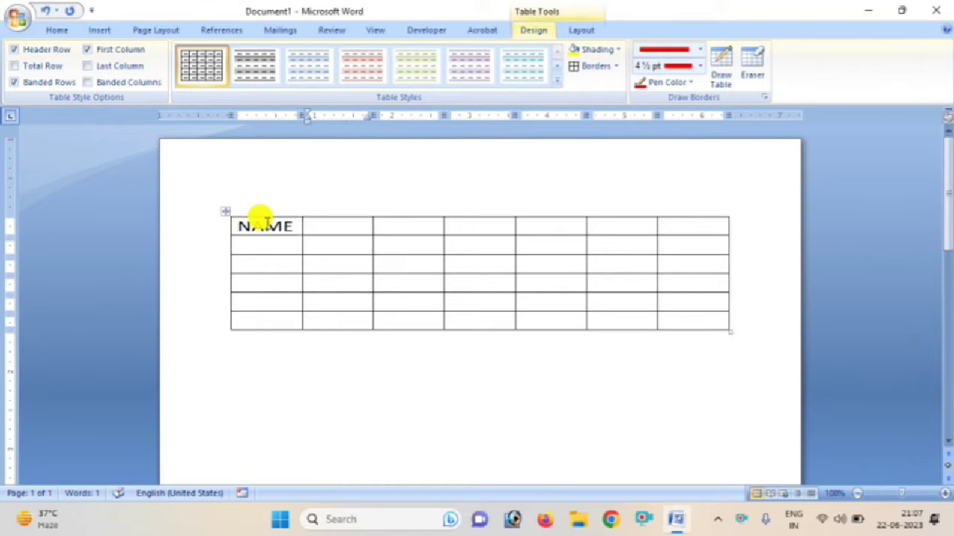
pyautogui.moveTo(266, 226)
pyautogui.moveTo(357, 229)
pyautogui.mouseDown()
pyautogui.moveTo(379, 215)
pyautogui.moveTo(596, 211)
pyautogui.mouseUp()
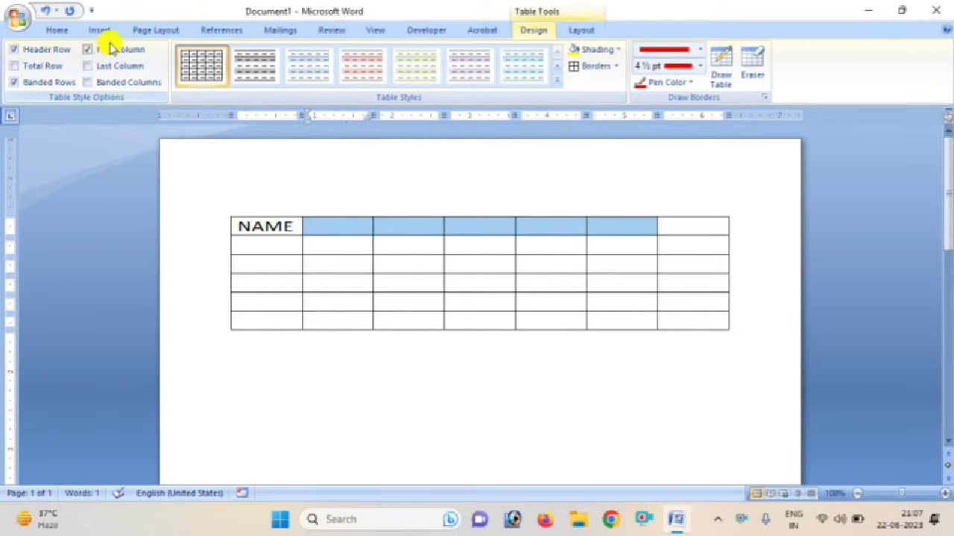
pyautogui.rightClick(345, 231)
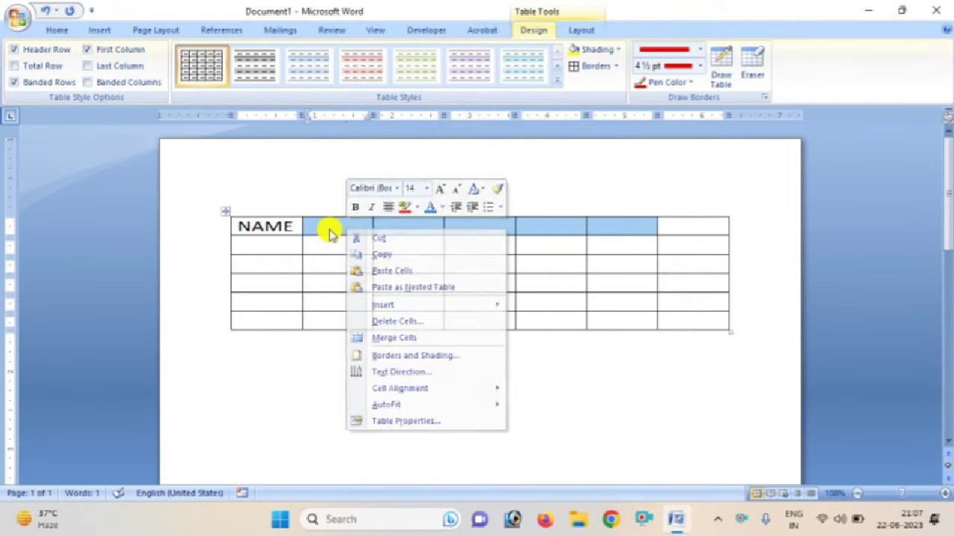
pyautogui.click(326, 225)
pyautogui.click(575, 30)
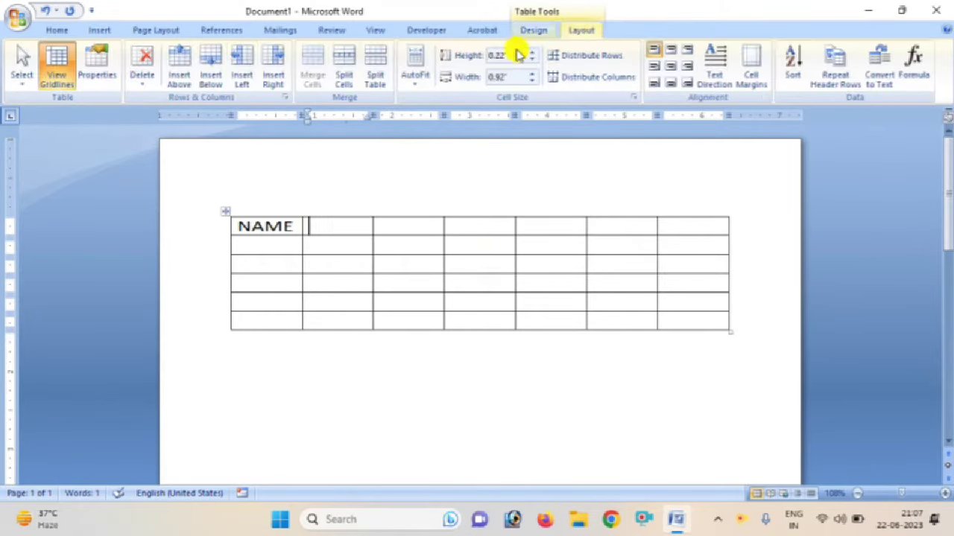
# Merge top-row columns 2–7, right of NAME, into a single cell.
pyautogui.click(339, 67)
pyautogui.click(527, 198)
pyautogui.moveTo(320, 227); pyautogui.dragTo(681, 224)
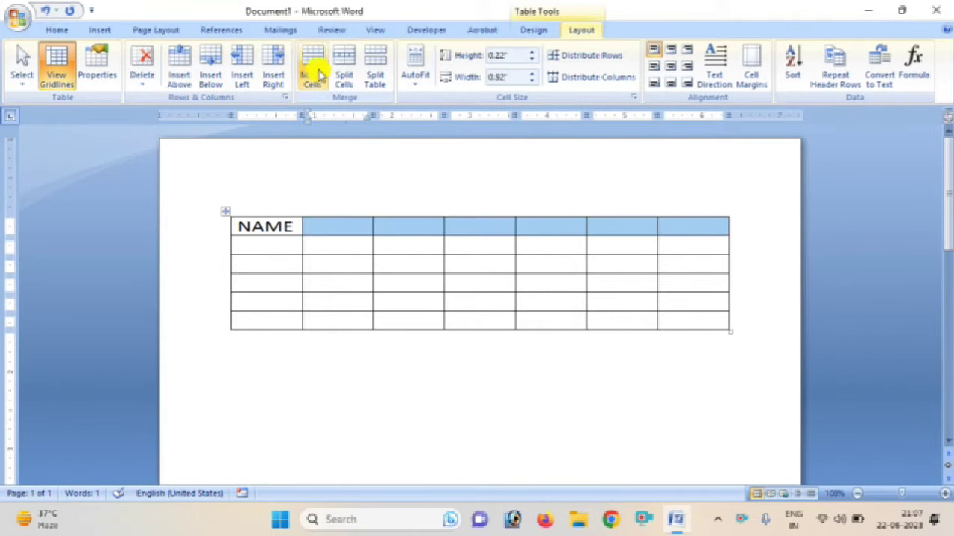
pyautogui.click(319, 73)
# Type SUBJECT in the merged cell and centre it with Ctrl+E.
pyautogui.click(387, 218)
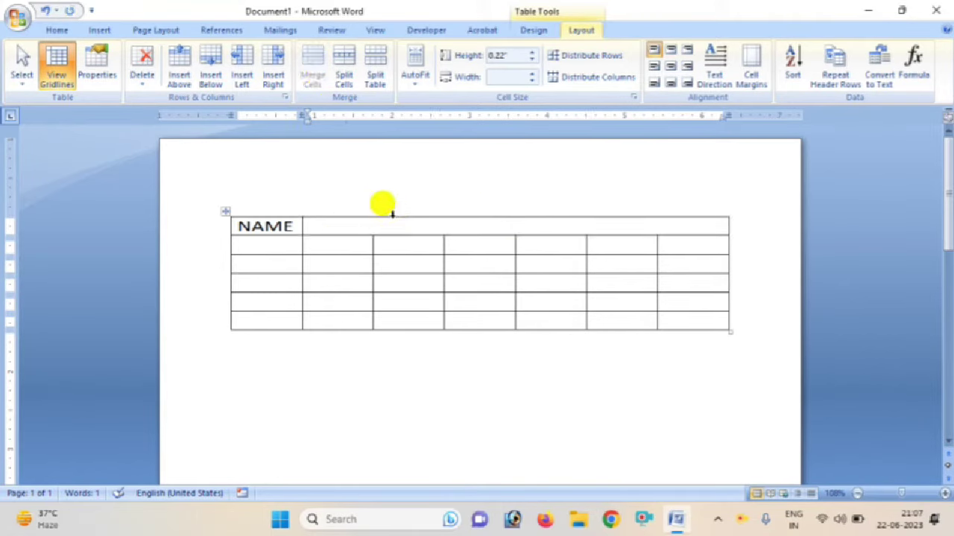
pyautogui.write('SUBJECT')
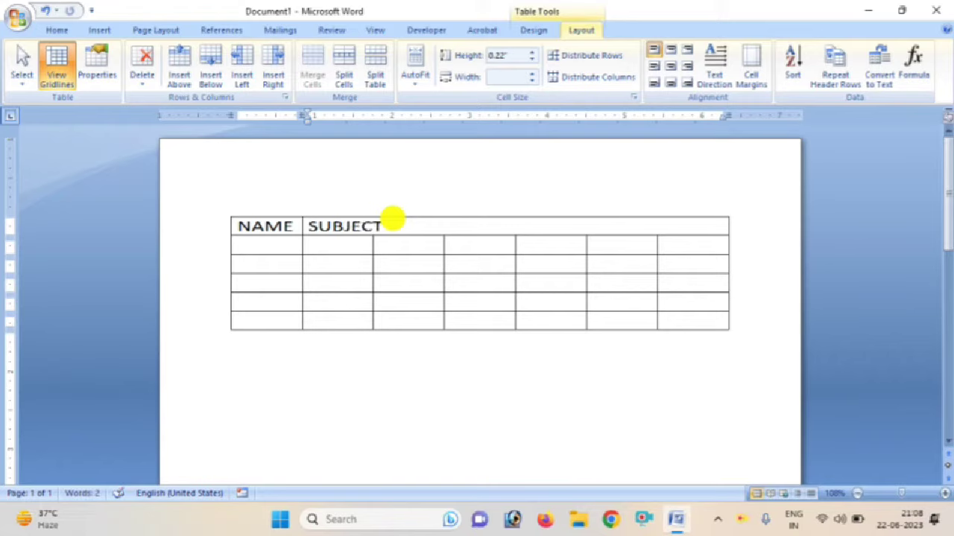
pyautogui.click(355, 209)
pyautogui.moveTo(386, 226); pyautogui.dragTo(291, 225)
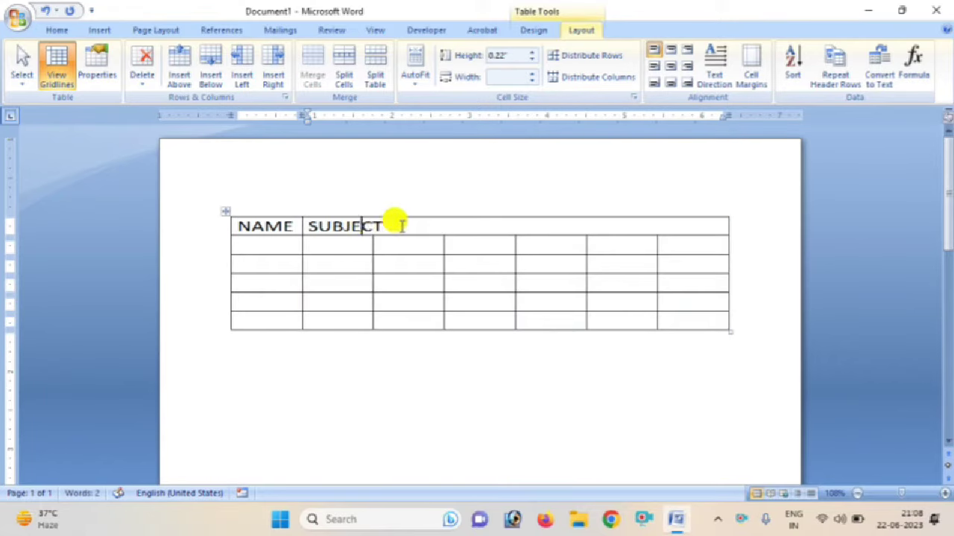
pyautogui.hotkey('ctrl', 'e')
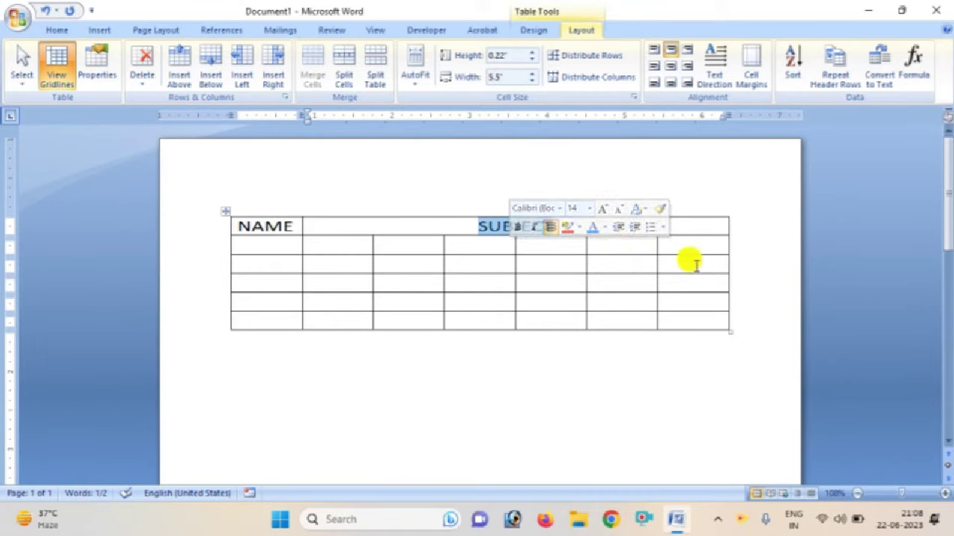
pyautogui.click(693, 264)
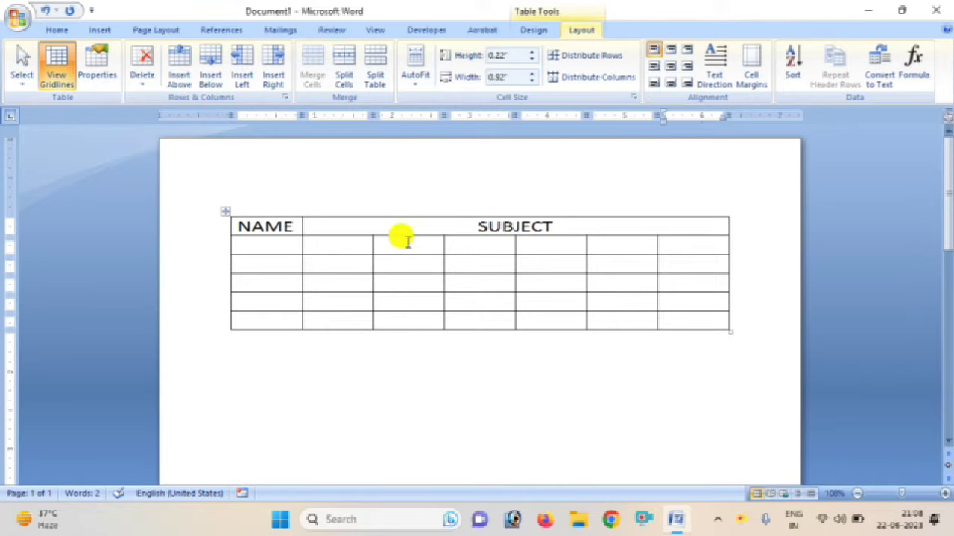
pyautogui.click(418, 242)
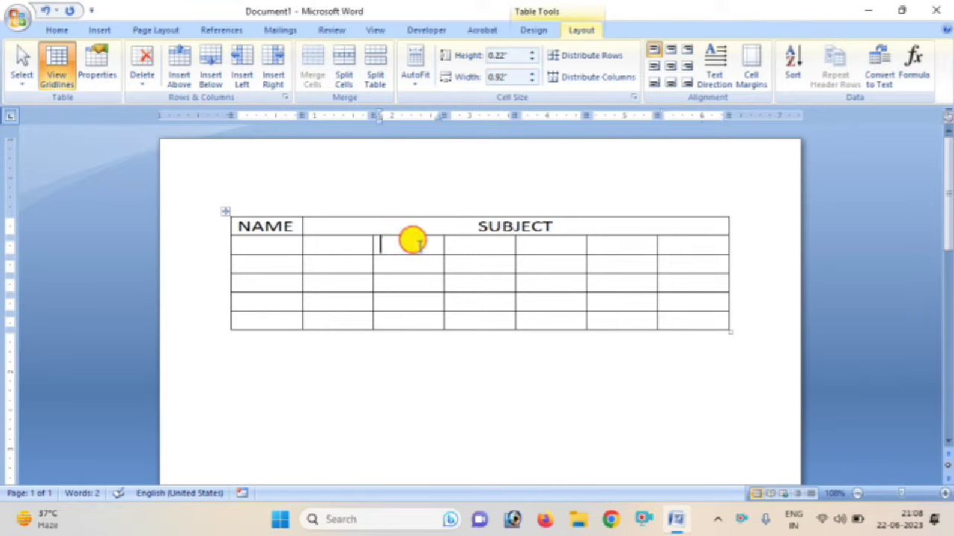
# Split row 2's third cell into three, merge it back, and type SC there.
pyautogui.click(342, 69)
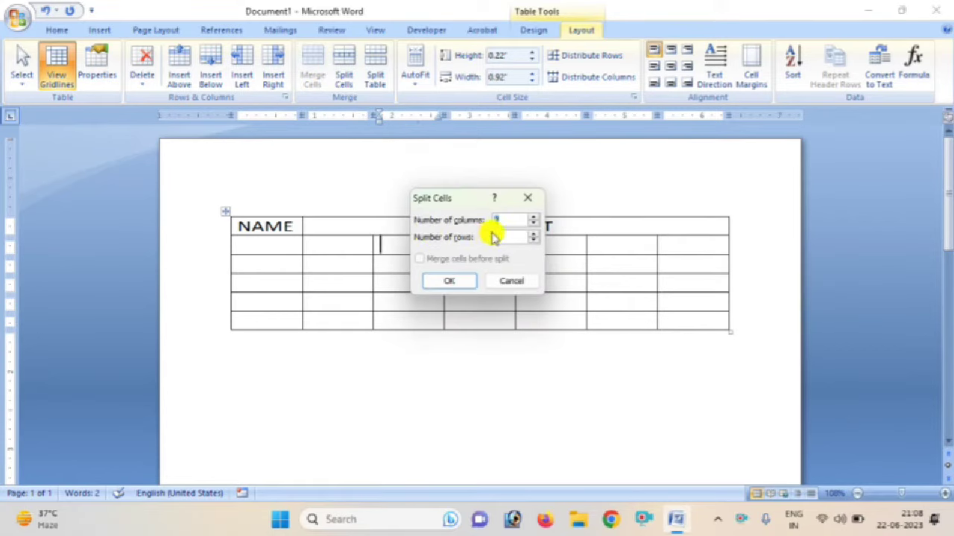
pyautogui.moveTo(477, 193); pyautogui.dragTo(711, 158)
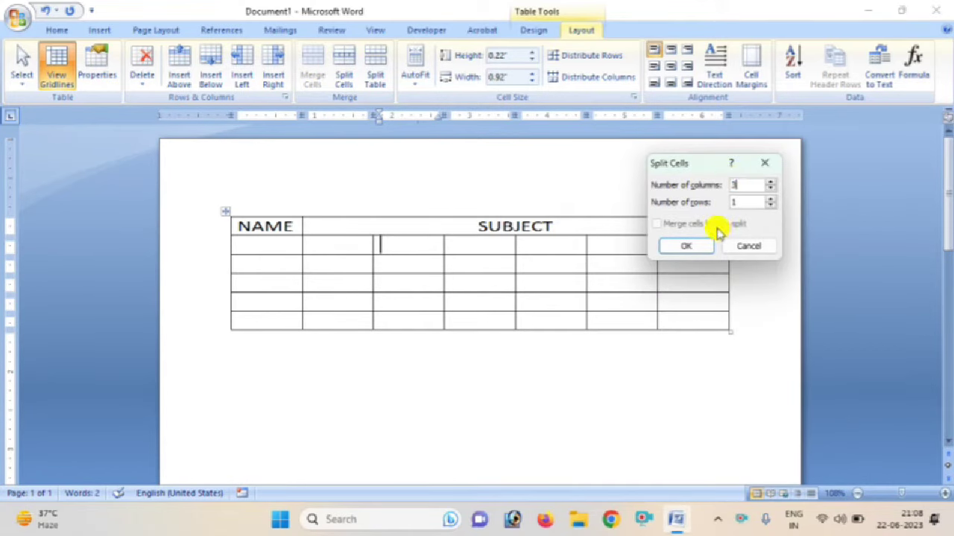
pyautogui.click(697, 246)
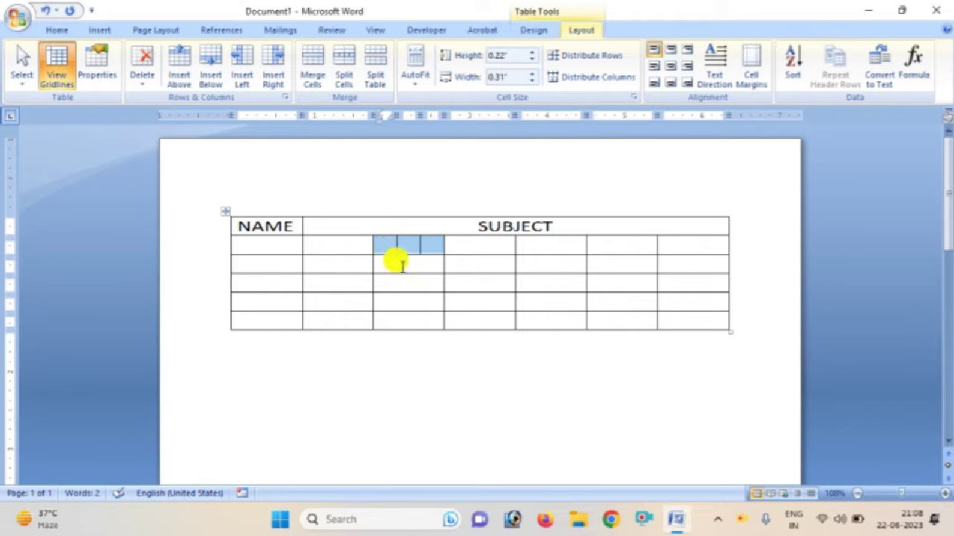
pyautogui.moveTo(394, 259); pyautogui.dragTo(420, 250)
pyautogui.click(409, 246)
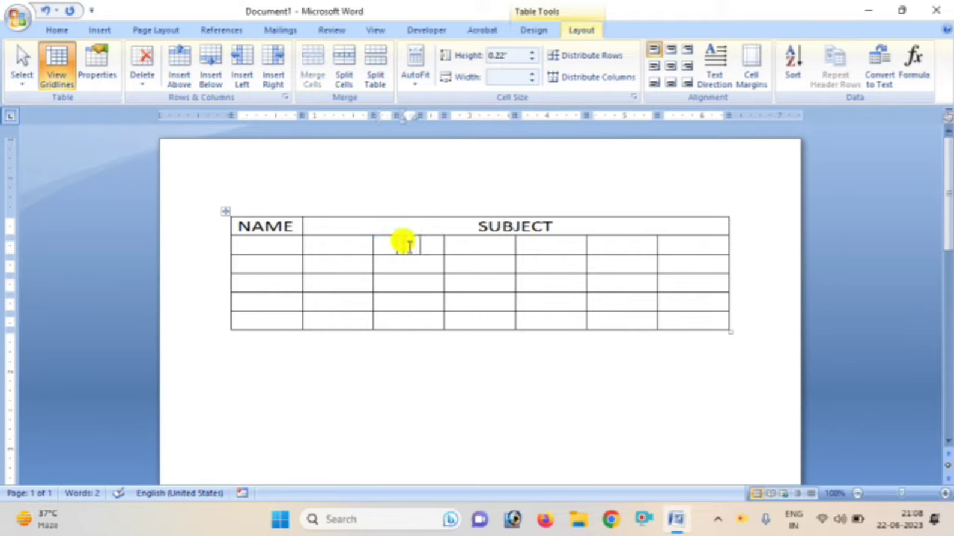
pyautogui.click(406, 252)
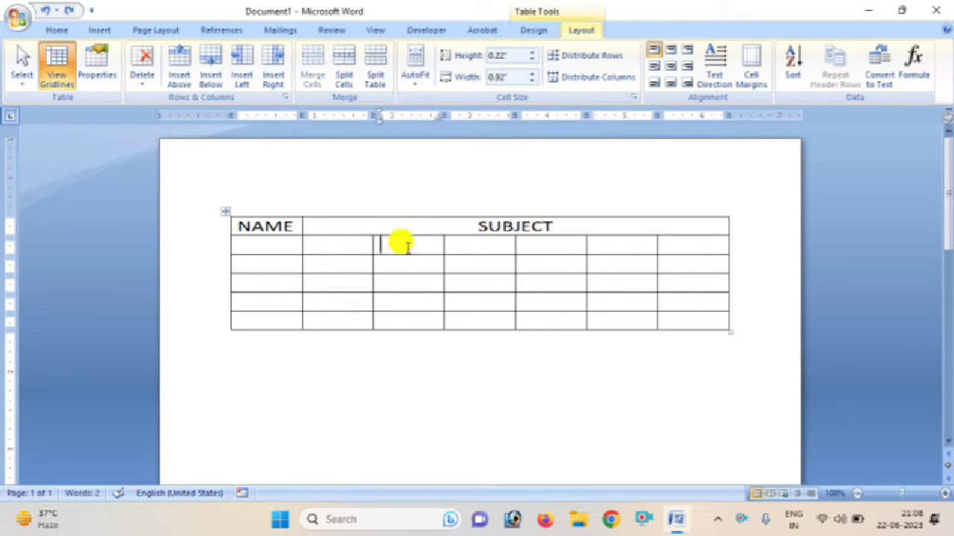
pyautogui.write('SC')
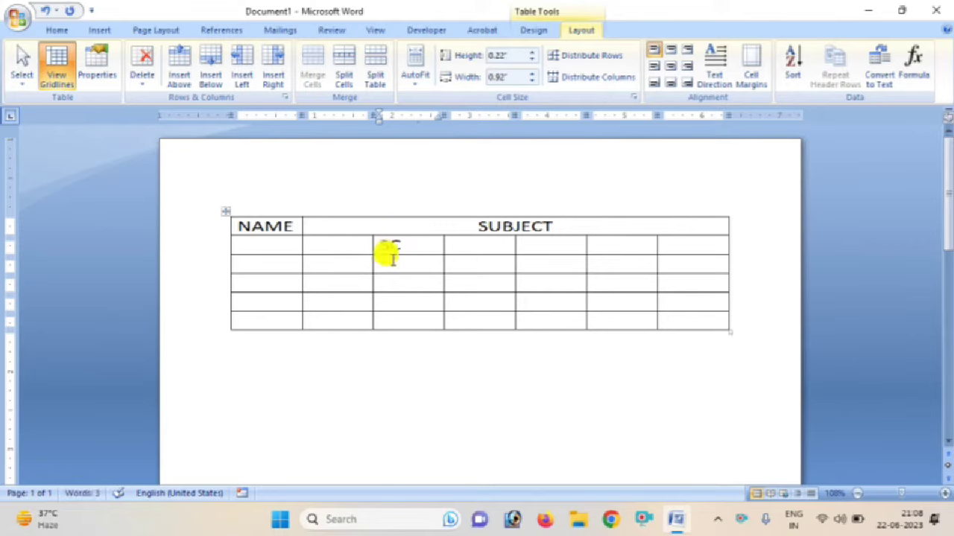
pyautogui.moveTo(385, 261); pyautogui.dragTo(389, 309)
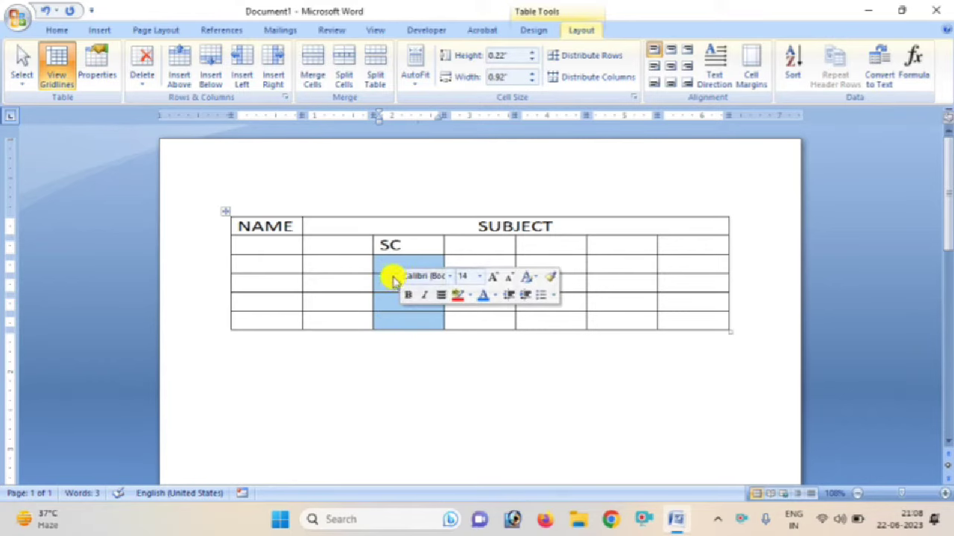
# Enter RAJU, SONU, MONU and RUPA down the NAME column, one per row.
pyautogui.click(266, 264)
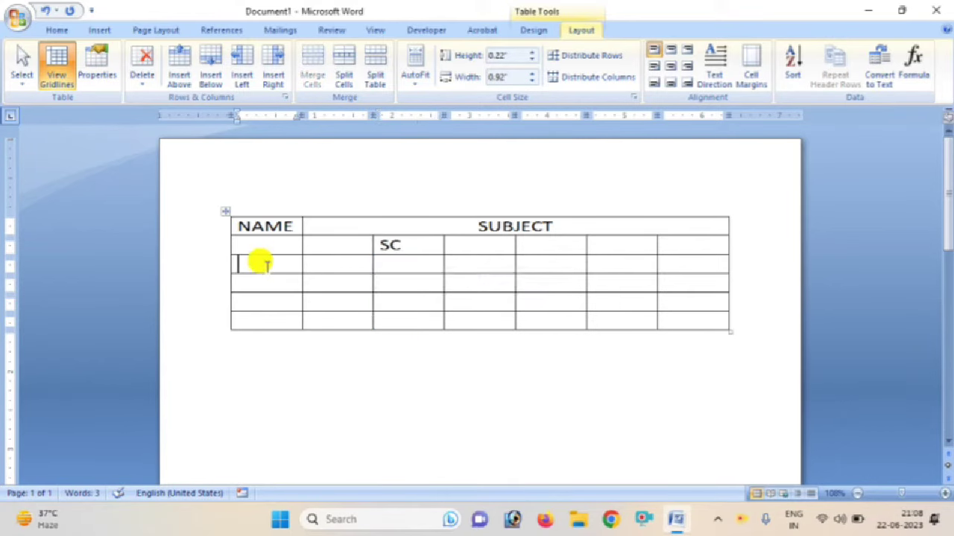
pyautogui.write('RA')
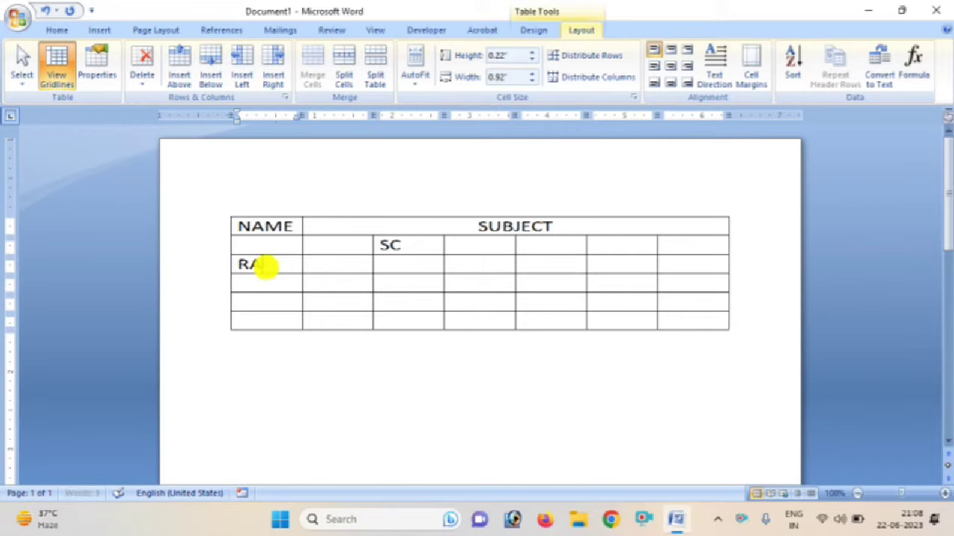
pyautogui.press('Down')
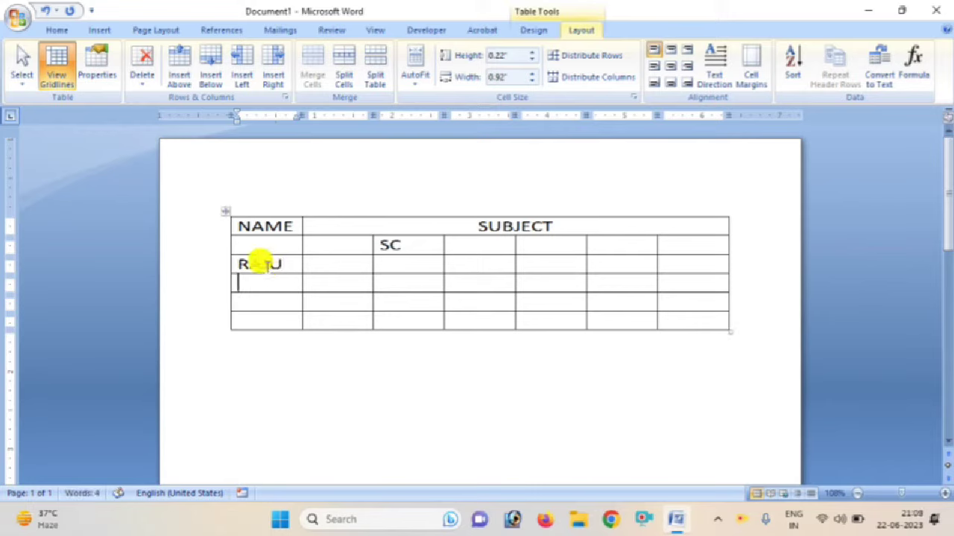
pyautogui.write('SONU')
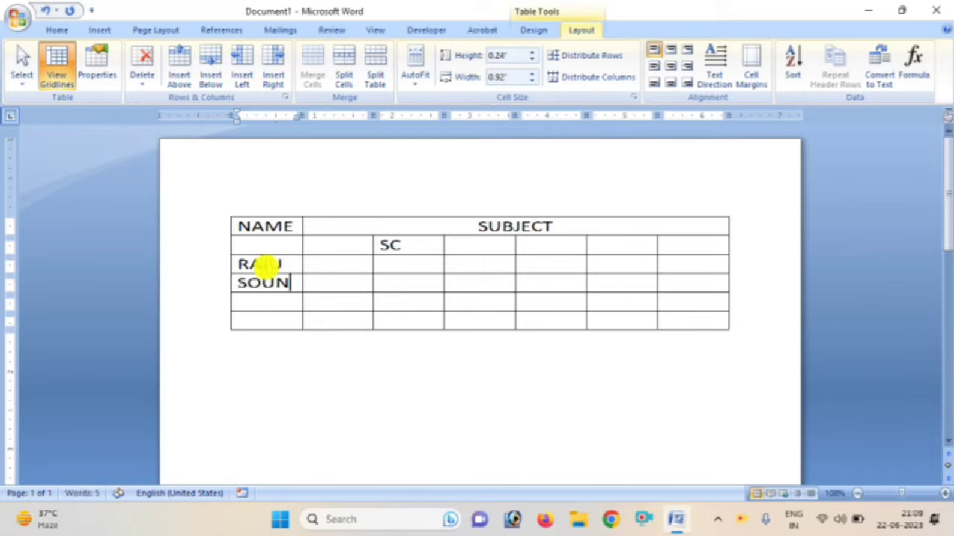
pyautogui.press('Down')
pyautogui.write('MONU')
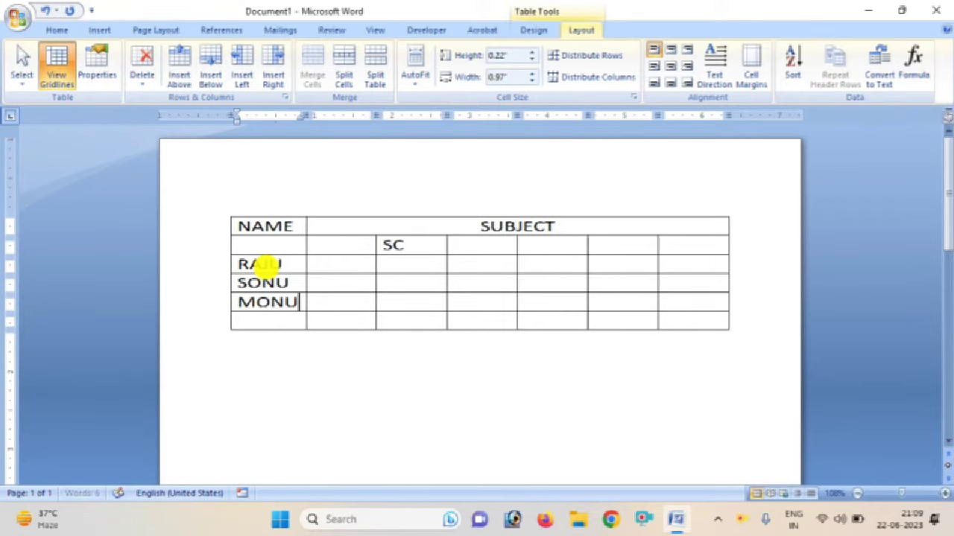
pyautogui.press('Down')
pyautogui.write('R')
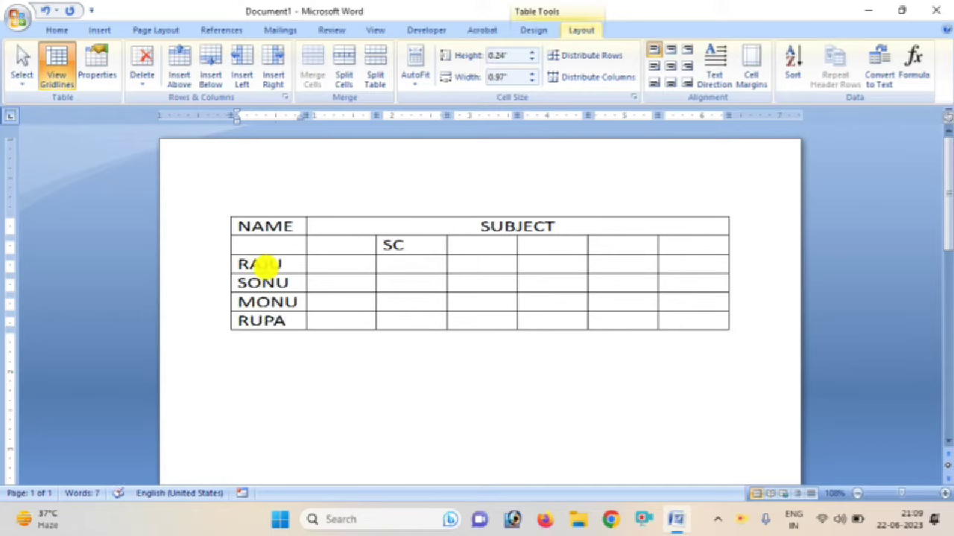
pyautogui.moveTo(406, 265); pyautogui.dragTo(409, 322)
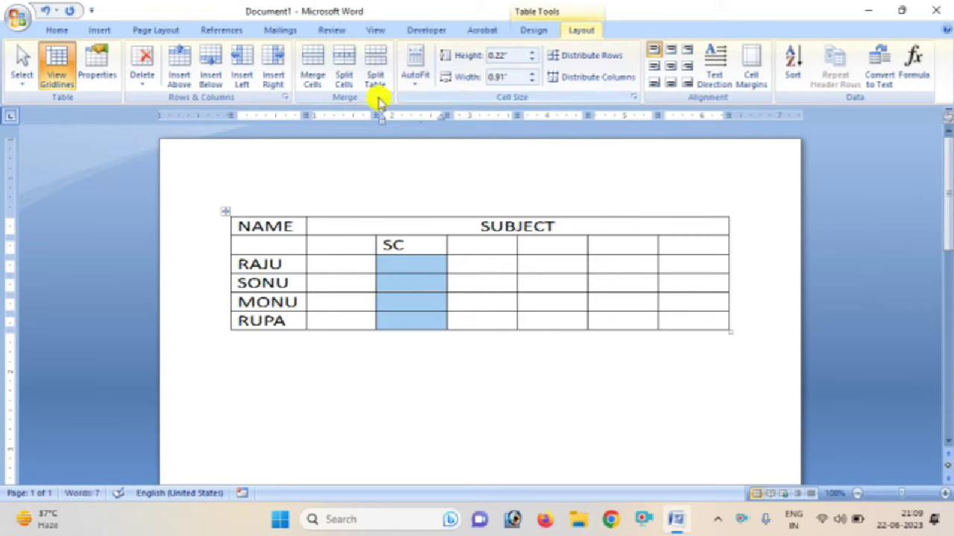
# Split the cells under SC into 3 columns and label RAJU's row C, B and P.
pyautogui.rightClick(403, 276)
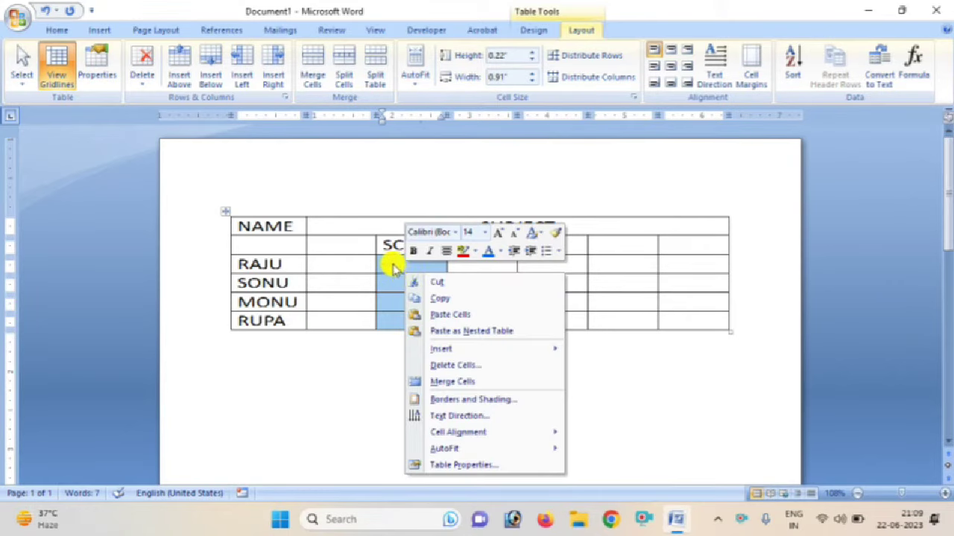
pyautogui.click(344, 75)
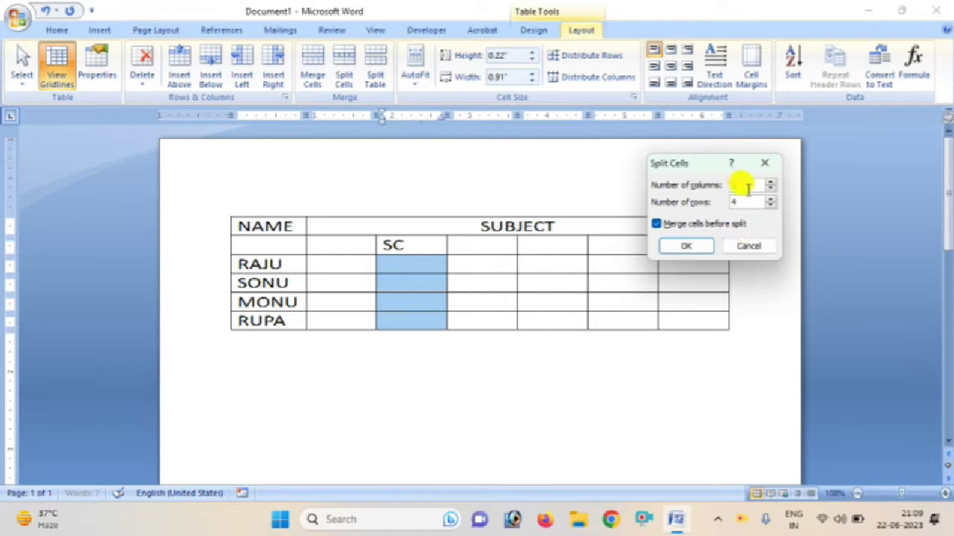
pyautogui.write('3')
pyautogui.click(687, 246)
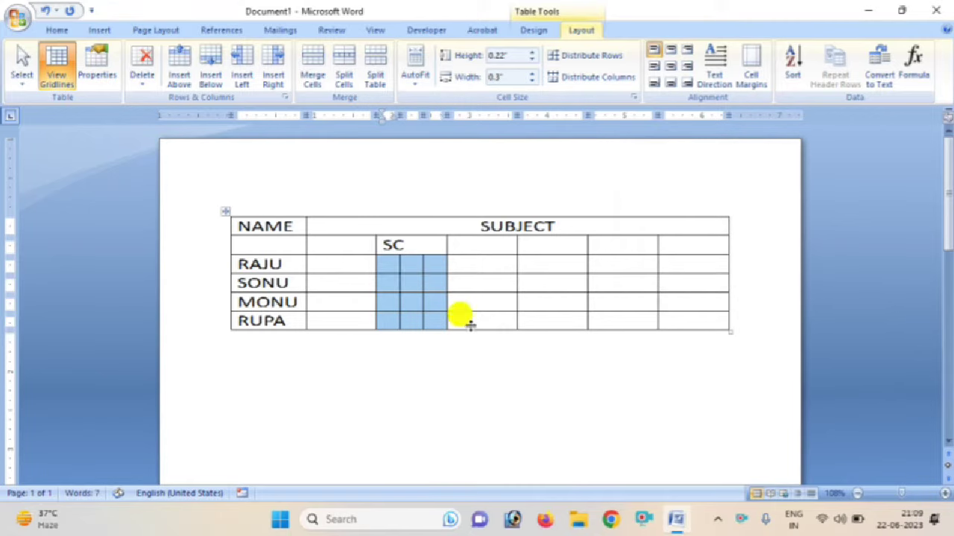
pyautogui.click(387, 263)
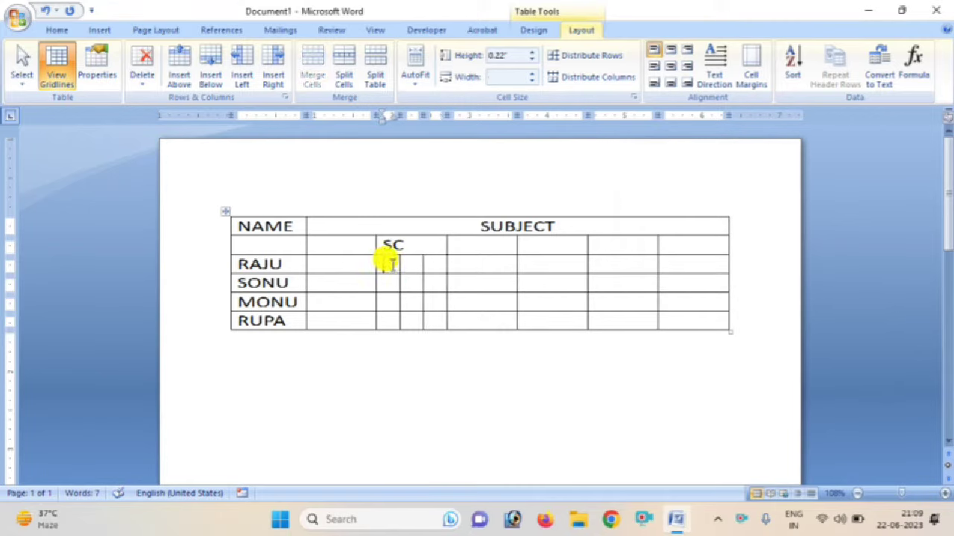
pyautogui.write('P')
pyautogui.click(412, 263)
pyautogui.write('B')
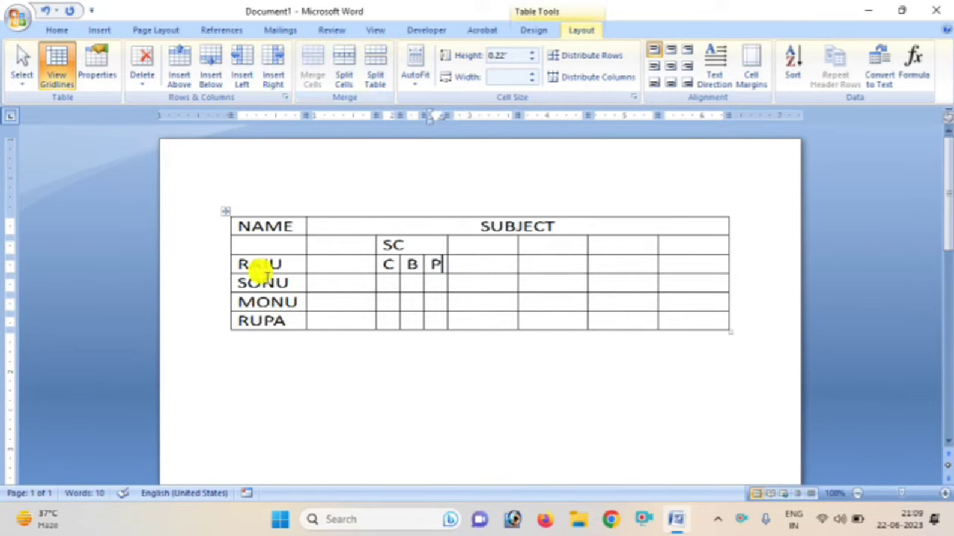
pyautogui.moveTo(268, 272); pyautogui.dragTo(681, 269)
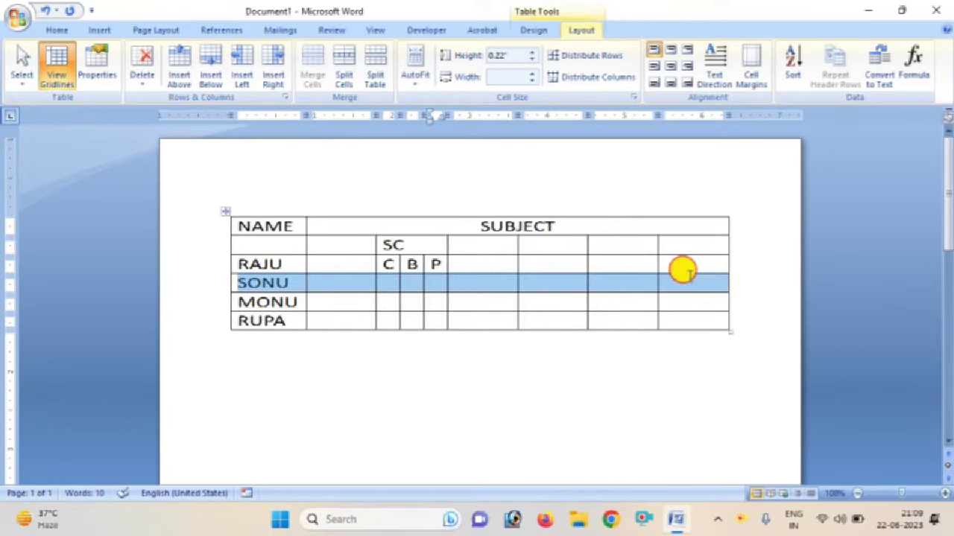
# Split the table above SONU's row so the last three student rows form a separate table.
pyautogui.click(376, 72)
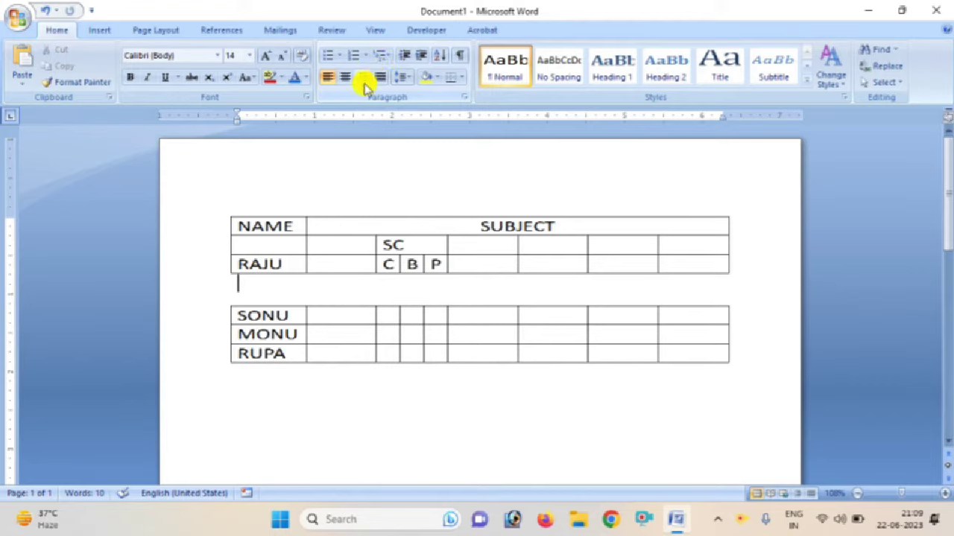
pyautogui.click(153, 31)
pyautogui.click(97, 31)
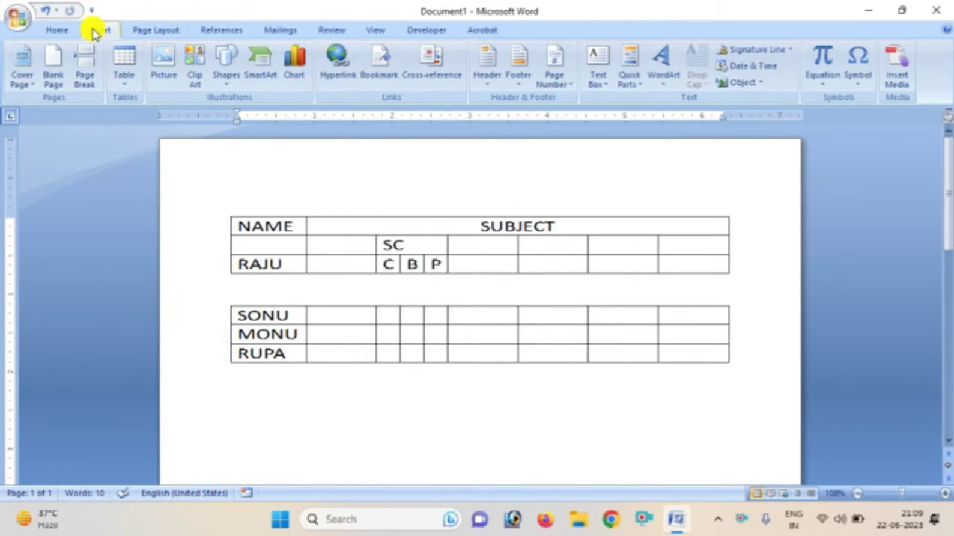
pyautogui.click(51, 31)
pyautogui.click(95, 33)
pyautogui.click(161, 29)
pyautogui.click(99, 30)
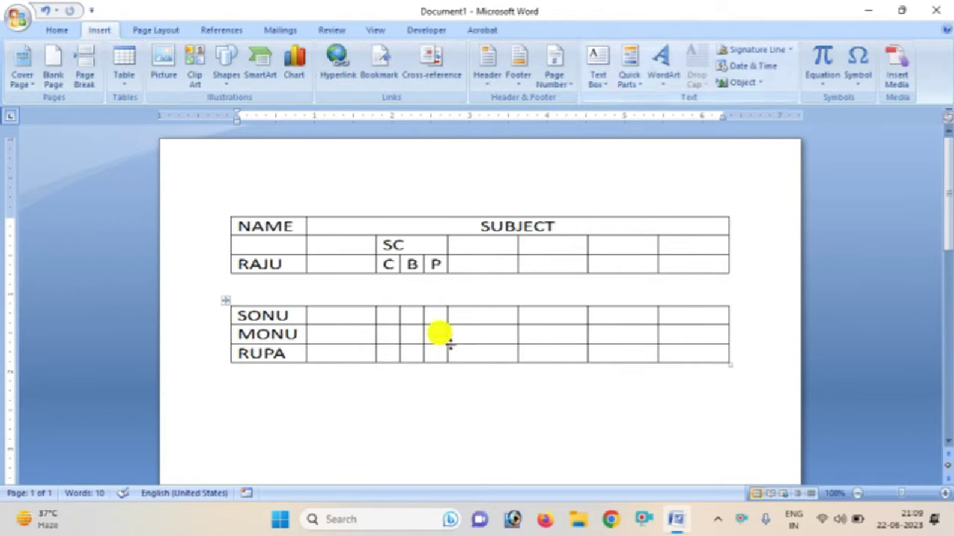
pyautogui.click(336, 257)
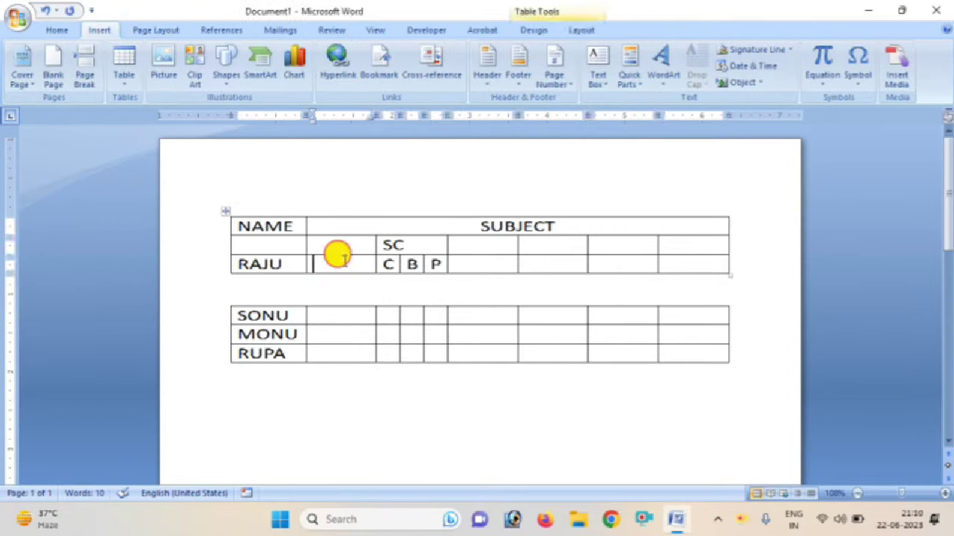
# Type the subjects DFV, D and 02 in the cells right of SC.
pyautogui.click(572, 31)
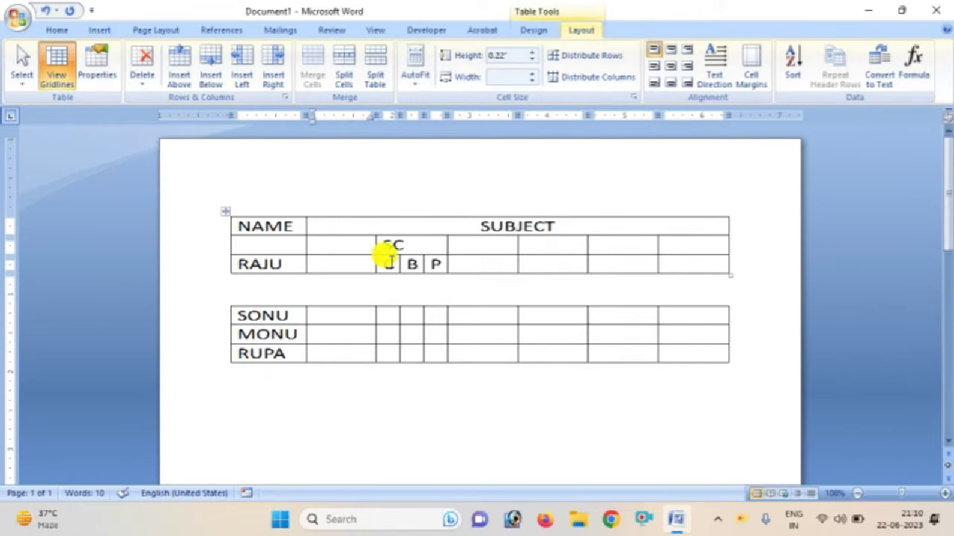
pyautogui.write('DFV')
pyautogui.click(544, 246)
pyautogui.write('D')
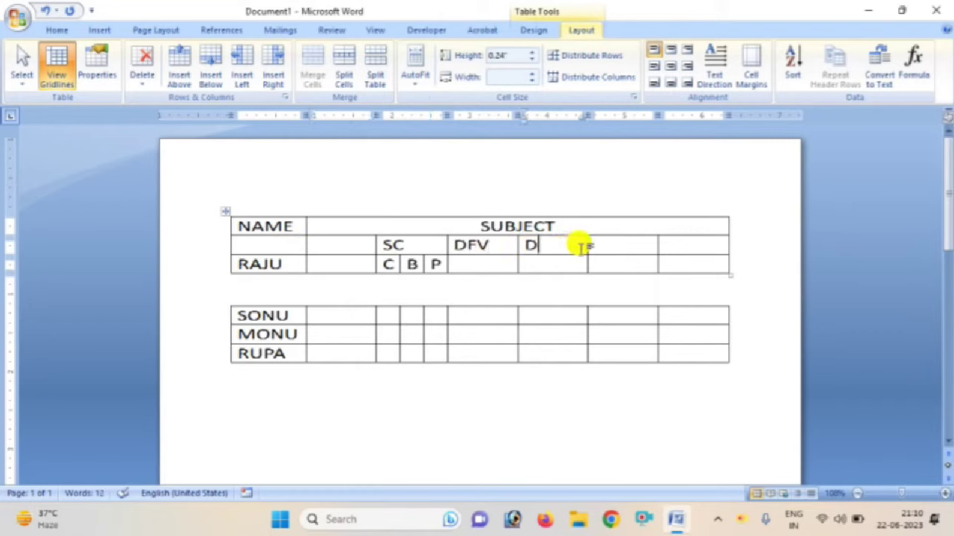
pyautogui.click(586, 246)
pyautogui.click(623, 246)
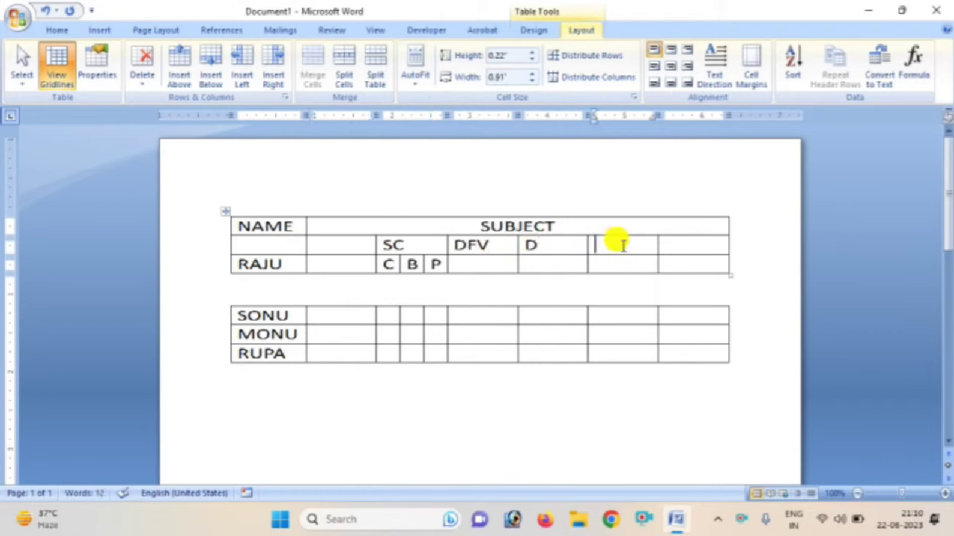
pyautogui.write('02')
pyautogui.press('Down')
pyautogui.press('Down')
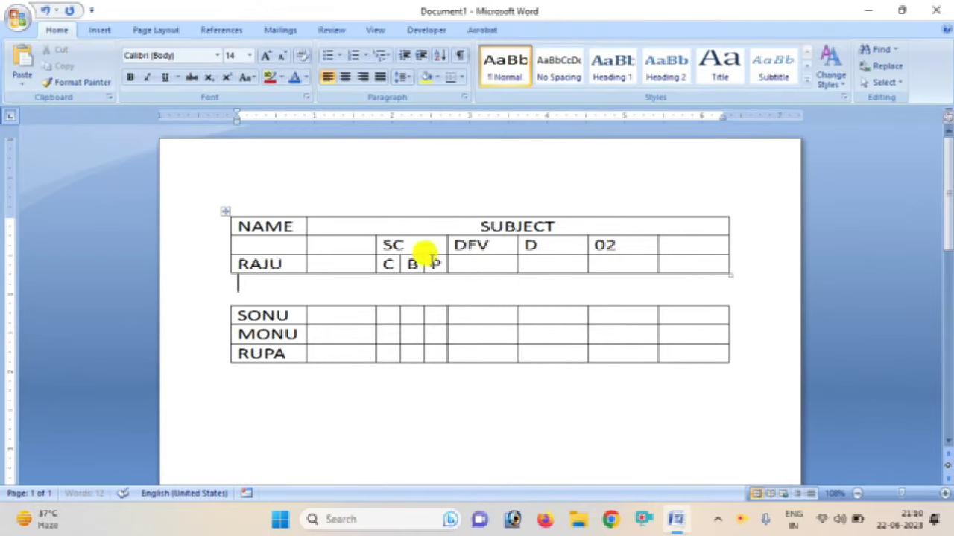
pyautogui.moveTo(308, 240); pyautogui.dragTo(681, 245)
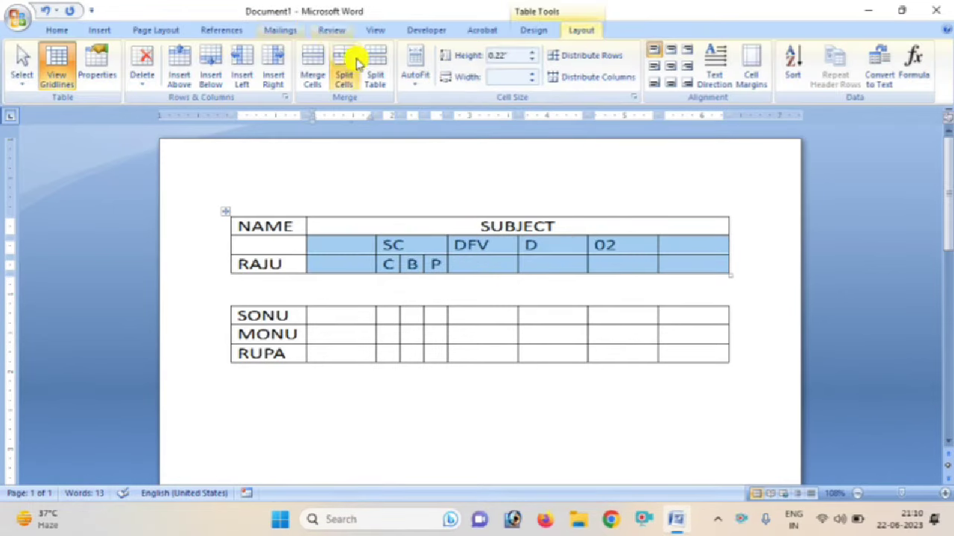
# Try AutoFit to Contents, AutoFit Window and Fixed Column Width on the upper table.
pyautogui.click(414, 78)
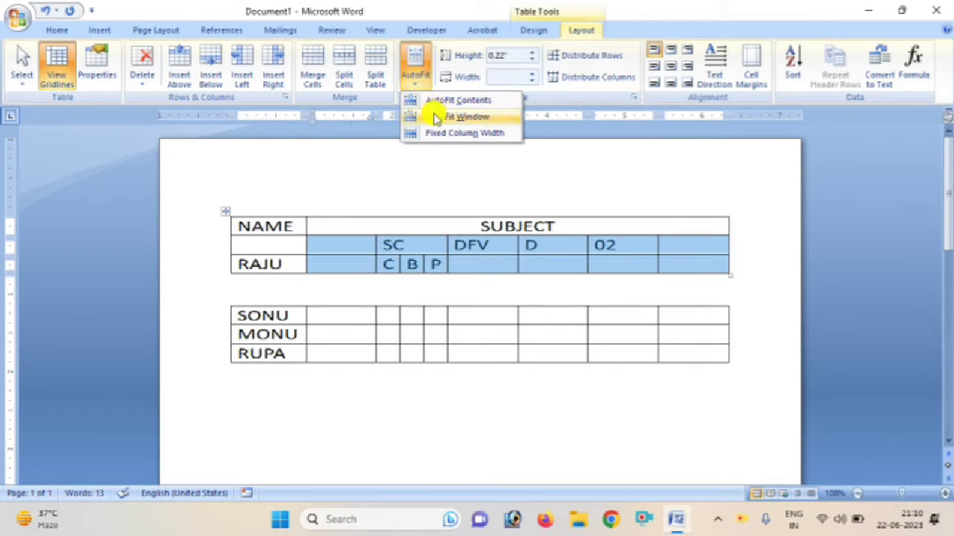
pyautogui.click(455, 100)
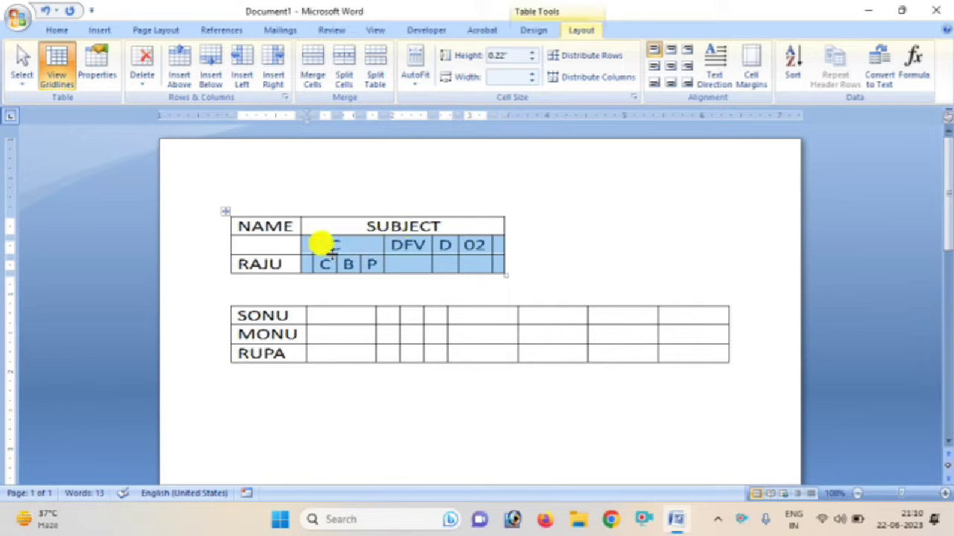
pyautogui.hotkey('ctrl', 'z')
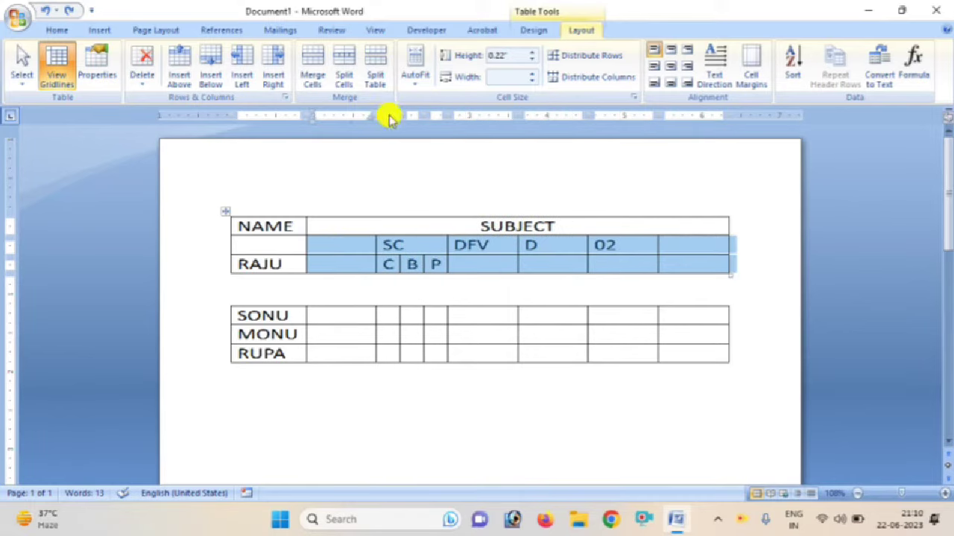
pyautogui.click(419, 70)
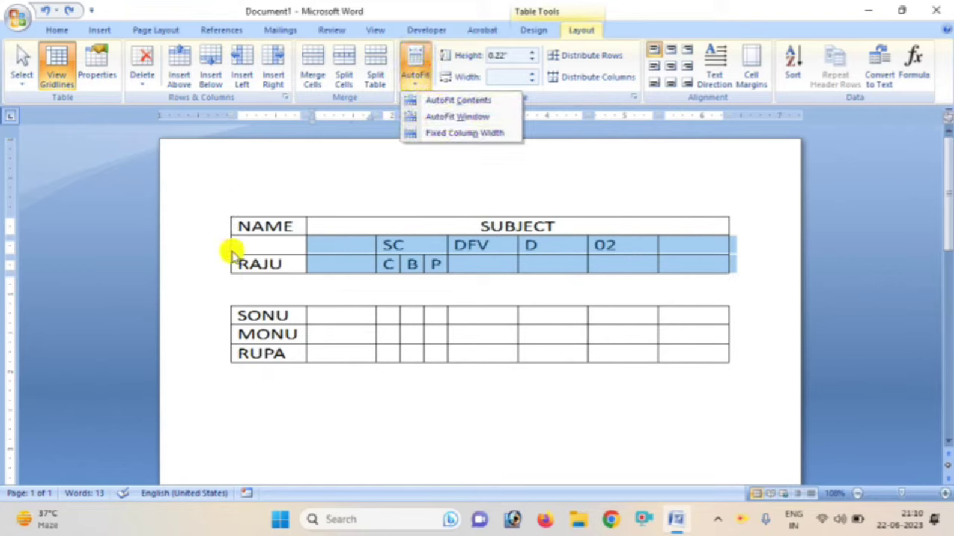
pyautogui.click(481, 117)
pyautogui.click(419, 71)
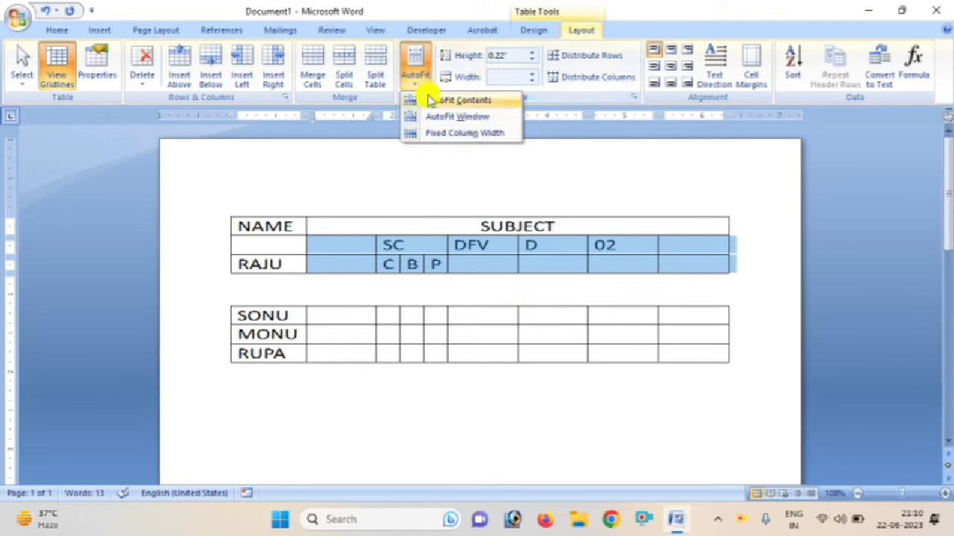
pyautogui.click(439, 133)
pyautogui.click(441, 98)
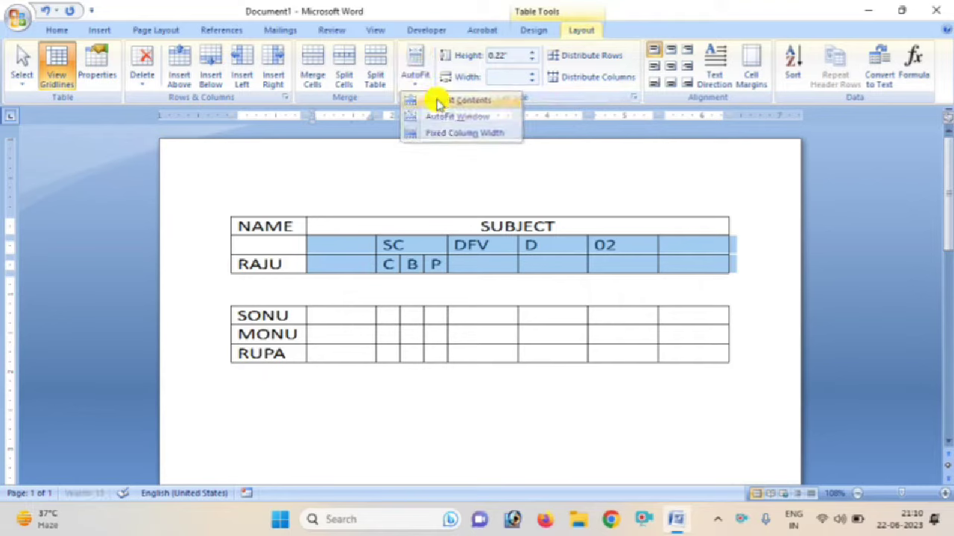
pyautogui.click(488, 245)
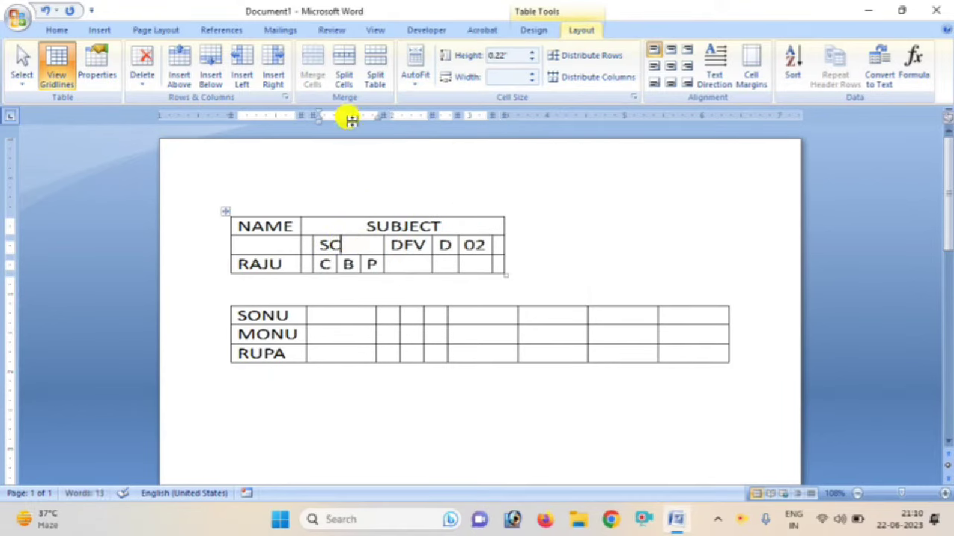
# Select rows 2–3 of the upper table and AutoFit it to the full window width.
pyautogui.moveTo(303, 241)
pyautogui.mouseDown()
pyautogui.moveTo(488, 284)
pyautogui.moveTo(489, 265)
pyautogui.mouseUp()
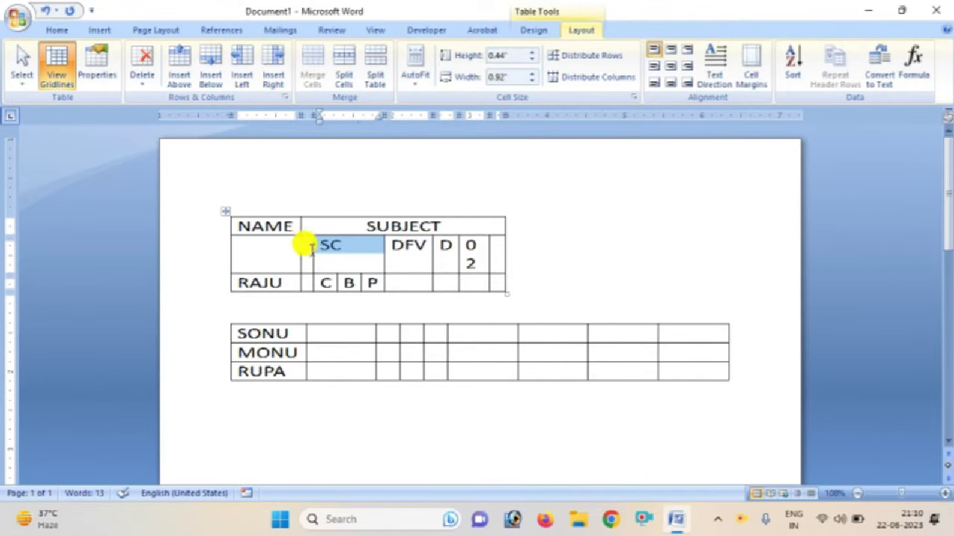
pyautogui.click(689, 293)
pyautogui.moveTo(341, 251); pyautogui.dragTo(545, 280)
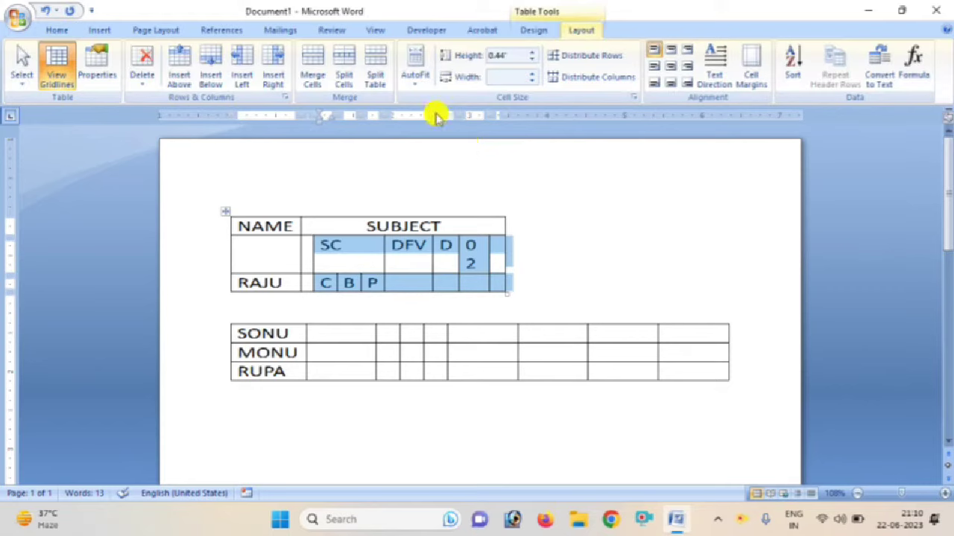
pyautogui.click(415, 65)
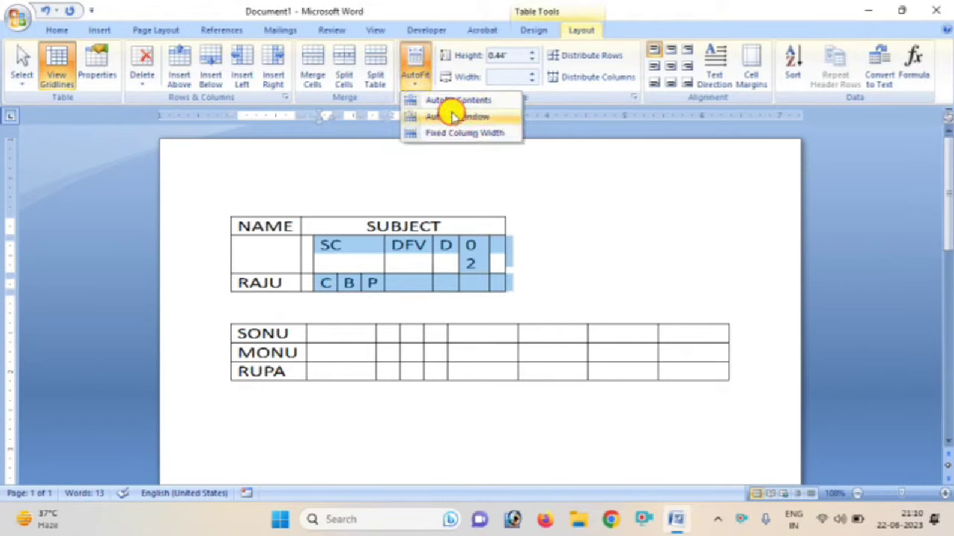
pyautogui.click(455, 116)
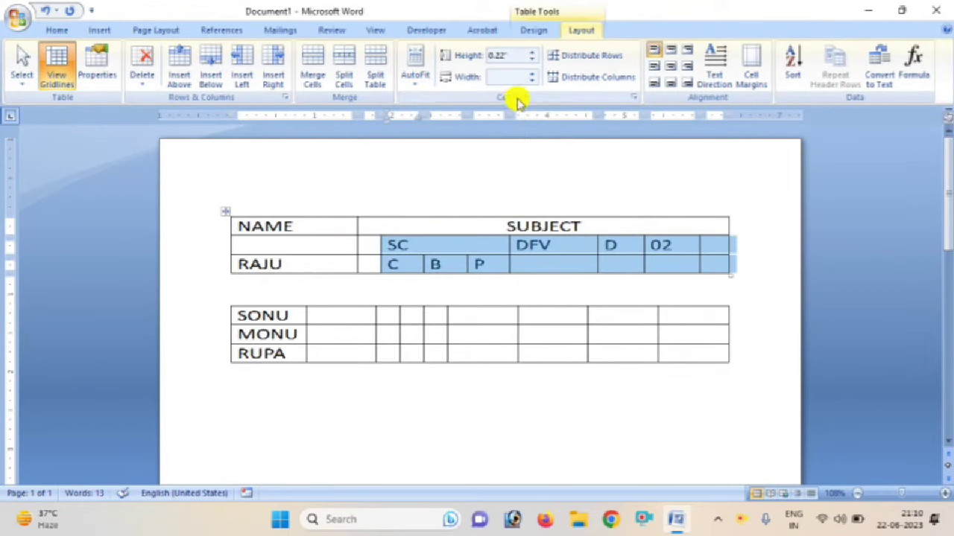
pyautogui.click(417, 280)
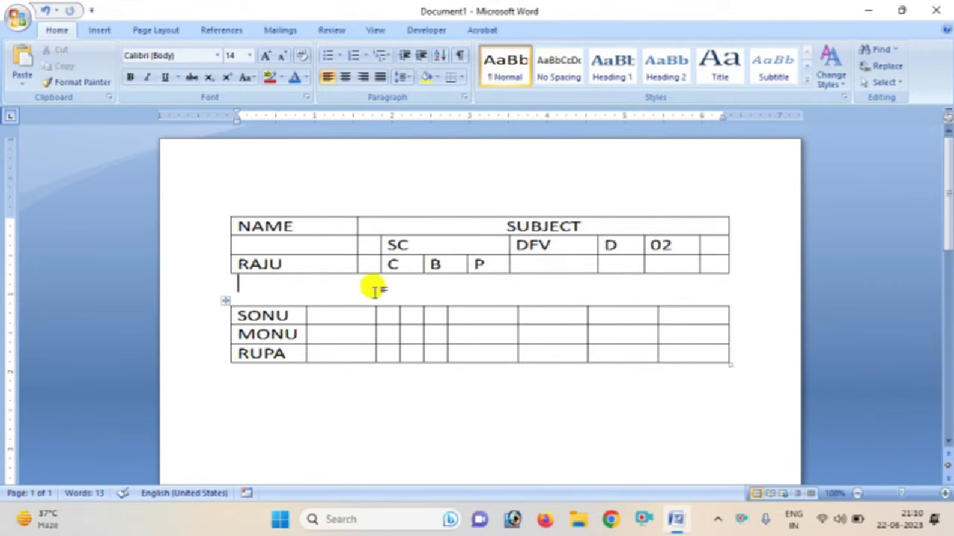
pyautogui.rightClick(227, 212)
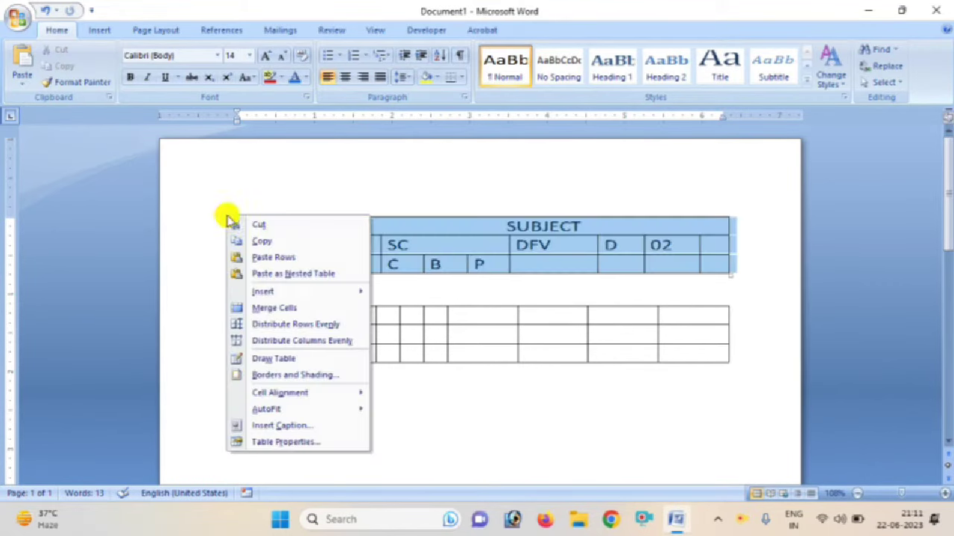
# Cut both old tables out of the document.
pyautogui.click(250, 222)
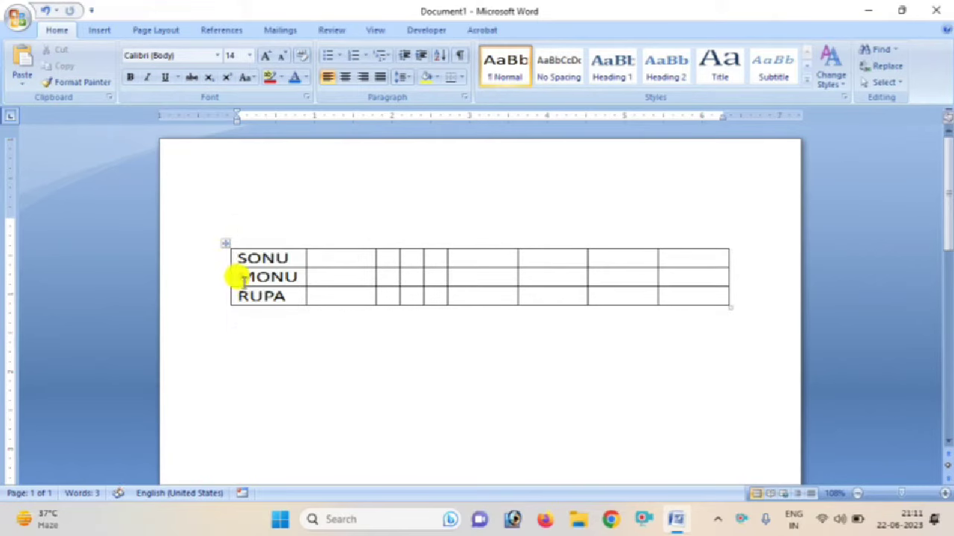
pyautogui.rightClick(223, 244)
pyautogui.click(253, 253)
# Insert a new 7-column by 6-row table and select all its cells.
pyautogui.click(99, 30)
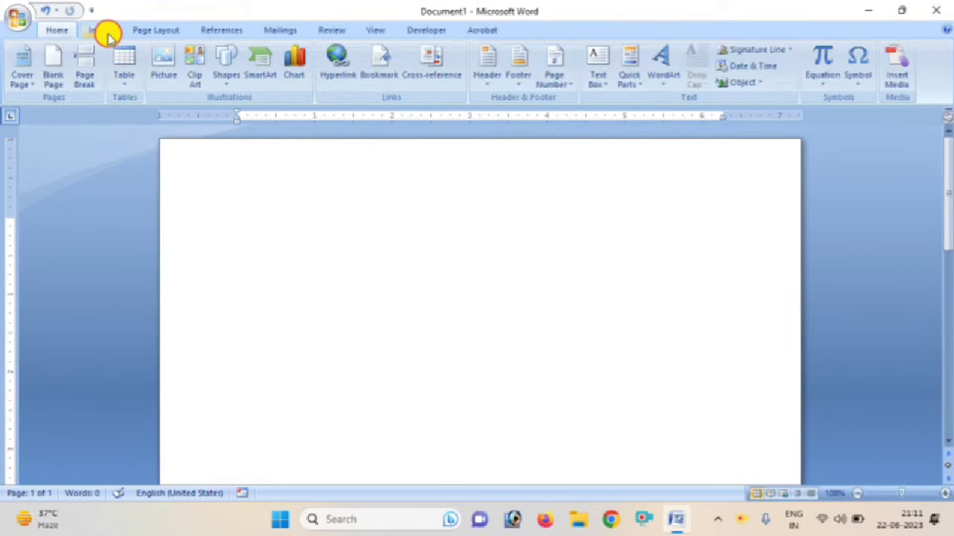
pyautogui.click(133, 63)
pyautogui.click(196, 182)
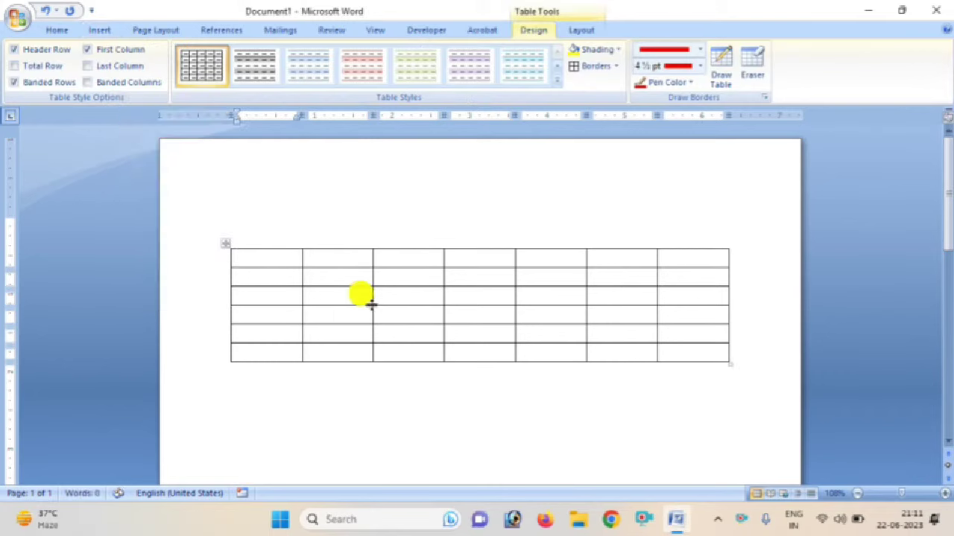
pyautogui.click(581, 30)
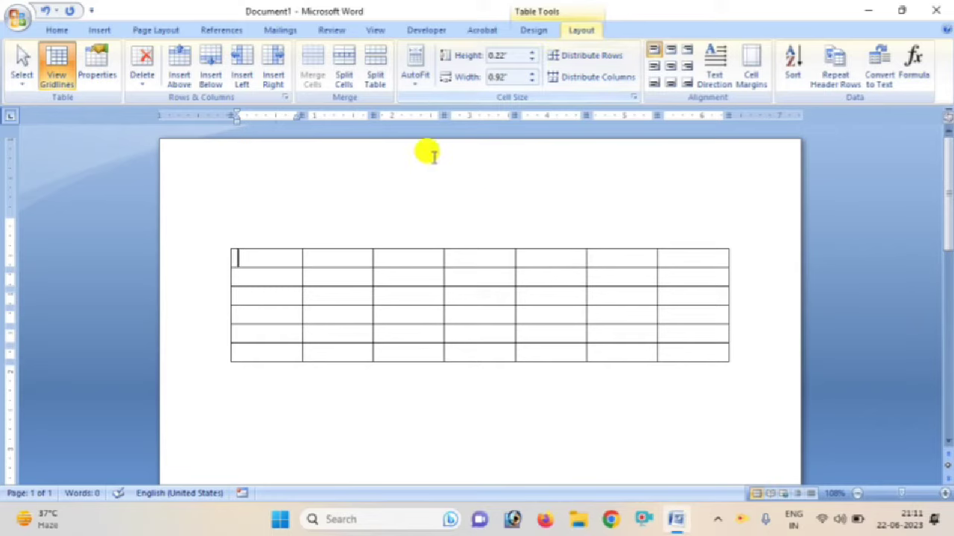
pyautogui.moveTo(283, 253)
pyautogui.mouseDown()
pyautogui.moveTo(587, 308)
pyautogui.moveTo(676, 353)
pyautogui.mouseUp()
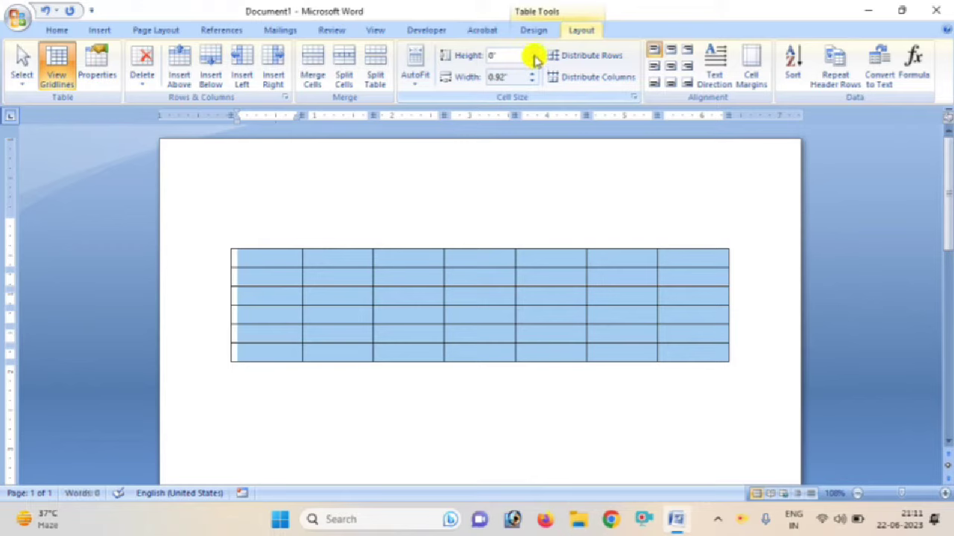
# Adjust the selected cells' row height and column width with the Height and Width spinners.
pyautogui.click(532, 53)
pyautogui.click(532, 52)
pyautogui.click(532, 52)
pyautogui.click(532, 52)
pyautogui.click(532, 53)
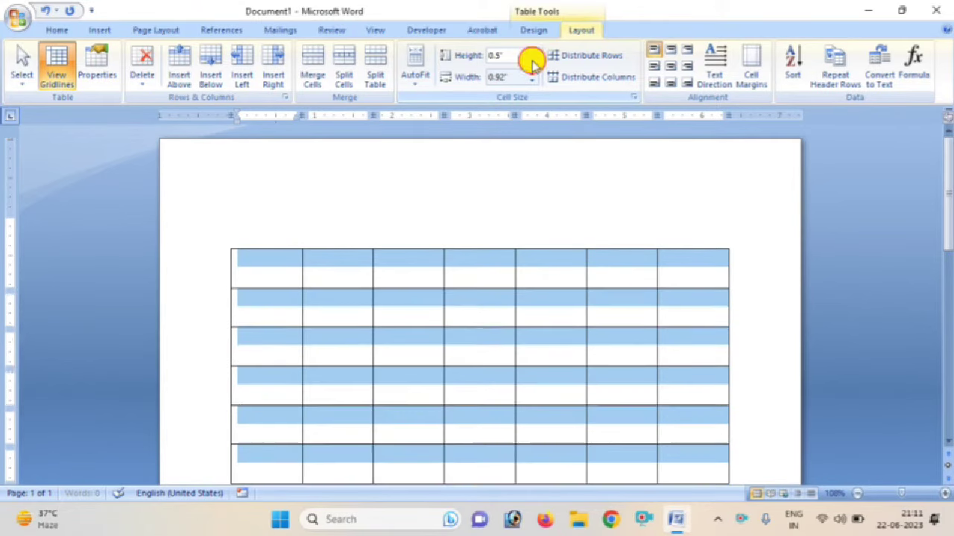
pyautogui.click(532, 59)
pyautogui.click(532, 59)
pyautogui.click(532, 59)
pyautogui.click(532, 59)
pyautogui.click(532, 59)
pyautogui.click(532, 73)
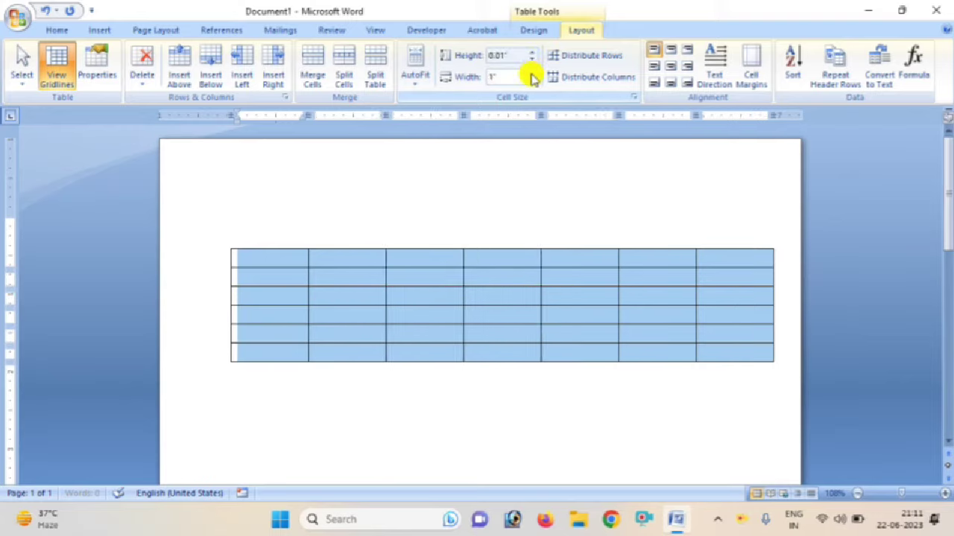
pyautogui.click(532, 73)
pyautogui.click(532, 73)
pyautogui.click(532, 73)
pyautogui.click(532, 81)
pyautogui.click(532, 81)
pyautogui.click(532, 81)
pyautogui.click(532, 80)
pyautogui.click(532, 81)
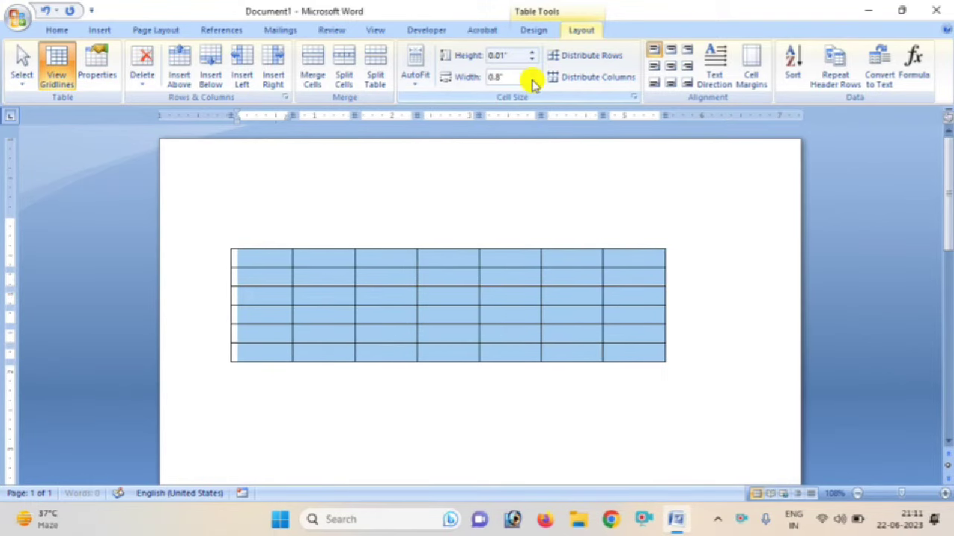
pyautogui.click(532, 81)
pyautogui.click(532, 80)
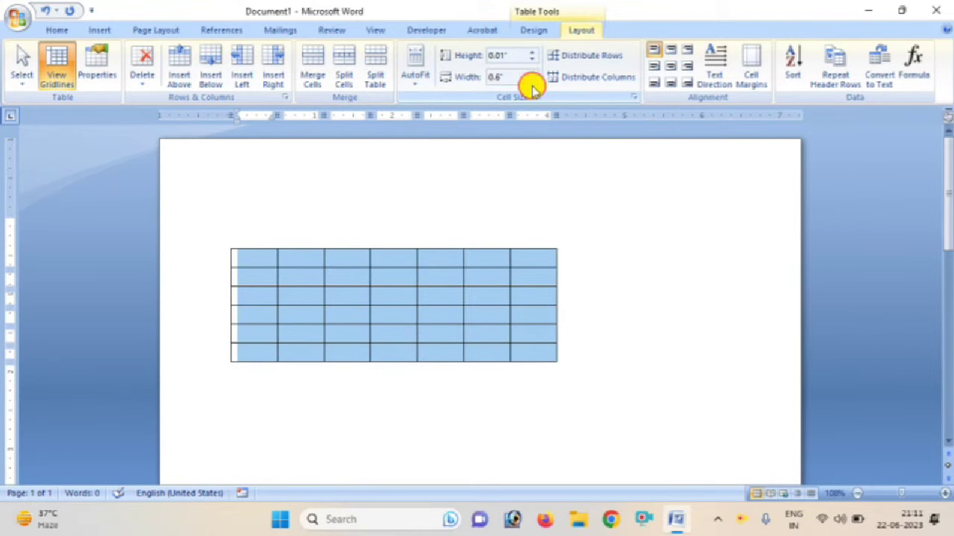
pyautogui.click(532, 74)
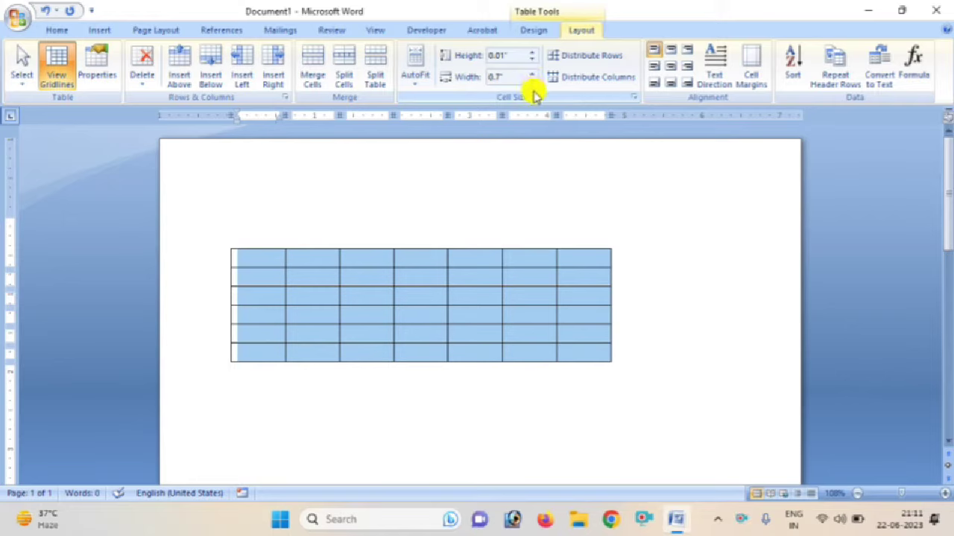
pyautogui.click(531, 80)
pyautogui.click(532, 79)
pyautogui.click(531, 79)
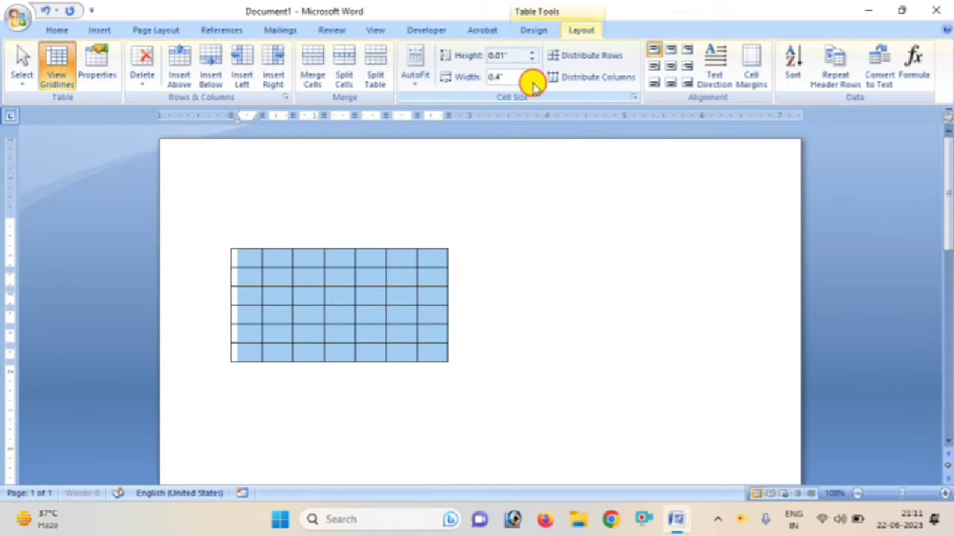
# Distribute rows and columns evenly, then enlarge the table to roughly 0.9" by 0.32" cells.
pyautogui.click(578, 64)
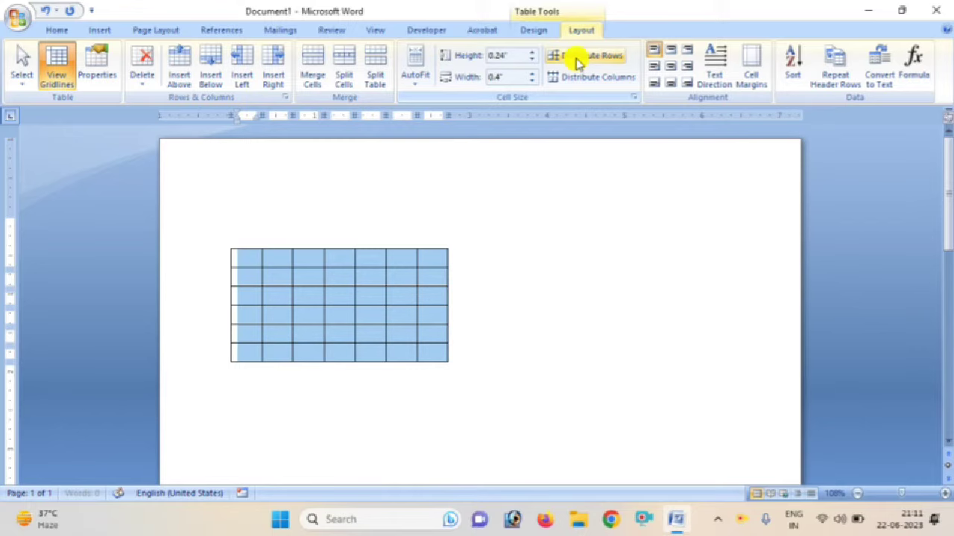
pyautogui.click(571, 79)
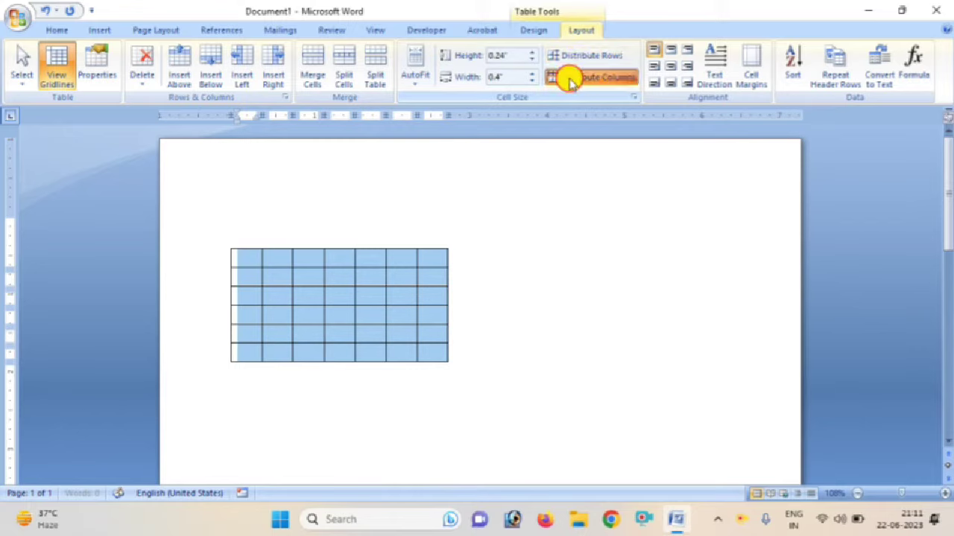
pyautogui.moveTo(417, 257)
pyautogui.mouseDown()
pyautogui.moveTo(490, 268)
pyautogui.moveTo(485, 282)
pyautogui.mouseUp()
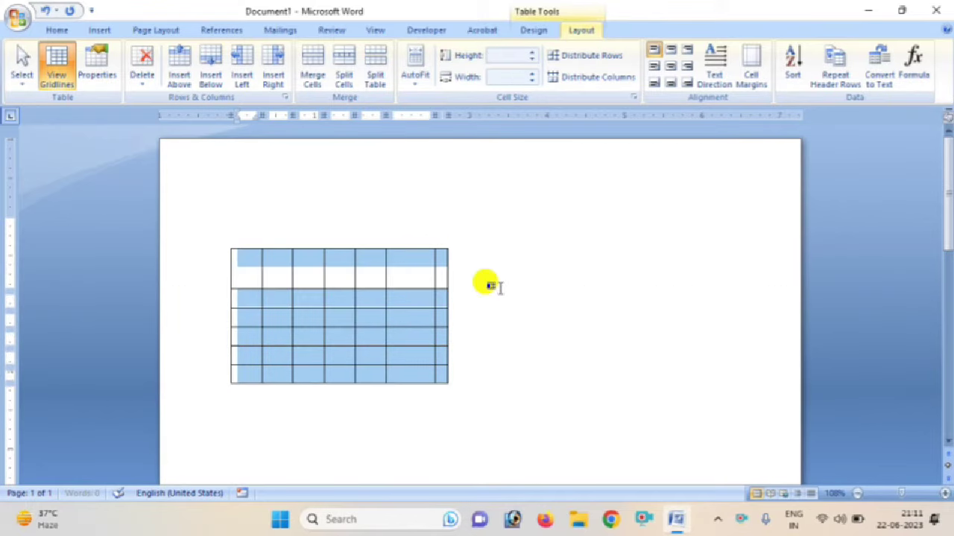
pyautogui.click(605, 56)
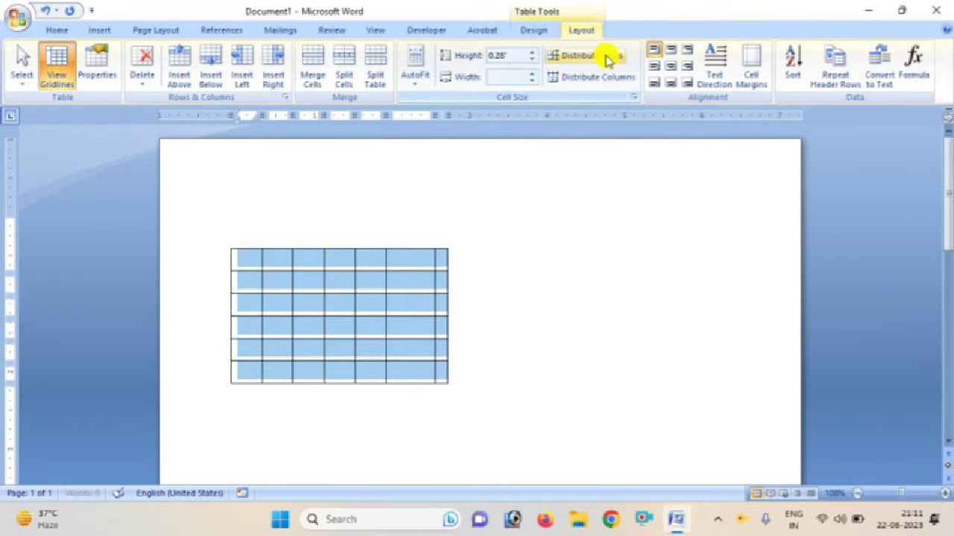
pyautogui.click(568, 79)
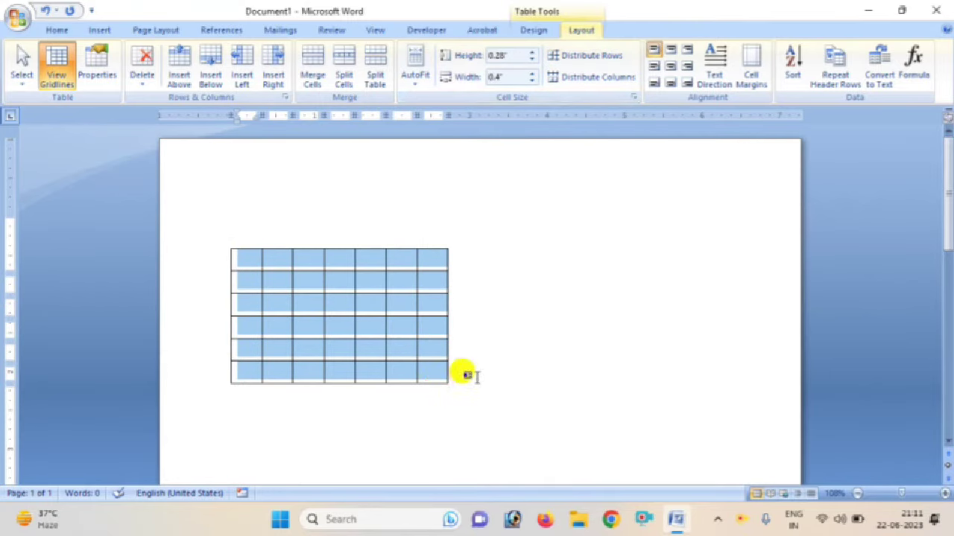
pyautogui.moveTo(448, 381)
pyautogui.mouseDown()
pyautogui.moveTo(581, 358)
pyautogui.moveTo(718, 400)
pyautogui.mouseUp()
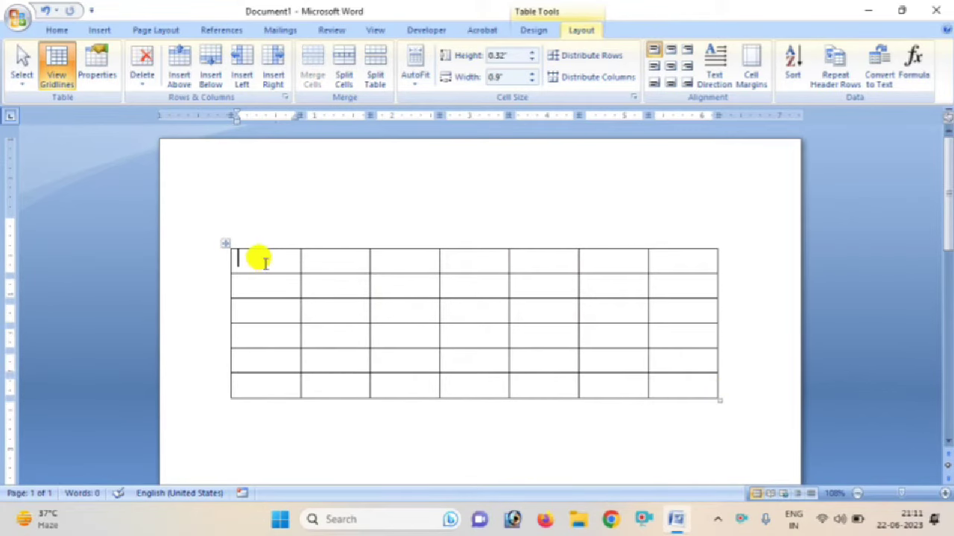
# Finish typing the names down the first column, from Raju and Sonu to gita.
pyautogui.write('Ra')
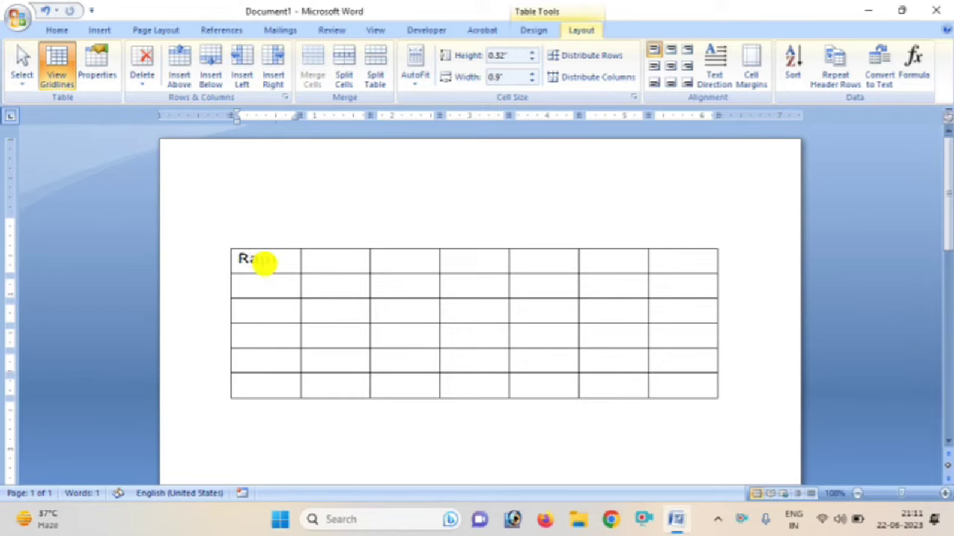
pyautogui.press('Down')
pyautogui.write('Sonuu')
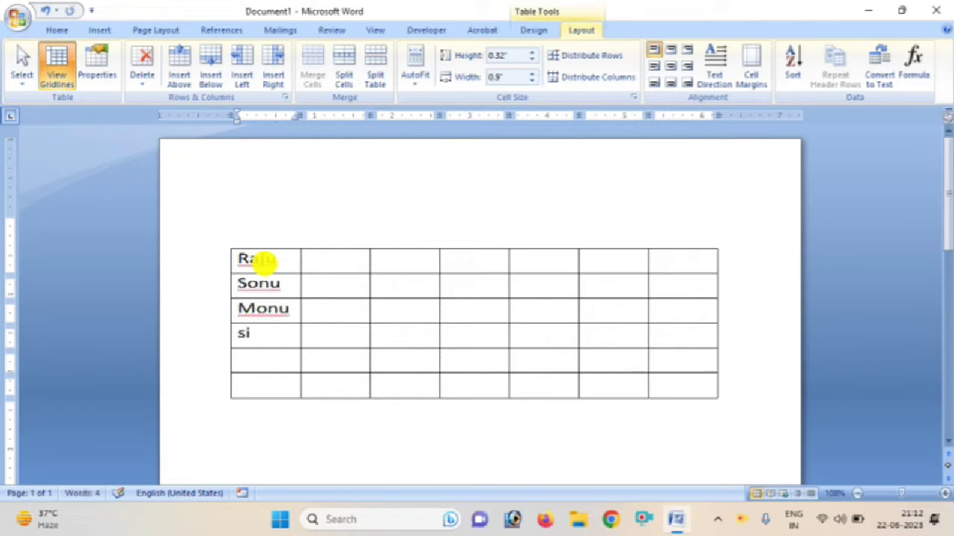
pyautogui.press('Down')
pyautogui.write('gi')
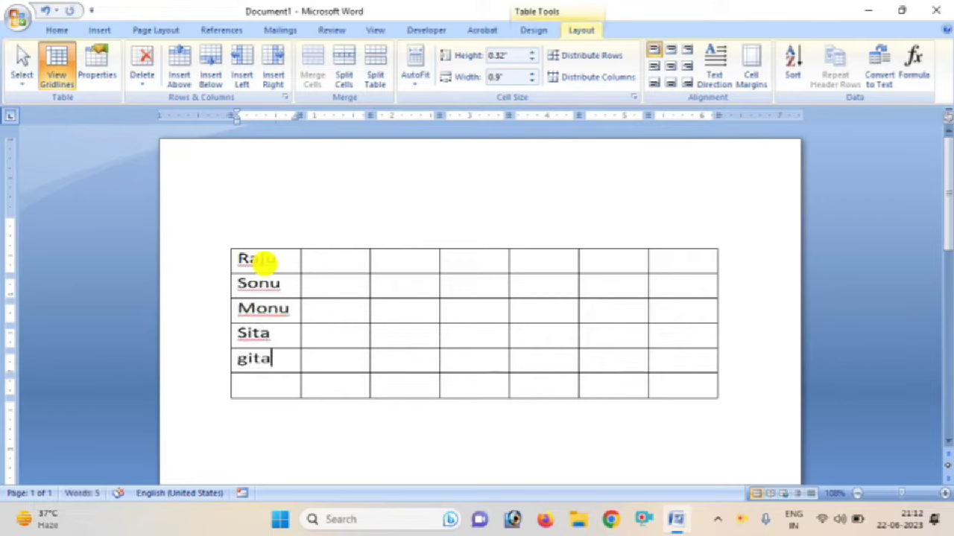
# Widen the first column to about 1.08" and select the name cells.
pyautogui.moveTo(225, 243)
pyautogui.moveTo(235, 257); pyautogui.dragTo(268, 361)
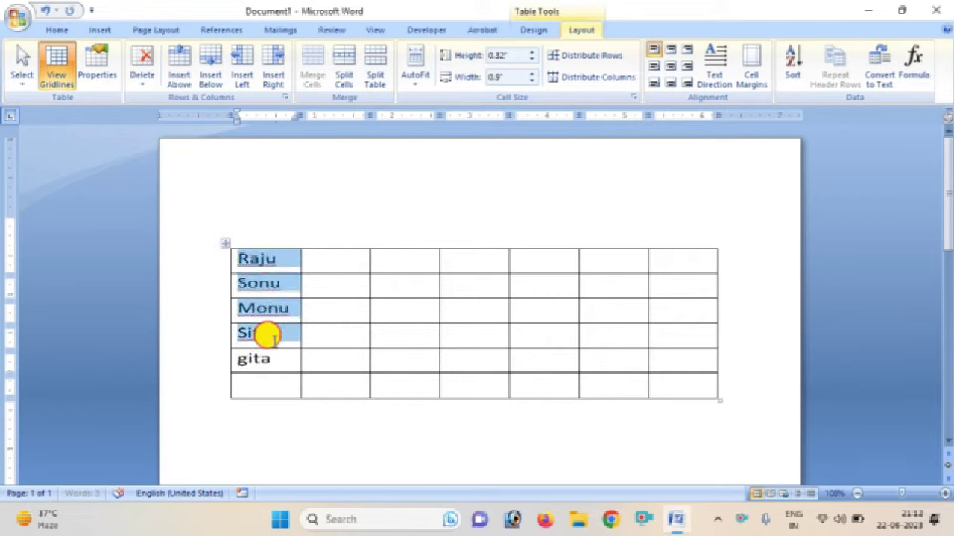
pyautogui.click(343, 264)
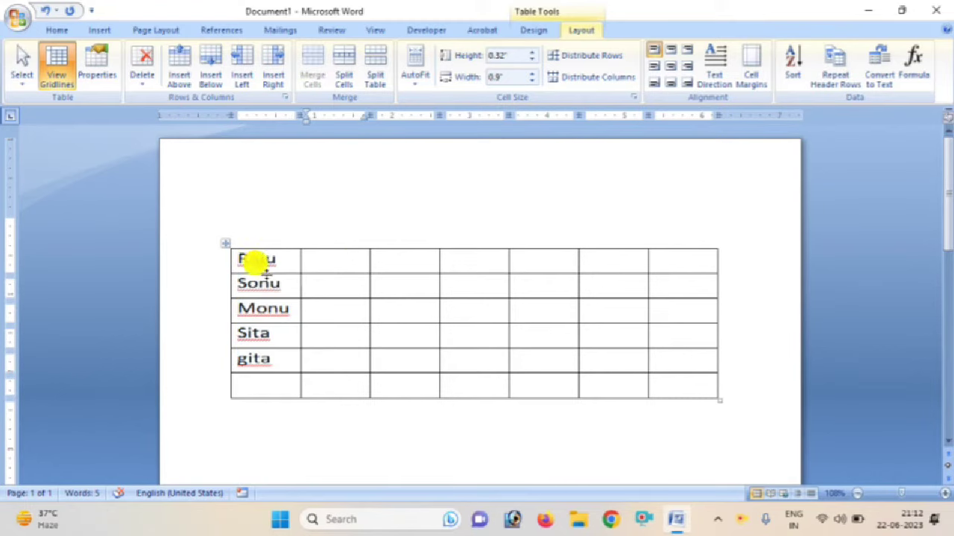
pyautogui.moveTo(298, 259); pyautogui.dragTo(314, 259)
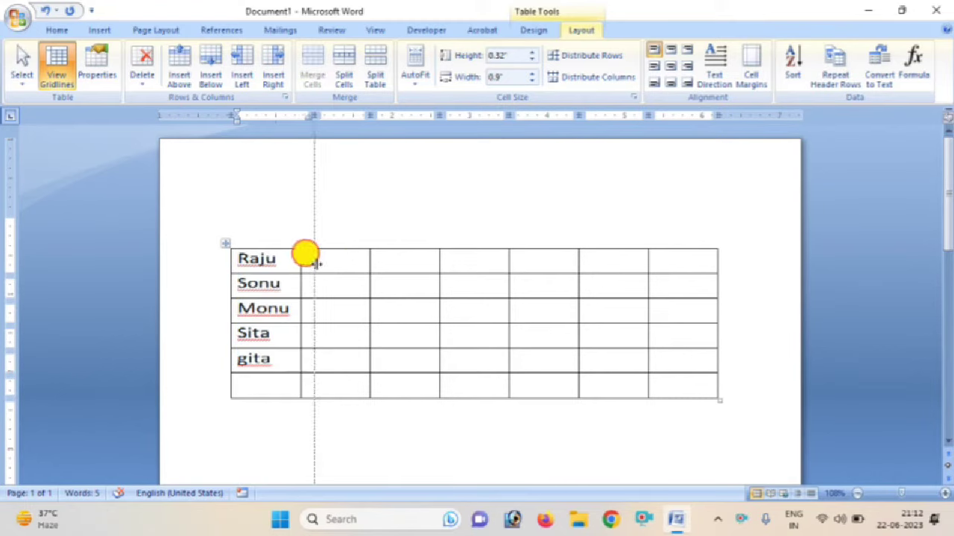
pyautogui.moveTo(234, 258); pyautogui.dragTo(269, 360)
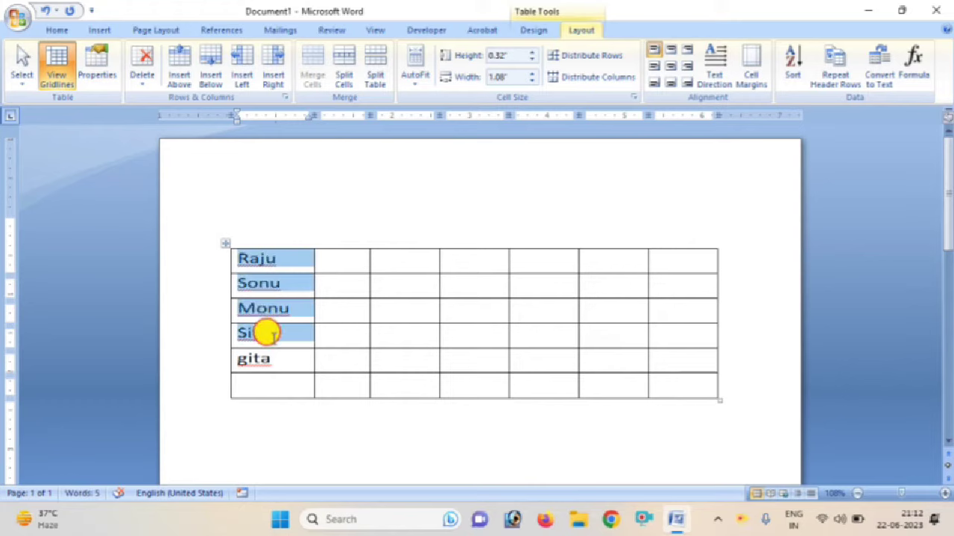
# Try the alignment options on the names, ending with Align Center Right.
pyautogui.click(669, 51)
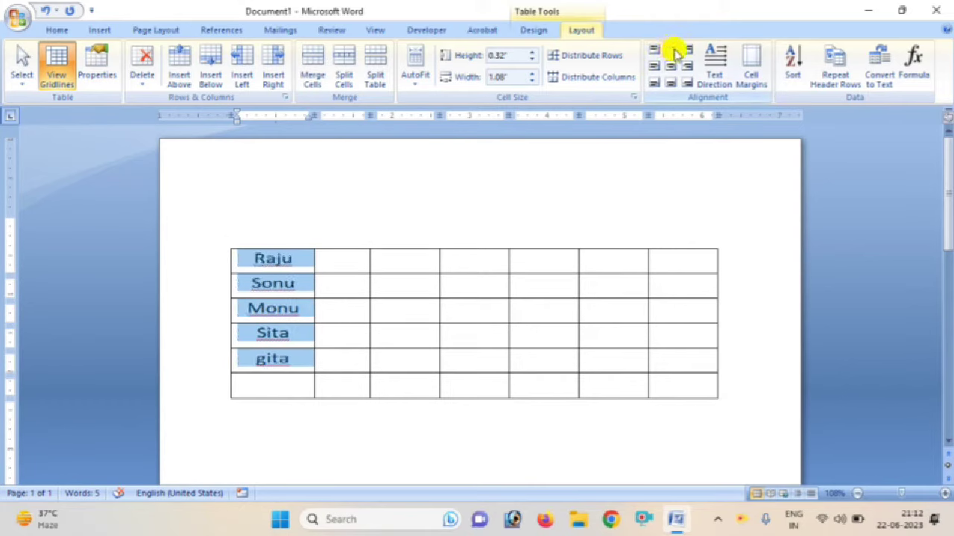
pyautogui.click(687, 51)
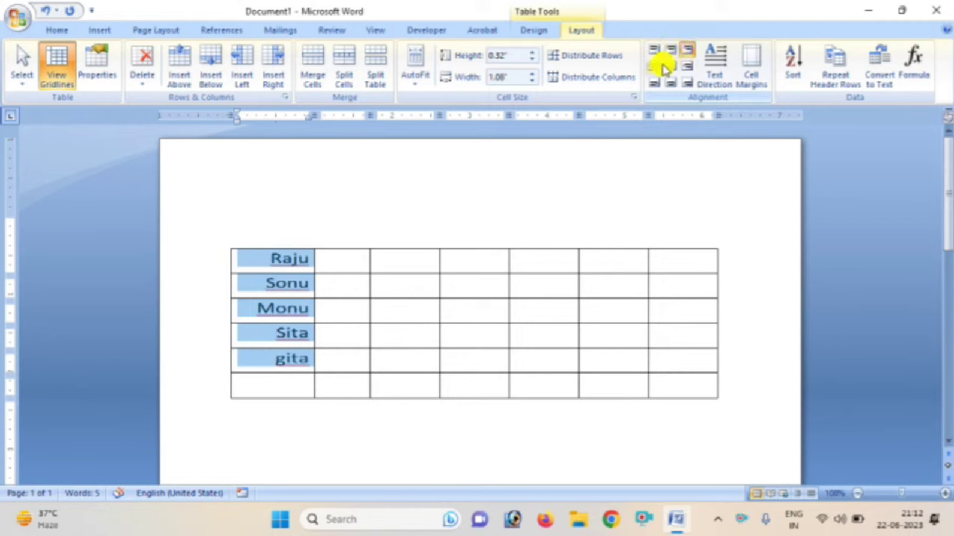
pyautogui.click(661, 65)
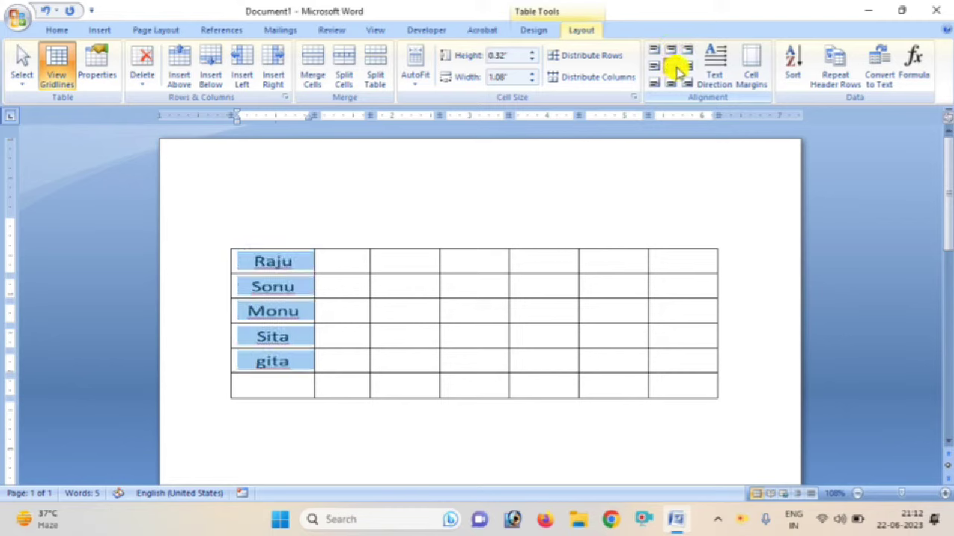
pyautogui.click(687, 65)
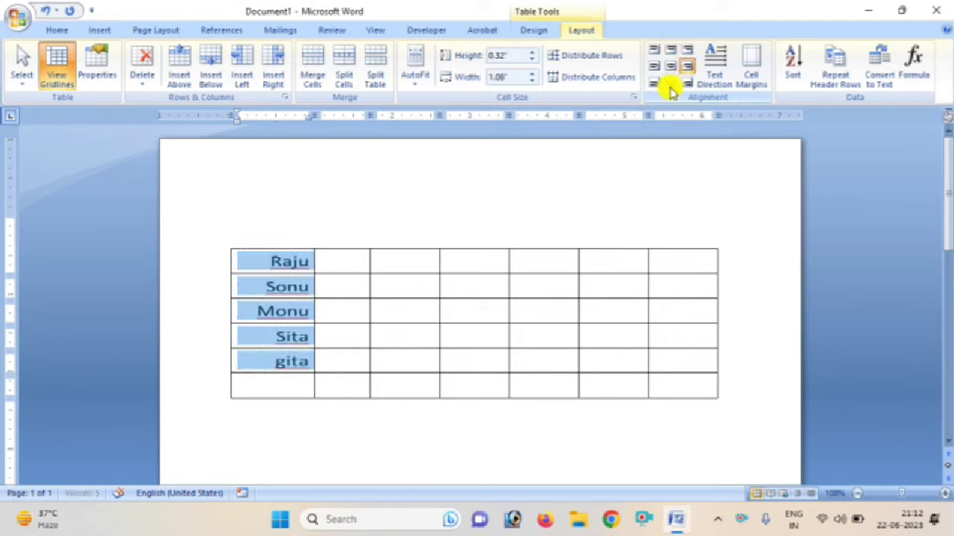
# Cycle the names' text direction back to horizontal and select the first three name cells.
pyautogui.click(713, 74)
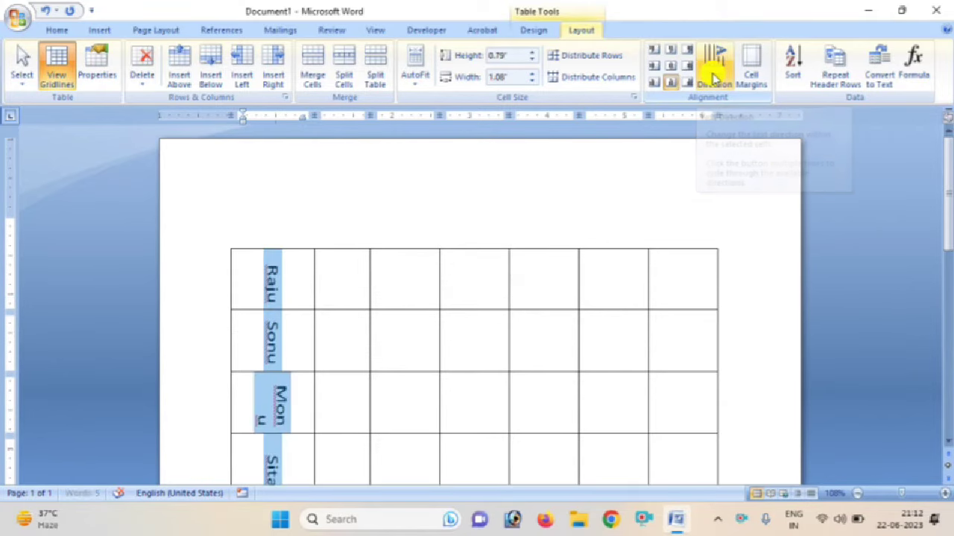
pyautogui.click(714, 75)
pyautogui.click(714, 75)
pyautogui.click(714, 75)
pyautogui.click(714, 75)
pyautogui.click(714, 75)
pyautogui.click(714, 74)
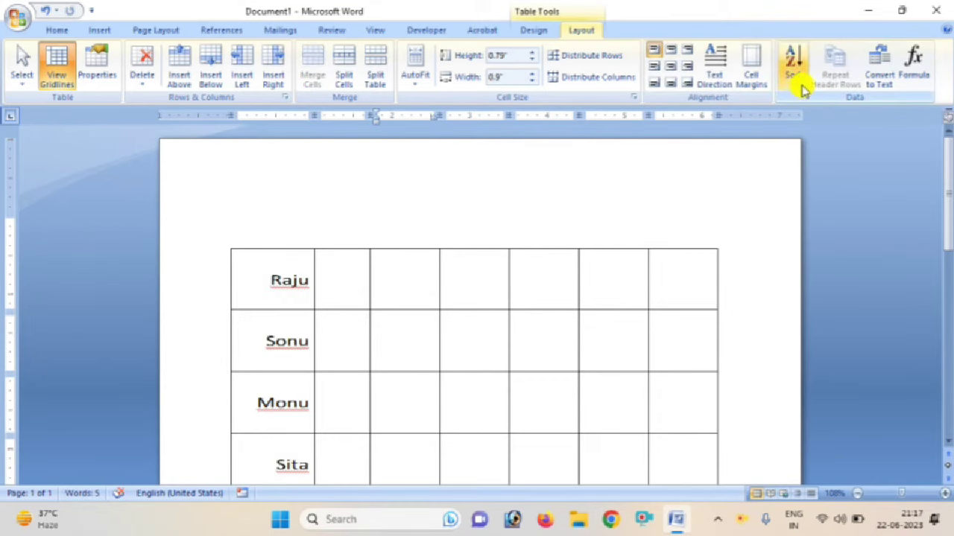
pyautogui.moveTo(255, 277)
pyautogui.mouseDown()
pyautogui.moveTo(274, 374)
pyautogui.moveTo(276, 366)
pyautogui.mouseUp()
# Sort the name rows descending, then sort them back into ascending order.
pyautogui.click(795, 66)
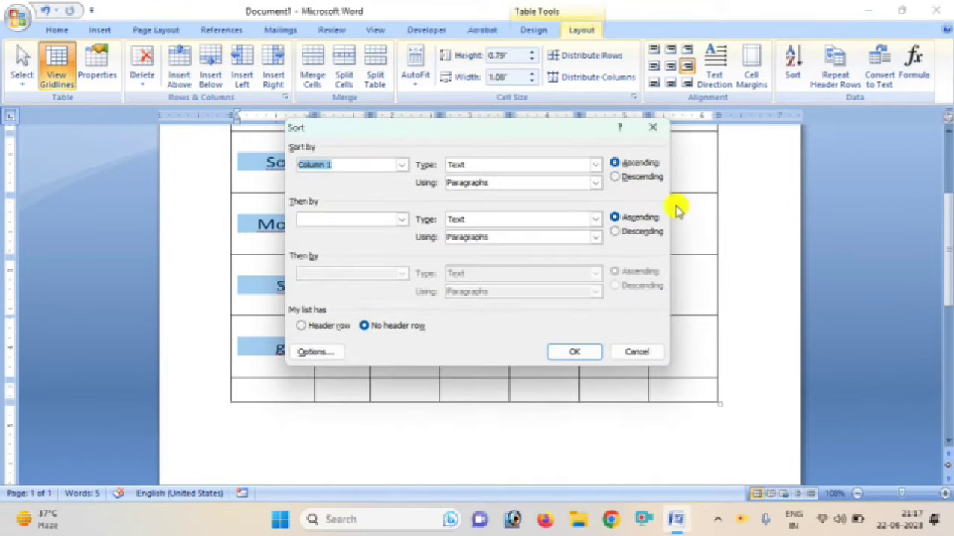
pyautogui.click(615, 176)
pyautogui.moveTo(506, 132); pyautogui.dragTo(689, 156)
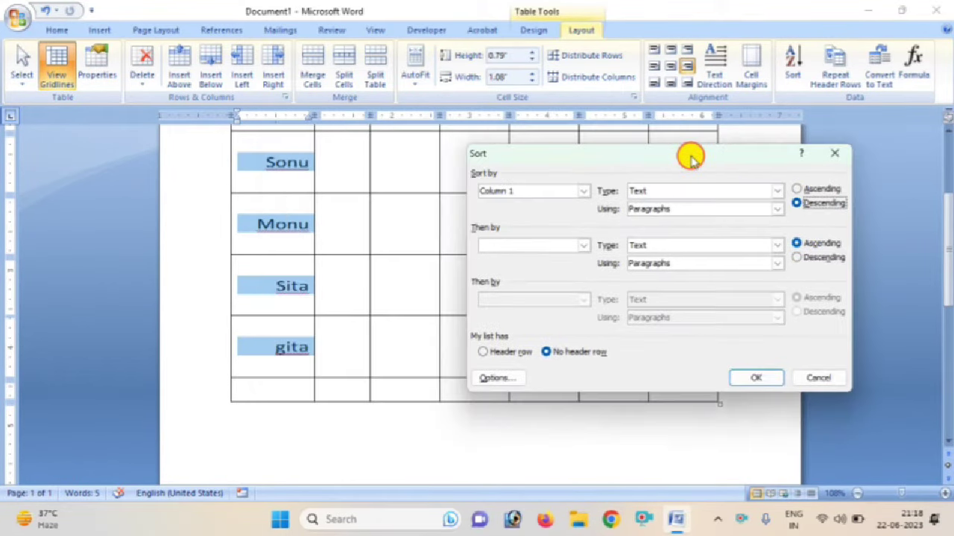
pyautogui.click(752, 378)
pyautogui.scroll(3, 341, 266)
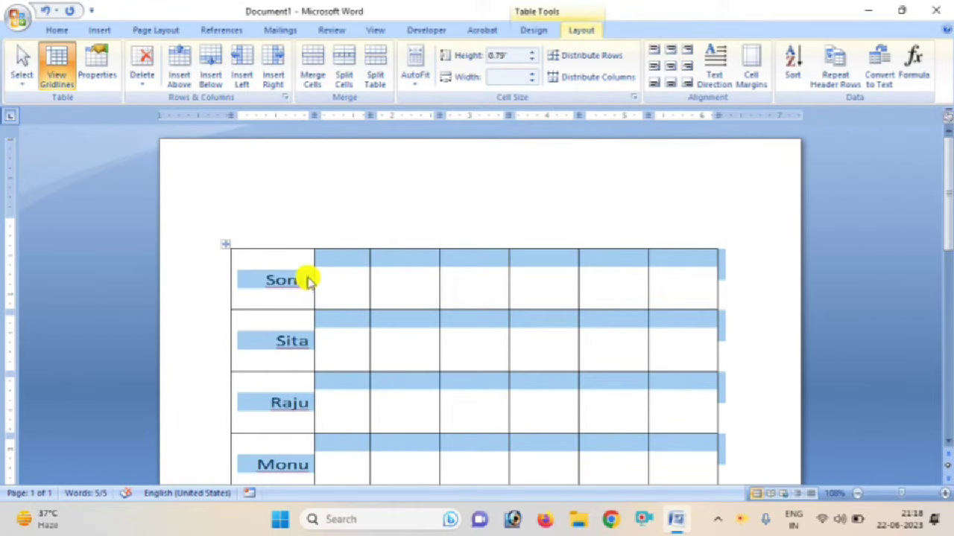
pyautogui.click(793, 64)
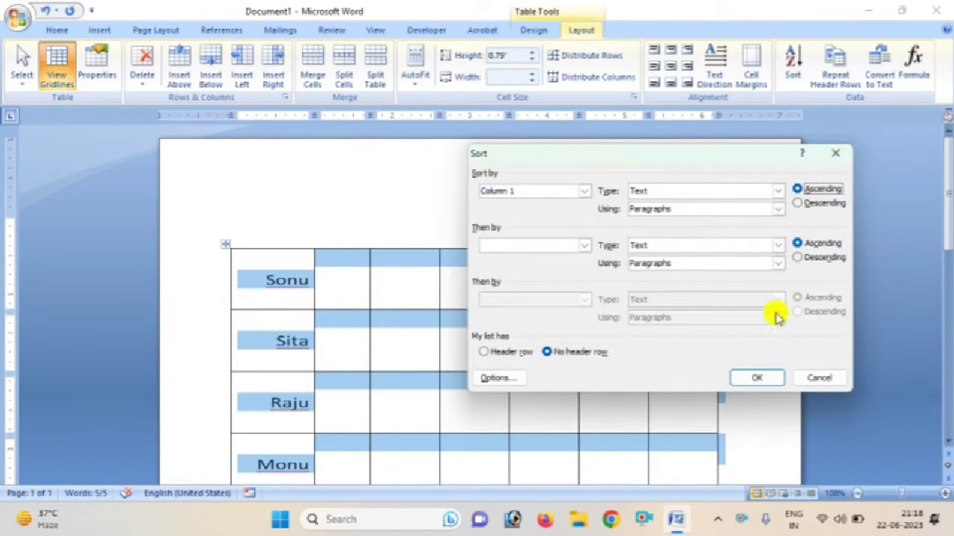
pyautogui.click(760, 377)
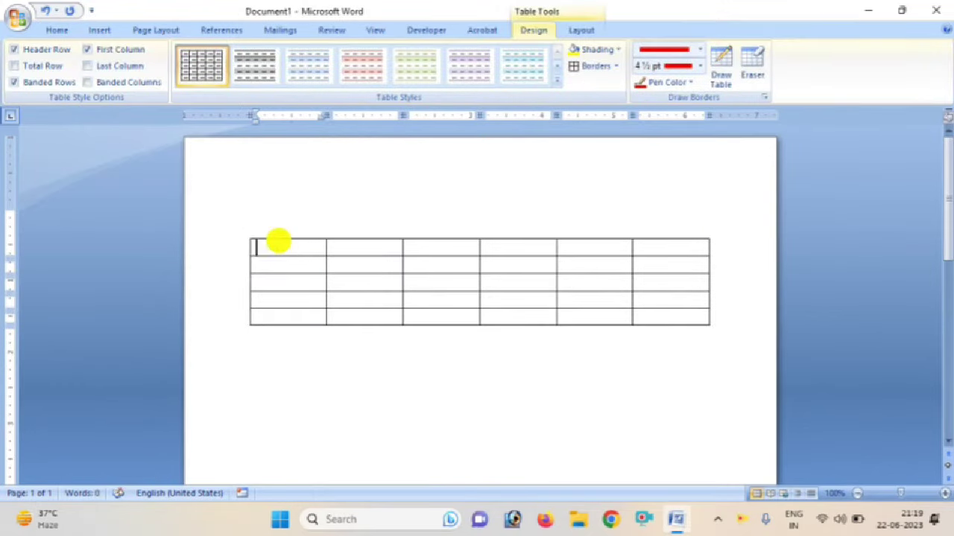
# Complete the A3 and A4 headers and enter the names Sonu, Monu and Sita.
pyautogui.write('3\tA4')
pyautogui.click(271, 264)
pyautogui.write('Sonu')
pyautogui.press('Down')
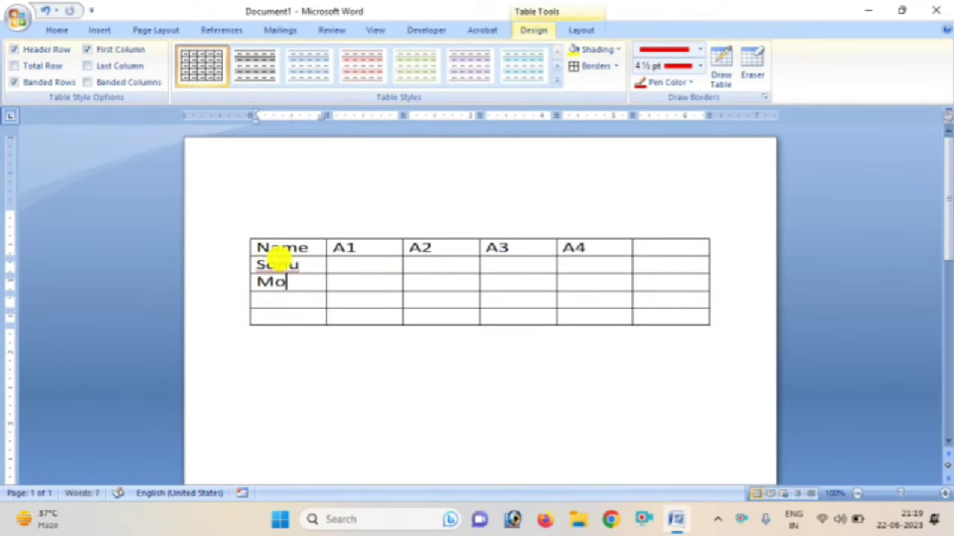
pyautogui.write('Monu Sita')
# Enter the students' scores (60, 32, 55, 4, 45, 65, 33, 11) under A1–A4.
pyautogui.click(346, 265)
pyautogui.write('60')
pyautogui.click(358, 281)
pyautogui.write('32')
pyautogui.click(366, 300)
pyautogui.write('55 ')
pyautogui.write('4')
pyautogui.click(495, 264)
pyautogui.write('45')
pyautogui.click(507, 281)
pyautogui.write('65')
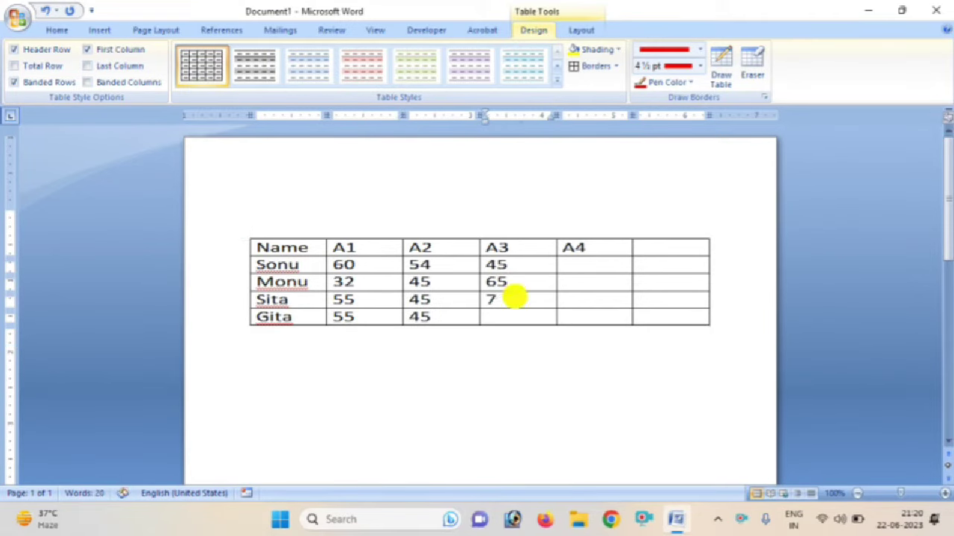
pyautogui.click(571, 300)
pyautogui.write('33')
pyautogui.click(573, 317)
pyautogui.write('11')
# Add the Total heading and open the Formula dialog for the first student's total.
pyautogui.click(649, 247)
pyautogui.write('Total')
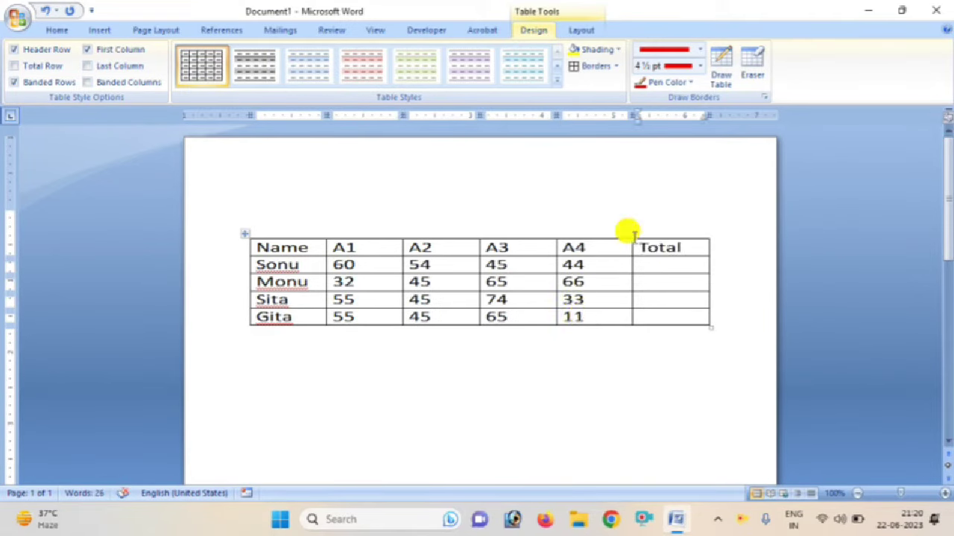
pyautogui.click(639, 265)
pyautogui.click(913, 63)
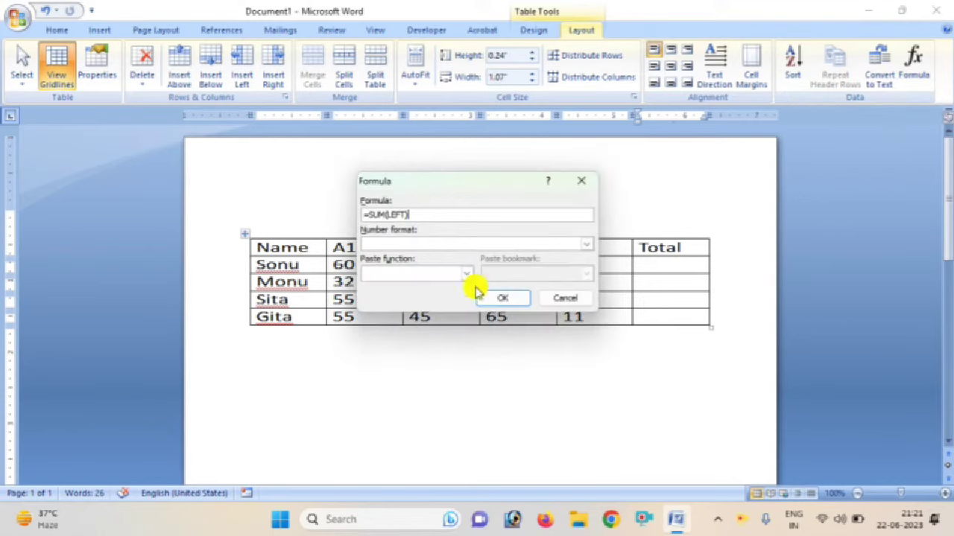
# Apply =SUM(LEFT) to the first three Total cells, giving 203, 208 and 207.
pyautogui.click(516, 299)
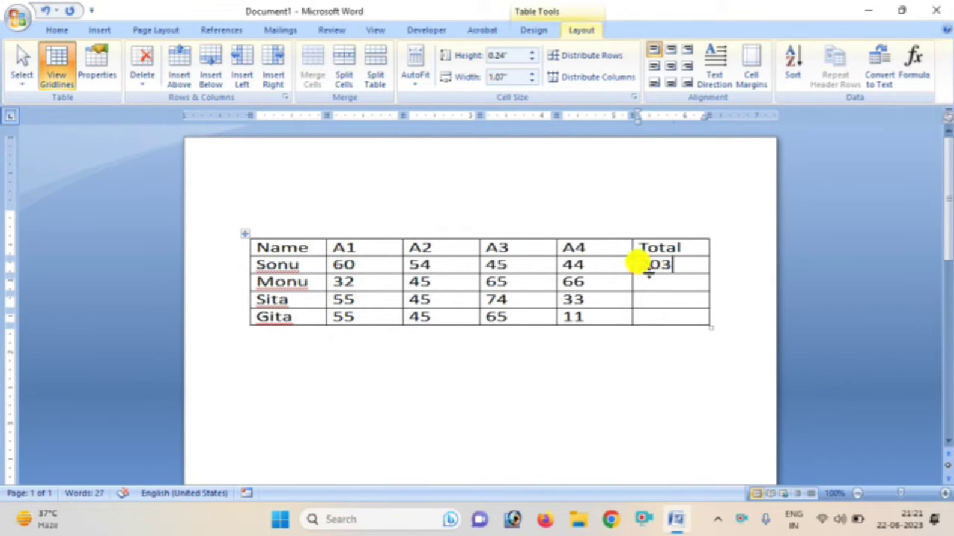
pyautogui.click(913, 68)
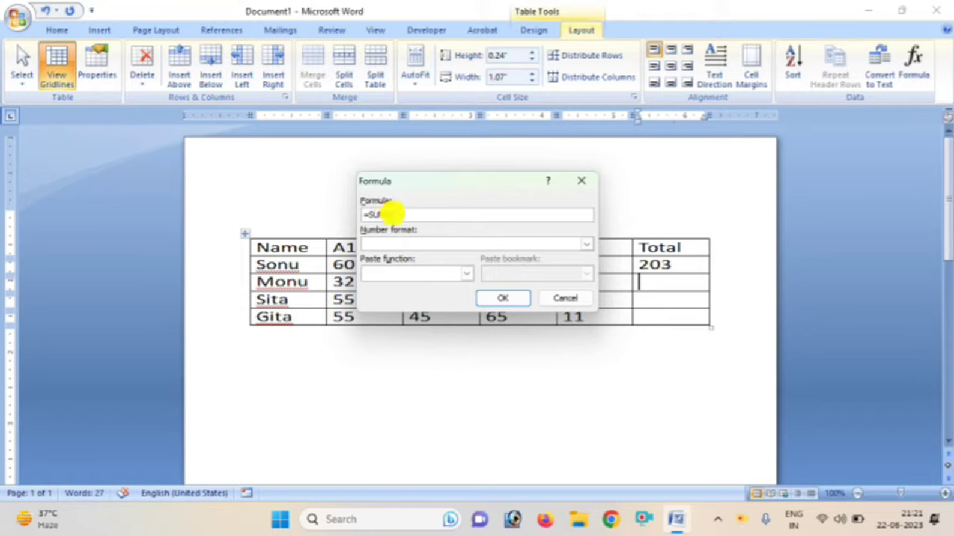
pyautogui.press('Return')
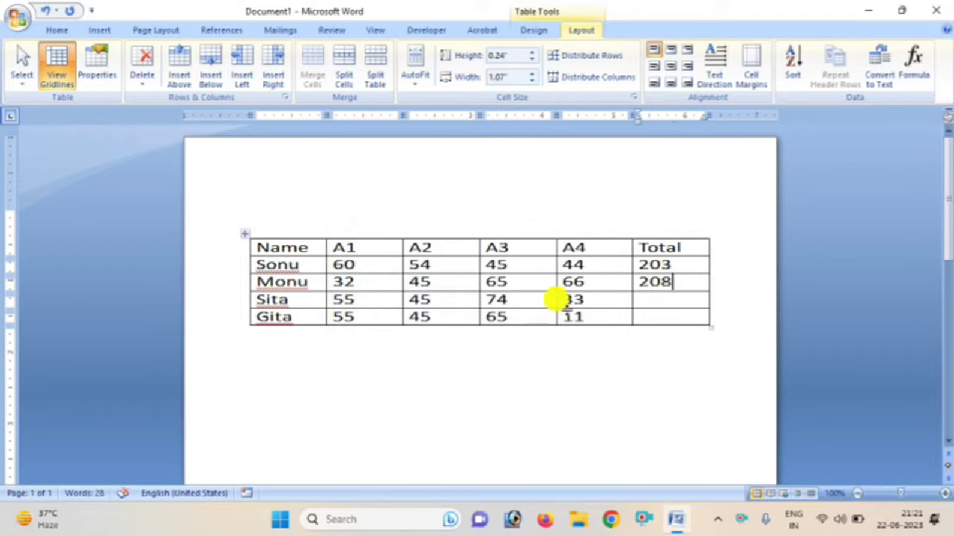
pyautogui.click(913, 66)
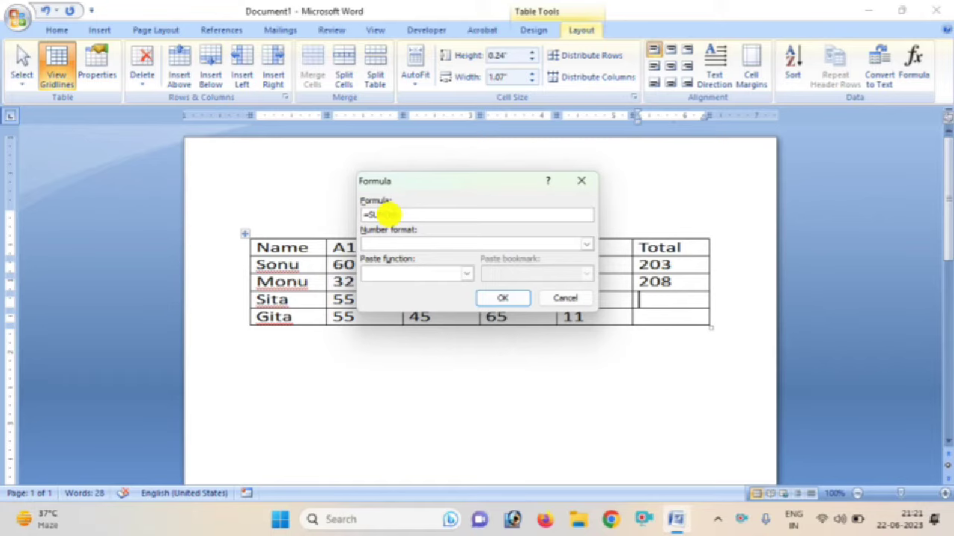
pyautogui.press('Return')
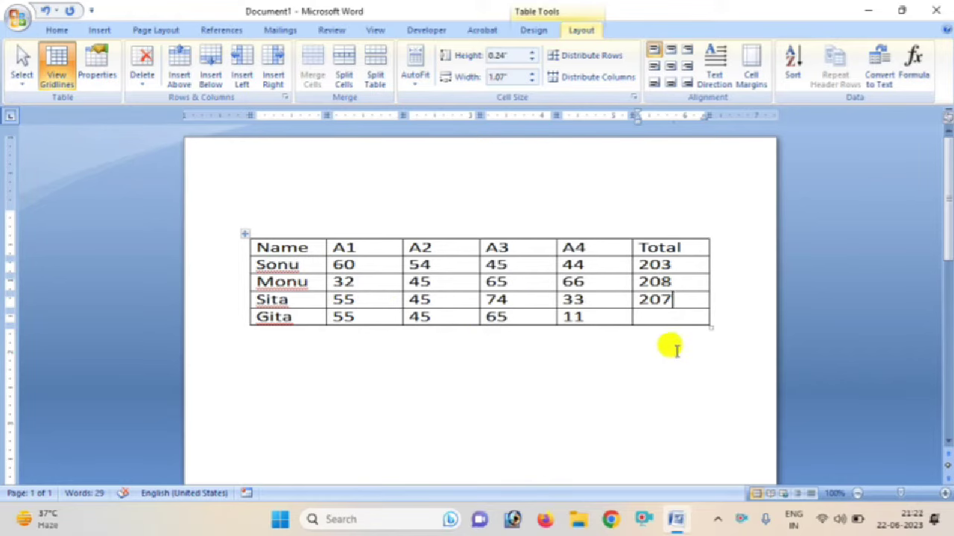
pyautogui.click(100, 30)
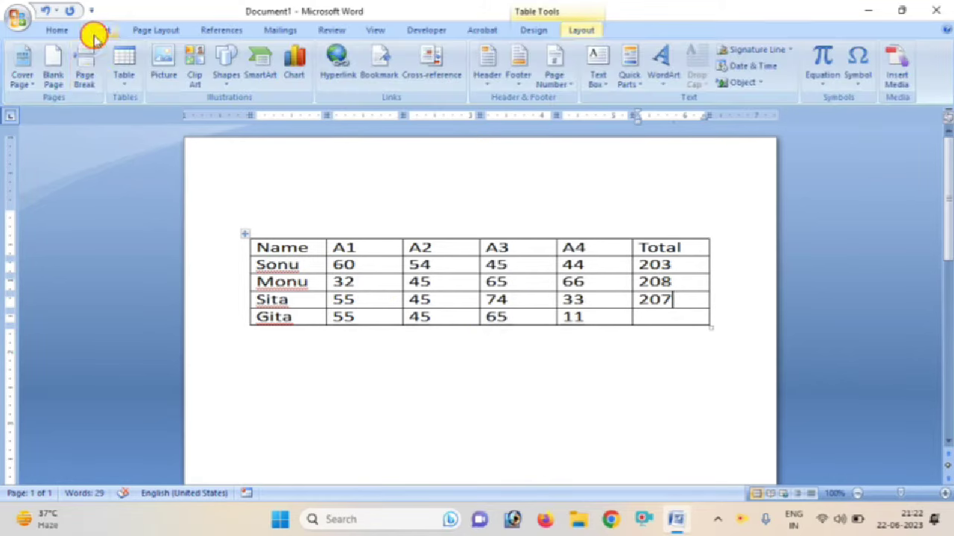
# Open the Insert Table and Picture options, then dismiss both without adding anything.
pyautogui.click(127, 79)
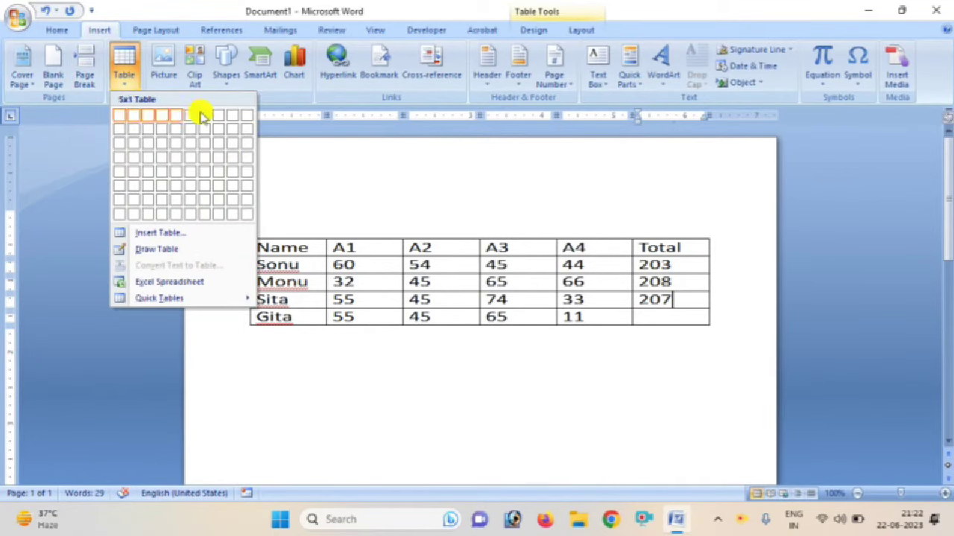
pyautogui.click(442, 216)
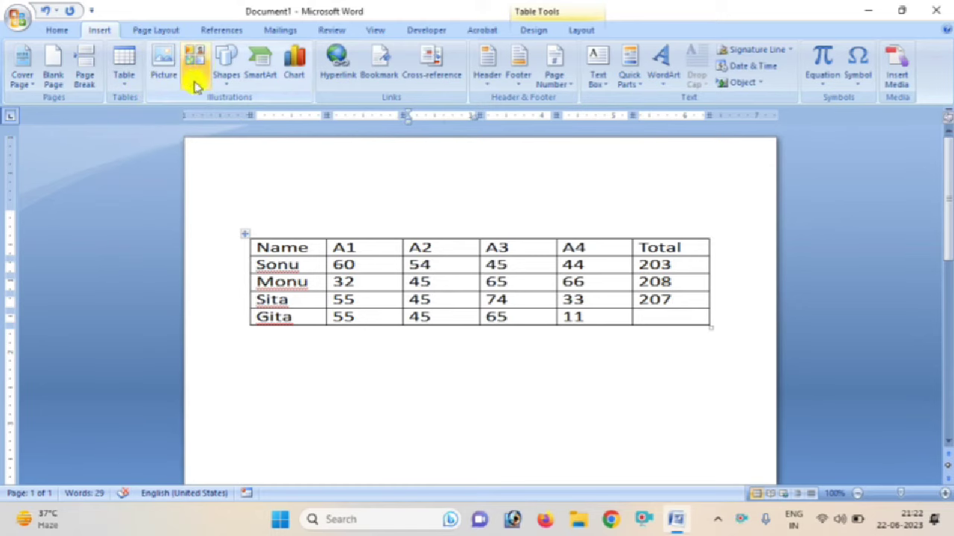
pyautogui.click(165, 69)
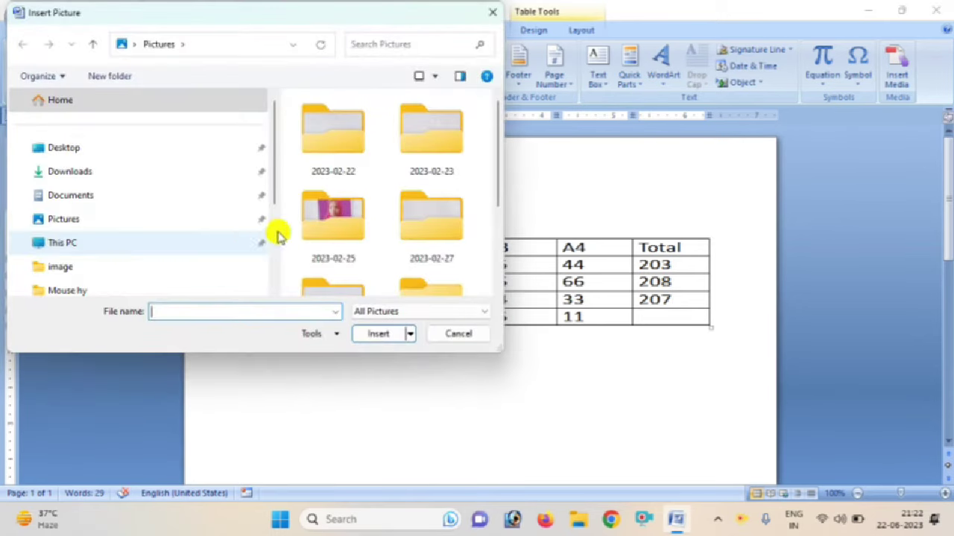
pyautogui.click(493, 12)
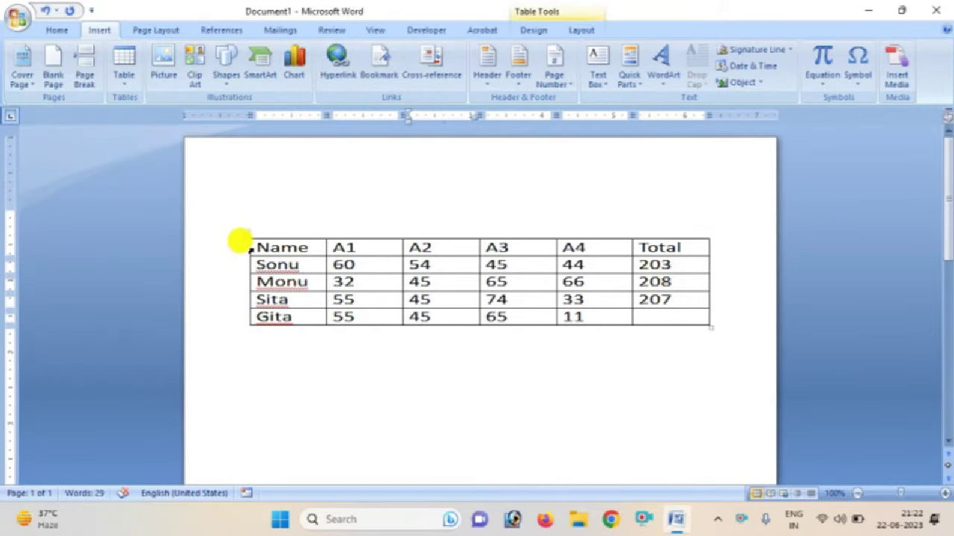
# Select the marks table and cut it from the document.
pyautogui.click(248, 238)
pyautogui.rightClick(249, 240)
pyautogui.click(279, 248)
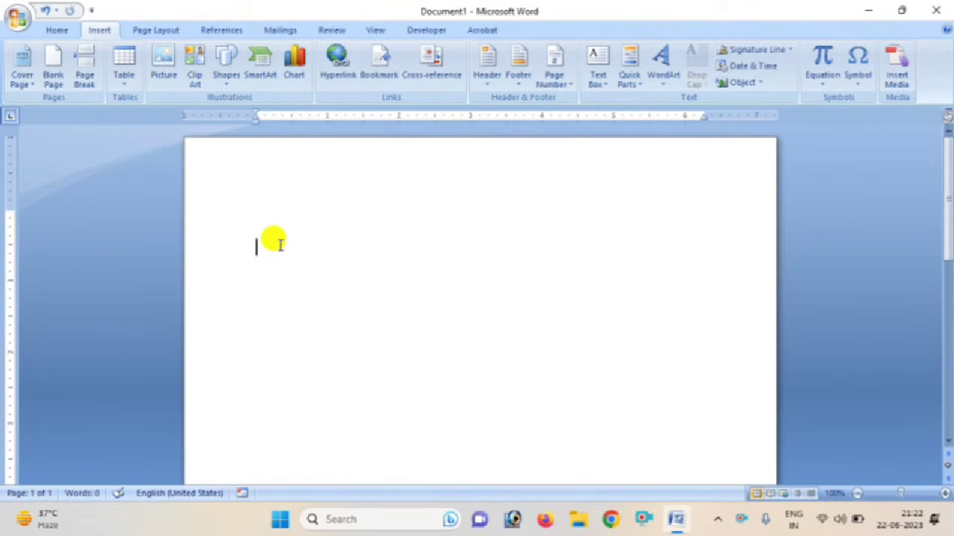
# Insert the portrait picture from the Desktop into the document.
pyautogui.click(164, 66)
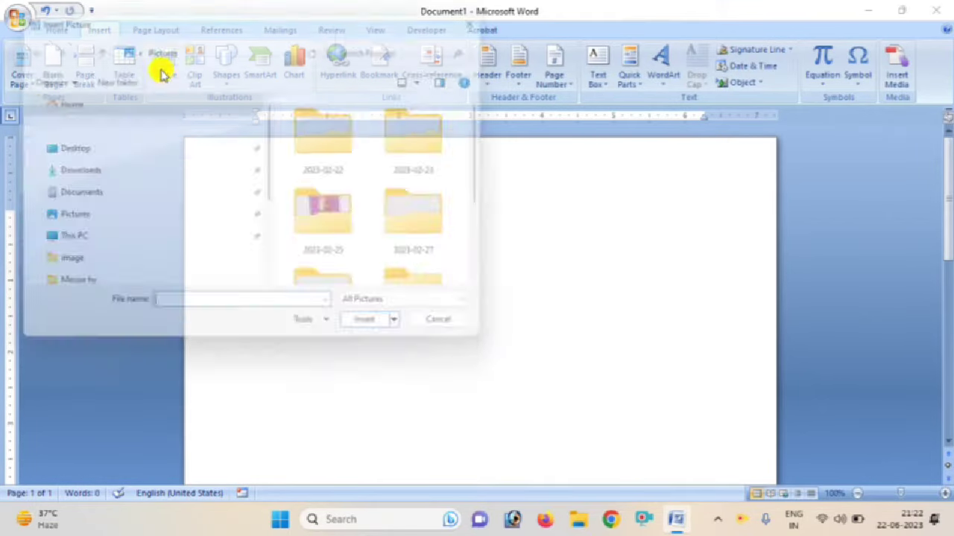
pyautogui.click(58, 149)
pyautogui.moveTo(496, 149); pyautogui.dragTo(494, 192)
pyautogui.doubleClick(339, 253)
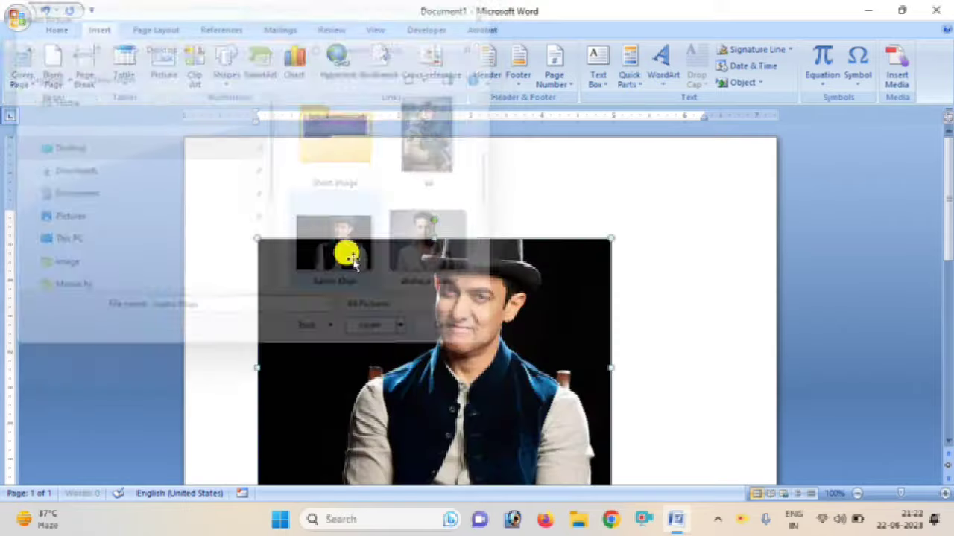
pyautogui.scroll(-5, 485, 314)
pyautogui.scroll(5, 485, 314)
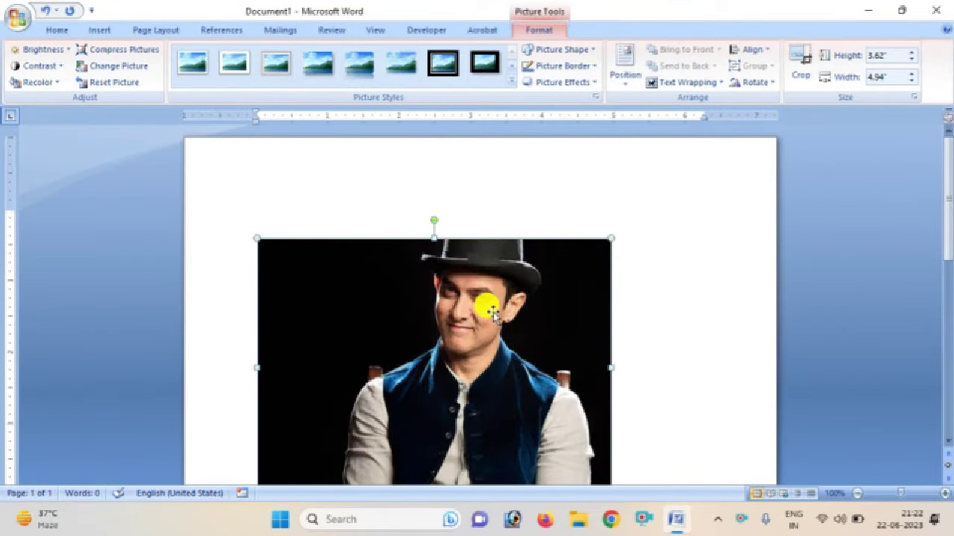
pyautogui.scroll(-3, 946, 246)
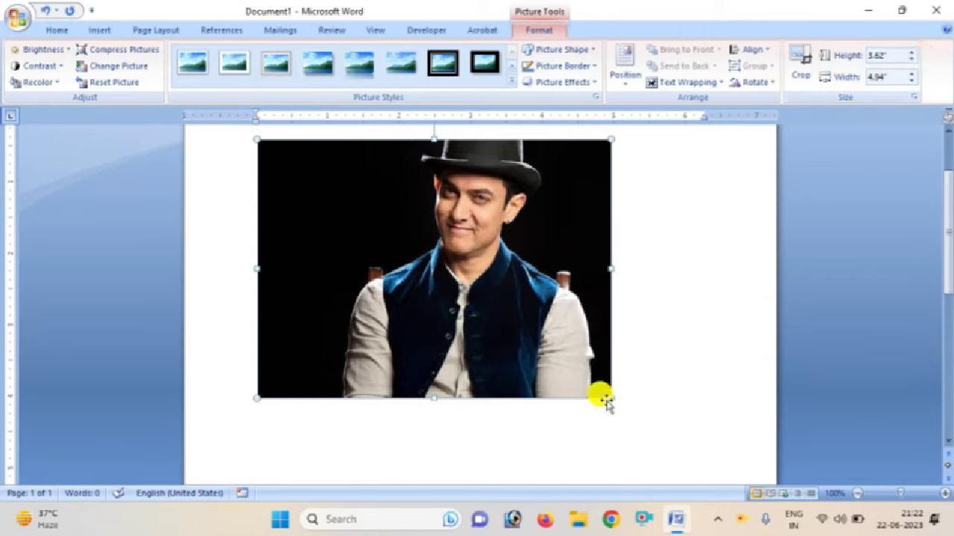
# Resize the picture with its corner and side handles to about 3.87" by 6.29".
pyautogui.moveTo(610, 399); pyautogui.dragTo(669, 441)
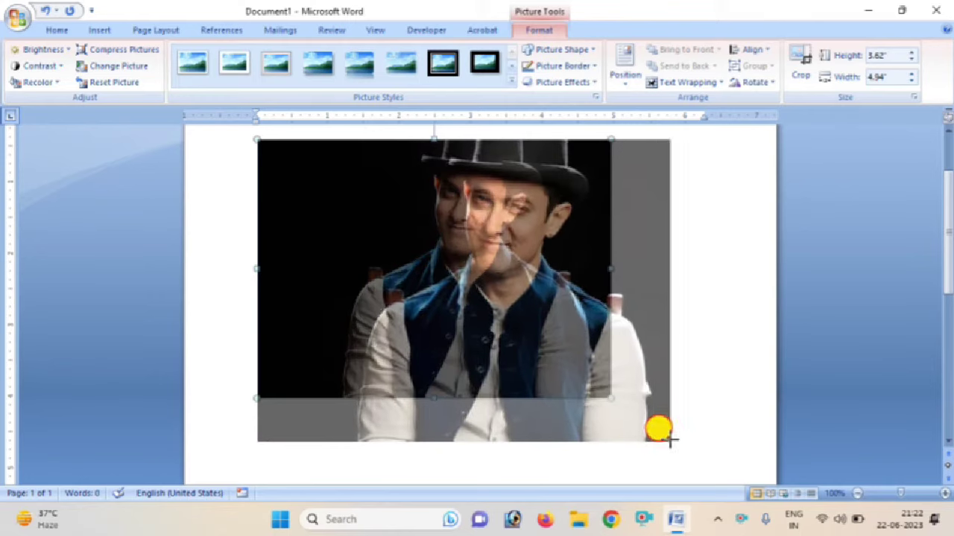
pyautogui.moveTo(670, 442); pyautogui.dragTo(611, 350)
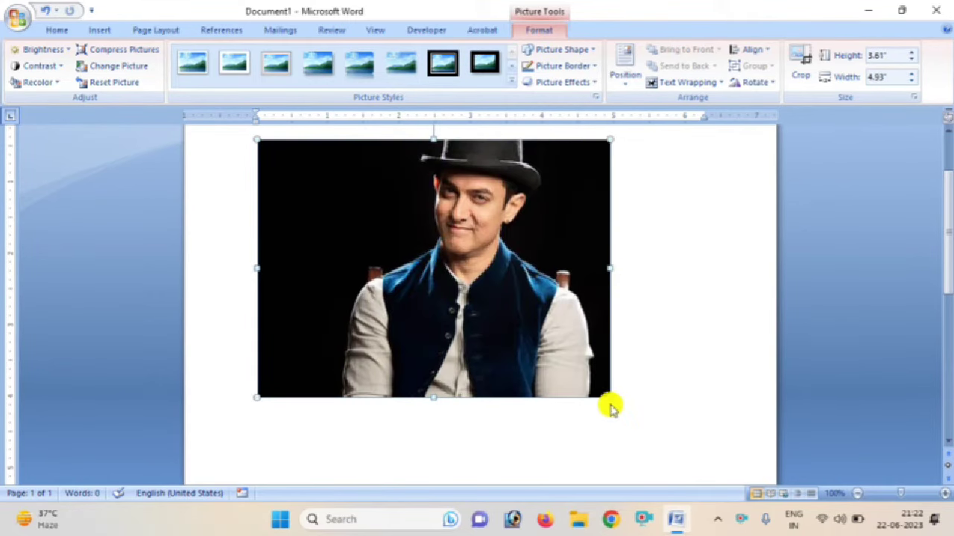
pyautogui.moveTo(610, 398); pyautogui.dragTo(675, 446)
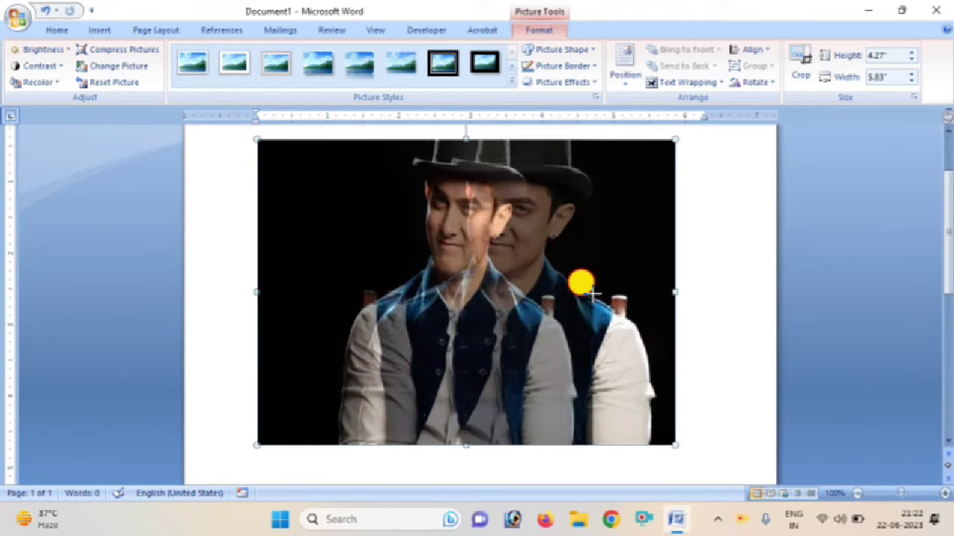
pyautogui.moveTo(675, 293); pyautogui.dragTo(552, 293)
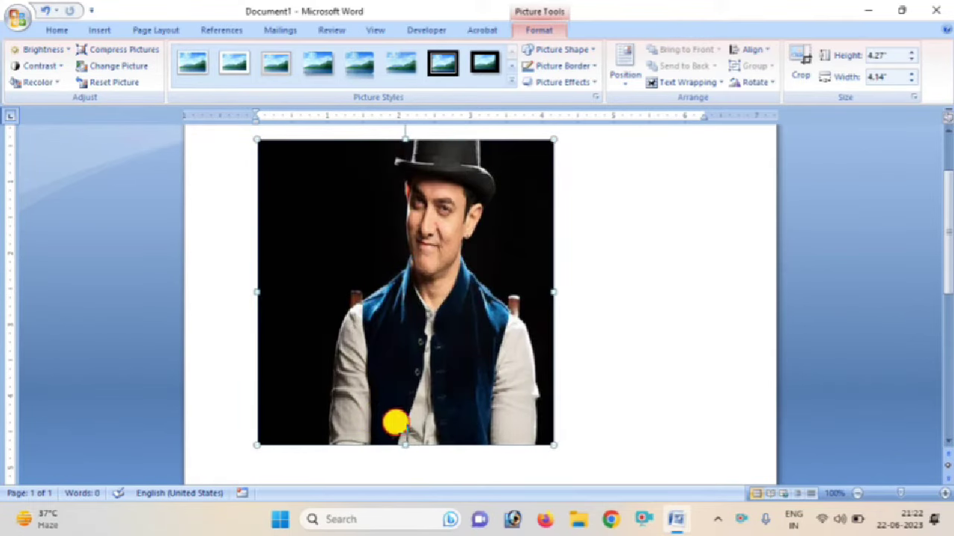
pyautogui.moveTo(404, 447); pyautogui.dragTo(403, 322)
pyautogui.moveTo(553, 319); pyautogui.dragTo(707, 415)
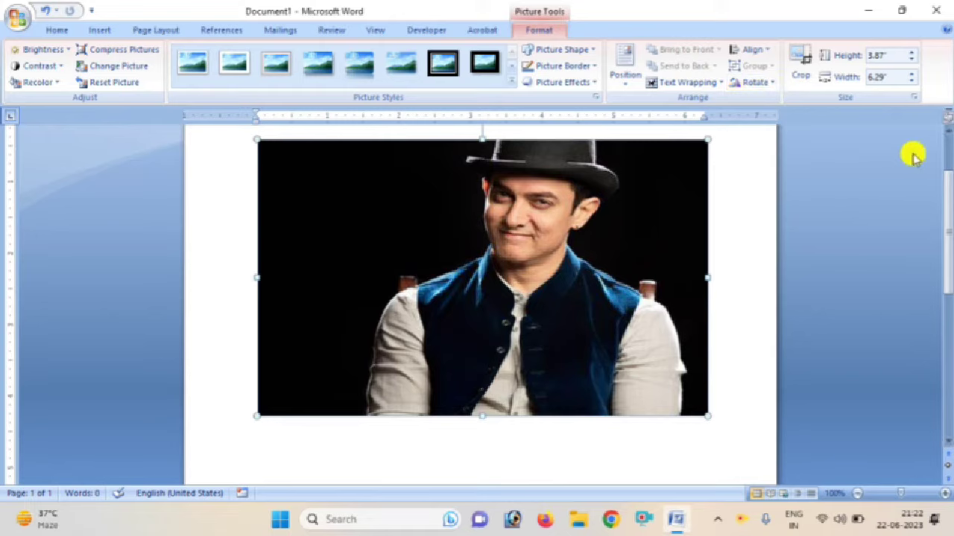
# Set the picture's height to 3.7" with the Height spinner.
pyautogui.click(910, 61)
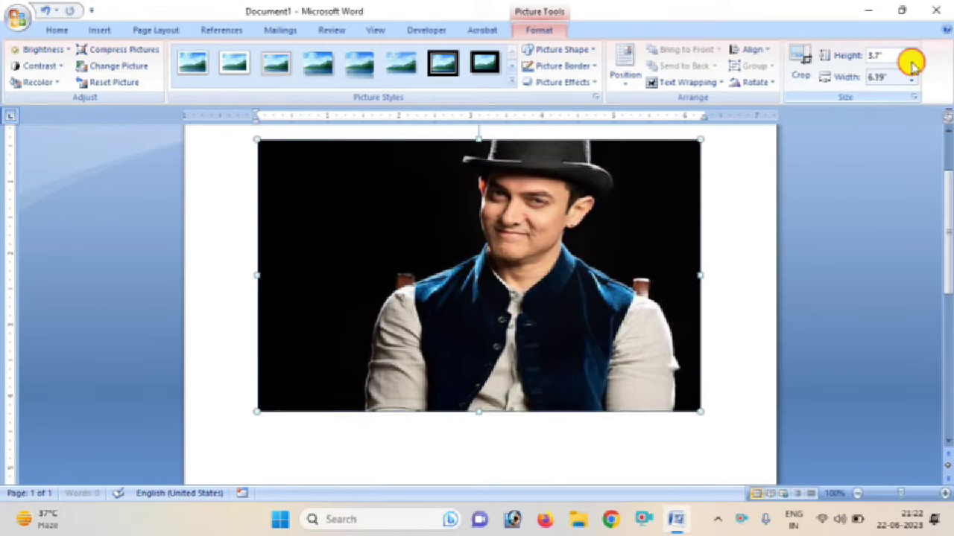
pyautogui.click(911, 61)
pyautogui.click(910, 61)
pyautogui.click(911, 61)
pyautogui.click(910, 61)
pyautogui.click(910, 61)
pyautogui.click(911, 62)
pyautogui.click(910, 61)
pyautogui.click(912, 54)
pyautogui.click(911, 53)
pyautogui.click(912, 53)
pyautogui.click(911, 53)
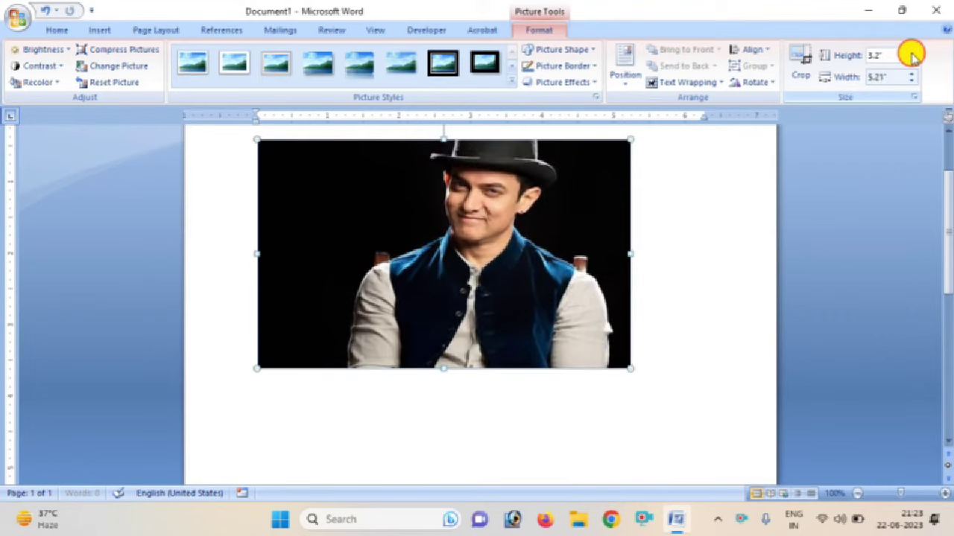
pyautogui.click(911, 54)
pyautogui.click(911, 54)
pyautogui.click(911, 54)
pyautogui.click(911, 54)
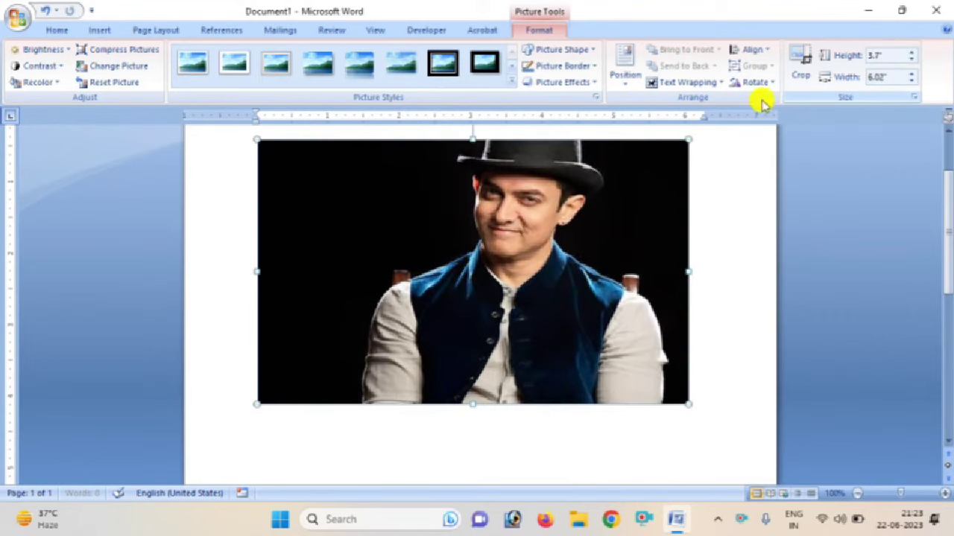
# Crop the photo's left and right sides so it measures 4.35" wide by 3.7" high.
pyautogui.click(812, 69)
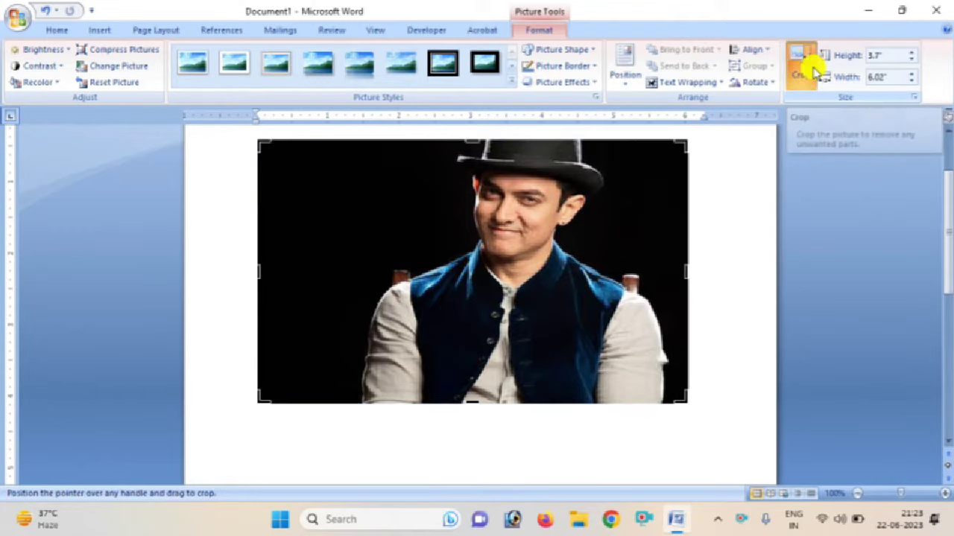
pyautogui.moveTo(258, 271)
pyautogui.mouseDown()
pyautogui.moveTo(348, 277)
pyautogui.moveTo(348, 268)
pyautogui.mouseUp()
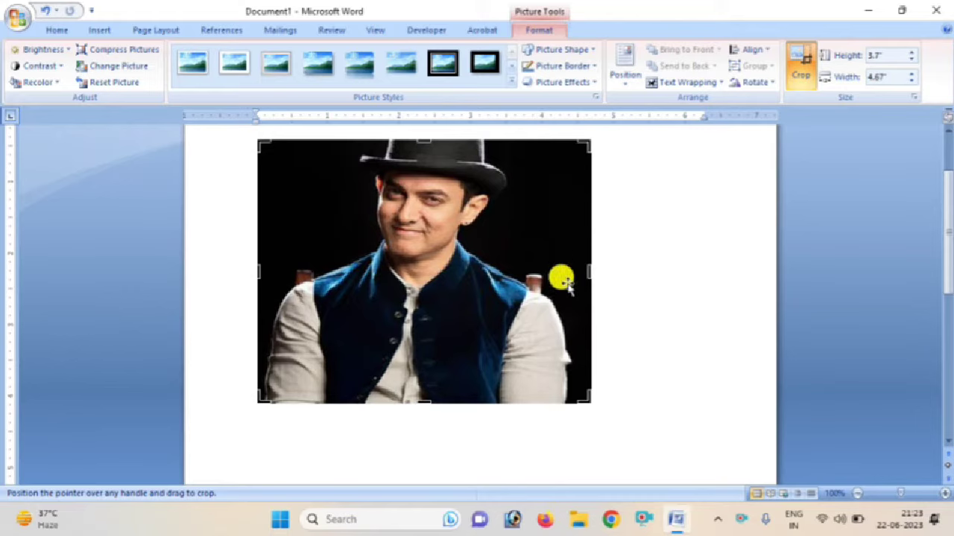
pyautogui.moveTo(590, 272); pyautogui.dragTo(566, 270)
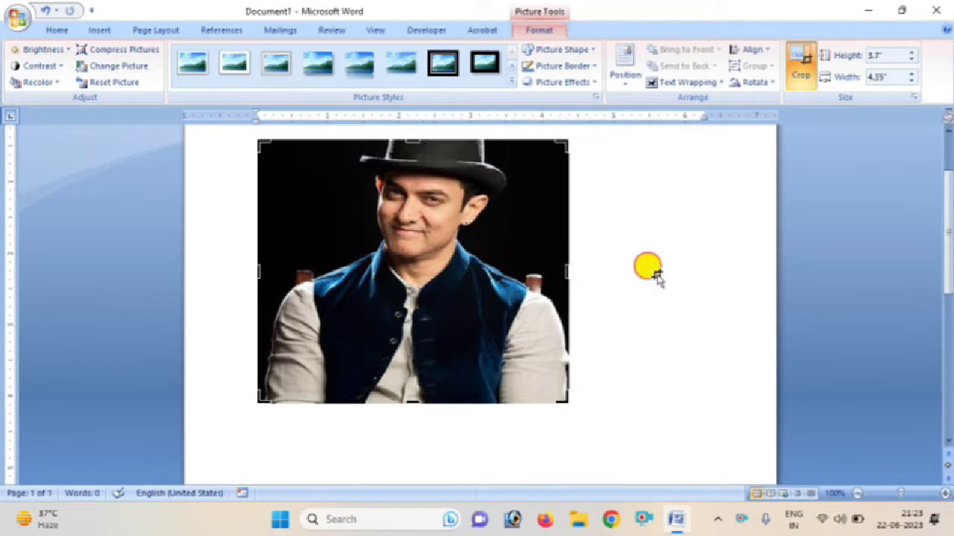
pyautogui.click(657, 276)
pyautogui.click(476, 299)
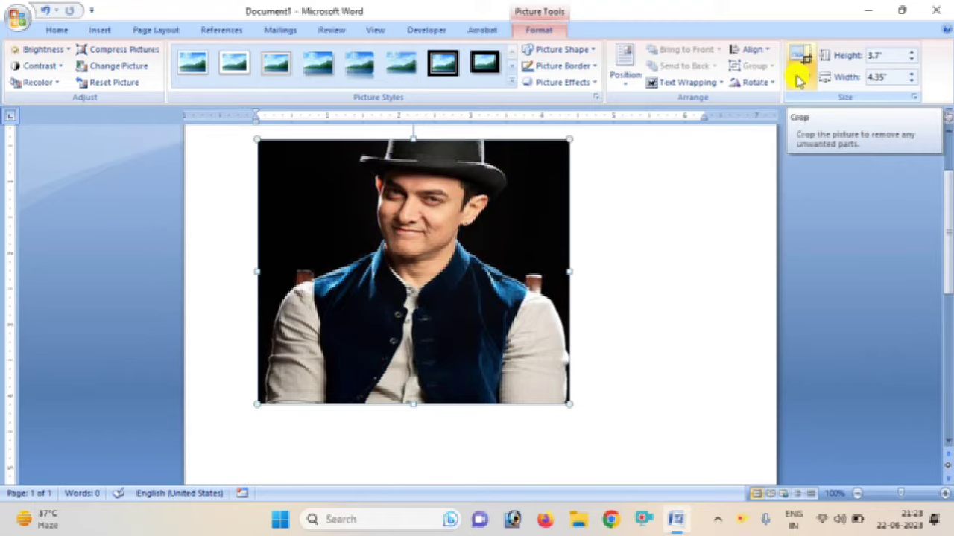
pyautogui.click(768, 50)
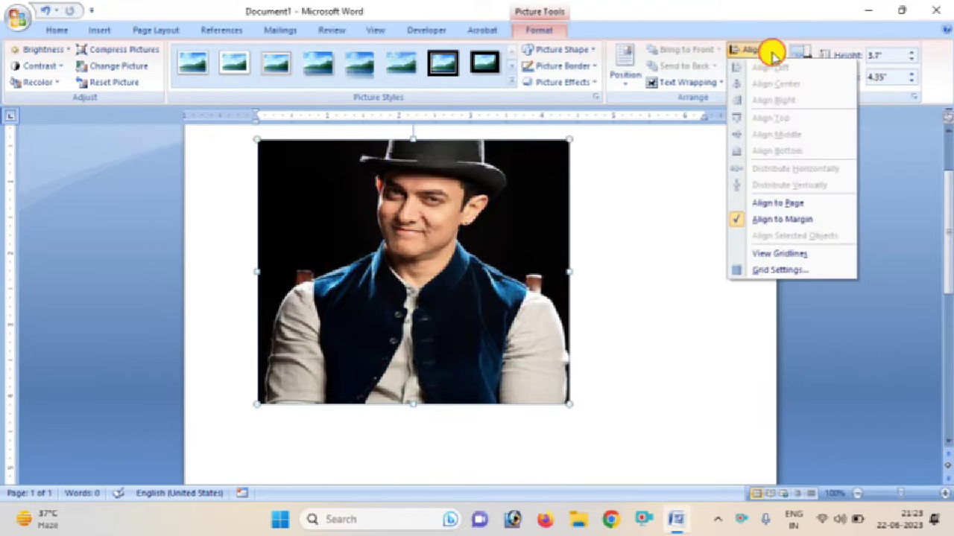
# Crop the picture down to its left half, 2.12" wide.
pyautogui.click(748, 50)
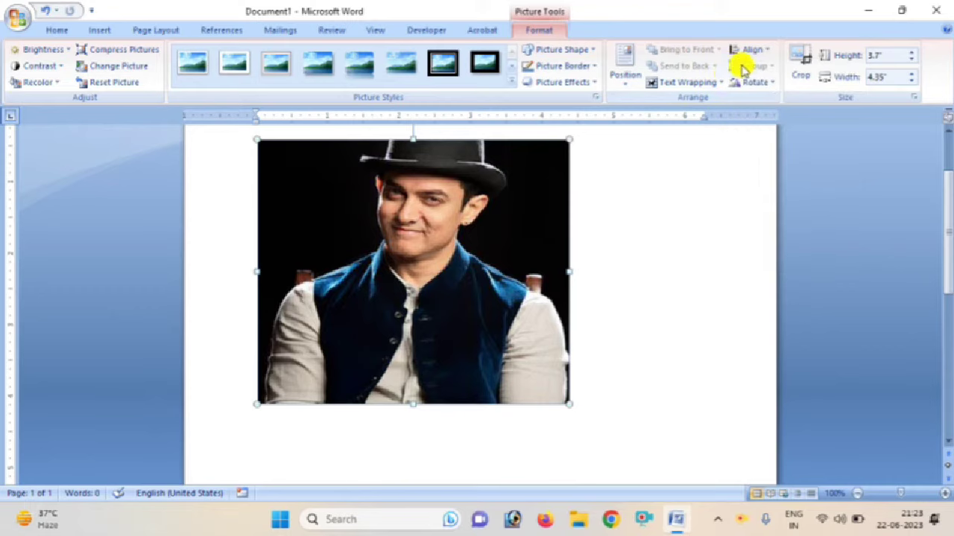
pyautogui.click(748, 82)
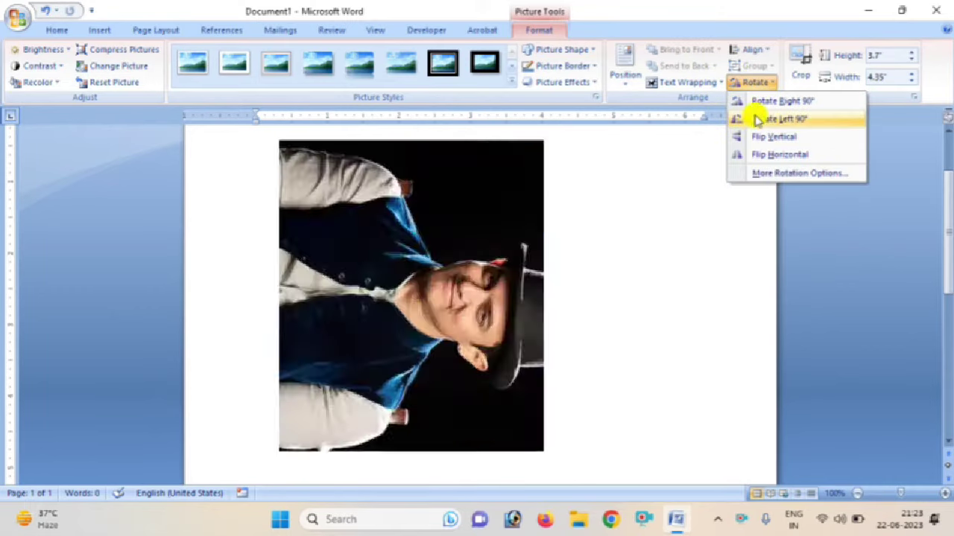
pyautogui.click(626, 214)
pyautogui.click(801, 65)
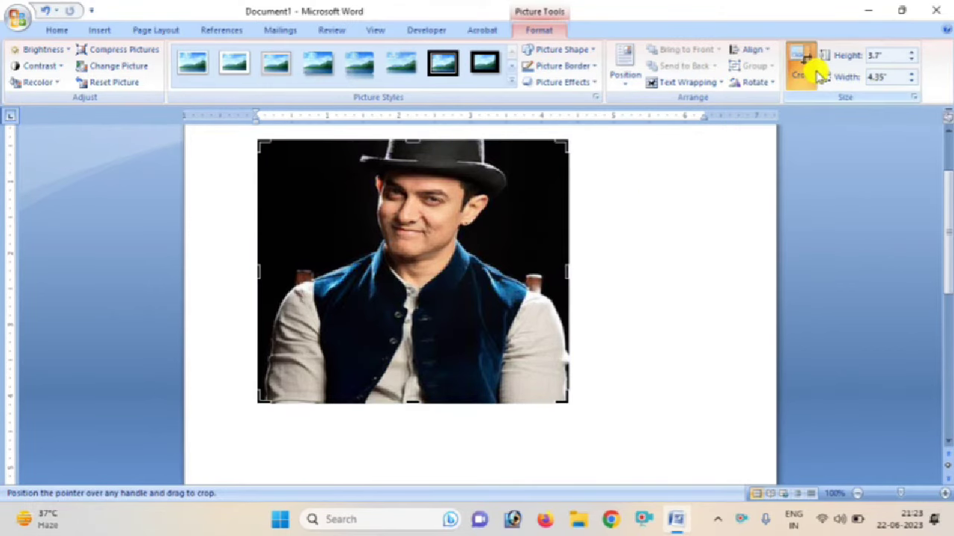
pyautogui.moveTo(567, 262); pyautogui.dragTo(406, 261)
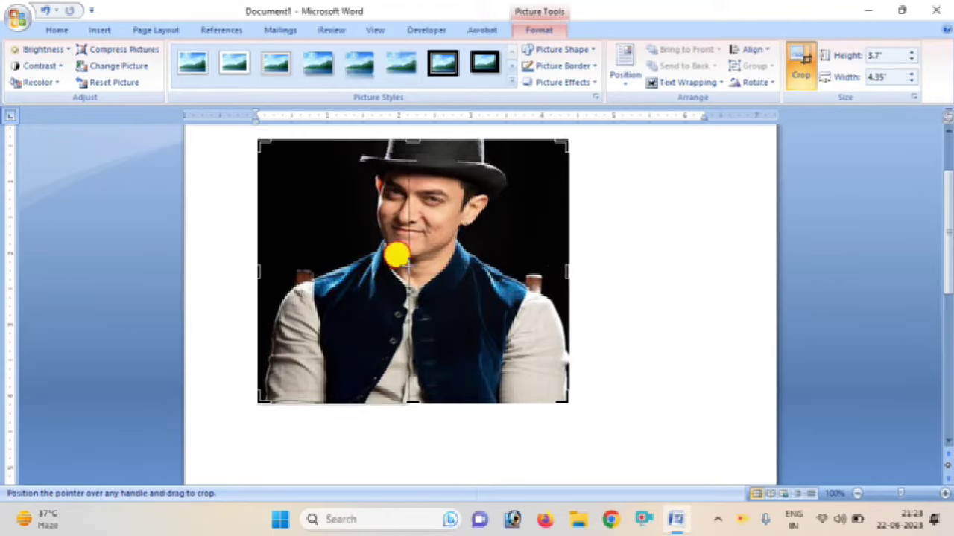
pyautogui.moveTo(397, 255); pyautogui.dragTo(407, 260)
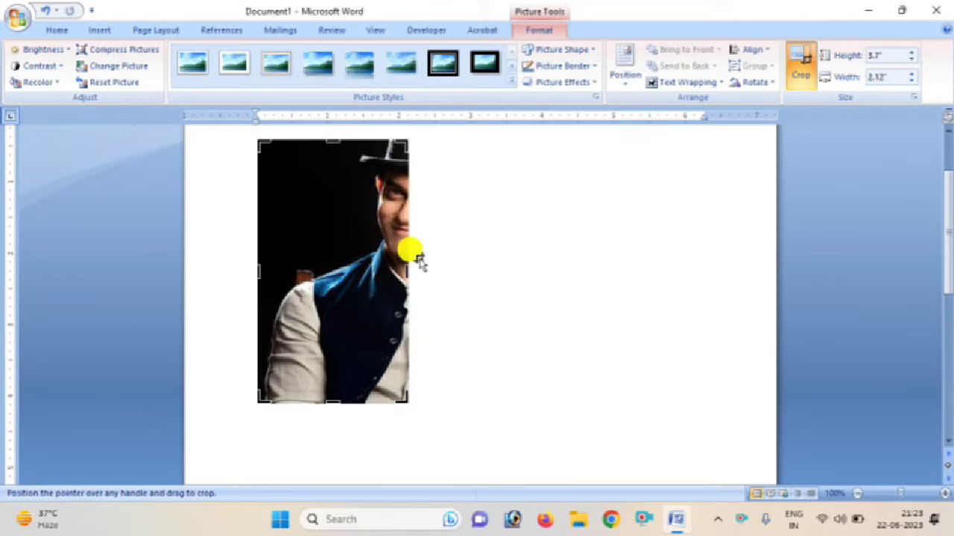
# Copy the cropped picture and paste a second copy beside it.
pyautogui.rightClick(320, 226)
pyautogui.click(344, 251)
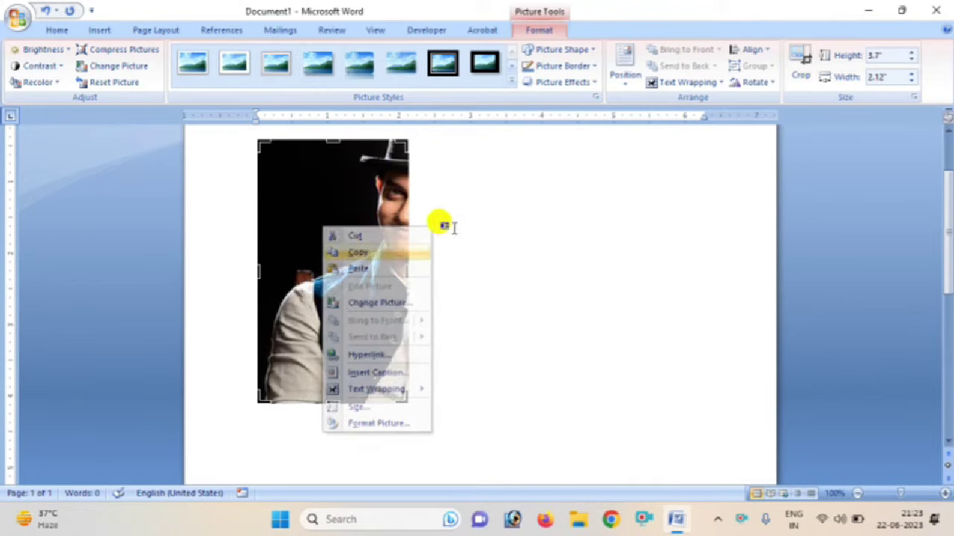
pyautogui.click(513, 212)
pyautogui.hotkey('ctrl', 'v')
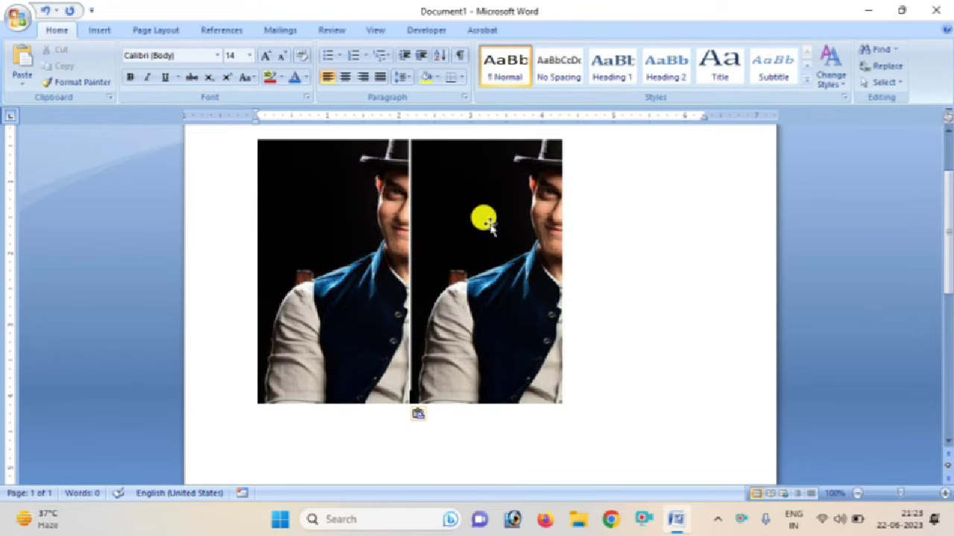
pyautogui.click(520, 225)
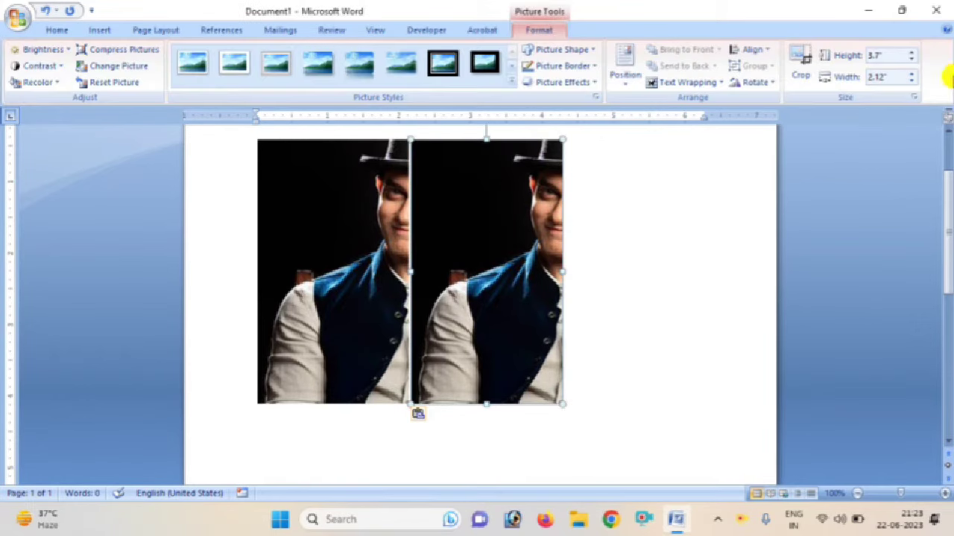
# Flip the pasted copy so the two halves form a mirrored portrait, then add an empty line above.
pyautogui.click(757, 85)
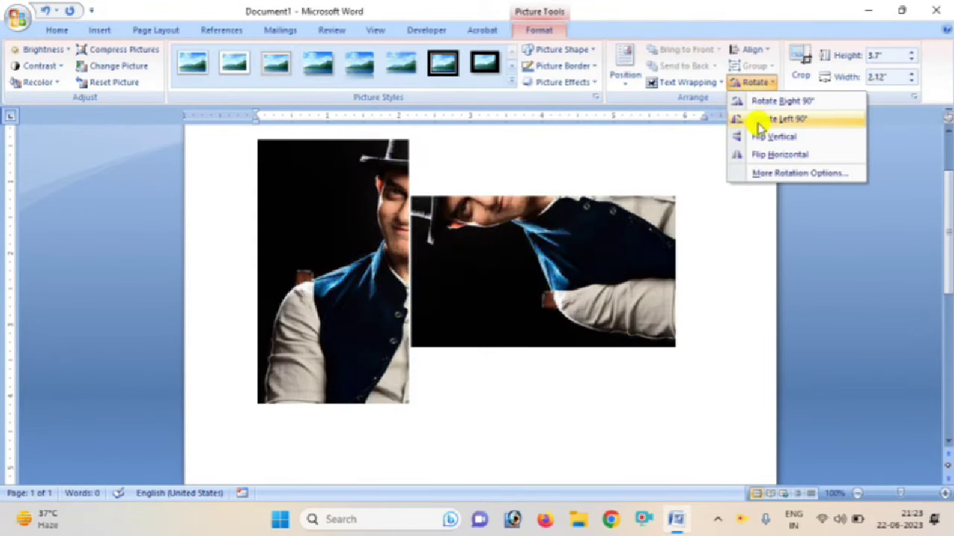
pyautogui.click(761, 137)
pyautogui.click(756, 82)
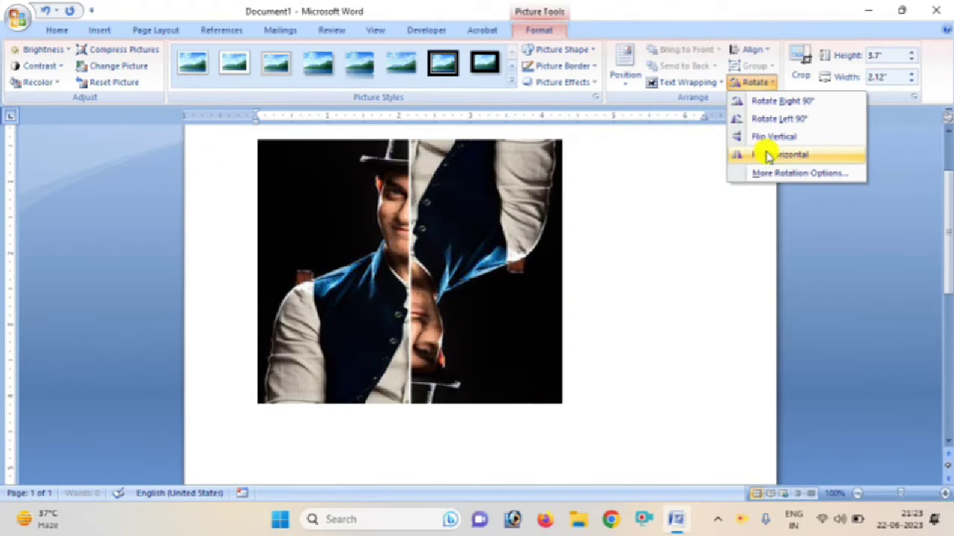
pyautogui.click(767, 155)
pyautogui.click(753, 82)
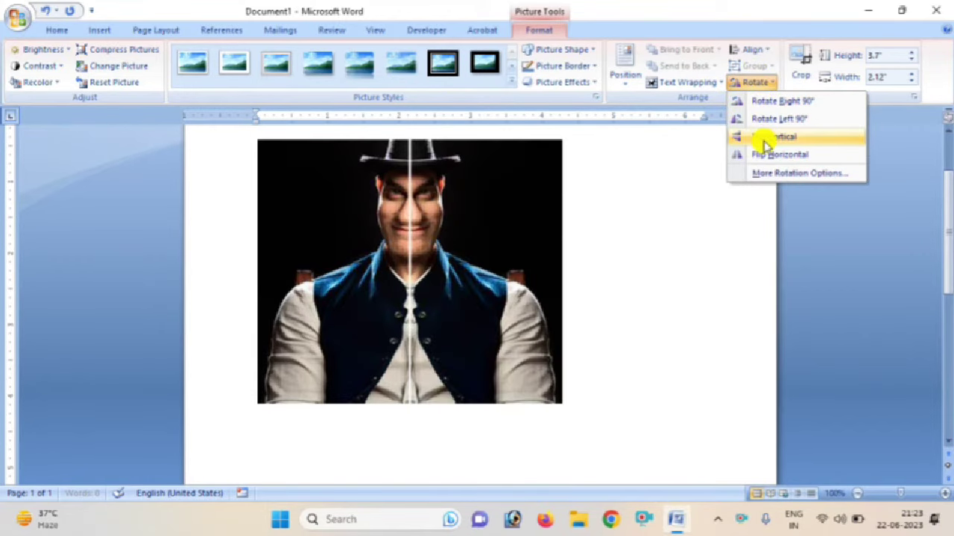
pyautogui.click(585, 235)
pyautogui.click(585, 232)
pyautogui.press('Return')
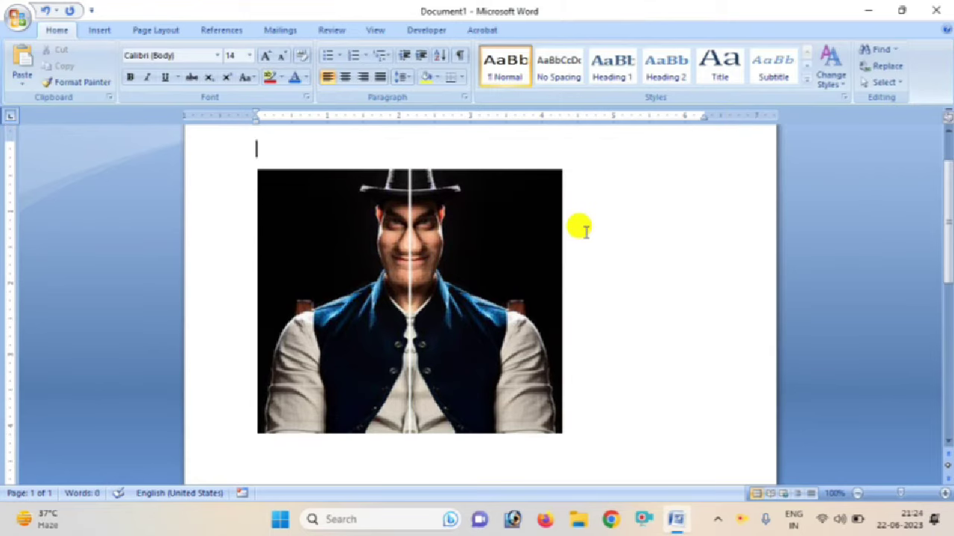
# Set the mirrored picture's text wrapping to In Front of Text.
pyautogui.click(499, 268)
pyautogui.press('Up')
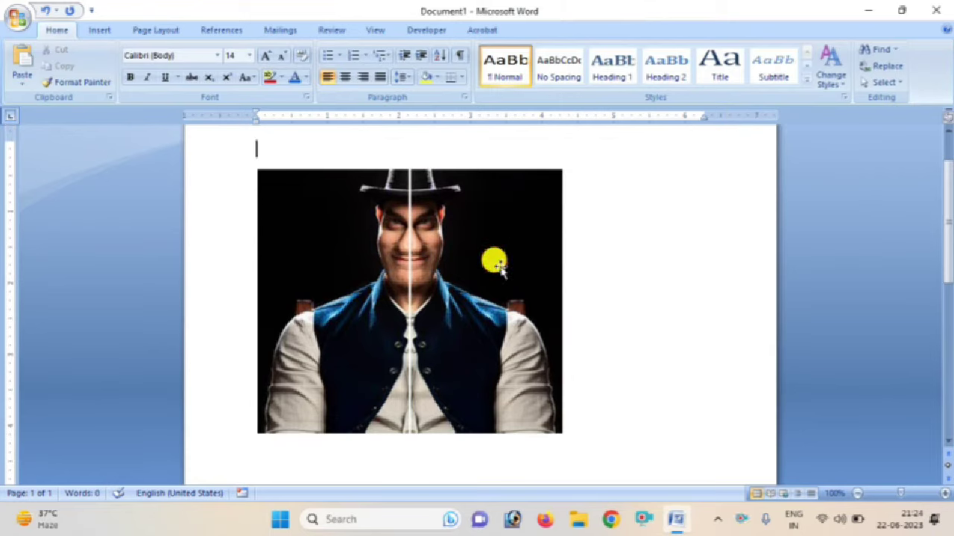
pyautogui.click(497, 267)
pyautogui.press('Up')
pyautogui.doubleClick(509, 243)
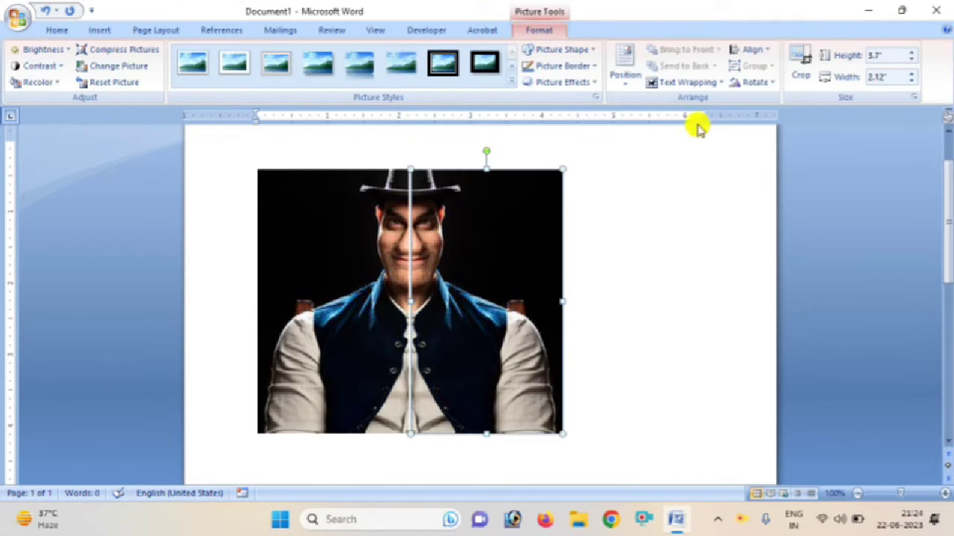
pyautogui.click(673, 84)
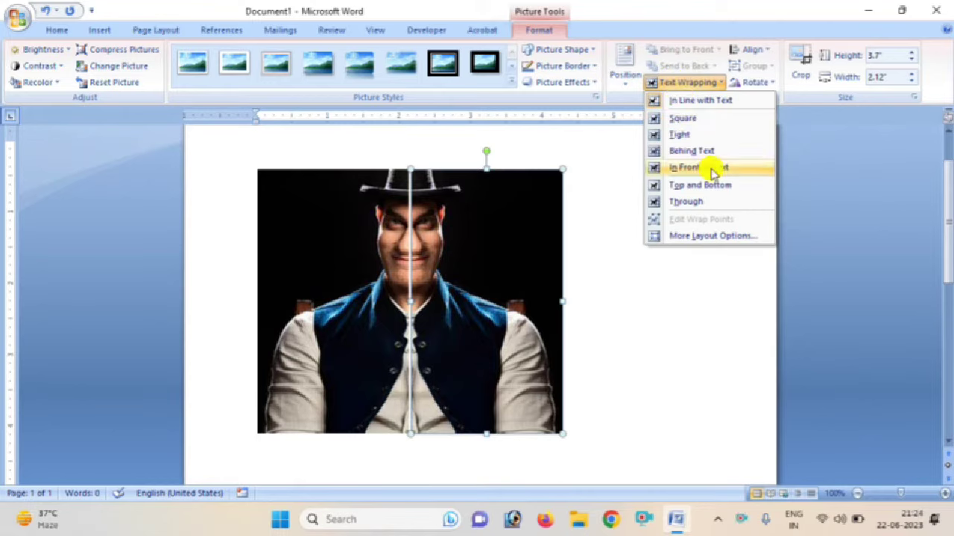
pyautogui.click(711, 172)
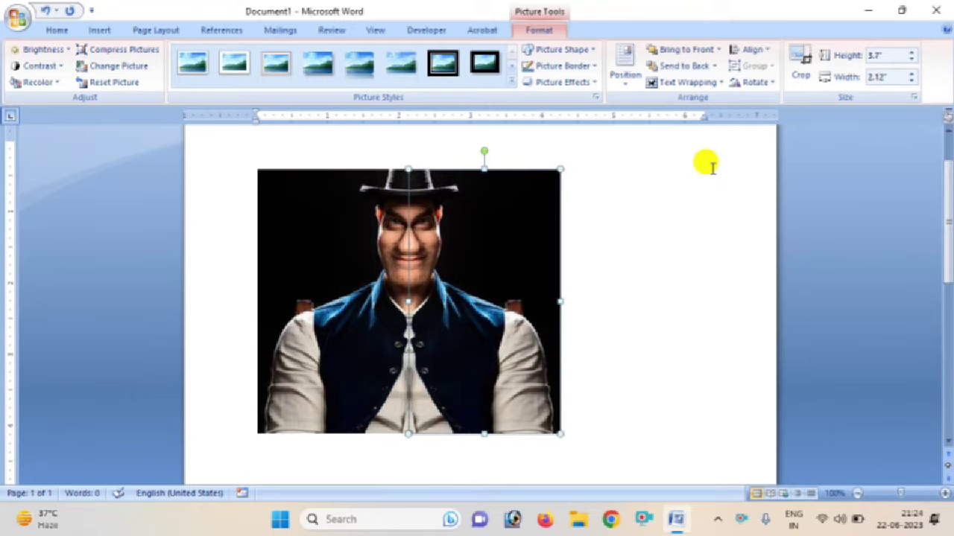
pyautogui.click(709, 186)
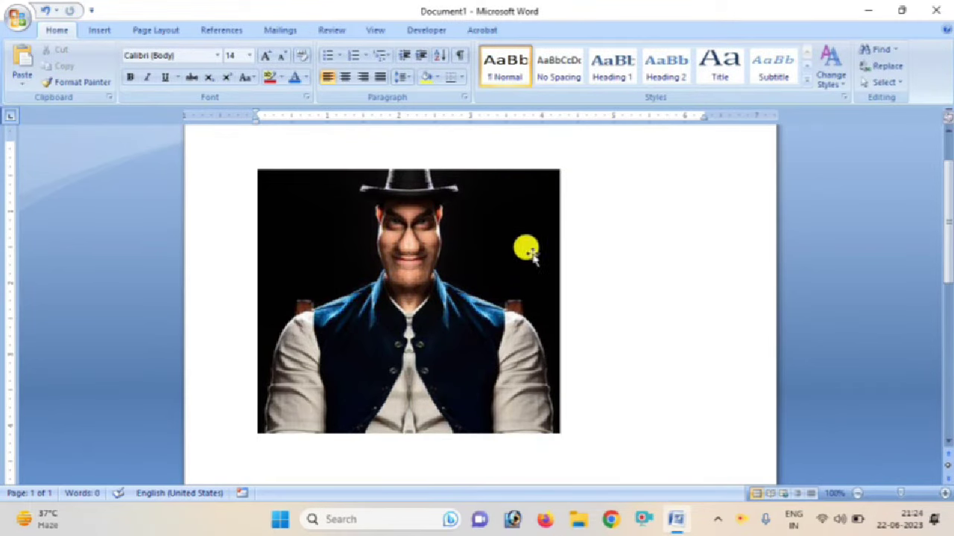
# Give the right picture half Square wrapping and drag it right, leaving a wide gap.
pyautogui.click(502, 240)
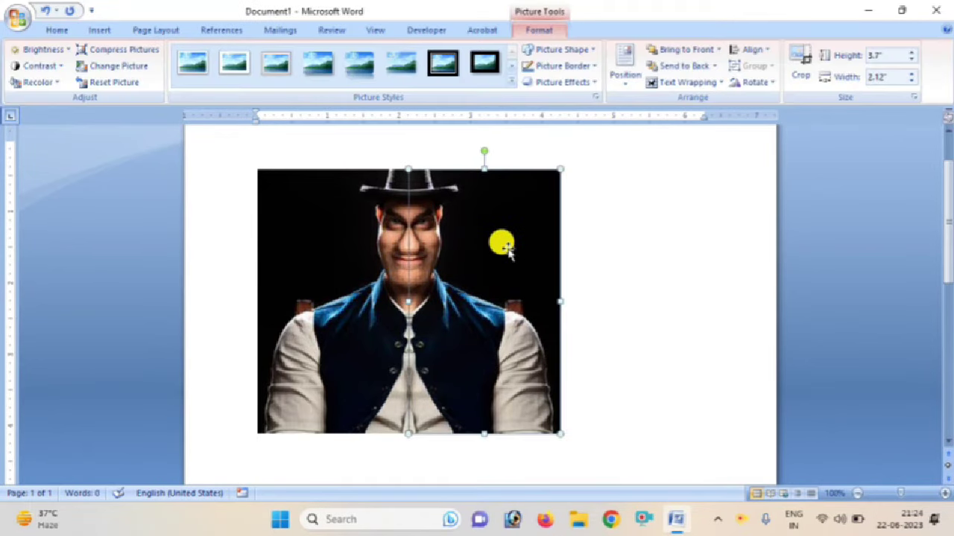
pyautogui.click(704, 81)
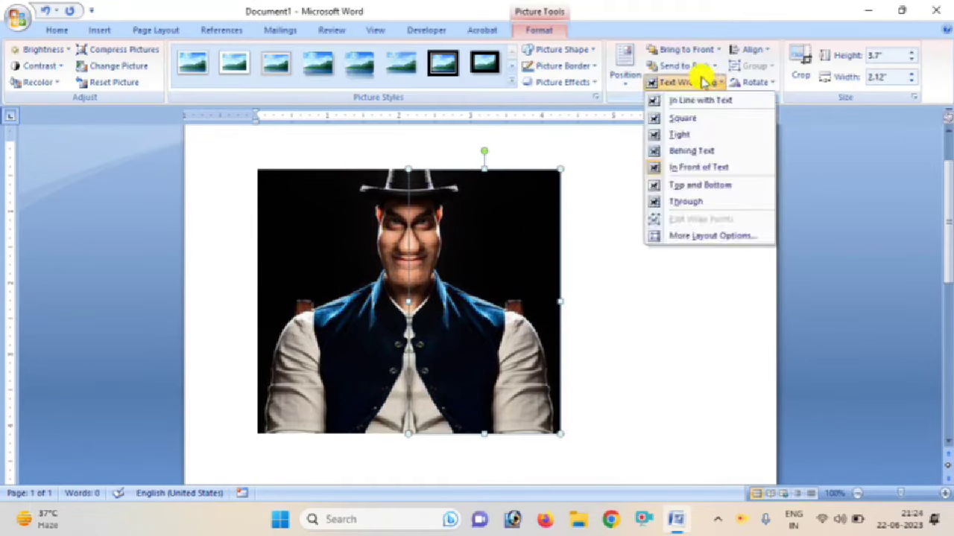
pyautogui.click(709, 117)
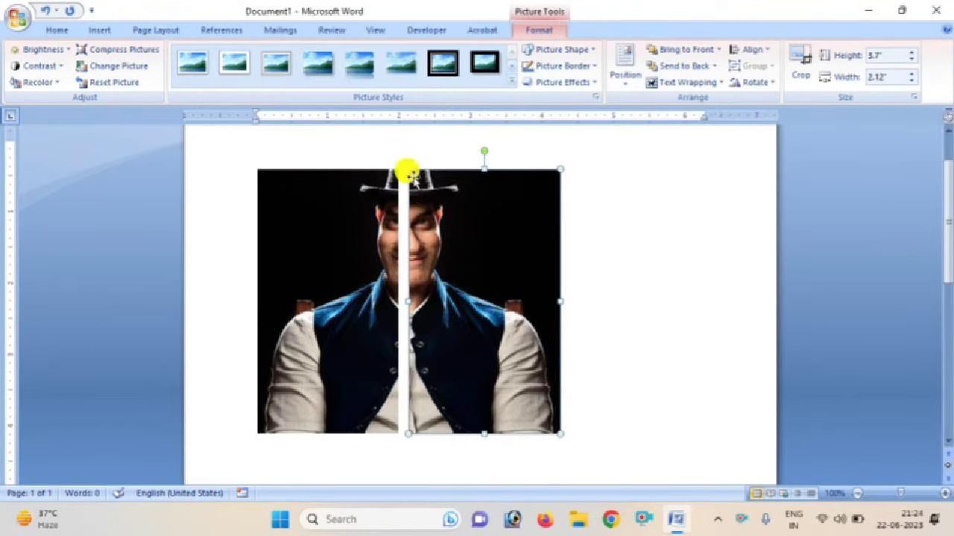
pyautogui.moveTo(515, 227)
pyautogui.mouseDown()
pyautogui.moveTo(568, 226)
pyautogui.moveTo(494, 221)
pyautogui.mouseUp()
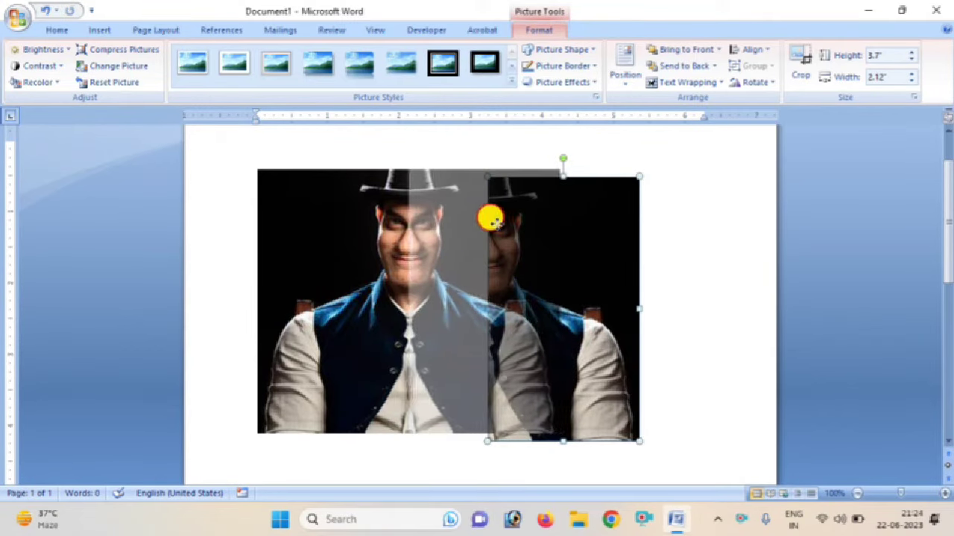
pyautogui.moveTo(475, 222)
pyautogui.mouseDown()
pyautogui.moveTo(499, 232)
pyautogui.moveTo(396, 236)
pyautogui.mouseUp()
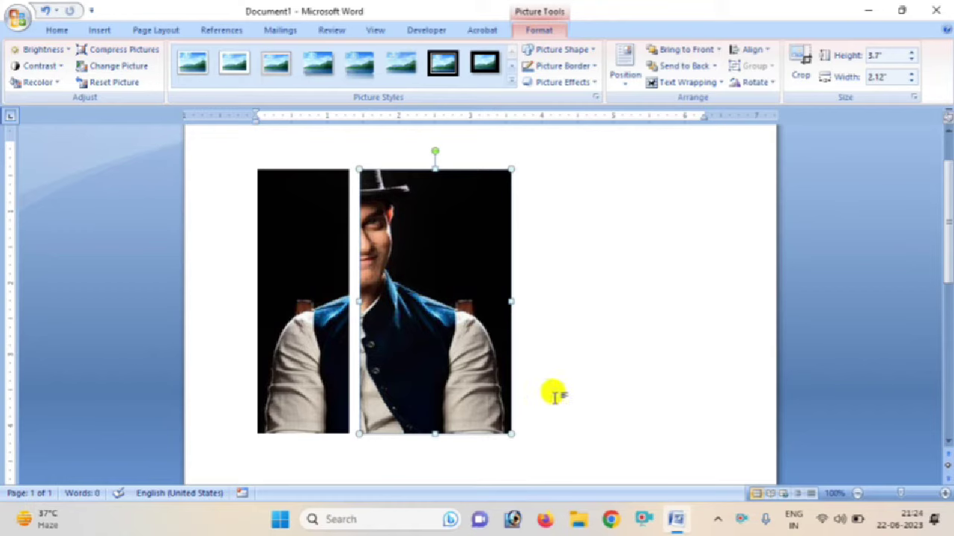
pyautogui.moveTo(468, 365)
pyautogui.mouseDown()
pyautogui.moveTo(266, 368)
pyautogui.moveTo(584, 365)
pyautogui.mouseUp()
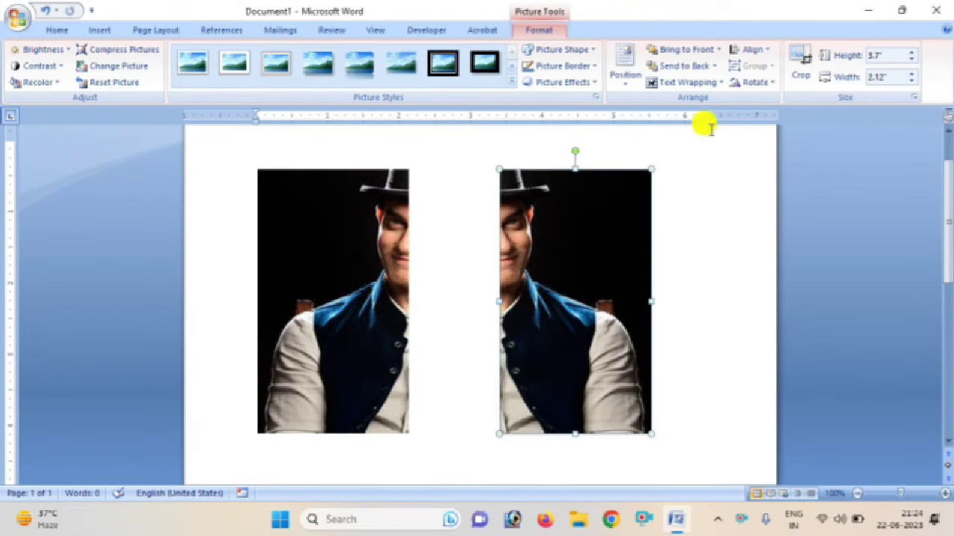
# Leave the wrapping unchanged and start a new line after the typed =ranf() formula.
pyautogui.click(692, 85)
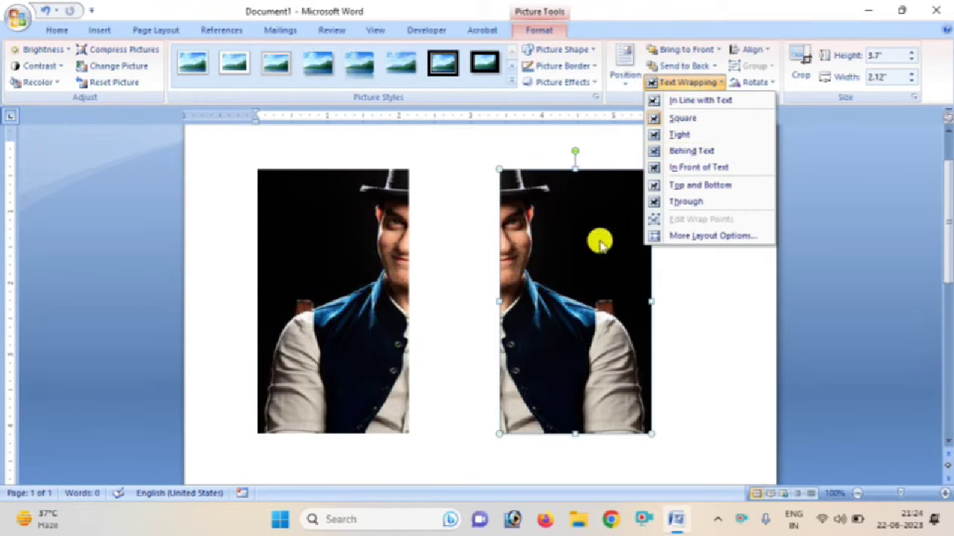
pyautogui.click(678, 266)
pyautogui.click(514, 152)
pyautogui.write('=ranf()')
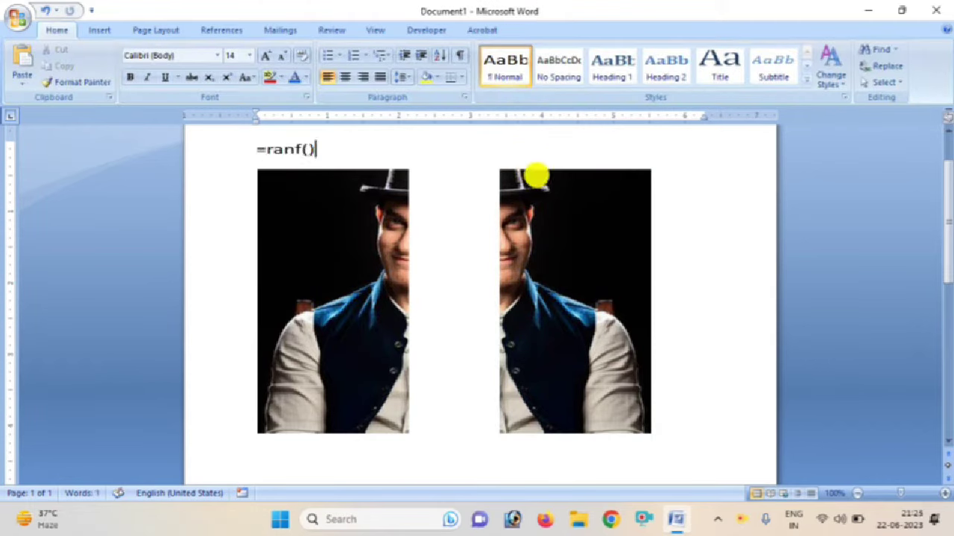
pyautogui.write(')')
pyautogui.press('Return')
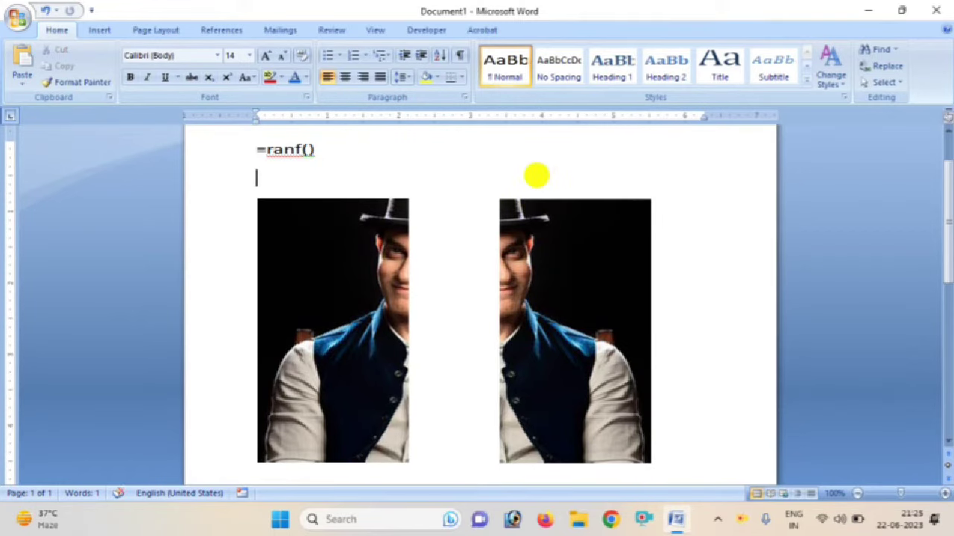
# Correct the formula to =rand() and expand it into sample text paragraphs.
pyautogui.press('BackSpace')
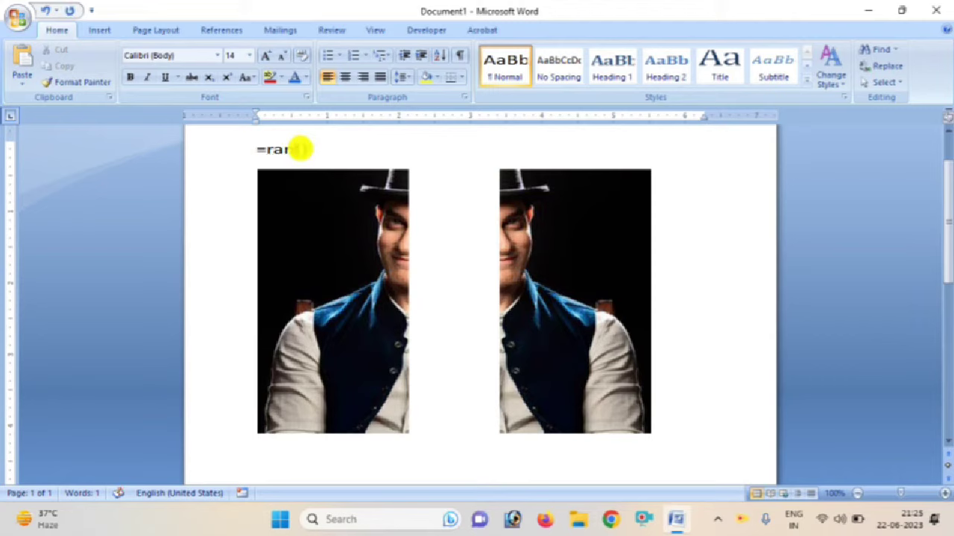
pyautogui.click(302, 149)
pyautogui.press('Return')
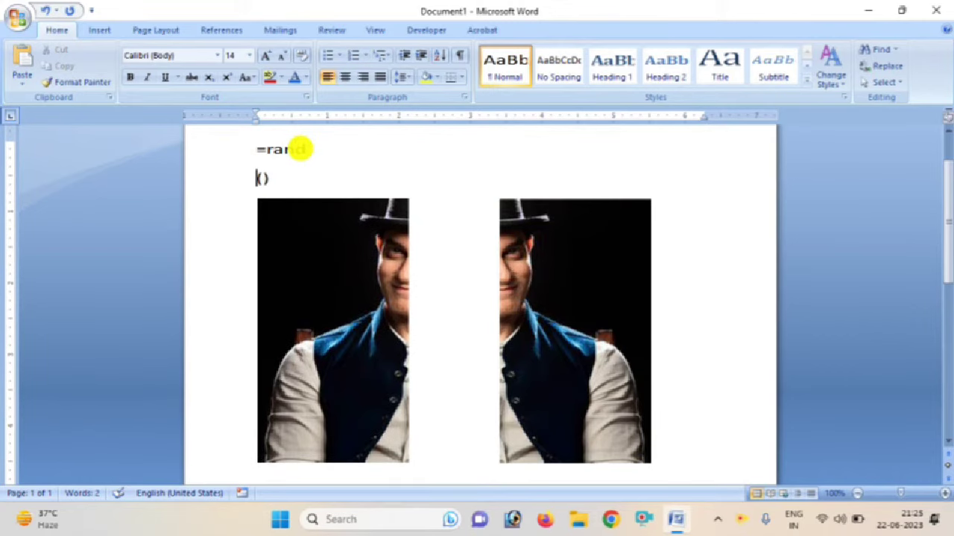
pyautogui.press('BackSpace')
pyautogui.click(344, 145)
pyautogui.press('Return')
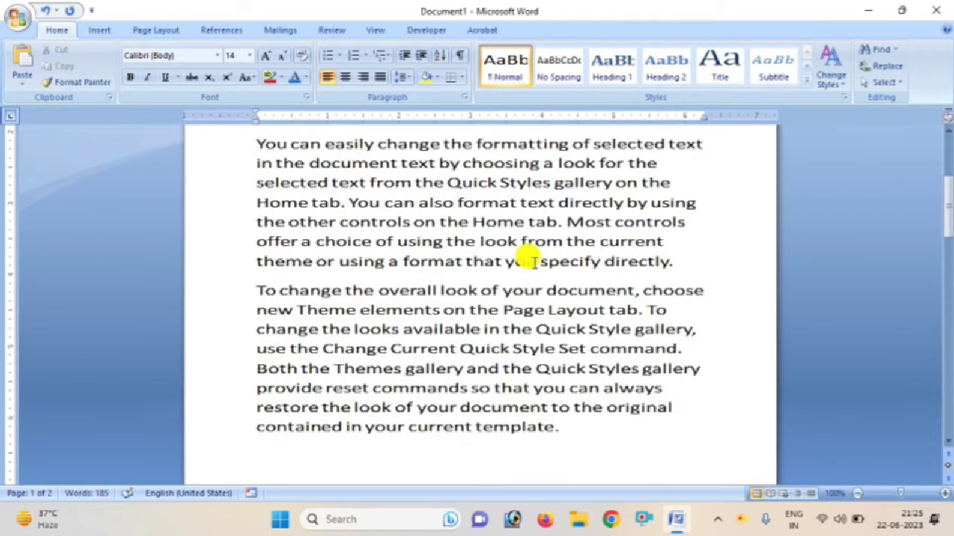
# Zoom out to 78%, move the left picture up, and delete the right picture half.
pyautogui.scroll(-5, 530, 260)
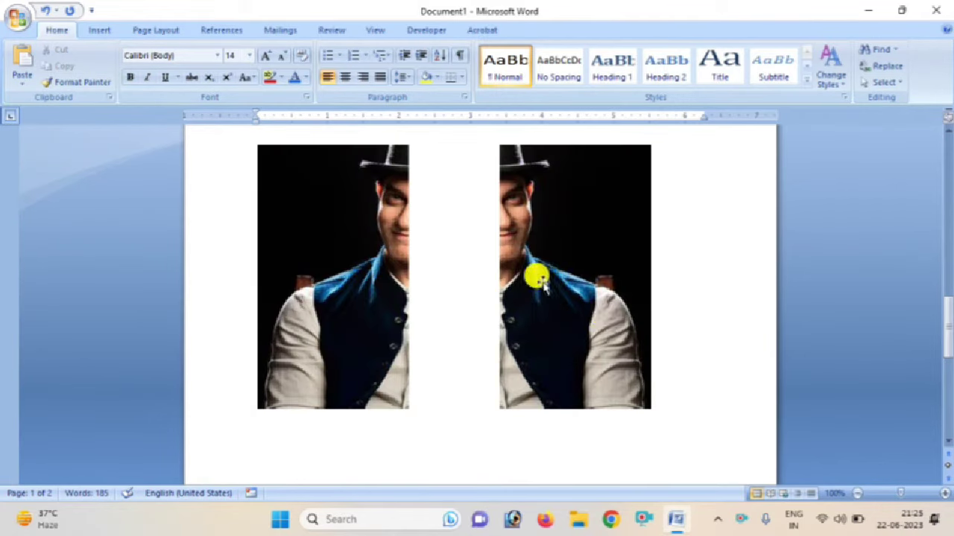
pyautogui.moveTo(901, 493); pyautogui.dragTo(892, 493)
pyautogui.moveTo(530, 363)
pyautogui.mouseDown()
pyautogui.moveTo(543, 174)
pyautogui.moveTo(528, 330)
pyautogui.mouseUp()
pyautogui.scroll(5, 394, 389)
pyautogui.scroll(-6, 501, 386)
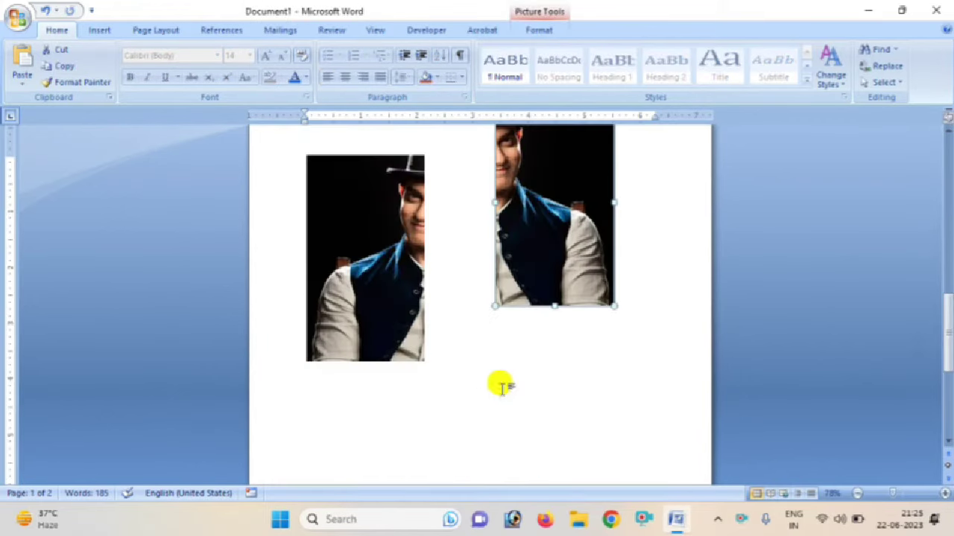
pyautogui.click(395, 234)
pyautogui.moveTo(396, 252); pyautogui.dragTo(419, 127)
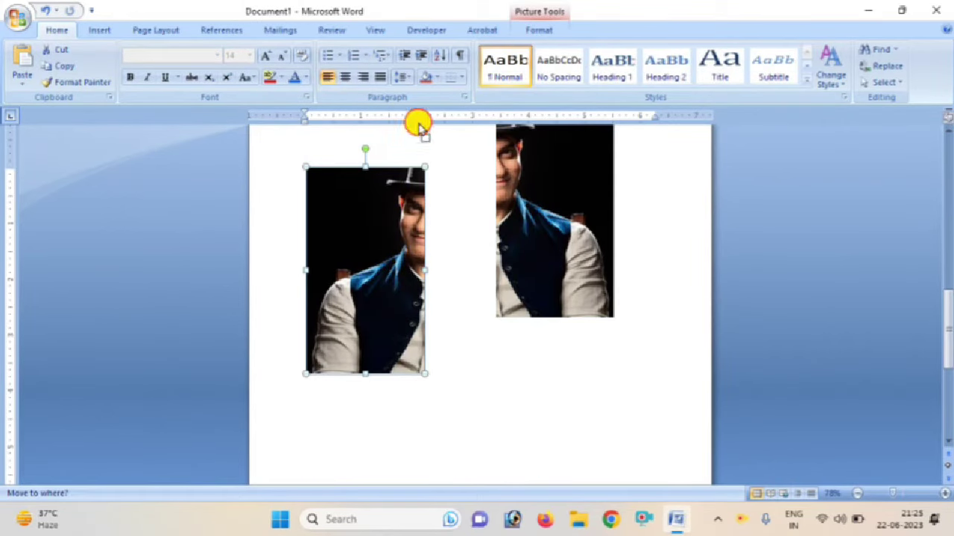
pyautogui.click(556, 265)
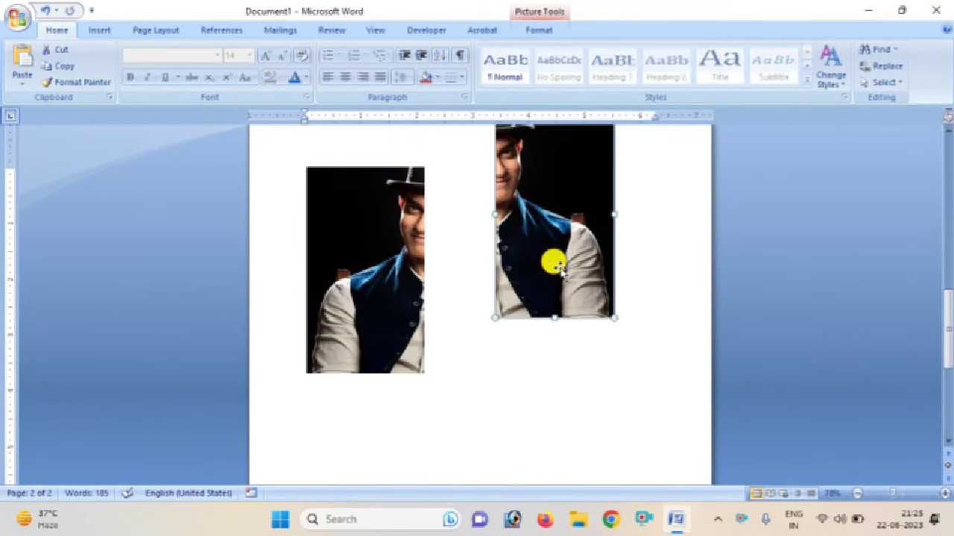
pyautogui.press('Delete')
pyautogui.moveTo(393, 302); pyautogui.dragTo(426, 156)
# Set the left picture to In Front of Text, move it right, then switch it to Behind Text.
pyautogui.moveTo(345, 289); pyautogui.dragTo(388, 168)
pyautogui.doubleClick(366, 329)
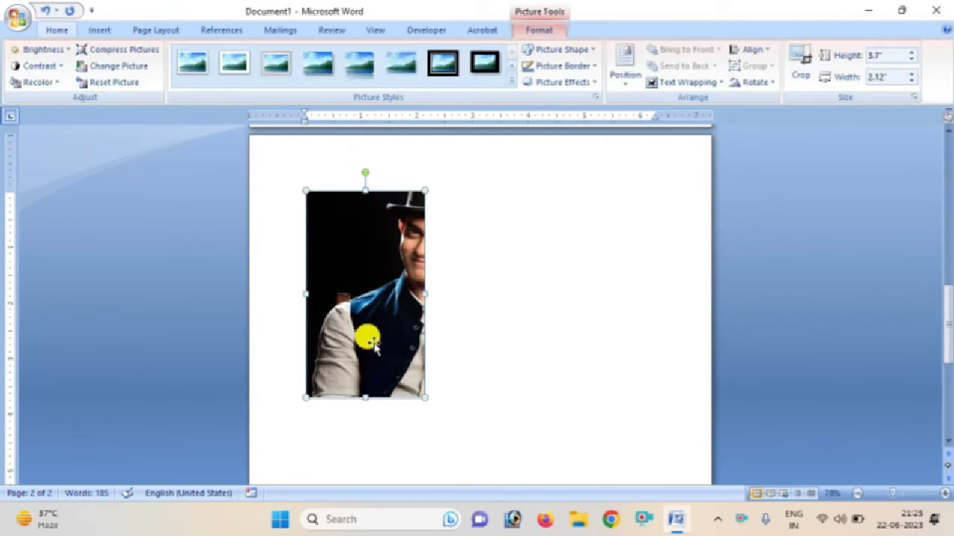
pyautogui.click(679, 82)
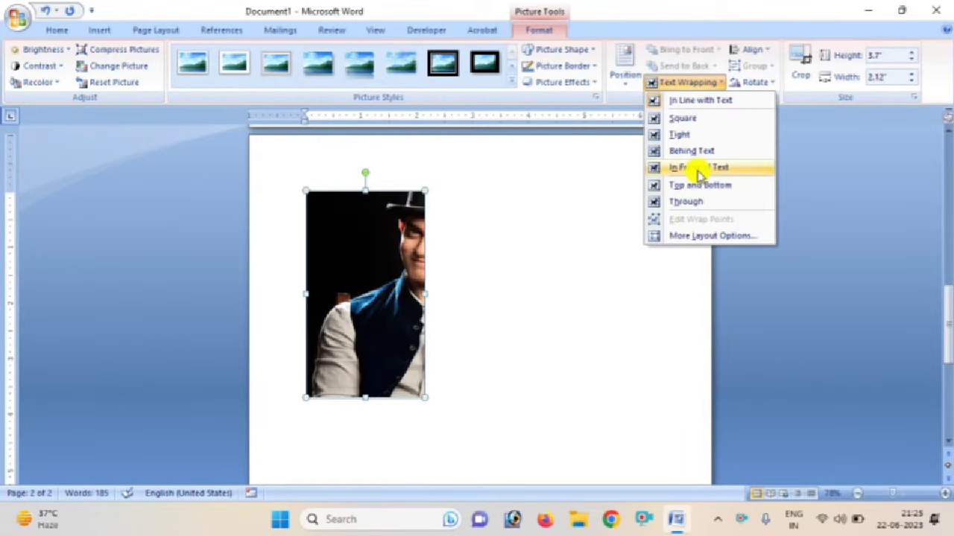
pyautogui.click(689, 167)
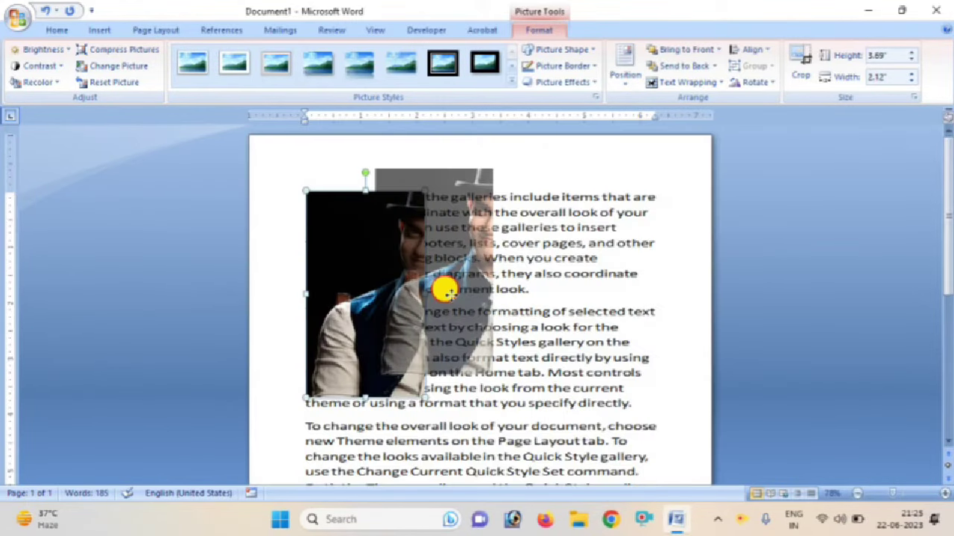
pyautogui.moveTo(377, 311); pyautogui.dragTo(431, 304)
pyautogui.click(686, 82)
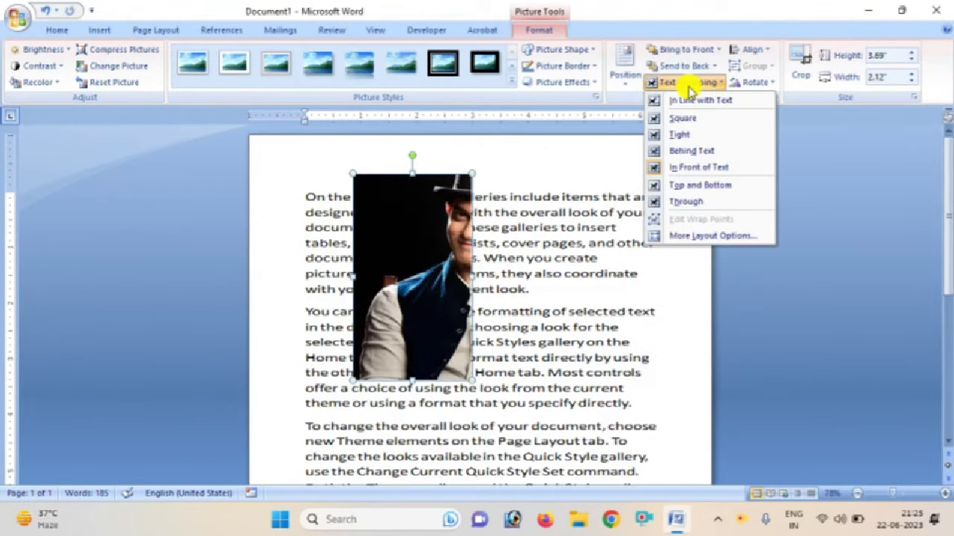
pyautogui.click(717, 153)
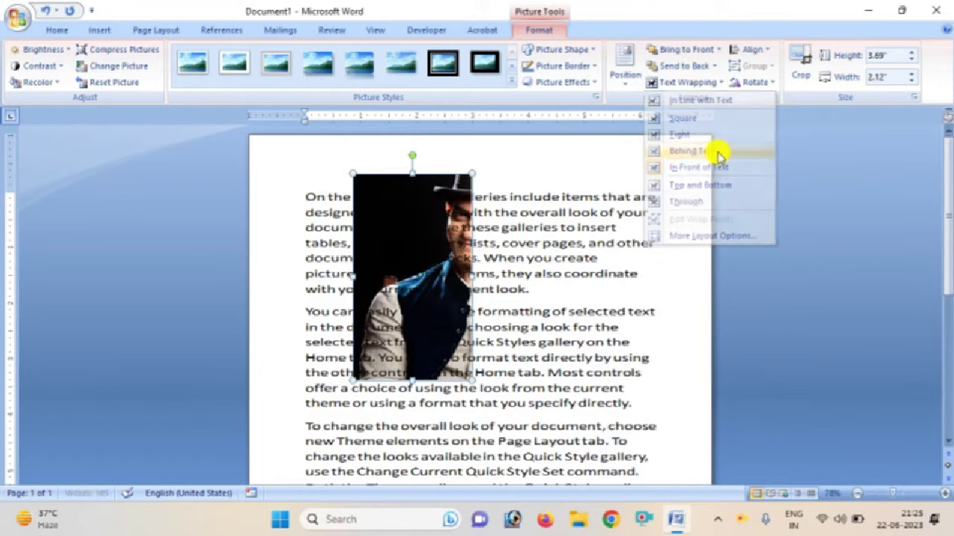
pyautogui.click(445, 242)
# Enlarge the picture to about 5.76" by 3.3" and give it Top and Bottom wrapping.
pyautogui.click(655, 197)
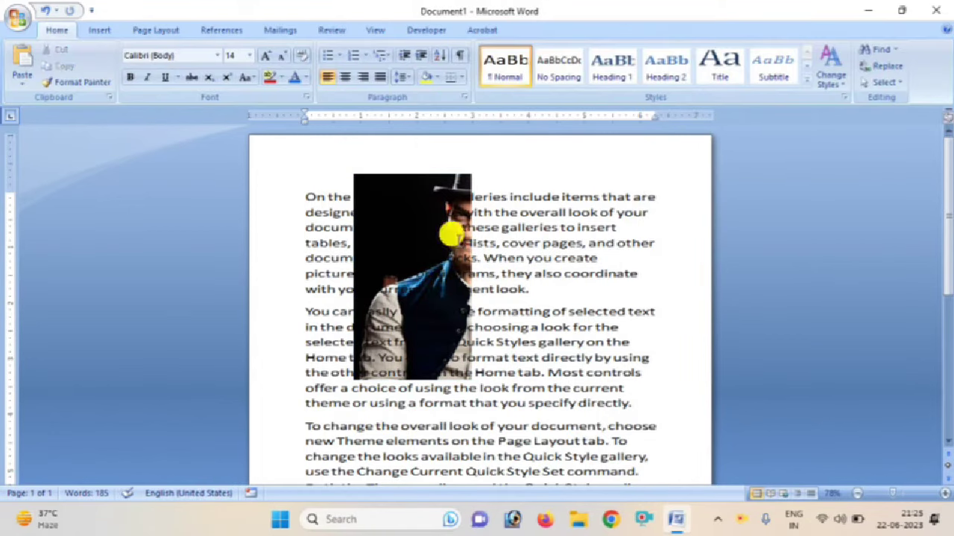
pyautogui.click(395, 182)
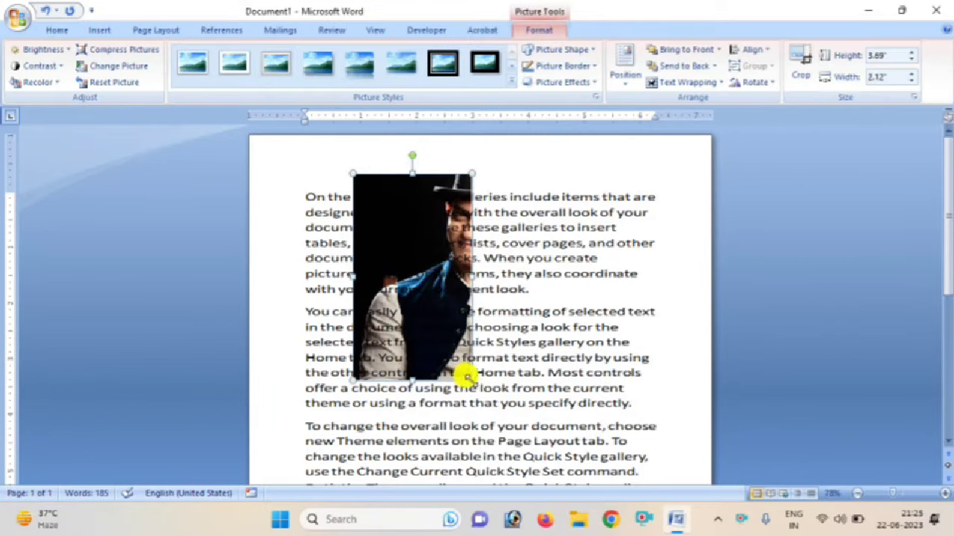
pyautogui.moveTo(466, 377); pyautogui.dragTo(521, 415)
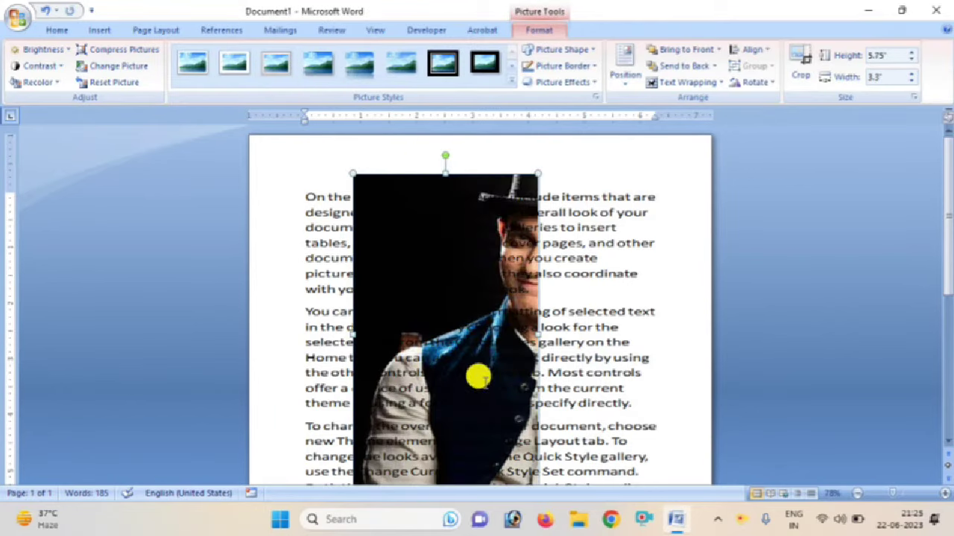
pyautogui.click(686, 83)
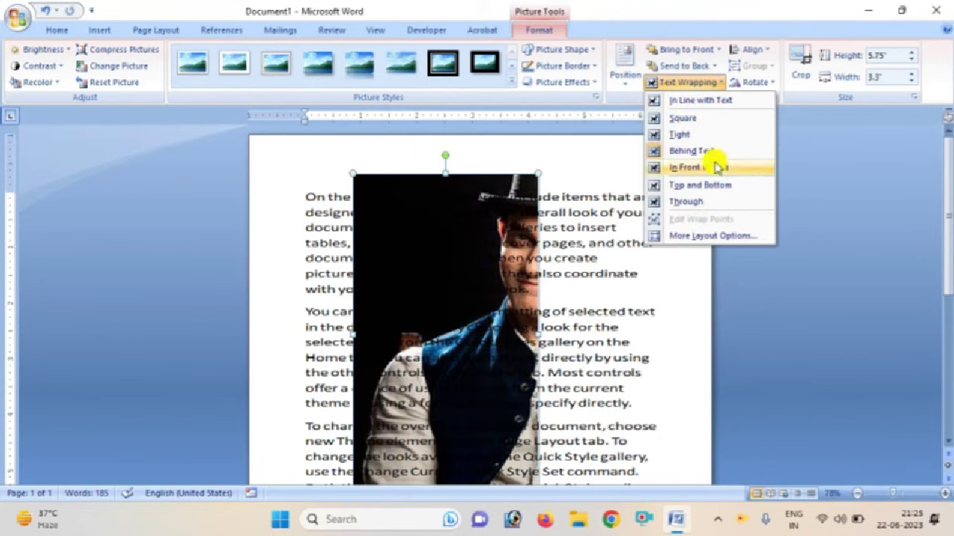
pyautogui.click(718, 195)
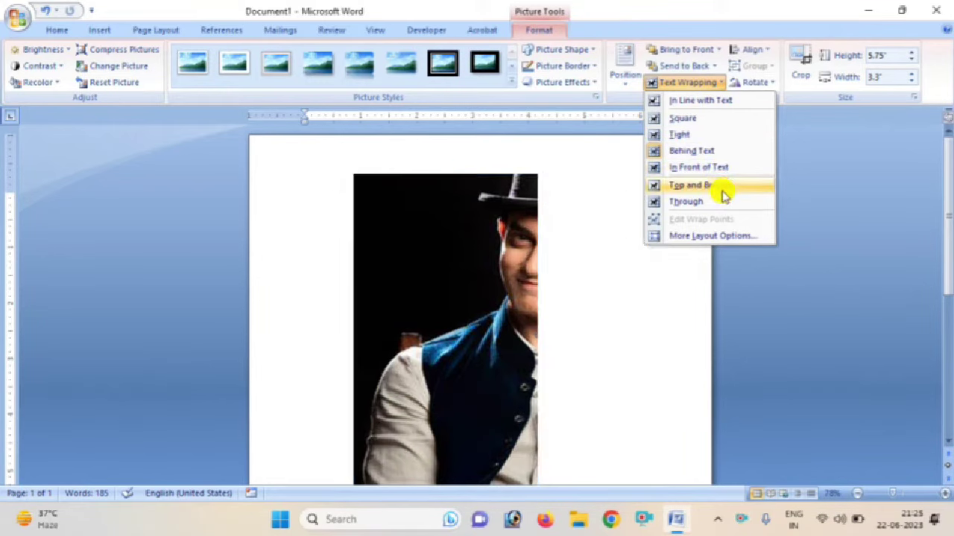
# Switch the picture's wrapping to Through so text flows around it.
pyautogui.scroll(-5, 521, 213)
pyautogui.scroll(3, 522, 216)
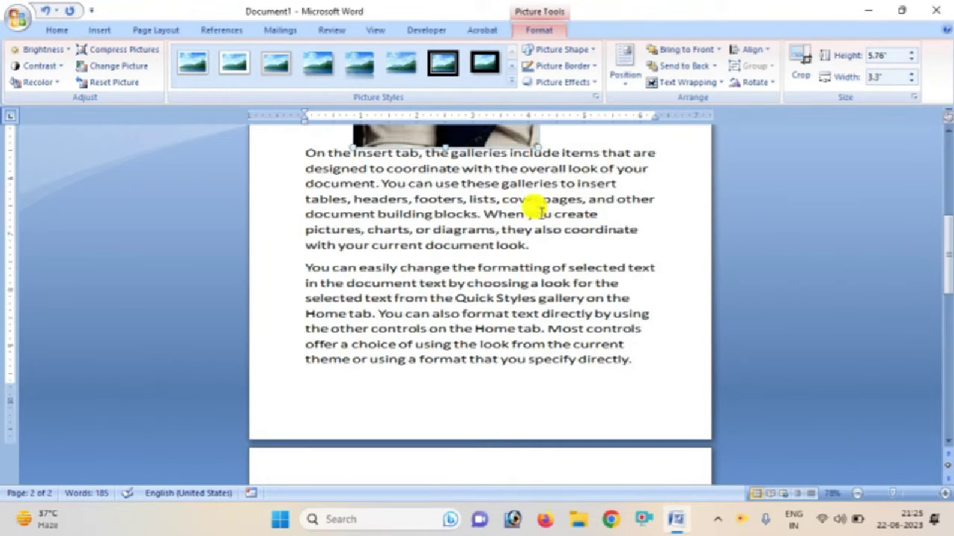
pyautogui.scroll(3, 536, 206)
pyautogui.click(684, 82)
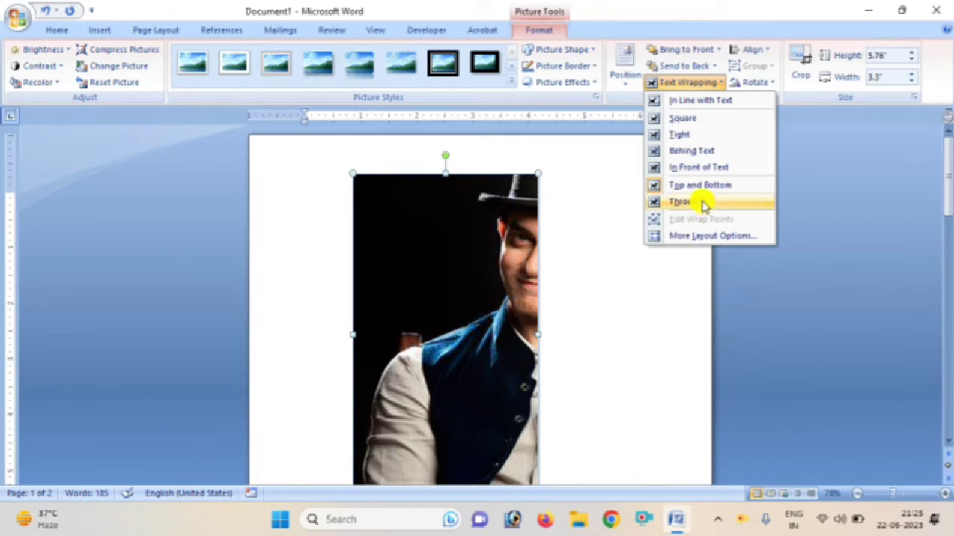
pyautogui.click(700, 170)
# Shorten the photo to 4" tall and move it to the left margin.
pyautogui.moveTo(460, 259)
pyautogui.mouseDown()
pyautogui.moveTo(519, 272)
pyautogui.moveTo(505, 272)
pyautogui.mouseUp()
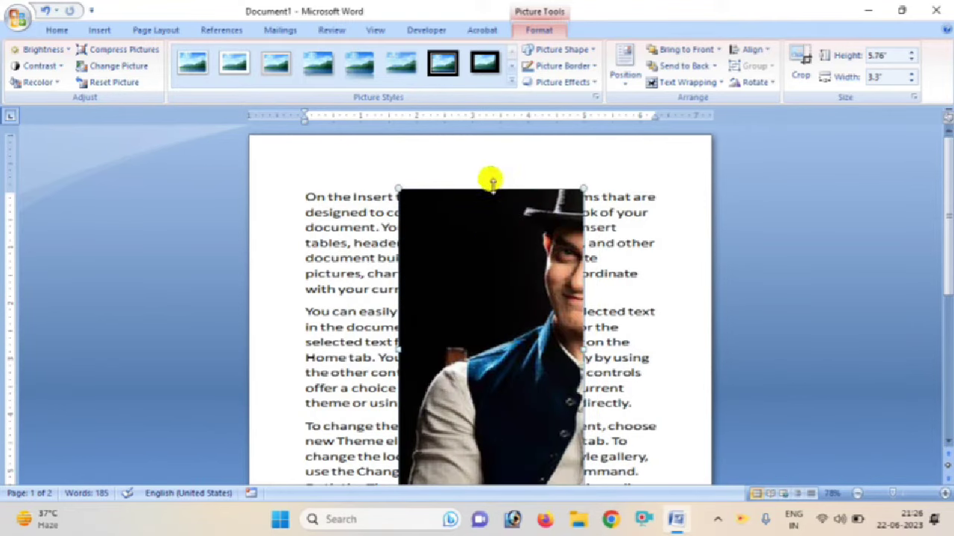
pyautogui.moveTo(491, 181); pyautogui.dragTo(480, 280)
pyautogui.moveTo(489, 356); pyautogui.dragTo(474, 255)
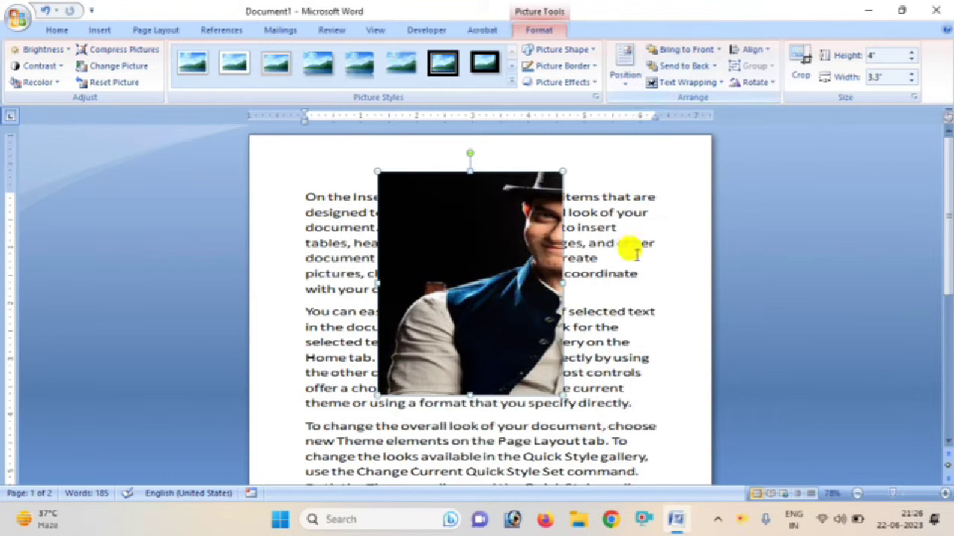
pyautogui.moveTo(485, 241); pyautogui.dragTo(417, 237)
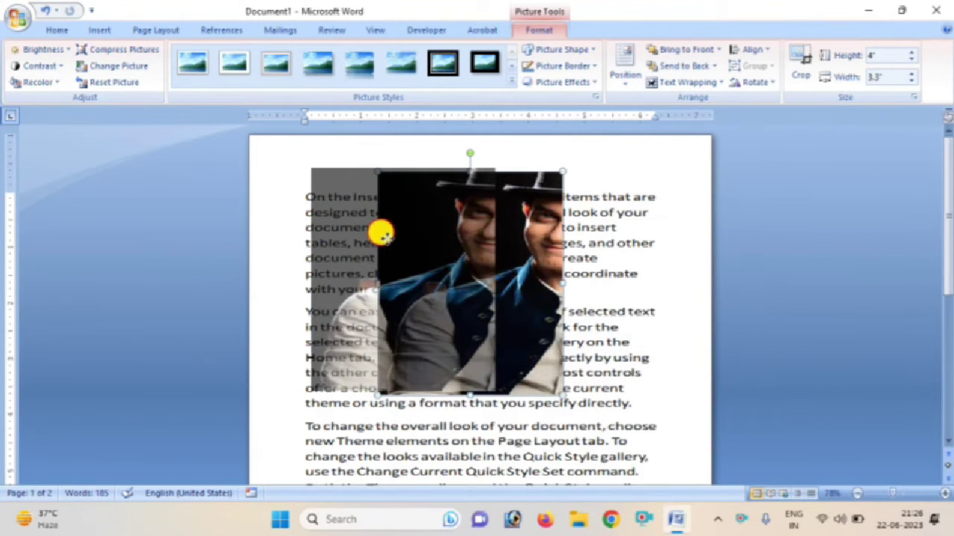
# Look through the rotate and picture position options without applying any.
pyautogui.rightClick(399, 241)
pyautogui.click(751, 82)
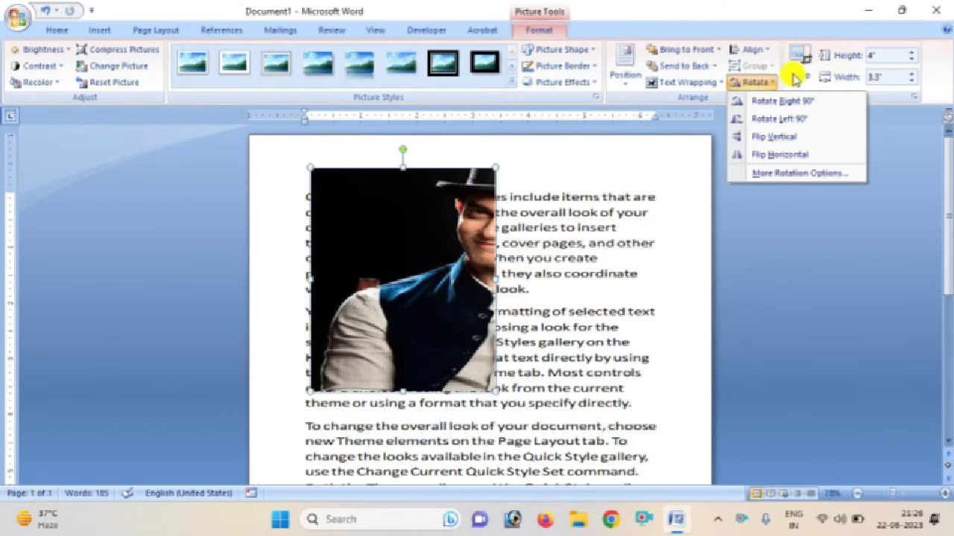
pyautogui.click(628, 76)
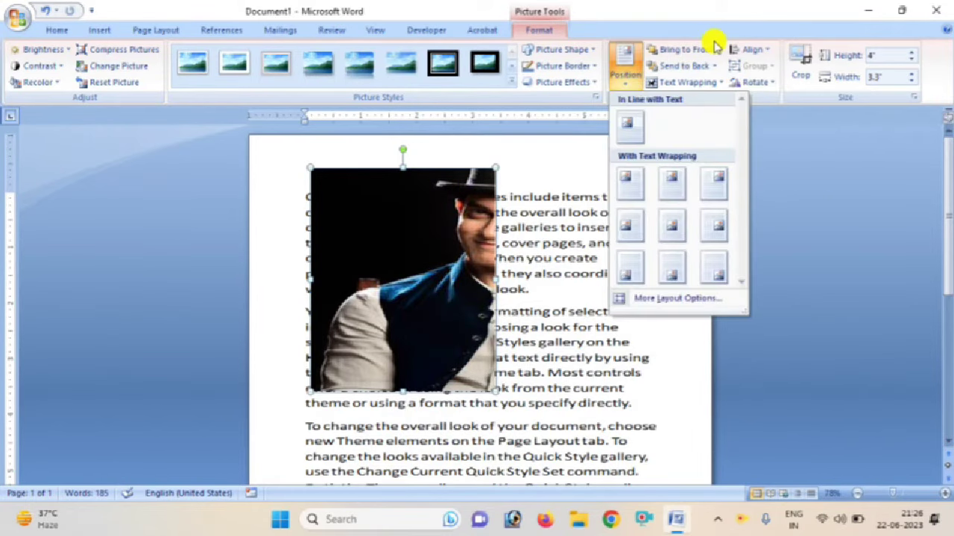
pyautogui.click(99, 30)
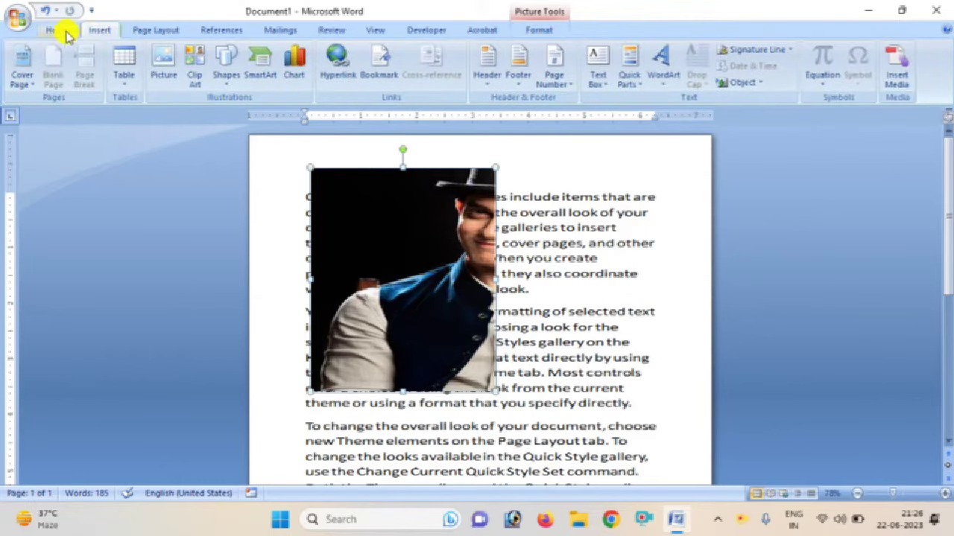
# Draw an oval over the photo, shift it left, and fill it with the teal shape style.
pyautogui.click(18, 17)
pyautogui.click(472, 302)
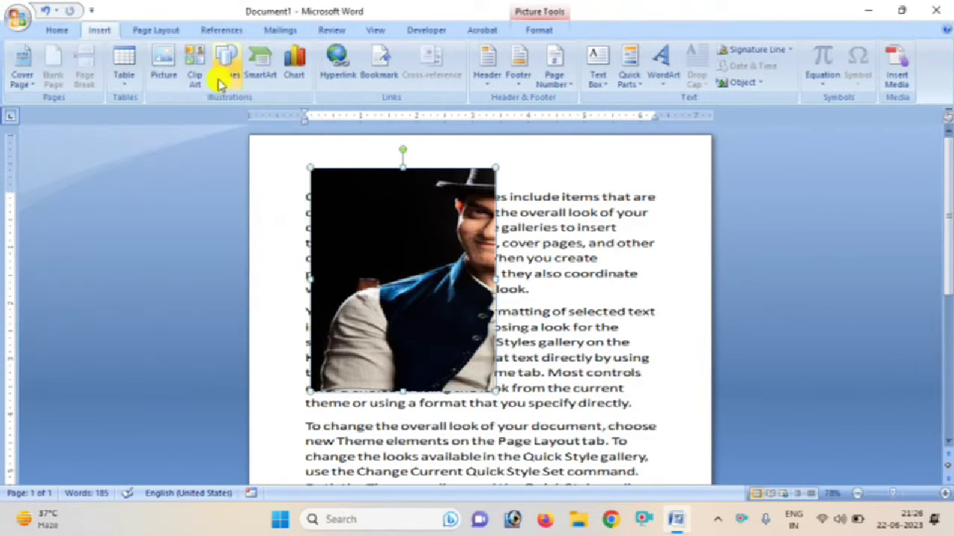
pyautogui.click(226, 69)
pyautogui.click(278, 120)
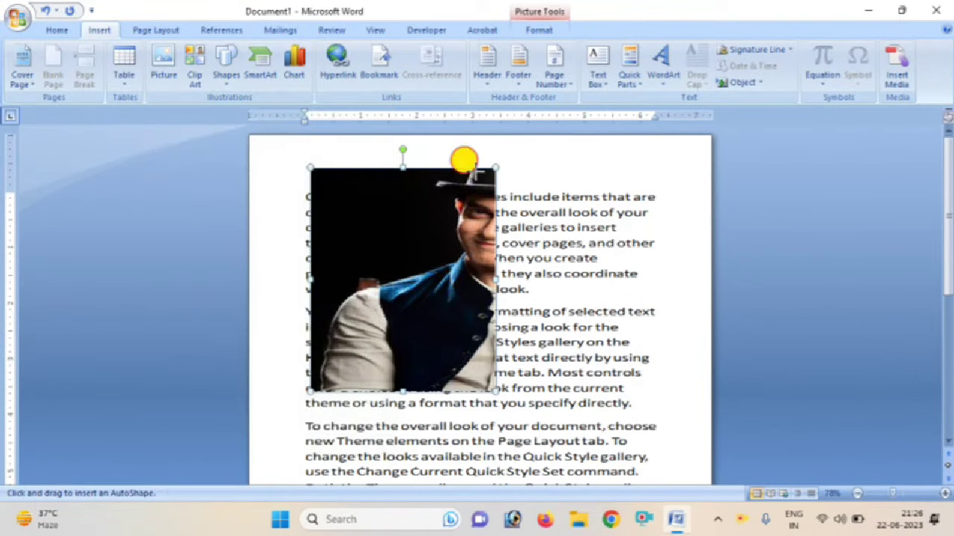
pyautogui.moveTo(476, 172); pyautogui.dragTo(684, 434)
pyautogui.moveTo(596, 395); pyautogui.dragTo(555, 346)
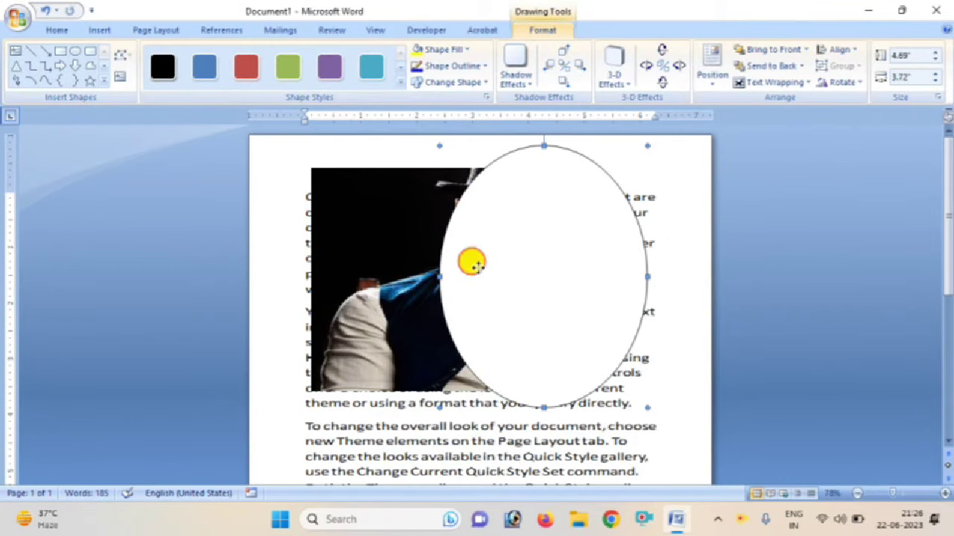
pyautogui.moveTo(484, 287); pyautogui.dragTo(418, 293)
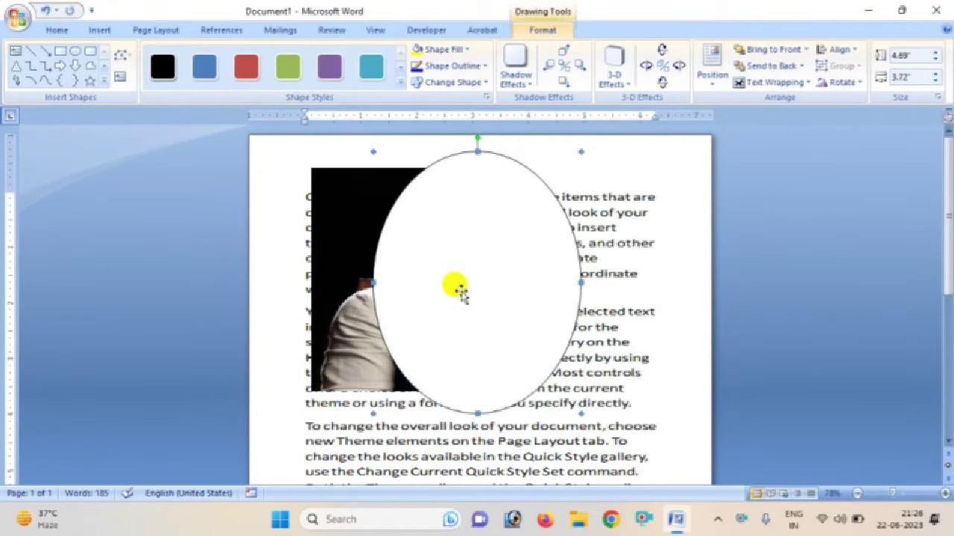
pyautogui.click(372, 65)
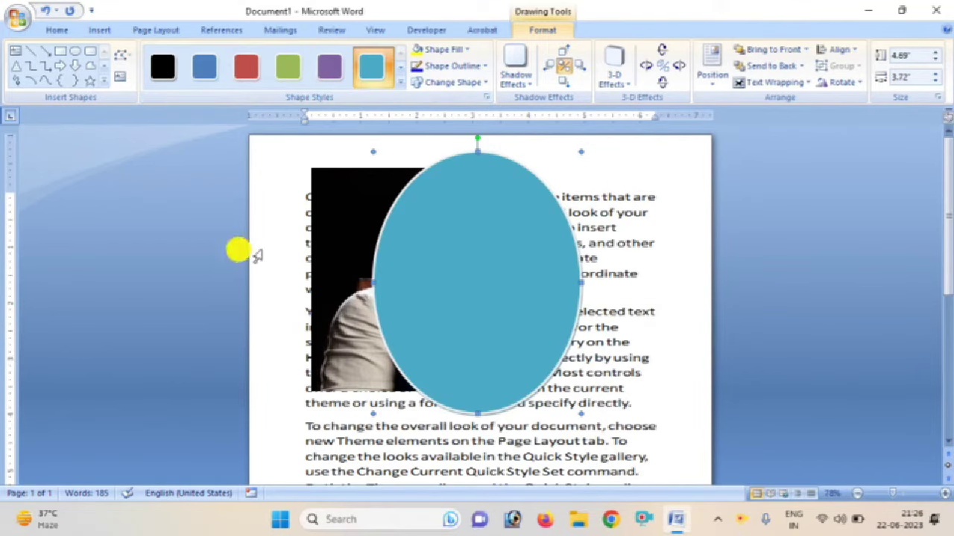
pyautogui.click(335, 243)
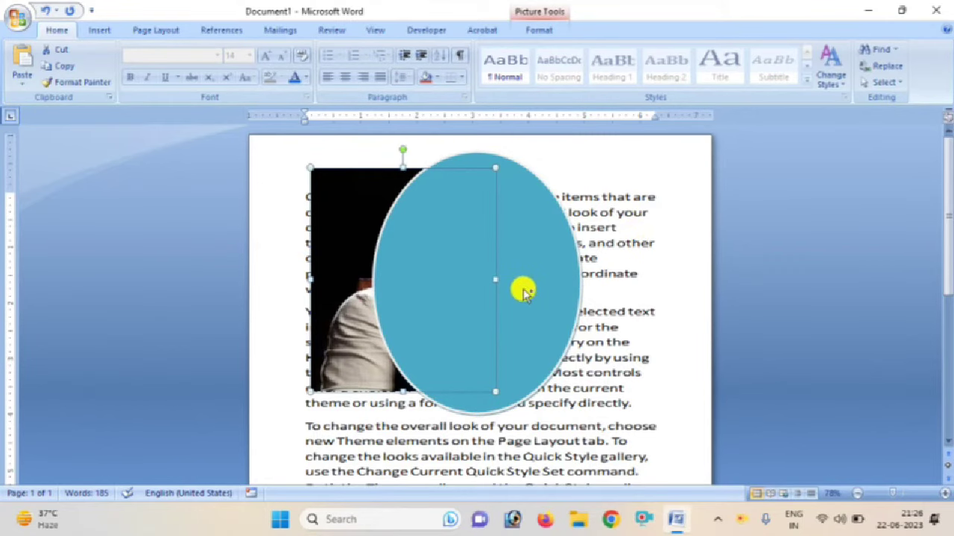
# Clear the whole document and insert the photo of the man in a hat.
pyautogui.hotkey('ctrl', 'a')
pyautogui.press('Delete')
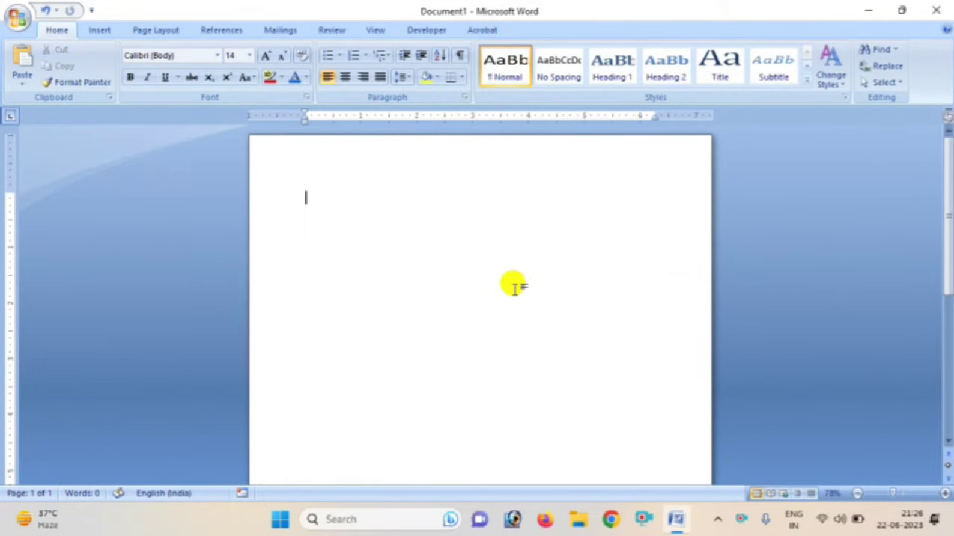
pyautogui.click(100, 30)
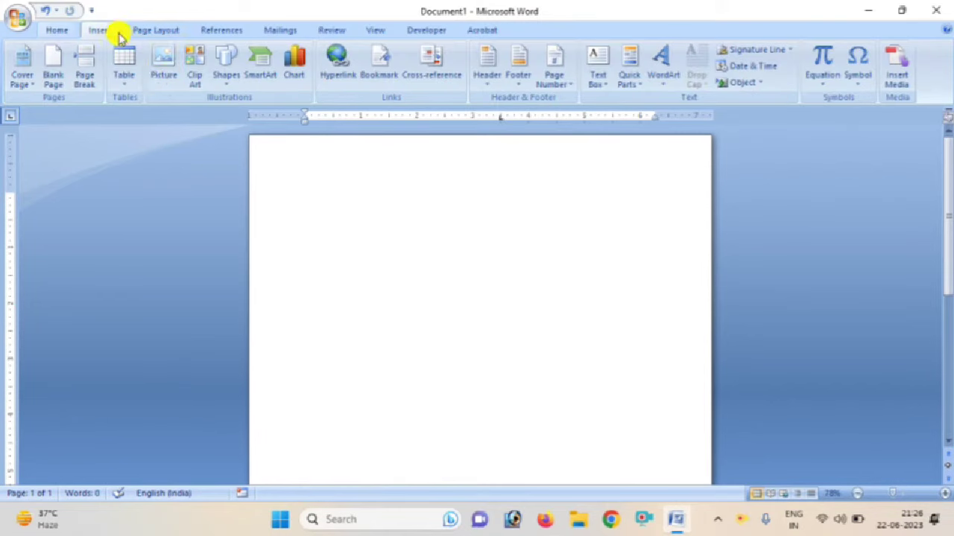
pyautogui.click(164, 67)
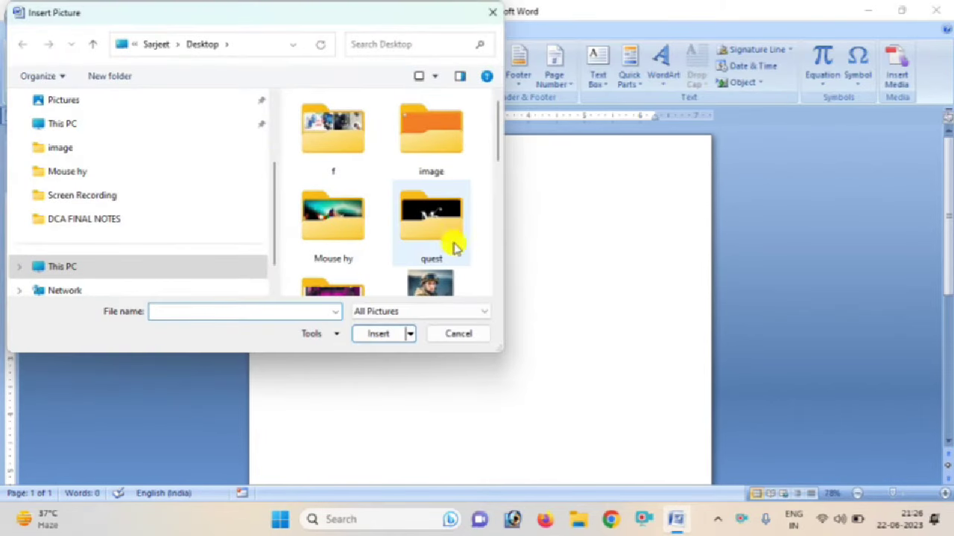
pyautogui.moveTo(483, 152); pyautogui.dragTo(484, 194)
pyautogui.click(336, 227)
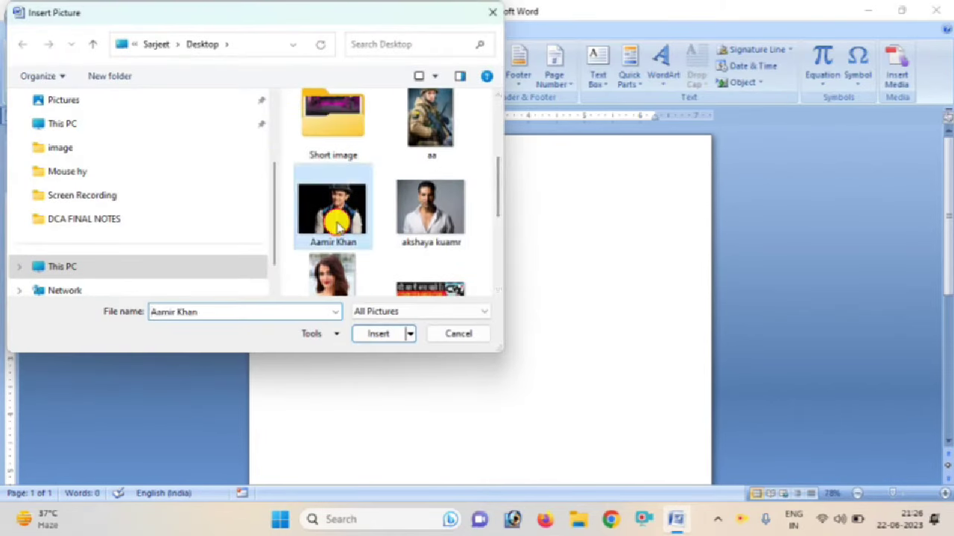
pyautogui.doubleClick(335, 228)
pyautogui.doubleClick(444, 179)
pyautogui.doubleClick(328, 224)
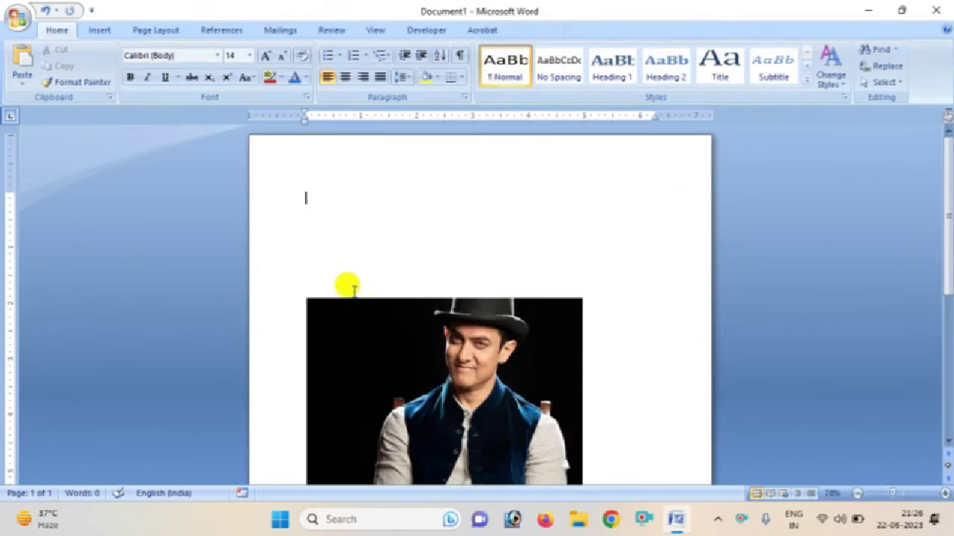
# Insert the woman's portrait and set it to In Front of Text wrapping.
pyautogui.click(110, 33)
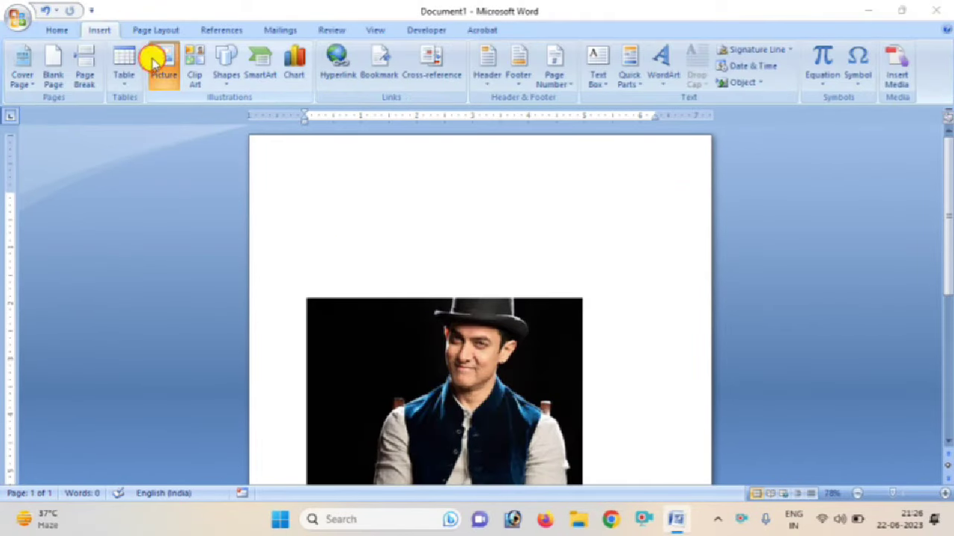
pyautogui.click(158, 59)
pyautogui.moveTo(496, 134); pyautogui.dragTo(494, 240)
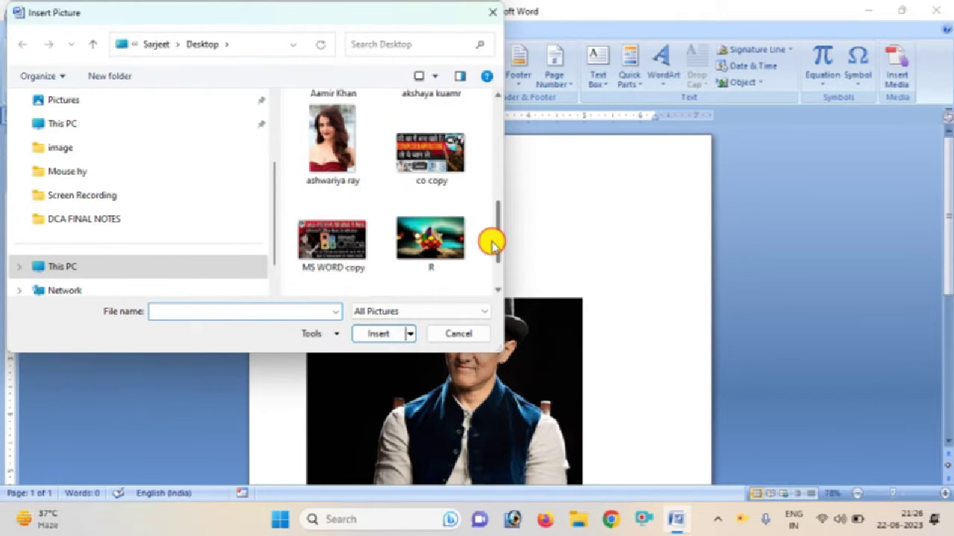
pyautogui.click(316, 160)
pyautogui.doubleClick(317, 160)
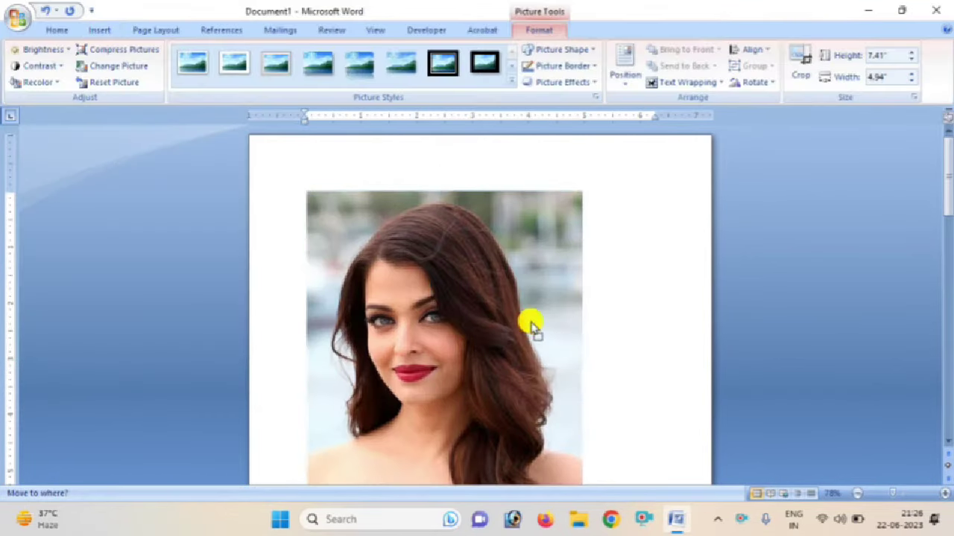
pyautogui.scroll(-5, 566, 298)
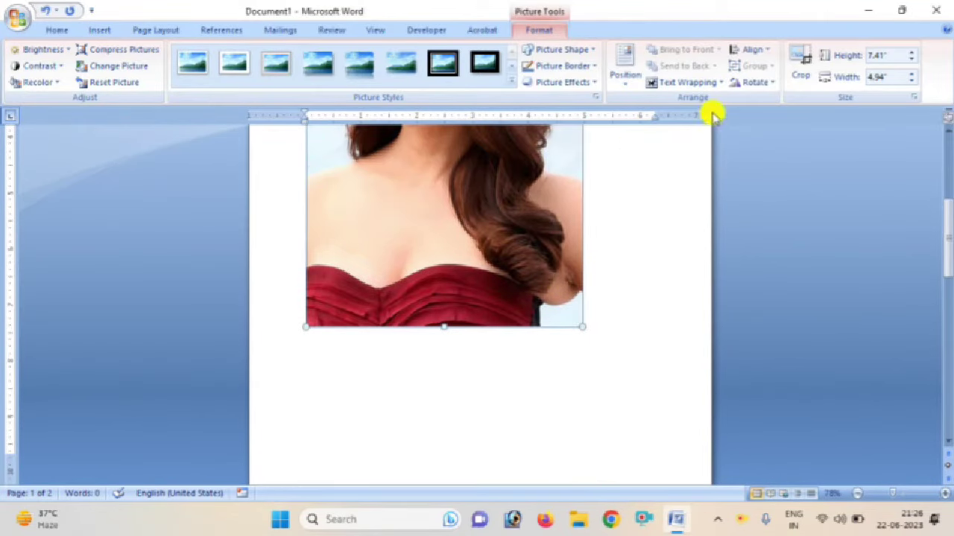
pyautogui.click(678, 82)
pyautogui.click(699, 168)
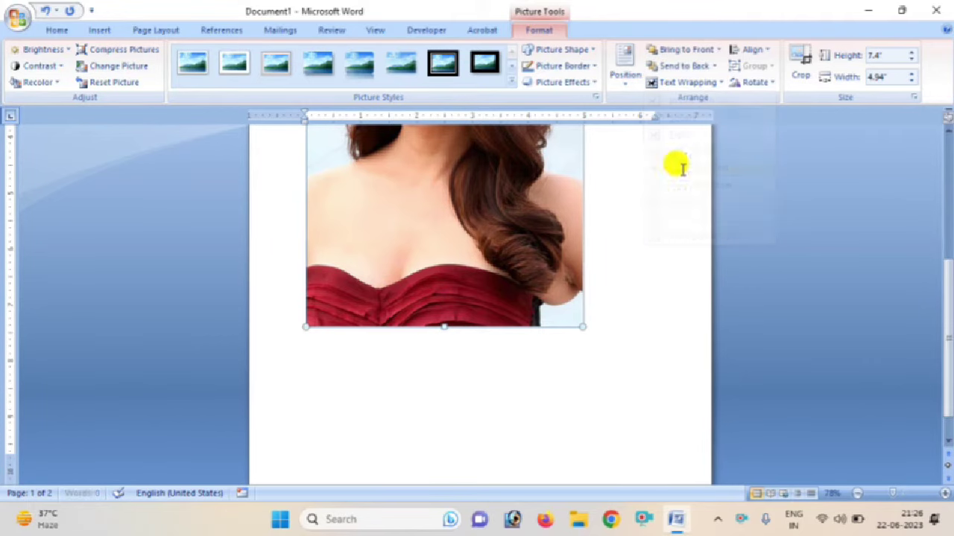
# Set the man's photo to In Front of Text and move it down onto the page.
pyautogui.scroll(5, 507, 298)
pyautogui.moveTo(479, 352)
pyautogui.mouseDown()
pyautogui.moveTo(509, 417)
pyautogui.moveTo(486, 358)
pyautogui.mouseUp()
pyautogui.scroll(-5, 622, 322)
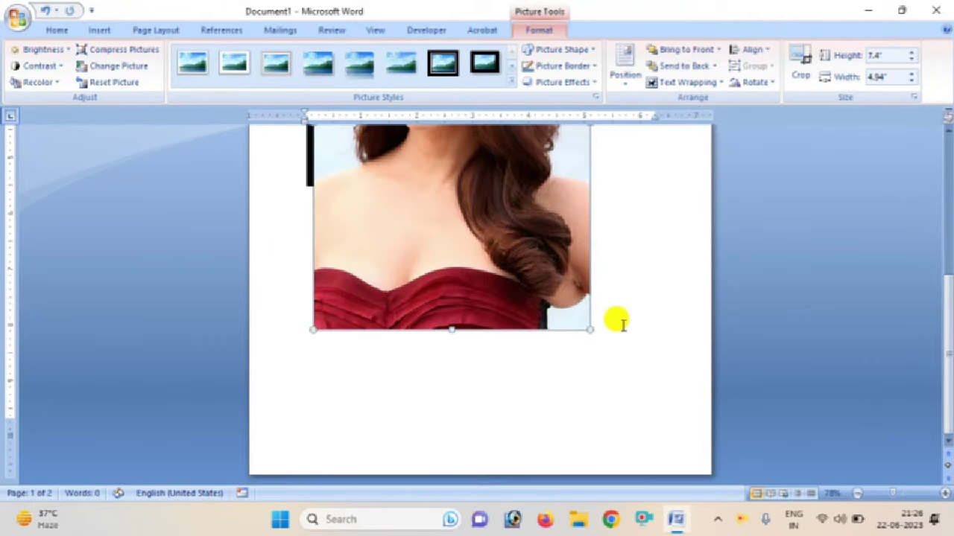
pyautogui.scroll(3, 470, 304)
pyautogui.moveTo(321, 149)
pyautogui.mouseDown()
pyautogui.moveTo(316, 281)
pyautogui.moveTo(355, 177)
pyautogui.mouseUp()
pyautogui.click(682, 82)
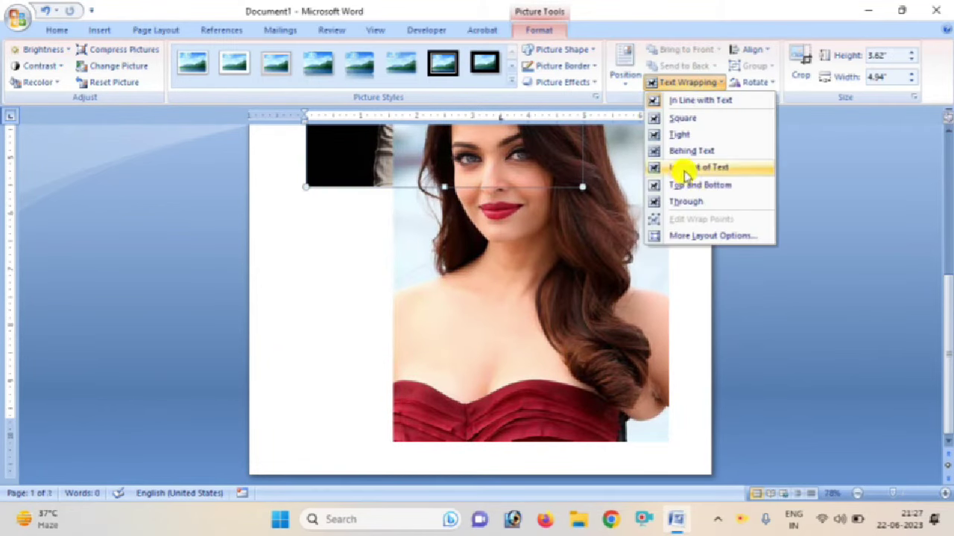
pyautogui.click(684, 174)
pyautogui.moveTo(357, 145); pyautogui.dragTo(639, 356)
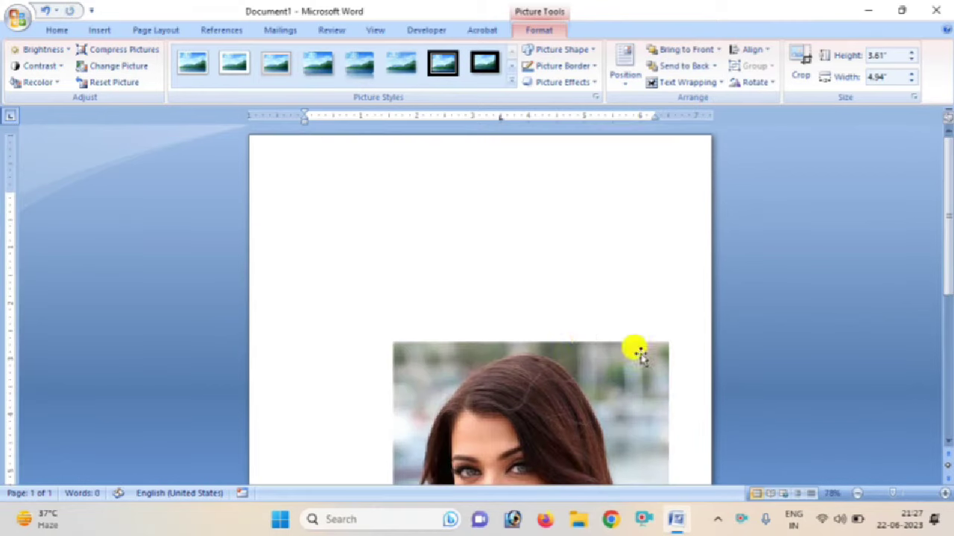
# Shrink the portrait to 5.36" by 3.57" and arrange it partly behind the man's photo.
pyautogui.scroll(-5, 541, 379)
pyautogui.click(654, 429)
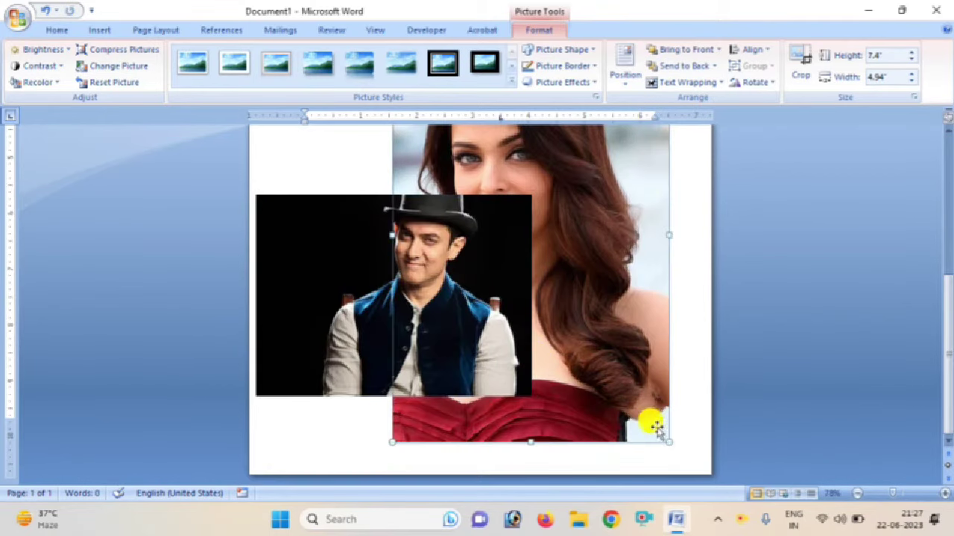
pyautogui.moveTo(667, 443); pyautogui.dragTo(589, 328)
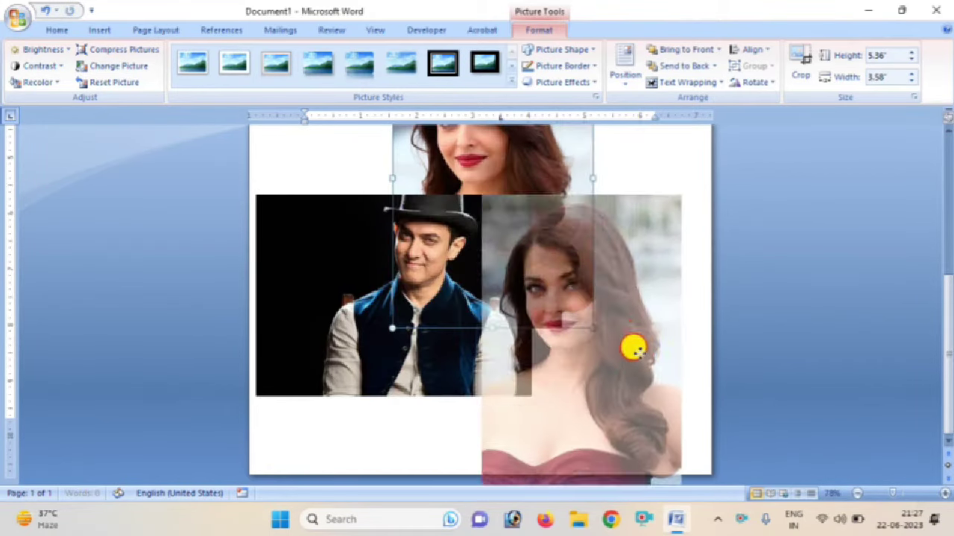
pyautogui.moveTo(550, 198); pyautogui.dragTo(586, 336)
pyautogui.moveTo(434, 351)
pyautogui.mouseDown()
pyautogui.moveTo(398, 324)
pyautogui.moveTo(456, 351)
pyautogui.mouseUp()
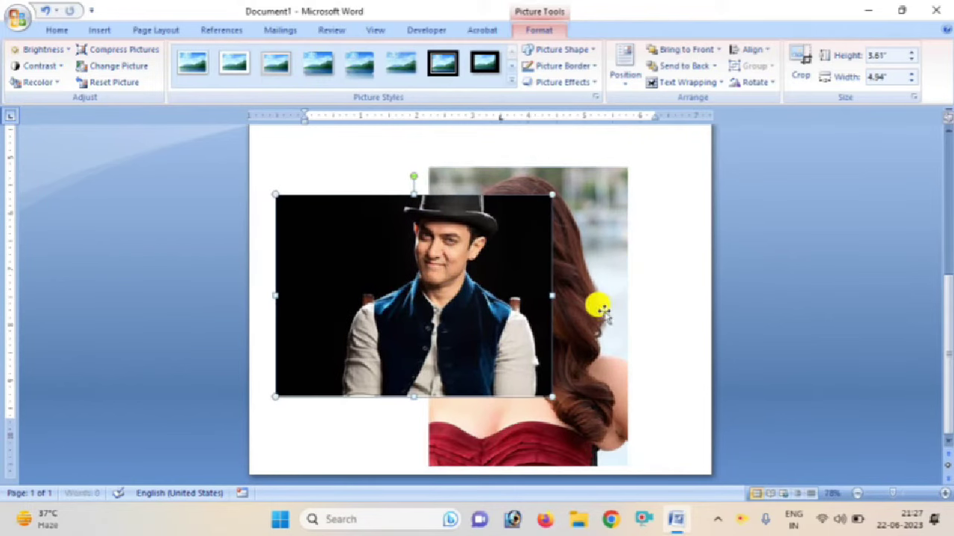
pyautogui.moveTo(584, 304); pyautogui.dragTo(619, 285)
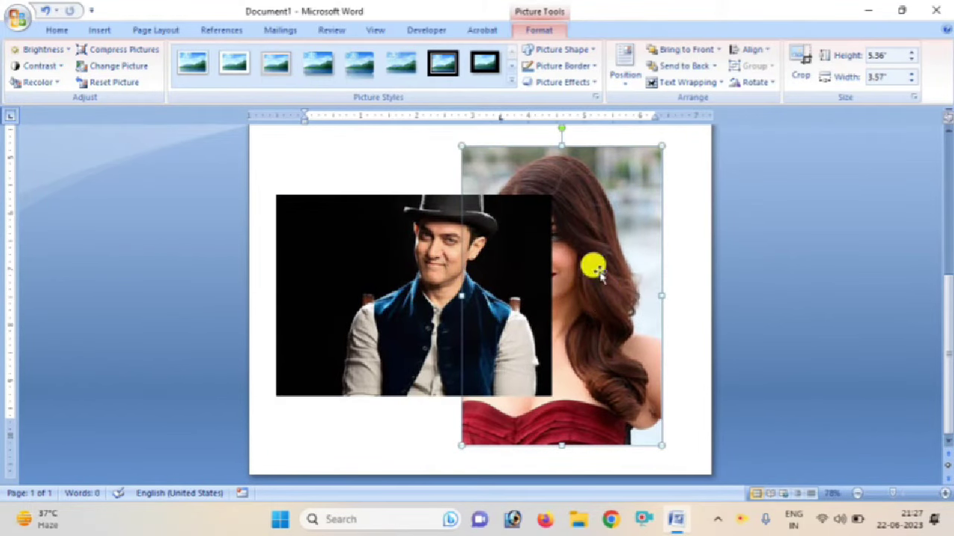
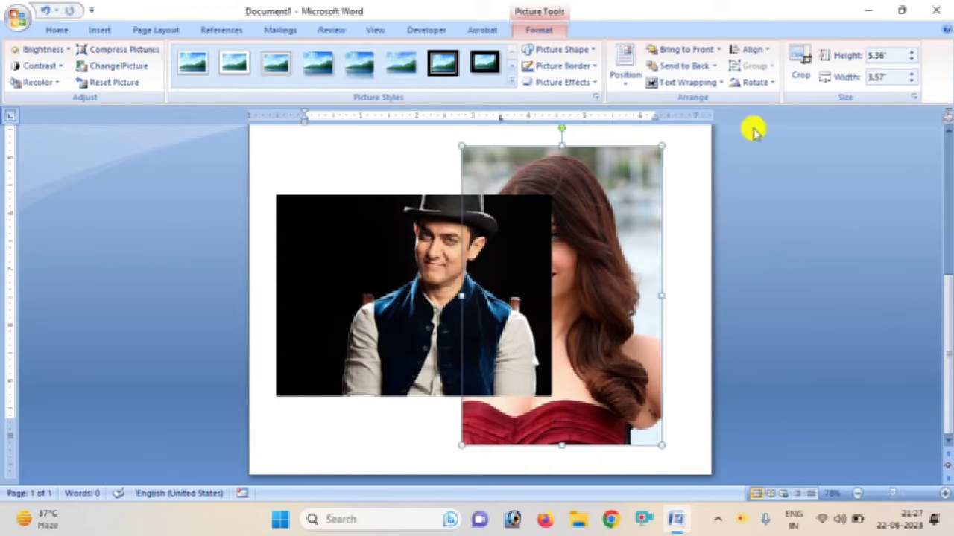
# Layer the photos with Bring to Front and Send to Back so the man's picture is on top.
pyautogui.click(680, 52)
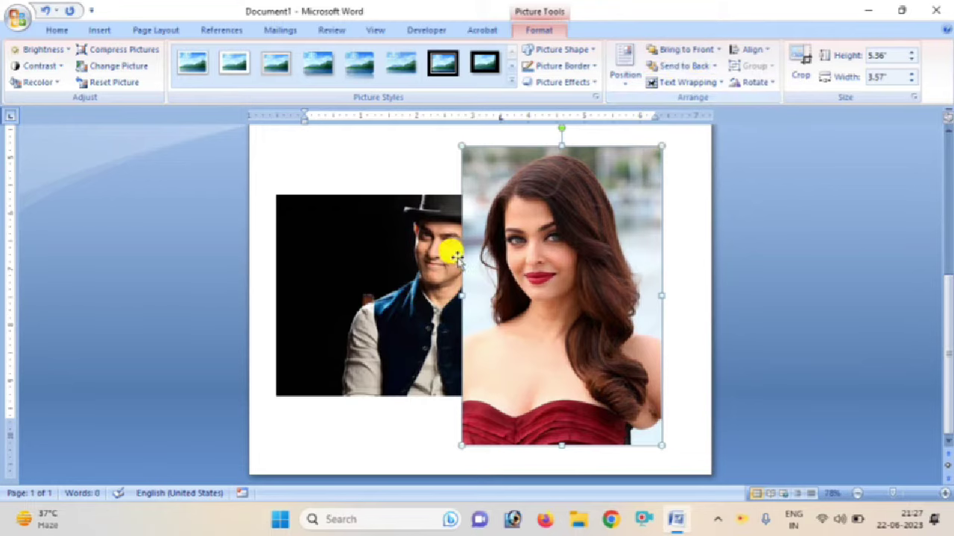
pyautogui.click(427, 257)
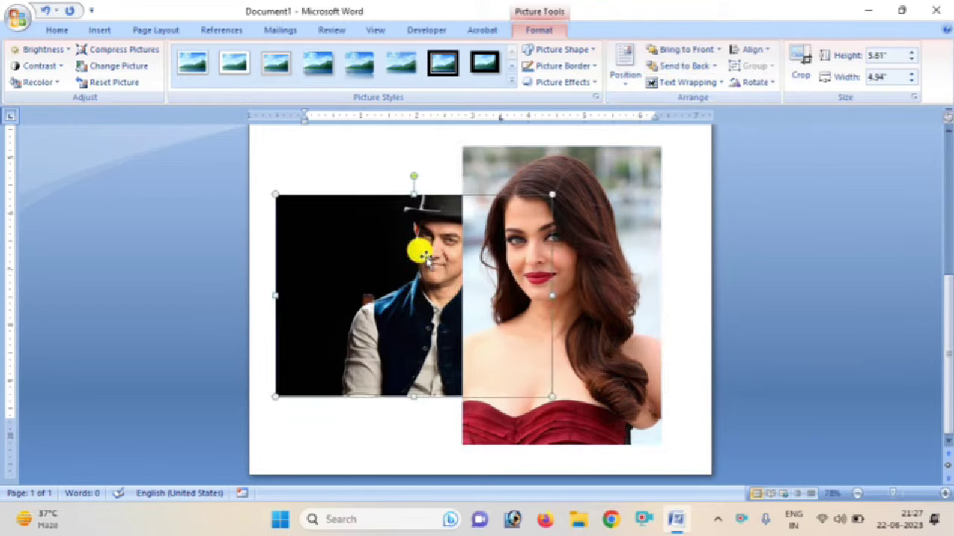
pyautogui.click(626, 285)
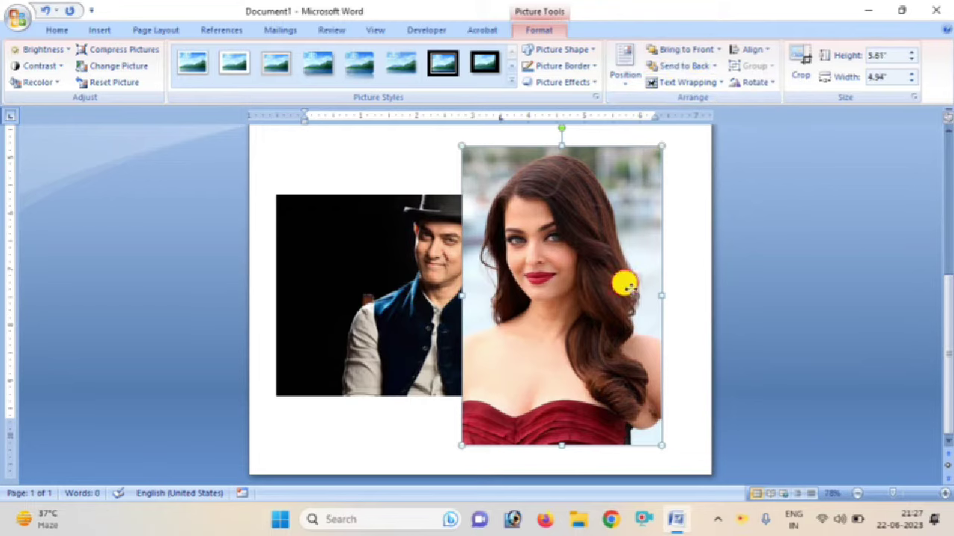
pyautogui.click(682, 65)
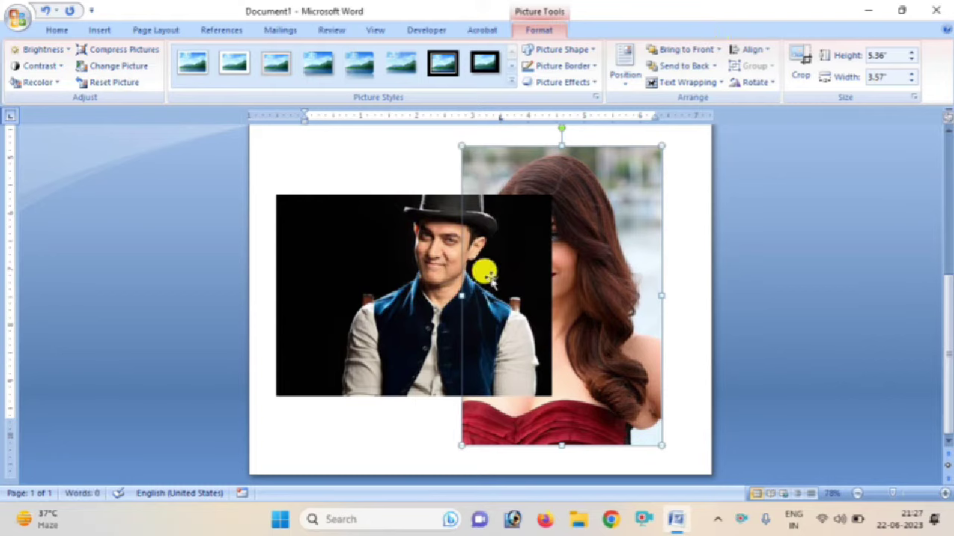
pyautogui.click(416, 253)
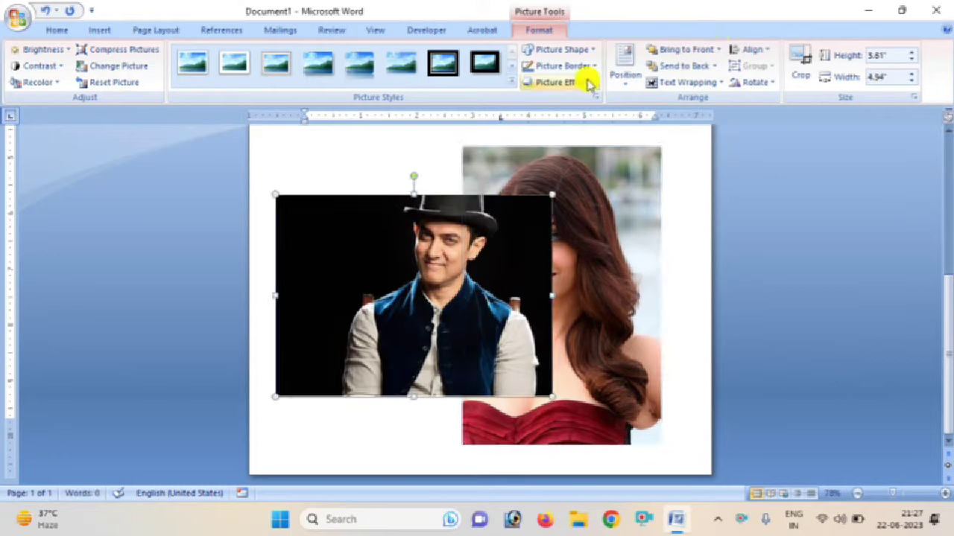
# Nudge the man's photo slightly up and to the right over the woman's photo.
pyautogui.click(620, 83)
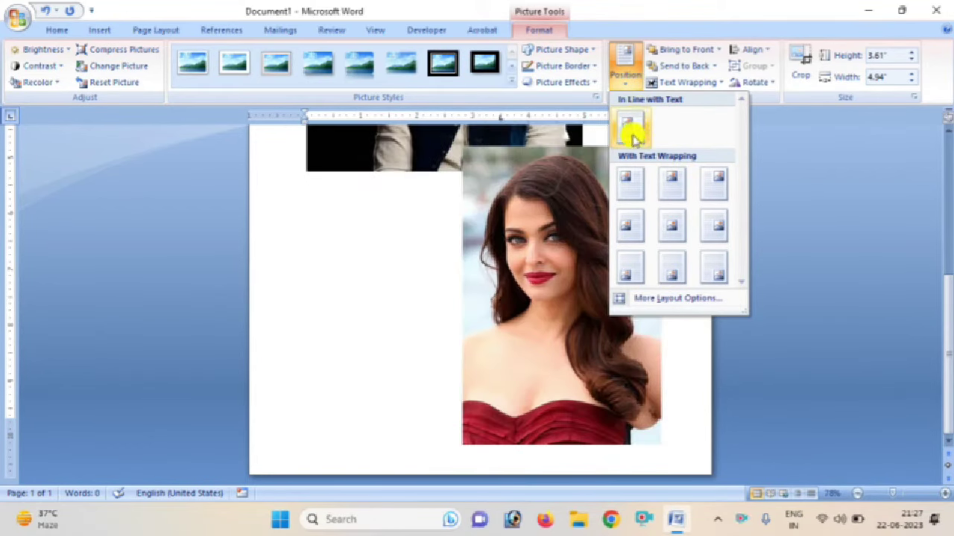
pyautogui.click(423, 270)
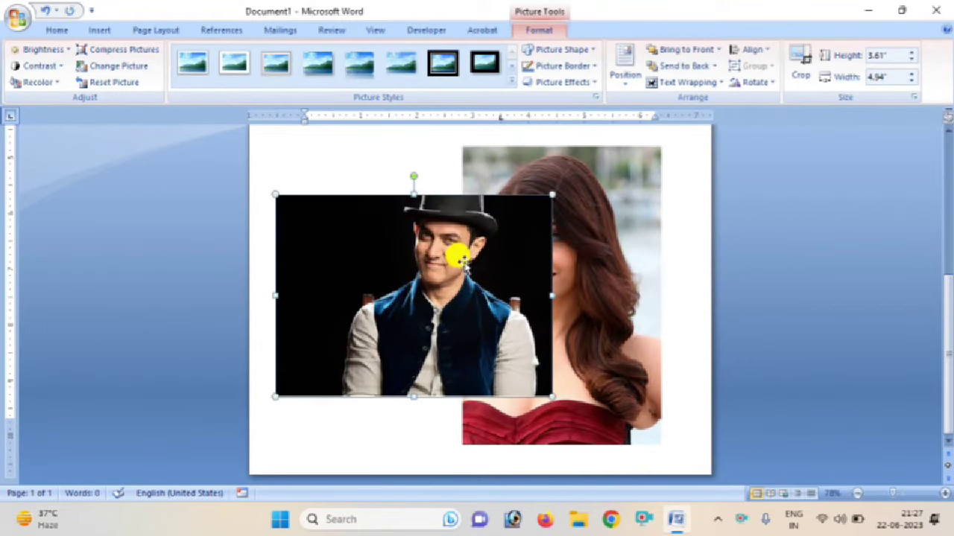
pyautogui.moveTo(462, 261); pyautogui.dragTo(488, 241)
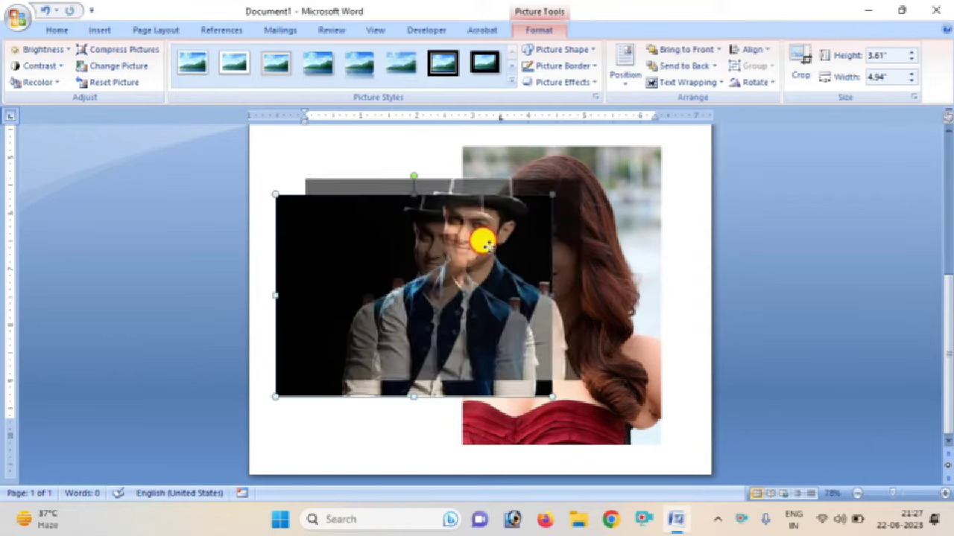
pyautogui.click(594, 51)
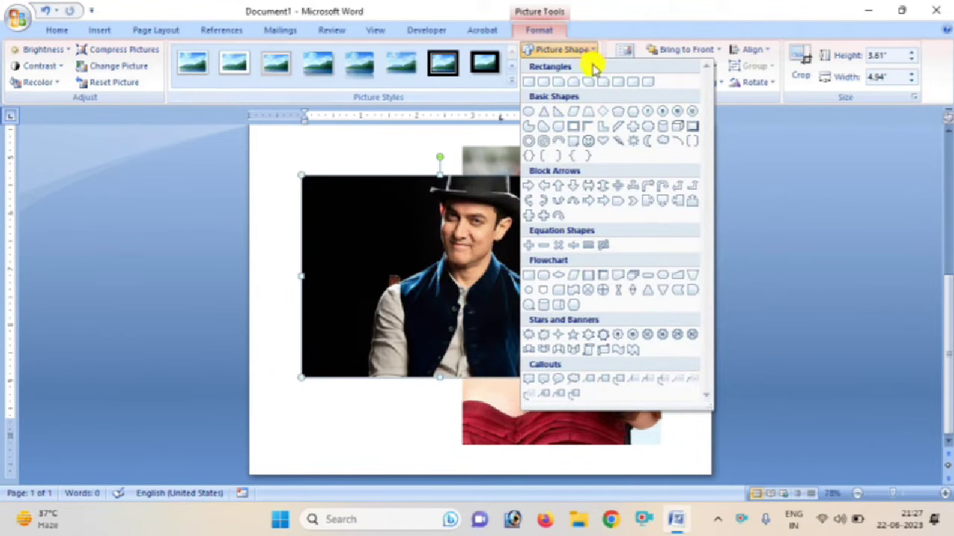
# Shape the man's photo as a frame over the woman's face and widen her photo to 4.81 inches.
pyautogui.click(579, 129)
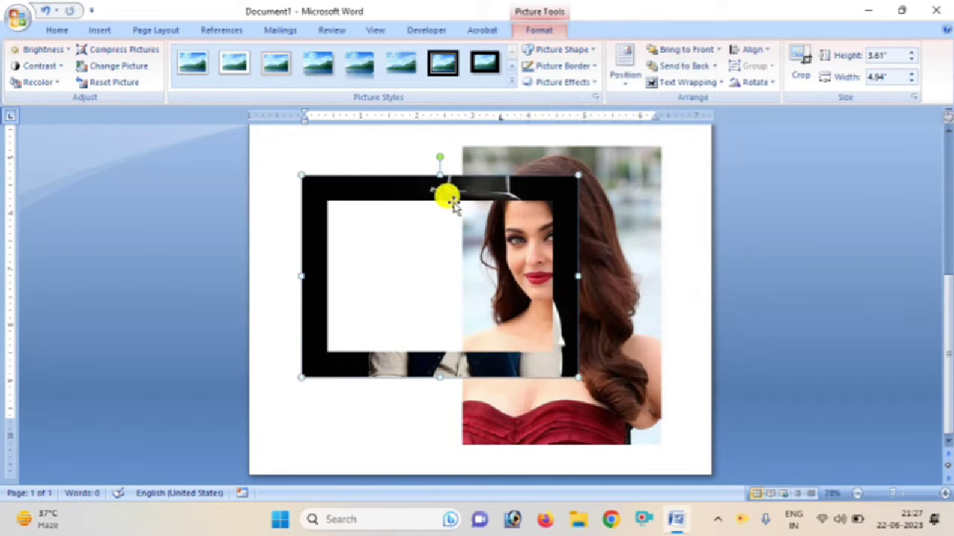
pyautogui.moveTo(406, 183); pyautogui.dragTo(523, 165)
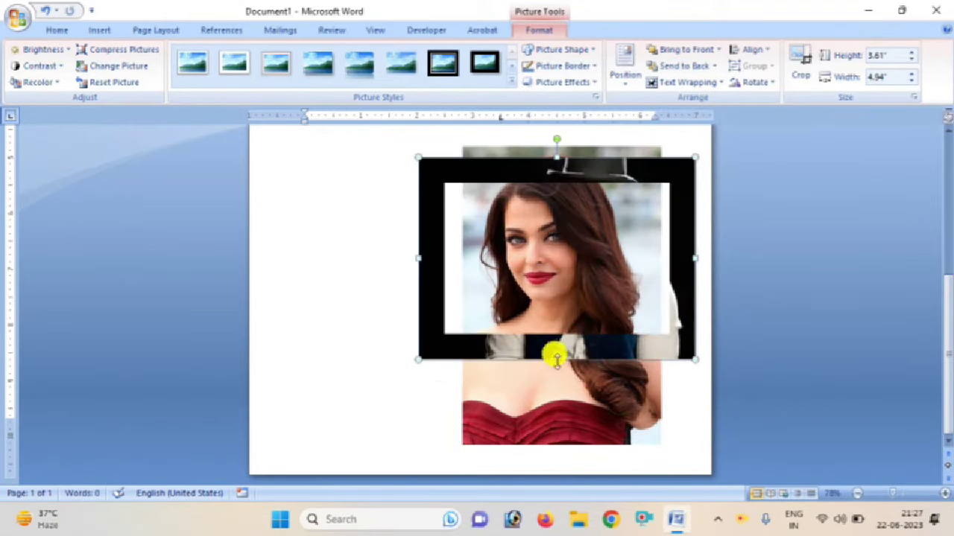
pyautogui.moveTo(539, 293)
pyautogui.mouseDown()
pyautogui.moveTo(537, 276)
pyautogui.moveTo(494, 266)
pyautogui.moveTo(529, 287)
pyautogui.mouseUp()
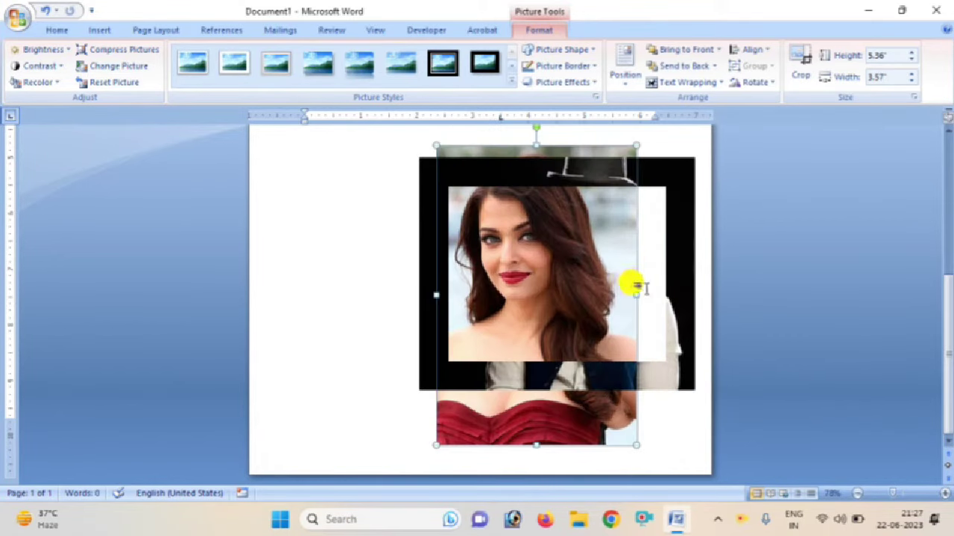
pyautogui.moveTo(637, 294); pyautogui.dragTo(705, 294)
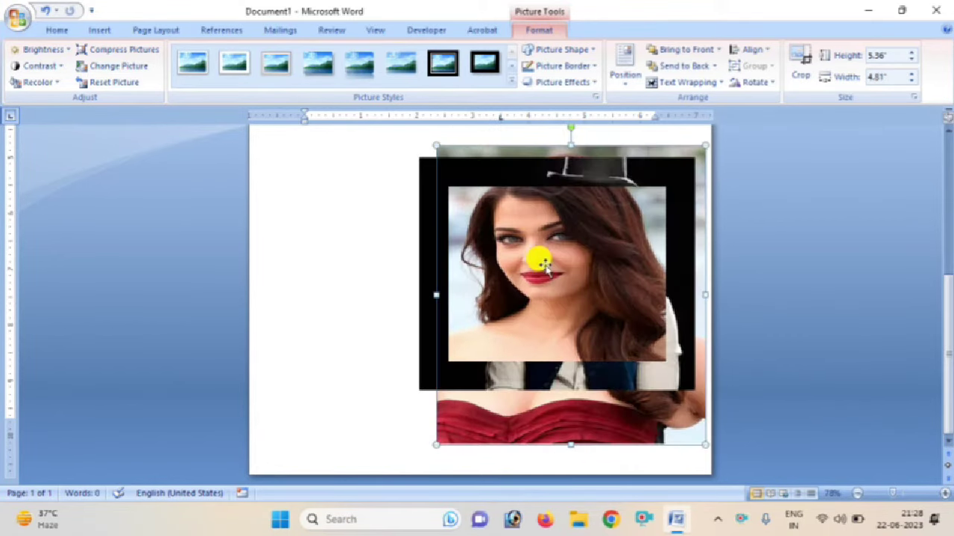
pyautogui.moveTo(549, 242); pyautogui.dragTo(549, 263)
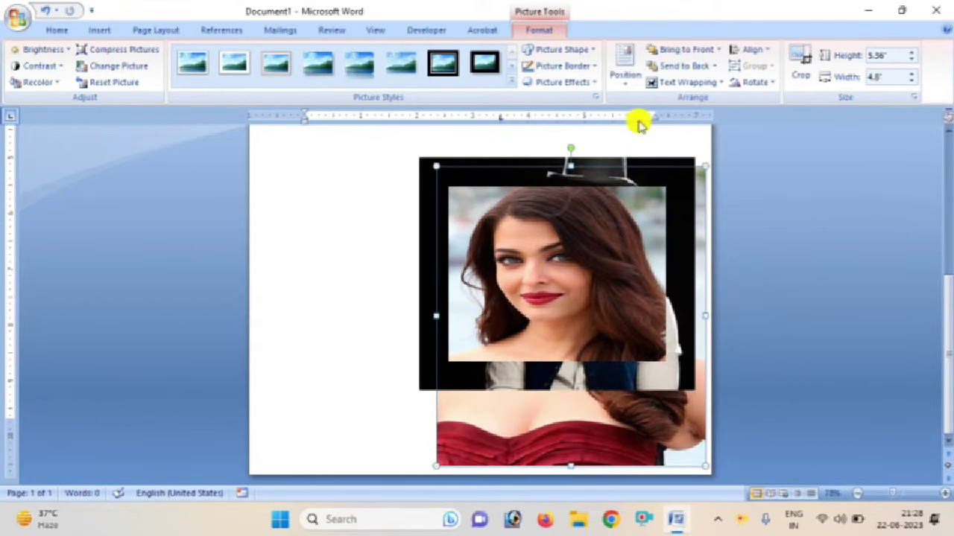
# Crop the woman's photo round, move it up the page, then reshape it as a four-point star.
pyautogui.click(579, 49)
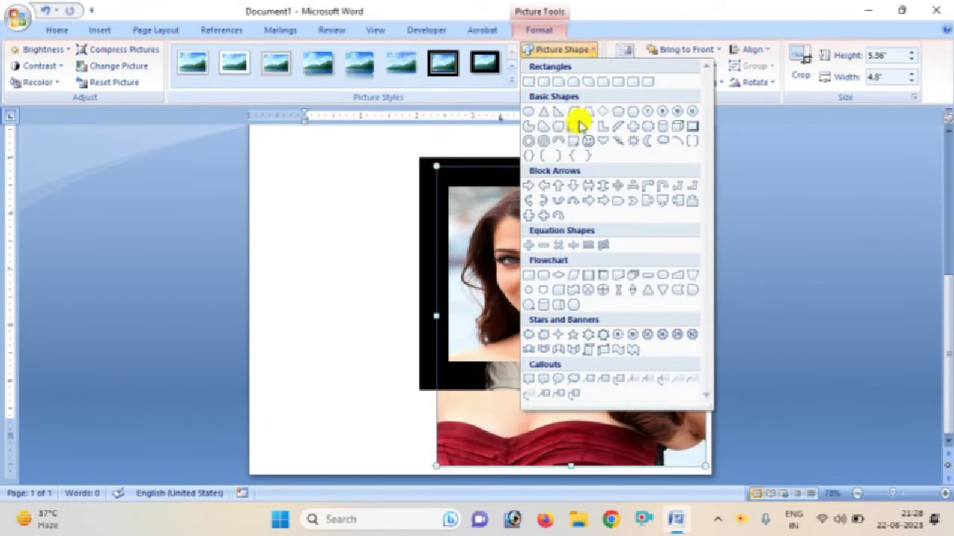
pyautogui.click(549, 149)
pyautogui.moveTo(531, 255)
pyautogui.mouseDown()
pyautogui.moveTo(490, 272)
pyautogui.moveTo(571, 256)
pyautogui.moveTo(451, 158)
pyautogui.moveTo(469, 149)
pyautogui.mouseUp()
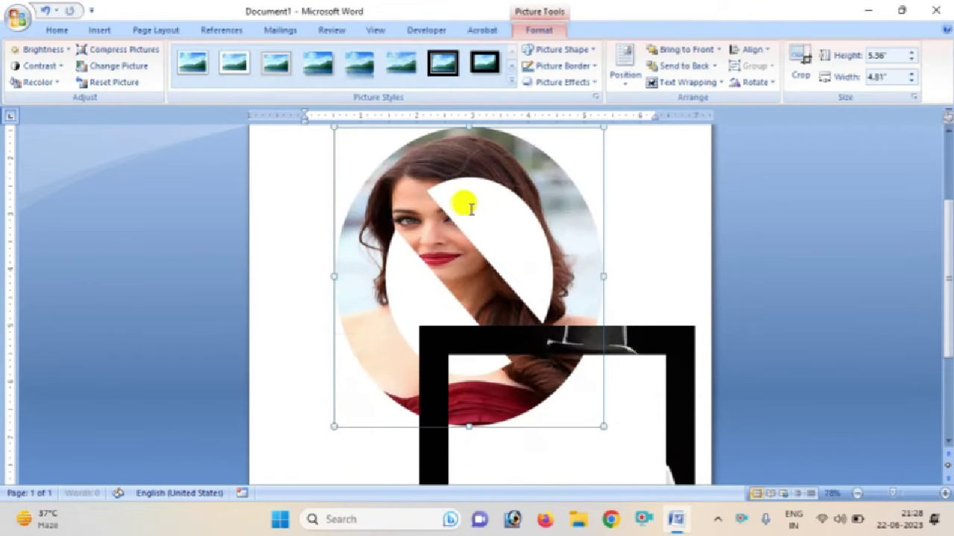
pyautogui.click(591, 51)
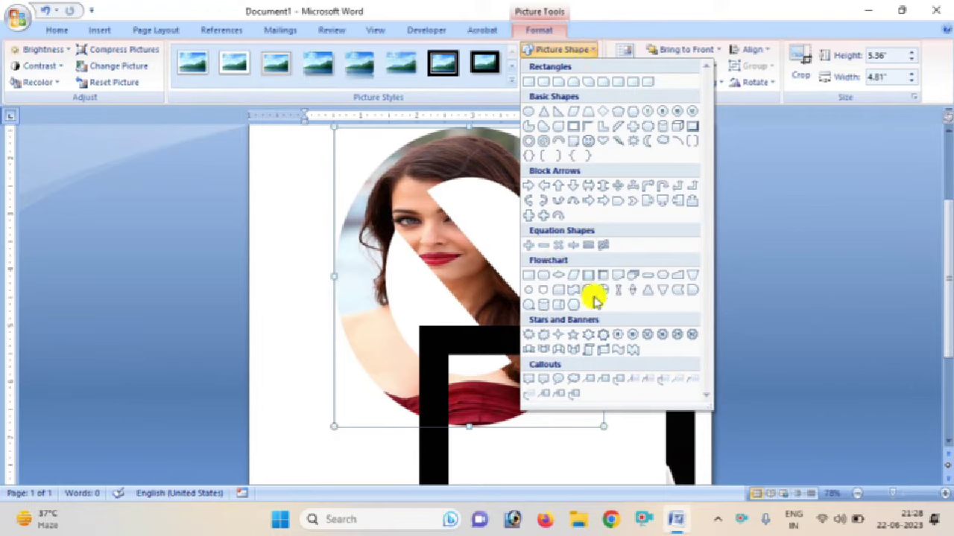
pyautogui.click(559, 337)
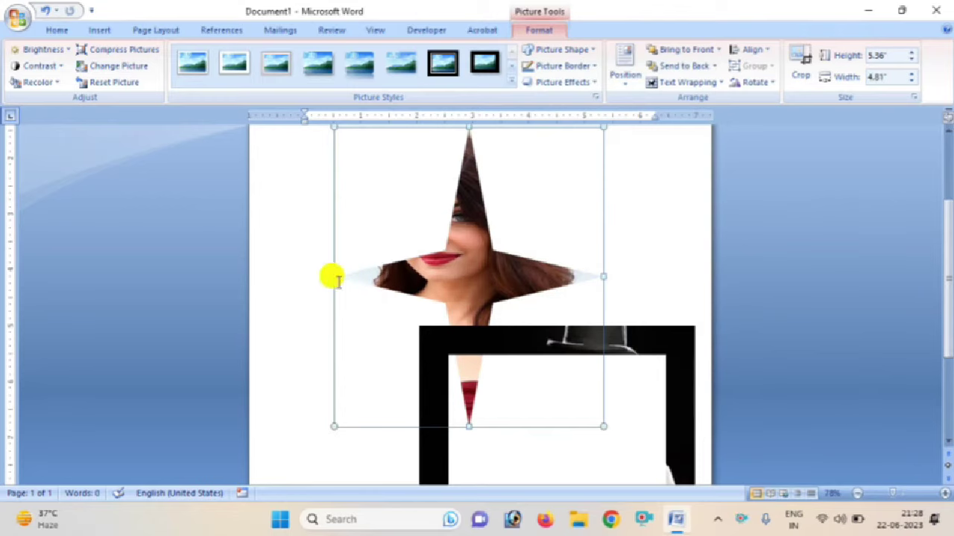
# Widen the four-point star photo to the left and undo the accidental copies.
pyautogui.moveTo(333, 275); pyautogui.dragTo(324, 336)
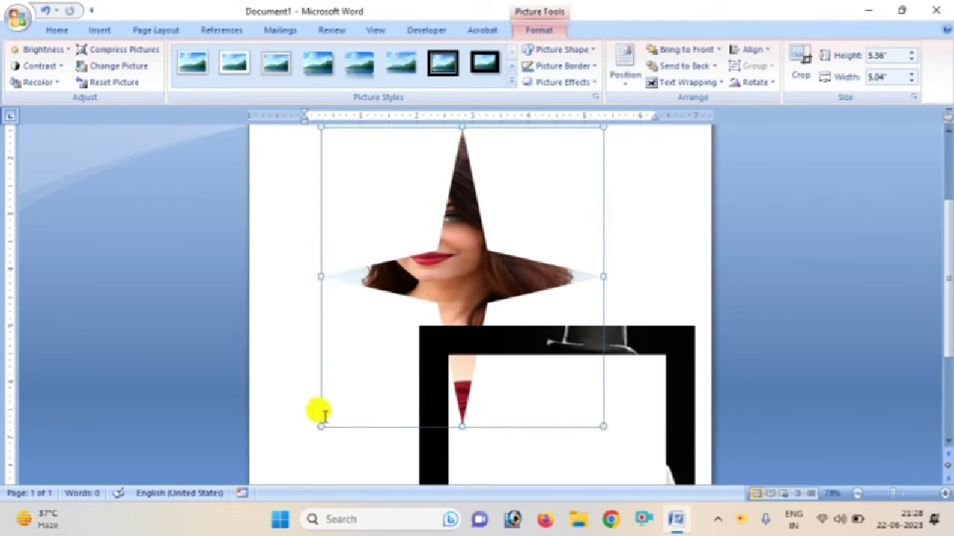
pyautogui.moveTo(377, 279)
pyautogui.mouseDown()
pyautogui.moveTo(363, 347)
pyautogui.moveTo(443, 283)
pyautogui.moveTo(496, 309)
pyautogui.mouseUp()
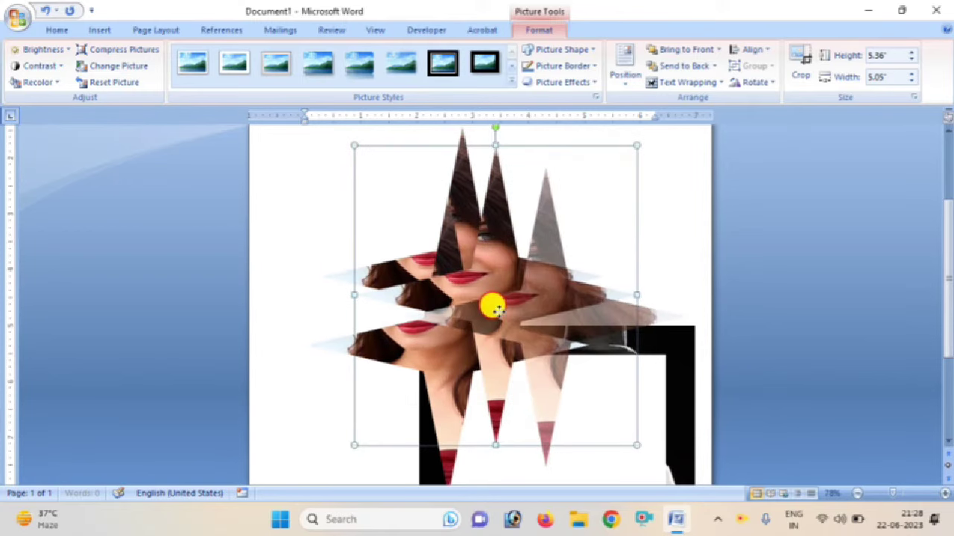
pyautogui.moveTo(515, 340); pyautogui.dragTo(536, 377)
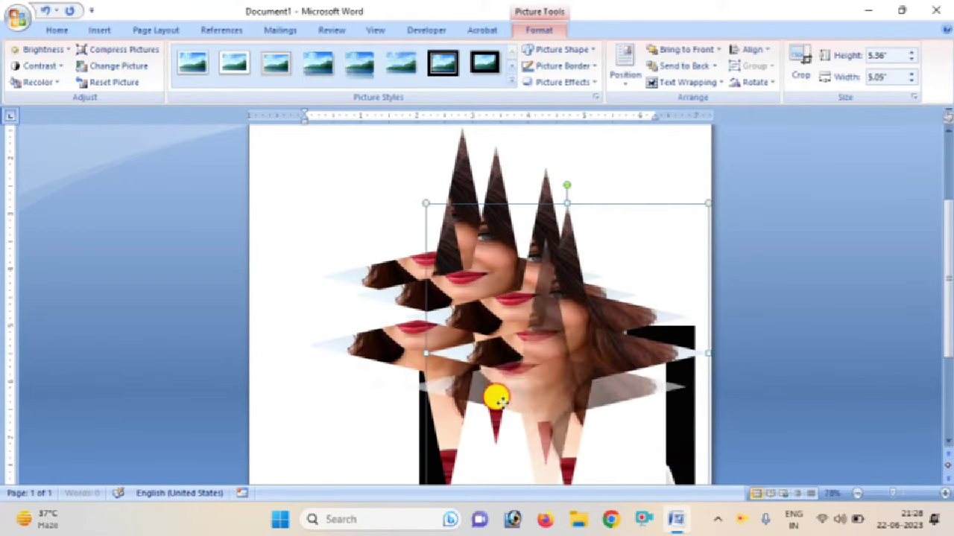
pyautogui.moveTo(415, 304); pyautogui.dragTo(544, 256)
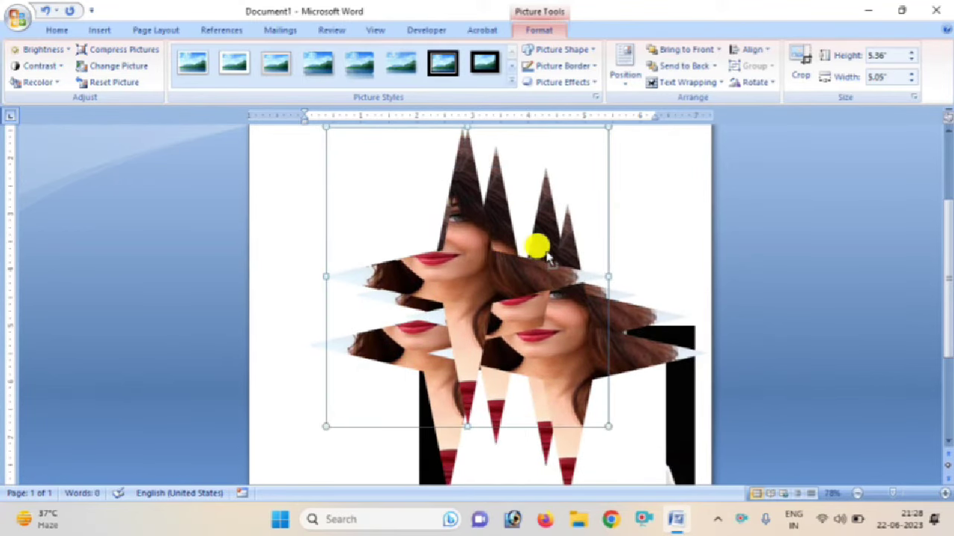
pyautogui.hotkey('ctrl', 'z')
pyautogui.hotkey('ctrl', 'z')
pyautogui.hotkey('ctrl', 'z')
pyautogui.hotkey('ctrl', 'z')
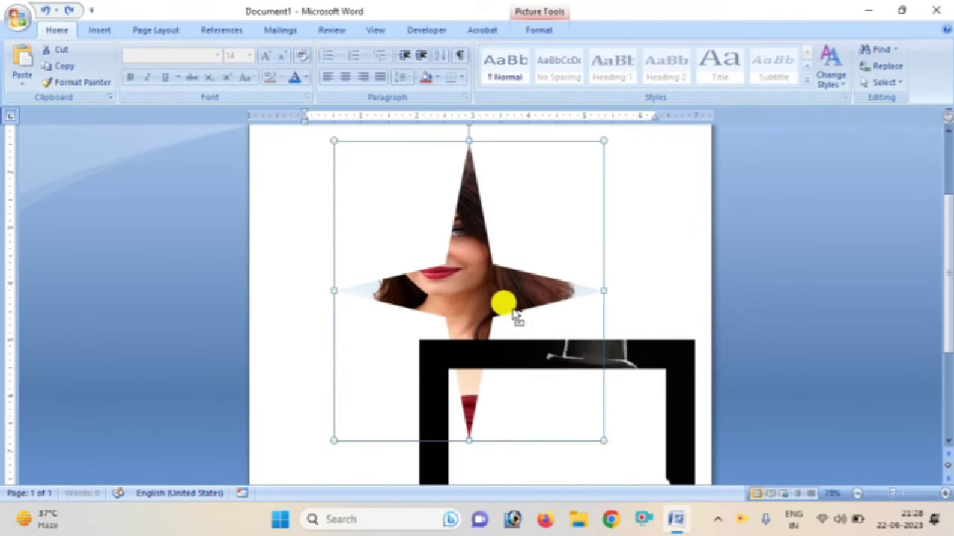
# Change the woman's photo to a rounded-rectangle picture shape.
pyautogui.click(438, 221)
pyautogui.doubleClick(456, 232)
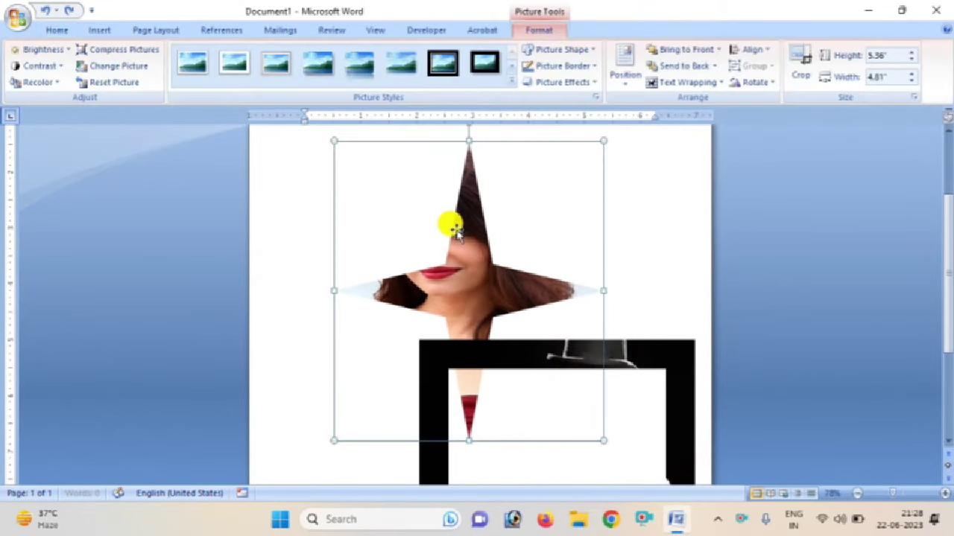
pyautogui.click(592, 49)
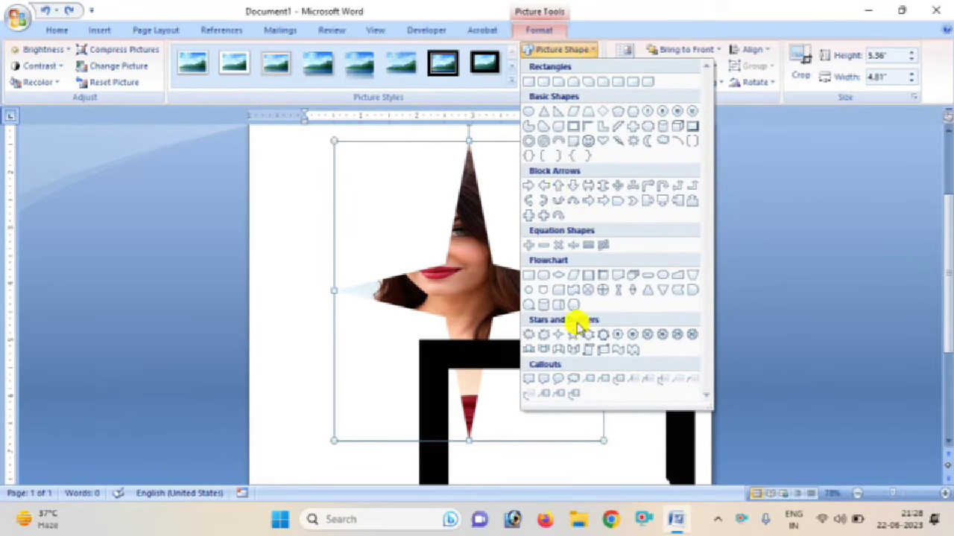
pyautogui.click(542, 382)
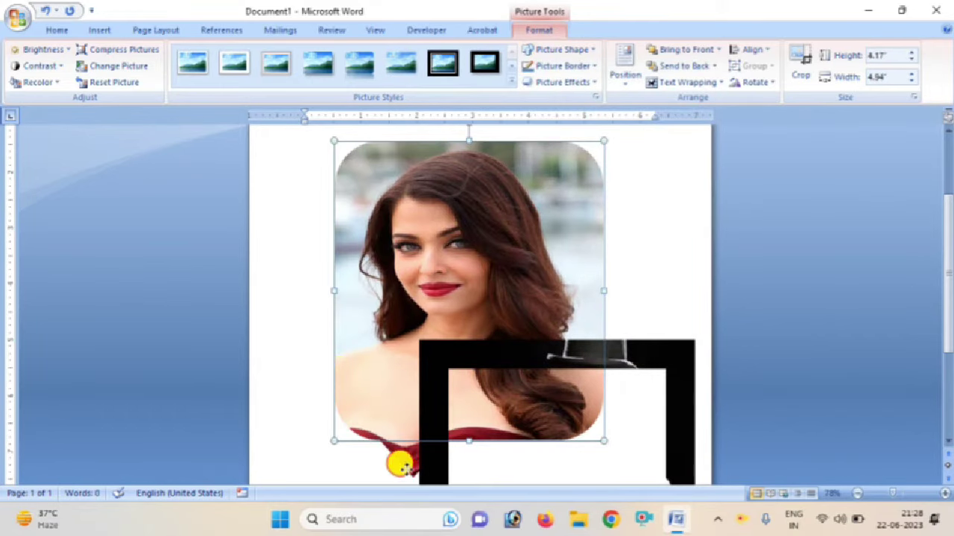
# Move the rounded-rectangle photo up, stretch it to 6.39 inches tall, and give it a border colour.
pyautogui.moveTo(382, 403); pyautogui.dragTo(383, 227)
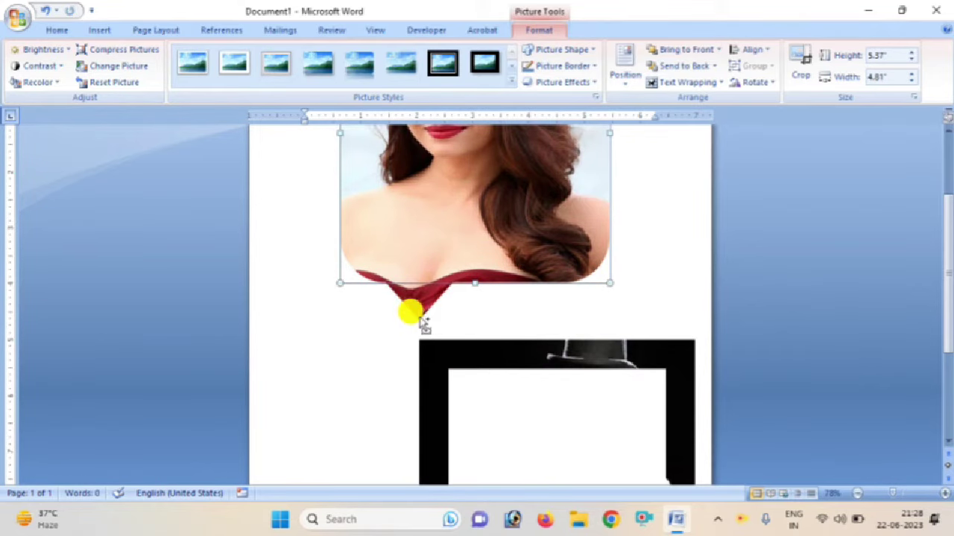
pyautogui.moveTo(423, 325)
pyautogui.mouseDown()
pyautogui.moveTo(440, 316)
pyautogui.moveTo(418, 316)
pyautogui.mouseUp()
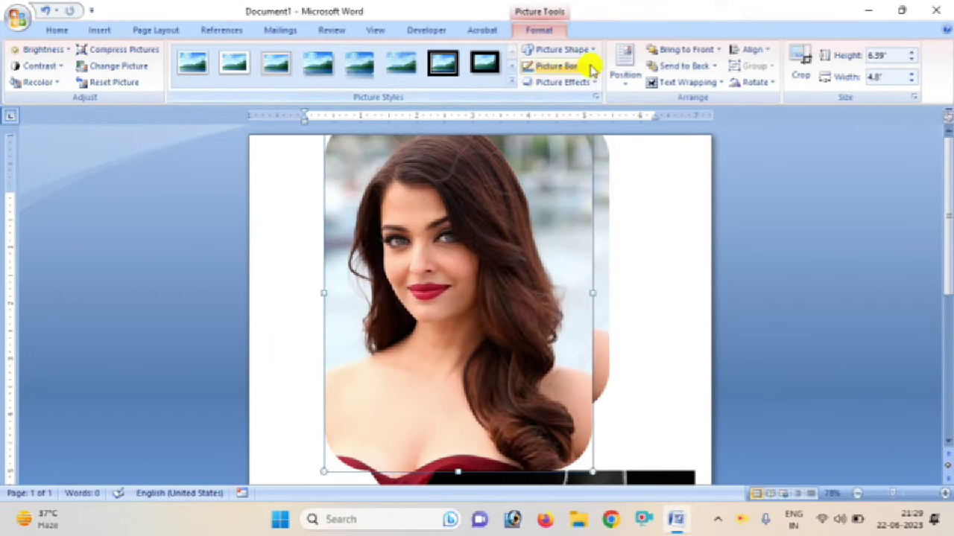
pyautogui.click(591, 67)
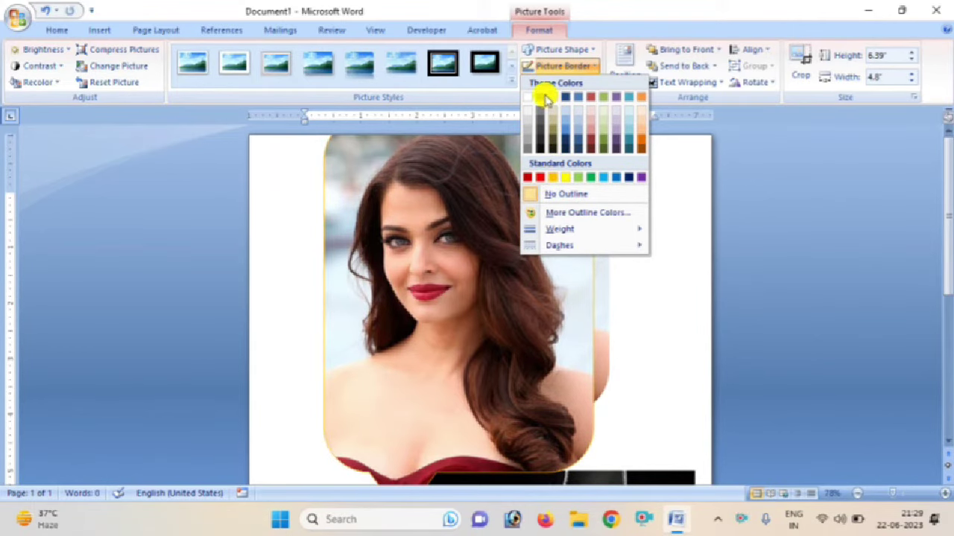
pyautogui.click(545, 96)
# Reposition the bordered photo and resize it to fill its rounded frame, 6.4 by 4.83 inches.
pyautogui.moveTo(442, 301)
pyautogui.mouseDown()
pyautogui.moveTo(511, 264)
pyautogui.moveTo(456, 293)
pyautogui.moveTo(415, 260)
pyautogui.mouseUp()
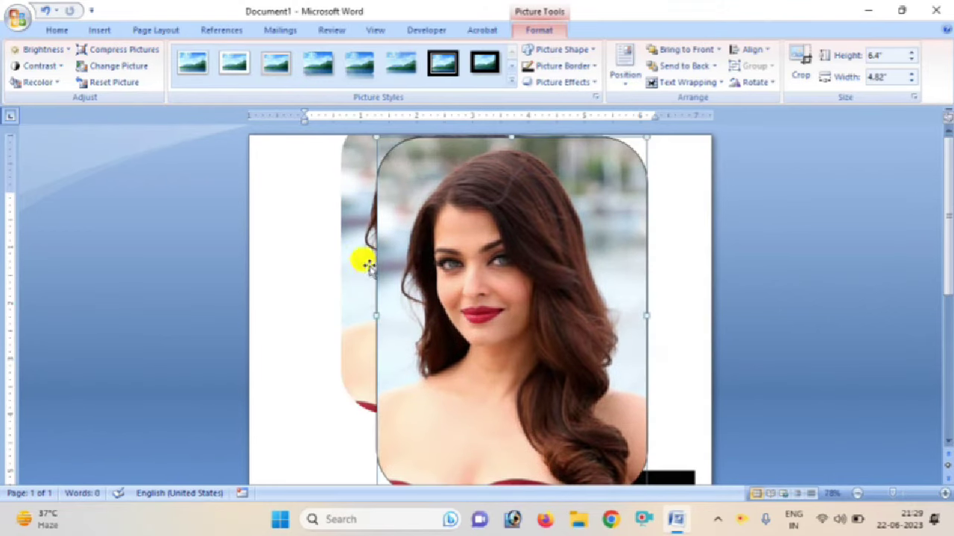
pyautogui.moveTo(542, 326); pyautogui.dragTo(494, 270)
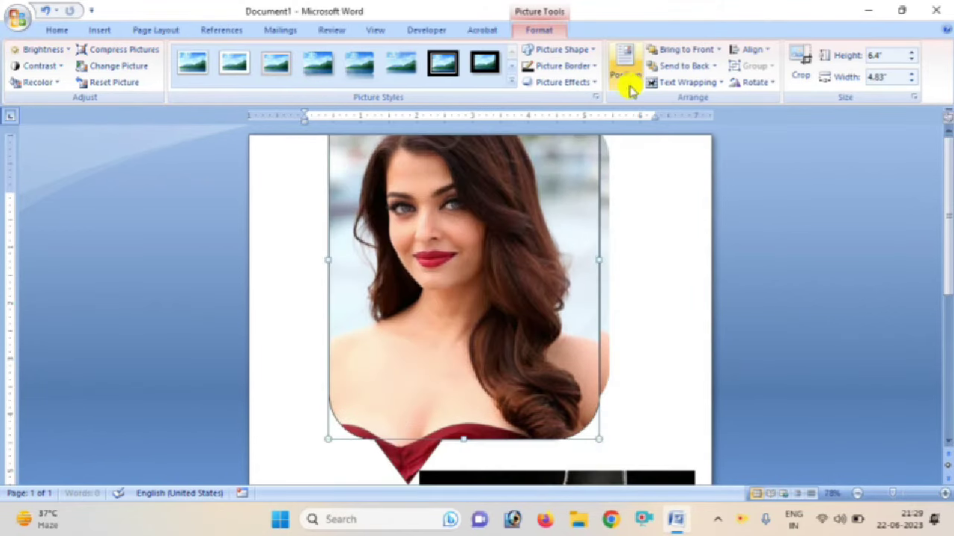
pyautogui.click(586, 82)
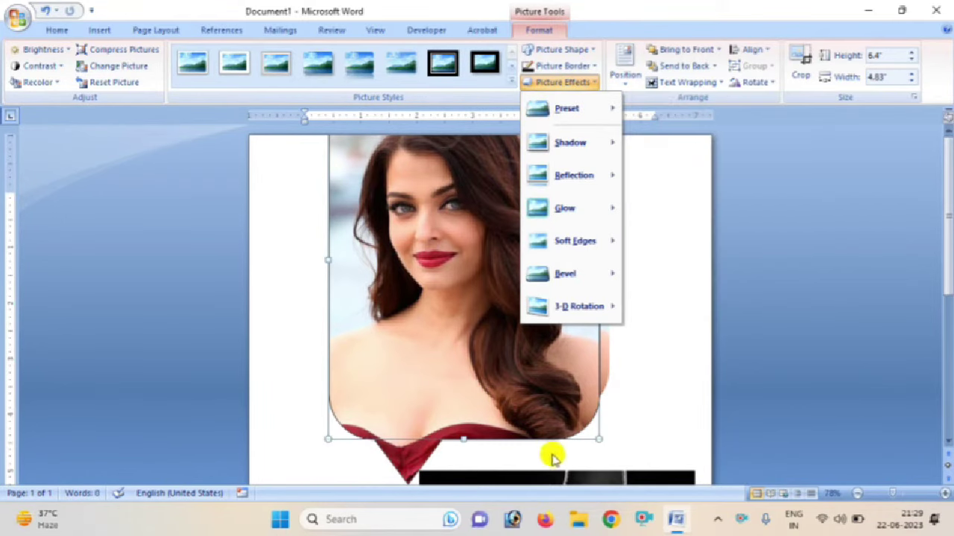
pyautogui.click(604, 354)
pyautogui.moveTo(605, 353); pyautogui.dragTo(602, 347)
pyautogui.click(602, 347)
pyautogui.click(559, 340)
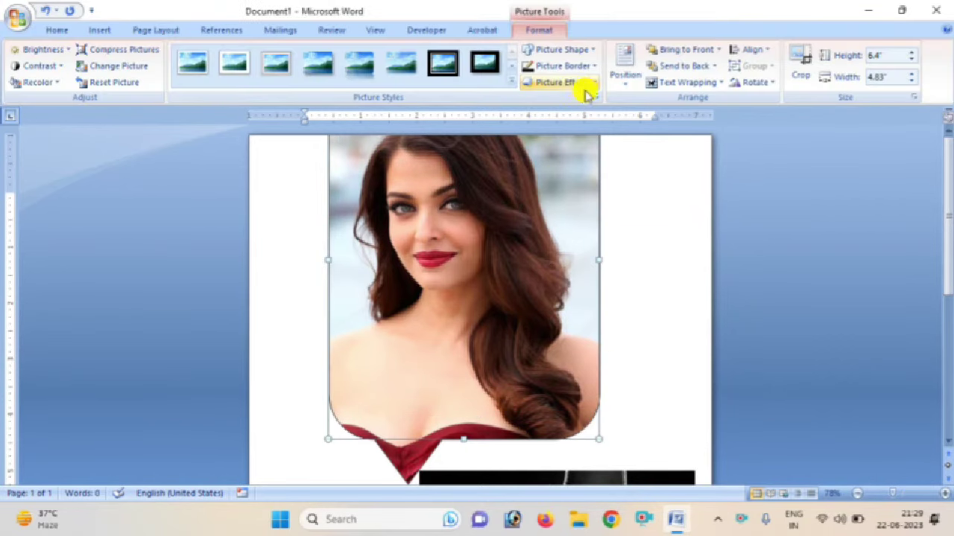
pyautogui.click(556, 81)
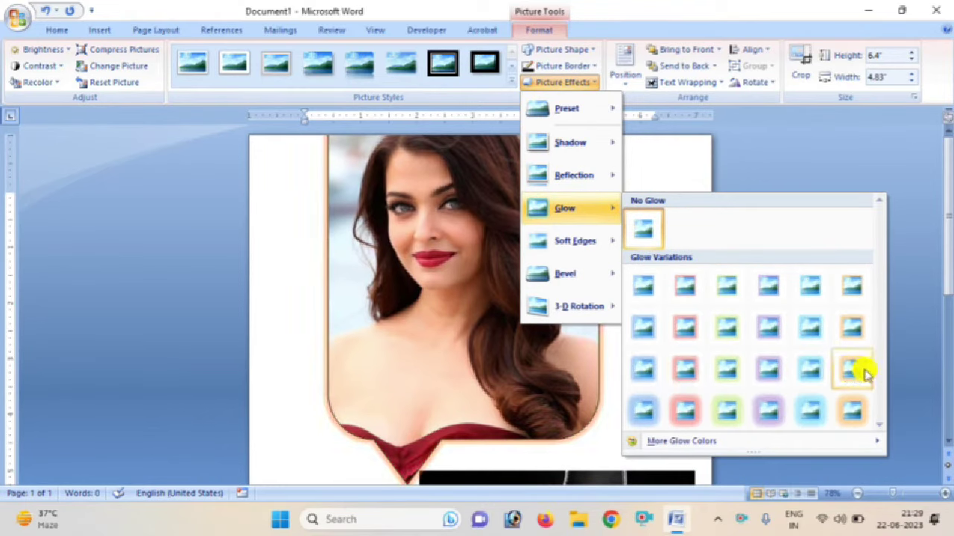
# Bevel the picture and shrink it to 3.56 by 2.53 inches near the page's top left.
pyautogui.moveTo(574, 240)
pyautogui.moveTo(570, 273)
pyautogui.click(684, 350)
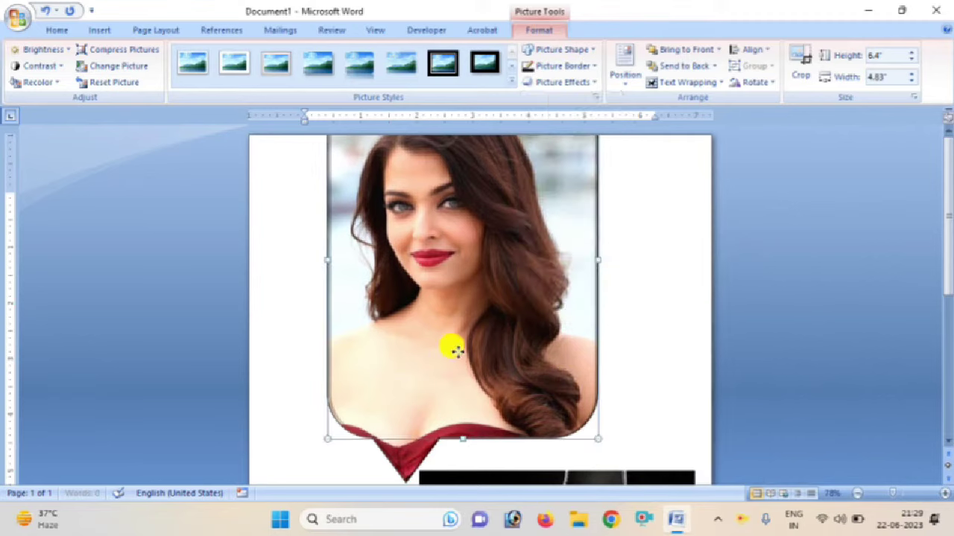
pyautogui.moveTo(327, 438); pyautogui.dragTo(443, 216)
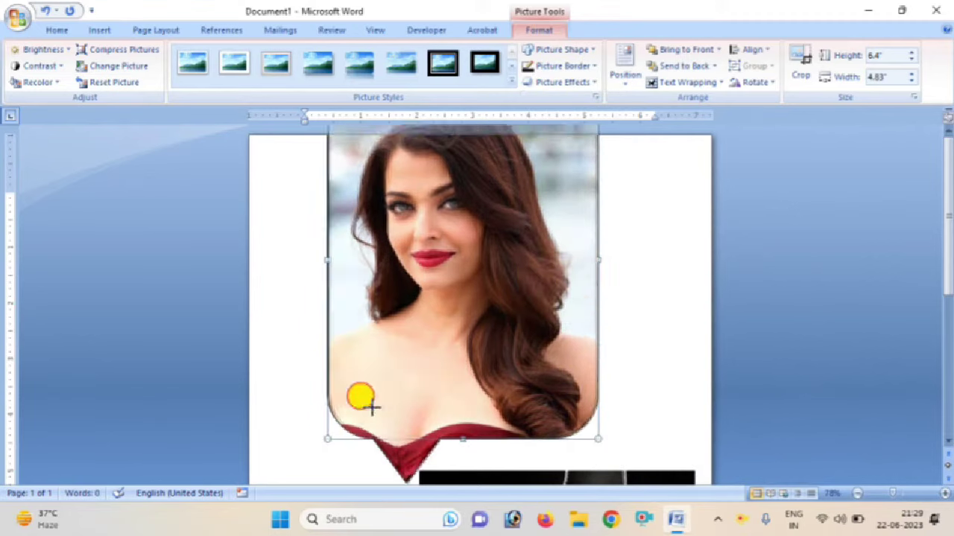
pyautogui.moveTo(571, 182); pyautogui.dragTo(458, 253)
pyautogui.click(595, 275)
pyautogui.click(372, 268)
pyautogui.click(525, 301)
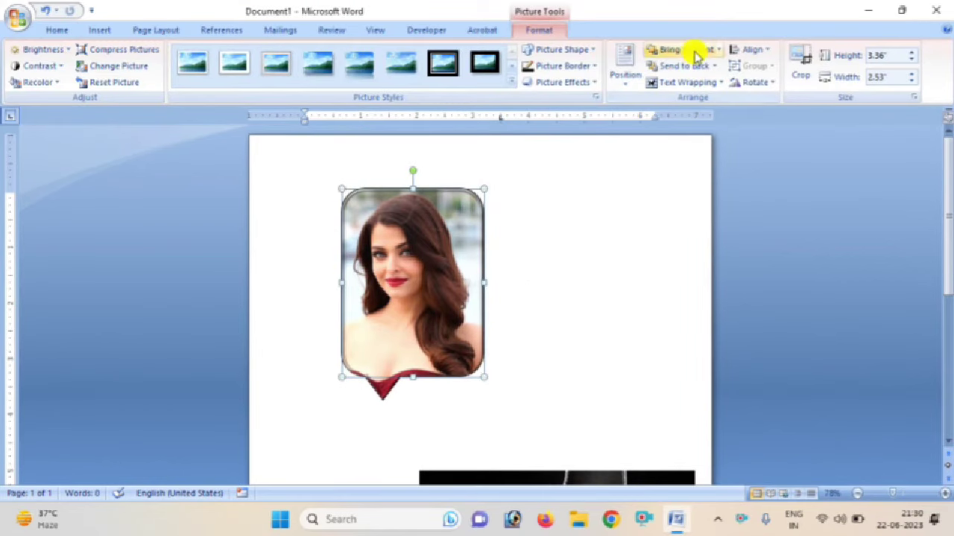
pyautogui.click(593, 82)
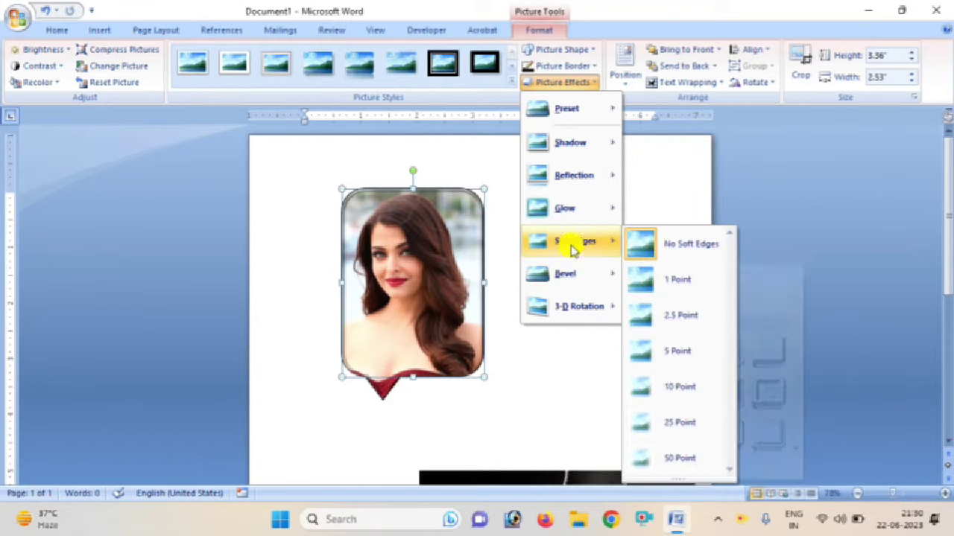
pyautogui.moveTo(571, 306)
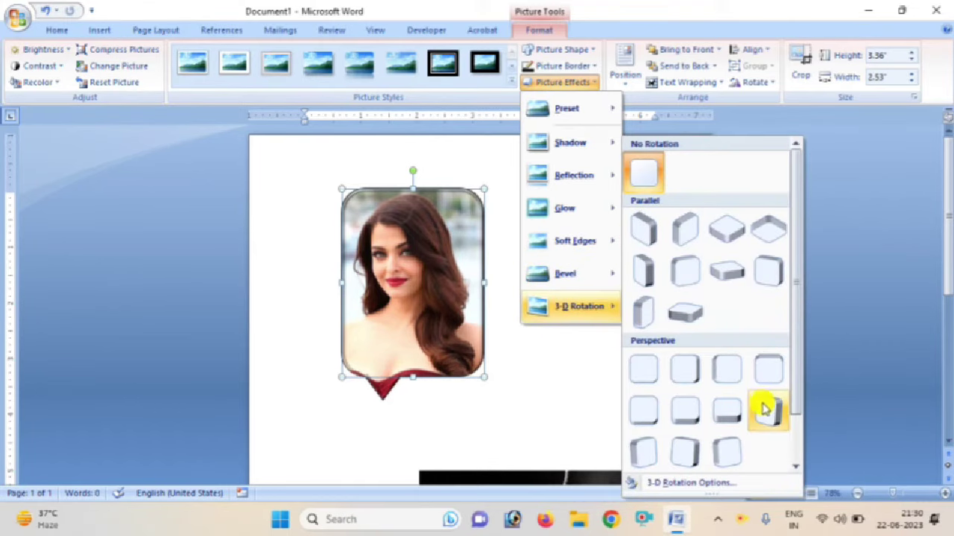
pyautogui.scroll(-1, 789, 417)
# Tilt the bevelled picture with a Perspective 3-D Rotation preset.
pyautogui.click(734, 402)
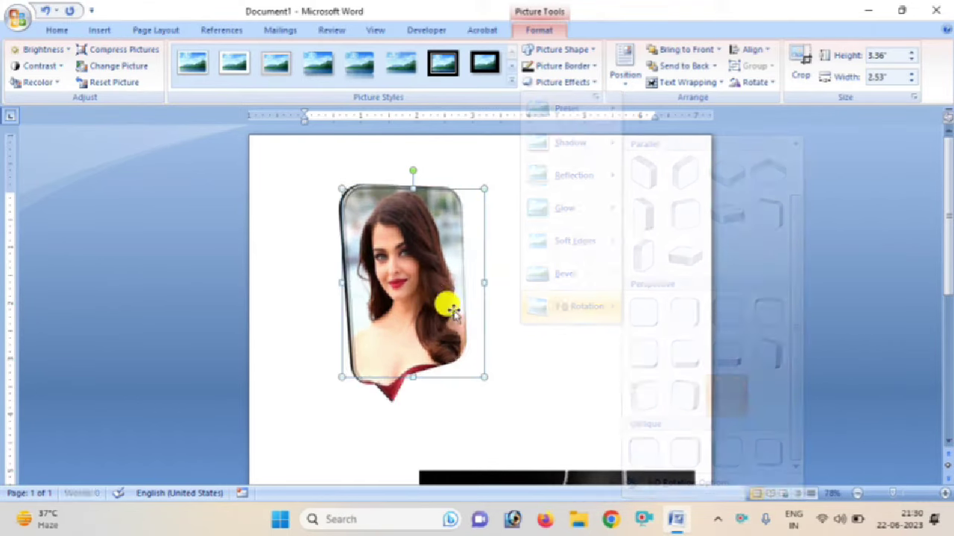
pyautogui.click(564, 209)
pyautogui.click(398, 277)
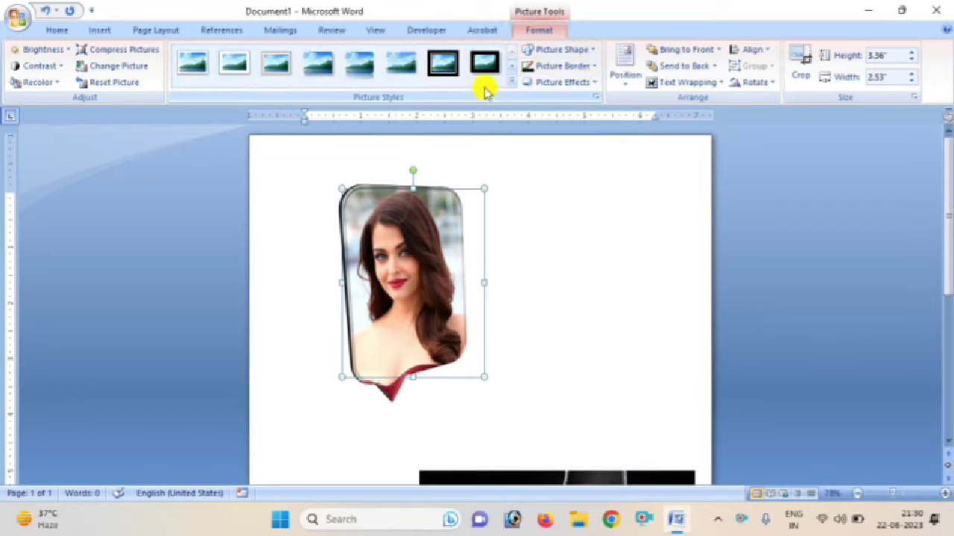
pyautogui.click(522, 82)
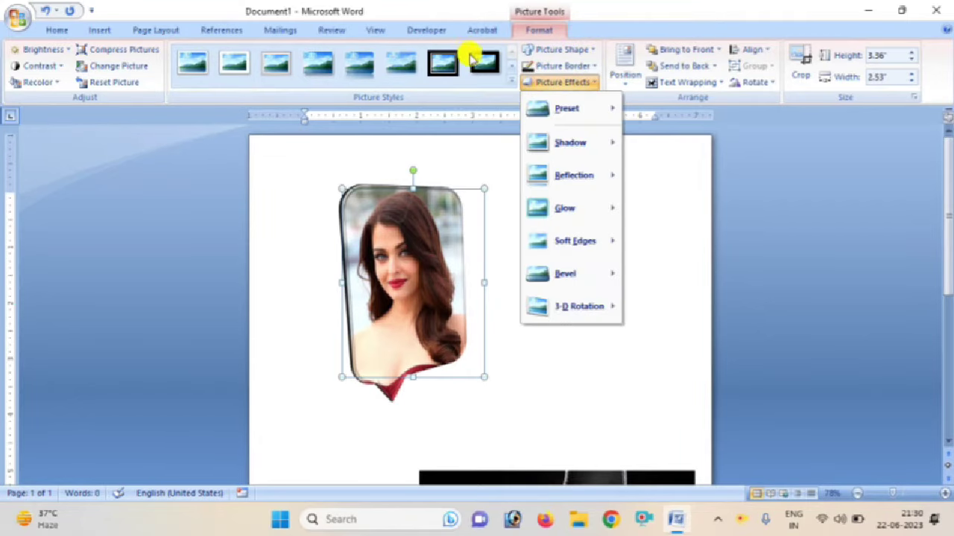
pyautogui.click(510, 83)
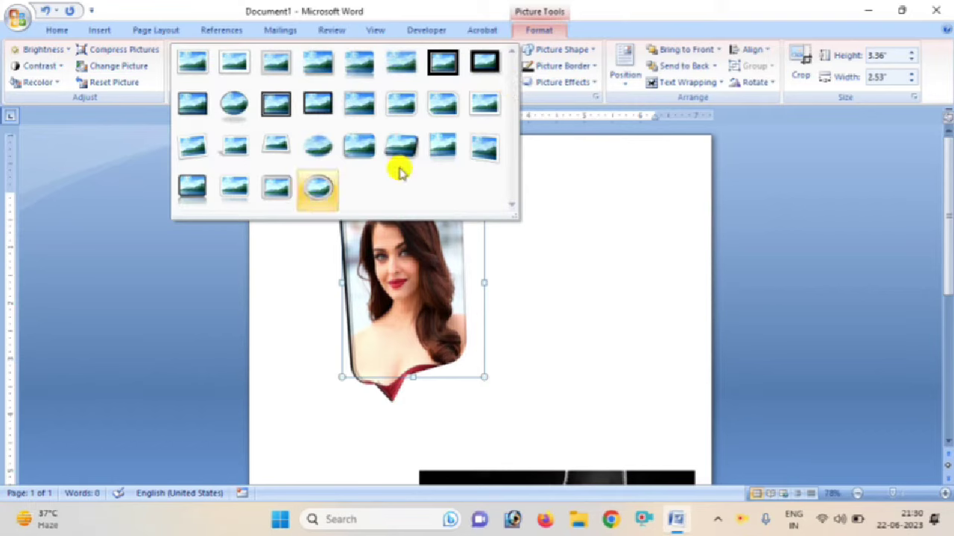
# Try tilted picture styles and settle on the white snipped-corner frame style.
pyautogui.click(410, 152)
pyautogui.click(509, 79)
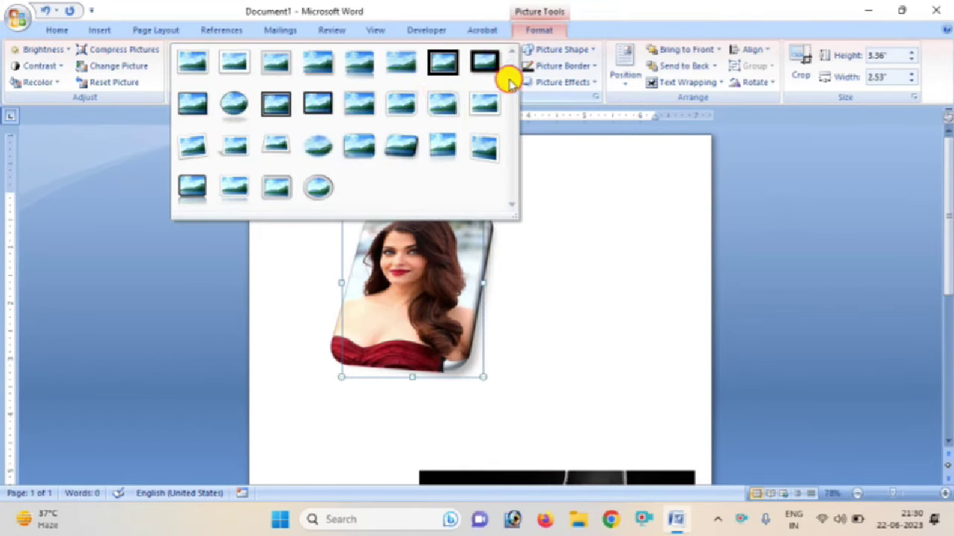
pyautogui.click(477, 146)
pyautogui.click(510, 84)
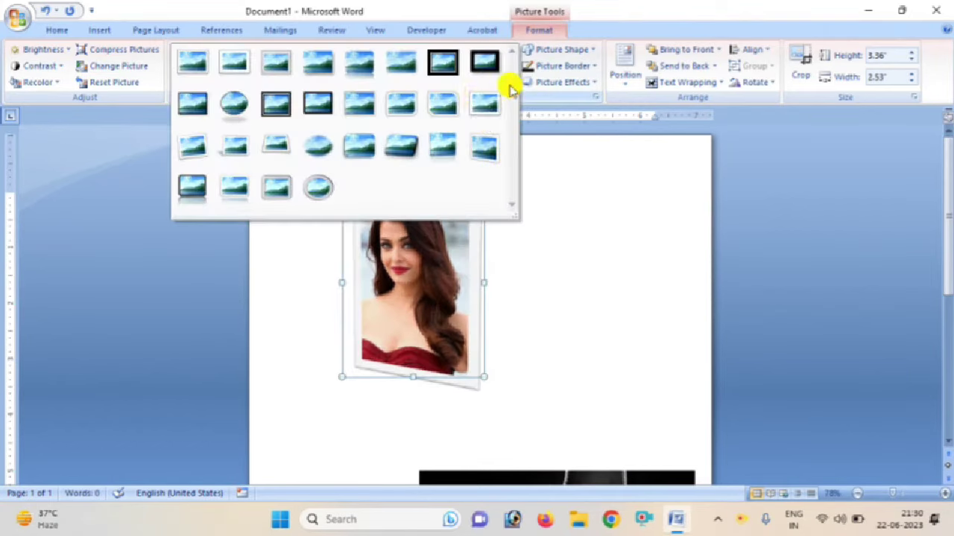
pyautogui.click(447, 102)
# Set the picture's brightness to +30%, then change it to -20%.
pyautogui.click(645, 247)
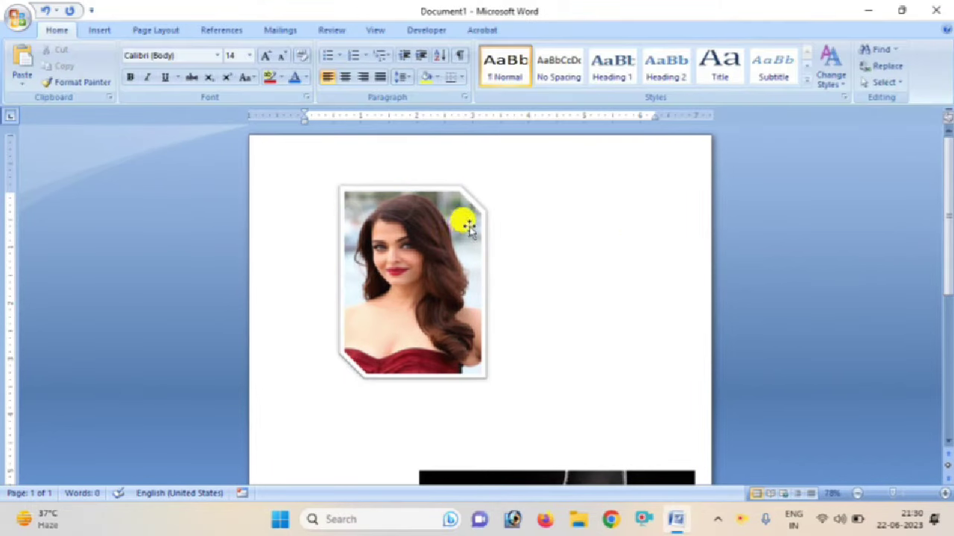
pyautogui.click(392, 235)
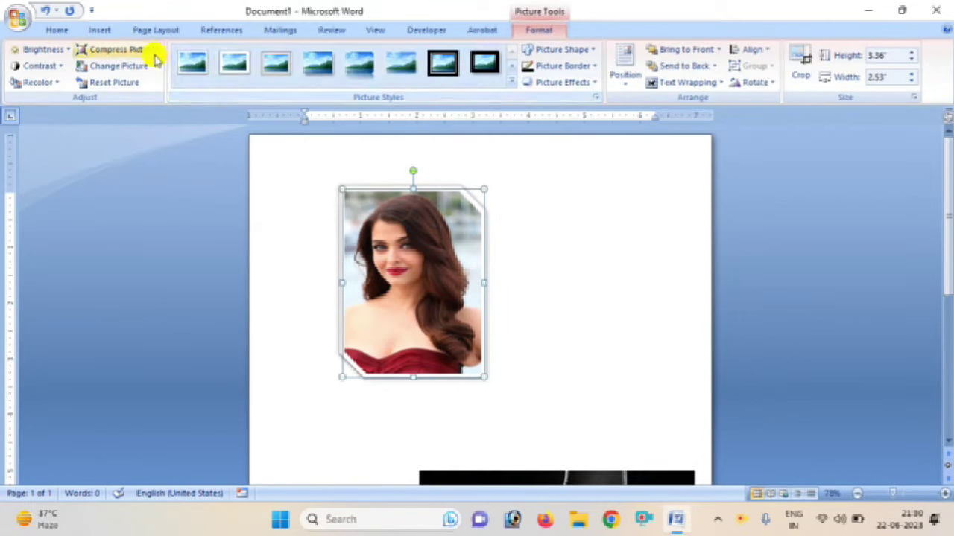
pyautogui.click(45, 49)
pyautogui.click(60, 108)
pyautogui.click(63, 50)
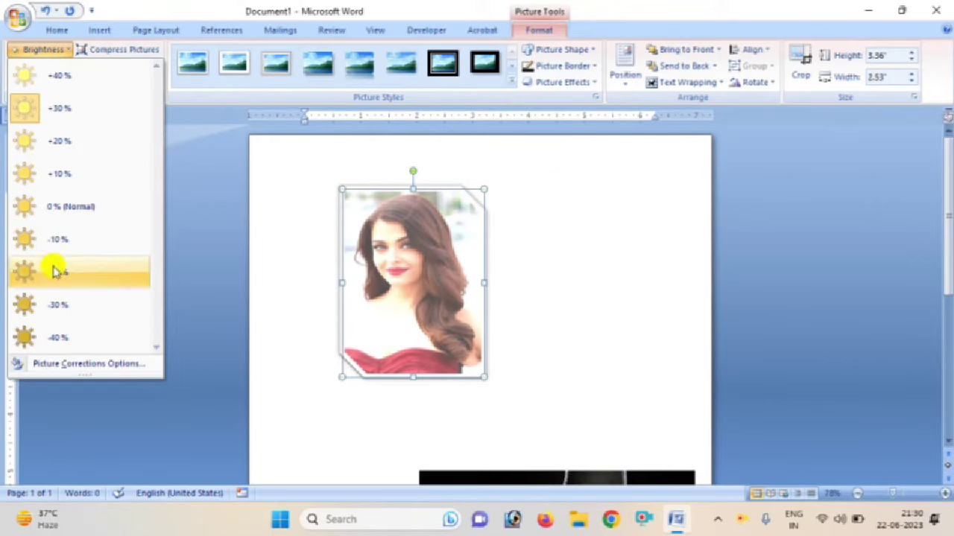
pyautogui.click(59, 272)
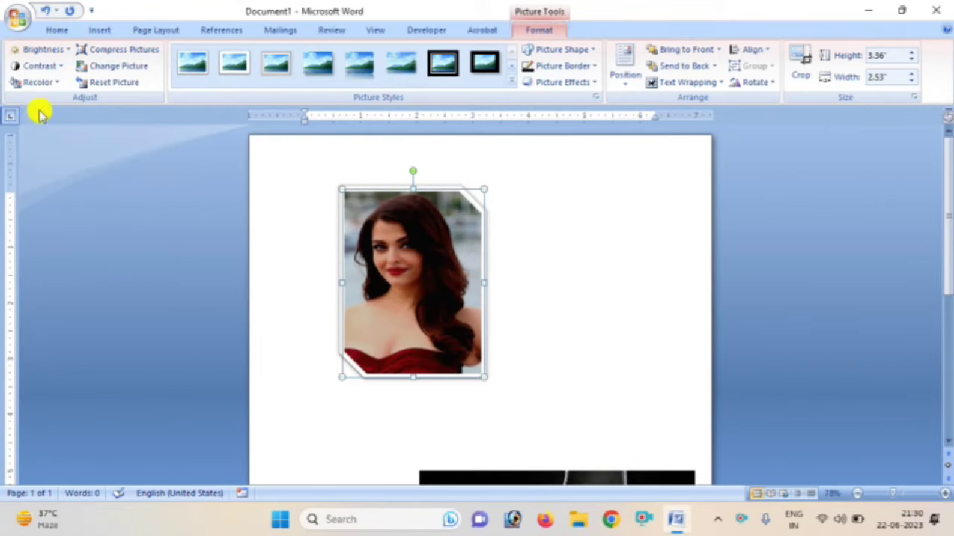
# Place a copy of the styled picture to the right of the original.
pyautogui.press('Escape')
pyautogui.click(427, 253)
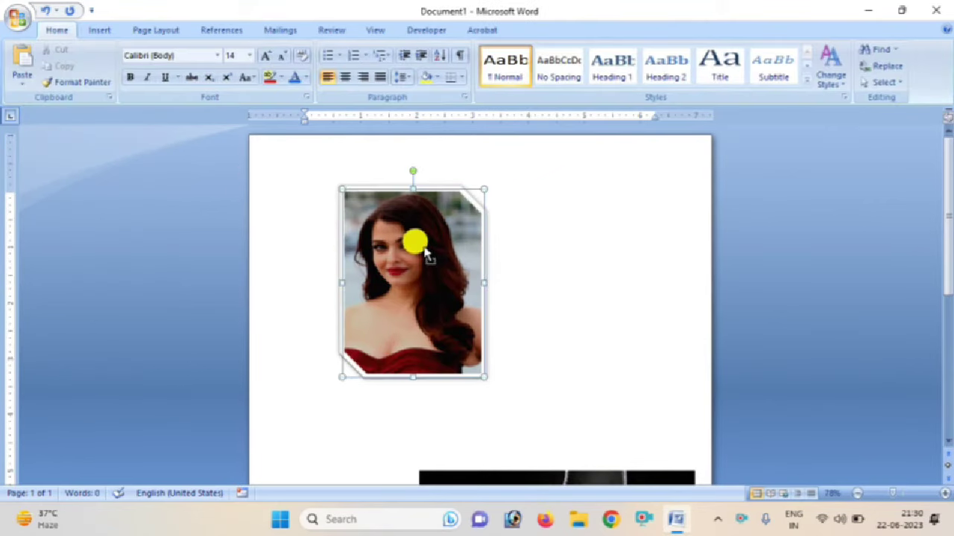
pyautogui.moveTo(337, 248)
pyautogui.mouseDown()
pyautogui.moveTo(490, 257)
pyautogui.moveTo(486, 269)
pyautogui.moveTo(629, 291)
pyautogui.mouseUp()
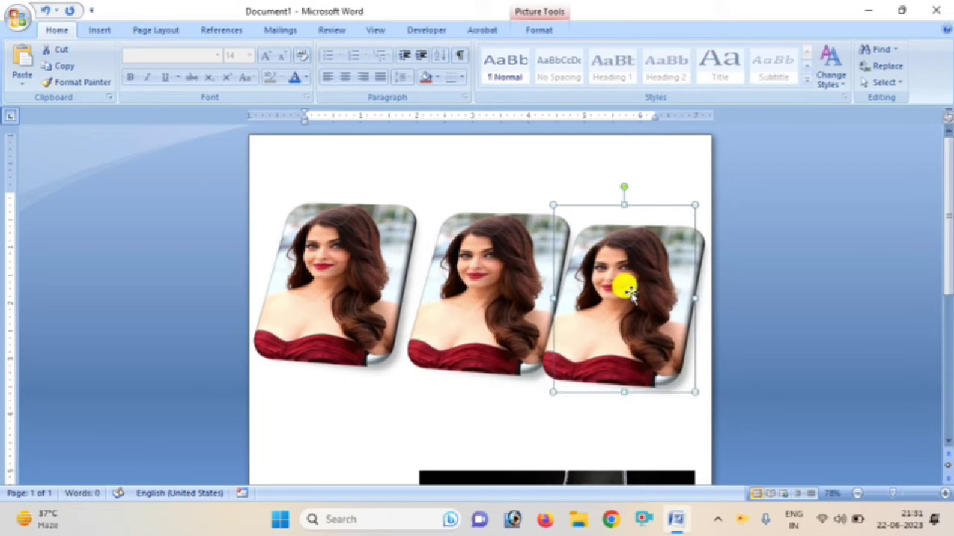
# Add a middle copy to the row and darken the first picture to -30% brightness.
pyautogui.moveTo(485, 292); pyautogui.dragTo(479, 284)
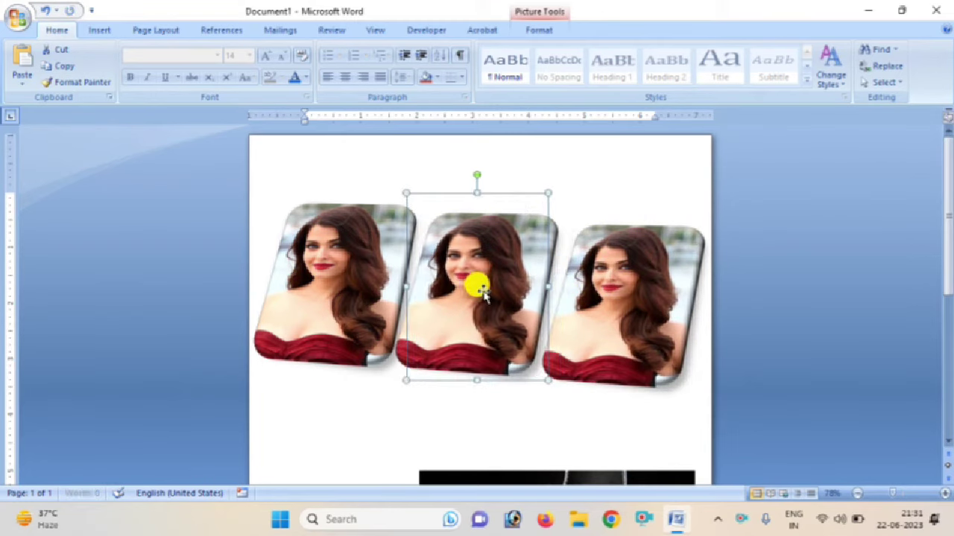
pyautogui.click(581, 191)
pyautogui.doubleClick(382, 250)
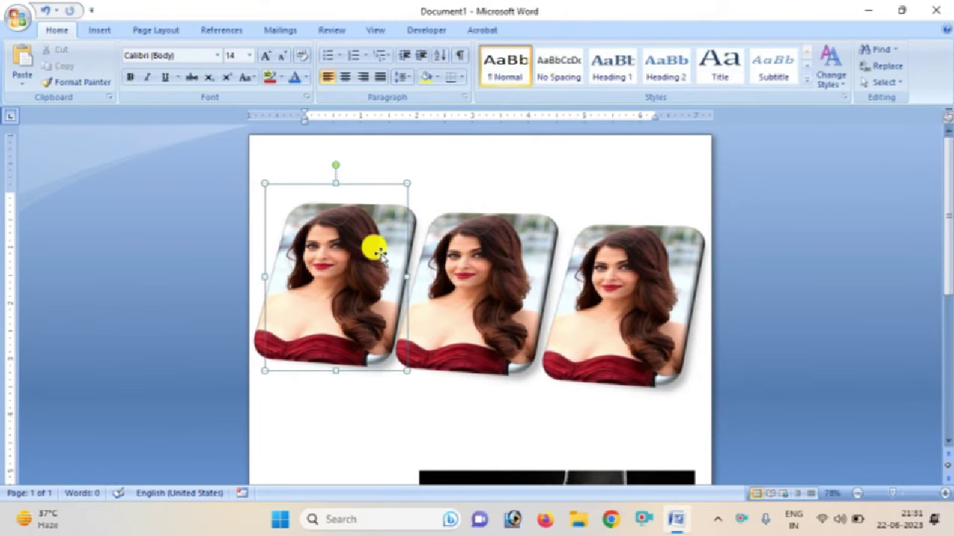
pyautogui.click(41, 49)
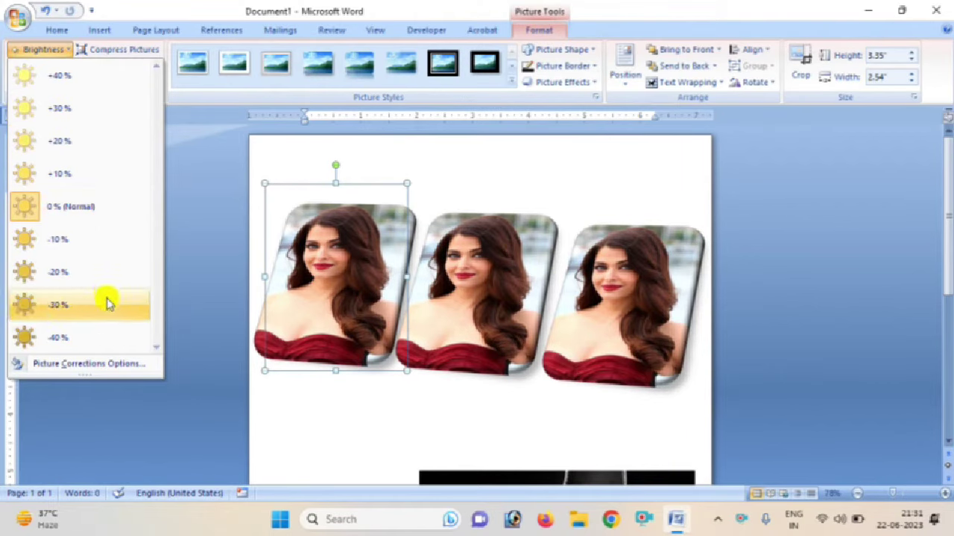
pyautogui.click(77, 309)
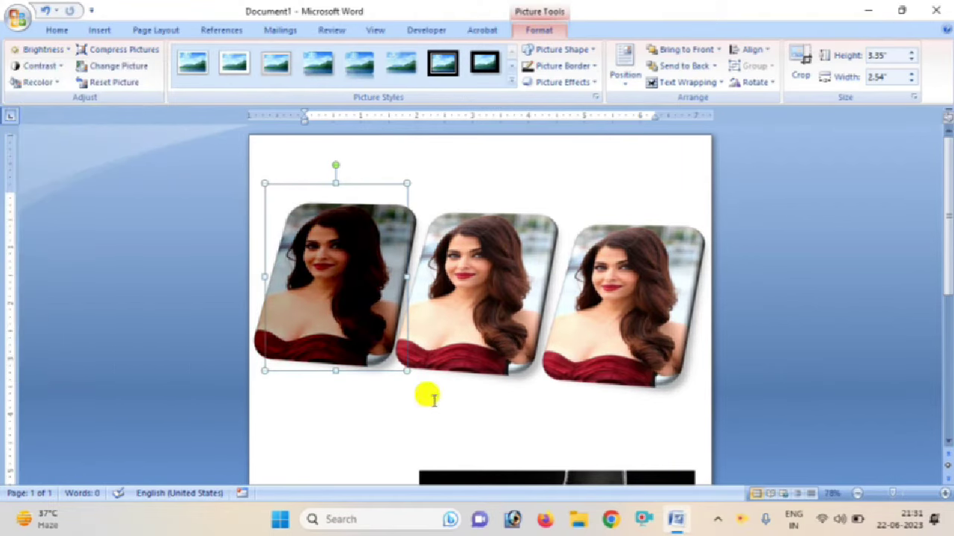
# Reselect the first picture and bring back its Brightness choices.
pyautogui.click(517, 169)
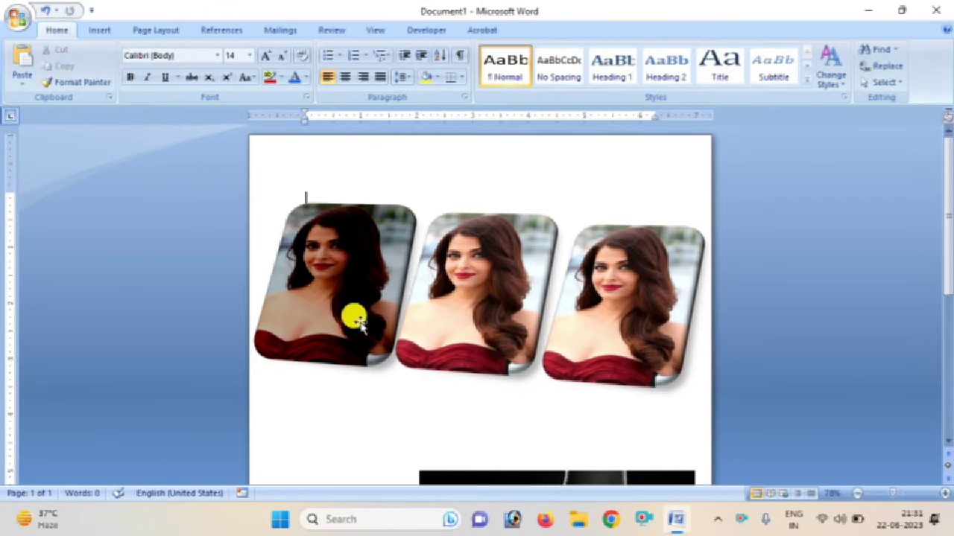
pyautogui.click(328, 292)
pyautogui.doubleClick(328, 293)
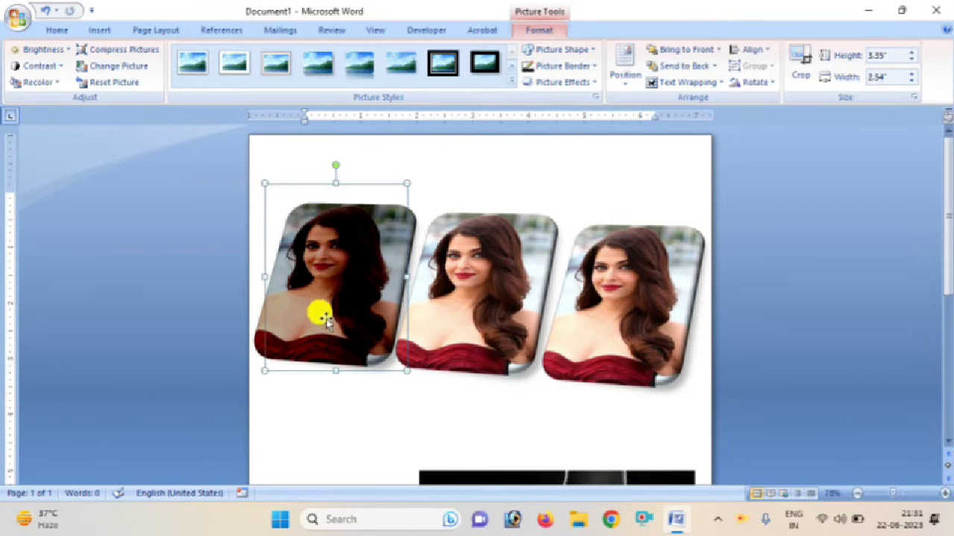
pyautogui.click(500, 174)
pyautogui.click(354, 282)
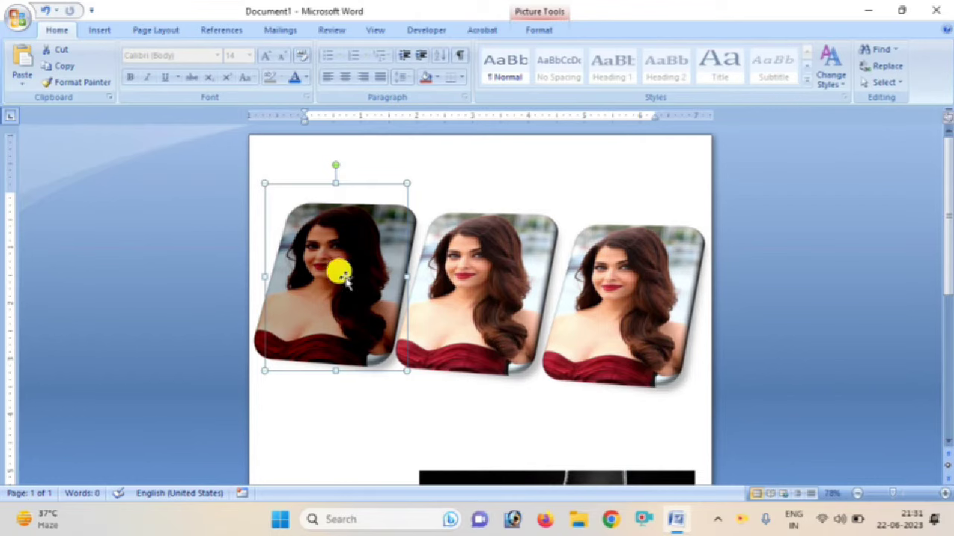
pyautogui.click(97, 30)
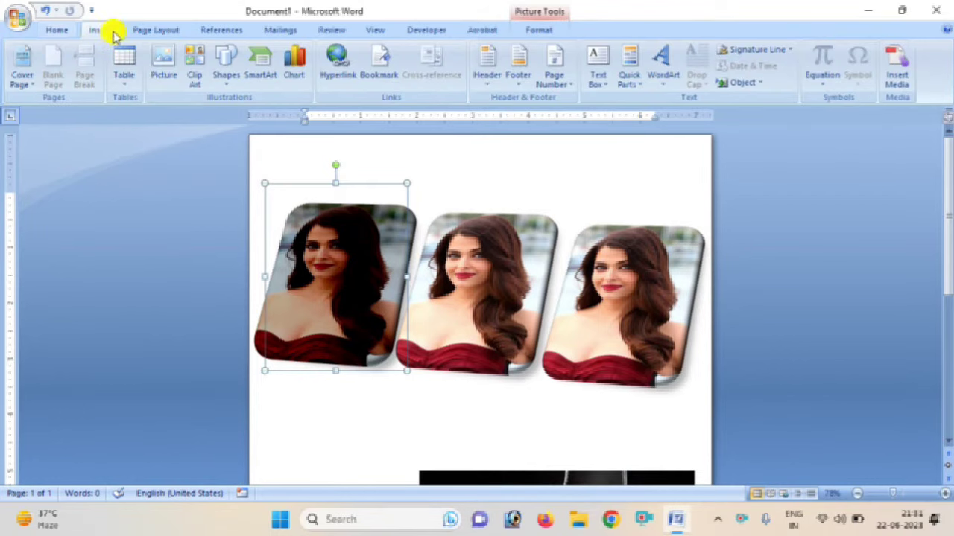
pyautogui.click(159, 29)
pyautogui.doubleClick(288, 238)
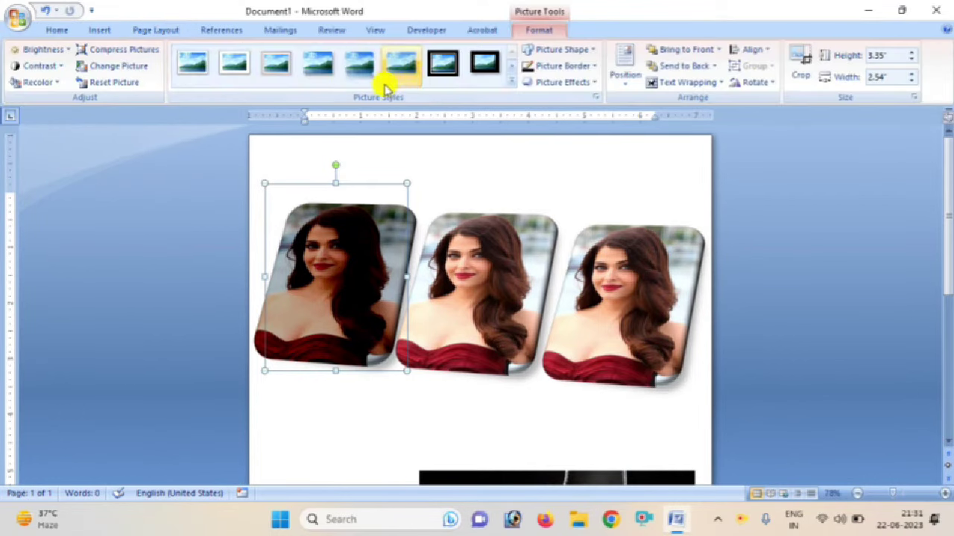
pyautogui.click(41, 50)
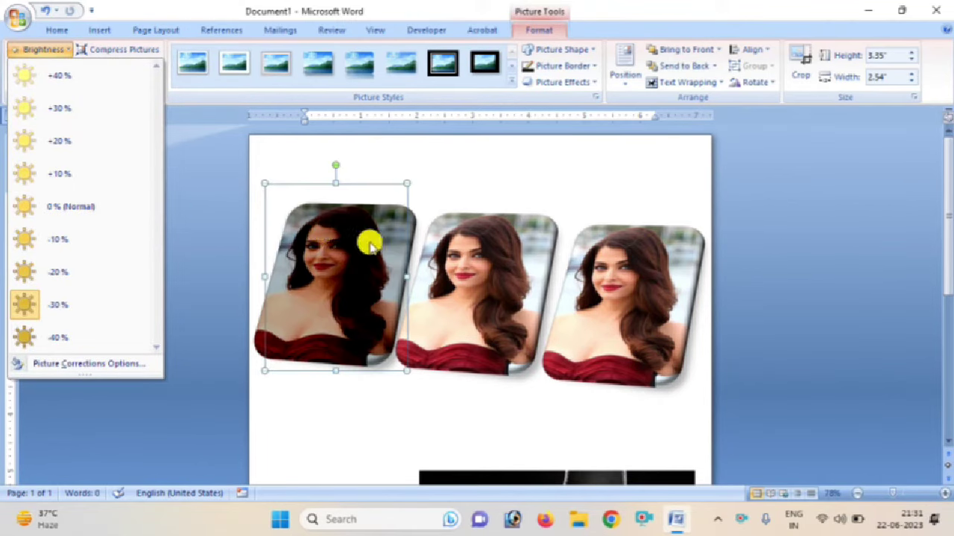
# Brighten the rightmost of the three photos by +30%.
pyautogui.click(530, 280)
pyautogui.click(450, 268)
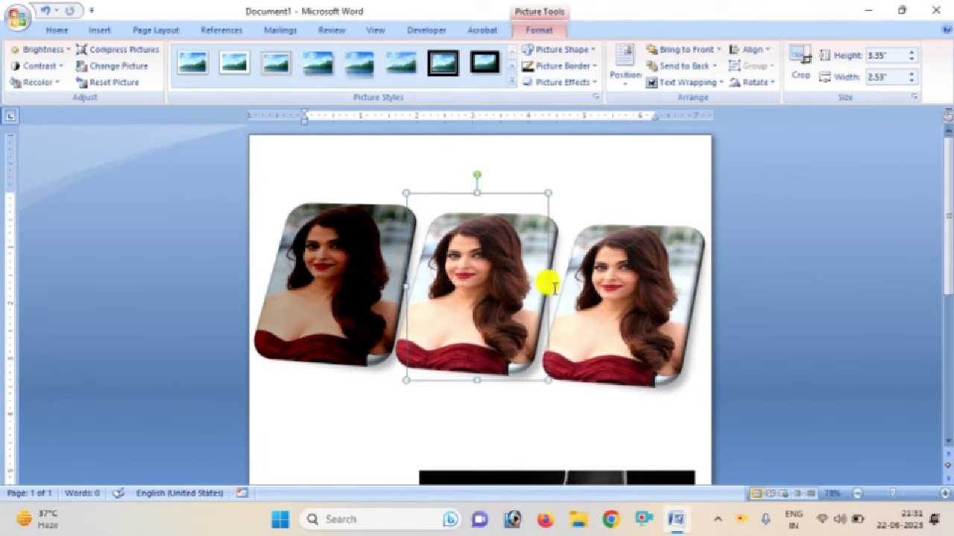
pyautogui.click(592, 293)
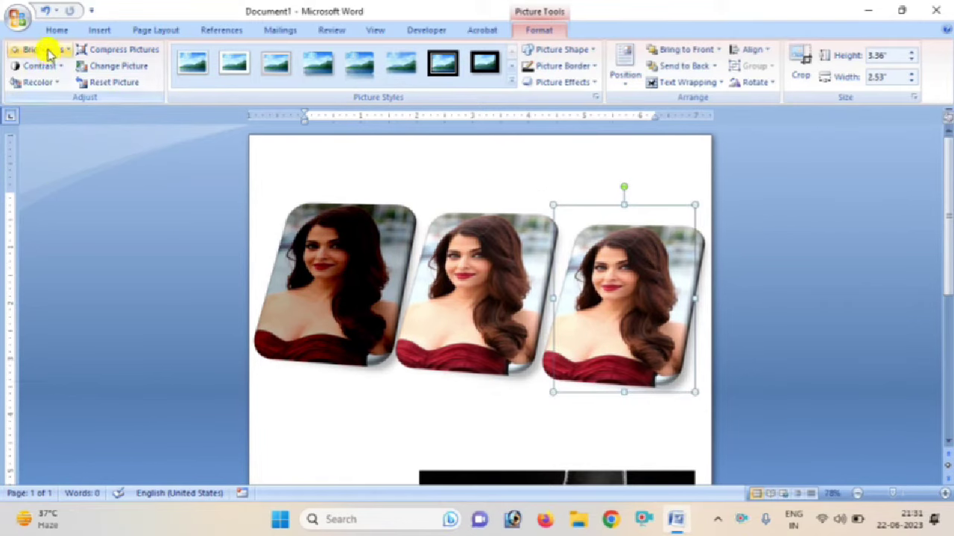
pyautogui.click(45, 50)
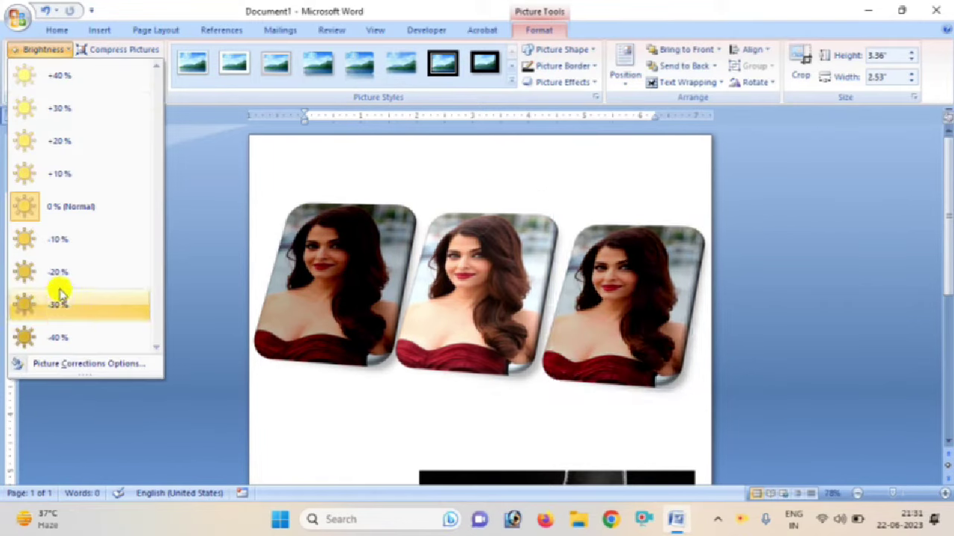
pyautogui.click(59, 108)
pyautogui.click(445, 389)
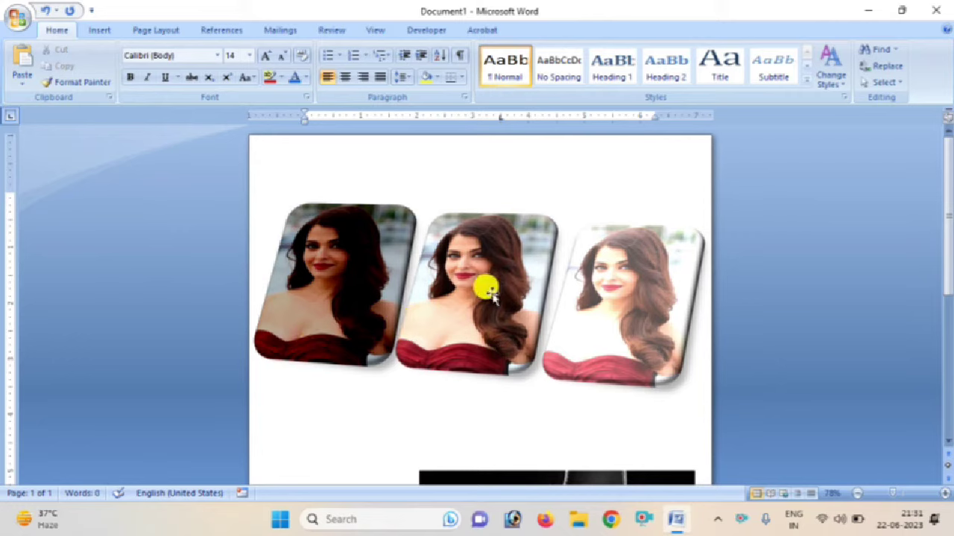
# Reset the leftmost photo to its plain original form, 7.41 by 4.94 inches.
pyautogui.click(333, 259)
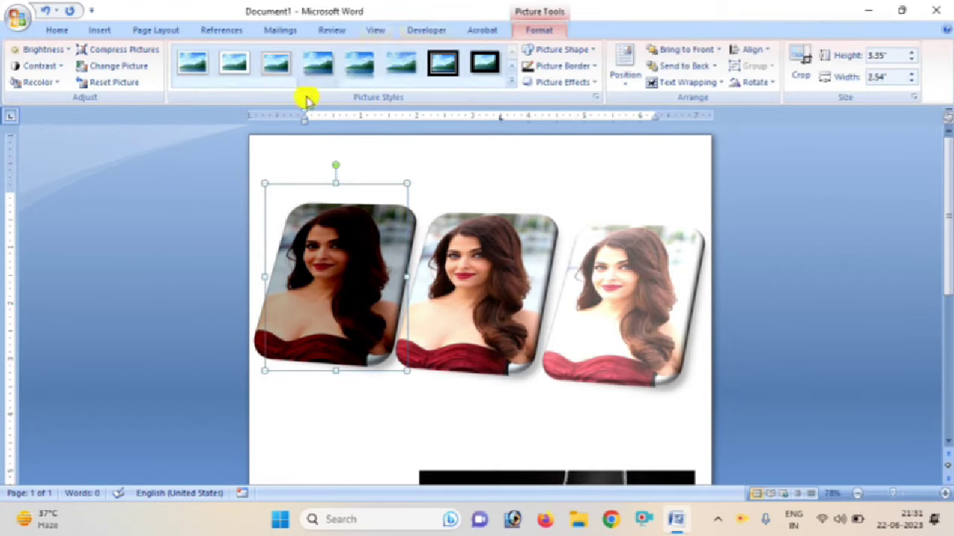
pyautogui.click(67, 67)
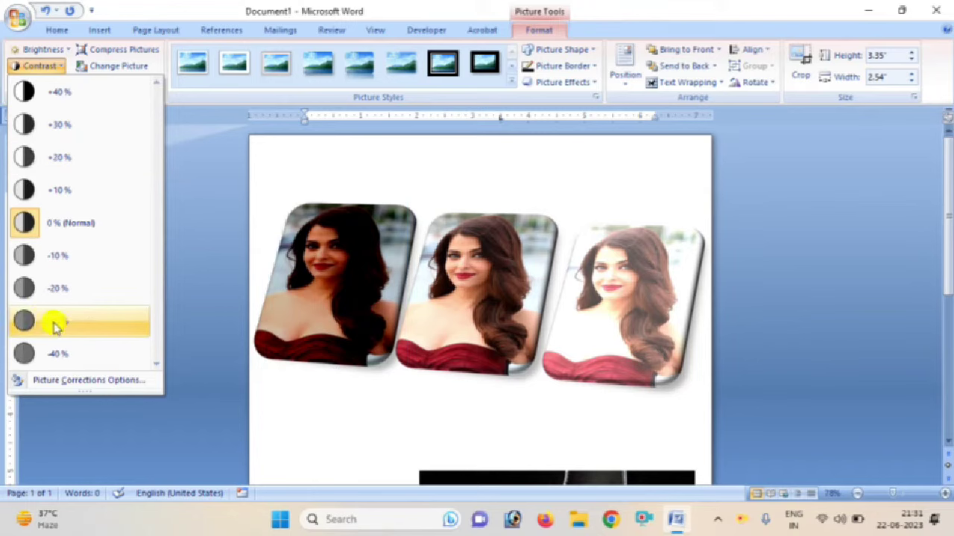
pyautogui.click(75, 167)
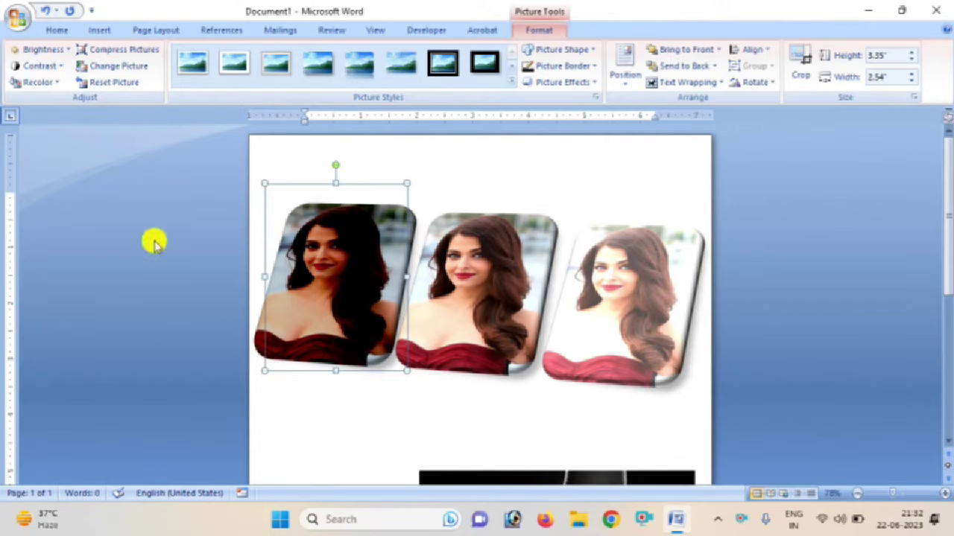
pyautogui.click(123, 88)
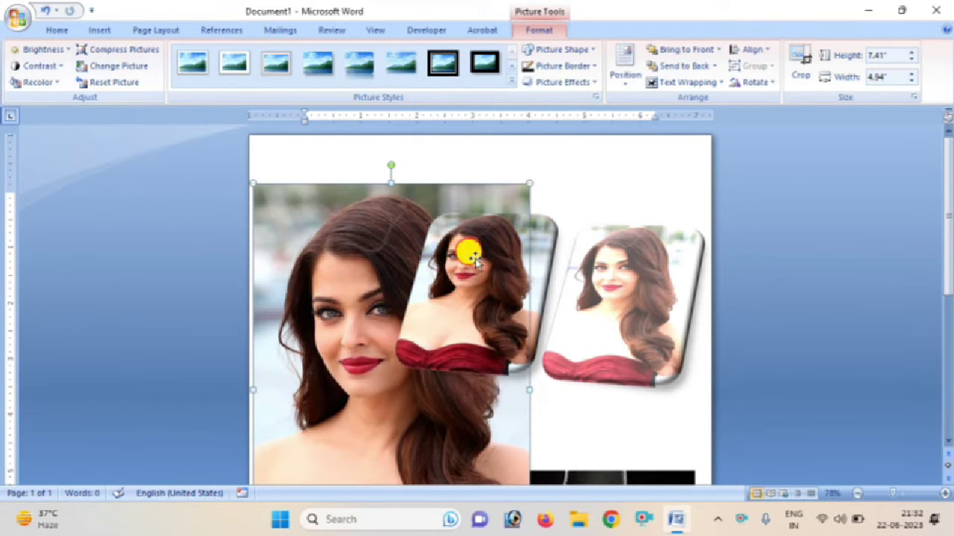
# Swap the middle tilted photo for the soldier image while keeping its frame style.
pyautogui.click(467, 250)
pyautogui.click(132, 66)
pyautogui.click(419, 283)
pyautogui.doubleClick(419, 283)
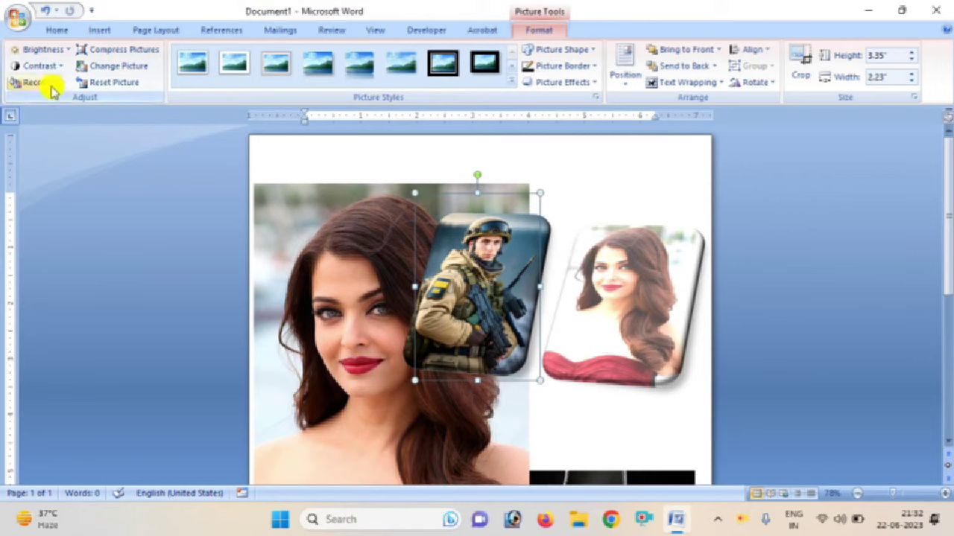
pyautogui.click(98, 30)
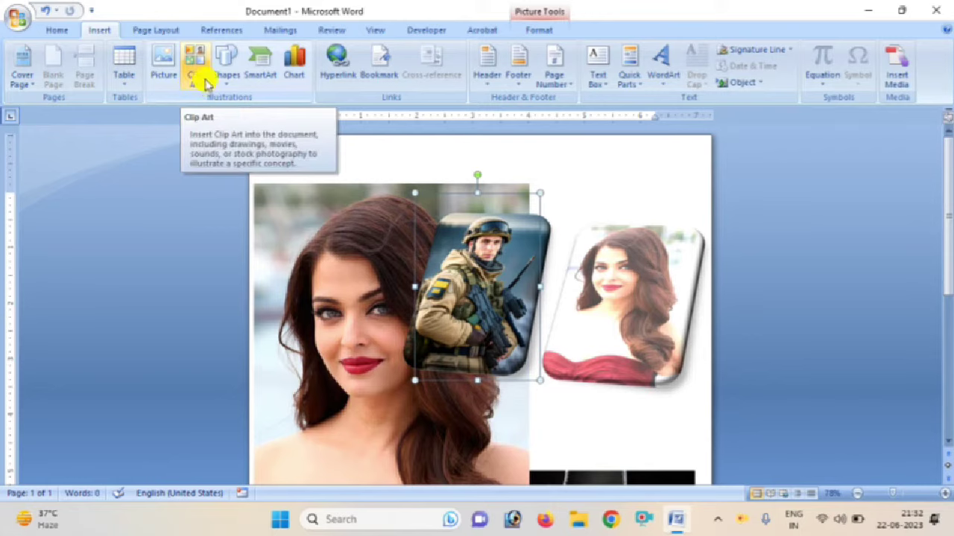
pyautogui.click(391, 308)
# Delete all photos, then insert the 'teacher' clip art and enlarge it to 3.69 by 4.32 inches.
pyautogui.hotkey('ctrl', 'a')
pyautogui.press('Delete')
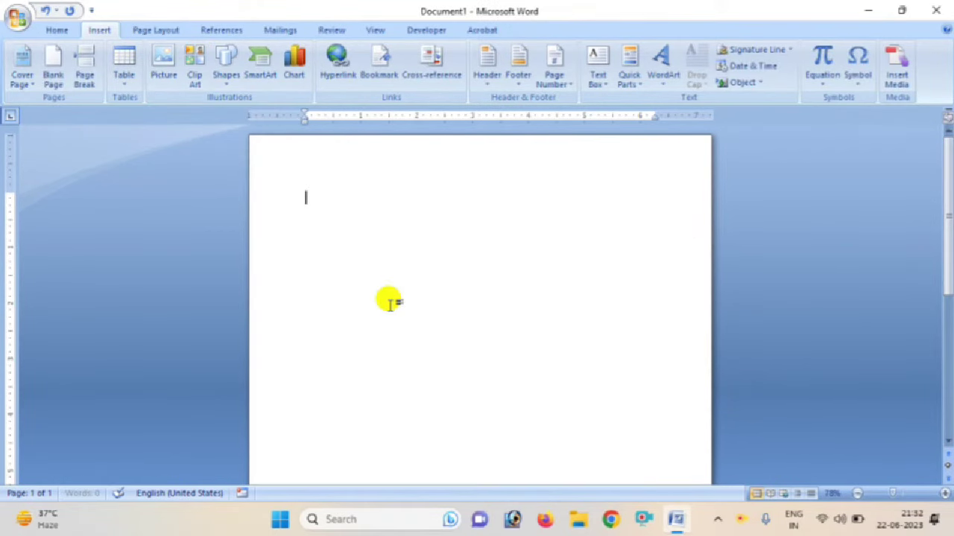
pyautogui.click(216, 74)
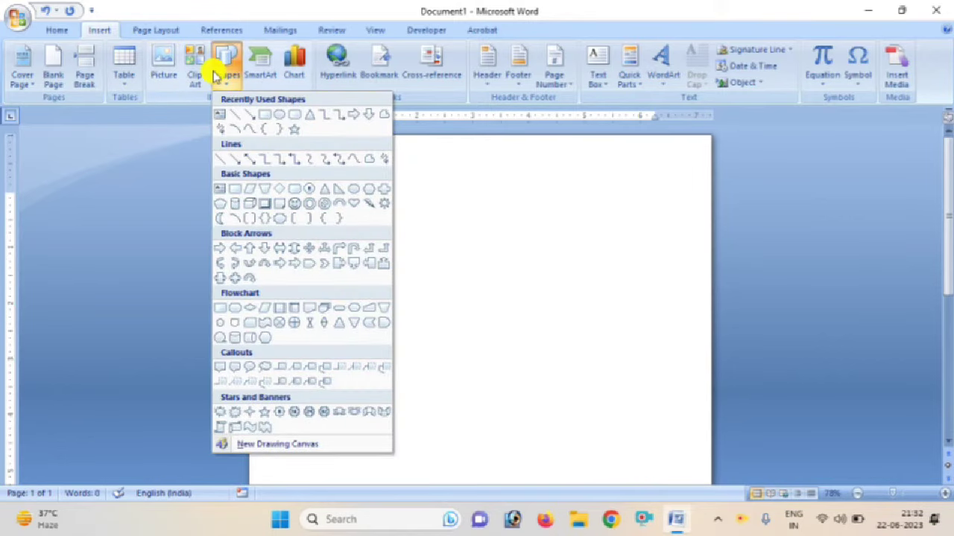
pyautogui.click(195, 68)
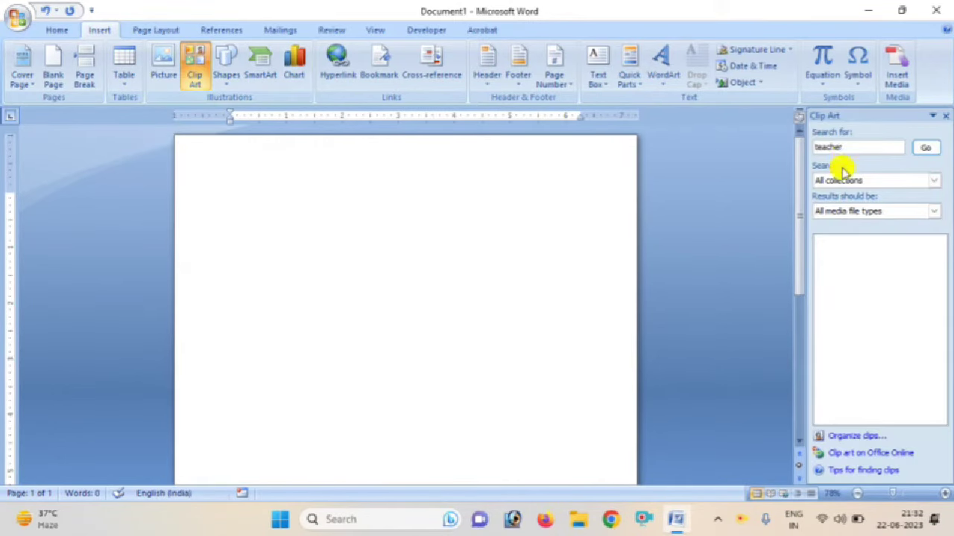
pyautogui.doubleClick(862, 146)
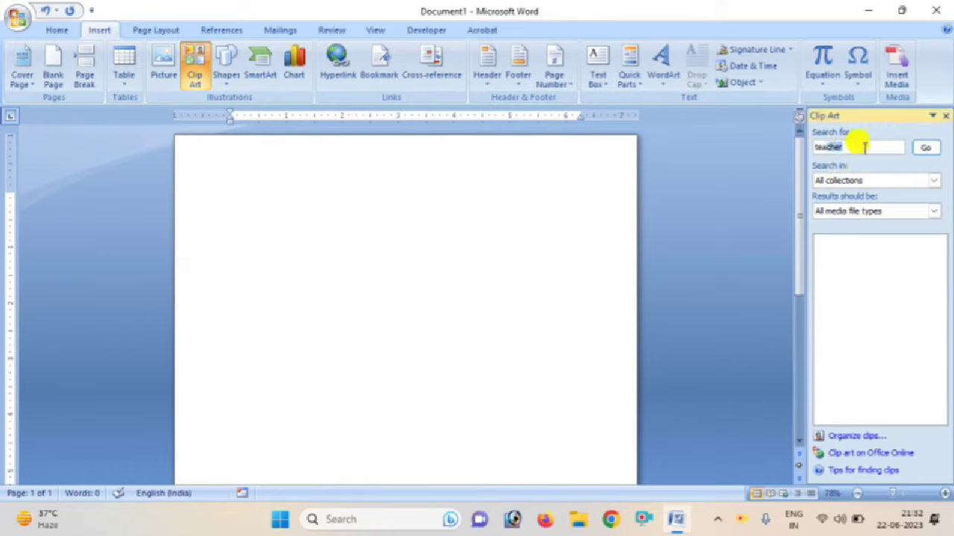
pyautogui.press('Return')
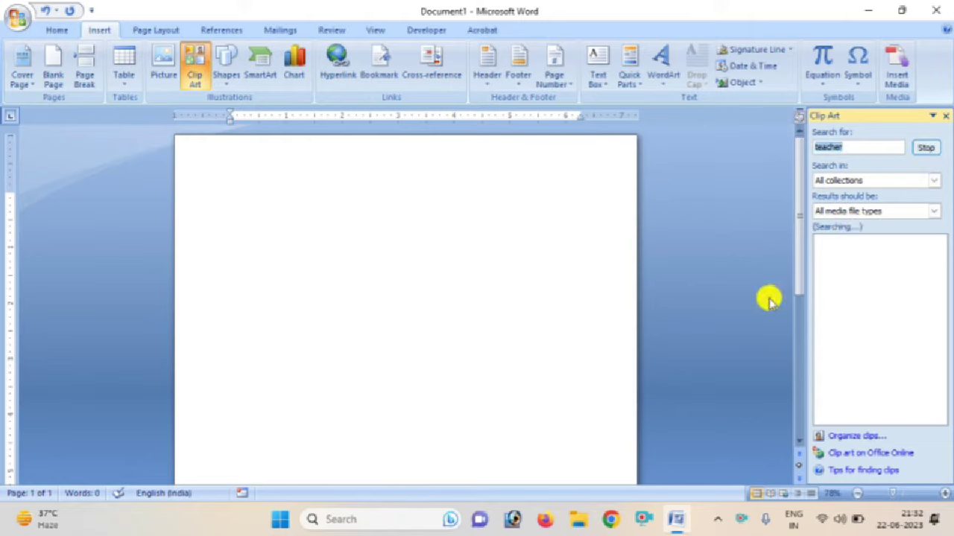
pyautogui.moveTo(902, 266); pyautogui.dragTo(355, 237)
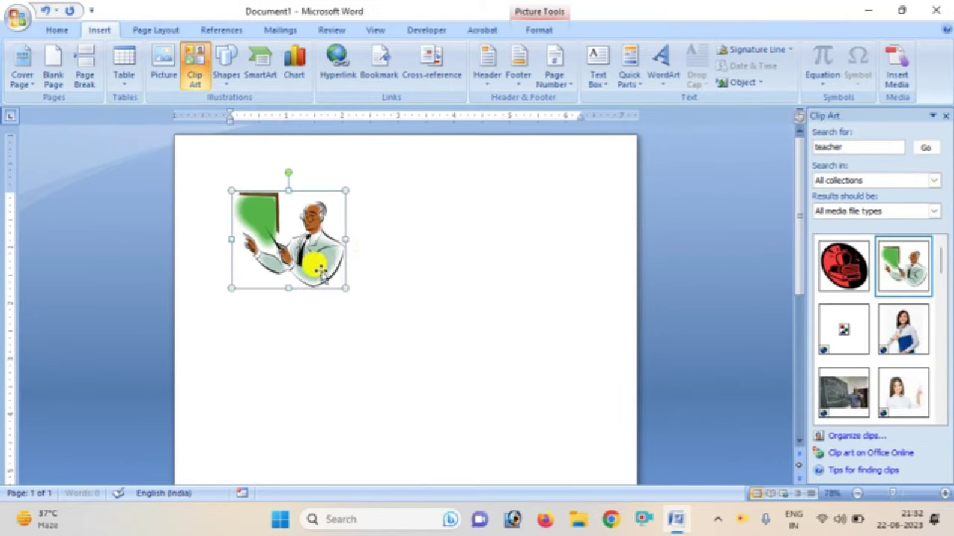
pyautogui.moveTo(341, 287)
pyautogui.mouseDown()
pyautogui.moveTo(389, 372)
pyautogui.moveTo(473, 397)
pyautogui.mouseUp()
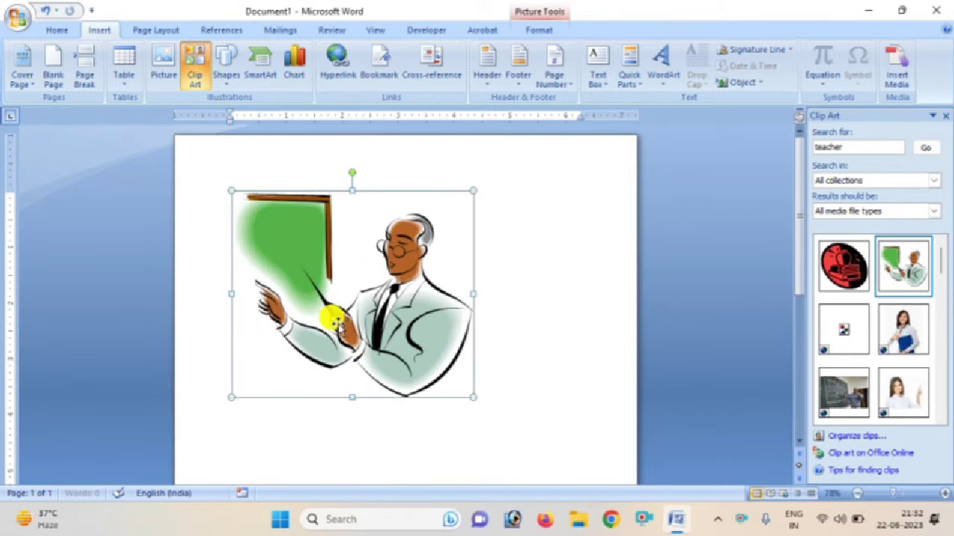
pyautogui.doubleClick(333, 301)
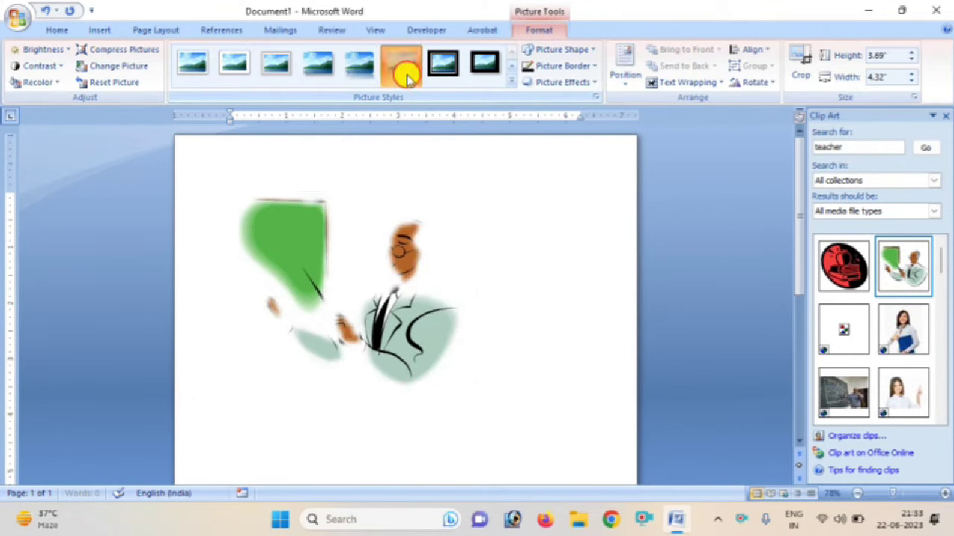
# Apply the thick black frame picture style to the teacher clip art.
pyautogui.click(440, 74)
pyautogui.click(531, 165)
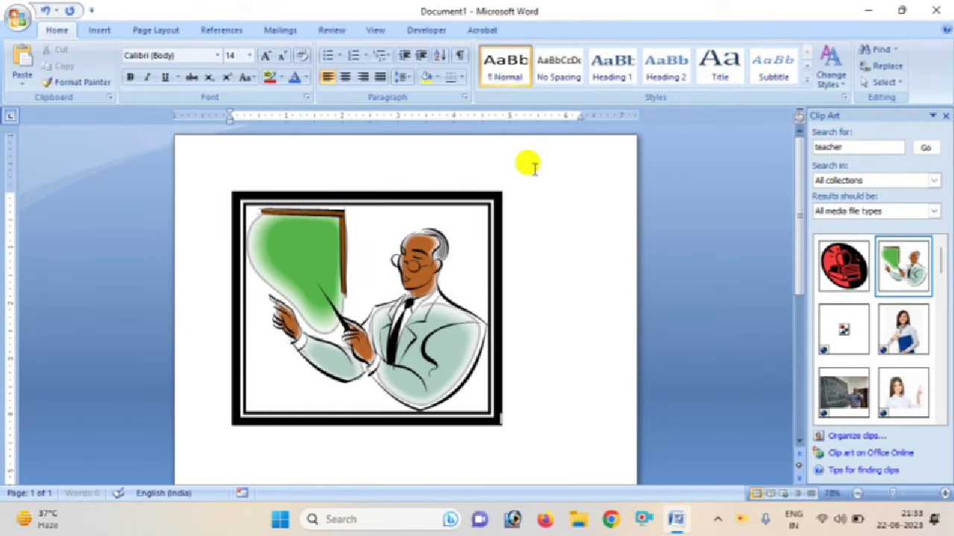
pyautogui.doubleClick(350, 288)
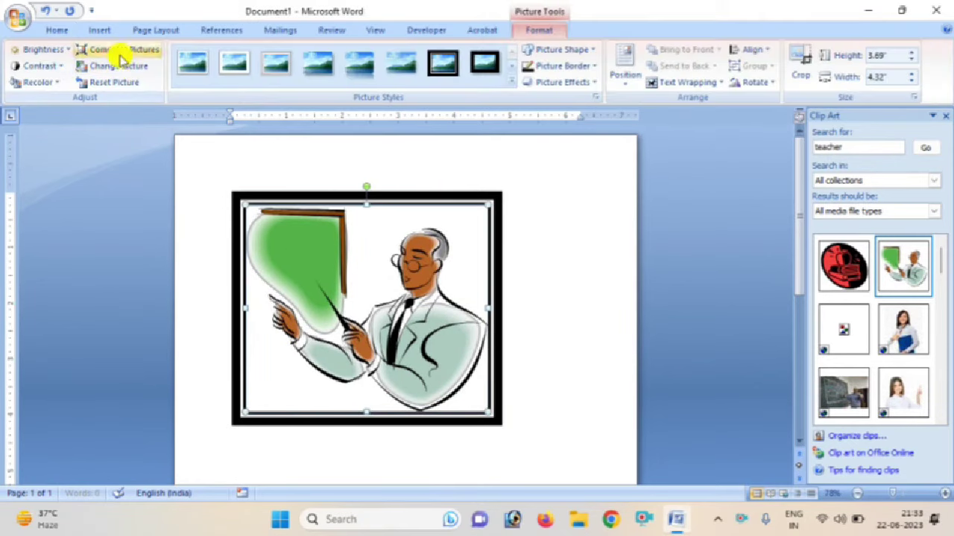
pyautogui.click(153, 30)
pyautogui.click(100, 31)
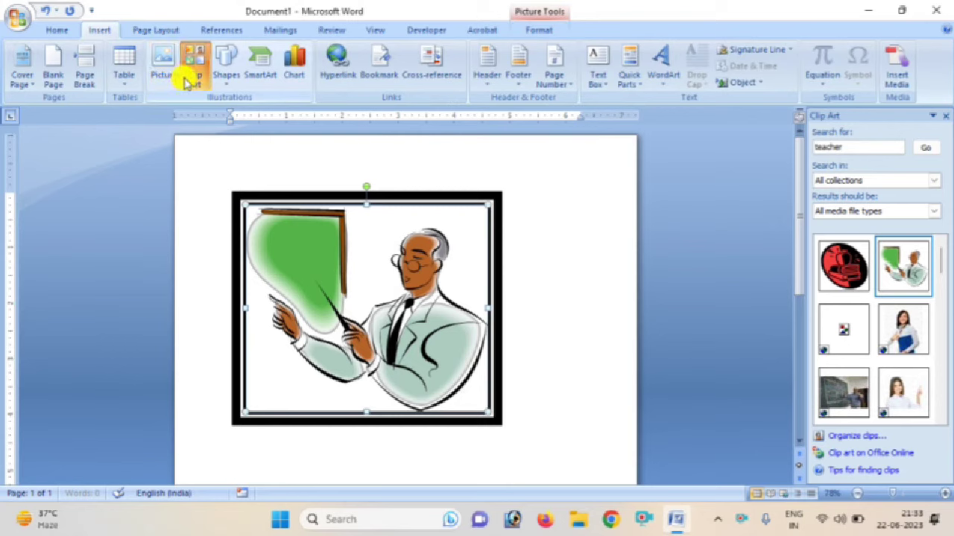
# Cut the teacher clip art from the page.
pyautogui.rightClick(314, 203)
pyautogui.click(345, 211)
pyautogui.click(227, 66)
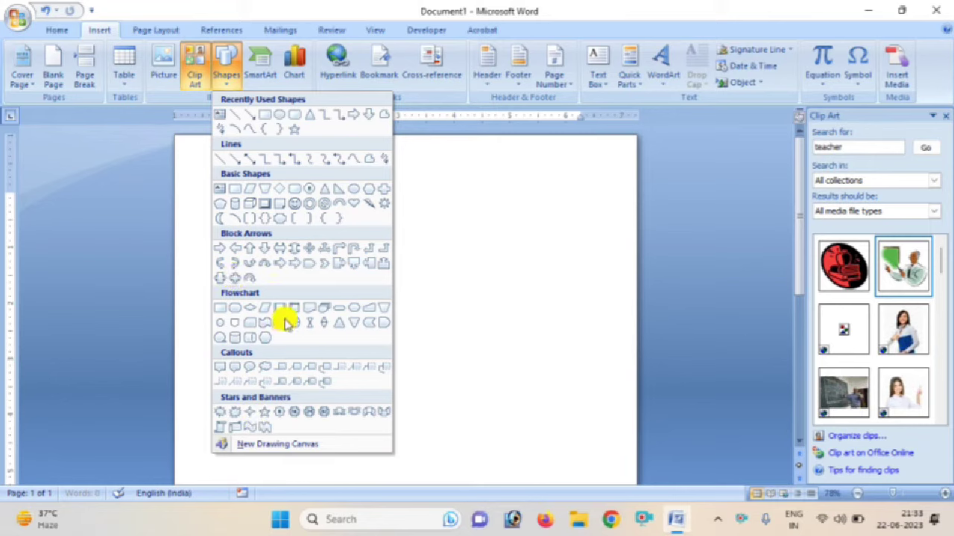
# Draw a large 3.12 by 4.32 inch Flowchart Summing Junction shape and give it the red style.
pyautogui.click(289, 322)
pyautogui.moveTo(236, 201); pyautogui.dragTo(477, 376)
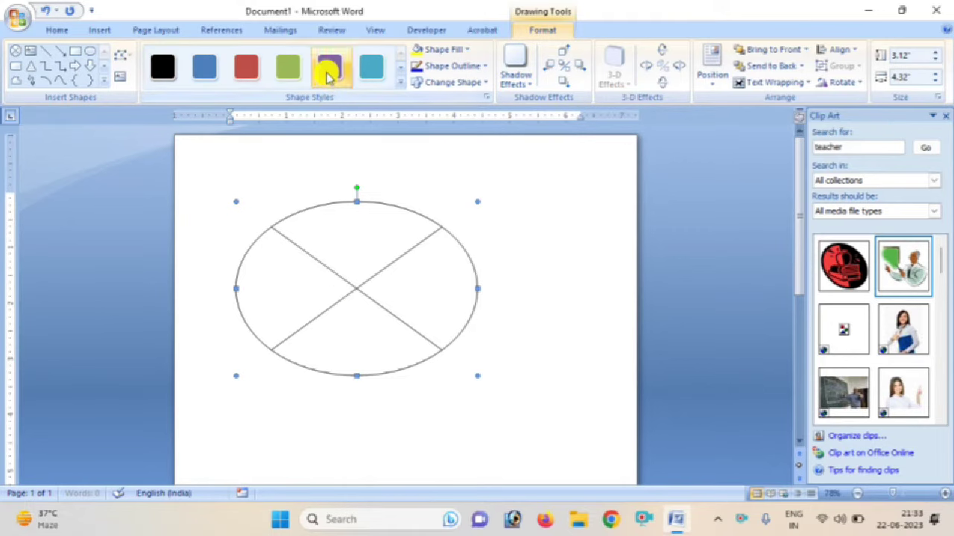
pyautogui.click(246, 67)
pyautogui.click(450, 82)
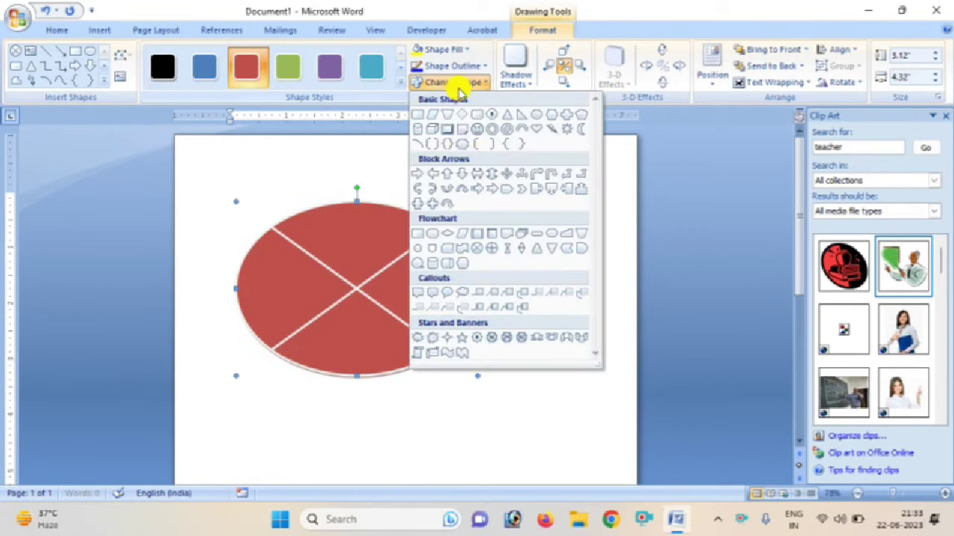
pyautogui.click(272, 113)
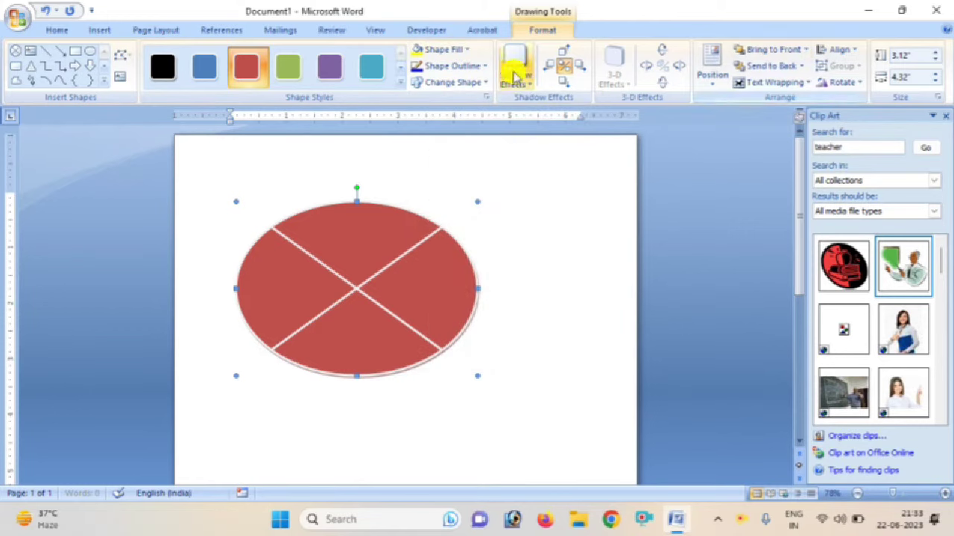
pyautogui.click(158, 34)
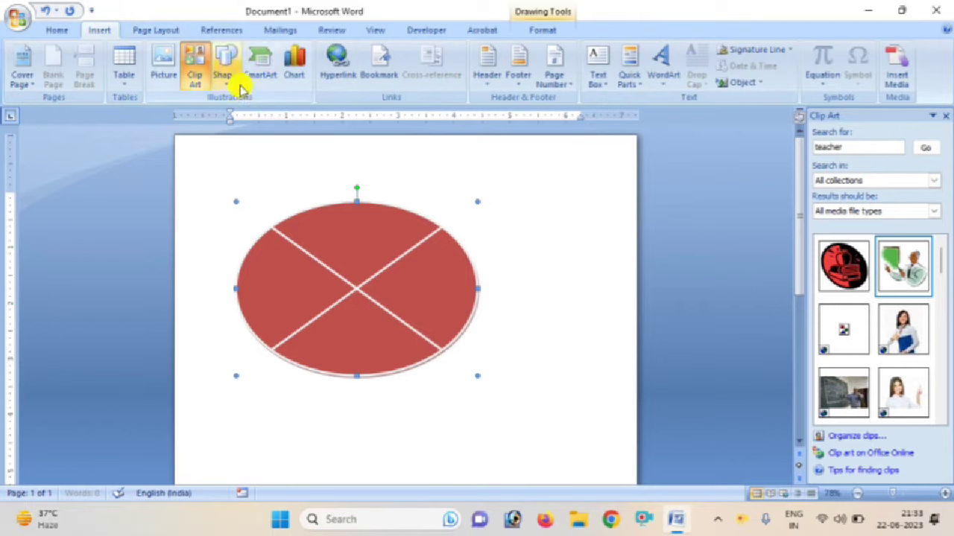
pyautogui.click(234, 74)
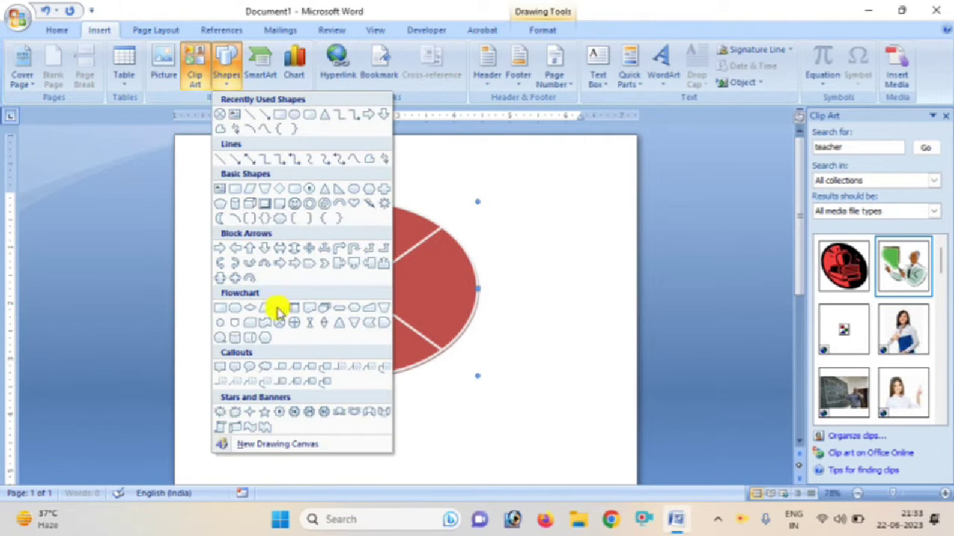
# Try an oval callout beside the crossed ellipse, moving both, then undo those changes with Ctrl+Z.
pyautogui.click(246, 368)
pyautogui.moveTo(336, 393); pyautogui.dragTo(472, 478)
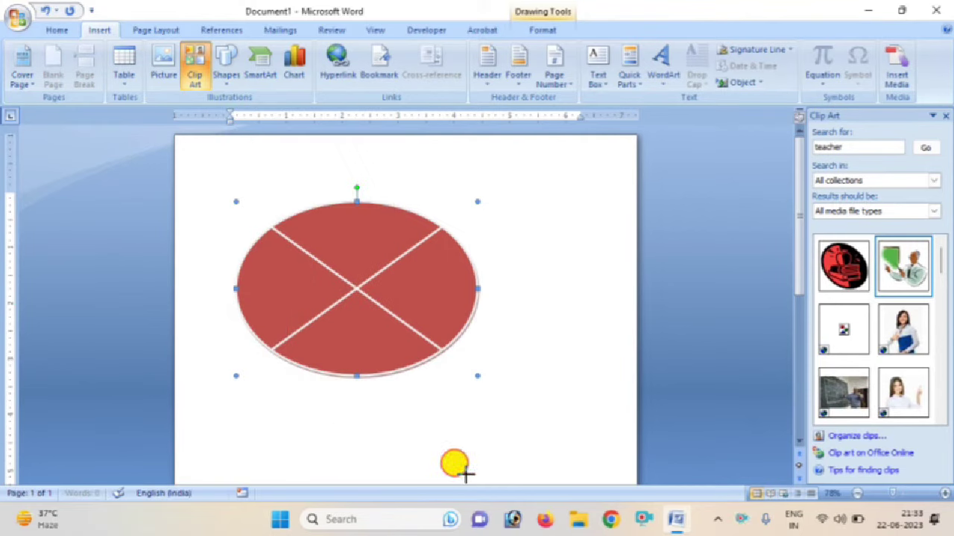
pyautogui.moveTo(384, 291); pyautogui.dragTo(380, 223)
pyautogui.click(378, 421)
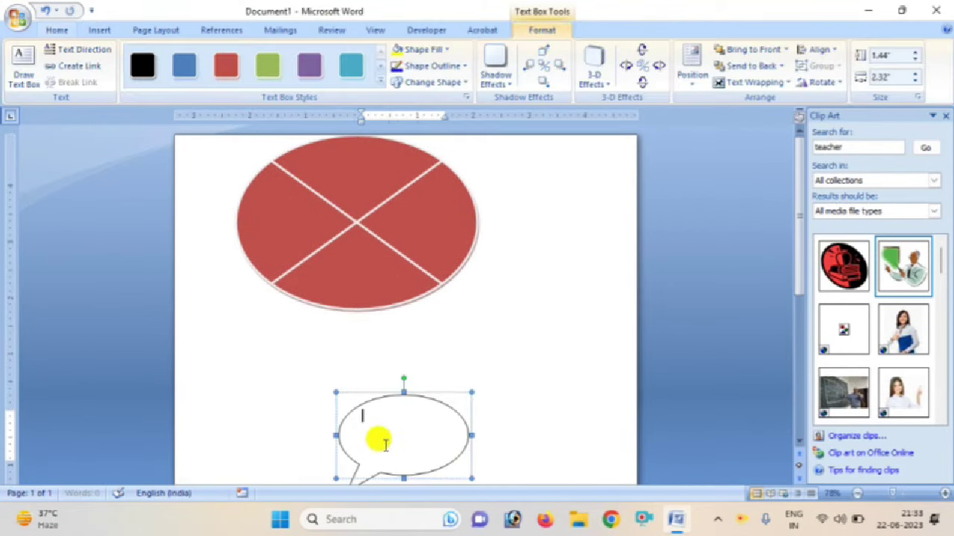
pyautogui.scroll(-5, 417, 372)
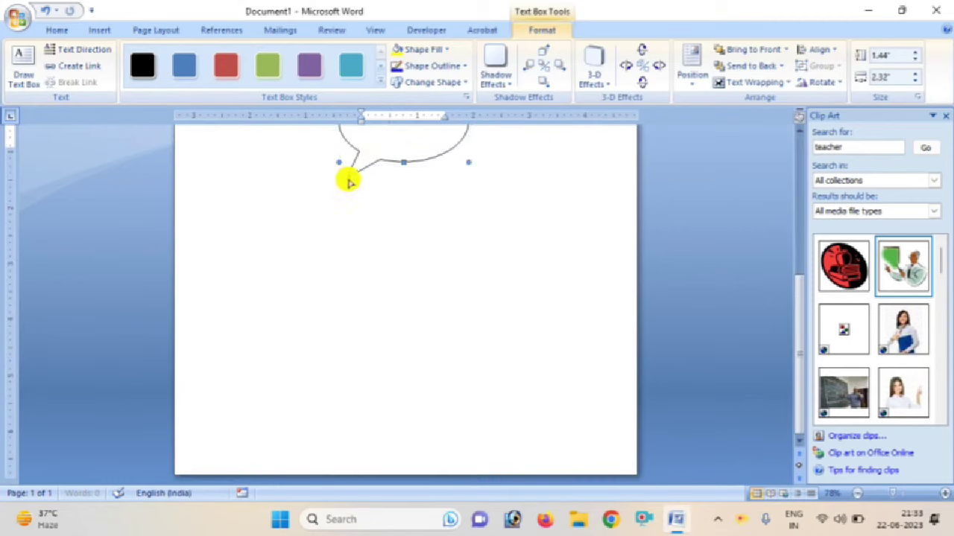
pyautogui.scroll(5, 376, 253)
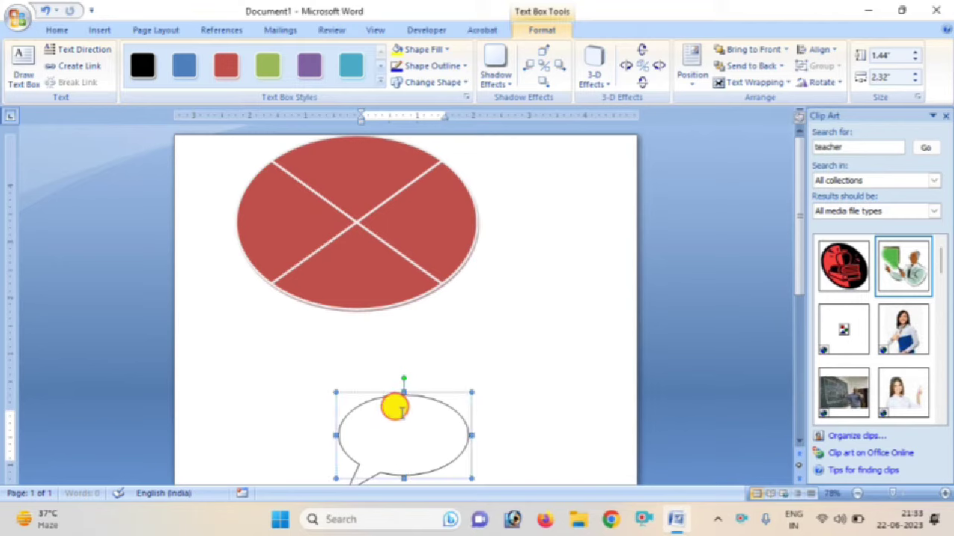
pyautogui.moveTo(422, 400); pyautogui.dragTo(530, 338)
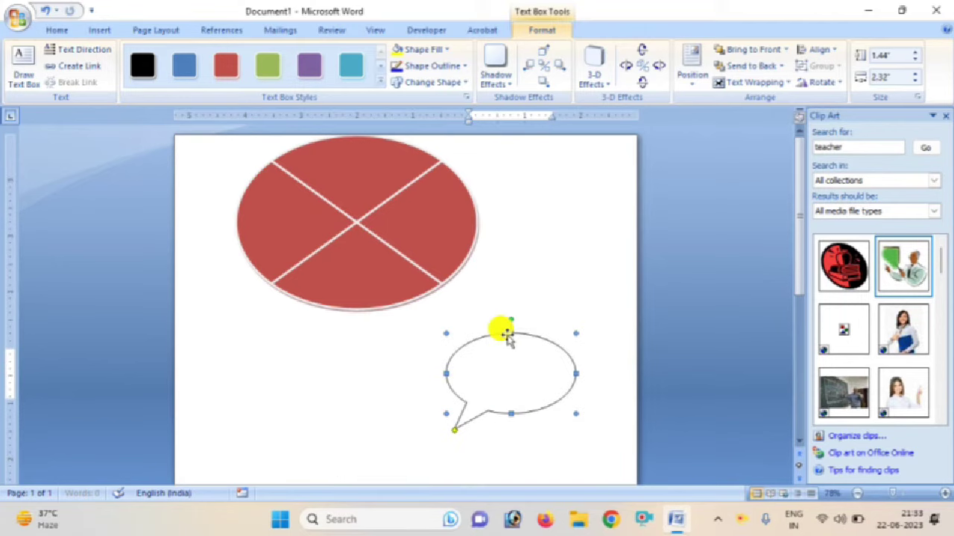
pyautogui.hotkey('ctrl', 'z')
pyautogui.hotkey('ctrl', 'z')
pyautogui.hotkey('ctrl', 'z')
pyautogui.hotkey('ctrl', 'z')
pyautogui.hotkey('ctrl', 'z')
pyautogui.hotkey('ctrl', 'z')
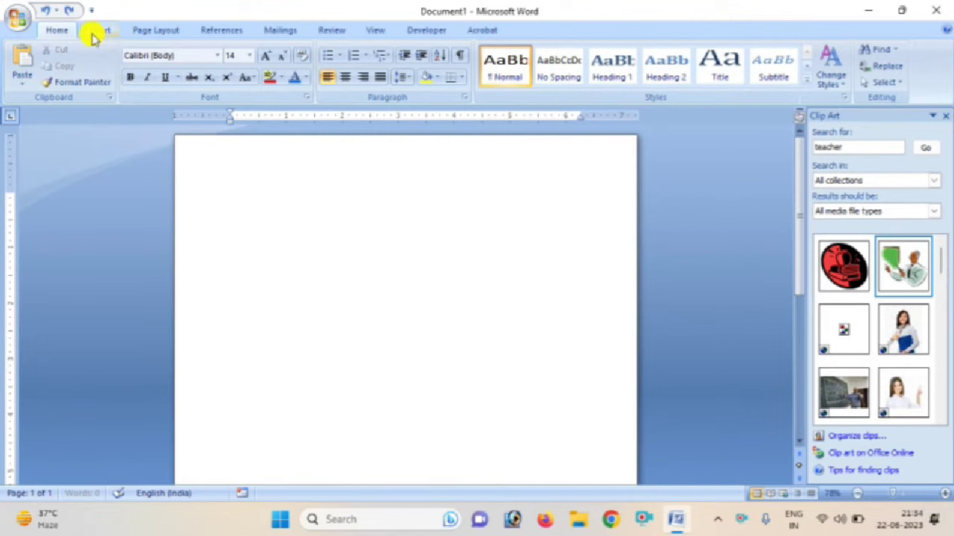
# Insert the photo of the man in a black hat and crop away its left side.
pyautogui.click(95, 33)
pyautogui.click(169, 67)
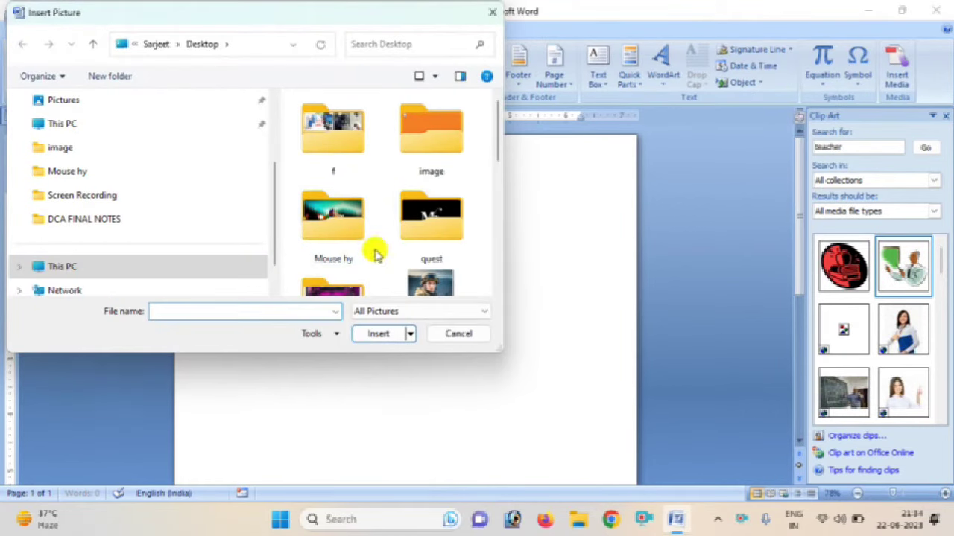
pyautogui.moveTo(496, 152); pyautogui.dragTo(496, 203)
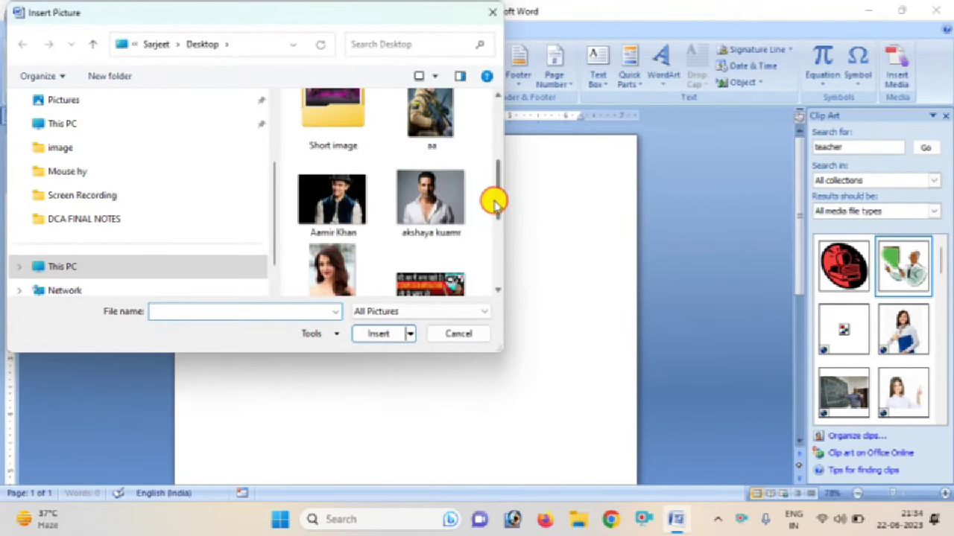
pyautogui.doubleClick(320, 205)
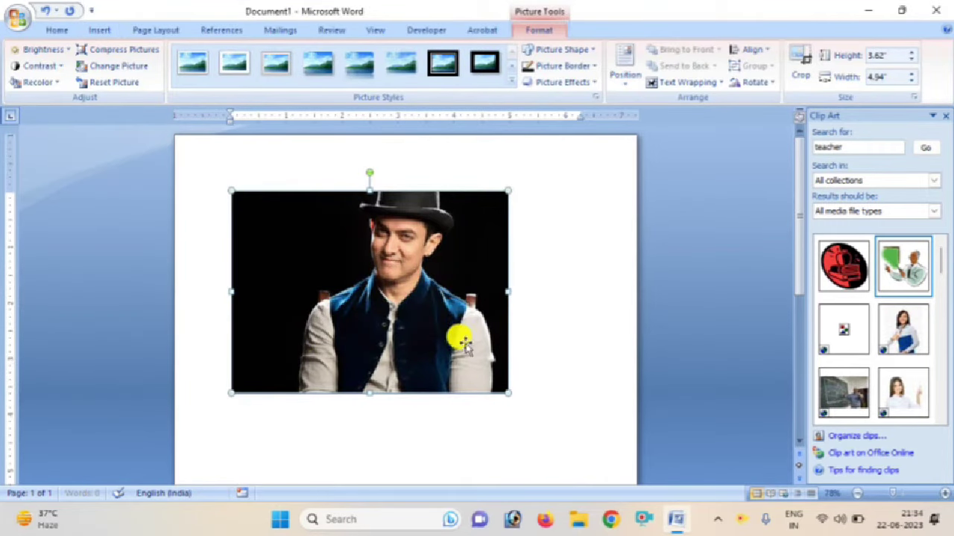
pyautogui.click(802, 63)
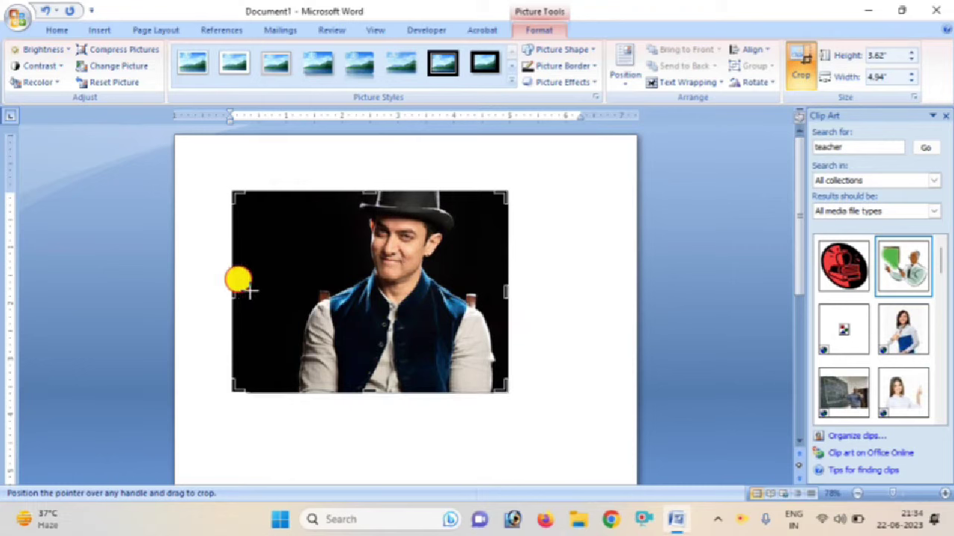
pyautogui.moveTo(233, 291); pyautogui.dragTo(305, 291)
pyautogui.click(447, 393)
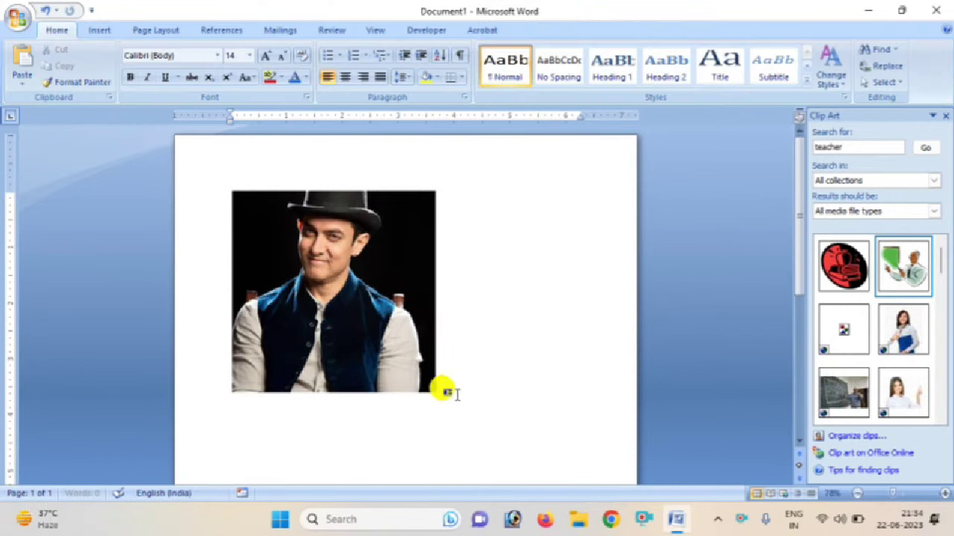
# Shrink the photo to about 1.59 inches, set In Front of Text wrapping, and move it left.
pyautogui.click(417, 376)
pyautogui.moveTo(432, 389)
pyautogui.mouseDown()
pyautogui.moveTo(257, 224)
pyautogui.moveTo(233, 337)
pyautogui.moveTo(248, 238)
pyautogui.mouseUp()
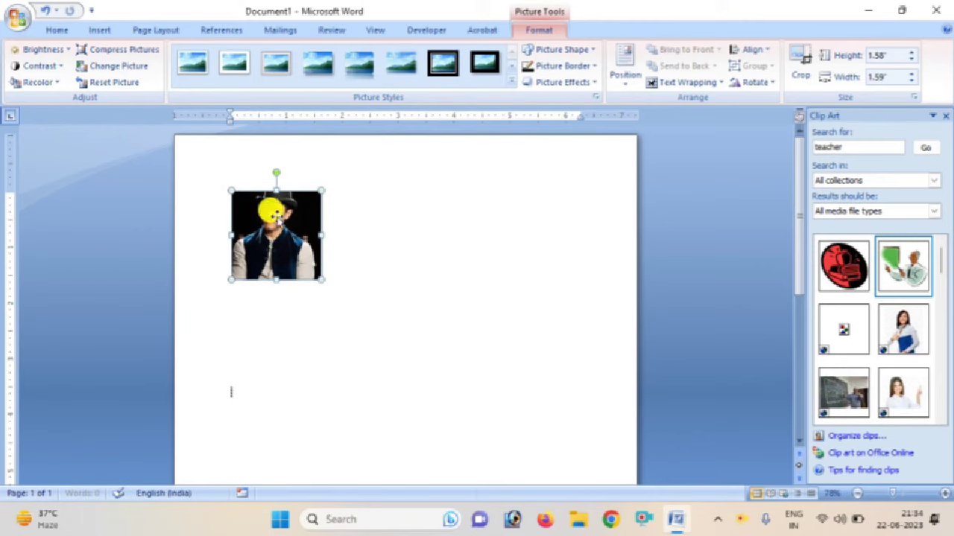
pyautogui.click(666, 82)
pyautogui.click(677, 169)
pyautogui.moveTo(256, 222); pyautogui.dragTo(220, 327)
pyautogui.click(429, 330)
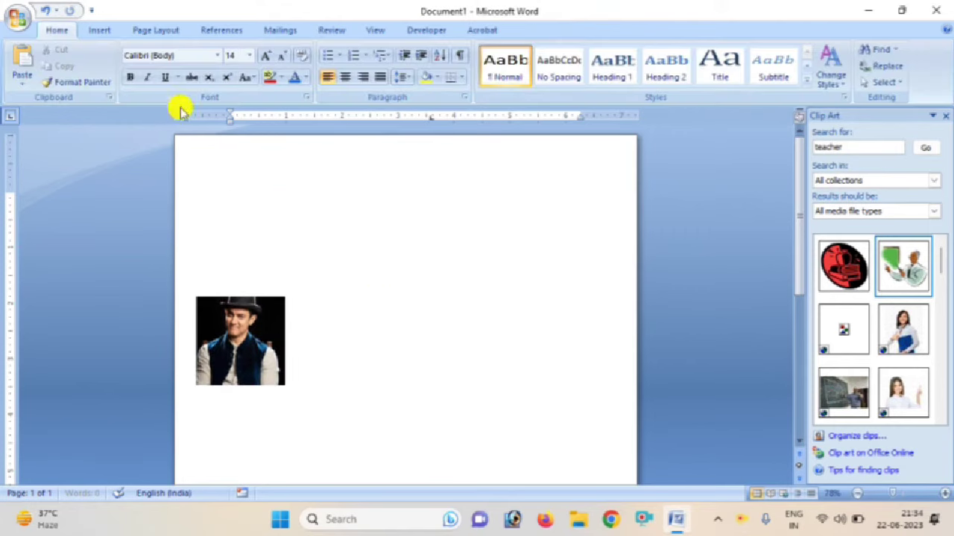
pyautogui.click(99, 30)
pyautogui.click(163, 66)
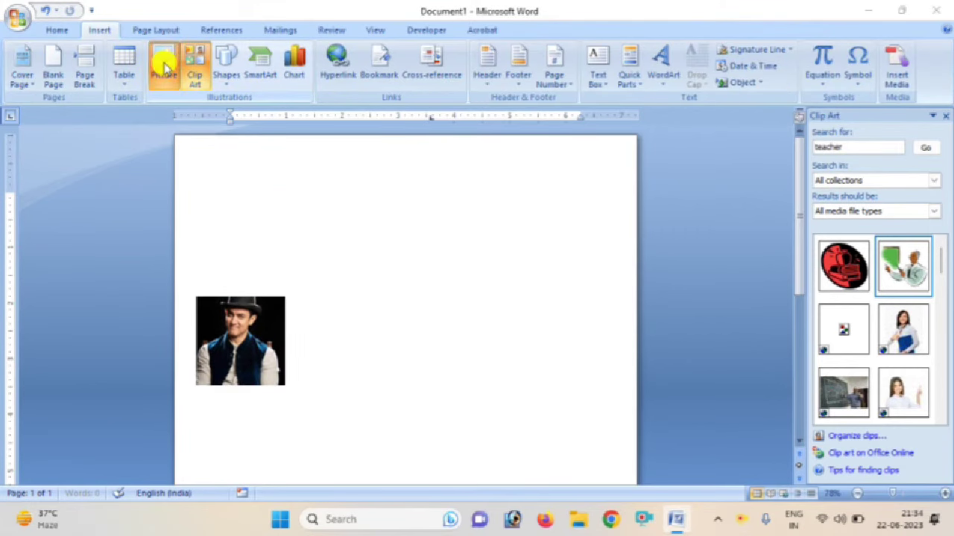
# Insert the photo of the woman in a red dress and lower its height to 1.7".
pyautogui.moveTo(498, 165); pyautogui.dragTo(494, 187)
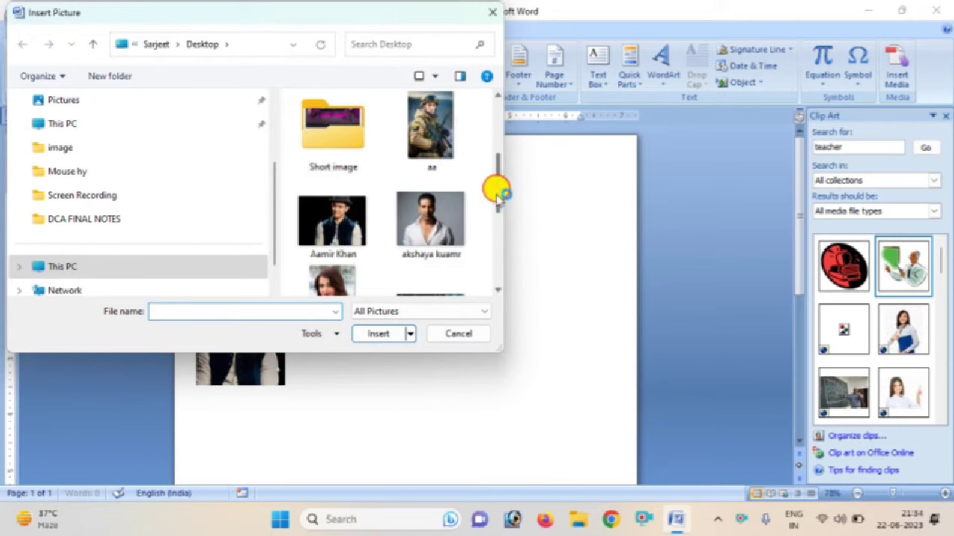
pyautogui.doubleClick(315, 278)
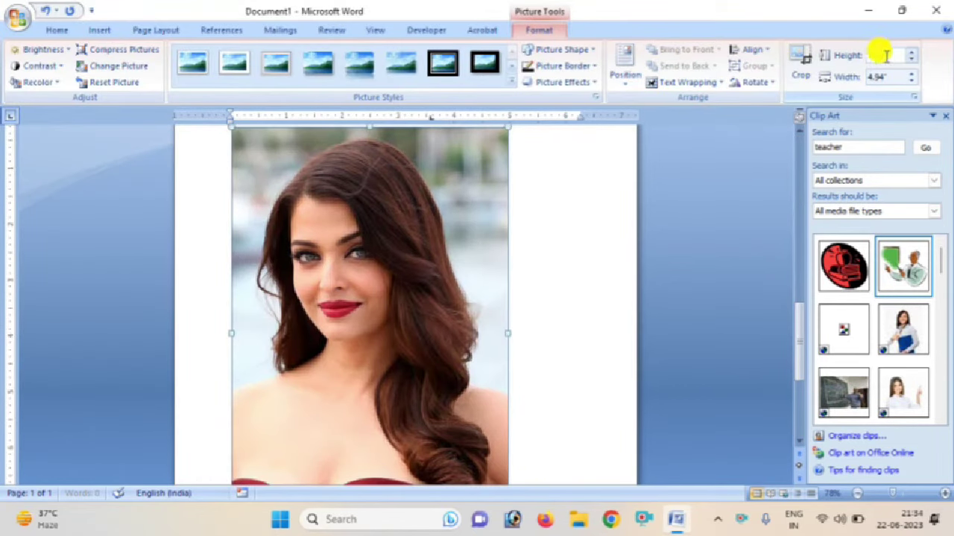
pyautogui.click(912, 59)
pyautogui.click(911, 60)
pyautogui.click(911, 59)
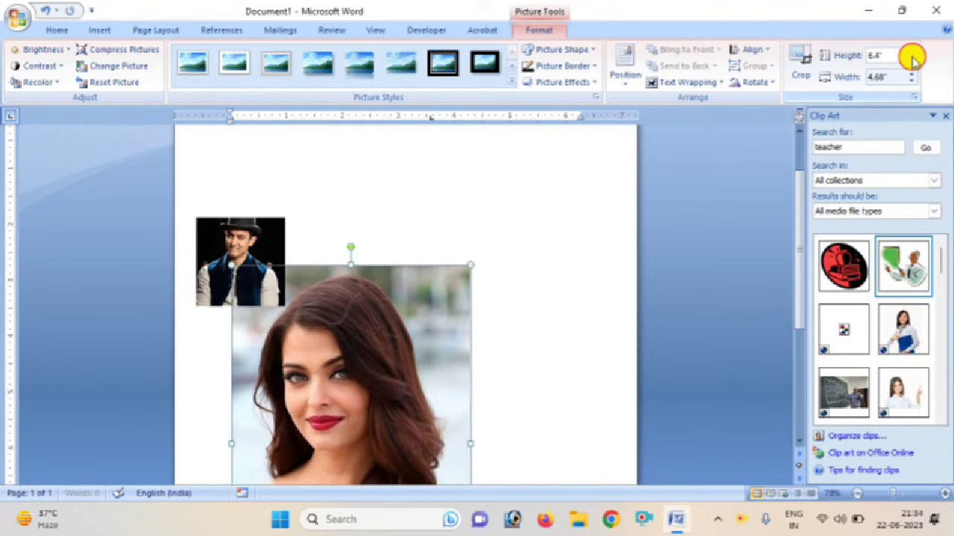
pyautogui.click(911, 59)
pyautogui.click(912, 60)
pyautogui.click(912, 59)
pyautogui.click(912, 60)
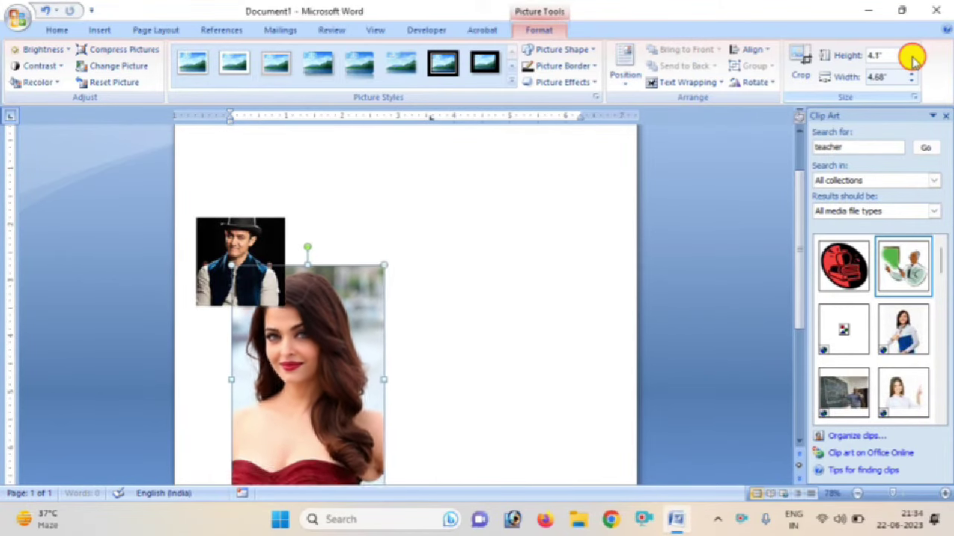
pyautogui.click(912, 60)
pyautogui.click(911, 59)
pyautogui.click(911, 60)
pyautogui.click(911, 59)
# Set the woman's photo to In Front of Text wrapping and place it at the page's right.
pyautogui.moveTo(453, 298)
pyautogui.mouseDown()
pyautogui.moveTo(533, 283)
pyautogui.moveTo(538, 259)
pyautogui.mouseUp()
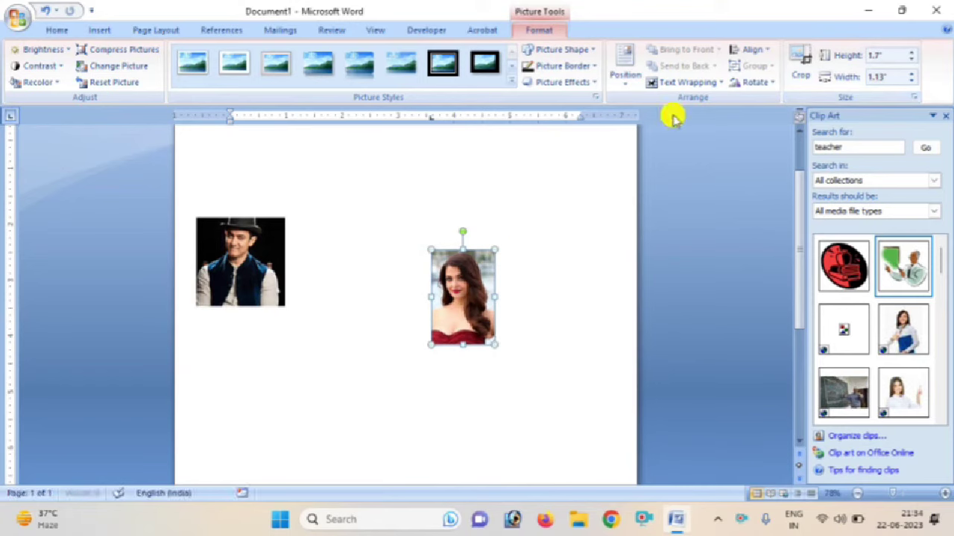
pyautogui.click(674, 83)
pyautogui.click(698, 167)
pyautogui.moveTo(477, 287)
pyautogui.mouseDown()
pyautogui.moveTo(559, 255)
pyautogui.moveTo(551, 261)
pyautogui.mouseUp()
pyautogui.click(342, 362)
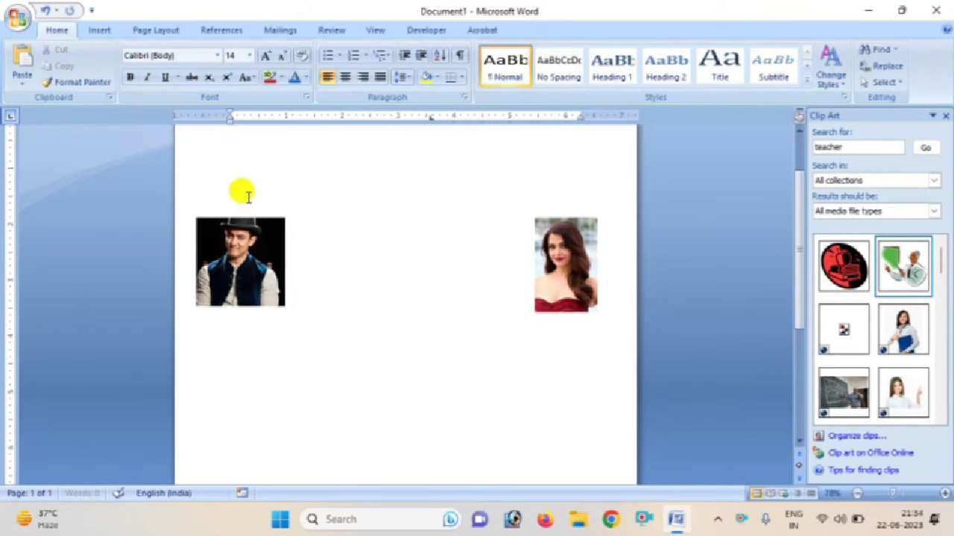
pyautogui.click(100, 29)
pyautogui.click(225, 66)
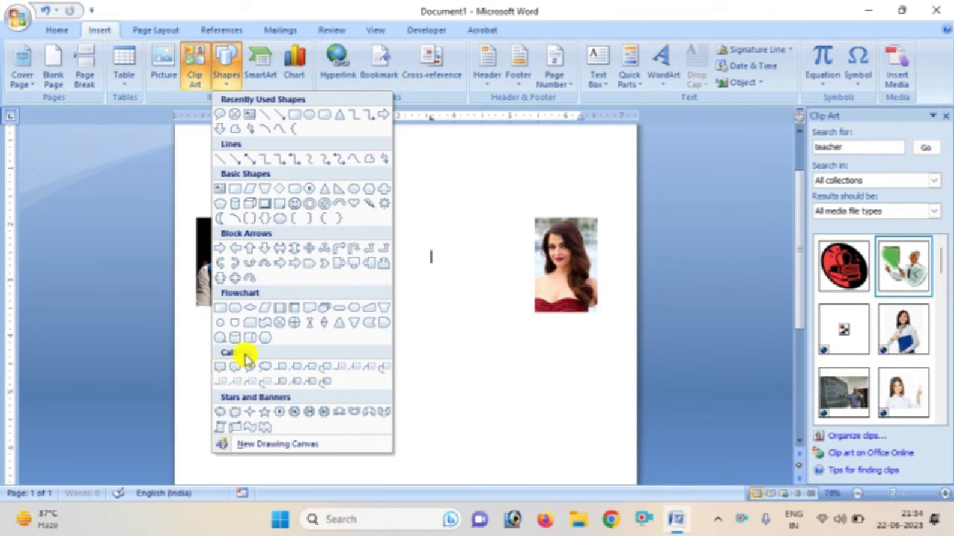
# Draw an oval callout above the man's photo, point its tail at him, and type his self-introduction.
pyautogui.click(251, 369)
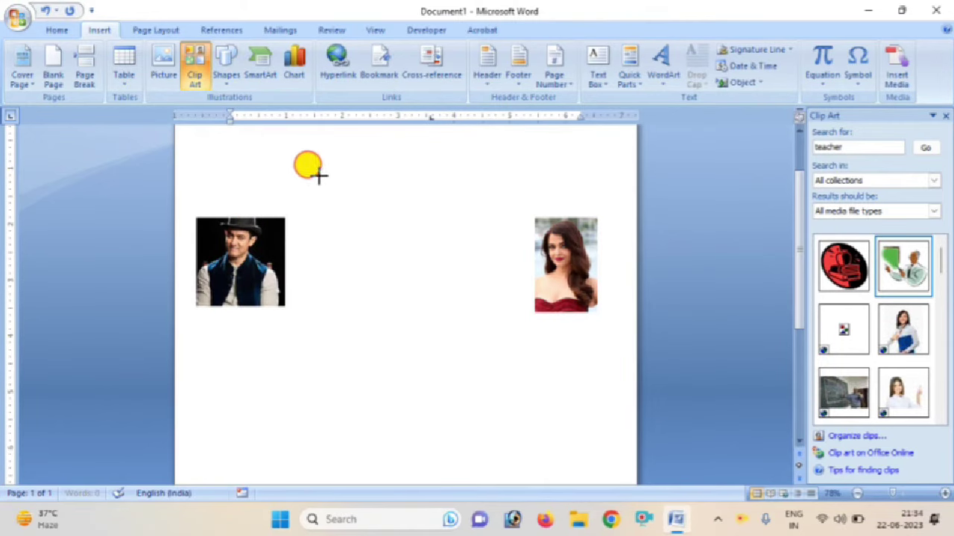
pyautogui.moveTo(386, 224); pyautogui.dragTo(248, 131)
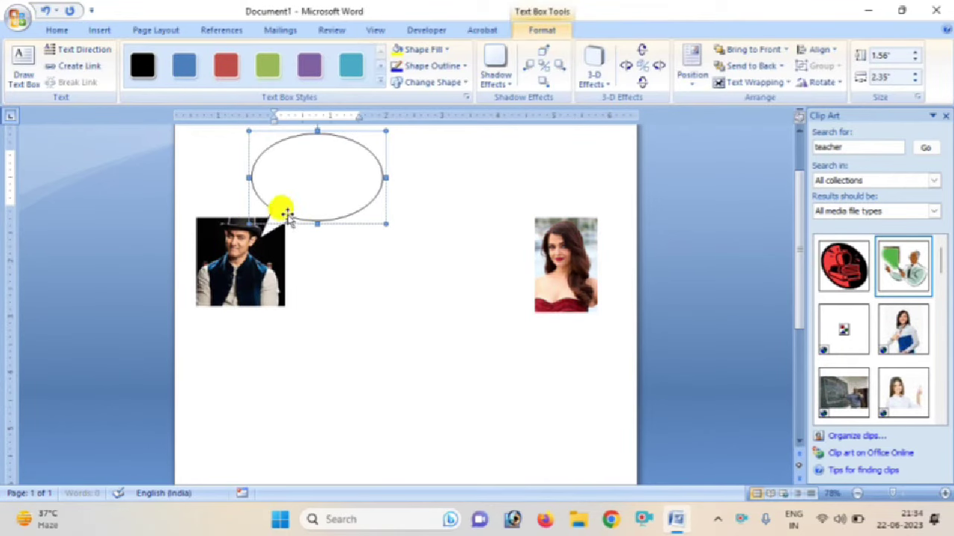
pyautogui.click(337, 192)
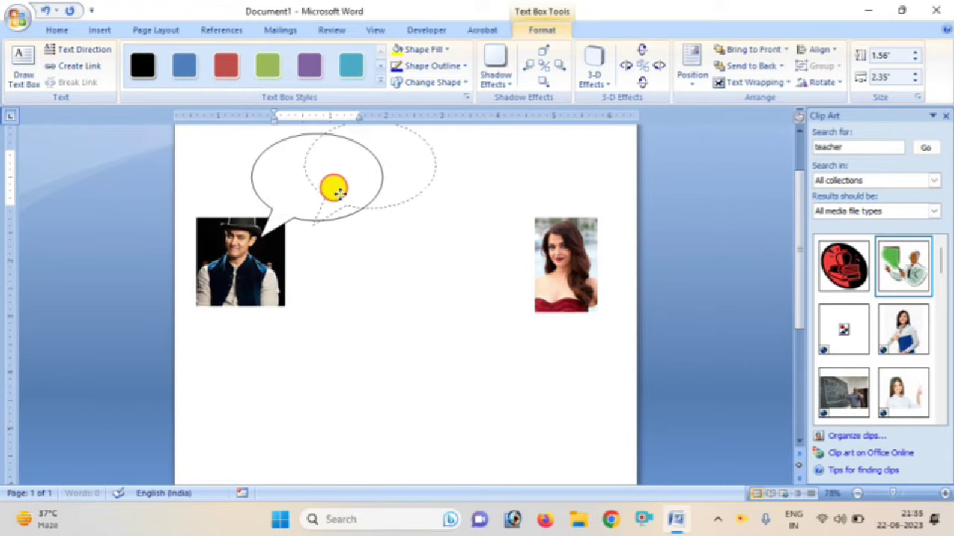
pyautogui.moveTo(337, 192); pyautogui.dragTo(312, 196)
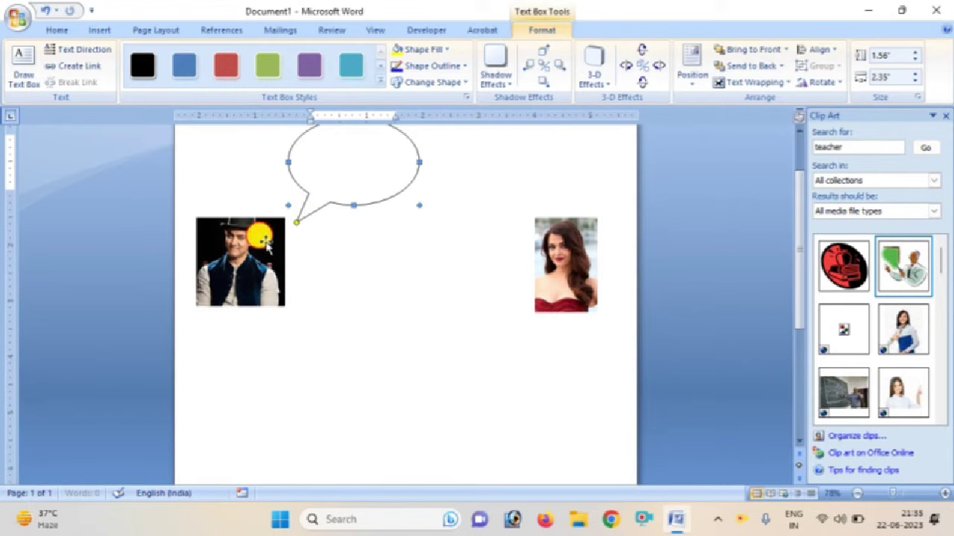
pyautogui.moveTo(296, 223); pyautogui.dragTo(241, 259)
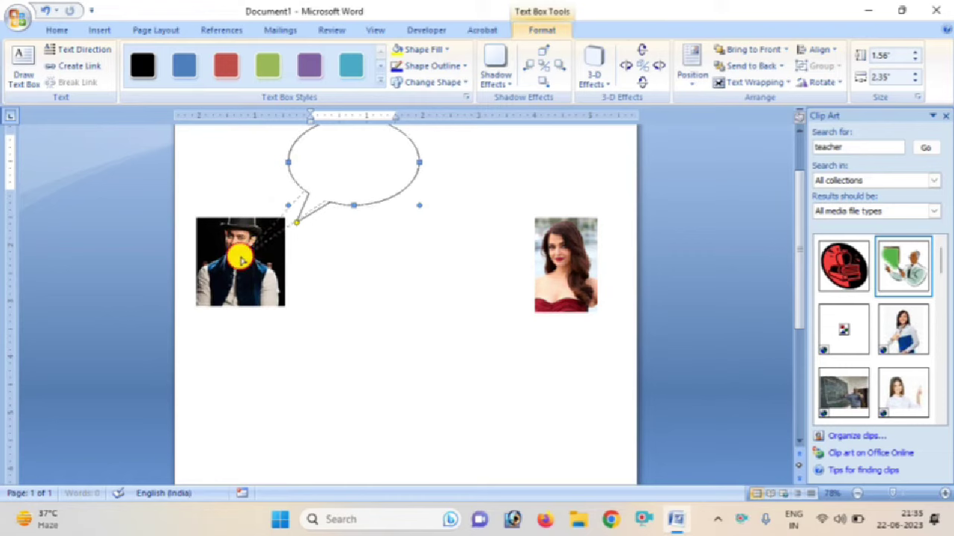
pyautogui.click(314, 149)
pyautogui.rightClick(330, 167)
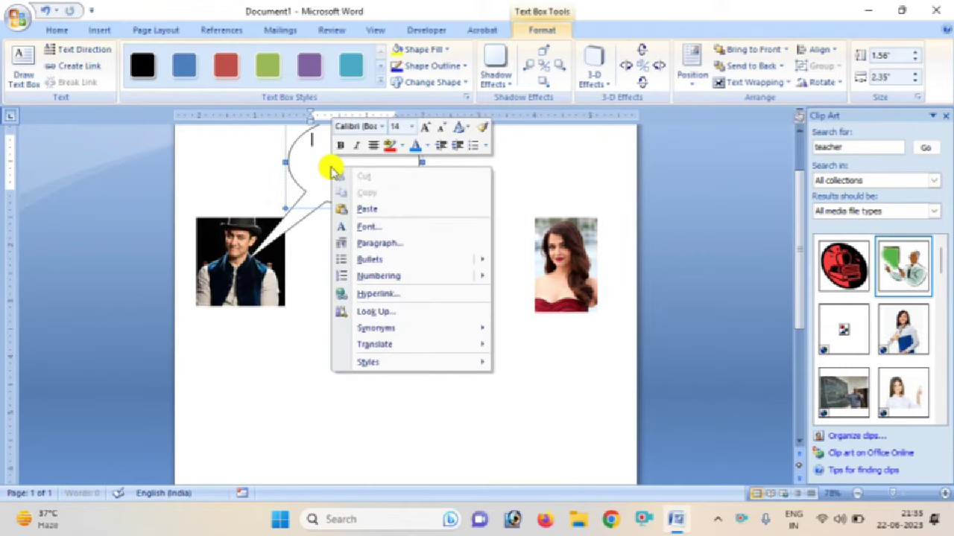
pyautogui.click(321, 159)
pyautogui.write('Hi I am Amir')
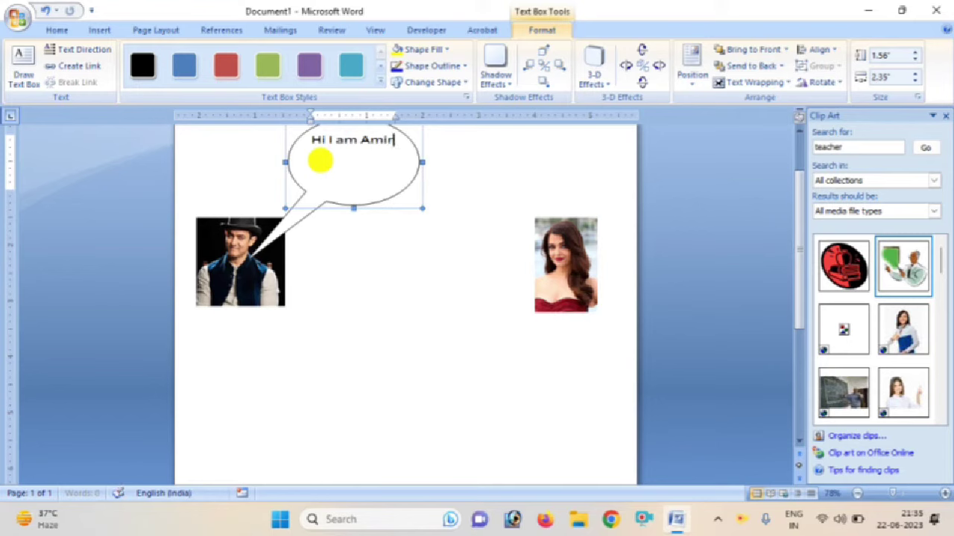
pyautogui.click(557, 240)
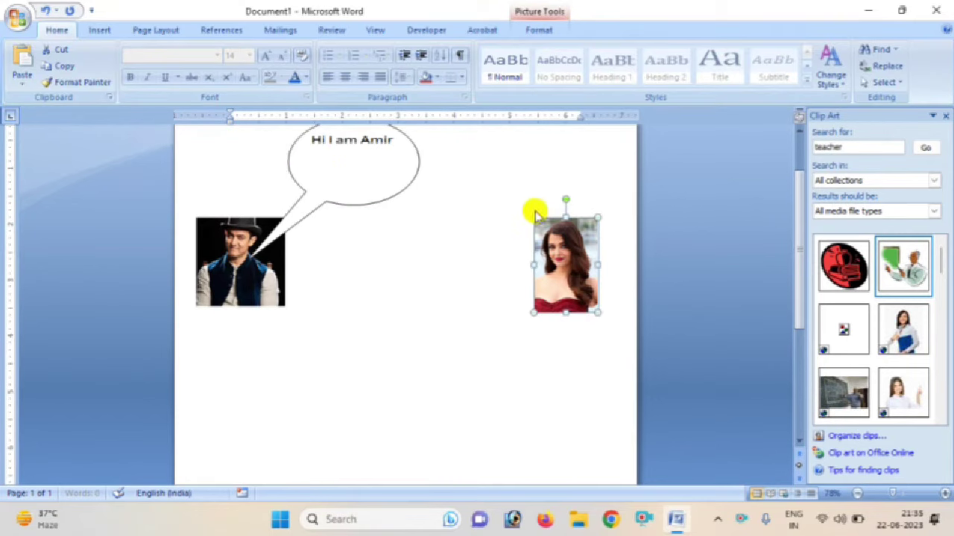
pyautogui.click(497, 181)
pyautogui.click(99, 29)
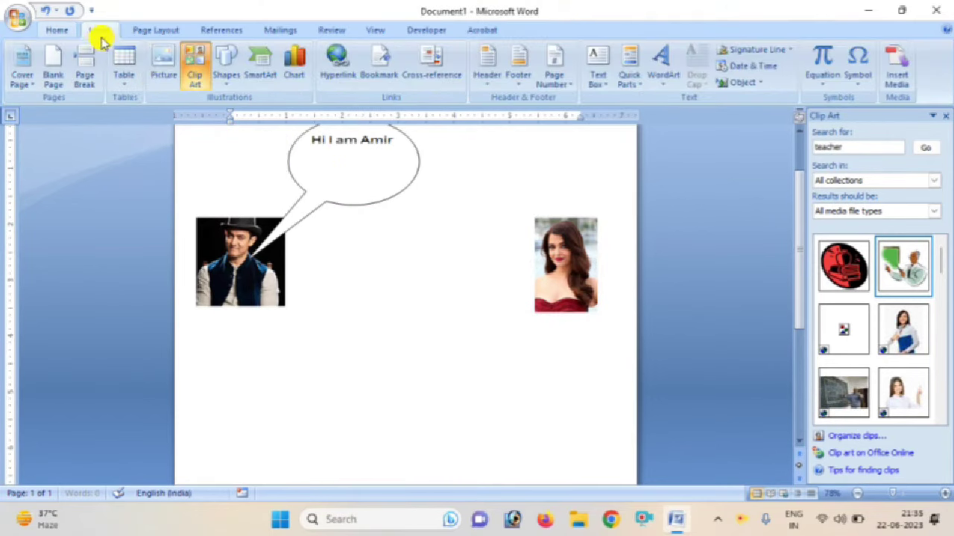
# Draw a second oval callout at the top right with its tail pointing to the woman's photo.
pyautogui.click(226, 63)
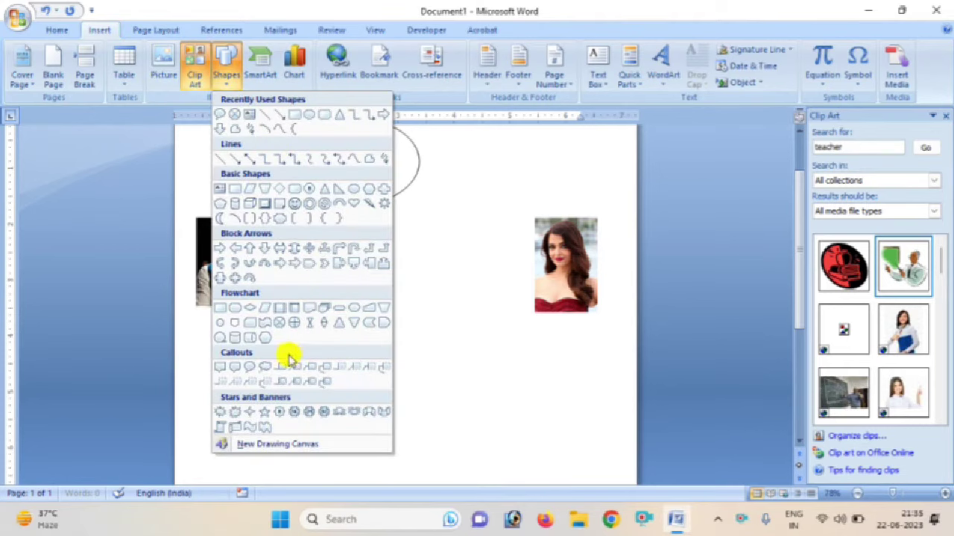
pyautogui.click(253, 373)
pyautogui.moveTo(464, 140); pyautogui.dragTo(629, 211)
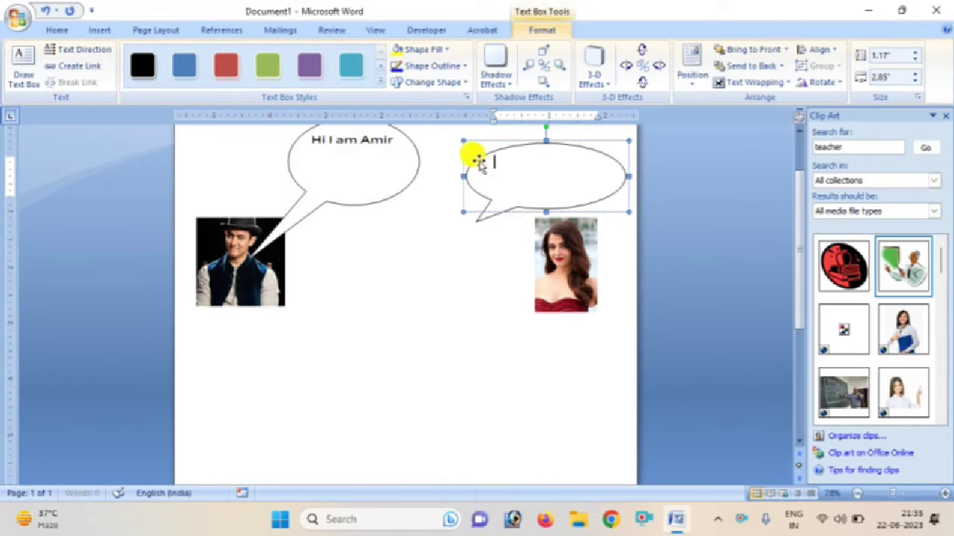
pyautogui.moveTo(474, 145); pyautogui.dragTo(466, 138)
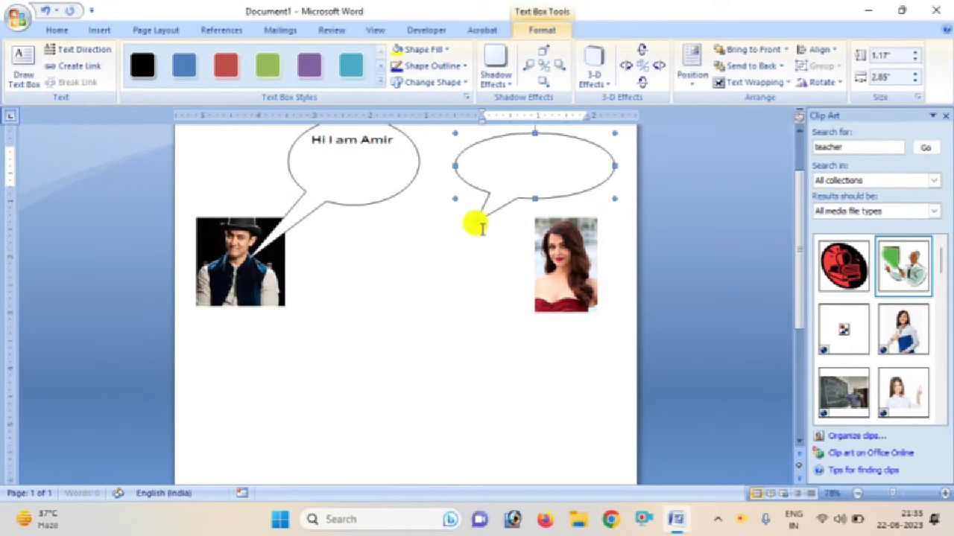
pyautogui.moveTo(476, 223)
pyautogui.mouseDown()
pyautogui.moveTo(579, 233)
pyautogui.moveTo(585, 251)
pyautogui.mouseUp()
pyautogui.click(510, 173)
pyautogui.write('Hello I am Ashwariya')
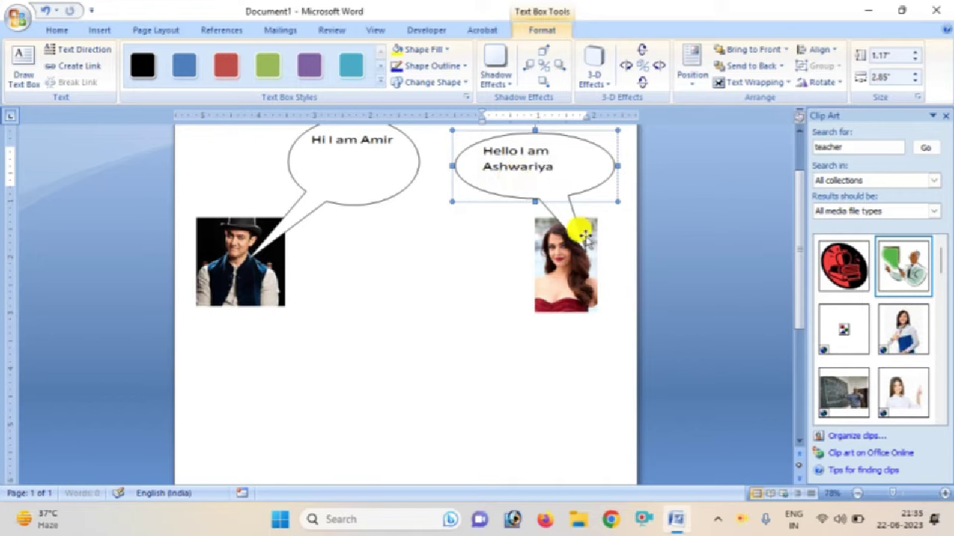
# Finish the callout greeting and return to the blank page area below the photos.
pyautogui.click(154, 30)
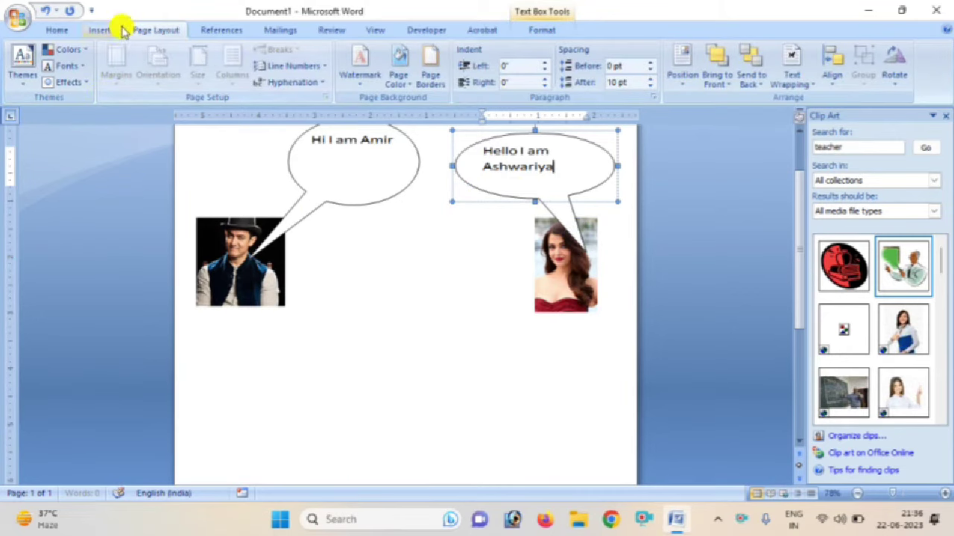
pyautogui.click(112, 30)
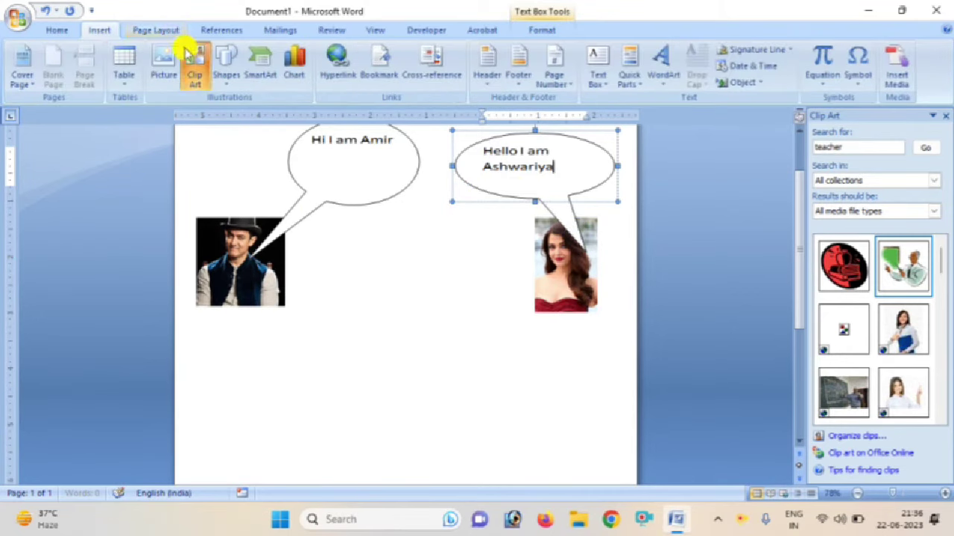
pyautogui.click(226, 66)
pyautogui.click(459, 382)
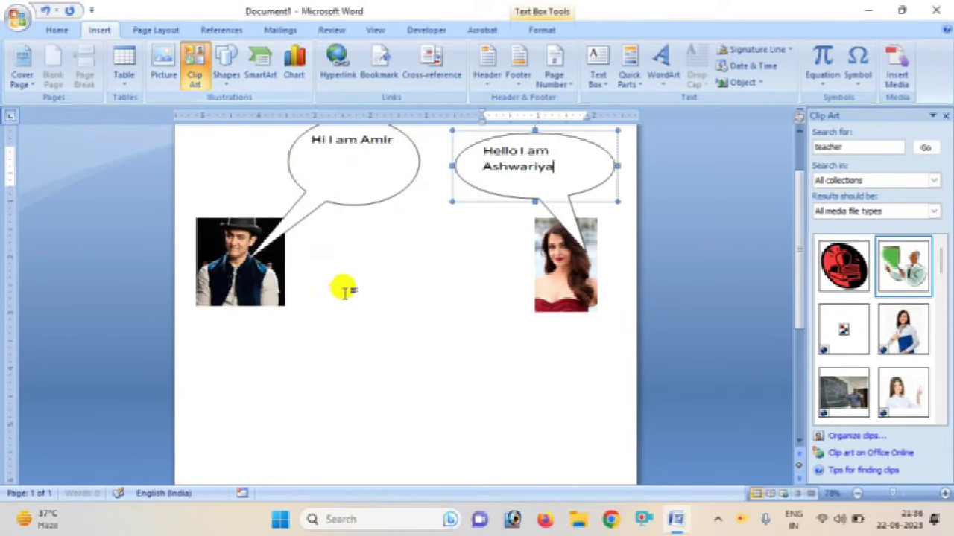
pyautogui.scroll(-5, 345, 268)
pyautogui.scroll(3, 330, 257)
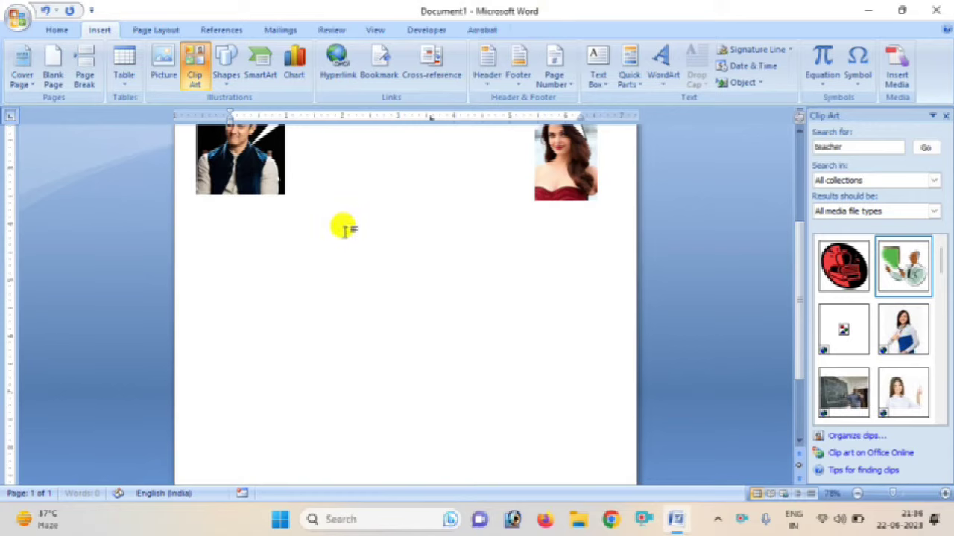
pyautogui.click(309, 263)
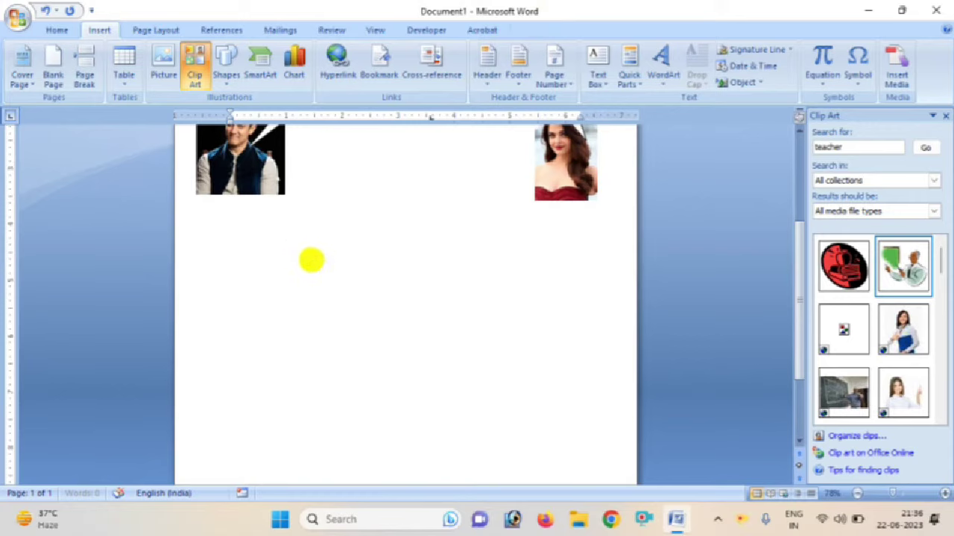
# Insert a Basic Cycle SmartArt diagram from the Cycle category below the photos.
pyautogui.click(260, 76)
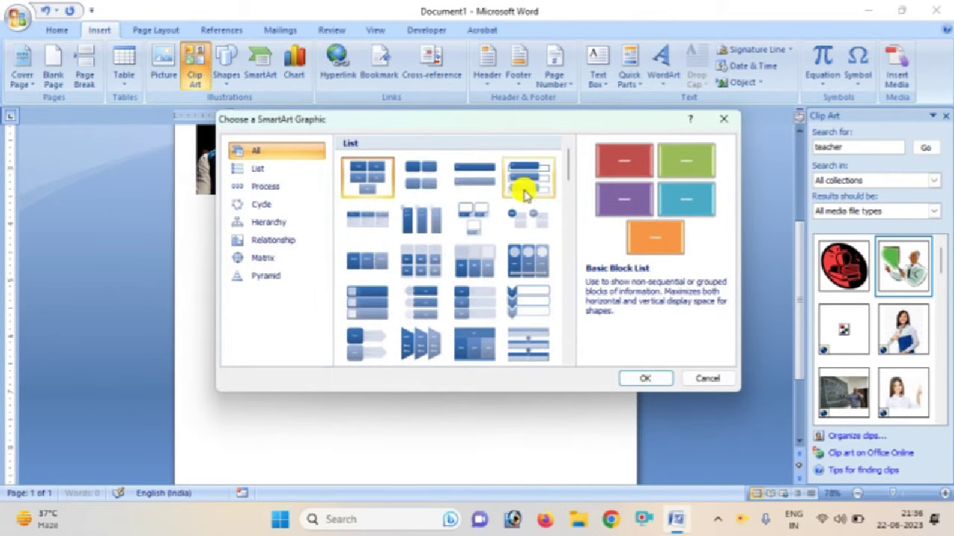
pyautogui.click(257, 205)
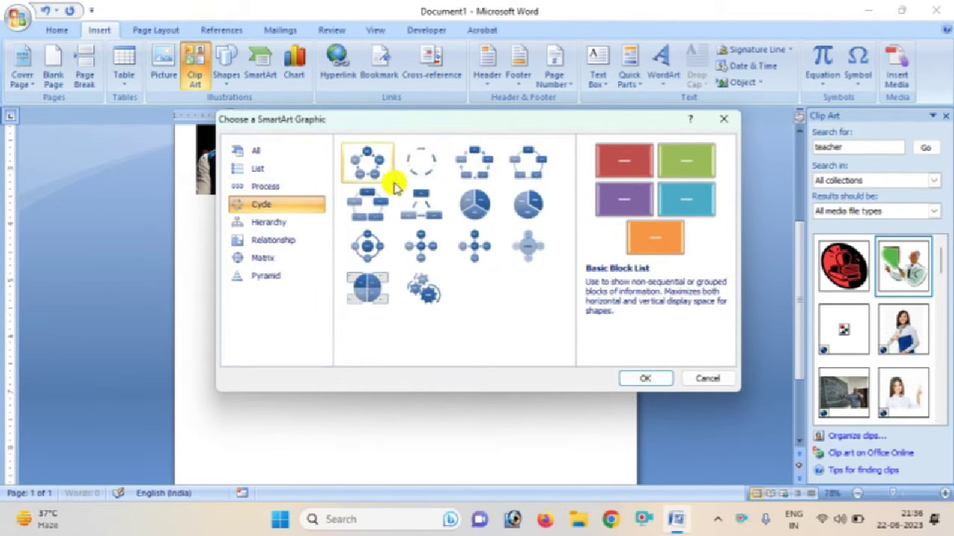
pyautogui.doubleClick(368, 178)
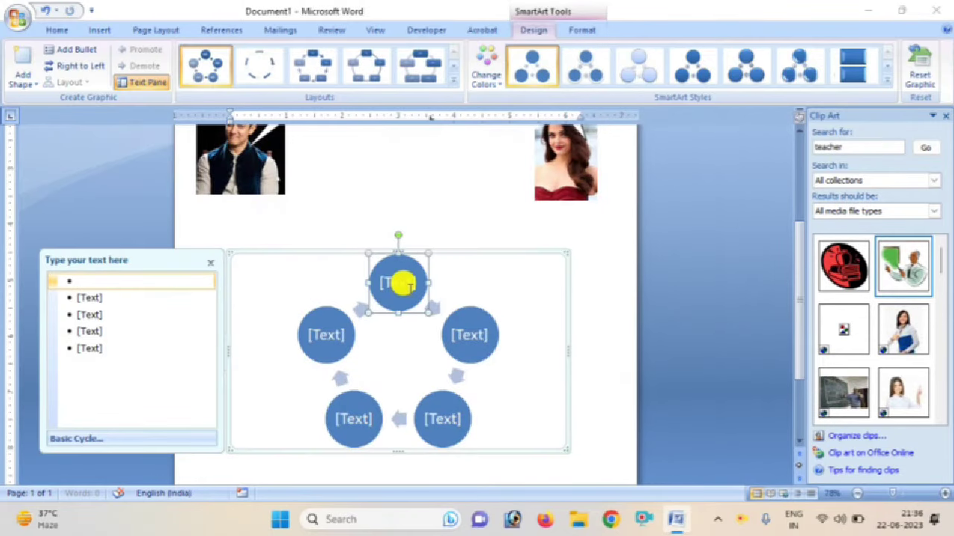
# Go through each of the five circles' text placeholders in turn, leaving them empty.
pyautogui.click(400, 287)
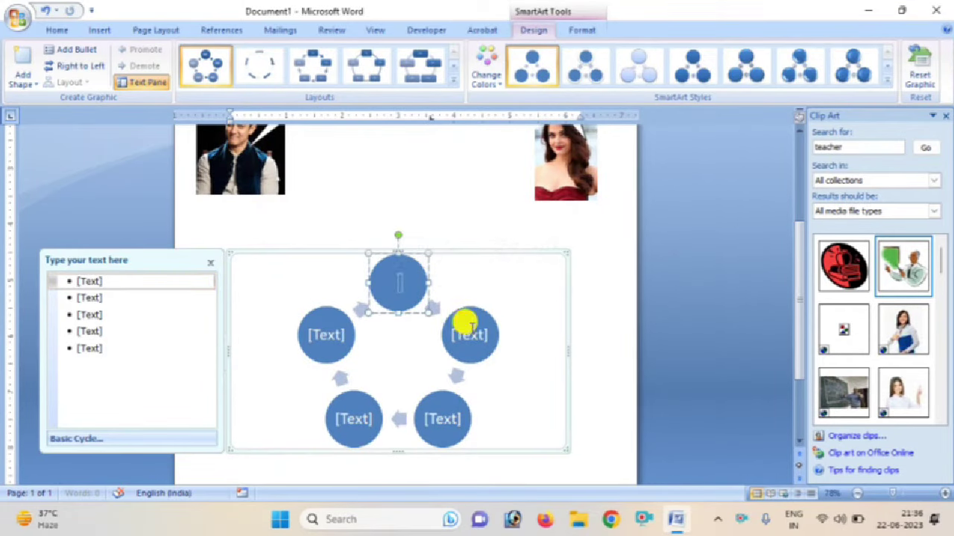
pyautogui.click(468, 331)
pyautogui.click(443, 421)
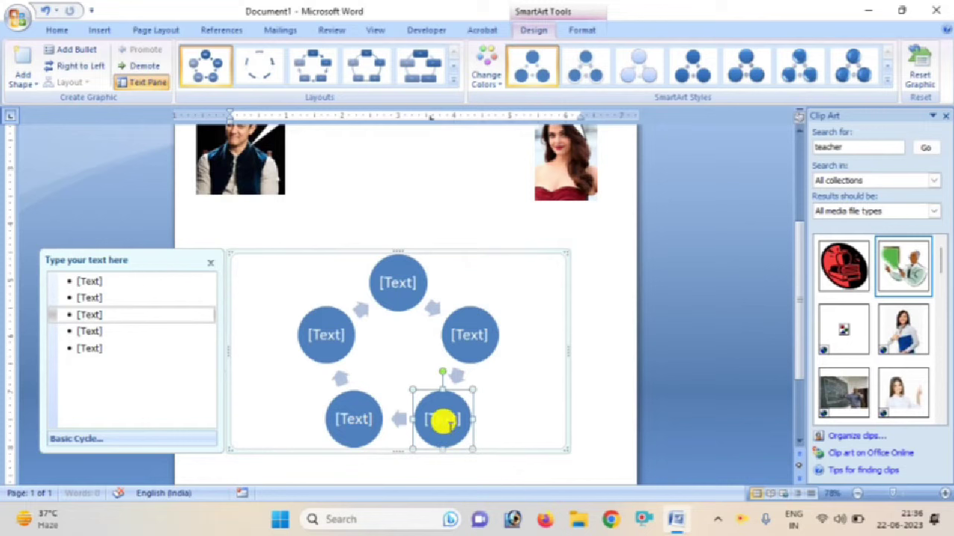
pyautogui.click(341, 414)
pyautogui.click(339, 408)
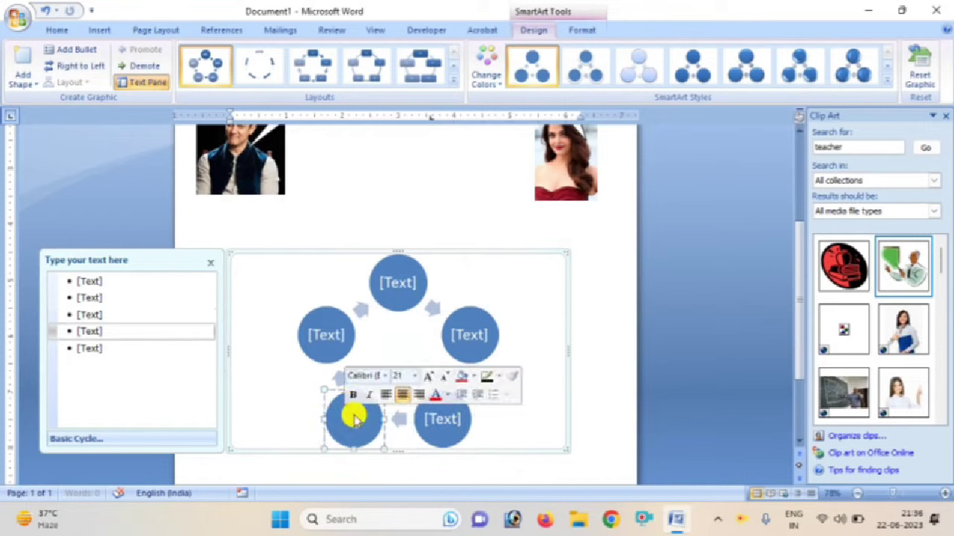
pyautogui.click(319, 325)
pyautogui.click(408, 274)
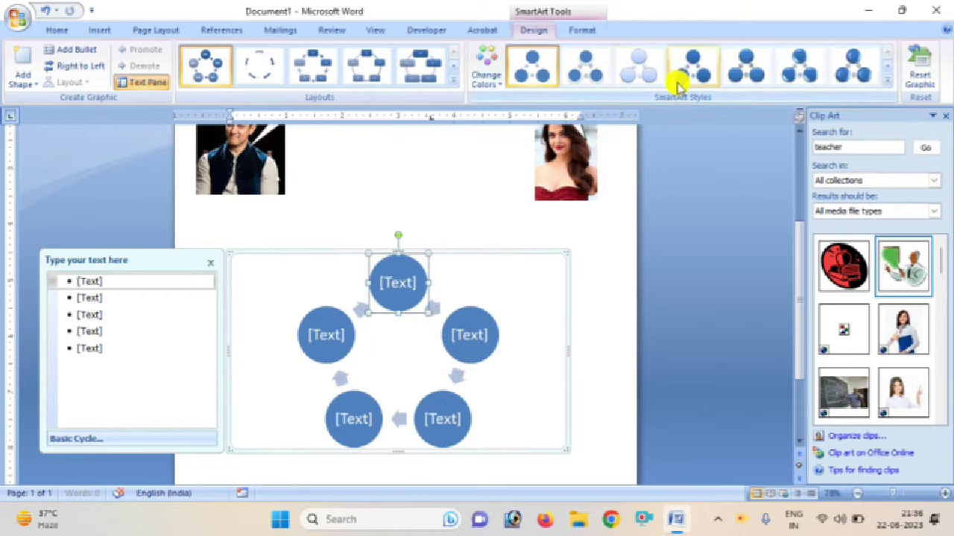
# Recolor the cycle diagram with a Colorful scheme and apply a glossy 3-D SmartArt style.
pyautogui.click(479, 67)
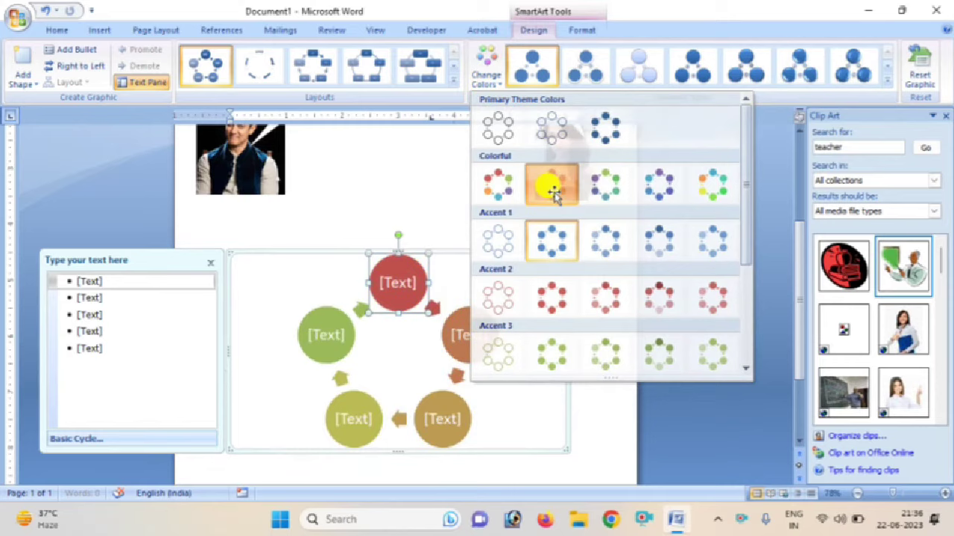
pyautogui.click(556, 187)
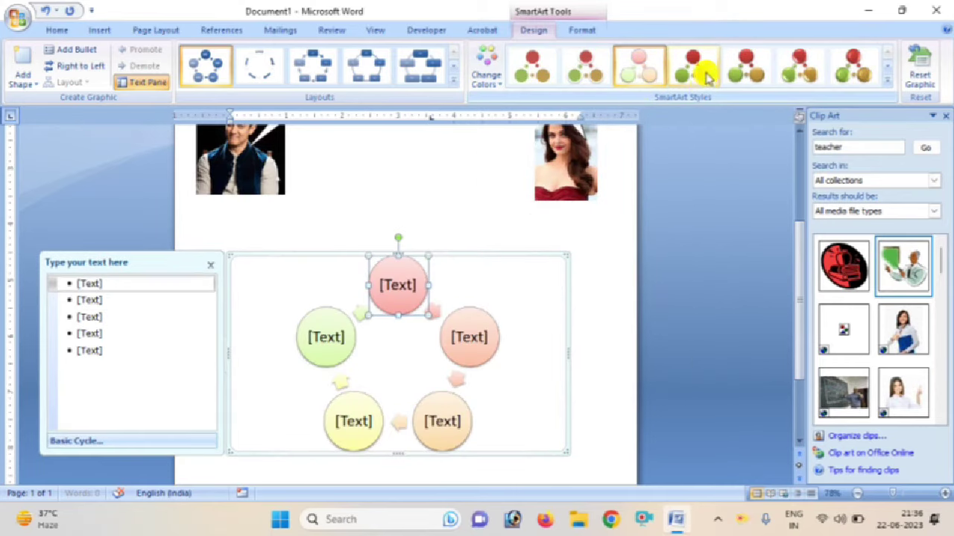
pyautogui.click(799, 67)
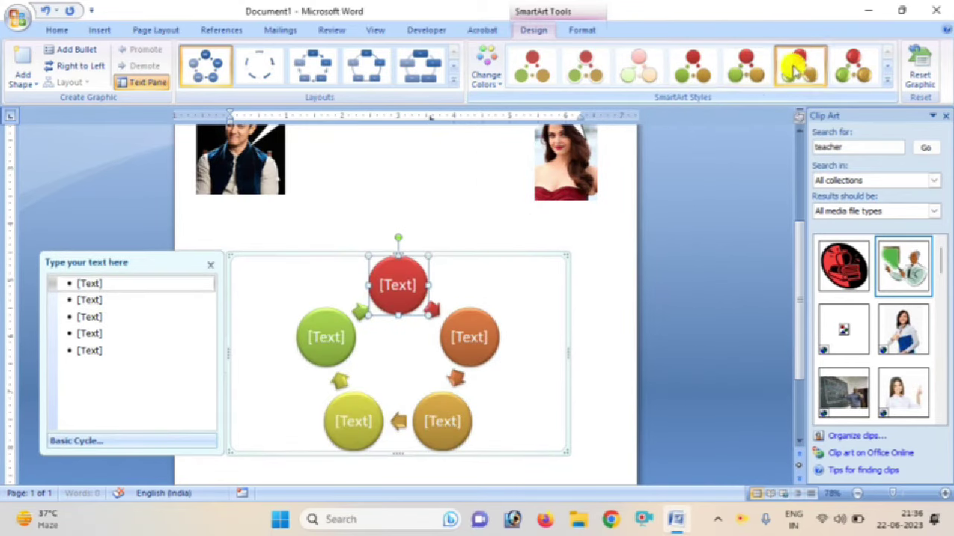
# Browse the full SmartArt layout chooser, filter to List layouts, then close it unchanged.
pyautogui.click(452, 80)
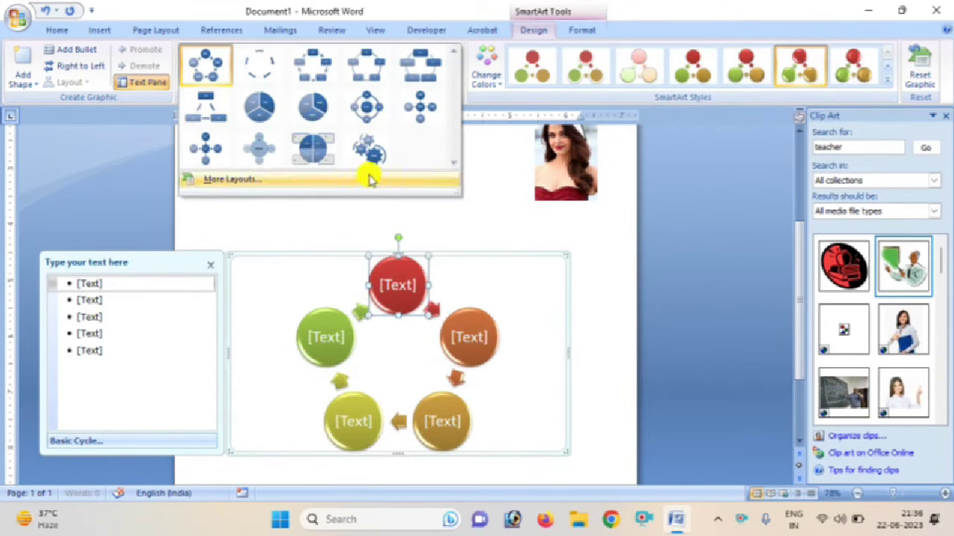
pyautogui.click(218, 181)
pyautogui.scroll(-5, 358, 273)
pyautogui.scroll(15, 373, 246)
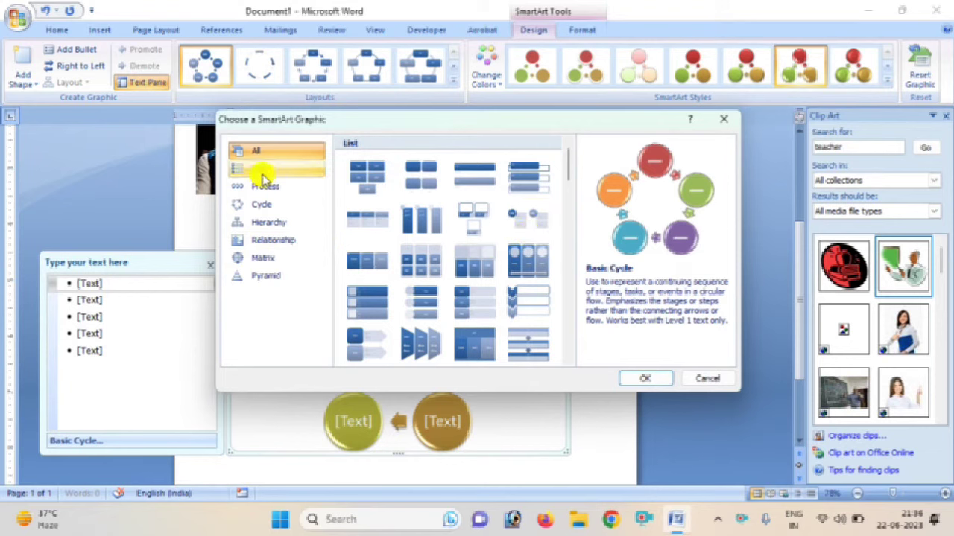
pyautogui.click(257, 168)
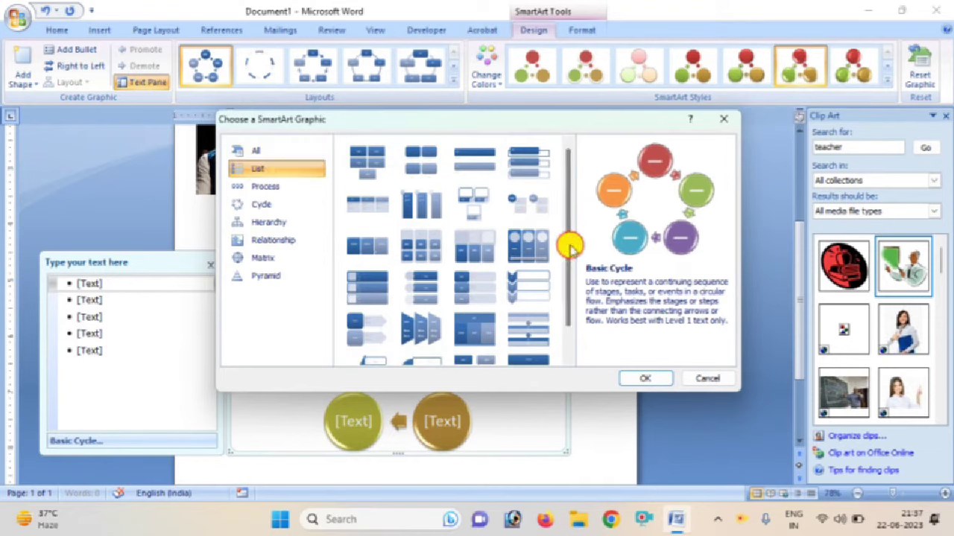
pyautogui.press('Escape')
# Cut the cycle diagram off the page, leaving the cursor below the photos.
pyautogui.rightClick(234, 256)
pyautogui.click(270, 267)
pyautogui.click(316, 237)
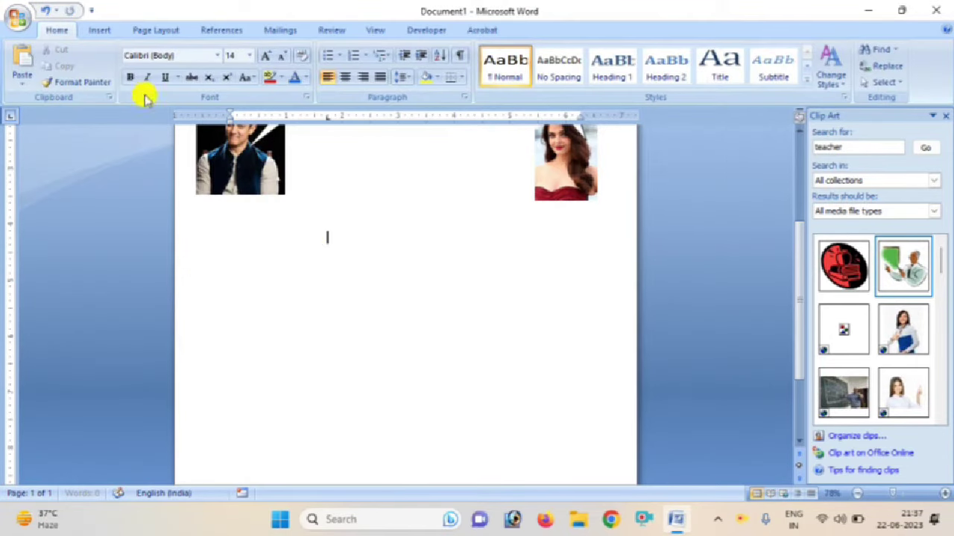
# Insert a Process > Vertical Process SmartArt diagram below the two photos.
pyautogui.click(111, 33)
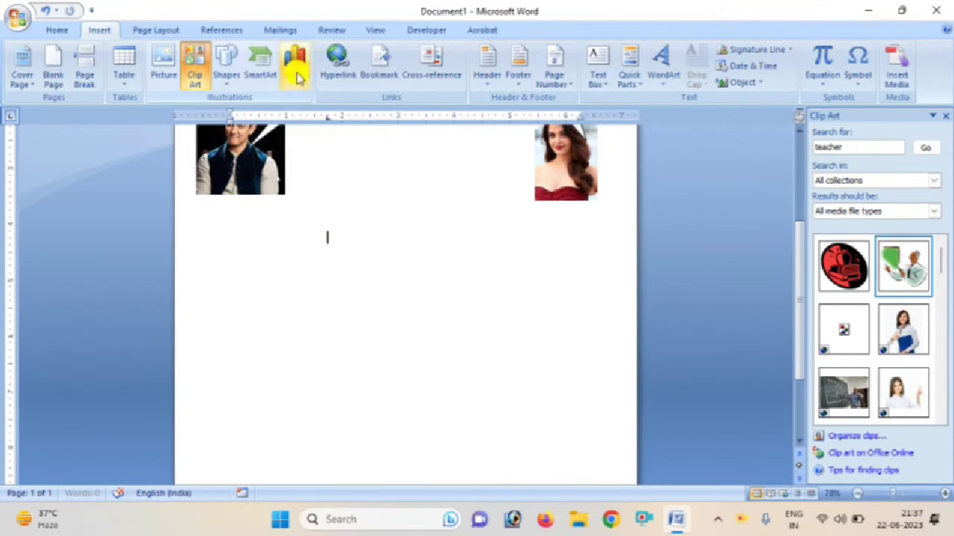
pyautogui.click(258, 68)
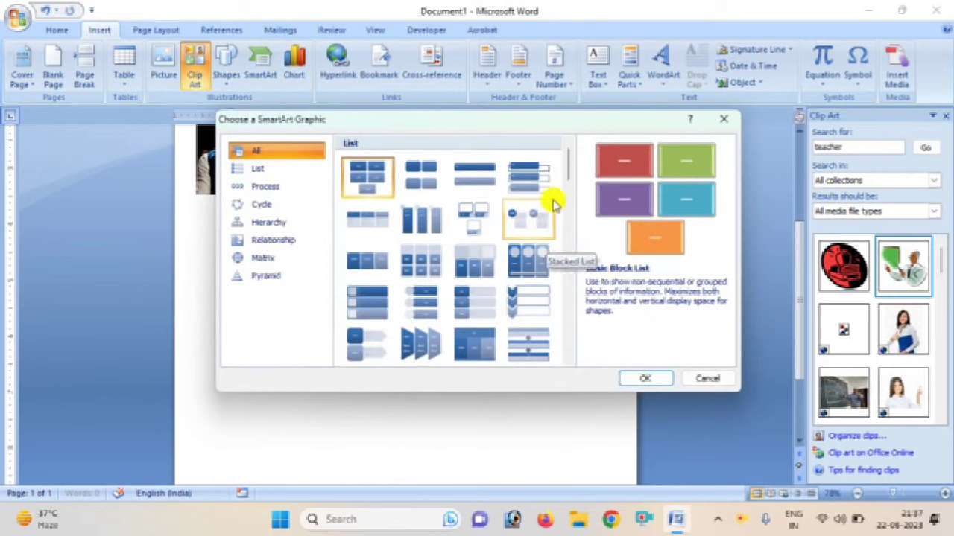
pyautogui.moveTo(566, 179); pyautogui.dragTo(572, 227)
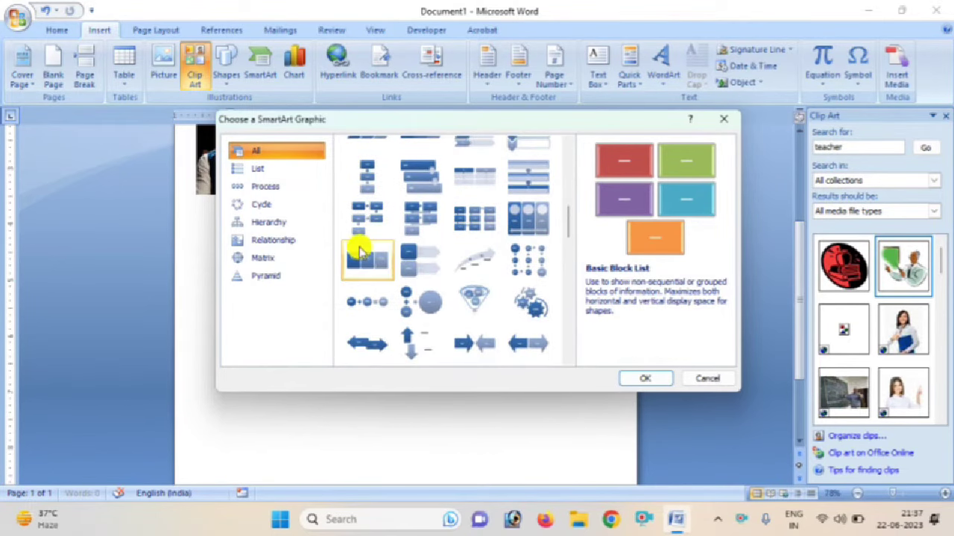
pyautogui.click(366, 188)
pyautogui.doubleClick(367, 188)
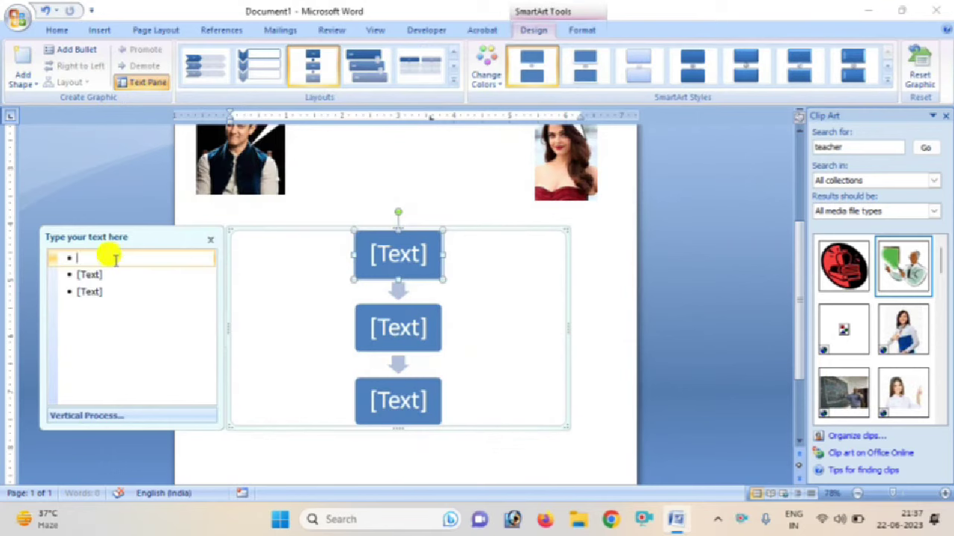
pyautogui.click(386, 243)
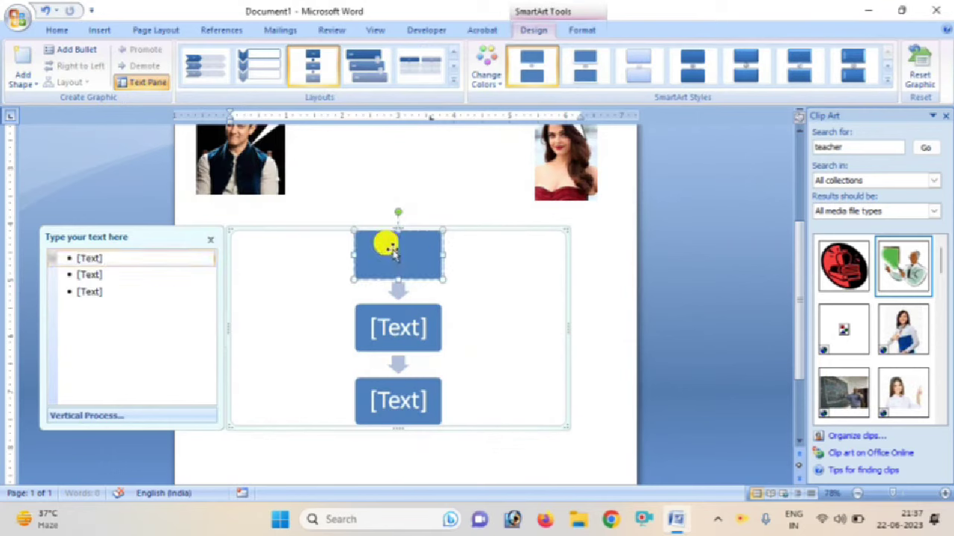
pyautogui.rightClick(405, 255)
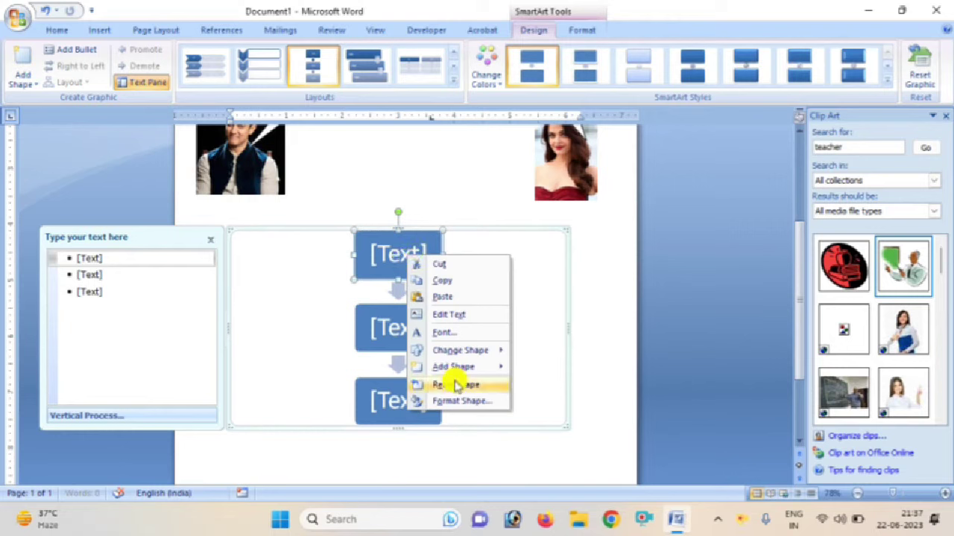
pyautogui.moveTo(454, 367)
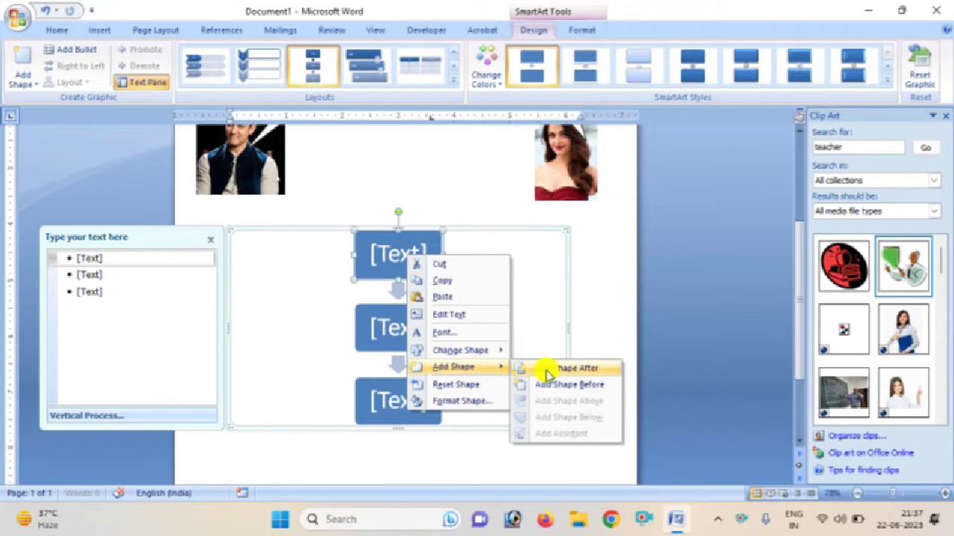
# Add two boxes to the Vertical Process diagram, one after and one before the top box.
pyautogui.click(585, 370)
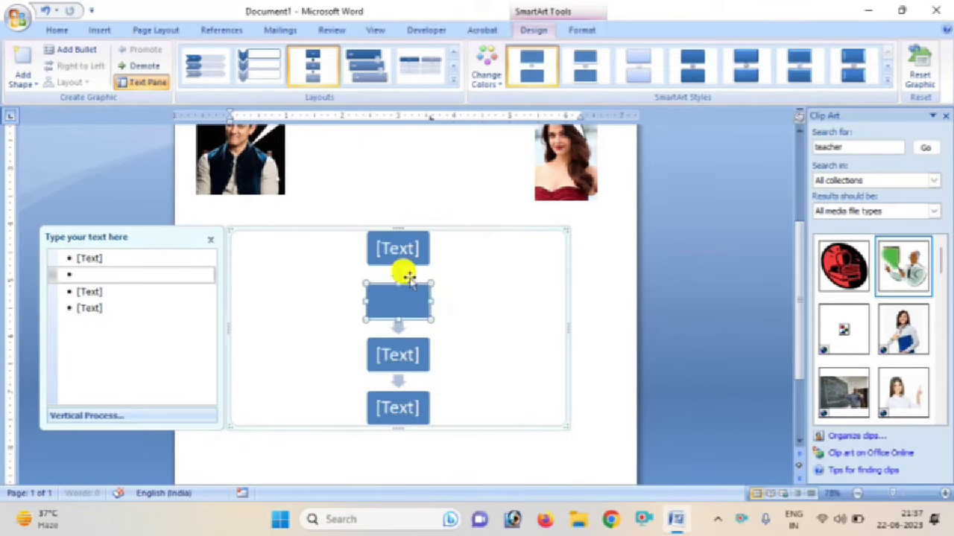
pyautogui.rightClick(401, 252)
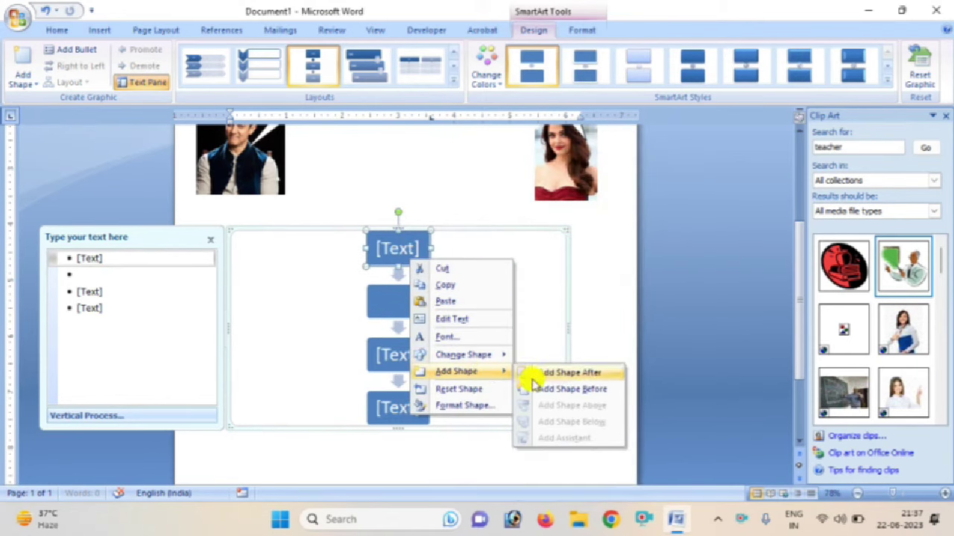
pyautogui.click(553, 393)
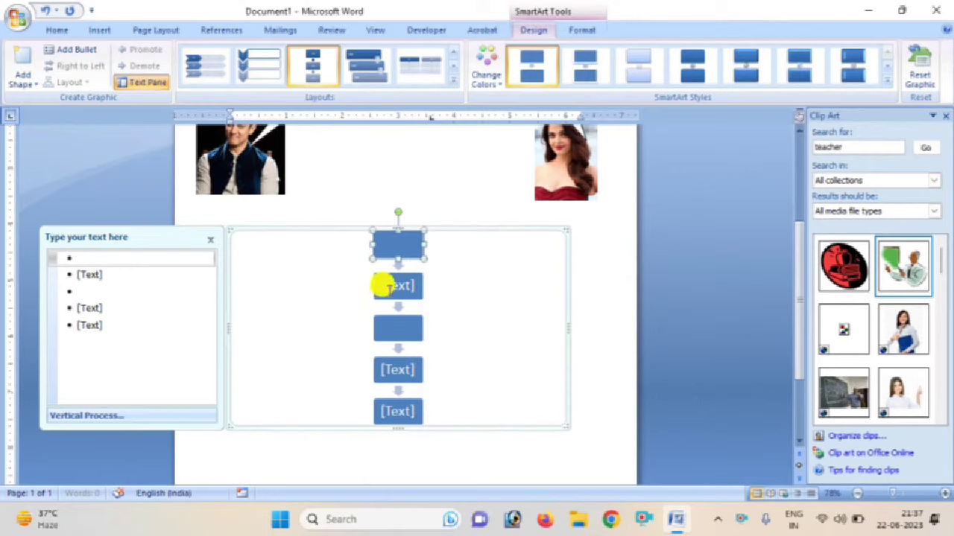
pyautogui.rightClick(384, 286)
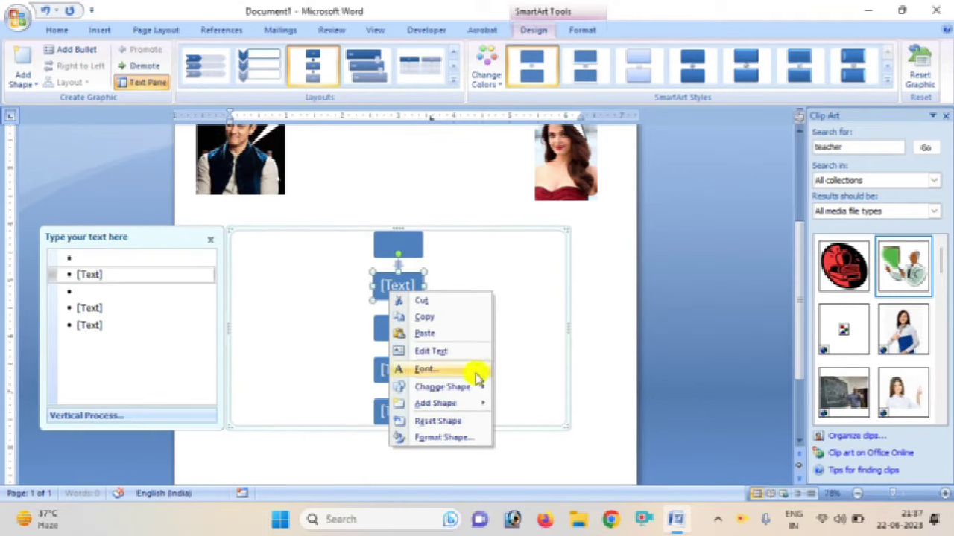
pyautogui.moveTo(436, 403)
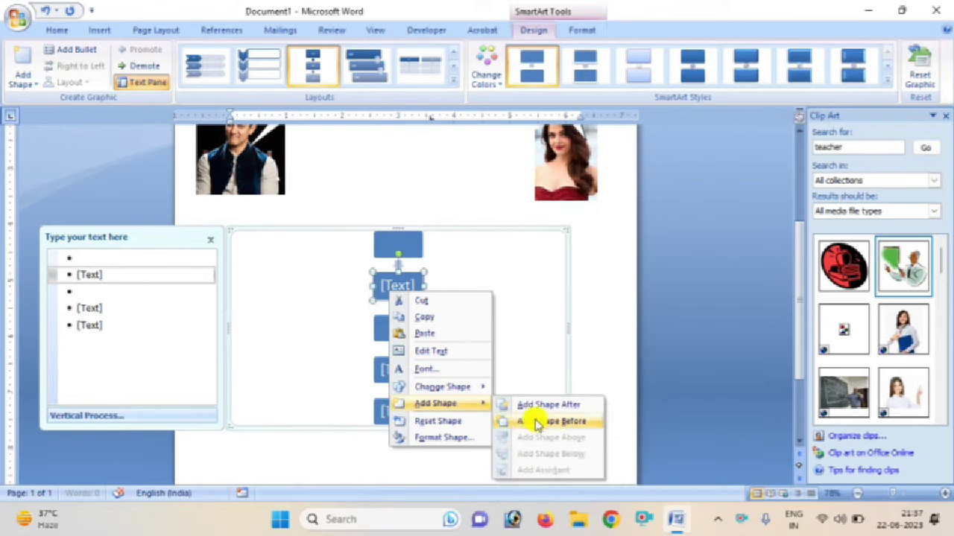
pyautogui.click(520, 275)
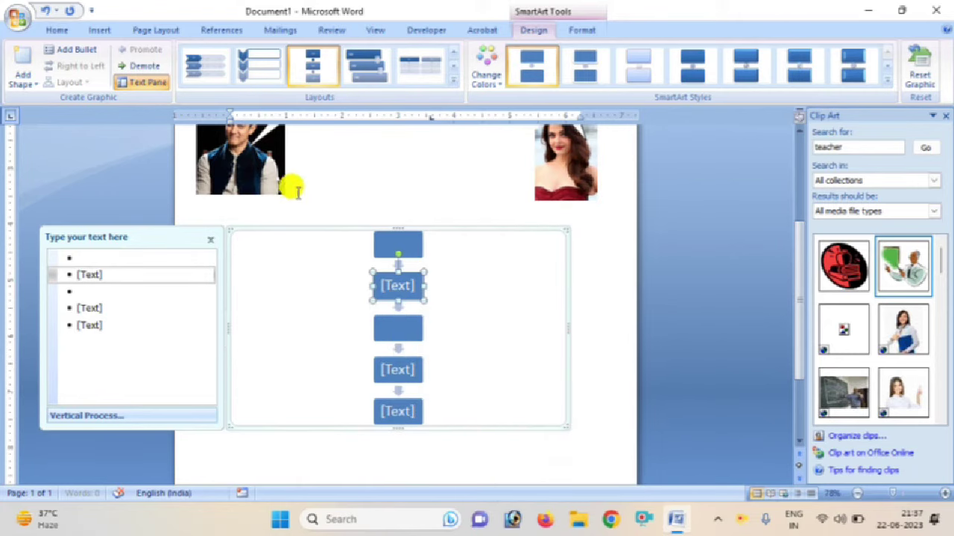
# Switch the diagram layout to Vertical Bending Process and click through its boxes.
pyautogui.click(452, 78)
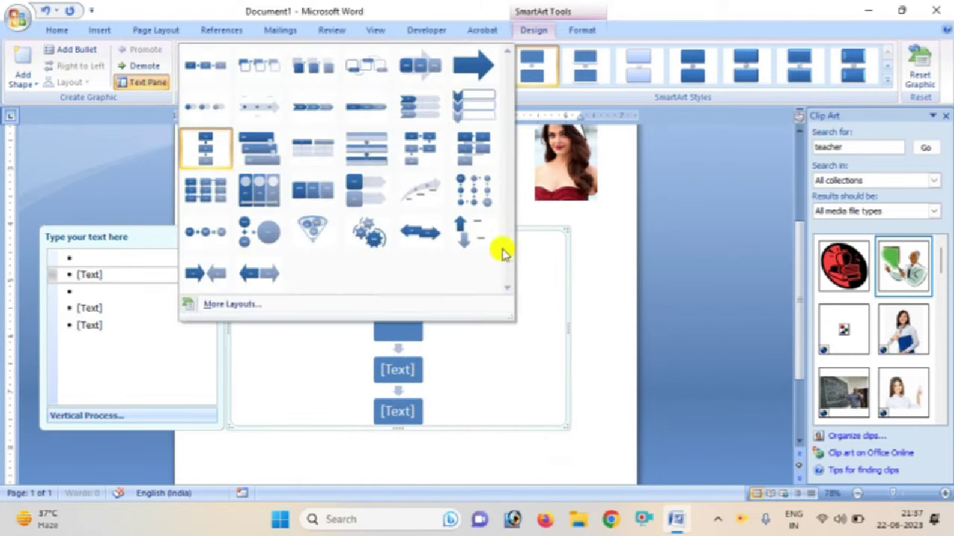
pyautogui.click(200, 188)
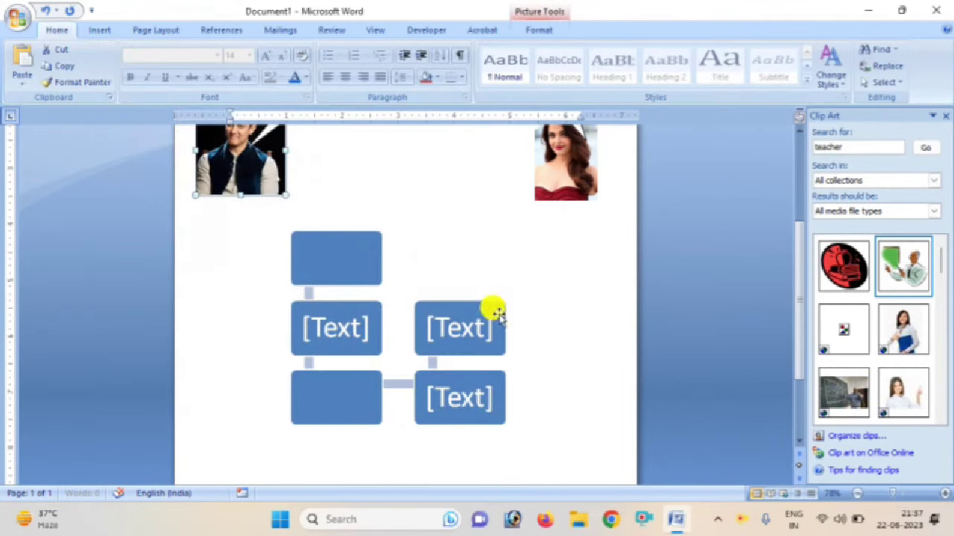
pyautogui.click(327, 332)
pyautogui.click(324, 258)
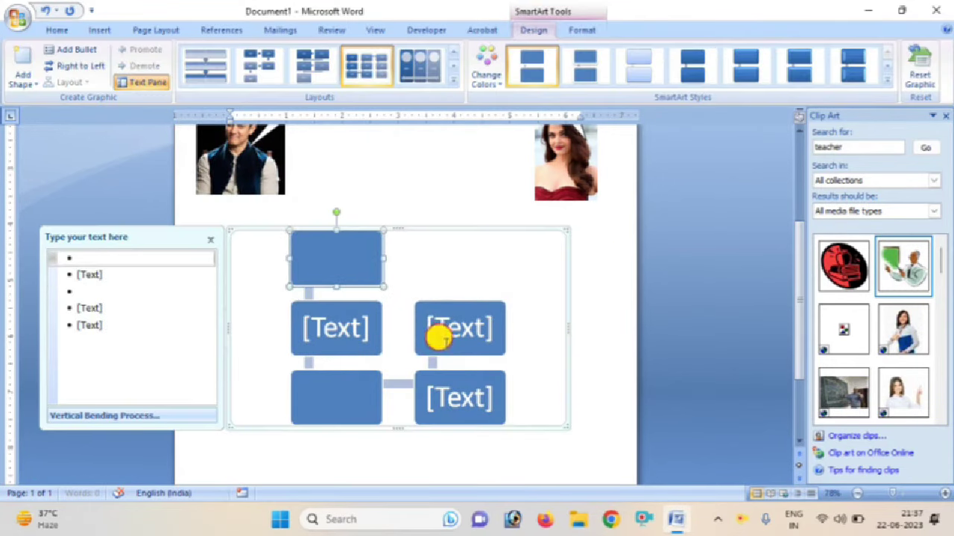
pyautogui.click(437, 332)
pyautogui.click(367, 385)
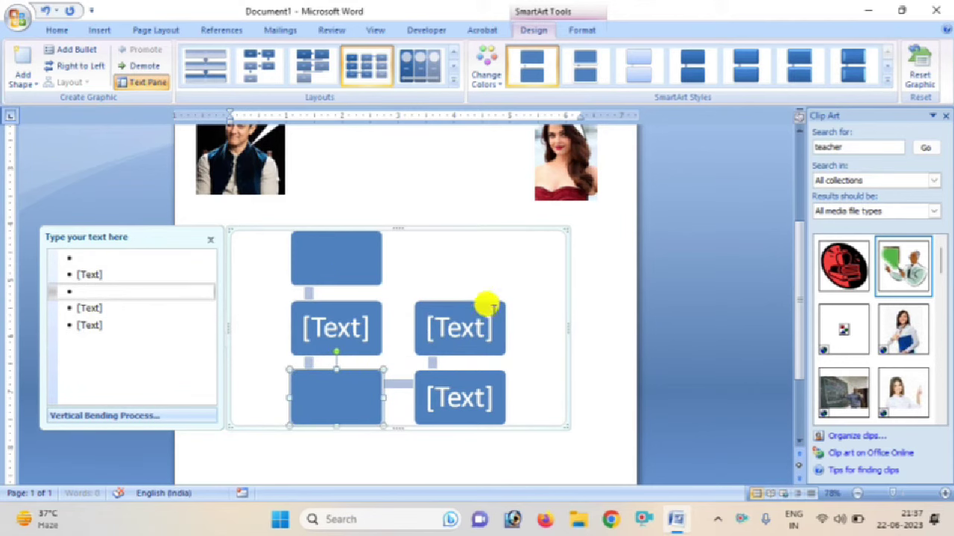
# Cut the Vertical Bending Process diagram off the page.
pyautogui.rightClick(331, 234)
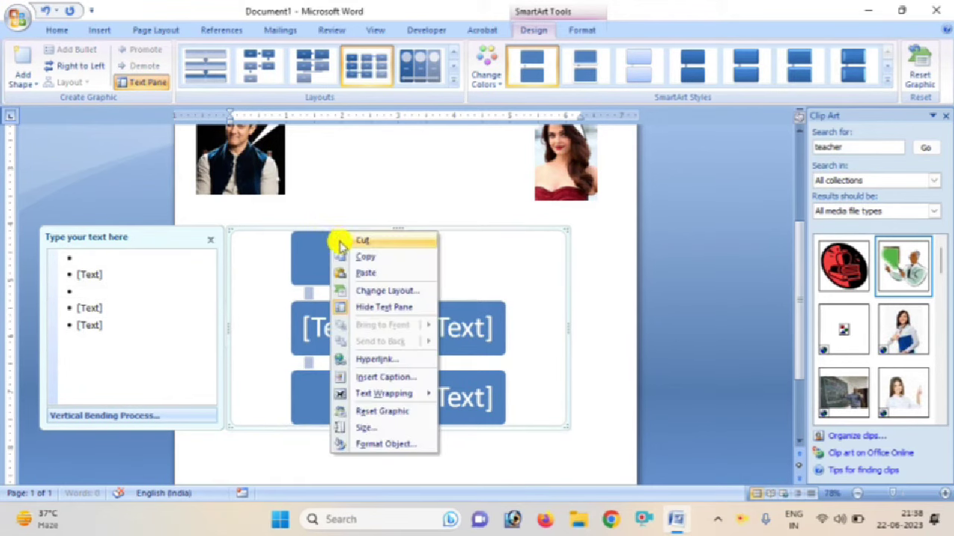
pyautogui.click(362, 241)
pyautogui.click(99, 29)
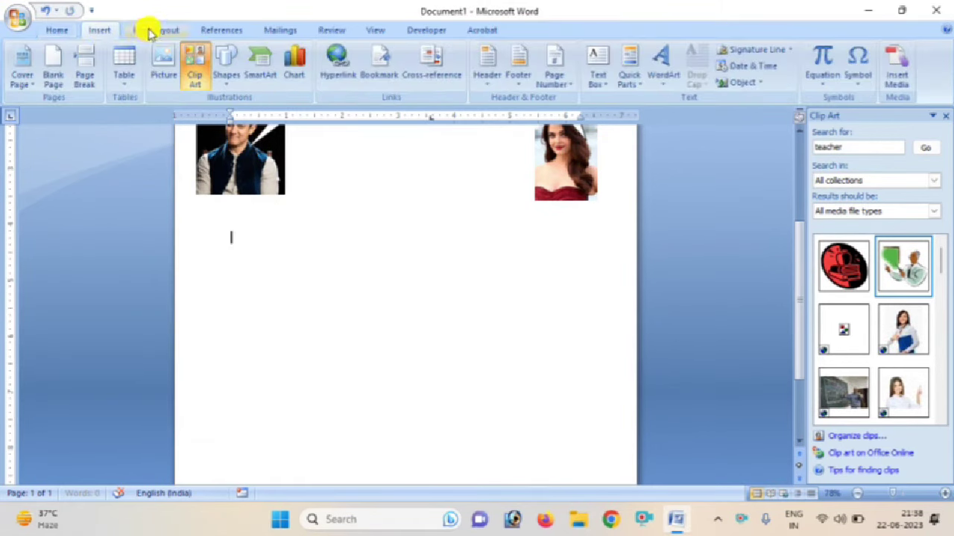
# Insert an Organization Chart SmartArt diagram below the photos.
pyautogui.click(156, 29)
pyautogui.click(99, 30)
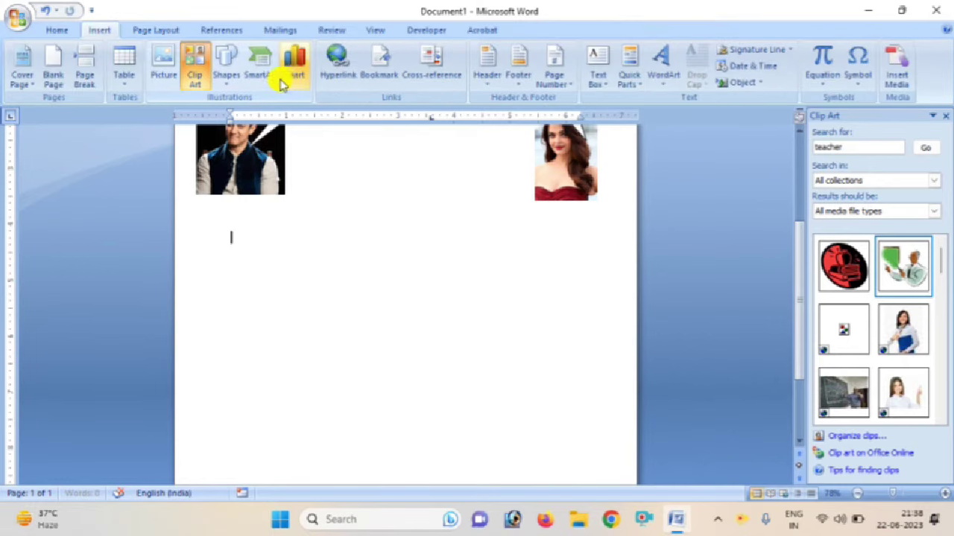
pyautogui.click(261, 71)
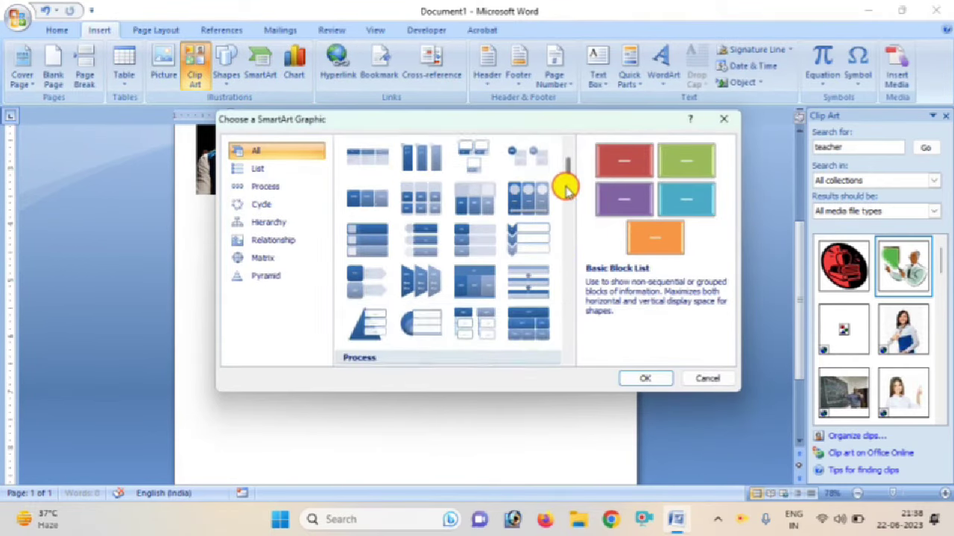
pyautogui.moveTo(564, 179)
pyautogui.mouseDown()
pyautogui.moveTo(579, 281)
pyautogui.moveTo(566, 270)
pyautogui.mouseUp()
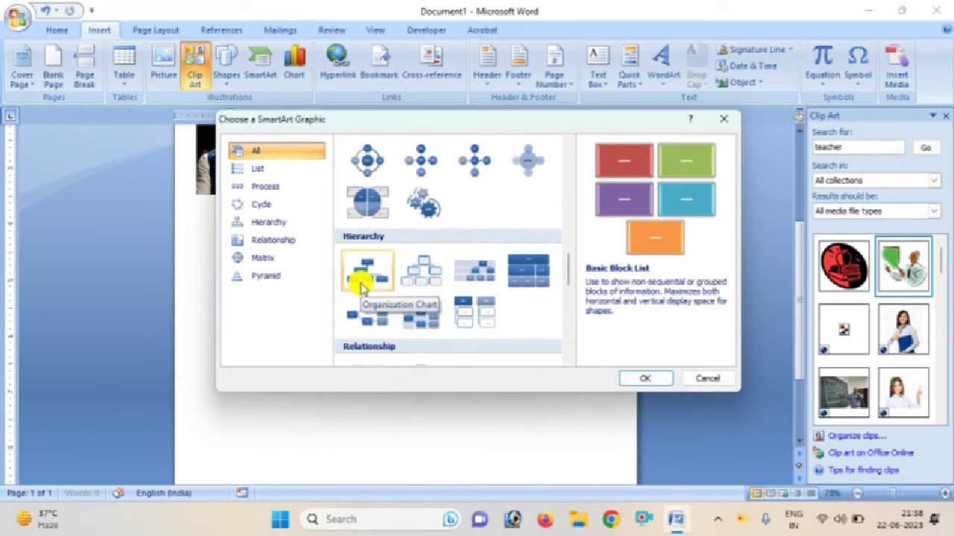
pyautogui.doubleClick(363, 287)
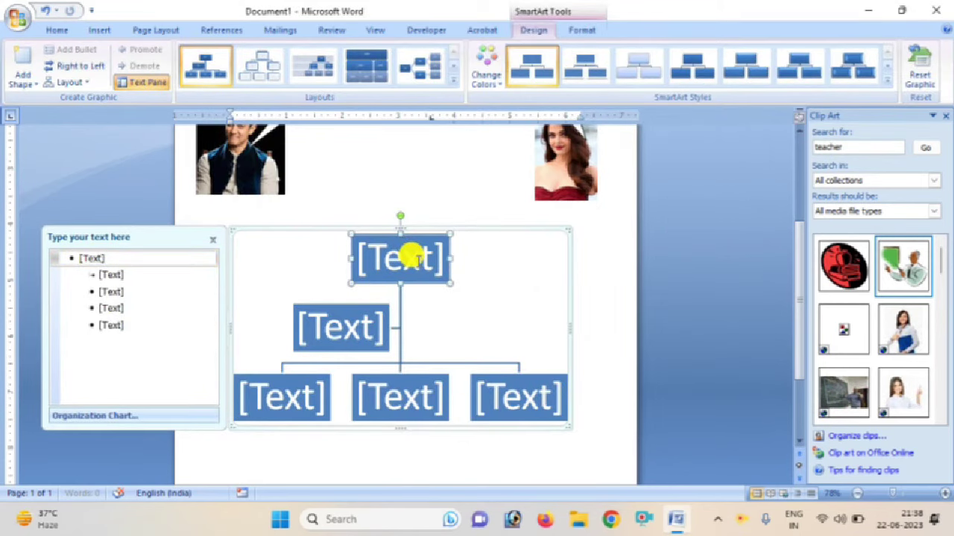
pyautogui.click(412, 258)
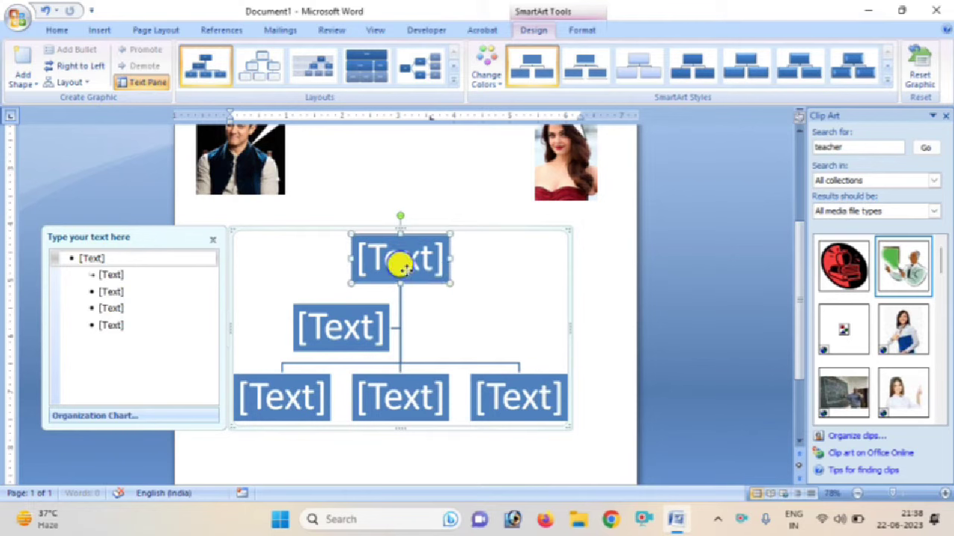
# Add a new box above the organization chart's top box.
pyautogui.rightClick(409, 273)
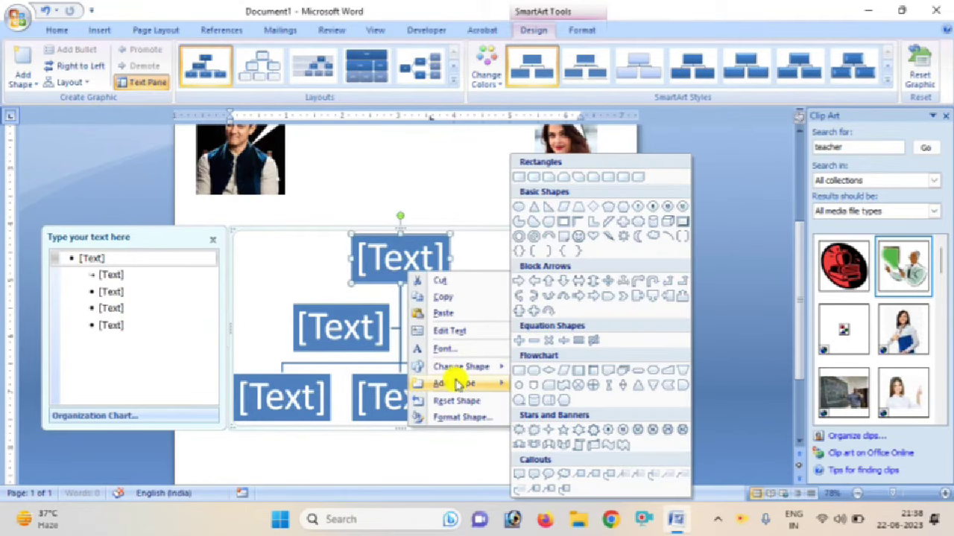
pyautogui.moveTo(455, 383)
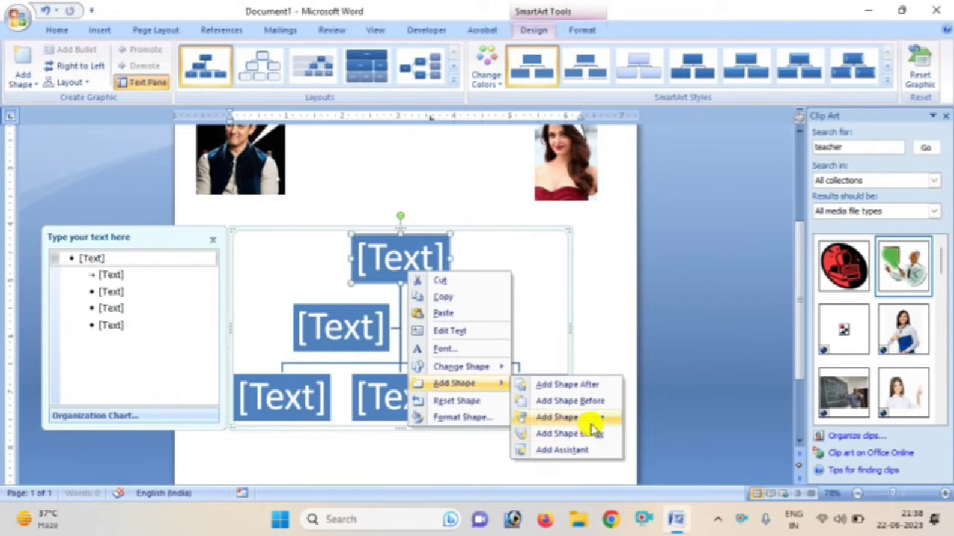
pyautogui.click(595, 419)
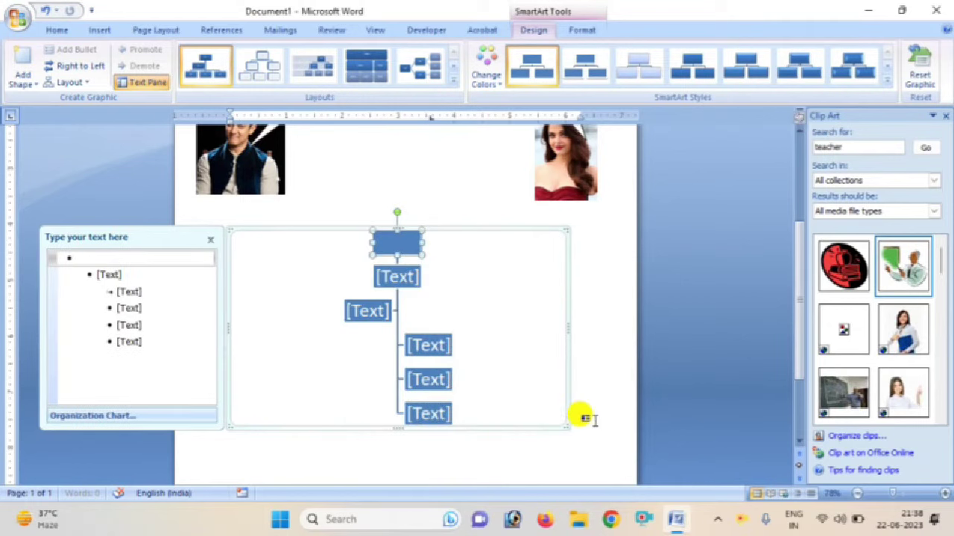
pyautogui.rightClick(405, 251)
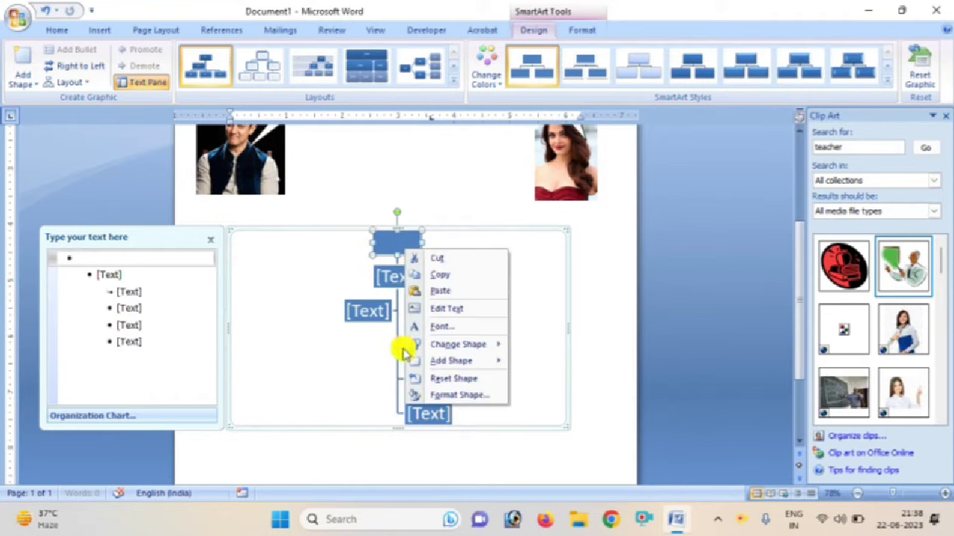
# Add a new box below the upper box on the right branch.
pyautogui.click(365, 311)
pyautogui.click(420, 341)
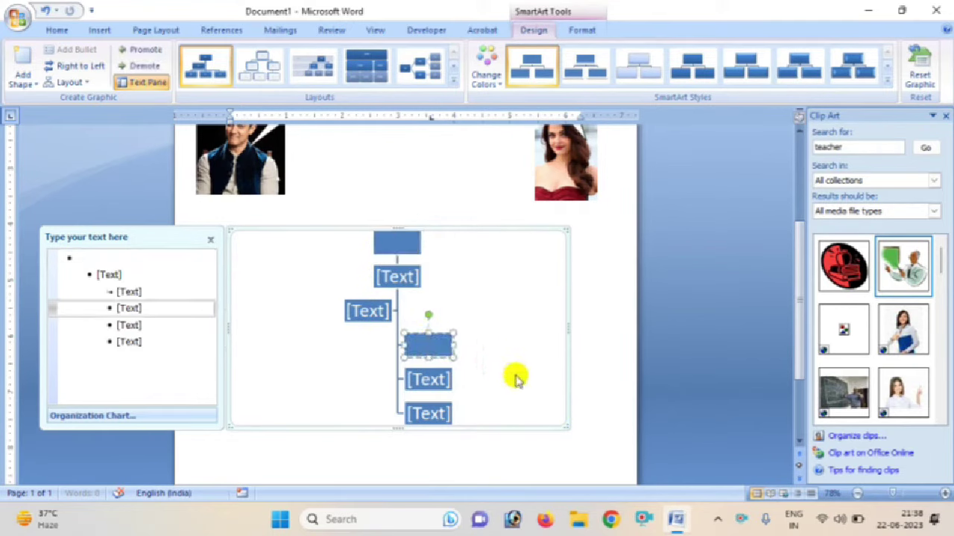
pyautogui.click(440, 347)
pyautogui.click(440, 346)
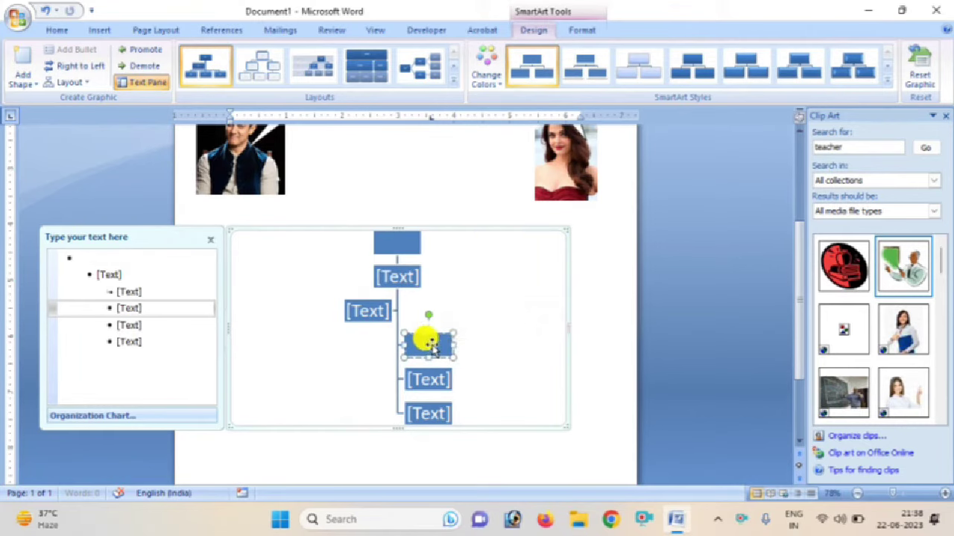
pyautogui.click(497, 304)
pyautogui.click(423, 335)
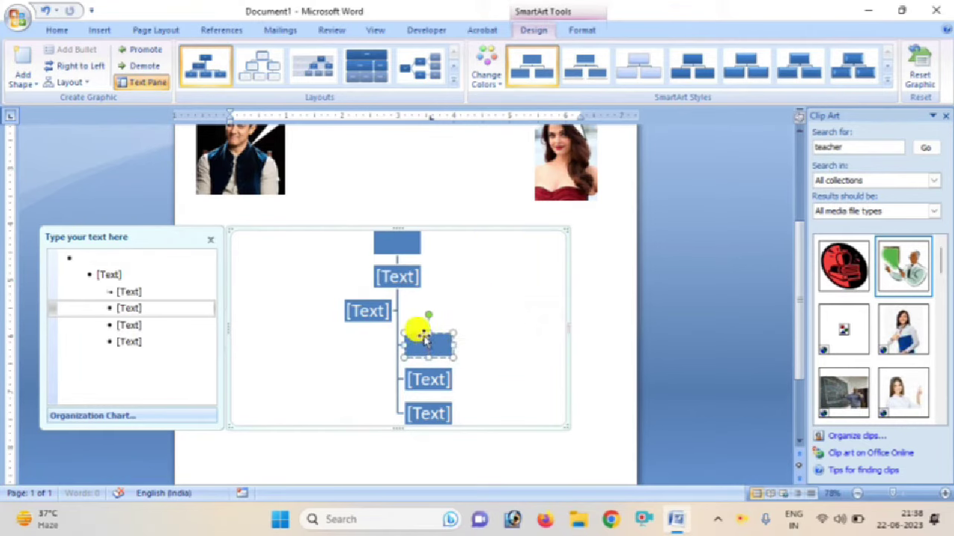
pyautogui.rightClick(430, 341)
pyautogui.moveTo(481, 300)
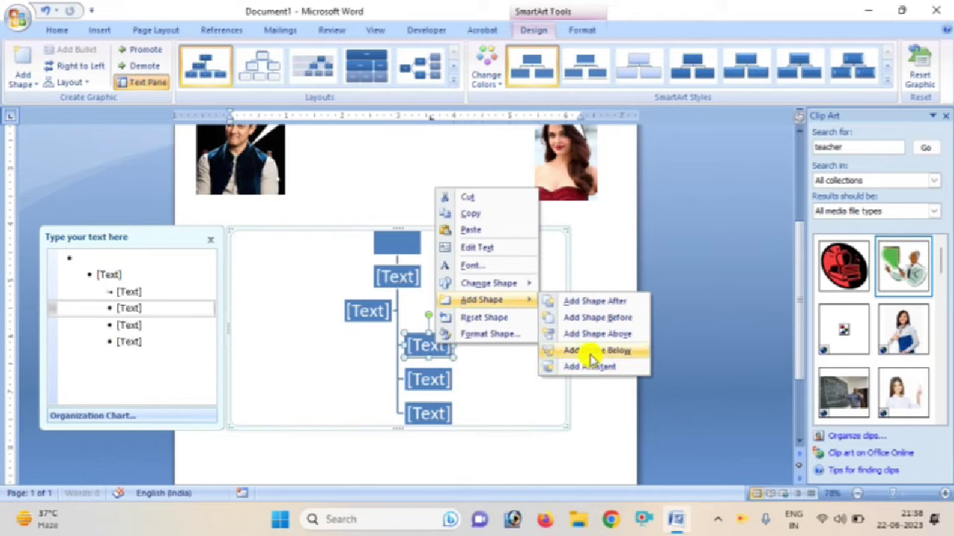
pyautogui.click(590, 351)
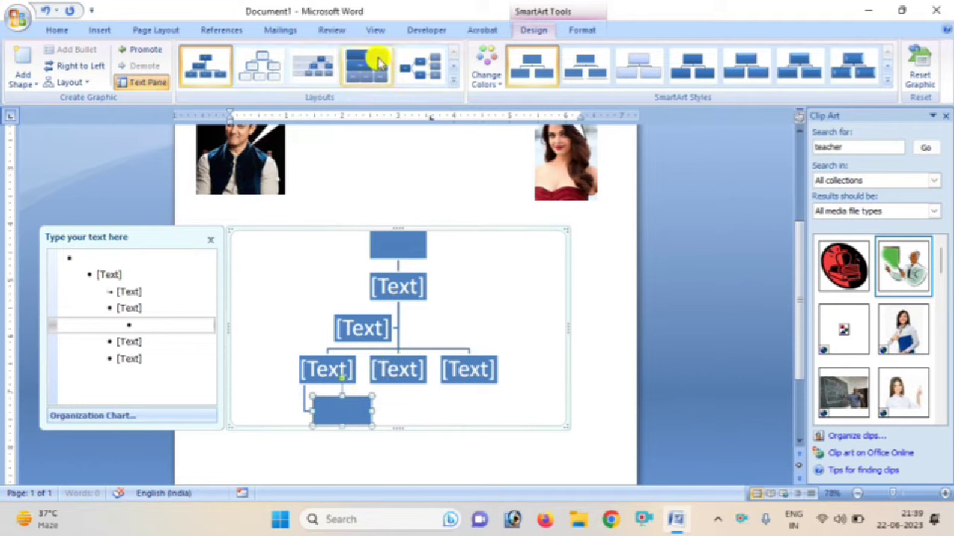
# Try the Horizontal Hierarchy layout, add a box beside the top right box, then undo.
pyautogui.click(421, 69)
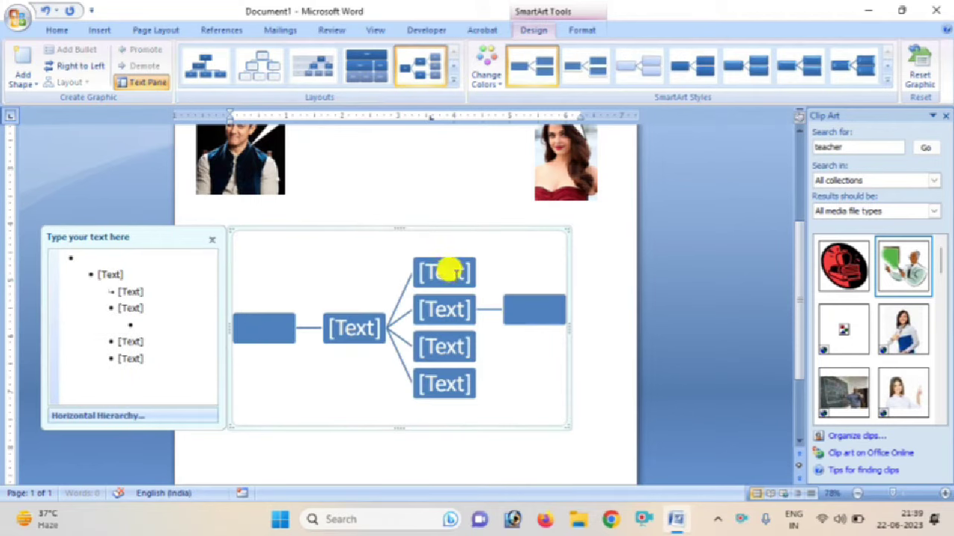
pyautogui.click(450, 274)
pyautogui.rightClick(450, 273)
pyautogui.moveTo(504, 388)
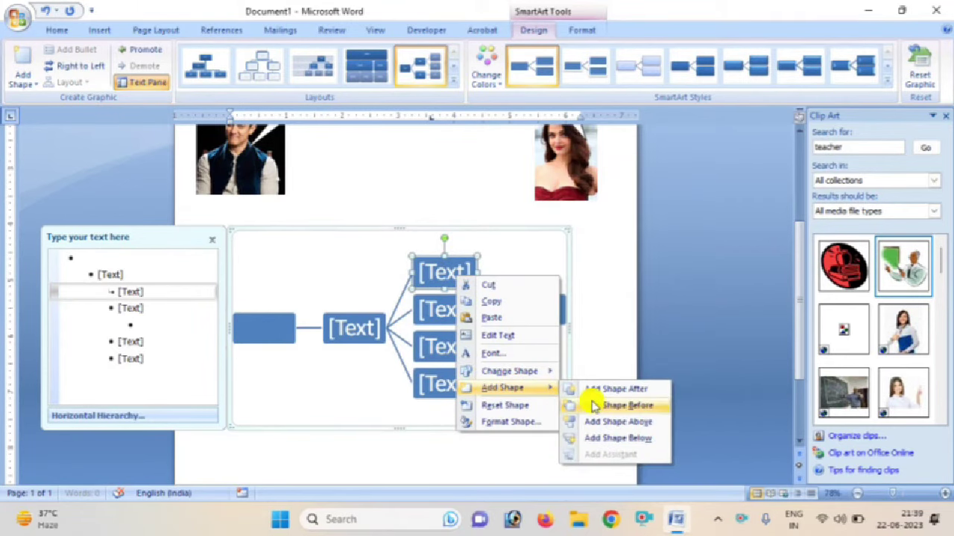
pyautogui.click(604, 392)
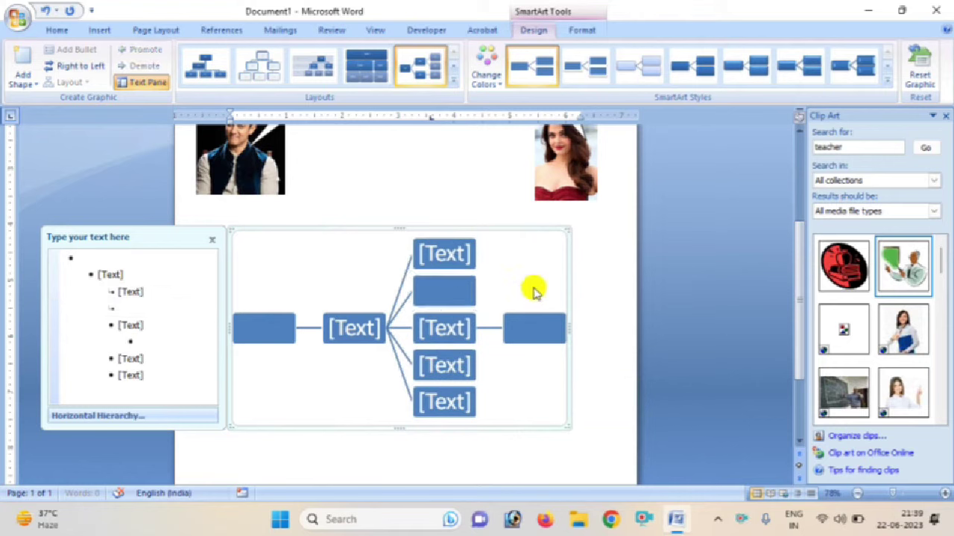
pyautogui.hotkey('ctrl', 'z')
pyautogui.hotkey('ctrl', 'z')
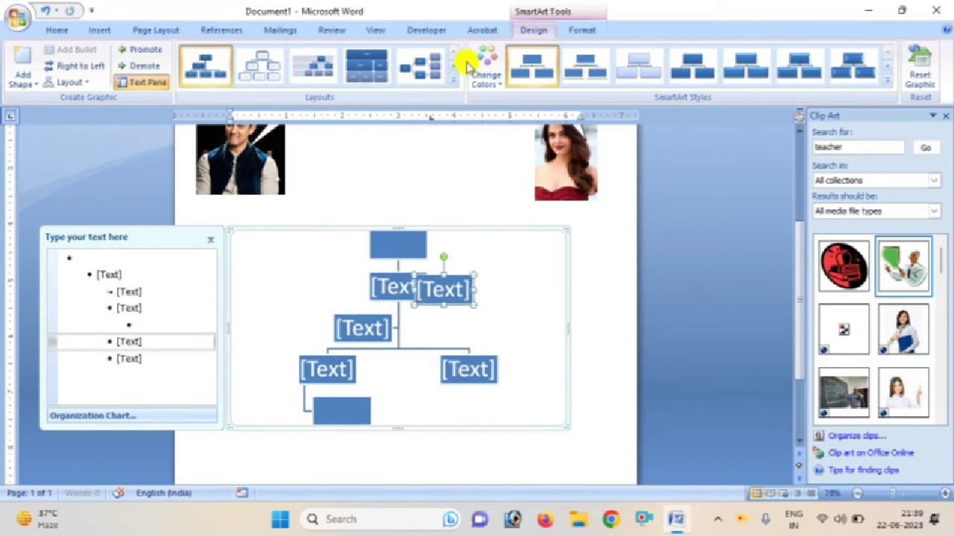
# Give the selected organization-chart box the white-fill, red-border shape style.
pyautogui.click(480, 66)
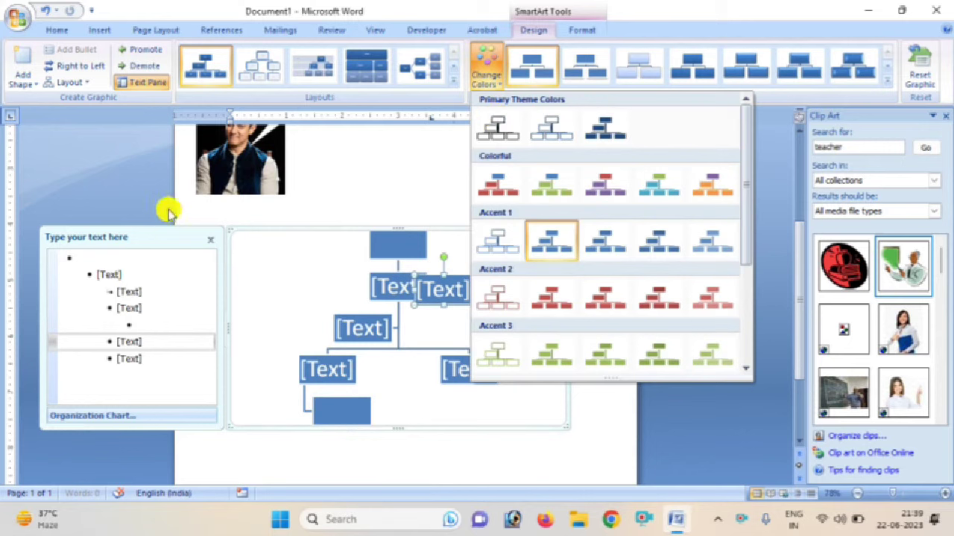
pyautogui.click(245, 218)
pyautogui.click(582, 29)
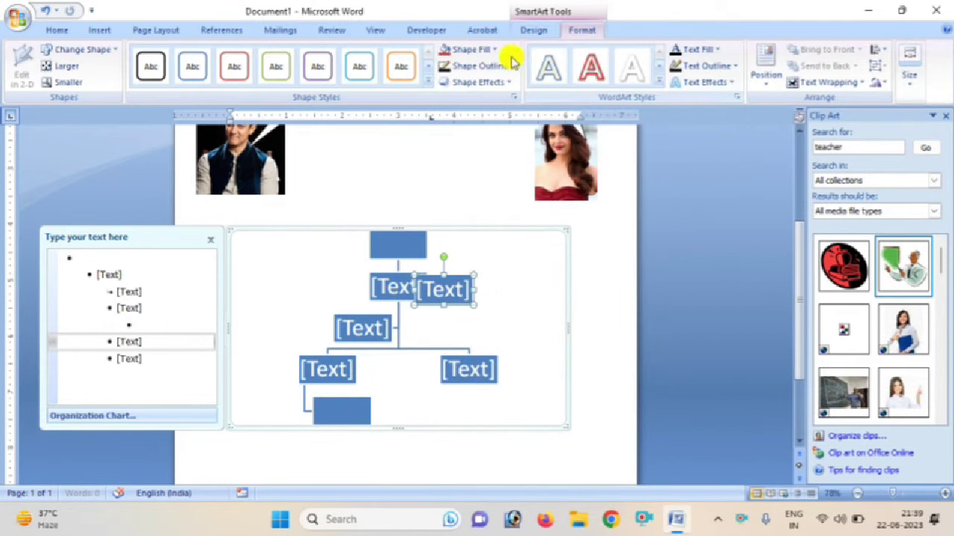
pyautogui.click(550, 31)
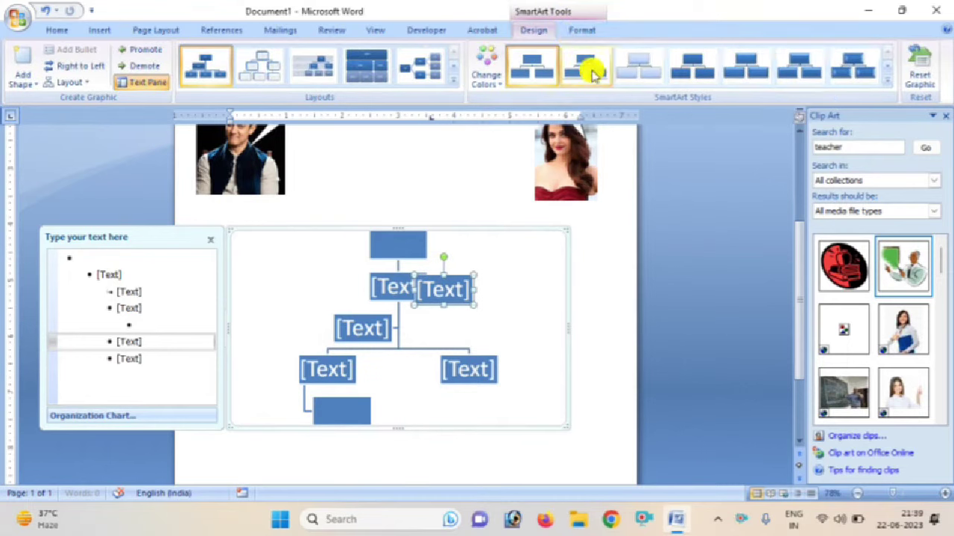
pyautogui.click(575, 30)
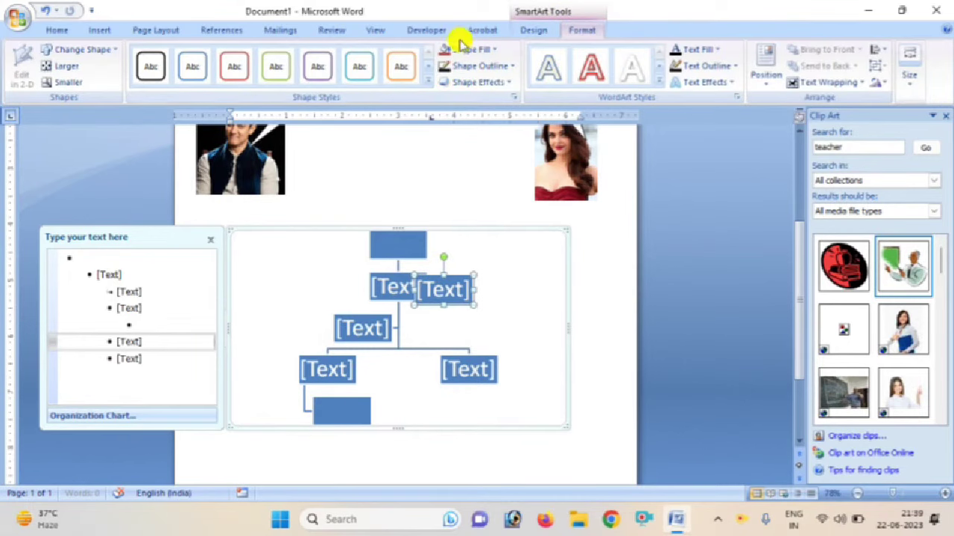
pyautogui.click(234, 67)
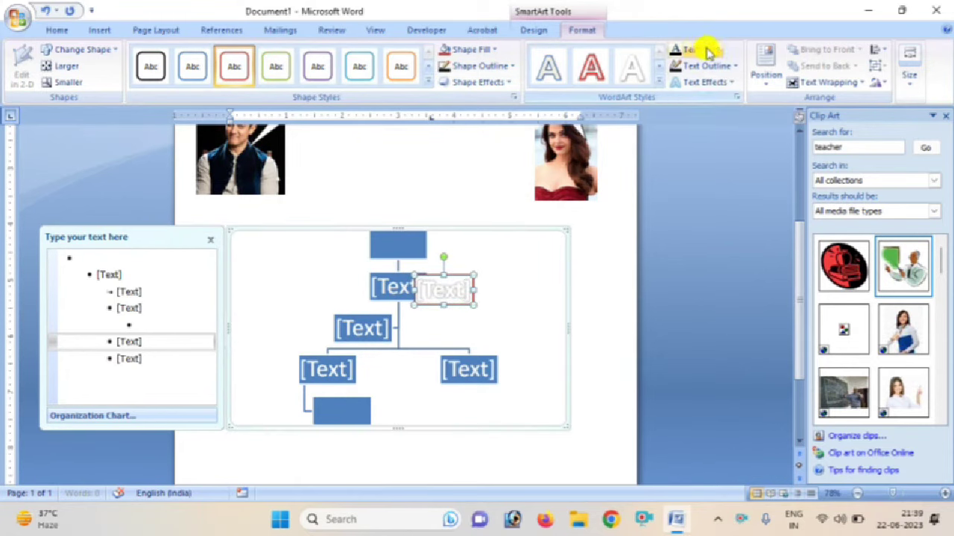
# Set the box's text outline colour to red.
pyautogui.click(706, 50)
pyautogui.click(519, 189)
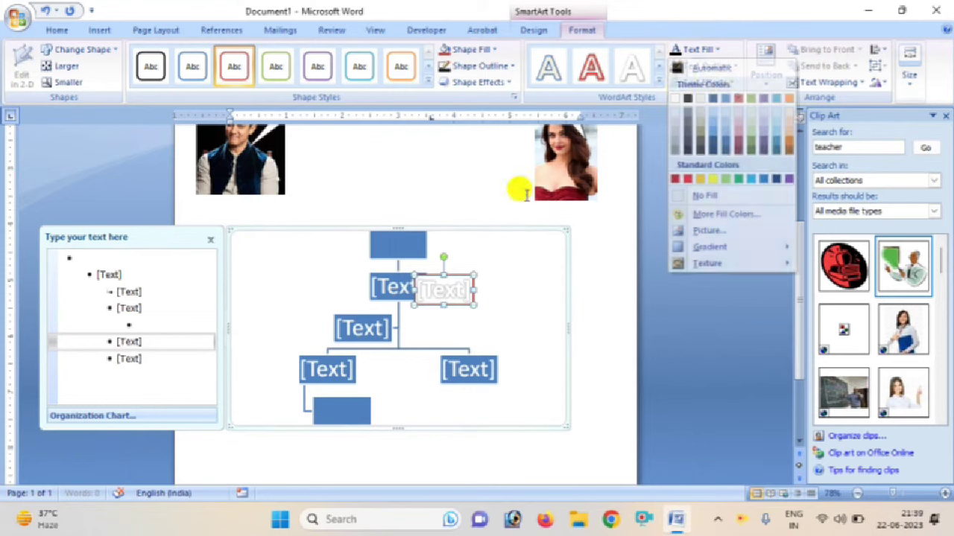
pyautogui.click(703, 65)
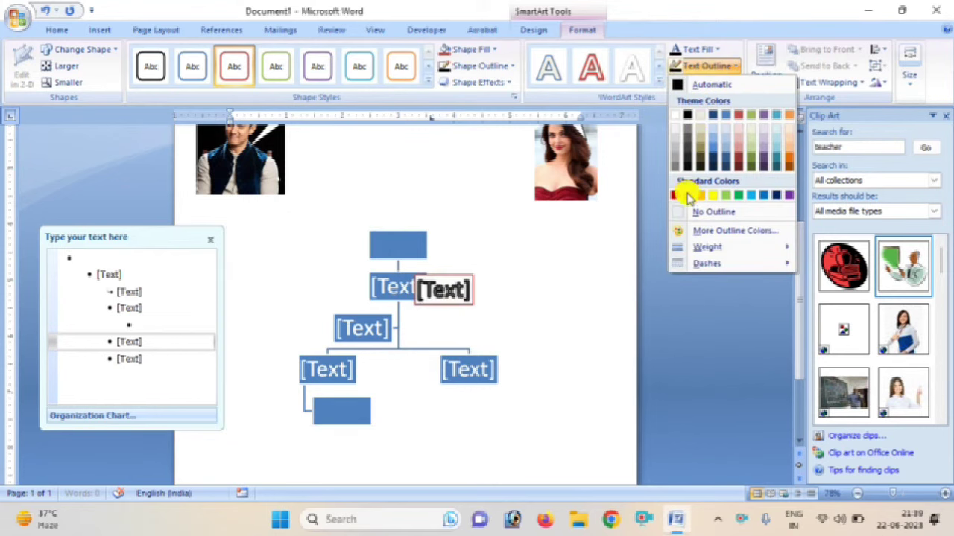
pyautogui.click(675, 196)
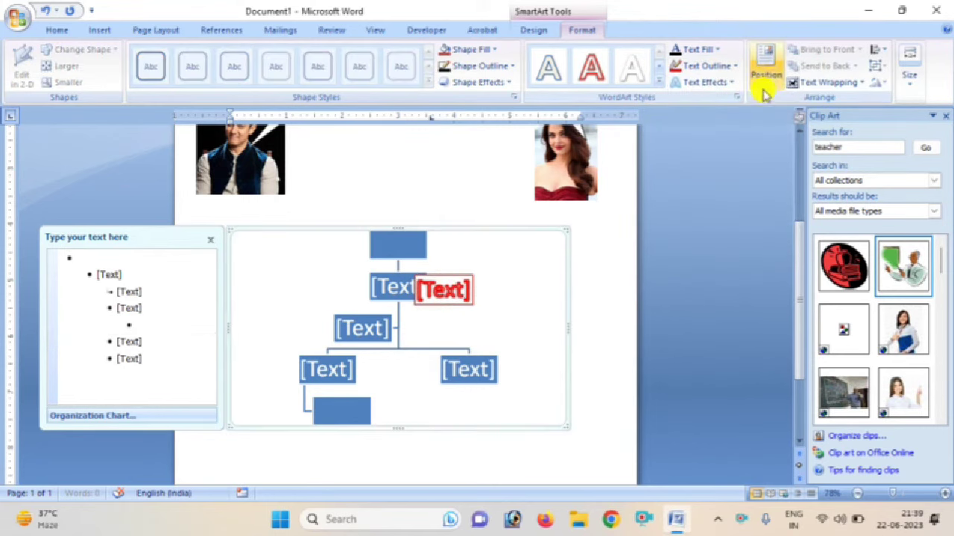
pyautogui.click(156, 30)
# Cut the SmartArt organization chart off the page.
pyautogui.click(103, 31)
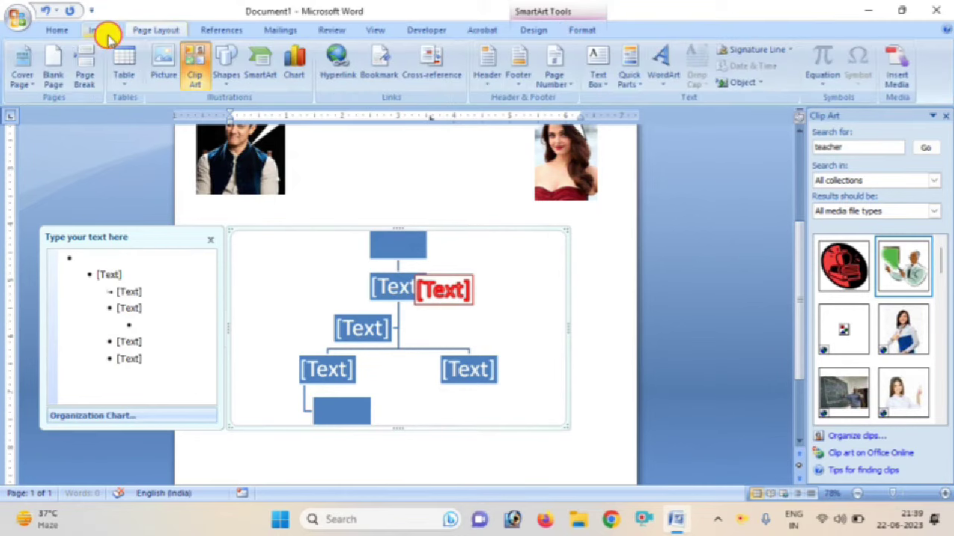
pyautogui.click(230, 74)
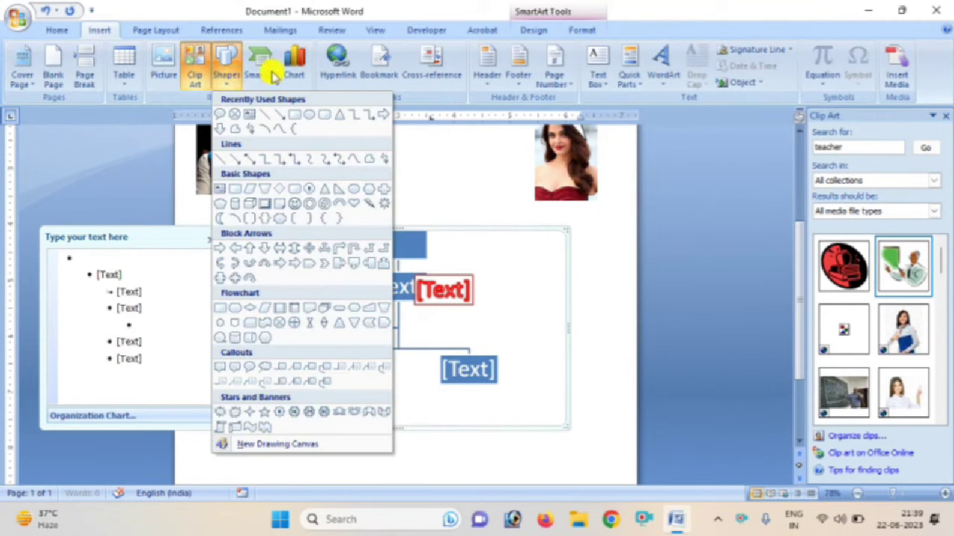
pyautogui.click(447, 243)
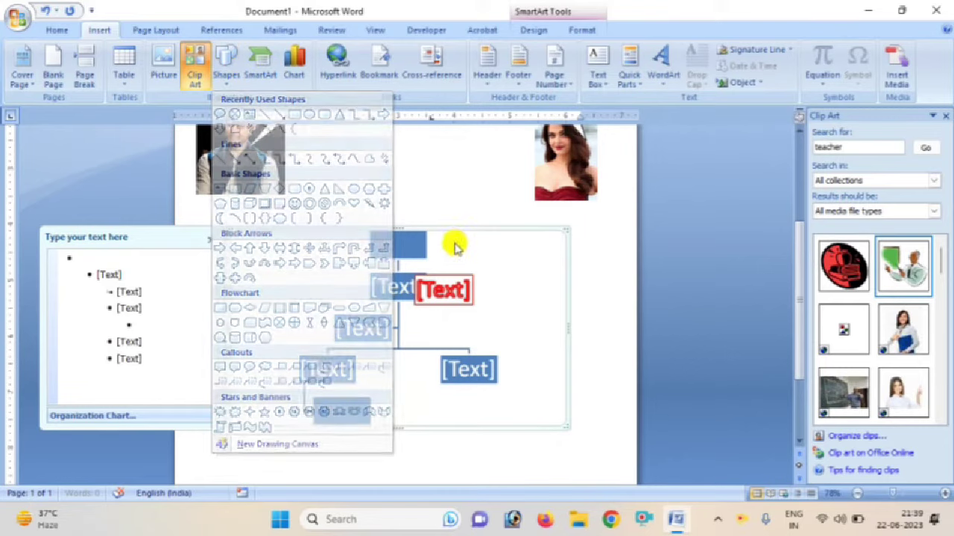
pyautogui.rightClick(401, 231)
pyautogui.click(432, 239)
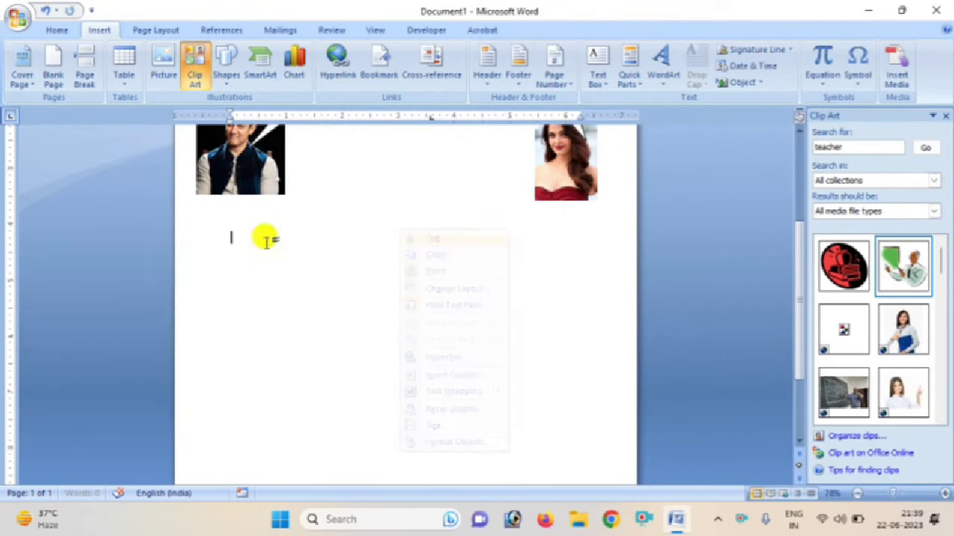
pyautogui.rightClick(257, 170)
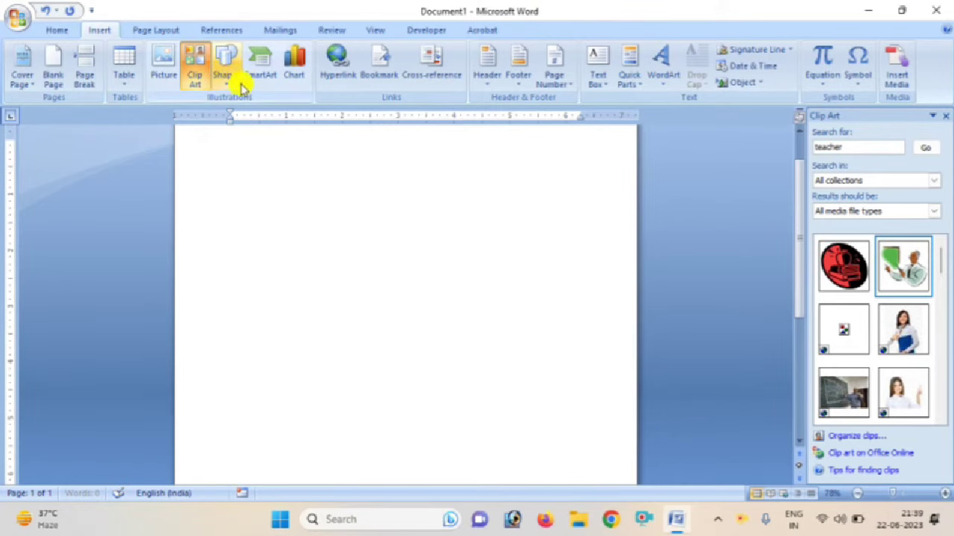
# Insert a 3-D Clustered Column chart.
pyautogui.click(294, 67)
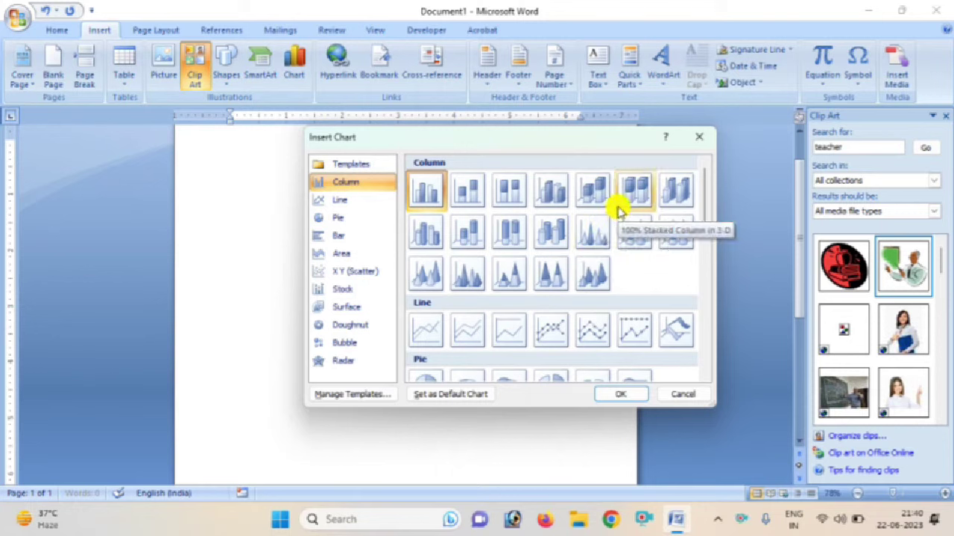
pyautogui.click(695, 142)
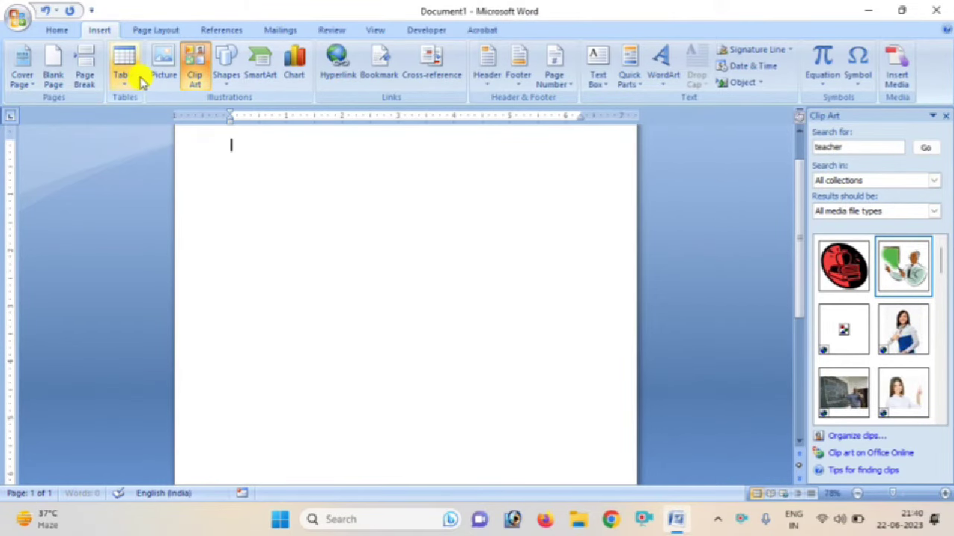
pyautogui.click(287, 63)
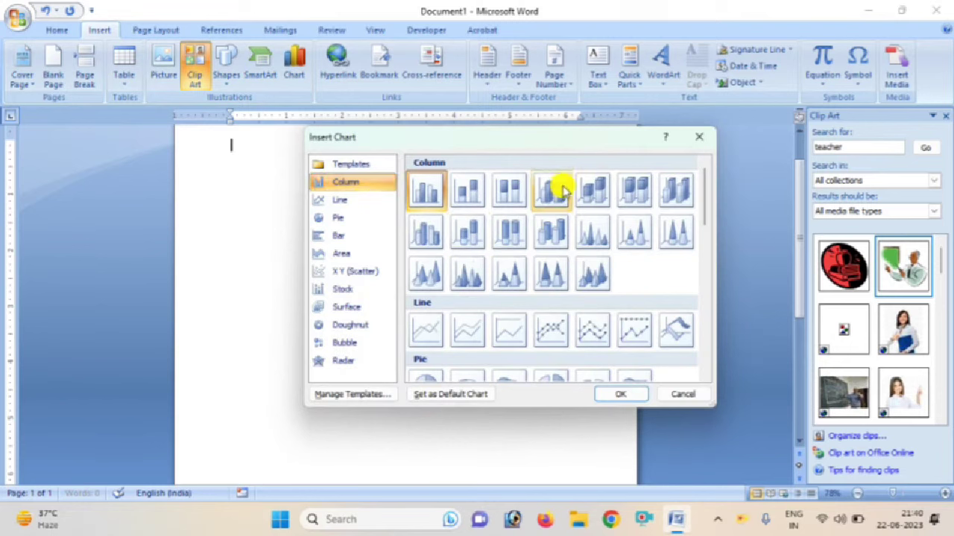
pyautogui.click(426, 246)
pyautogui.doubleClick(426, 245)
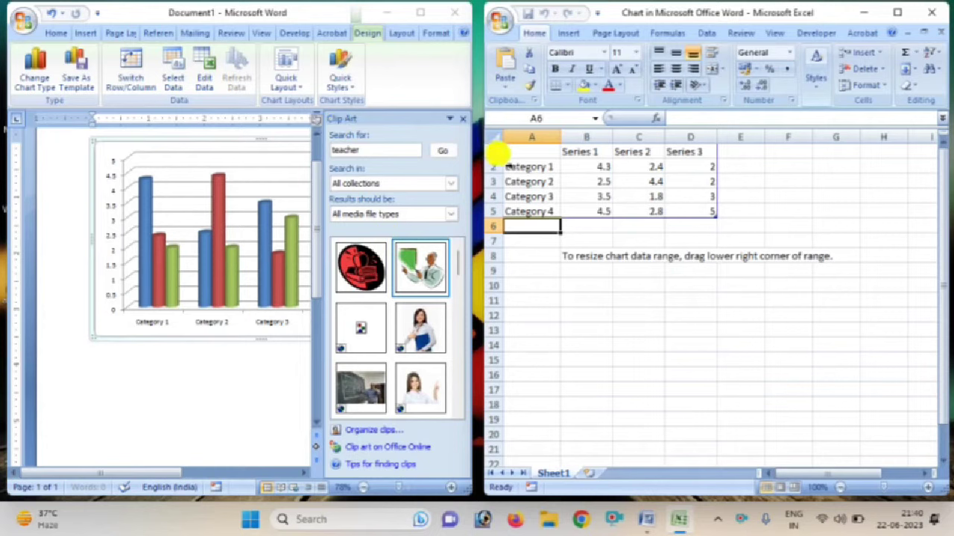
# Head column A 'name' and replace Category 1–4 in A2:A5 with four first names.
pyautogui.click(497, 167)
pyautogui.doubleClick(521, 169)
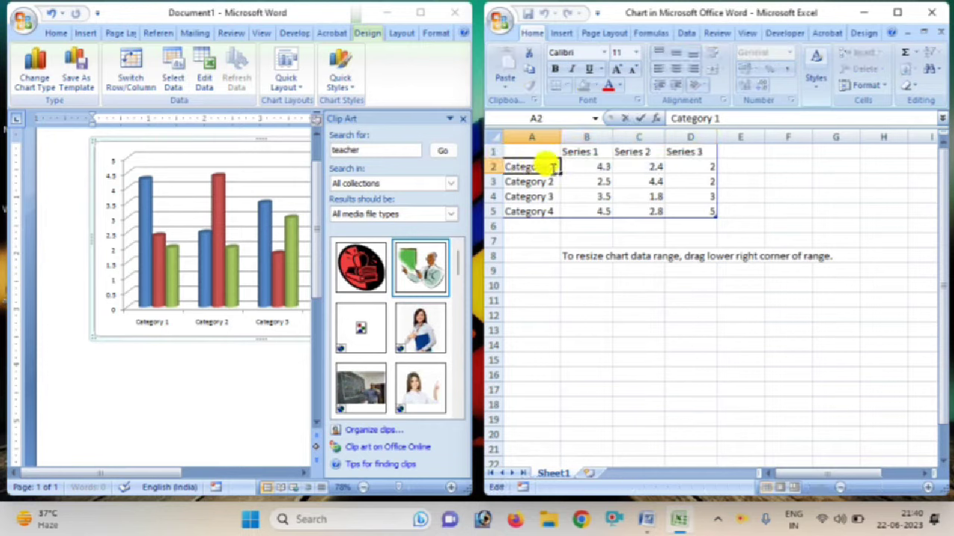
pyautogui.moveTo(555, 167); pyautogui.dragTo(382, 166)
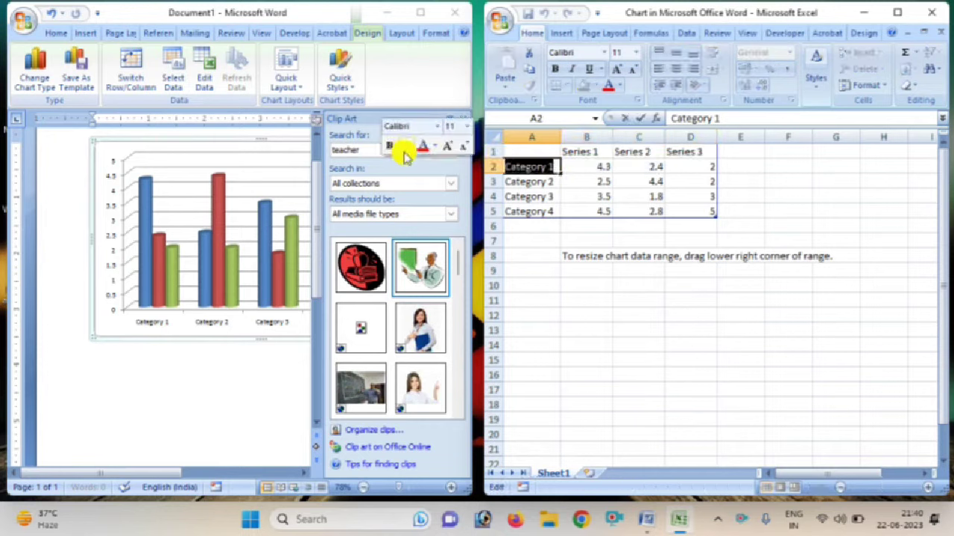
pyautogui.doubleClick(525, 152)
pyautogui.write('name')
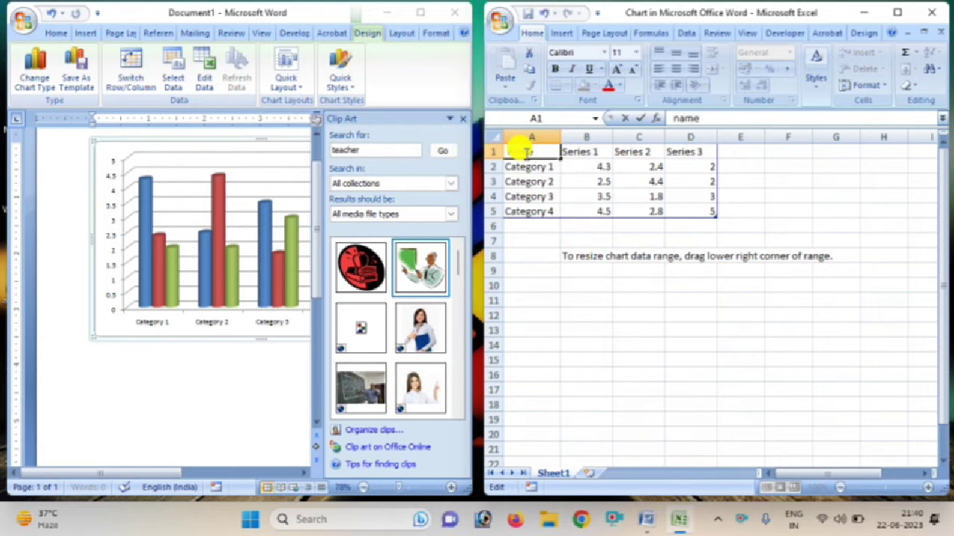
pyautogui.click(526, 165)
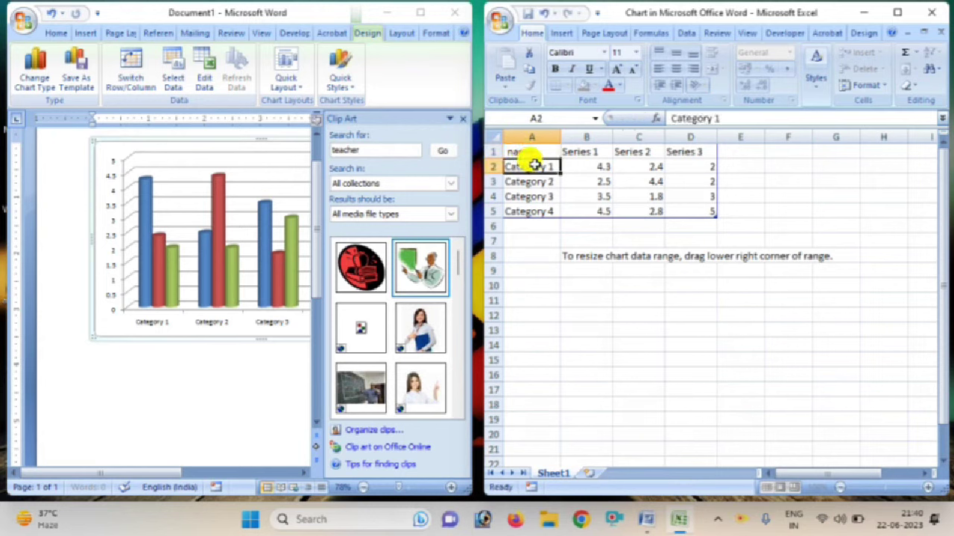
pyautogui.write('sonu')
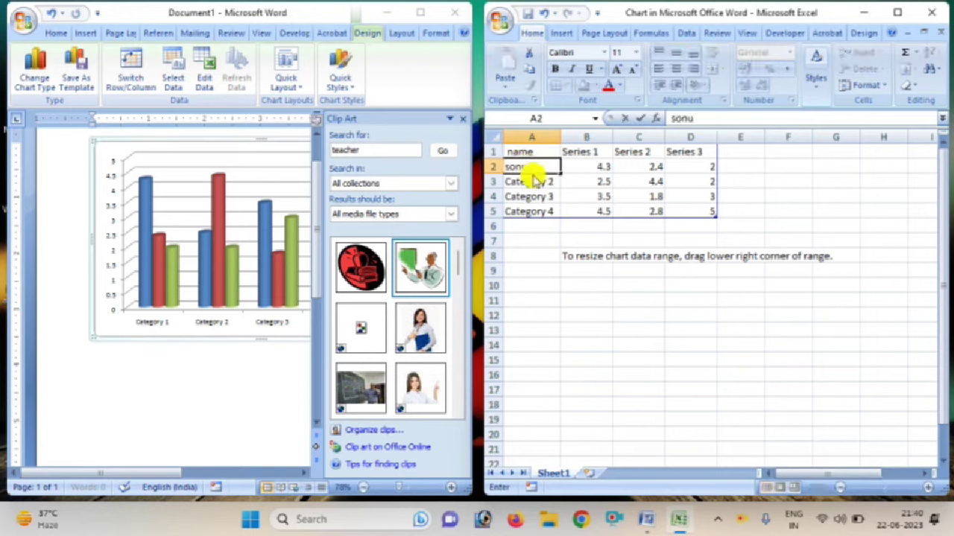
pyautogui.doubleClick(530, 180)
pyautogui.write('Aman')
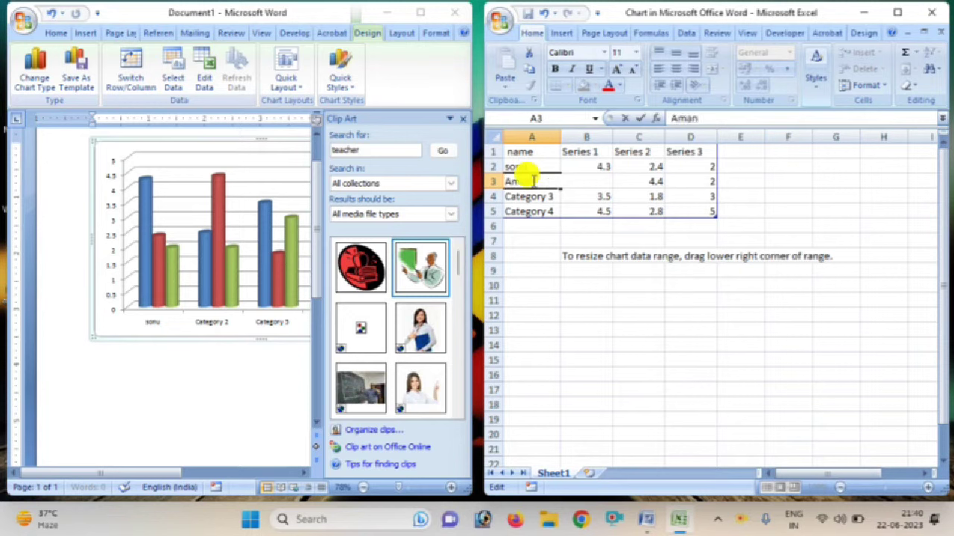
pyautogui.press('Return')
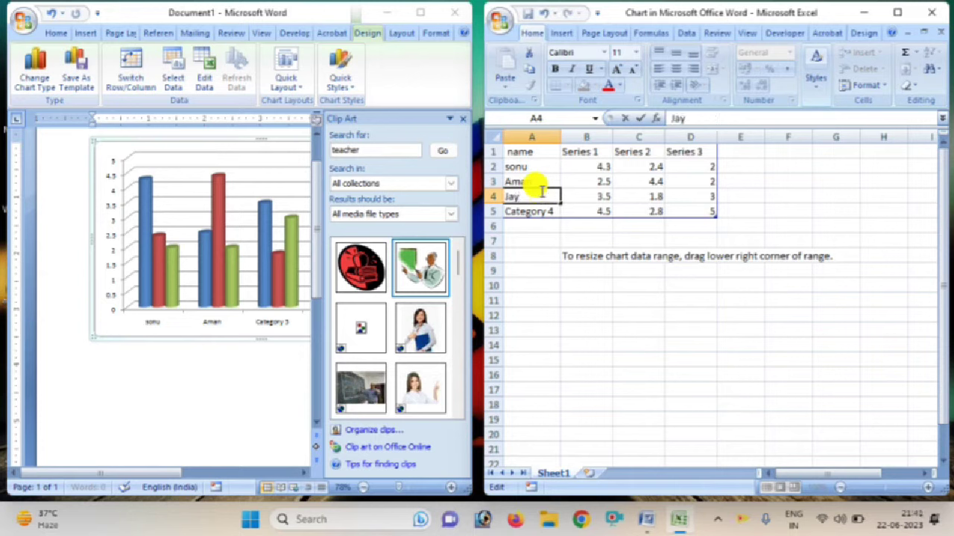
pyautogui.doubleClick(528, 211)
pyautogui.moveTo(557, 214); pyautogui.dragTo(506, 211)
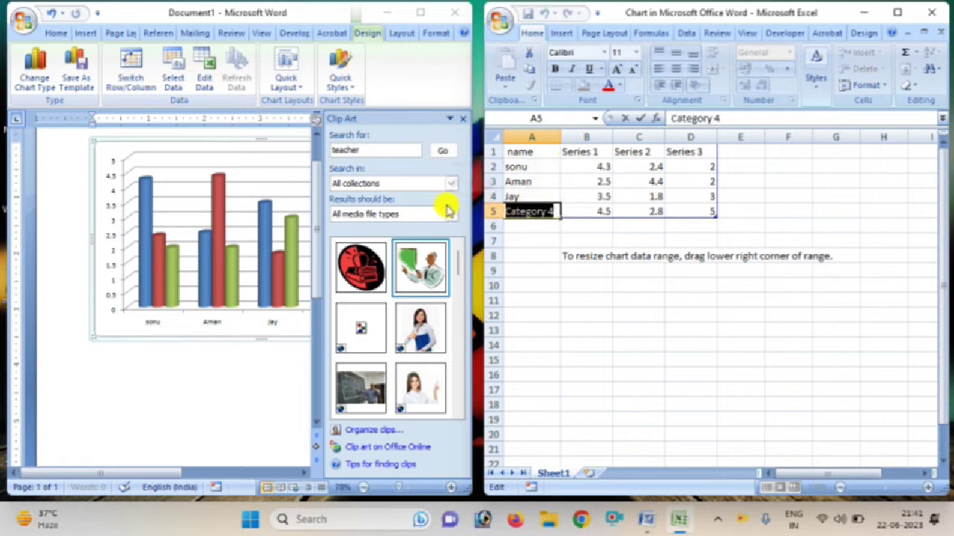
pyautogui.write('rupa')
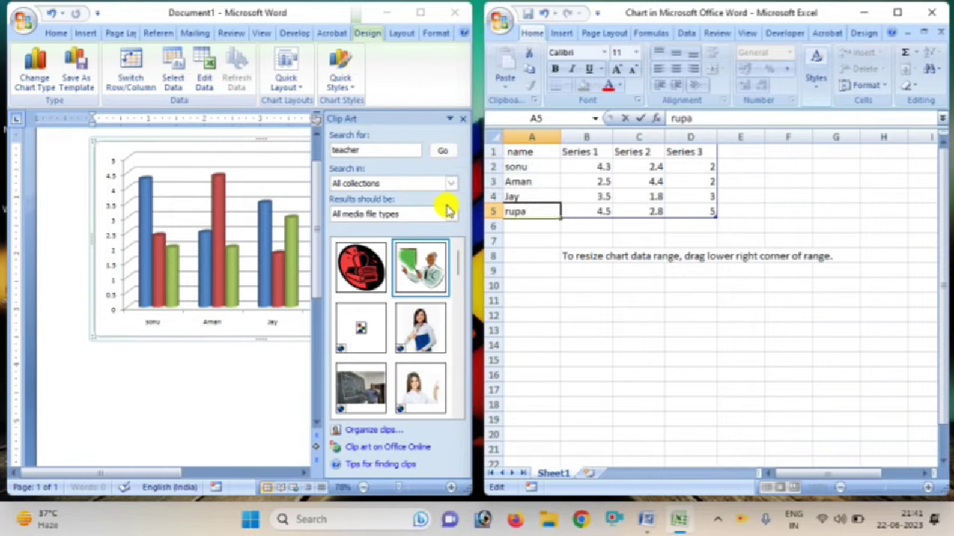
pyautogui.doubleClick(605, 166)
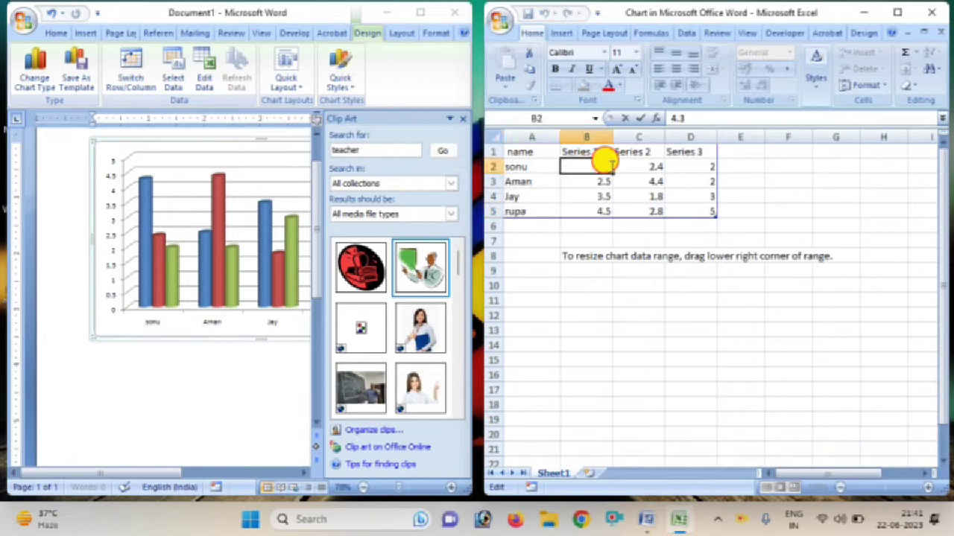
# Enter Series 1 values 45, 55, 14 and 45 in B2:B5.
pyautogui.press('BackSpace')
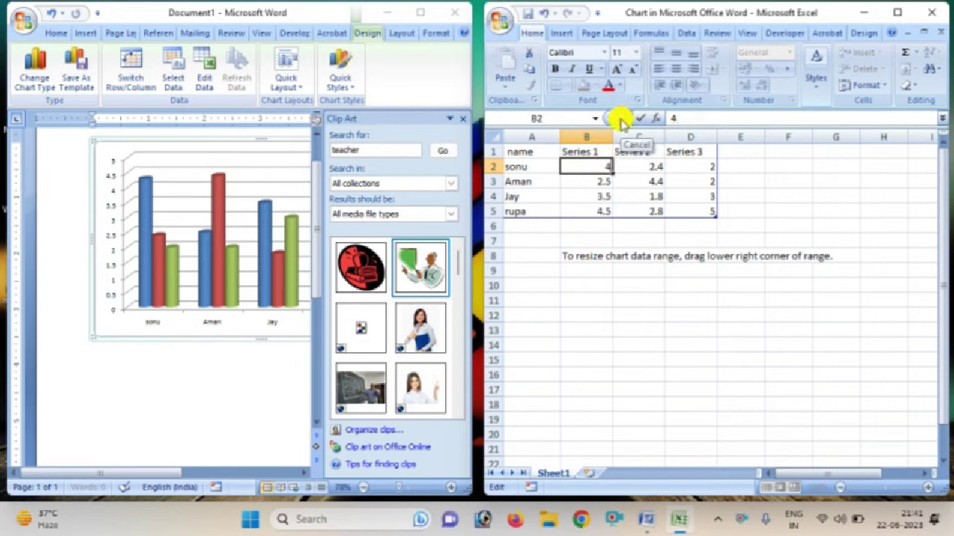
pyautogui.write('5')
pyautogui.press('Return')
pyautogui.press('Down')
pyautogui.press('Down')
pyautogui.doubleClick(602, 184)
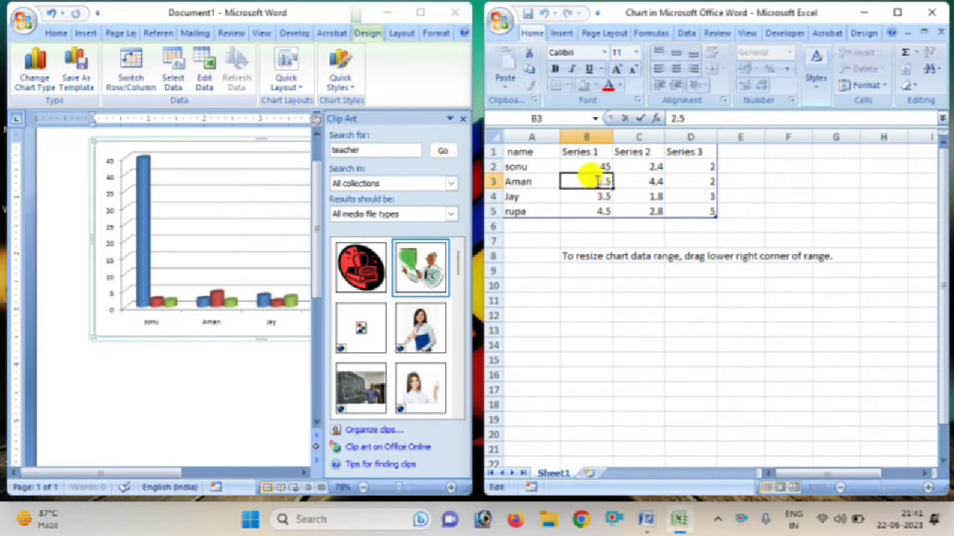
pyautogui.write('525')
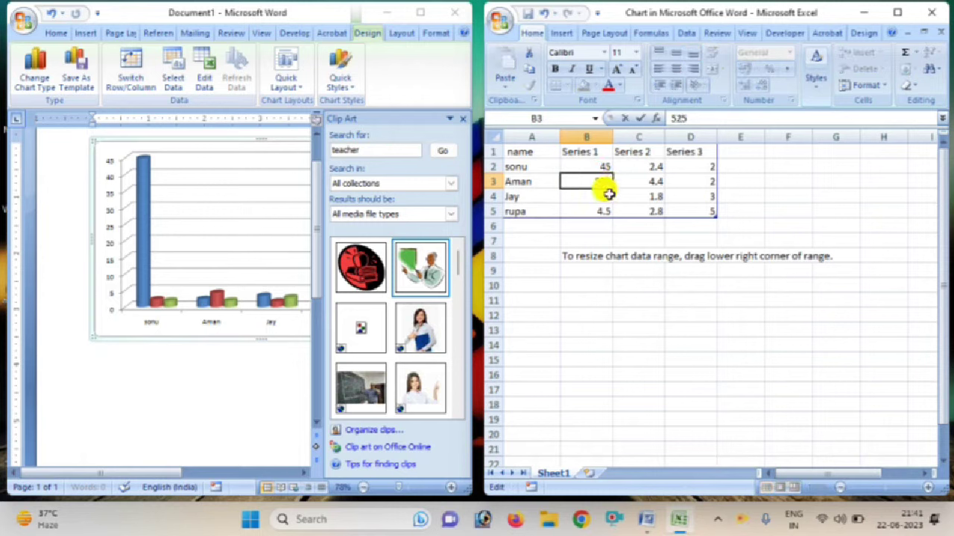
pyautogui.press('Return')
pyautogui.doubleClick(587, 191)
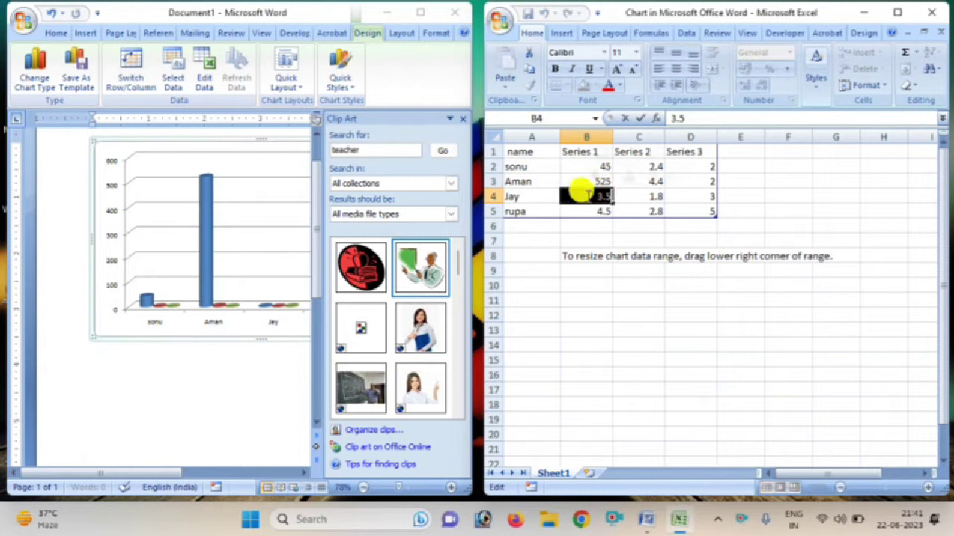
pyautogui.write('14')
pyautogui.doubleClick(603, 181)
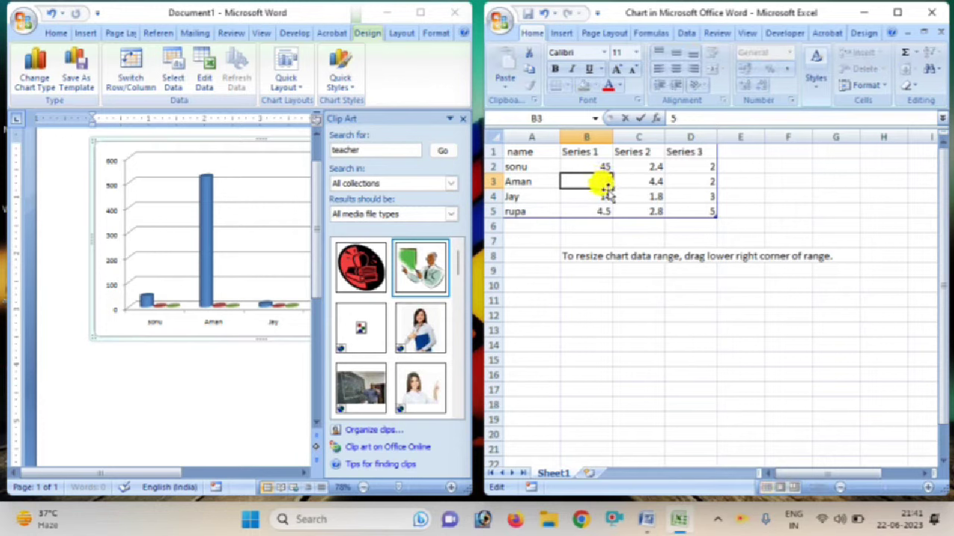
pyautogui.write('5')
pyautogui.doubleClick(605, 212)
pyautogui.write('45')
# Enter Series 2 values 58, 80, 62 and 63 in C2:C5.
pyautogui.doubleClick(649, 165)
pyautogui.write('58')
pyautogui.doubleClick(645, 183)
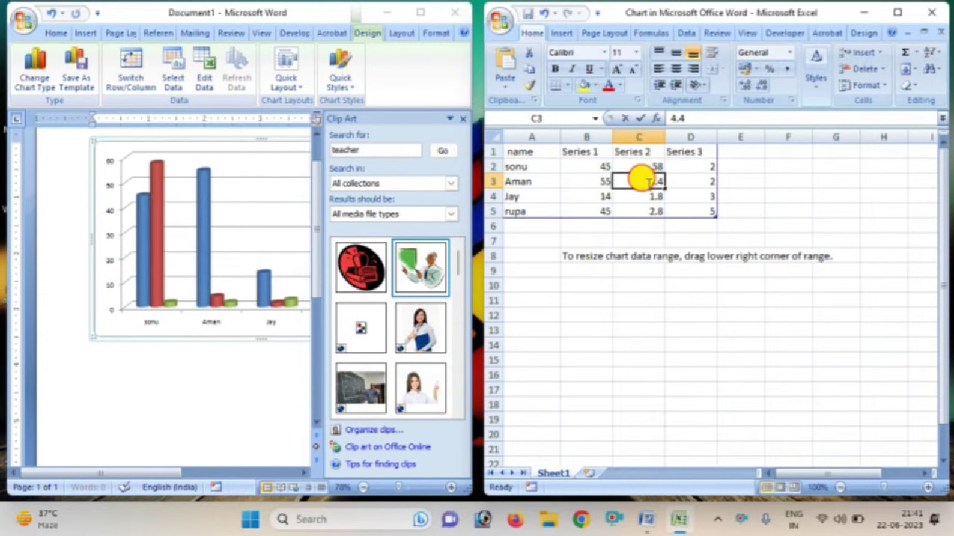
pyautogui.write('80')
pyautogui.doubleClick(643, 195)
pyautogui.write('62')
pyautogui.doubleClick(654, 211)
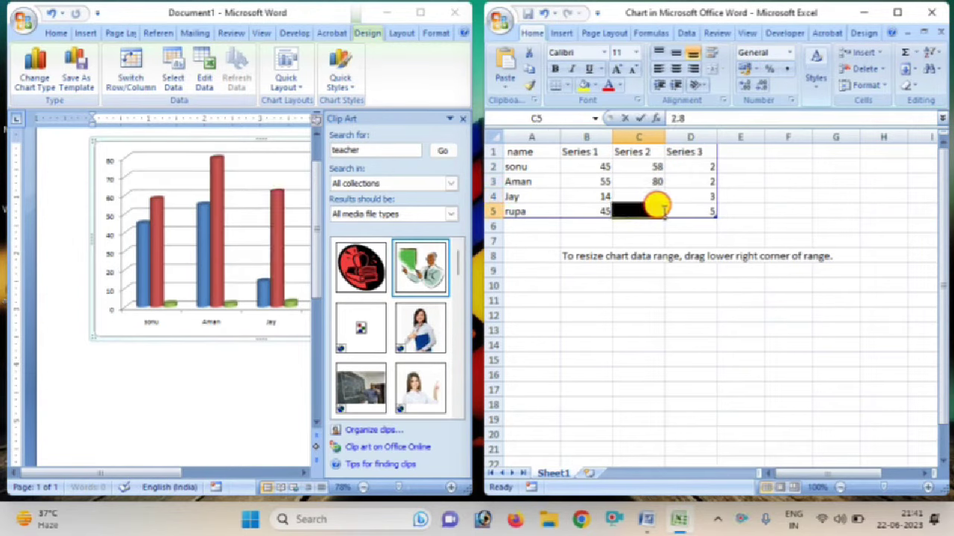
pyautogui.write('63')
# Set Series 3 to 64 in D2, 98 in D4, 25 in D5, then close the data sheet.
pyautogui.doubleClick(685, 165)
pyautogui.write('6')
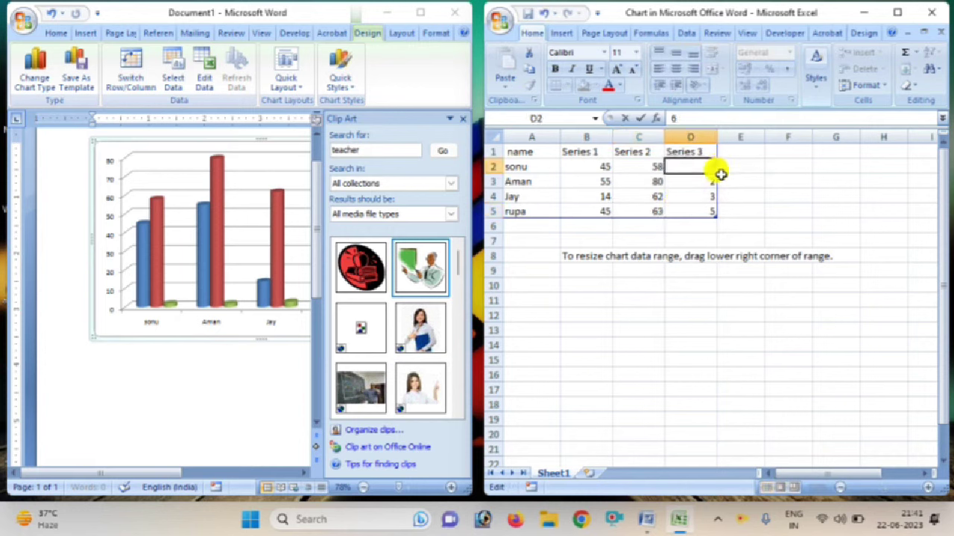
pyautogui.write('4')
pyautogui.doubleClick(704, 182)
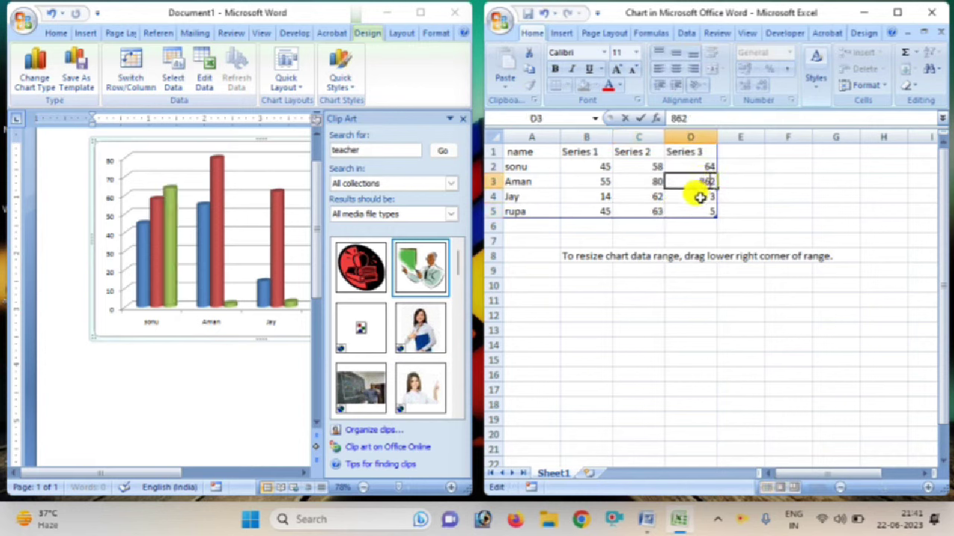
pyautogui.doubleClick(699, 197)
pyautogui.write('98')
pyautogui.doubleClick(709, 211)
pyautogui.write('25')
pyautogui.click(681, 240)
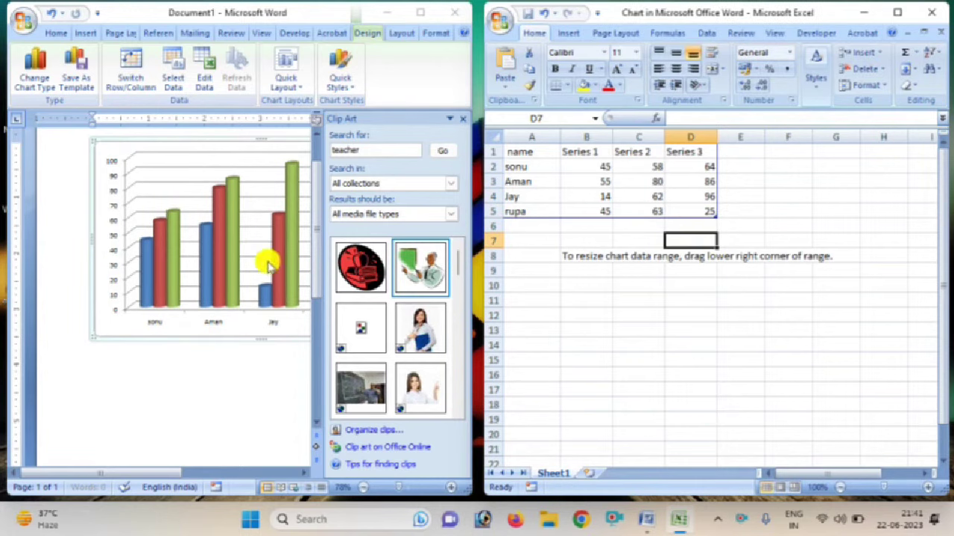
pyautogui.click(931, 14)
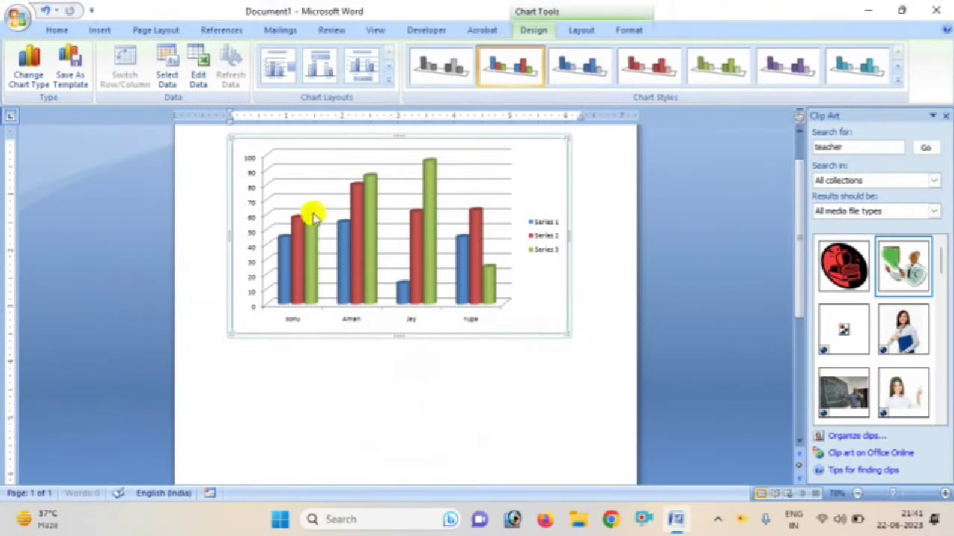
pyautogui.scroll(1, 450, 205)
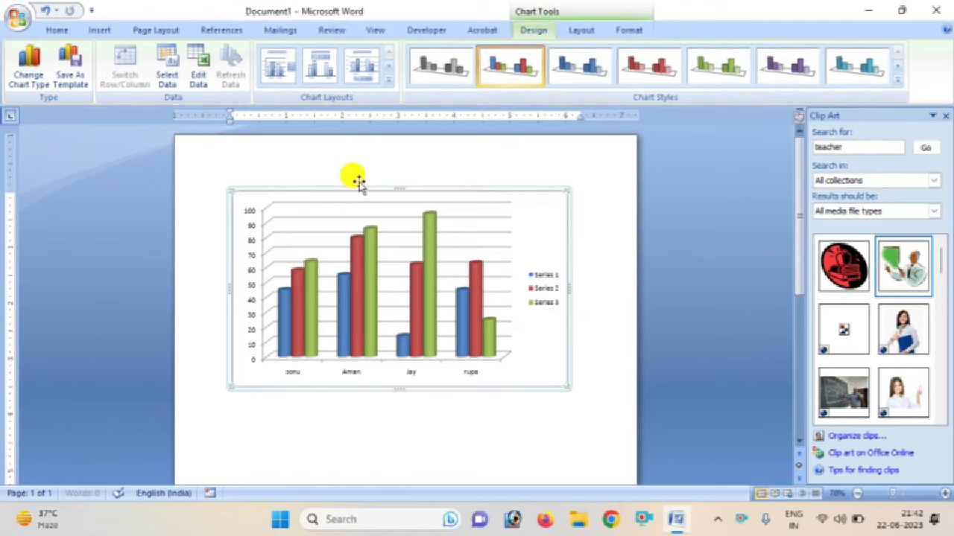
pyautogui.click(584, 29)
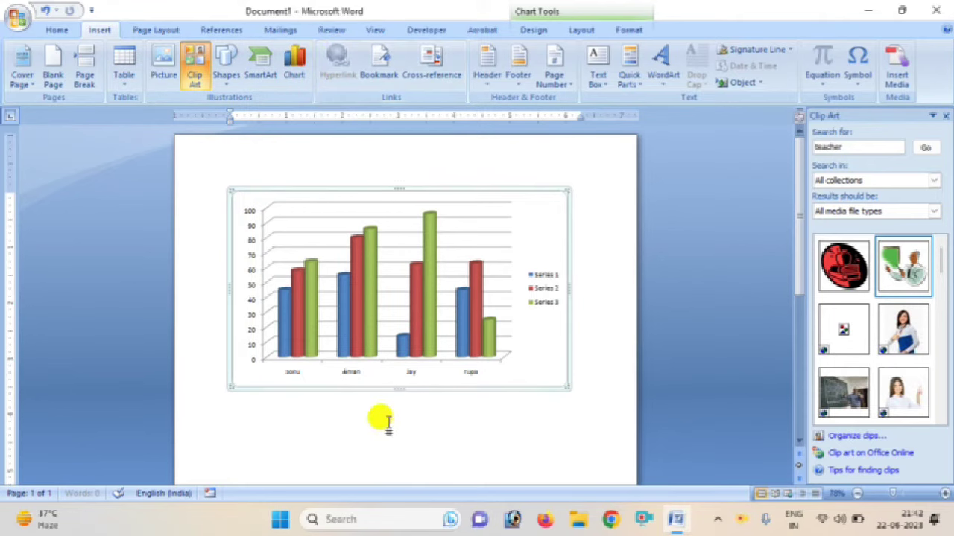
pyautogui.press('Delete')
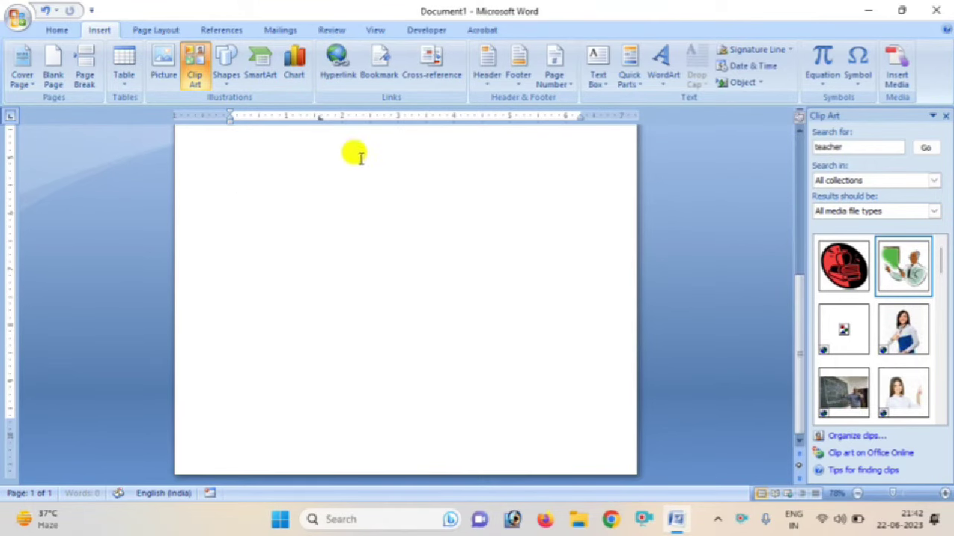
# Insert a hyperlink to the .jfif photo file on the Desktop.
pyautogui.click(339, 63)
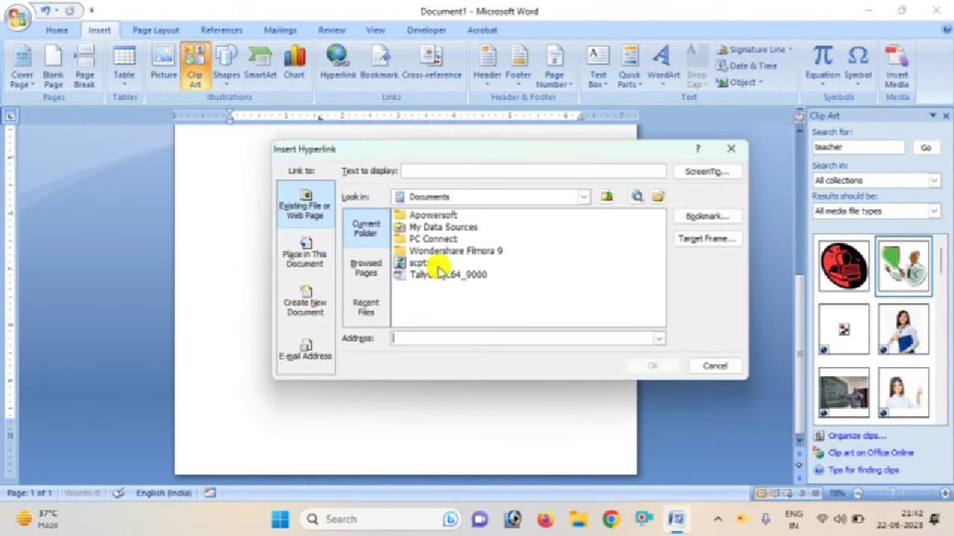
pyautogui.click(451, 196)
pyautogui.click(426, 213)
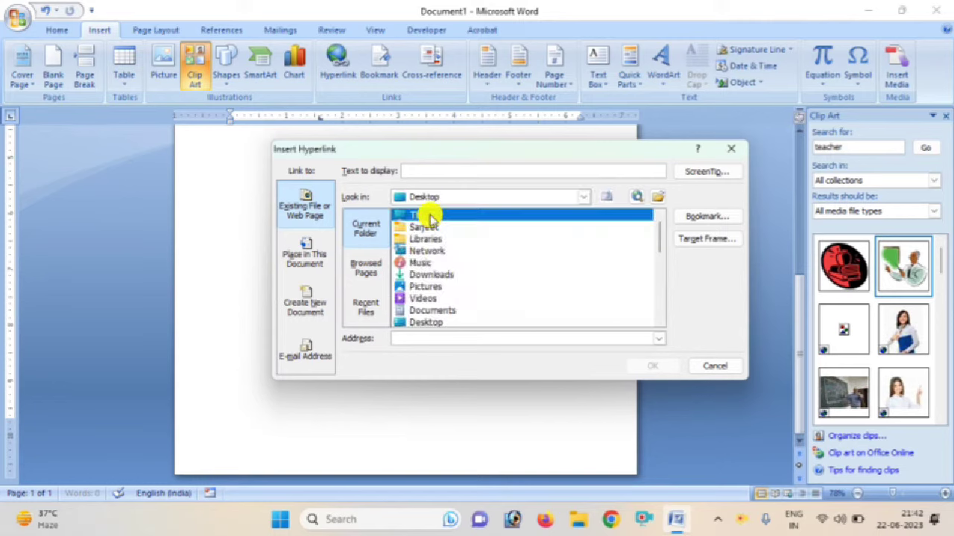
pyautogui.moveTo(658, 244); pyautogui.dragTo(661, 301)
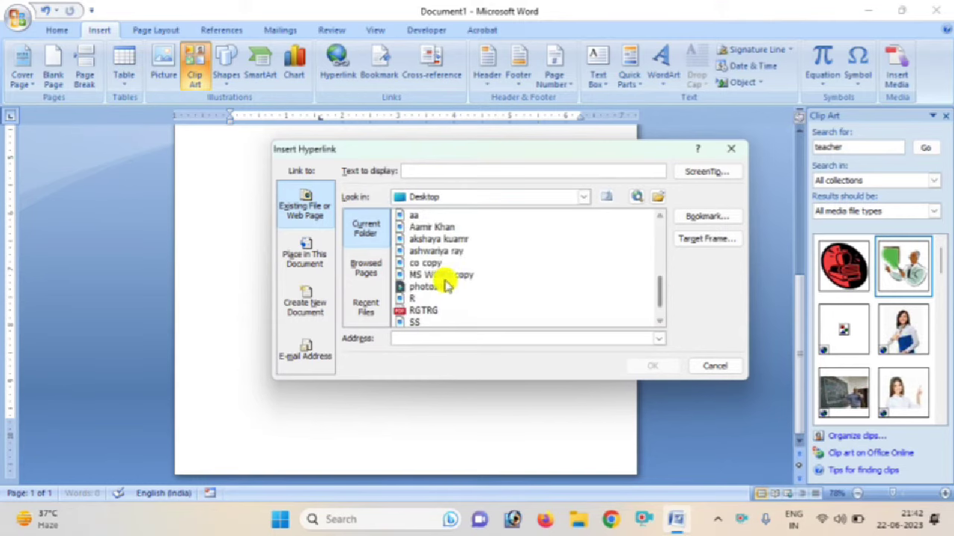
pyautogui.doubleClick(436, 252)
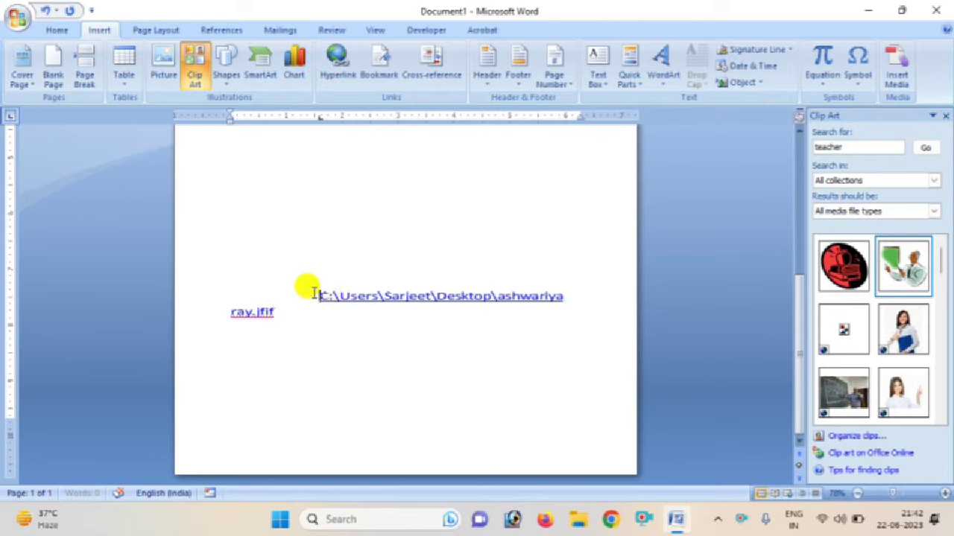
# Delete the folder path from the link text, then follow the link to open the photo.
pyautogui.moveTo(329, 296)
pyautogui.mouseDown()
pyautogui.moveTo(554, 296)
pyautogui.moveTo(493, 297)
pyautogui.mouseUp()
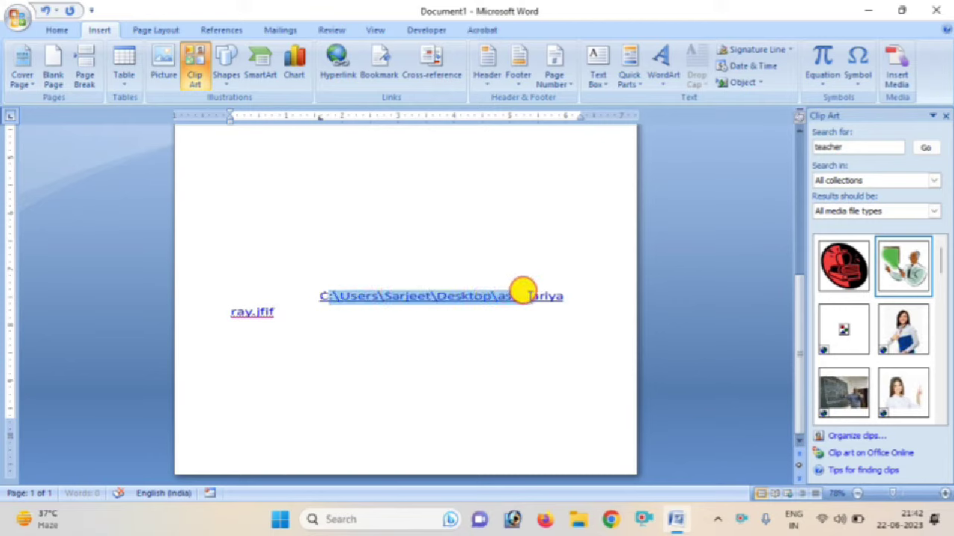
pyautogui.press('Delete')
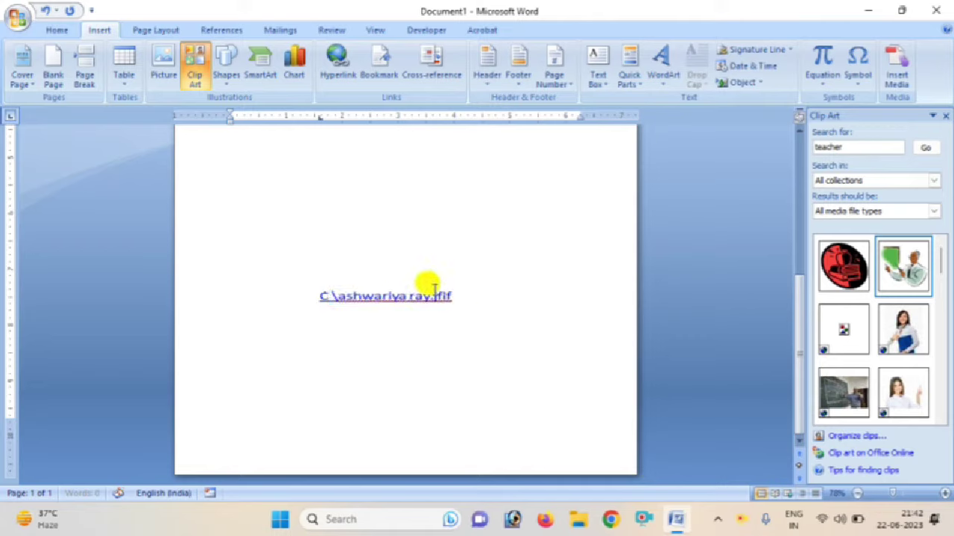
pyautogui.press('BackSpace')
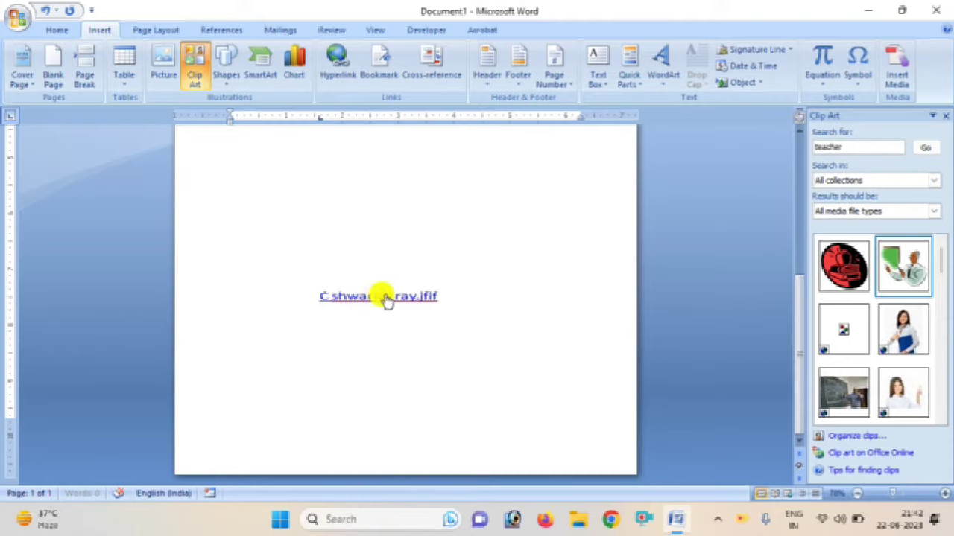
pyautogui.click(385, 298)
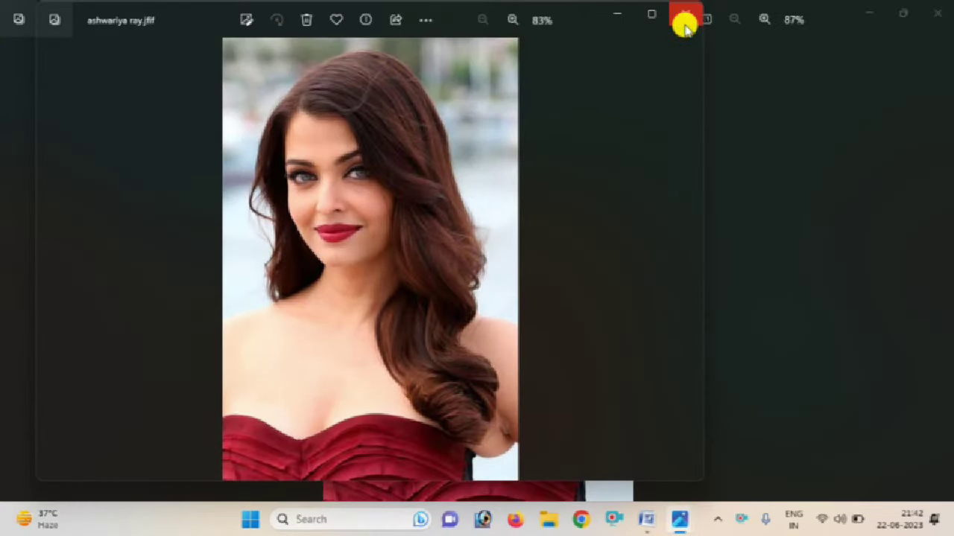
pyautogui.click(685, 14)
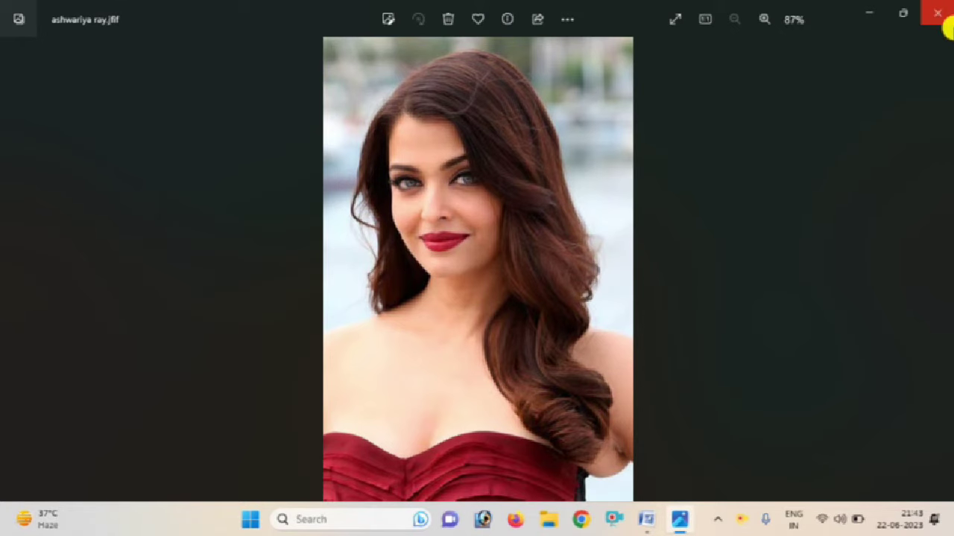
pyautogui.click(940, 15)
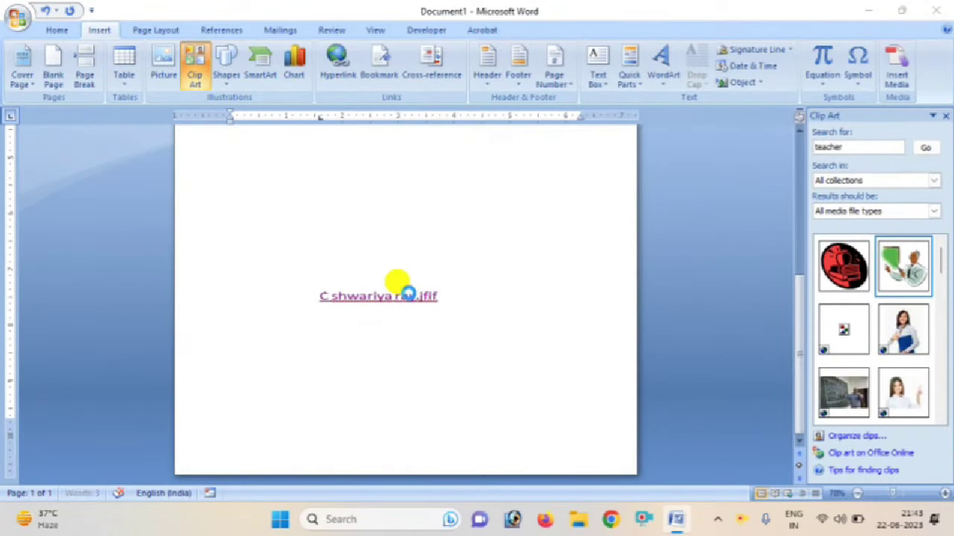
pyautogui.keyDown('ctrl'); pyautogui.click(411, 297); pyautogui.keyUp('ctrl')
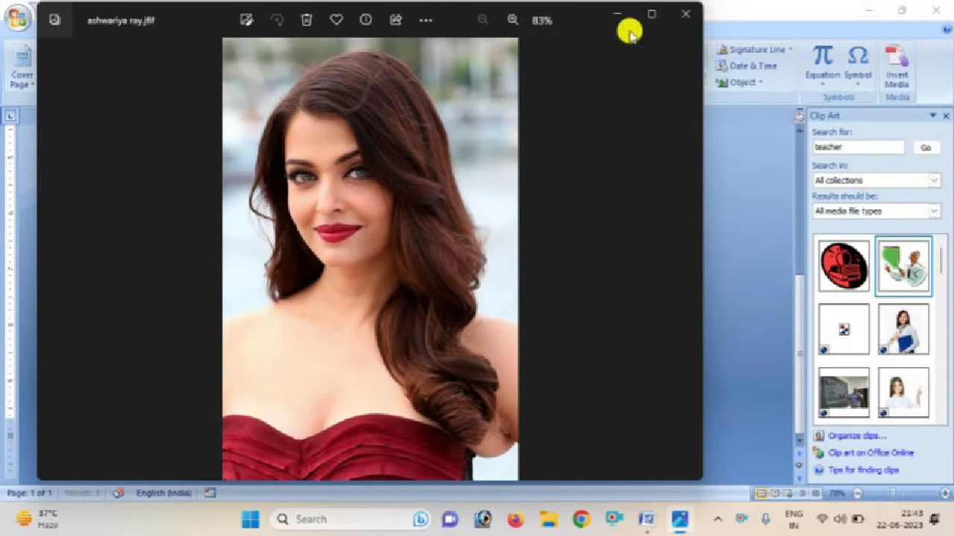
pyautogui.click(680, 11)
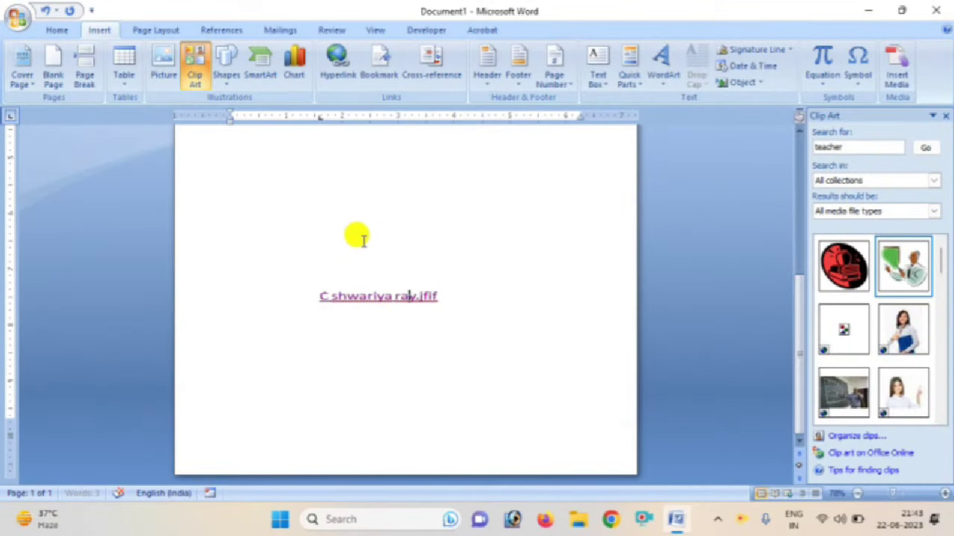
pyautogui.click(336, 75)
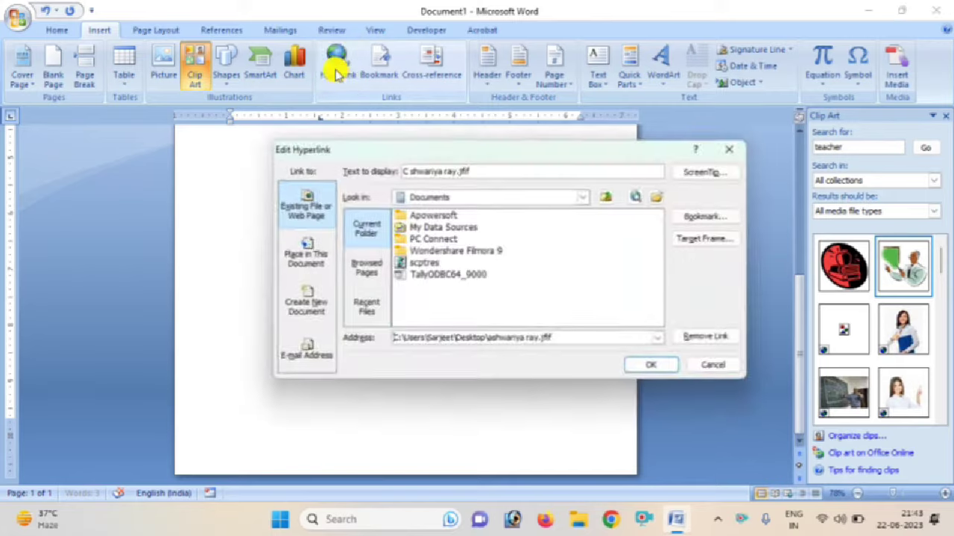
pyautogui.click(730, 148)
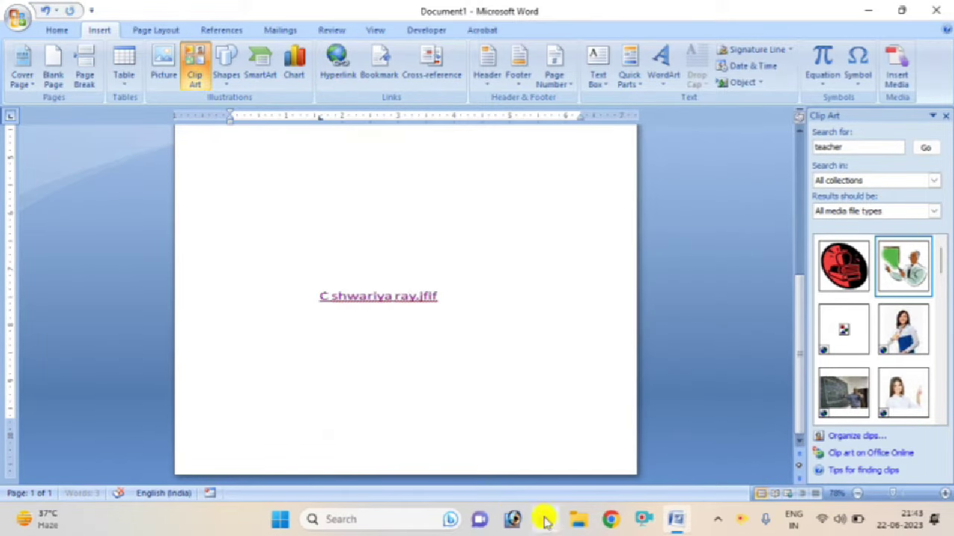
# Open youtube.com in a new browser window and switch to another channel account.
pyautogui.click(613, 524)
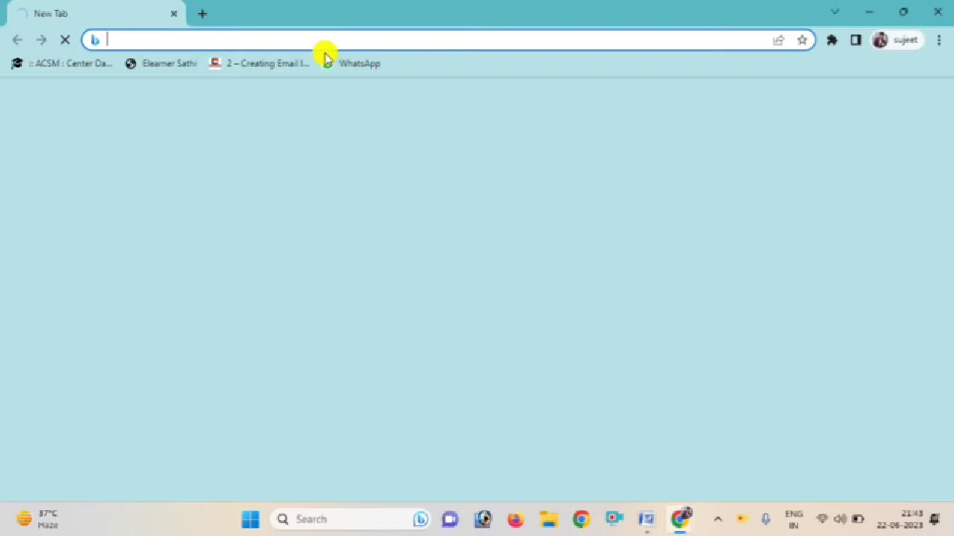
pyautogui.write('you')
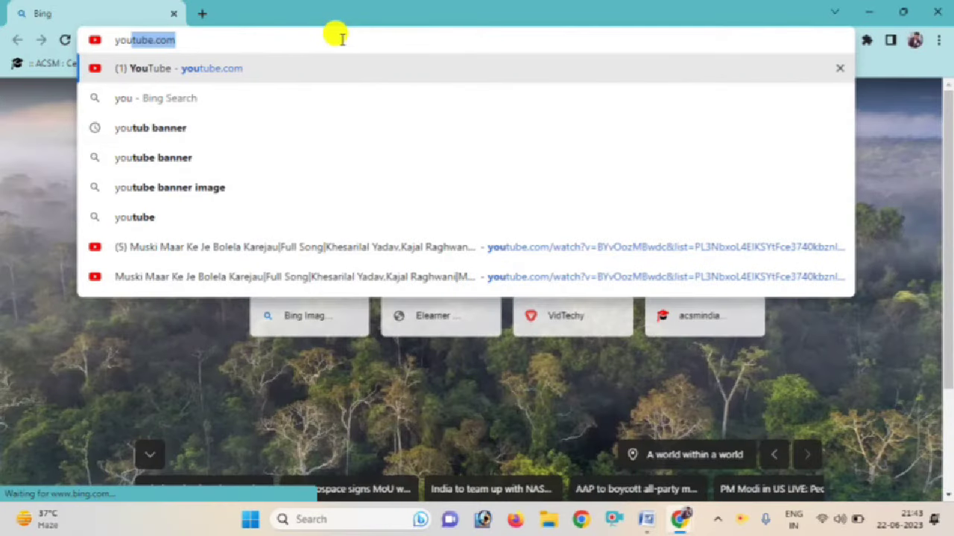
pyautogui.press('Return')
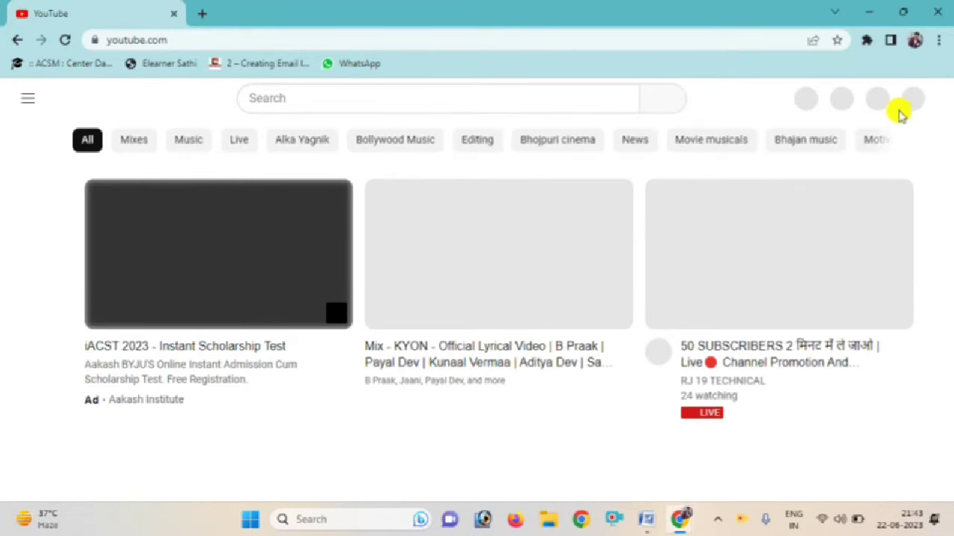
pyautogui.click(906, 100)
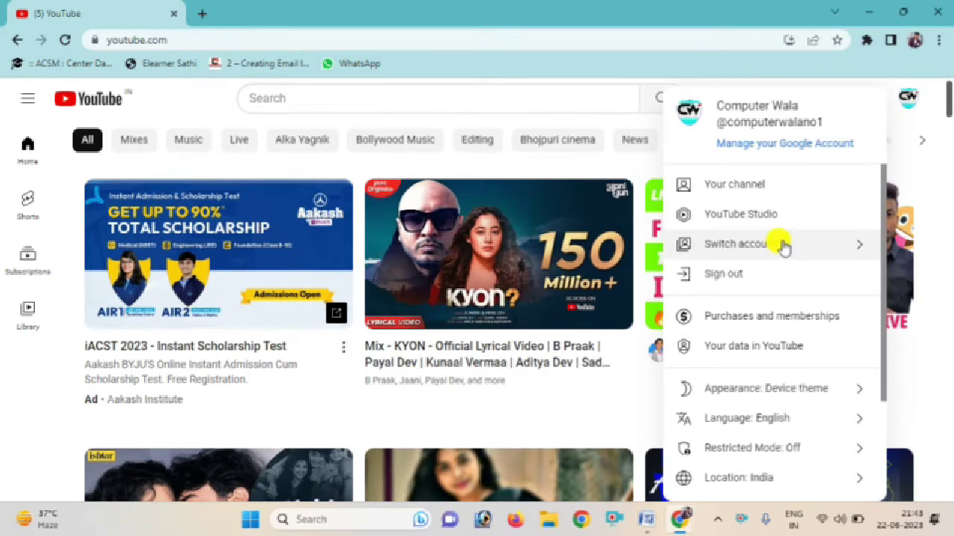
pyautogui.click(791, 252)
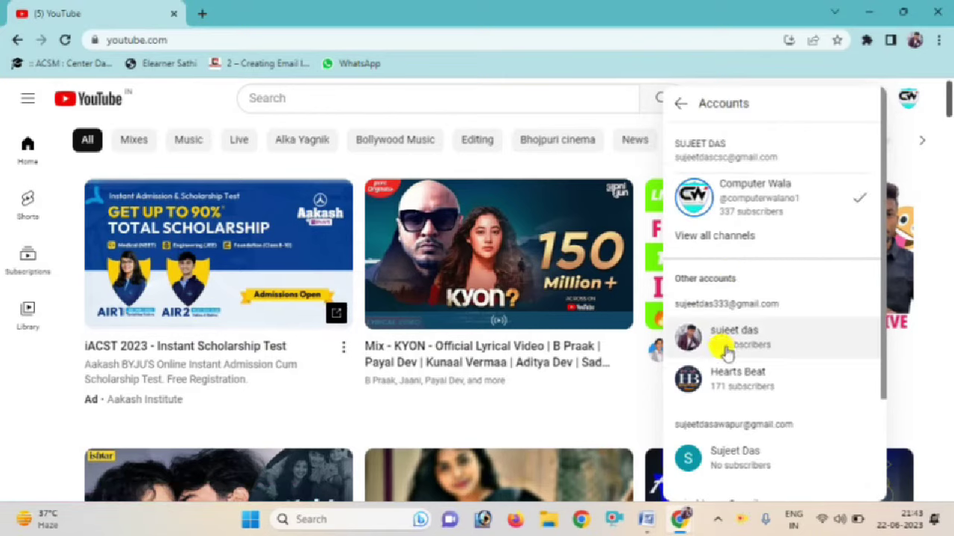
pyautogui.click(738, 377)
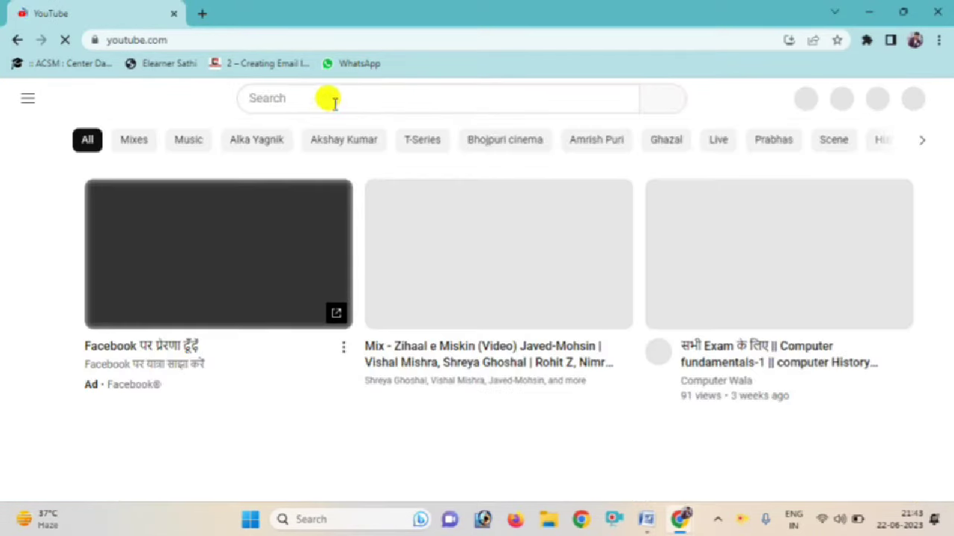
# Search YouTube for 'computer wala' and open the Tally prime Full Course video.
pyautogui.click(334, 103)
pyautogui.write('mp')
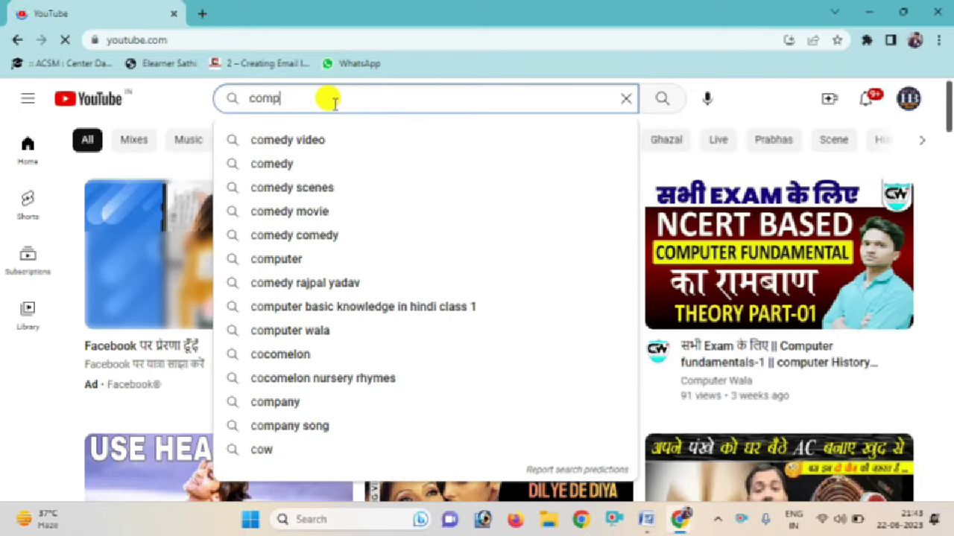
pyautogui.write('uter wala')
pyautogui.press('Return')
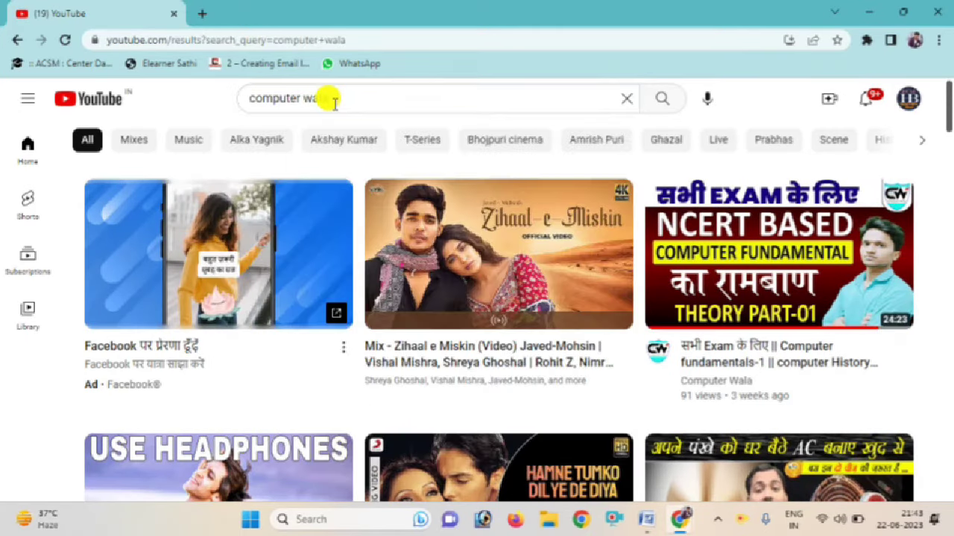
pyautogui.scroll(-5, 503, 252)
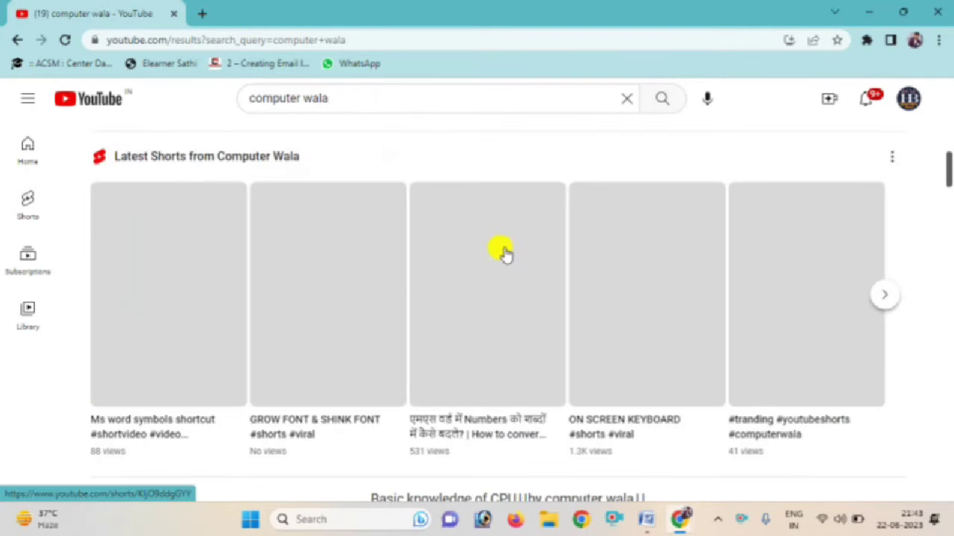
pyautogui.moveTo(948, 167); pyautogui.dragTo(947, 153)
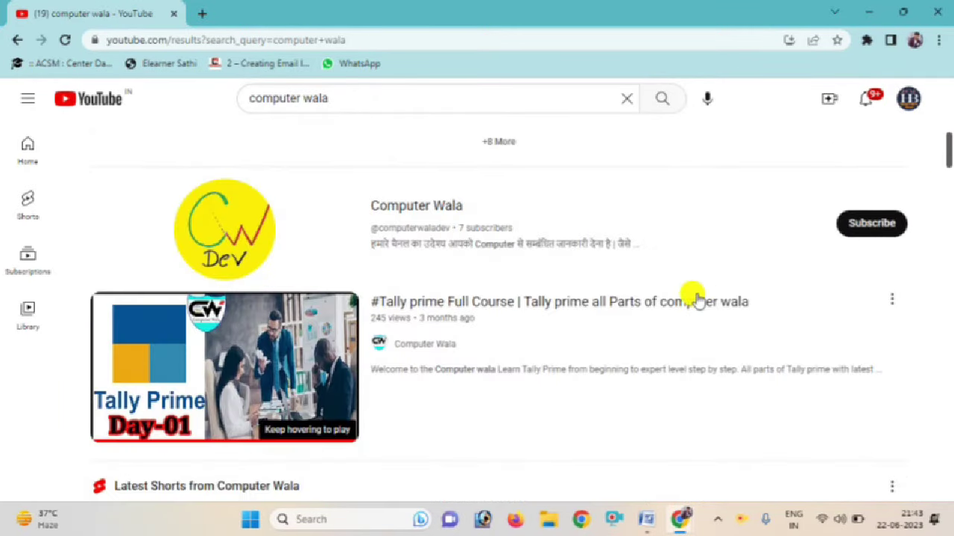
pyautogui.click(426, 336)
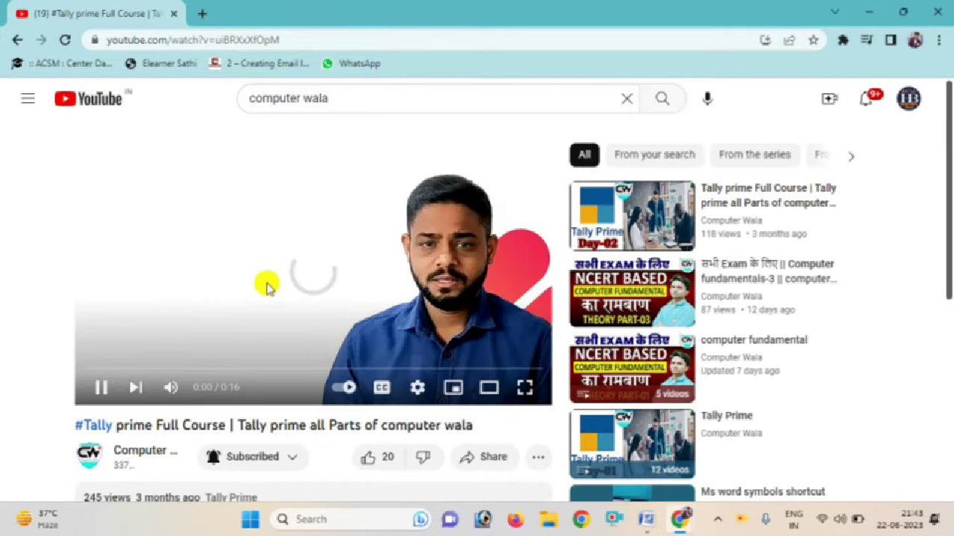
# Pause the ad, copy the video's web address, and return to Word.
pyautogui.click(313, 184)
pyautogui.click(337, 41)
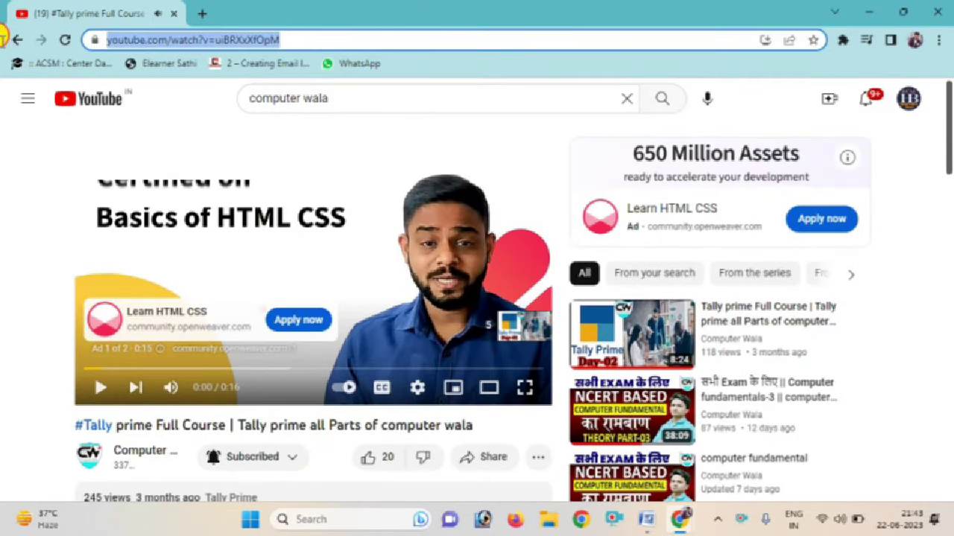
pyautogui.click(638, 524)
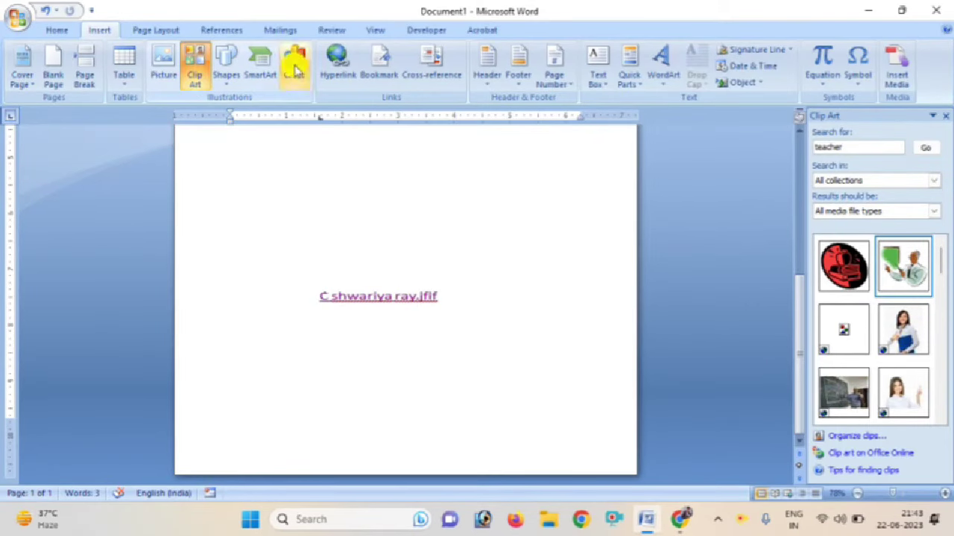
# Insert a hyperlink to the copied Tally prime YouTube URL and follow it.
pyautogui.click(335, 59)
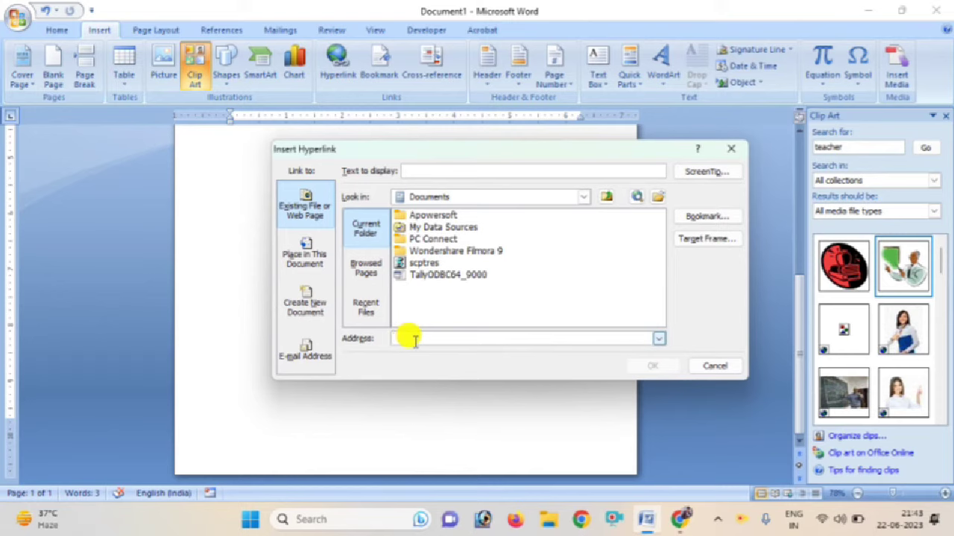
pyautogui.write('https://www.youtube.com/watch?v=uiBRXxXfOpM')
pyautogui.click(662, 367)
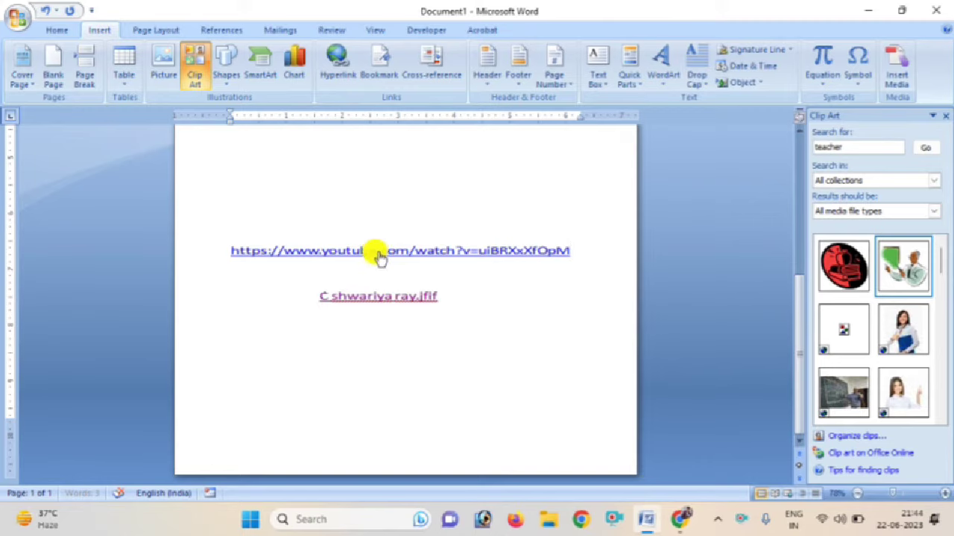
pyautogui.keyDown('ctrl'); pyautogui.click(378, 253); pyautogui.keyUp('ctrl')
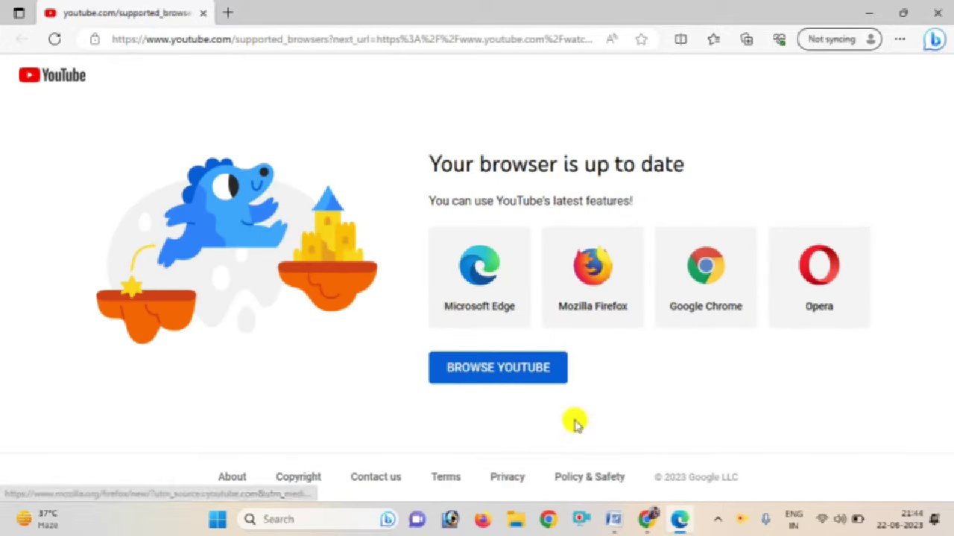
# Continue past YouTube's supported-browsers notice with BROWSE YOUTUBE.
pyautogui.click(536, 370)
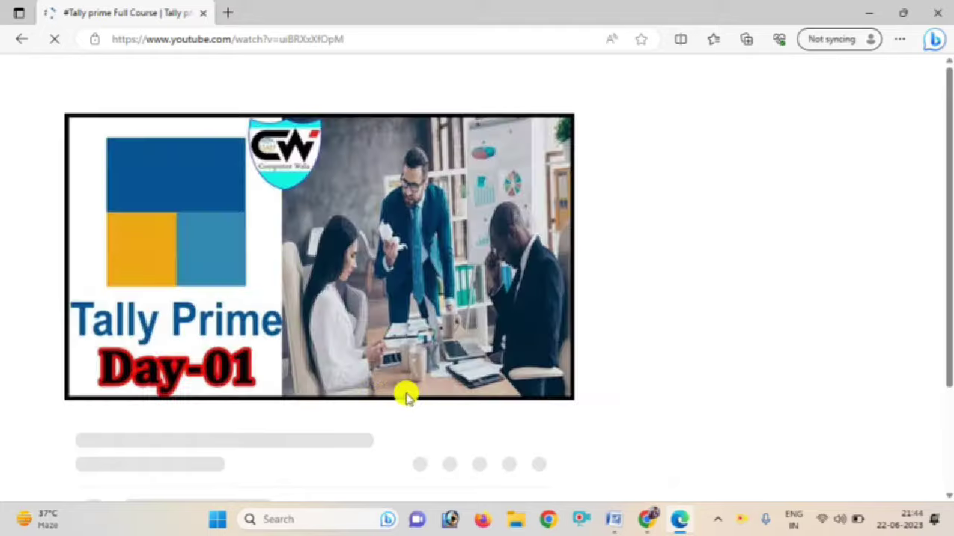
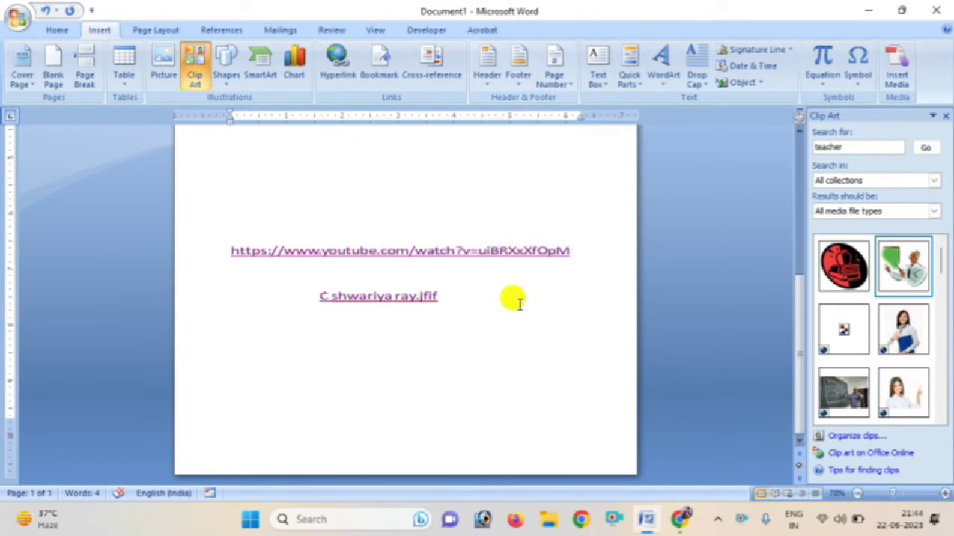
# Delete the URL and file-name lines and the column chart, leaving an empty page.
pyautogui.moveTo(219, 221); pyautogui.dragTo(609, 356)
pyautogui.press('Delete')
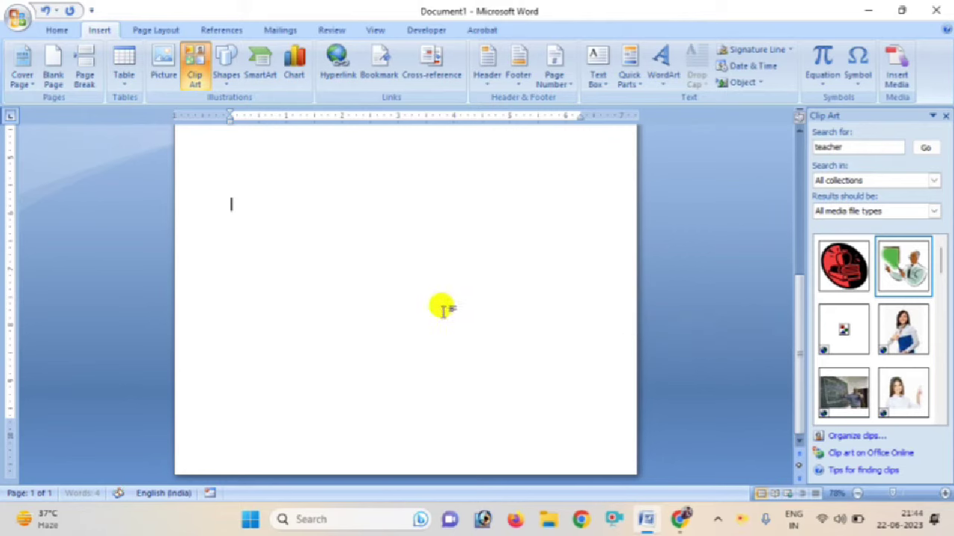
pyautogui.hotkey('ctrl', 'v')
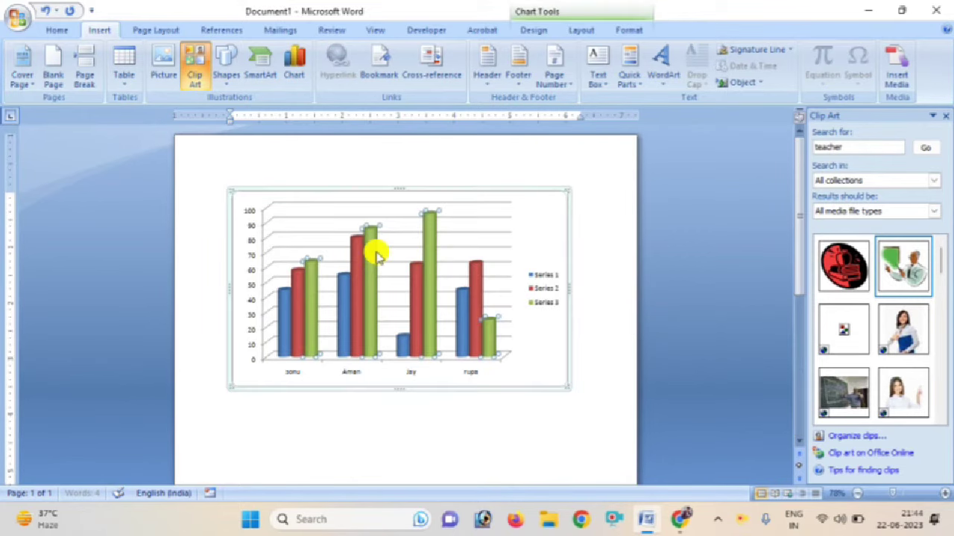
pyautogui.press('Delete')
pyautogui.hotkey('ctrl', 'a')
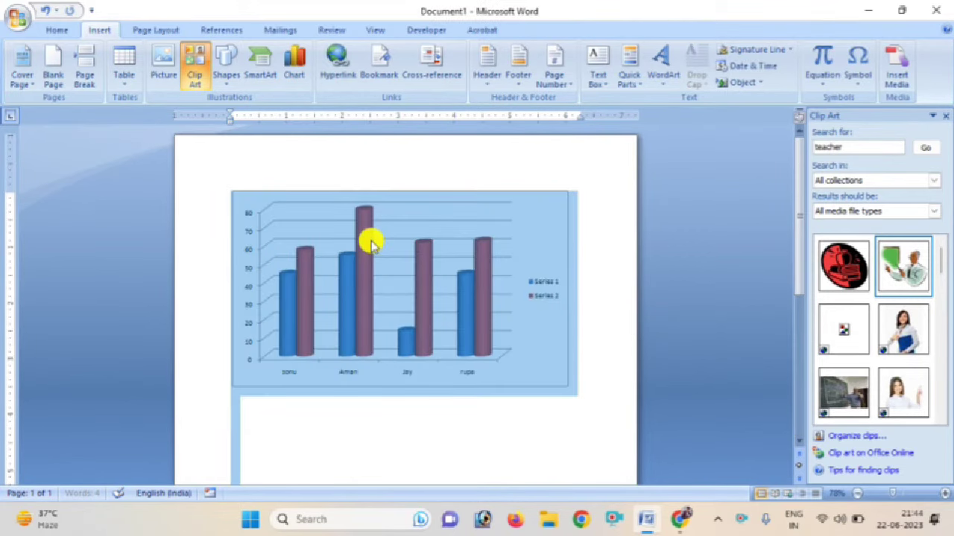
pyautogui.press('Delete')
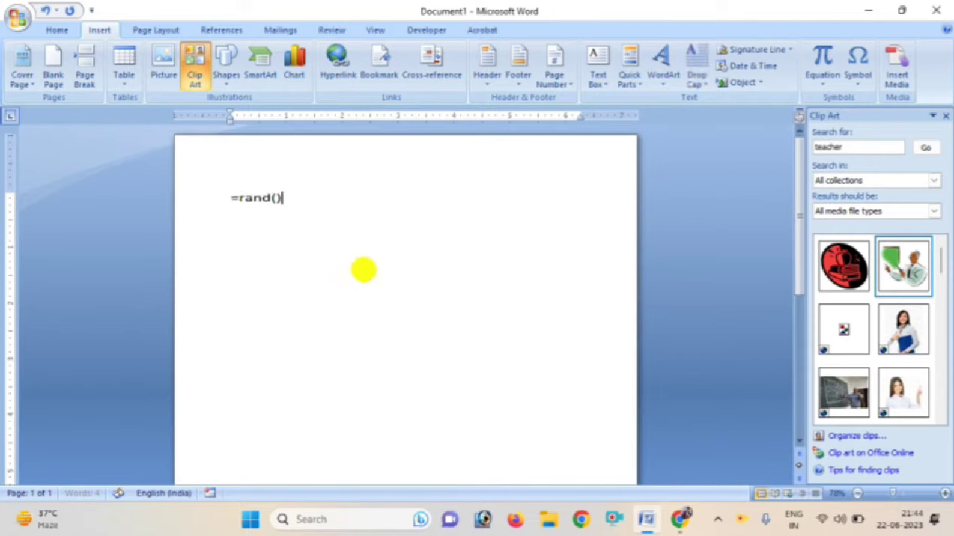
# Expand =rand() and then =rand(5,5) into three pages of sample paragraphs.
pyautogui.press('Return')
pyautogui.scroll(2, 368, 224)
pyautogui.scroll(-5, 368, 224)
pyautogui.scroll(5, 368, 249)
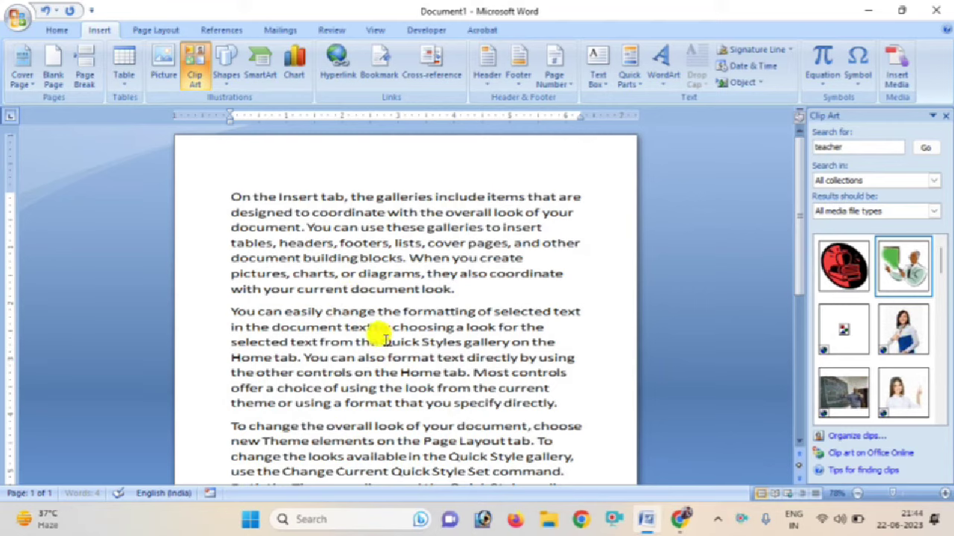
pyautogui.scroll(-7, 381, 327)
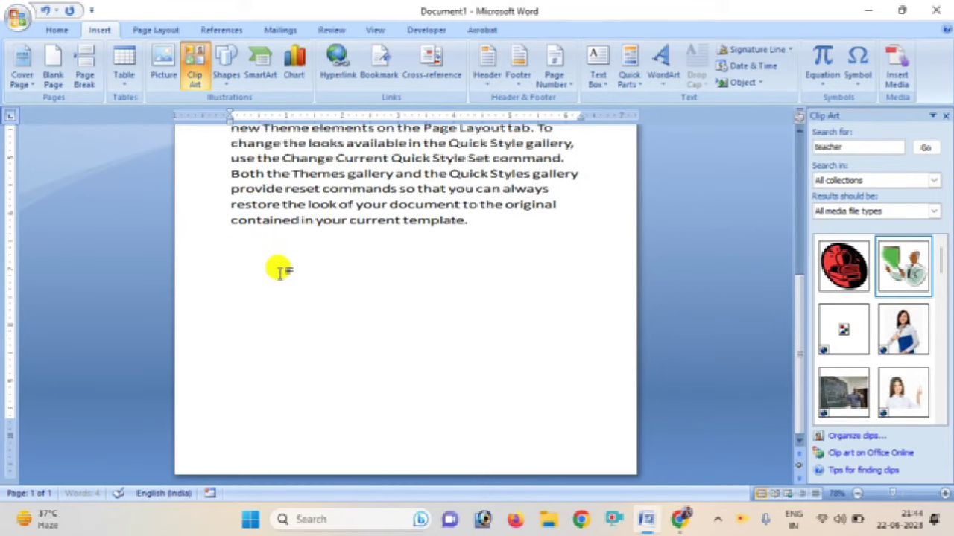
pyautogui.write('rand(5,5')
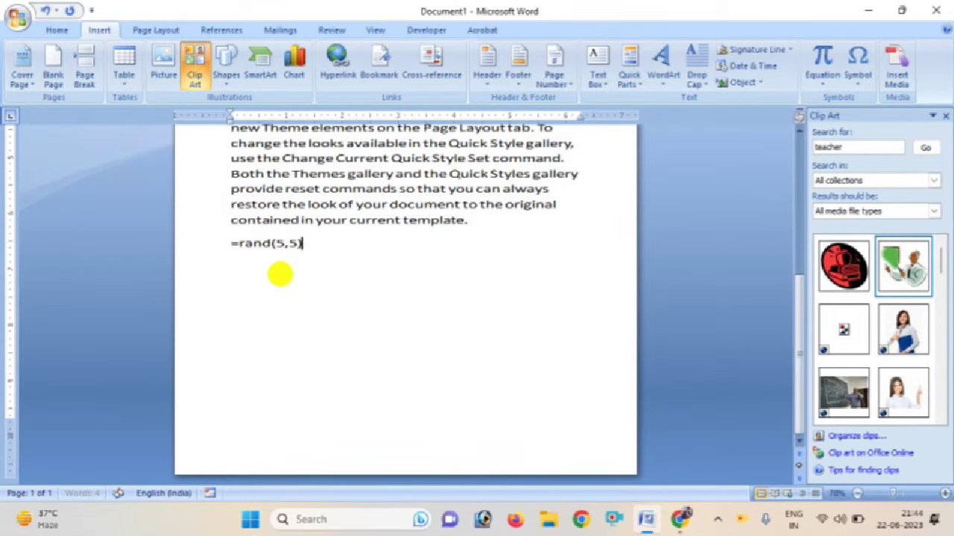
pyautogui.press('Return')
# Zoom out to view the pages side by side and close the Clip Art pane.
pyautogui.scroll(5, 277, 261)
pyautogui.scroll(5, 665, 385)
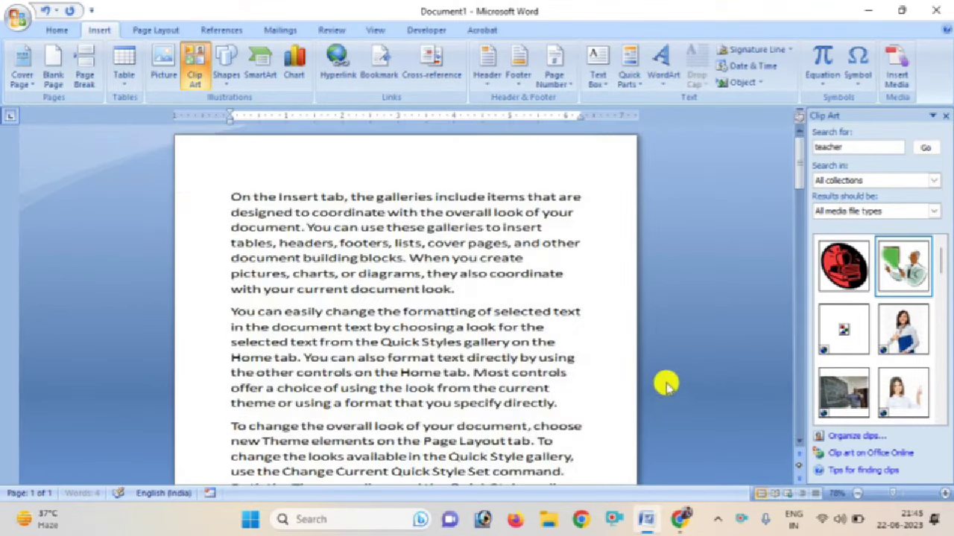
pyautogui.moveTo(887, 495); pyautogui.dragTo(880, 495)
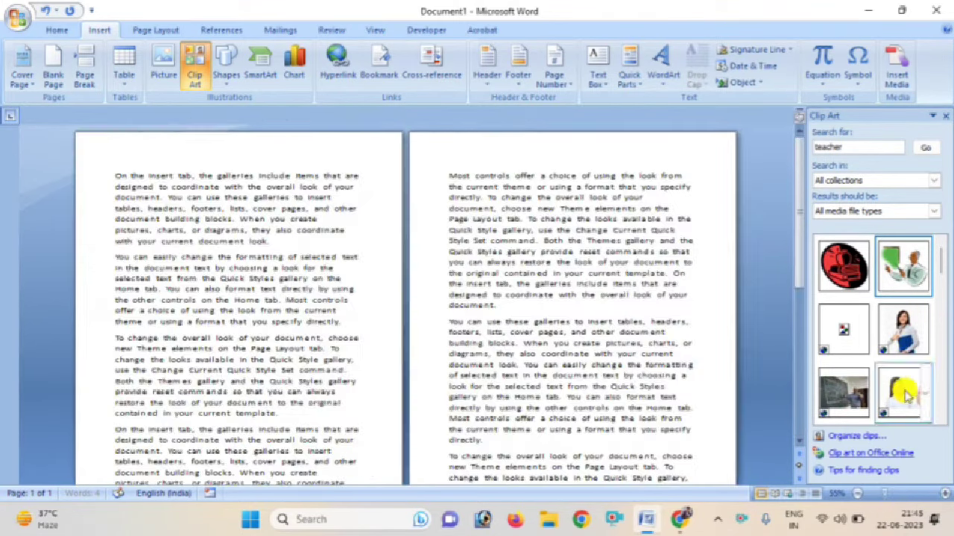
pyautogui.click(942, 117)
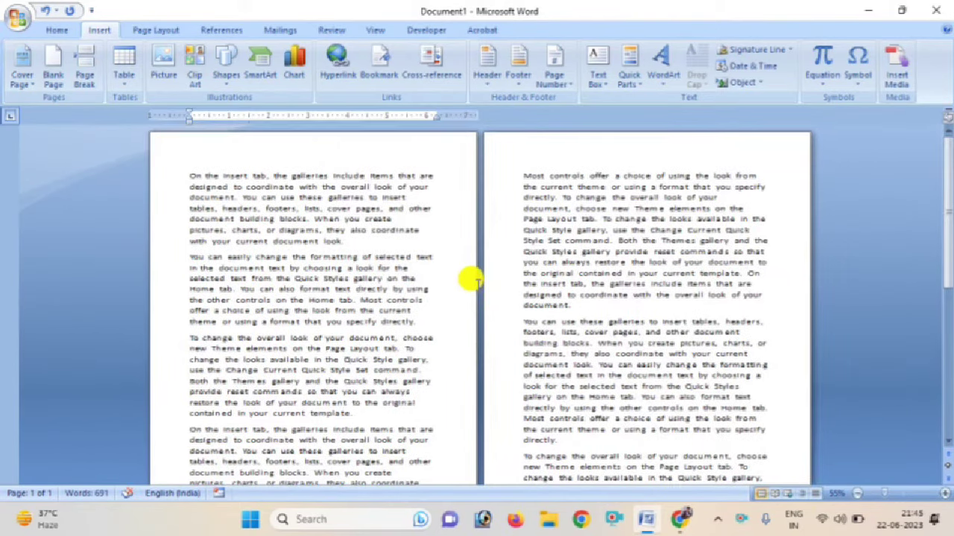
pyautogui.scroll(5, 470, 280)
pyautogui.scroll(5, 462, 277)
pyautogui.scroll(3, 447, 261)
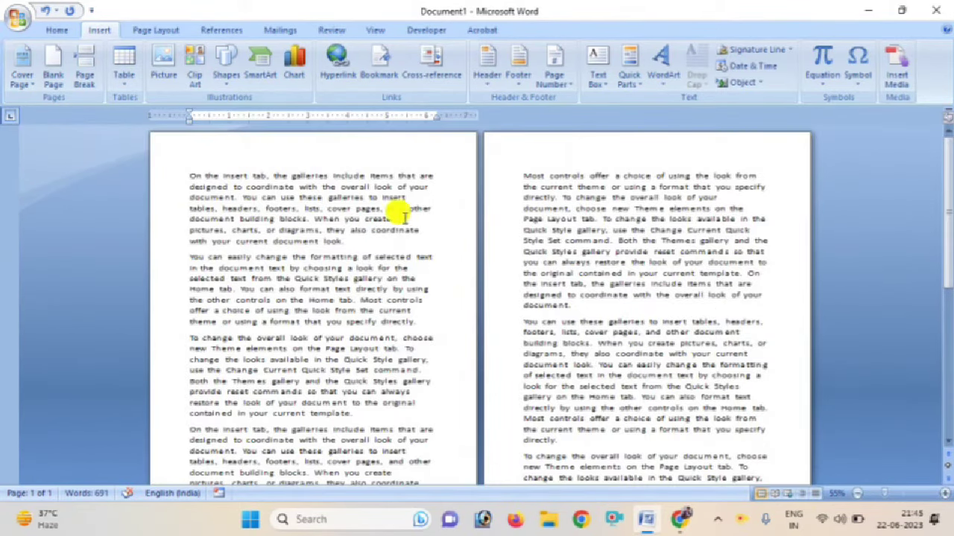
pyautogui.click(153, 32)
pyautogui.click(112, 33)
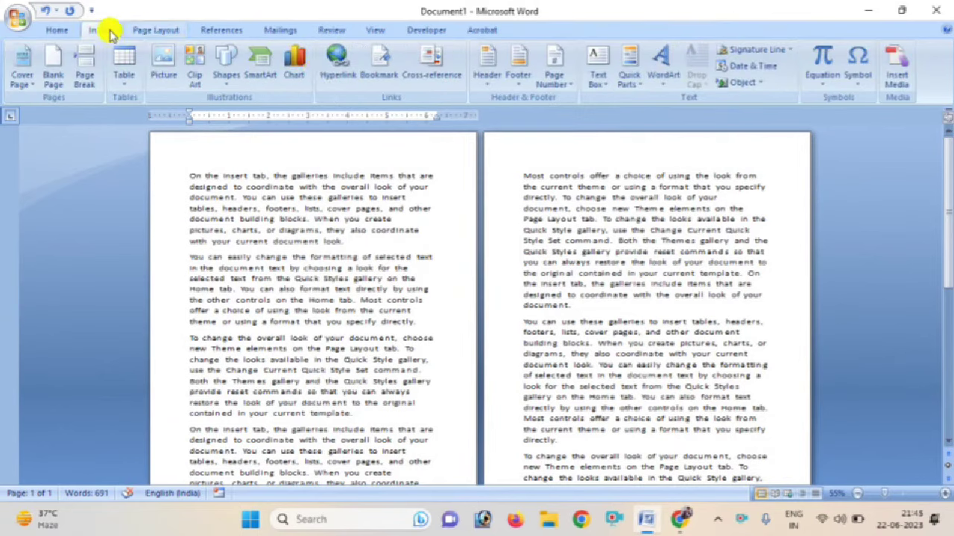
# Add the Tiles header with title COMPUTER WALA and year 2023, viewing all three pages.
pyautogui.click(488, 75)
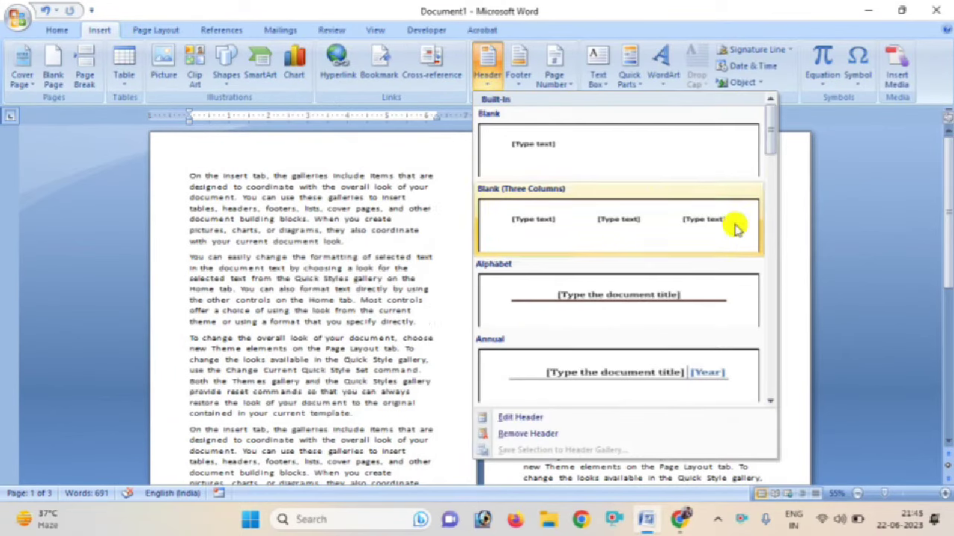
pyautogui.moveTo(770, 149)
pyautogui.mouseDown()
pyautogui.moveTo(787, 377)
pyautogui.moveTo(788, 366)
pyautogui.mouseUp()
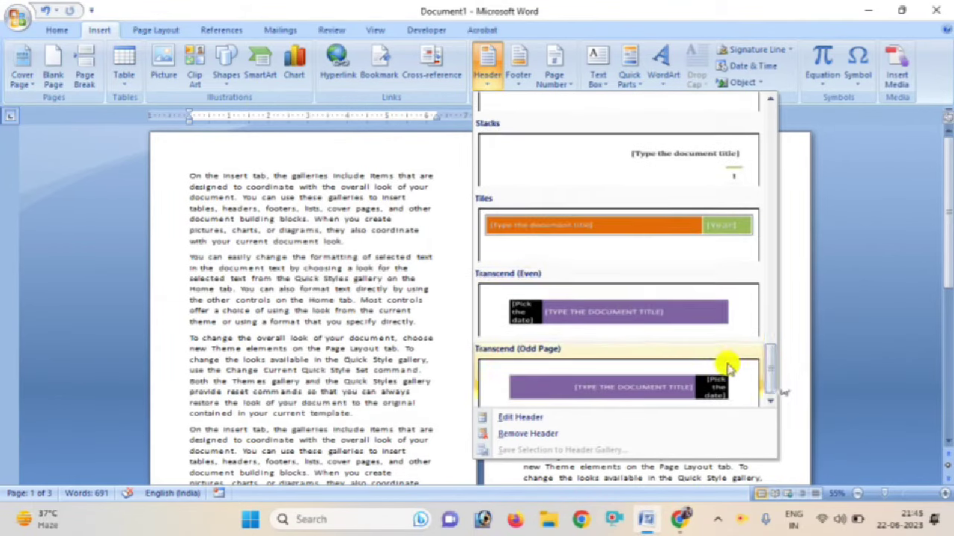
pyautogui.click(621, 228)
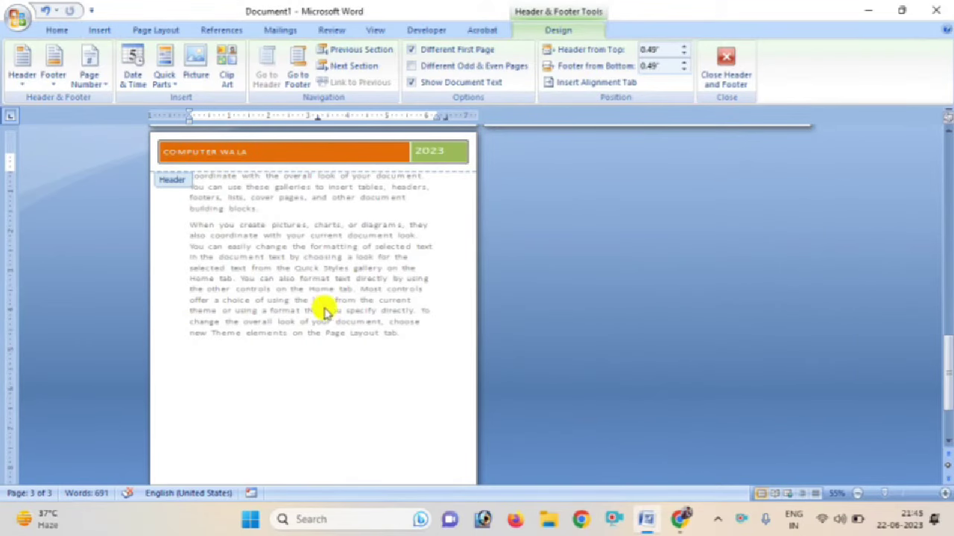
pyautogui.scroll(-3, 321, 282)
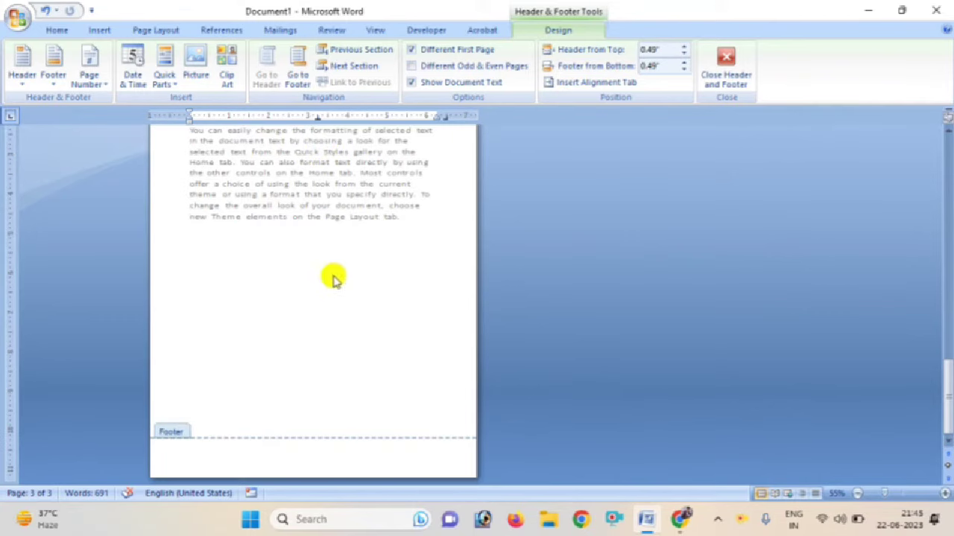
pyautogui.scroll(10, 453, 309)
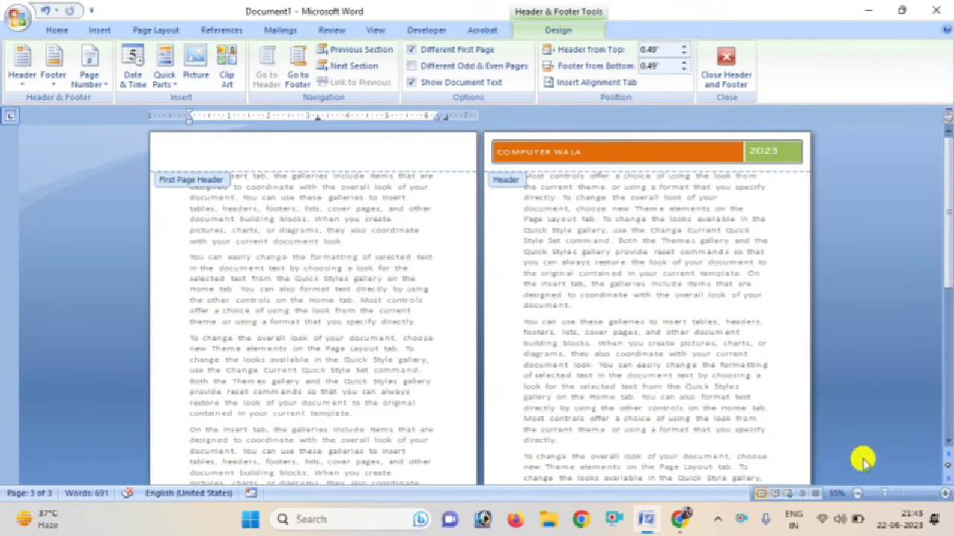
pyautogui.moveTo(879, 490); pyautogui.dragTo(867, 492)
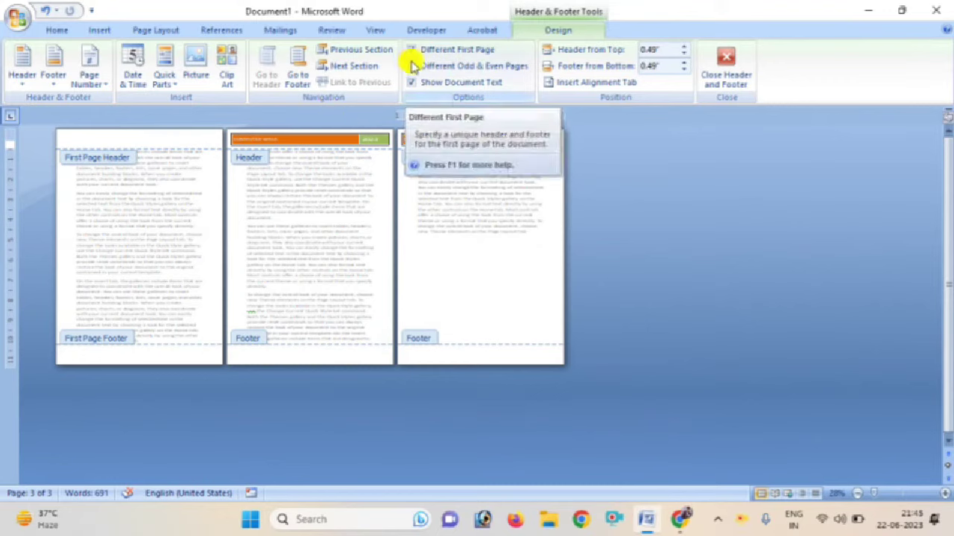
# Turn off Different Odd & Even Pages and Different First Page so every page shows the header.
pyautogui.click(412, 67)
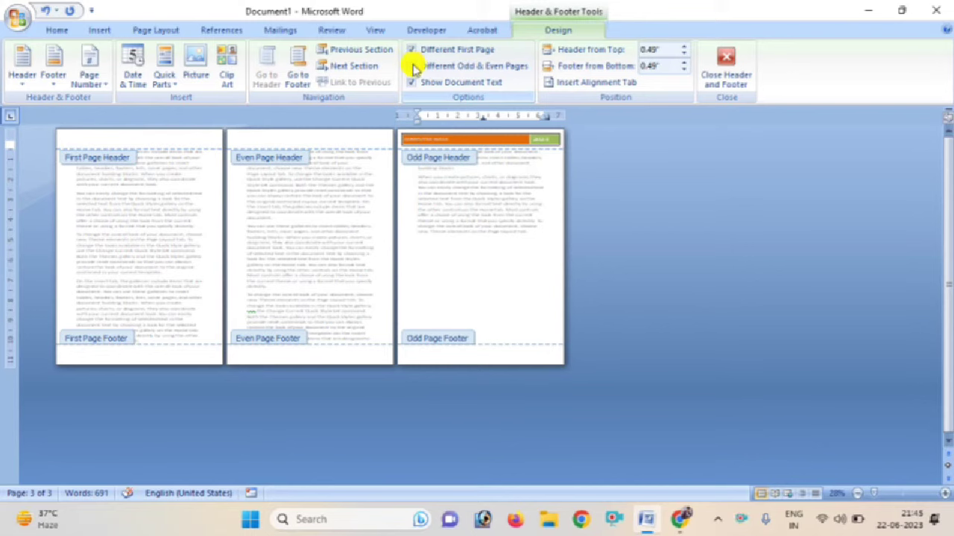
pyautogui.click(412, 66)
pyautogui.click(411, 49)
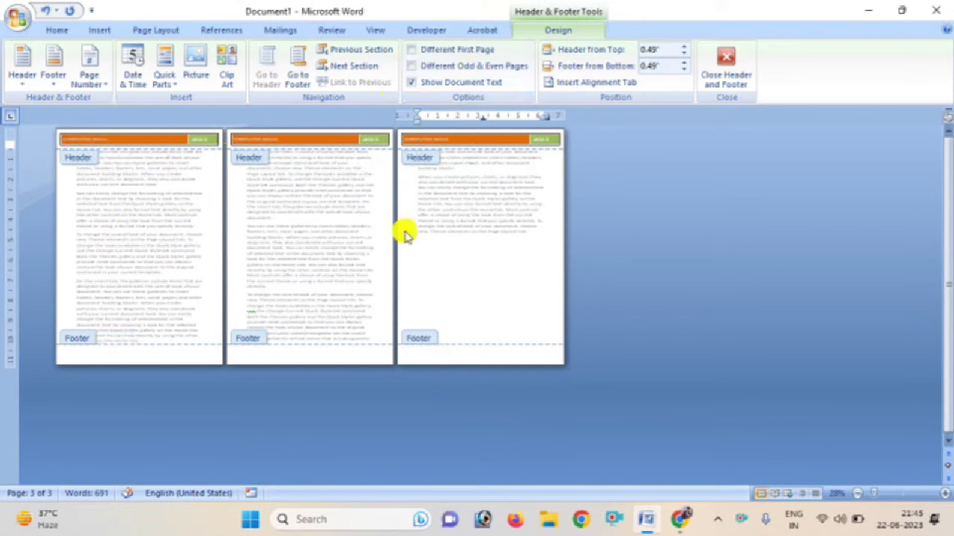
pyautogui.click(413, 50)
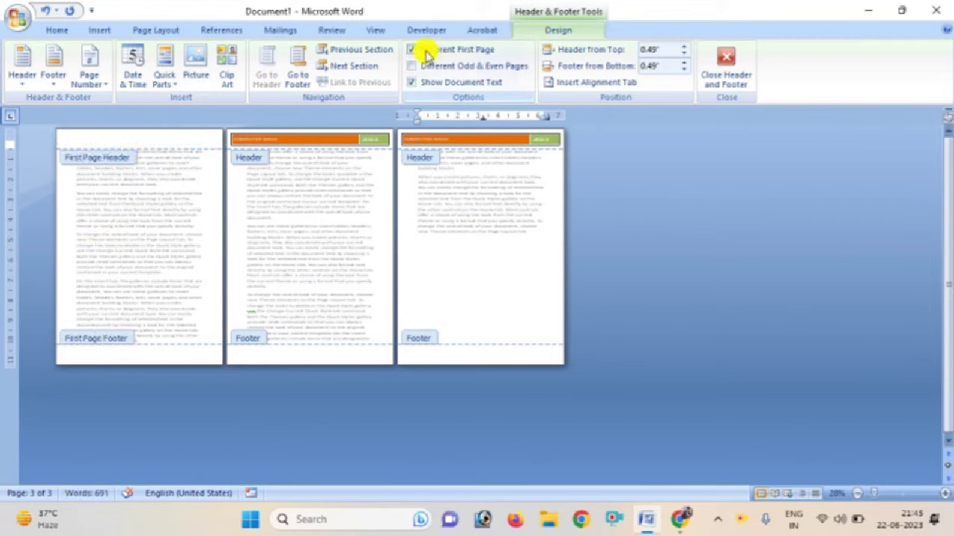
pyautogui.click(414, 50)
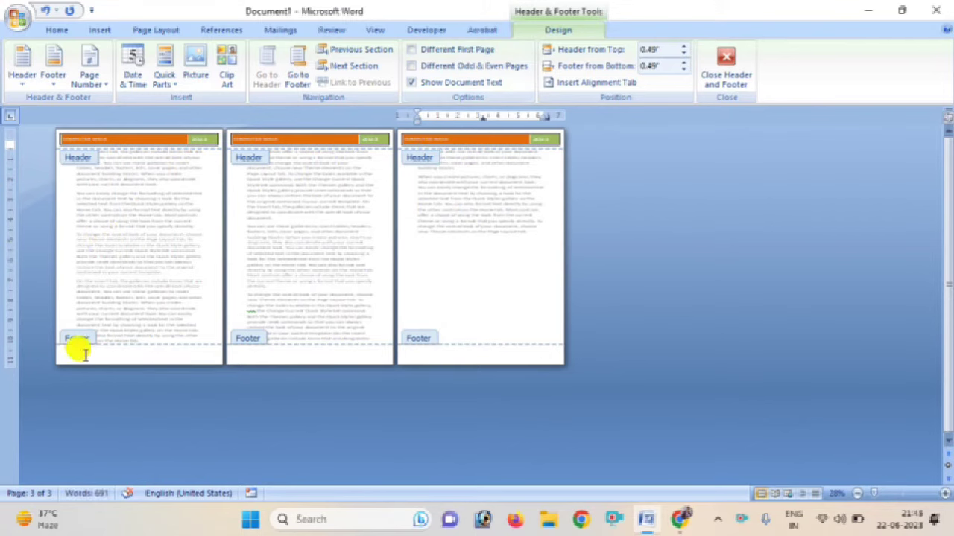
pyautogui.click(895, 493)
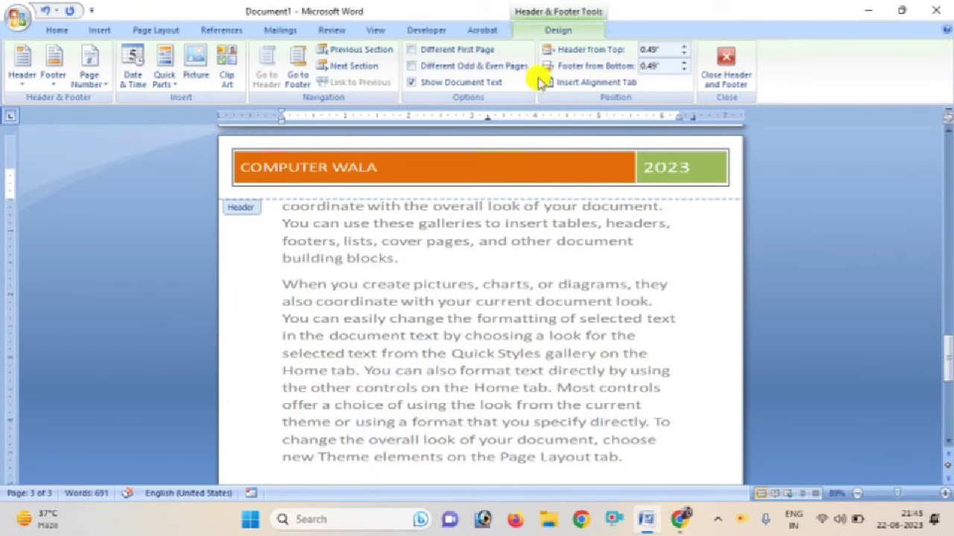
pyautogui.click(105, 32)
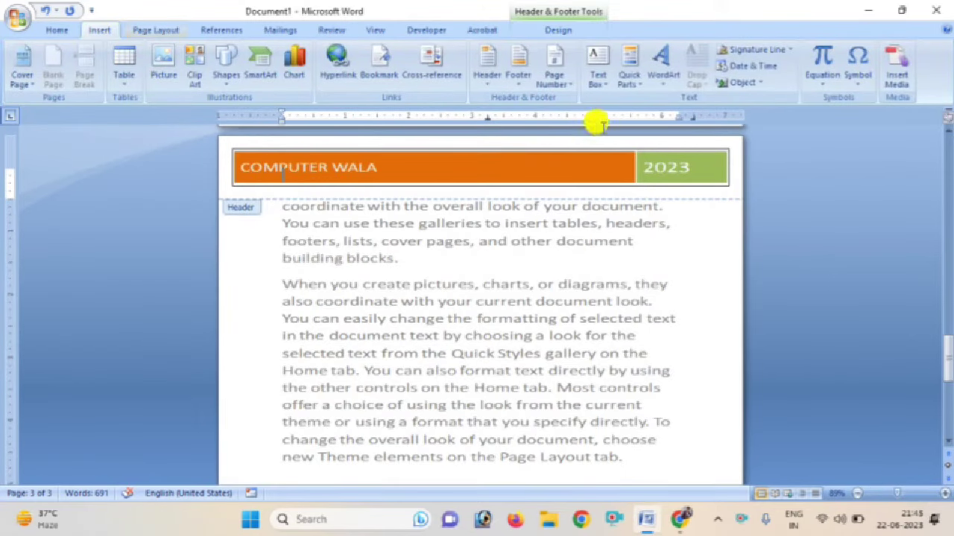
# Add the Alphabet footer with a 'By:-' author credit and page number, then close the footer.
pyautogui.click(517, 71)
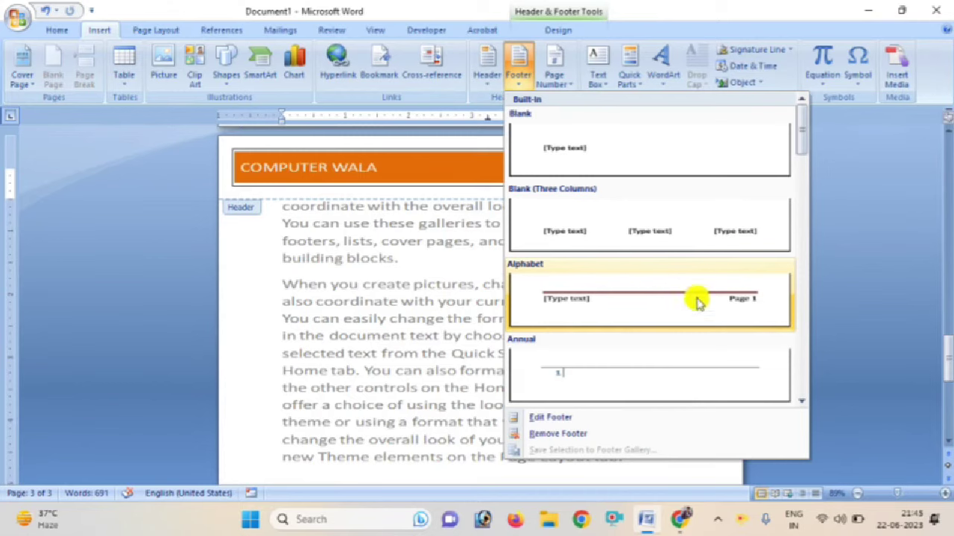
pyautogui.moveTo(800, 142)
pyautogui.mouseDown()
pyautogui.moveTo(804, 306)
pyautogui.moveTo(804, 171)
pyautogui.mouseUp()
pyautogui.click(745, 130)
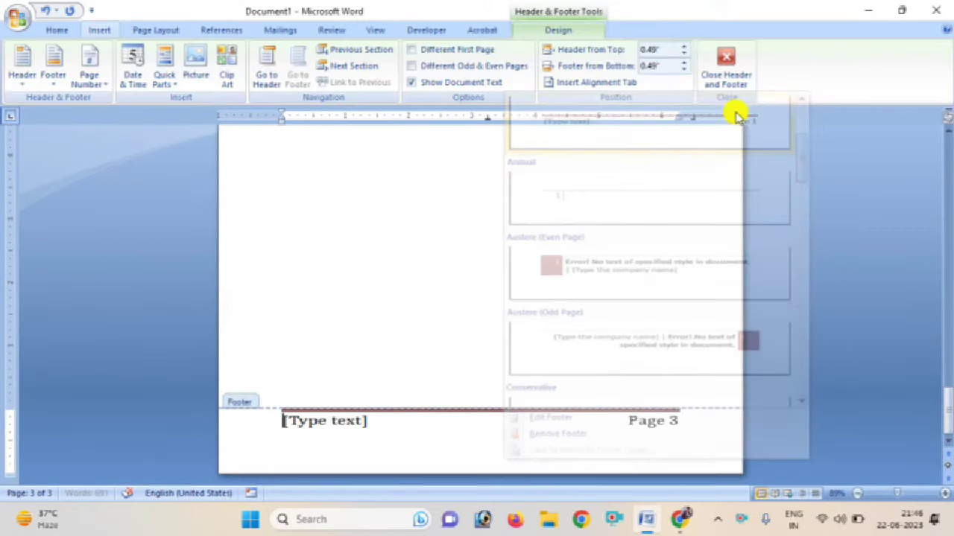
pyautogui.click(365, 421)
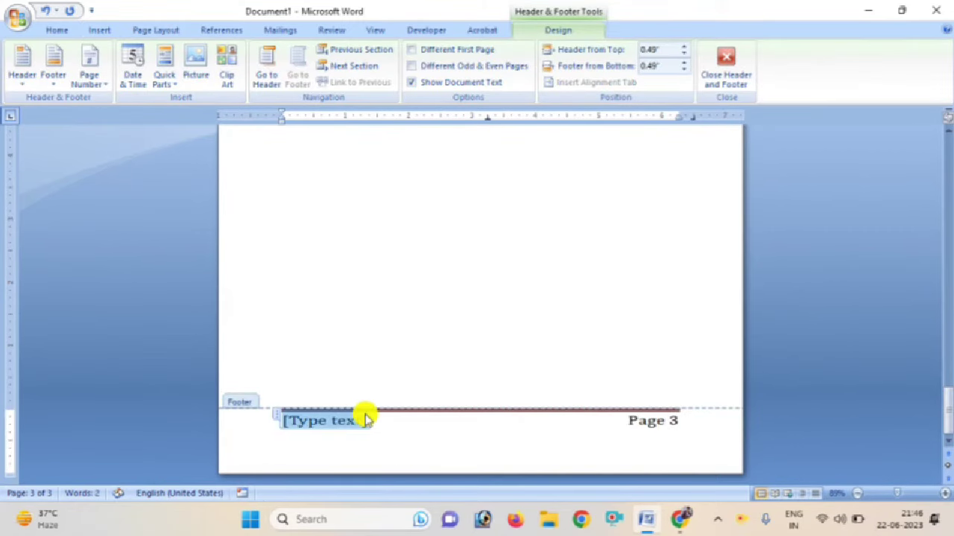
pyautogui.write('By:-Sk Sir')
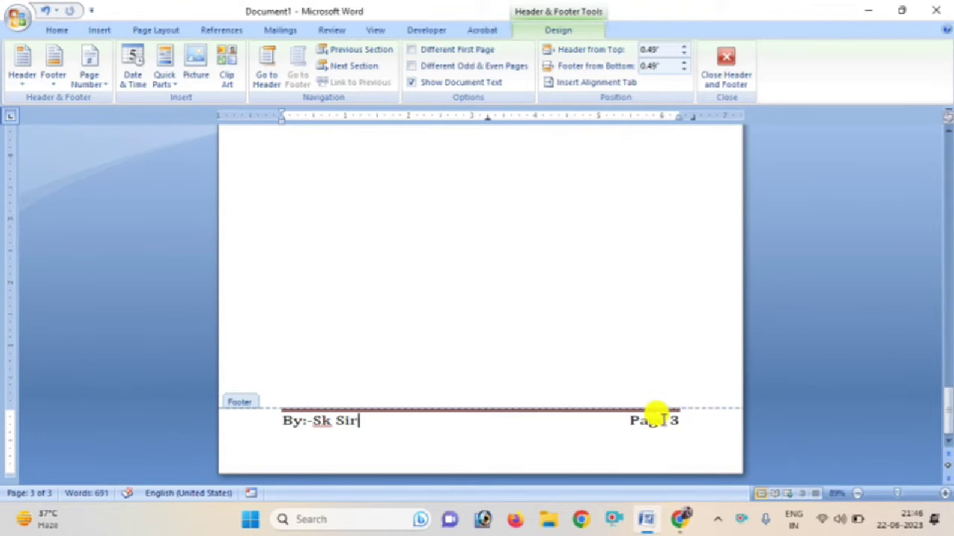
pyautogui.doubleClick(506, 298)
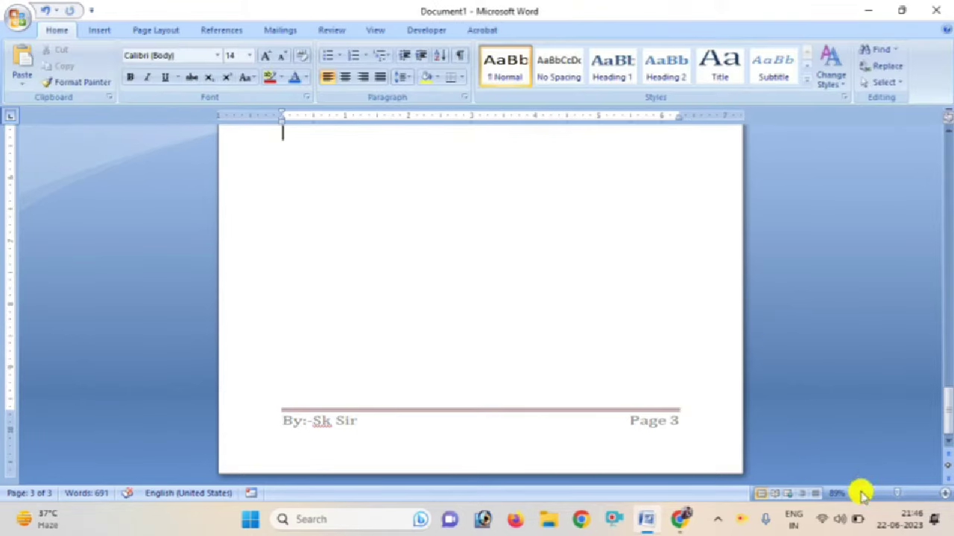
# Zoom in on page 3 and scroll back through the pages to check the styling.
pyautogui.click(870, 493)
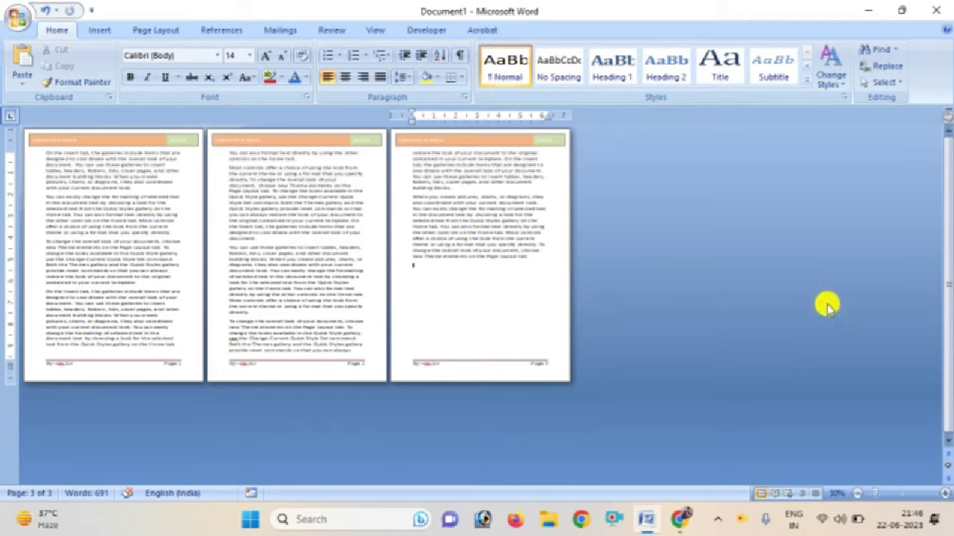
pyautogui.click(892, 494)
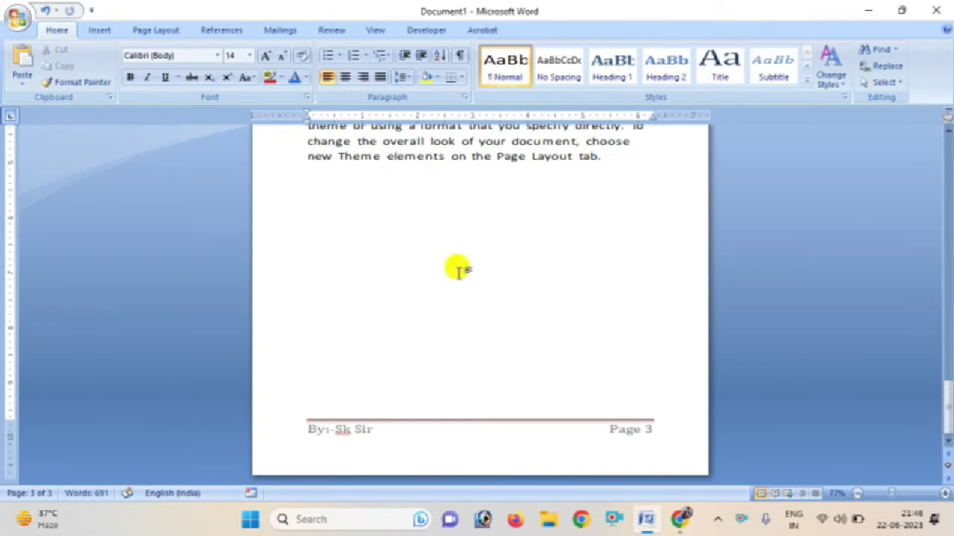
pyautogui.scroll(10, 447, 270)
pyautogui.scroll(-5, 485, 277)
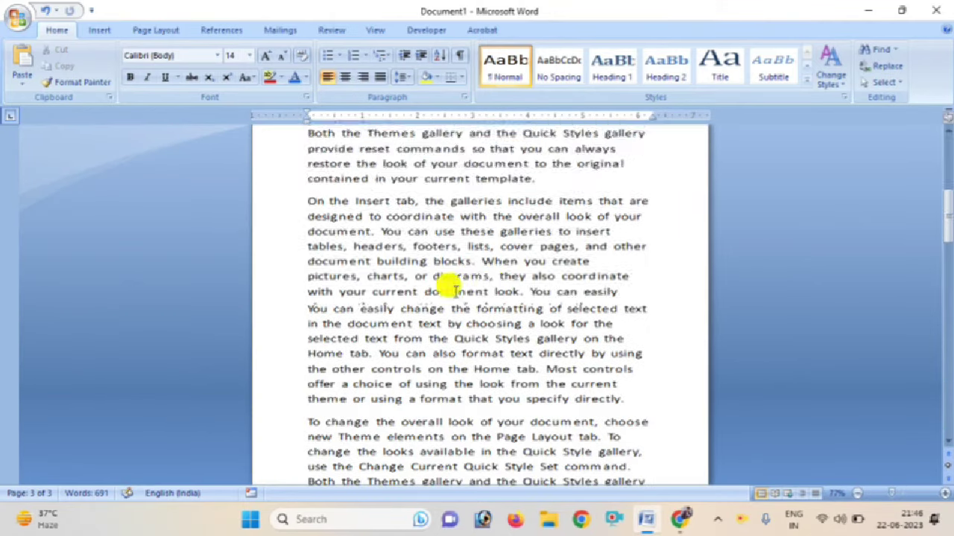
pyautogui.scroll(-5, 445, 290)
pyautogui.scroll(-5, 388, 293)
pyautogui.scroll(20, 363, 294)
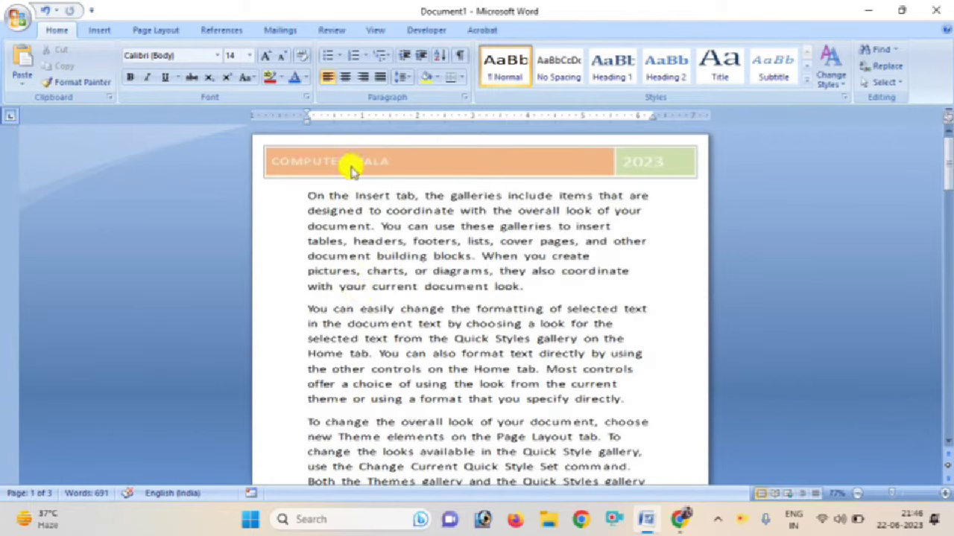
pyautogui.click(99, 30)
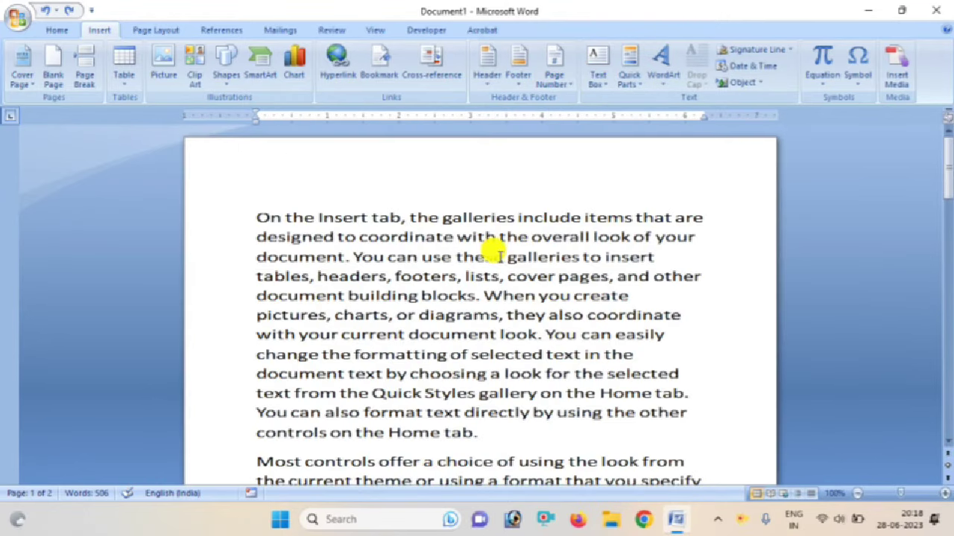
# Format page numbers as 1, 2, 3 with numbering starting at 10.
pyautogui.click(564, 78)
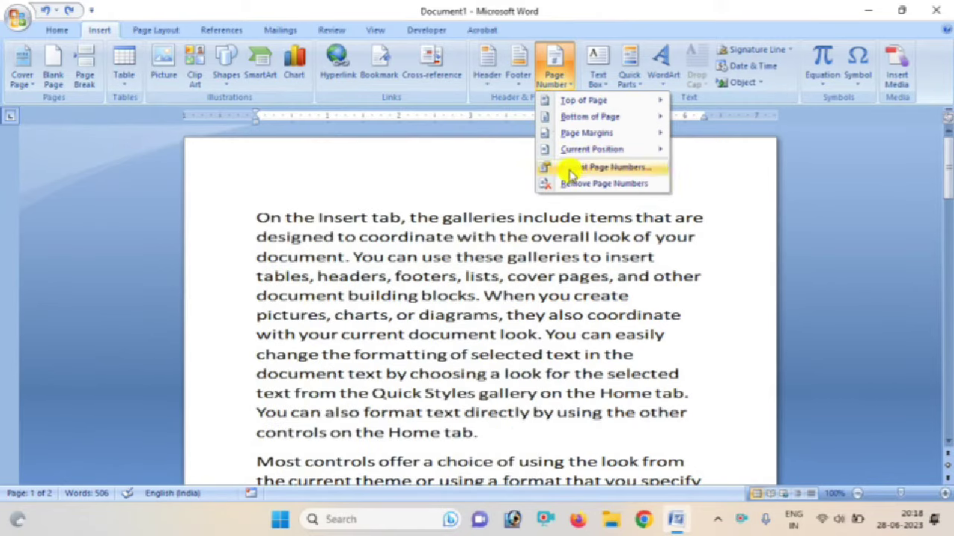
pyautogui.click(618, 172)
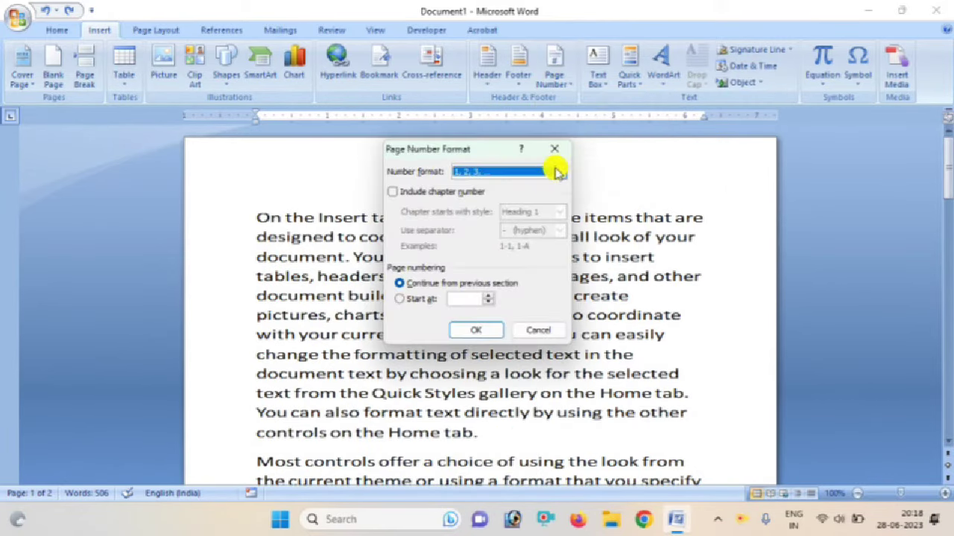
pyautogui.click(560, 172)
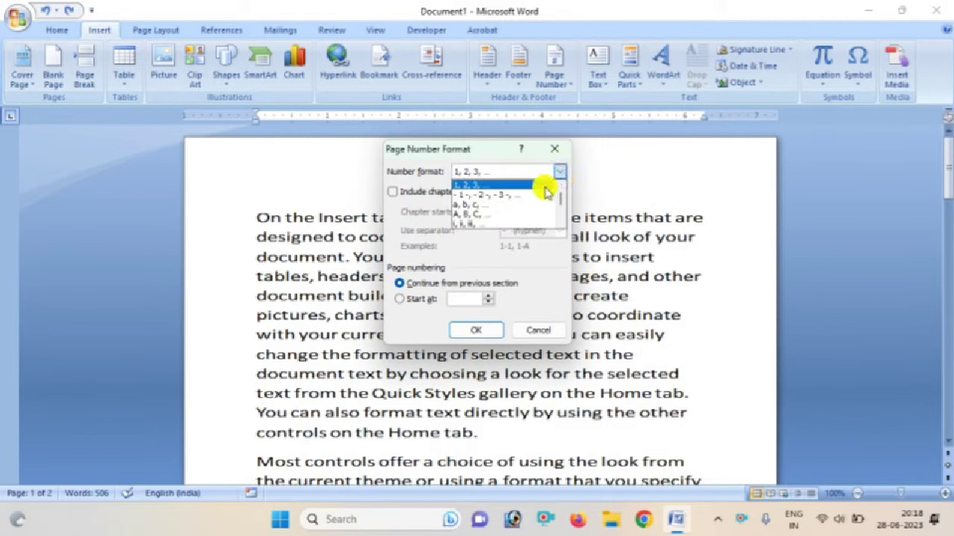
pyautogui.click(562, 172)
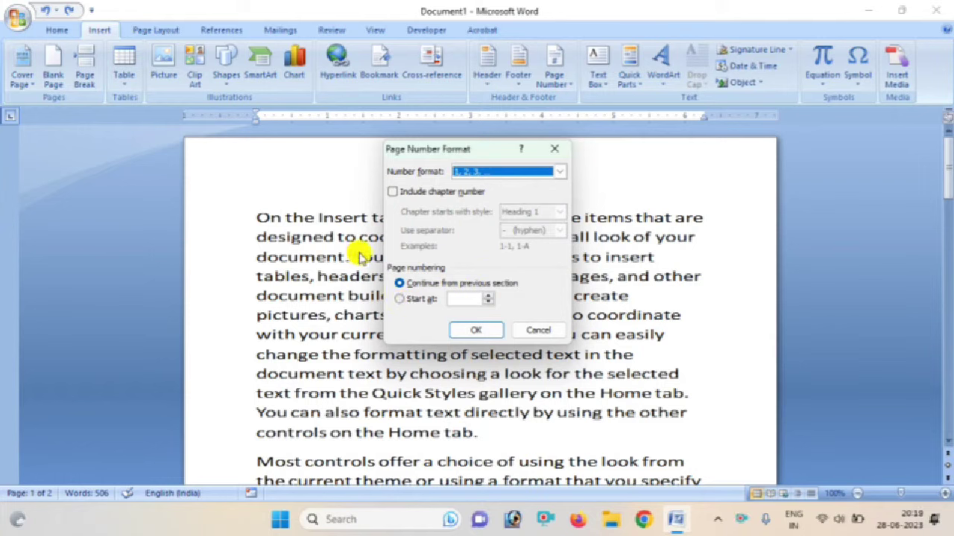
pyautogui.click(461, 299)
pyautogui.write('10')
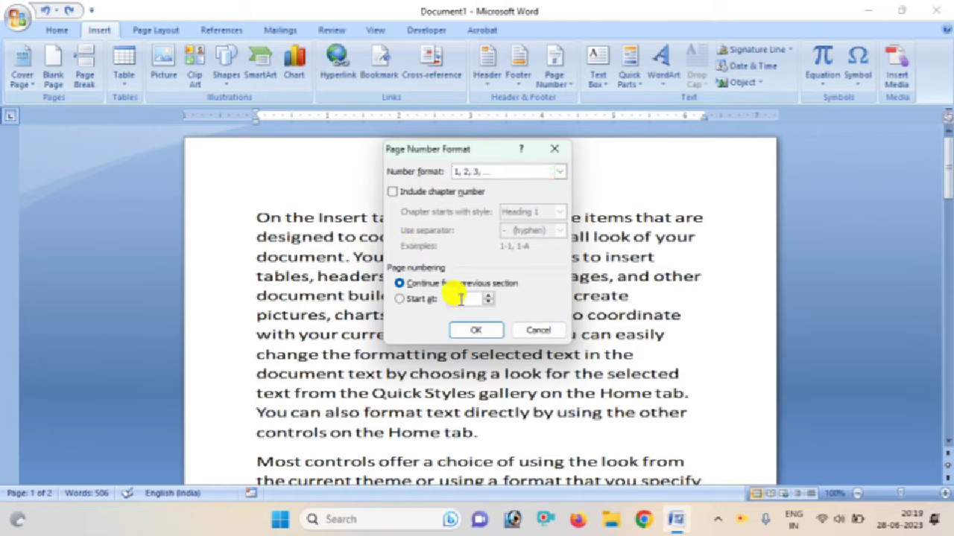
pyautogui.click(476, 334)
pyautogui.scroll(-10, 372, 273)
pyautogui.scroll(6, 334, 292)
pyautogui.scroll(4, 224, 238)
pyautogui.hotkey('ctrl', 'z')
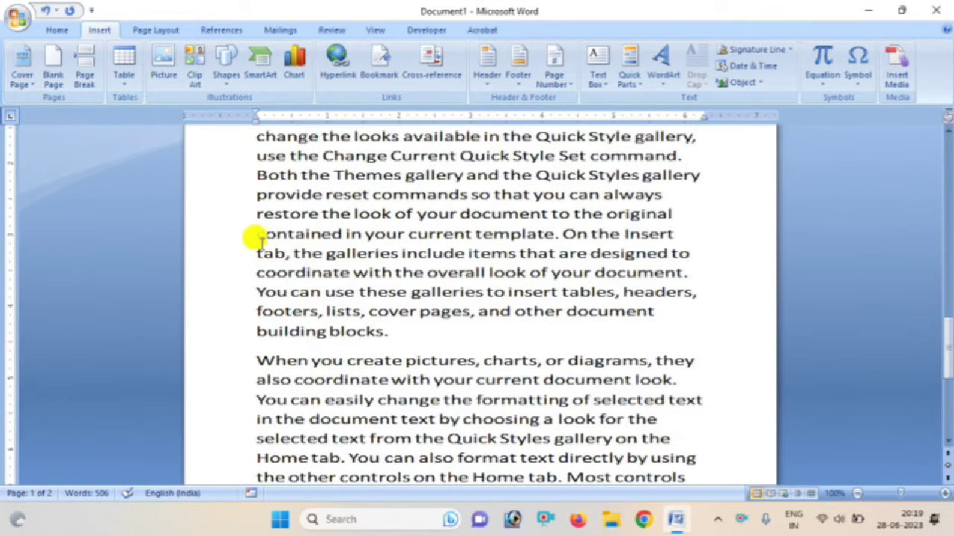
# Undo stray edits and add a Plain Number 1 page number at the top of each page.
pyautogui.hotkey('ctrl', 'z')
pyautogui.hotkey('ctrl', 'z')
pyautogui.hotkey('ctrl', 'z')
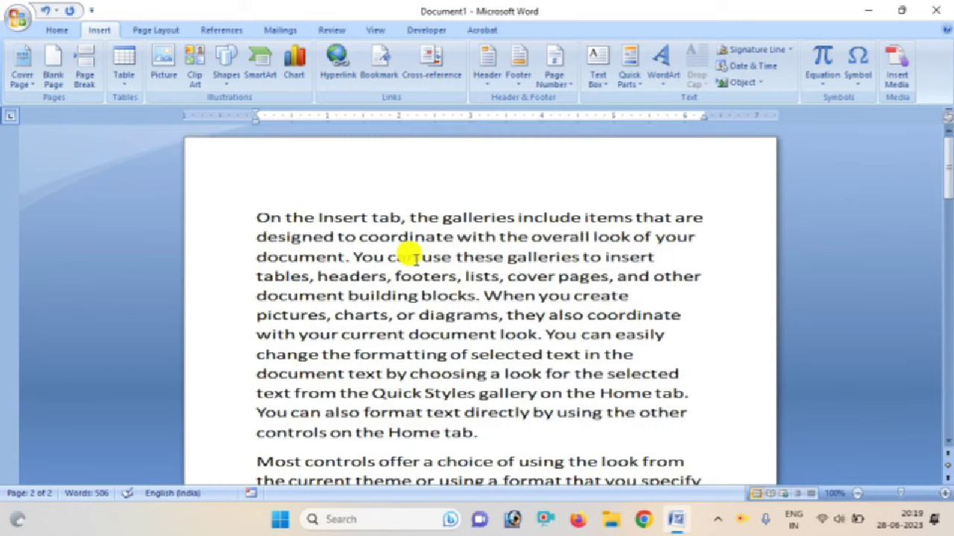
pyautogui.hotkey('ctrl', 'z')
pyautogui.hotkey('ctrl', 'z')
pyautogui.hotkey('ctrl', 'z')
pyautogui.hotkey('ctrl', 'z')
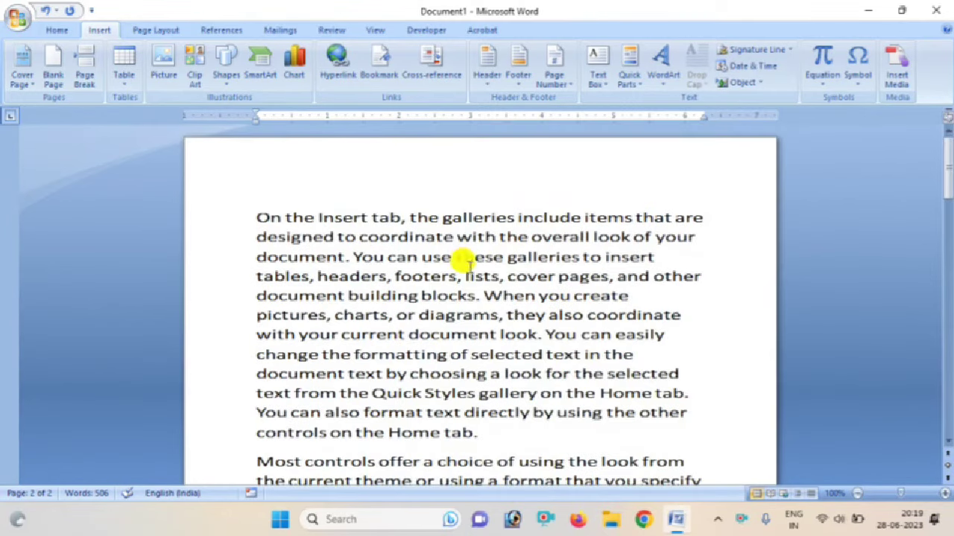
pyautogui.click(542, 82)
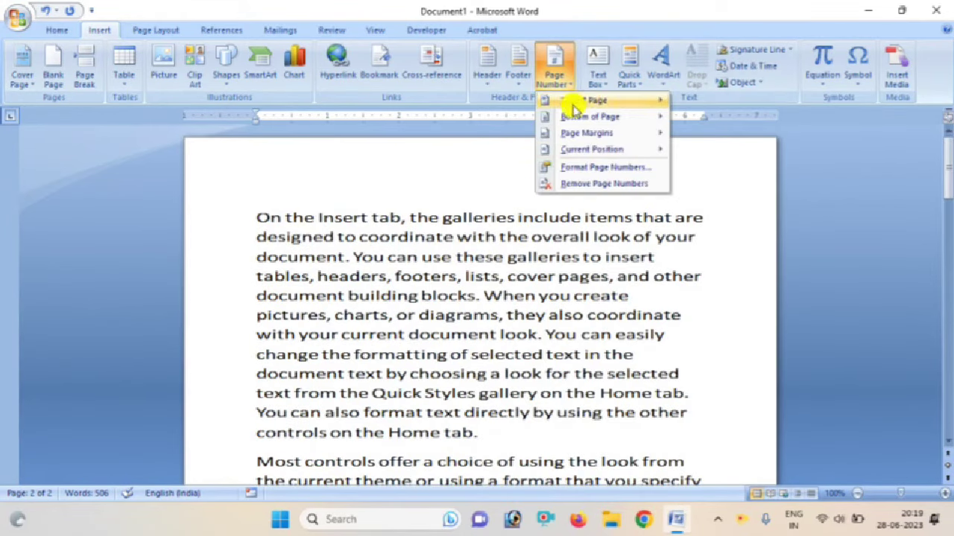
pyautogui.click(426, 128)
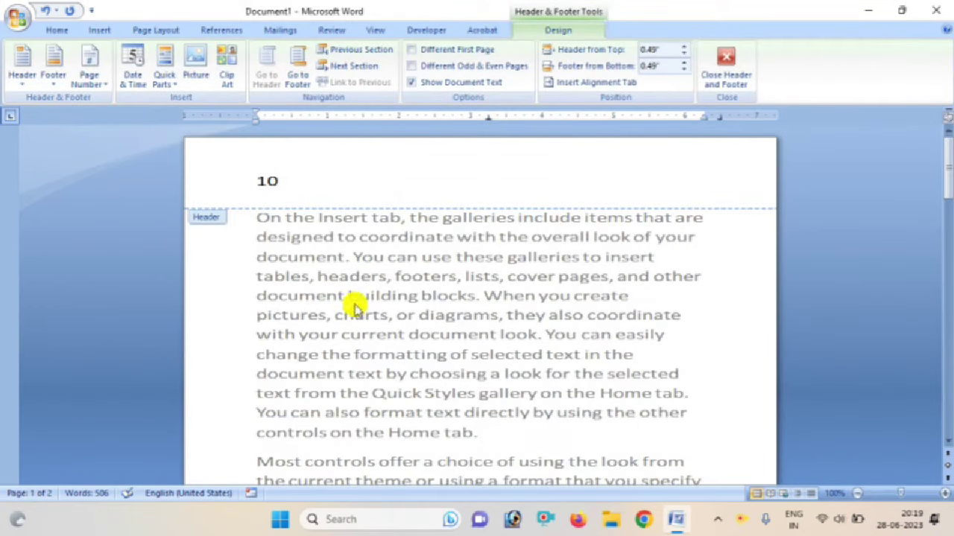
pyautogui.scroll(-5, 349, 300)
pyautogui.click(717, 75)
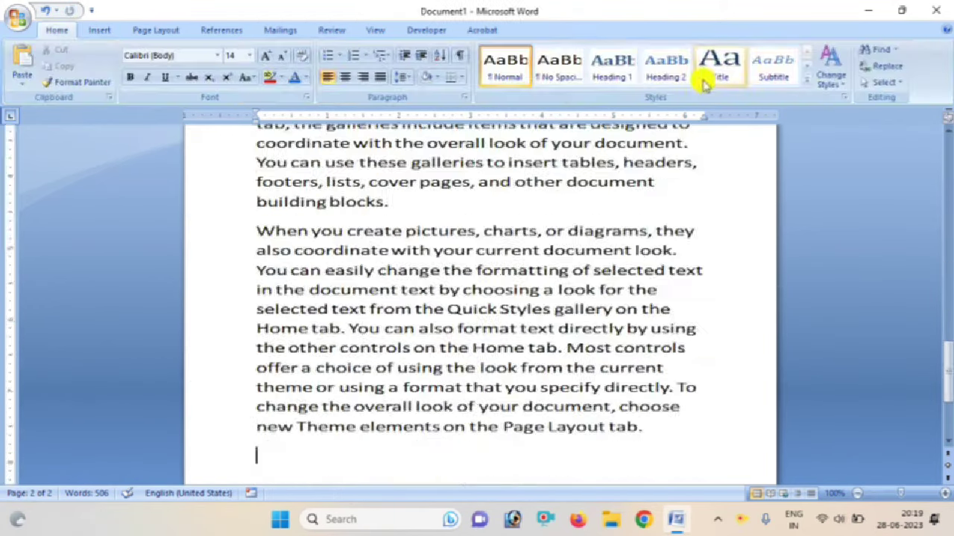
pyautogui.scroll(3, 541, 192)
pyautogui.hotkey('ctrl', 'End')
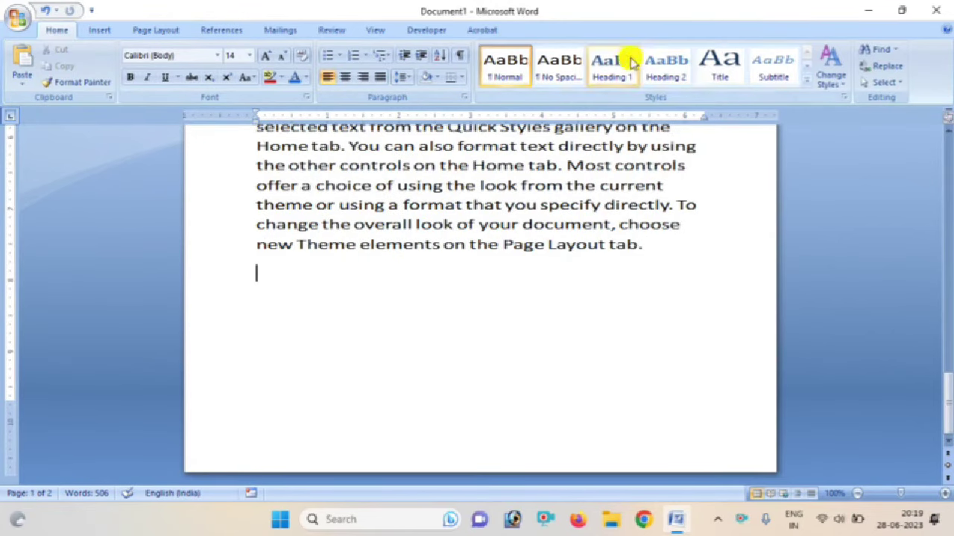
pyautogui.click(90, 34)
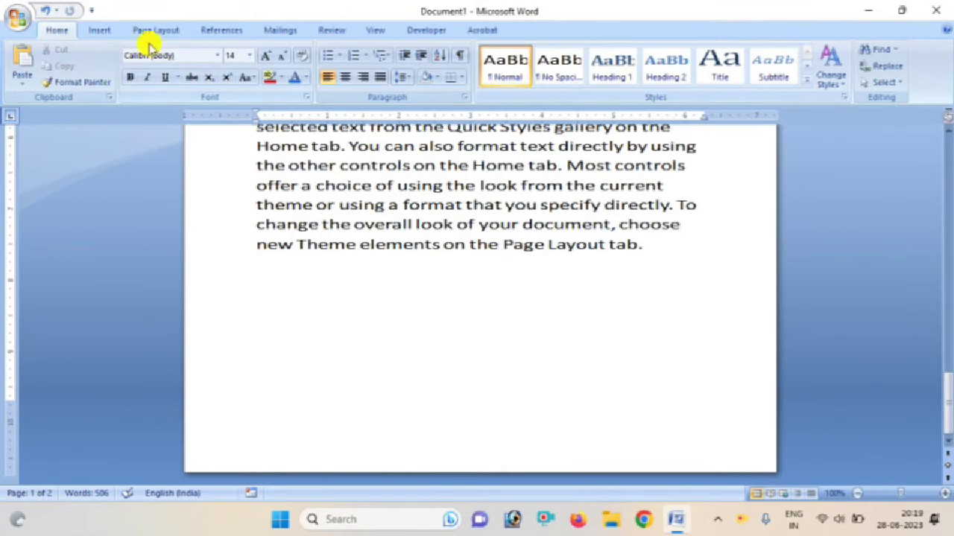
pyautogui.click(99, 30)
pyautogui.scroll(10, 551, 171)
pyautogui.click(597, 78)
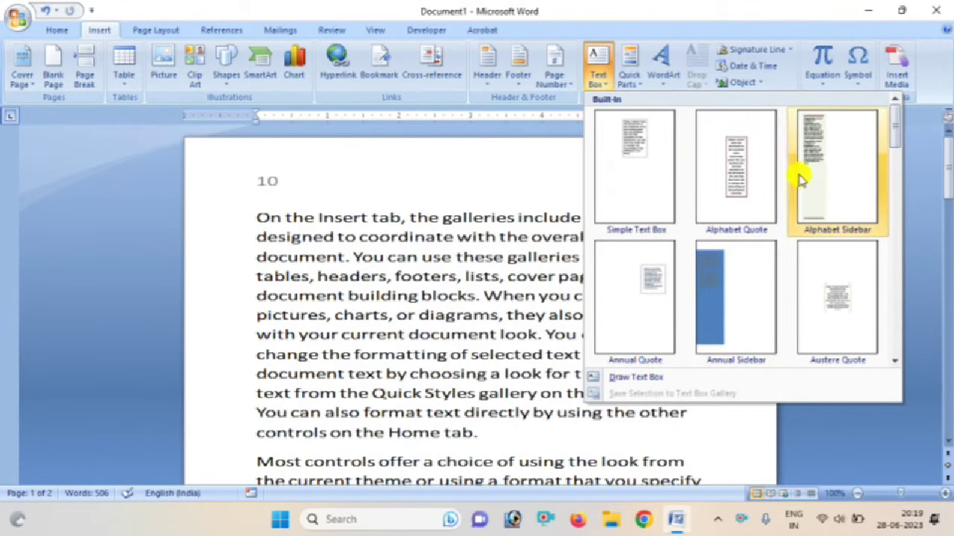
pyautogui.click(819, 142)
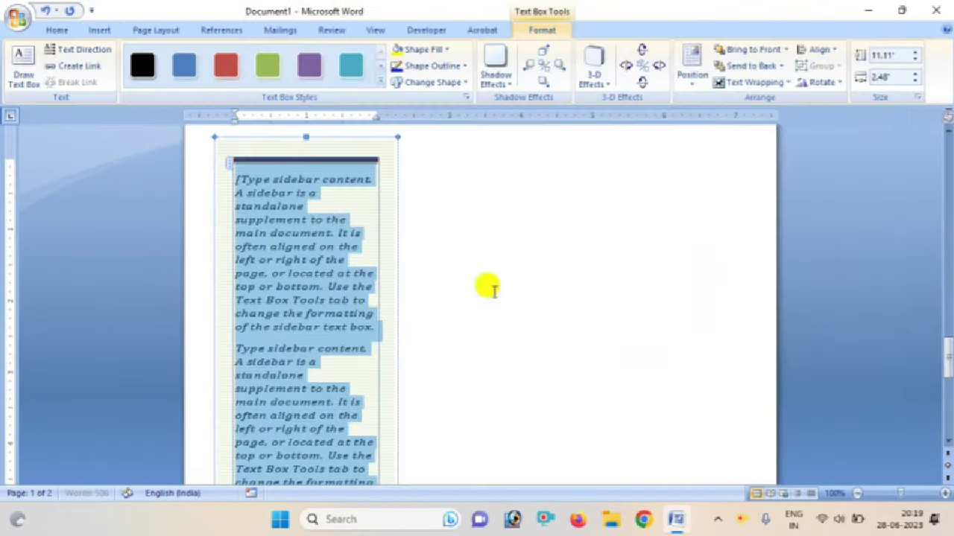
pyautogui.write('xzc xc x')
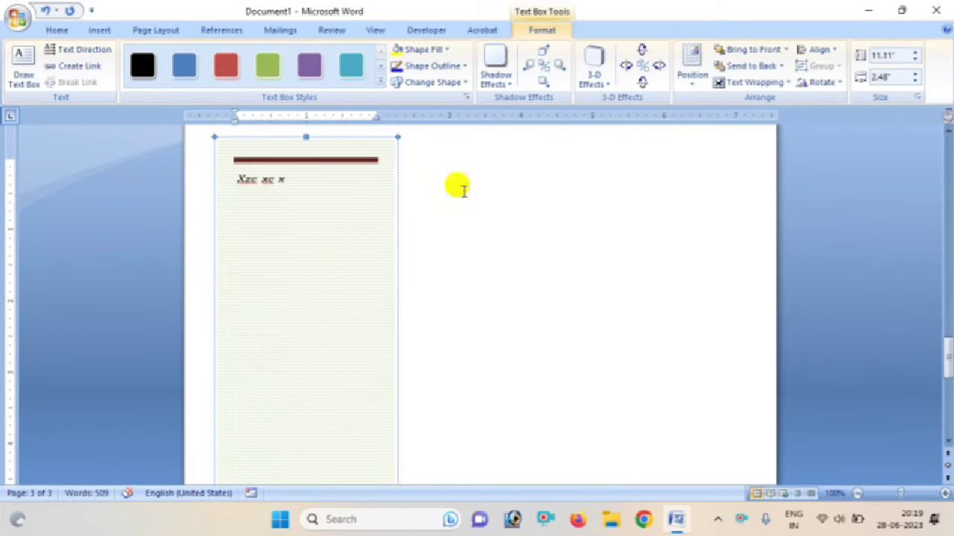
pyautogui.click(102, 33)
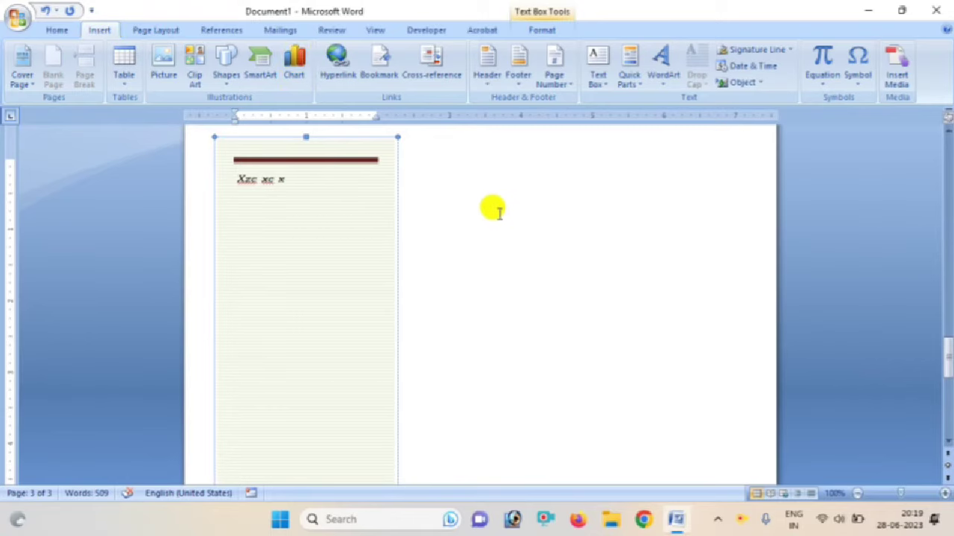
pyautogui.press('BackSpace')
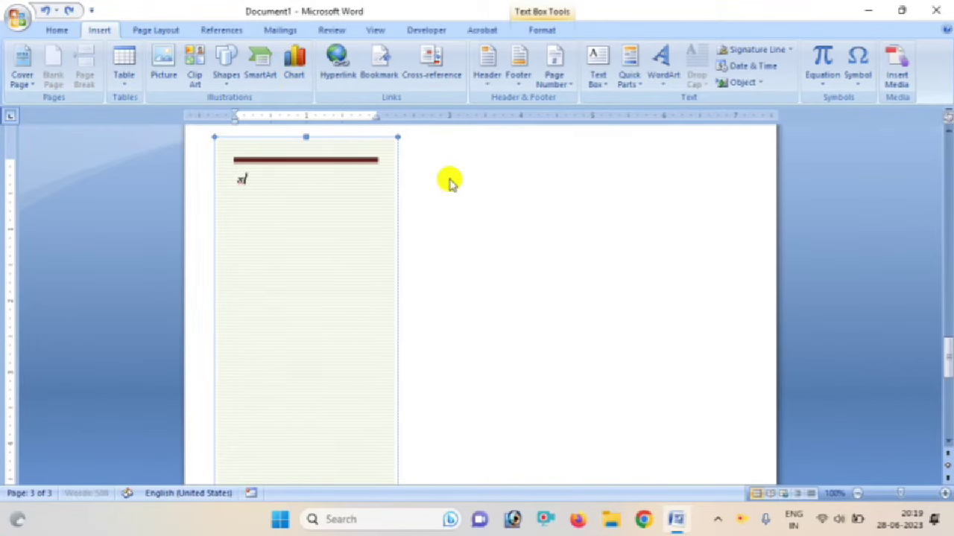
pyautogui.hotkey('ctrl', 'z')
pyautogui.hotkey('ctrl', 'z')
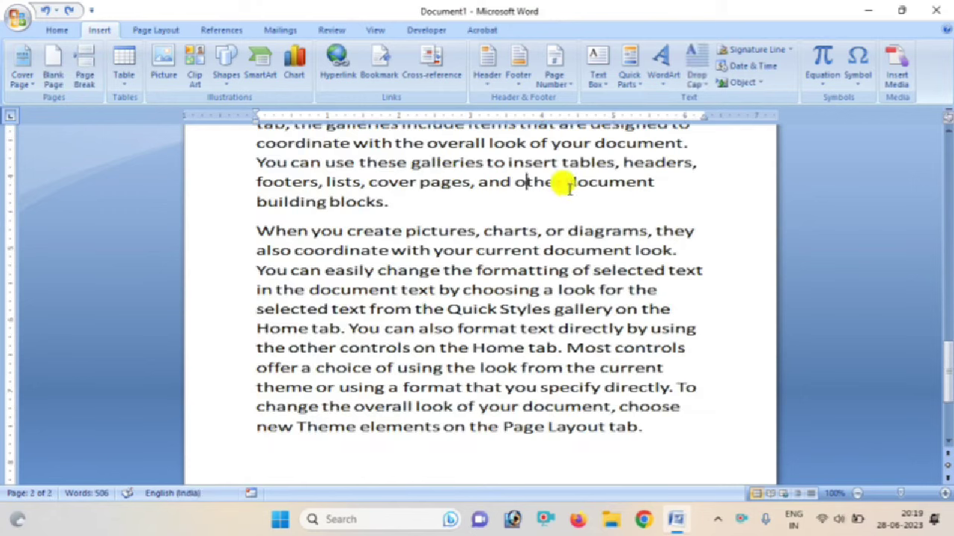
pyautogui.click(638, 72)
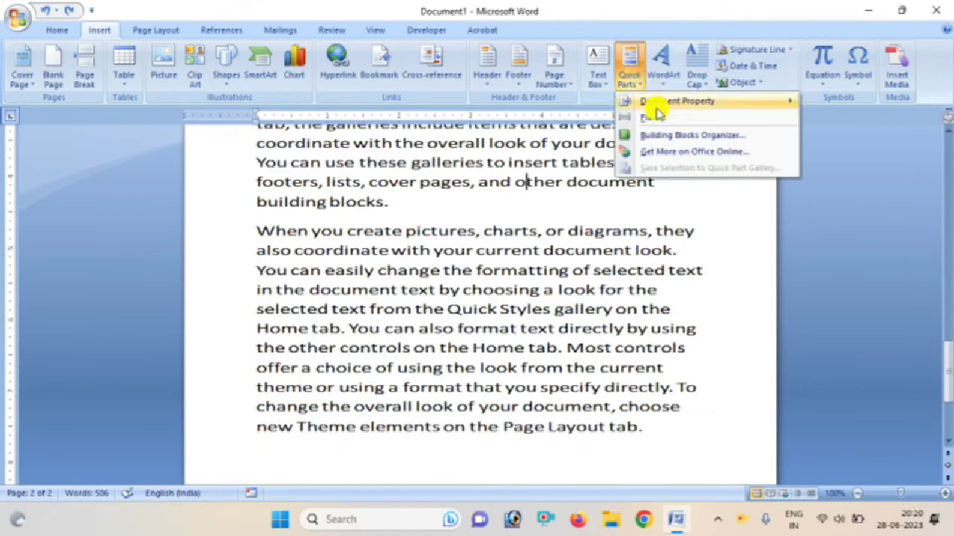
pyautogui.moveTo(677, 102)
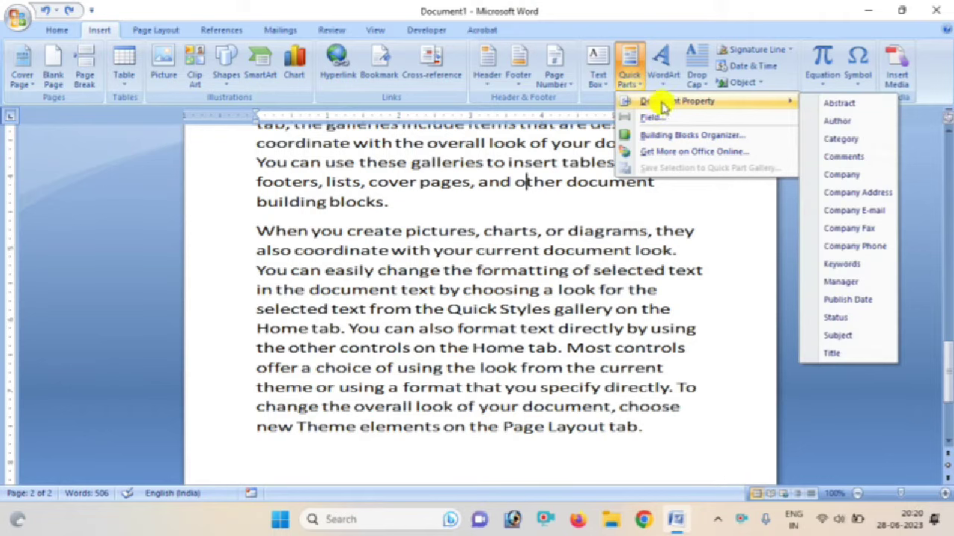
# Insert an Abstract document-property field and type 'gvfdgdf' into it.
pyautogui.click(850, 109)
pyautogui.write('gvfdgdf')
pyautogui.click(674, 179)
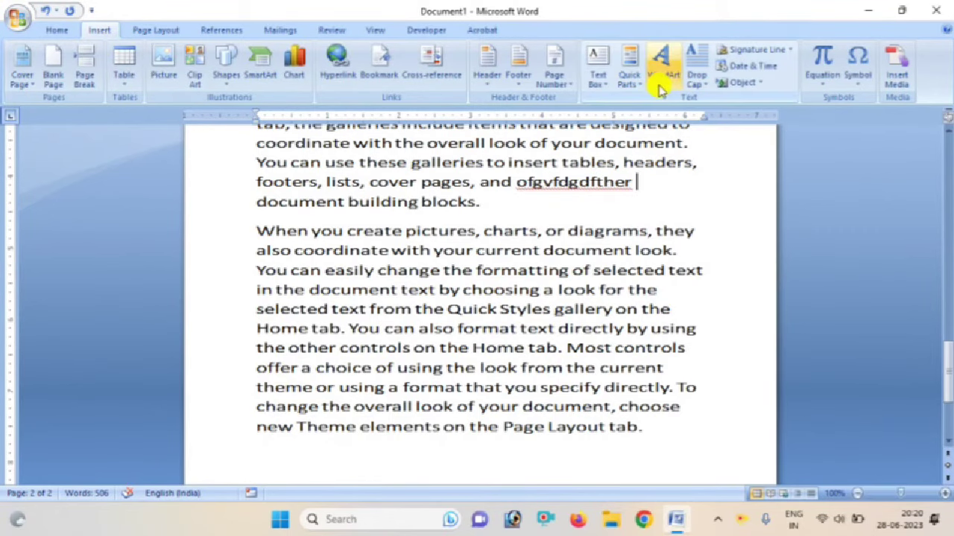
pyautogui.scroll(10, 615, 109)
pyautogui.scroll(-12, 607, 168)
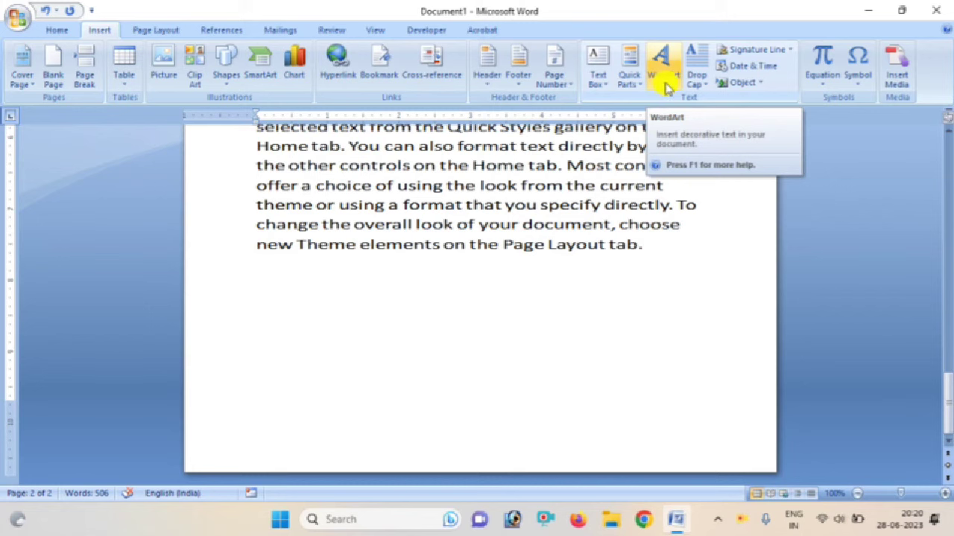
# Insert a WordArt reading 'computer' with its font changed from Times New Roman to Tahoma.
pyautogui.click(665, 88)
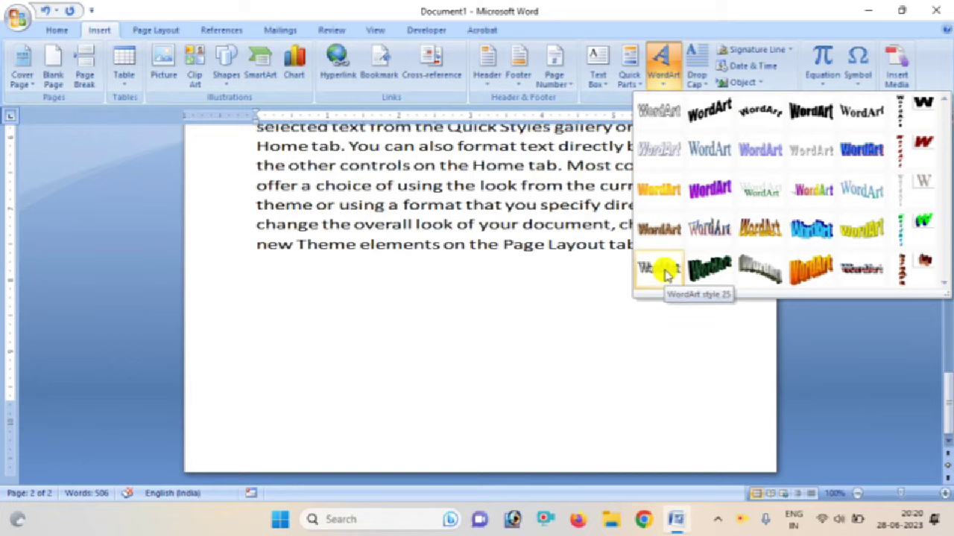
pyautogui.click(667, 273)
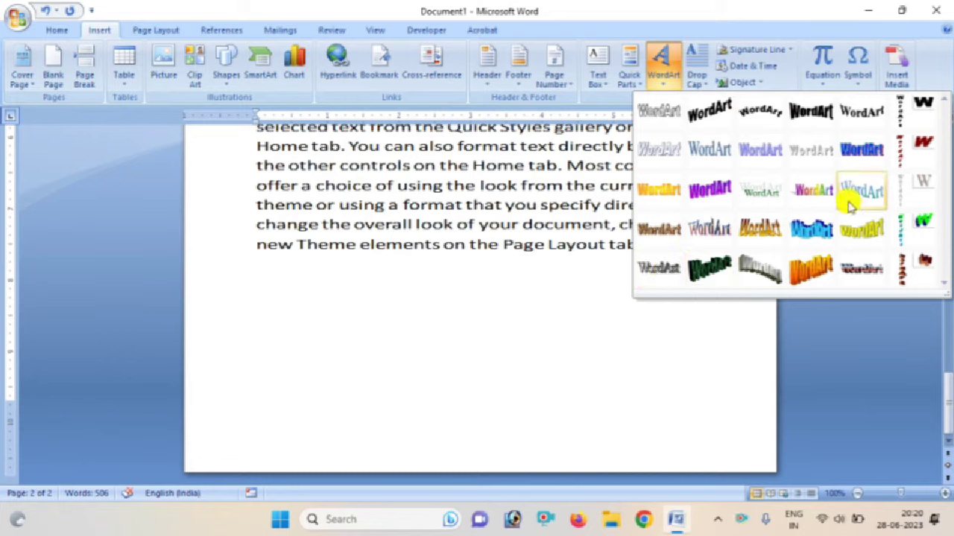
pyautogui.click(654, 267)
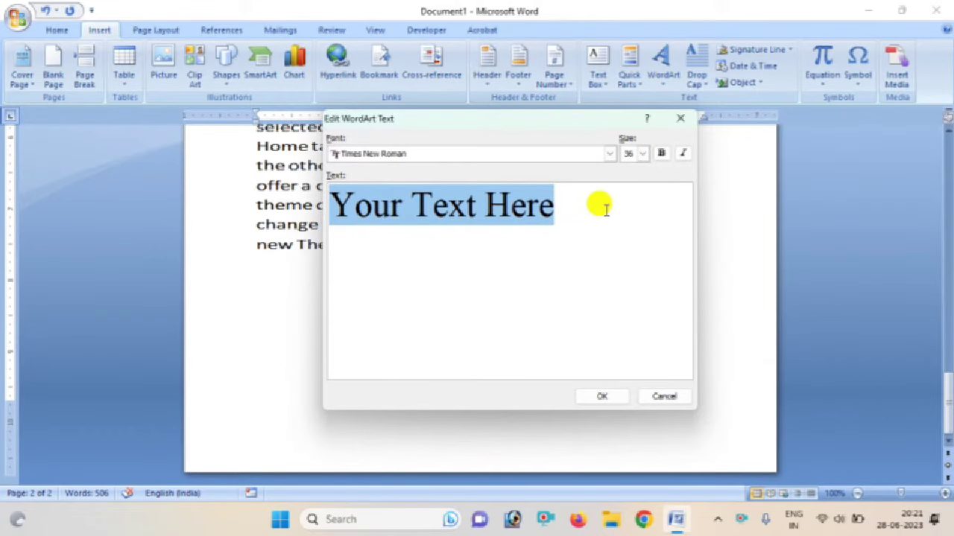
pyautogui.write('computer')
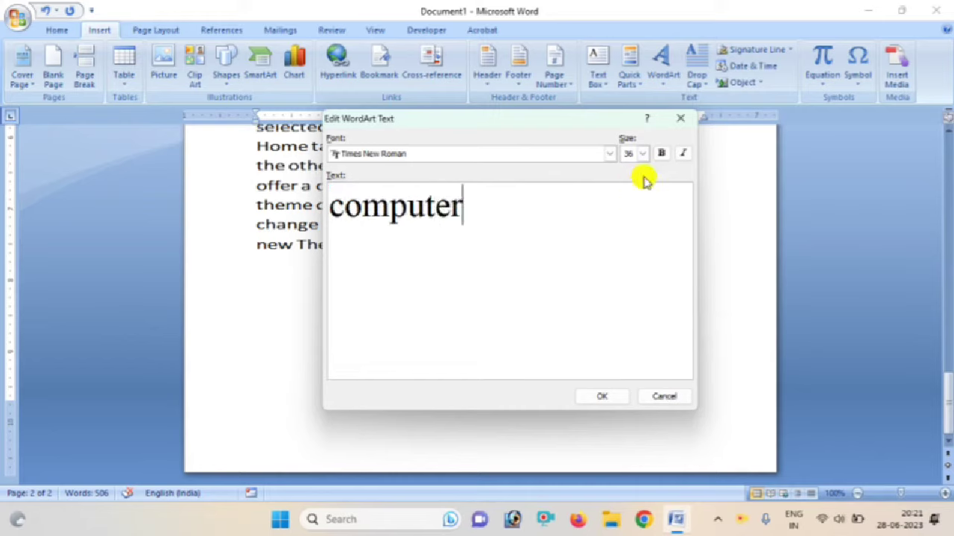
pyautogui.click(609, 155)
pyautogui.click(460, 211)
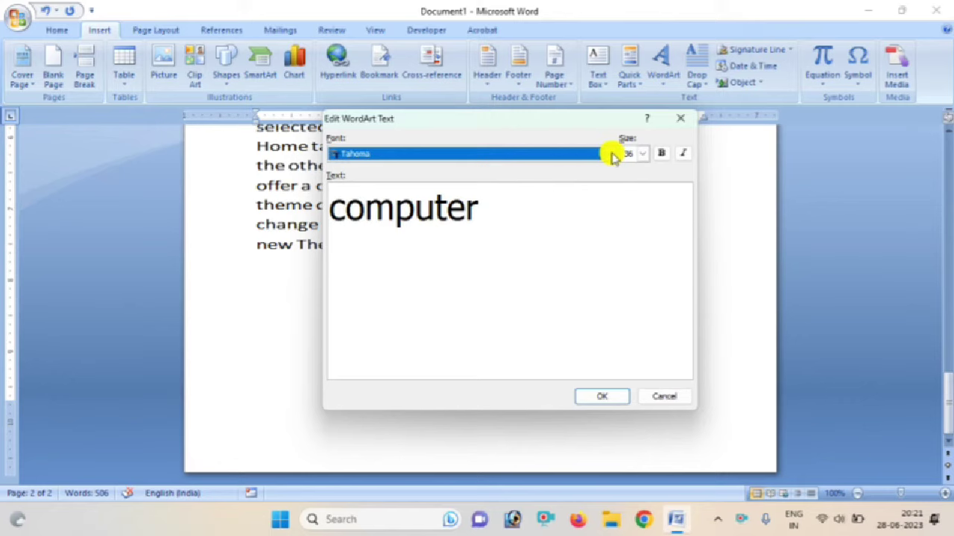
pyautogui.click(598, 396)
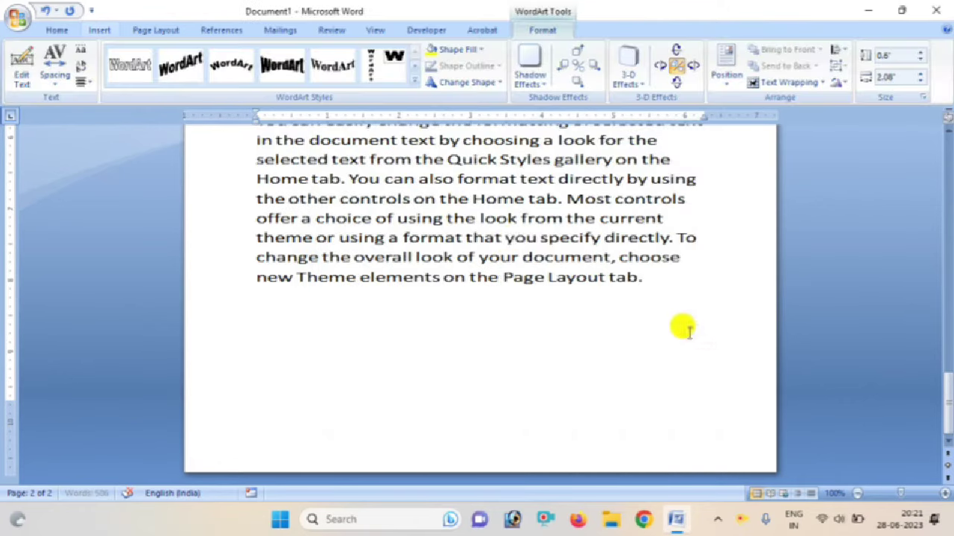
# Set the computer WordArt to In Front of Text and drag it to the paragraph's right side.
pyautogui.scroll(5, 507, 220)
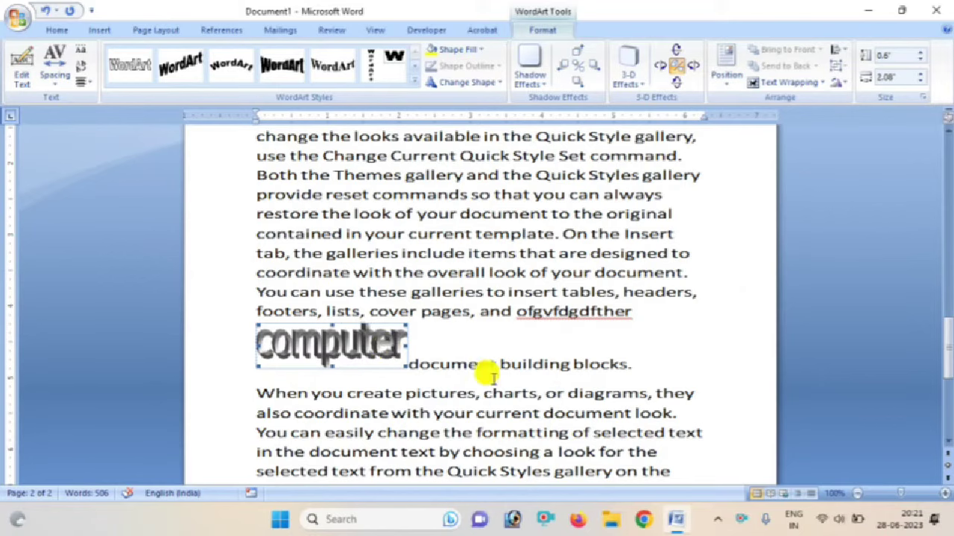
pyautogui.moveTo(388, 346); pyautogui.dragTo(540, 305)
pyautogui.moveTo(600, 322); pyautogui.dragTo(558, 241)
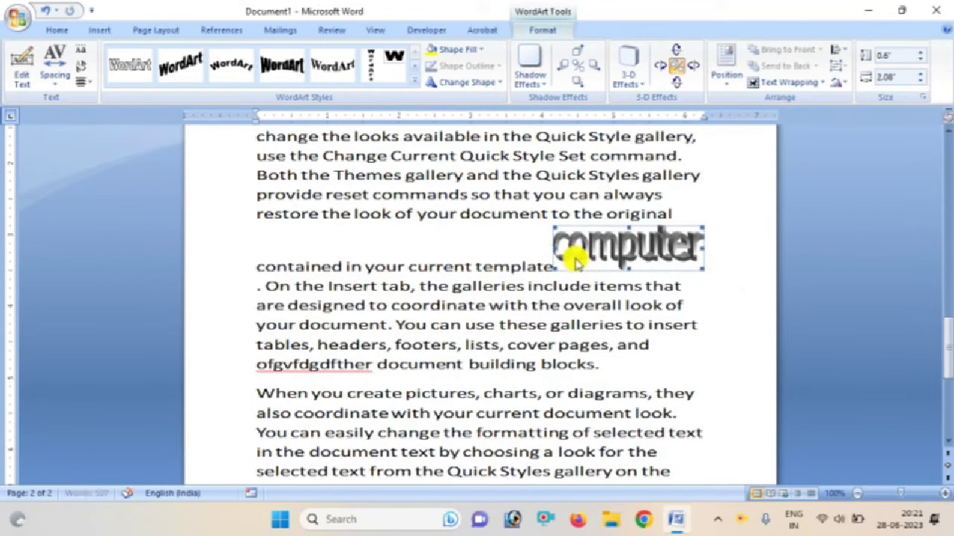
pyautogui.moveTo(606, 221); pyautogui.dragTo(442, 356)
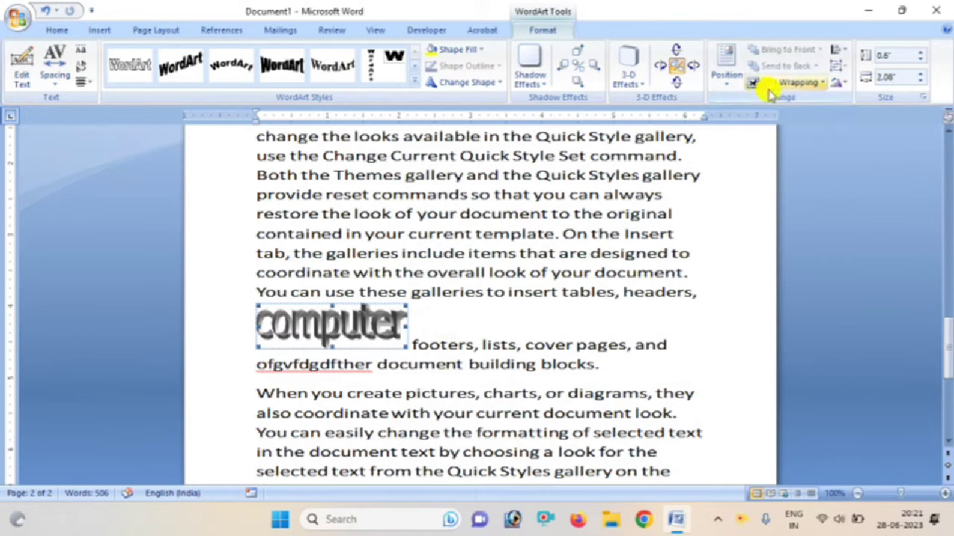
pyautogui.click(789, 82)
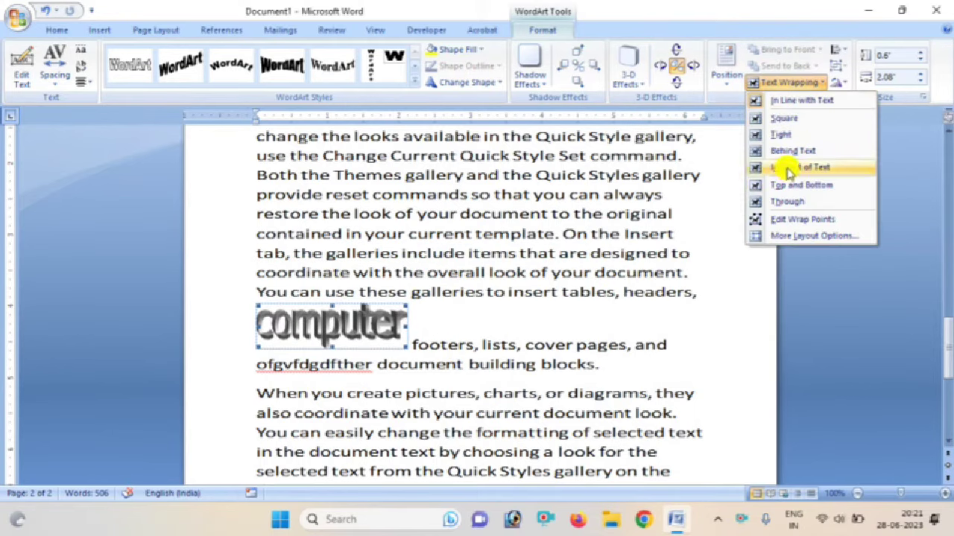
pyautogui.click(792, 167)
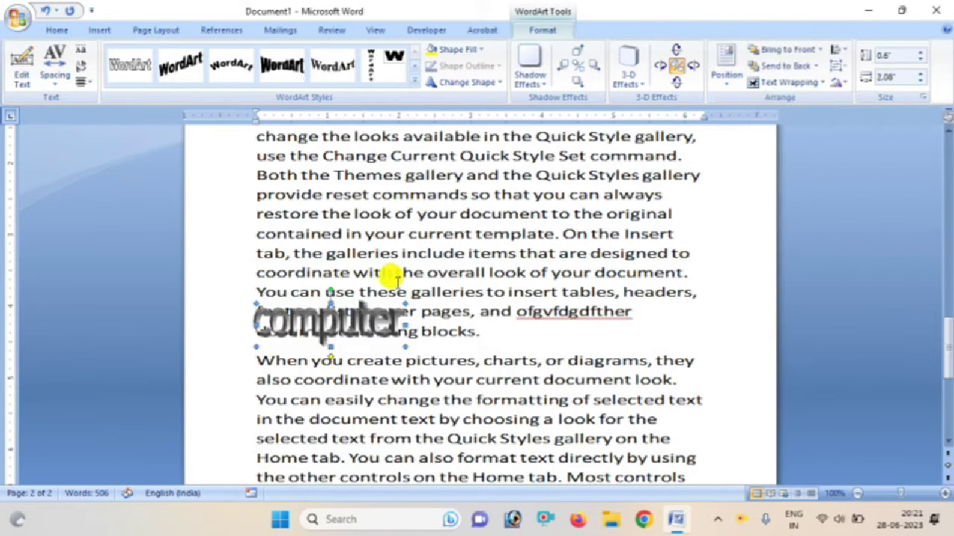
pyautogui.moveTo(626, 335)
pyautogui.mouseDown()
pyautogui.moveTo(660, 360)
pyautogui.moveTo(684, 345)
pyautogui.mouseUp()
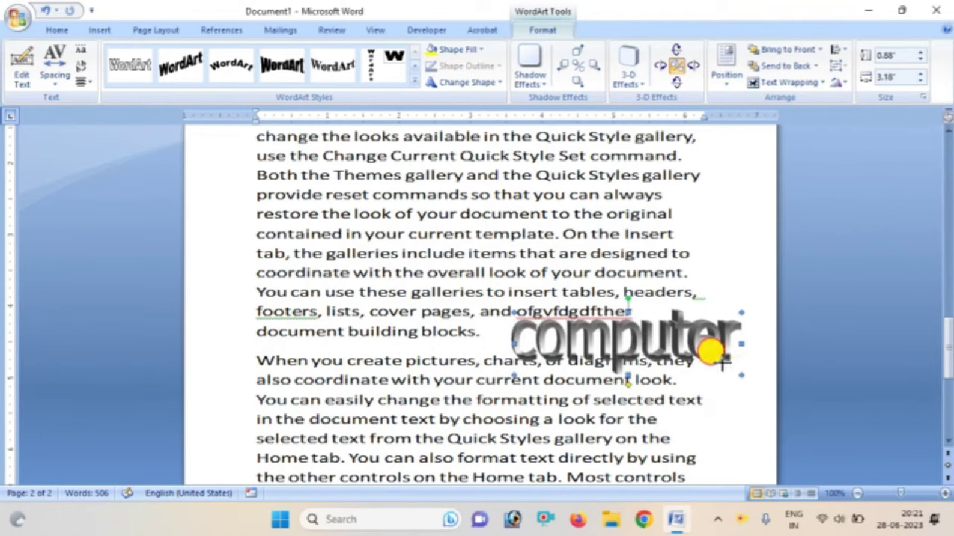
# Nudge the WordArt's shadow up and to the right.
pyautogui.click(578, 53)
pyautogui.click(578, 54)
pyautogui.click(577, 54)
pyautogui.click(575, 53)
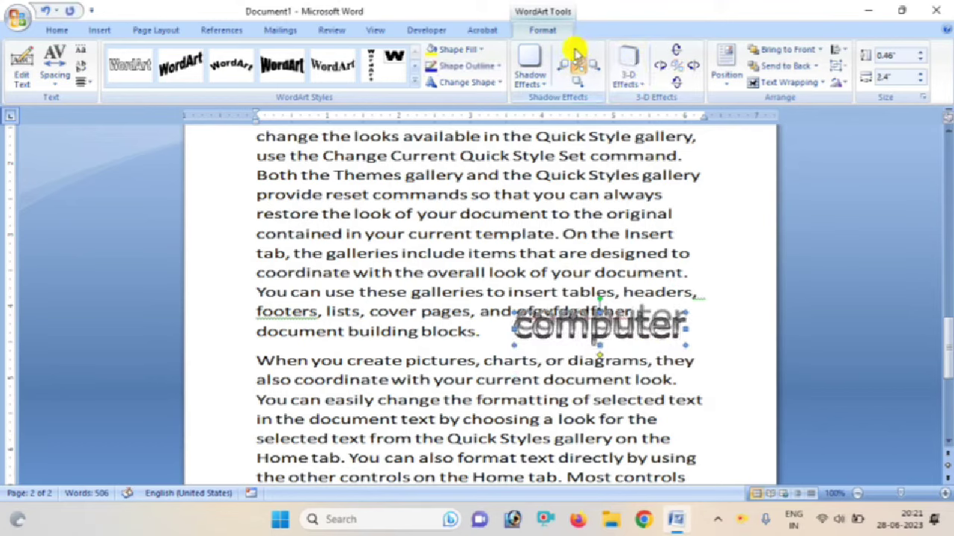
pyautogui.click(568, 73)
pyautogui.click(568, 73)
pyautogui.click(579, 79)
pyautogui.click(579, 79)
# Give the WordArt a 3-D perspective effect and deselect it.
pyautogui.click(629, 68)
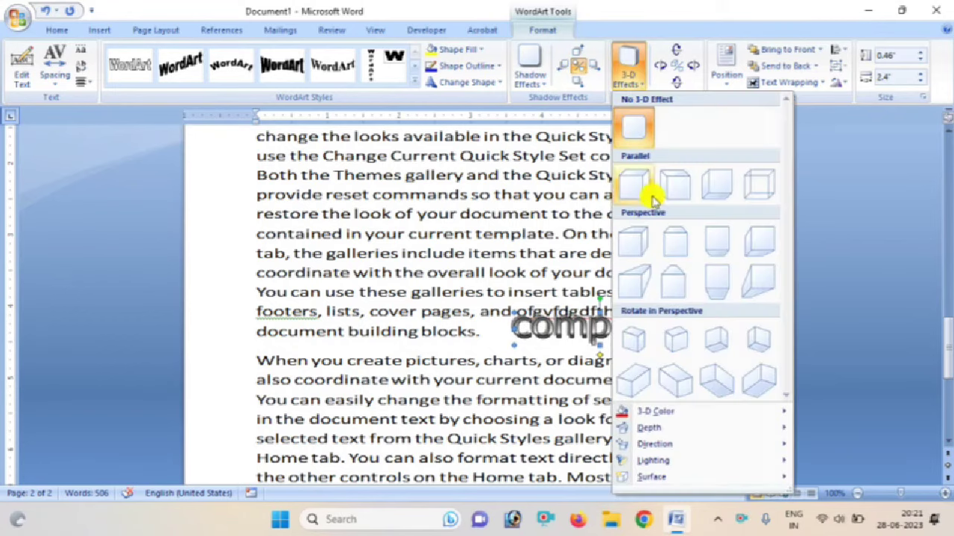
pyautogui.click(671, 240)
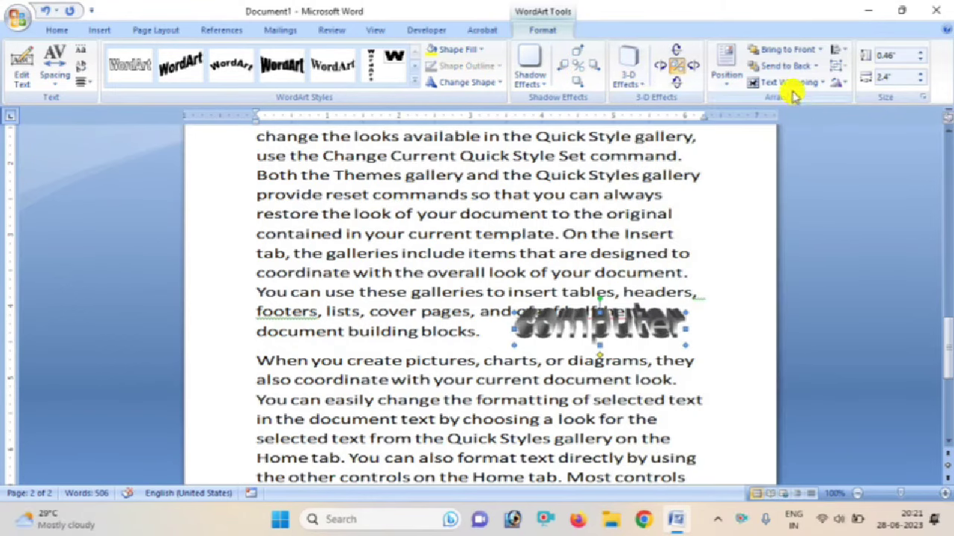
pyautogui.click(105, 30)
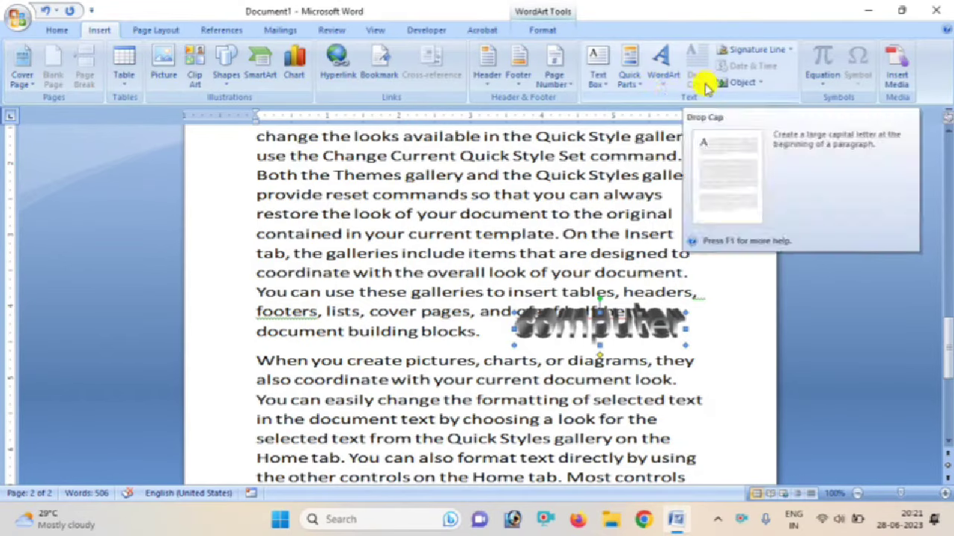
pyautogui.click(723, 209)
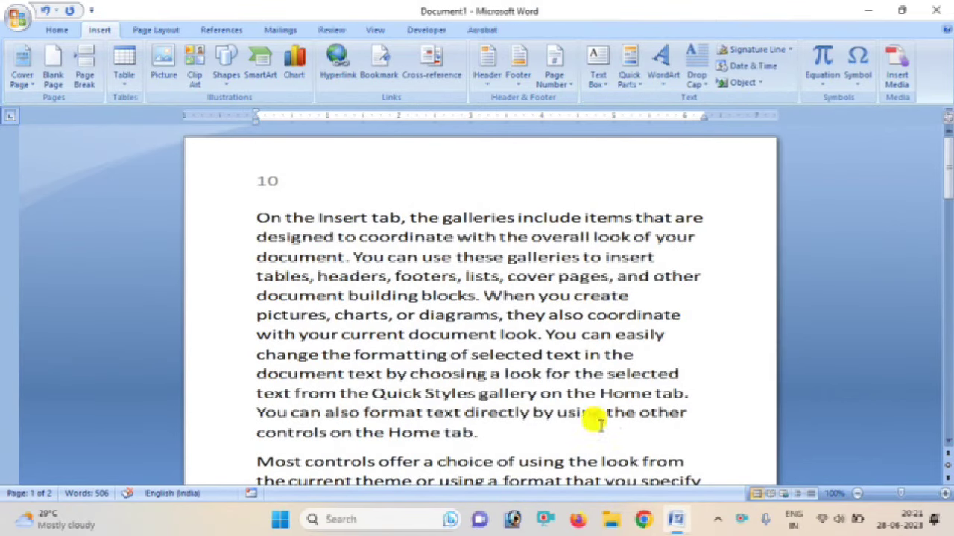
# Add an enlarged dropped capital O to the 'On the Insert tab' paragraph, shifted slightly left.
pyautogui.moveTo(252, 217); pyautogui.dragTo(649, 464)
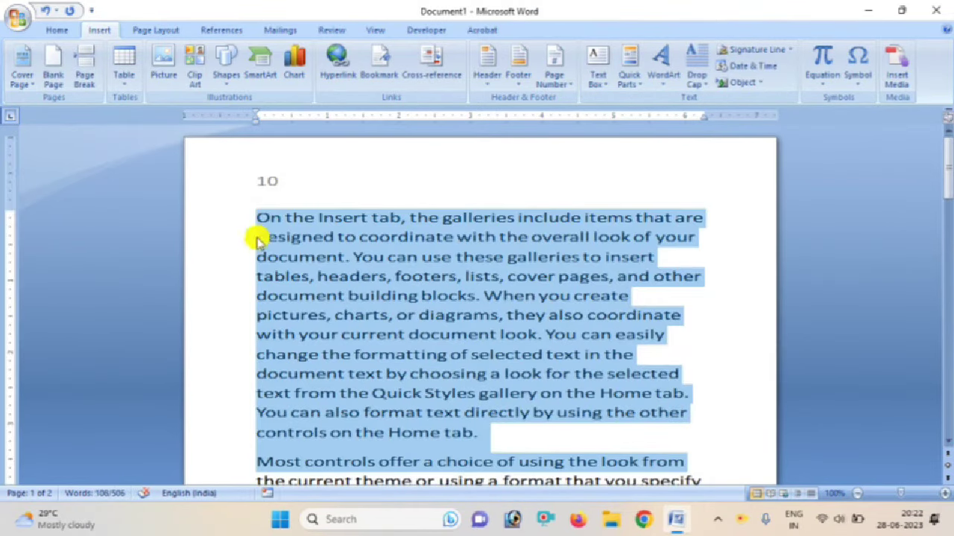
pyautogui.click(701, 82)
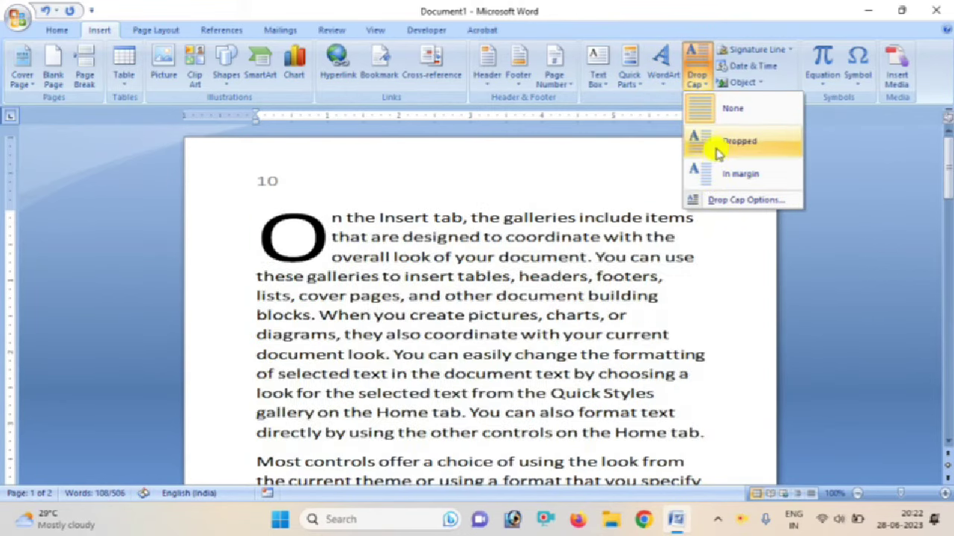
pyautogui.click(719, 152)
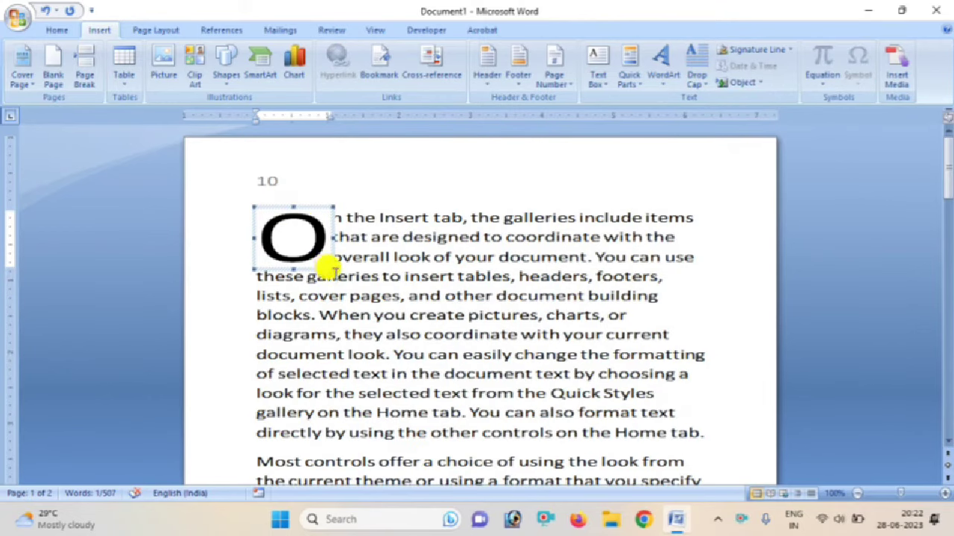
pyautogui.moveTo(330, 265)
pyautogui.mouseDown()
pyautogui.moveTo(381, 309)
pyautogui.moveTo(316, 282)
pyautogui.mouseUp()
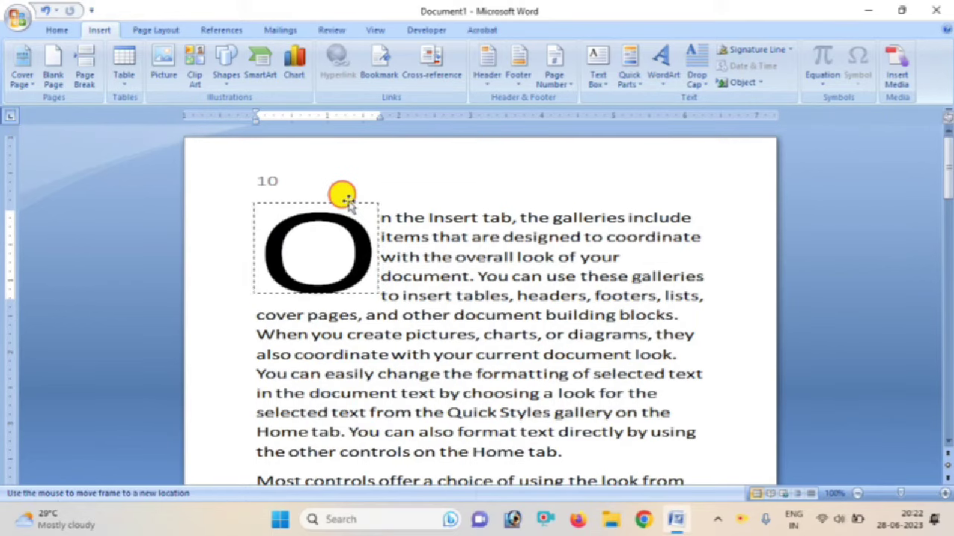
pyautogui.moveTo(350, 207); pyautogui.dragTo(338, 201)
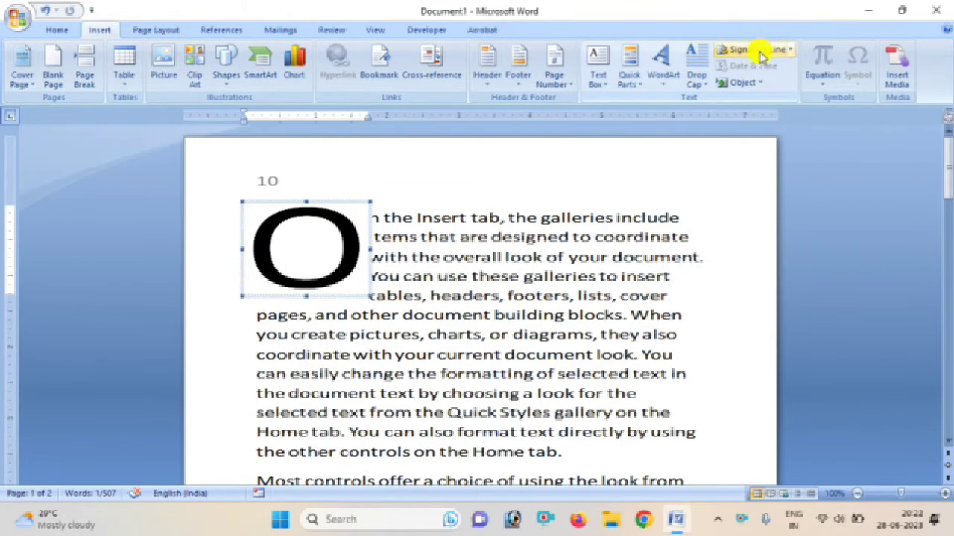
pyautogui.scroll(-5, 633, 177)
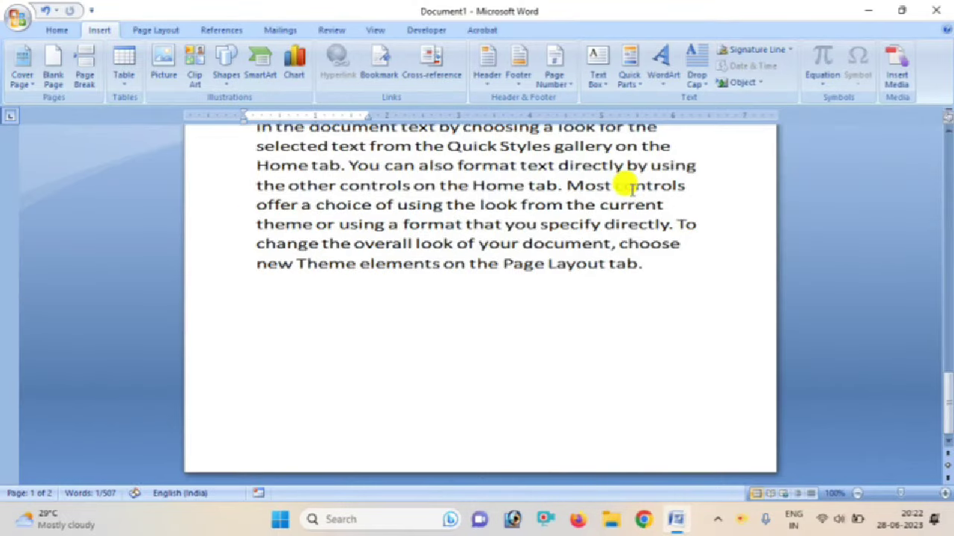
pyautogui.click(339, 322)
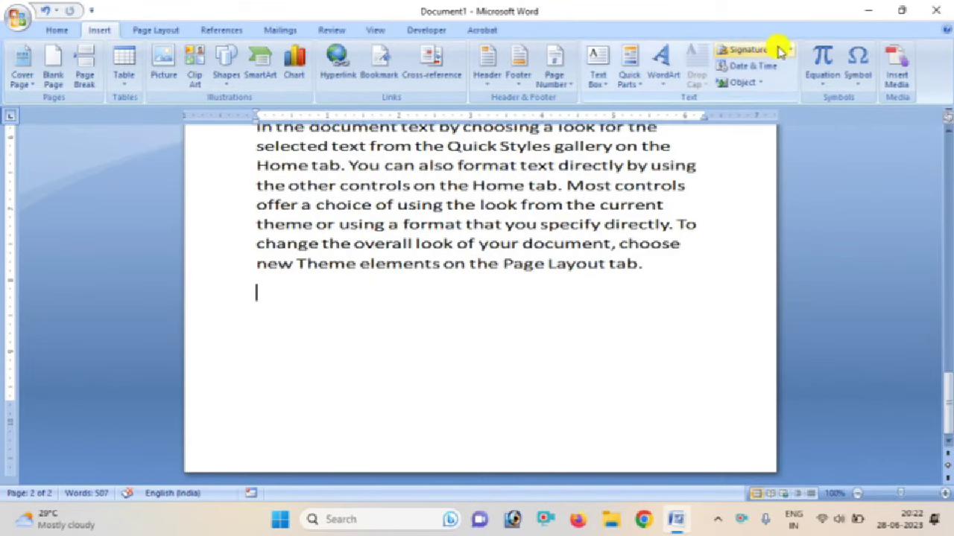
# Insert a signature line with the suggested signer's name and title below the last paragraph.
pyautogui.click(775, 50)
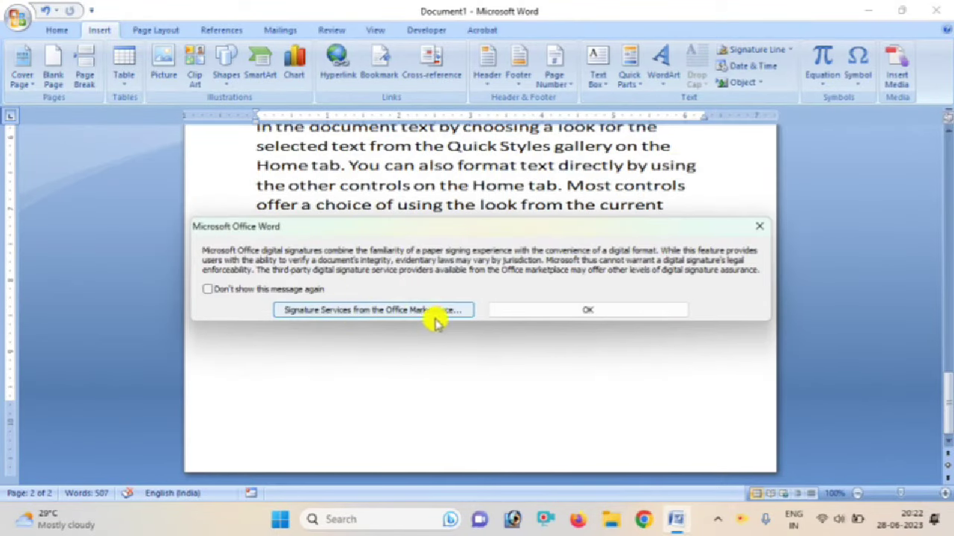
pyautogui.click(511, 310)
pyautogui.write('sujeet Sir')
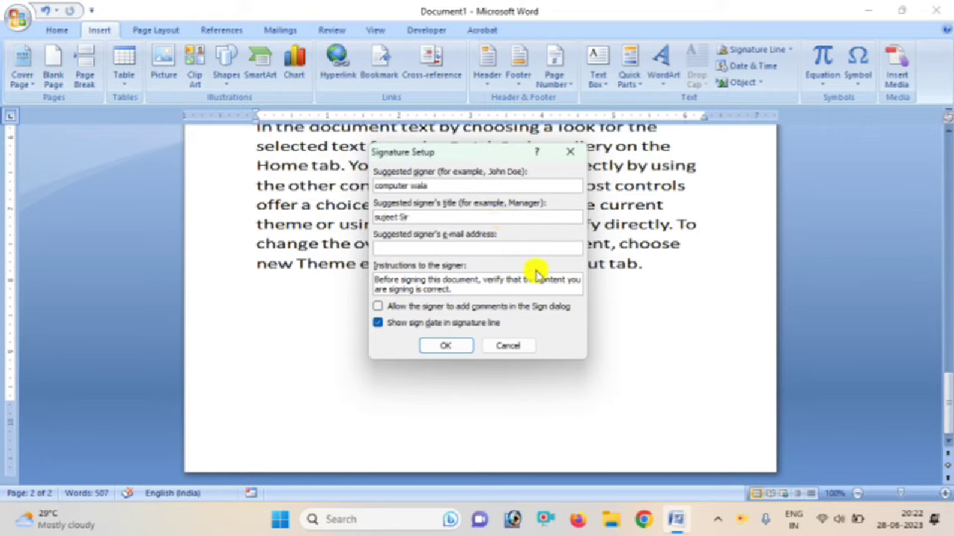
pyautogui.click(519, 246)
pyautogui.write('thecomputereducationhelp')
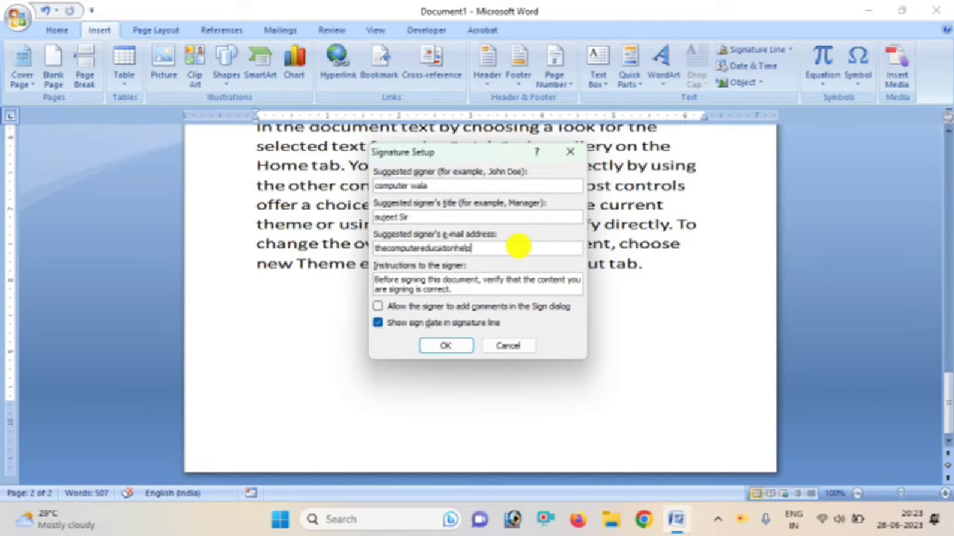
pyautogui.click(433, 346)
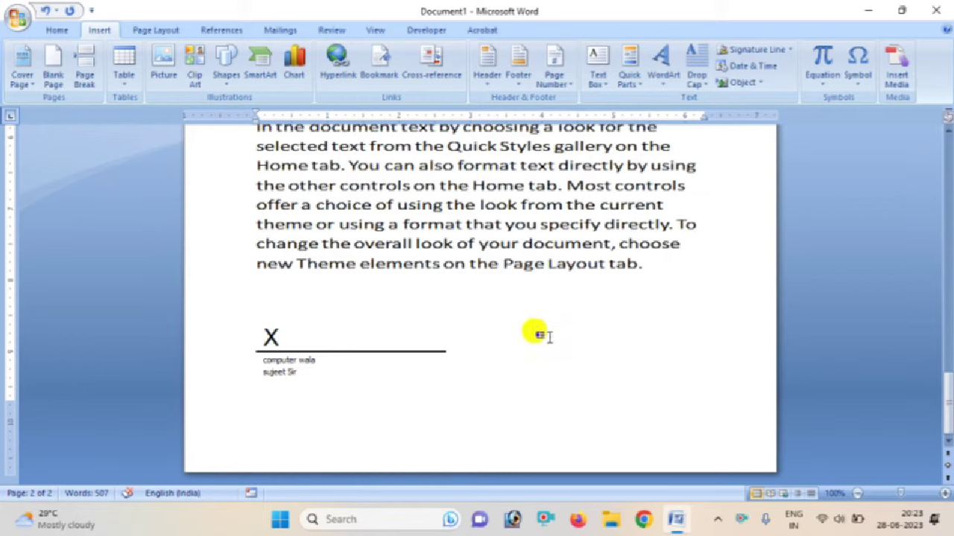
pyautogui.click(760, 71)
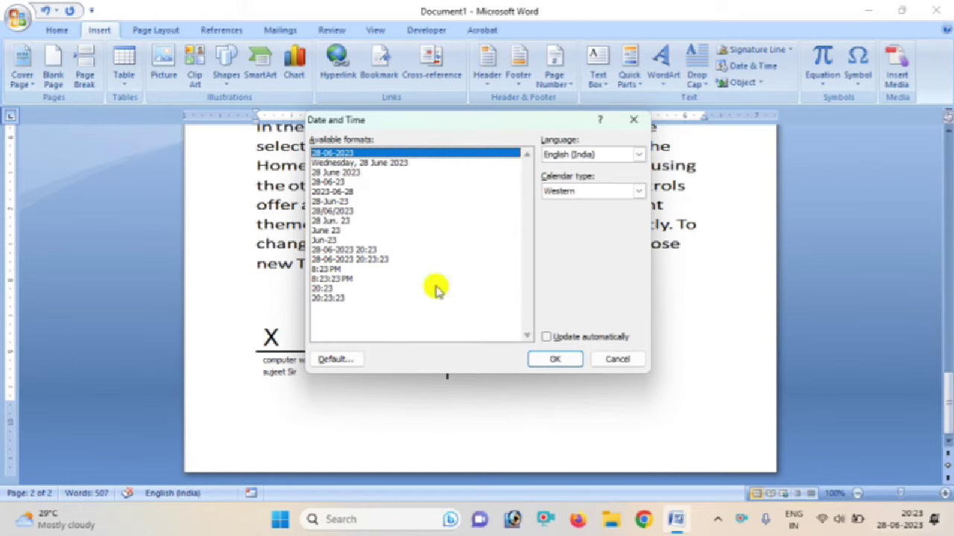
# Insert the date 28-06-2023 and embed a new Paintbrush Picture object.
pyautogui.click(554, 359)
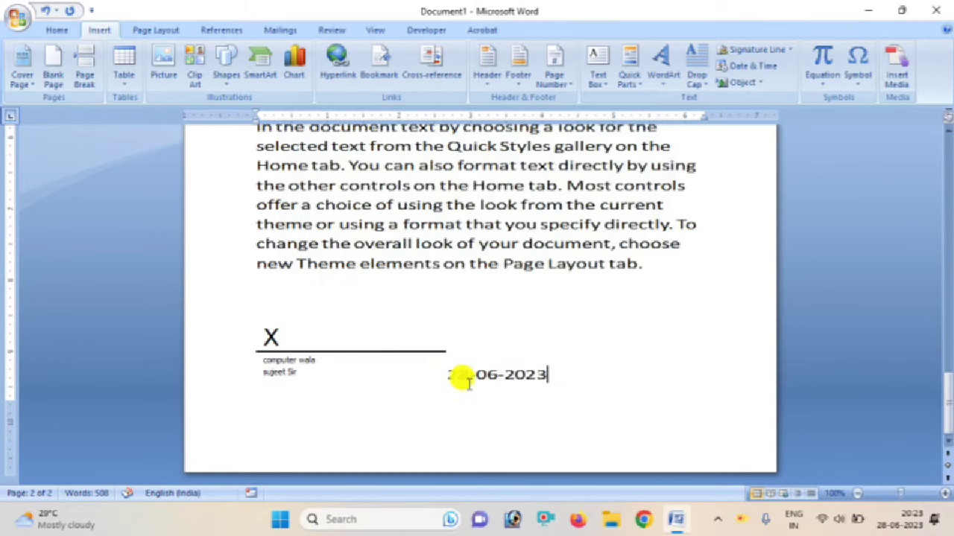
pyautogui.click(754, 87)
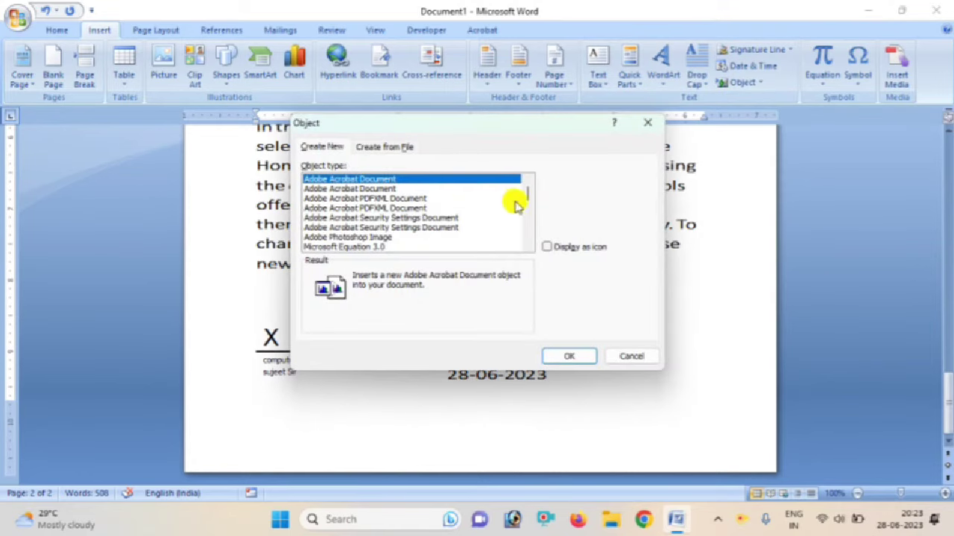
pyautogui.scroll(-1, 521, 199)
pyautogui.scroll(-5, 521, 223)
pyautogui.scroll(-1, 525, 238)
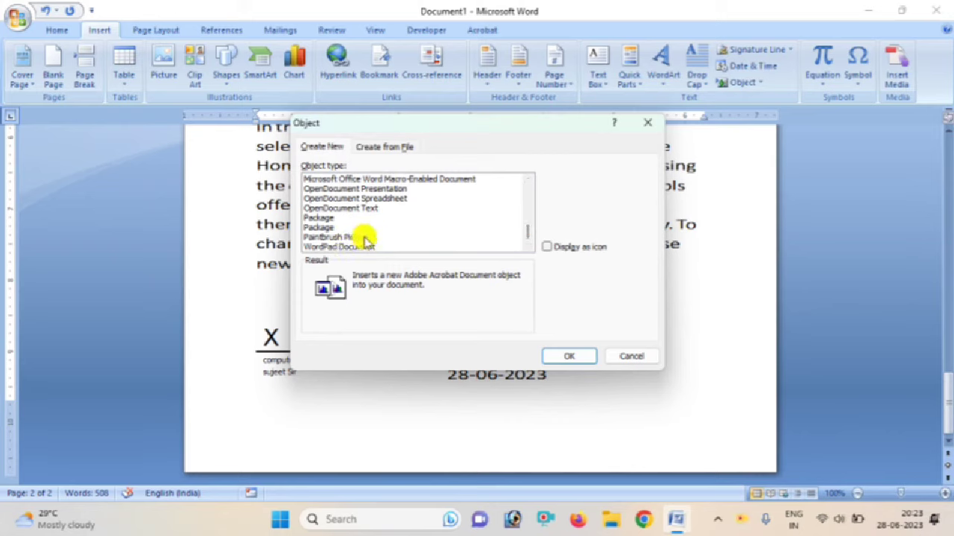
pyautogui.doubleClick(341, 237)
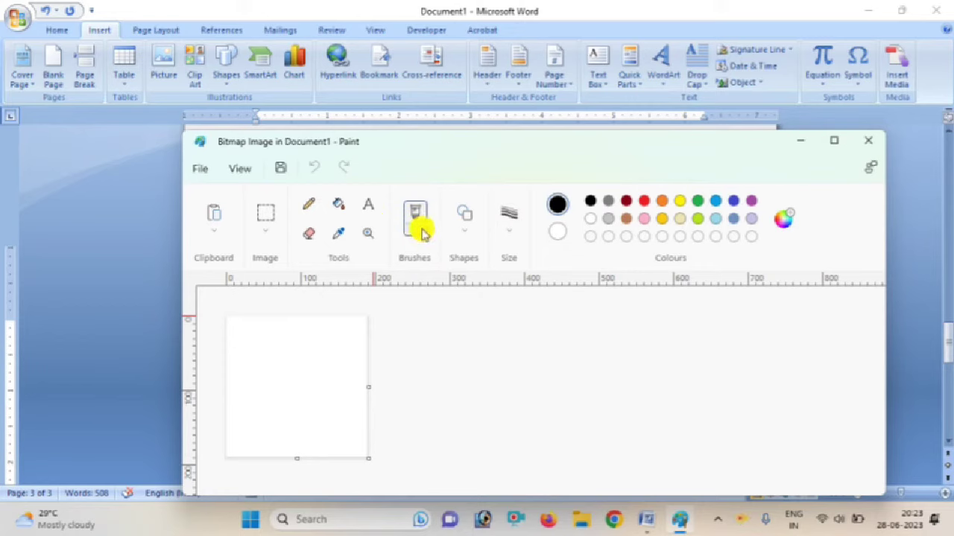
# Paint two oil-brush strokes in the embedded picture and close Paint.
pyautogui.click(421, 234)
pyautogui.click(362, 217)
pyautogui.moveTo(292, 349); pyautogui.dragTo(339, 411)
pyautogui.moveTo(253, 368)
pyautogui.mouseDown()
pyautogui.moveTo(259, 406)
pyautogui.moveTo(324, 417)
pyautogui.moveTo(364, 356)
pyautogui.mouseUp()
pyautogui.click(873, 140)
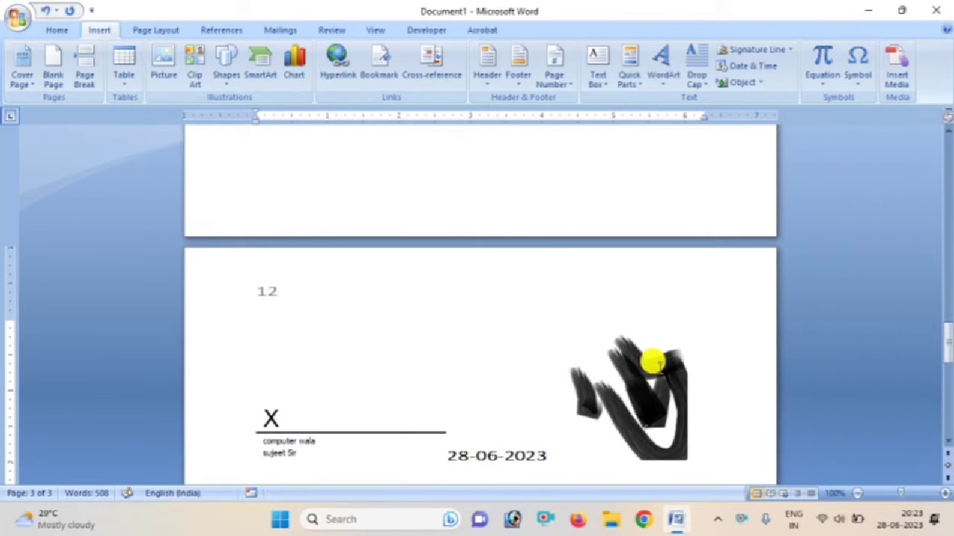
# Reopen the embedded drawing in Paint and close it without changes.
pyautogui.click(652, 363)
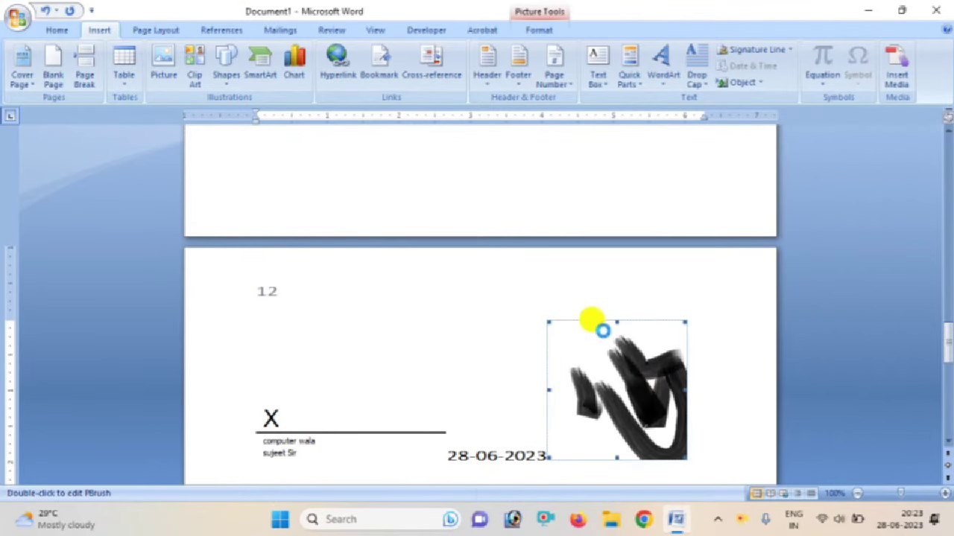
pyautogui.doubleClick(602, 330)
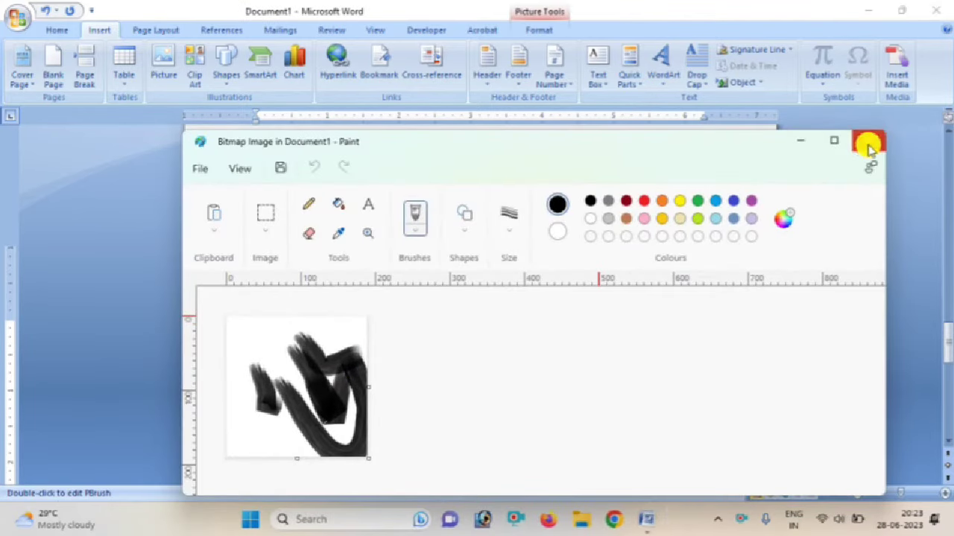
pyautogui.click(869, 145)
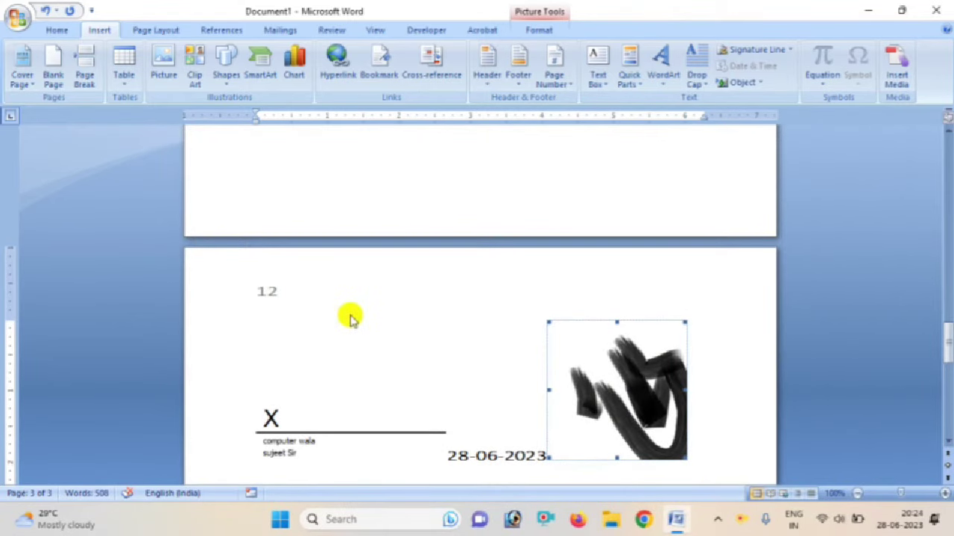
pyautogui.click(745, 84)
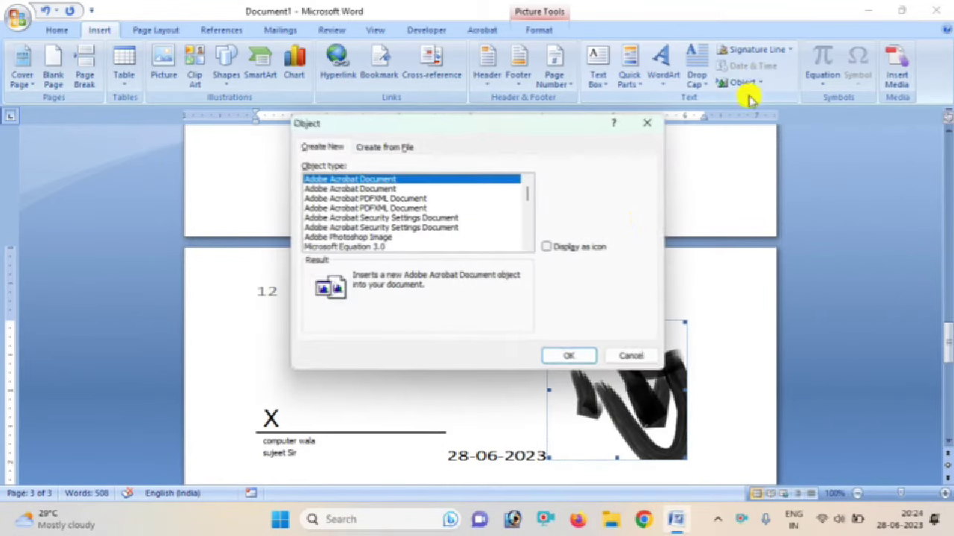
# Cancel the Object dialog and delete the signature, date and drawing paragraph.
pyautogui.scroll(-5, 421, 228)
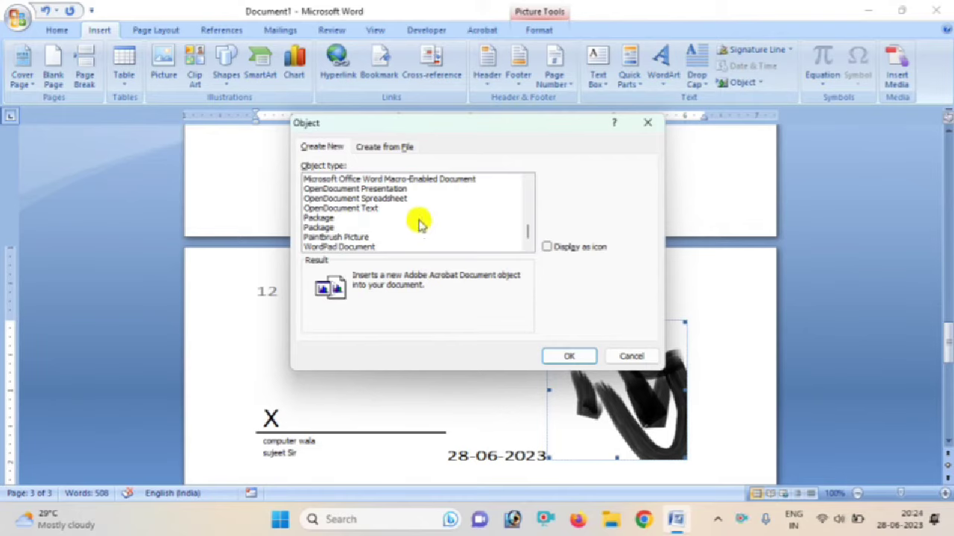
pyautogui.click(654, 122)
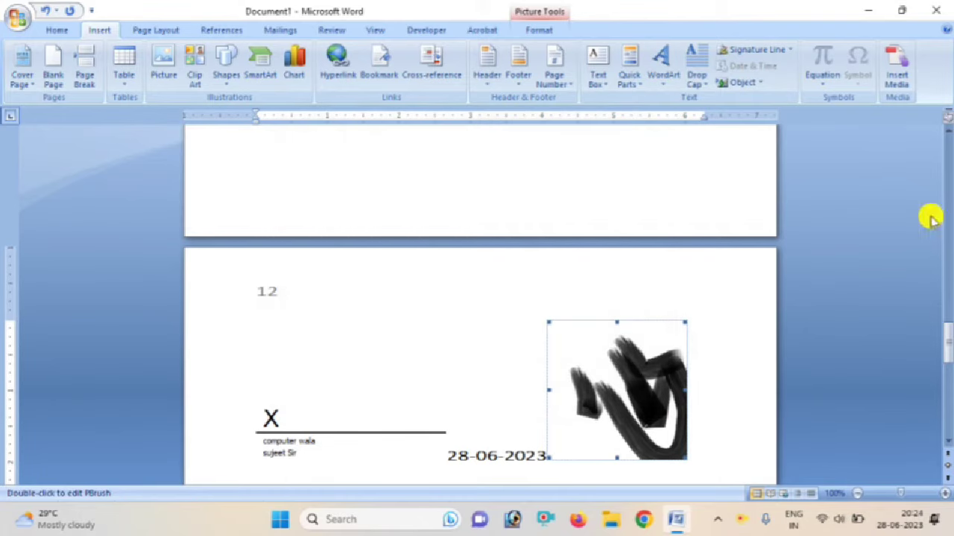
pyautogui.tripleClick(705, 320)
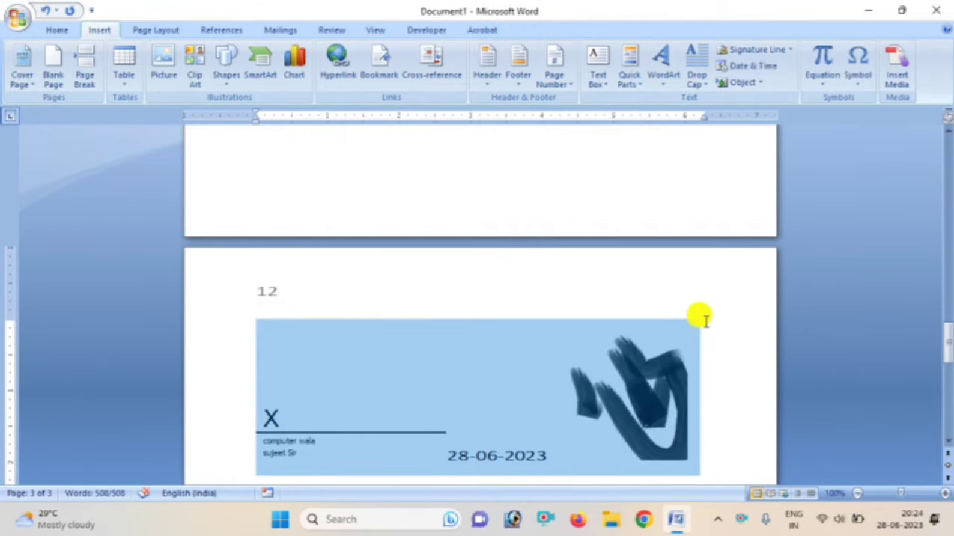
pyautogui.press('Delete')
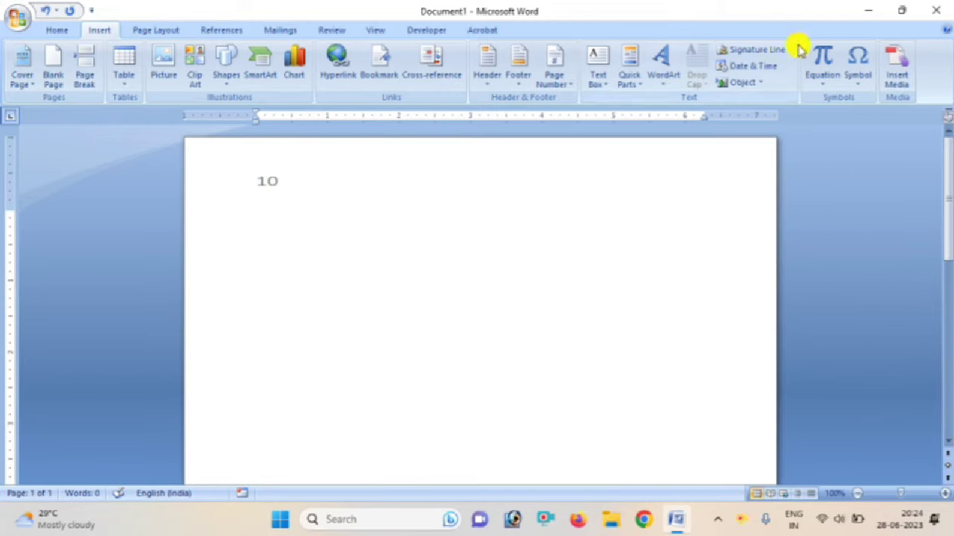
# Insert a new blank equation and browse the built-in equations gallery.
pyautogui.click(822, 59)
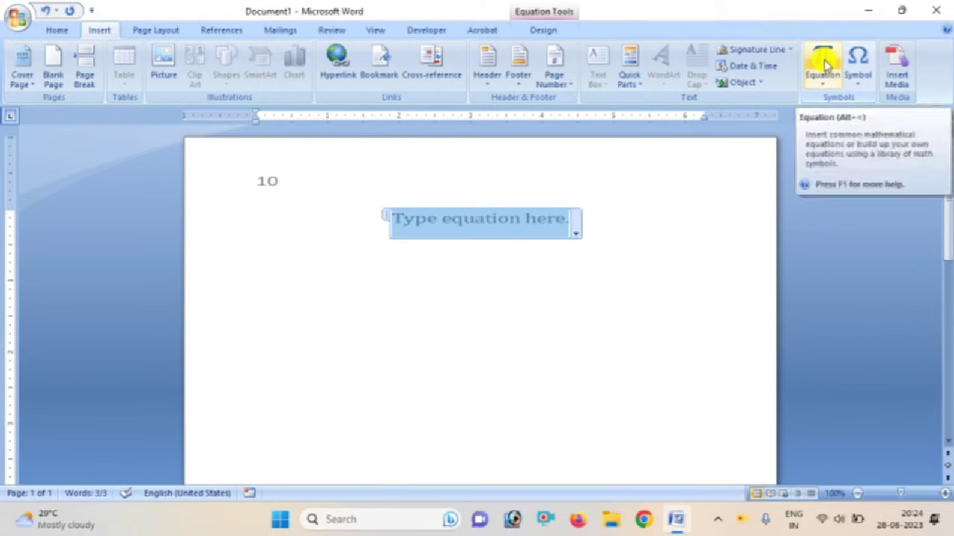
pyautogui.click(824, 84)
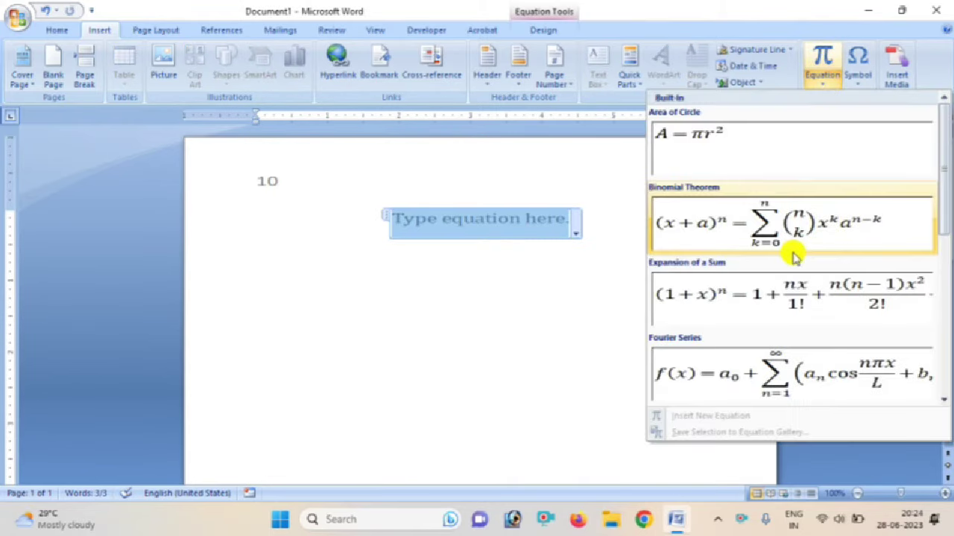
pyautogui.scroll(-5, 719, 316)
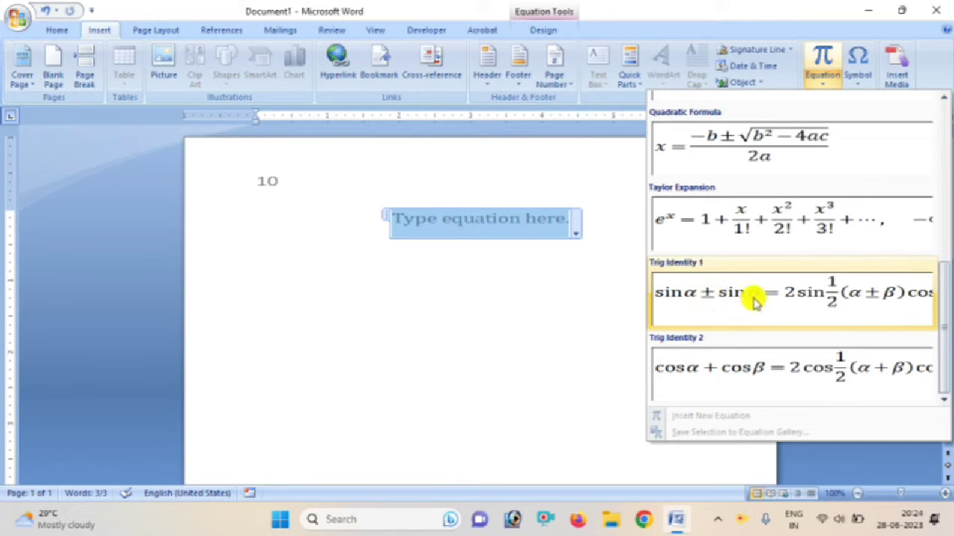
pyautogui.scroll(5, 762, 277)
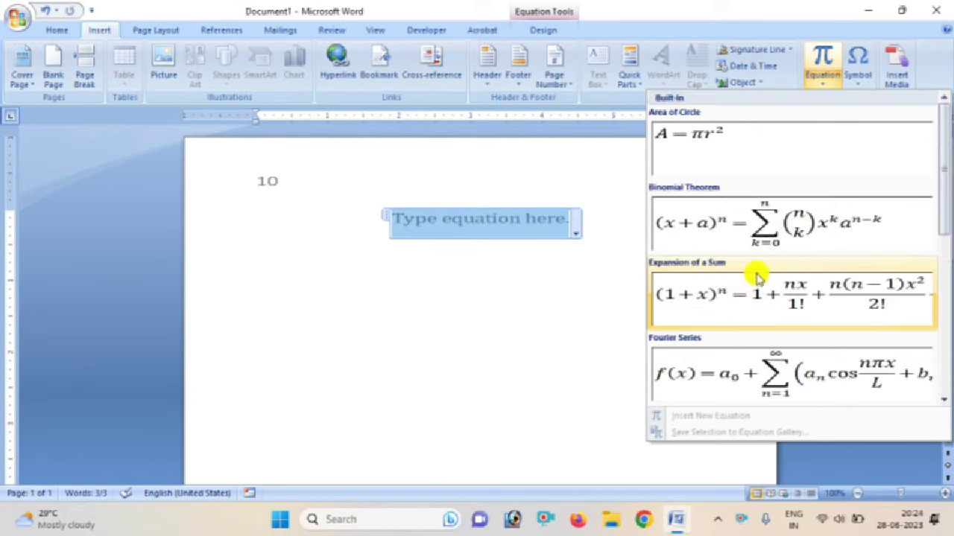
pyautogui.scroll(-5, 762, 277)
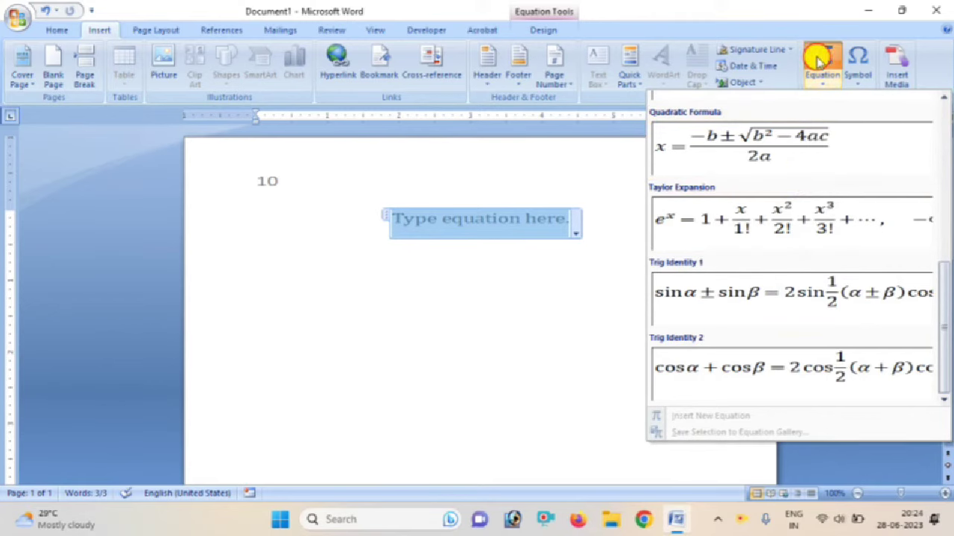
# Browse the equation Radical and Large Operator galleries and the common symbols list.
pyautogui.click(820, 65)
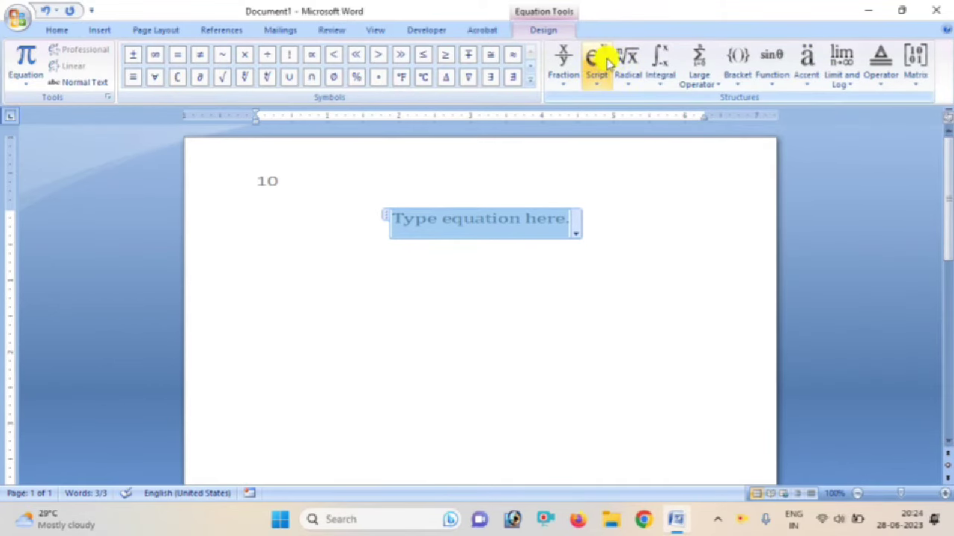
pyautogui.click(628, 67)
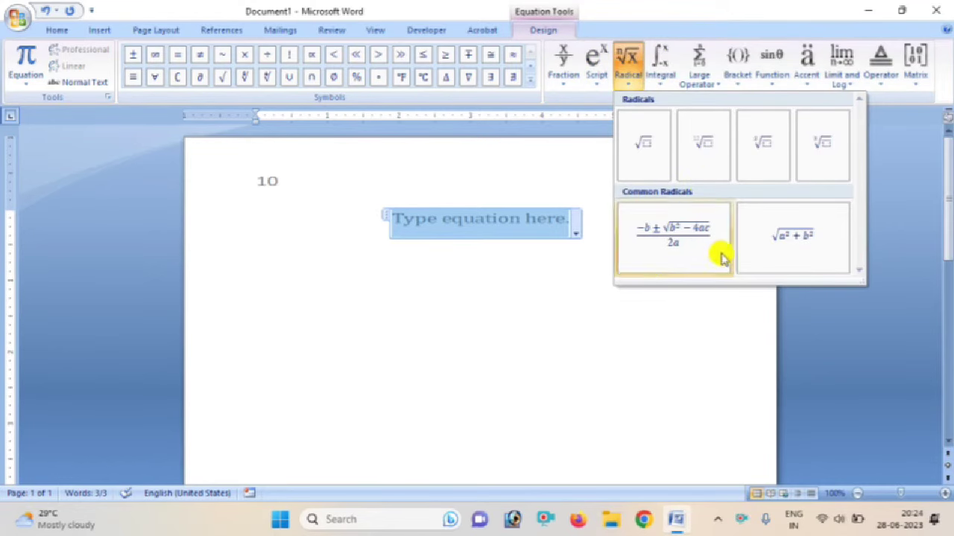
pyautogui.click(709, 61)
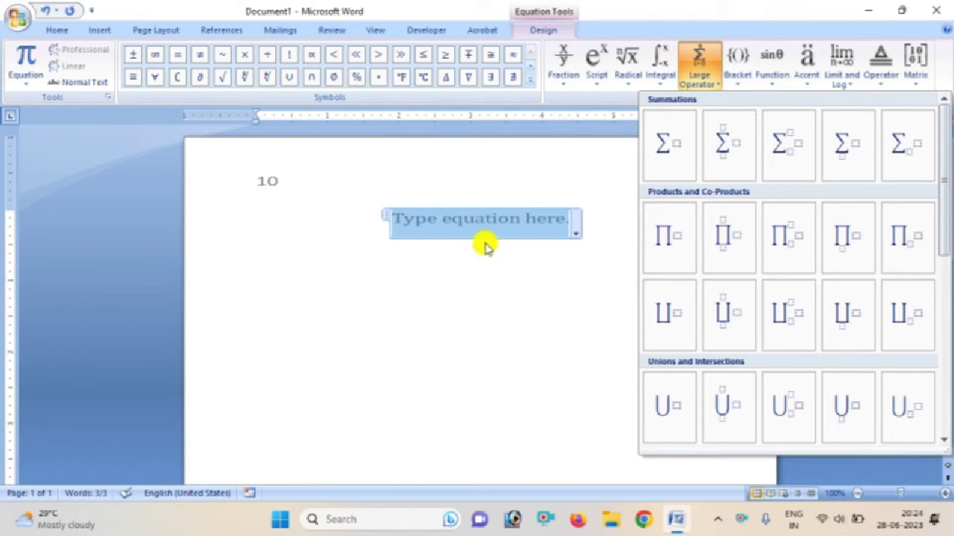
pyautogui.click(97, 31)
pyautogui.click(671, 257)
pyautogui.click(857, 67)
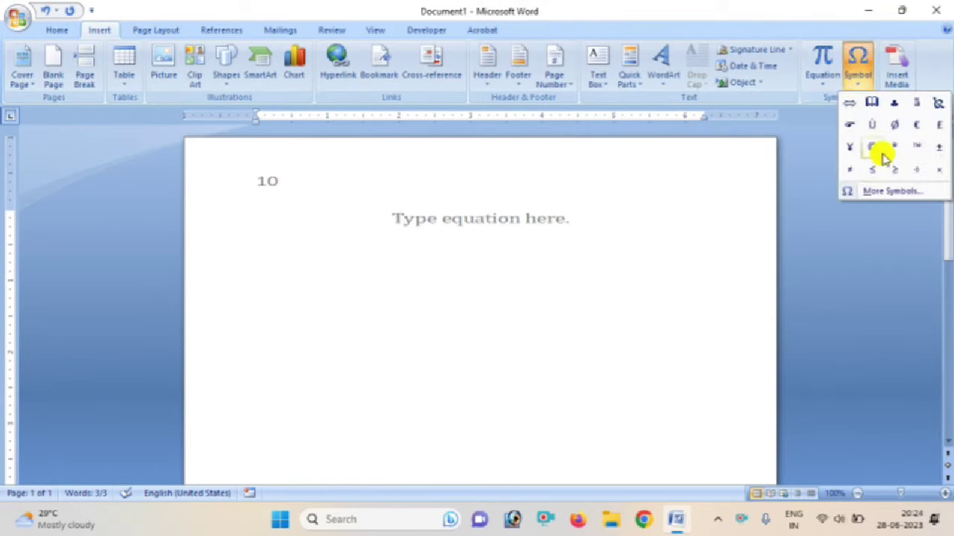
# Insert an open book symbol after the placeholder and a Wingdings telephone symbol below it.
pyautogui.click(872, 105)
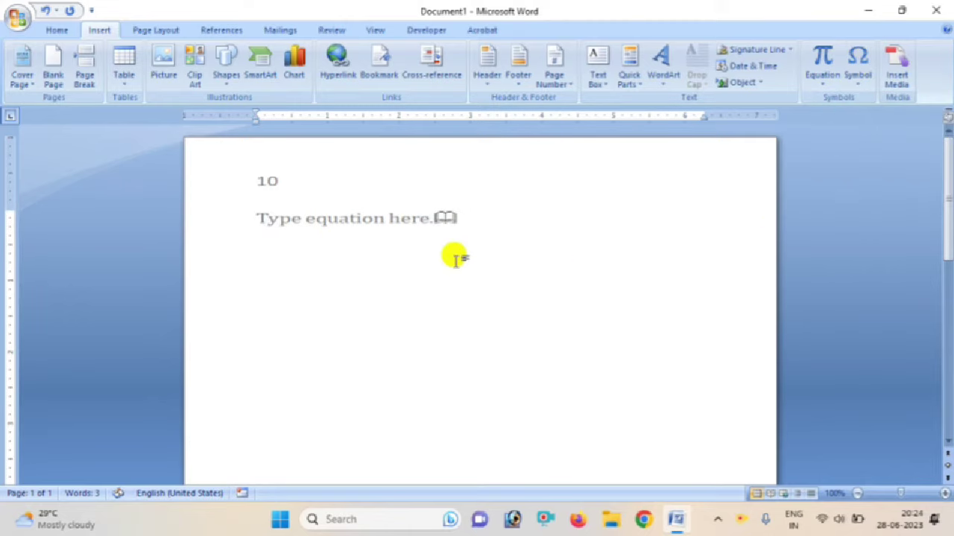
pyautogui.moveTo(450, 216); pyautogui.dragTo(470, 263)
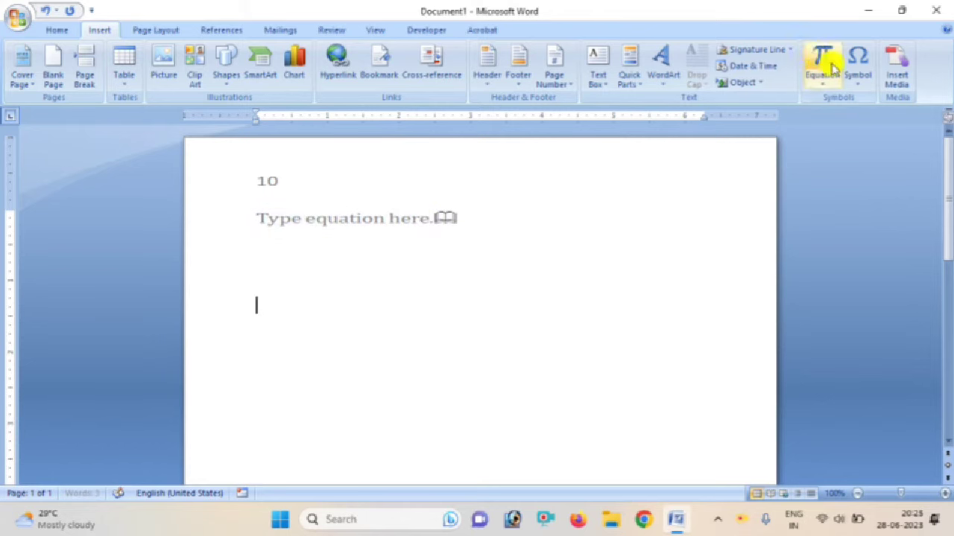
pyautogui.click(856, 64)
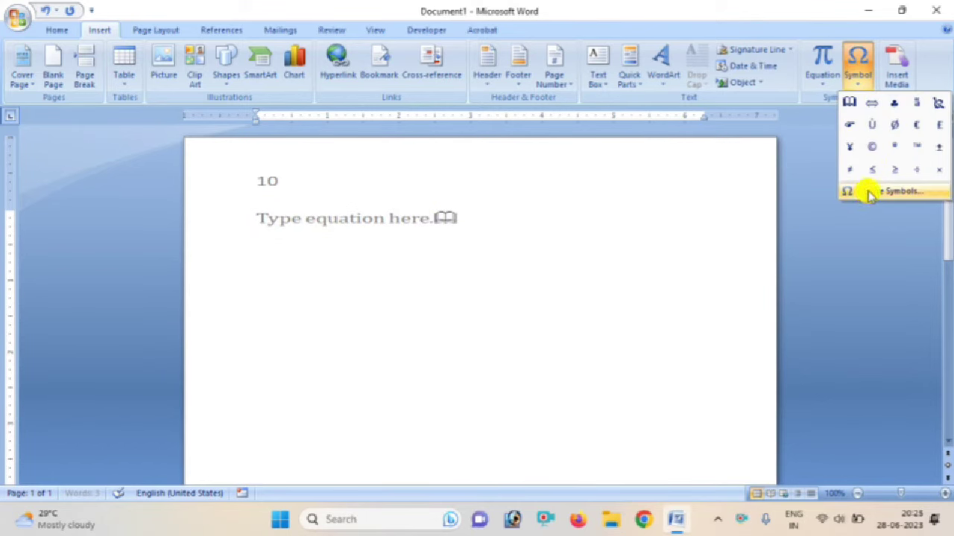
pyautogui.click(865, 191)
pyautogui.click(511, 193)
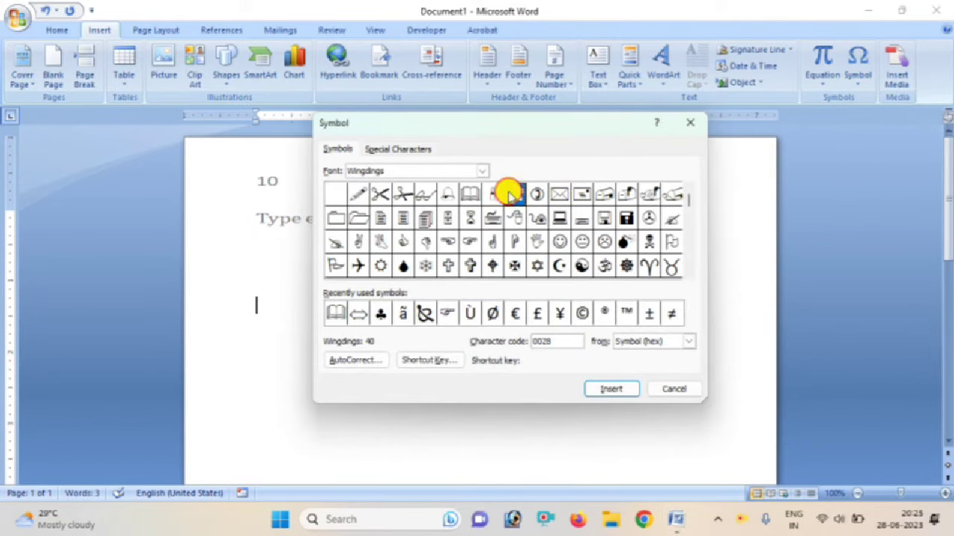
pyautogui.click(607, 389)
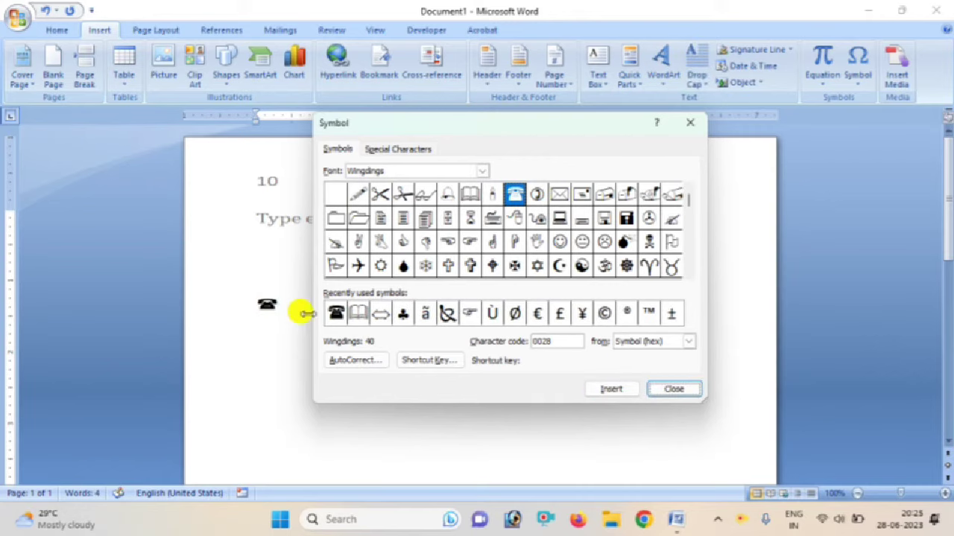
# Enlarge the telephone symbol to font size 90.
pyautogui.moveTo(289, 307); pyautogui.dragTo(257, 302)
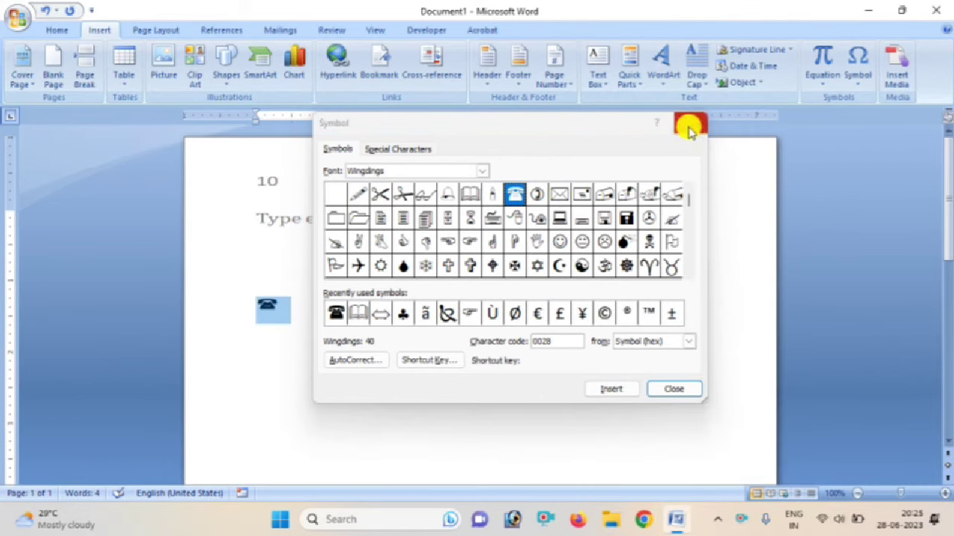
pyautogui.click(689, 122)
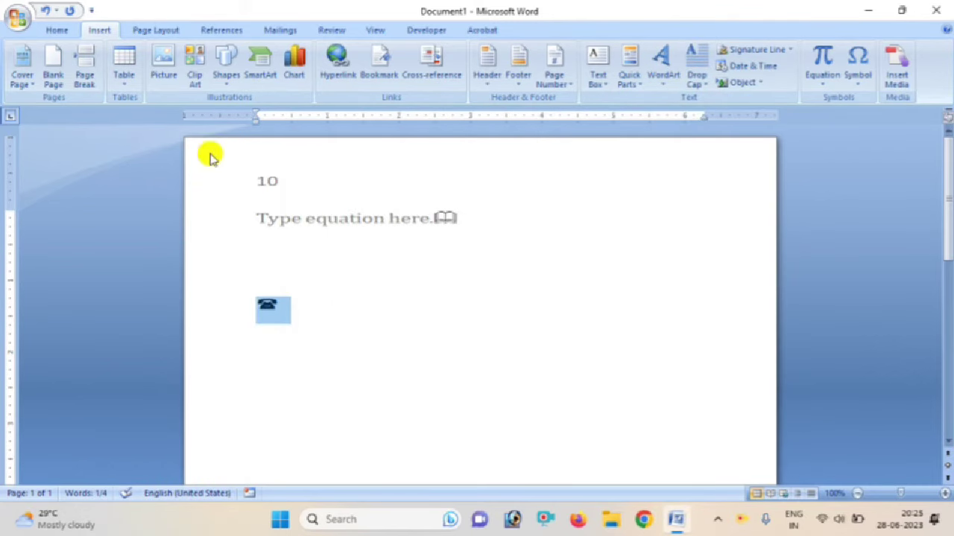
pyautogui.hotkey('ctrl', ']')
pyautogui.hotkey('ctrl', ']')
pyautogui.hotkey('ctrl', ']')
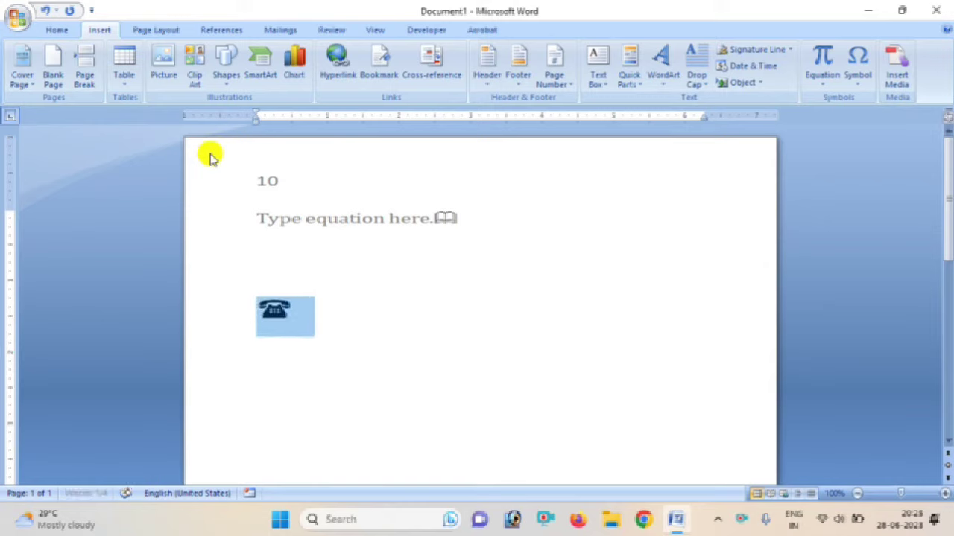
pyautogui.hotkey('ctrl', ']')
pyautogui.hotkey('ctrl', ']')
pyautogui.hotkey('ctrl', ']')
pyautogui.hotkey('ctrl', ']')
pyautogui.hotkey('ctrl', ']')
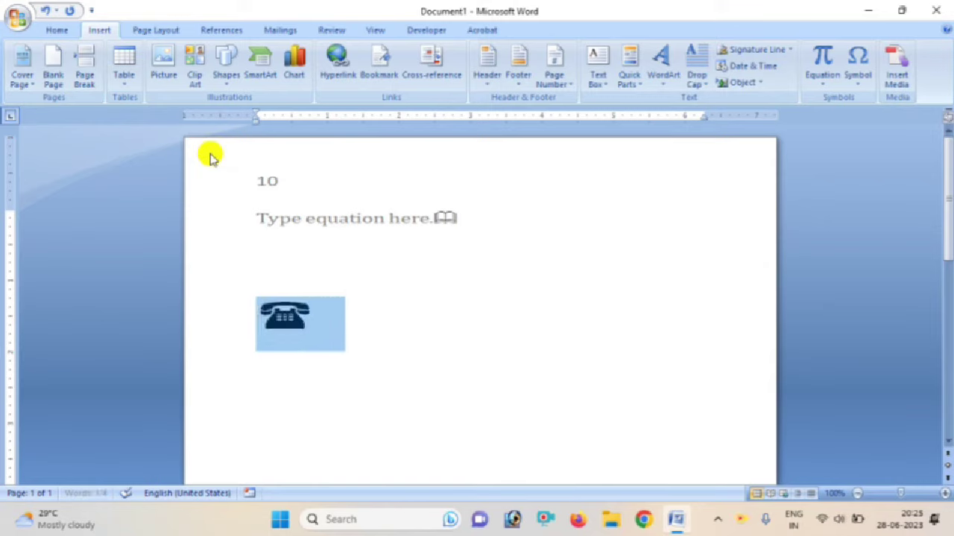
pyautogui.hotkey('ctrl', ']')
pyautogui.hotkey('ctrl', ']')
pyautogui.hotkey('ctrl', ']')
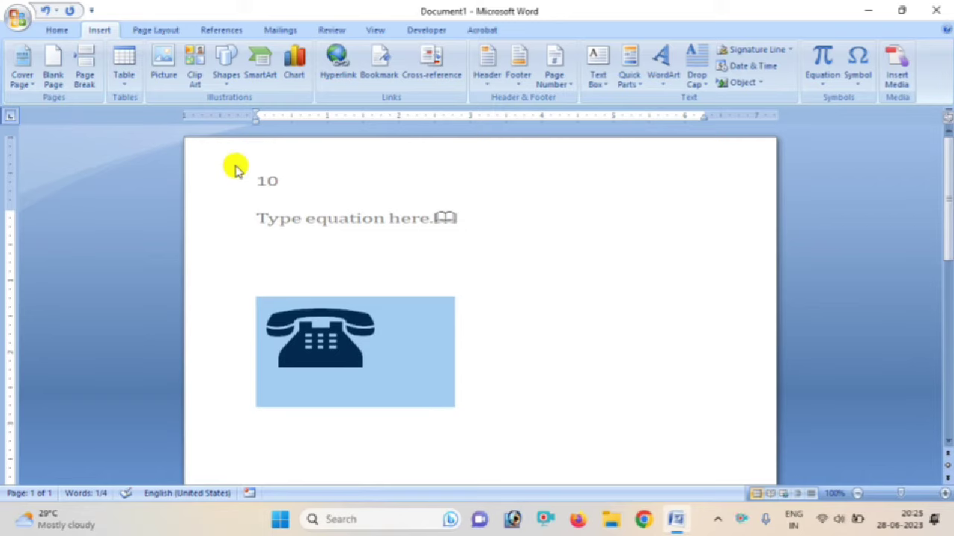
pyautogui.hotkey('ctrl', '[')
pyautogui.hotkey('ctrl', '[')
pyautogui.hotkey('ctrl', '[')
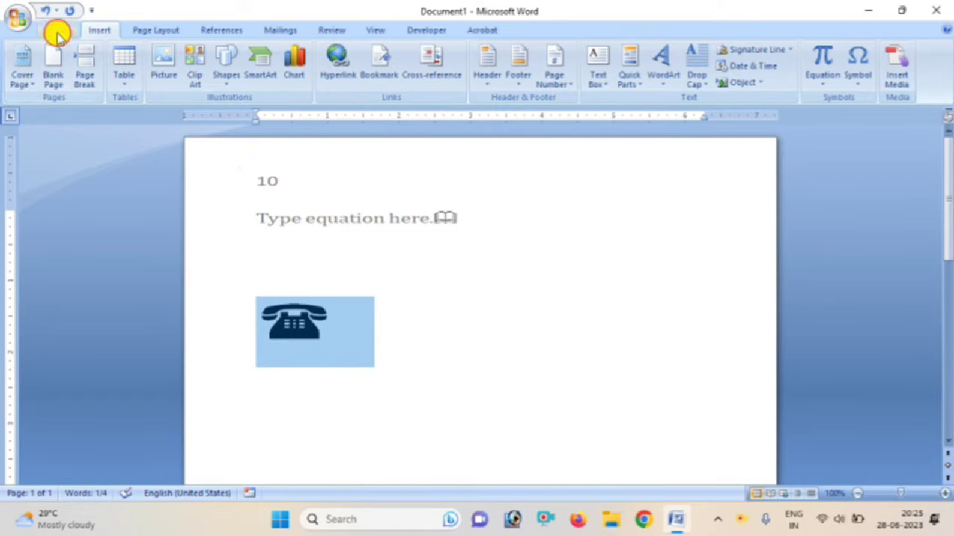
pyautogui.click(57, 30)
pyautogui.click(265, 56)
pyautogui.click(266, 55)
pyautogui.click(265, 56)
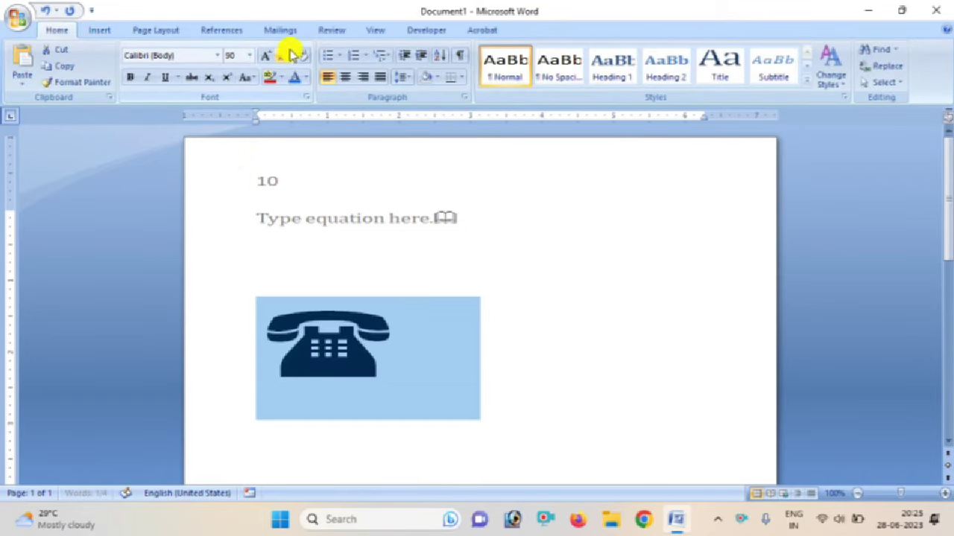
pyautogui.click(286, 56)
# Open and close the Symbol gallery without inserting, ending on Page Layout.
pyautogui.click(168, 30)
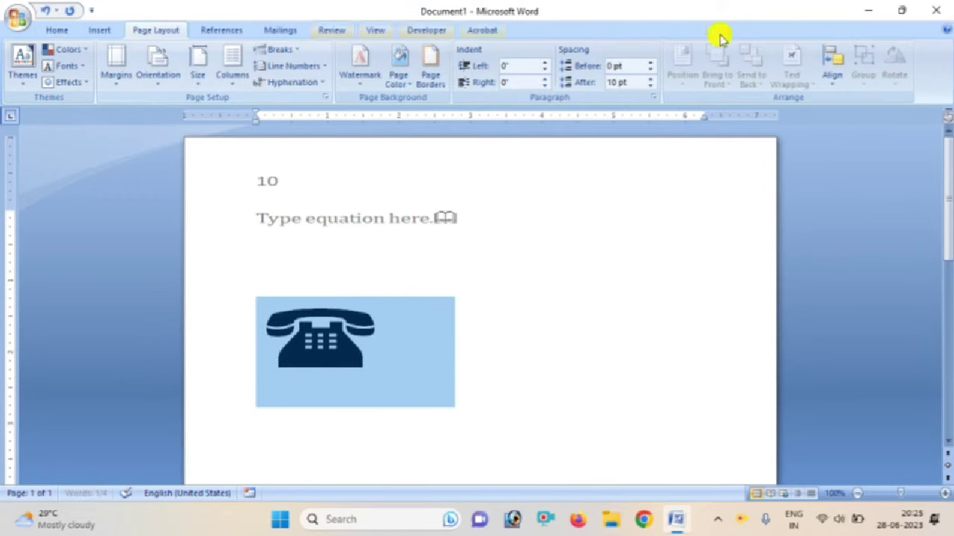
pyautogui.click(100, 30)
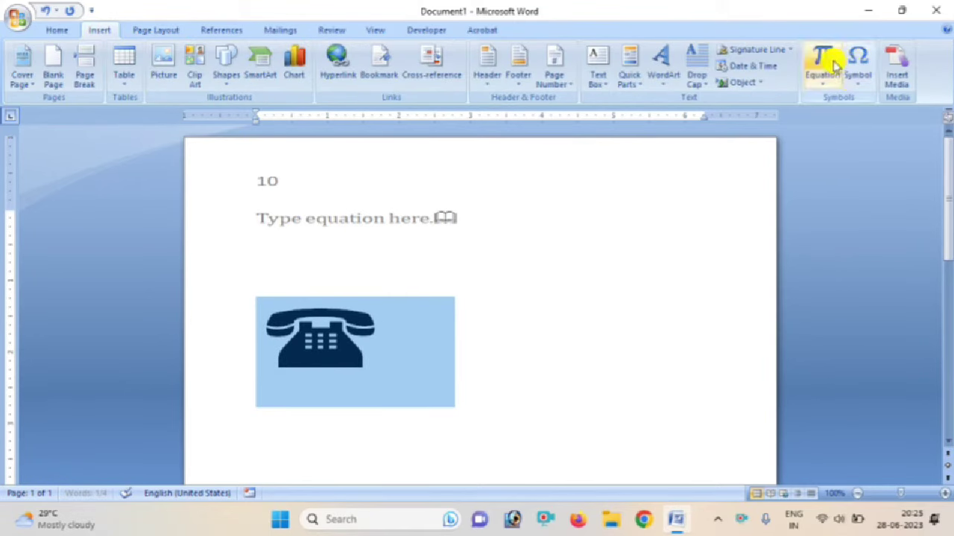
pyautogui.click(857, 75)
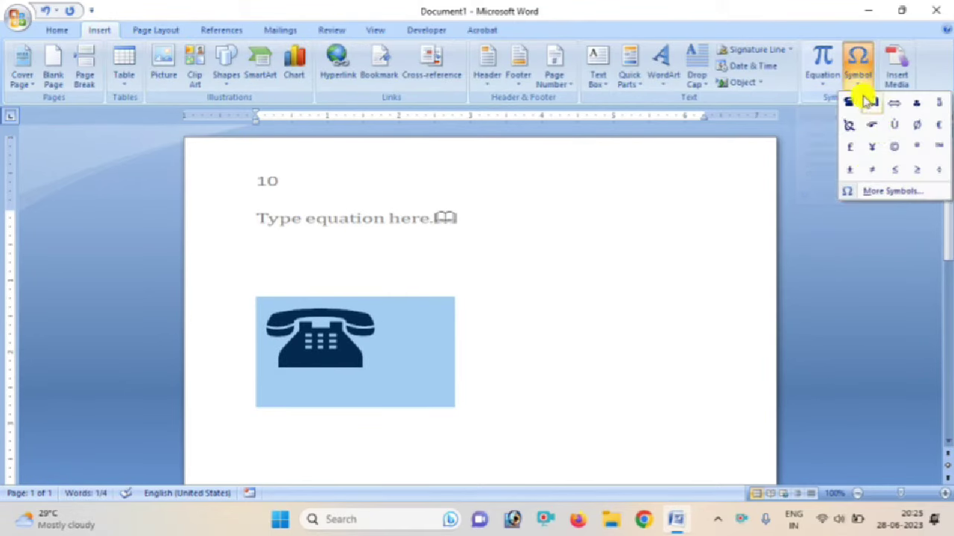
pyautogui.click(849, 216)
pyautogui.click(153, 30)
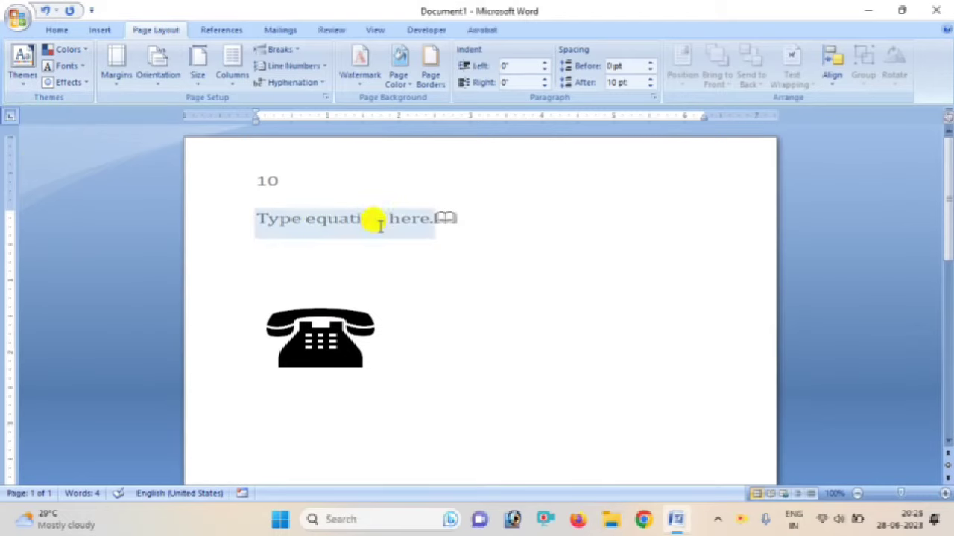
# Replace the equation line and telephone symbol with =rand() sample paragraphs.
pyautogui.hotkey('shift', 'Home')
pyautogui.hotkey('shift', 'Down')
pyautogui.hotkey('shift', 'Down')
pyautogui.press('Delete')
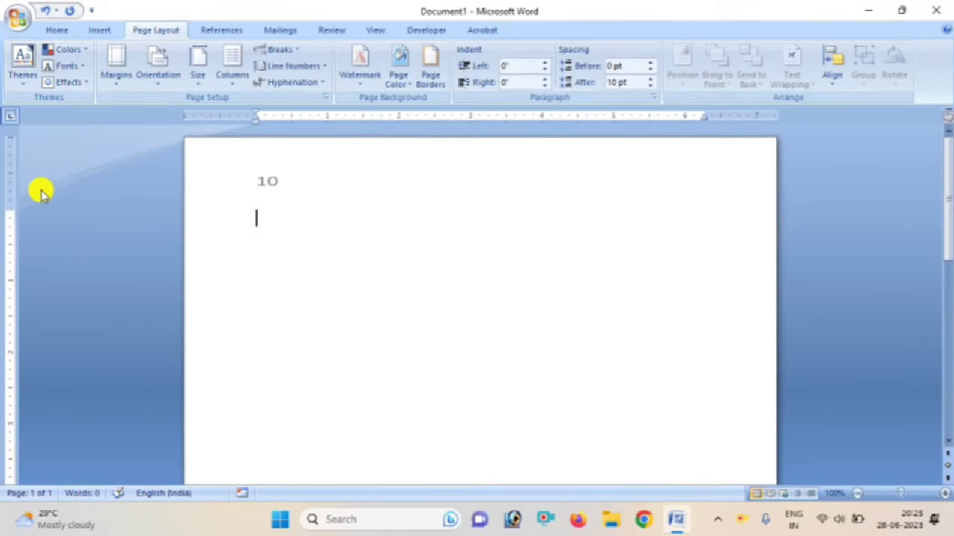
pyautogui.write('=rand(')
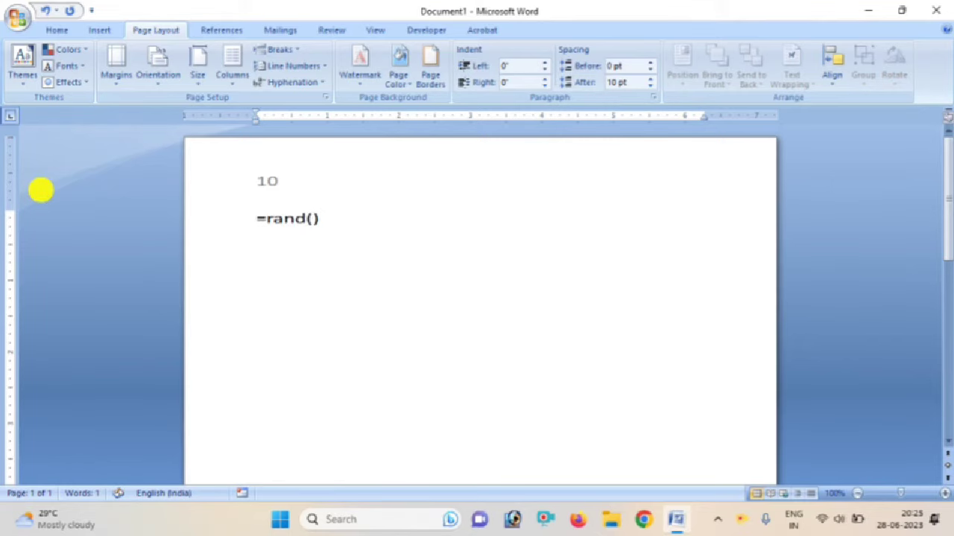
pyautogui.press('Return')
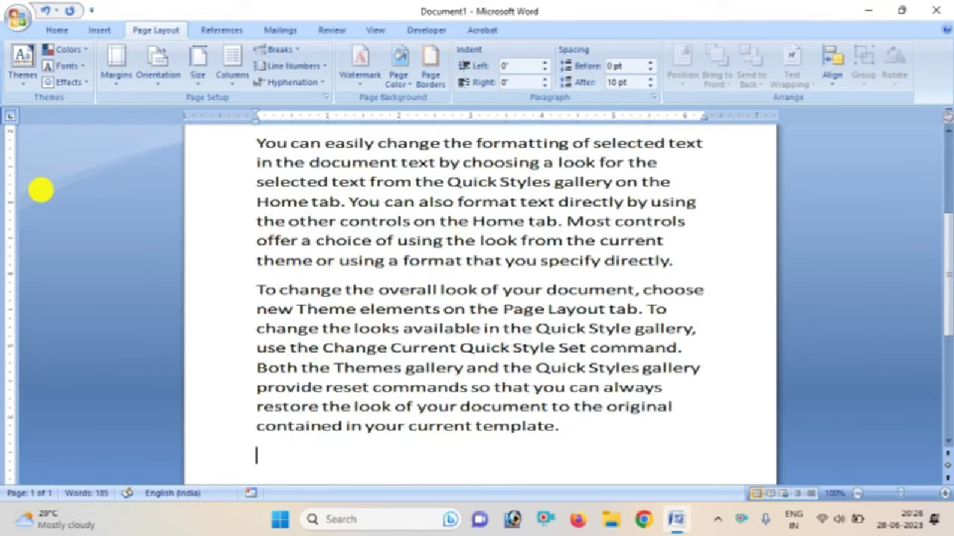
pyautogui.scroll(4, 336, 158)
pyautogui.moveTo(223, 213)
pyautogui.mouseDown()
pyautogui.moveTo(462, 270)
pyautogui.moveTo(542, 336)
pyautogui.mouseUp()
# Apply a new built-in theme with the Metro colour scheme.
pyautogui.click(33, 72)
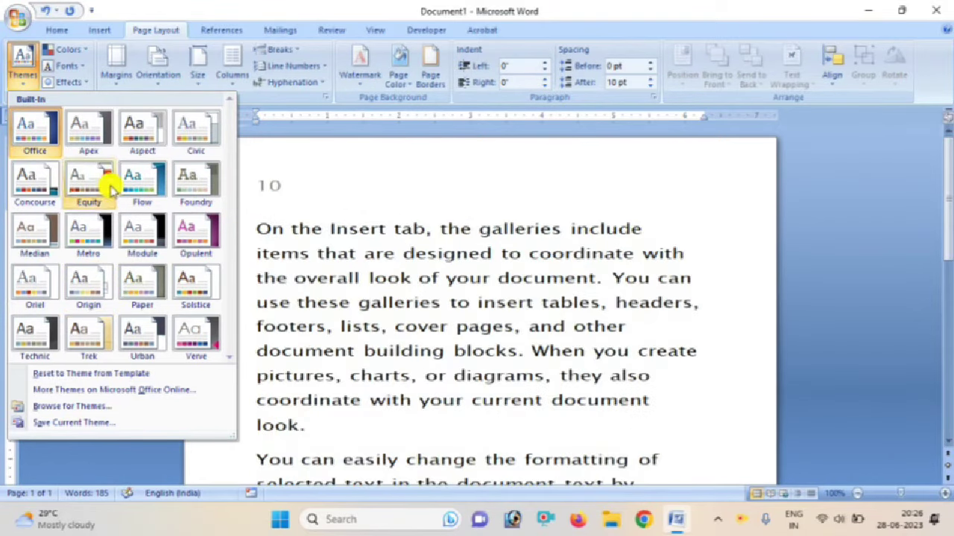
pyautogui.click(75, 41)
pyautogui.click(23, 63)
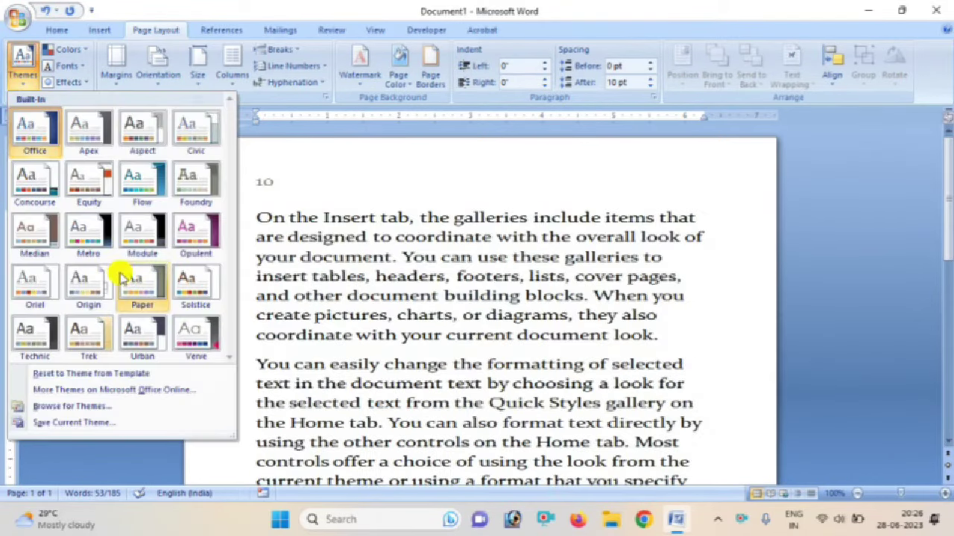
pyautogui.click(79, 237)
pyautogui.click(67, 49)
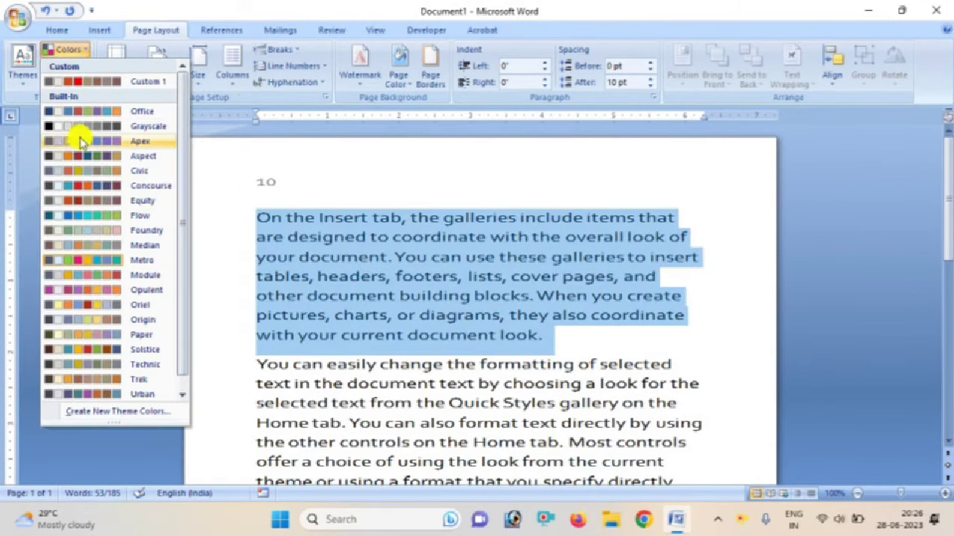
pyautogui.click(74, 260)
# Look through theme effects and fonts without changing them, then reselect the sample text.
pyautogui.click(69, 82)
pyautogui.click(68, 66)
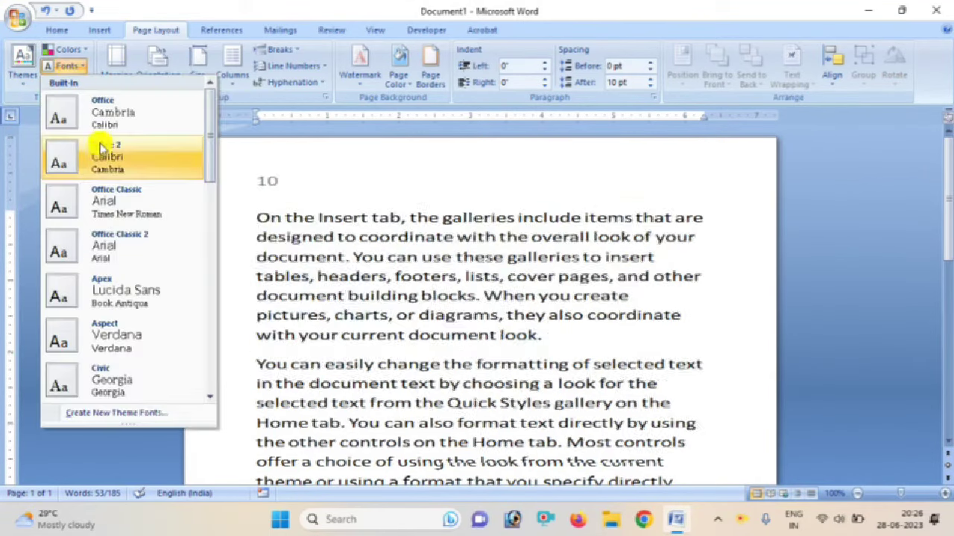
pyautogui.click(302, 212)
pyautogui.click(300, 256)
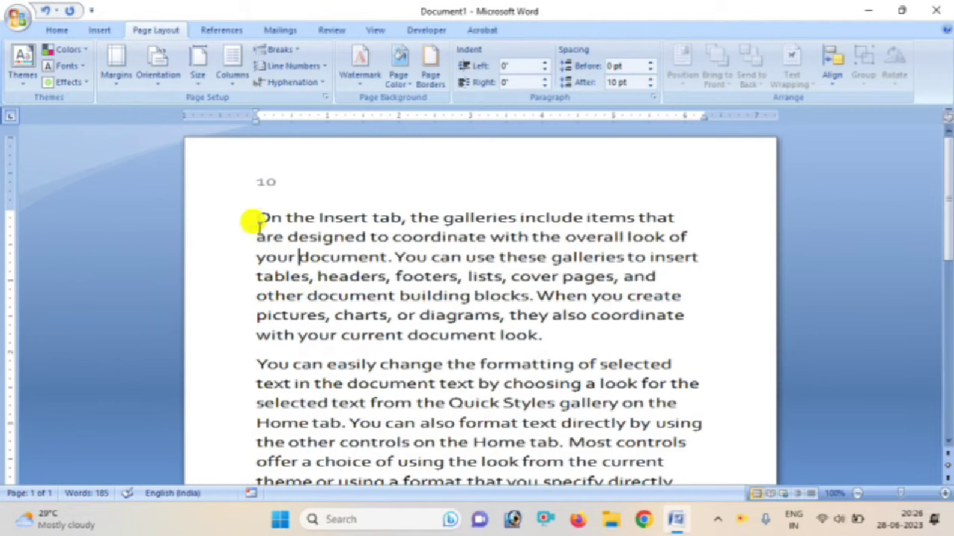
pyautogui.moveTo(256, 218); pyautogui.dragTo(641, 439)
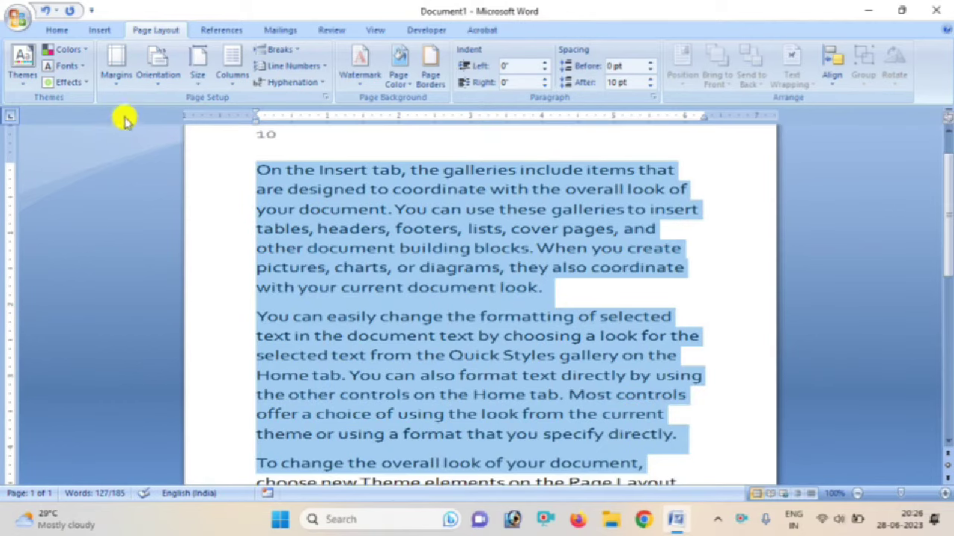
# Try Wide, Moderate and Mirrored margins, settling on Office 2003 Default.
pyautogui.click(115, 75)
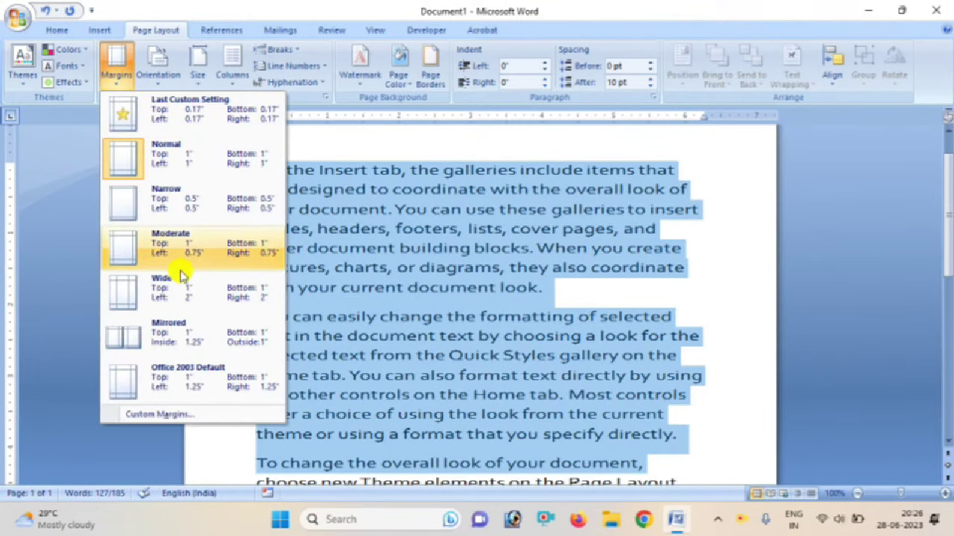
pyautogui.click(177, 292)
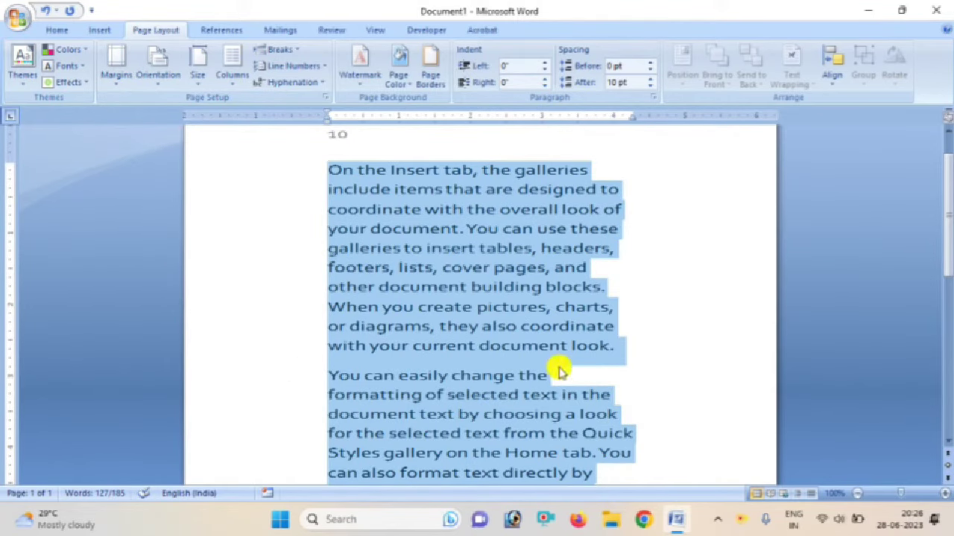
pyautogui.click(113, 64)
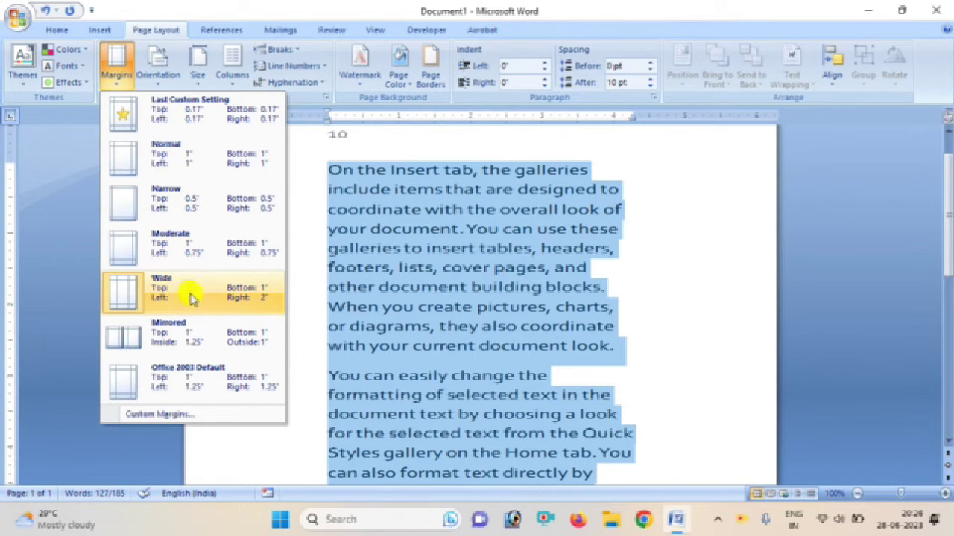
pyautogui.click(128, 257)
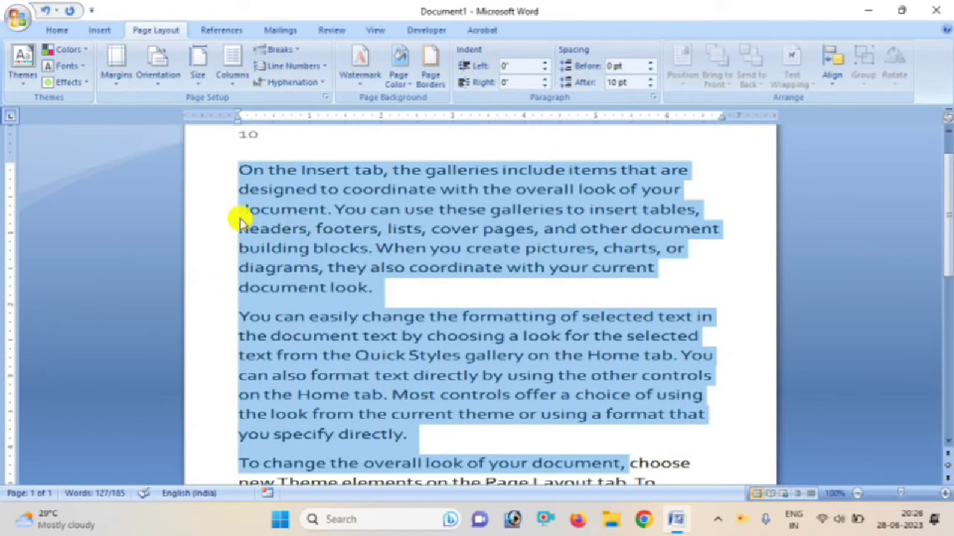
pyautogui.click(117, 71)
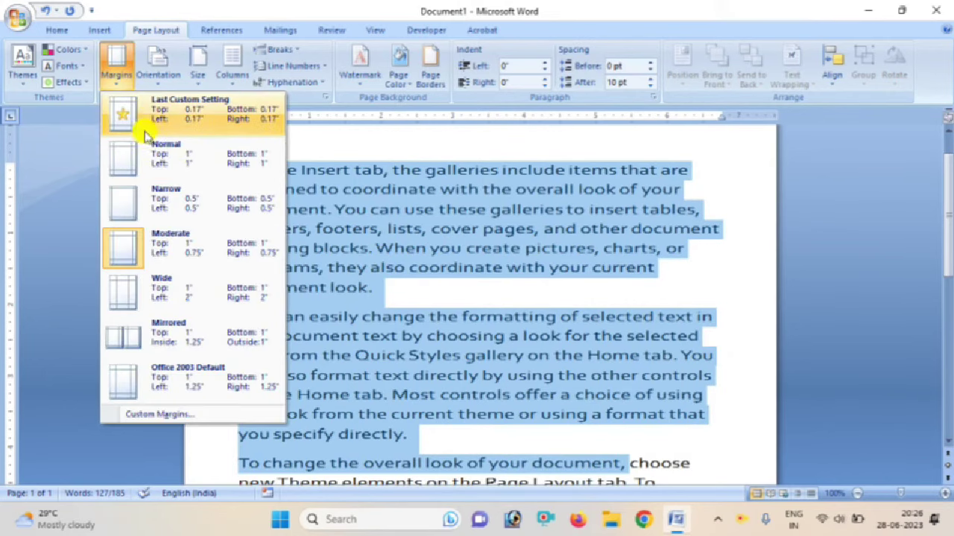
pyautogui.click(112, 65)
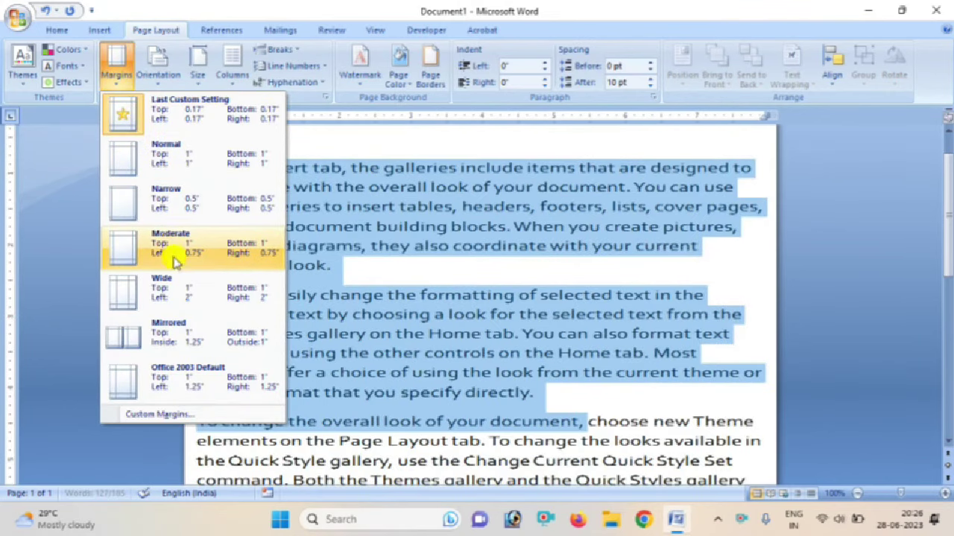
pyautogui.click(175, 343)
pyautogui.click(113, 79)
pyautogui.click(127, 373)
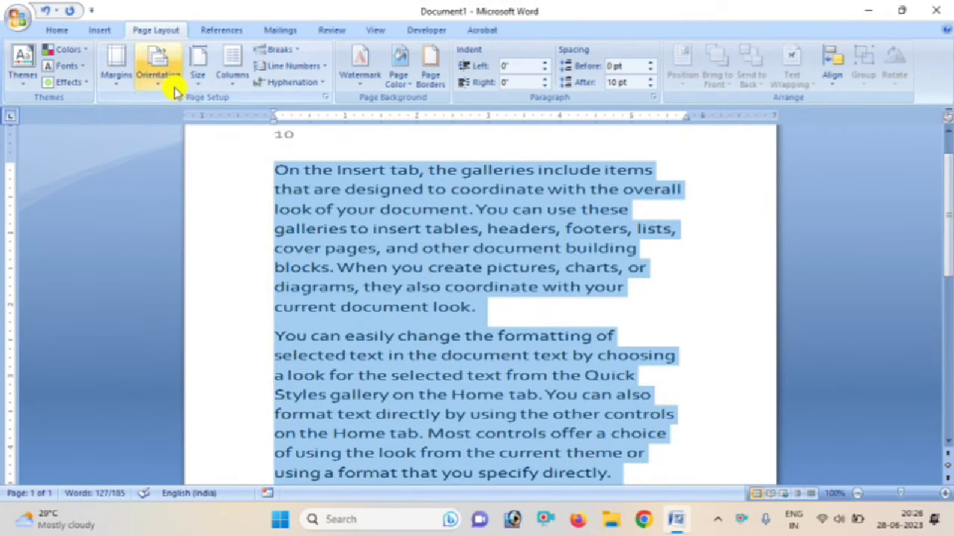
# Set the page orientation to Landscape.
pyautogui.click(173, 86)
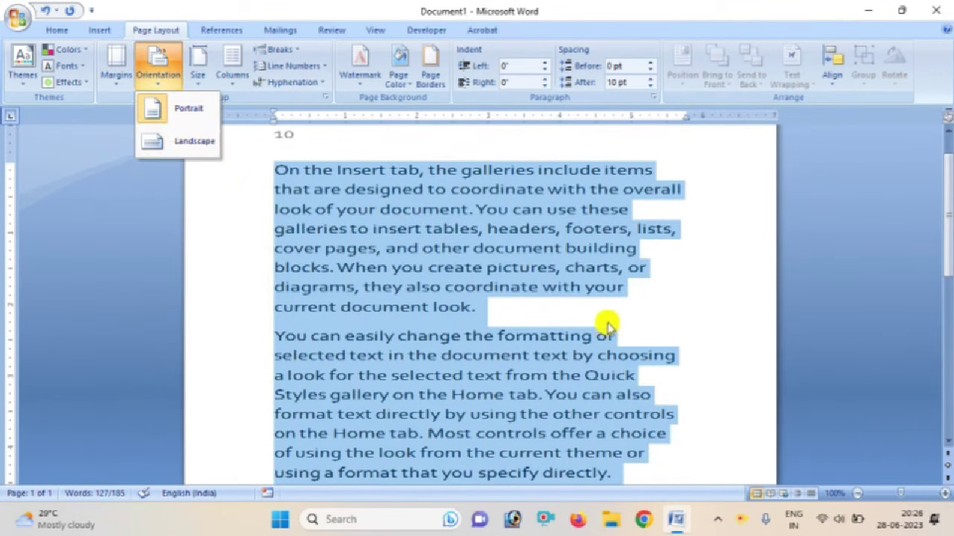
pyautogui.click(187, 146)
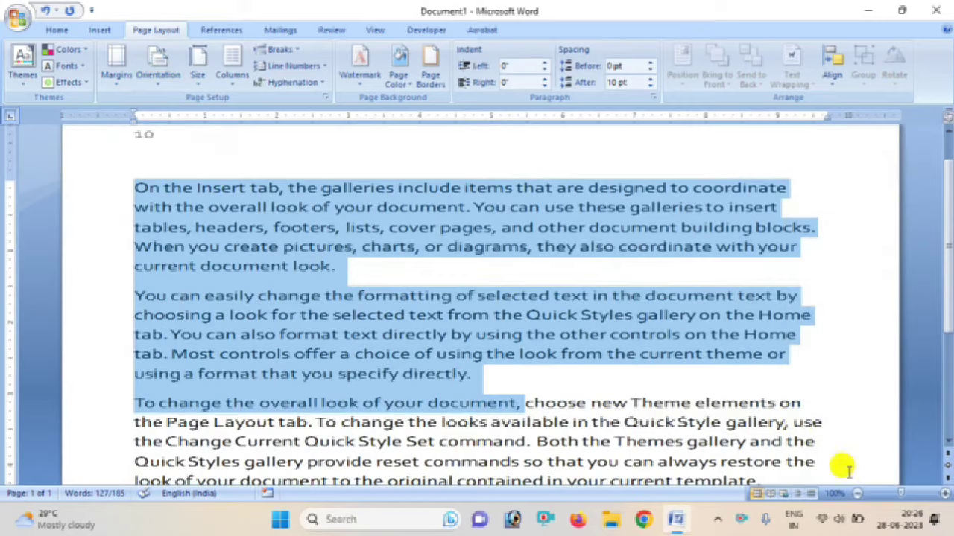
pyautogui.click(877, 494)
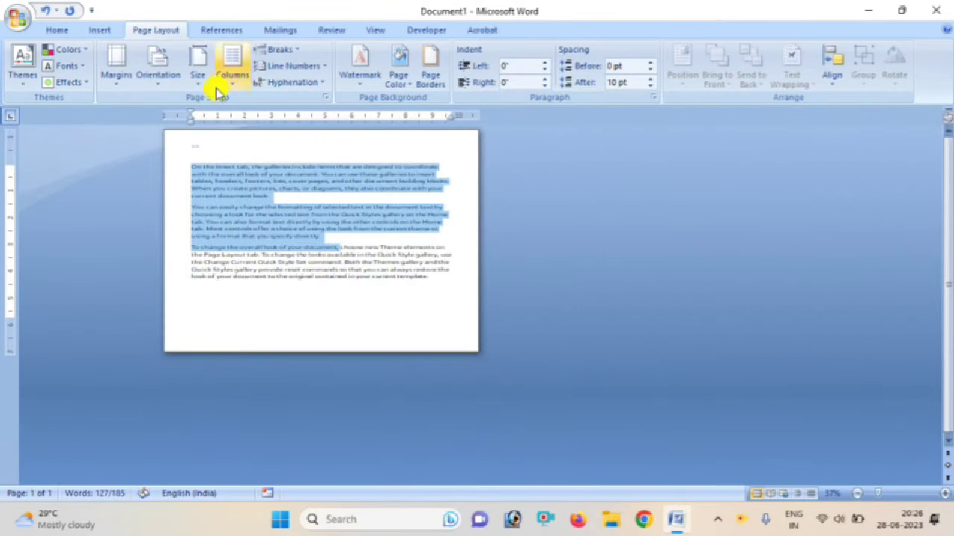
pyautogui.click(163, 90)
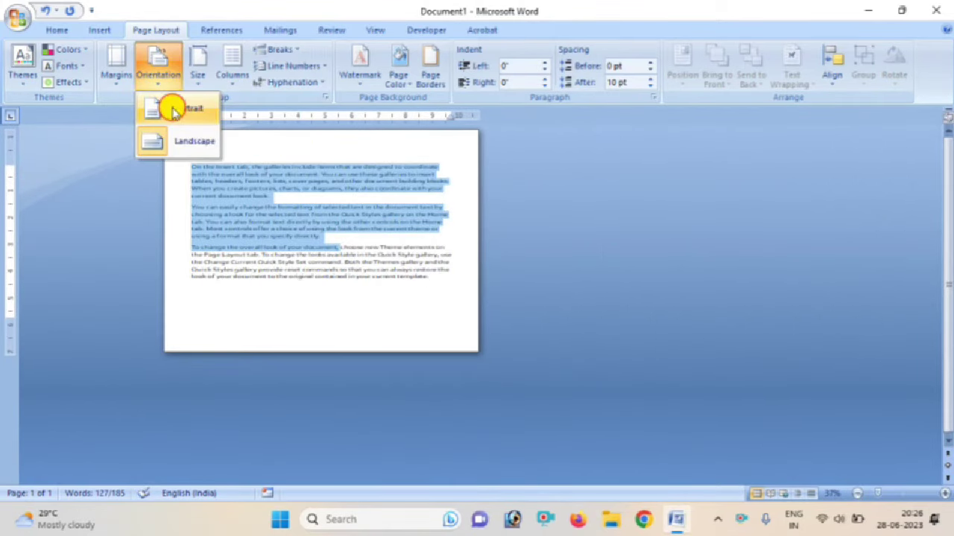
pyautogui.click(172, 109)
pyautogui.click(161, 92)
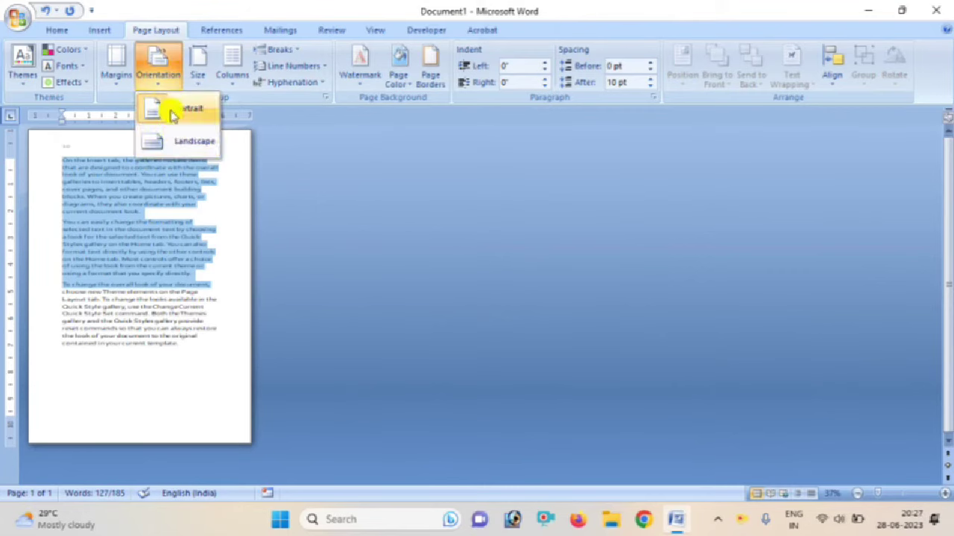
pyautogui.click(177, 139)
# Set the paper size to A4 and check the reflowed text at page width.
pyautogui.click(203, 73)
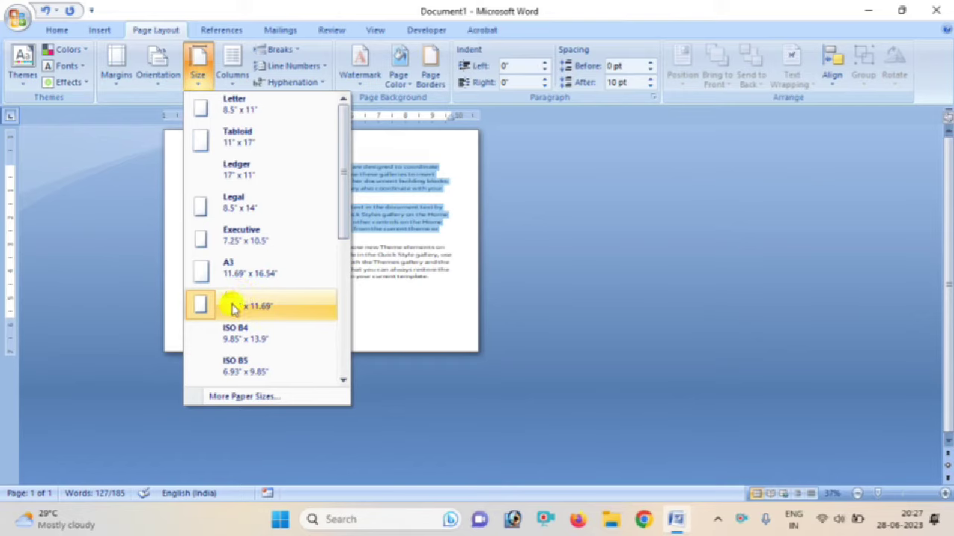
pyautogui.click(232, 307)
pyautogui.click(331, 293)
pyautogui.click(198, 67)
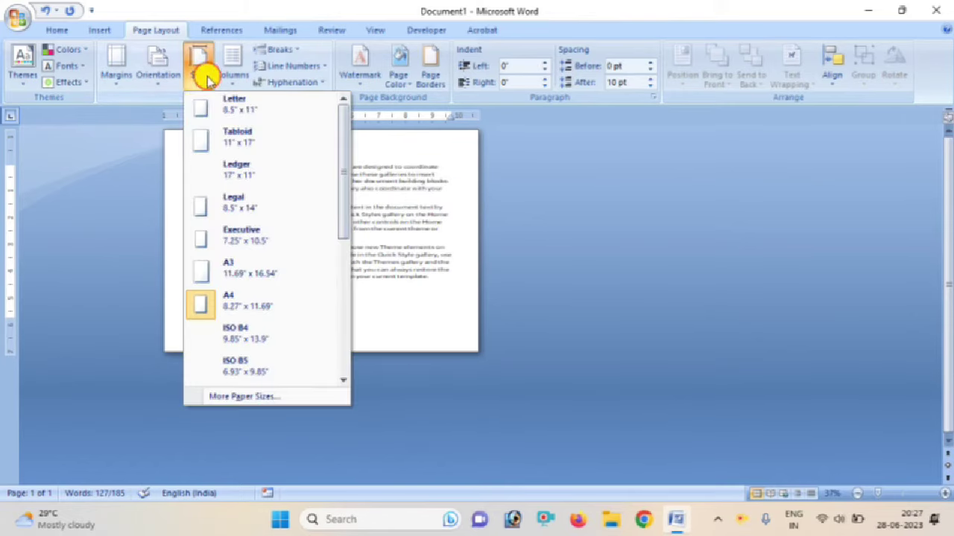
pyautogui.click(376, 306)
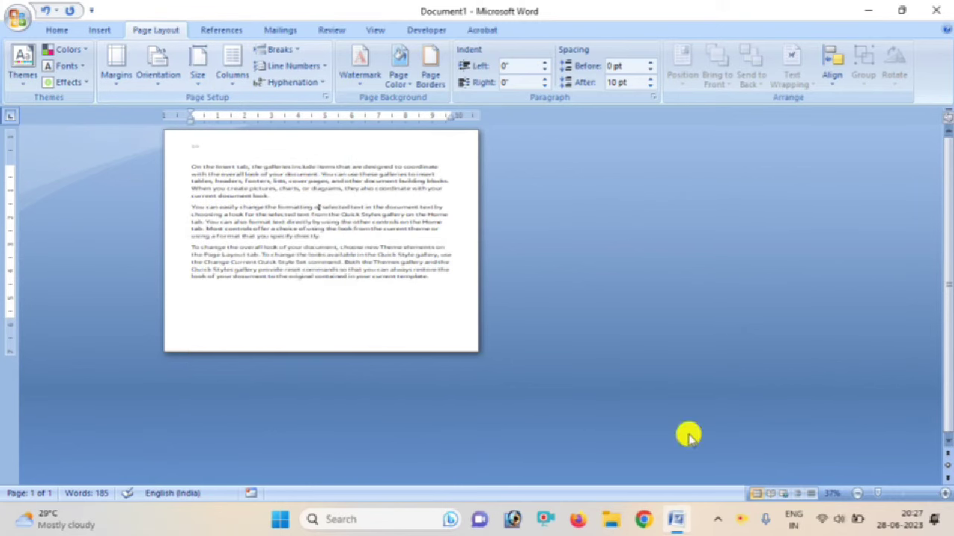
pyautogui.click(903, 494)
pyautogui.click(898, 494)
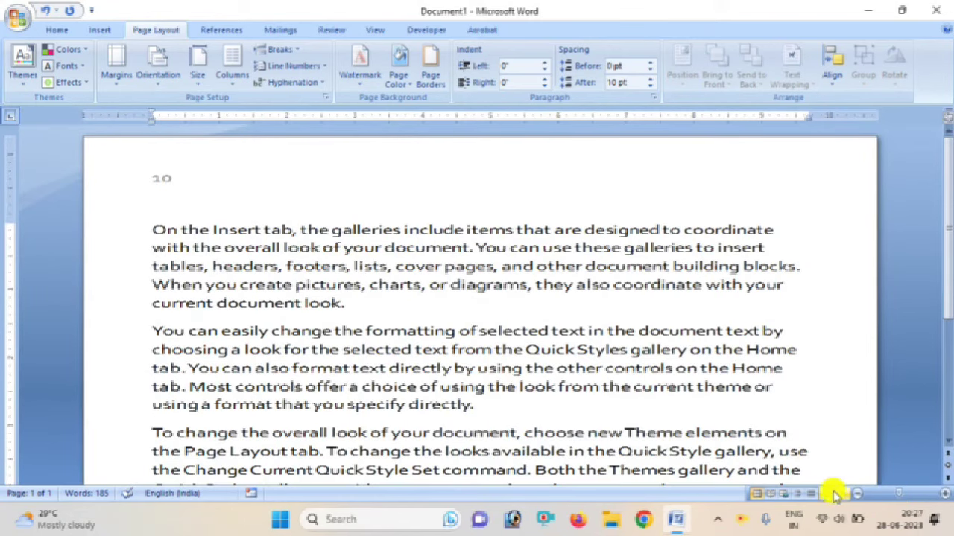
pyautogui.moveTo(146, 224)
pyautogui.mouseDown()
pyautogui.moveTo(349, 385)
pyautogui.moveTo(733, 447)
pyautogui.mouseUp()
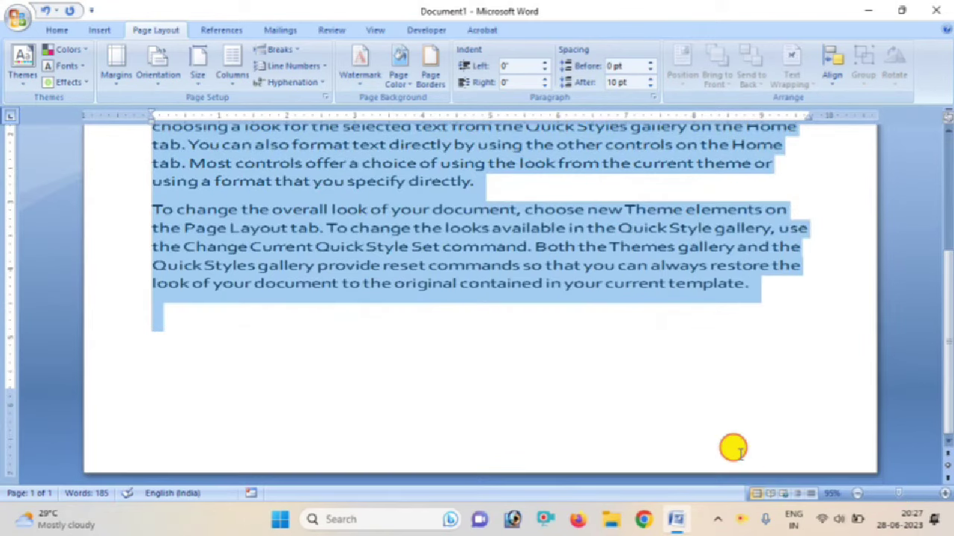
pyautogui.scroll(4, 232, 169)
# Try the Two, Left, Three and Right column layouts, then return the text to One column.
pyautogui.click(231, 69)
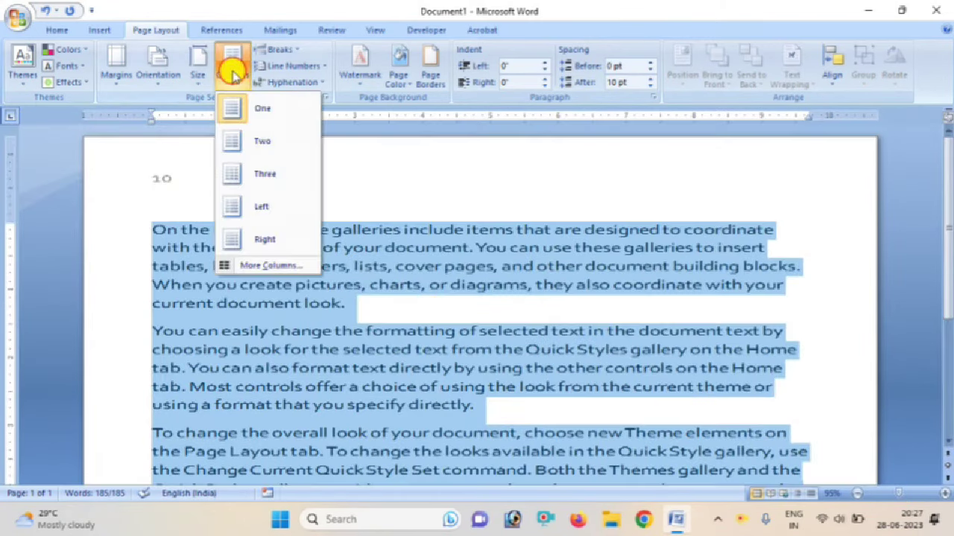
pyautogui.click(242, 140)
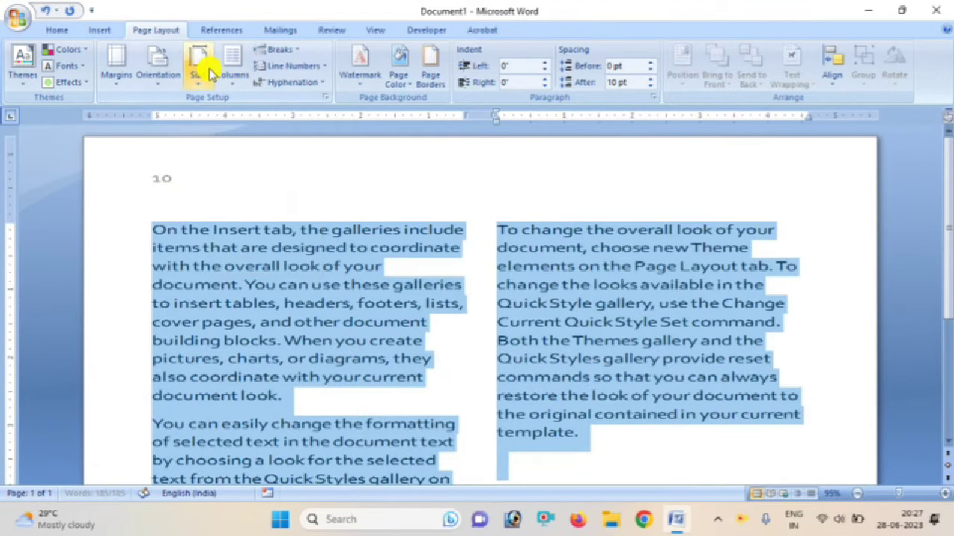
pyautogui.click(232, 69)
pyautogui.click(254, 206)
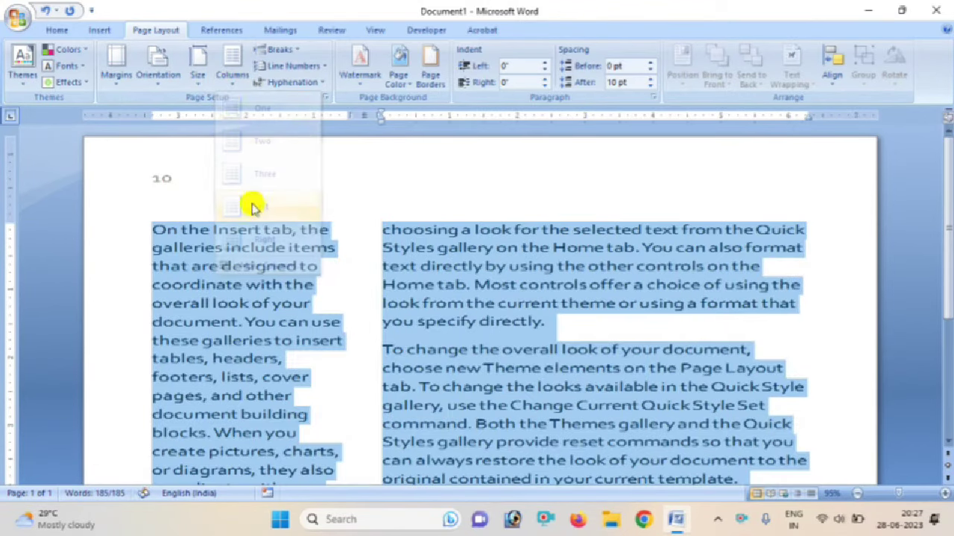
pyautogui.click(230, 82)
pyautogui.click(254, 173)
pyautogui.click(232, 68)
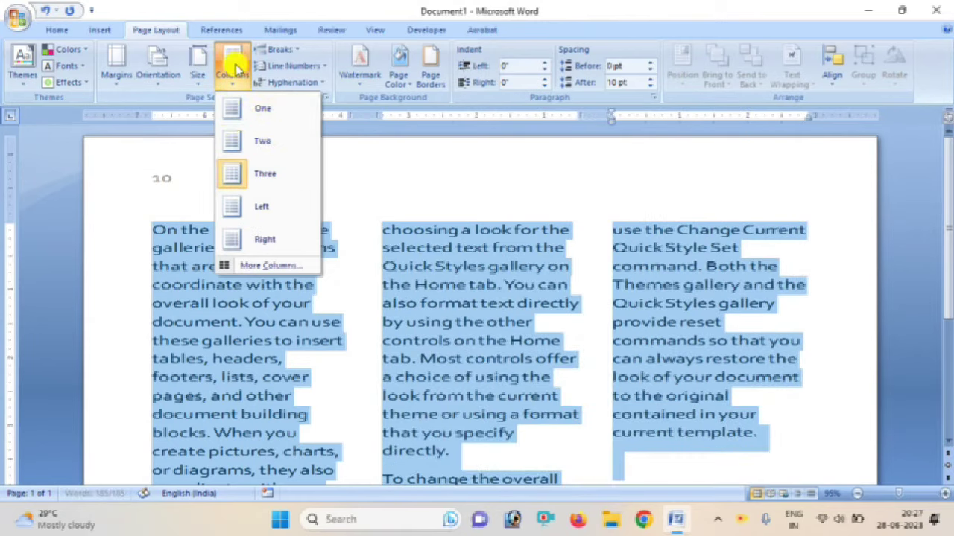
pyautogui.click(260, 239)
pyautogui.click(232, 69)
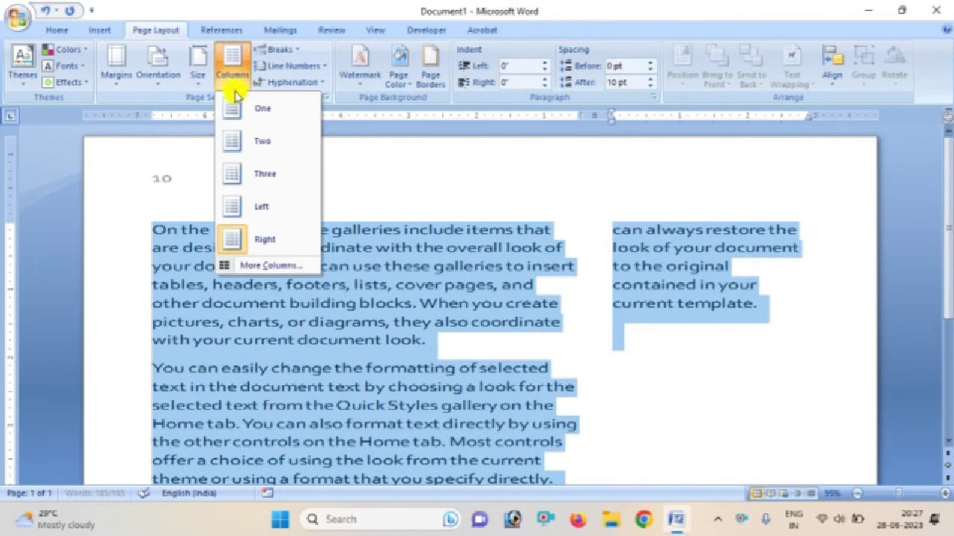
pyautogui.click(238, 108)
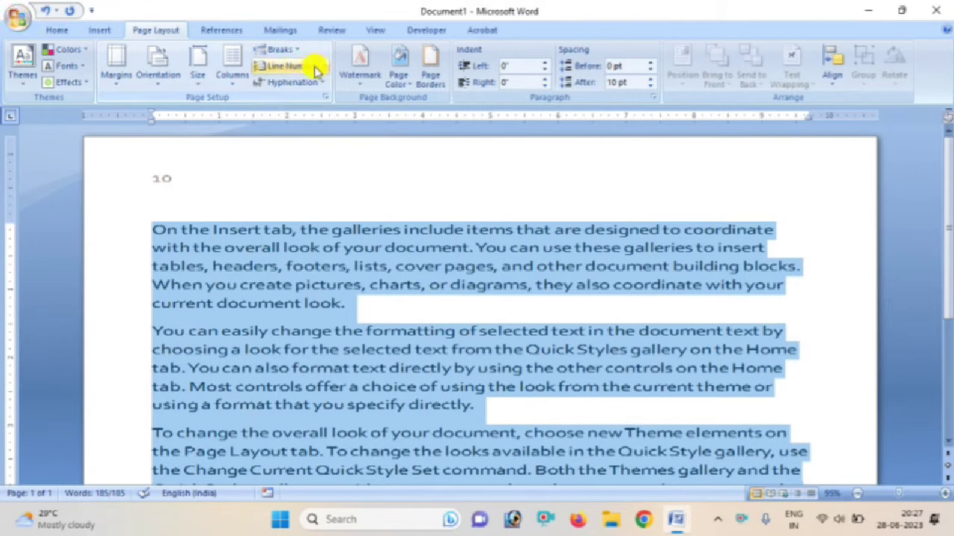
# Turn on Continuous line numbering for the sample text.
pyautogui.click(149, 255)
pyautogui.moveTo(150, 228)
pyautogui.mouseDown()
pyautogui.moveTo(276, 398)
pyautogui.moveTo(313, 406)
pyautogui.mouseUp()
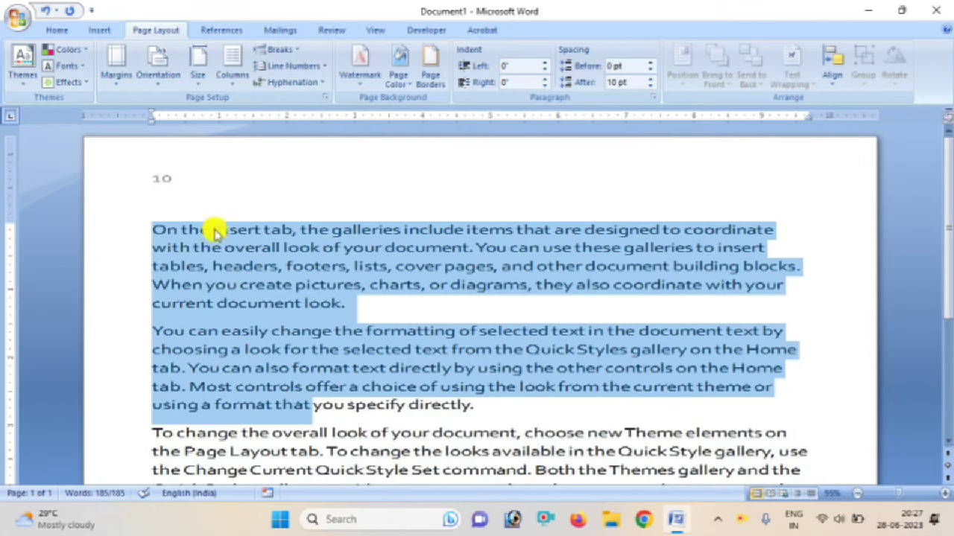
pyautogui.click(292, 66)
pyautogui.click(309, 103)
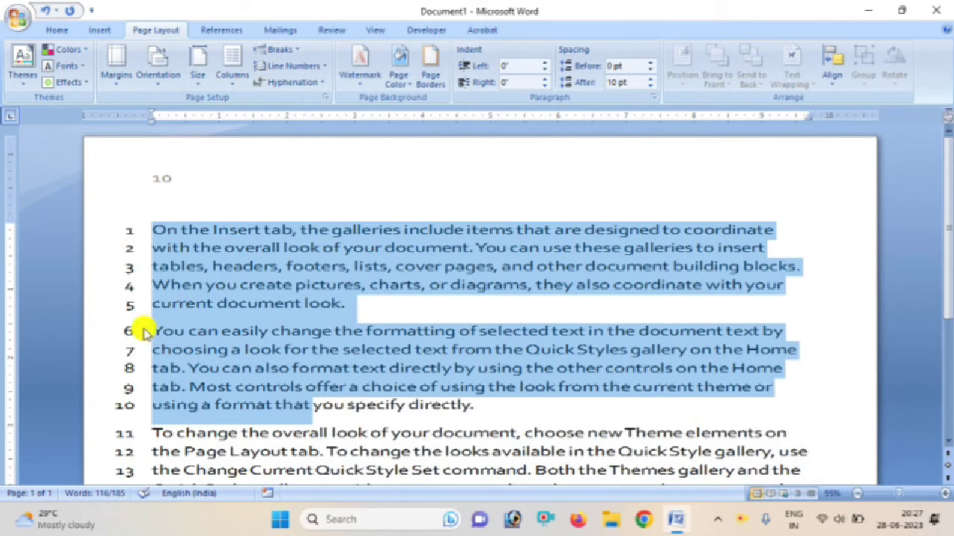
pyautogui.click(153, 419)
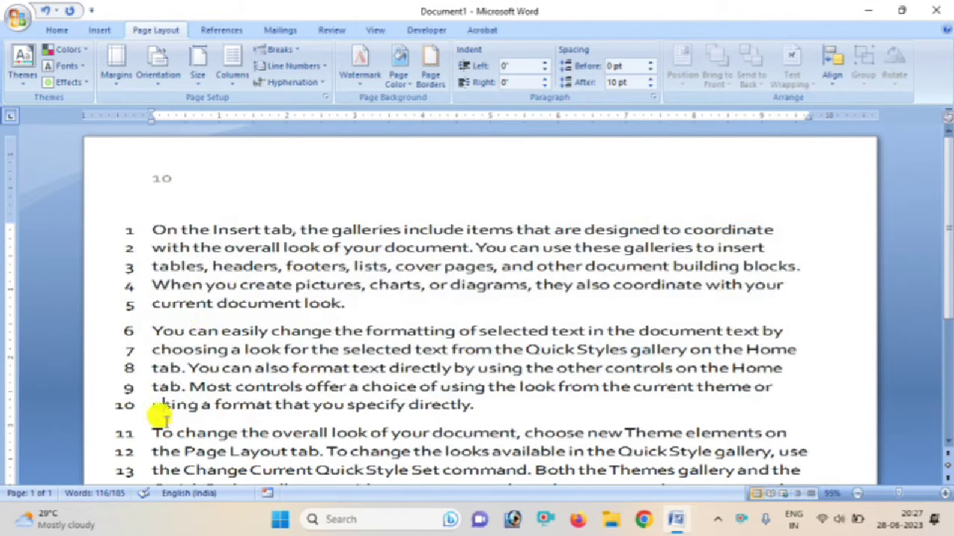
pyautogui.moveTo(152, 229); pyautogui.dragTo(417, 485)
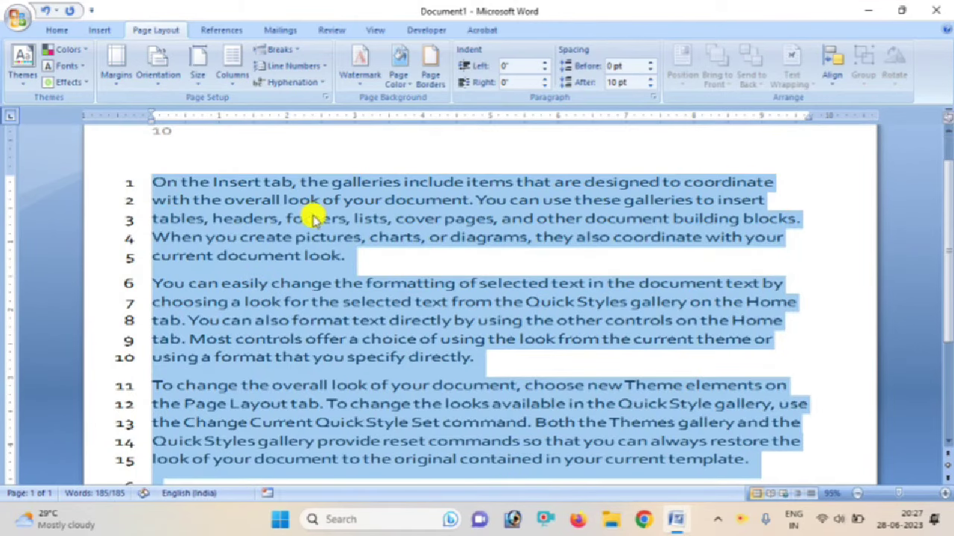
pyautogui.scroll(1, 313, 194)
# Add channels4_profile from Desktop\Mouse hy as a washed-out picture watermark.
pyautogui.click(368, 267)
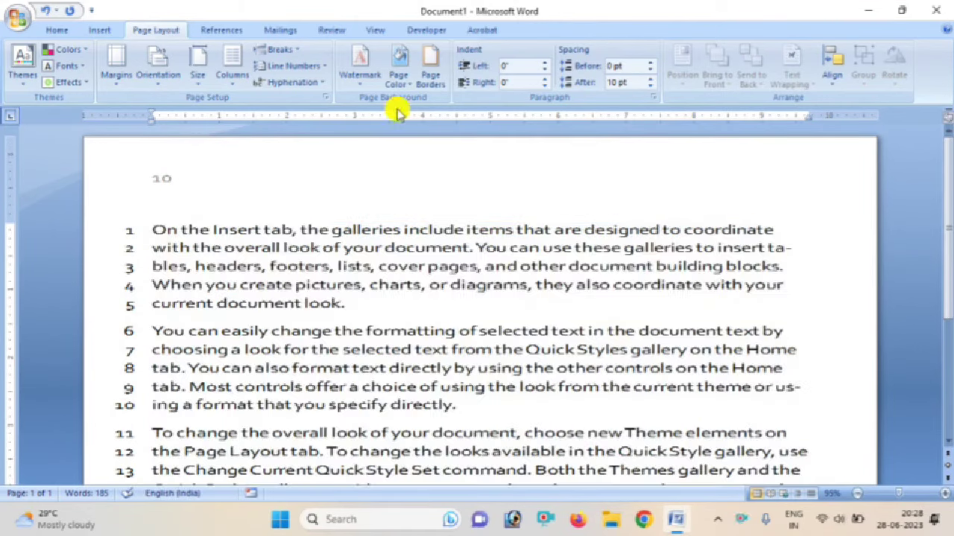
pyautogui.click(361, 80)
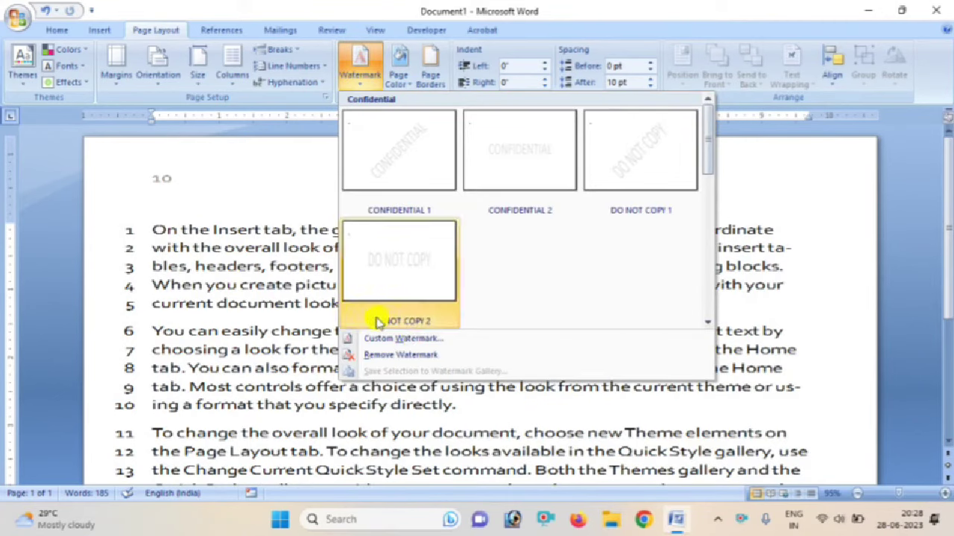
pyautogui.click(404, 339)
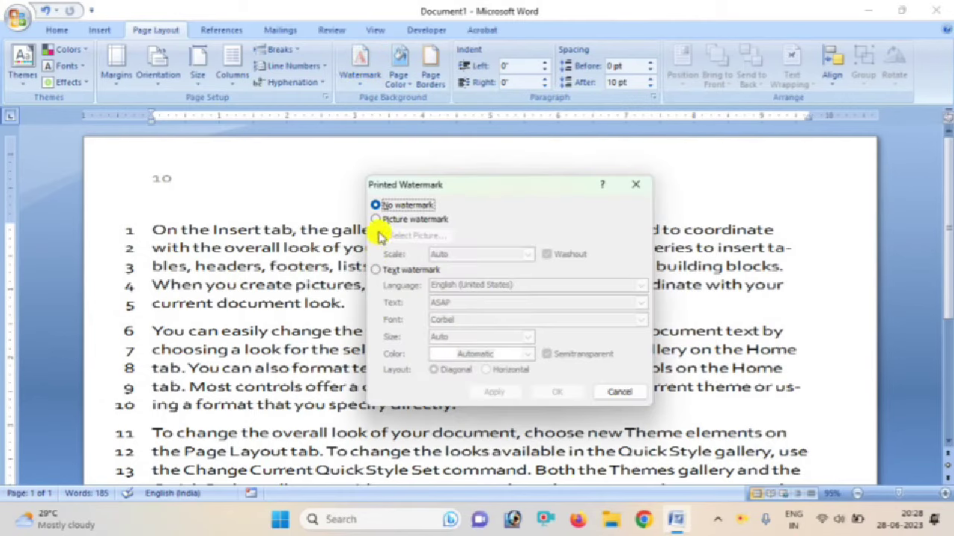
pyautogui.click(378, 219)
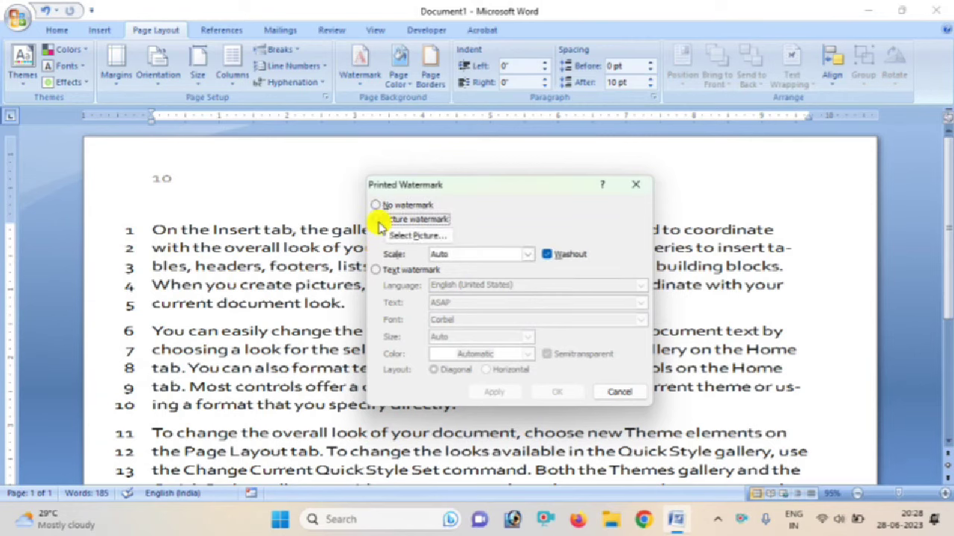
pyautogui.click(414, 239)
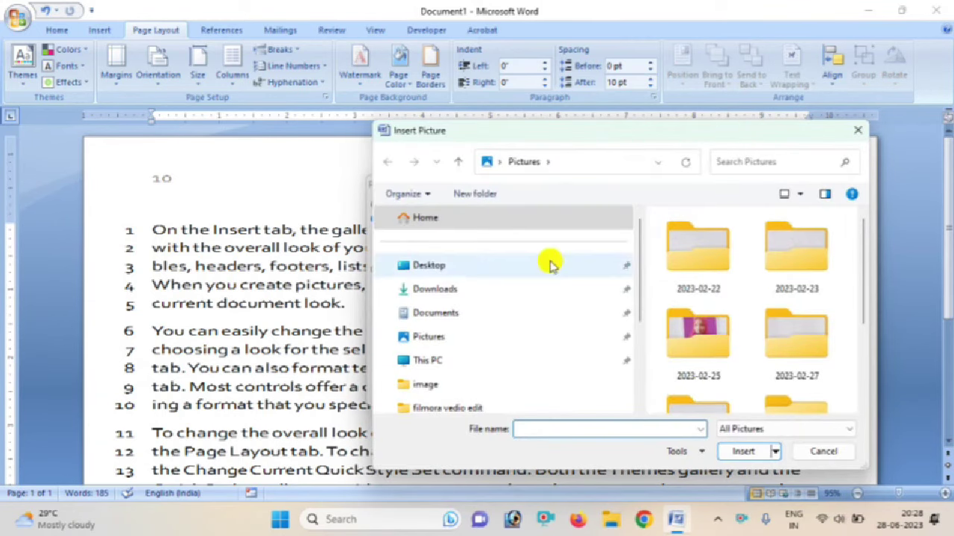
pyautogui.moveTo(862, 272); pyautogui.dragTo(867, 326)
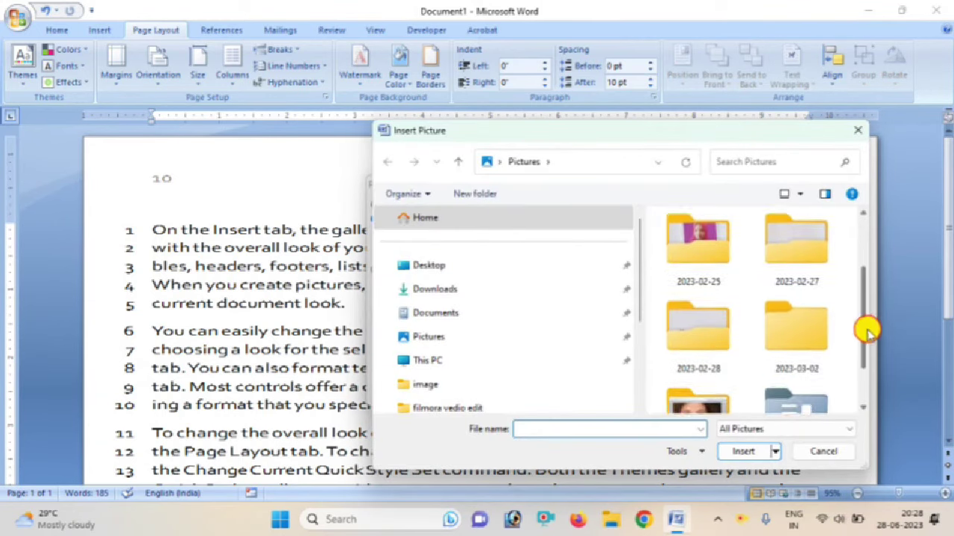
pyautogui.click(480, 265)
pyautogui.moveTo(860, 261)
pyautogui.mouseDown()
pyautogui.moveTo(862, 356)
pyautogui.moveTo(856, 262)
pyautogui.mouseUp()
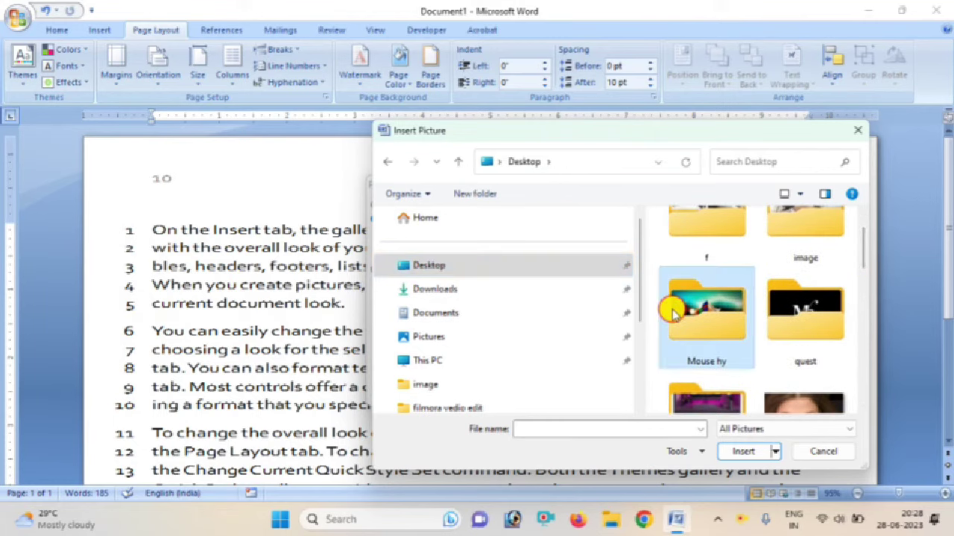
pyautogui.doubleClick(673, 313)
pyautogui.doubleClick(682, 246)
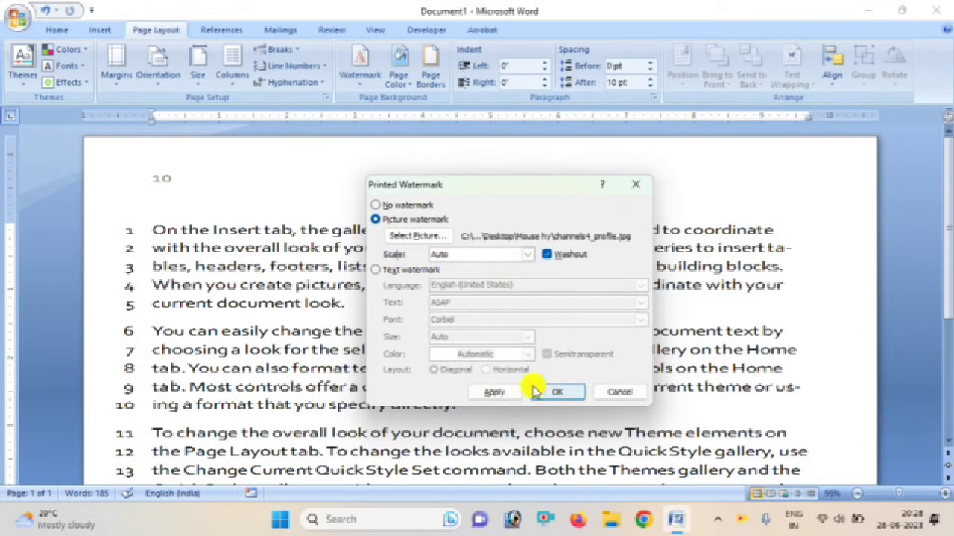
pyautogui.click(494, 392)
pyautogui.click(635, 184)
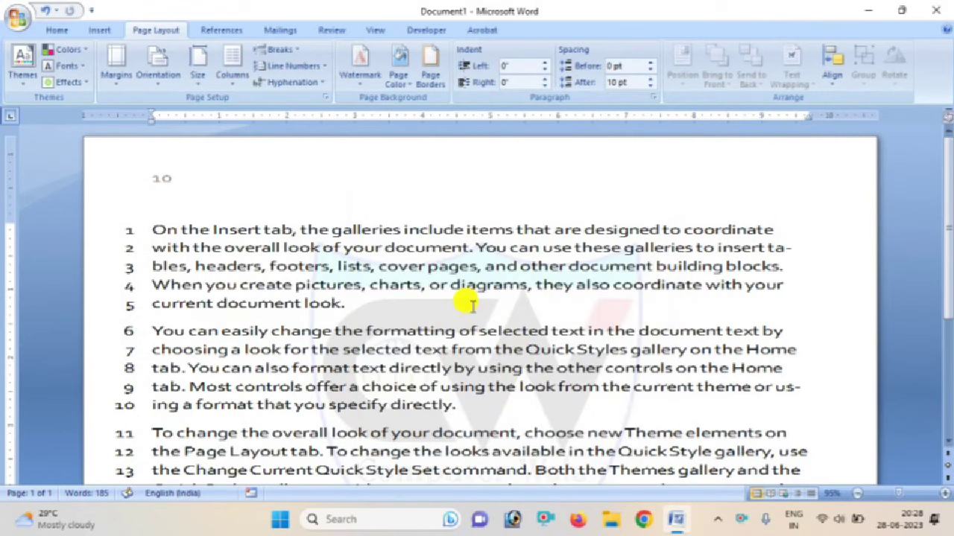
# Turn off Washout so the channels4_profile watermark shows in full colour.
pyautogui.moveTo(945, 313); pyautogui.dragTo(937, 359)
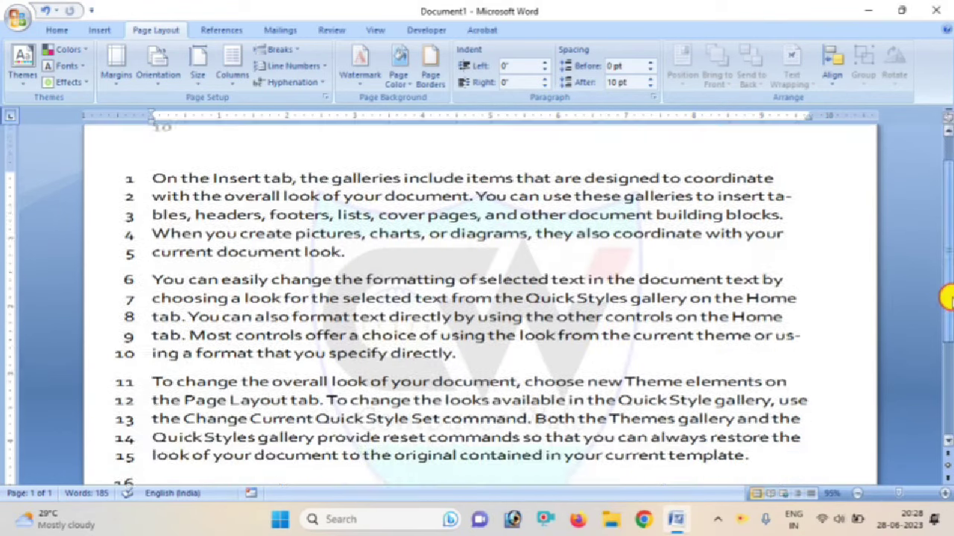
pyautogui.moveTo(941, 317); pyautogui.dragTo(943, 270)
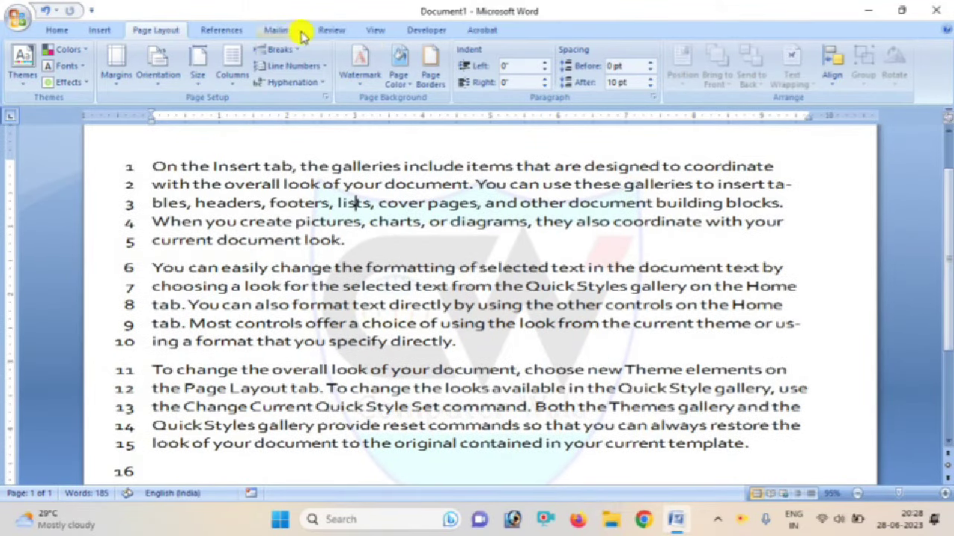
pyautogui.click(360, 76)
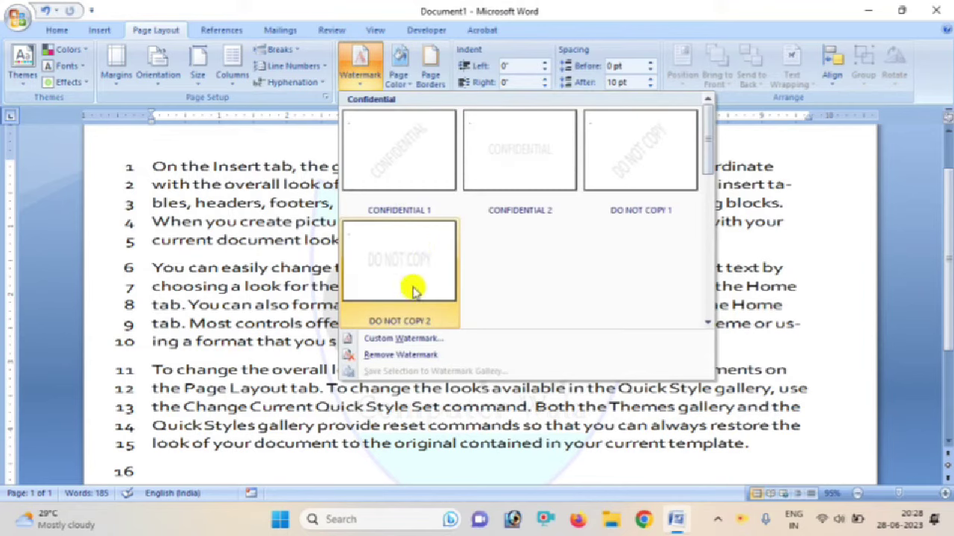
pyautogui.click(424, 341)
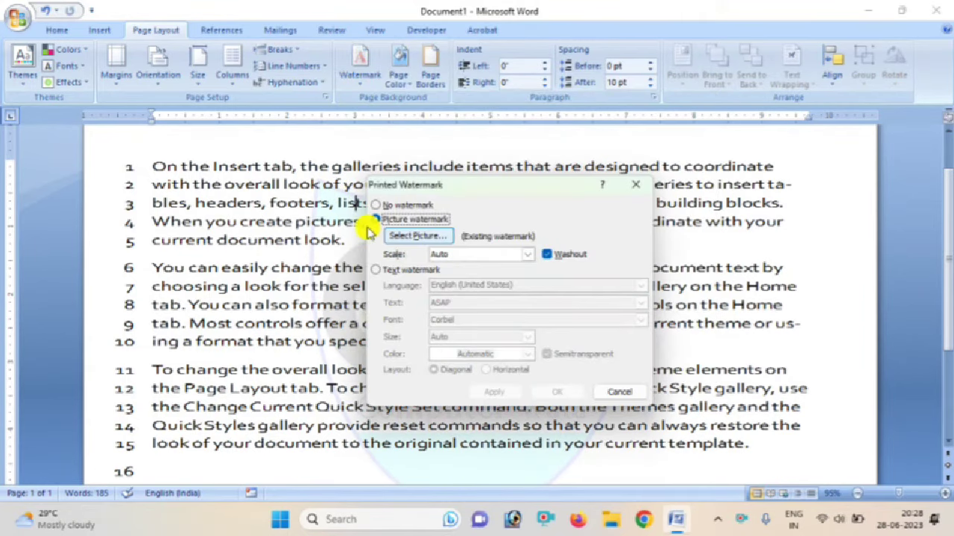
pyautogui.click(548, 255)
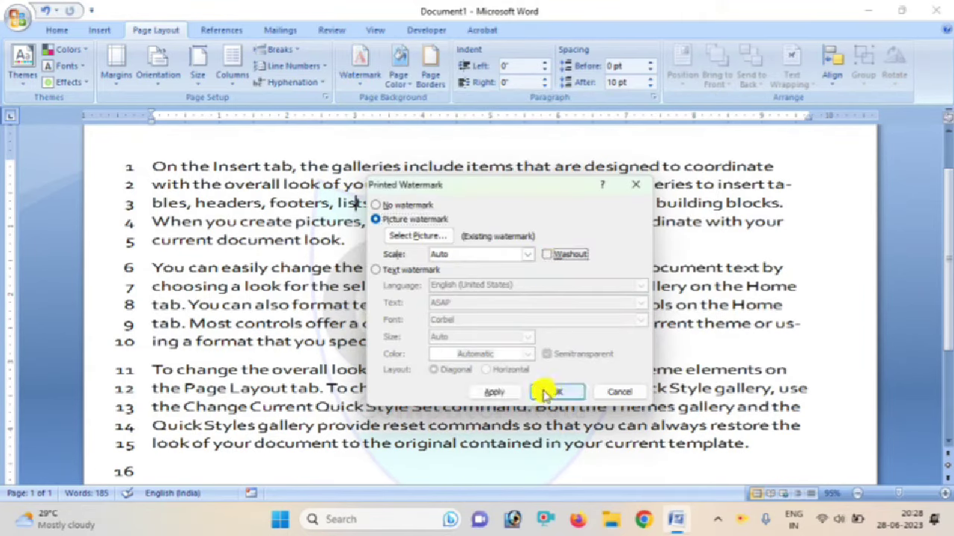
pyautogui.click(495, 392)
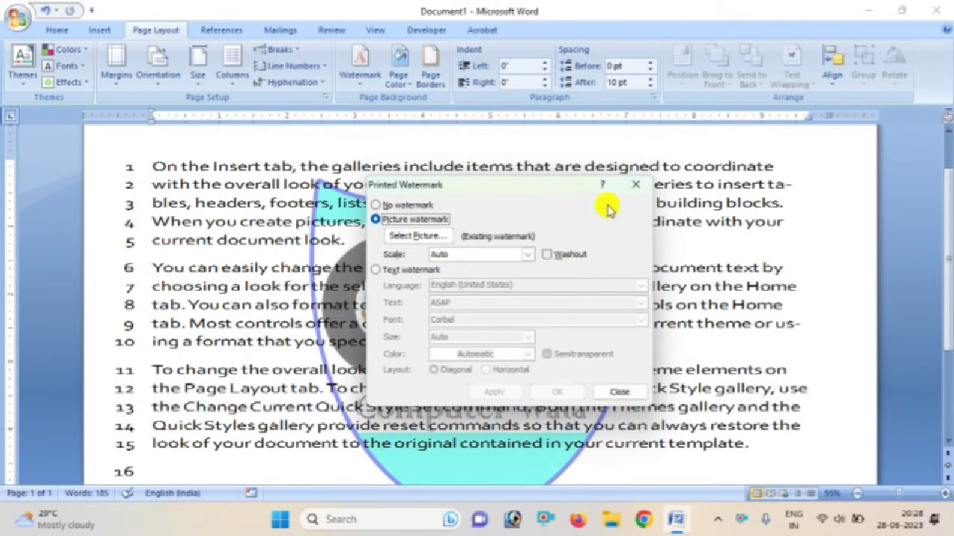
pyautogui.click(635, 185)
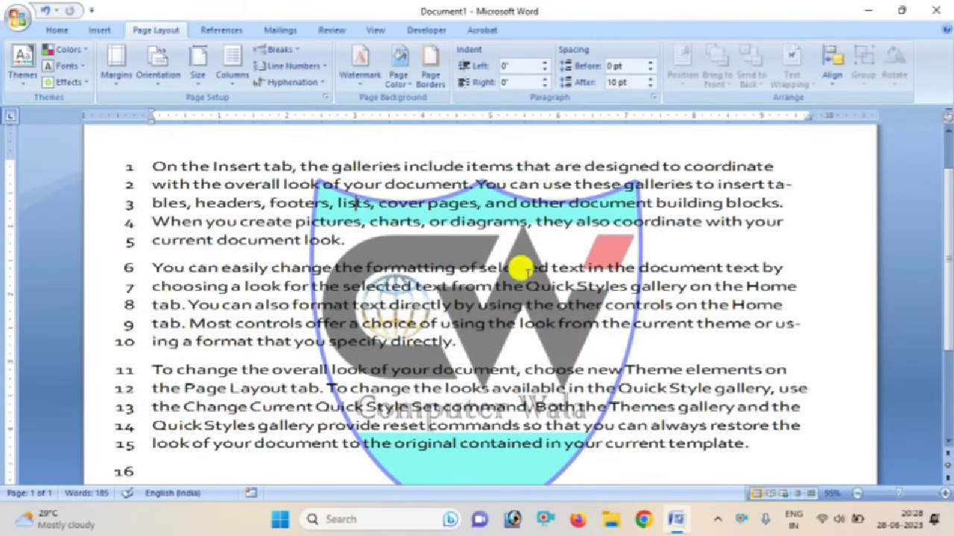
pyautogui.click(369, 81)
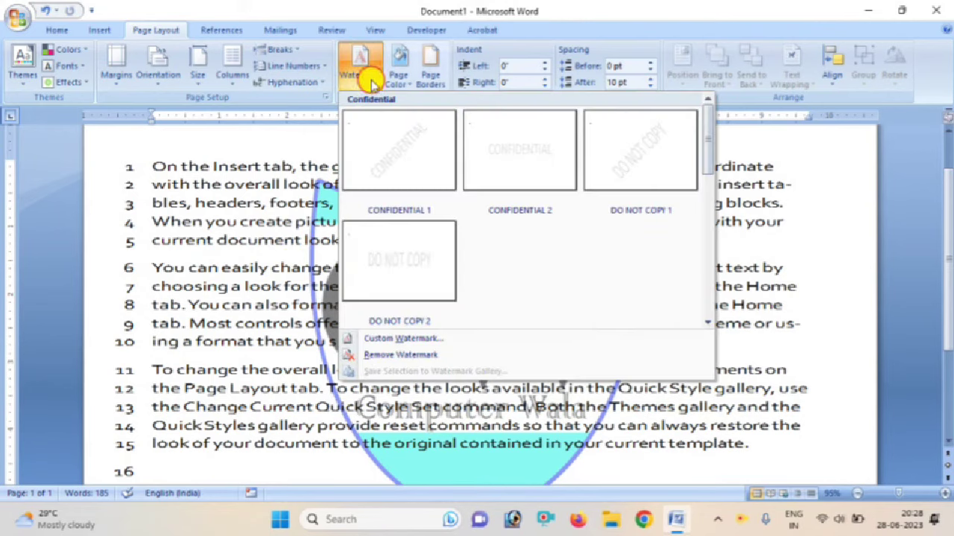
pyautogui.click(401, 74)
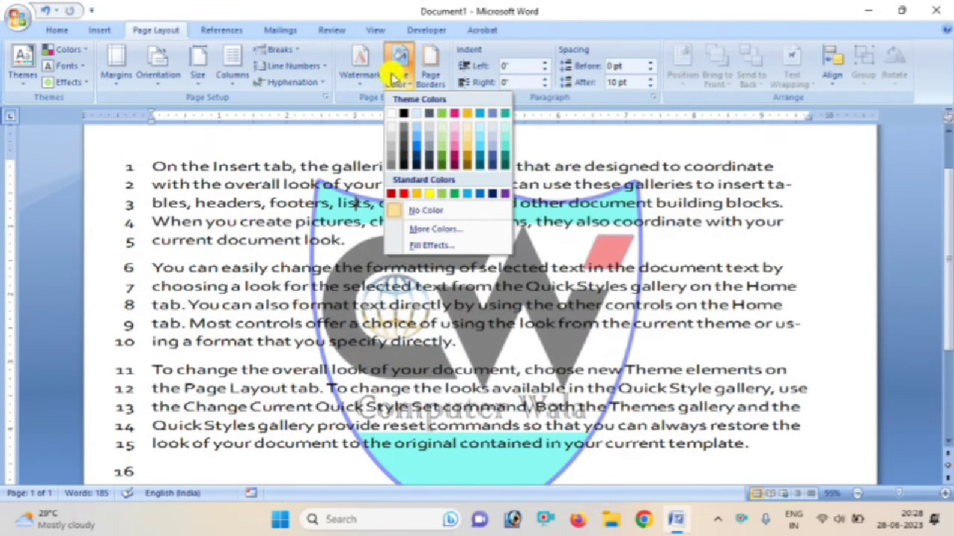
# Re-enable washout, then replace the picture with a text watermark reading COMPUTER.
pyautogui.click(365, 73)
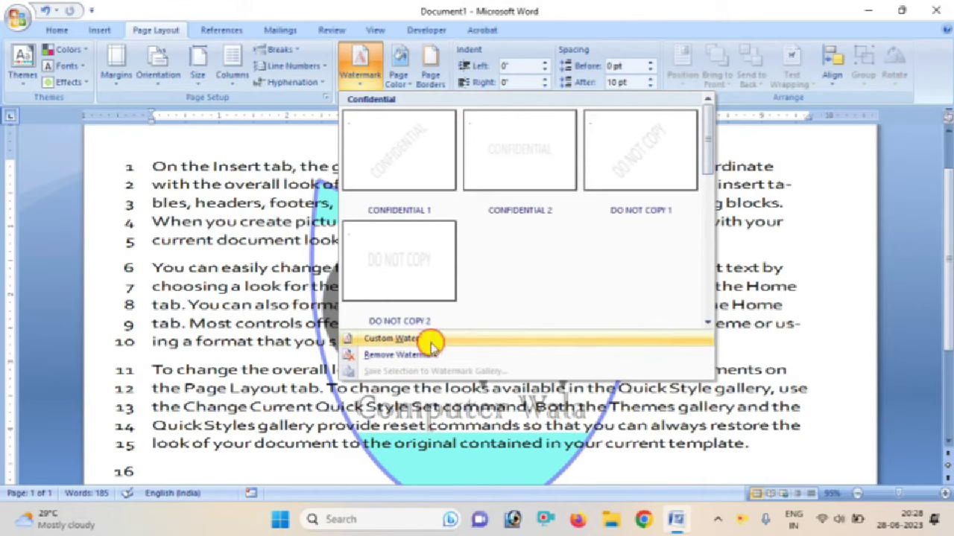
pyautogui.click(425, 339)
pyautogui.click(549, 255)
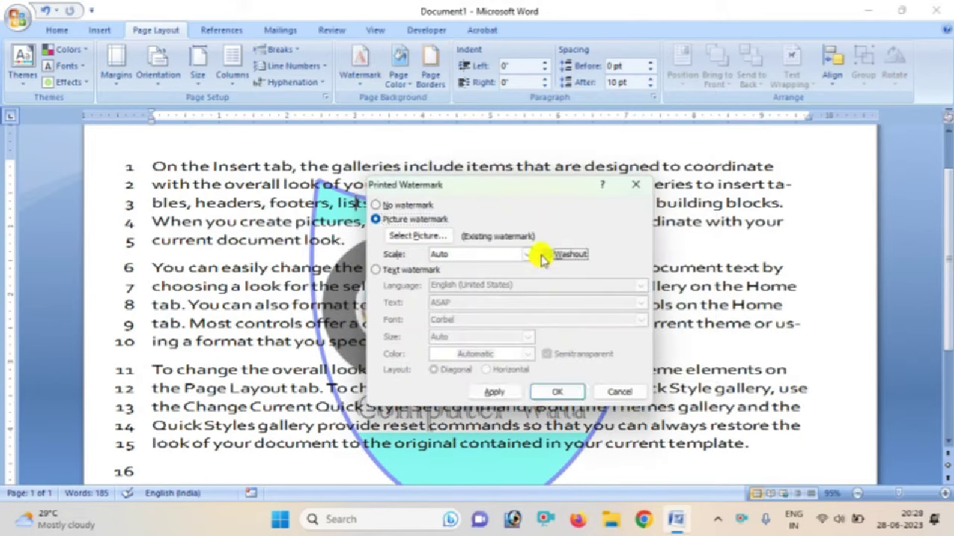
pyautogui.click(485, 391)
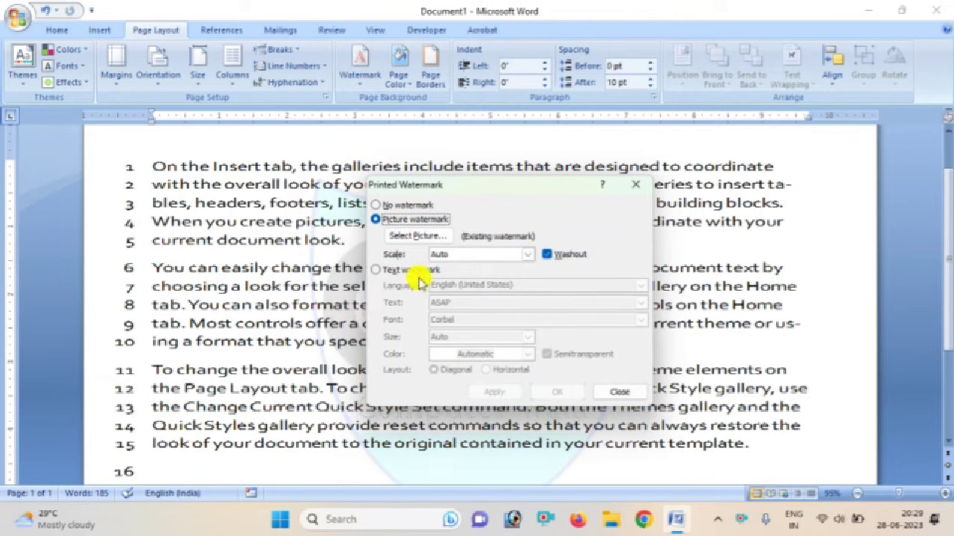
pyautogui.click(386, 271)
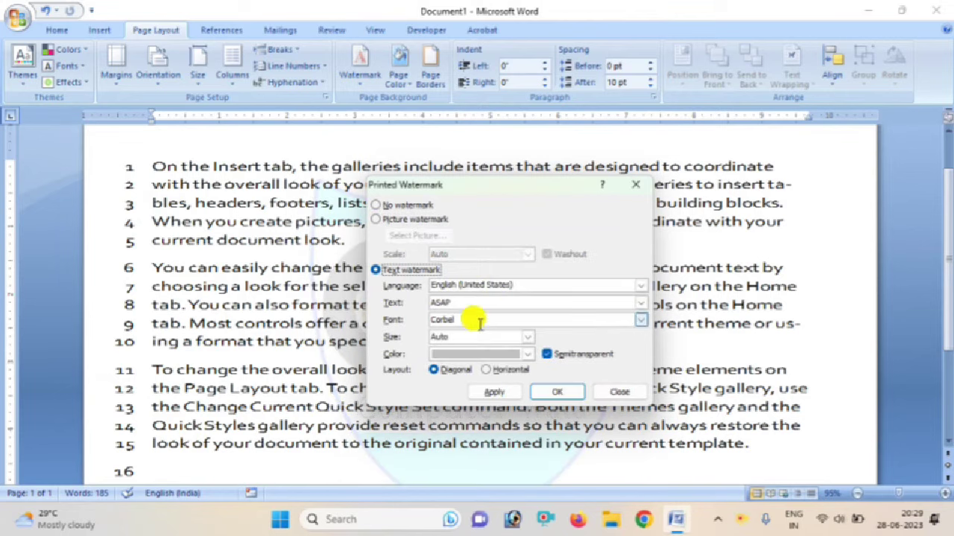
pyautogui.doubleClick(441, 303)
pyautogui.write('computer')
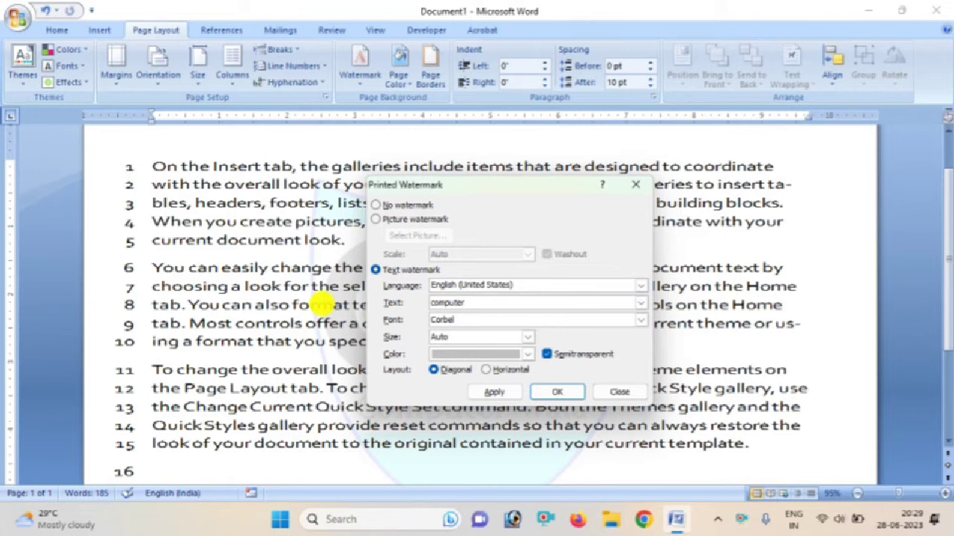
pyautogui.doubleClick(468, 301)
pyautogui.write('COMPUTER')
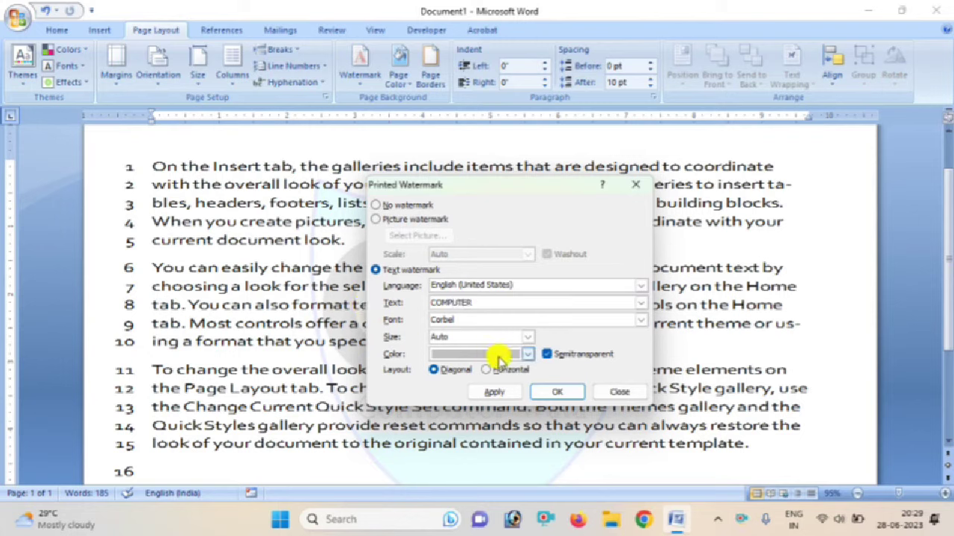
pyautogui.click(552, 391)
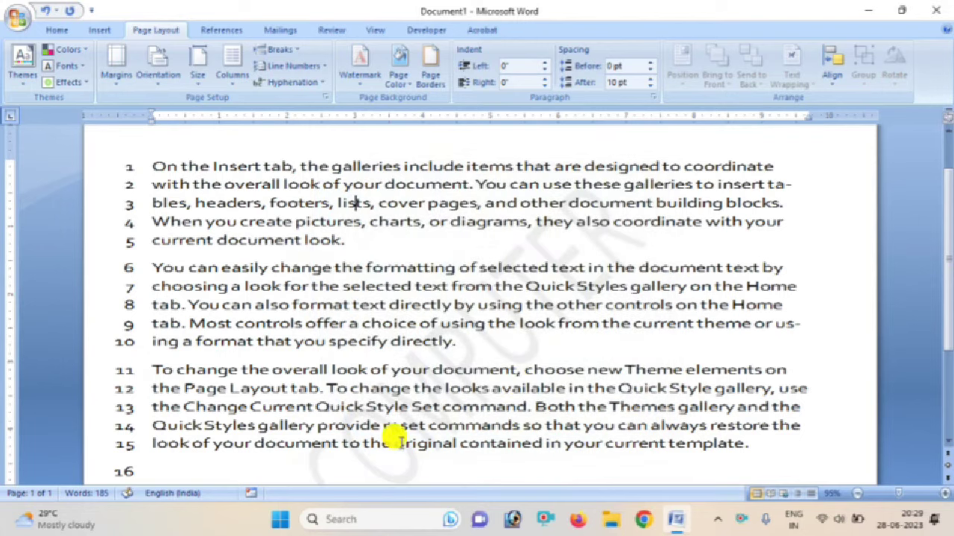
# Make the COMPUTER watermark red in Curlz MT, trying Horizontal before settling on Diagonal.
pyautogui.click(360, 71)
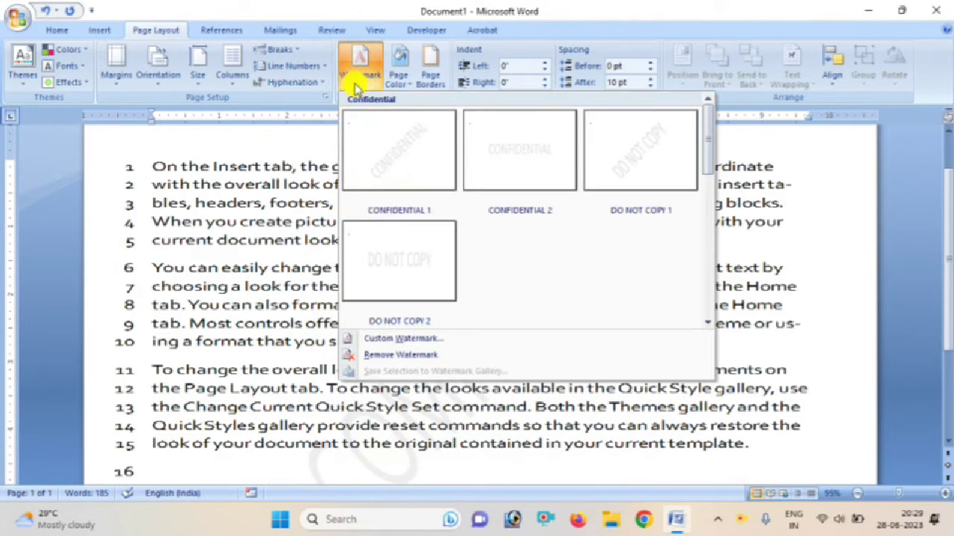
pyautogui.click(423, 340)
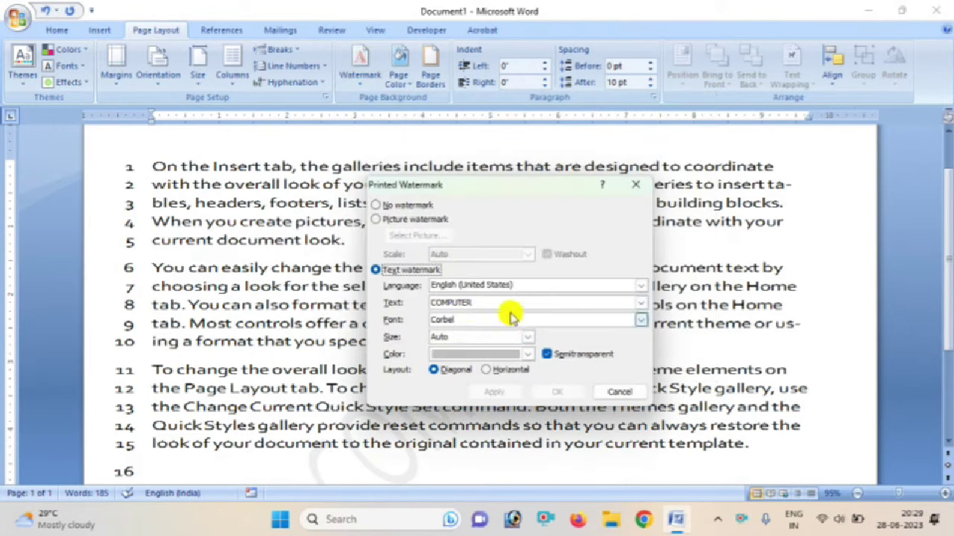
pyautogui.click(477, 354)
pyautogui.click(447, 320)
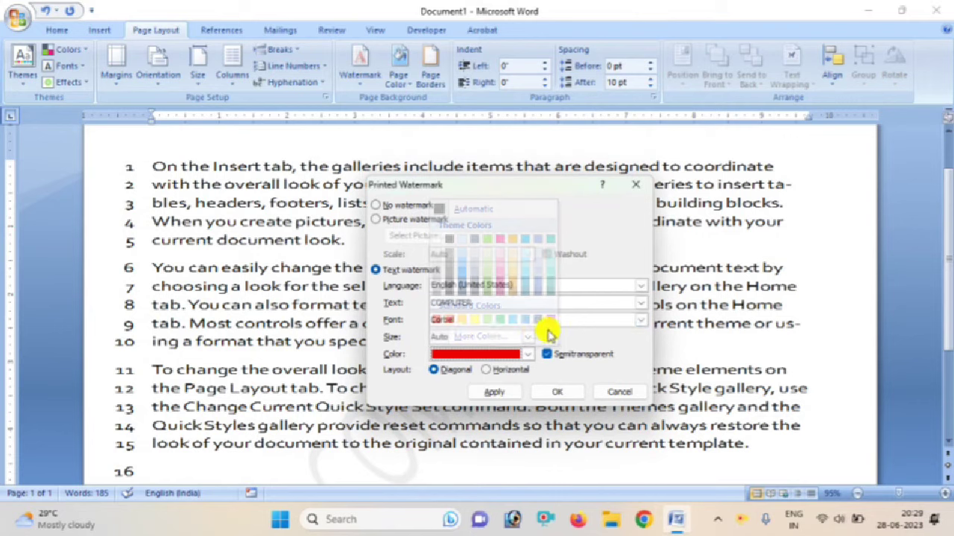
pyautogui.click(639, 320)
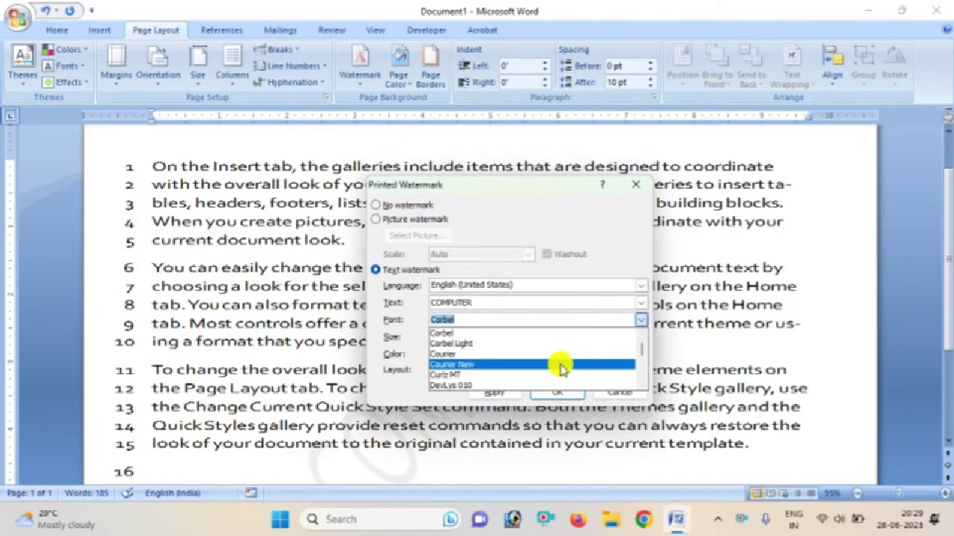
pyautogui.click(555, 375)
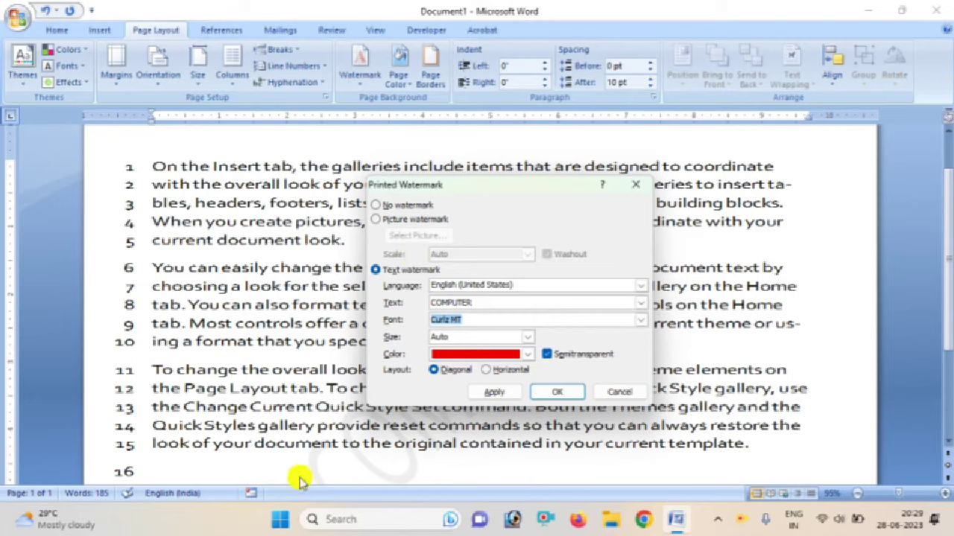
pyautogui.click(486, 369)
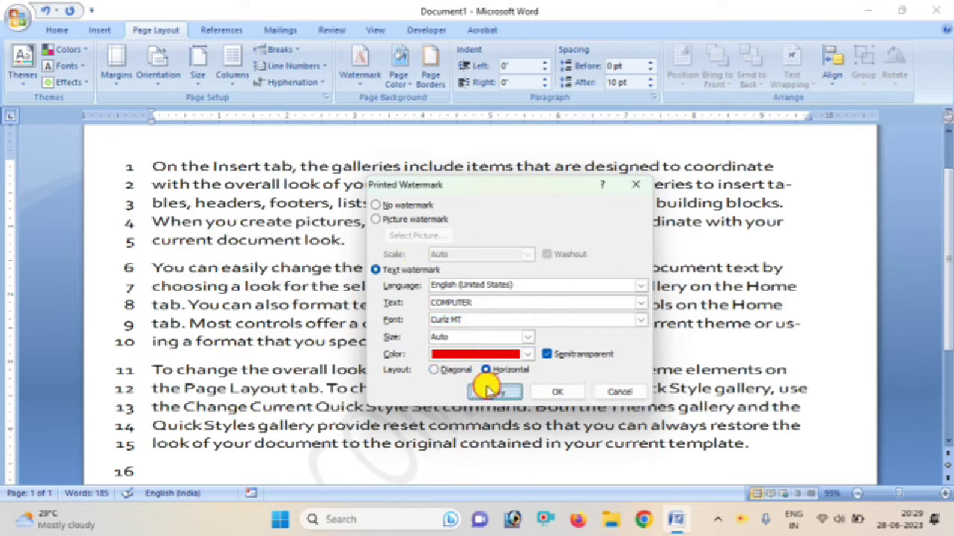
pyautogui.click(486, 389)
pyautogui.click(434, 369)
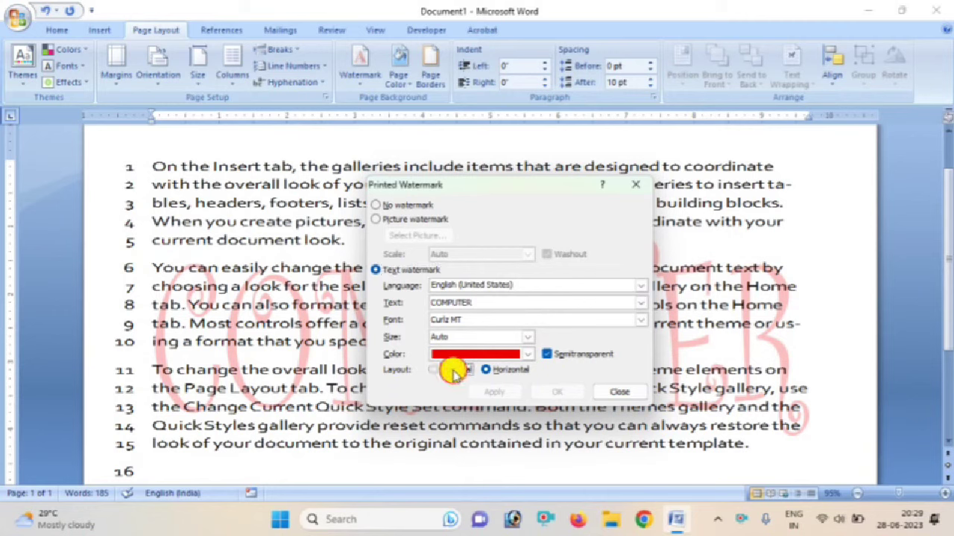
pyautogui.click(494, 392)
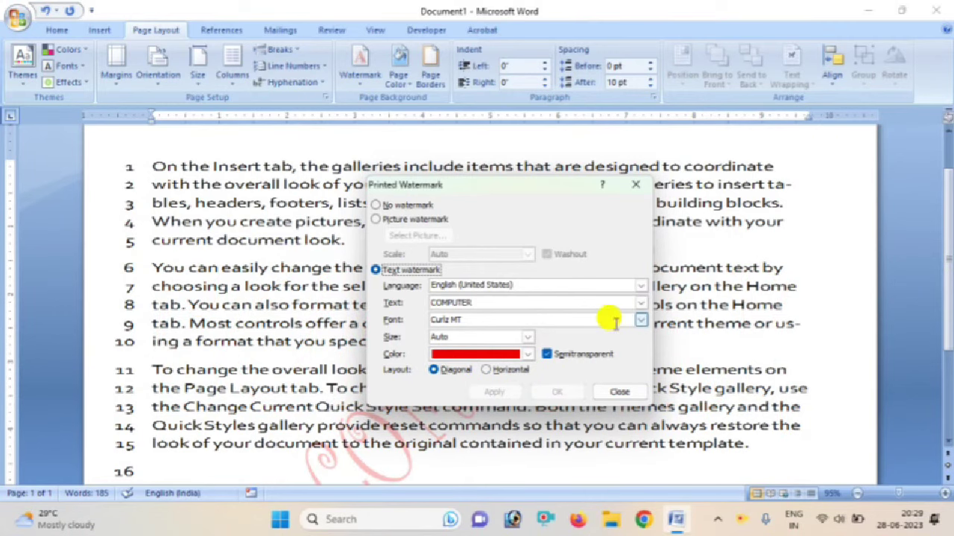
pyautogui.click(636, 184)
pyautogui.scroll(-3, 547, 254)
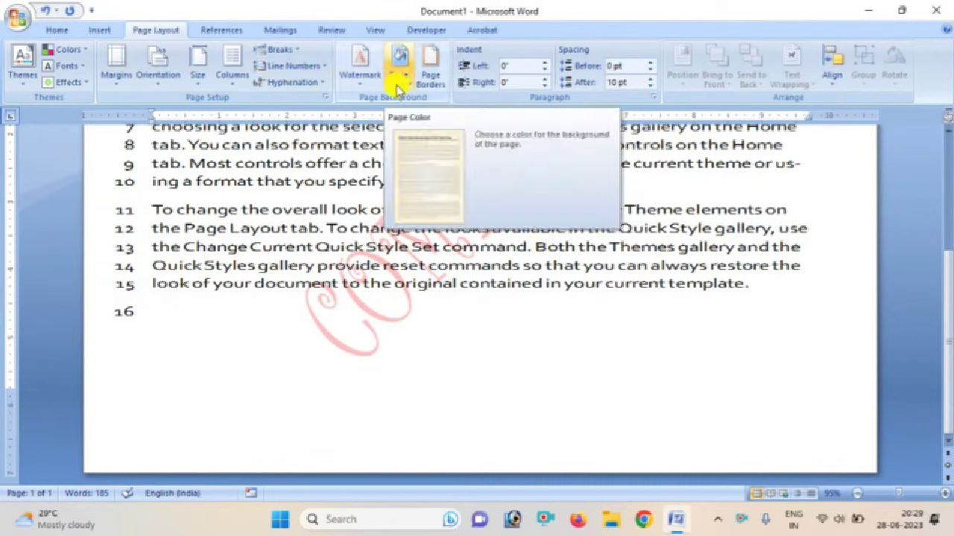
pyautogui.scroll(1, 396, 88)
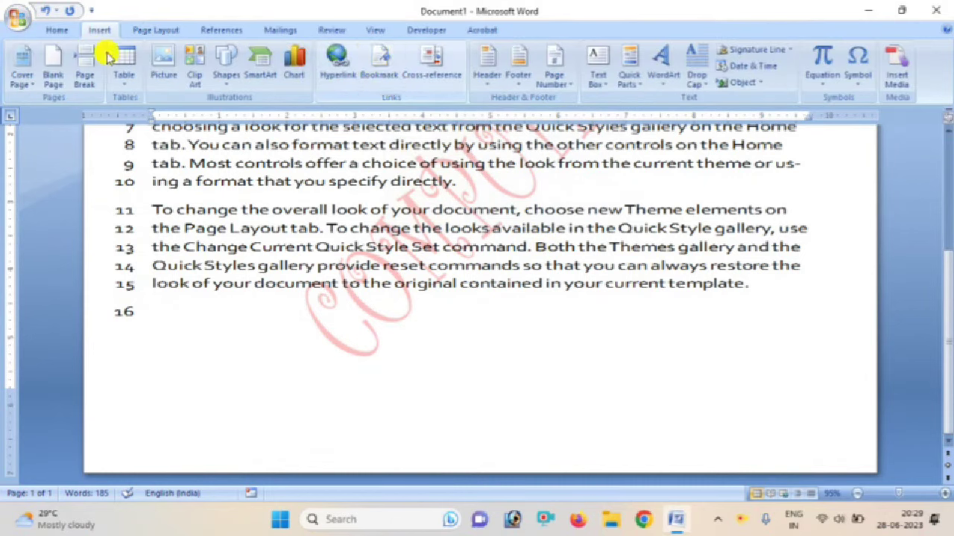
pyautogui.click(155, 30)
pyautogui.click(398, 71)
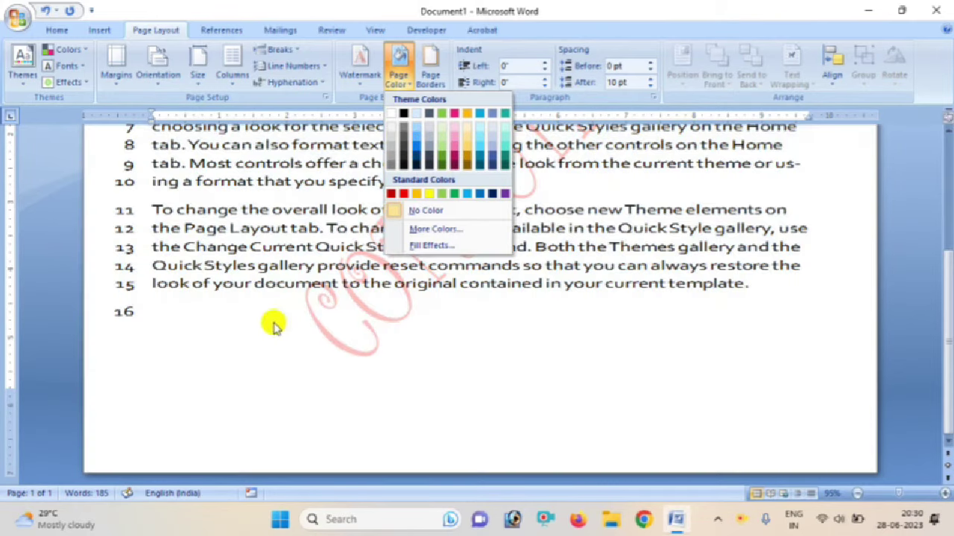
pyautogui.click(409, 88)
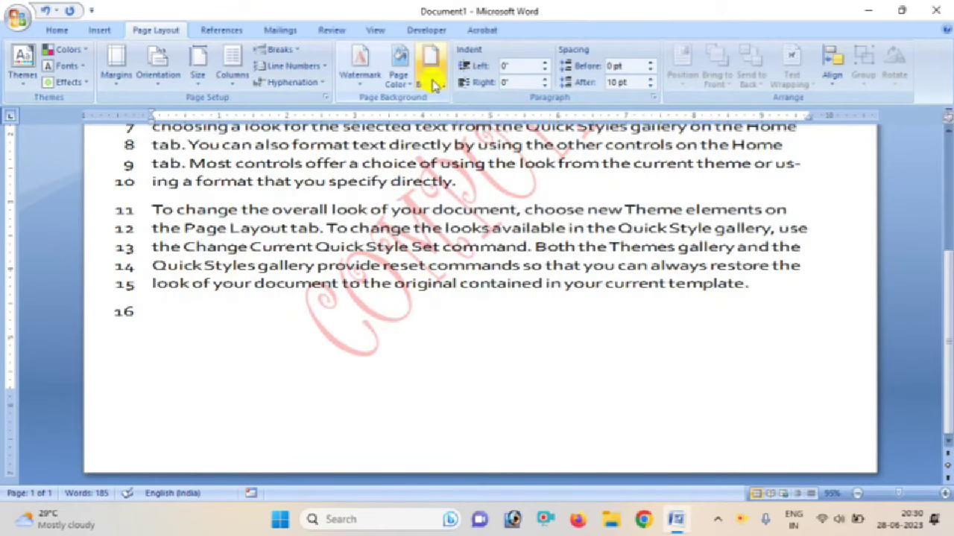
# Apply a thick solid Box page border.
pyautogui.click(433, 86)
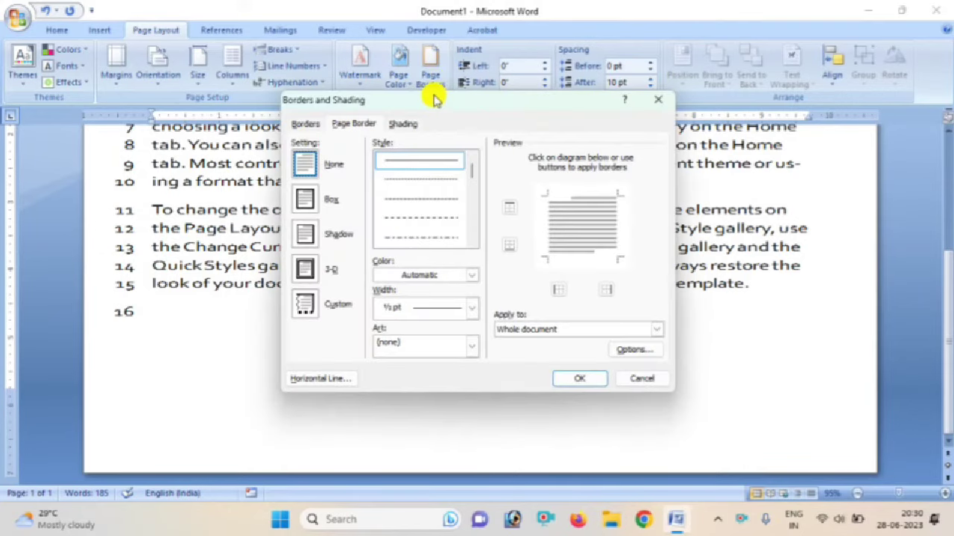
pyautogui.moveTo(471, 176); pyautogui.dragTo(477, 198)
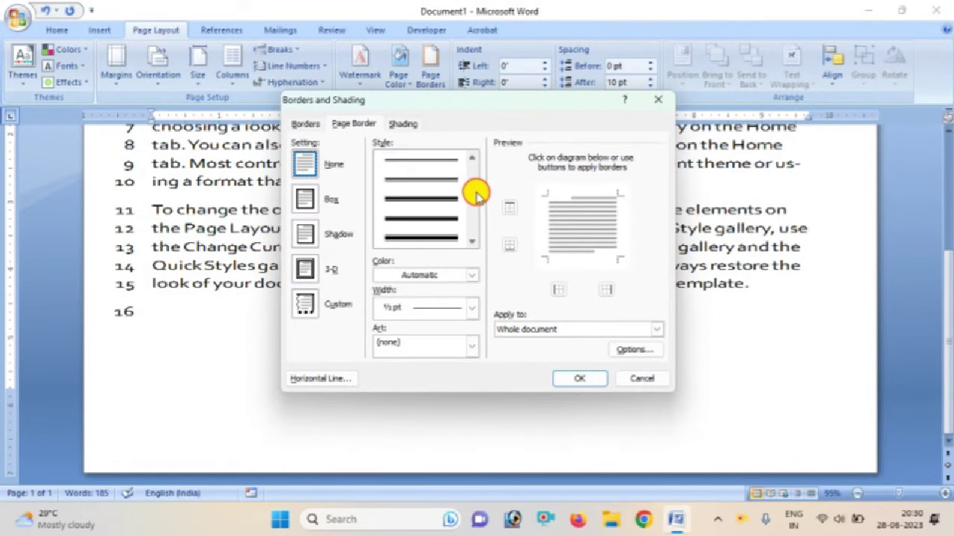
pyautogui.click(447, 235)
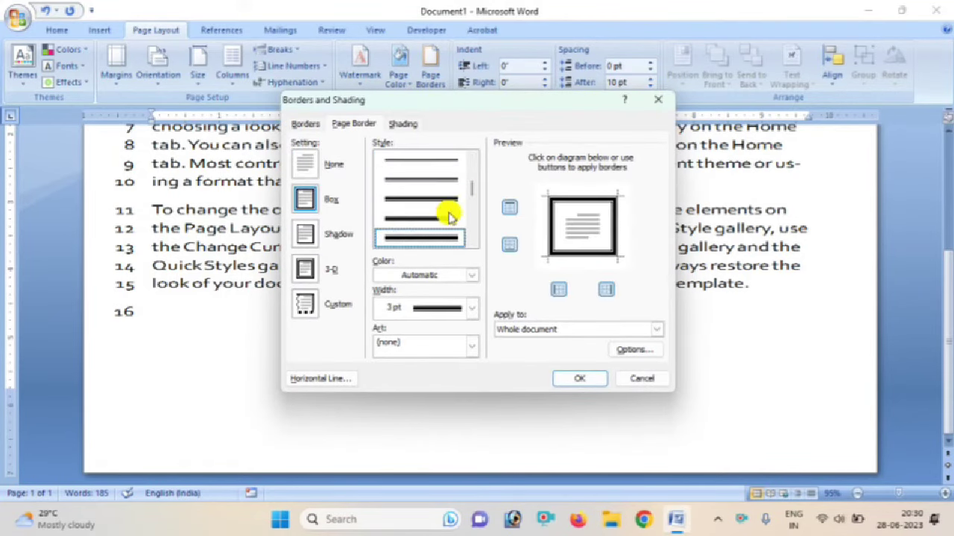
pyautogui.click(589, 380)
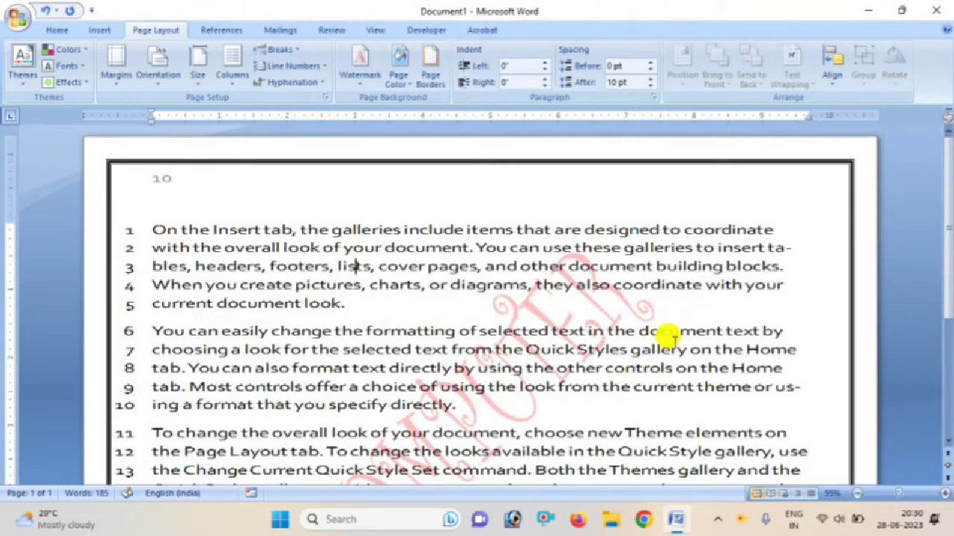
pyautogui.click(868, 493)
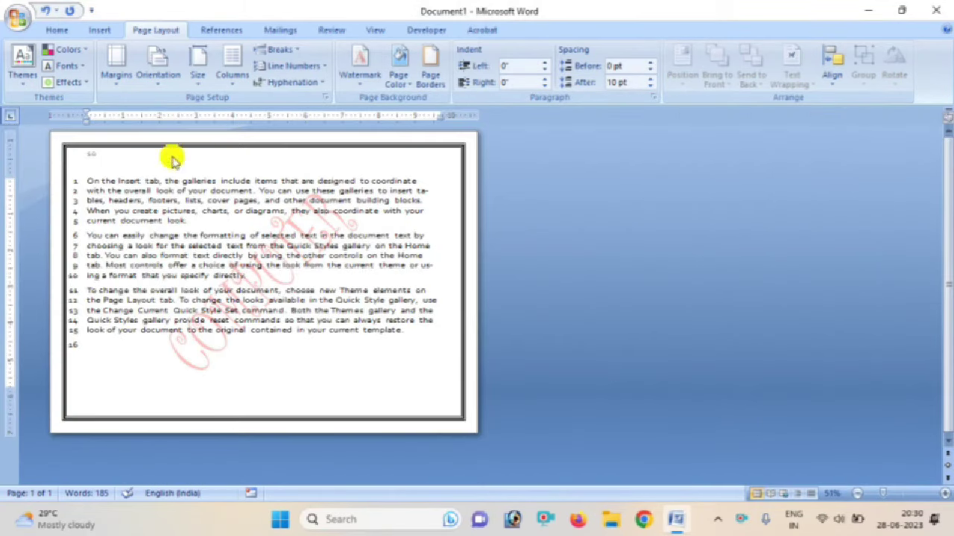
# Replace it with the pots Art page border.
pyautogui.click(429, 68)
pyautogui.scroll(-2, 462, 250)
pyautogui.scroll(-2, 464, 242)
pyautogui.scroll(-2, 467, 236)
pyautogui.click(472, 275)
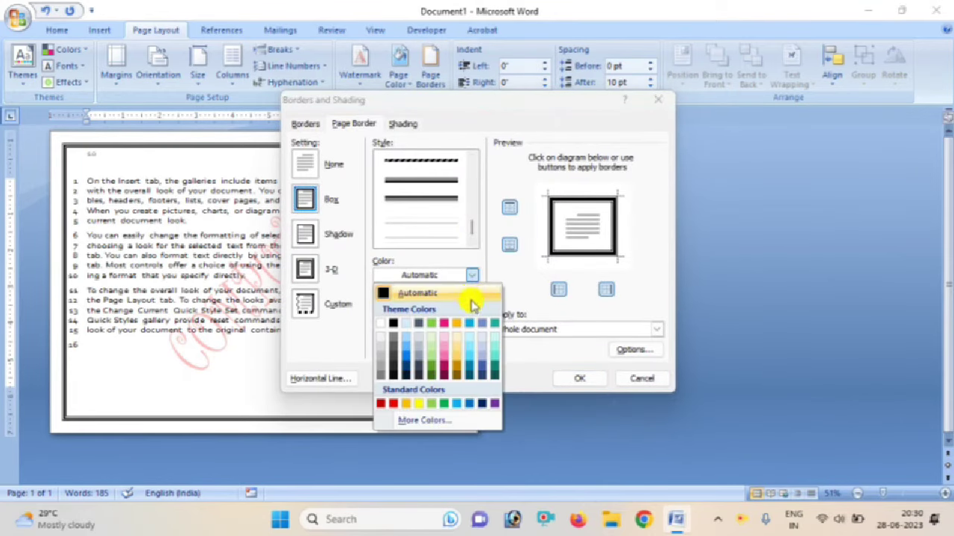
pyautogui.click(523, 273)
pyautogui.click(475, 346)
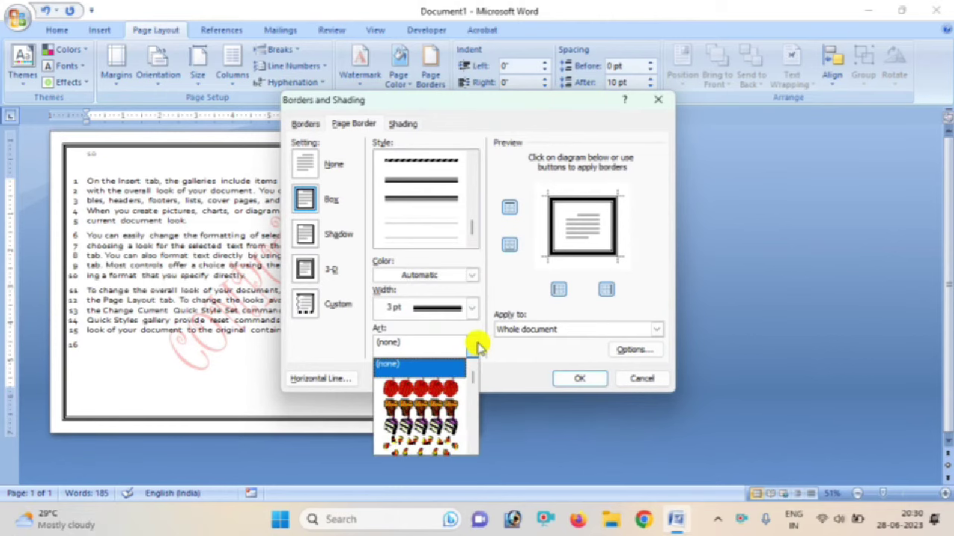
pyautogui.click(447, 405)
pyautogui.click(574, 379)
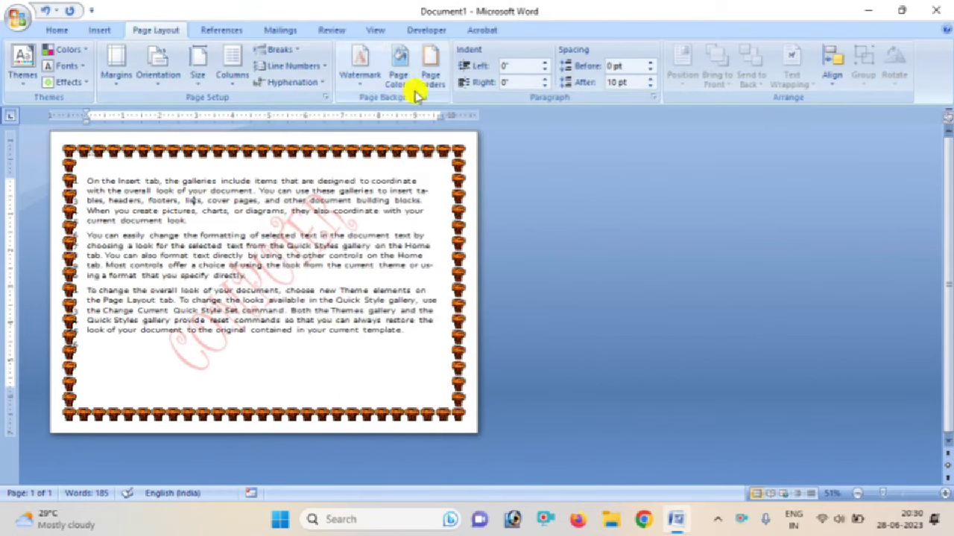
# Switch to the black-and-white patterned Art page border.
pyautogui.click(432, 80)
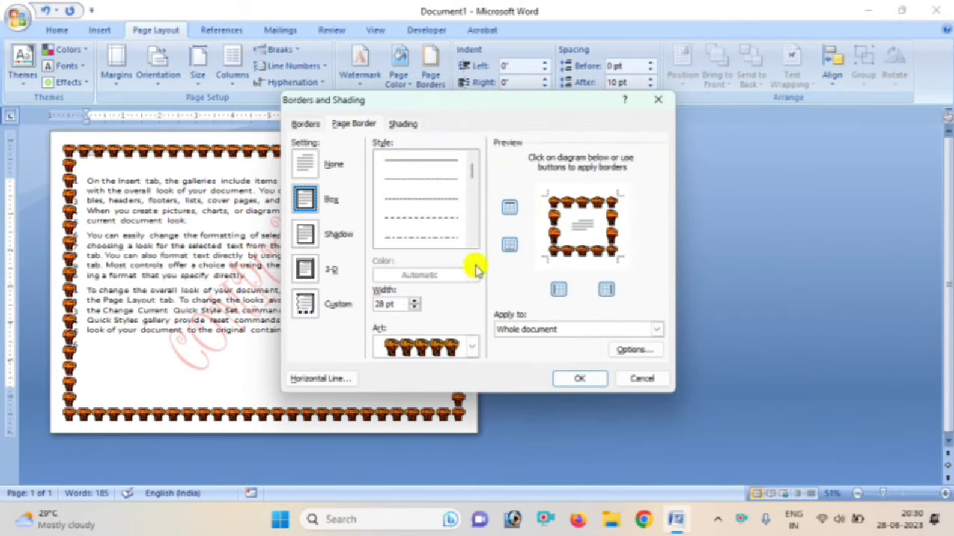
pyautogui.scroll(-5, 476, 232)
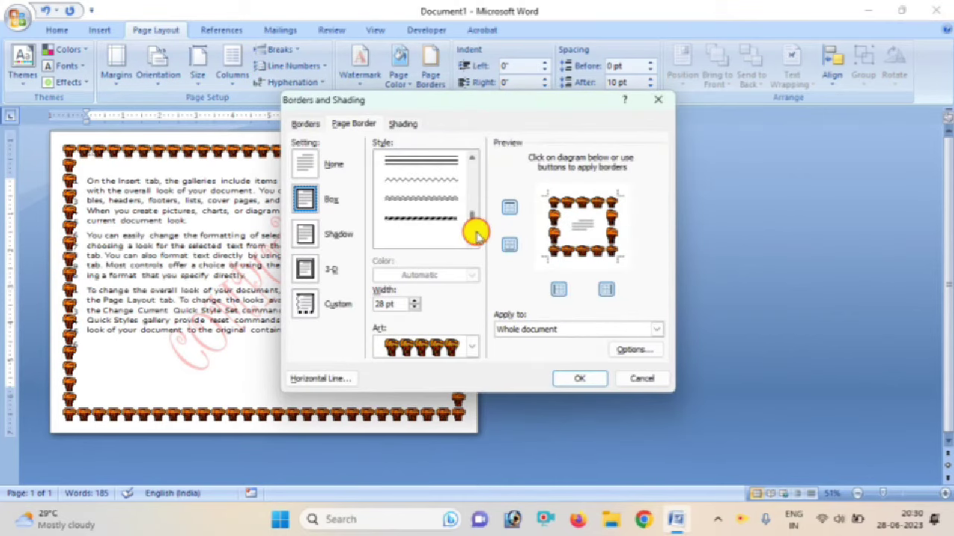
pyautogui.click(472, 346)
pyautogui.scroll(-10, 467, 406)
pyautogui.scroll(-10, 472, 396)
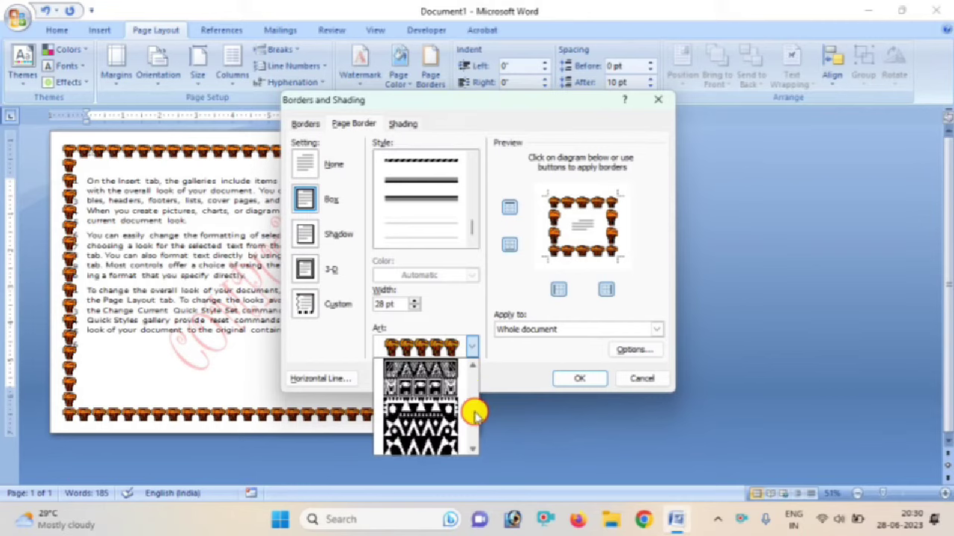
pyautogui.scroll(-2, 473, 412)
pyautogui.click(425, 396)
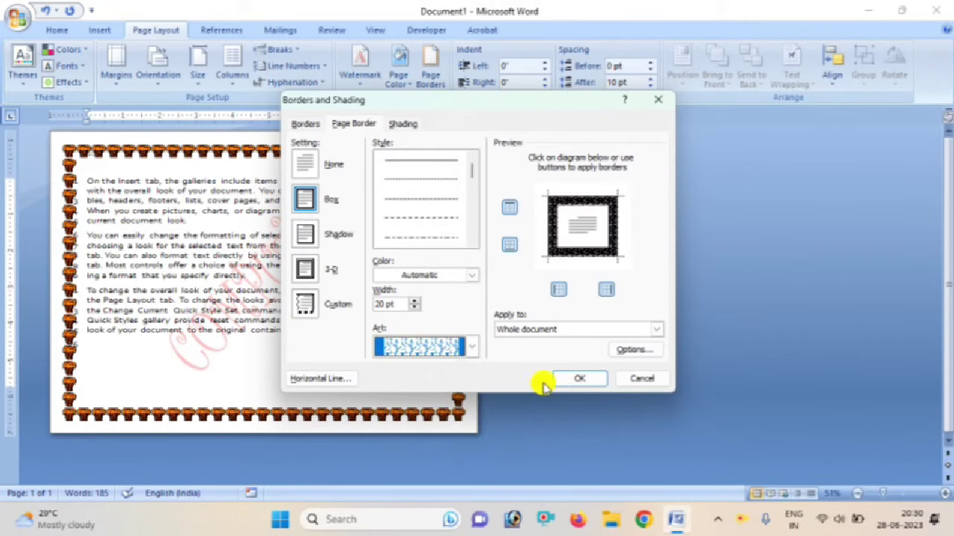
pyautogui.click(580, 379)
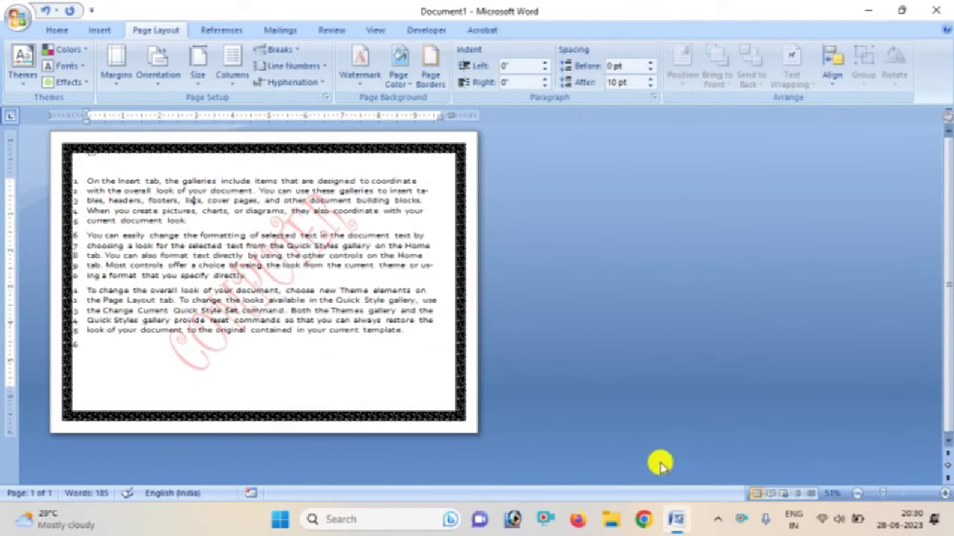
pyautogui.click(901, 493)
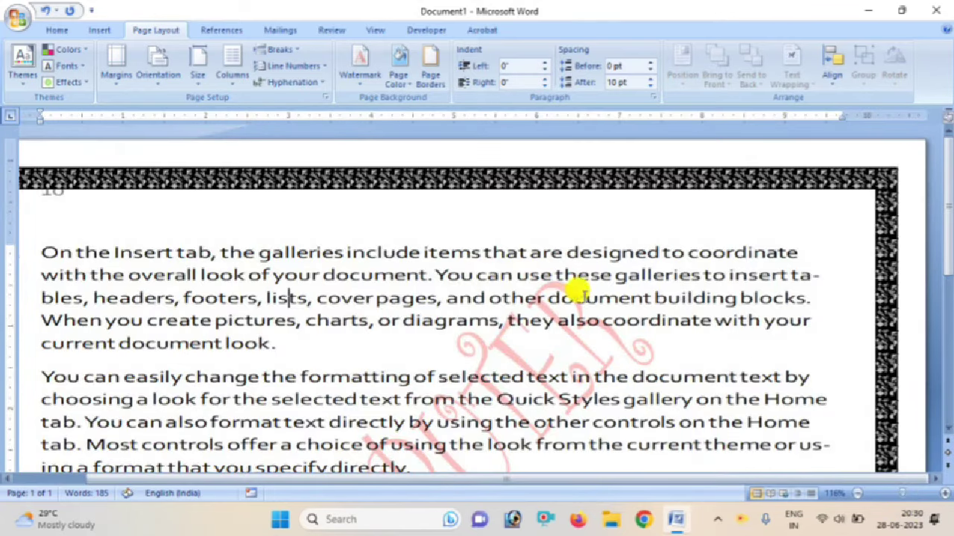
# Select the first paragraph's opening lines and adjust the left indent, leaving it at 0".
pyautogui.scroll(-5, 708, 261)
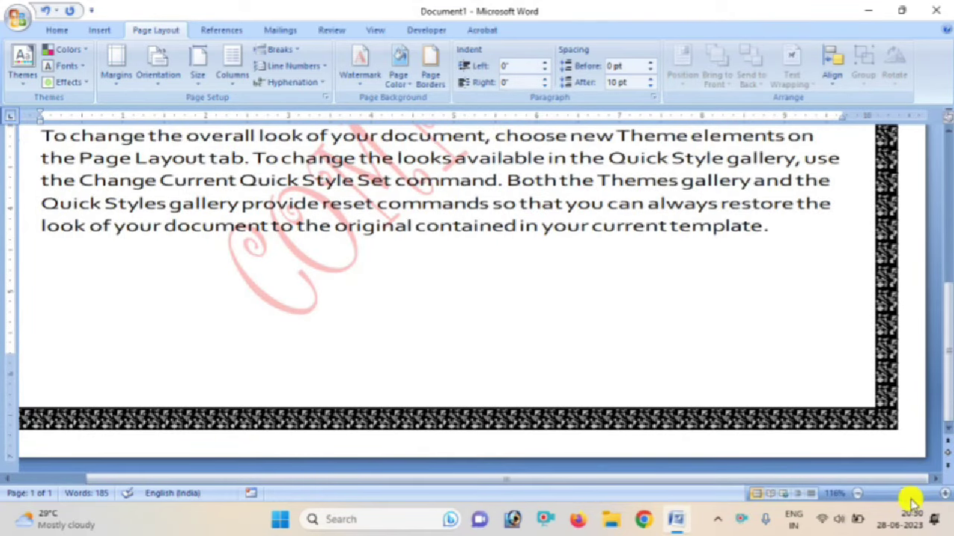
pyautogui.click(898, 493)
pyautogui.click(898, 494)
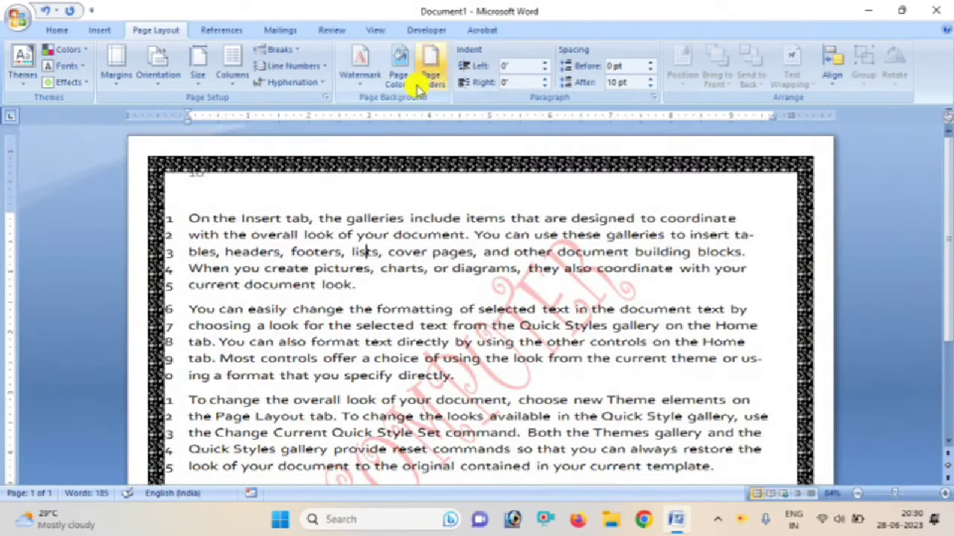
pyautogui.moveTo(189, 217)
pyautogui.mouseDown()
pyautogui.moveTo(437, 251)
pyautogui.moveTo(696, 252)
pyautogui.mouseUp()
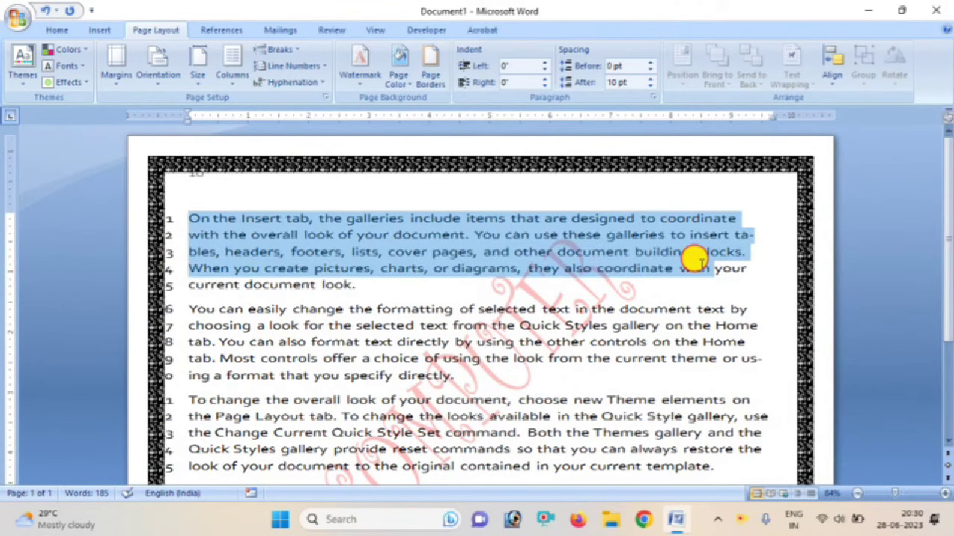
pyautogui.click(545, 70)
pyautogui.click(545, 70)
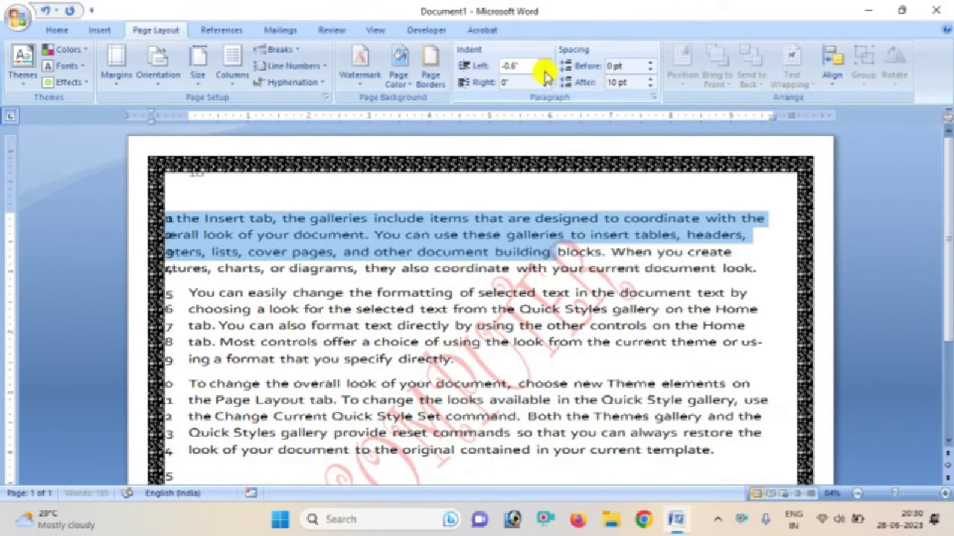
pyautogui.click(544, 64)
pyautogui.click(544, 64)
pyautogui.click(544, 64)
pyautogui.click(544, 64)
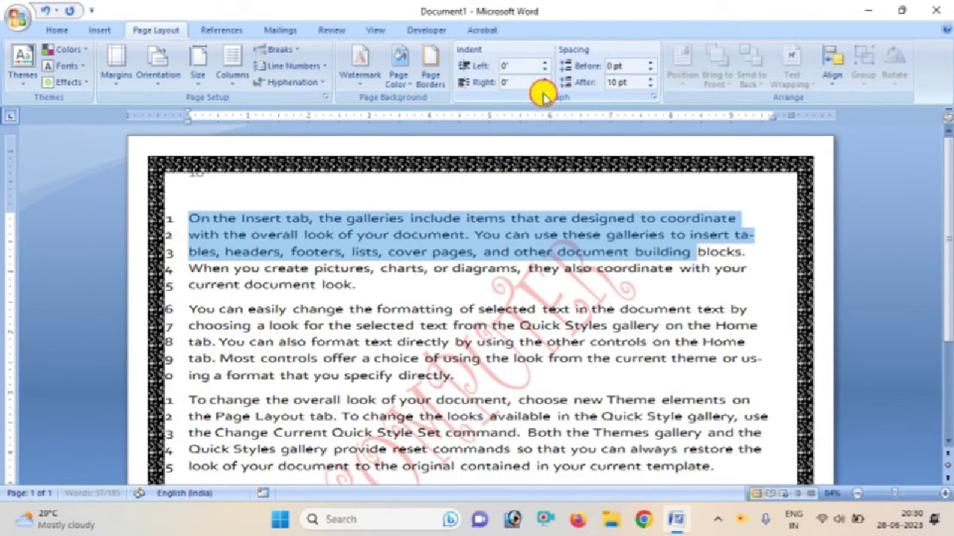
# Set the selected text's right indent to 0.2".
pyautogui.click(544, 85)
pyautogui.click(544, 85)
pyautogui.click(543, 79)
pyautogui.click(543, 79)
pyautogui.click(543, 79)
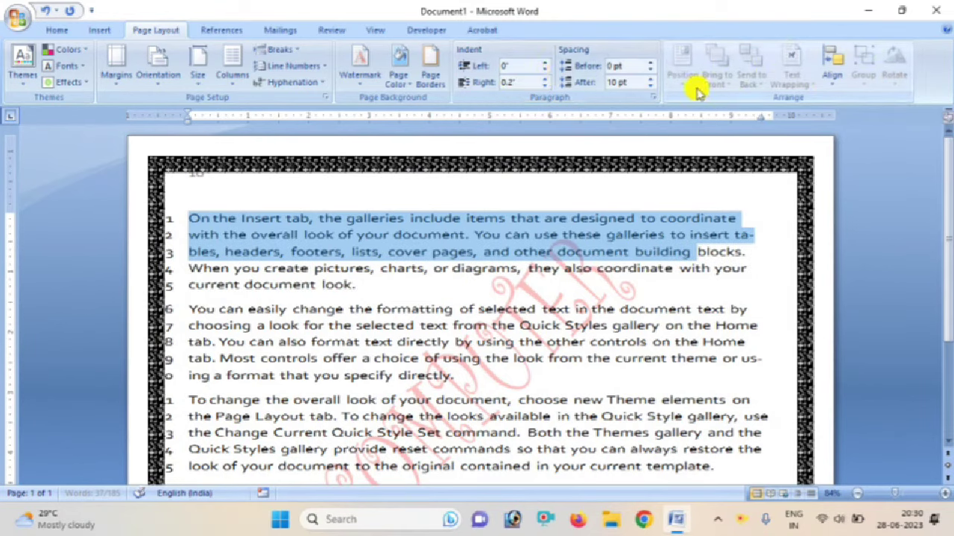
pyautogui.click(538, 224)
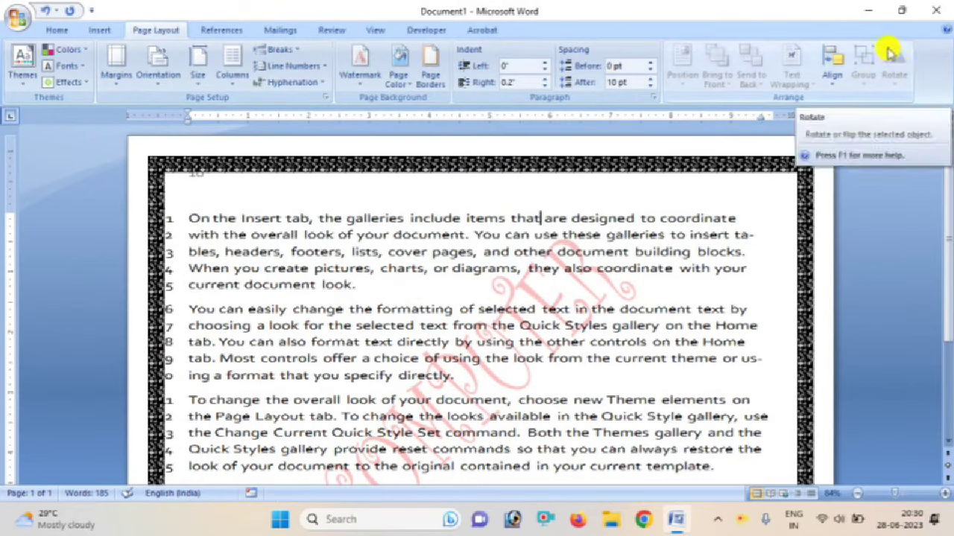
pyautogui.click(100, 30)
# Draw a trapezoid over the first paragraph and flip it vertically.
pyautogui.click(226, 67)
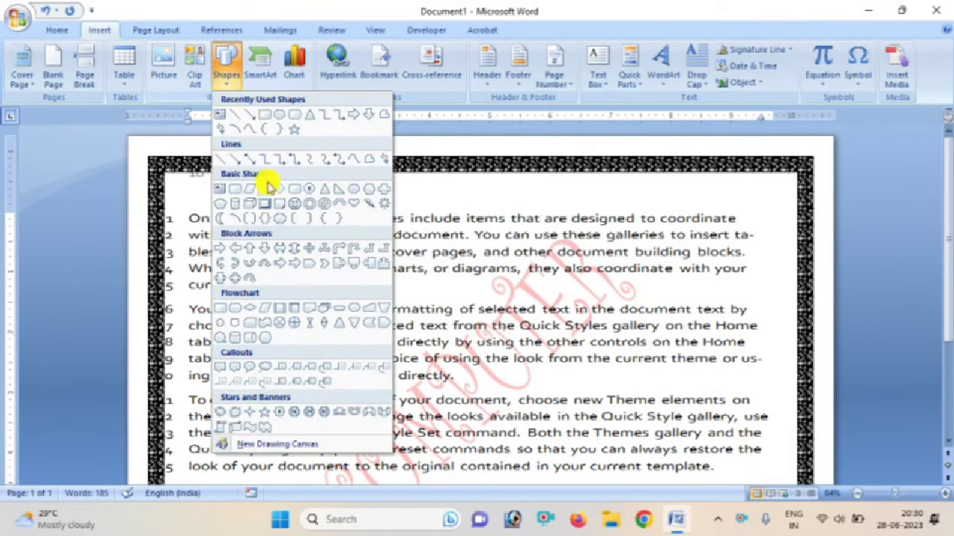
pyautogui.click(265, 188)
pyautogui.moveTo(284, 198); pyautogui.dragTo(476, 274)
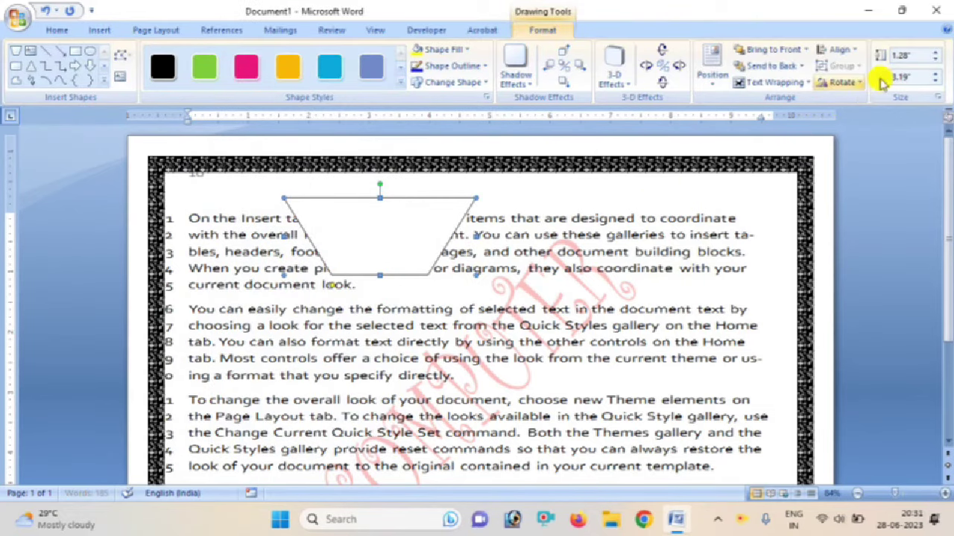
pyautogui.click(841, 82)
pyautogui.click(838, 135)
pyautogui.click(608, 218)
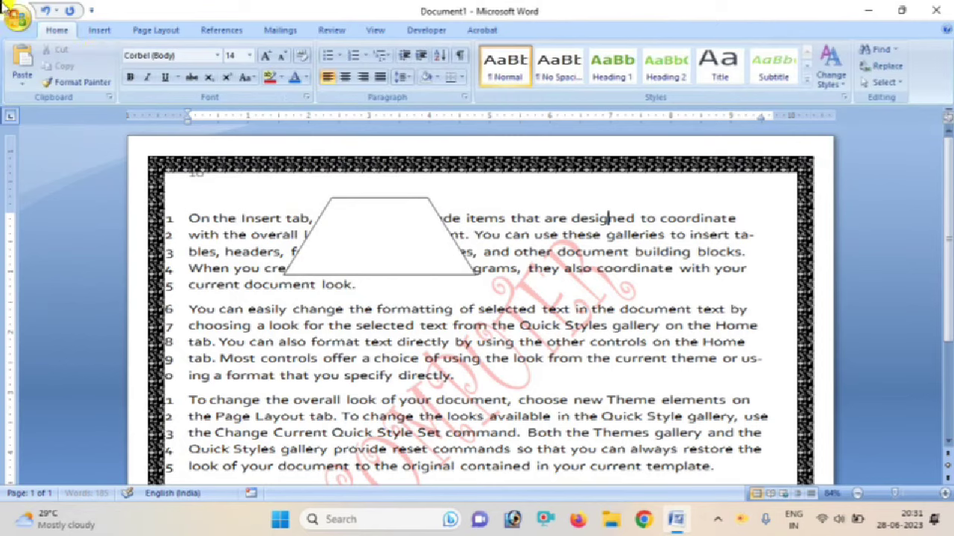
pyautogui.click(149, 30)
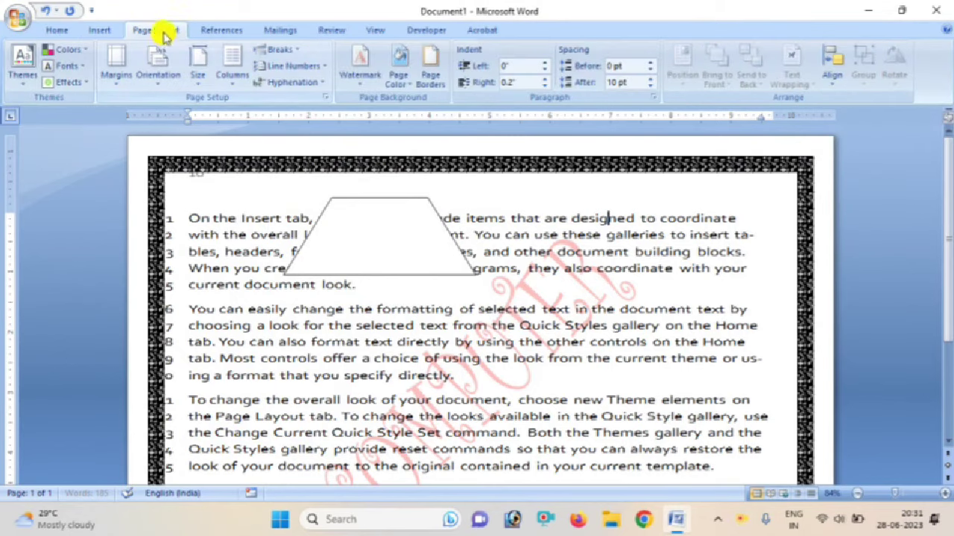
pyautogui.click(222, 35)
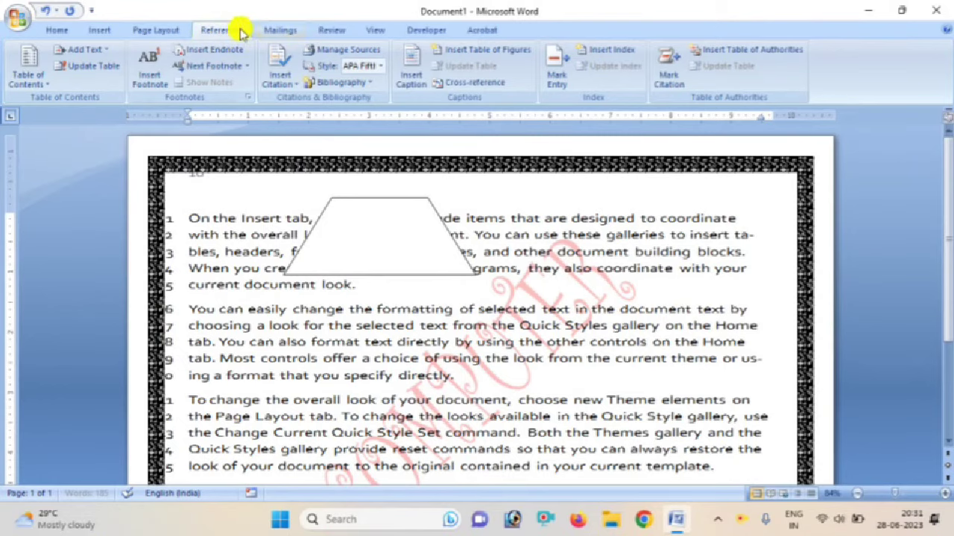
pyautogui.click(157, 31)
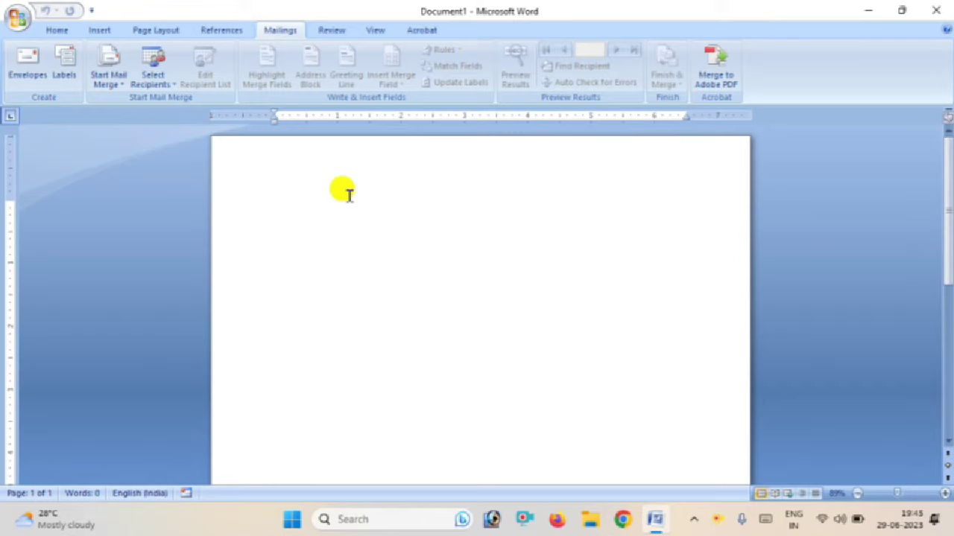
# Type the sender block: FROM, COMPUTER WALA and the sender's town, then a blank line.
pyautogui.write('Fr')
pyautogui.press('BackSpace')
pyautogui.press('BackSpace')
pyautogui.write('F')
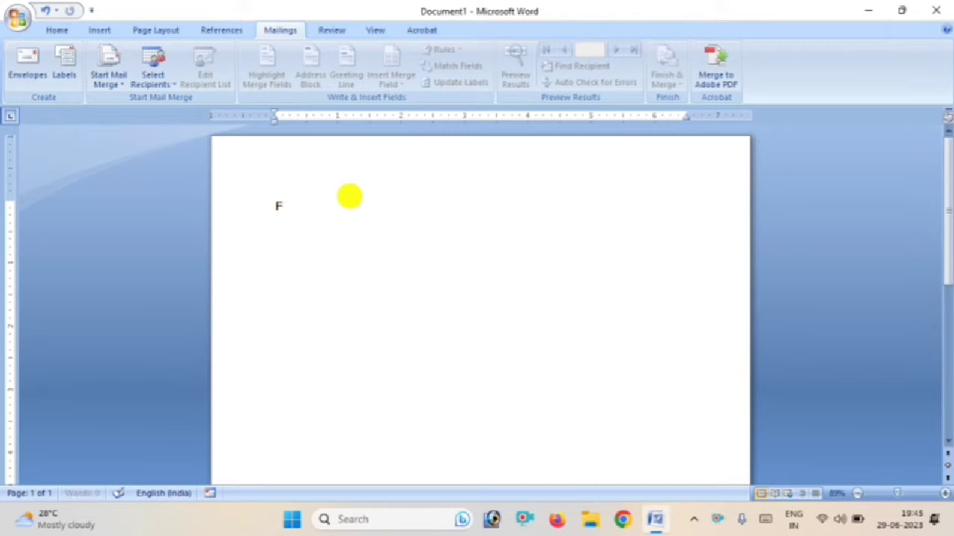
pyautogui.write('ROM')
pyautogui.press('Return')
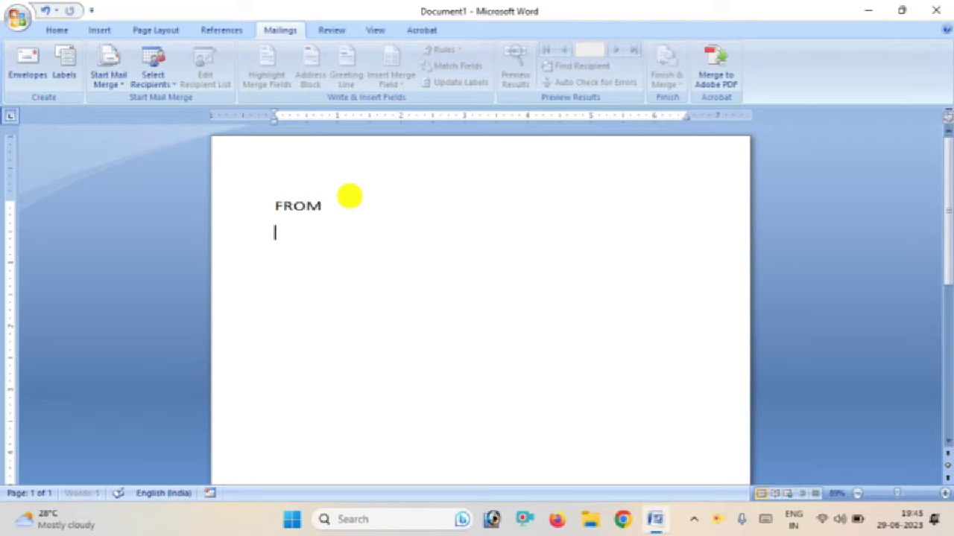
pyautogui.write('COMPUTER WALA')
pyautogui.press('Return')
pyautogui.write('PUPRI,')
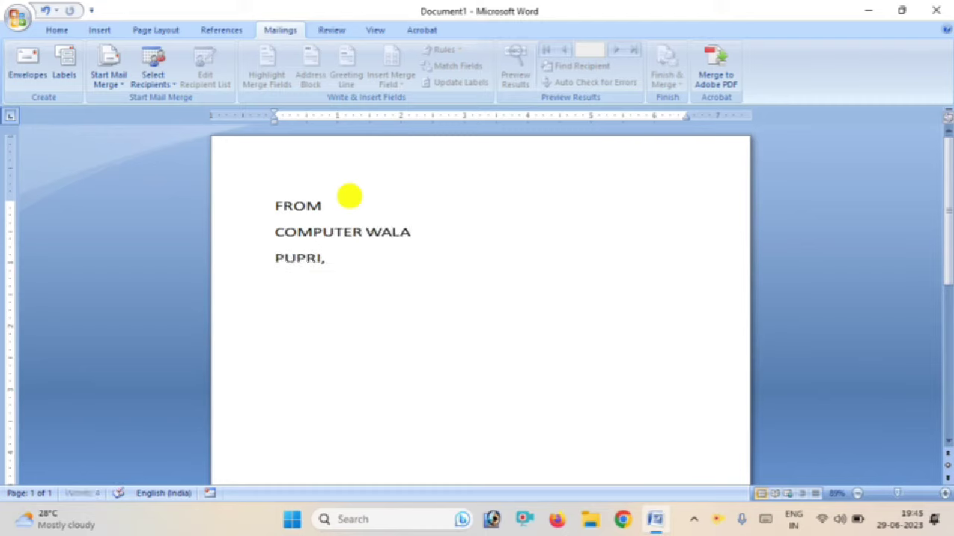
pyautogui.write('SITAMARHI')
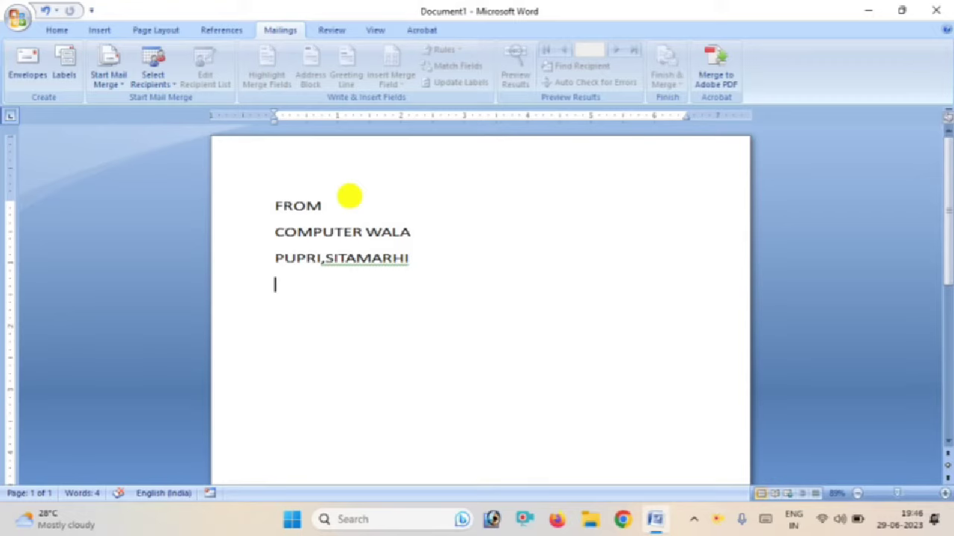
pyautogui.press('Return')
# Type 'Subject:Loan Process' and indent the line by one tab stop.
pyautogui.write('SU')
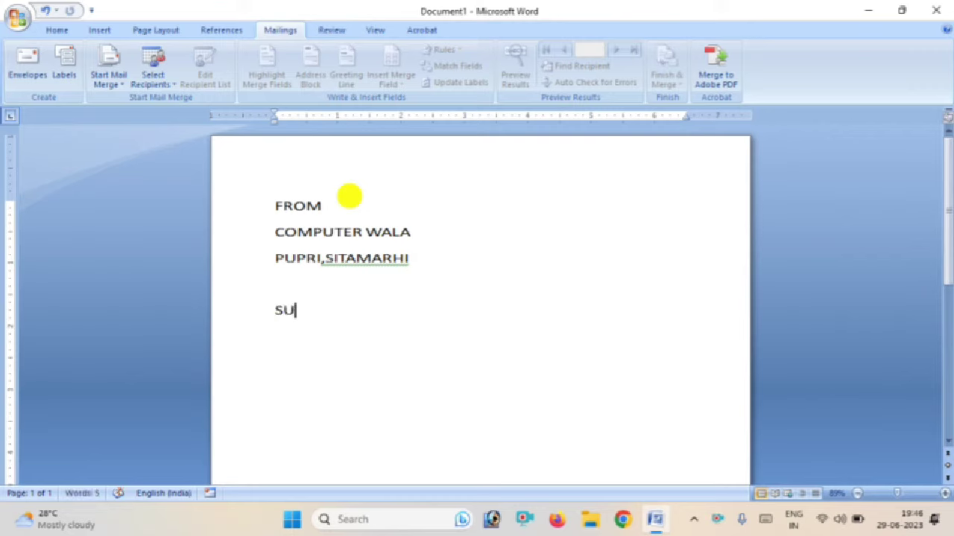
pyautogui.press('BackSpace')
pyautogui.write('ubject:Loan ')
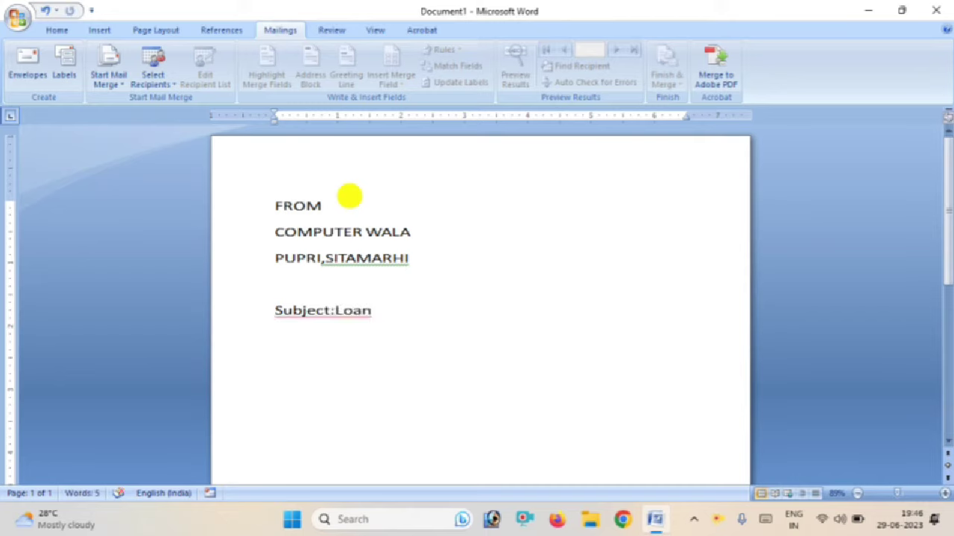
pyautogui.write('Proce')
pyautogui.write('ss')
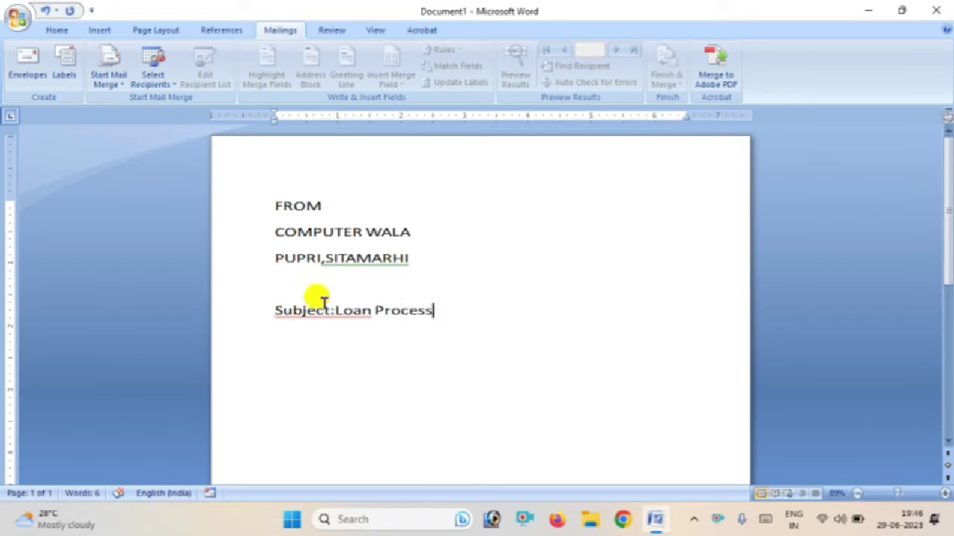
pyautogui.click(329, 306)
pyautogui.click(466, 309)
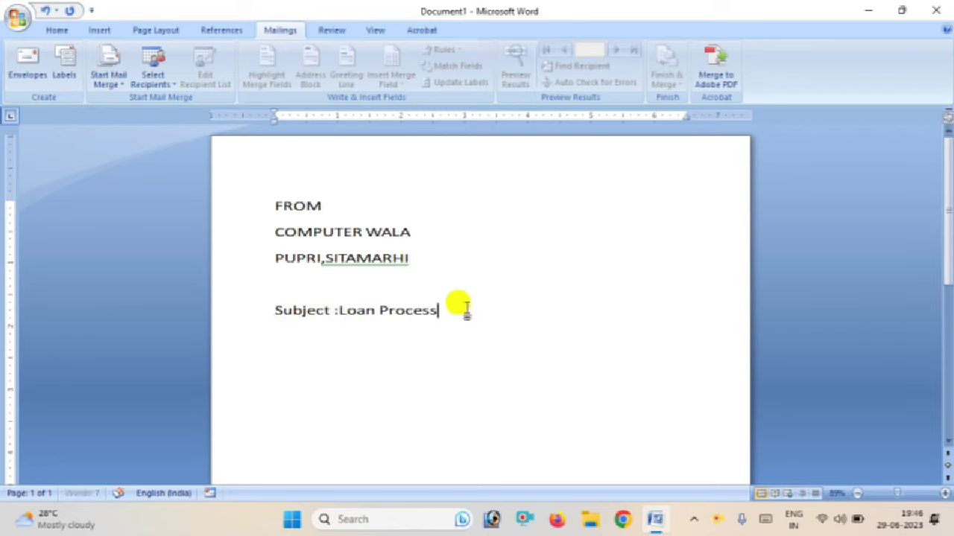
pyautogui.click(267, 306)
pyautogui.press('Tab')
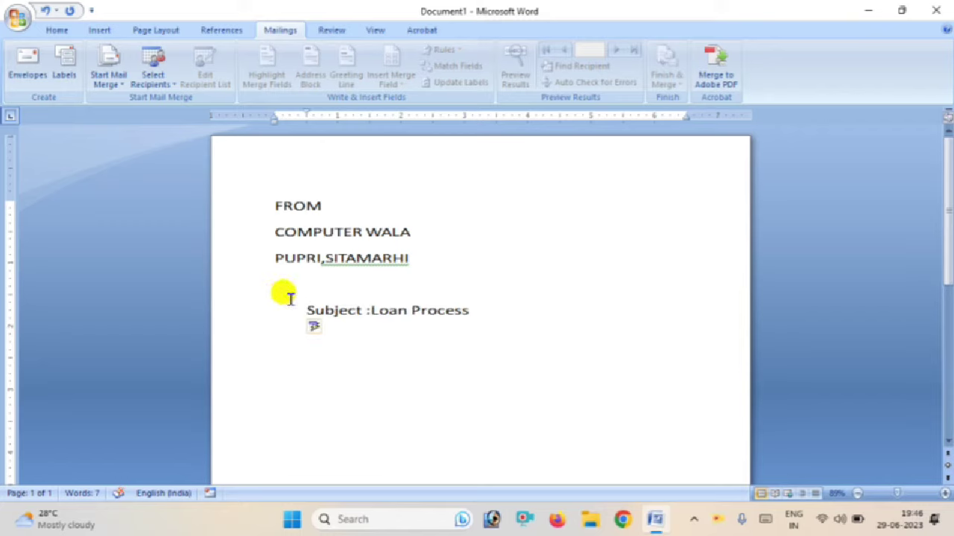
# Add a 'To' line below the sender address.
pyautogui.click(438, 261)
pyautogui.press('Return')
pyautogui.write('T')
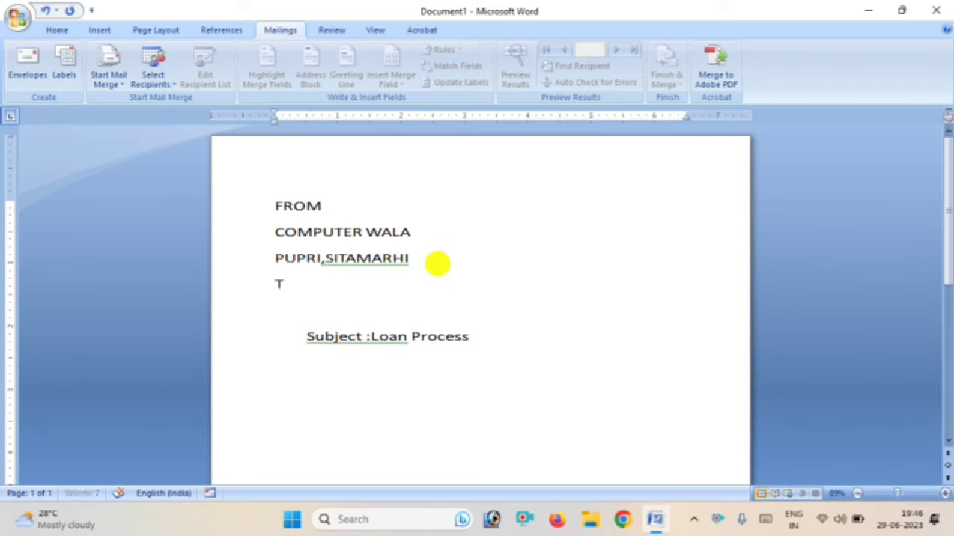
pyautogui.write('o')
pyautogui.press('Return')
pyautogui.press('Return')
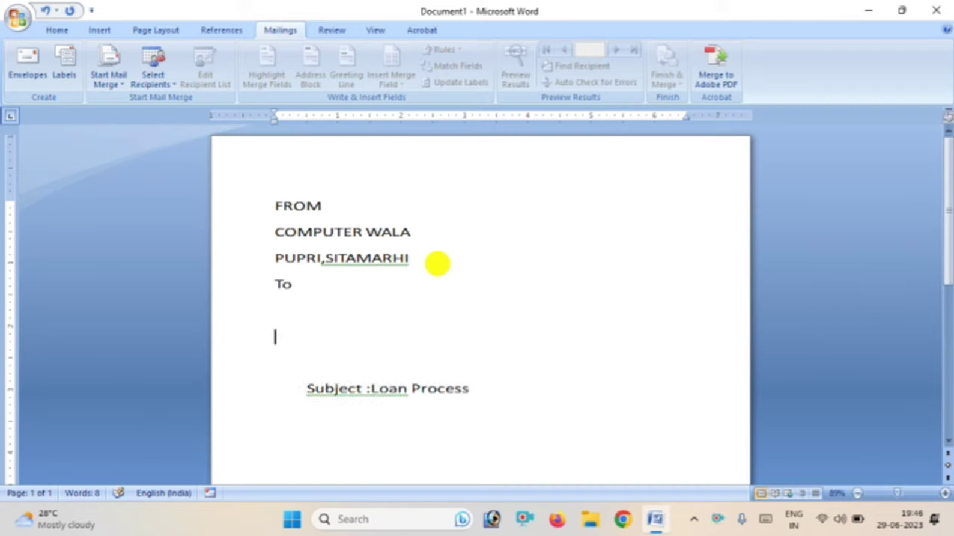
pyautogui.press('BackSpace')
pyautogui.click(305, 334)
# Set 0 pt spacing after for the heading lines from FROM through Subject.
pyautogui.moveTo(264, 203)
pyautogui.mouseDown()
pyautogui.moveTo(369, 356)
pyautogui.moveTo(476, 365)
pyautogui.mouseUp()
pyautogui.click(56, 29)
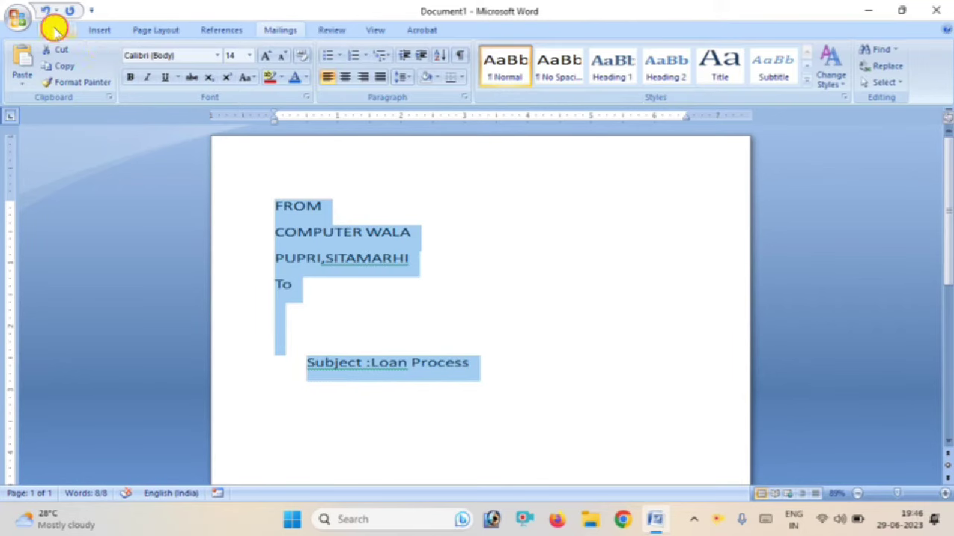
pyautogui.click(403, 77)
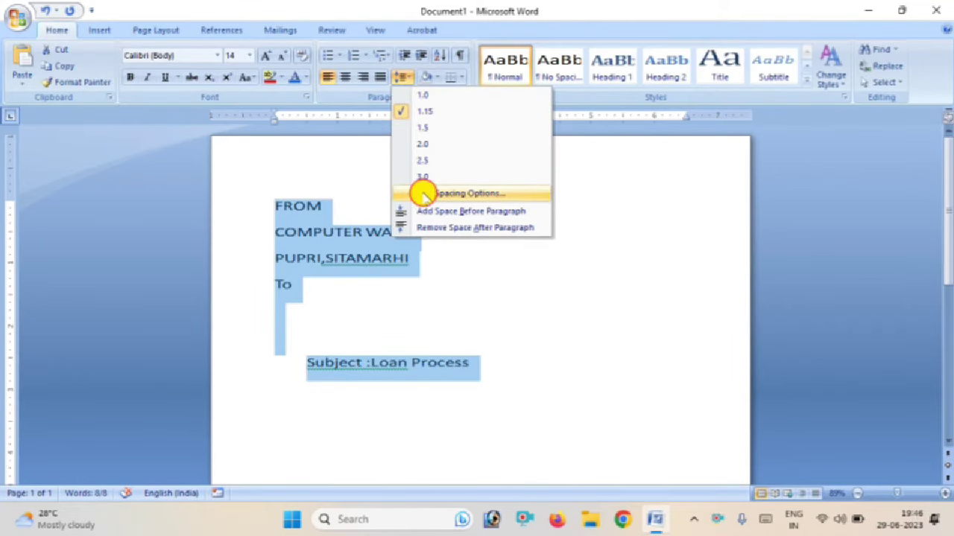
pyautogui.click(418, 188)
pyautogui.moveTo(414, 281); pyautogui.dragTo(389, 280)
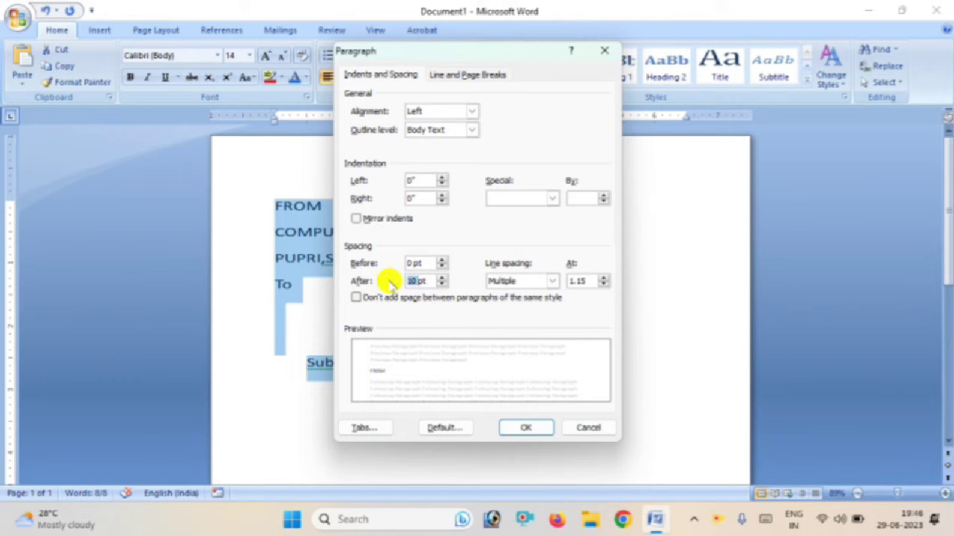
pyautogui.click(429, 325)
pyautogui.click(477, 295)
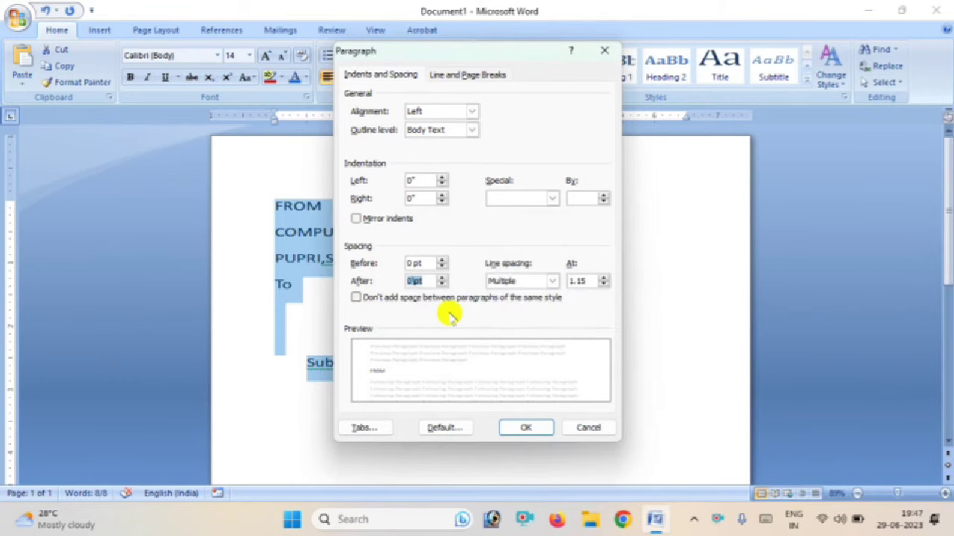
pyautogui.write('0')
pyautogui.click(503, 426)
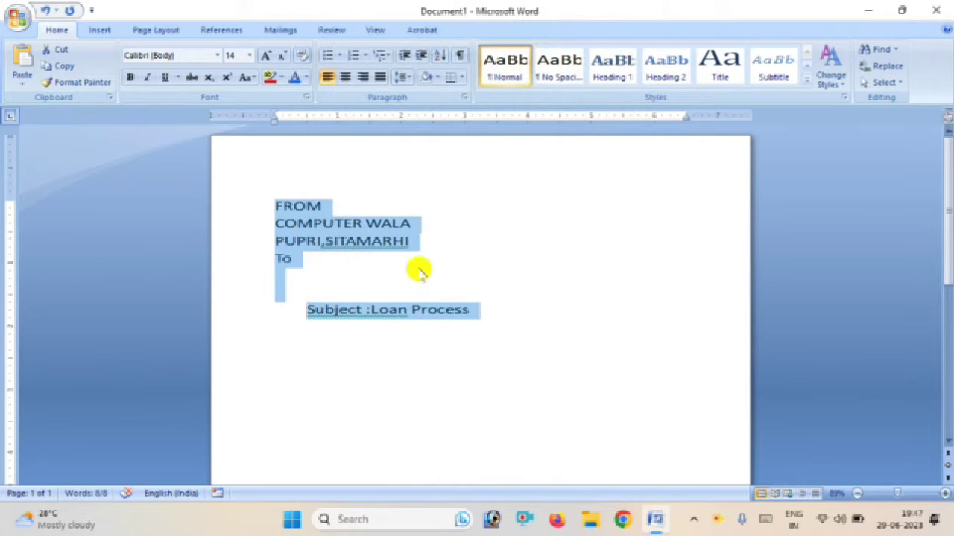
pyautogui.click(391, 259)
# Add a space after the colon so the line reads 'Subject : Loan Process'.
pyautogui.click(501, 310)
pyautogui.click(370, 309)
pyautogui.write('v')
pyautogui.press('BackSpace')
pyautogui.click(490, 314)
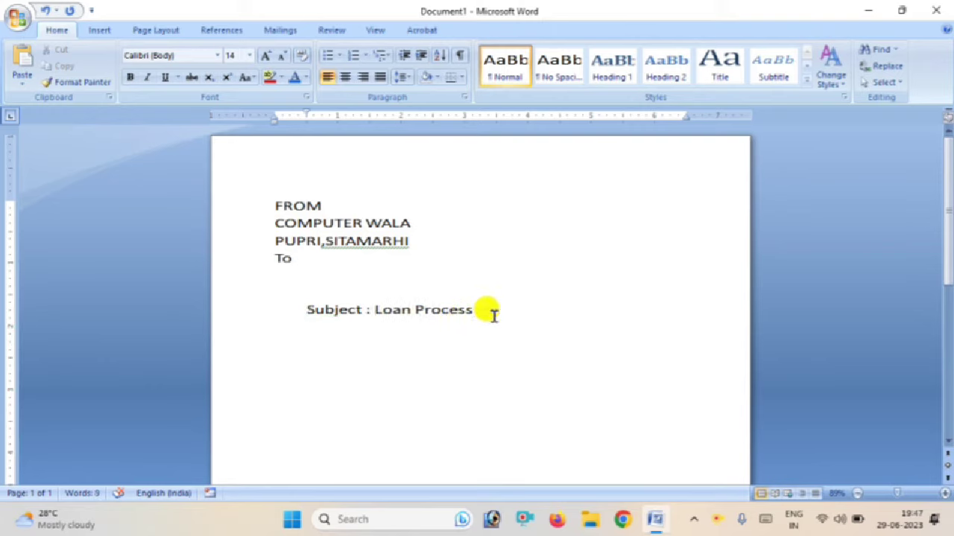
# Add a 'Dear Sir/Madam' salutation and generate sample paragraphs with =Rand().
pyautogui.press('Return')
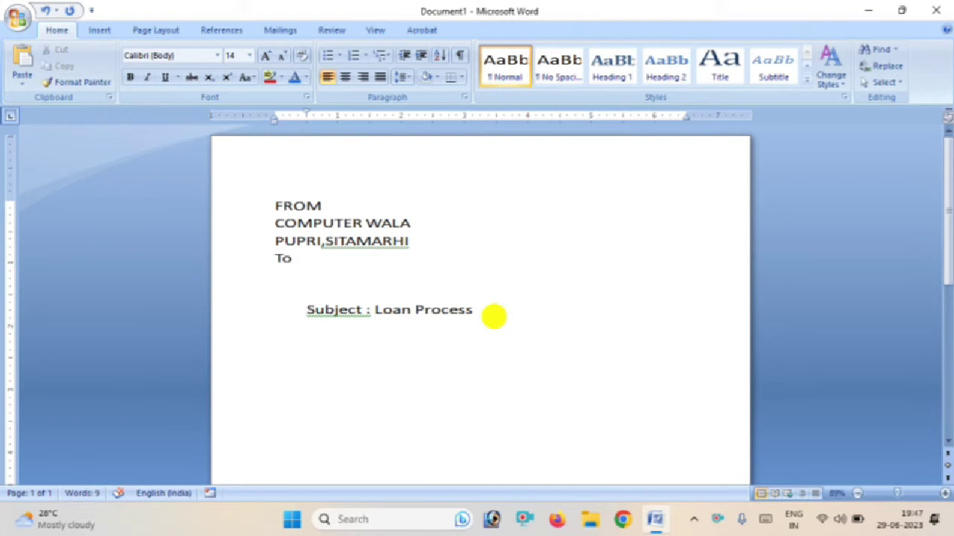
pyautogui.write('D')
pyautogui.write('ear Sir/')
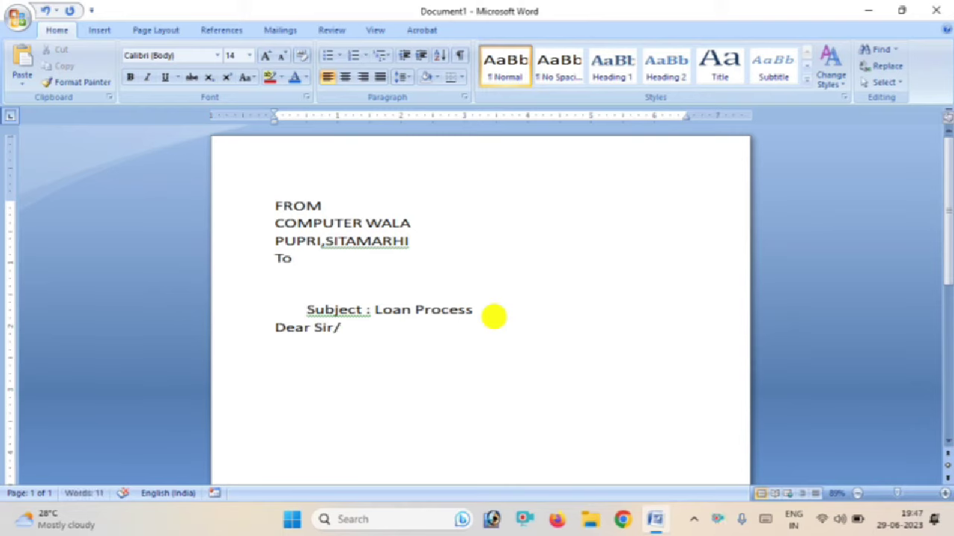
pyautogui.write('Madam')
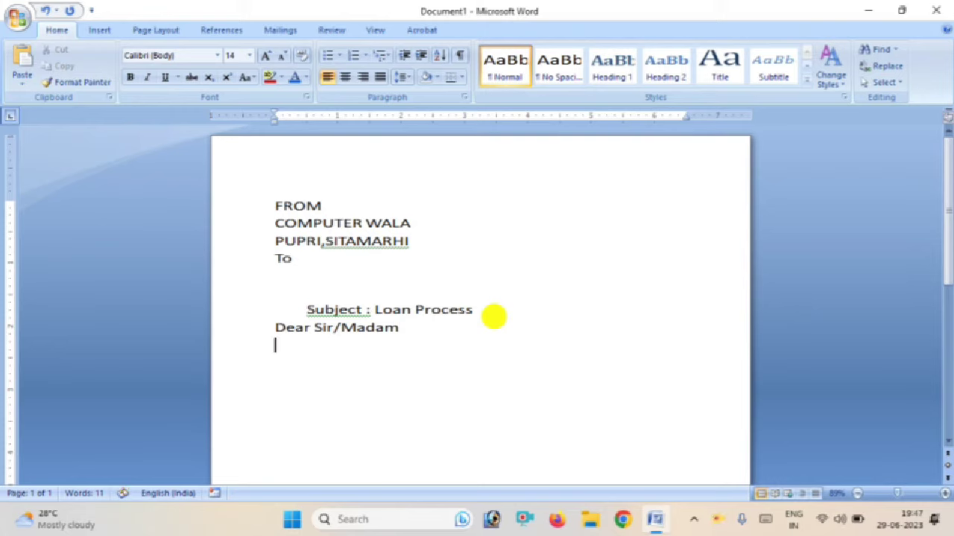
pyautogui.press('Return')
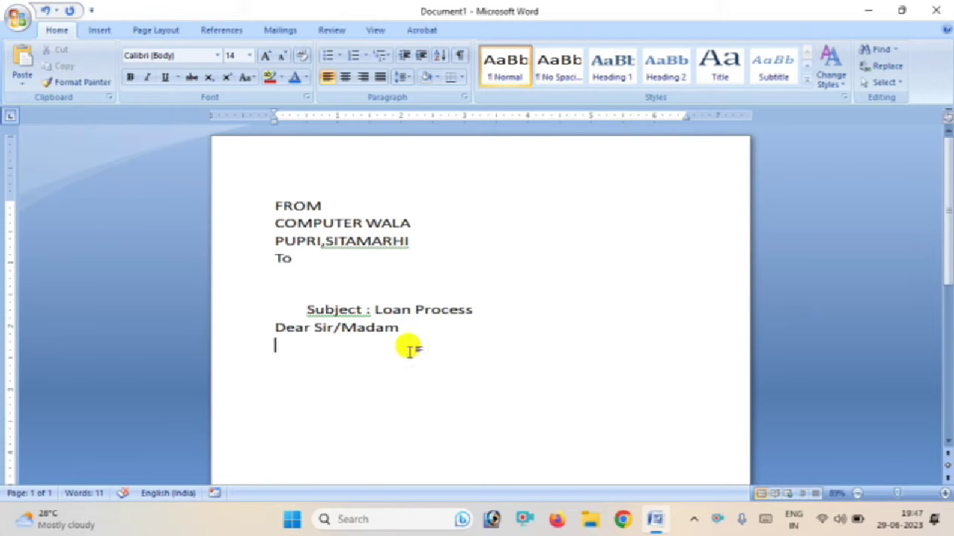
pyautogui.write('=')
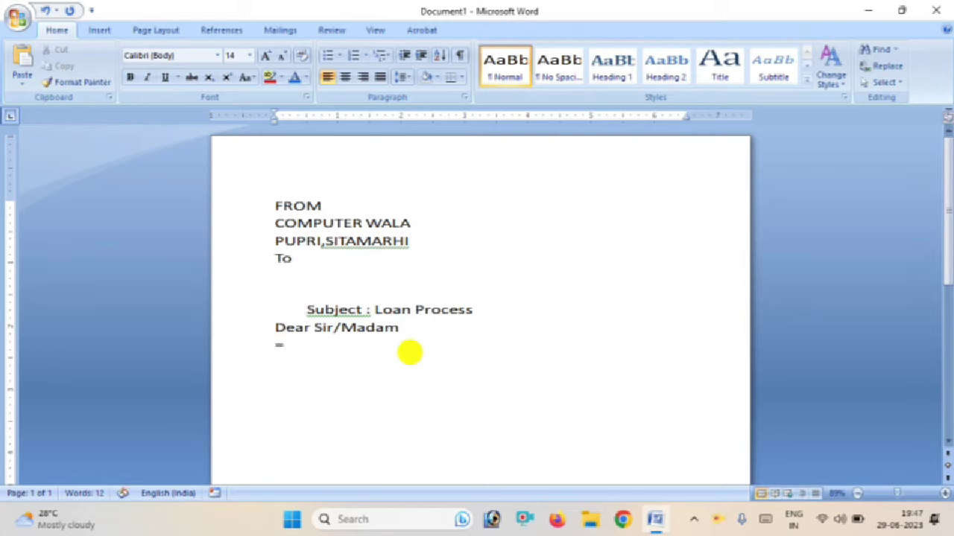
pyautogui.write('Rand()')
pyautogui.press('Return')
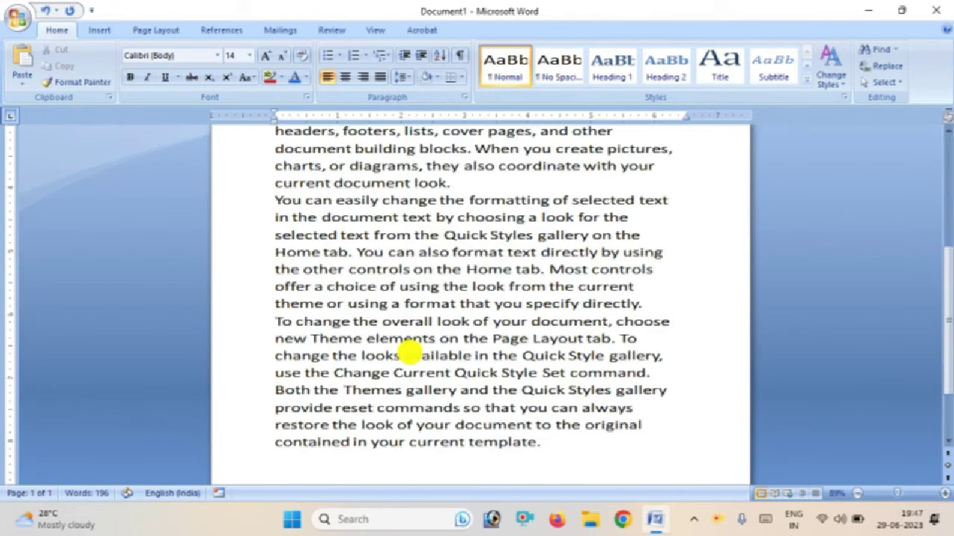
# Tab-indent the building blocks, 'in the document' and 'theme or using' lines.
pyautogui.scroll(5, 409, 351)
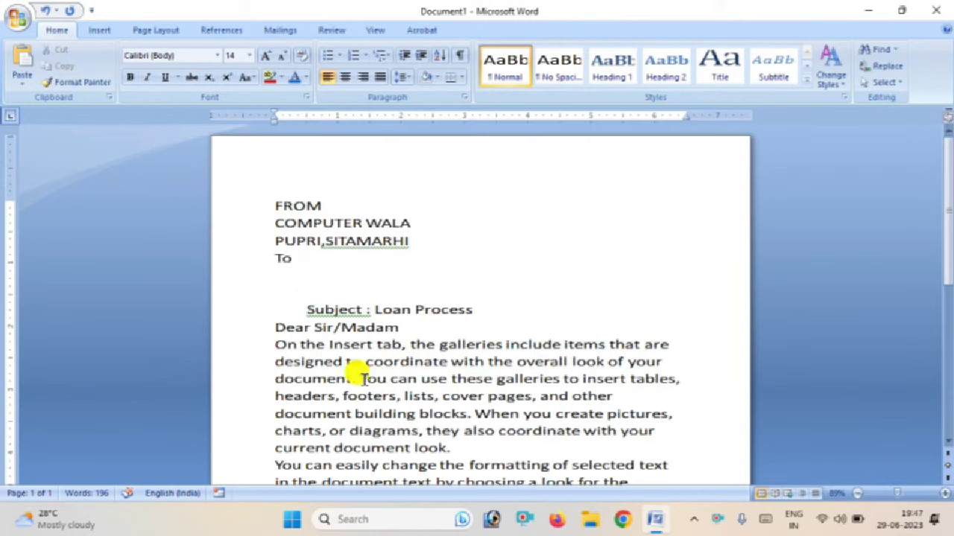
pyautogui.click(625, 395)
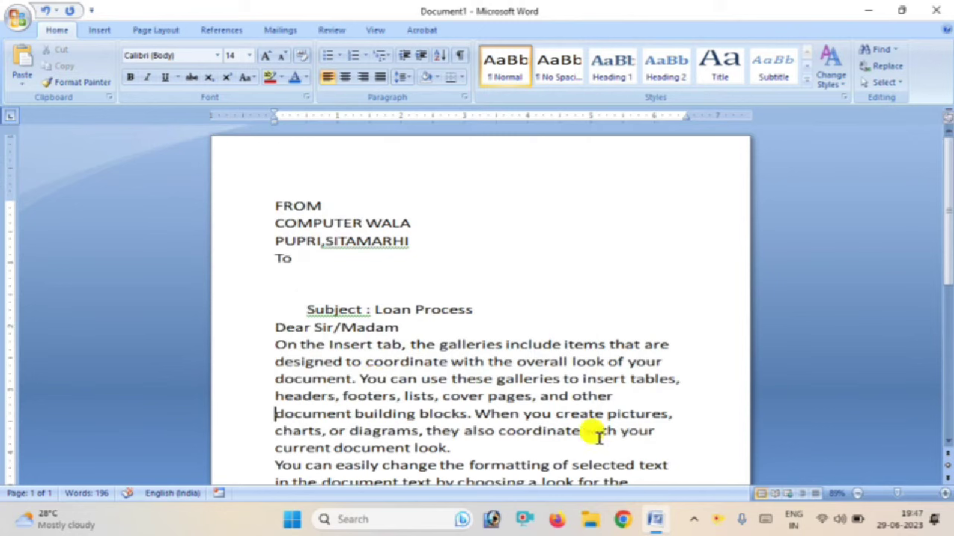
pyautogui.press('Tab')
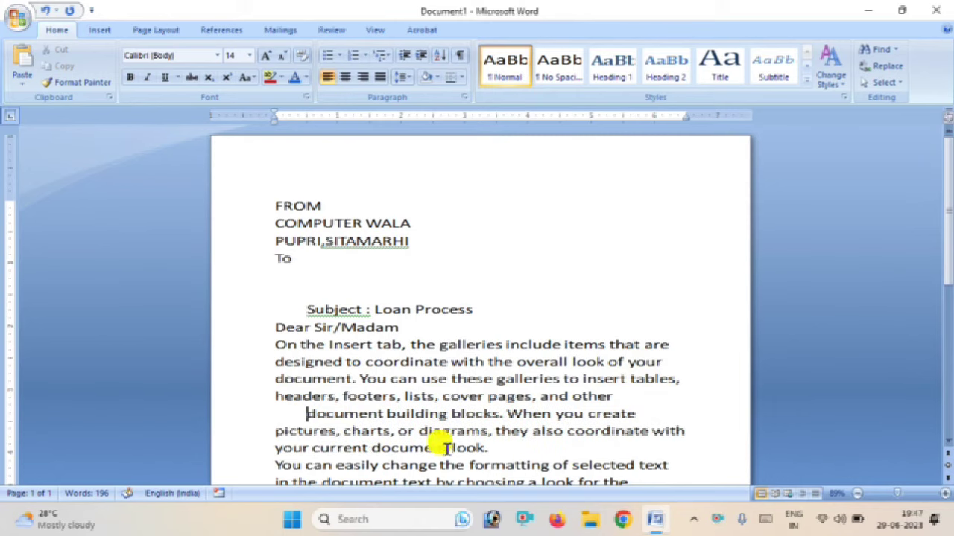
pyautogui.scroll(-5, 566, 447)
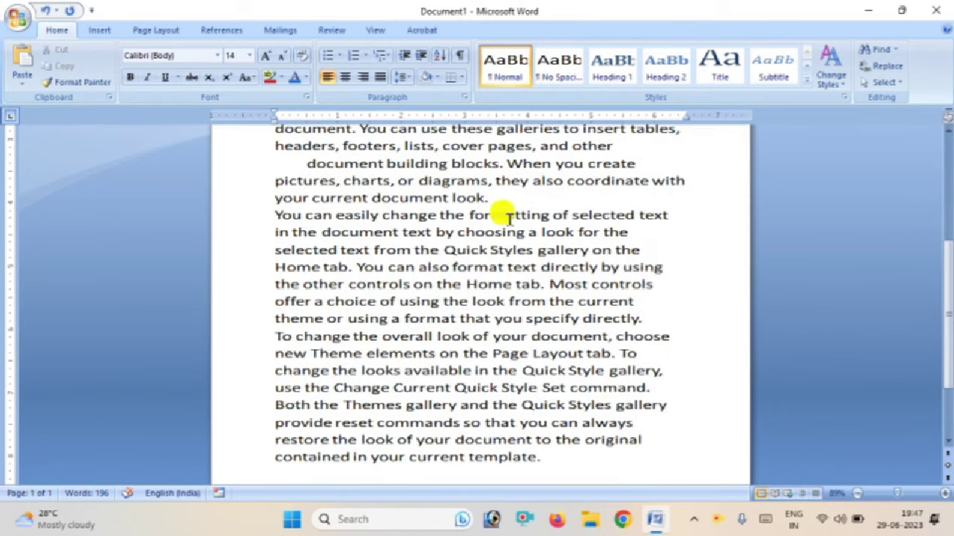
pyautogui.click(667, 224)
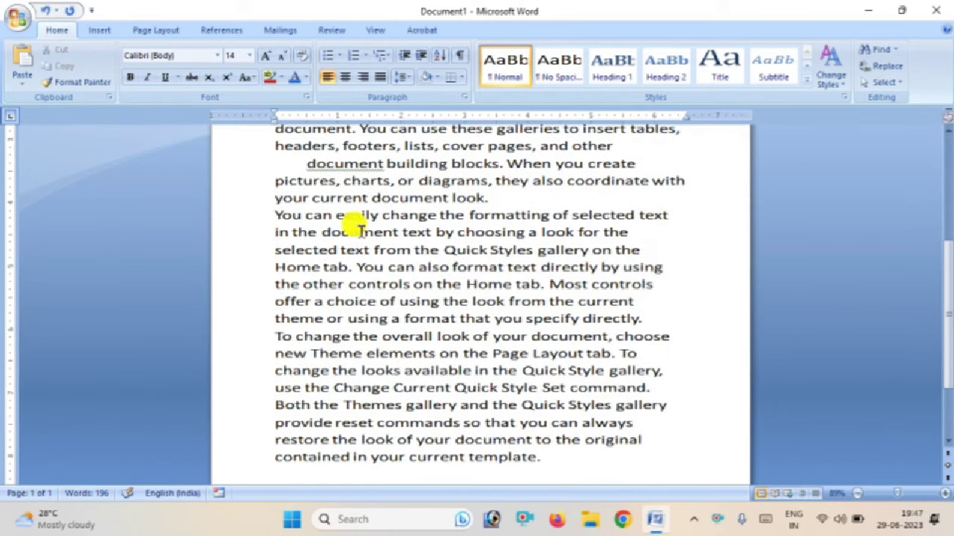
pyautogui.press('Tab')
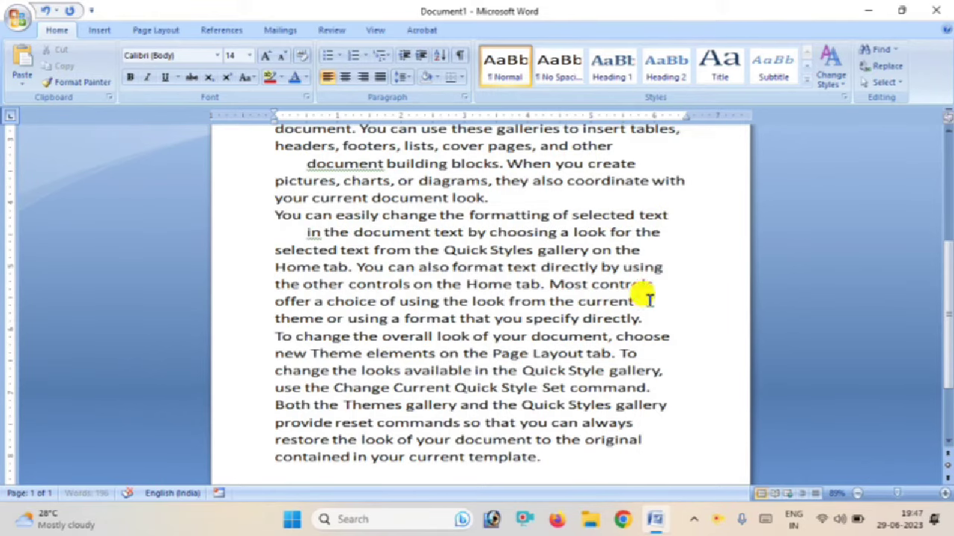
pyautogui.click(639, 304)
pyautogui.press('Tab')
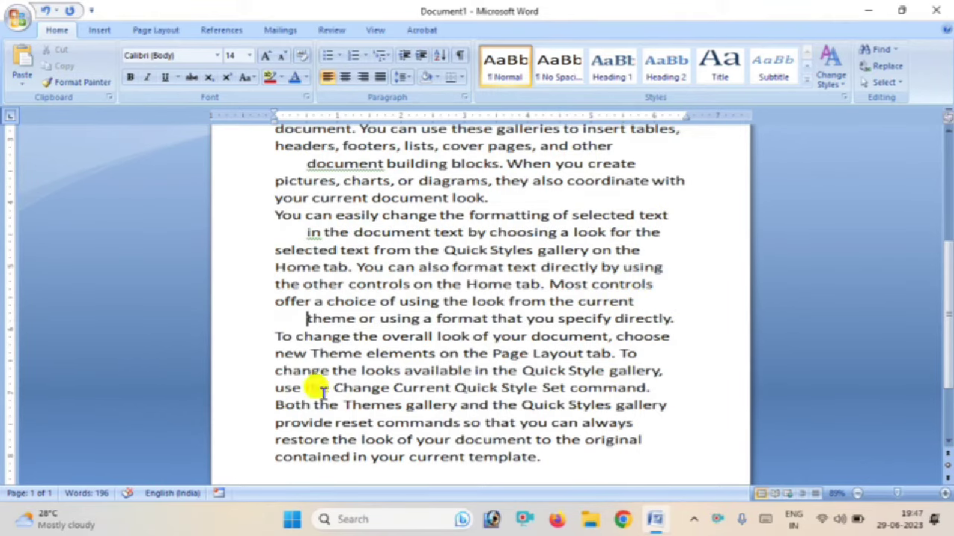
# Delete the final sample paragraph.
pyautogui.scroll(-2, 280, 388)
pyautogui.moveTo(275, 298); pyautogui.dragTo(544, 383)
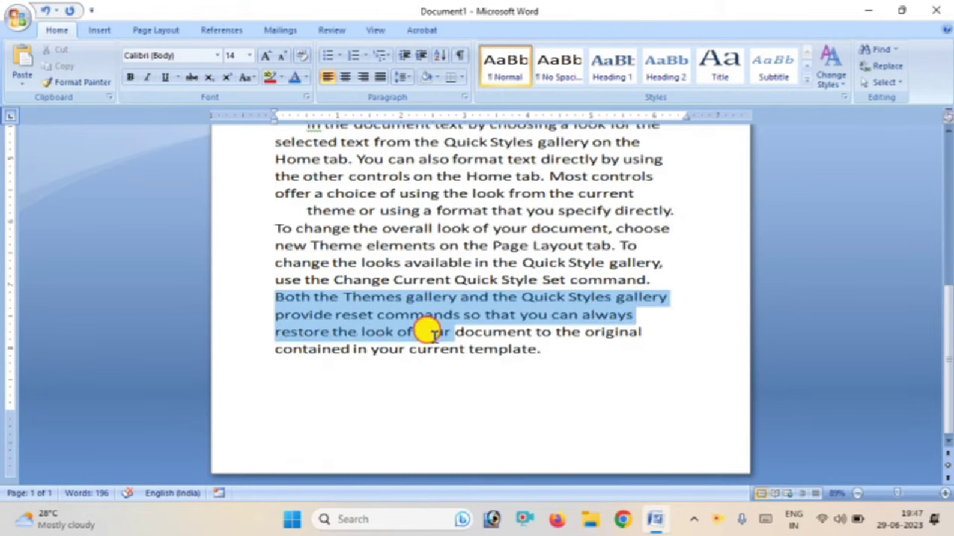
pyautogui.press('Delete')
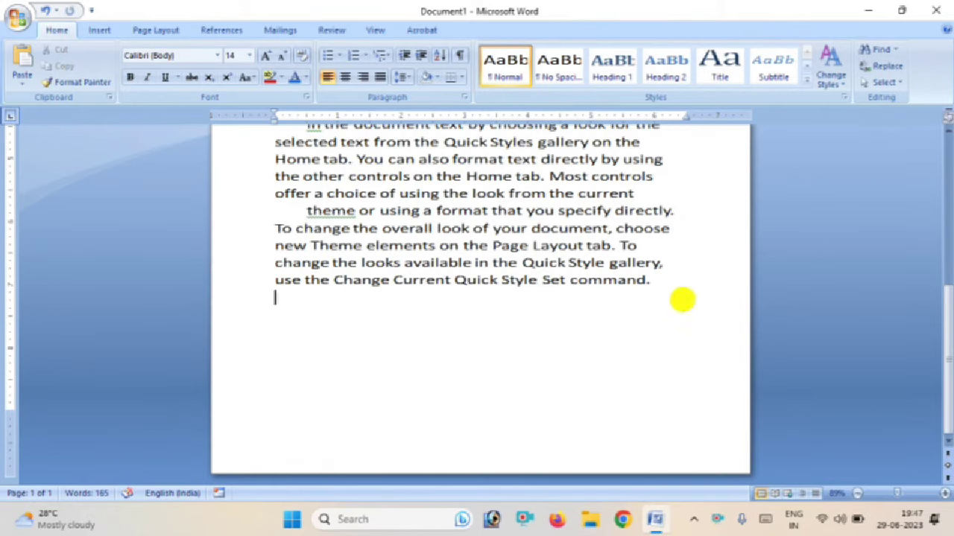
pyautogui.write('T')
pyautogui.press('BackSpace')
# Type the closing lines 'Thank you' and 'Your Faithfully'.
pyautogui.press('Return')
pyautogui.press('Return')
pyautogui.write('Thank')
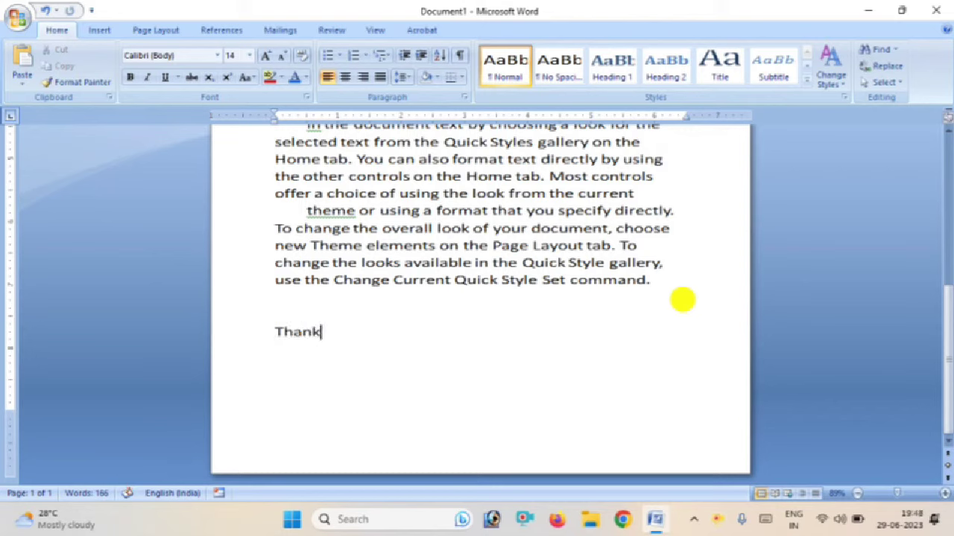
pyautogui.write(' you')
pyautogui.press('Return')
pyautogui.write('Y')
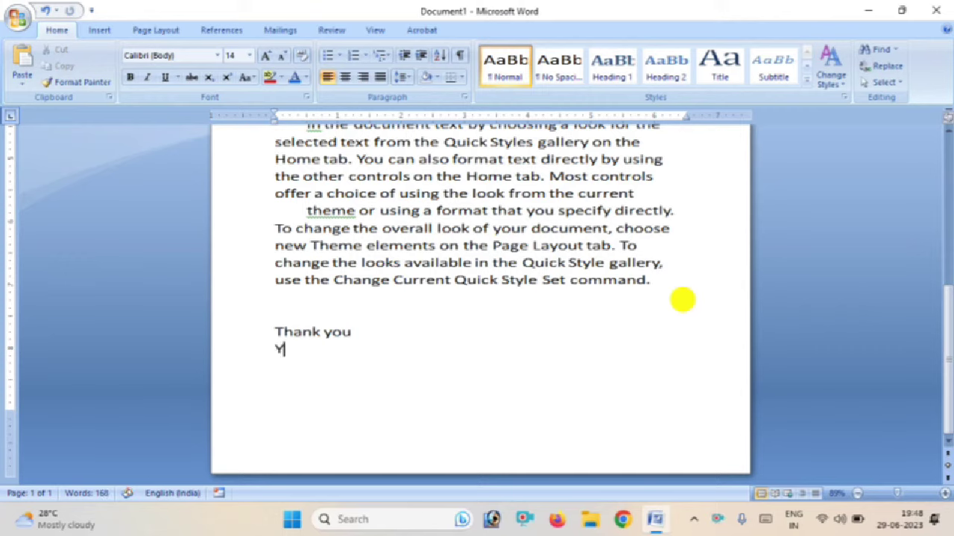
pyautogui.write('our Faithd')
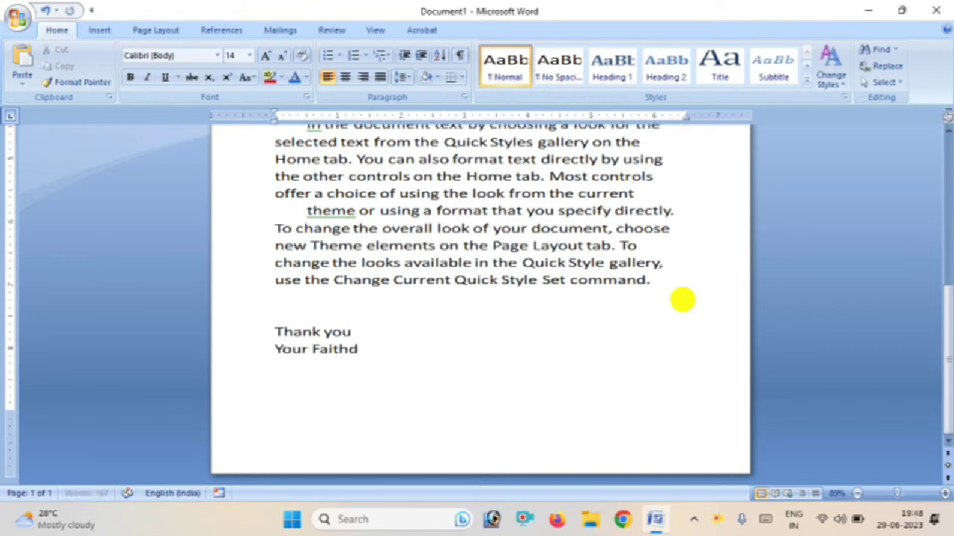
pyautogui.press('BackSpace')
pyautogui.write('fully')
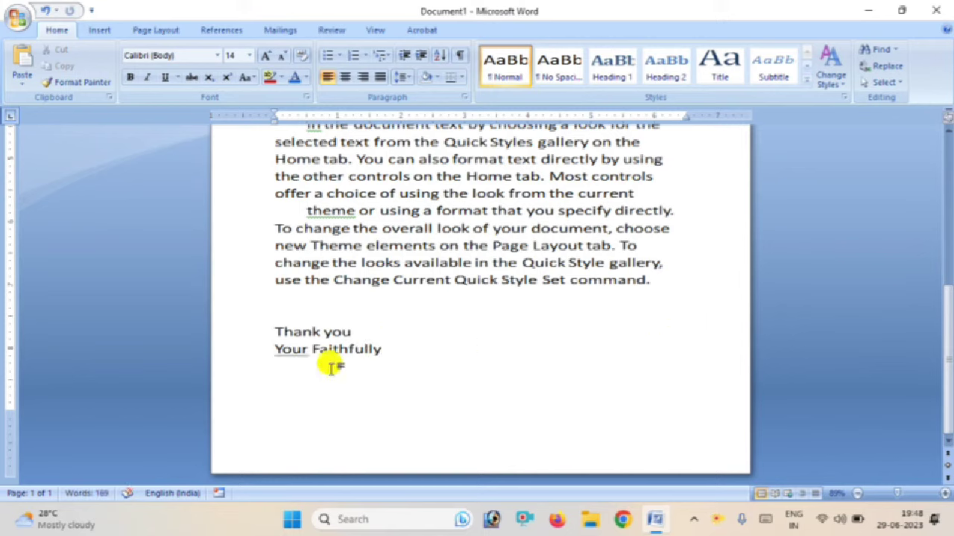
# Indent the closing lines to the right with the ruler indent marker.
pyautogui.moveTo(272, 329); pyautogui.dragTo(406, 344)
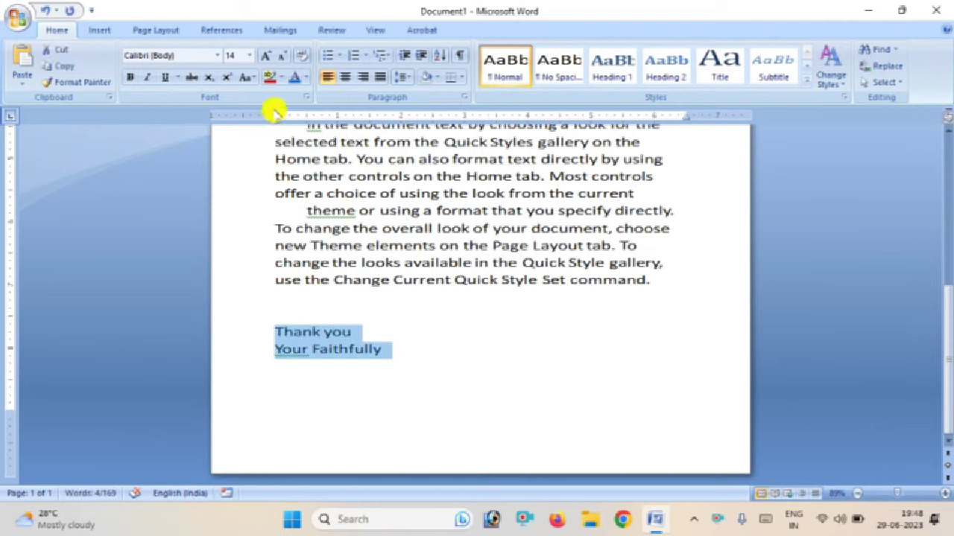
pyautogui.moveTo(275, 114); pyautogui.dragTo(543, 142)
pyautogui.click(564, 372)
pyautogui.scroll(7, 649, 397)
pyautogui.scroll(-5, 651, 395)
pyautogui.scroll(5, 653, 401)
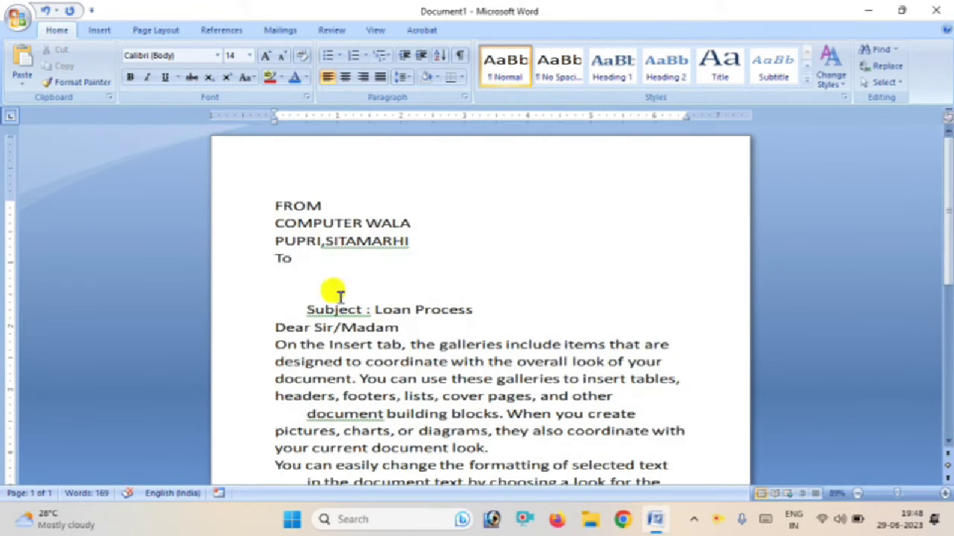
# Insert a blank line before To and make the FROM header lines bold, underlined, centred.
pyautogui.click(481, 241)
pyautogui.press('Return')
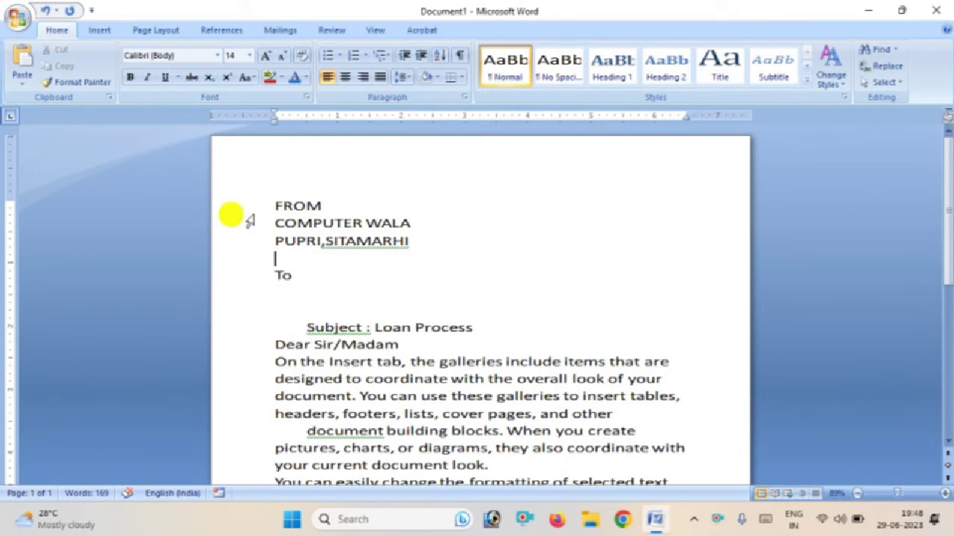
pyautogui.moveTo(245, 198); pyautogui.dragTo(386, 249)
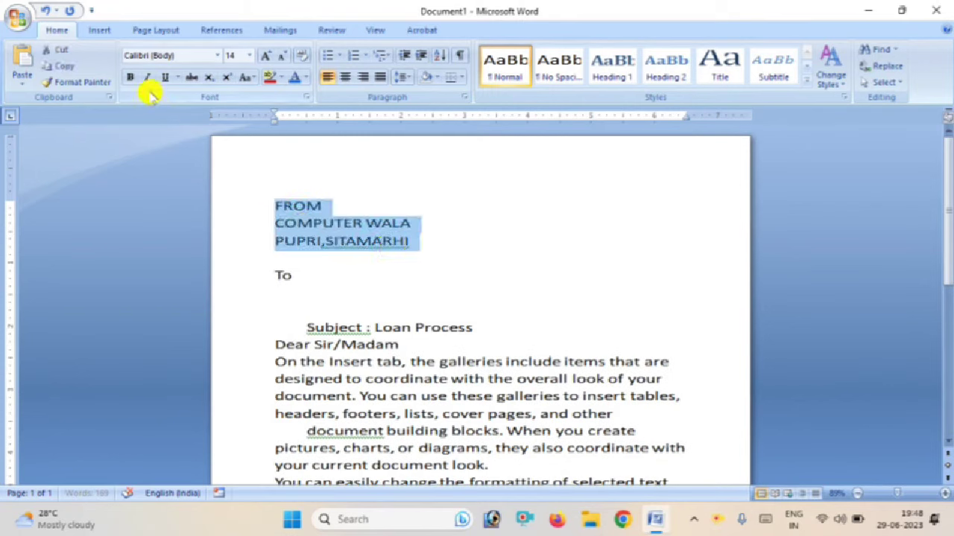
pyautogui.click(130, 76)
pyautogui.click(180, 78)
pyautogui.click(186, 116)
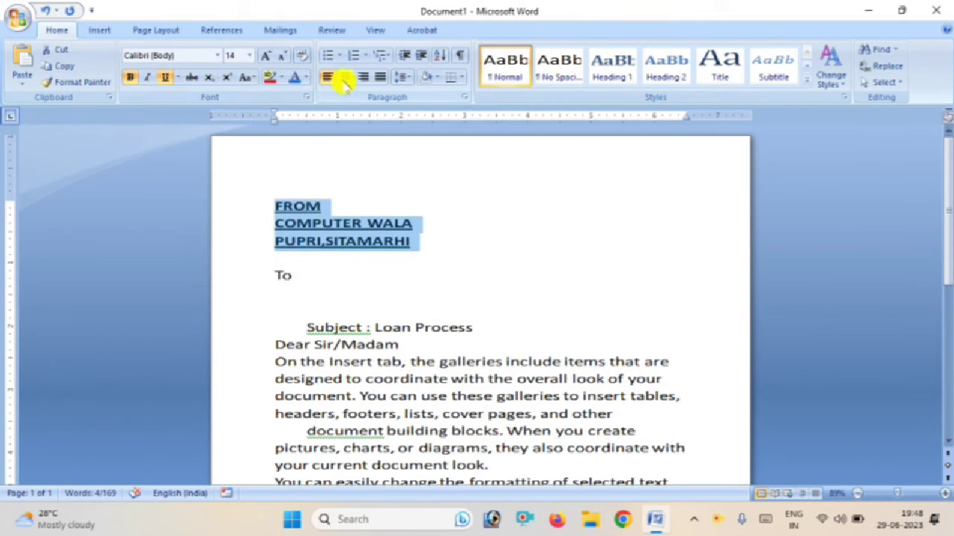
pyautogui.click(345, 76)
pyautogui.click(543, 240)
# Right-align the closing lines and bring up the mail merge tools.
pyautogui.scroll(-8, 658, 298)
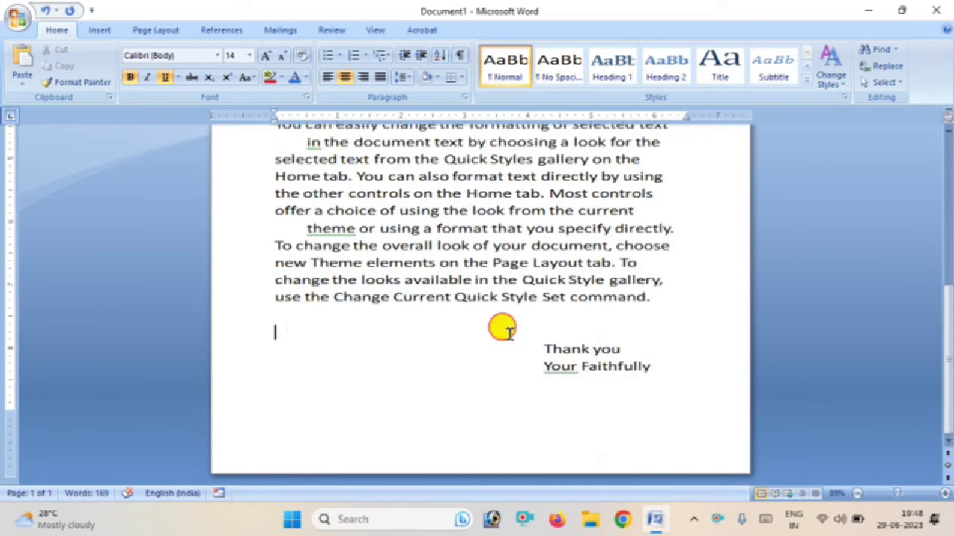
pyautogui.moveTo(502, 326); pyautogui.dragTo(659, 379)
pyautogui.click(363, 76)
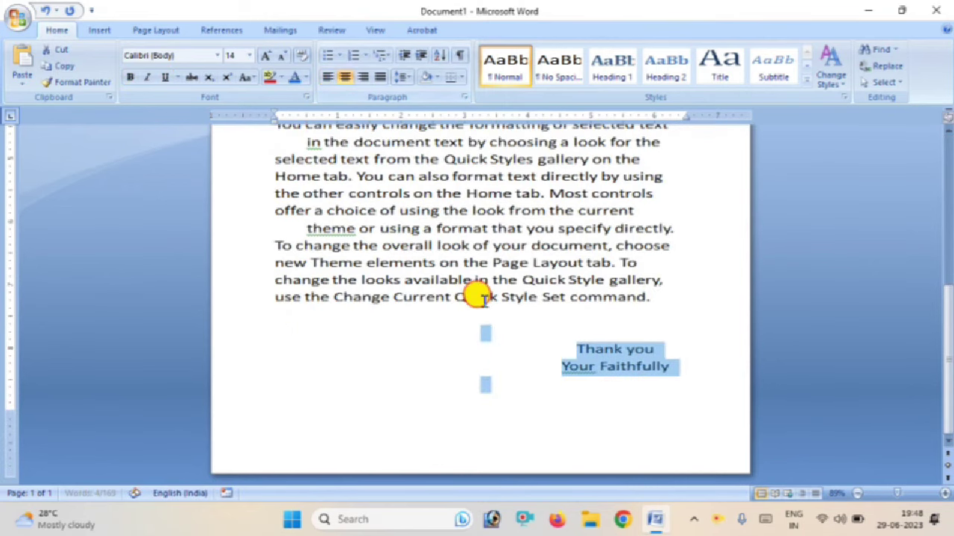
pyautogui.click(481, 294)
pyautogui.scroll(8, 645, 439)
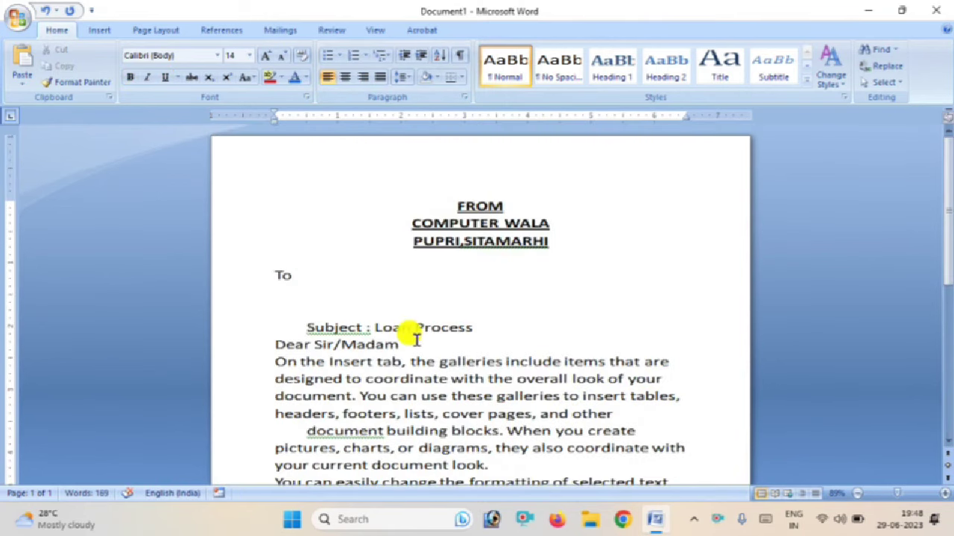
pyautogui.click(319, 272)
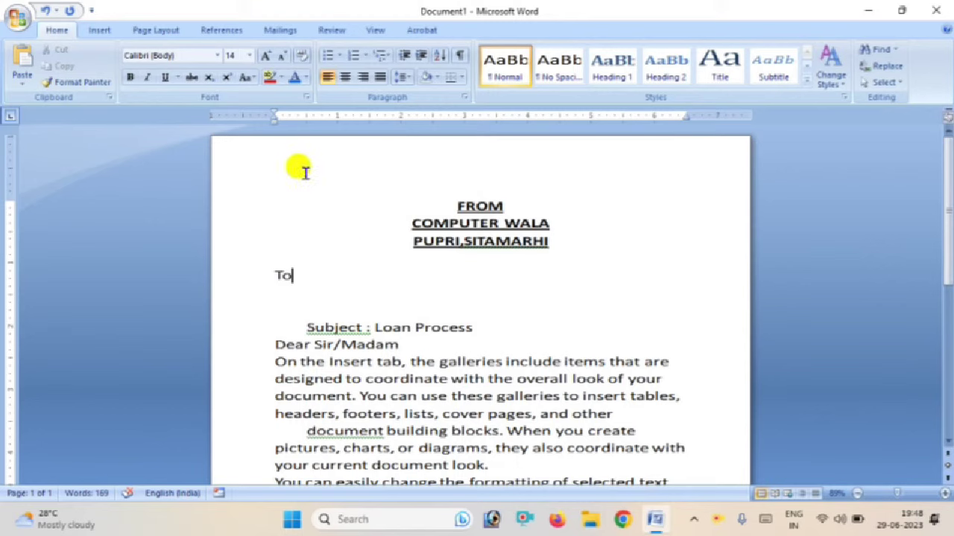
pyautogui.click(280, 28)
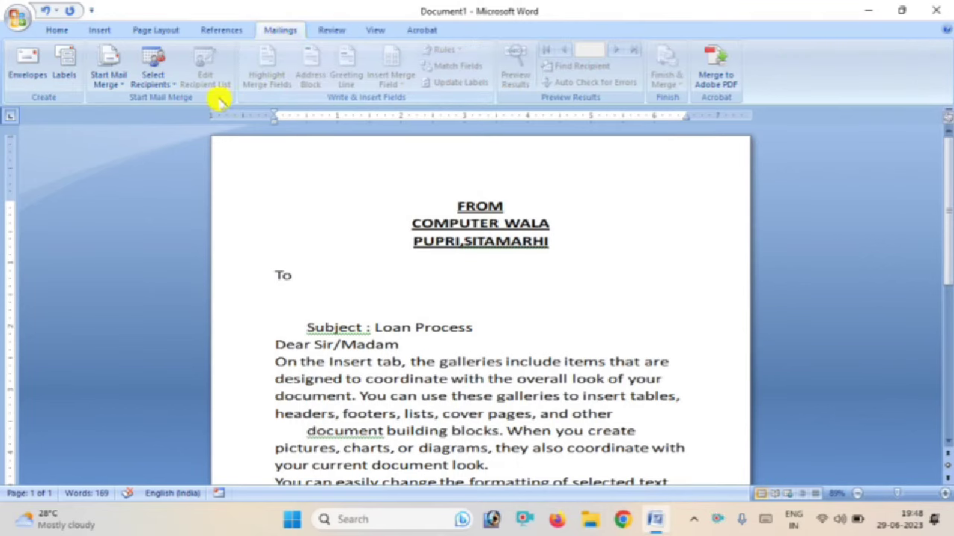
# Start a new recipient list and rename its Title field to Name.
pyautogui.click(152, 75)
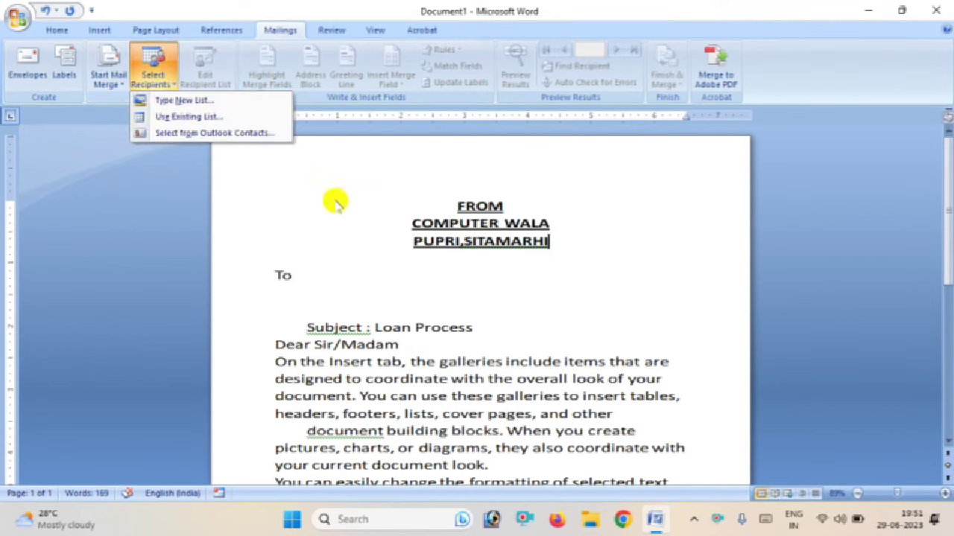
pyautogui.click(176, 101)
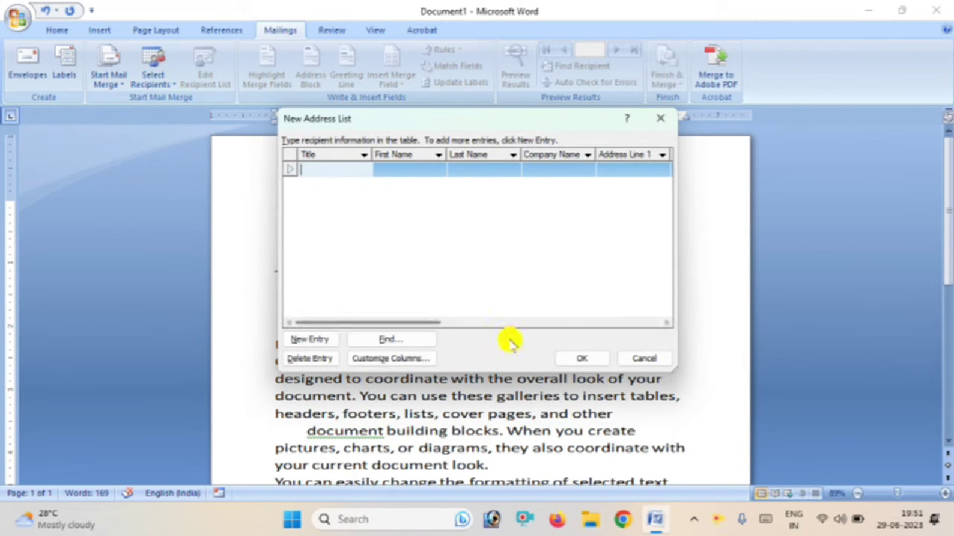
pyautogui.click(402, 359)
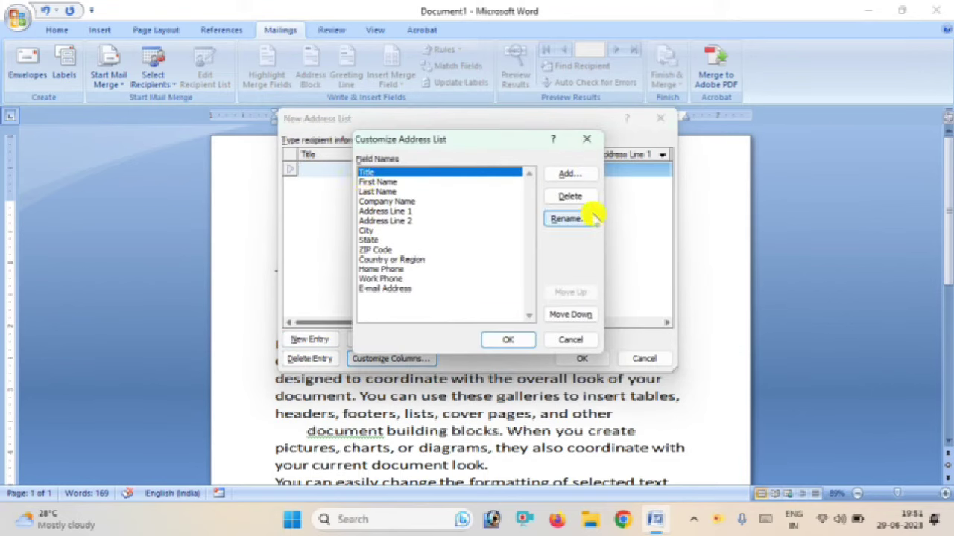
pyautogui.click(568, 218)
pyautogui.write('Name')
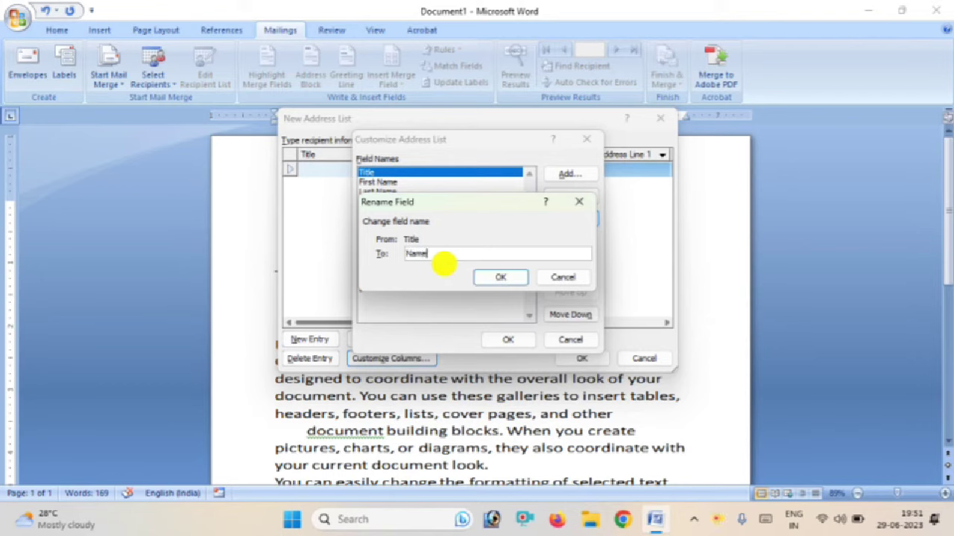
pyautogui.click(492, 276)
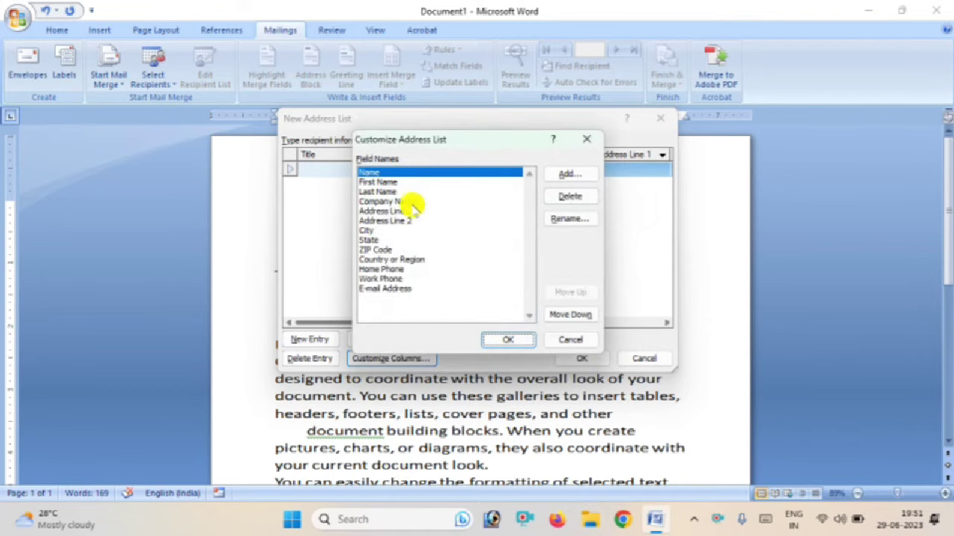
# Delete the Work Phone, E-mail Address and Country or Region fields.
pyautogui.click(387, 278)
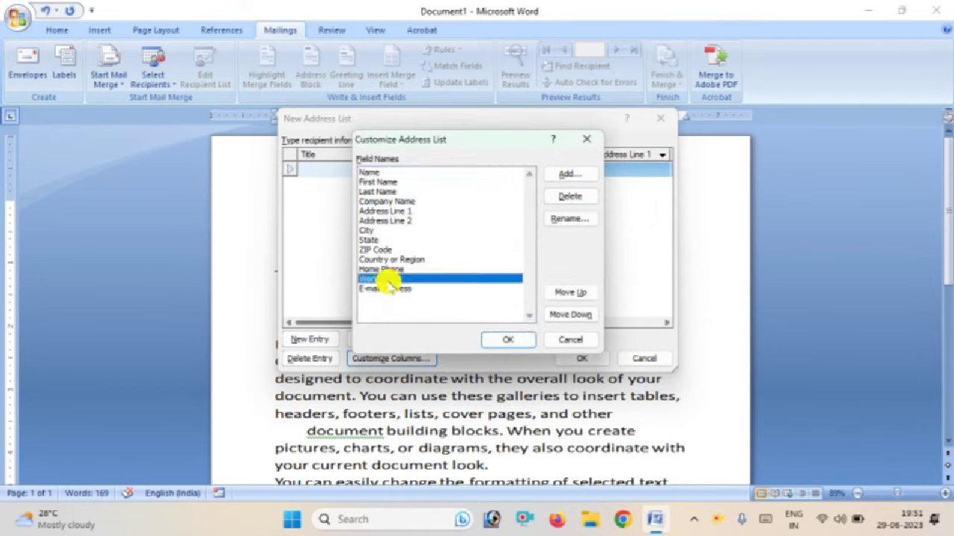
pyautogui.hotkey('alt', 'd')
pyautogui.press('Escape')
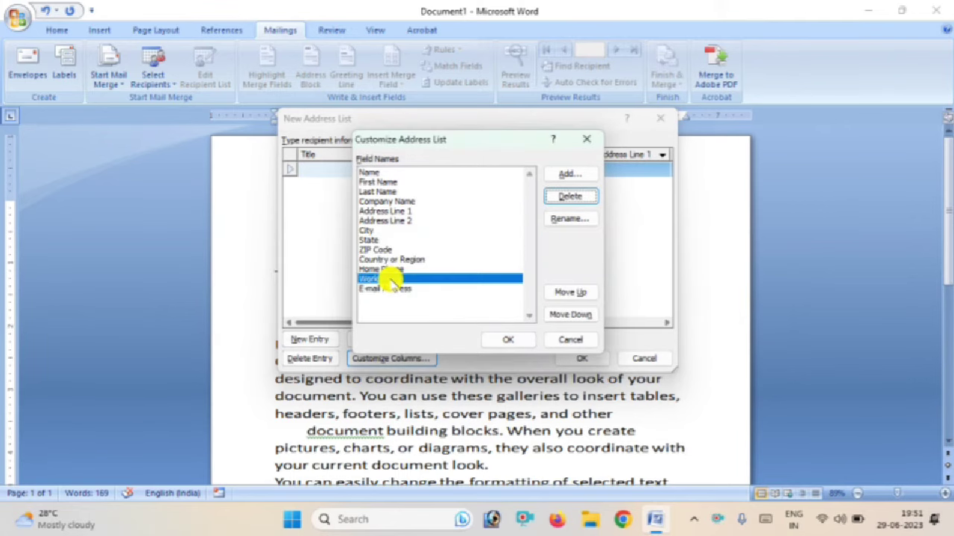
pyautogui.click(570, 196)
pyautogui.click(450, 297)
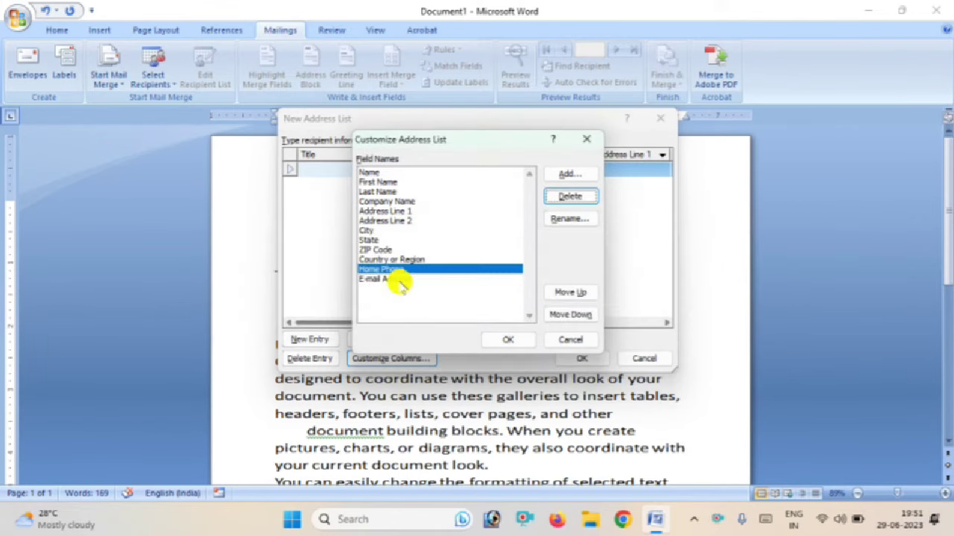
pyautogui.click(570, 196)
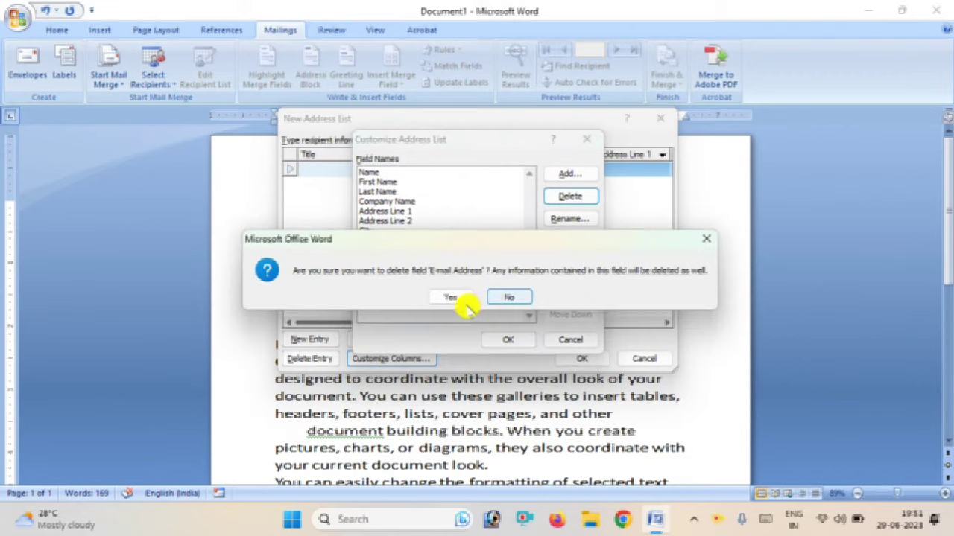
pyautogui.click(447, 298)
pyautogui.click(392, 260)
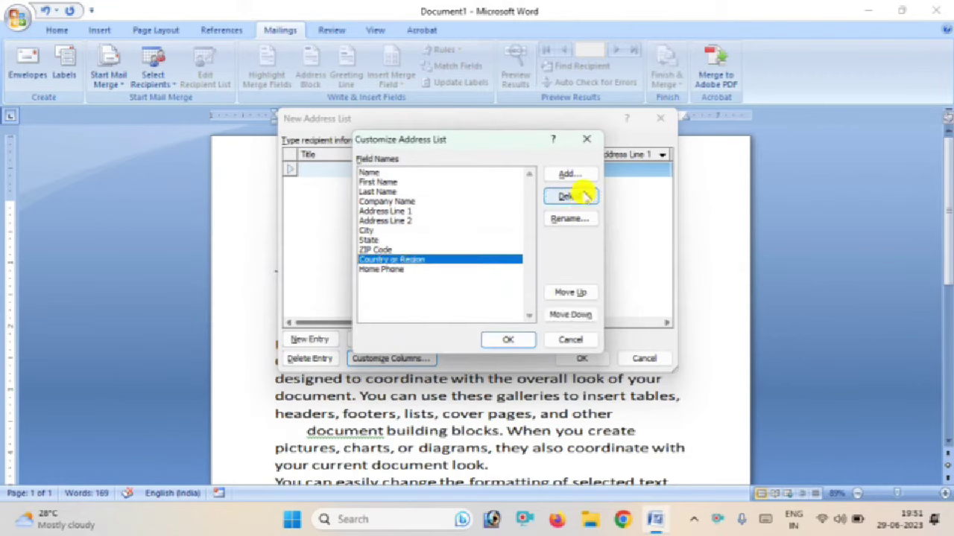
pyautogui.click(570, 196)
pyautogui.click(450, 296)
# Delete the Address Line 1, Last Name, First Name and Company Name fields.
pyautogui.click(396, 211)
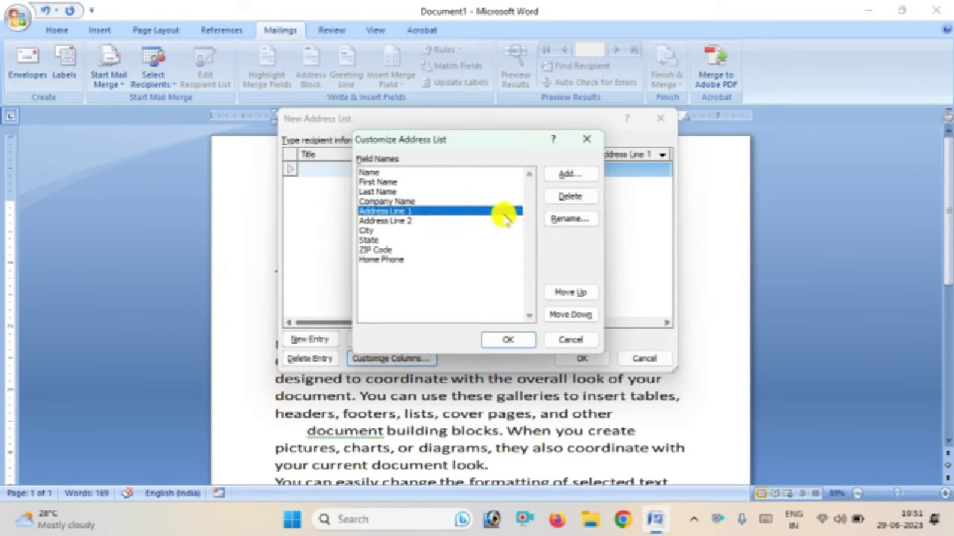
pyautogui.click(570, 196)
pyautogui.click(447, 295)
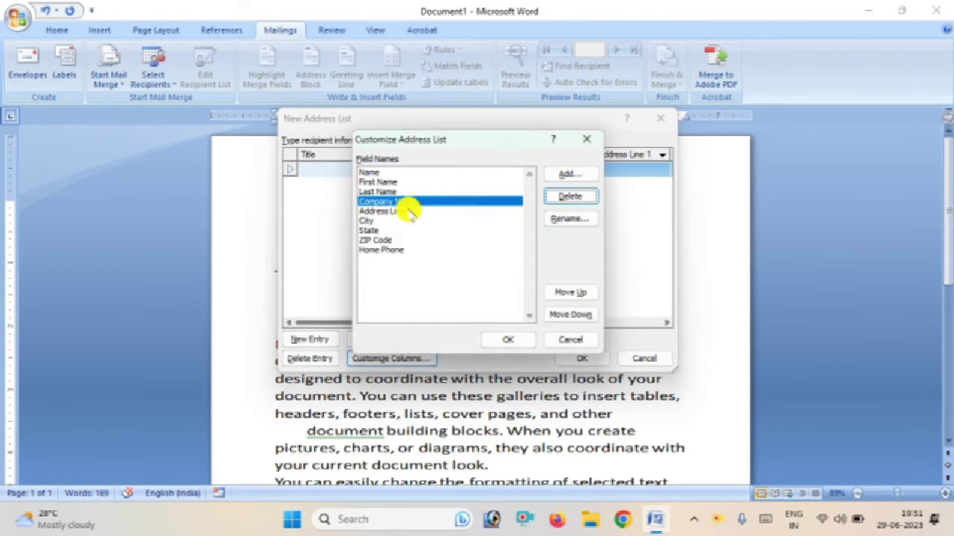
pyautogui.click(403, 191)
pyautogui.click(569, 195)
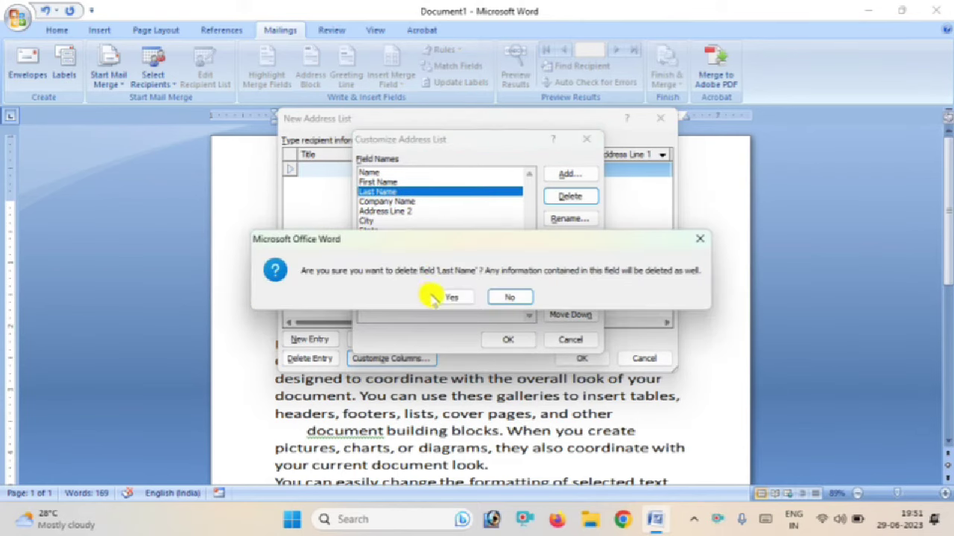
pyautogui.click(441, 294)
pyautogui.click(392, 182)
pyautogui.click(570, 196)
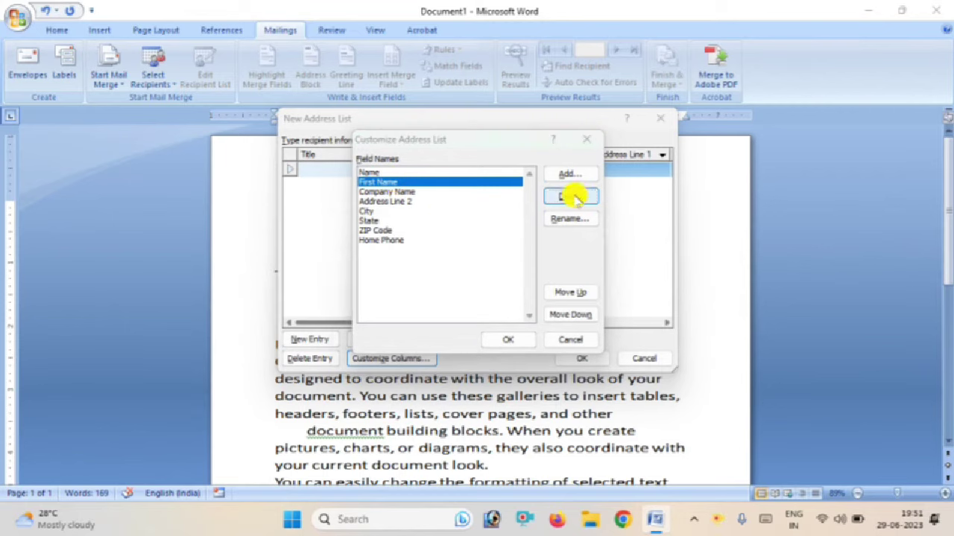
pyautogui.click(451, 297)
pyautogui.click(387, 183)
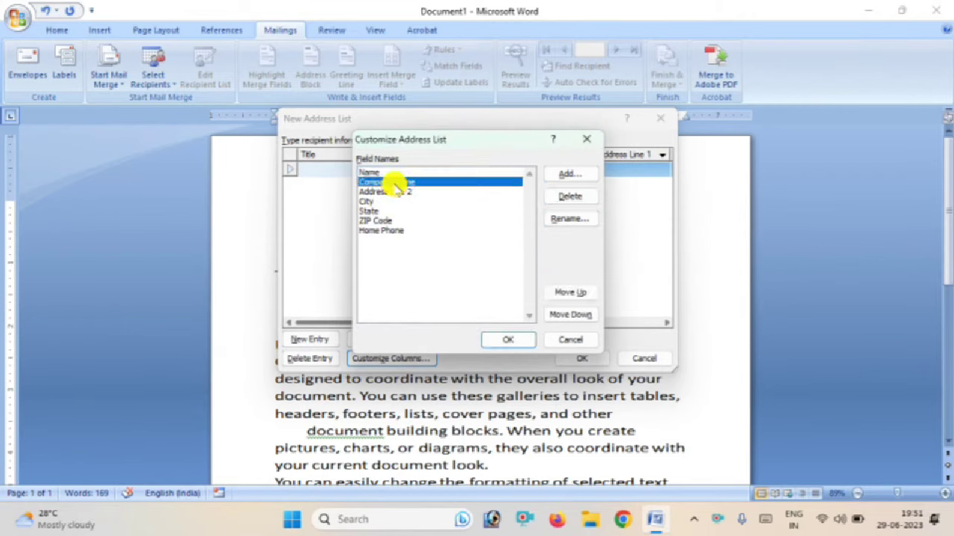
pyautogui.click(570, 196)
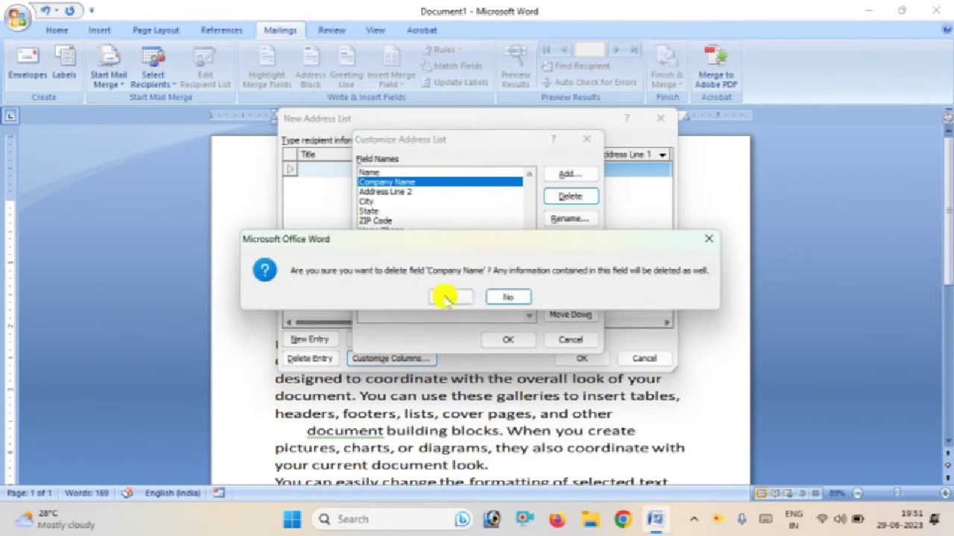
pyautogui.click(450, 296)
# Rename Address Line 2 to Address, delete Home Phone, and finish customizing fields.
pyautogui.click(380, 183)
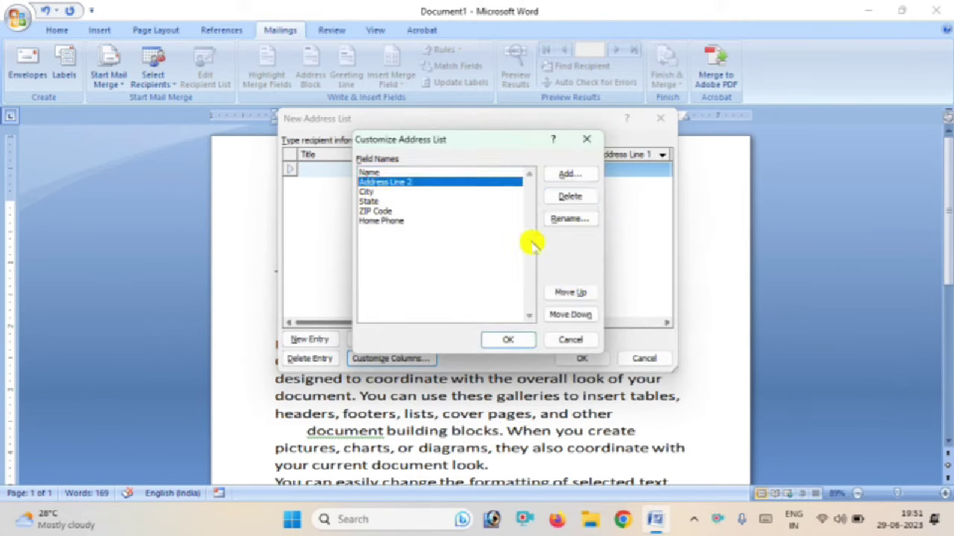
pyautogui.click(560, 218)
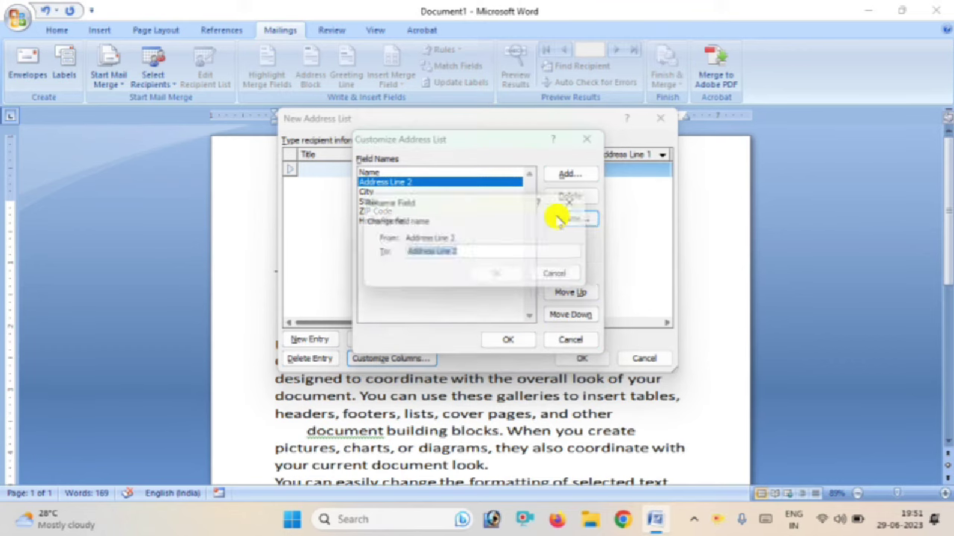
pyautogui.write('Ad')
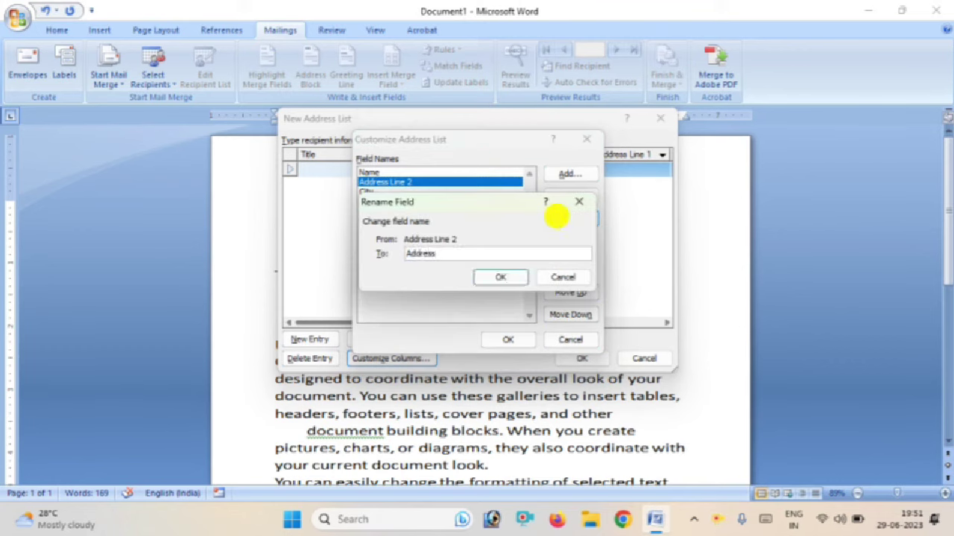
pyautogui.press('Return')
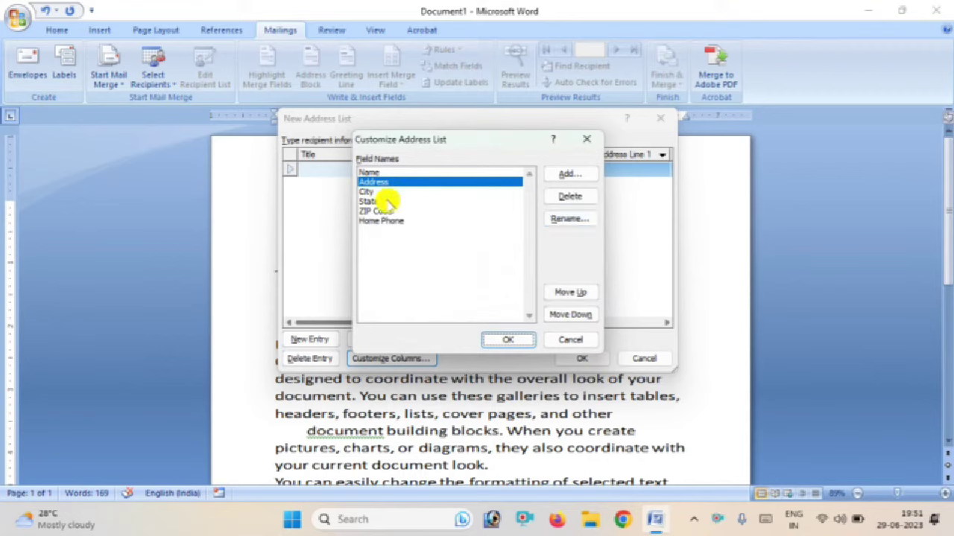
pyautogui.click(380, 222)
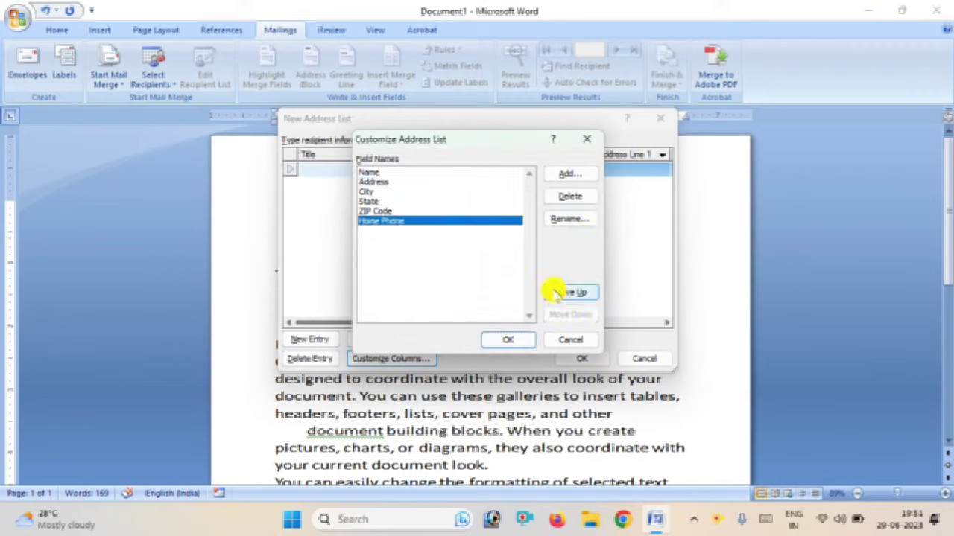
pyautogui.click(570, 196)
pyautogui.click(450, 297)
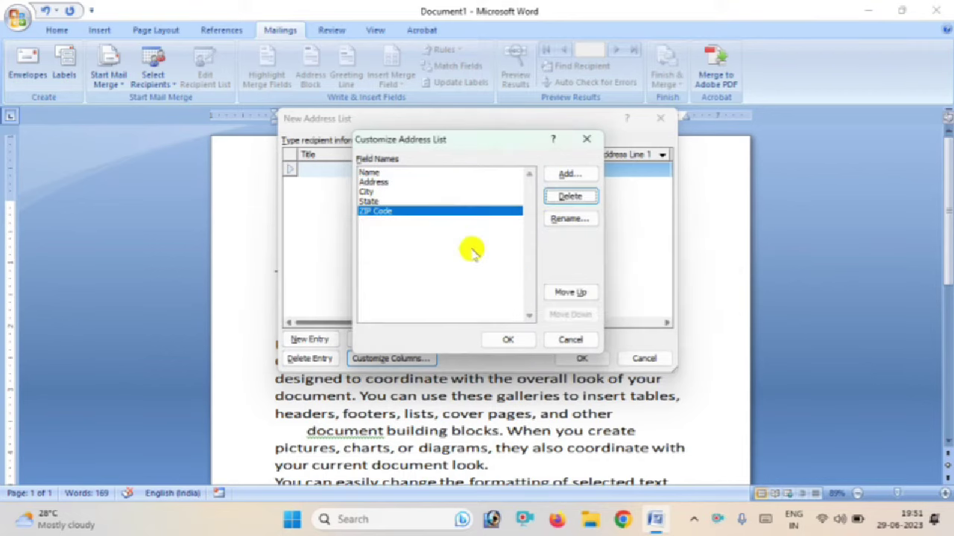
pyautogui.click(508, 339)
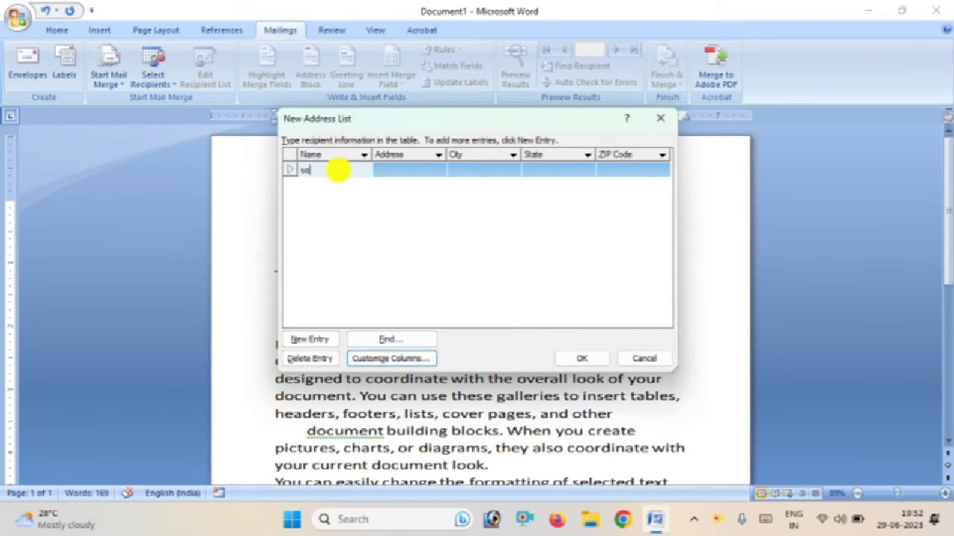
# Fill in the first recipient's name, address, city, state and ZIP code.
pyautogui.press('Tab')
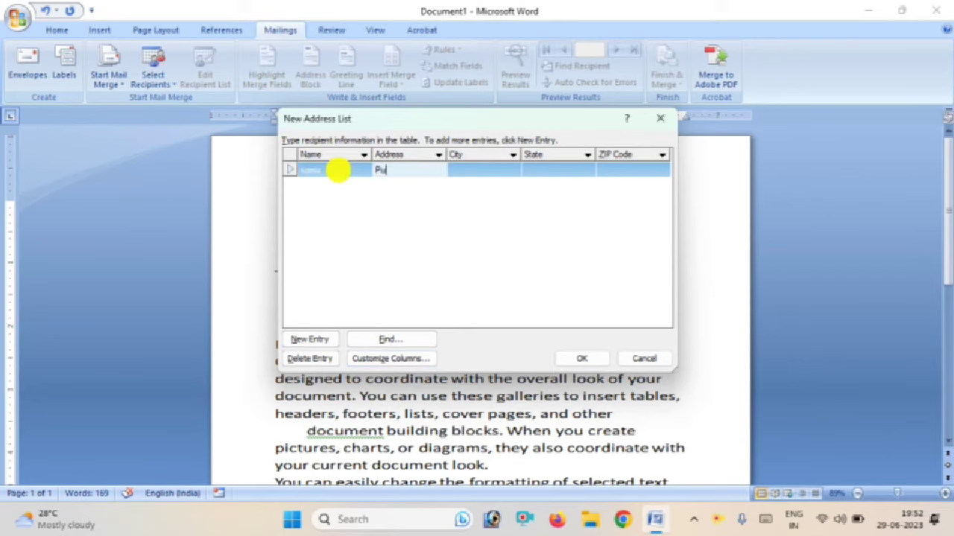
pyautogui.write('e')
pyautogui.press('Tab')
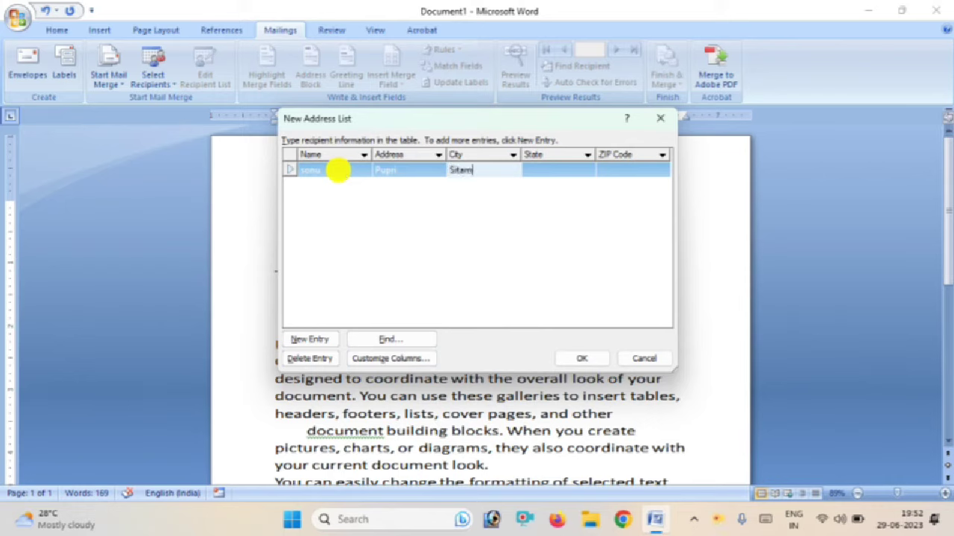
pyautogui.press('Tab')
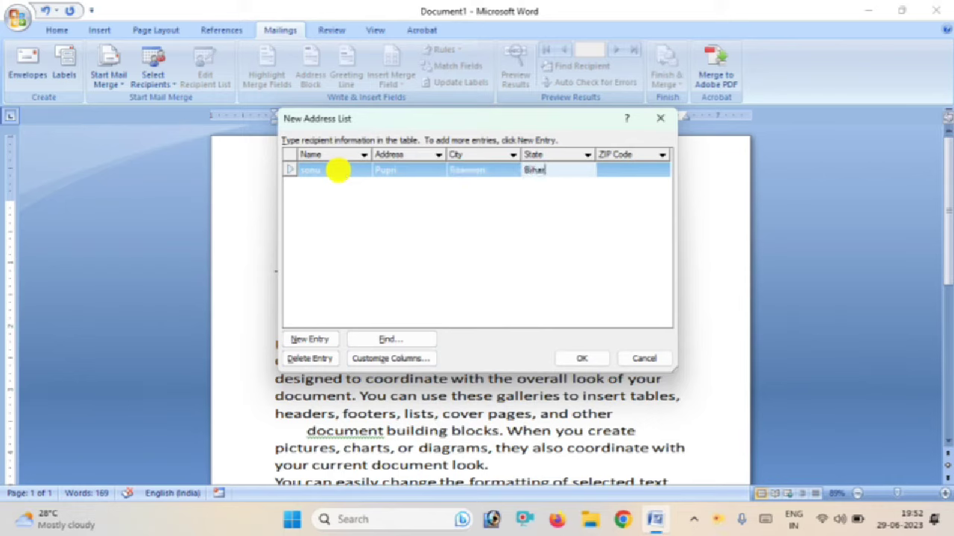
pyautogui.press('Tab')
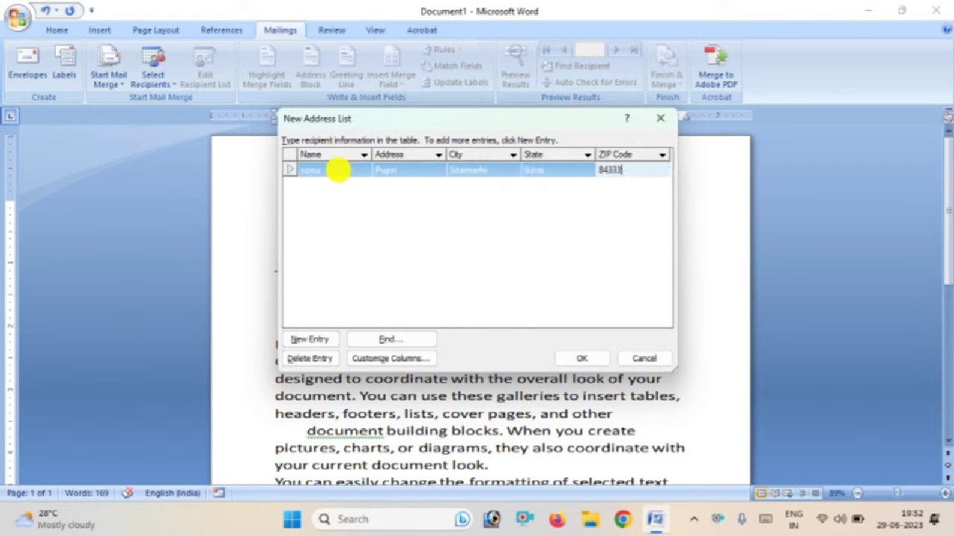
pyautogui.press('Tab')
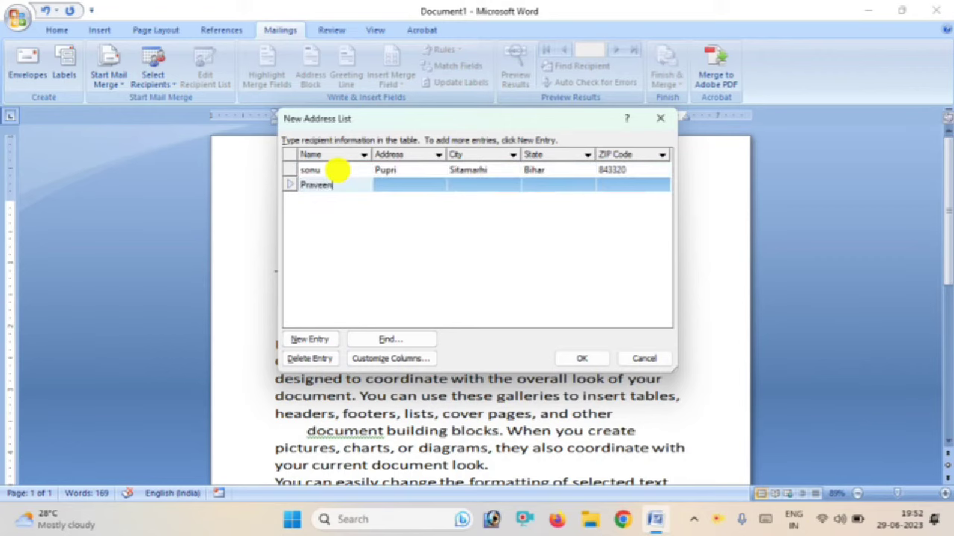
# Fill in the second recipient's name, address, city, state Bihar and ZIP code.
pyautogui.press('Tab')
pyautogui.write('Ka')
pyautogui.press('Tab')
pyautogui.write('Dar')
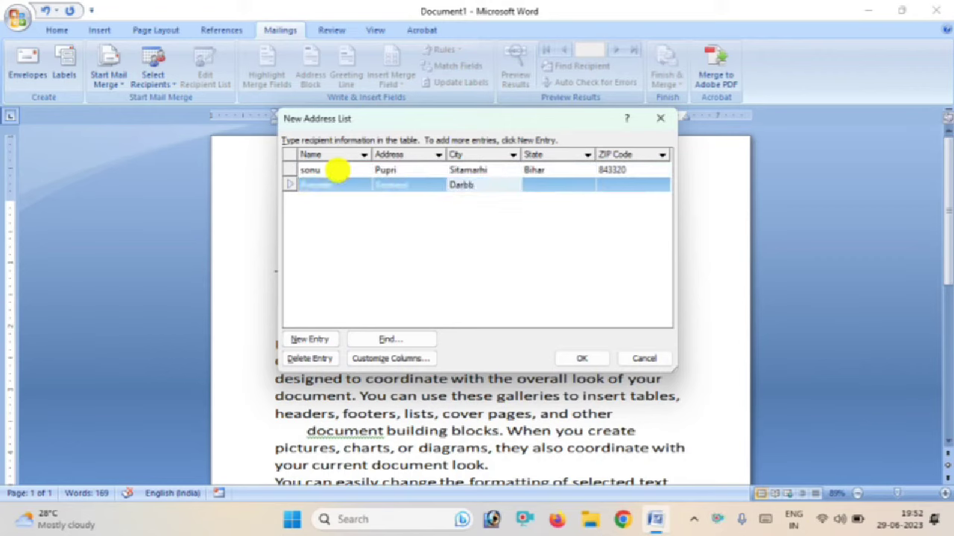
pyautogui.press('Tab')
pyautogui.write('Bihar')
pyautogui.press('Tab')
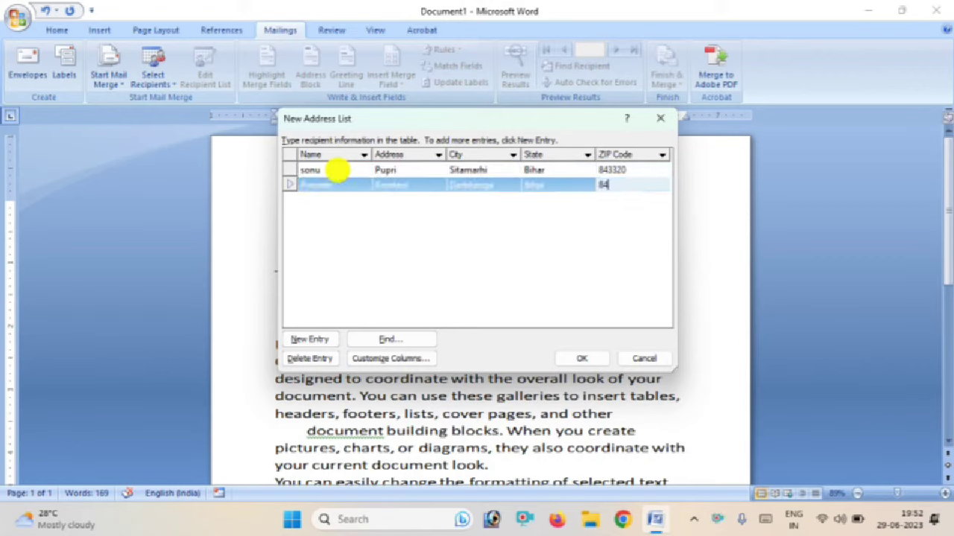
pyautogui.write('3362')
pyautogui.press('Tab')
# Fill in the third recipient's name, address, city, state and ZIP code.
pyautogui.write('eep')
pyautogui.press('Tab')
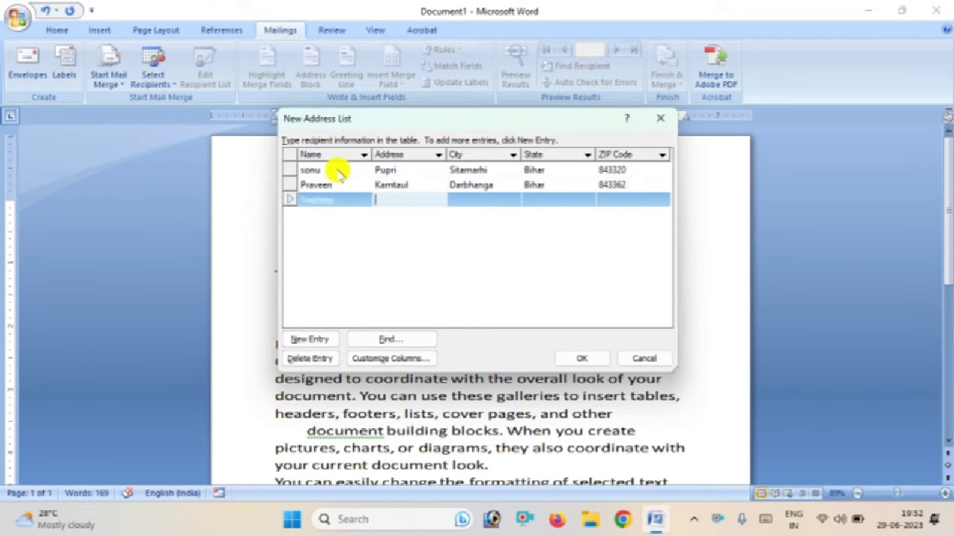
pyautogui.press('Tab')
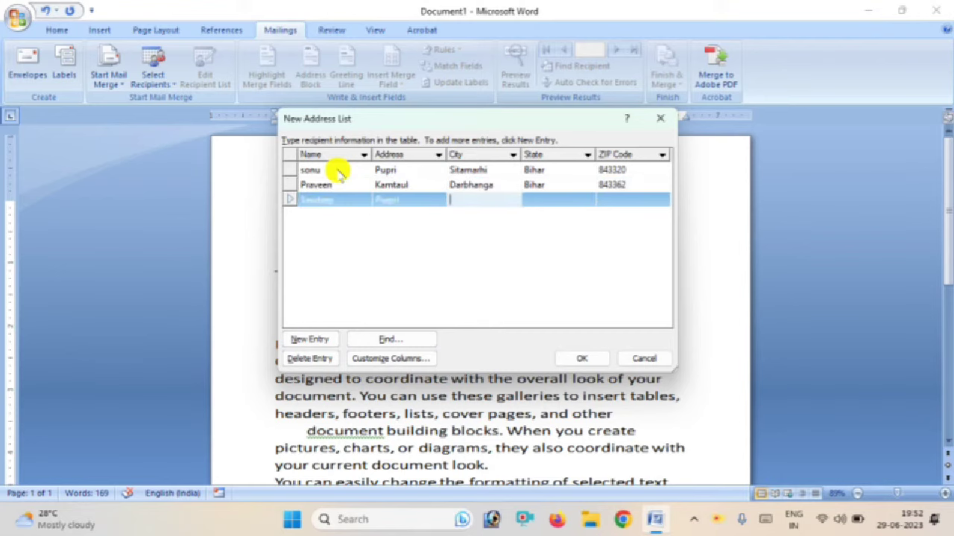
pyautogui.write('hi')
pyautogui.press('Tab')
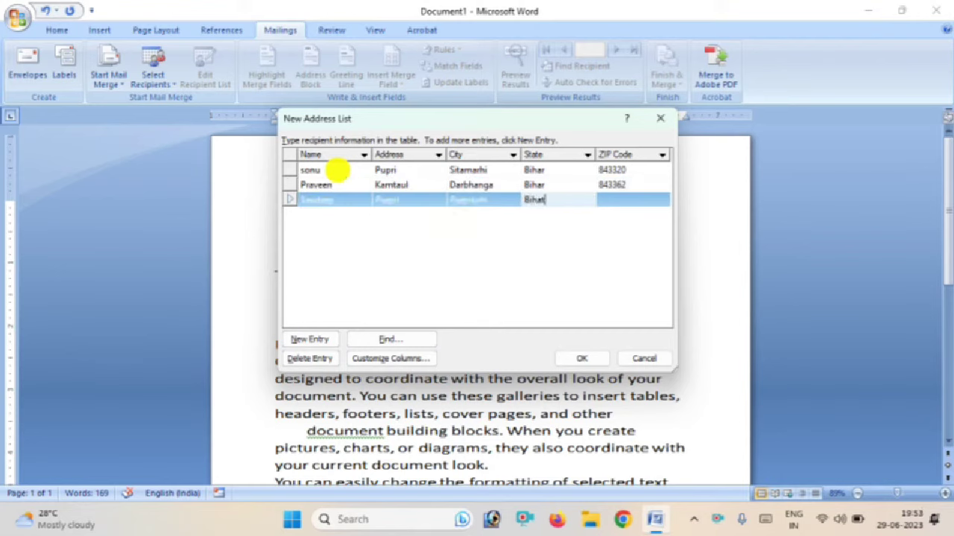
pyautogui.write('r')
pyautogui.press('Tab')
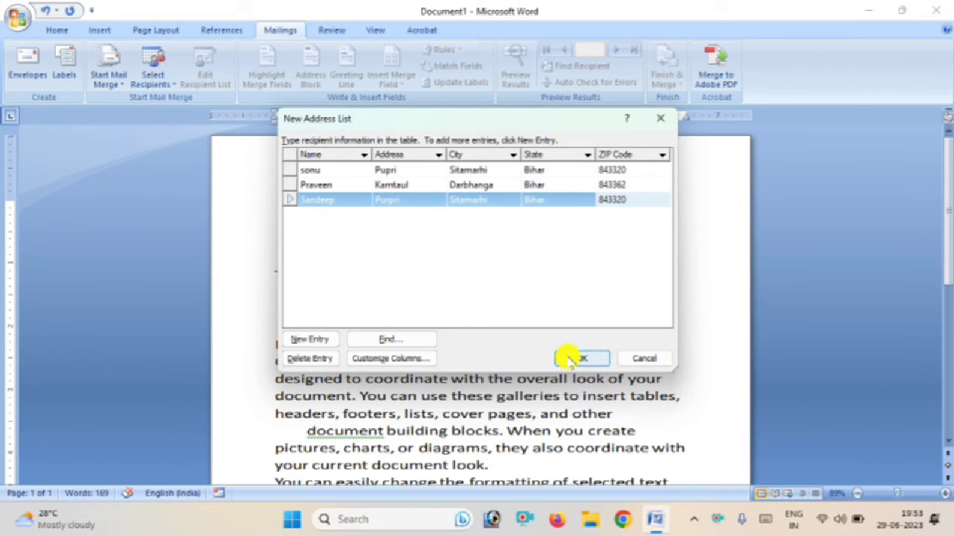
# Save the recipient list to the Desktop as 'file'.
pyautogui.click(580, 359)
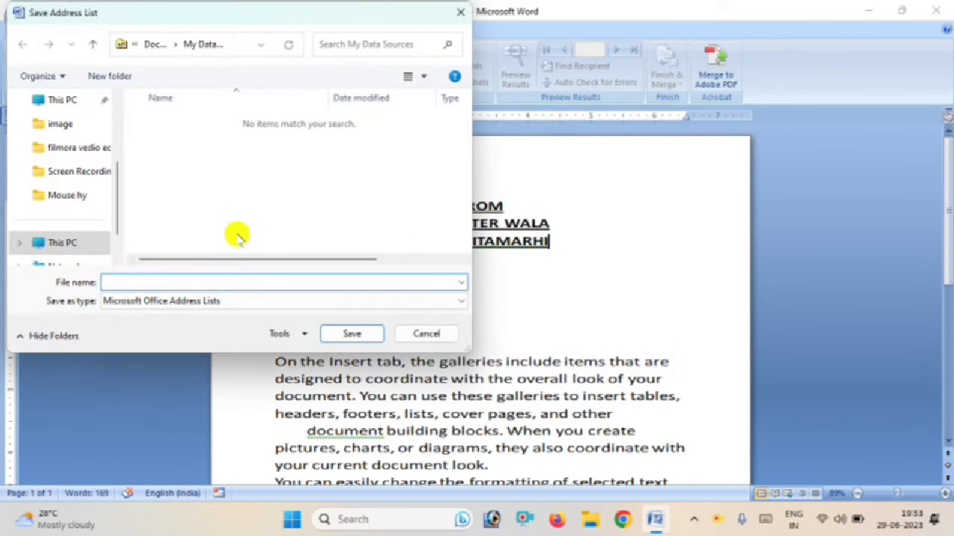
pyautogui.click(66, 100)
pyautogui.click(62, 75)
pyautogui.click(152, 44)
pyautogui.click(133, 44)
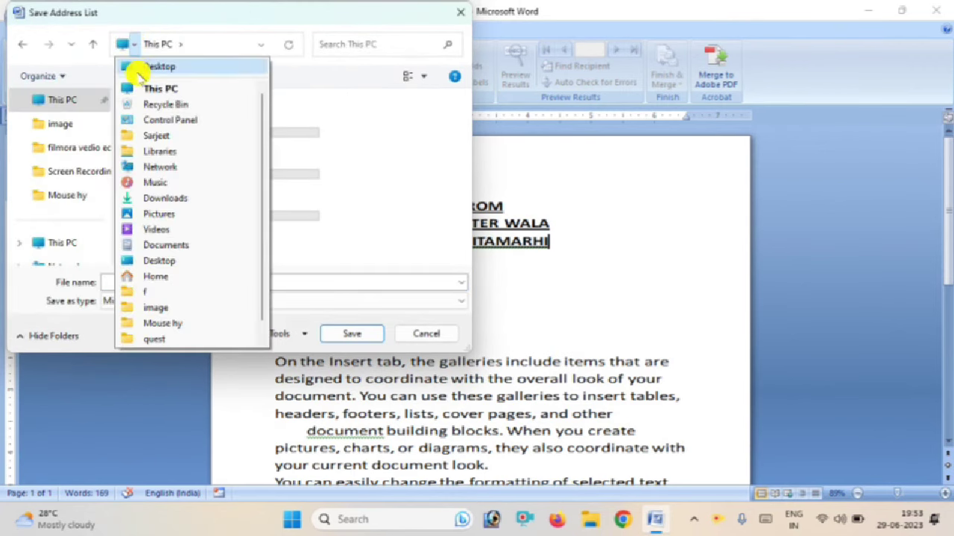
pyautogui.click(141, 67)
pyautogui.write('file')
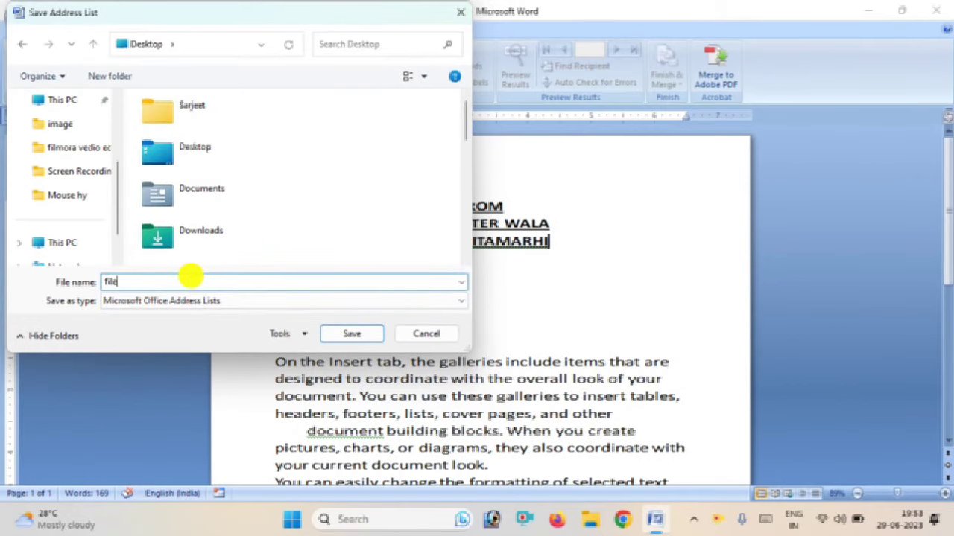
pyautogui.click(356, 336)
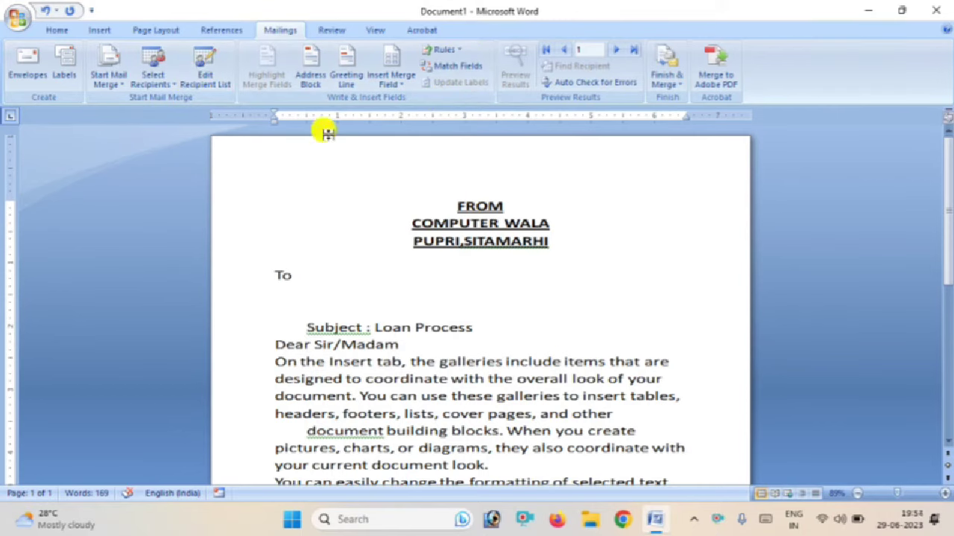
# Insert the «Name» merge field on a new line below To, followed by a comma.
pyautogui.click(391, 83)
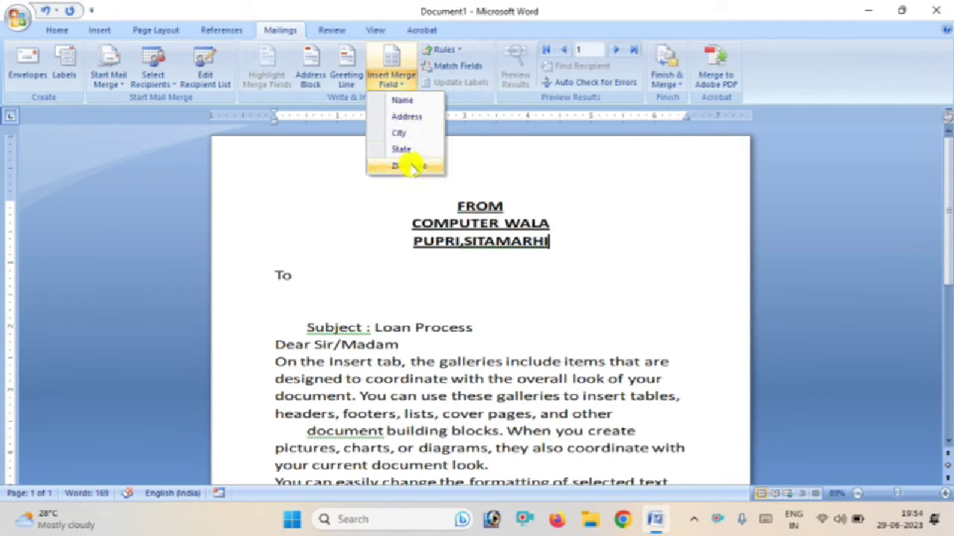
pyautogui.click(312, 270)
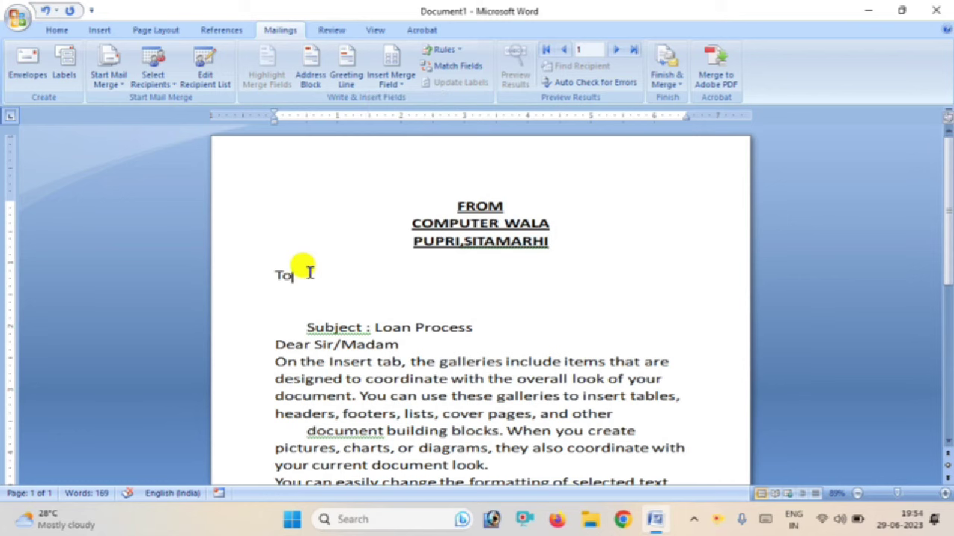
pyautogui.press('Return')
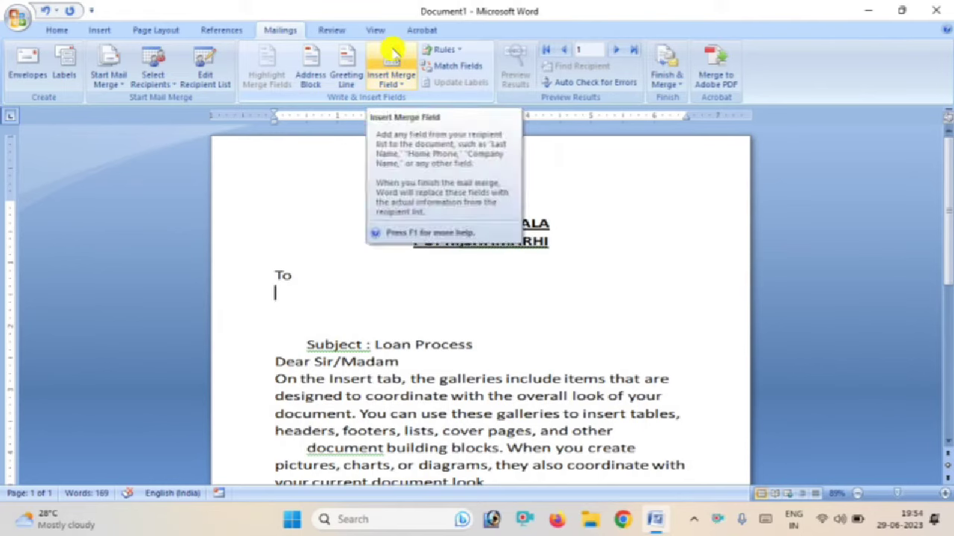
pyautogui.click(391, 52)
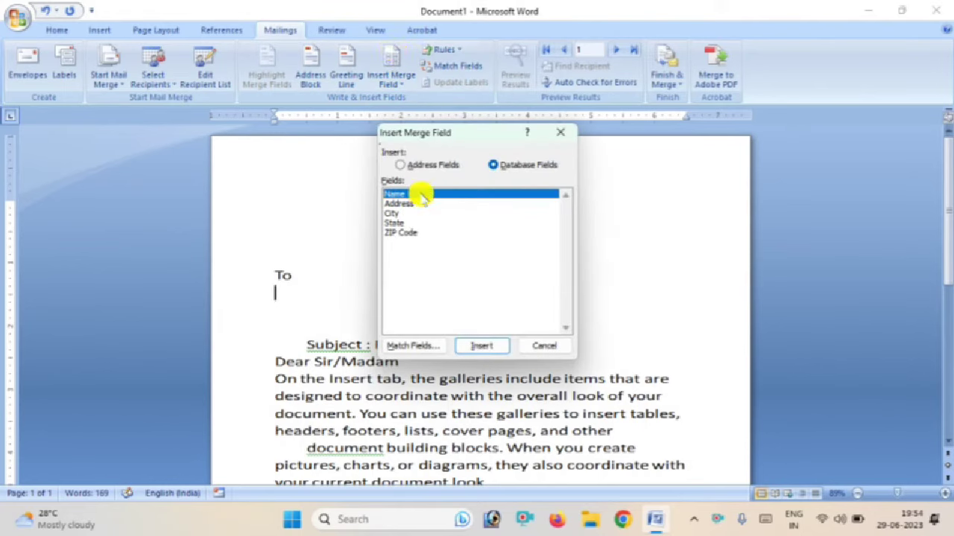
pyautogui.click(481, 345)
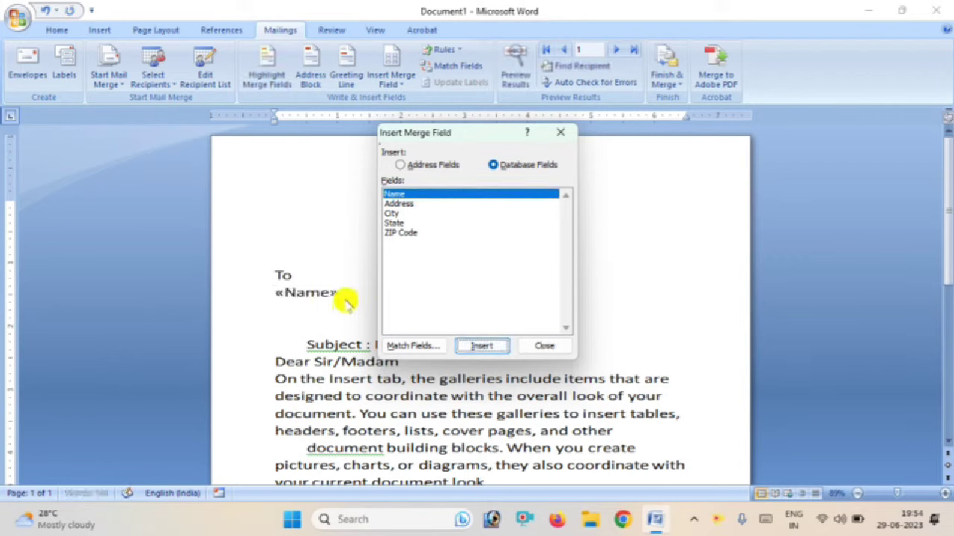
pyautogui.click(542, 346)
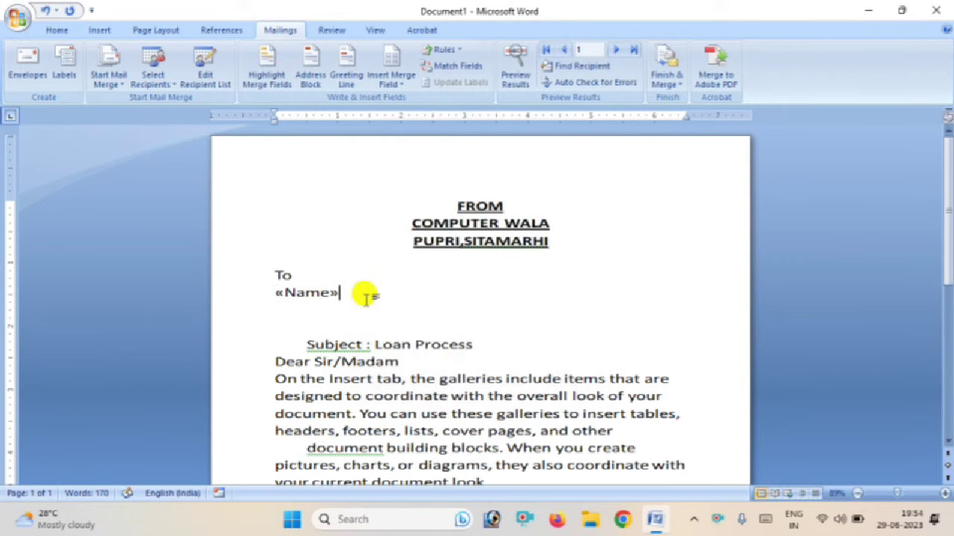
pyautogui.write(',')
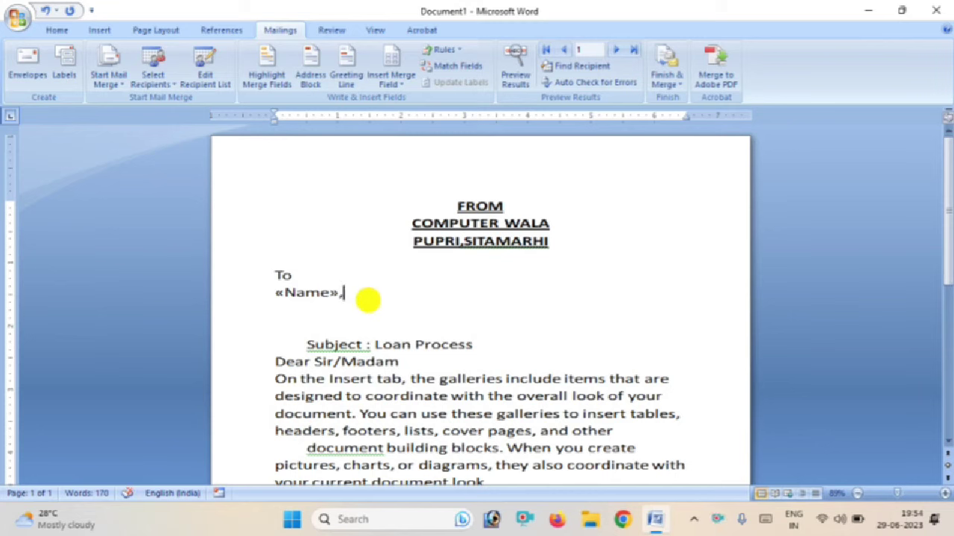
pyautogui.press('Return')
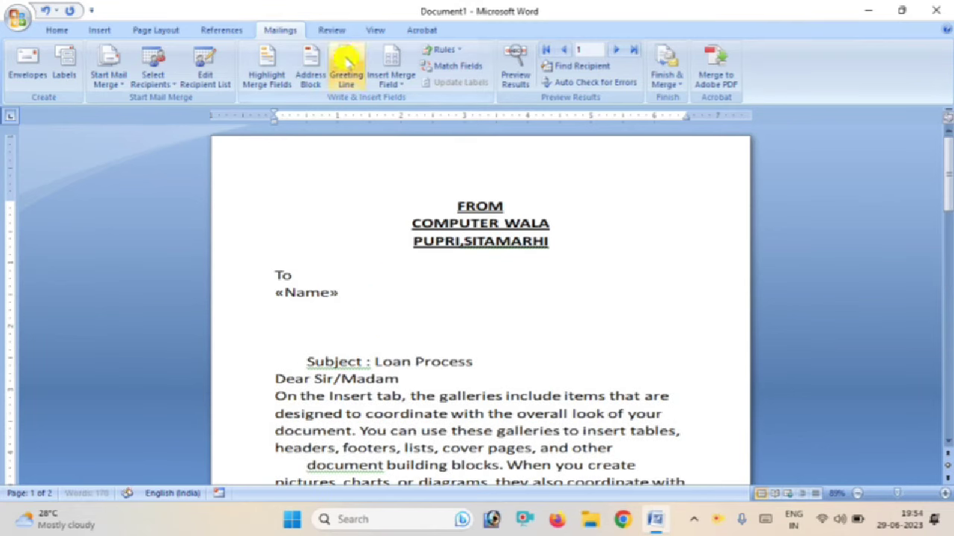
# Add «Address», a comma and «City» on the next line.
pyautogui.click(392, 66)
pyautogui.click(401, 203)
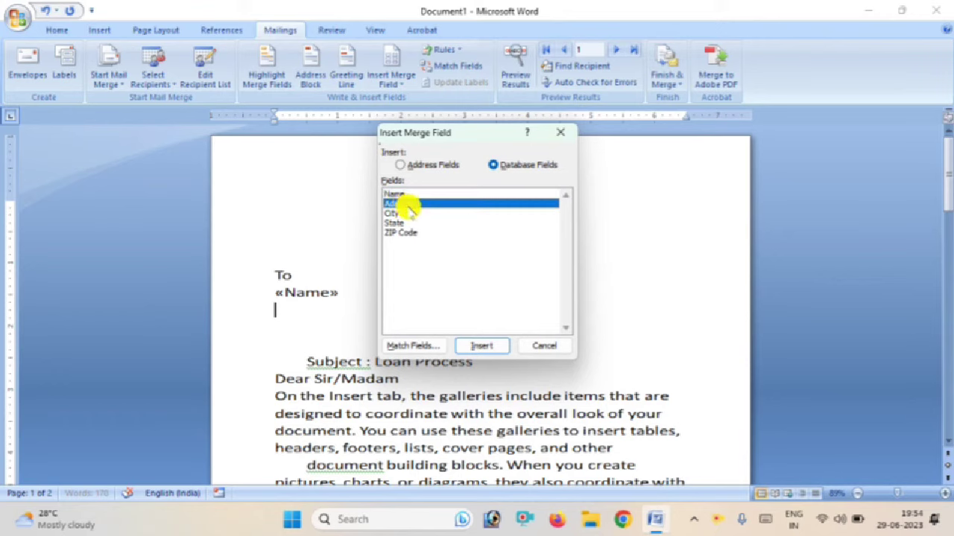
pyautogui.doubleClick(408, 208)
pyautogui.click(525, 343)
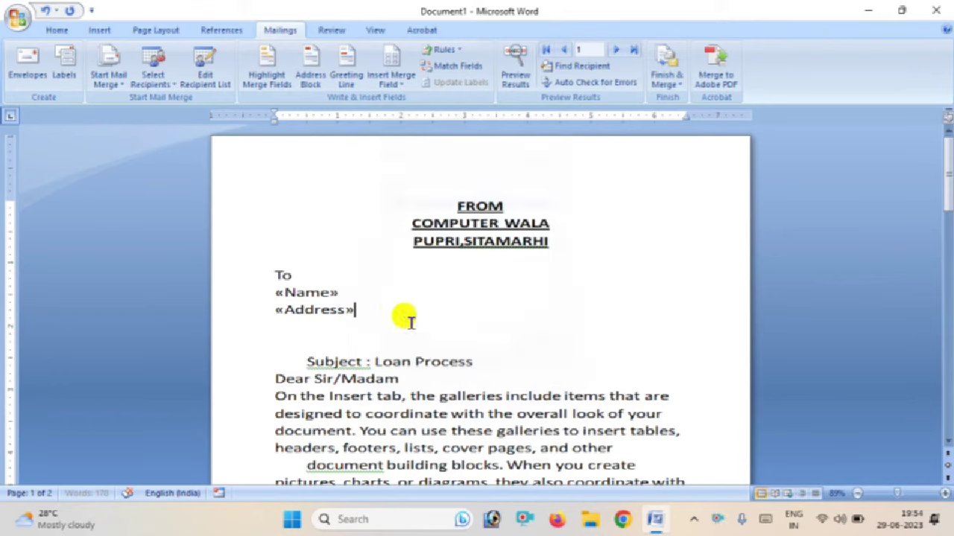
pyautogui.write(',')
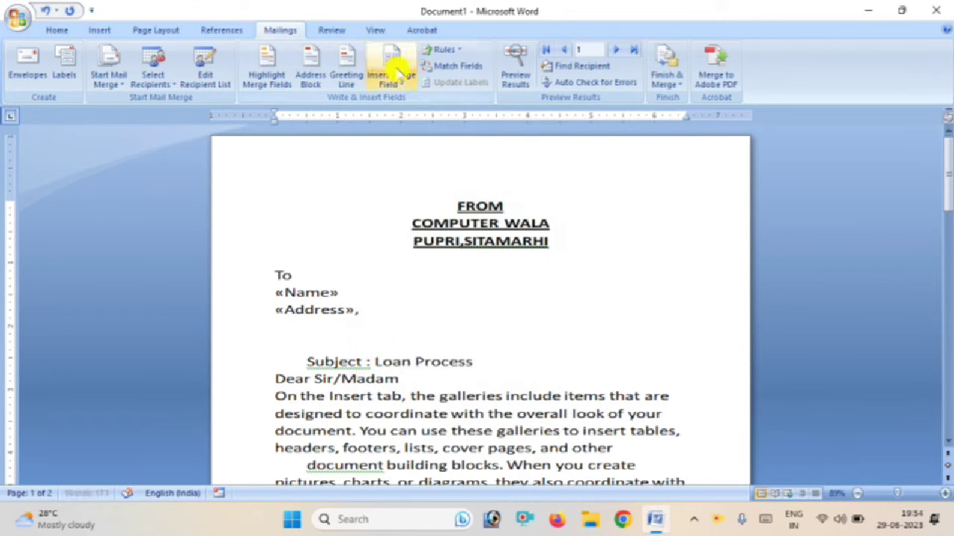
pyautogui.click(393, 68)
pyautogui.click(405, 213)
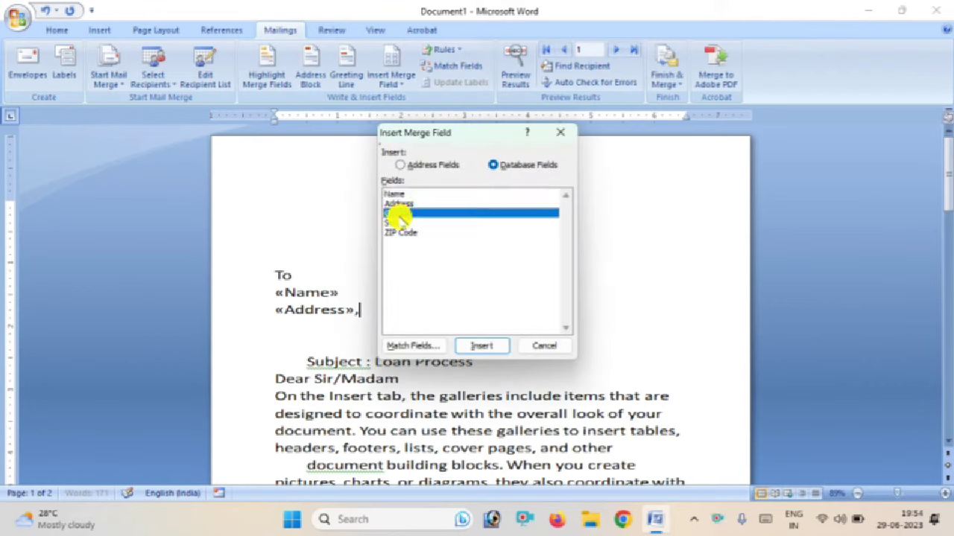
pyautogui.click(477, 343)
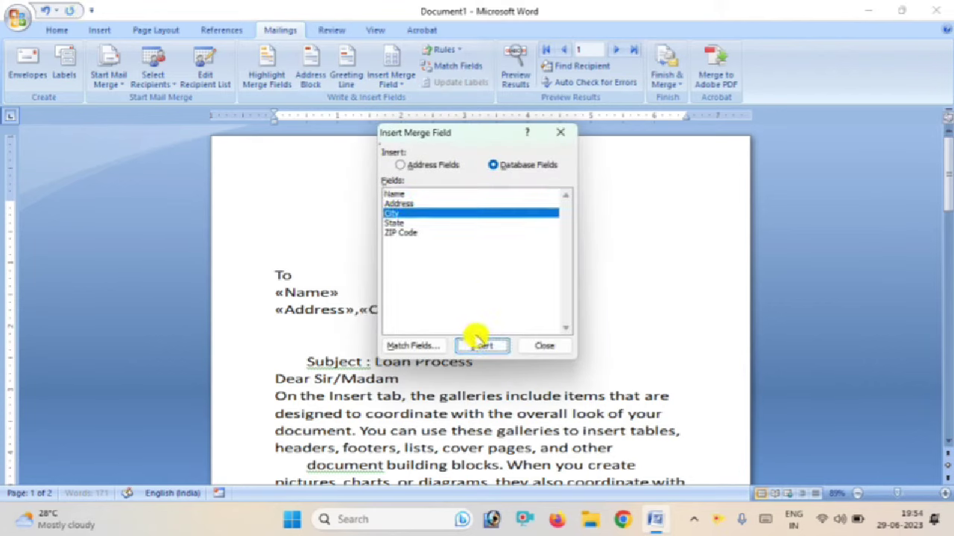
pyautogui.click(543, 346)
pyautogui.write(',')
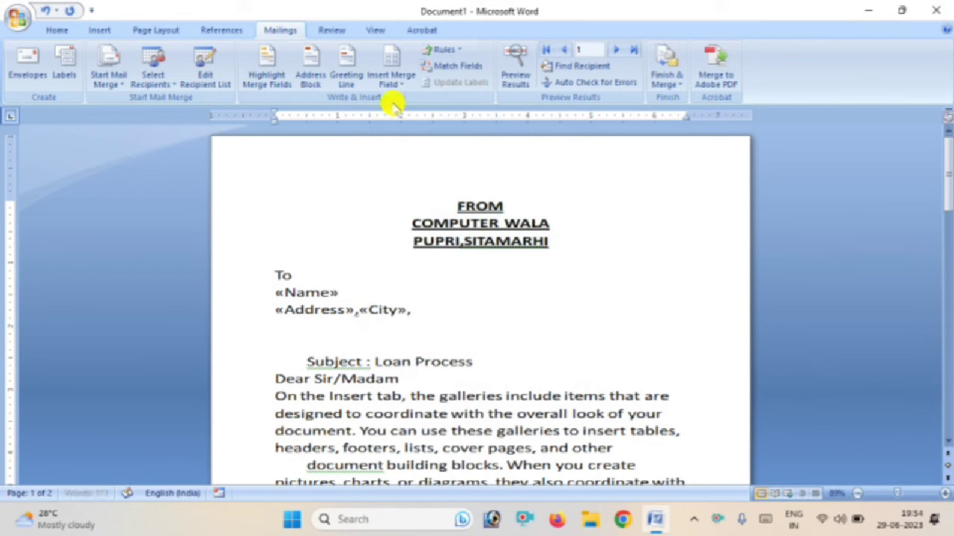
# Insert «State» after City, end with a comma, and put «ZIP_Code» on the line below.
pyautogui.click(388, 56)
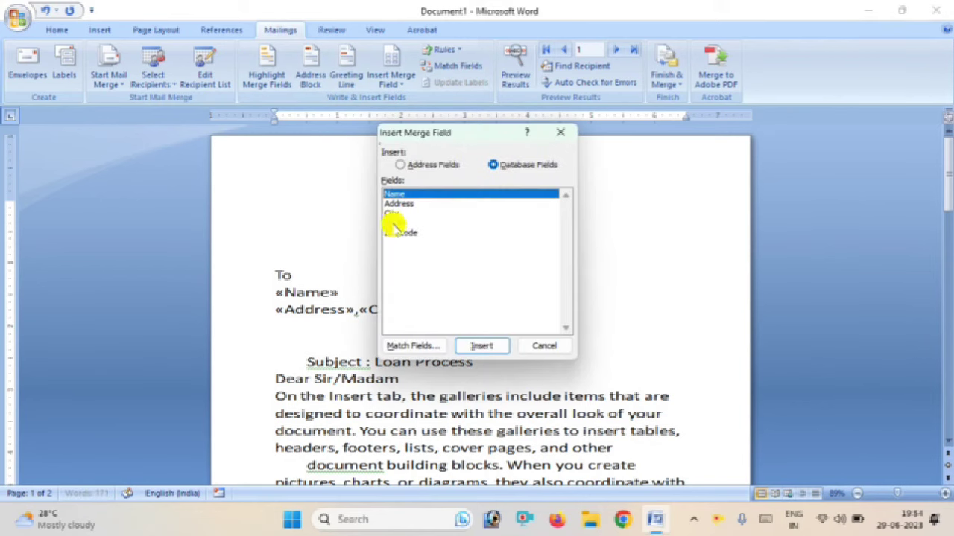
pyautogui.click(395, 223)
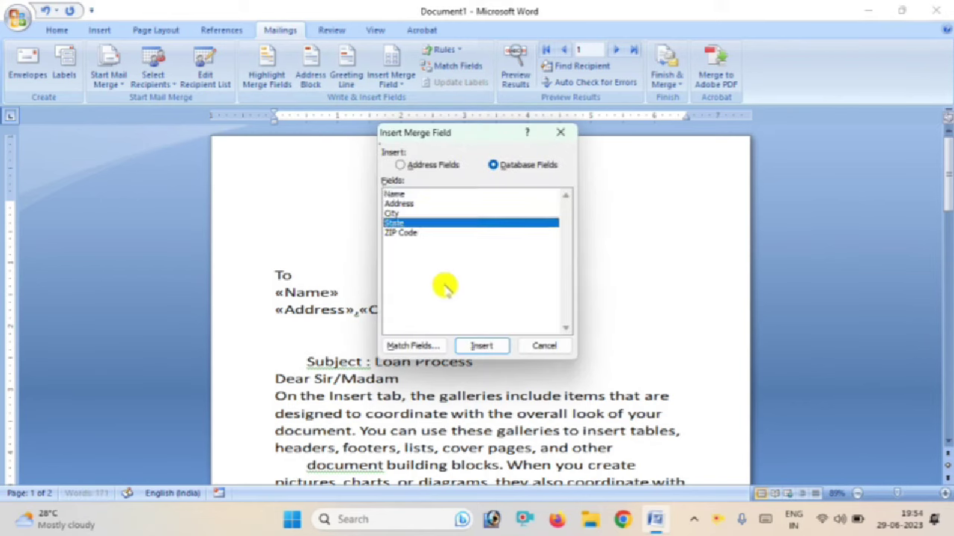
pyautogui.click(475, 345)
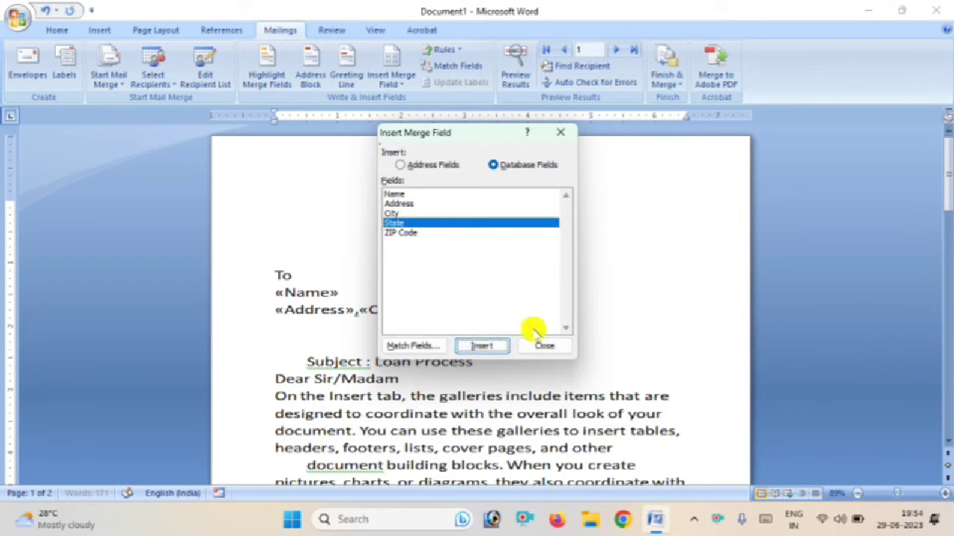
pyautogui.click(543, 345)
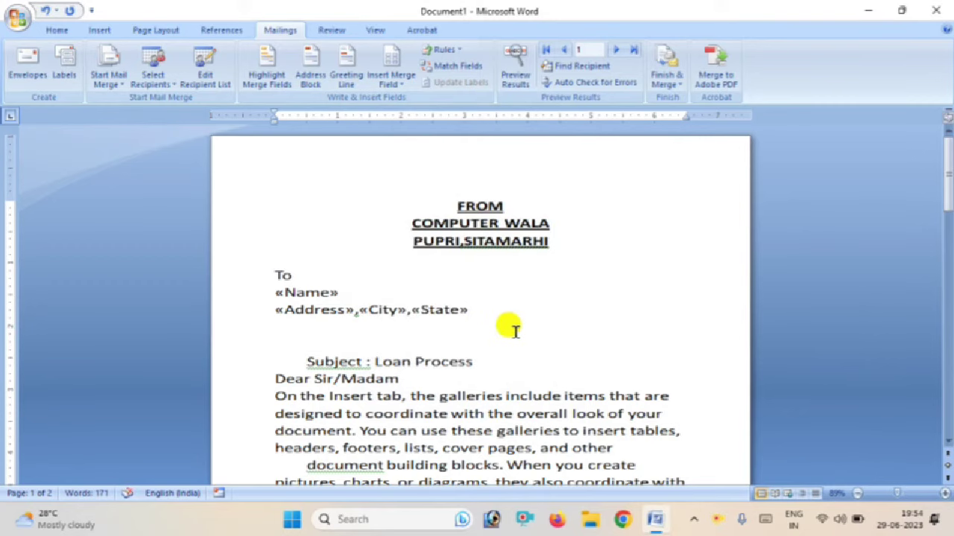
pyautogui.write(',')
pyautogui.press('Return')
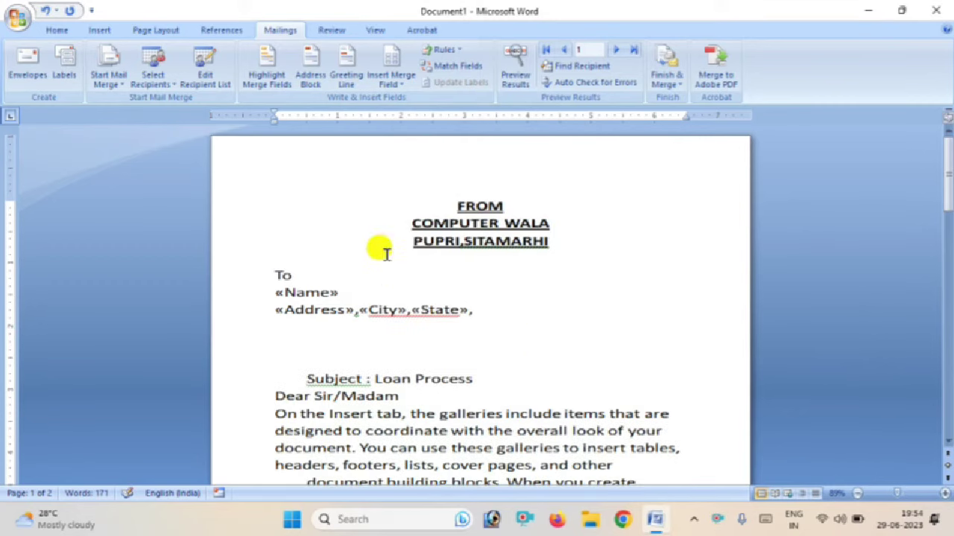
pyautogui.click(382, 66)
pyautogui.click(406, 232)
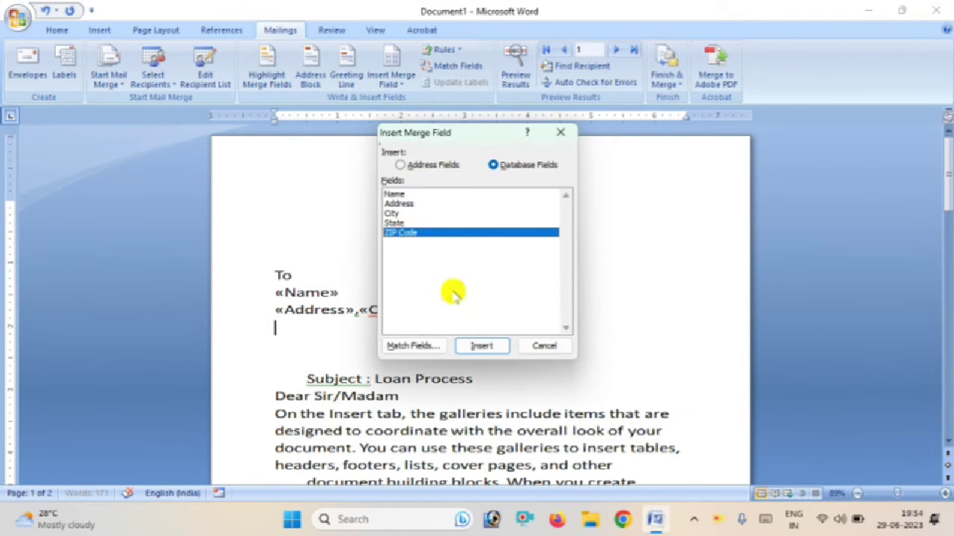
pyautogui.click(480, 344)
pyautogui.click(544, 345)
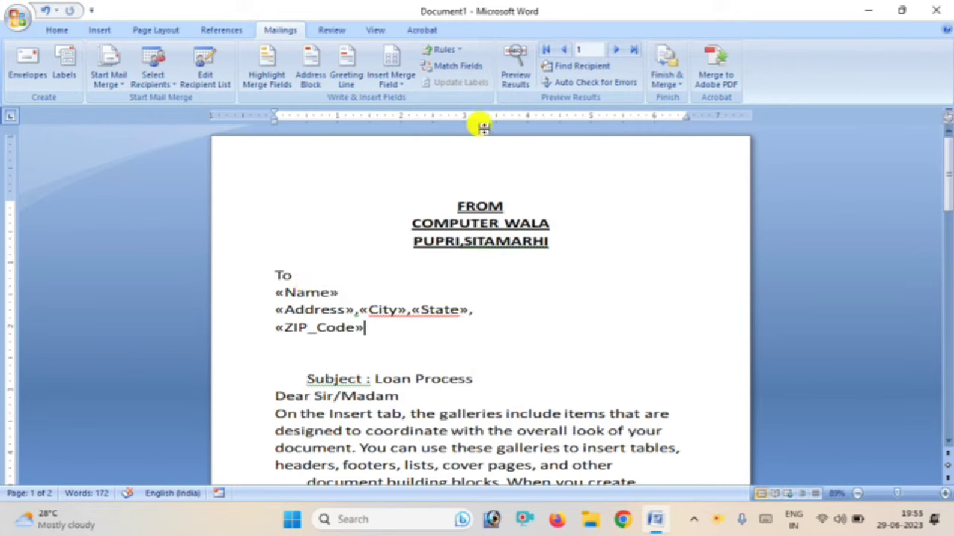
# Toggle Preview Results off and on to show the second recipient's details.
pyautogui.click(510, 56)
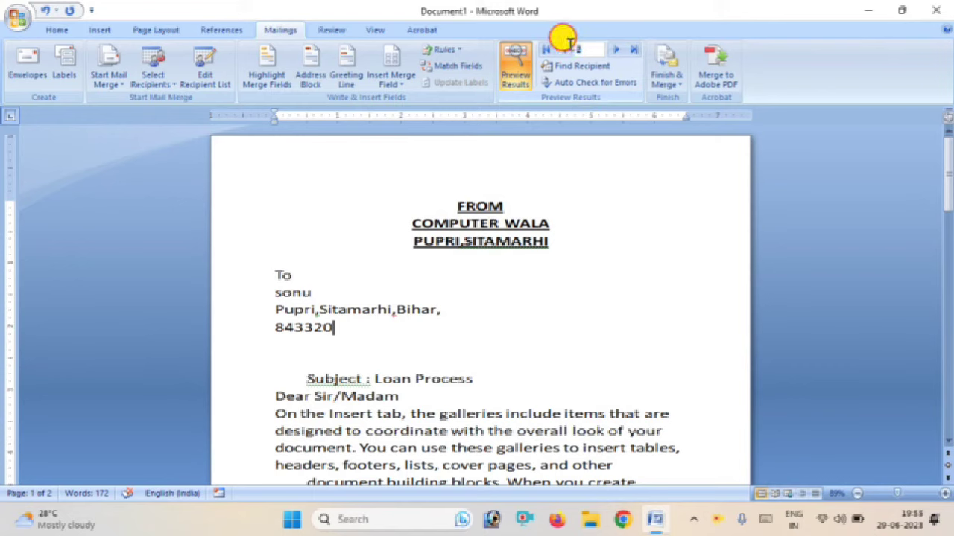
pyautogui.click(520, 66)
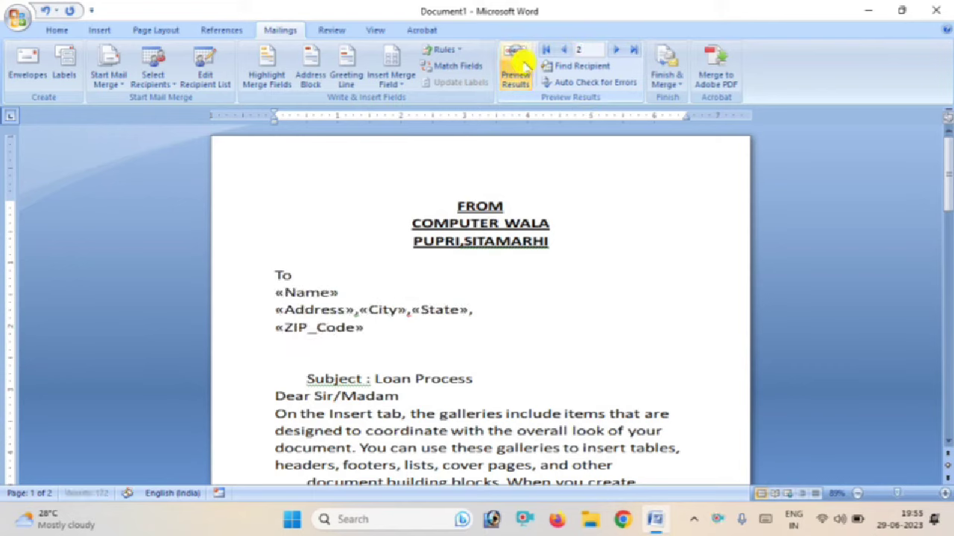
pyautogui.click(522, 63)
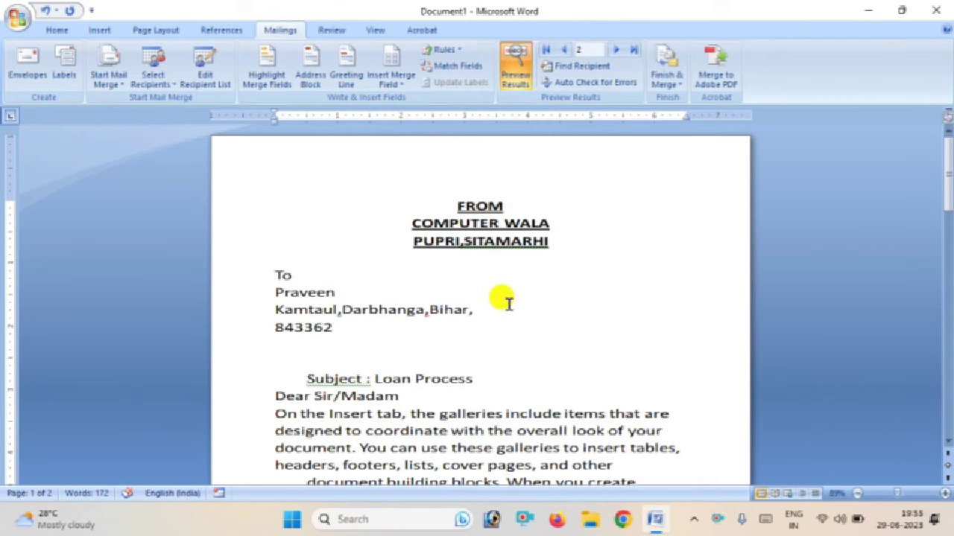
# Remove the blank line so Your Faithfully sits directly beneath Thank you.
pyautogui.scroll(-10, 511, 330)
pyautogui.scroll(10, 511, 330)
pyautogui.scroll(-10, 511, 330)
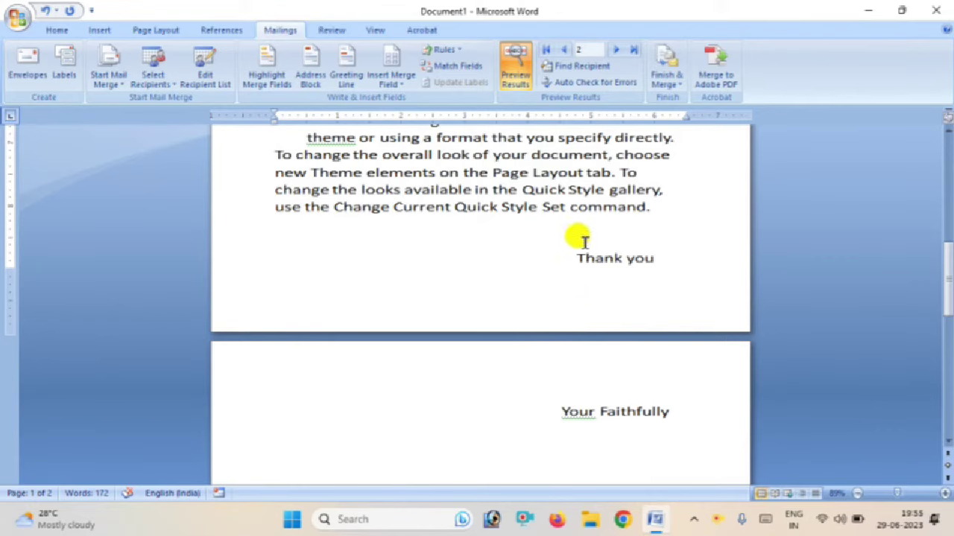
pyautogui.press('BackSpace')
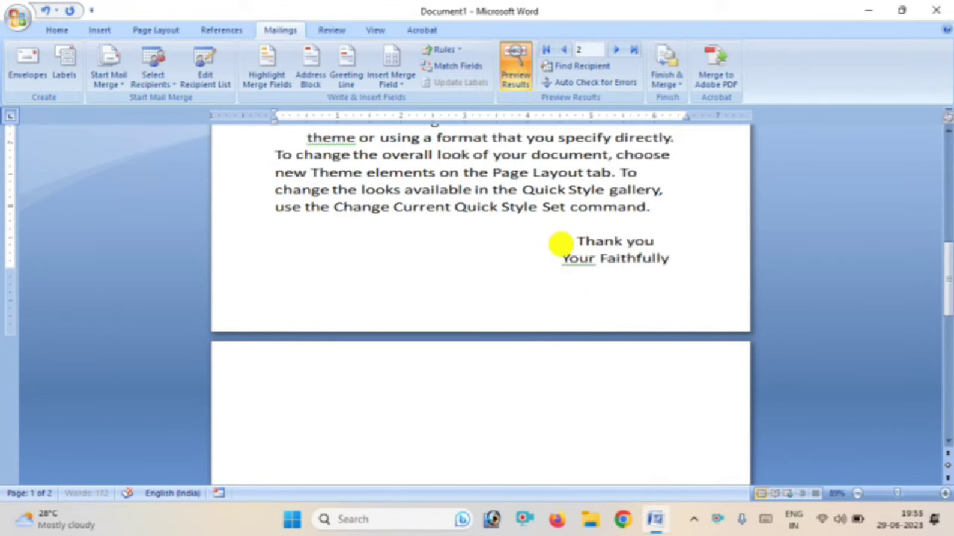
pyautogui.scroll(10, 579, 260)
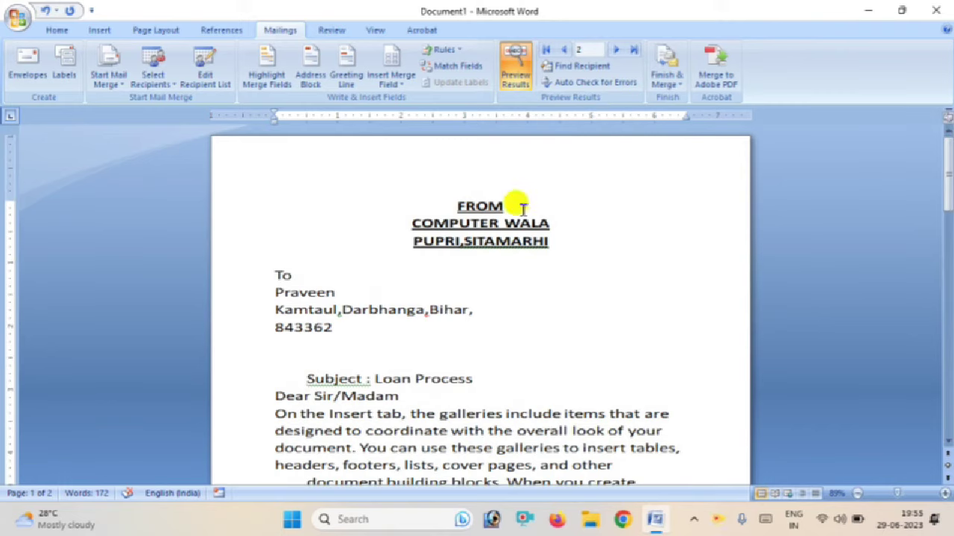
pyautogui.scroll(-1, 569, 215)
pyautogui.scroll(-10, 576, 217)
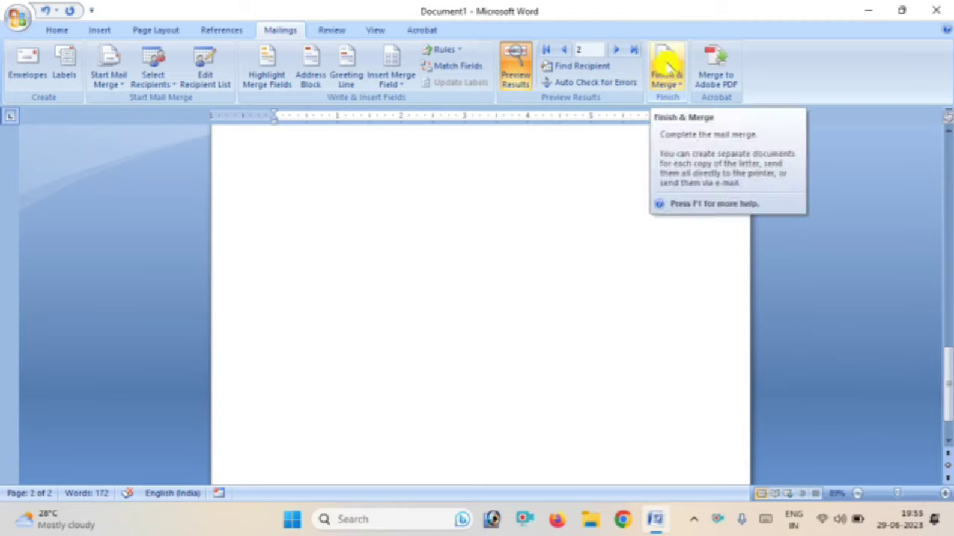
# Merge all records into a new Letters1 document with Edit Individual Documents and review it.
pyautogui.click(667, 68)
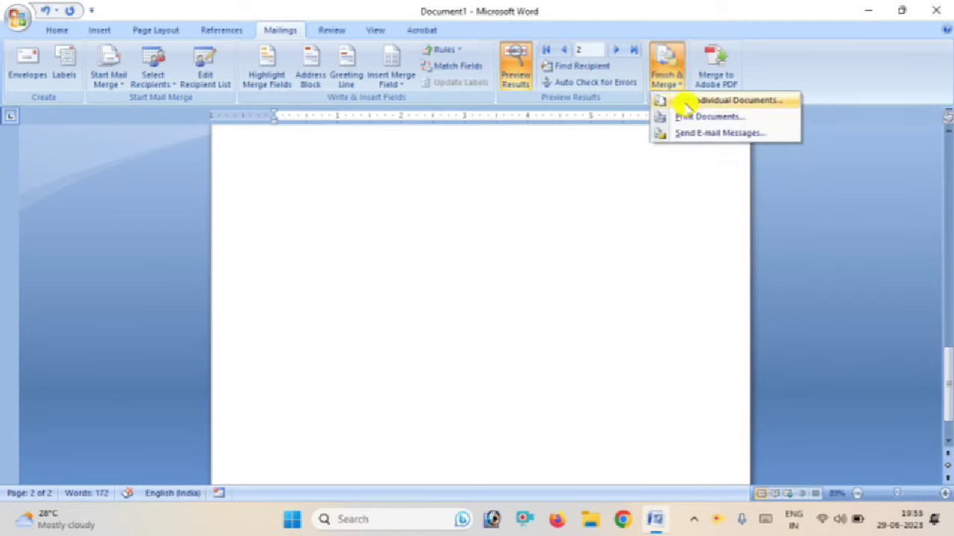
pyautogui.click(732, 101)
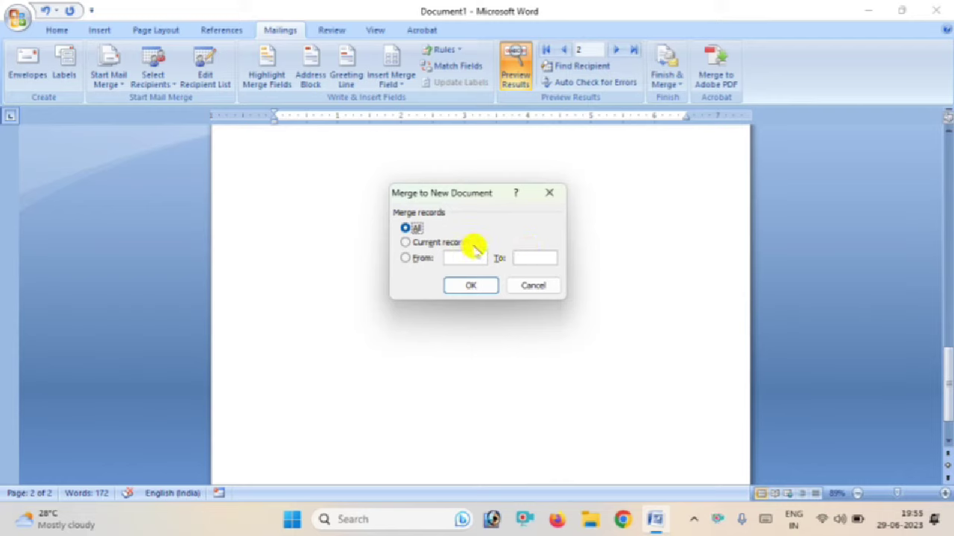
pyautogui.click(484, 285)
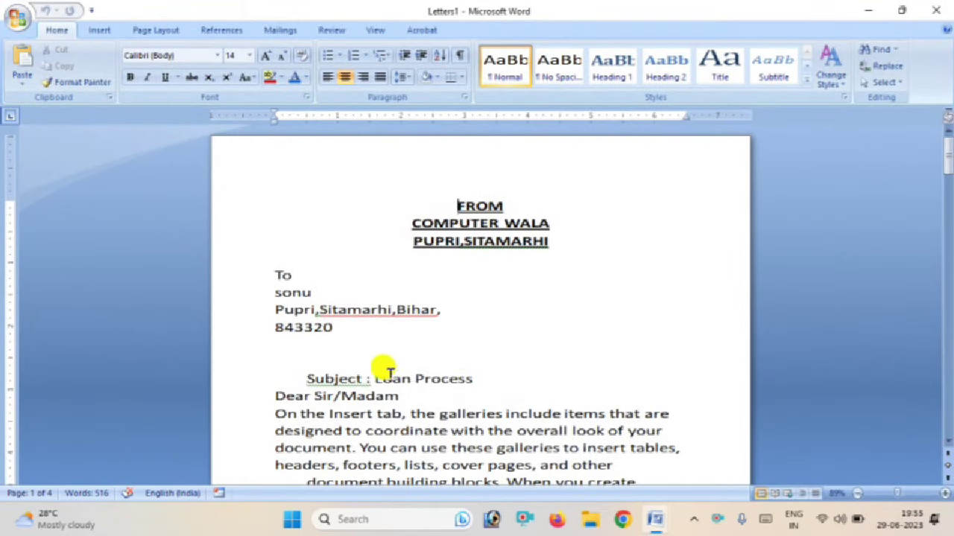
pyautogui.scroll(-10, 383, 366)
pyautogui.scroll(-5, 378, 356)
pyautogui.scroll(-5, 383, 261)
pyautogui.scroll(-6, 380, 286)
pyautogui.scroll(5, 388, 301)
pyautogui.scroll(-5, 387, 302)
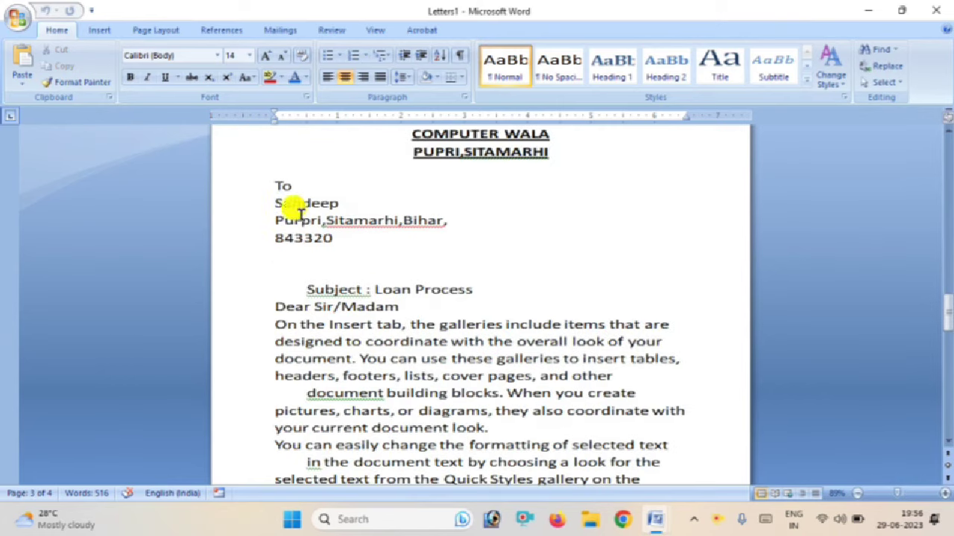
pyautogui.scroll(-10, 491, 351)
pyautogui.scroll(5, 496, 352)
pyautogui.scroll(15, 511, 260)
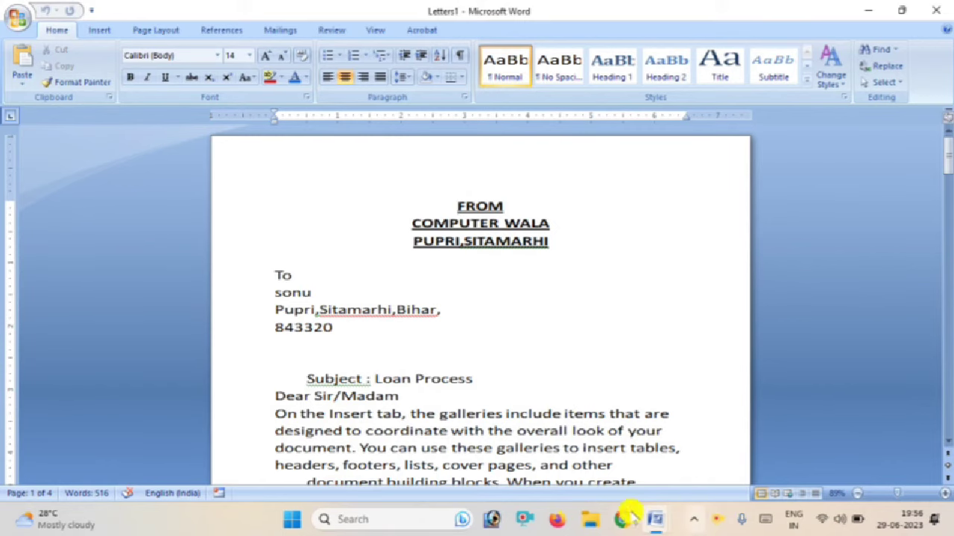
pyautogui.scroll(-10, 525, 290)
pyautogui.scroll(-1, 578, 287)
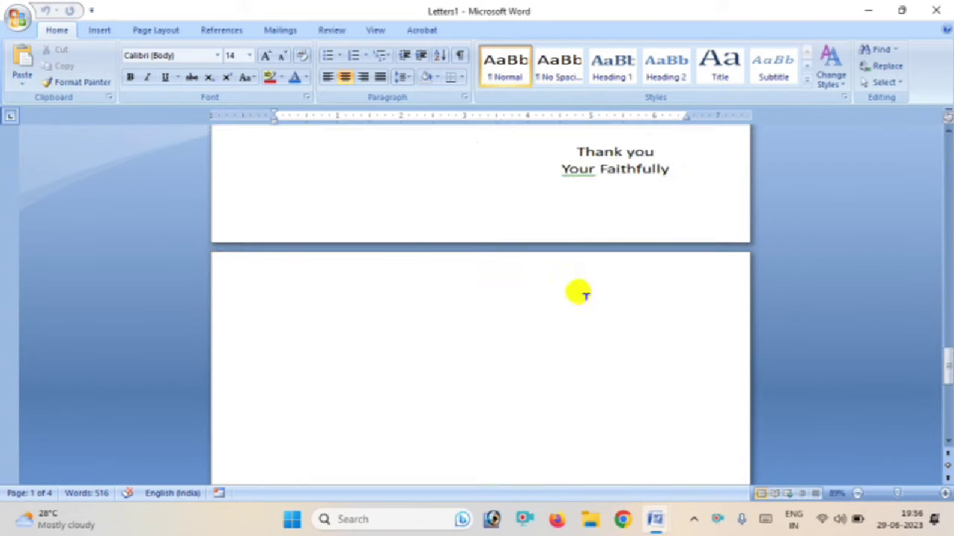
# Return to the original Document1 letter and undo the last change.
pyautogui.click(592, 441)
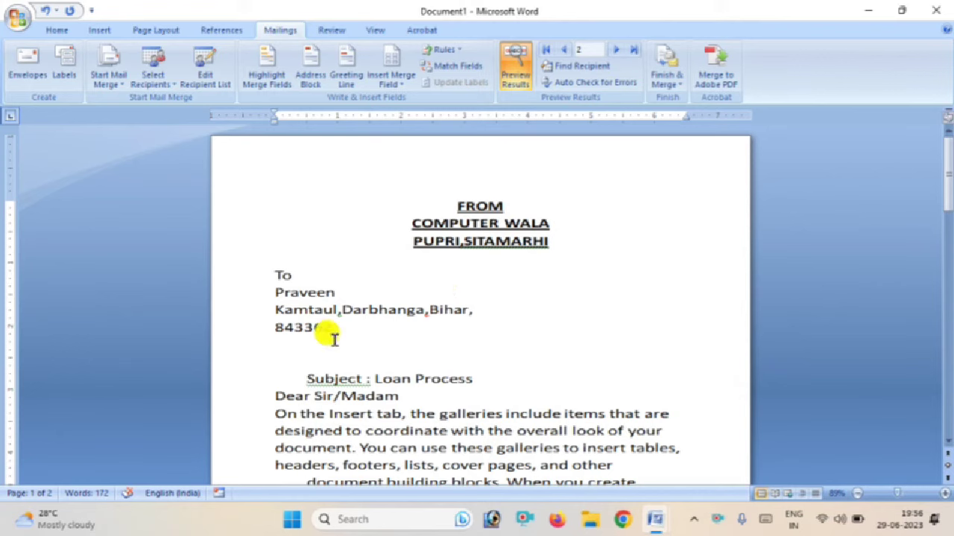
pyautogui.click(48, 10)
pyautogui.moveTo(655, 520)
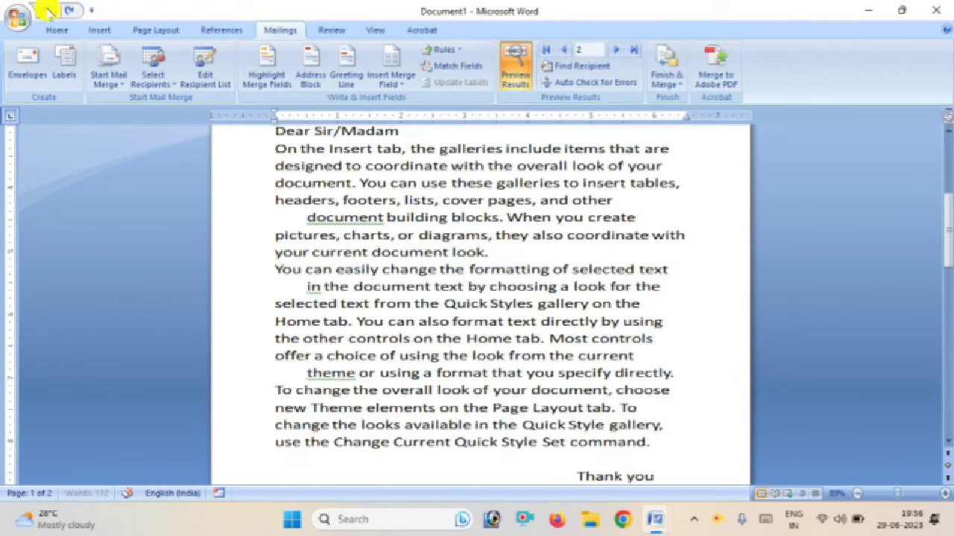
pyautogui.scroll(5, 393, 245)
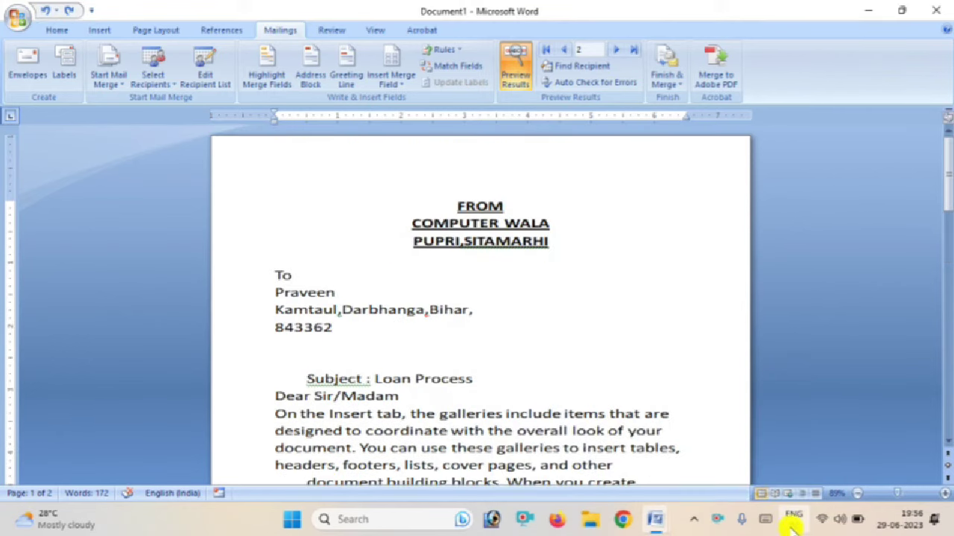
# Launch Excel from the Run box and enter Name and Address headings in A1:B1.
pyautogui.press('super+r')
pyautogui.write('exc')
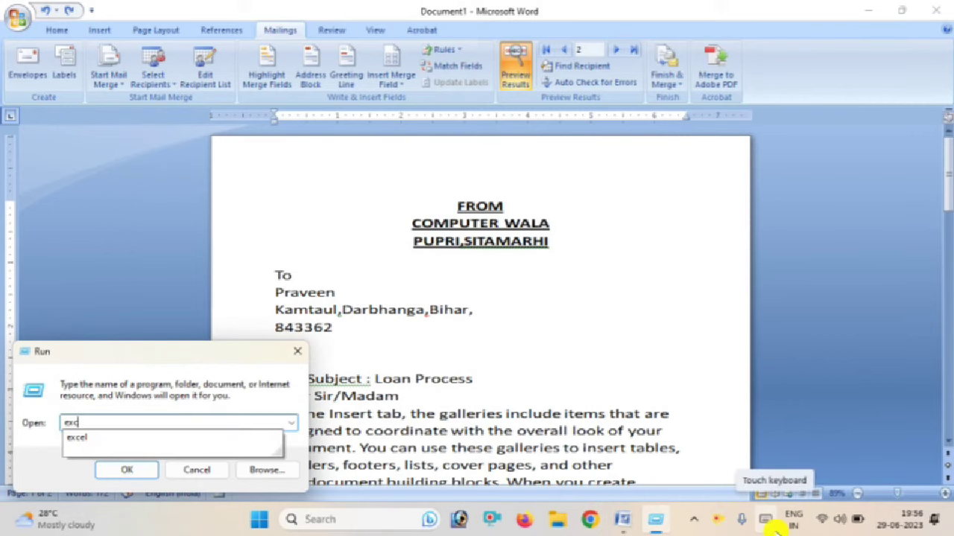
pyautogui.write('el')
pyautogui.press('Return')
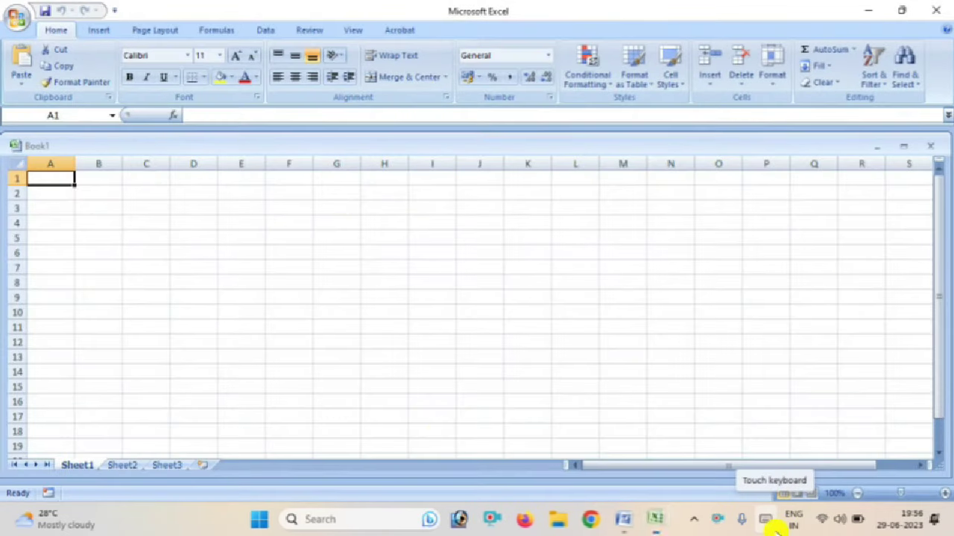
pyautogui.write('Nam')
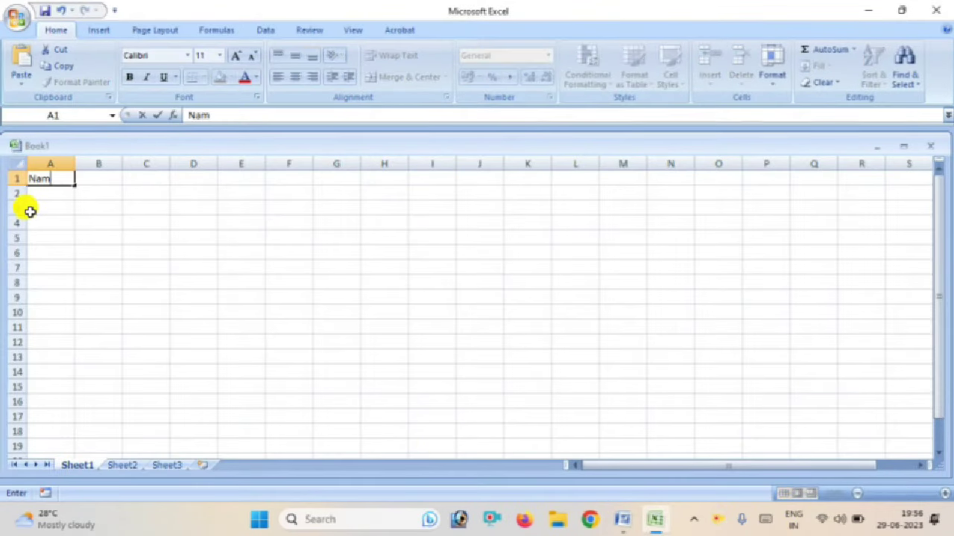
pyautogui.press('Tab')
pyautogui.write('Address')
pyautogui.press('Return')
# Enter two recipients' names and addresses in rows 2 and 3.
pyautogui.write('Guriya')
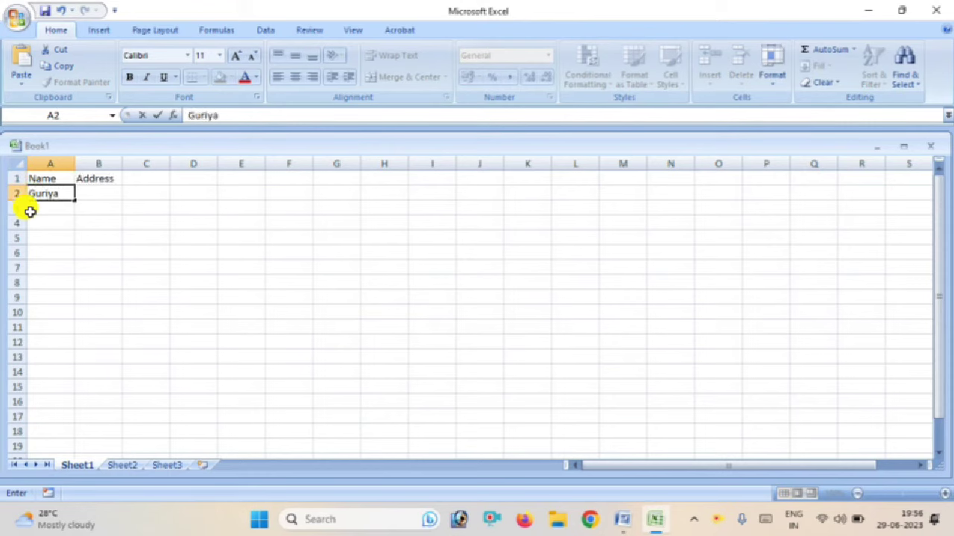
pyautogui.press('Tab')
pyautogui.write('Awapur,pupri,Sitamarhi')
pyautogui.press('Return')
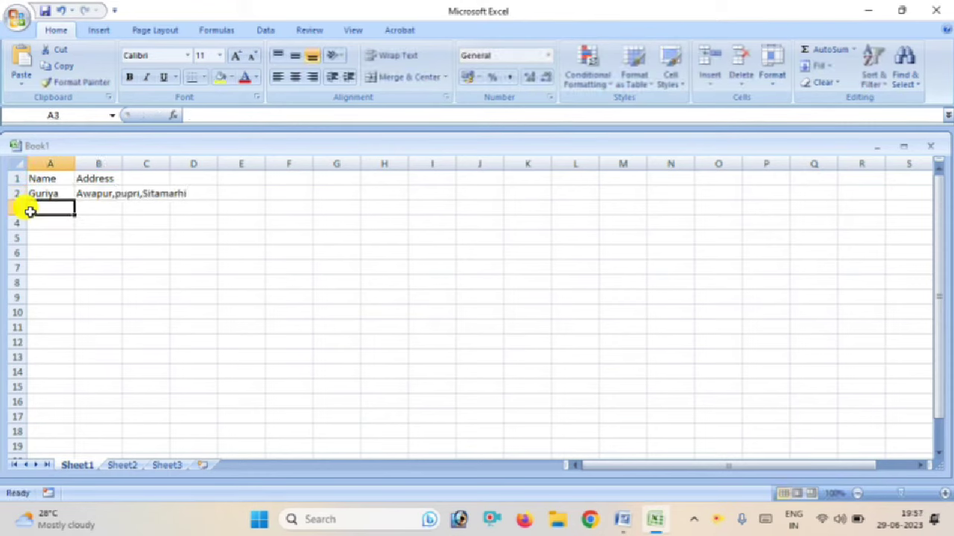
pyautogui.write('Khushani')
pyautogui.press('Tab')
pyautogui.write('j')
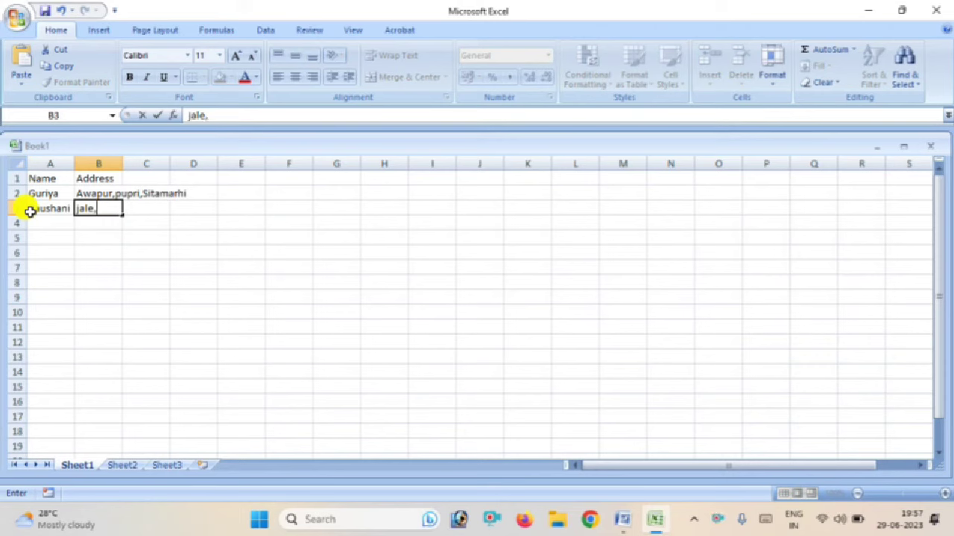
pyautogui.press('Return')
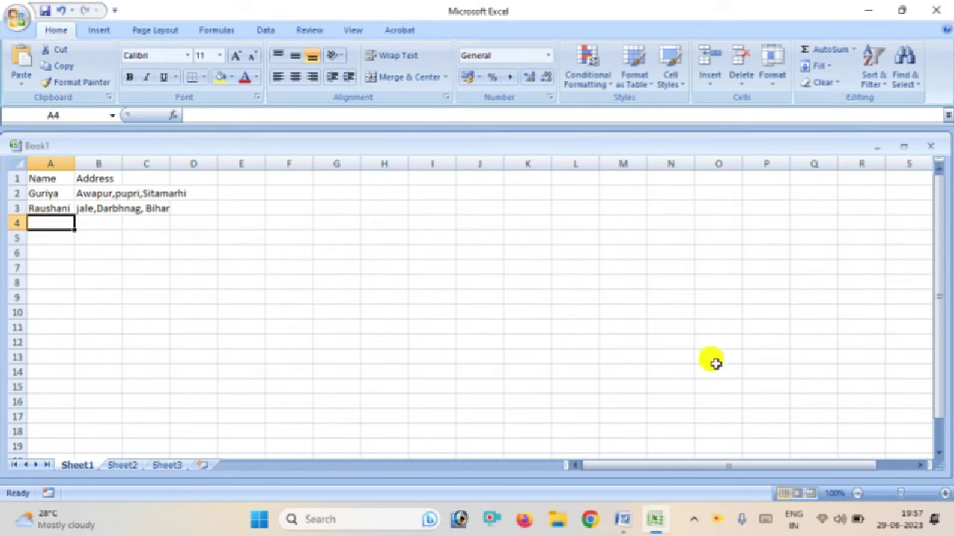
pyautogui.moveTo(622, 519)
pyautogui.click(552, 444)
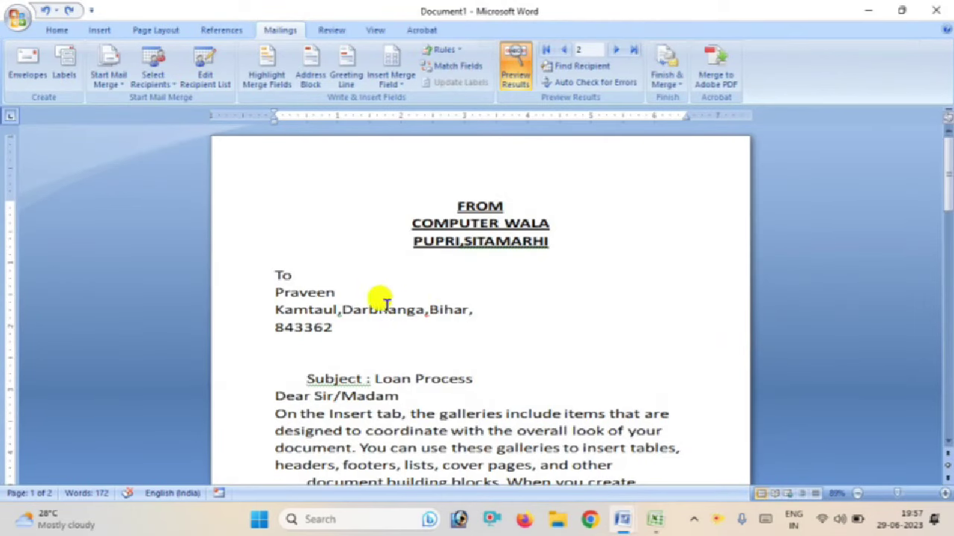
# Select and delete the recipient's name, address and ZIP lines under To.
pyautogui.moveTo(272, 294); pyautogui.dragTo(348, 333)
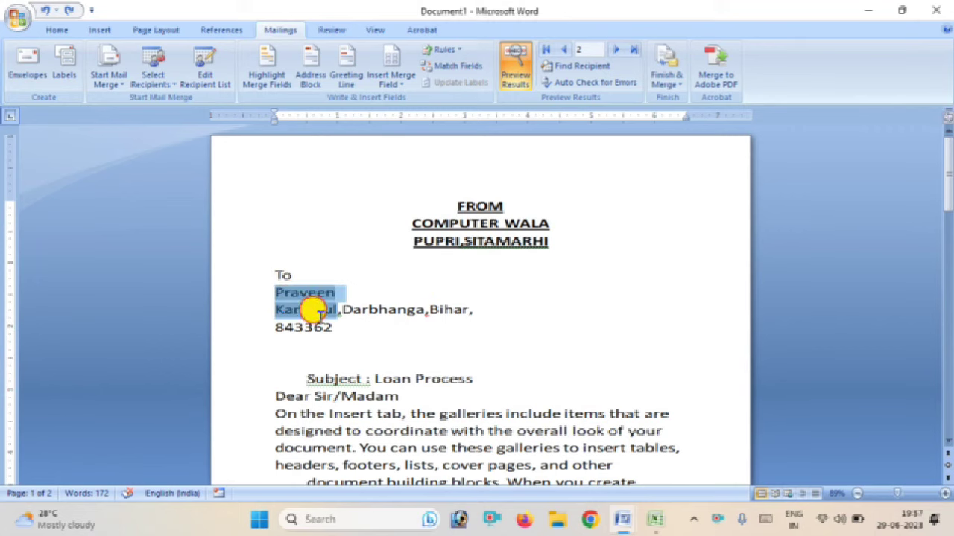
pyautogui.press('Delete')
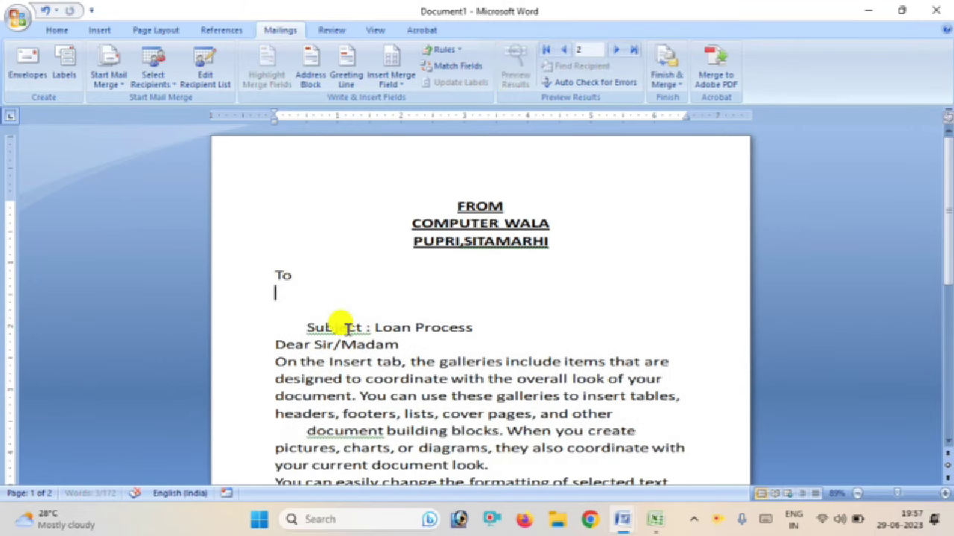
pyautogui.scroll(-6, 377, 296)
pyautogui.scroll(6, 376, 298)
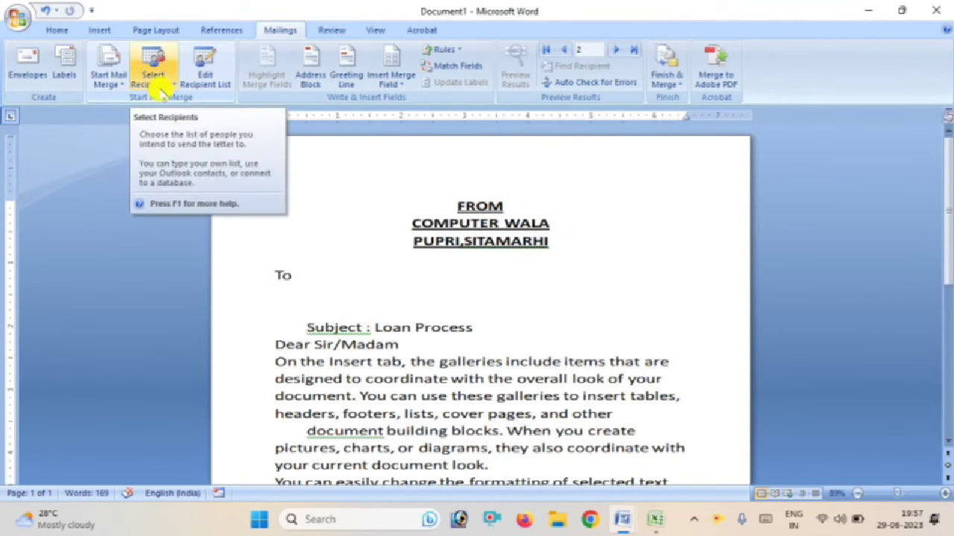
# Use Existing List to link Sheet1$ of Desktop\Book1 as the recipient list.
pyautogui.click(161, 84)
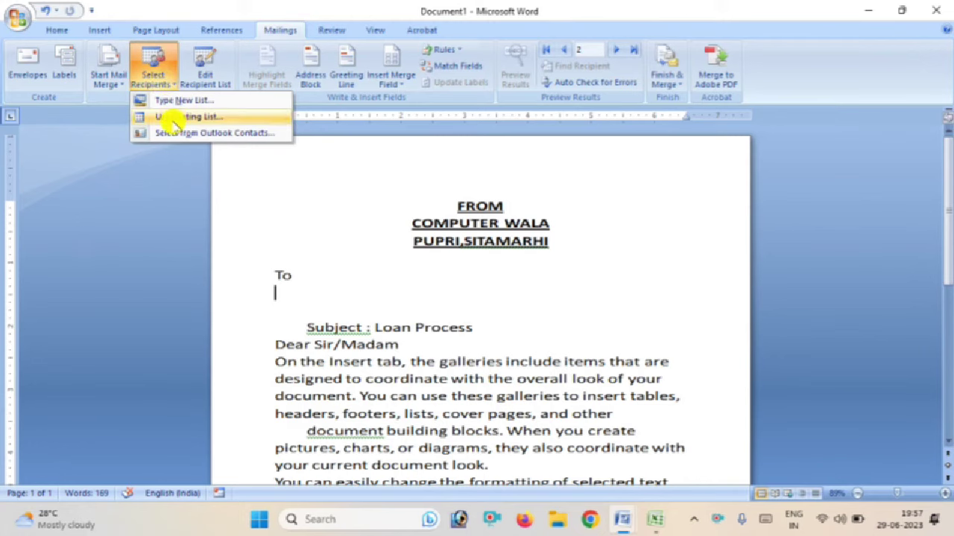
pyautogui.click(182, 120)
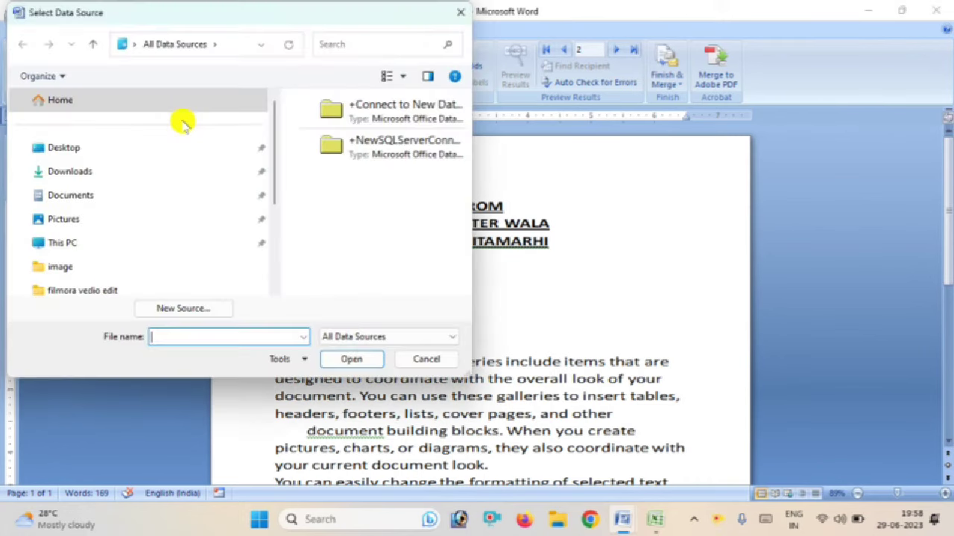
pyautogui.click(201, 148)
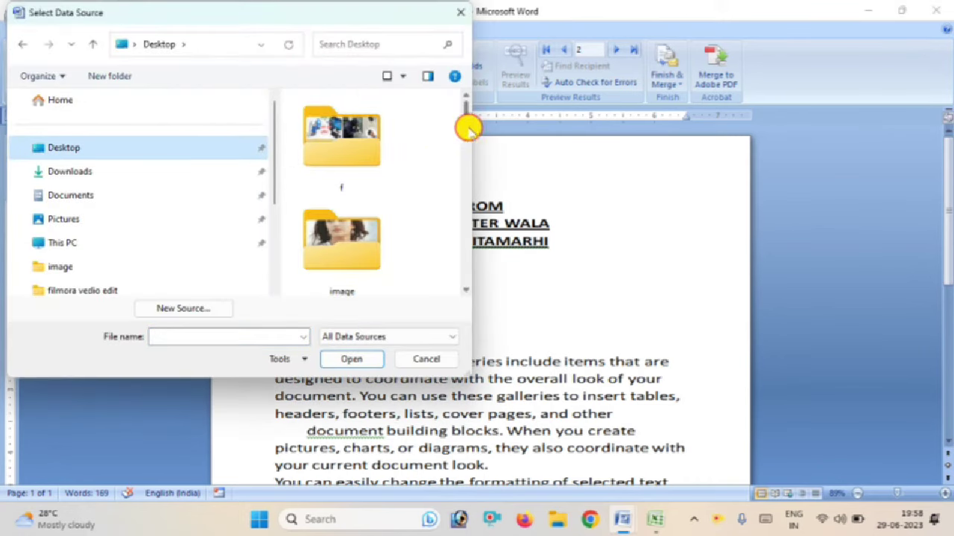
pyautogui.moveTo(467, 123); pyautogui.dragTo(462, 222)
pyautogui.click(328, 158)
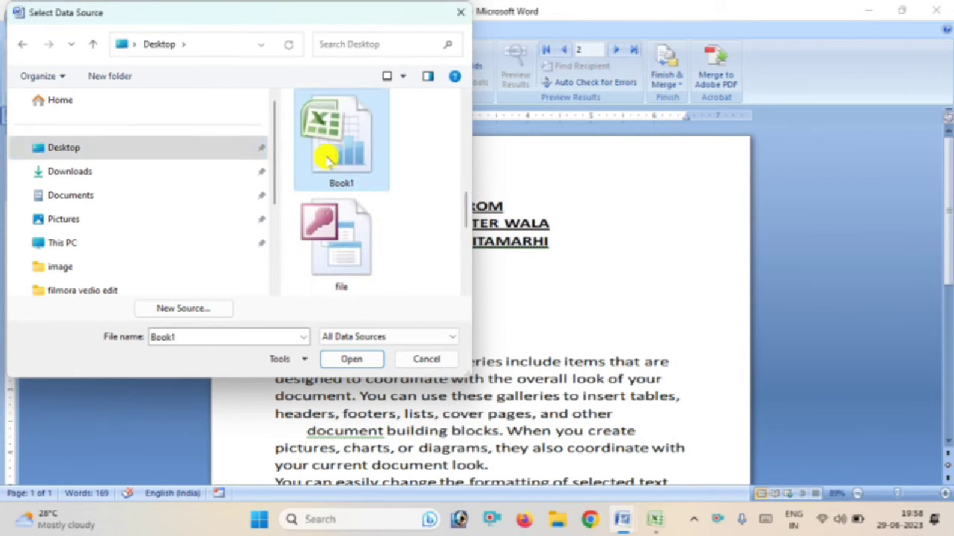
pyautogui.click(351, 359)
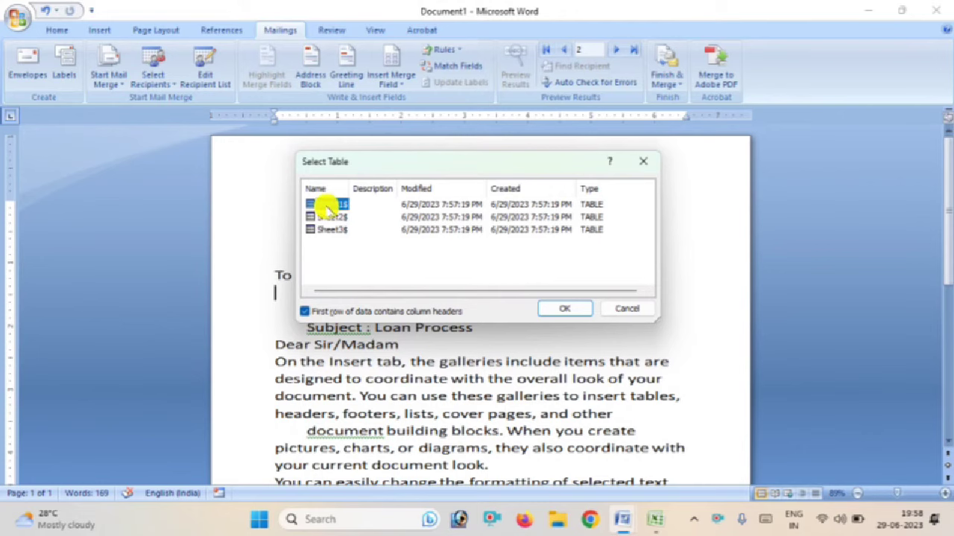
pyautogui.click(570, 309)
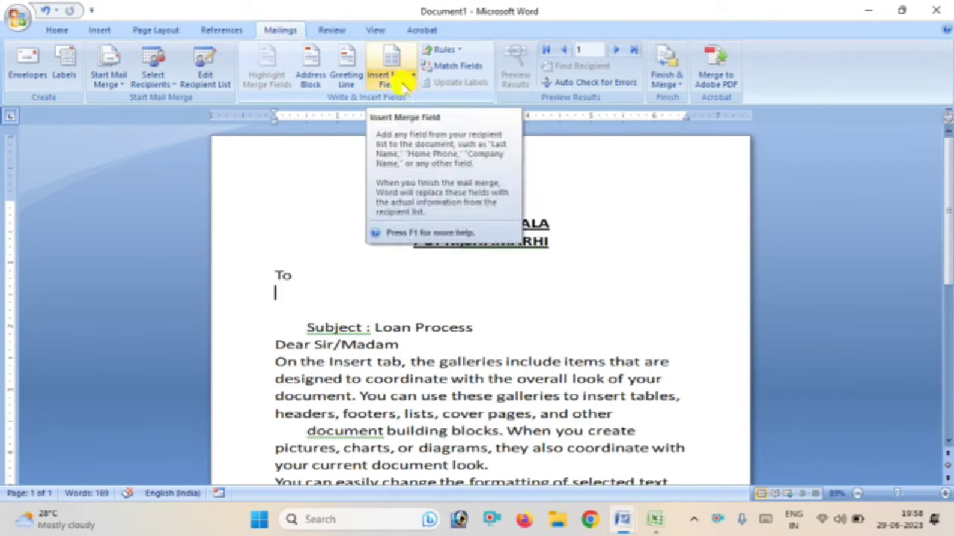
# Insert Name and Address fields from the dropdown, then delete the misplaced fields.
pyautogui.click(403, 84)
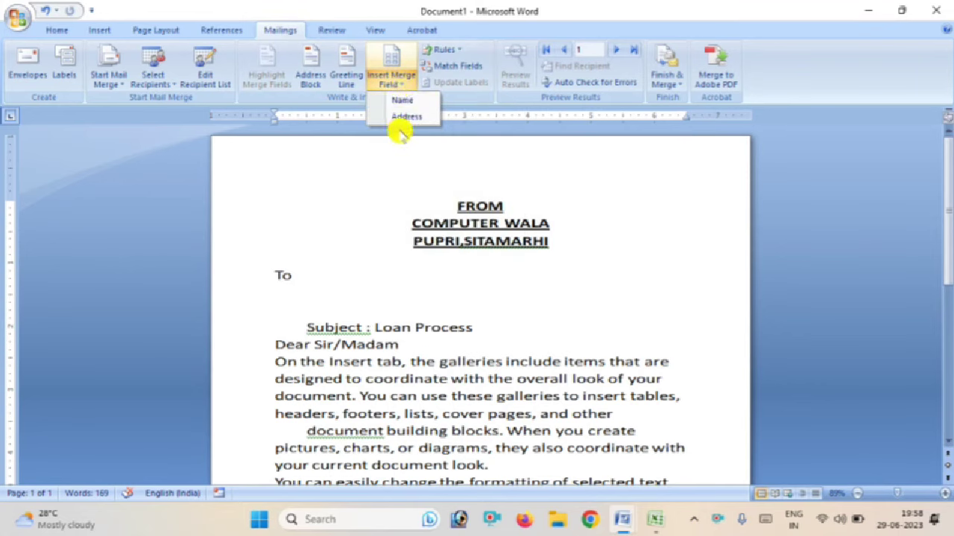
pyautogui.click(401, 99)
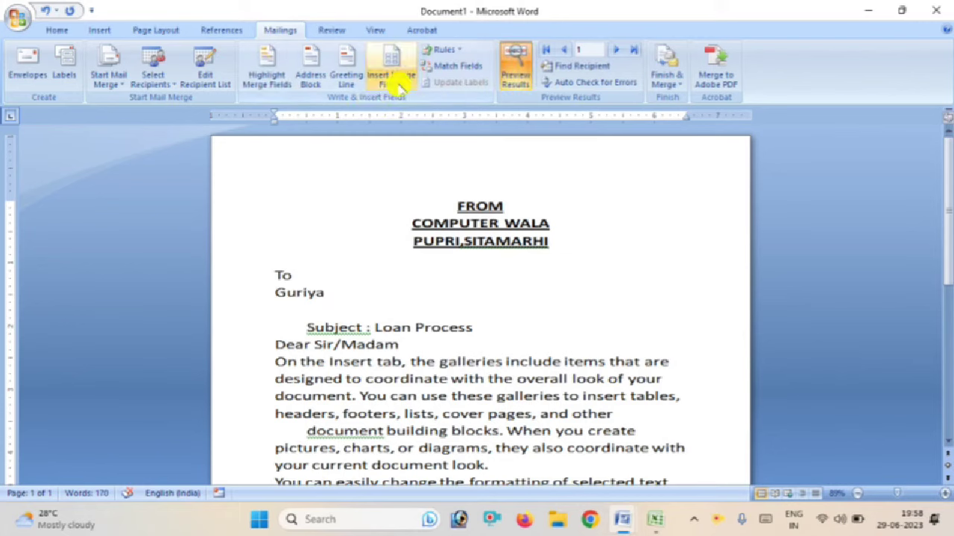
pyautogui.click(401, 84)
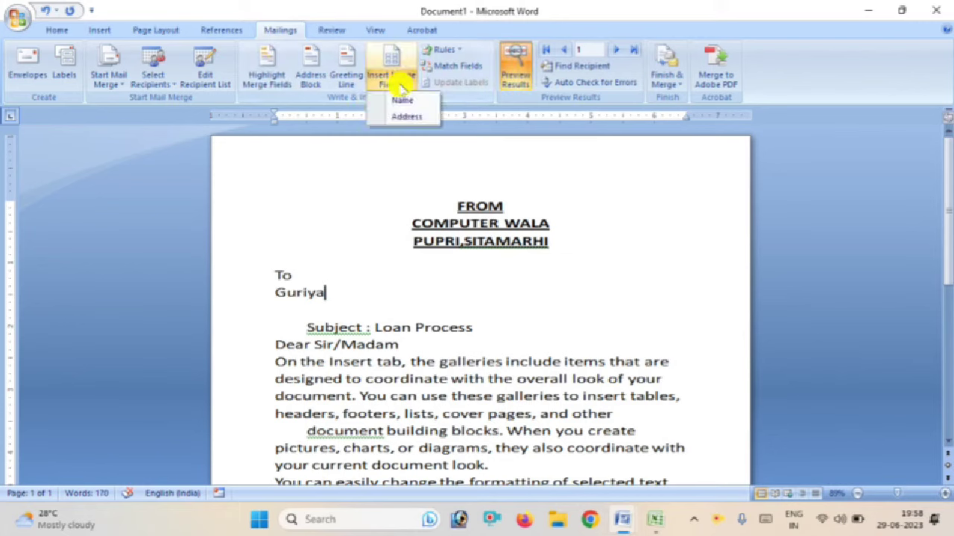
pyautogui.click(402, 118)
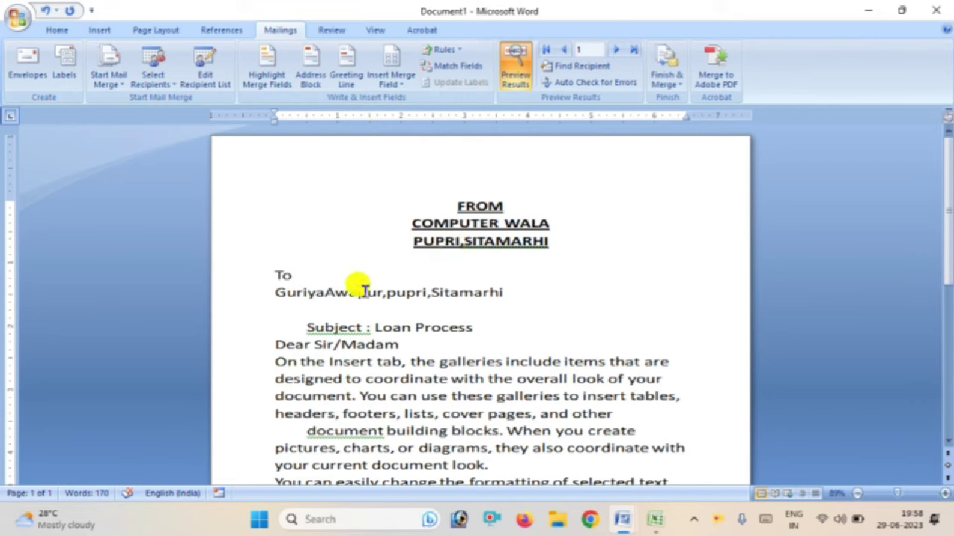
pyautogui.click(325, 293)
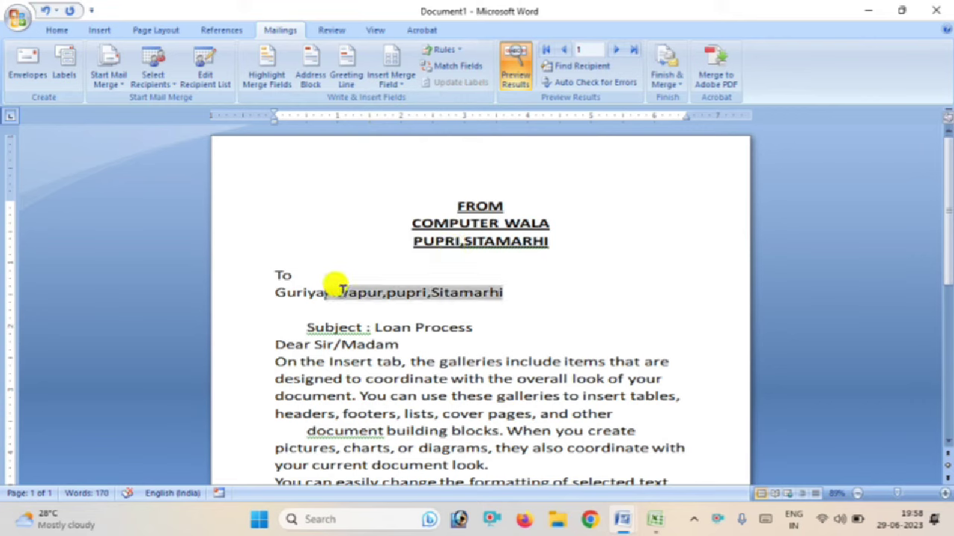
pyautogui.press('Delete')
pyautogui.press('BackSpace')
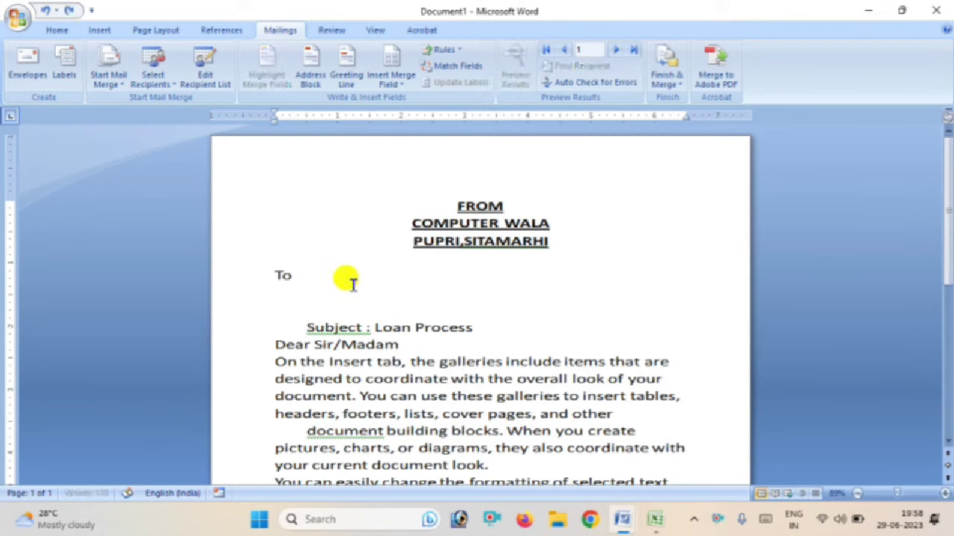
# Insert the «Name» merge field under To and start a new line.
pyautogui.click(401, 76)
pyautogui.click(393, 77)
pyautogui.click(393, 84)
pyautogui.click(395, 67)
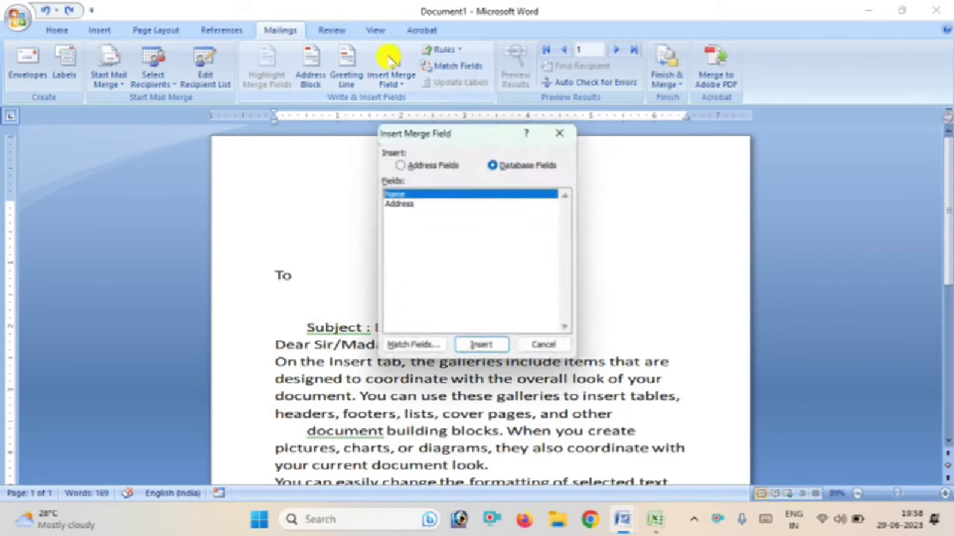
pyautogui.click(481, 345)
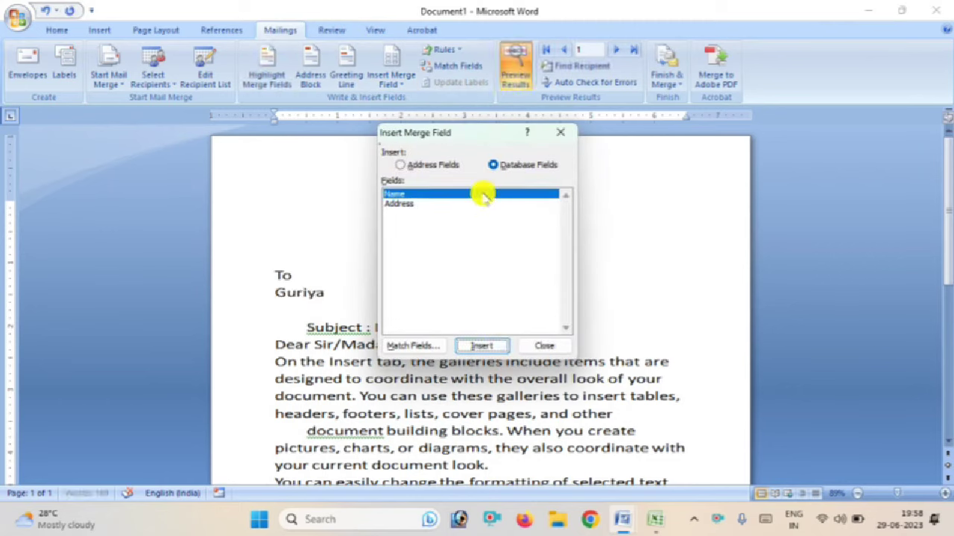
pyautogui.click(560, 134)
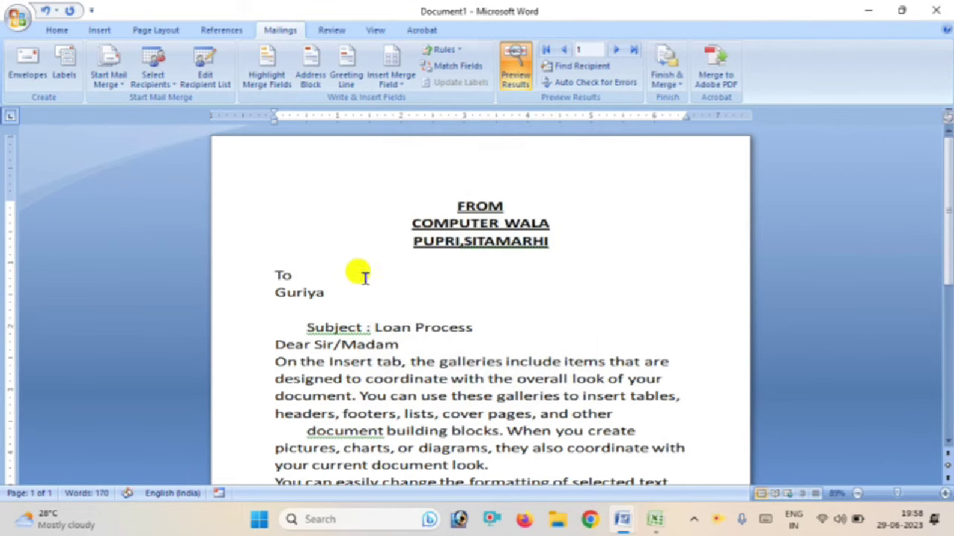
pyautogui.press('Return')
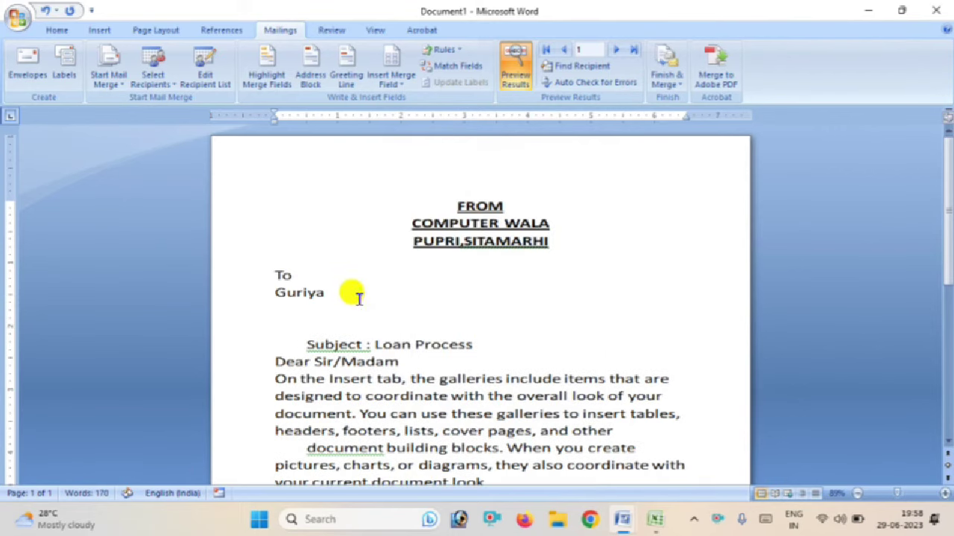
# Insert the «Address» field on the new line and show field codes.
pyautogui.click(384, 69)
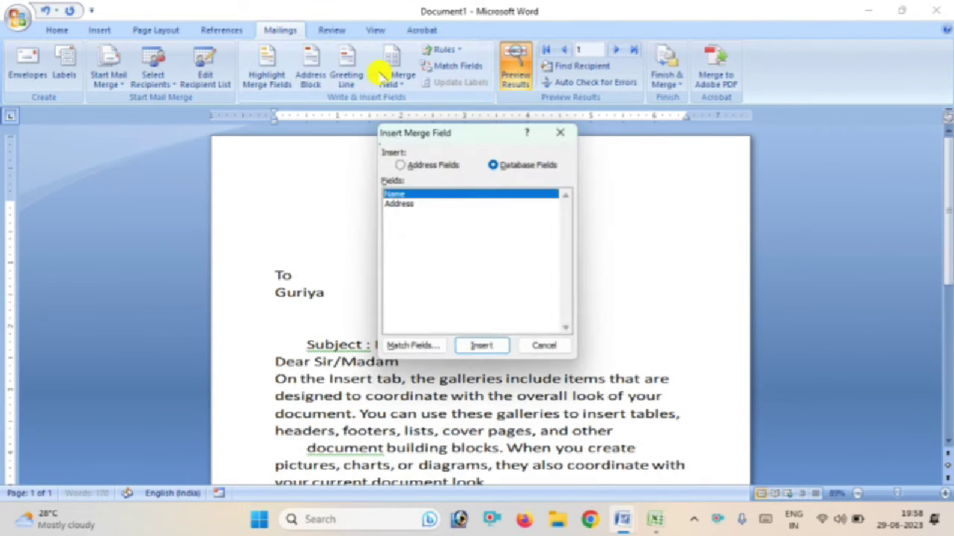
pyautogui.click(395, 203)
pyautogui.click(481, 345)
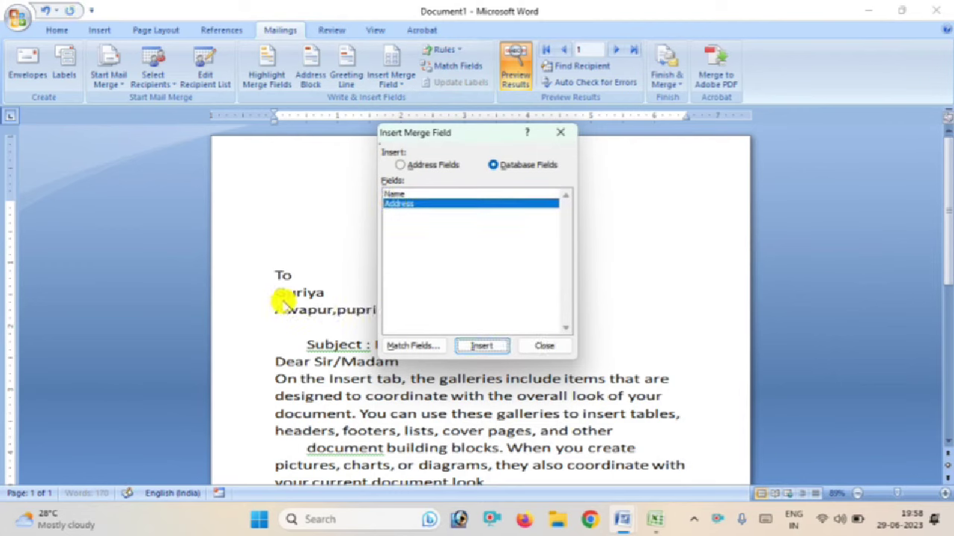
pyautogui.click(547, 345)
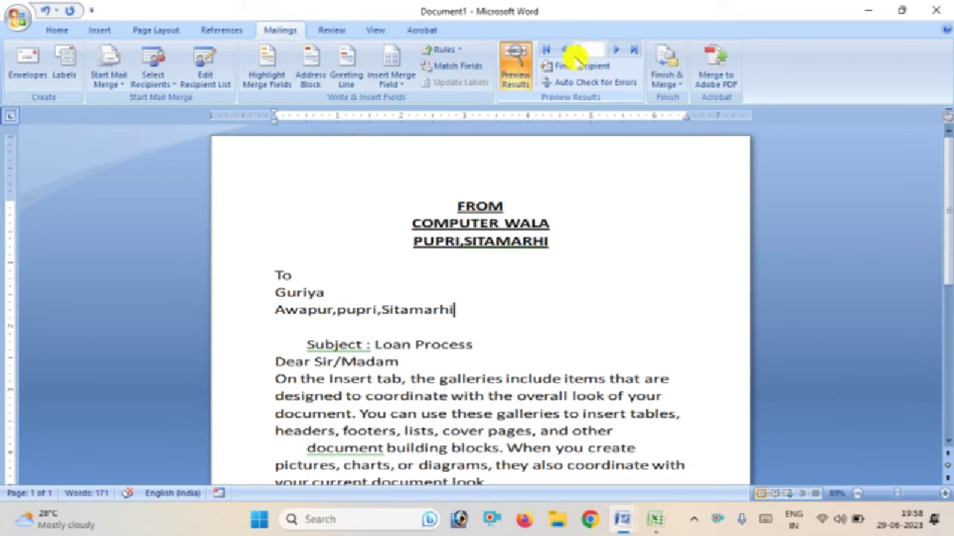
pyautogui.click(514, 66)
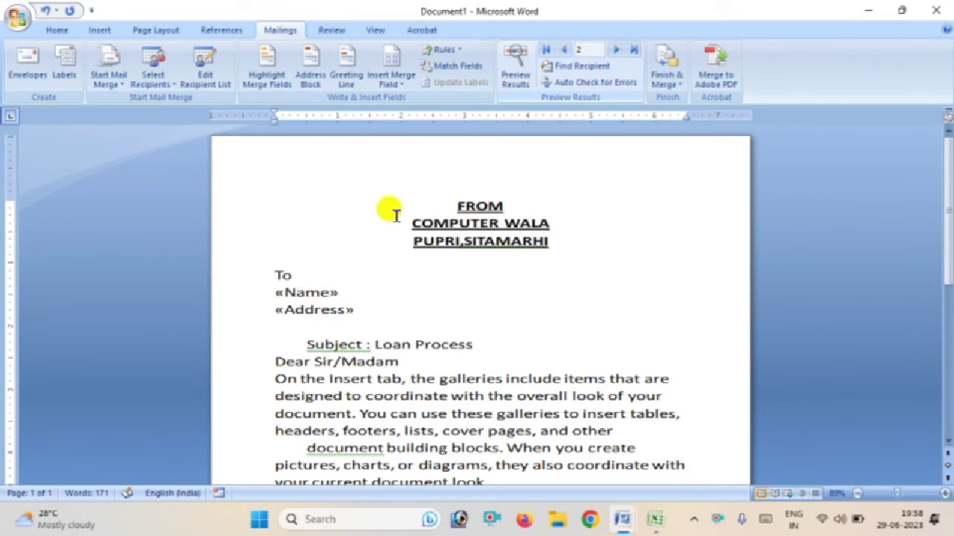
# Turn on Preview Results and look over the first recipient's letter.
pyautogui.click(511, 72)
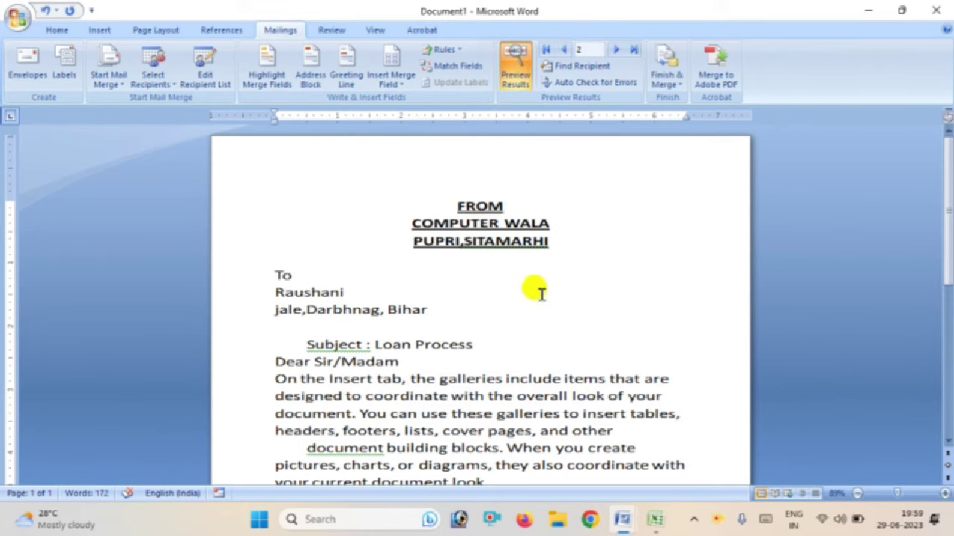
pyautogui.scroll(-5, 537, 292)
pyautogui.scroll(5, 532, 284)
pyautogui.scroll(-5, 541, 285)
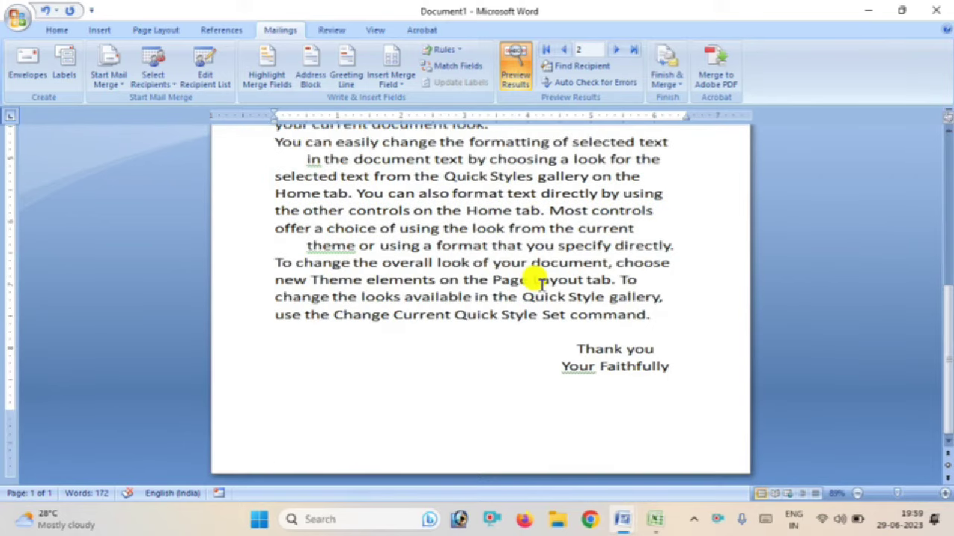
pyautogui.scroll(5, 538, 264)
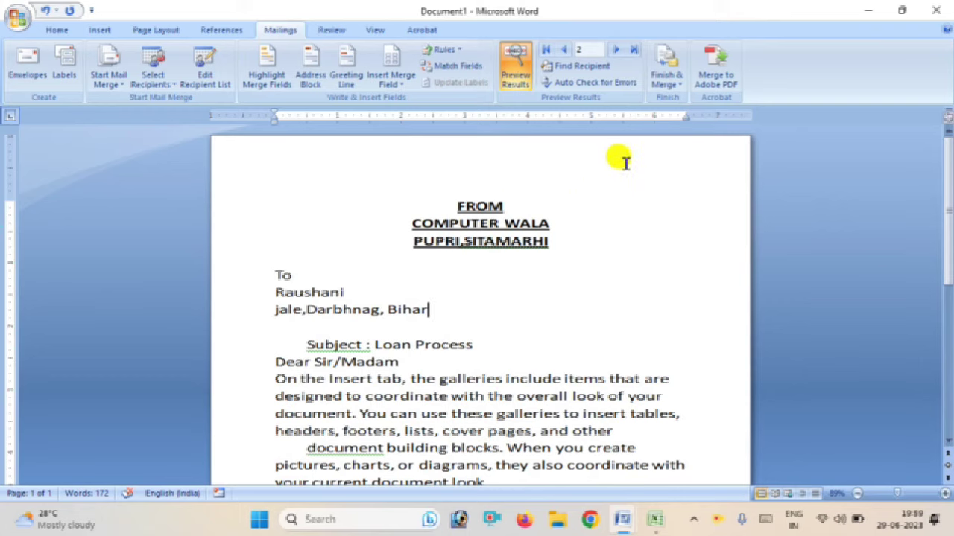
pyautogui.click(665, 70)
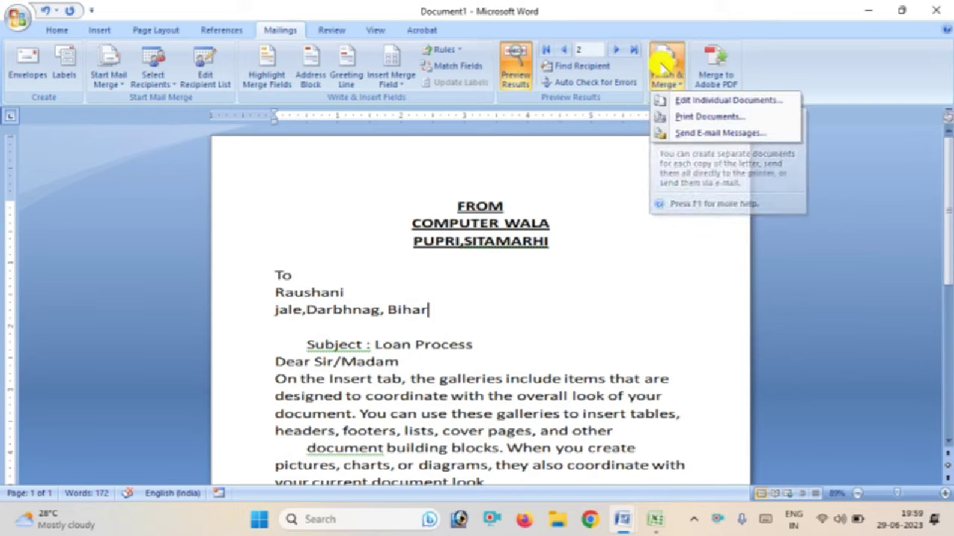
pyautogui.click(663, 86)
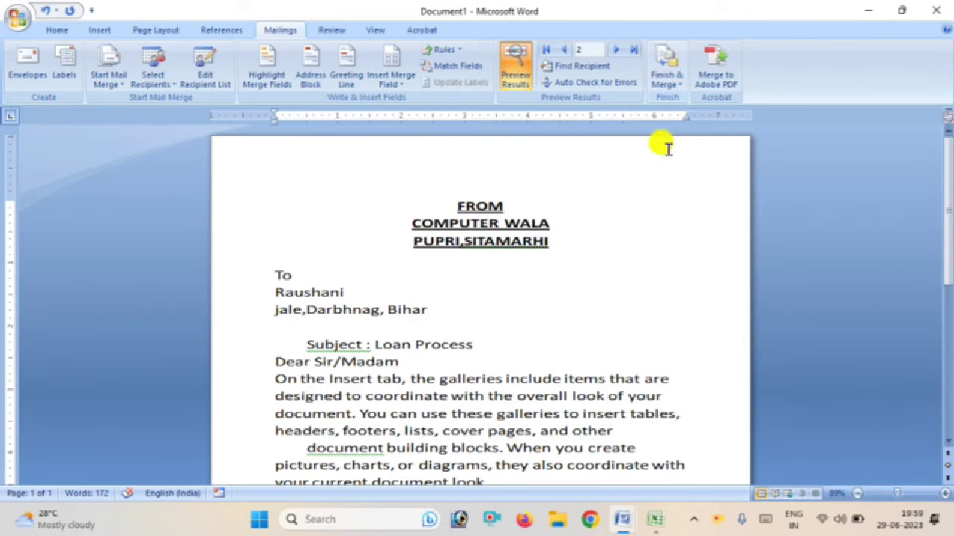
pyautogui.scroll(-6, 666, 149)
pyautogui.scroll(6, 704, 167)
pyautogui.scroll(-6, 706, 170)
pyautogui.scroll(6, 689, 154)
# Merge all records into a new Letters2 document and select all its text.
pyautogui.click(675, 74)
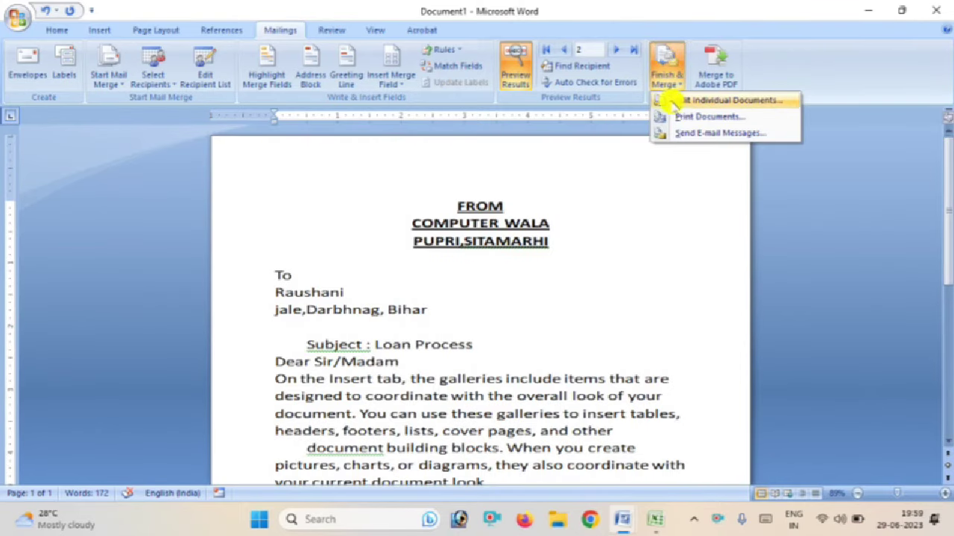
pyautogui.click(675, 101)
pyautogui.click(471, 285)
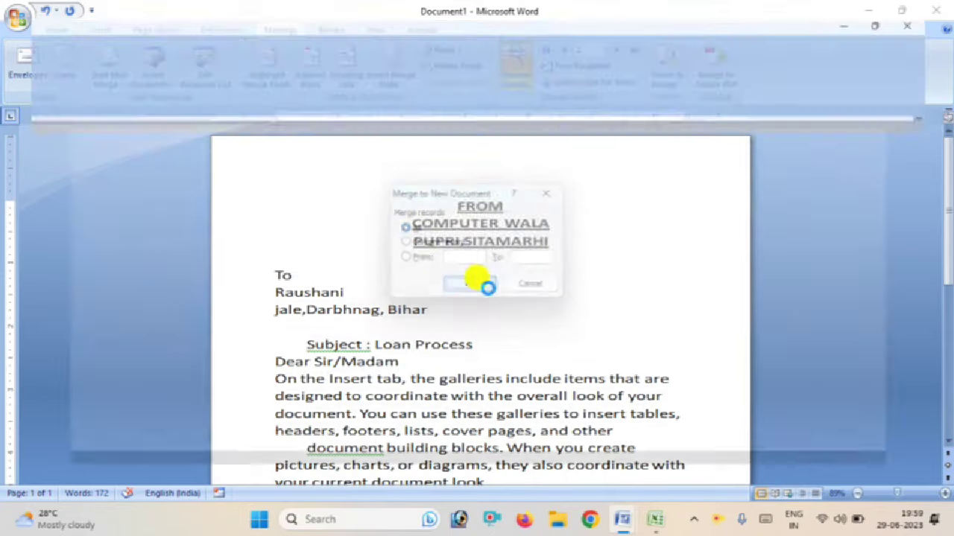
pyautogui.scroll(-5, 567, 299)
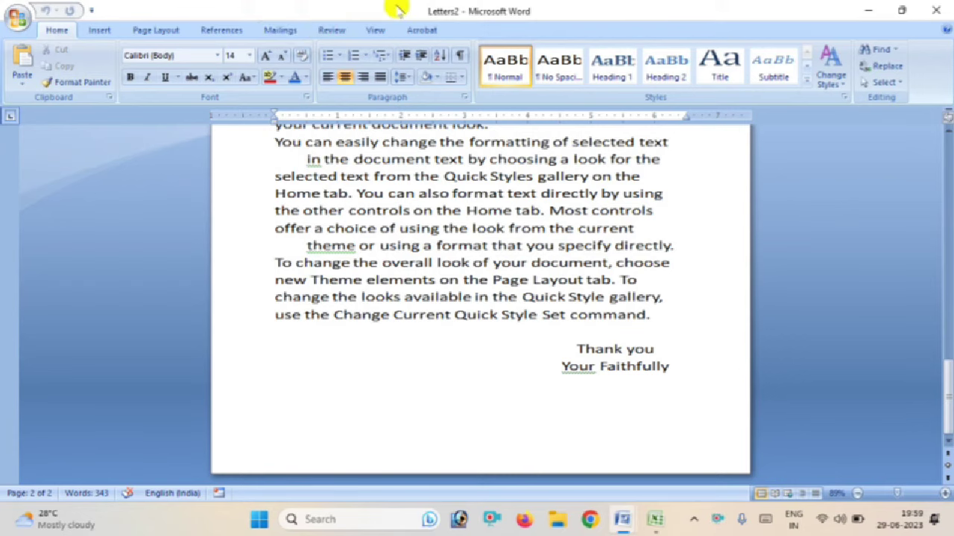
pyautogui.click(349, 28)
pyautogui.scroll(6, 504, 409)
pyautogui.scroll(2, 419, 325)
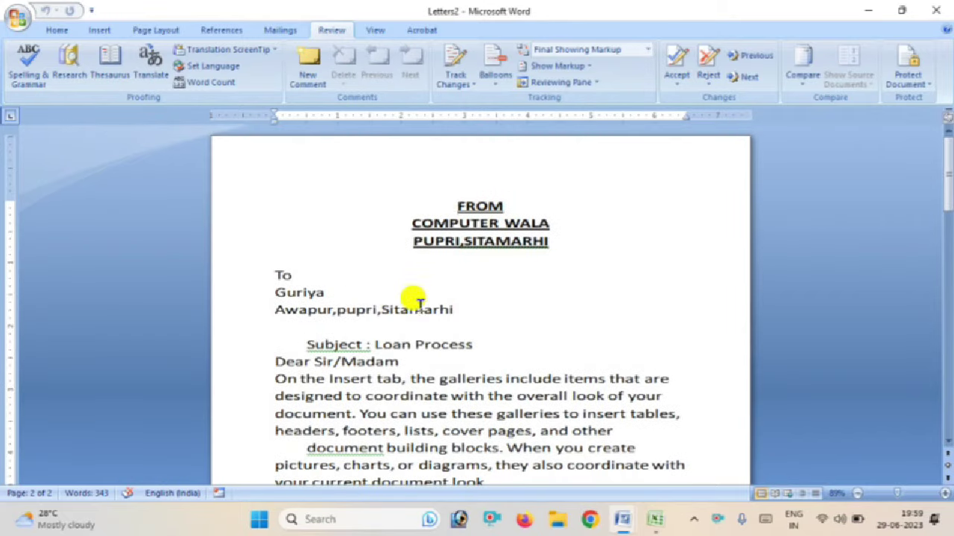
pyautogui.hotkey('ctrl', 'a')
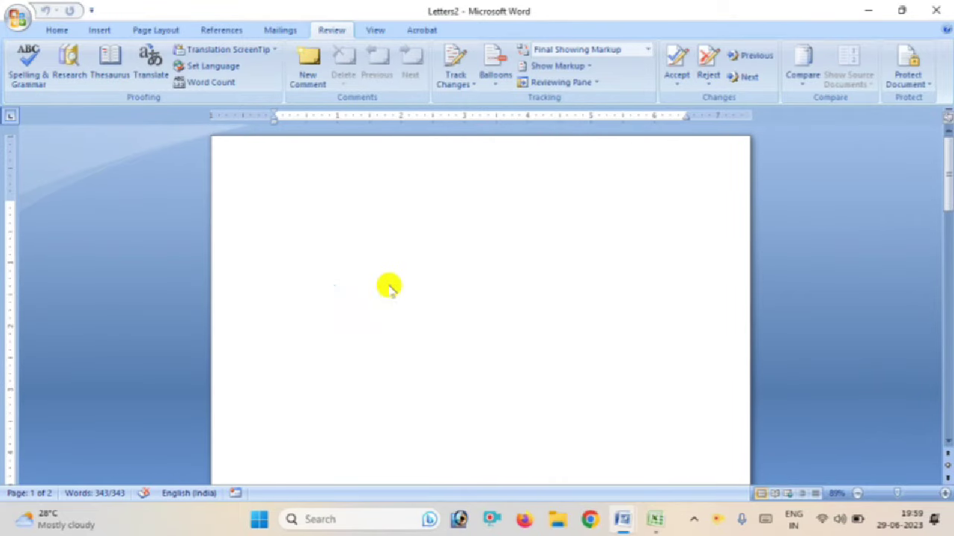
# Clear the document, generate =rand() sample paragraphs, then delete them all.
pyautogui.press('Delete')
pyautogui.write('=rand(')
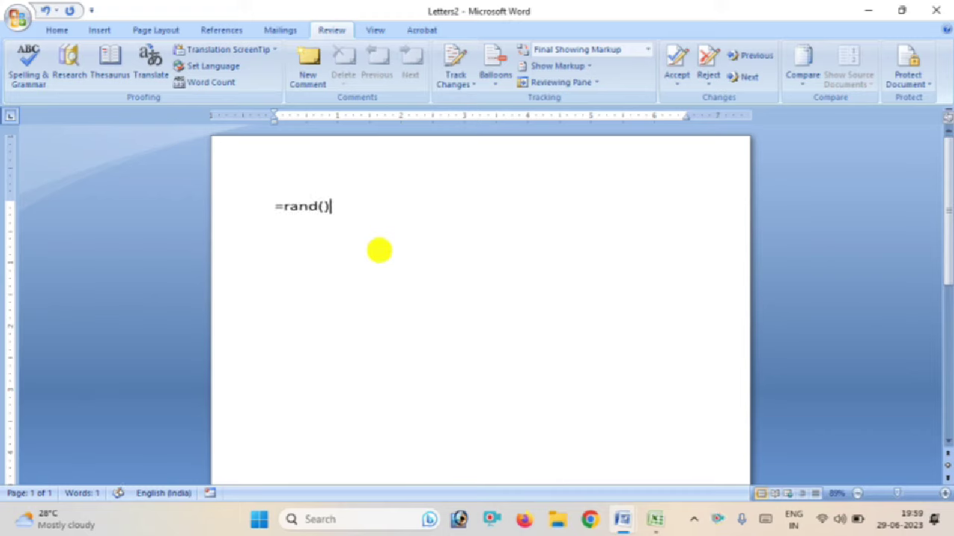
pyautogui.press('Return')
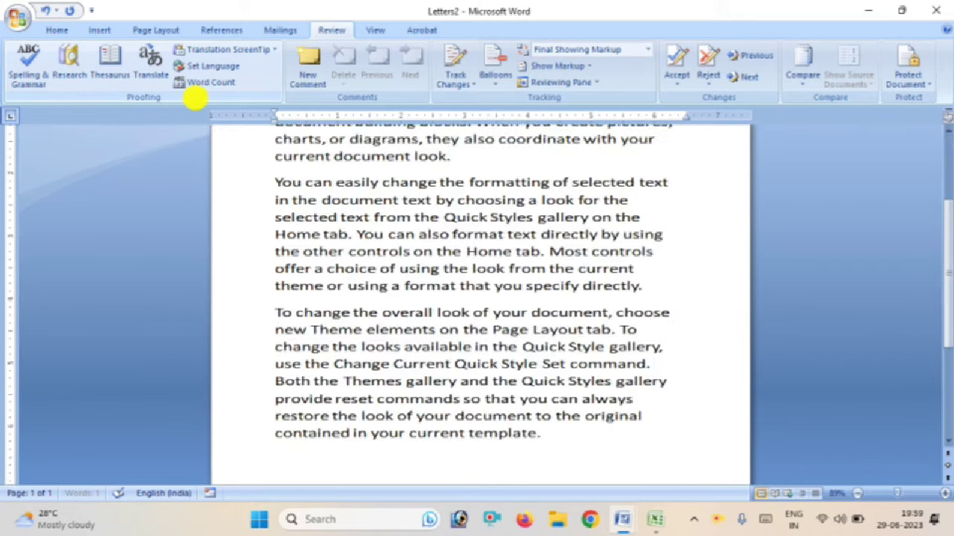
pyautogui.scroll(3, 224, 203)
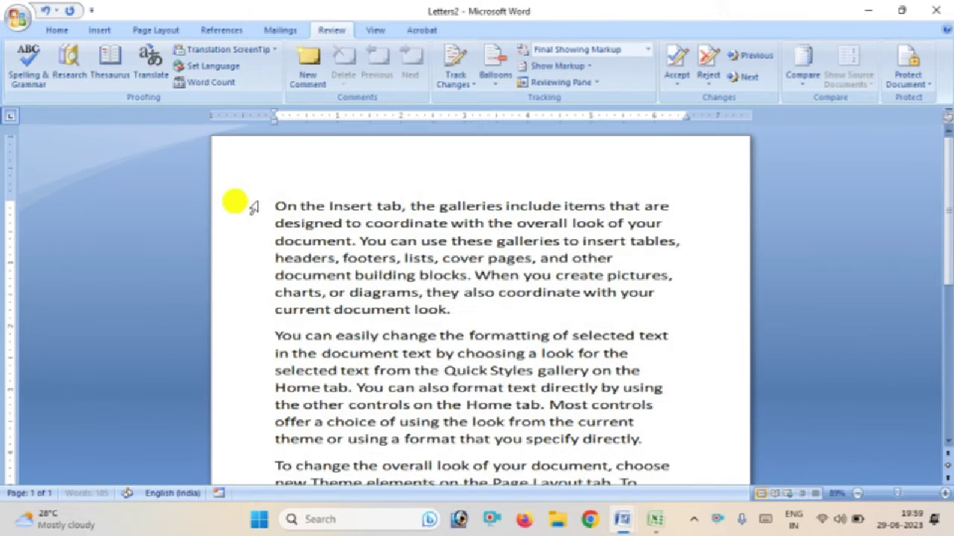
pyautogui.moveTo(269, 213)
pyautogui.mouseDown()
pyautogui.moveTo(425, 276)
pyautogui.moveTo(560, 481)
pyautogui.moveTo(663, 461)
pyautogui.mouseUp()
pyautogui.press('Delete')
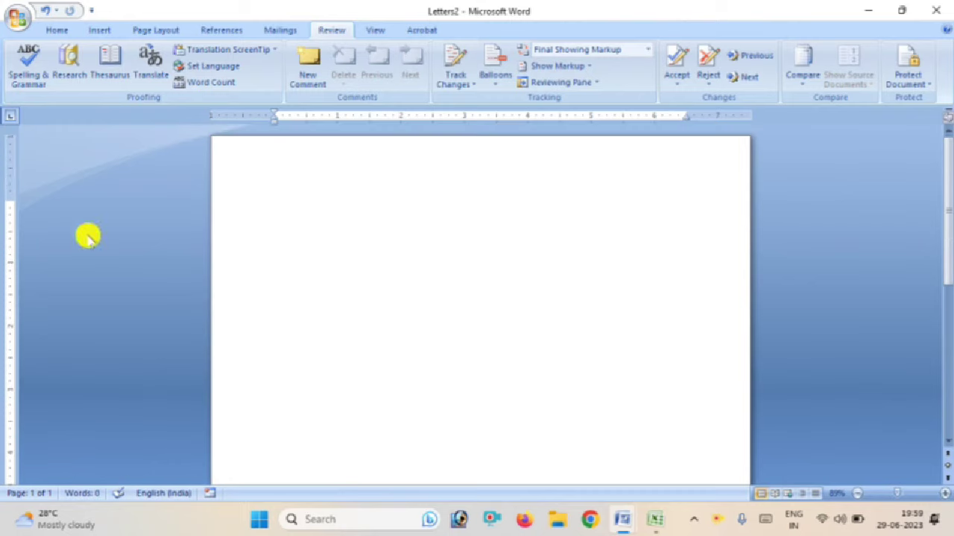
# Type Comptr and COMPTR on separate lines.
pyautogui.write('computer')
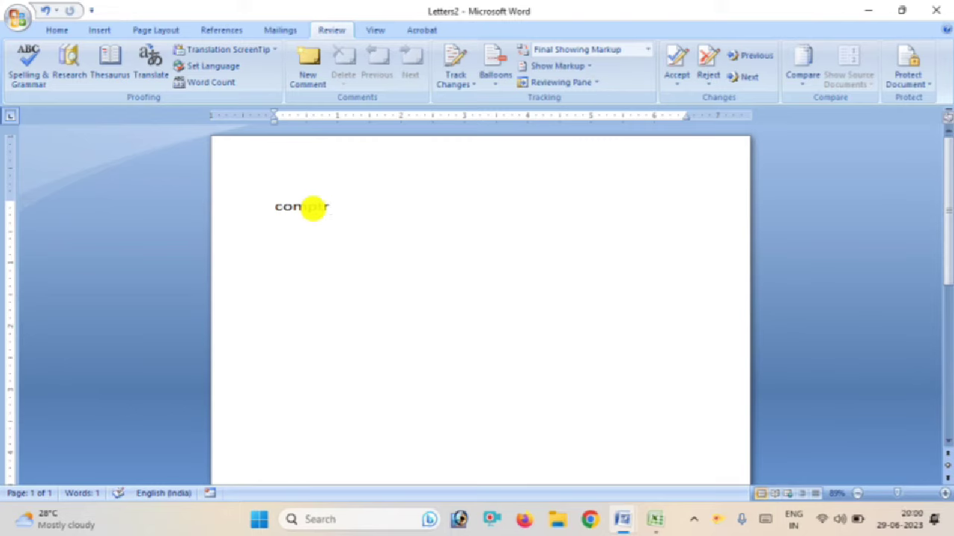
pyautogui.press('Return')
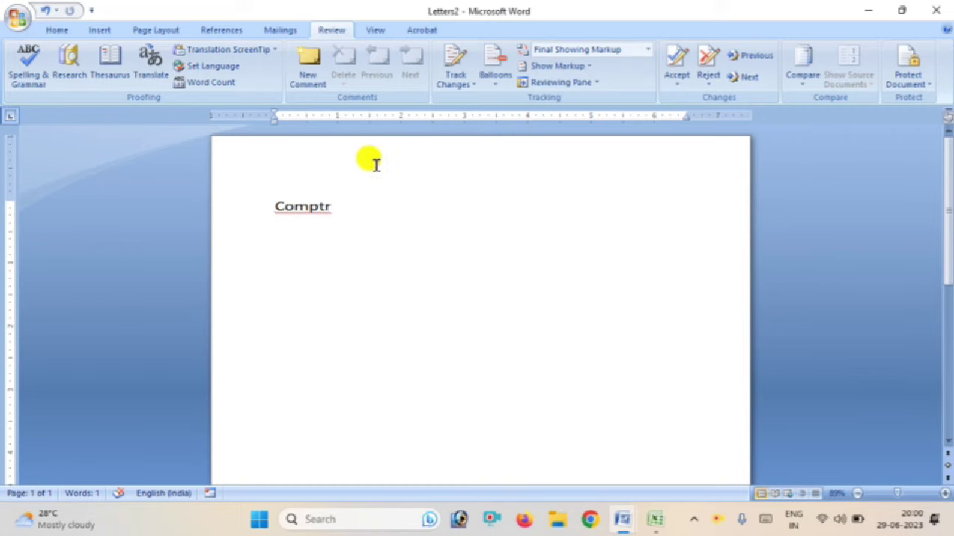
pyautogui.hotkey('ctrl', 'z')
pyautogui.write('COMPTR')
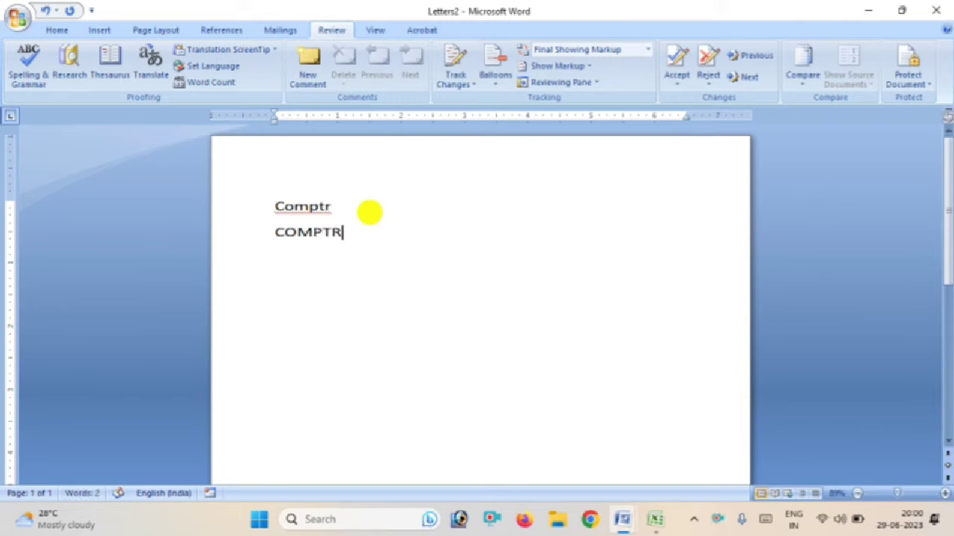
pyautogui.press('Return')
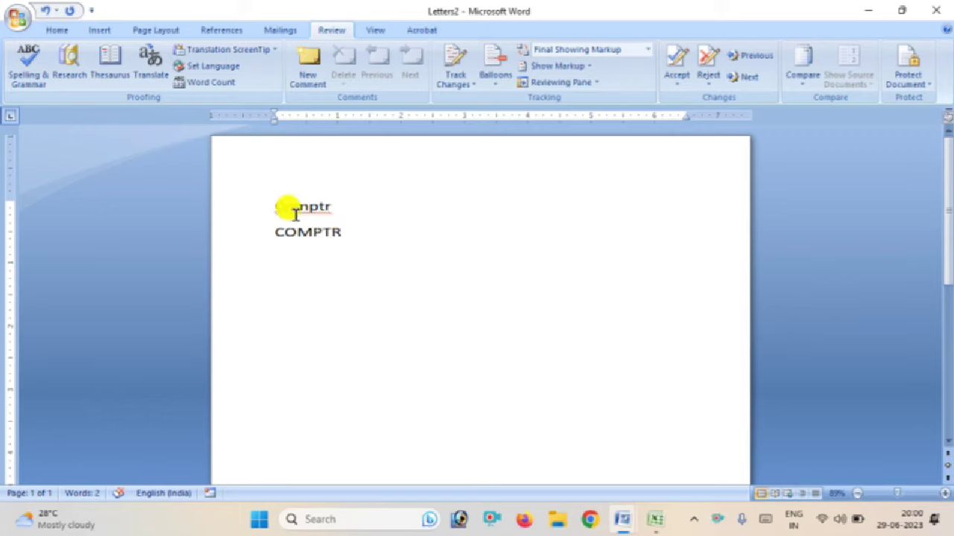
# Select Comptr and run Spelling & Grammar on it.
pyautogui.moveTo(238, 213); pyautogui.dragTo(312, 266)
pyautogui.click(328, 266)
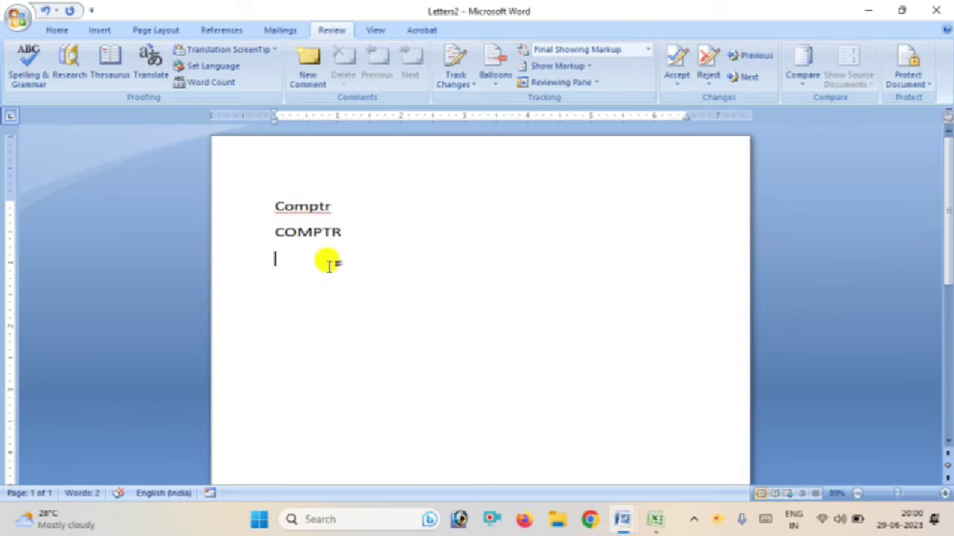
pyautogui.click(245, 207)
pyautogui.click(28, 63)
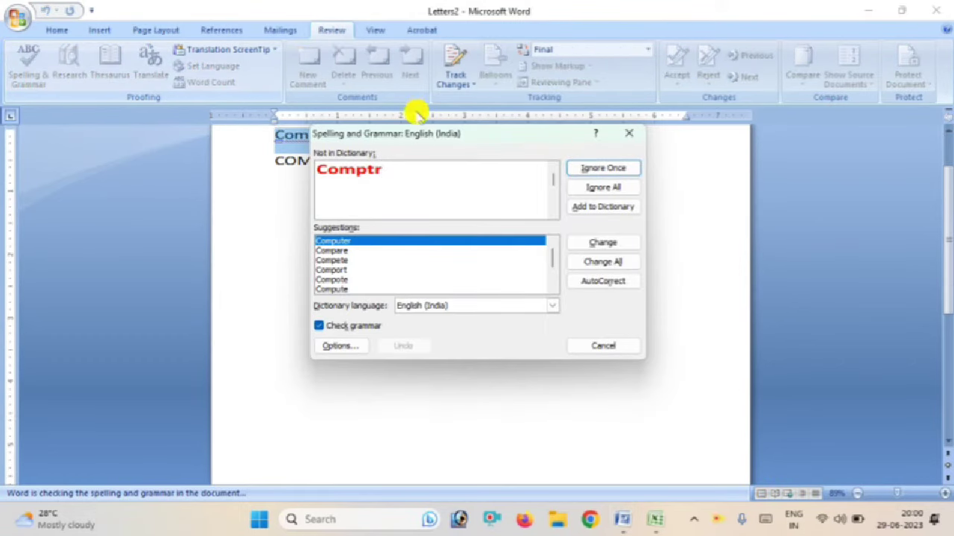
# Change Comptr to Computer and let the spelling check finish, leaving COMPTR unchanged.
pyautogui.moveTo(469, 131); pyautogui.dragTo(714, 162)
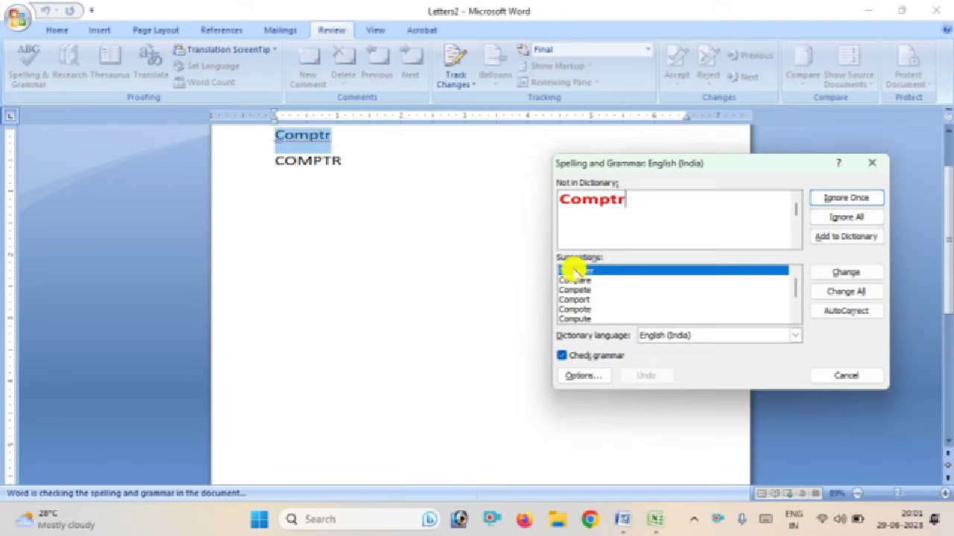
pyautogui.click(840, 275)
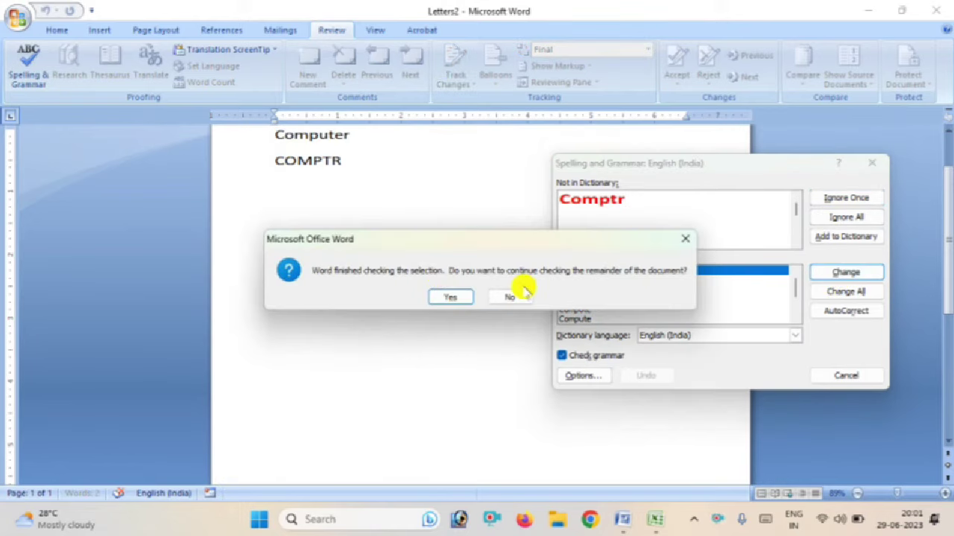
pyautogui.click(449, 297)
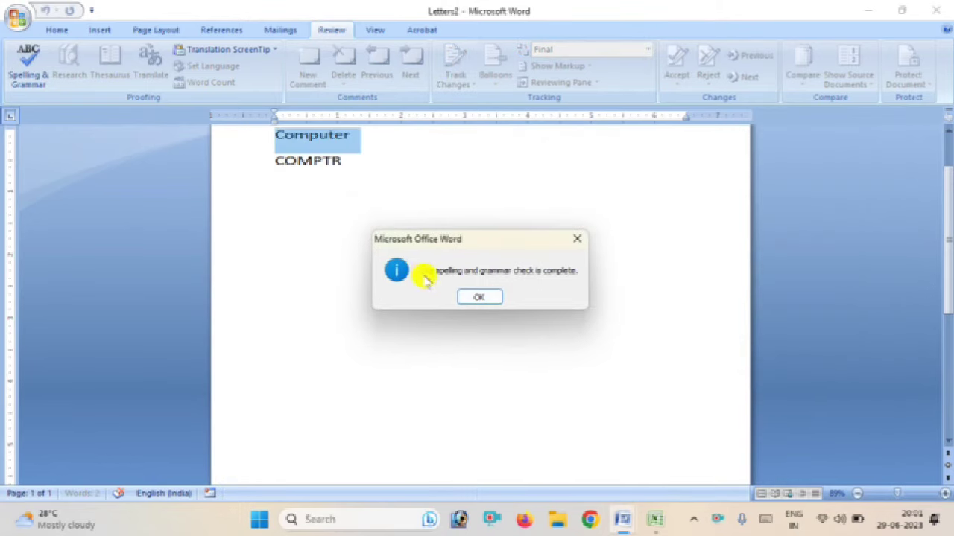
pyautogui.click(463, 295)
pyautogui.click(443, 228)
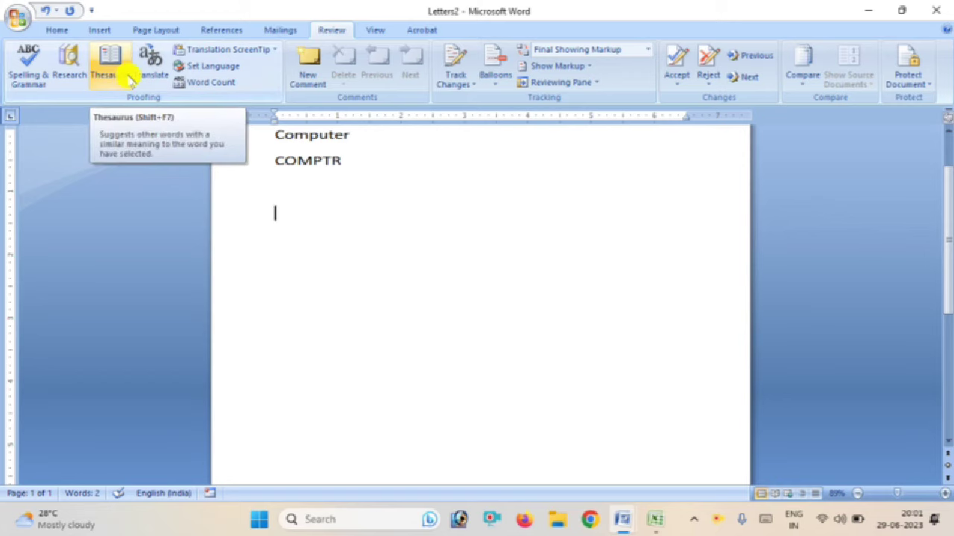
# Look up synonyms for 'Computer' in the Research pane's Thesaurus.
pyautogui.click(128, 76)
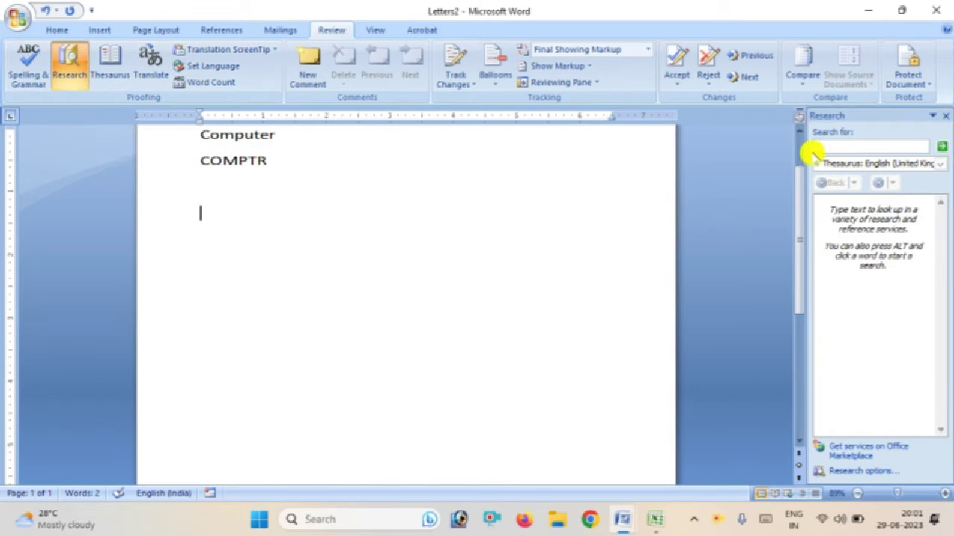
pyautogui.moveTo(282, 137); pyautogui.dragTo(188, 122)
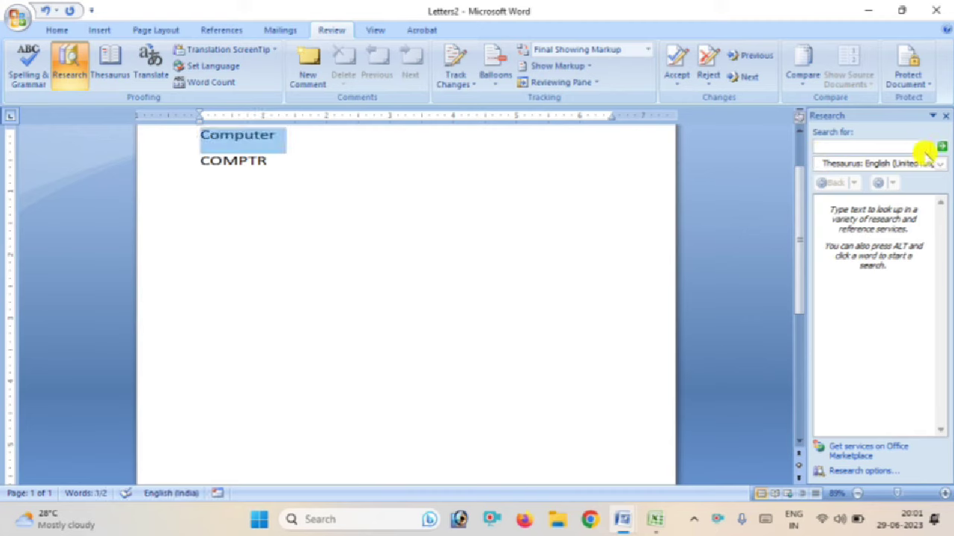
pyautogui.click(110, 58)
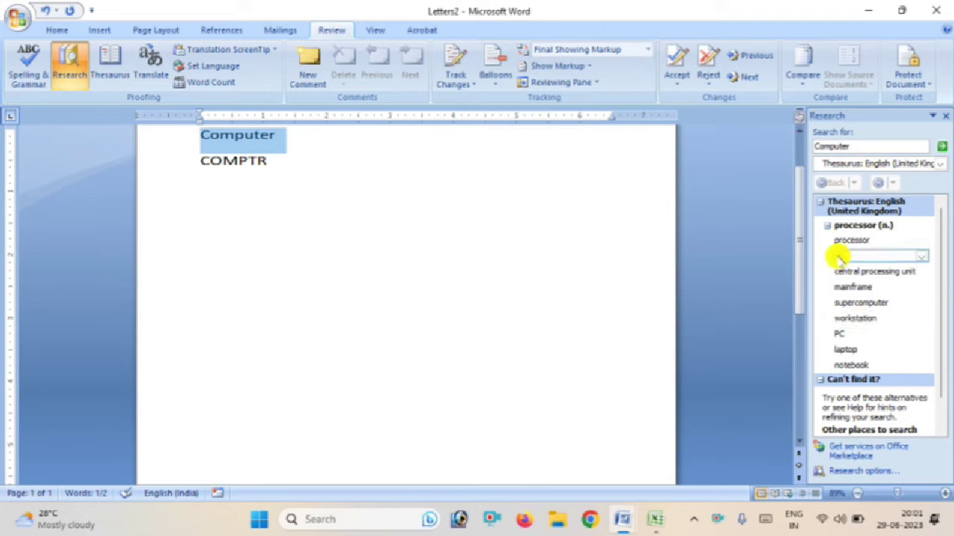
pyautogui.moveTo(856, 287)
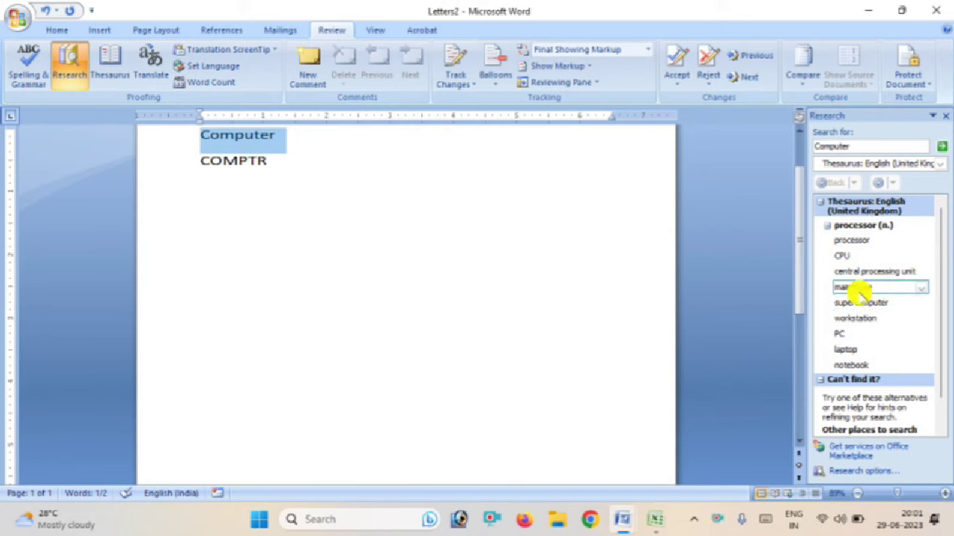
pyautogui.click(314, 172)
pyautogui.write('SWEET')
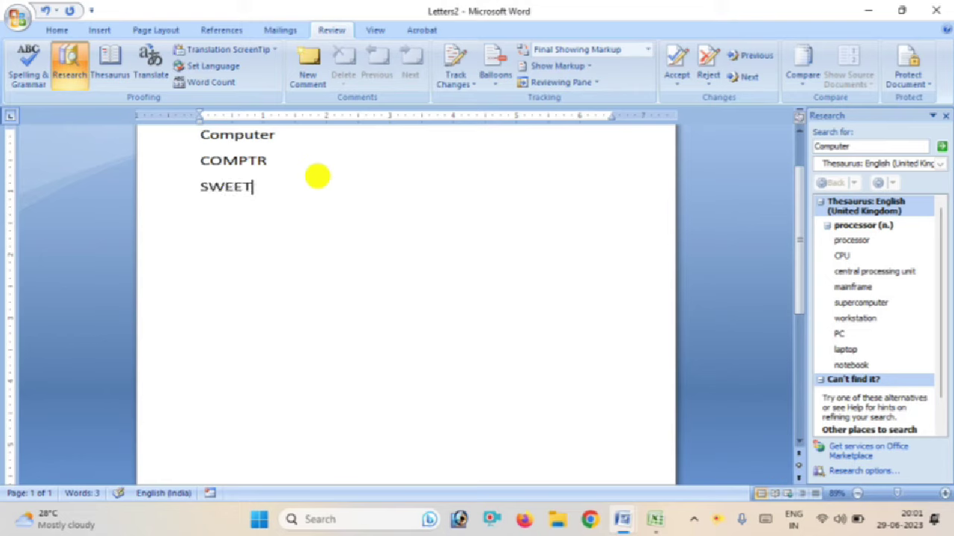
# Type 'sweet' on line three, look it up in the Thesaurus, and close the Research pane.
pyautogui.moveTo(272, 195); pyautogui.dragTo(224, 190)
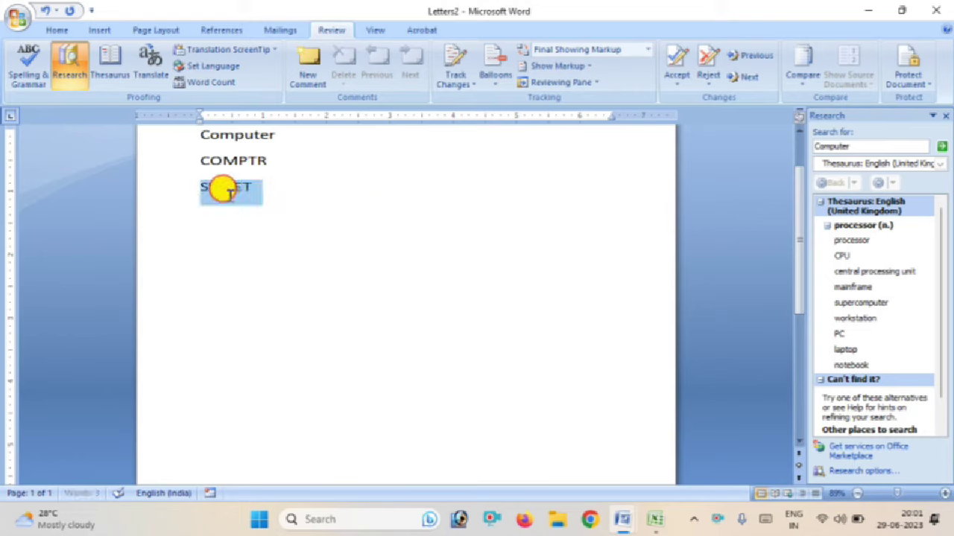
pyautogui.write('s')
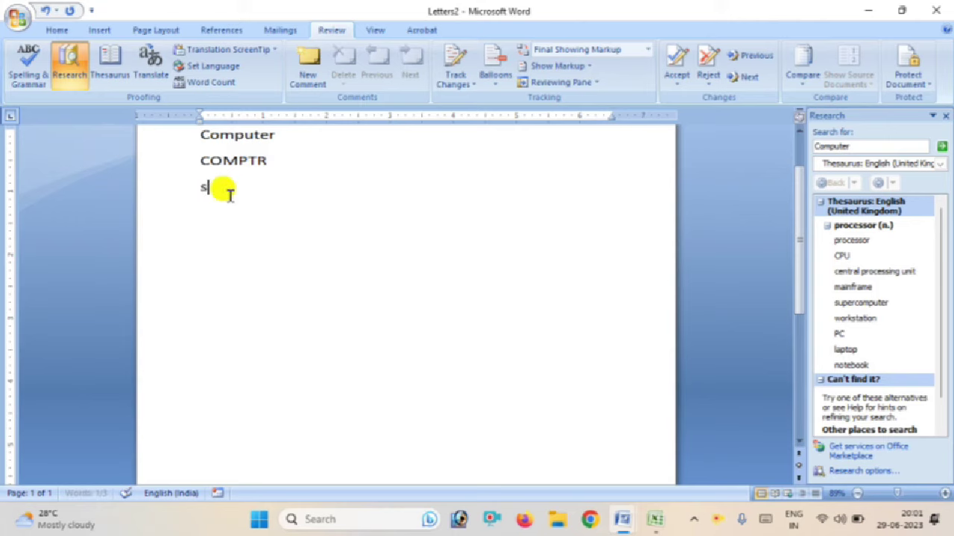
pyautogui.write('weet')
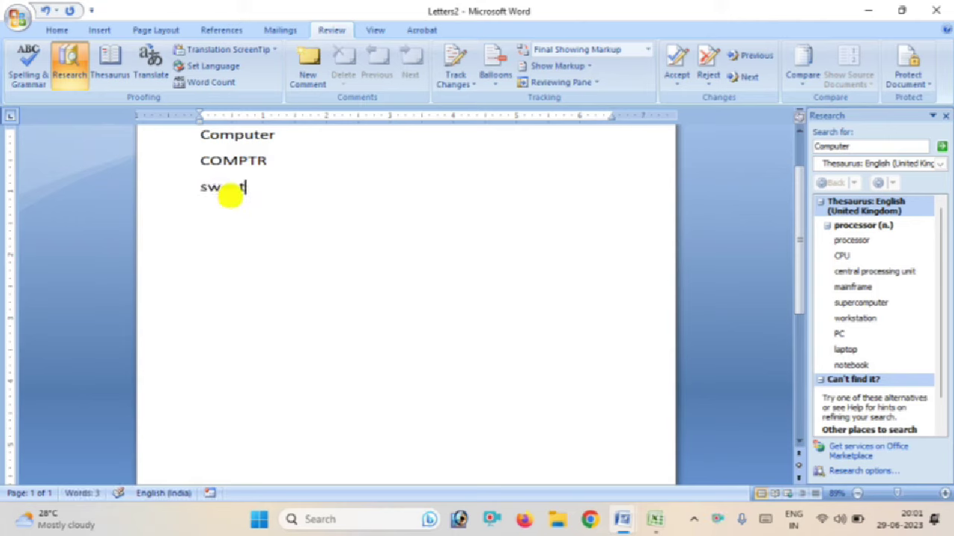
pyautogui.moveTo(257, 188); pyautogui.dragTo(199, 187)
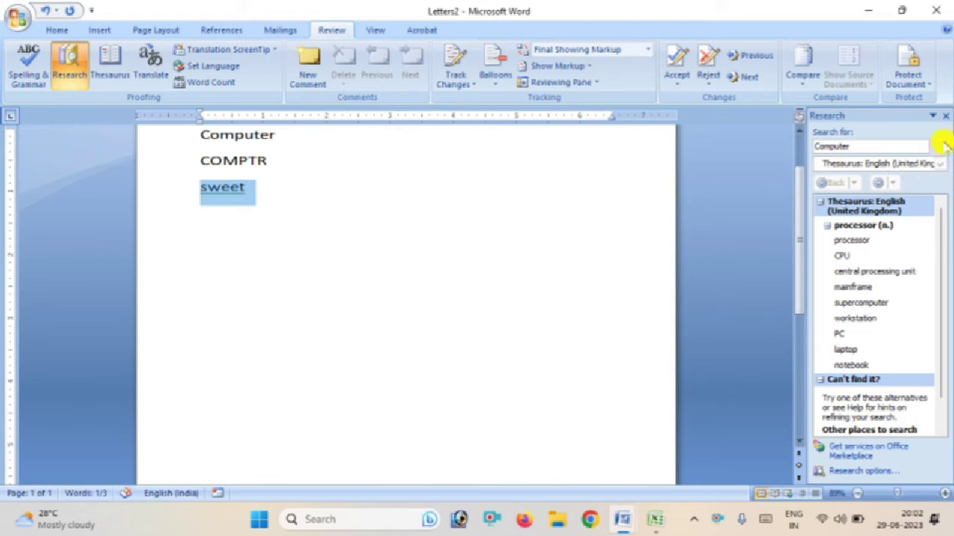
pyautogui.click(110, 58)
pyautogui.moveTo(846, 240)
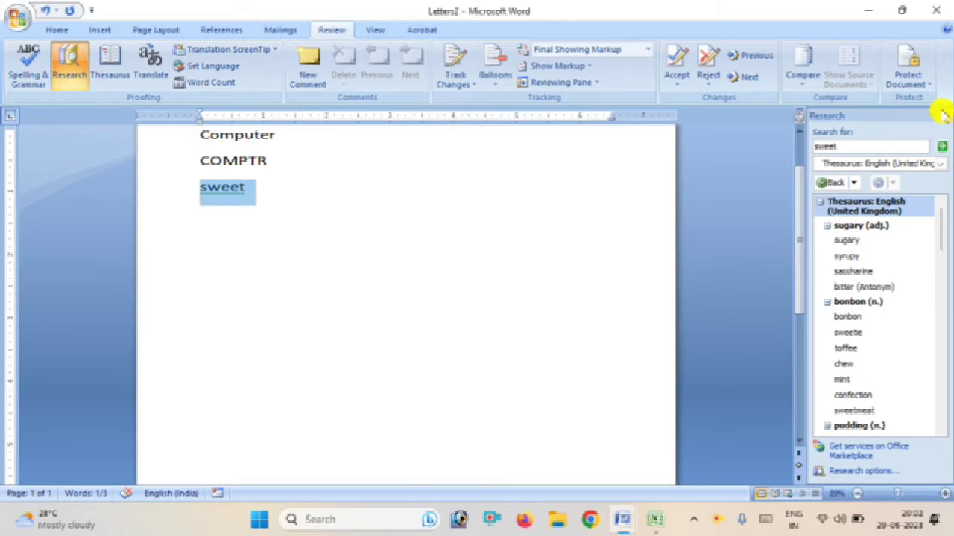
pyautogui.click(942, 113)
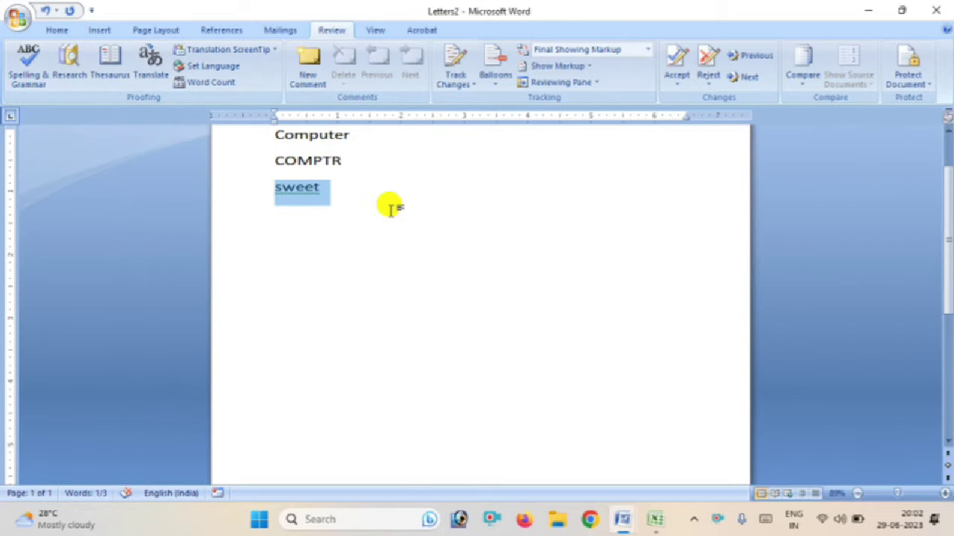
pyautogui.hotkey('ctrl', 'a')
# Replace the page's text with =Rand() sample paragraphs and select them.
pyautogui.press('Delete')
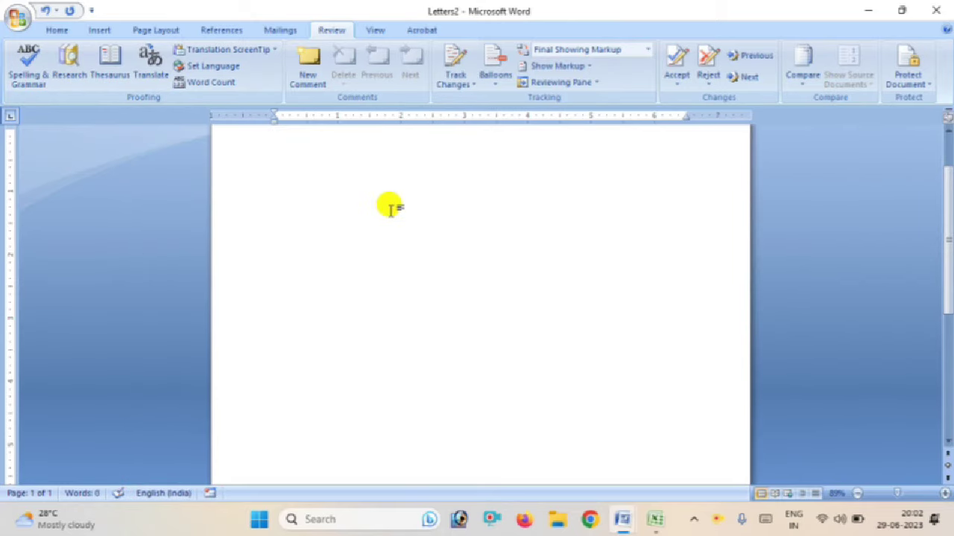
pyautogui.write('=Rand(')
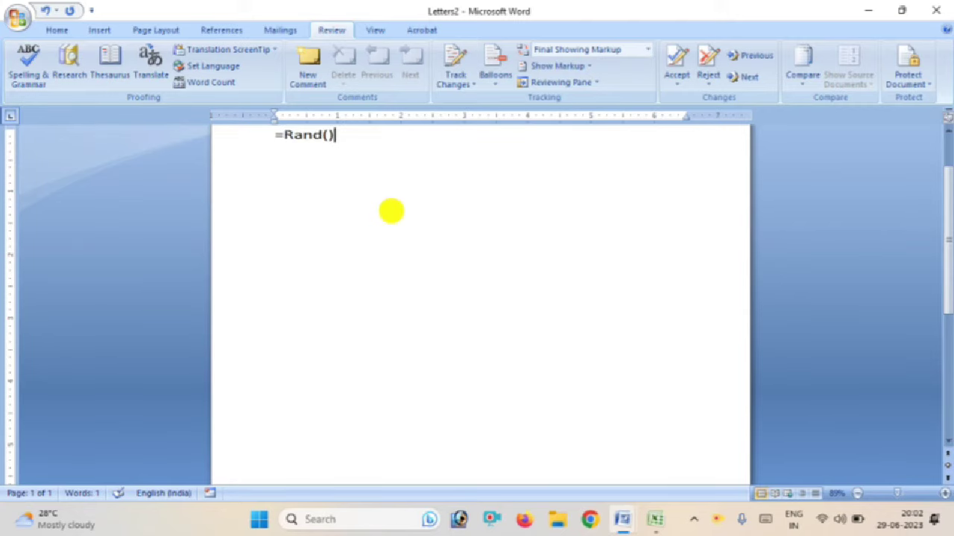
pyautogui.press('Return')
pyautogui.scroll(3, 366, 200)
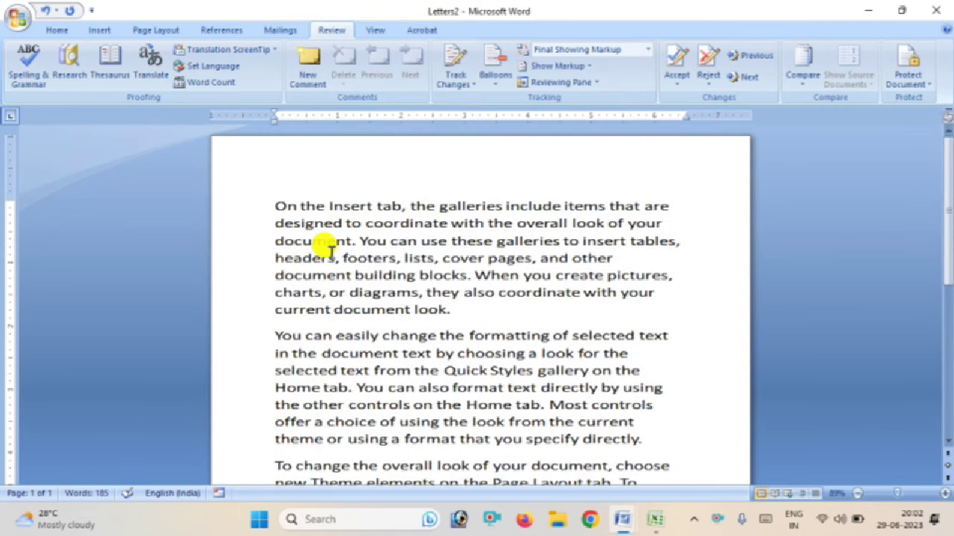
pyautogui.moveTo(246, 203); pyautogui.dragTo(524, 525)
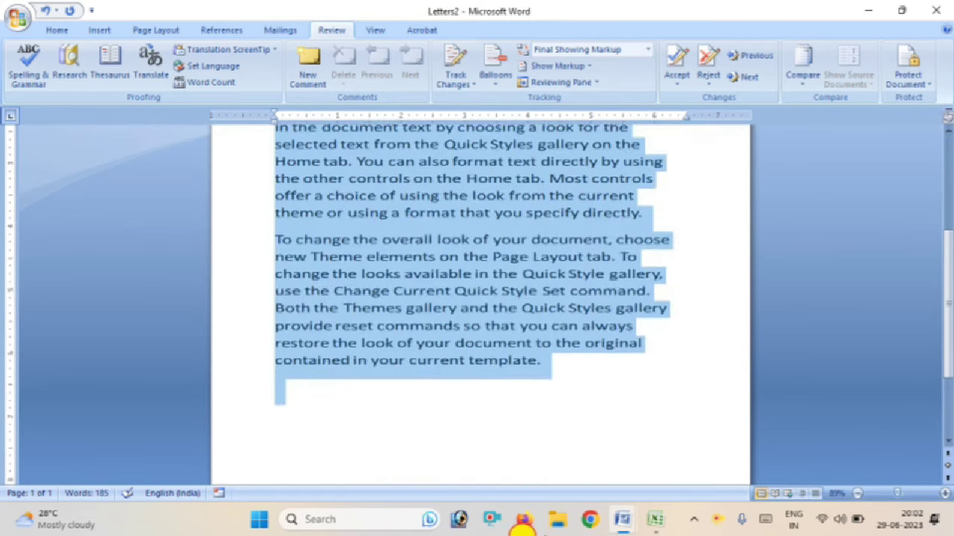
pyautogui.scroll(10, 139, 181)
# Translate the whole document from English to Hindi using the Translation reference source.
pyautogui.click(148, 59)
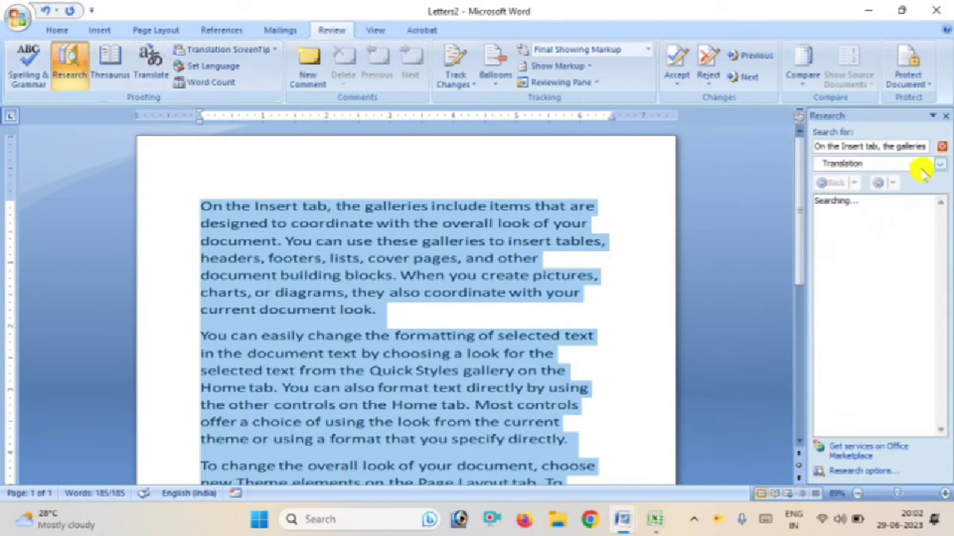
pyautogui.click(940, 164)
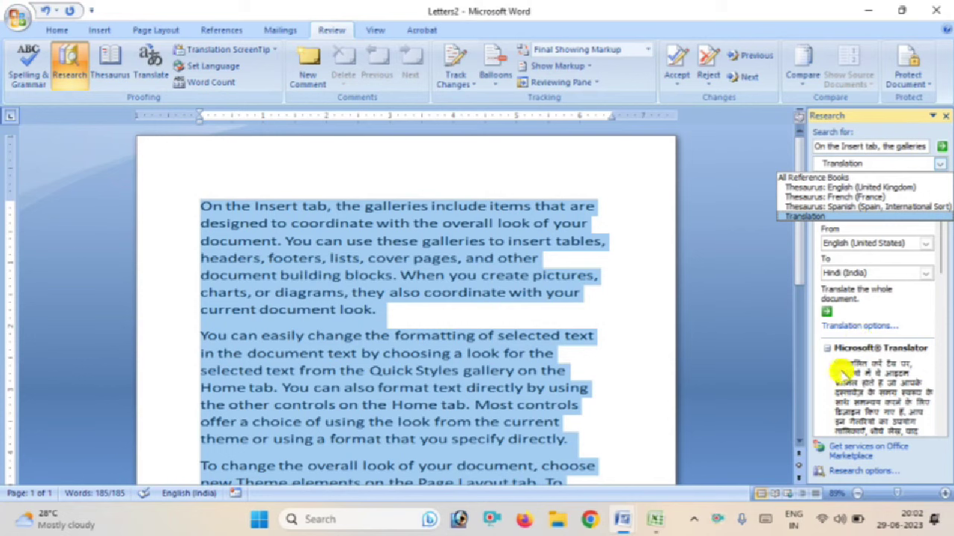
pyautogui.click(835, 365)
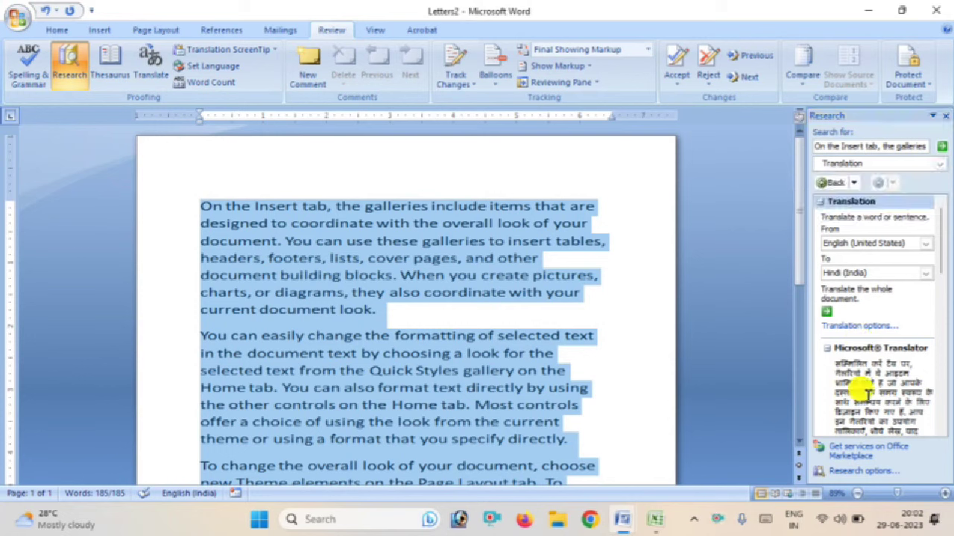
pyautogui.scroll(-5, 853, 387)
pyautogui.scroll(-5, 860, 365)
pyautogui.scroll(10, 861, 365)
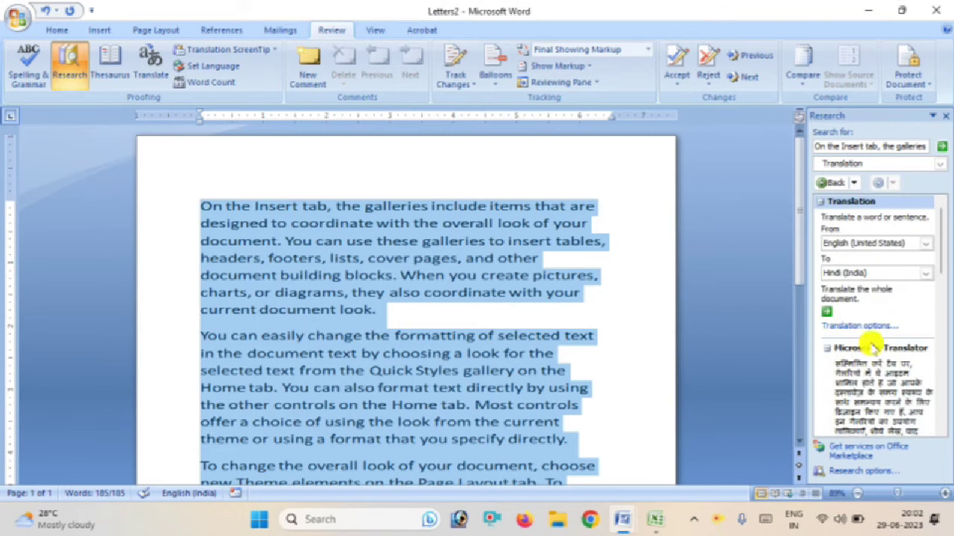
pyautogui.click(827, 311)
pyautogui.click(449, 298)
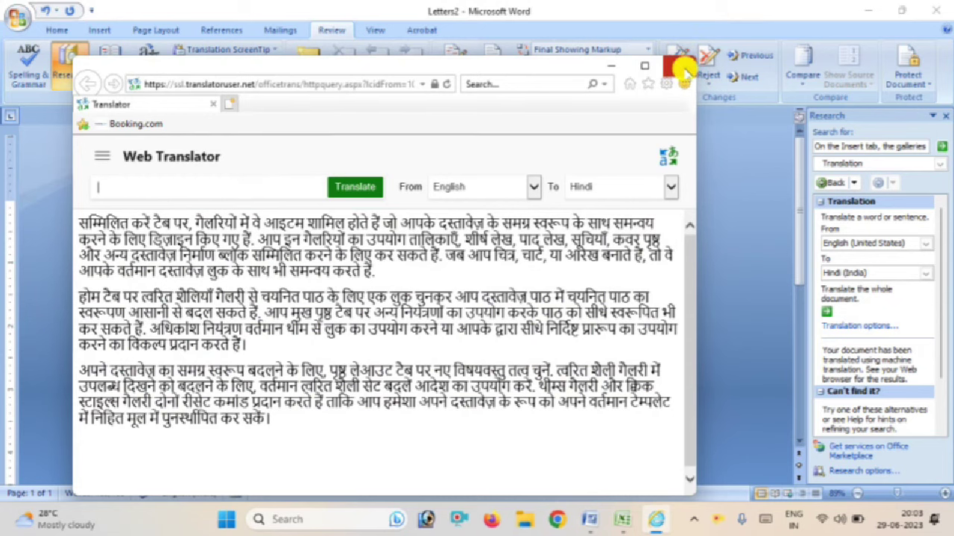
# Close the Web Translator window and return to the Word document.
pyautogui.click(680, 72)
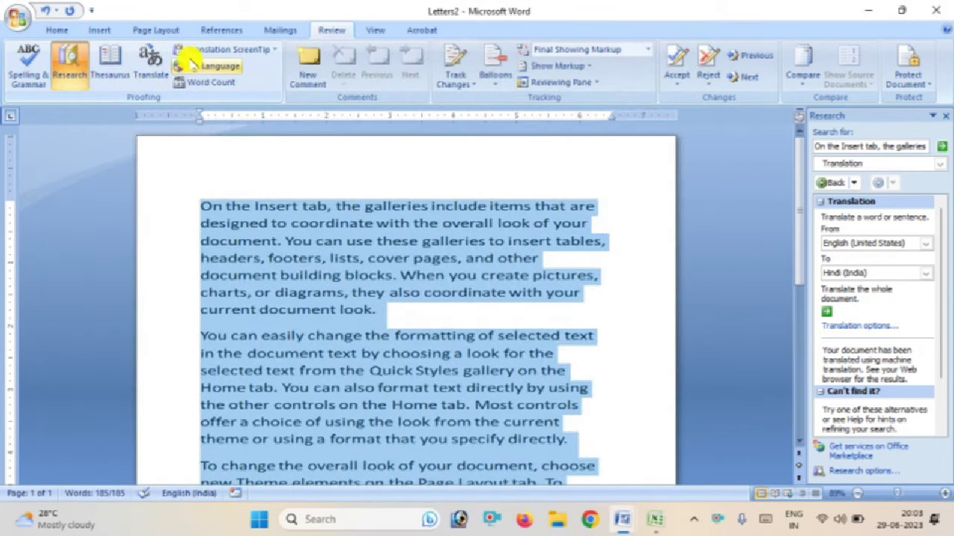
# Check the word count for the text from the start through 'overall look'.
pyautogui.click(254, 275)
pyautogui.moveTo(195, 203); pyautogui.dragTo(396, 467)
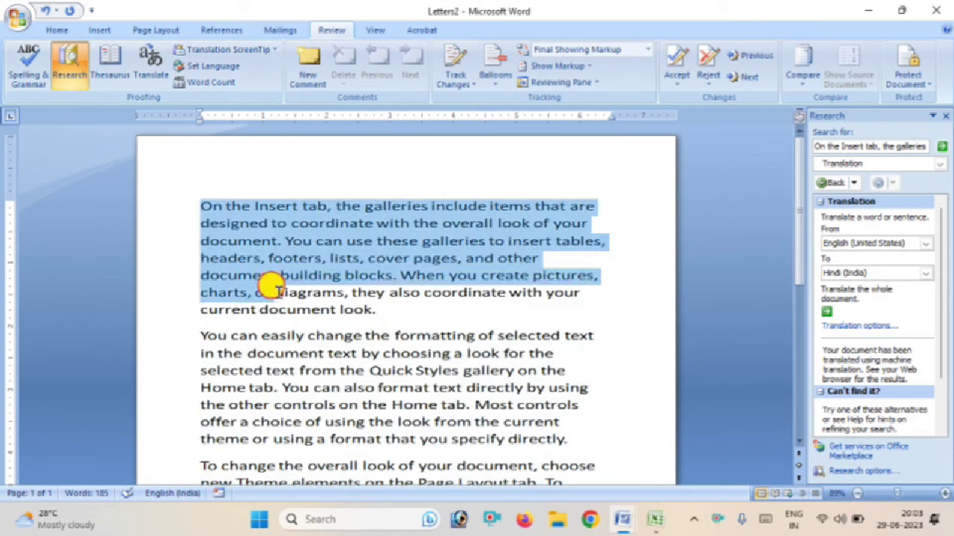
pyautogui.click(213, 81)
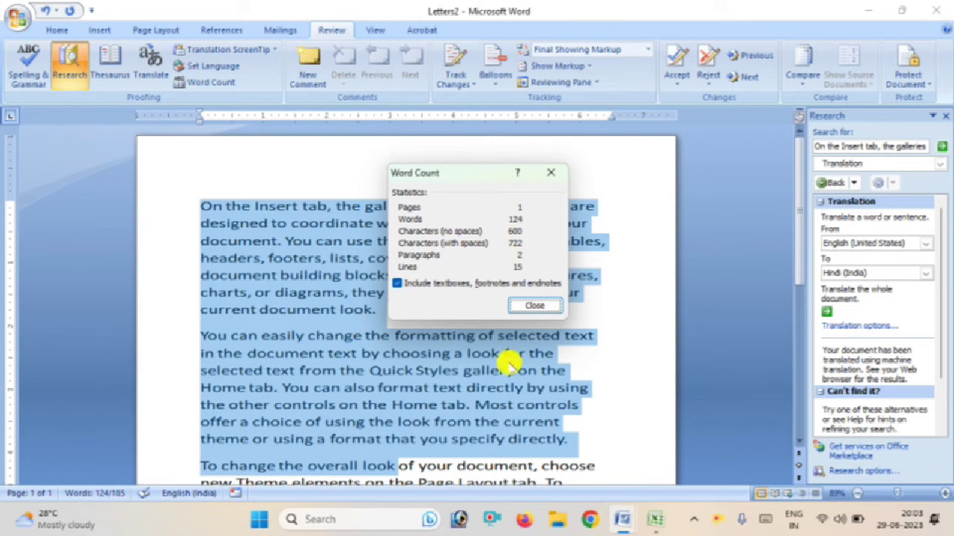
pyautogui.click(551, 172)
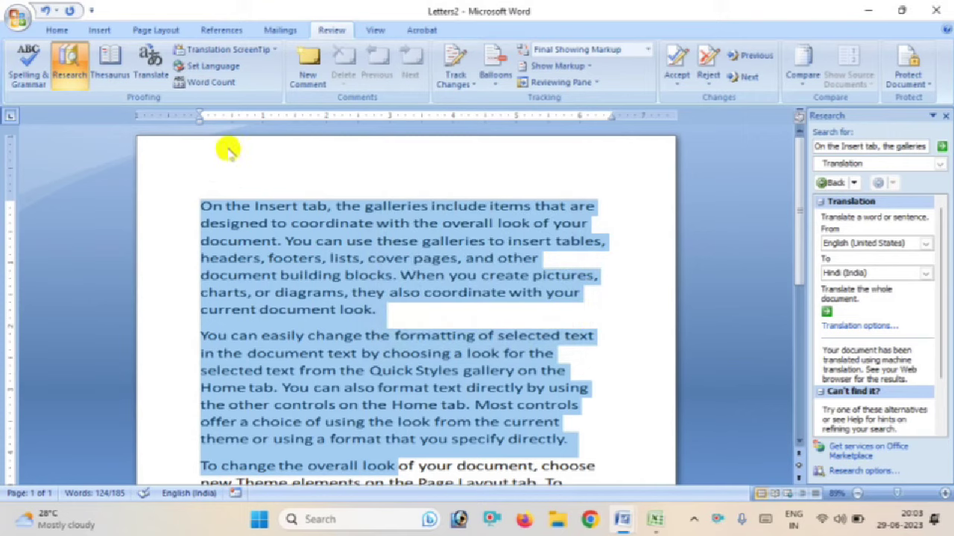
# Open and dismiss the Translation ScreenTip language list, then select 'the galleries include'.
pyautogui.click(239, 49)
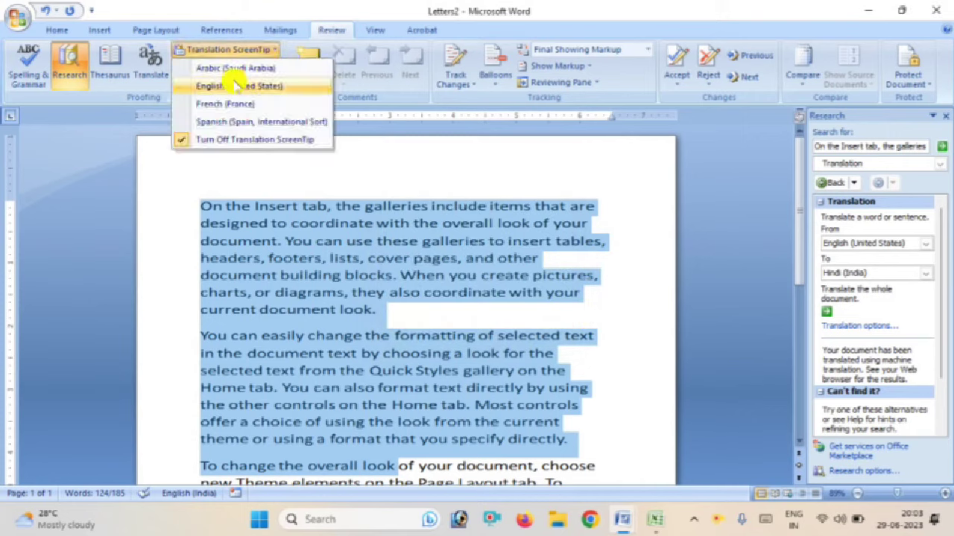
pyautogui.click(313, 310)
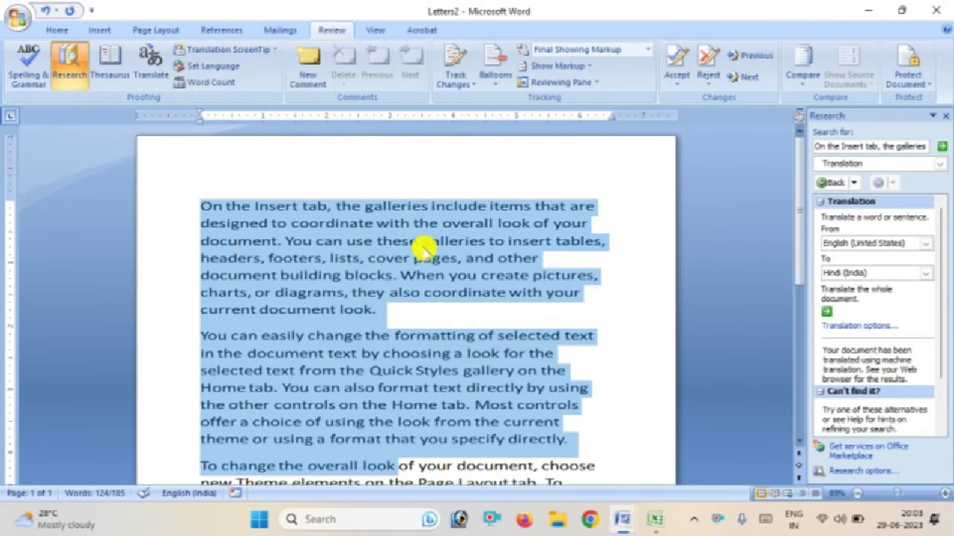
pyautogui.click(405, 245)
pyautogui.moveTo(336, 206); pyautogui.dragTo(459, 194)
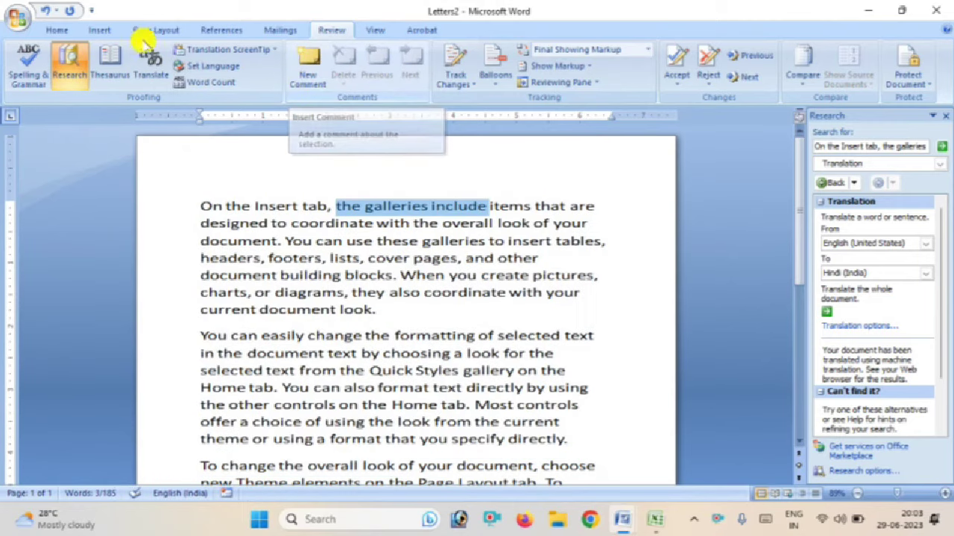
pyautogui.click(307, 63)
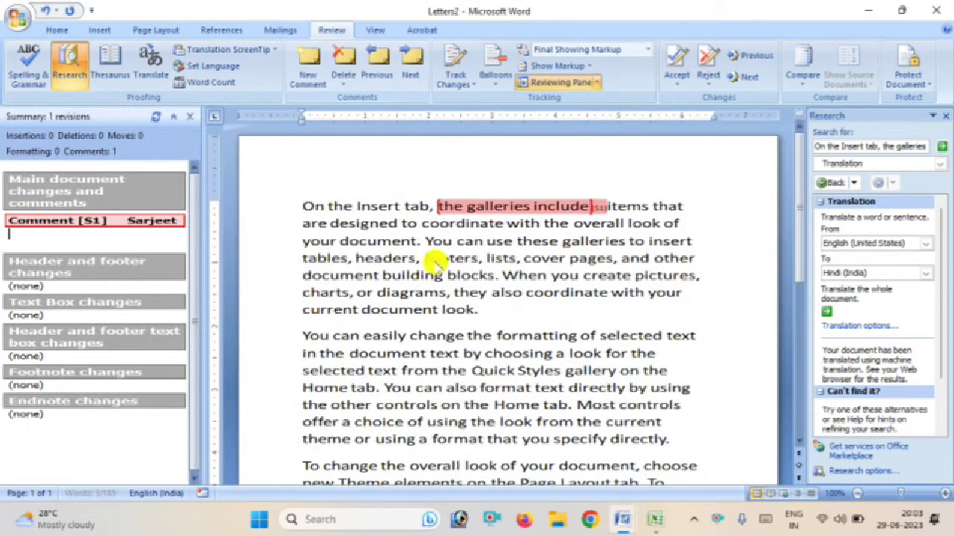
pyautogui.write('xsxsxa')
pyautogui.click(589, 259)
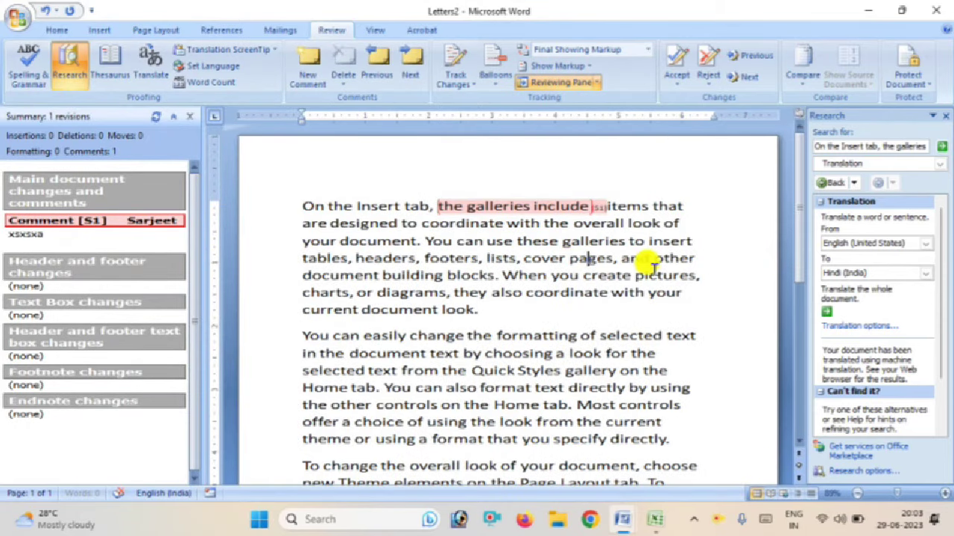
pyautogui.click(190, 116)
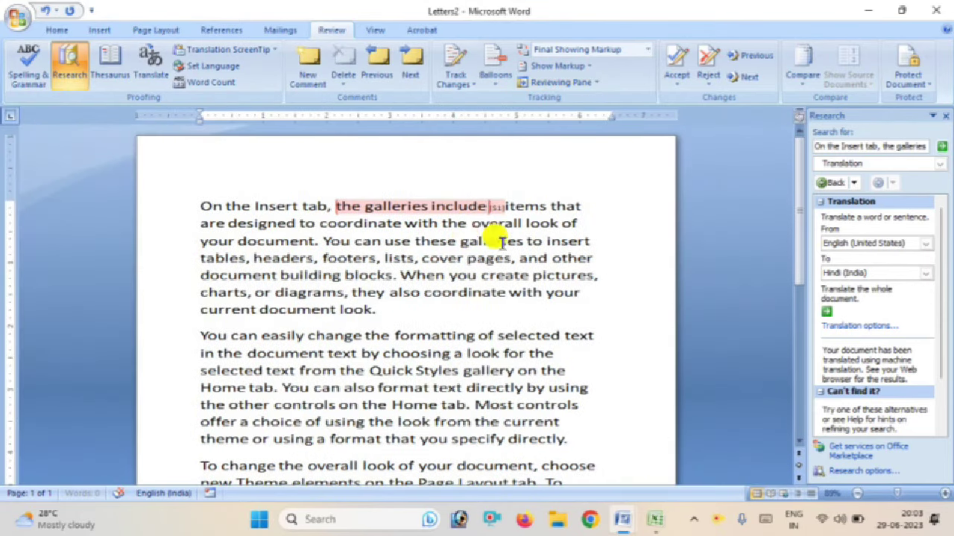
pyautogui.click(455, 219)
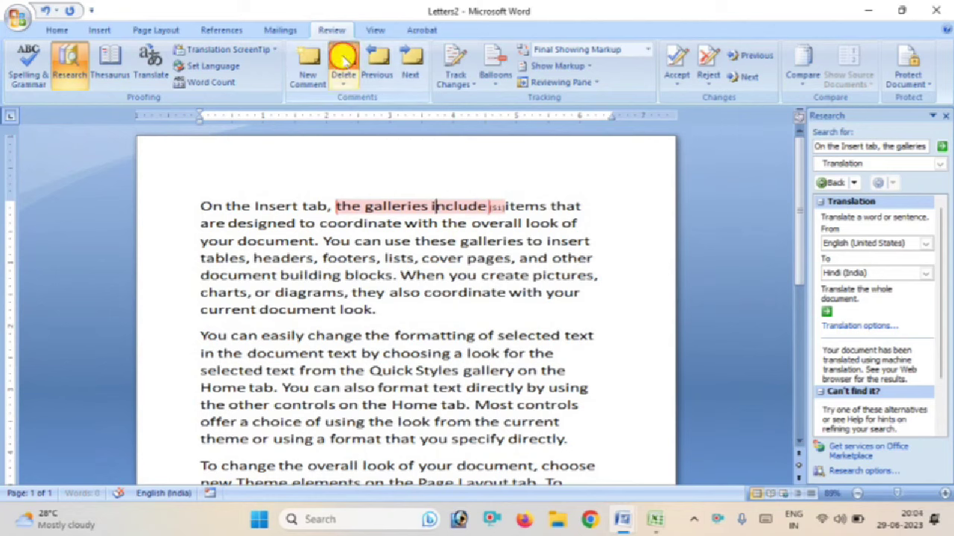
pyautogui.click(344, 59)
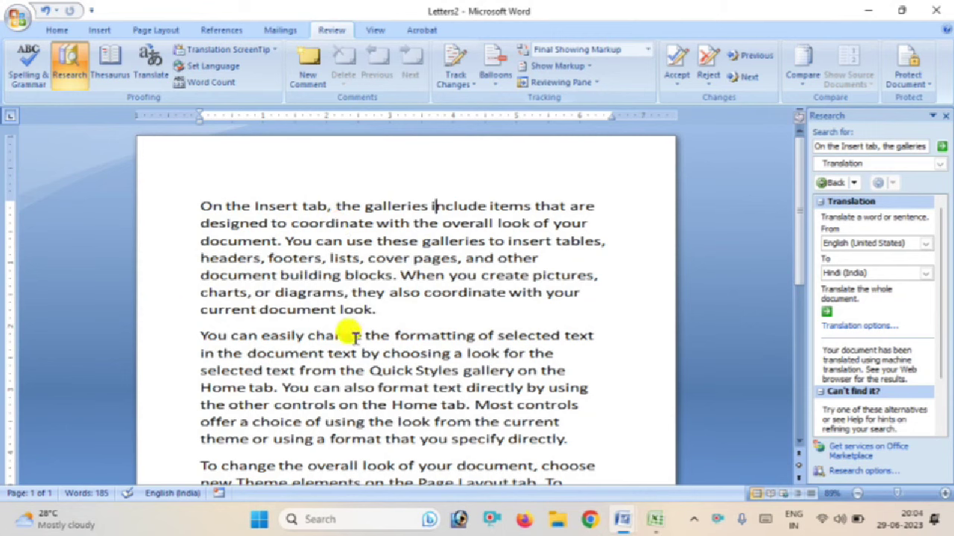
pyautogui.moveTo(376, 310); pyautogui.dragTo(340, 310)
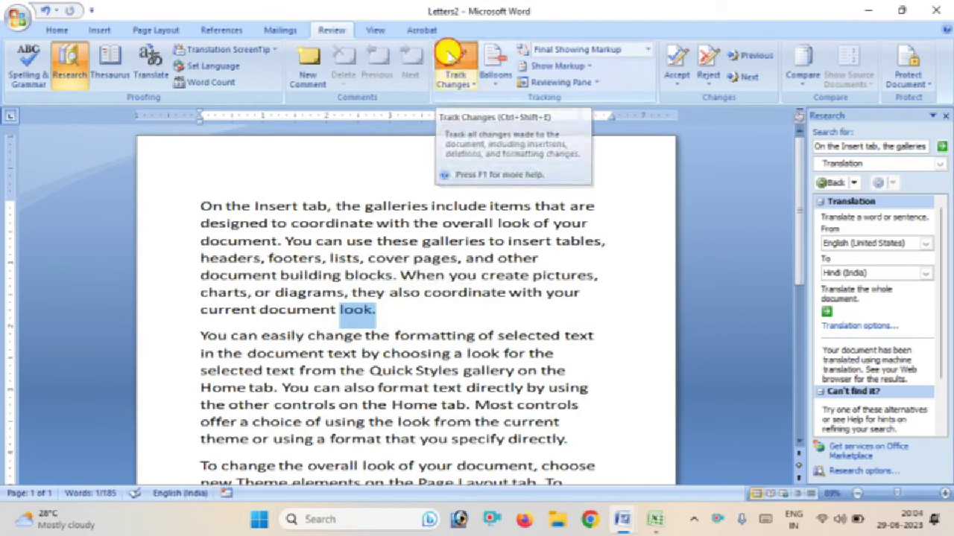
# With Track Changes on, delete 'look.' and replace 'directly.' with 'Direct'.
pyautogui.click(455, 60)
pyautogui.press('Delete')
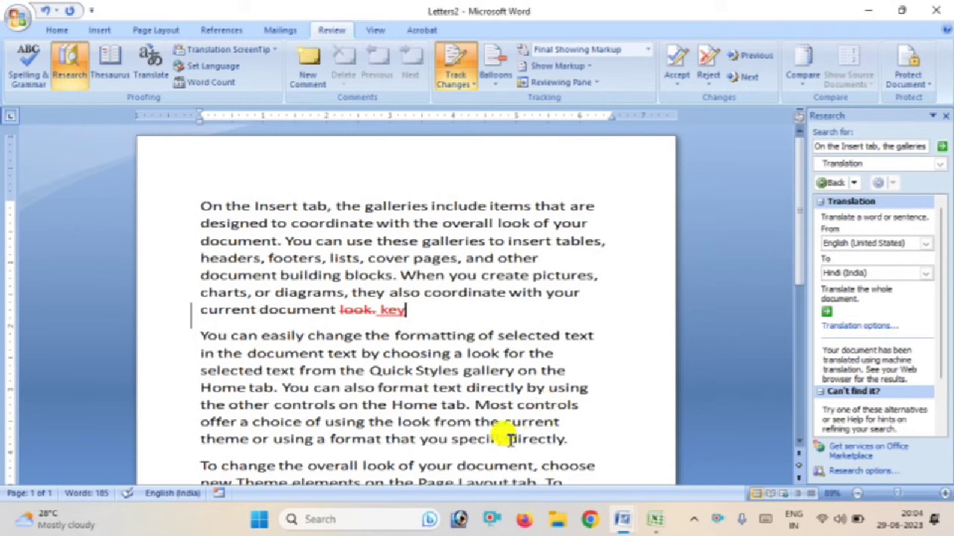
pyautogui.moveTo(508, 439); pyautogui.dragTo(567, 435)
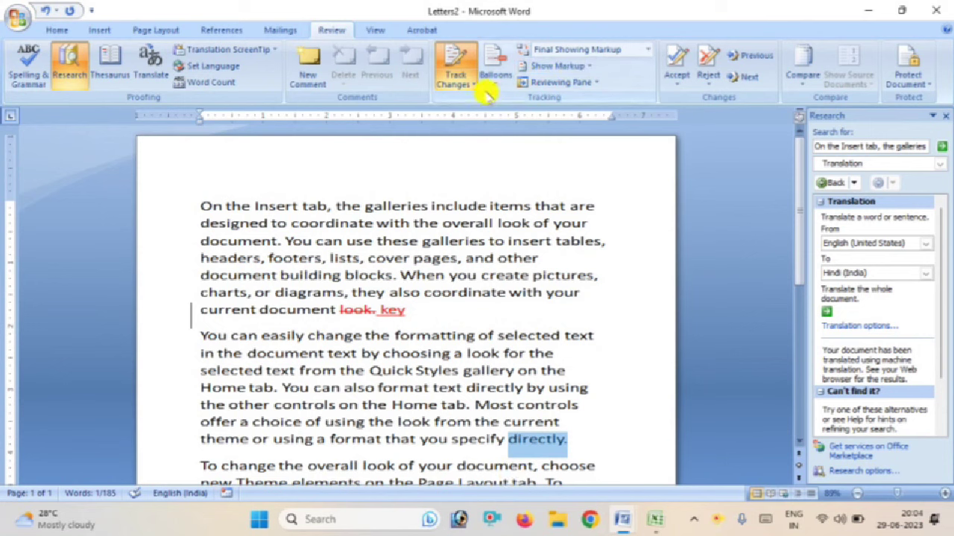
pyautogui.press('Delete')
pyautogui.write('Direct')
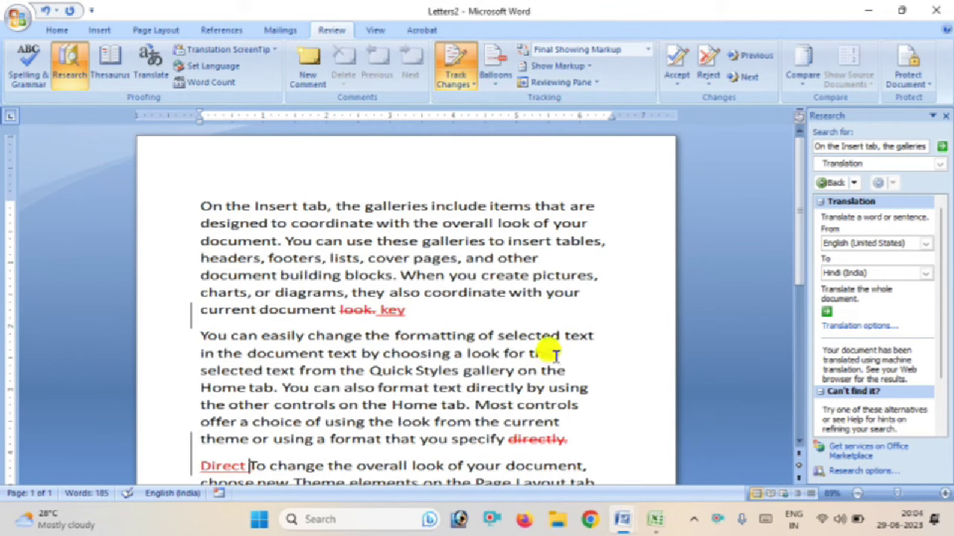
pyautogui.scroll(-5, 459, 361)
pyautogui.scroll(5, 462, 294)
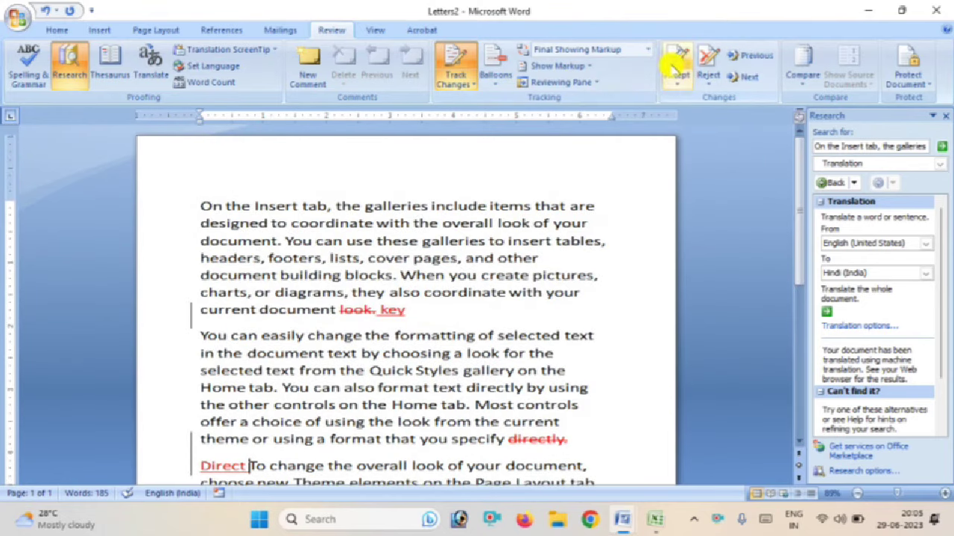
# Accept the tracked edits, finishing with Accept All Changes in Document.
pyautogui.click(675, 66)
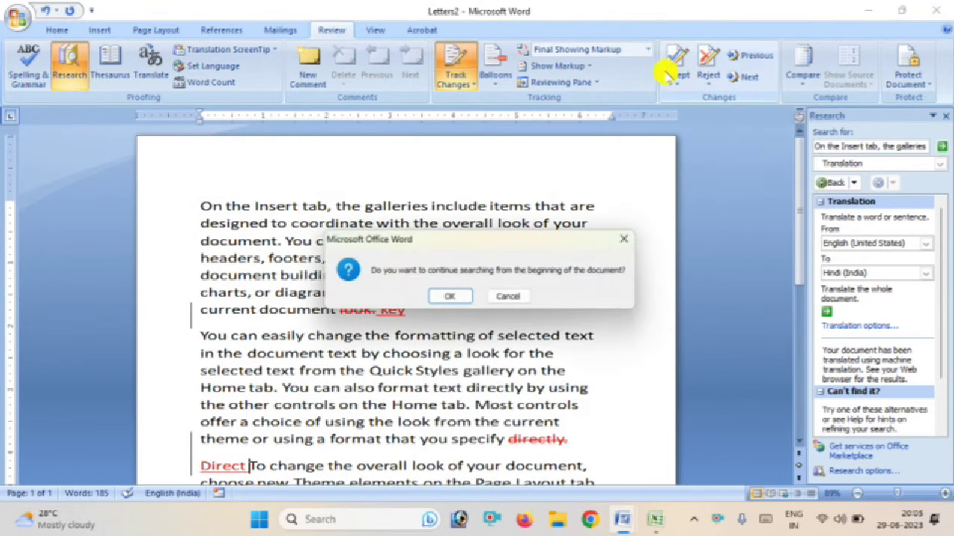
pyautogui.click(450, 296)
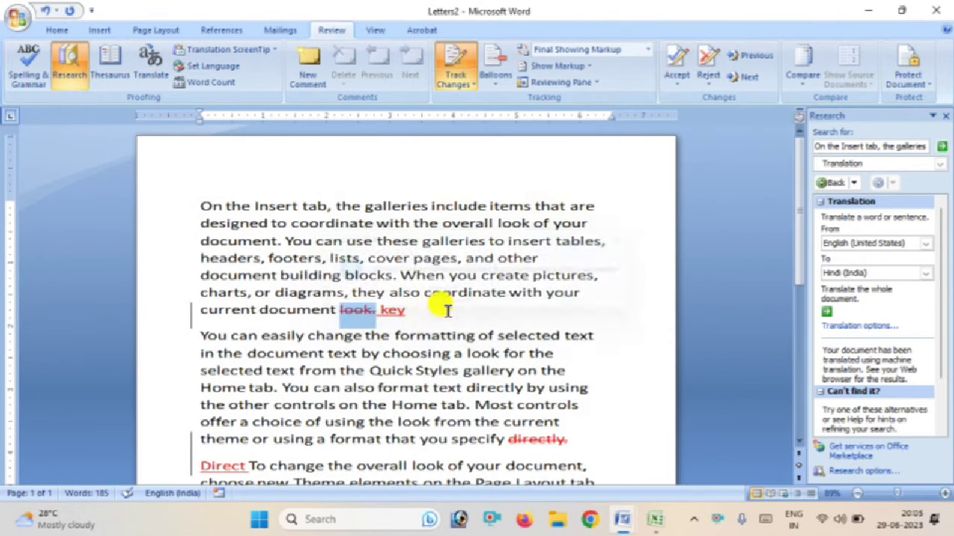
pyautogui.click(677, 82)
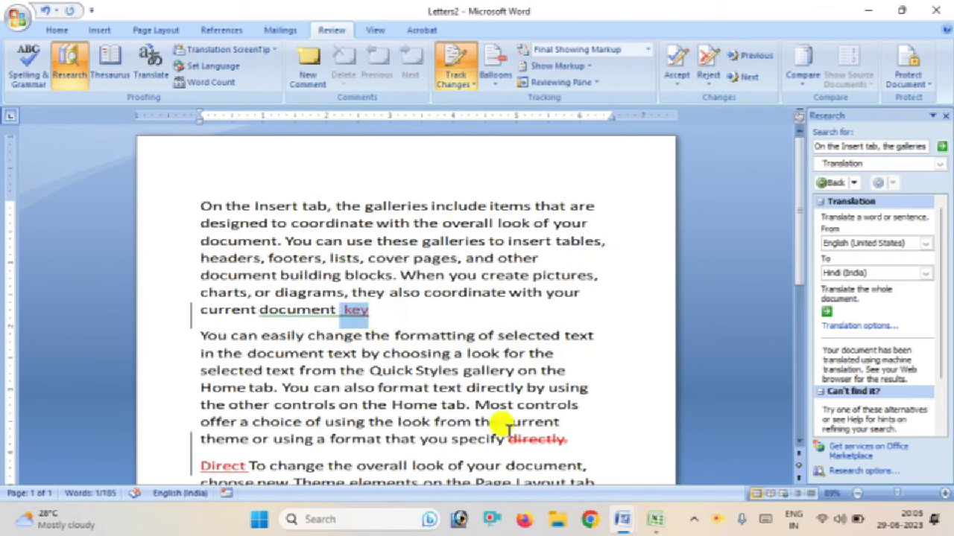
pyautogui.click(677, 82)
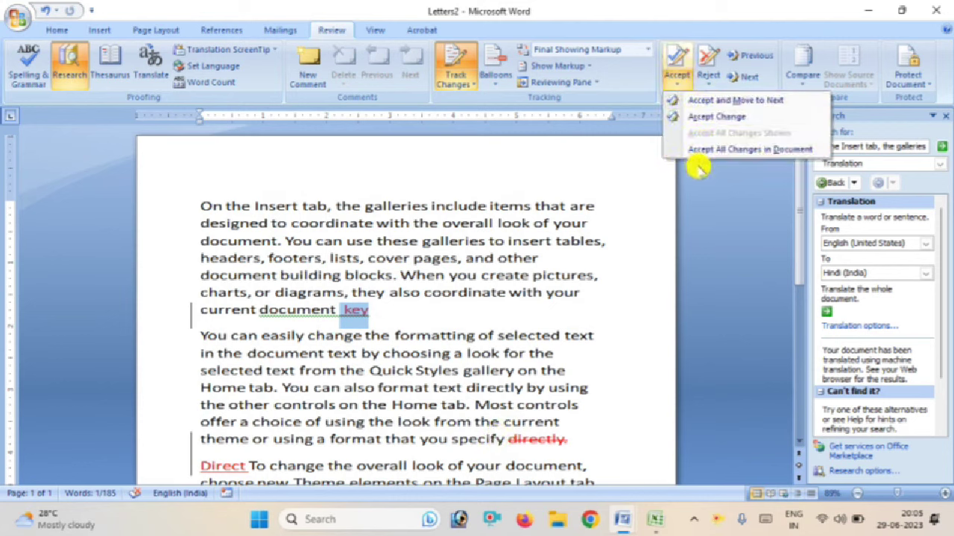
pyautogui.click(718, 149)
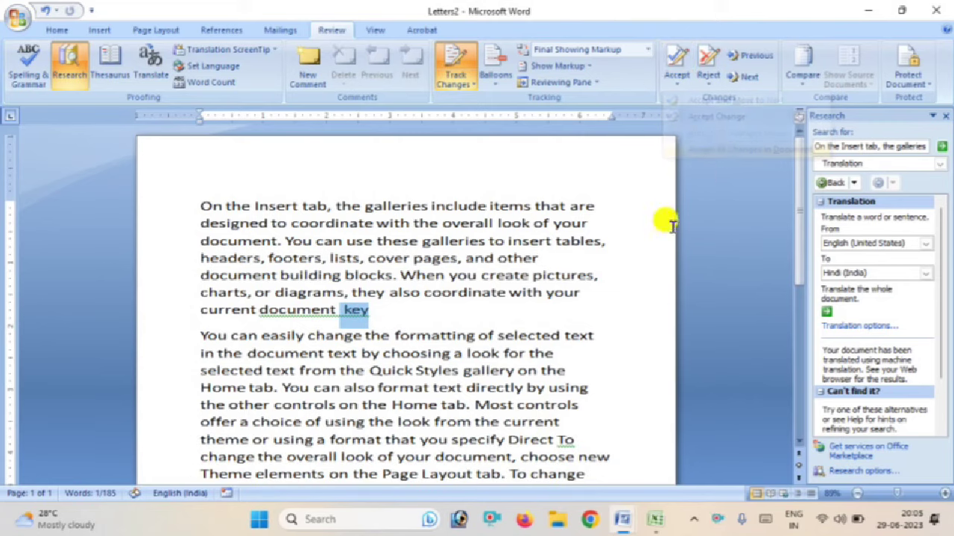
pyautogui.scroll(-5, 415, 366)
pyautogui.scroll(5, 428, 361)
pyautogui.click(415, 275)
# Undo the acceptance and Reject All Changes in Document to restore the original wording.
pyautogui.click(714, 82)
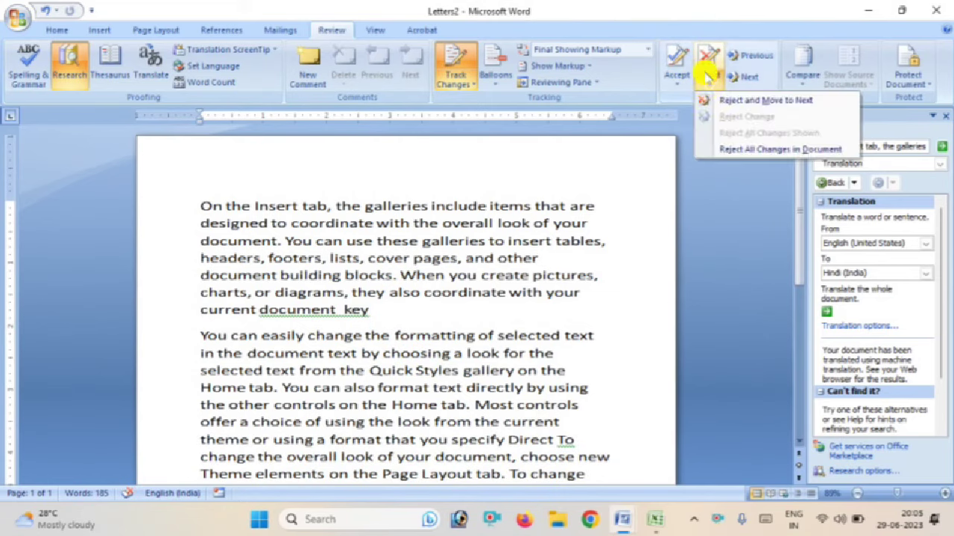
pyautogui.click(729, 147)
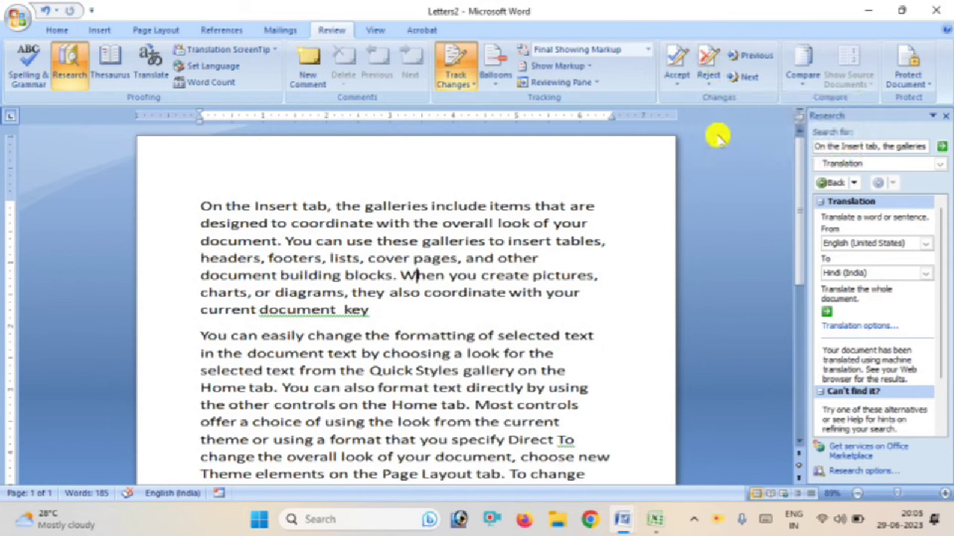
pyautogui.click(712, 80)
pyautogui.click(728, 149)
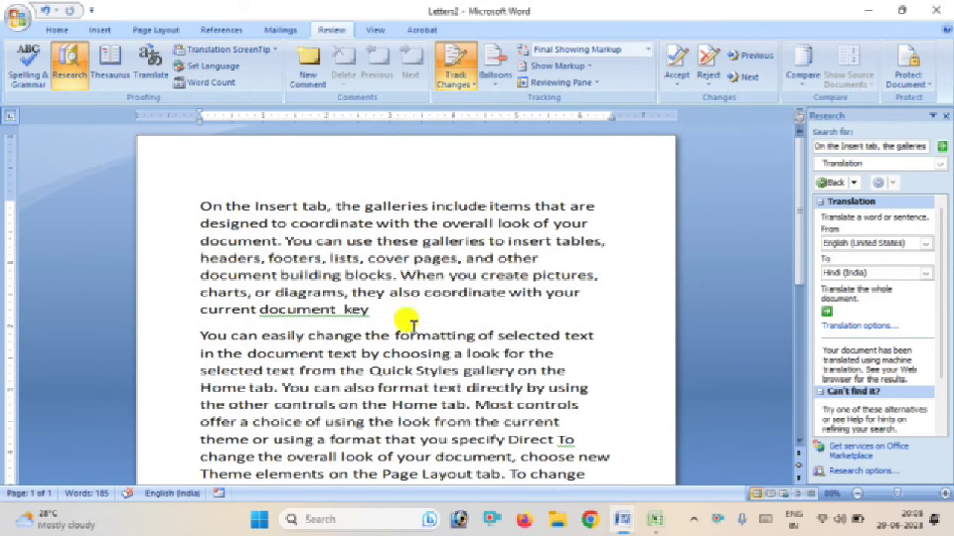
pyautogui.hotkey('ctrl', 'z')
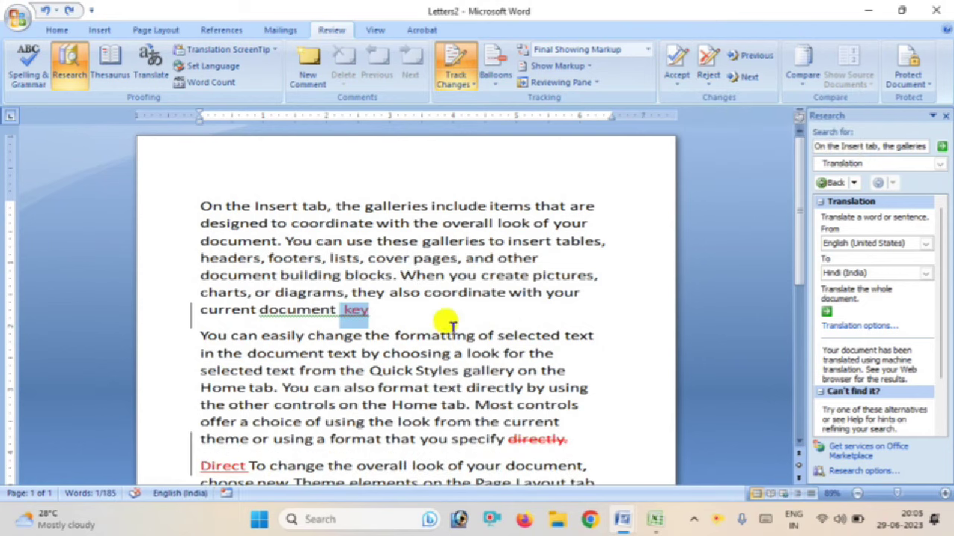
pyautogui.hotkey('ctrl', 'z')
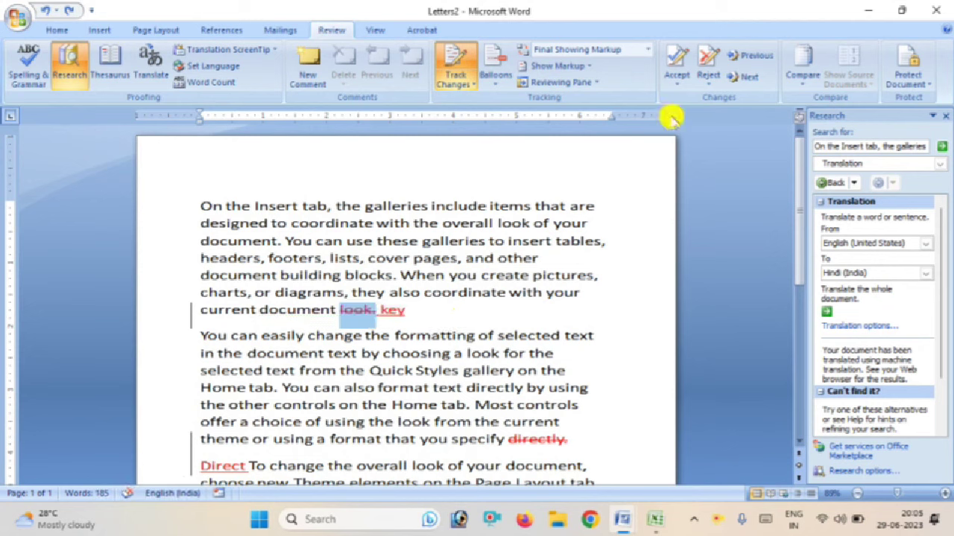
pyautogui.click(708, 80)
pyautogui.click(726, 149)
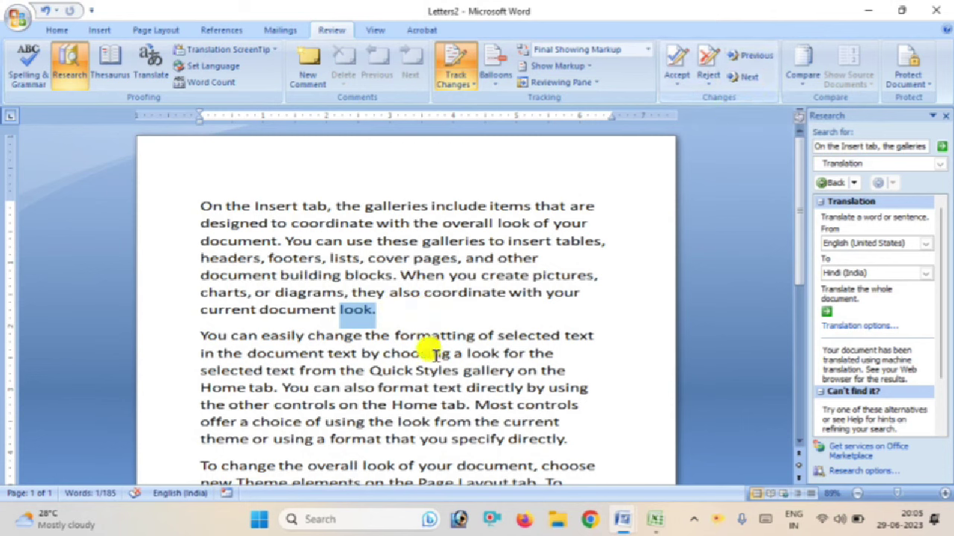
pyautogui.click(373, 294)
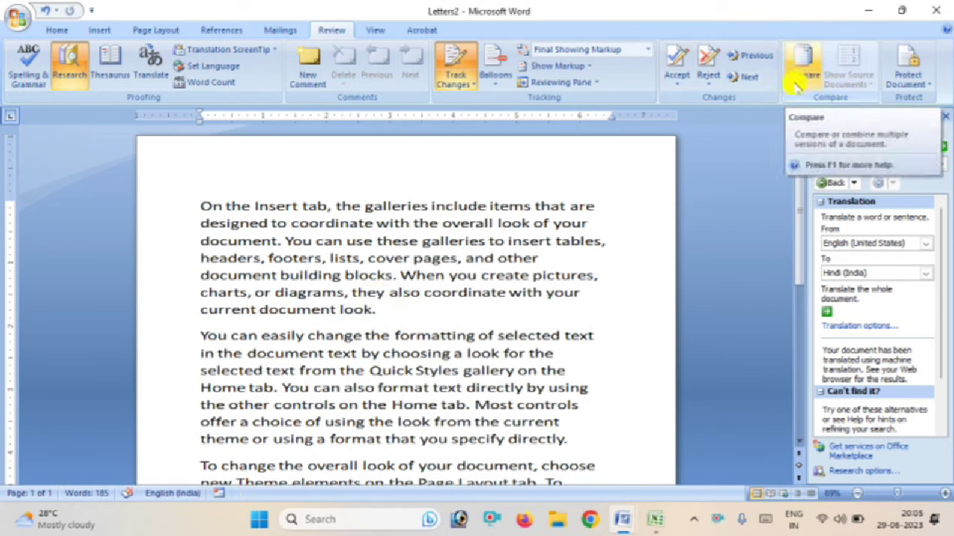
# Save the sample-text document to the Desktop as a1.
pyautogui.click(9, 9)
pyautogui.click(46, 109)
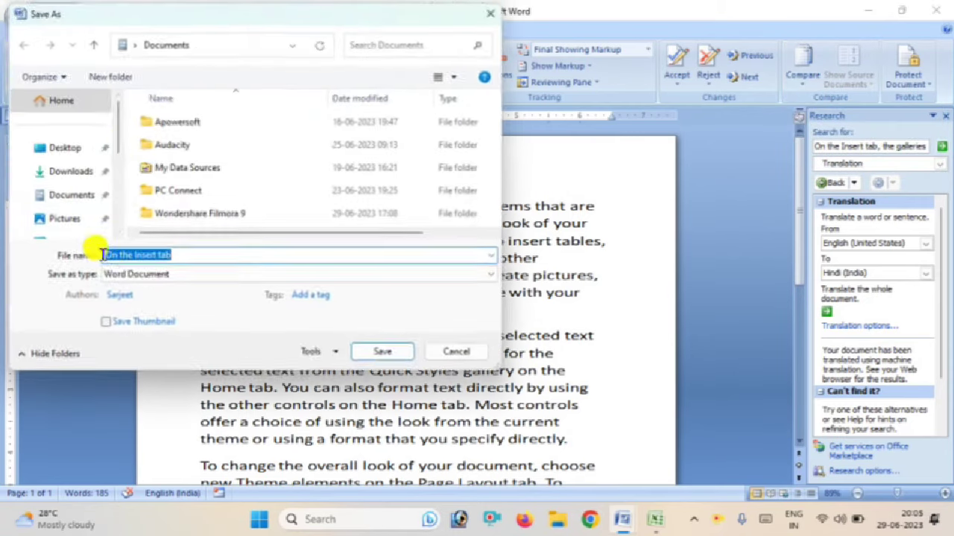
pyautogui.click(190, 251)
pyautogui.write('a1')
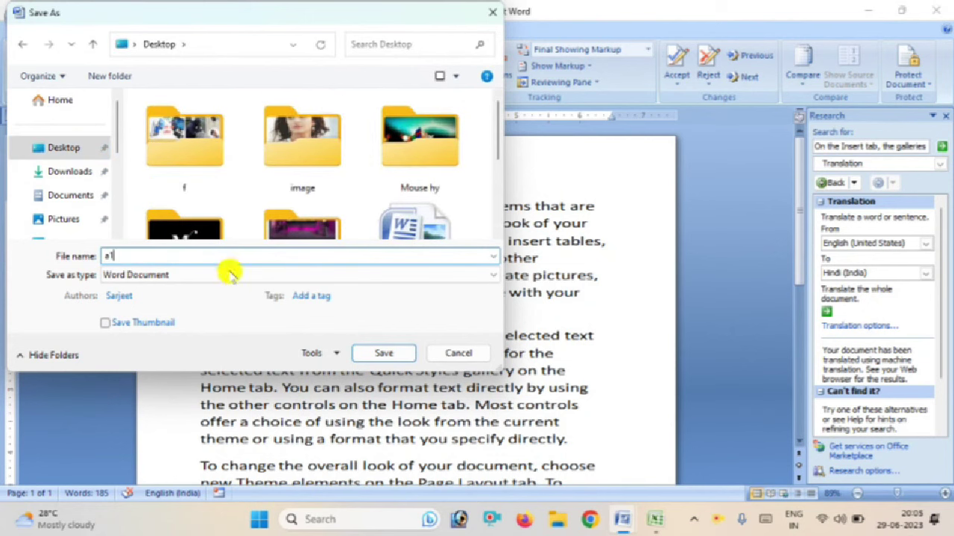
pyautogui.click(384, 354)
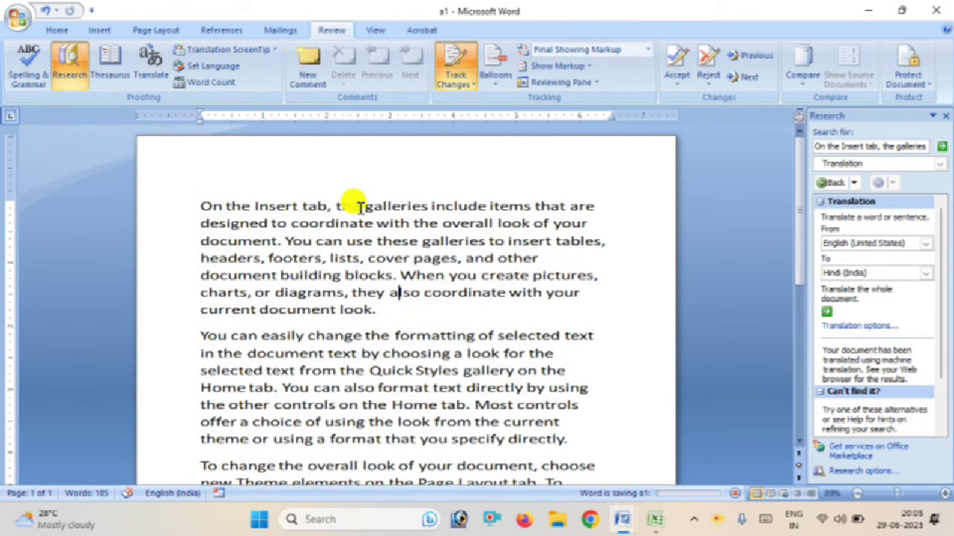
pyautogui.hotkey('ctrl', 'a')
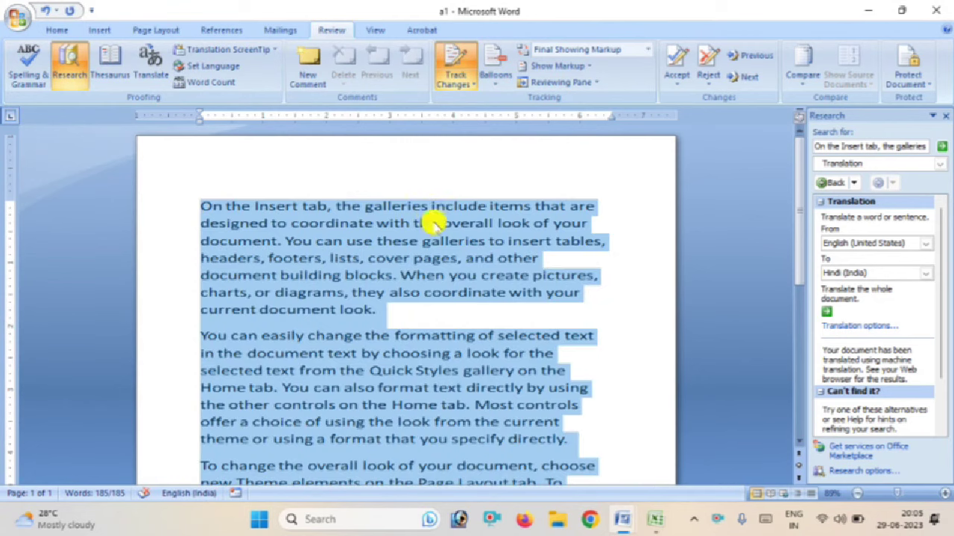
# Paste a copy of the text into a new document and add 2023, 2020 and 2222.
pyautogui.click(456, 227)
pyautogui.hotkey('ctrl', 'n')
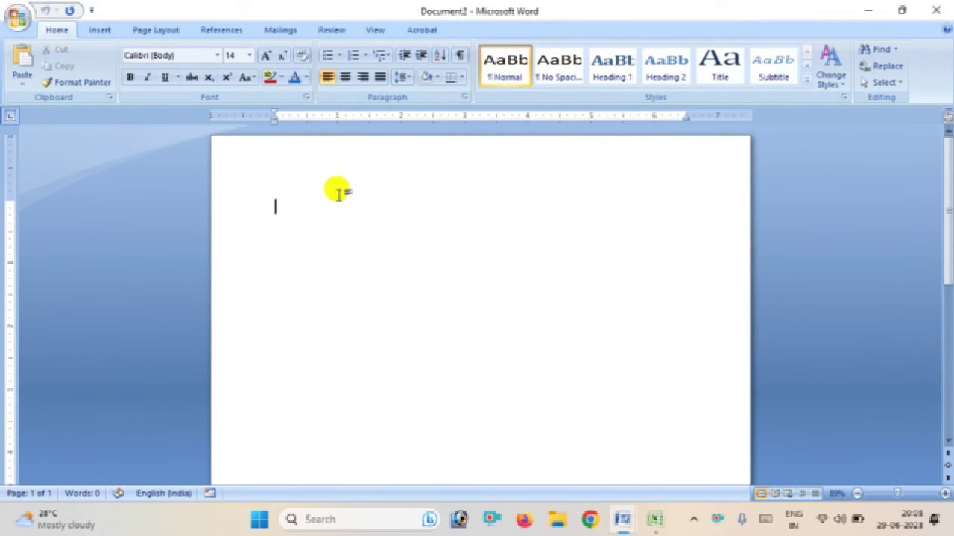
pyautogui.write('On the Insert tab, the galleries include items that are designed to coordinate with the overall look of your document. You can use these galleries to insert tables, headers, footers, lists, cover pages, and other document building blocks. When you create pictures, charts, or diagrams, they also coordinate with your current document look. You can easily change the formatting of selected text in the document text by choosing a look for the selected text from the Quick Styles gallery on the Home tab. You can also format text directly by using the other controls on the Home tab. Most controls offer a choice of using the look from the current theme or using a format that you specify directly. To change the overall look of your document, choose new Theme elements on the Page Layout tab. To change the looks available in the Quick Style gallery, use the Change Current Quick Style Set command. Both the Themes gallery and the Quick Styles gallery provide reset commands so that you can always restore the look of your document to the original contained in your current template.')
pyautogui.scroll(4, 640, 237)
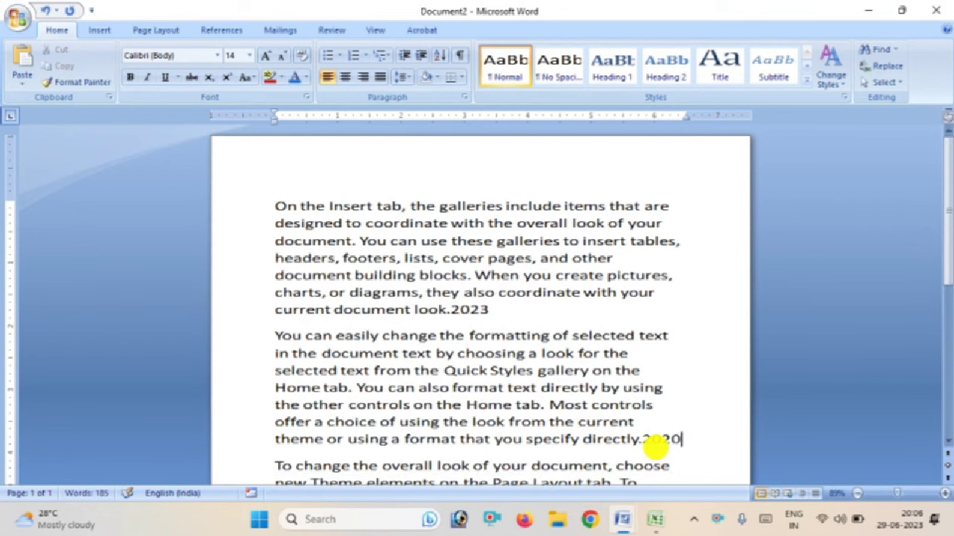
pyautogui.scroll(-5, 617, 324)
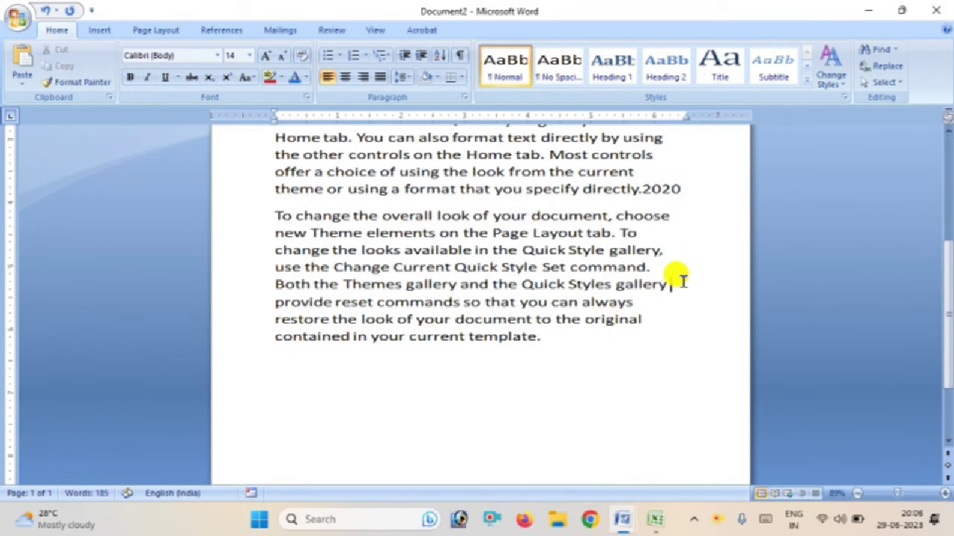
pyautogui.write('2222')
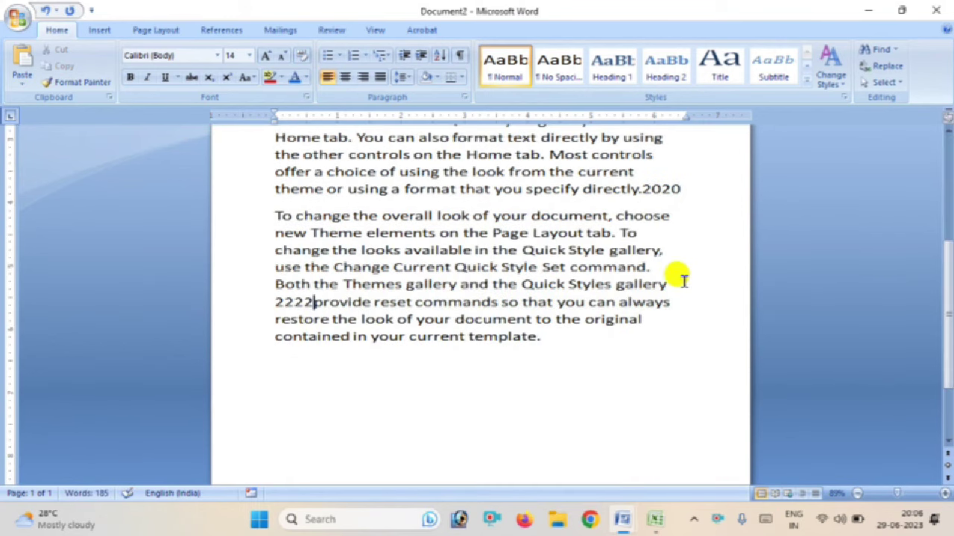
pyautogui.press('Return')
pyautogui.scroll(5, 494, 362)
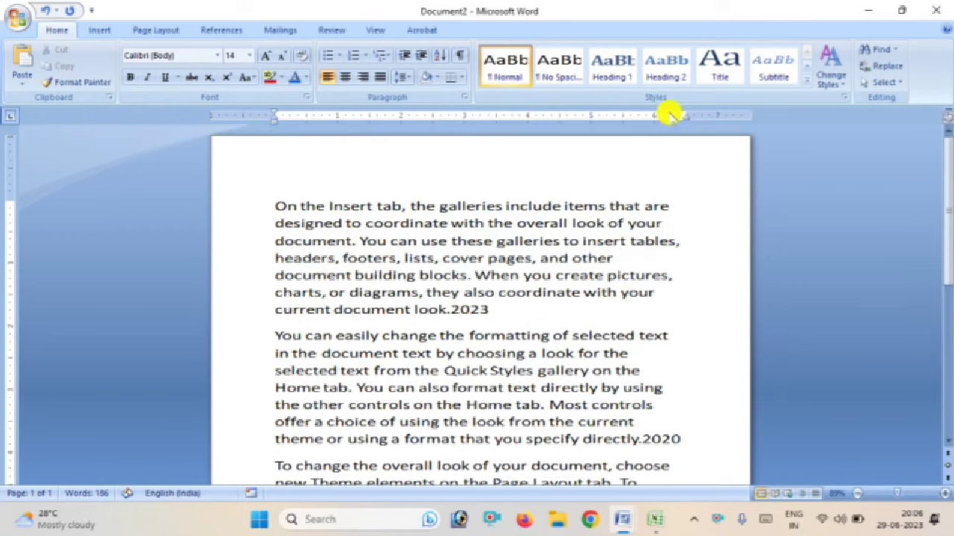
# Save the edited copy to the Desktop as a2.
pyautogui.click(18, 18)
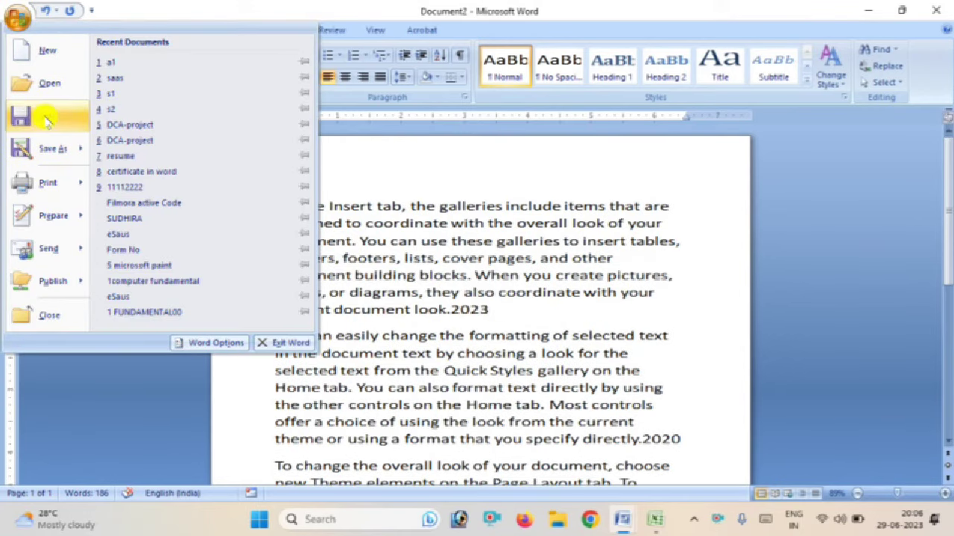
pyautogui.click(45, 119)
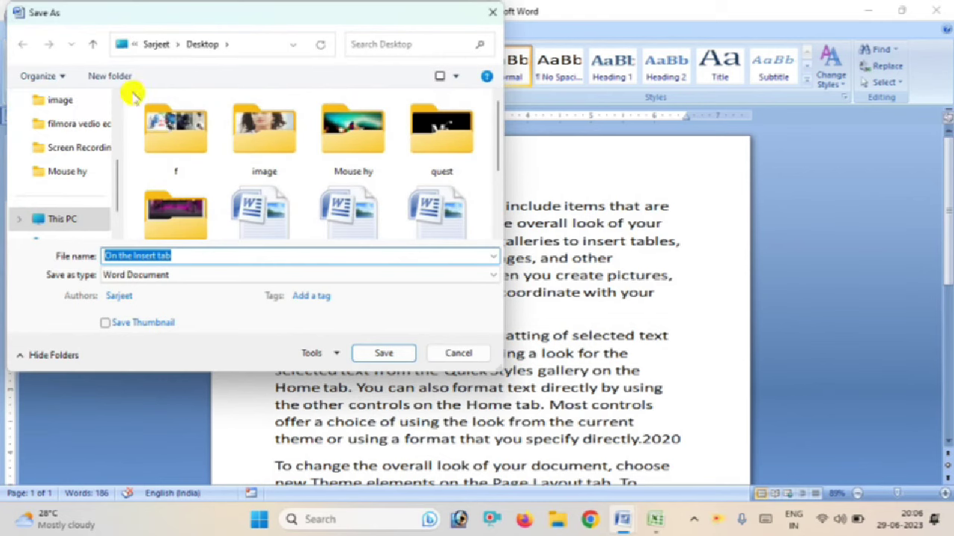
pyautogui.scroll(5, 70, 171)
pyautogui.click(75, 152)
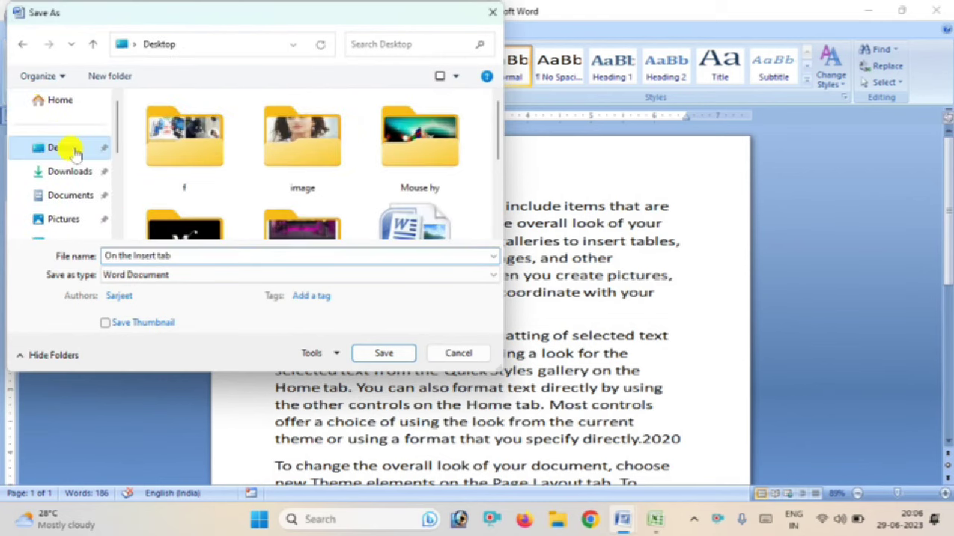
pyautogui.click(242, 257)
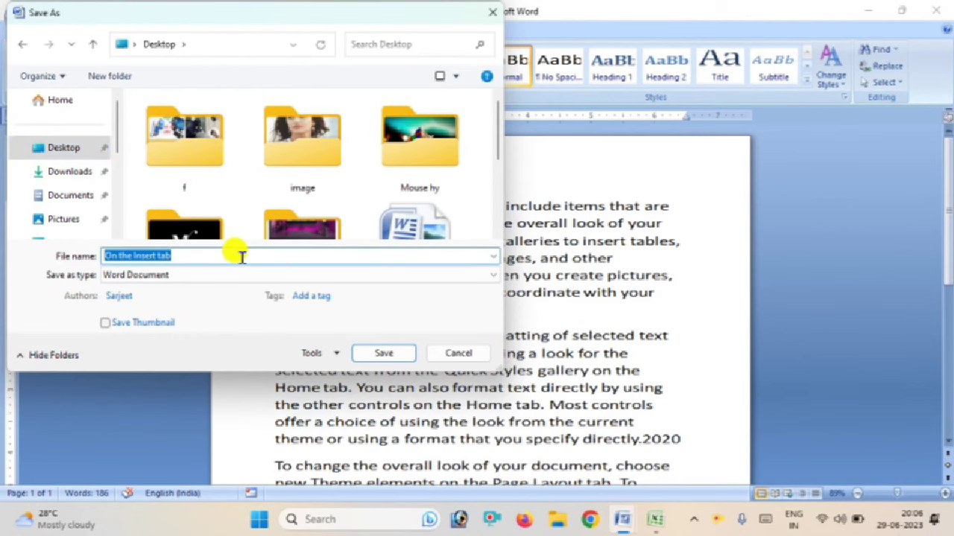
pyautogui.write('a2')
pyautogui.click(389, 351)
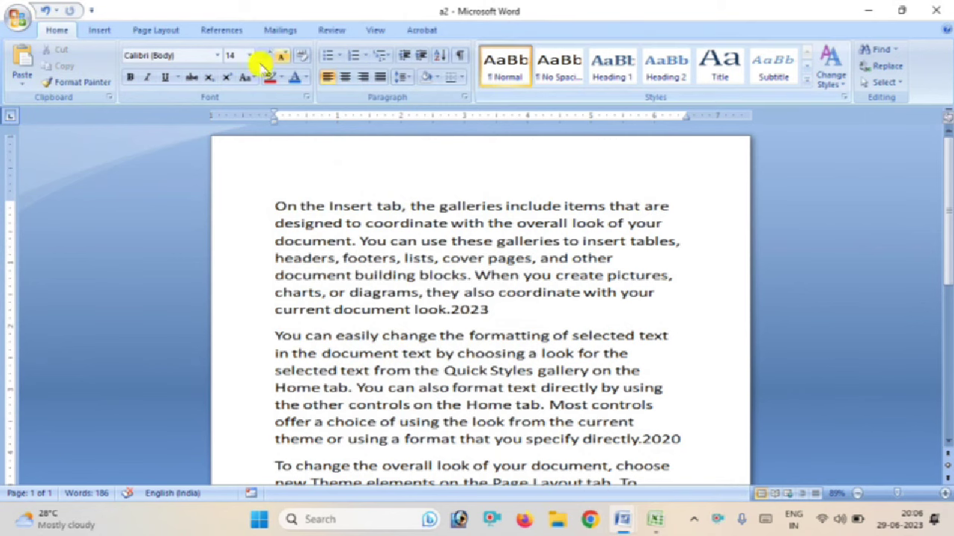
pyautogui.click(280, 28)
# Compare documents with a1 as Original and a2 as Revised, and run the comparison.
pyautogui.click(331, 28)
pyautogui.click(280, 30)
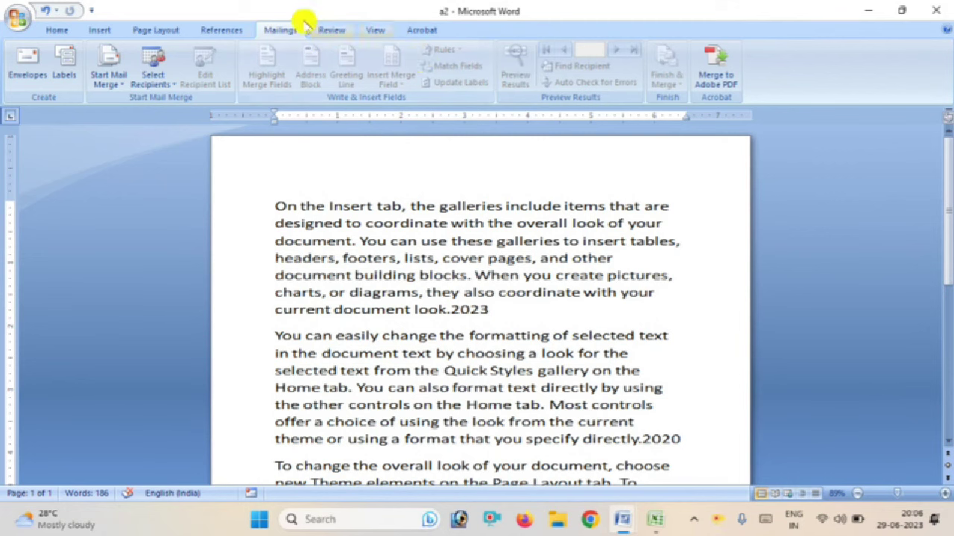
pyautogui.click(324, 31)
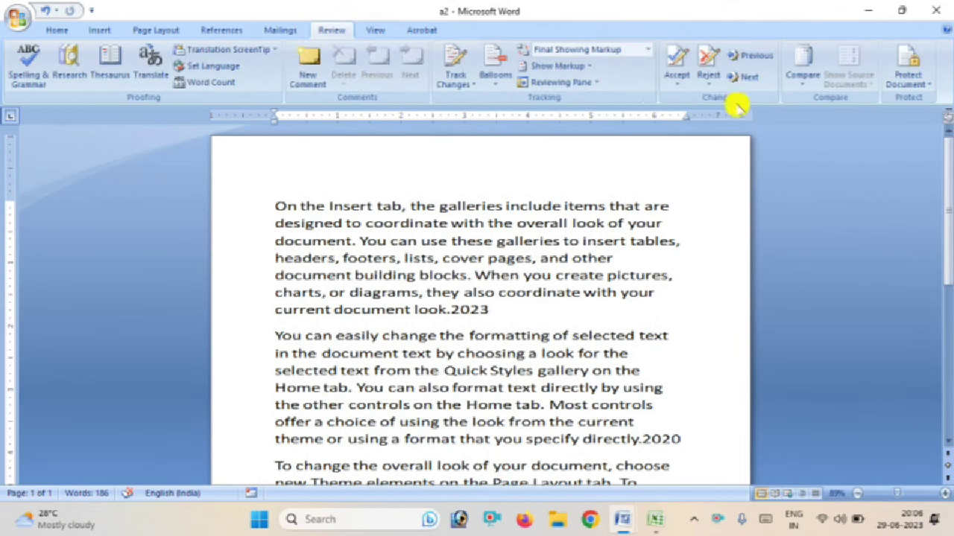
pyautogui.click(818, 71)
pyautogui.click(833, 102)
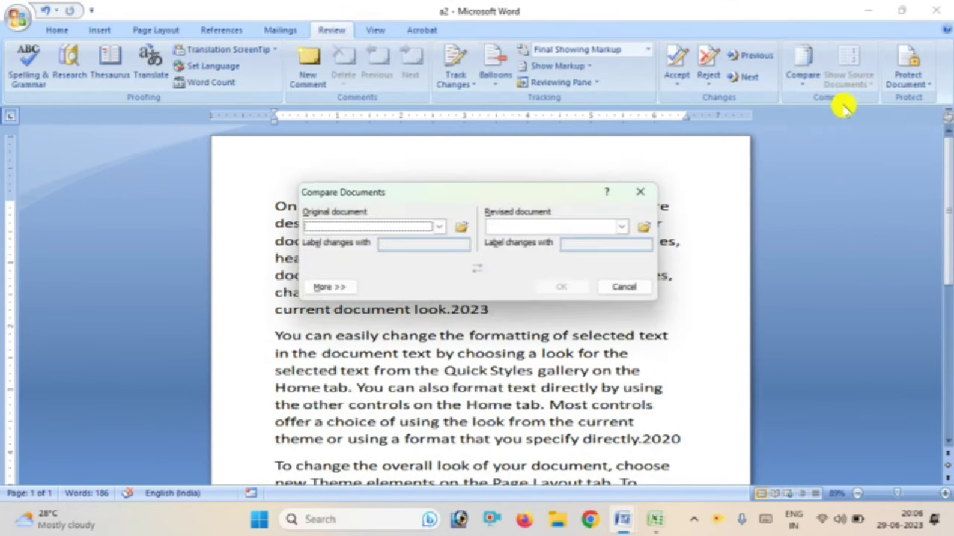
pyautogui.click(436, 224)
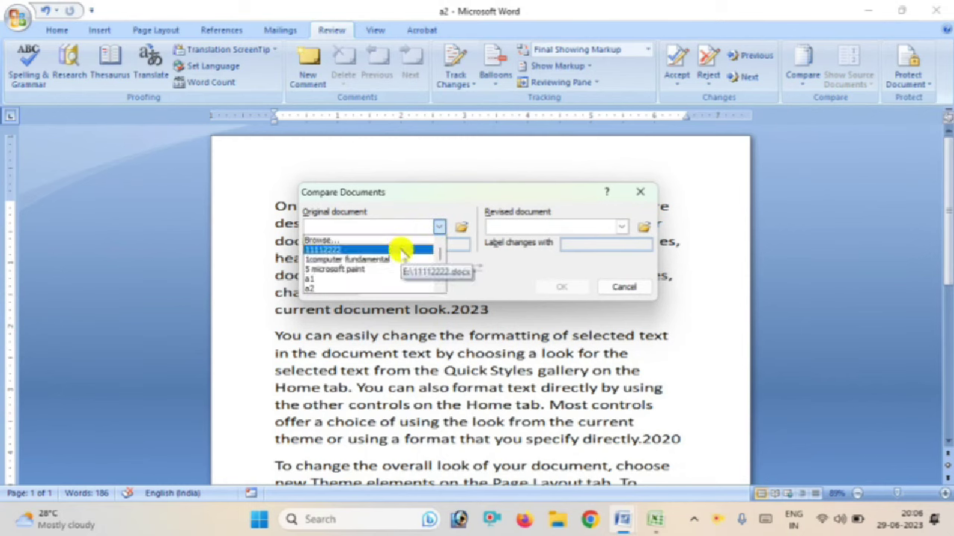
pyautogui.click(342, 279)
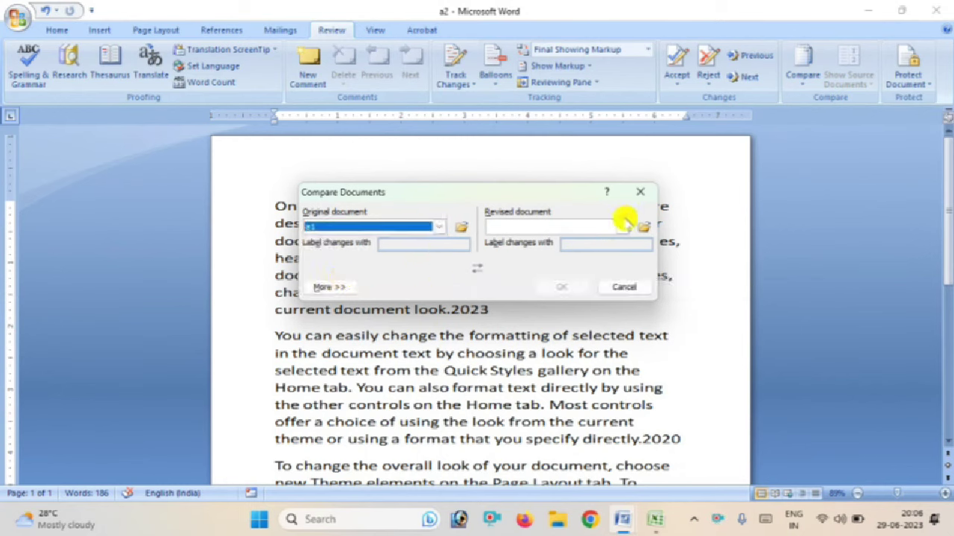
pyautogui.click(621, 226)
pyautogui.click(571, 287)
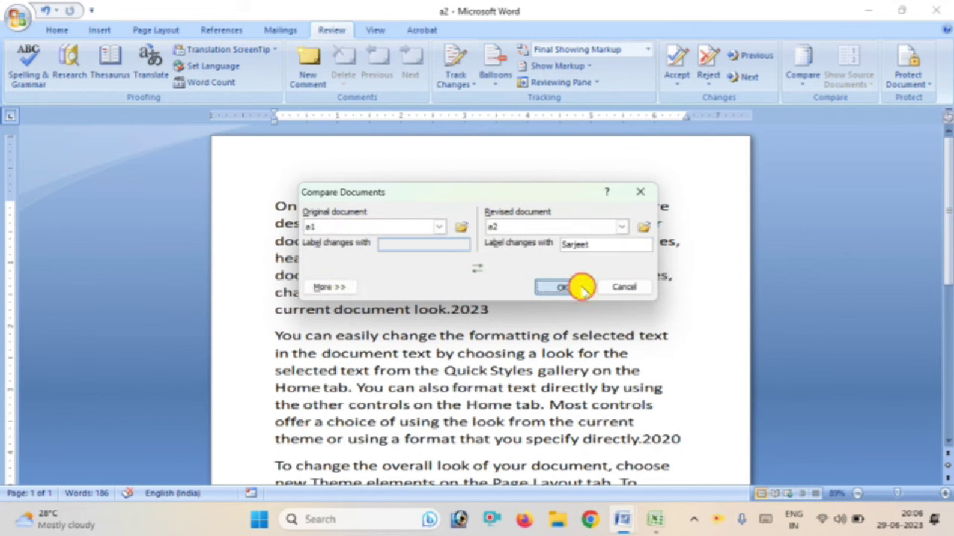
pyautogui.click(575, 284)
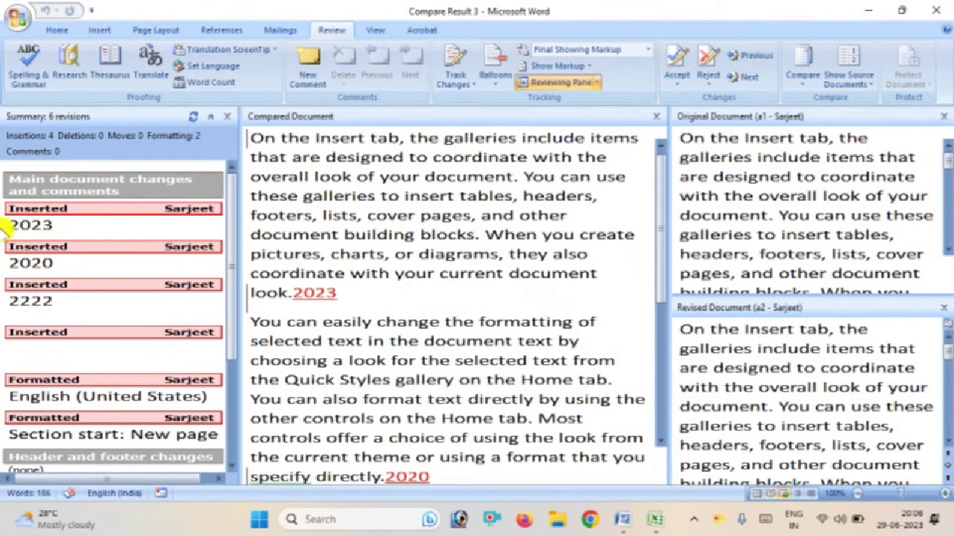
# Inspect the inserted 2222 and 2020 revisions, then close Compare Result without saving.
pyautogui.click(74, 265)
pyautogui.click(79, 298)
pyautogui.doubleClick(78, 298)
pyautogui.moveTo(324, 308); pyautogui.dragTo(249, 305)
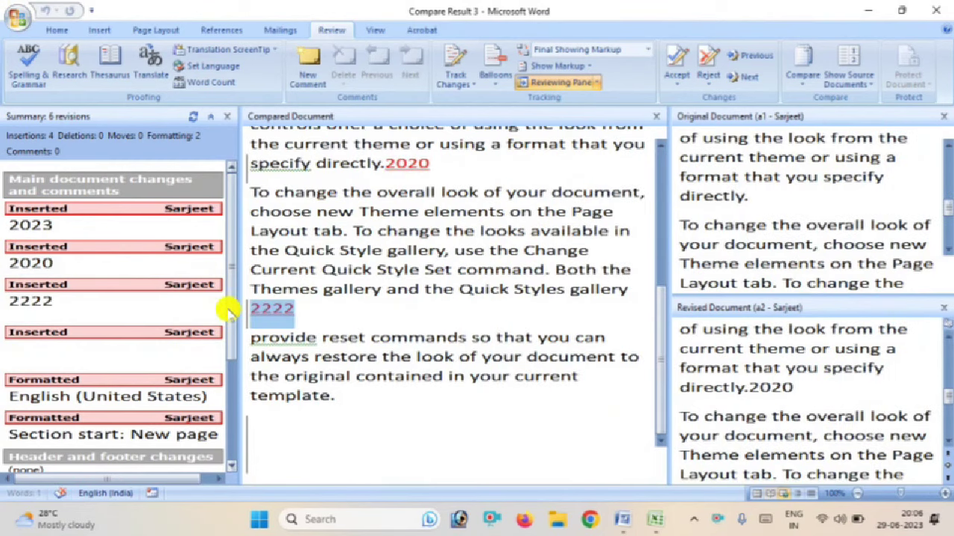
pyautogui.press('Delete')
pyautogui.moveTo(429, 183); pyautogui.dragTo(383, 163)
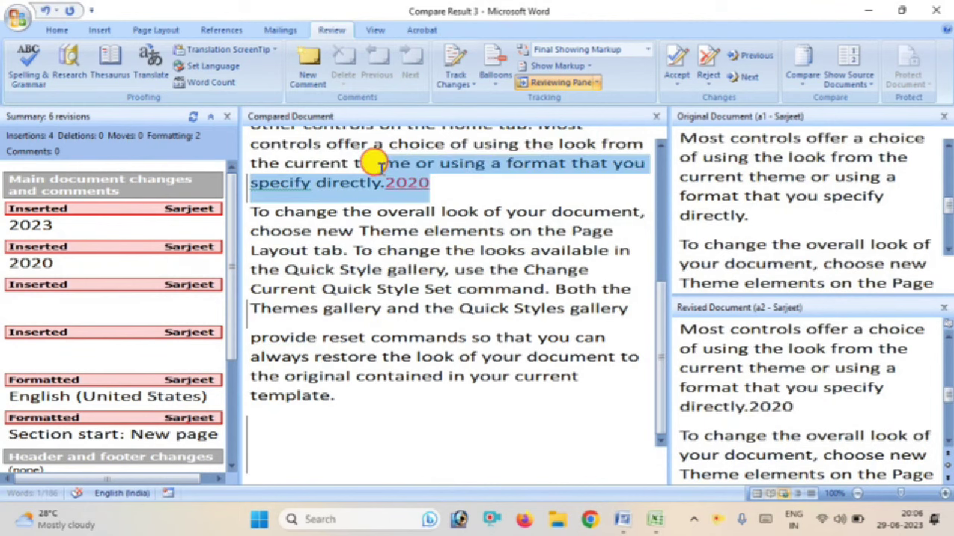
pyautogui.click(935, 11)
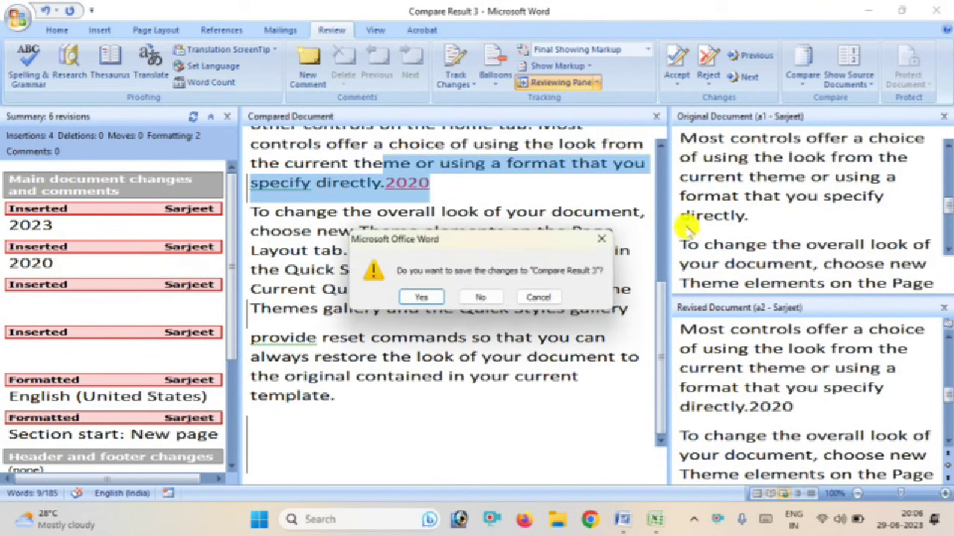
pyautogui.click(481, 298)
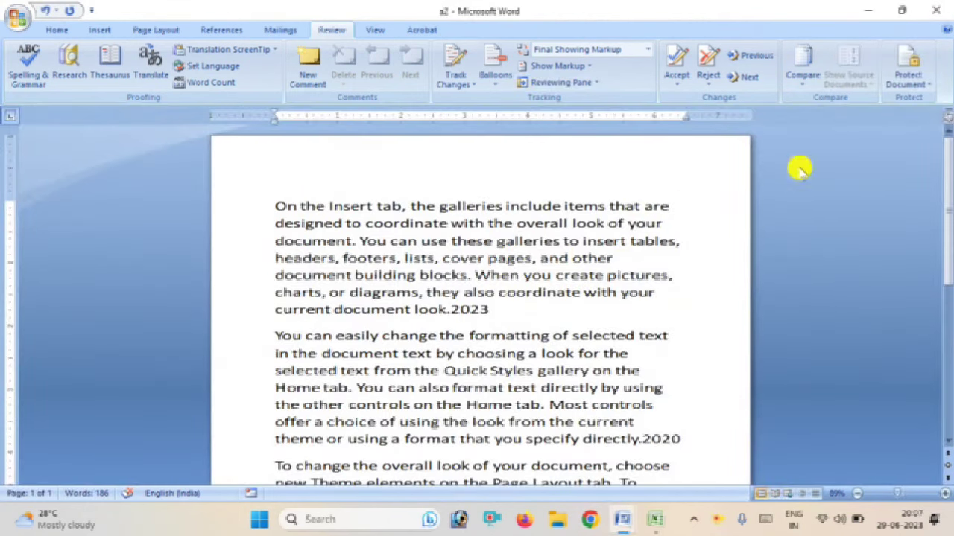
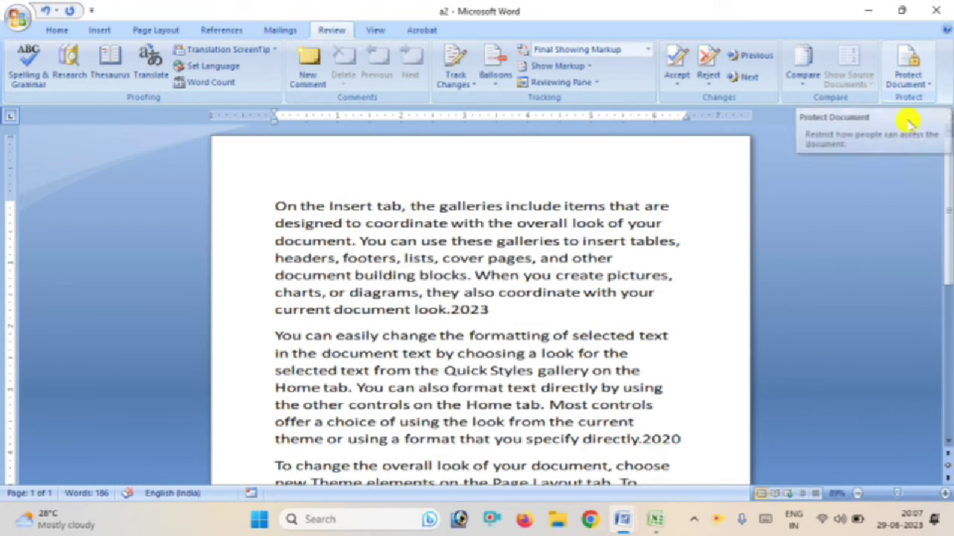
# Open the Restrict Formatting and Editing pane from Protect Document on the Review tab.
pyautogui.scroll(-5, 869, 132)
pyautogui.scroll(-2, 820, 134)
pyautogui.scroll(7, 633, 144)
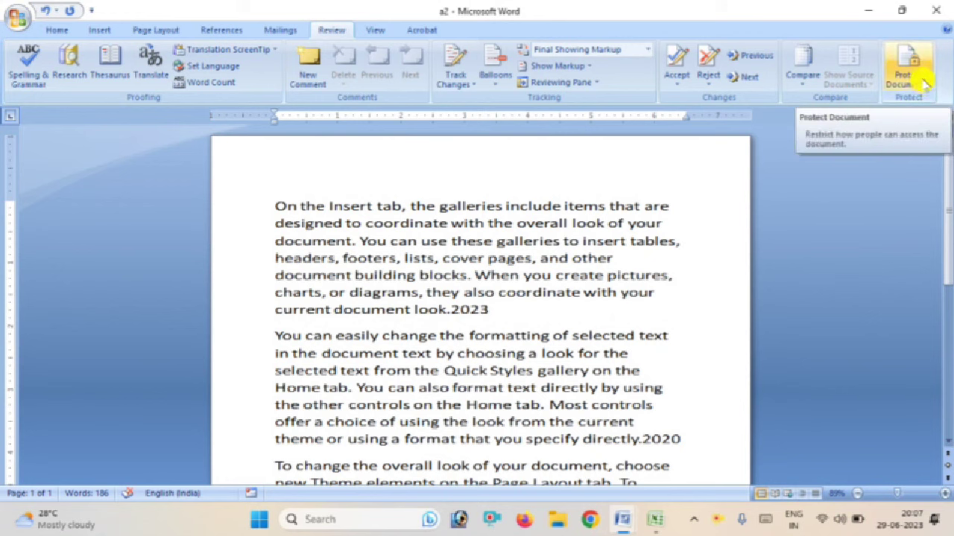
pyautogui.click(923, 83)
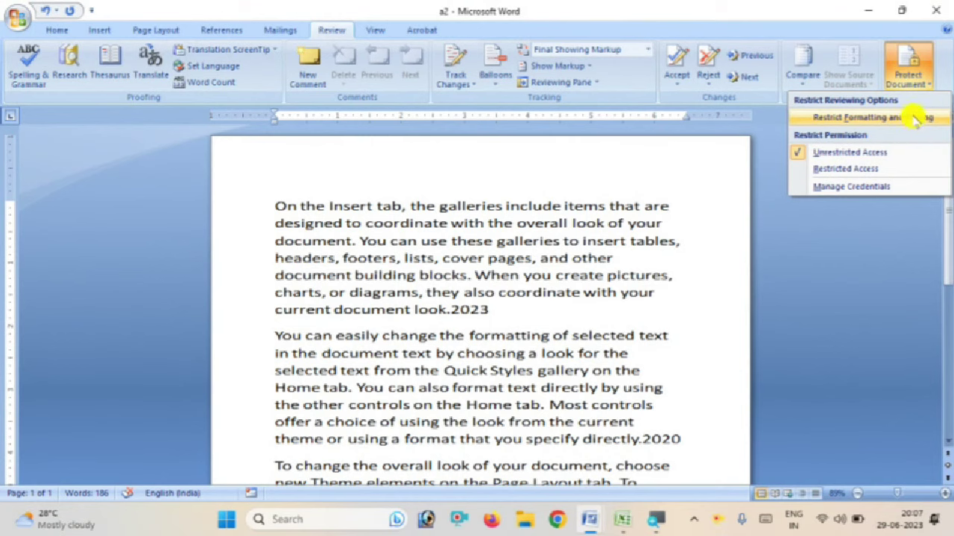
pyautogui.click(914, 119)
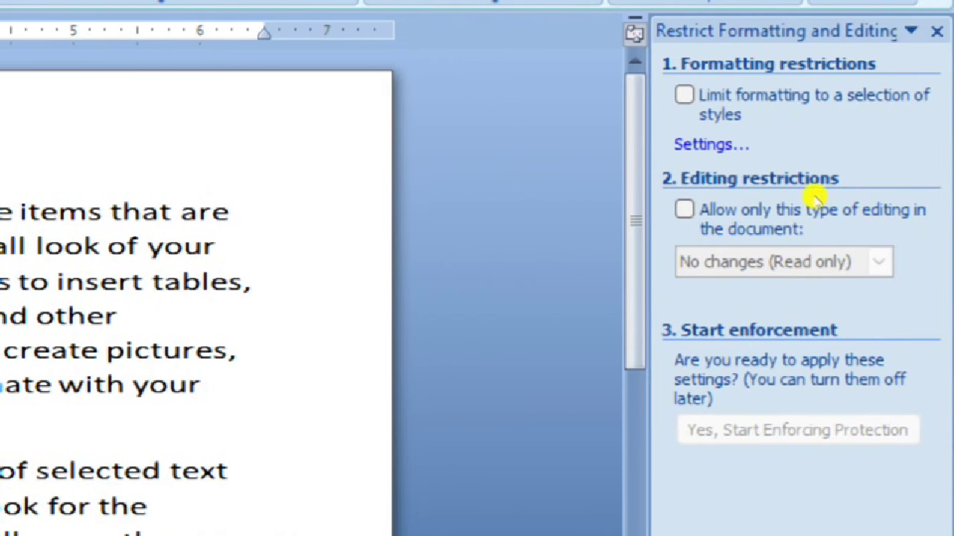
# Restrict document a2 to read-only (No changes) and enforce the protection with a password.
pyautogui.click(815, 210)
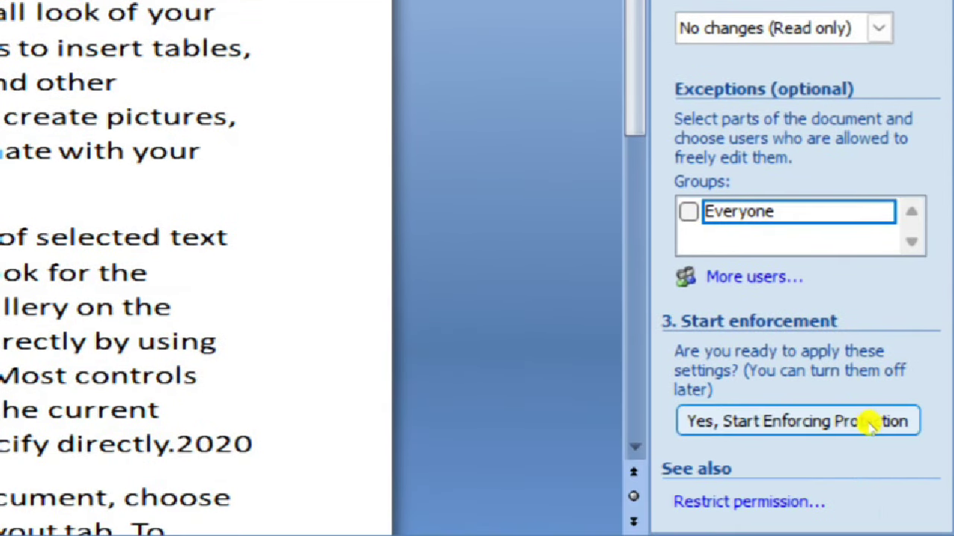
pyautogui.click(868, 408)
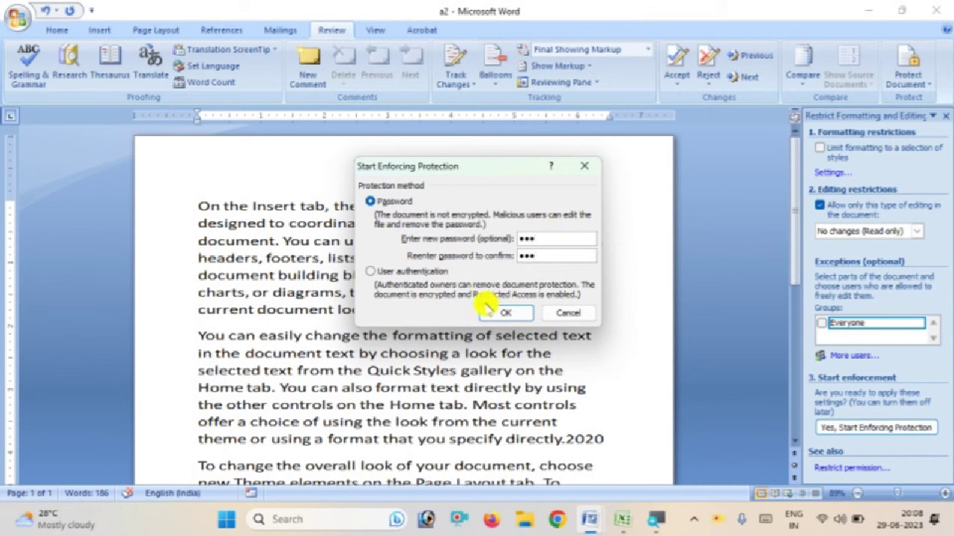
pyautogui.click(506, 312)
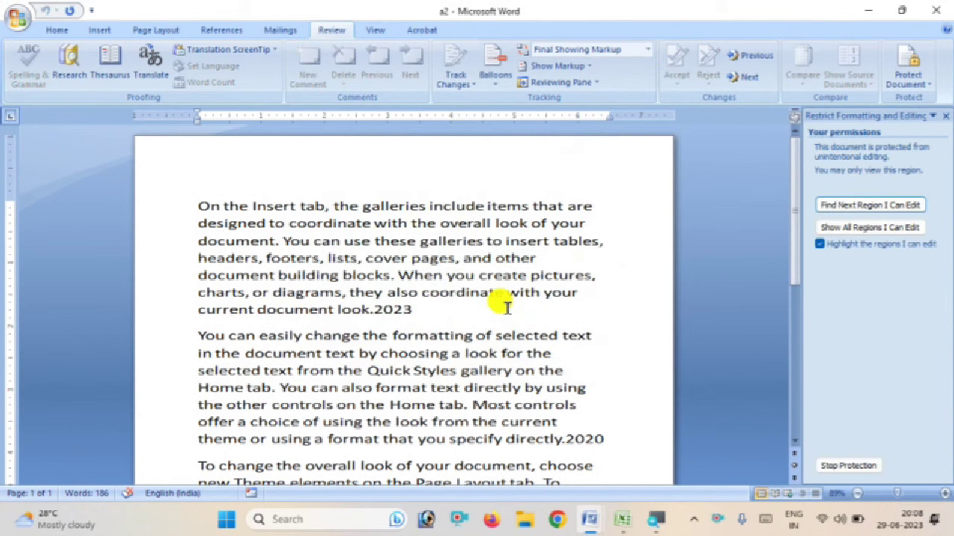
# Stop the document protection, retrying after an incorrect password is rejected.
pyautogui.write('a')
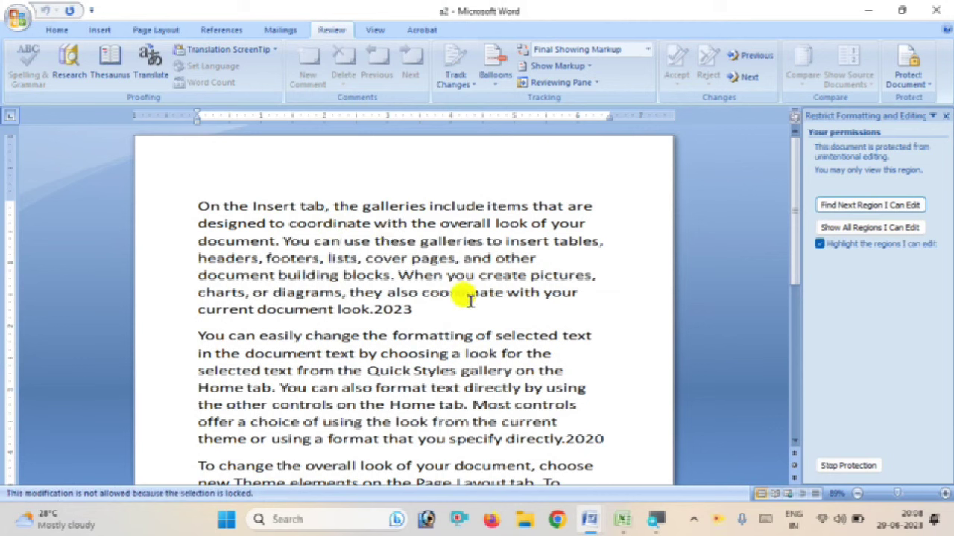
pyautogui.click(868, 465)
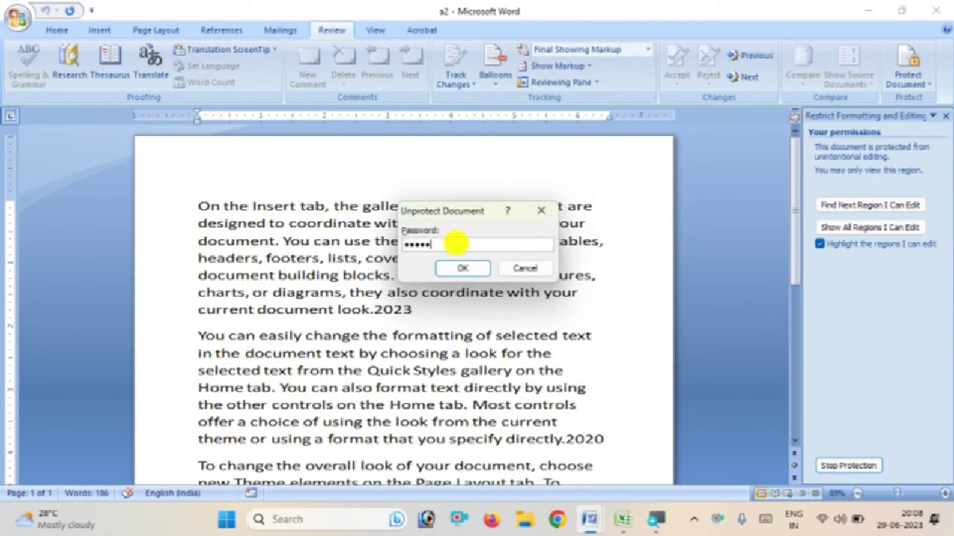
pyautogui.press('Return')
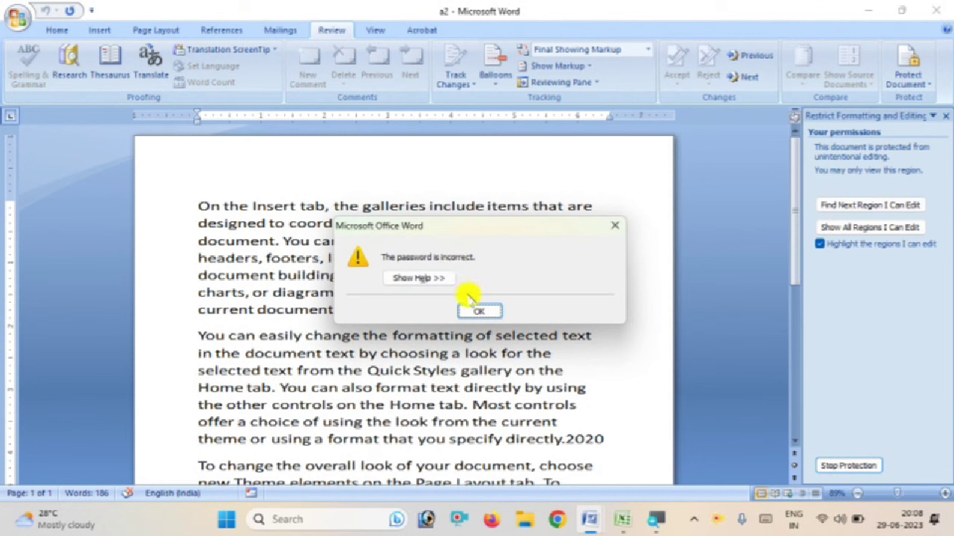
pyautogui.click(479, 312)
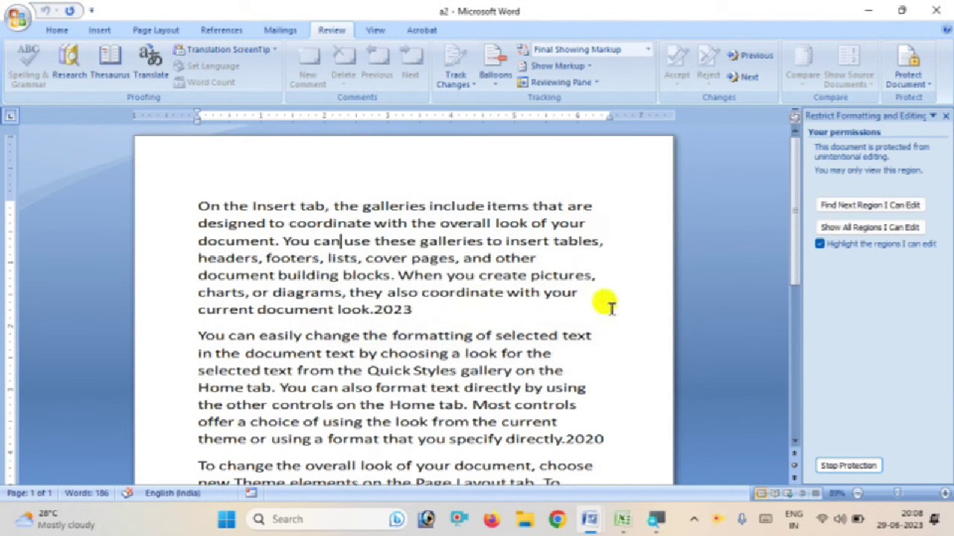
pyautogui.click(869, 467)
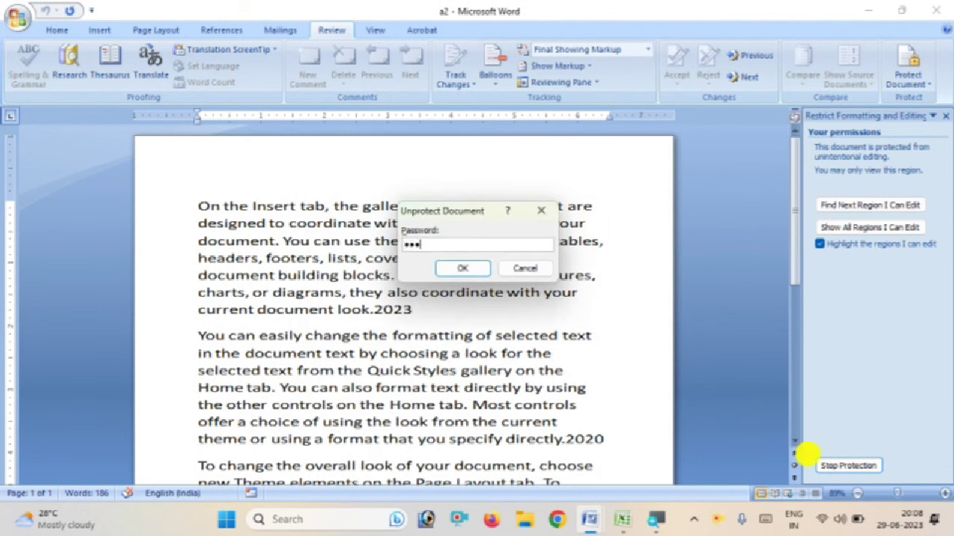
pyautogui.press('Return')
# Type stray letters after 'You can', then begin re-enforcing protection but cancel it.
pyautogui.write('hgejfgej')
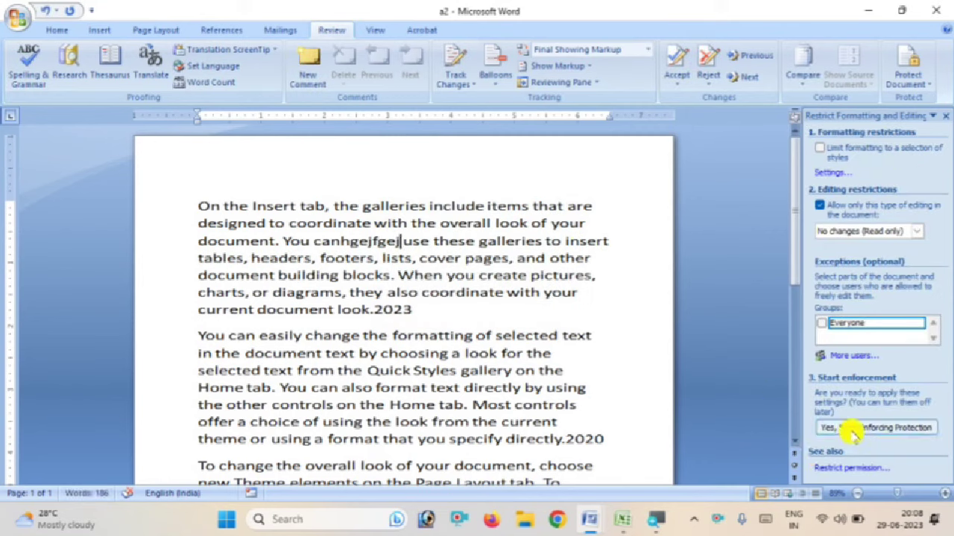
pyautogui.click(853, 429)
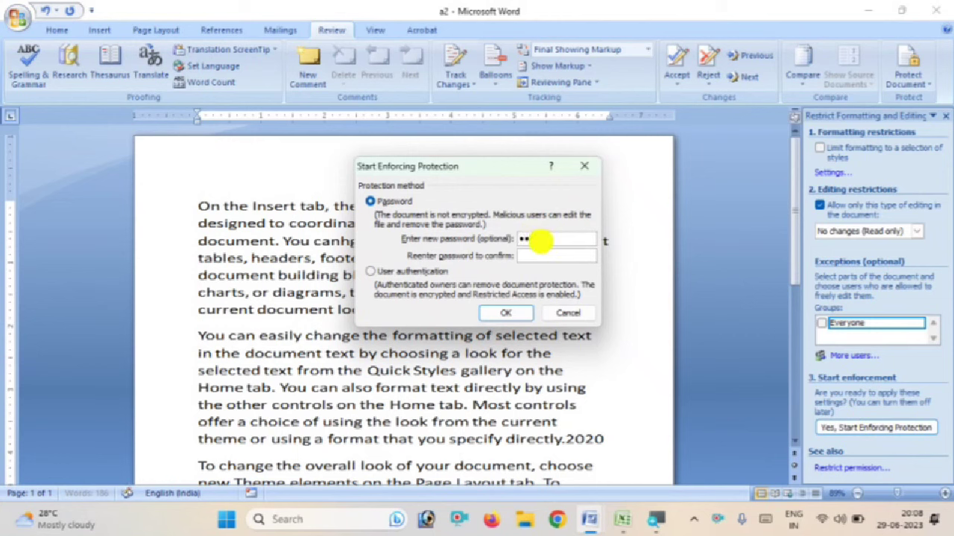
pyautogui.press('Return')
pyautogui.press('Return')
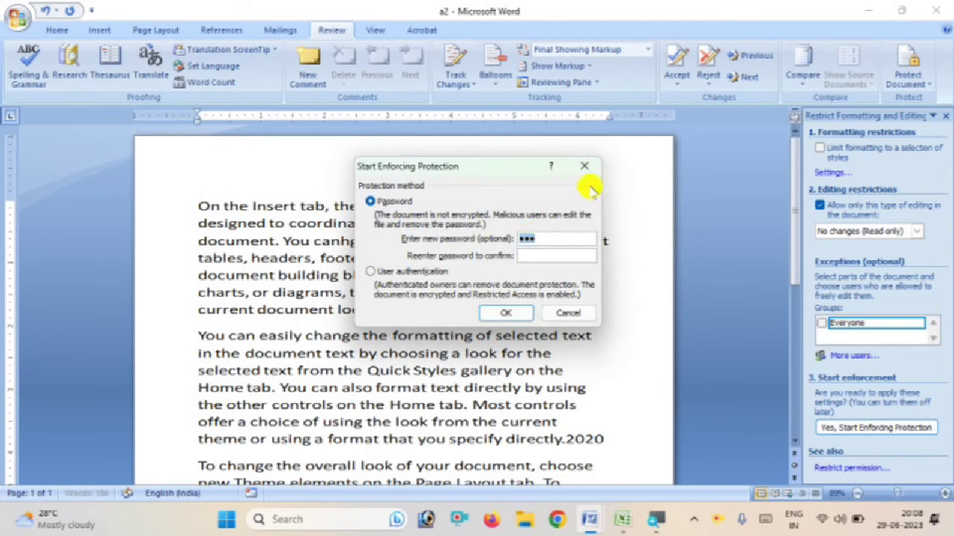
pyautogui.click(584, 166)
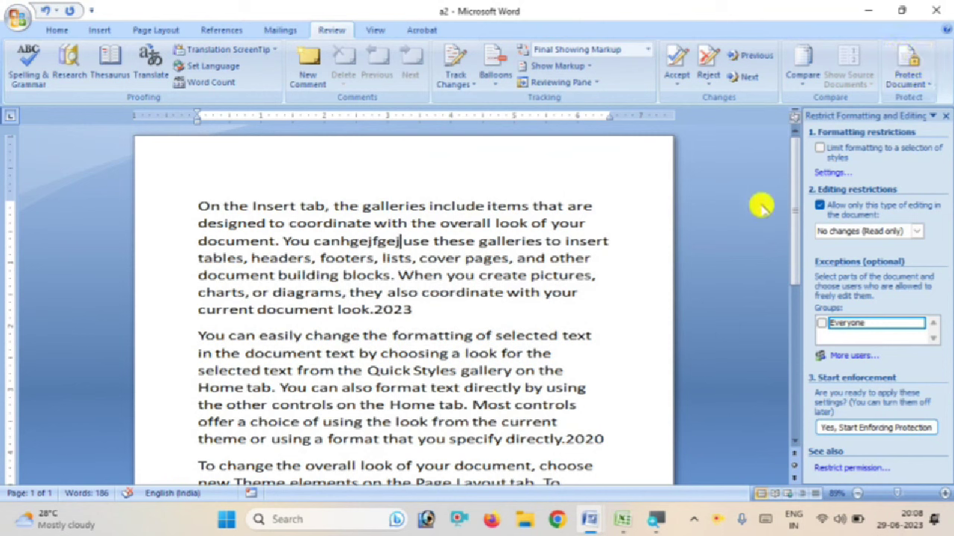
pyautogui.click(924, 81)
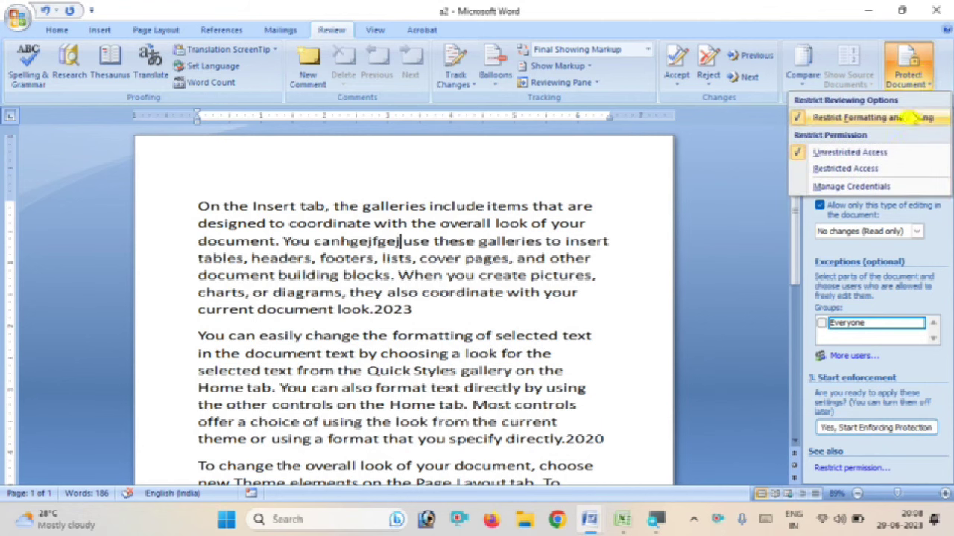
pyautogui.click(17, 16)
pyautogui.click(16, 17)
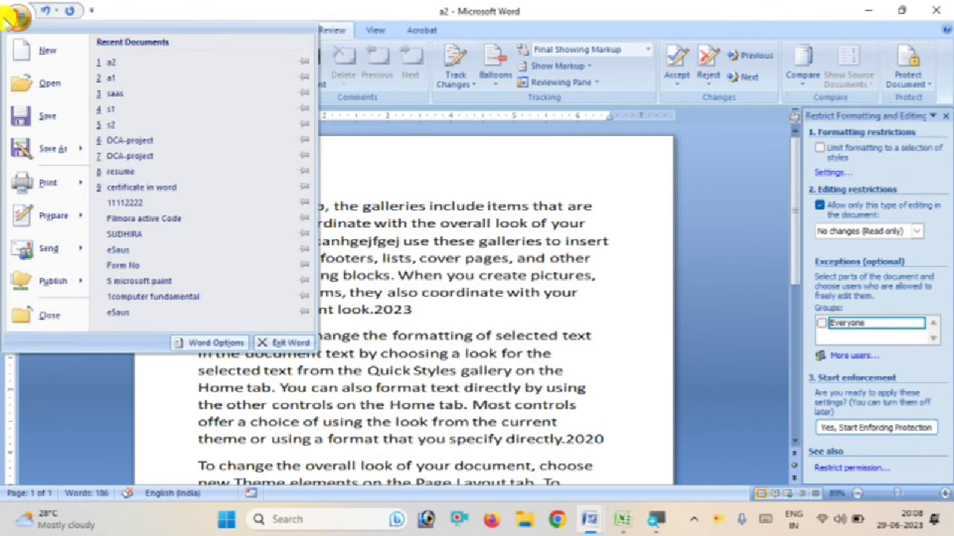
pyautogui.click(41, 152)
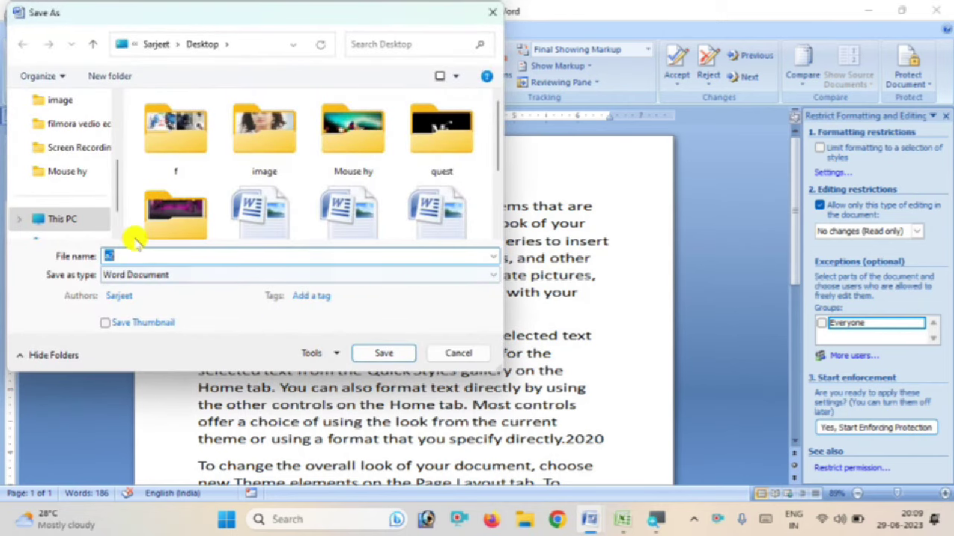
pyautogui.press('BackSpace')
pyautogui.write('wwww')
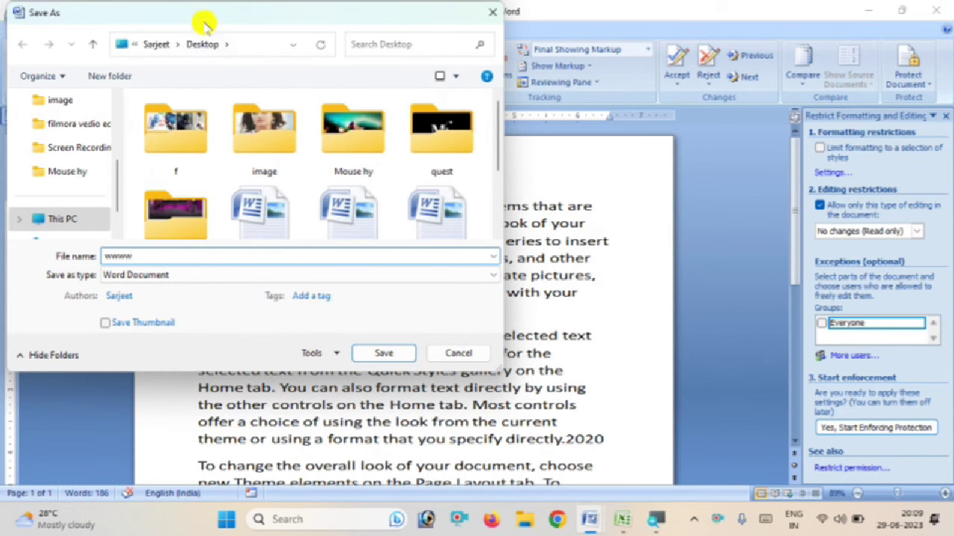
pyautogui.click(331, 355)
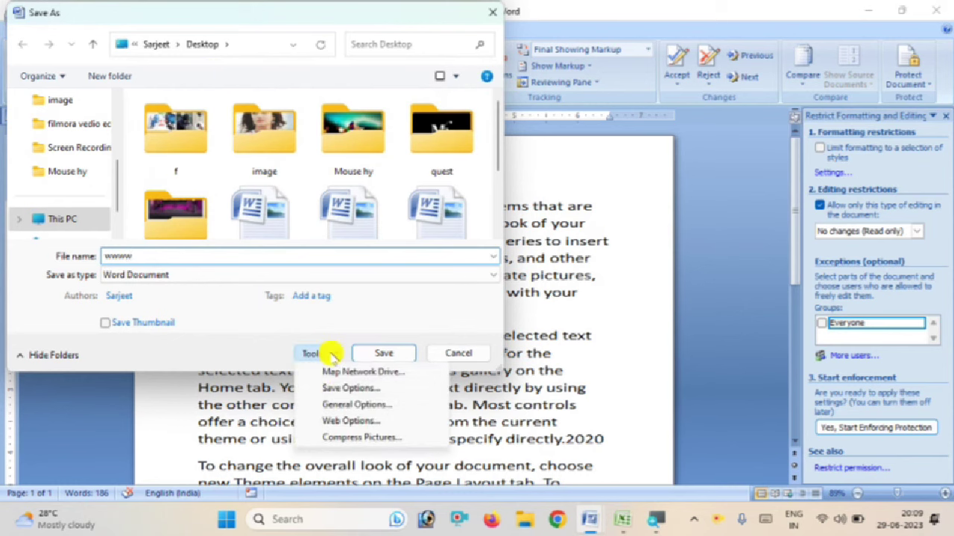
pyautogui.click(349, 406)
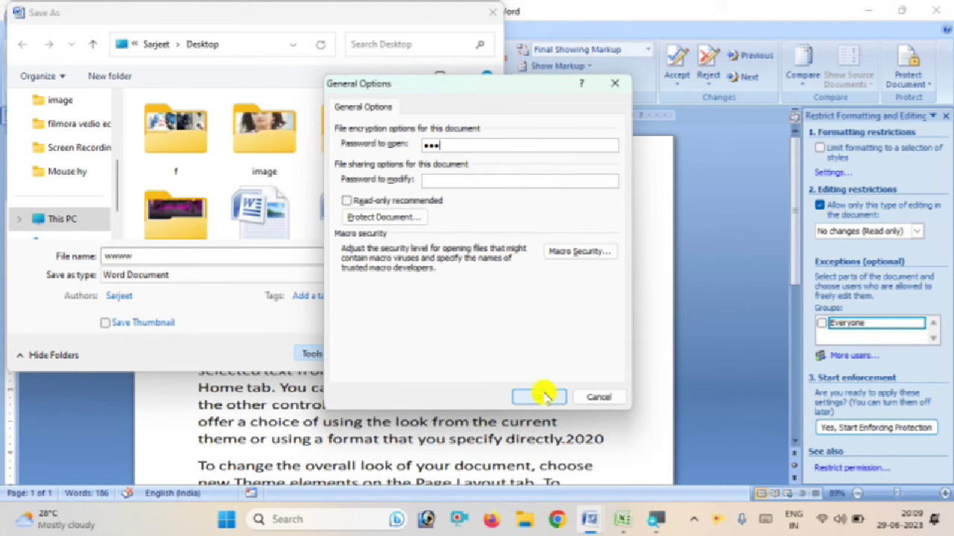
pyautogui.click(540, 396)
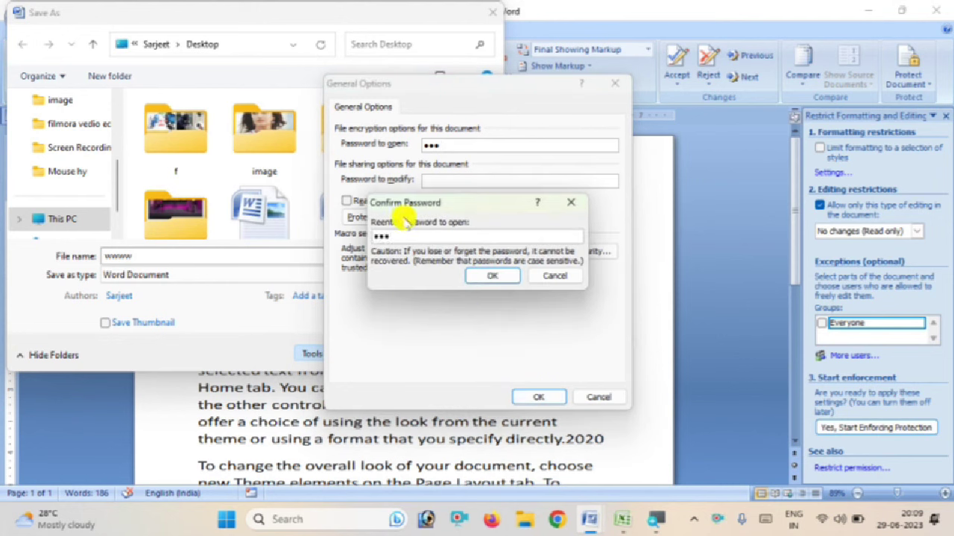
pyautogui.click(493, 276)
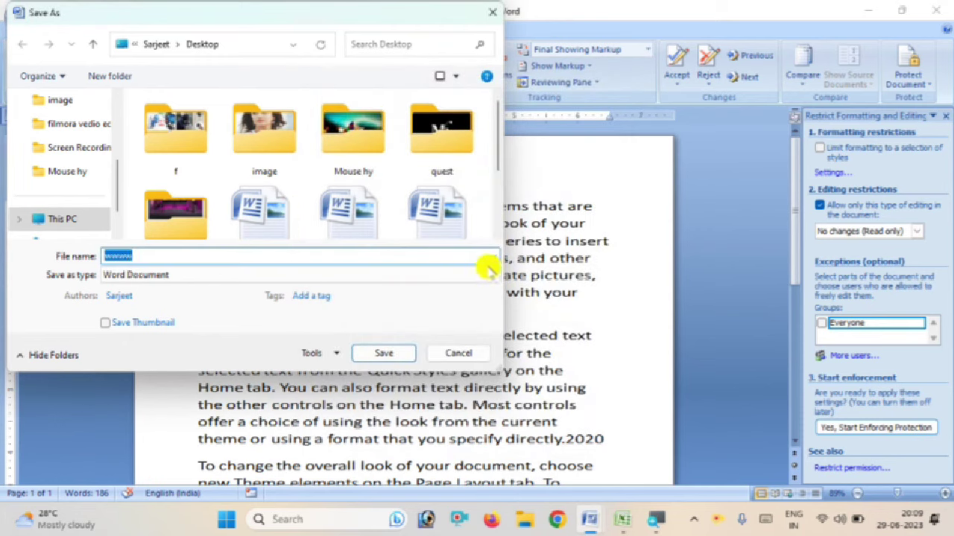
pyautogui.click(456, 352)
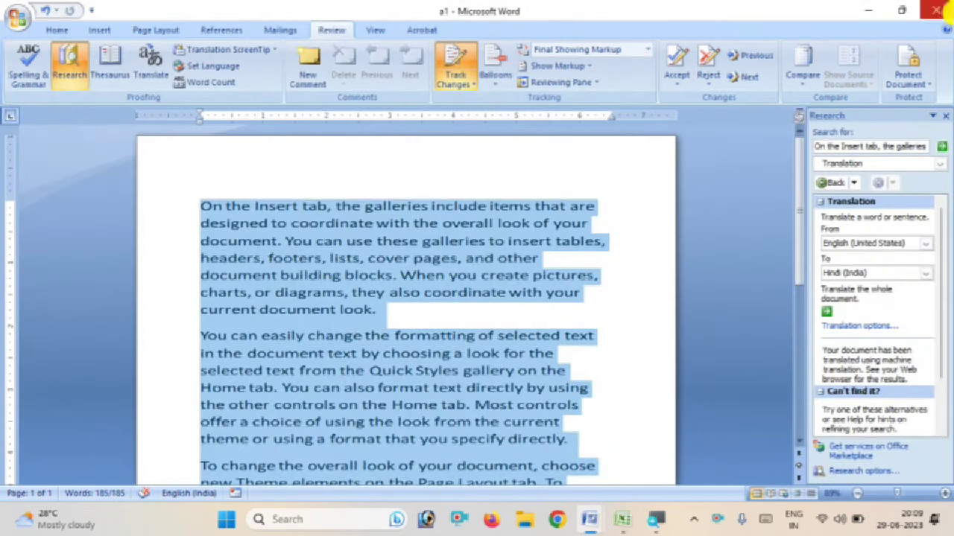
# Close Document1, Letters1 and a2, declining to save changes in each.
pyautogui.click(935, 8)
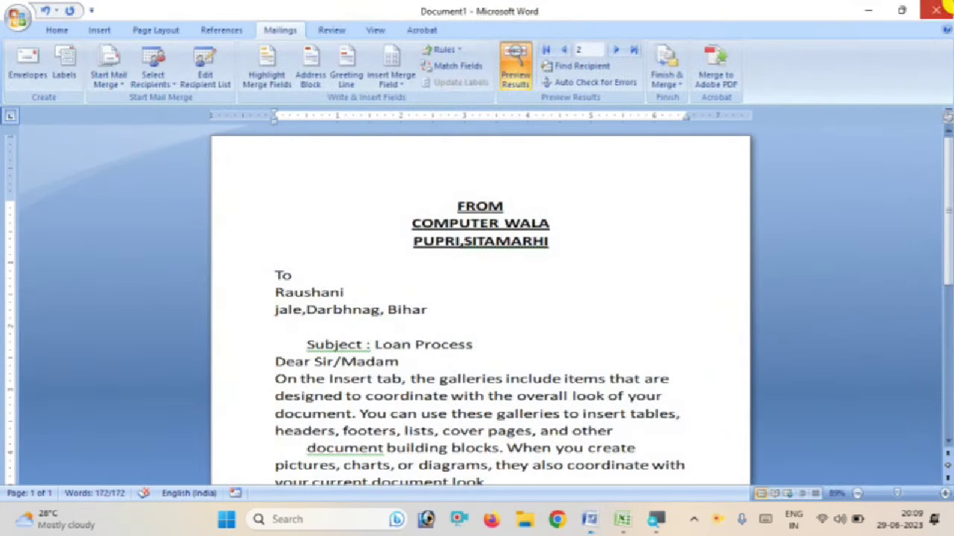
pyautogui.click(936, 9)
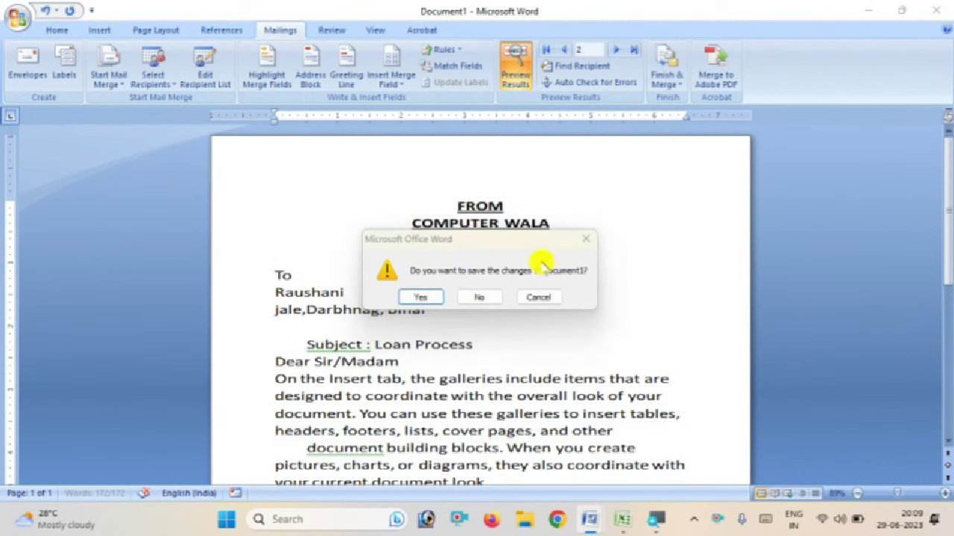
pyautogui.click(482, 296)
pyautogui.click(936, 10)
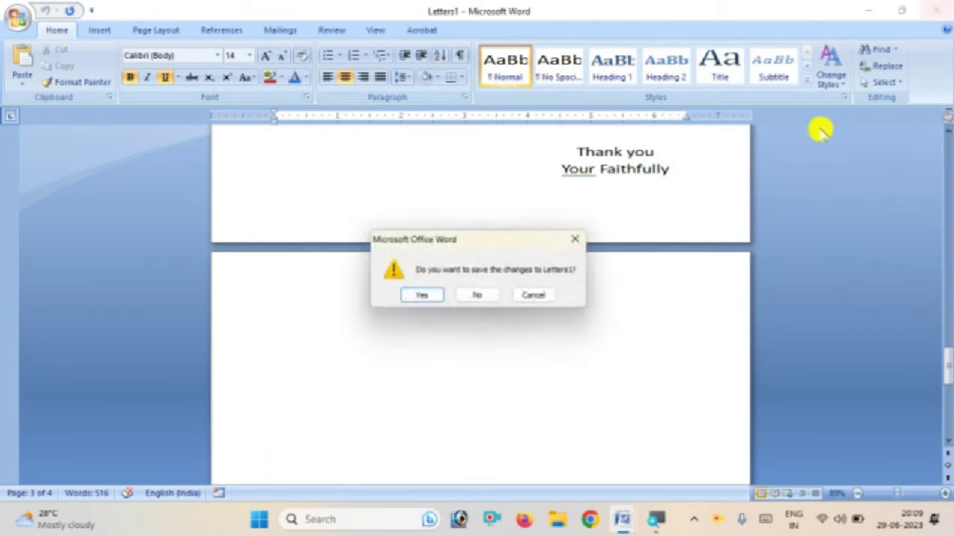
pyautogui.click(476, 297)
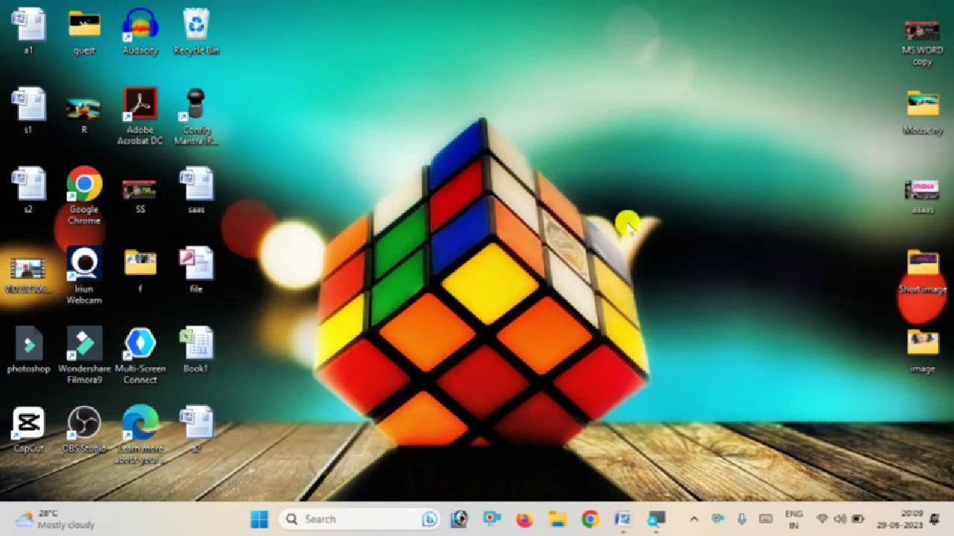
pyautogui.click(628, 524)
pyautogui.click(935, 10)
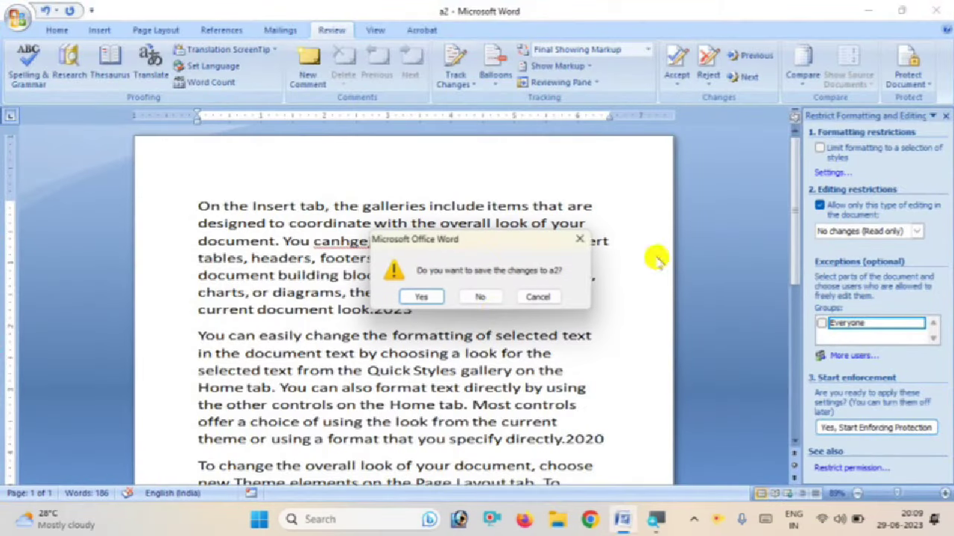
pyautogui.click(475, 297)
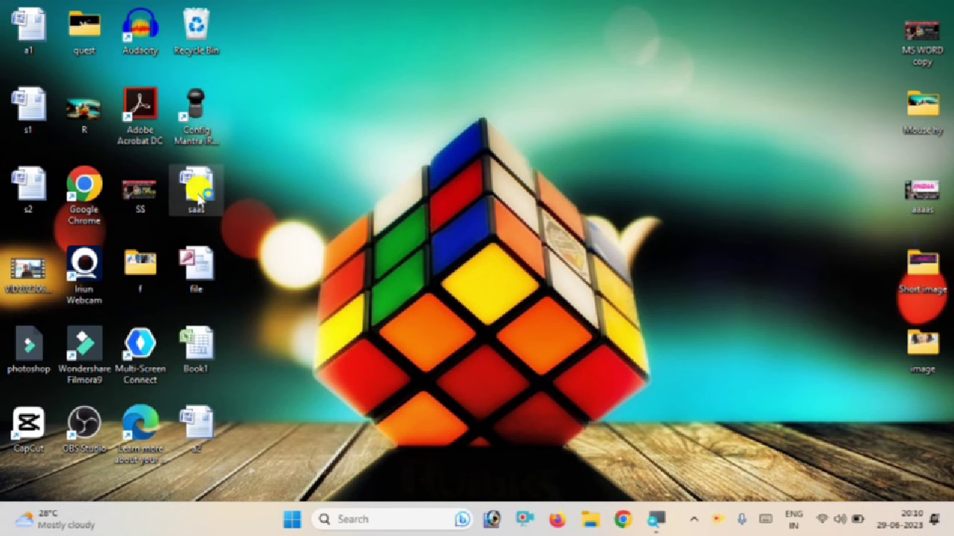
# Open saas with its password and stop its editing protection using the password.
pyautogui.doubleClick(196, 190)
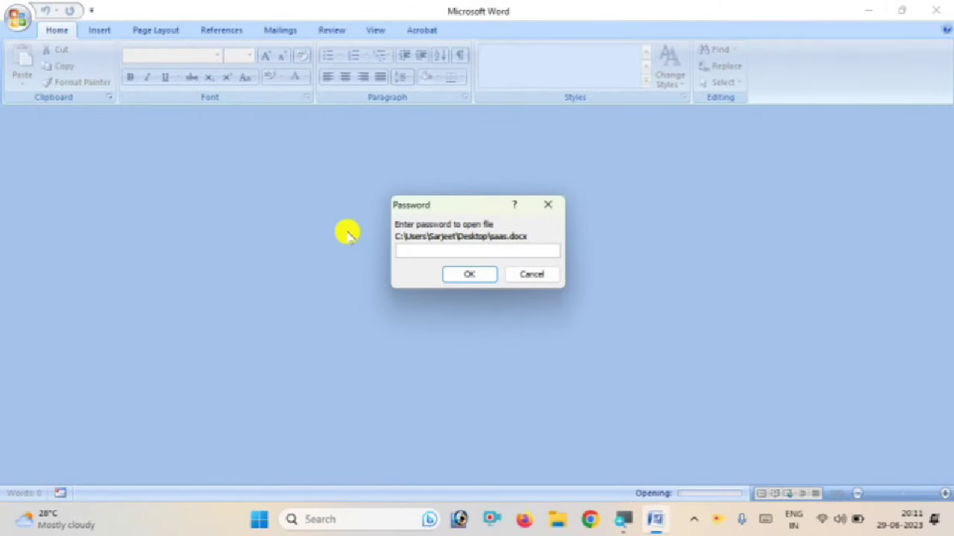
pyautogui.press('Return')
pyautogui.press('Return')
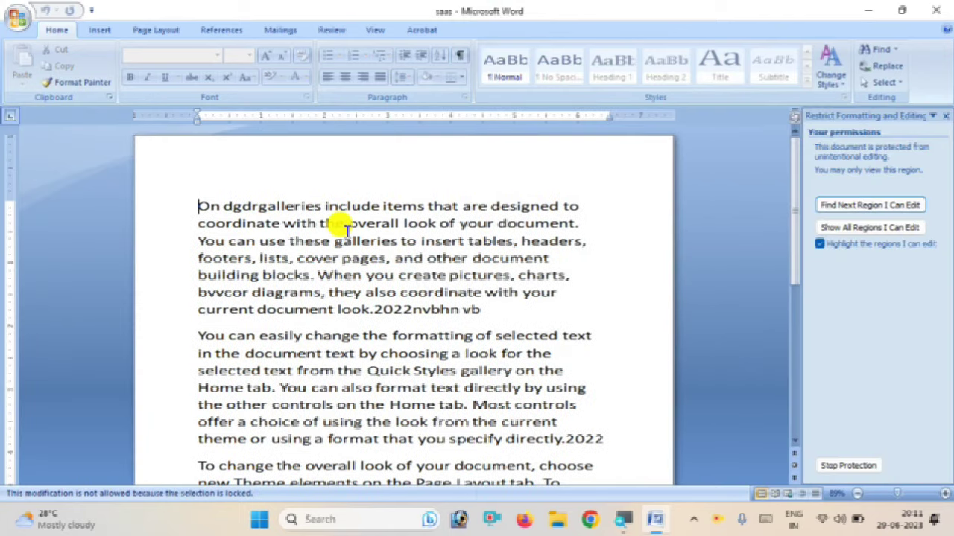
pyautogui.click(867, 466)
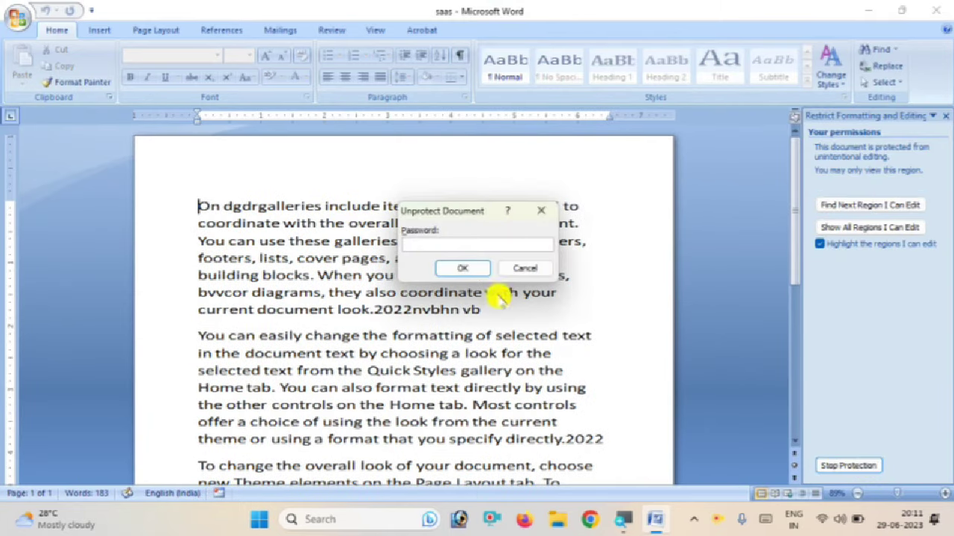
pyautogui.click(492, 266)
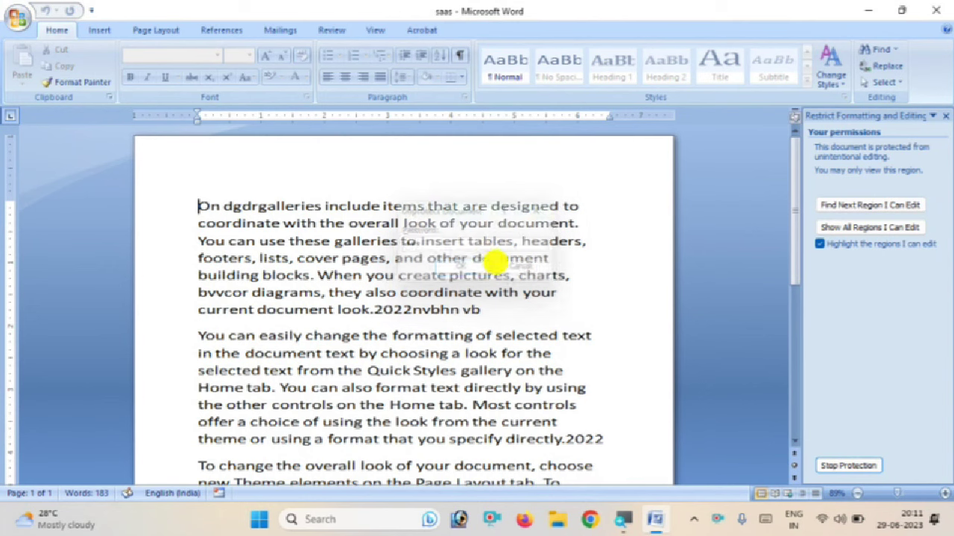
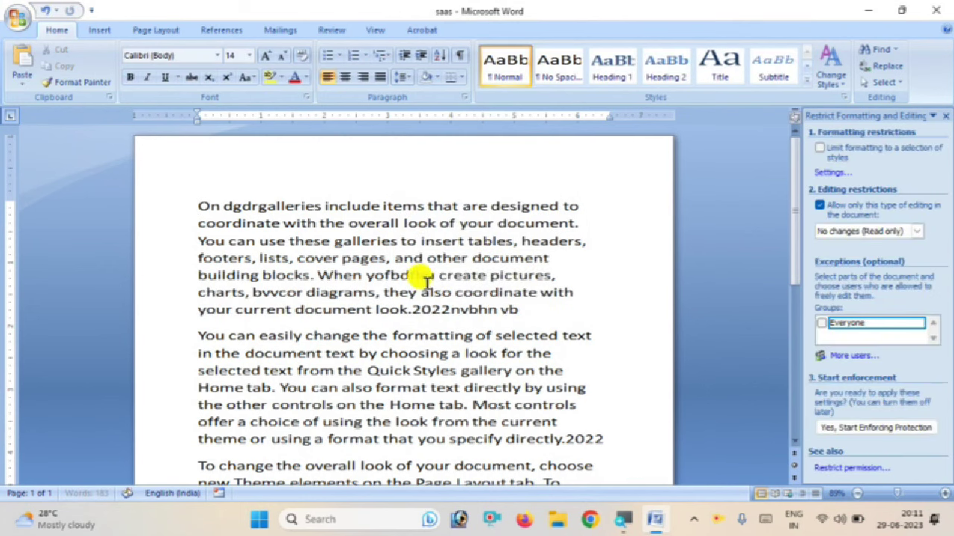
pyautogui.hotkey('alt', 'r')
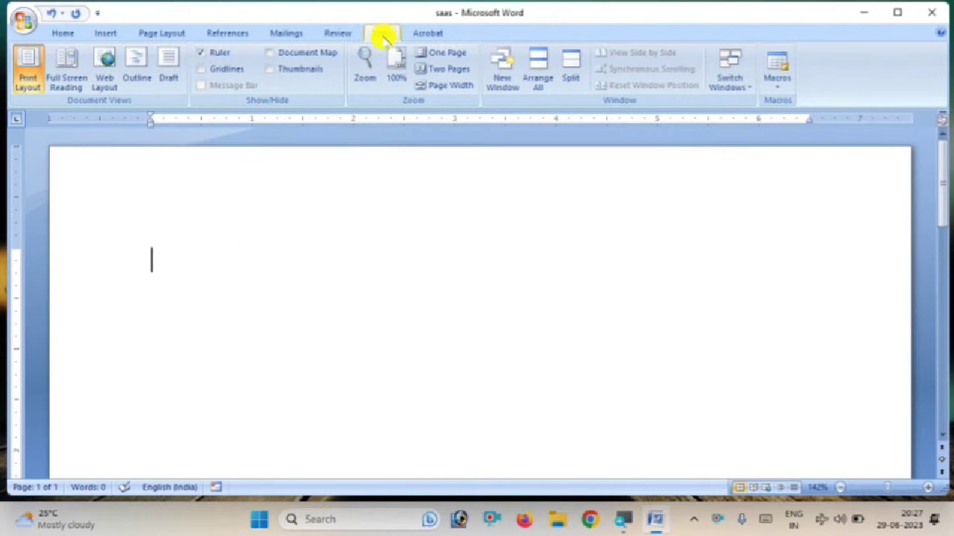
# Zoom out to fit the page and briefly try the Full Screen Reading layout.
pyautogui.click(873, 484)
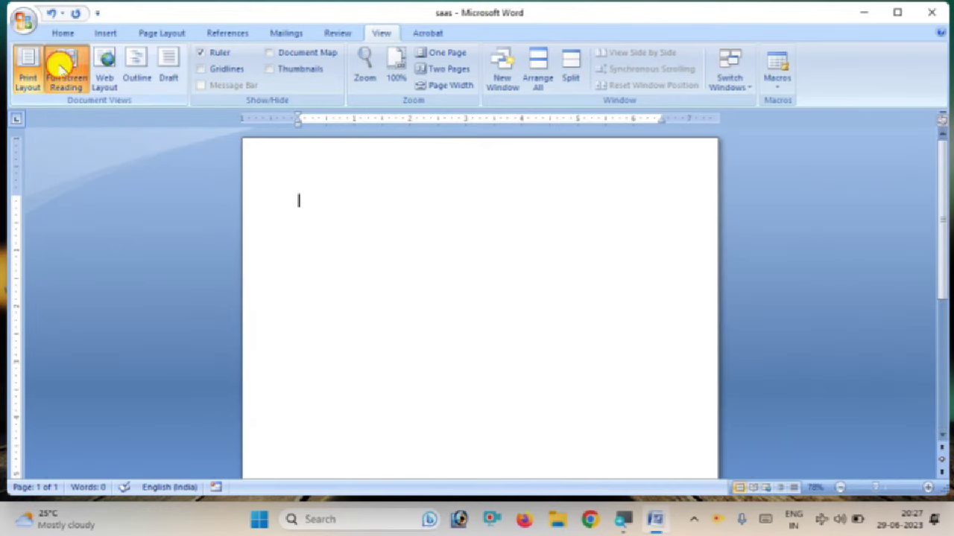
pyautogui.click(61, 67)
pyautogui.click(933, 9)
pyautogui.write('=rand()')
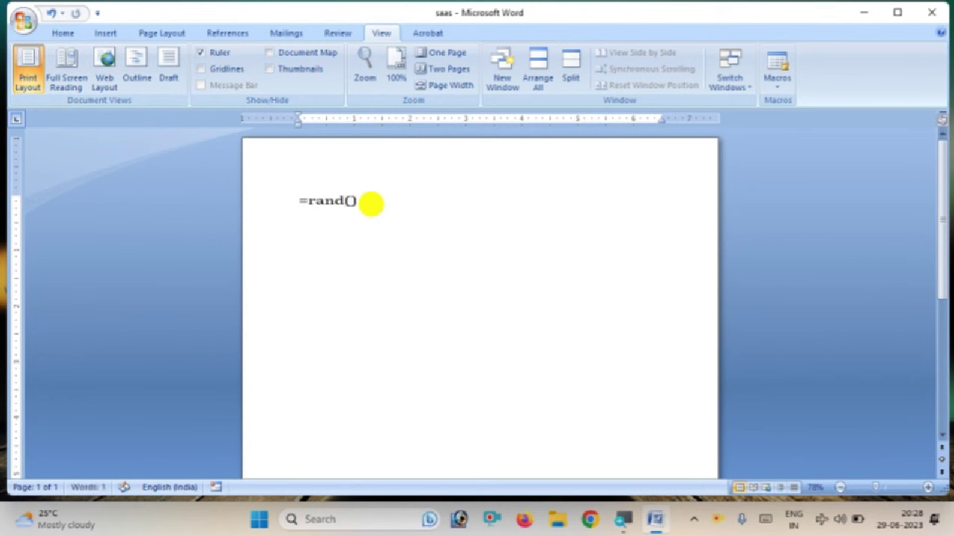
# Generate sample paragraphs with =rand(), preview them in Full Screen Reading, then switch to Web Layout.
pyautogui.press('Return')
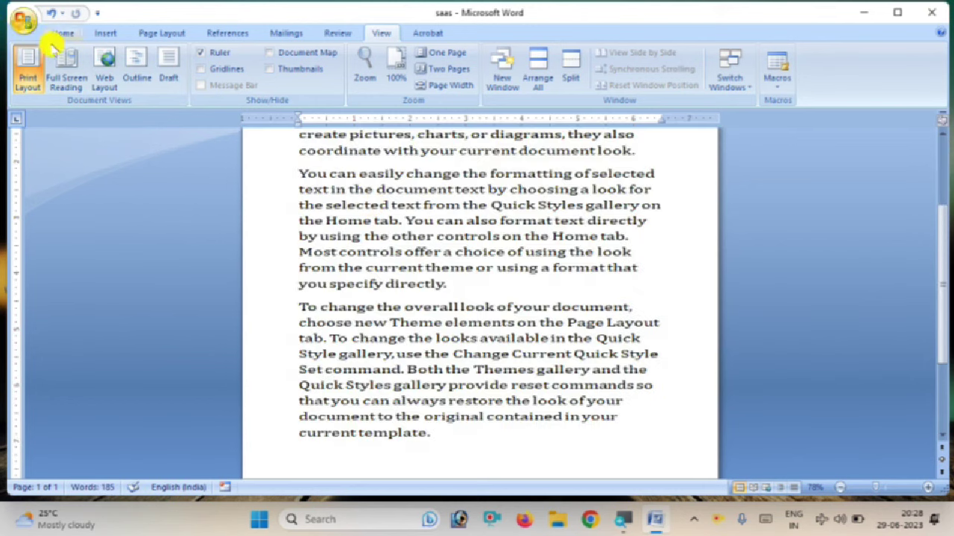
pyautogui.click(69, 58)
pyautogui.click(938, 8)
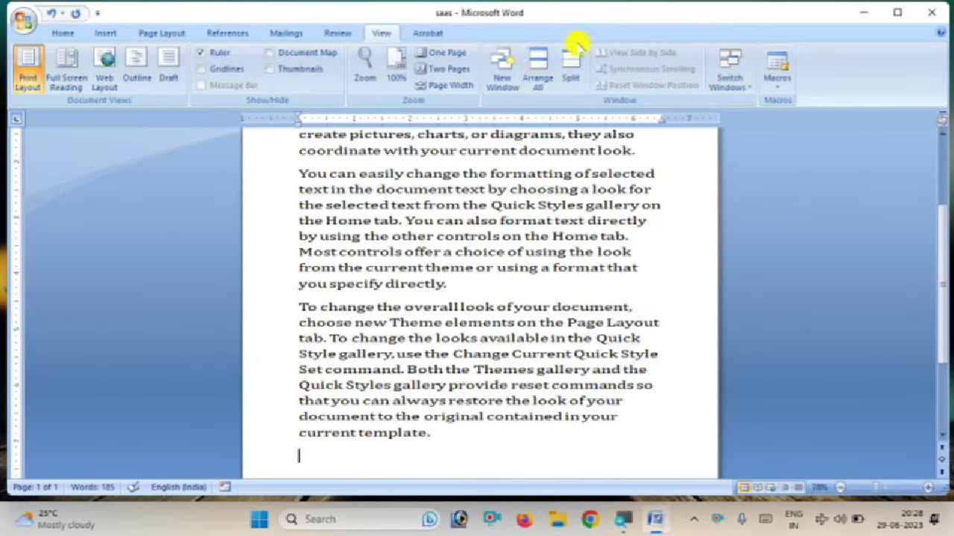
pyautogui.click(104, 67)
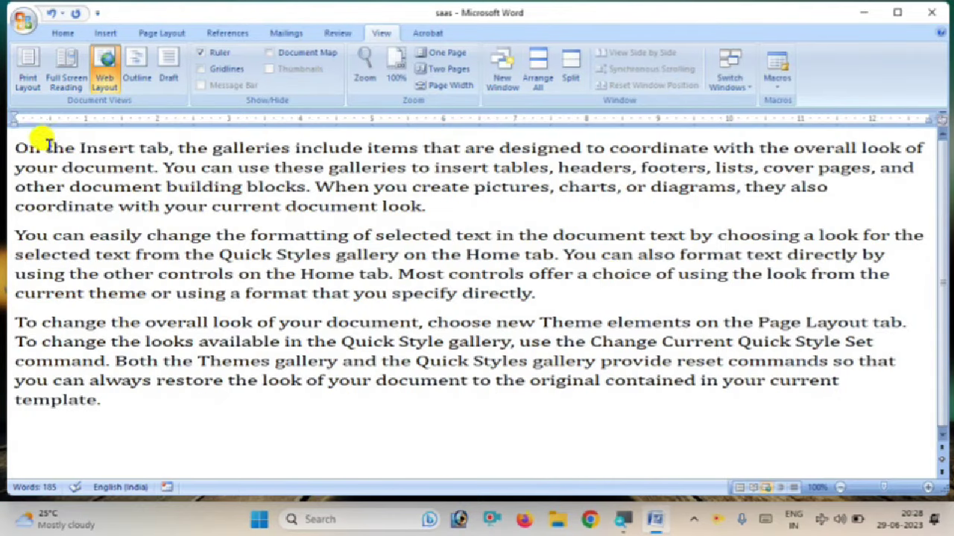
# Select the sample text, try Outline view, and close Outline view.
pyautogui.moveTo(12, 147); pyautogui.dragTo(696, 381)
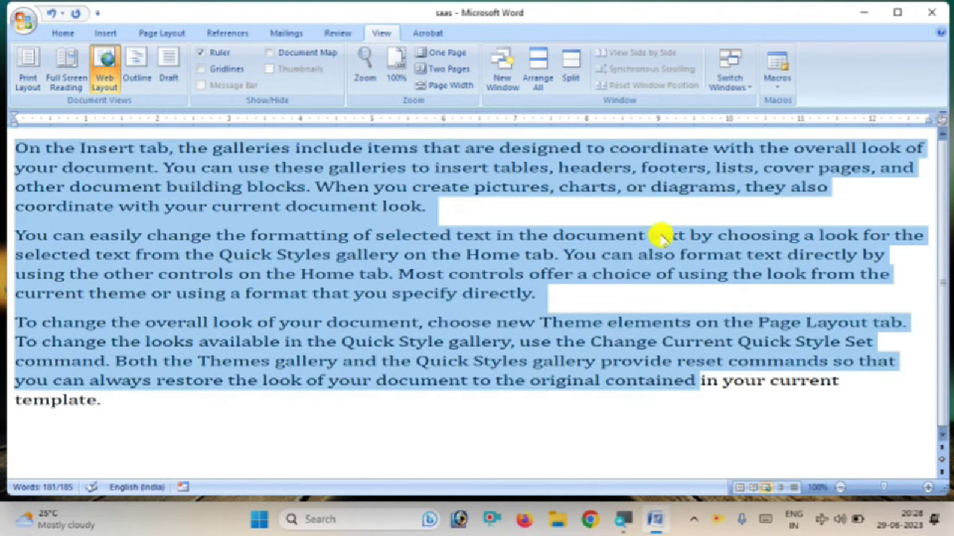
pyautogui.click(27, 71)
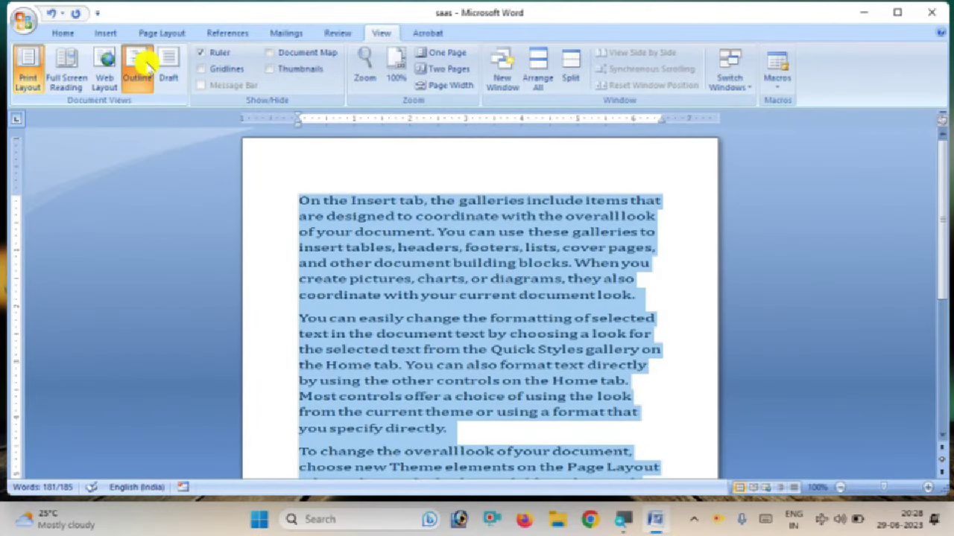
pyautogui.click(136, 66)
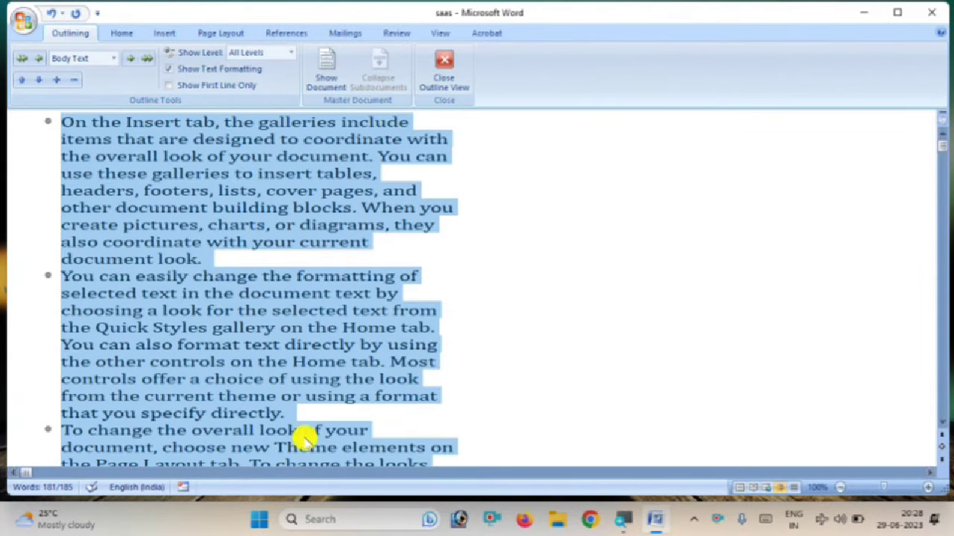
pyautogui.click(321, 472)
pyautogui.click(589, 474)
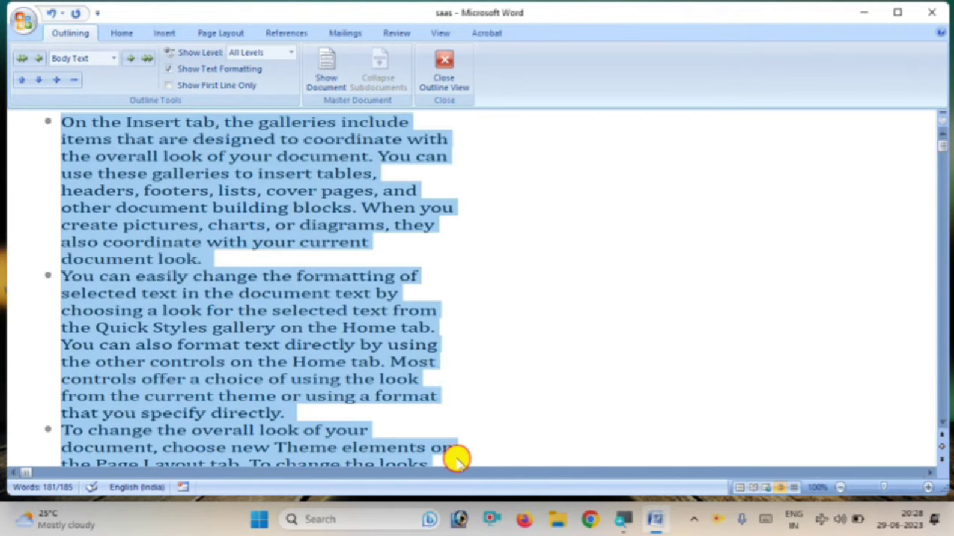
pyautogui.click(696, 256)
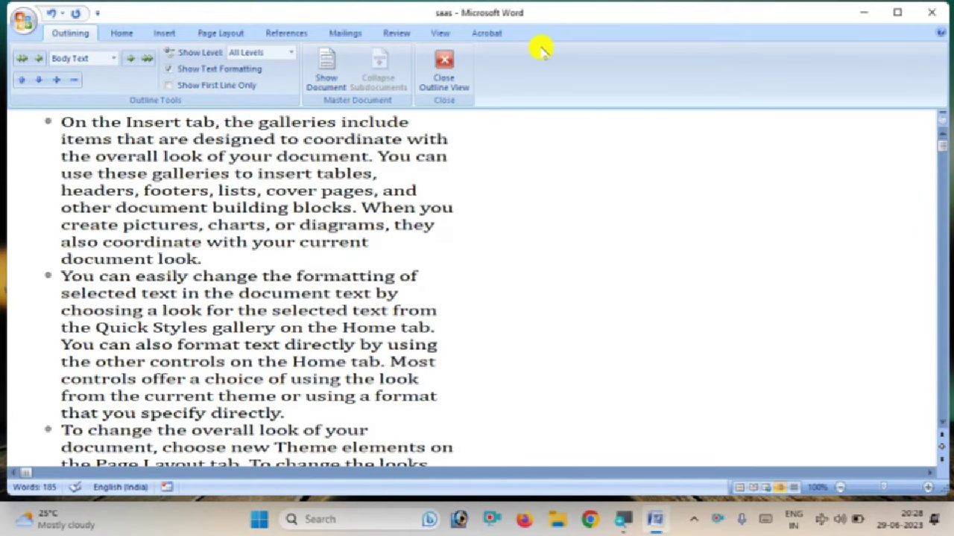
pyautogui.click(444, 73)
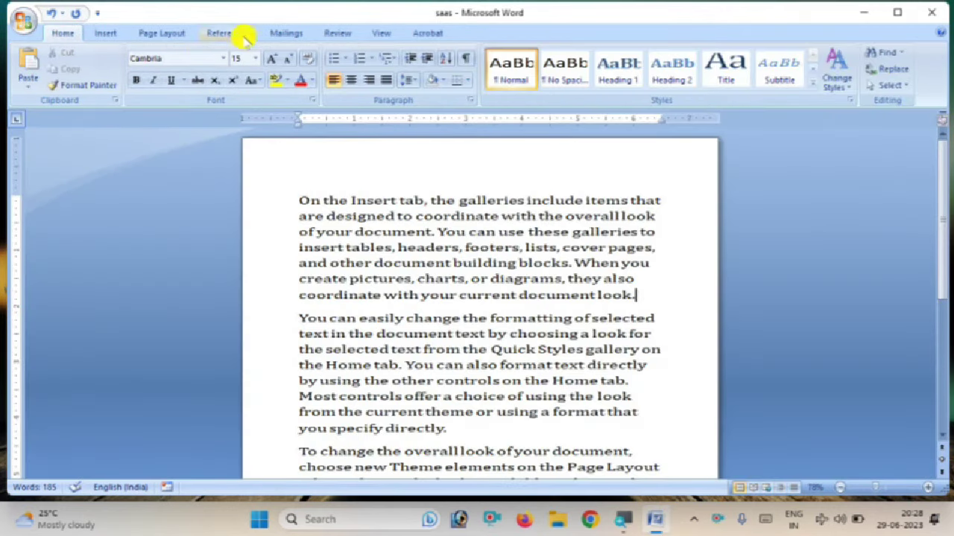
# Try Draft view, return to Print Layout, and hide the ruler.
pyautogui.click(378, 33)
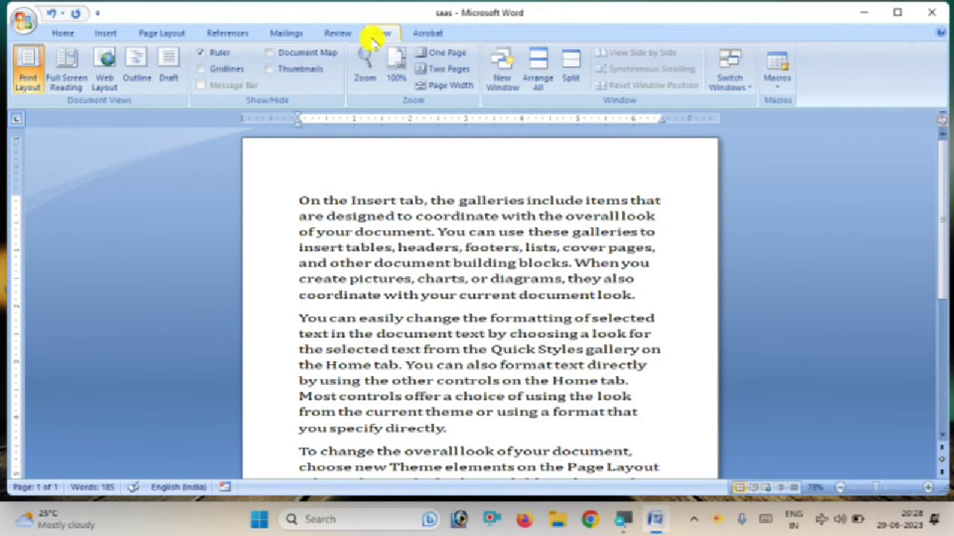
pyautogui.click(168, 74)
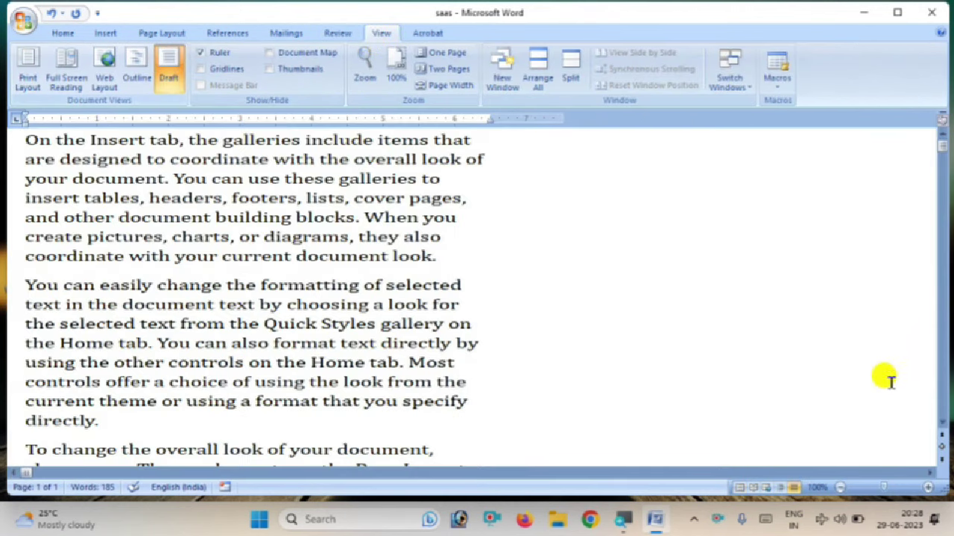
pyautogui.scroll(-5, 856, 413)
pyautogui.scroll(6, 753, 75)
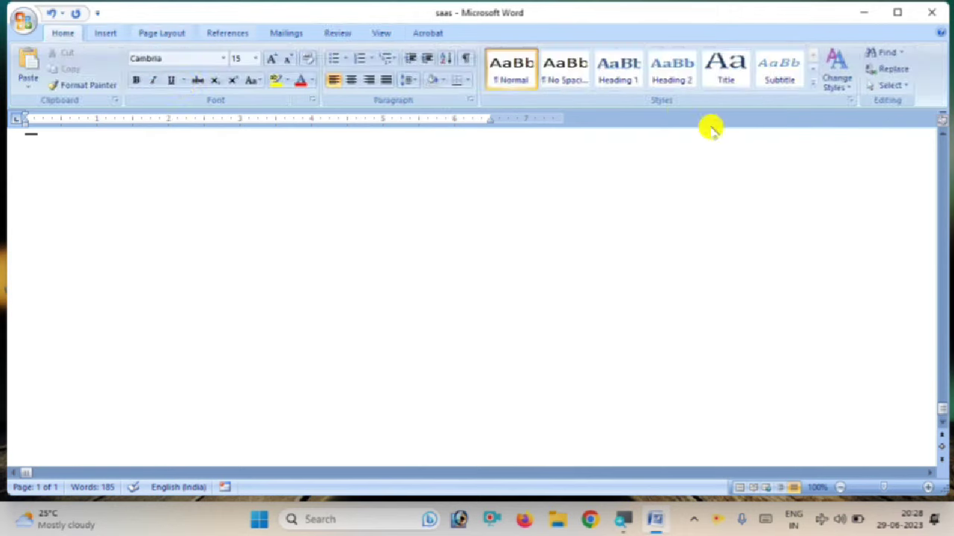
pyautogui.click(380, 32)
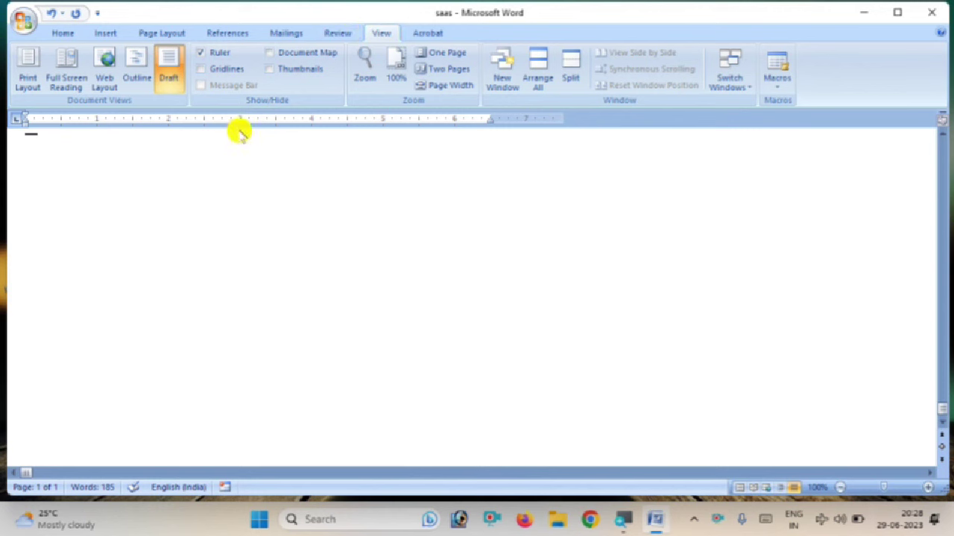
pyautogui.click(28, 67)
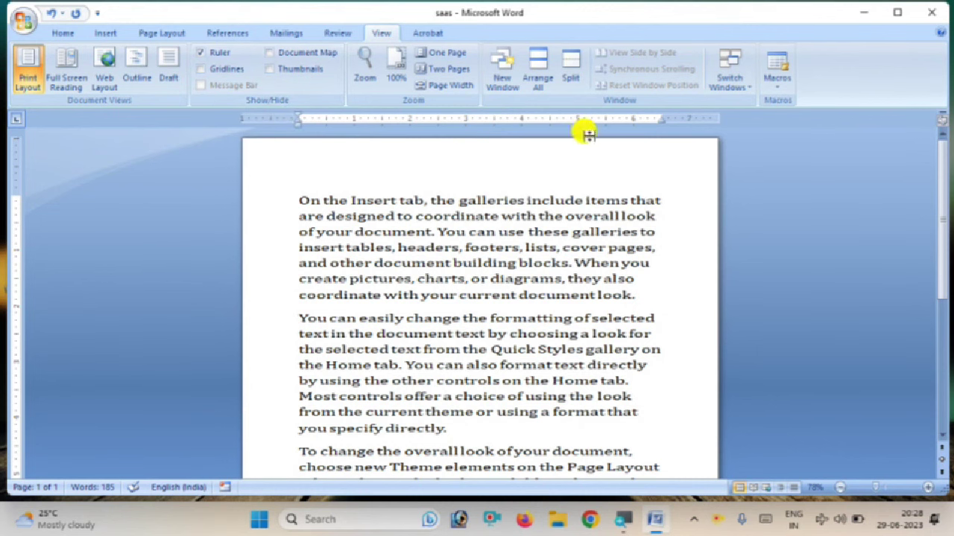
pyautogui.click(217, 53)
# Hide the ruler, show gridlines, and delete all the document text with Ctrl+A.
pyautogui.click(216, 53)
pyautogui.click(216, 53)
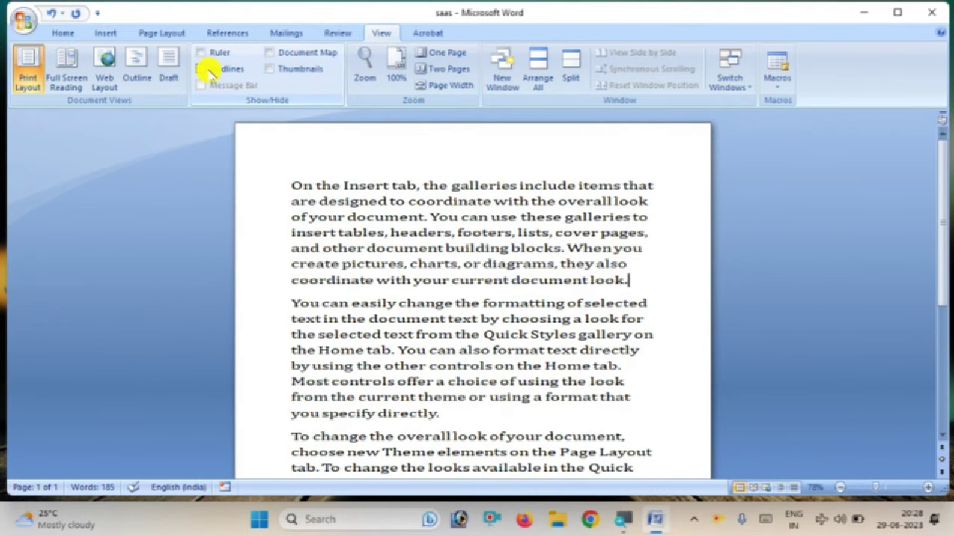
pyautogui.click(211, 70)
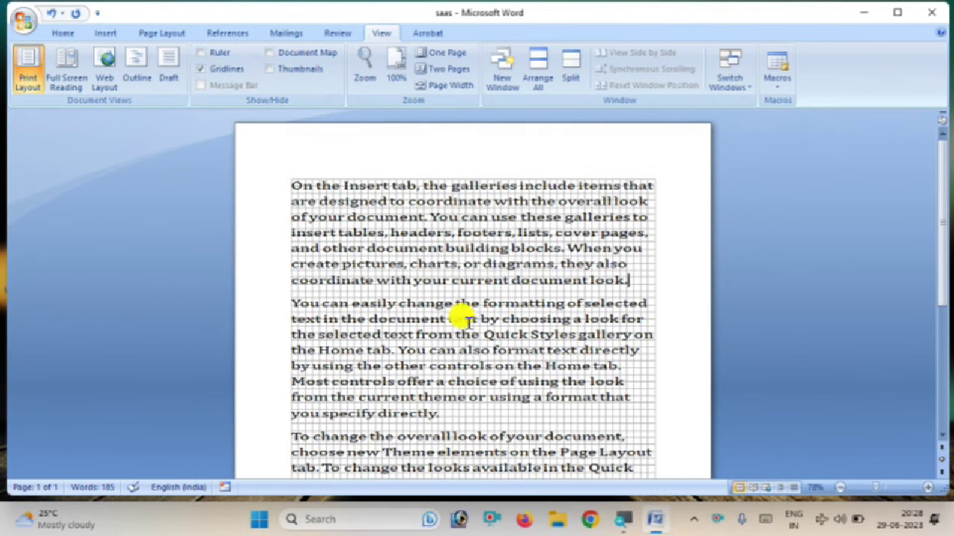
pyautogui.hotkey('ctrl', 'a')
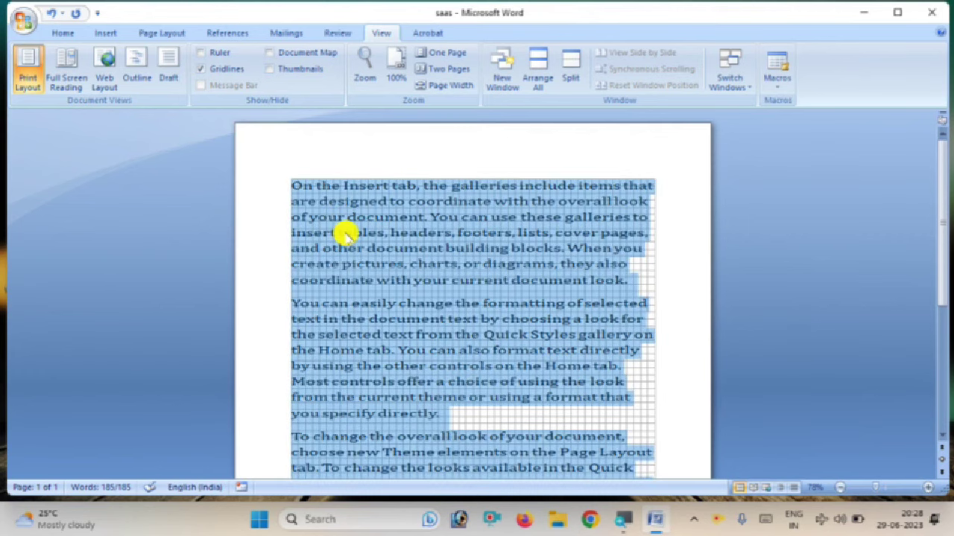
pyautogui.press('Delete')
# Browse the Page Layout, References and Home tabs, then open the Insert Shapes gallery.
pyautogui.click(164, 33)
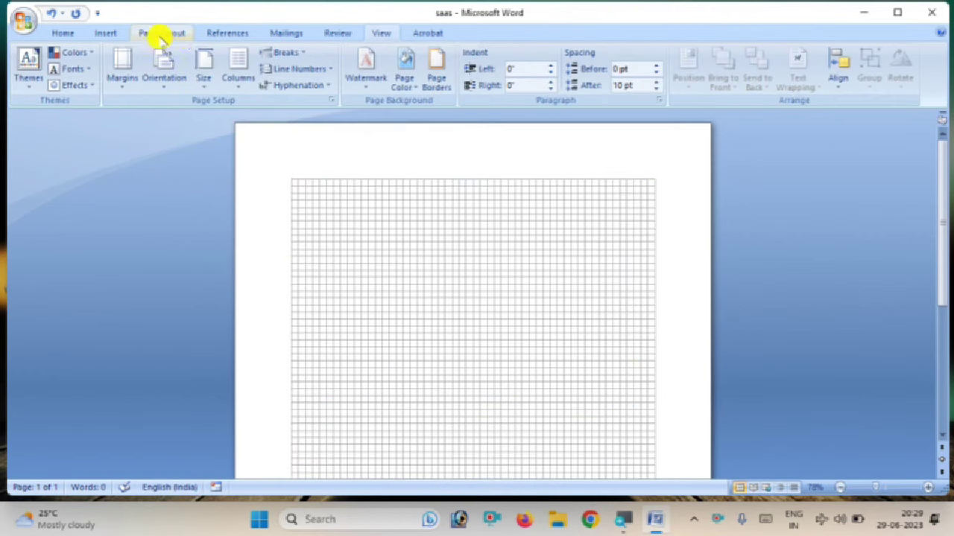
pyautogui.click(224, 33)
pyautogui.click(63, 33)
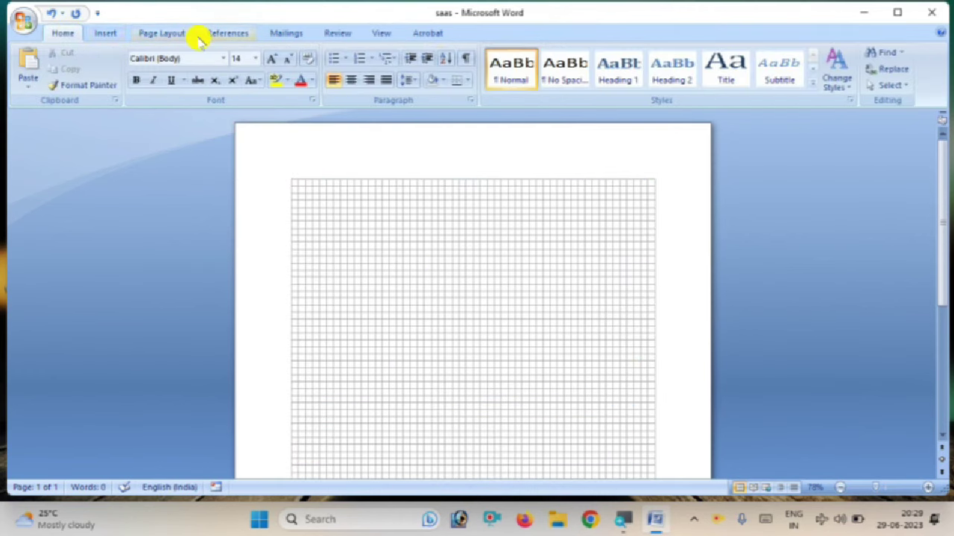
pyautogui.click(105, 33)
pyautogui.click(231, 63)
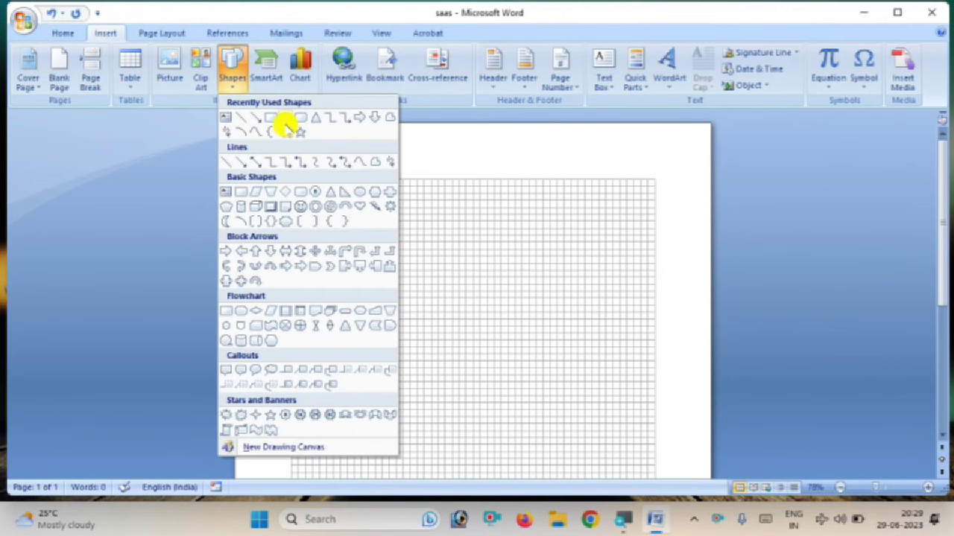
# Draw a rectangle on the left side of the grid.
pyautogui.click(300, 117)
pyautogui.moveTo(298, 228); pyautogui.dragTo(432, 340)
pyautogui.click(513, 211)
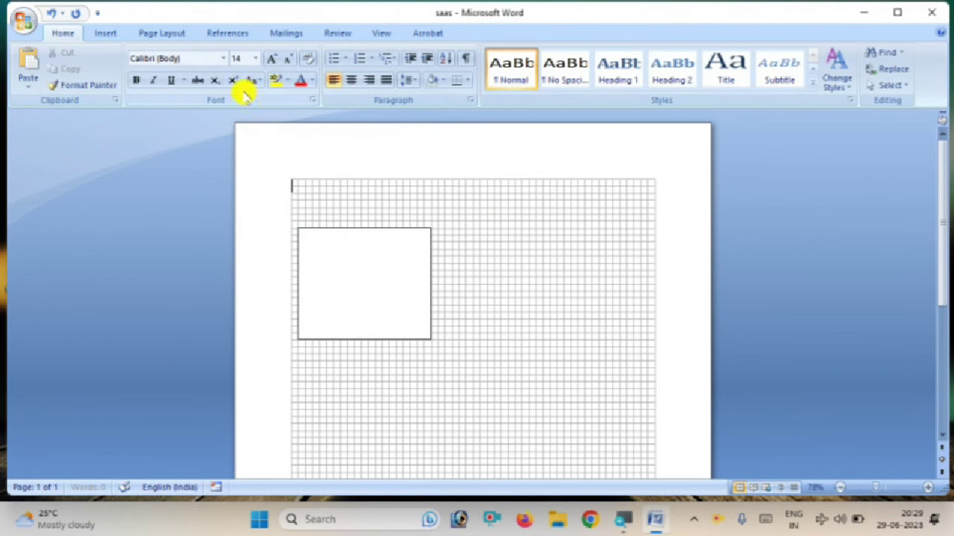
# Draw a second rectangle beside the first, align it, then undo the rectangles.
pyautogui.click(140, 34)
pyautogui.click(112, 33)
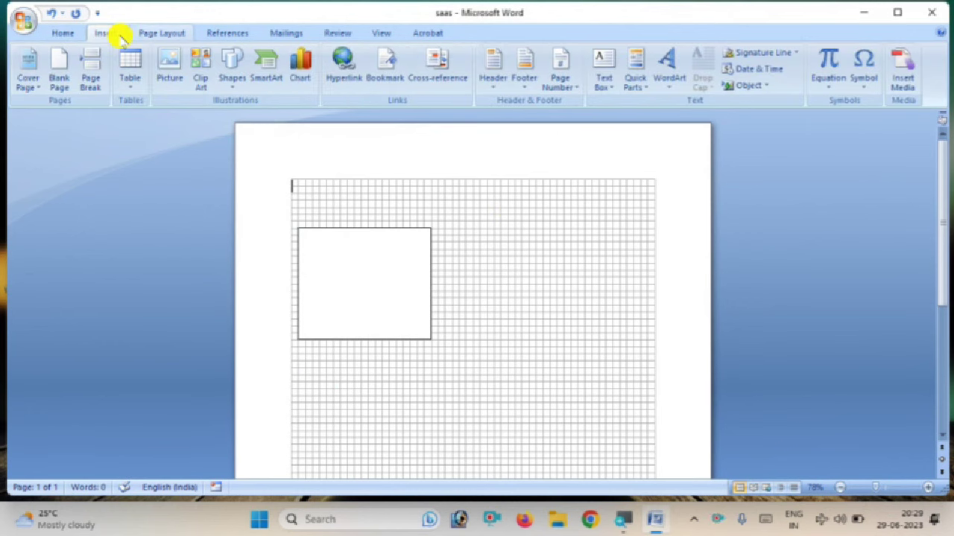
pyautogui.click(230, 61)
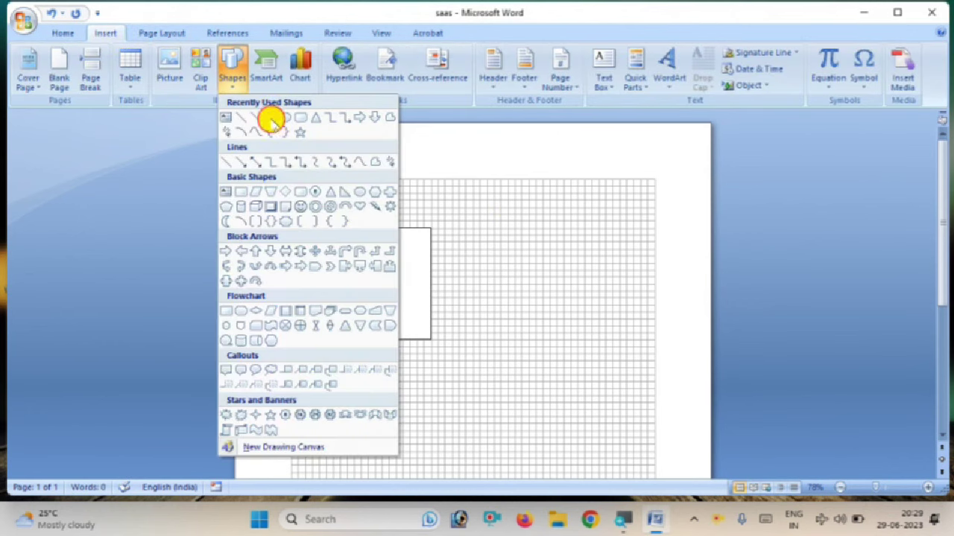
pyautogui.click(271, 119)
pyautogui.moveTo(438, 228); pyautogui.dragTo(590, 331)
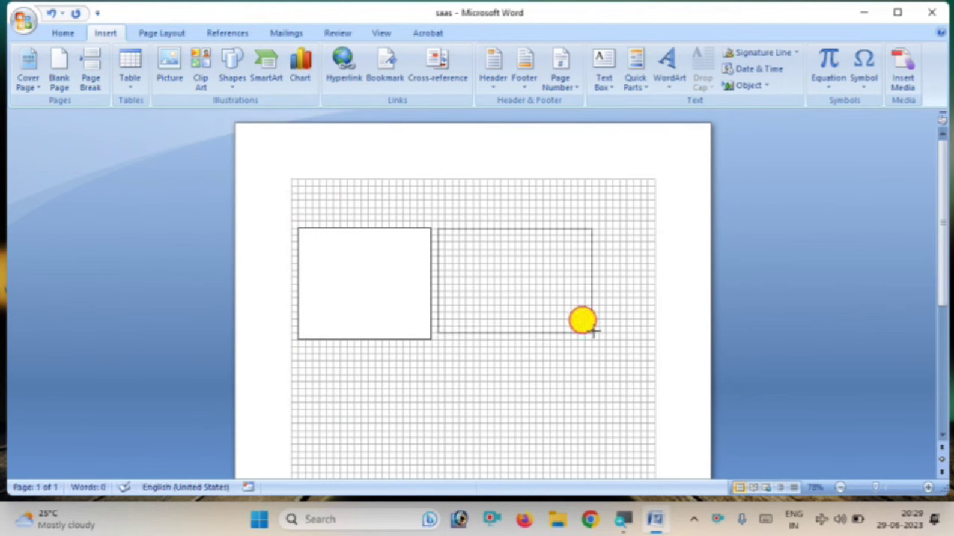
pyautogui.moveTo(595, 335); pyautogui.dragTo(597, 339)
pyautogui.moveTo(539, 283)
pyautogui.mouseDown()
pyautogui.moveTo(574, 251)
pyautogui.moveTo(531, 257)
pyautogui.mouseUp()
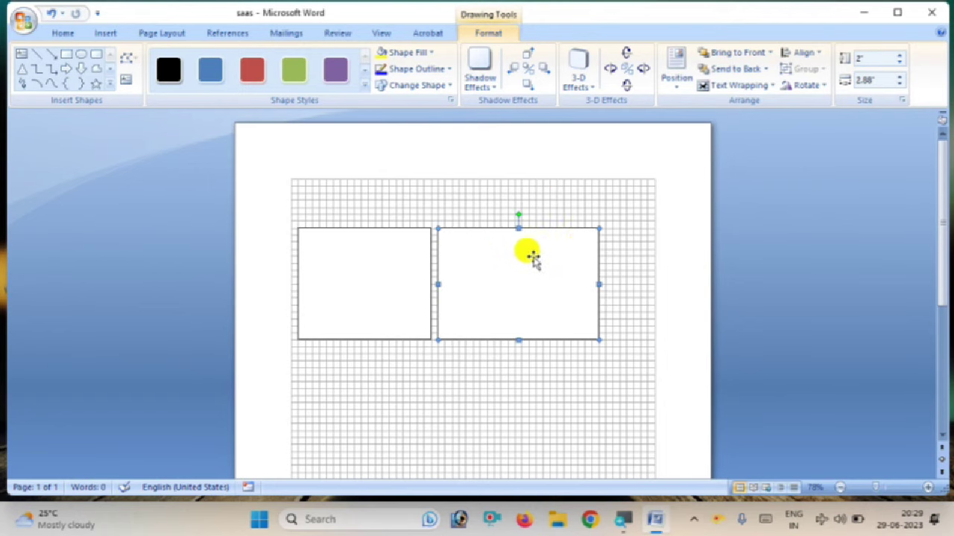
pyautogui.hotkey('ctrl', 'z')
pyautogui.hotkey('ctrl', 'z')
pyautogui.hotkey('ctrl', 'z')
pyautogui.hotkey('ctrl', 'z')
pyautogui.hotkey('ctrl', 'z')
pyautogui.hotkey('ctrl', 'z')
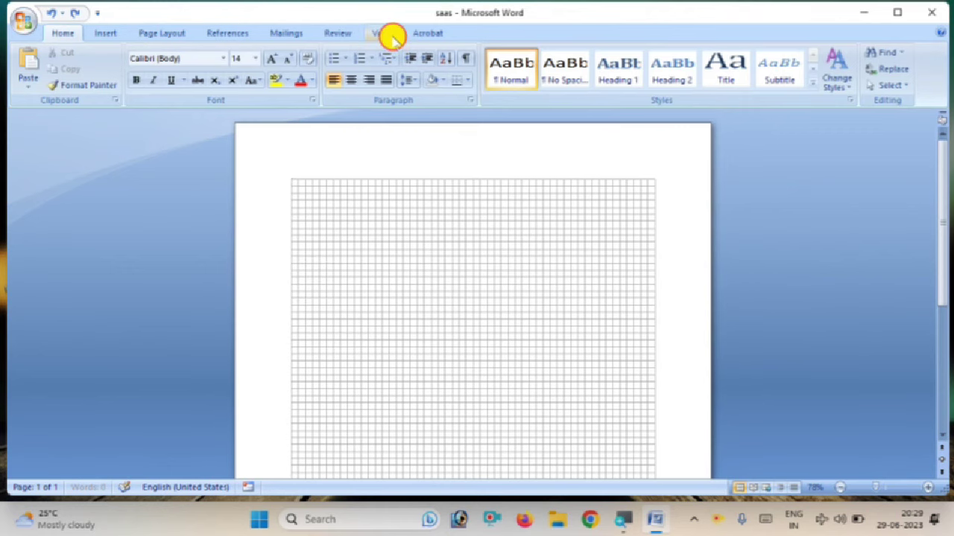
# Turn off the gridlines and show the ruler again on the View tab.
pyautogui.click(384, 33)
pyautogui.click(337, 33)
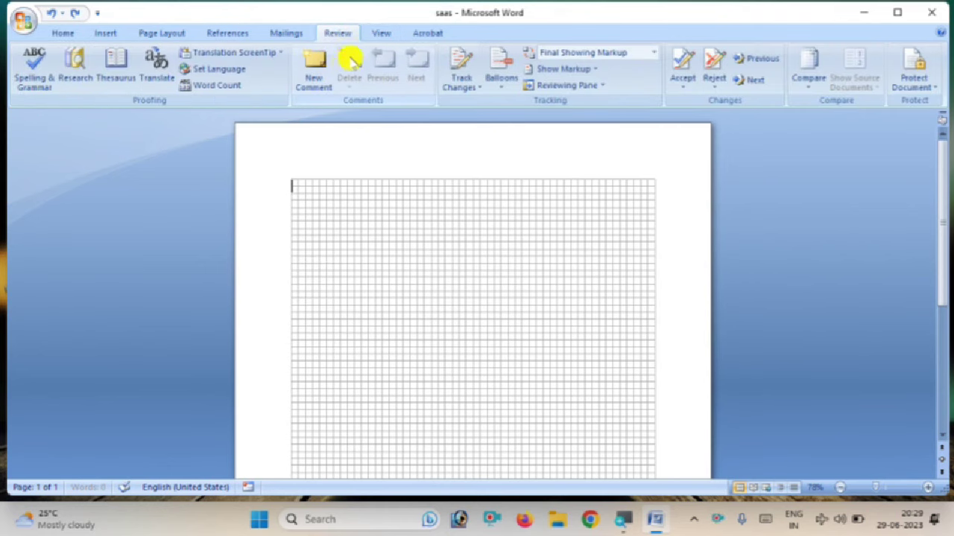
pyautogui.click(380, 34)
pyautogui.click(214, 68)
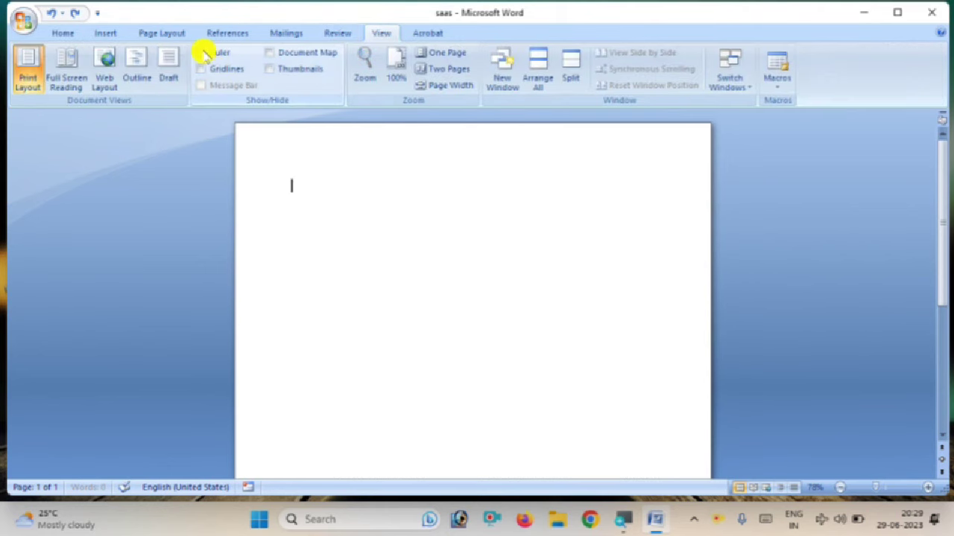
pyautogui.click(202, 52)
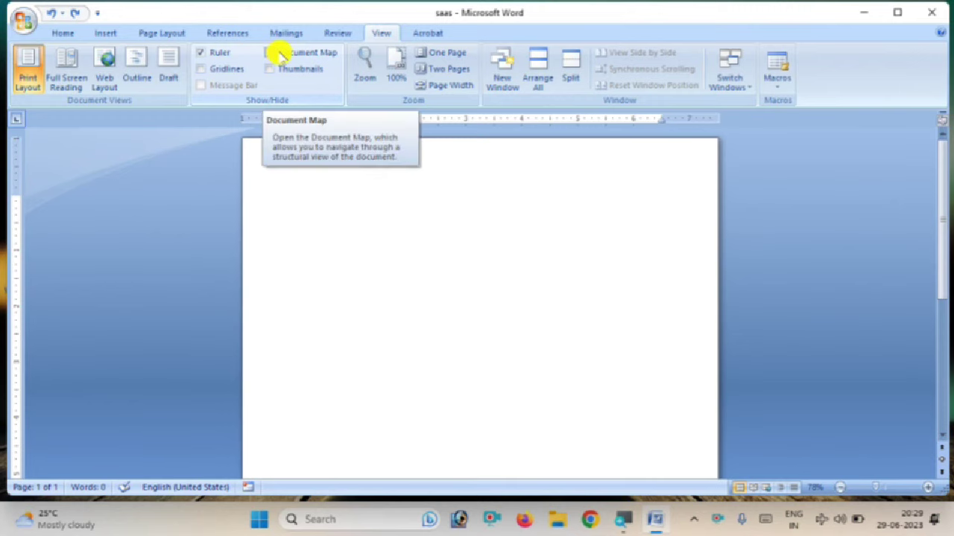
# Toggle the Document Map and Thumbnails panes on and then off again.
pyautogui.click(278, 53)
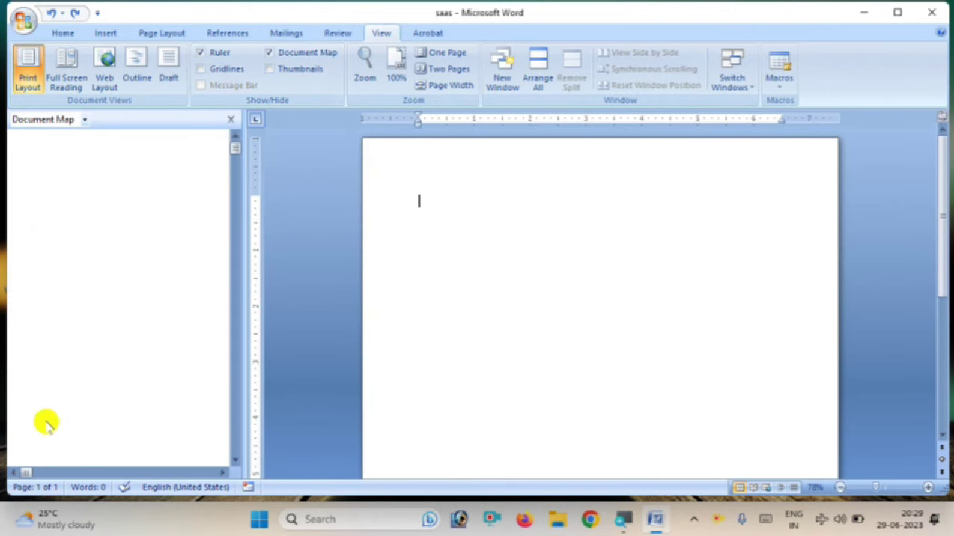
pyautogui.click(291, 52)
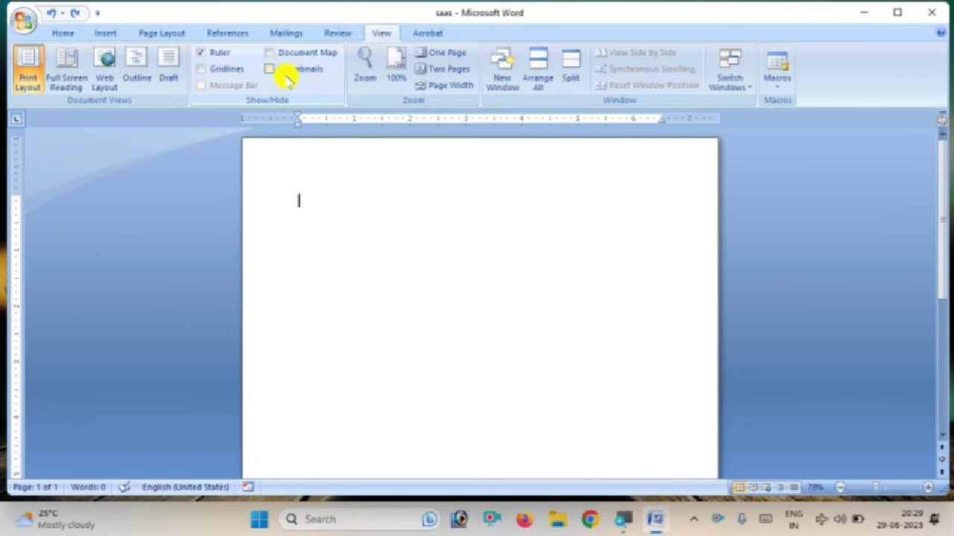
pyautogui.click(276, 70)
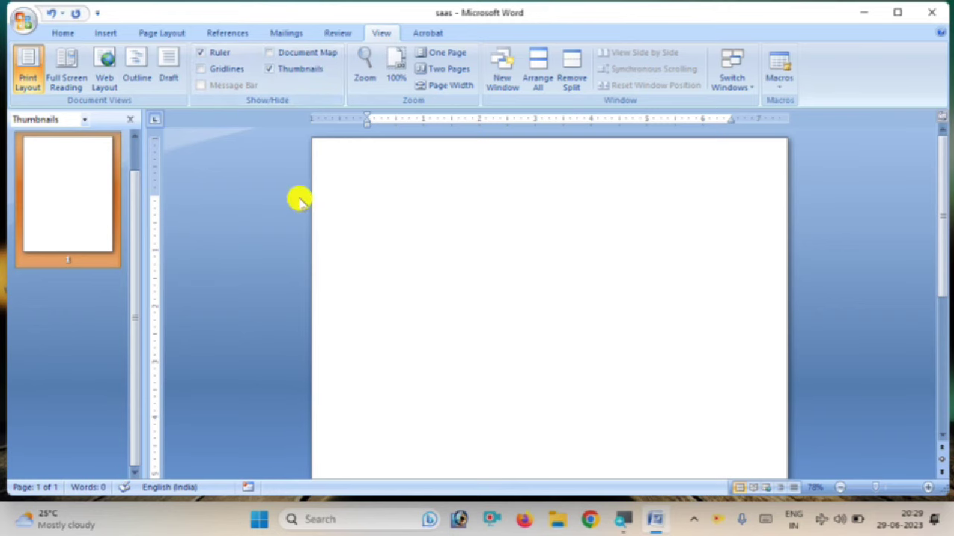
pyautogui.click(129, 119)
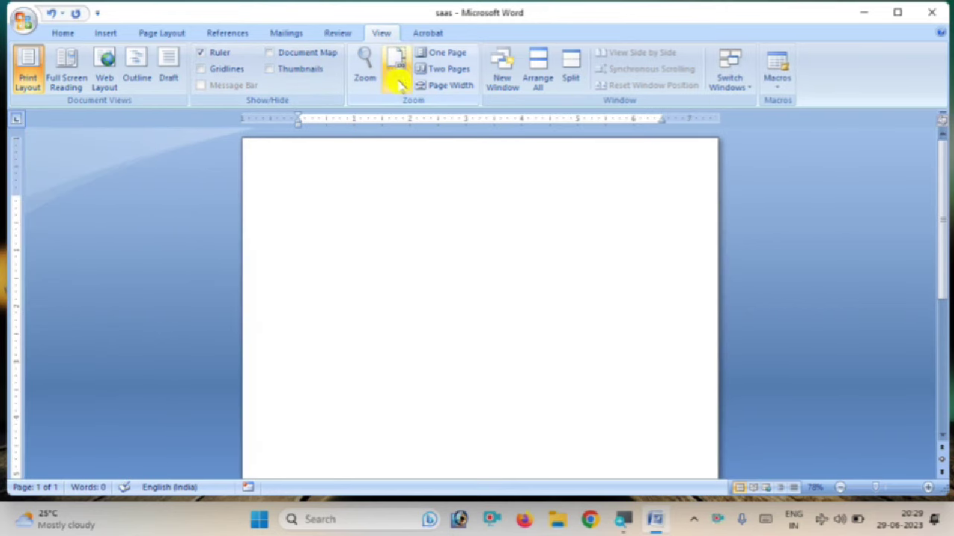
pyautogui.click(363, 67)
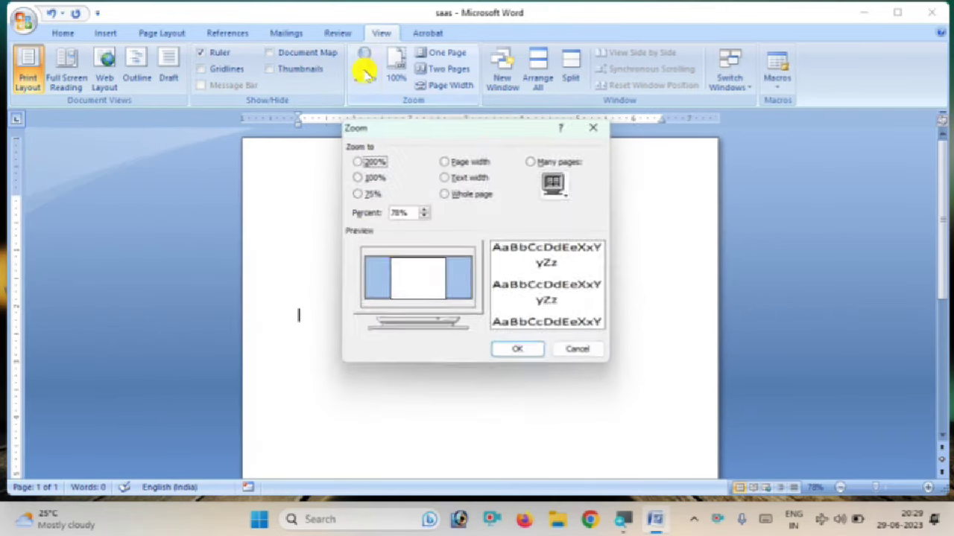
# Zoom to 200%, drag back to 124%, apply 200% again, then reset to 100%.
pyautogui.click(353, 160)
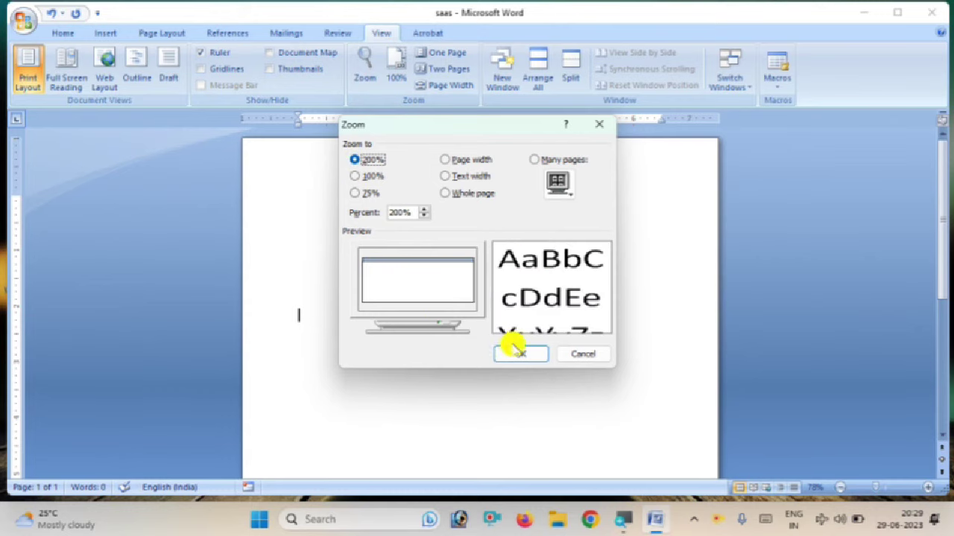
pyautogui.click(521, 354)
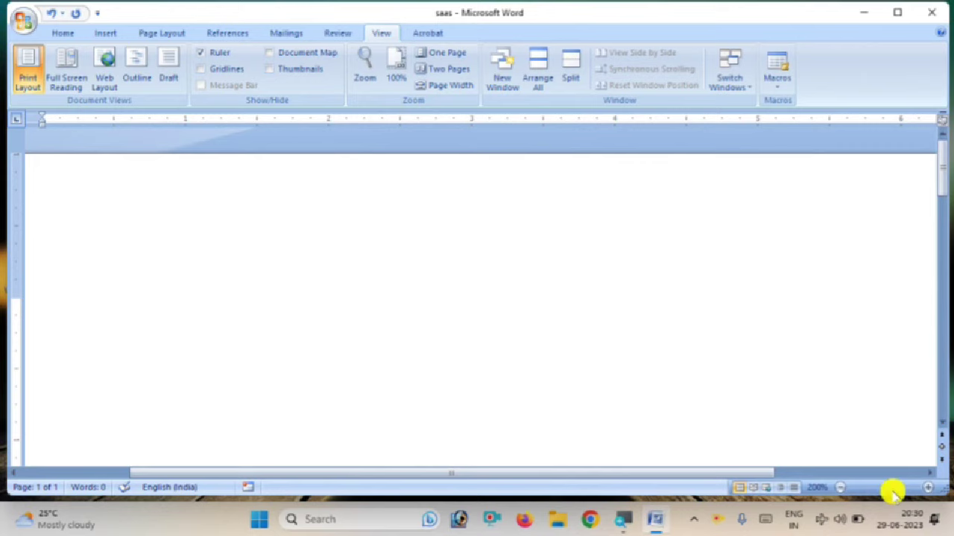
pyautogui.moveTo(893, 490); pyautogui.dragTo(887, 488)
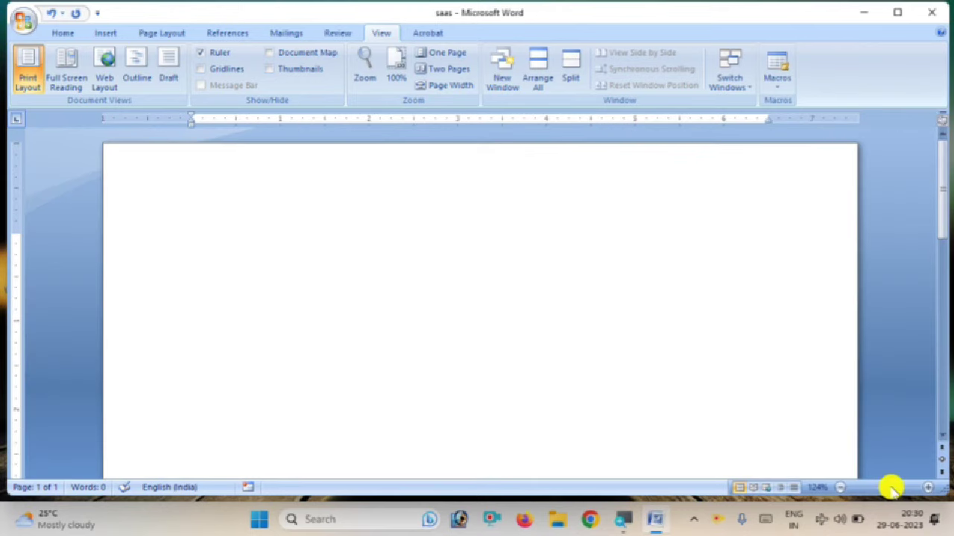
pyautogui.click(364, 66)
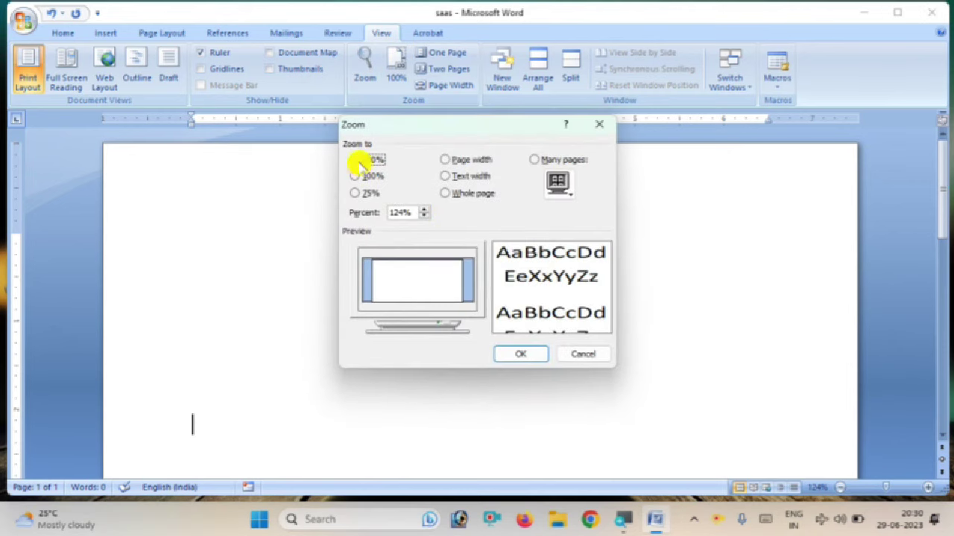
pyautogui.click(357, 160)
pyautogui.click(519, 352)
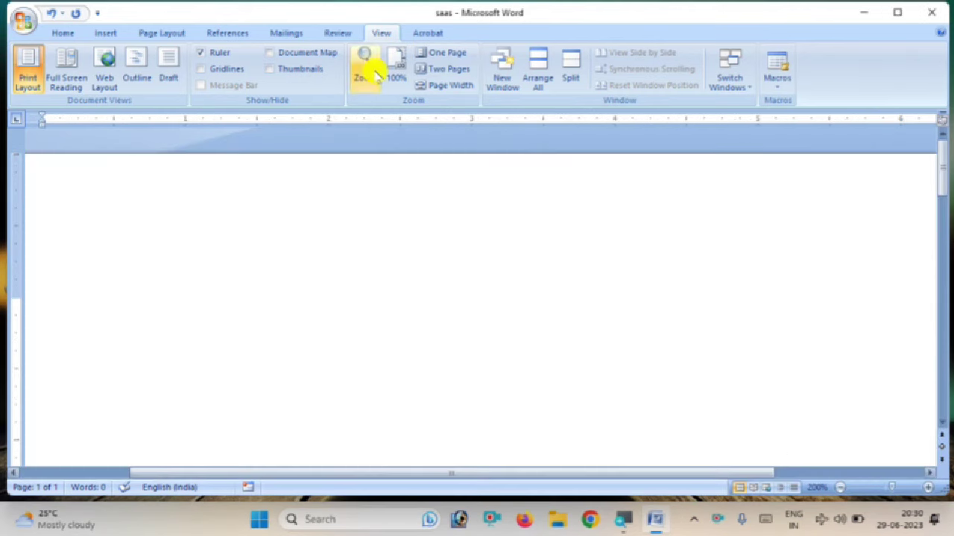
pyautogui.click(396, 64)
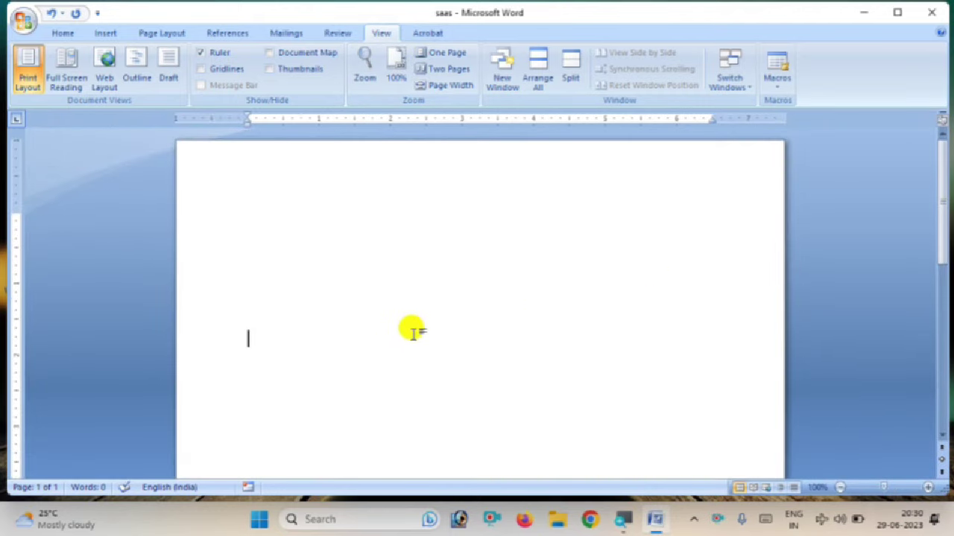
# Add a page break, preview One Page and Two Pages, then zoom to Page Width.
pyautogui.hotkey('ctrl', 'Return')
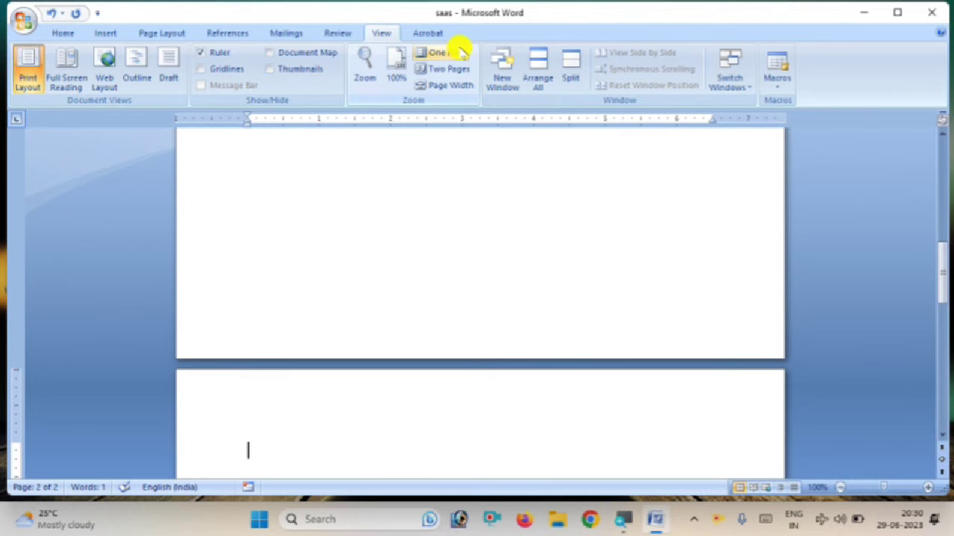
pyautogui.click(450, 52)
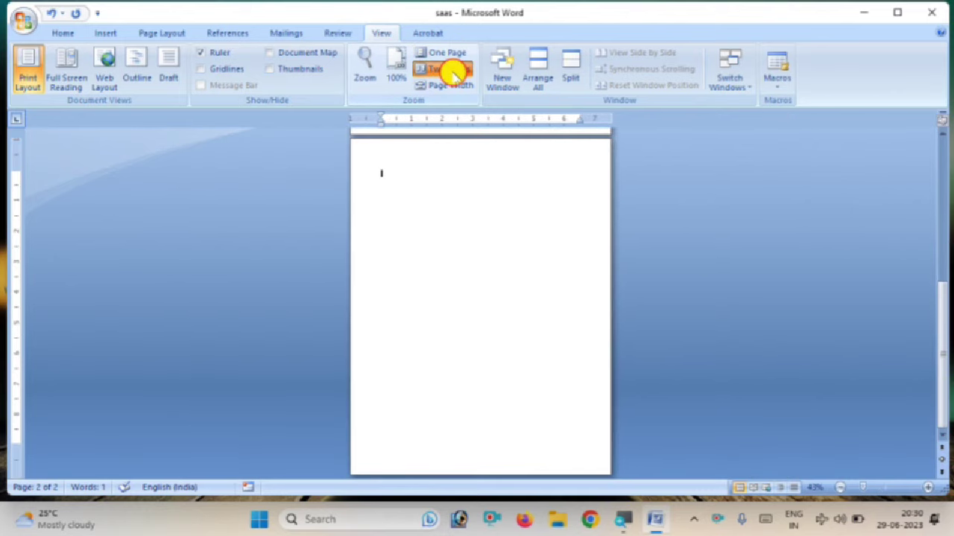
pyautogui.click(450, 69)
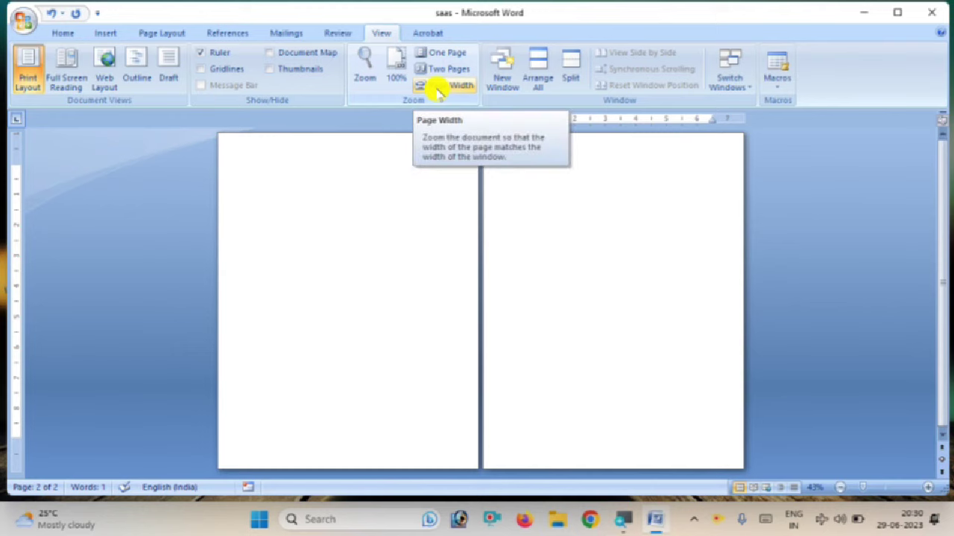
pyautogui.click(439, 87)
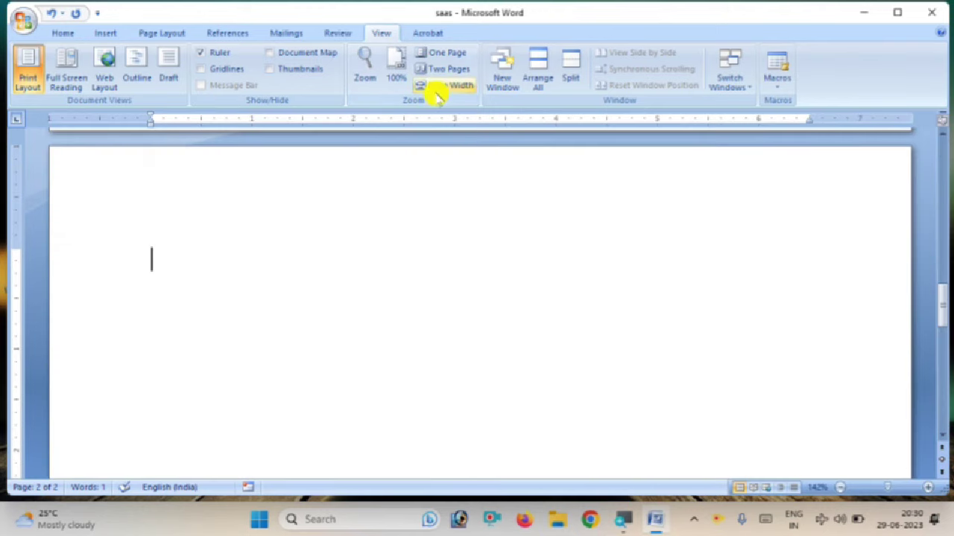
pyautogui.click(500, 73)
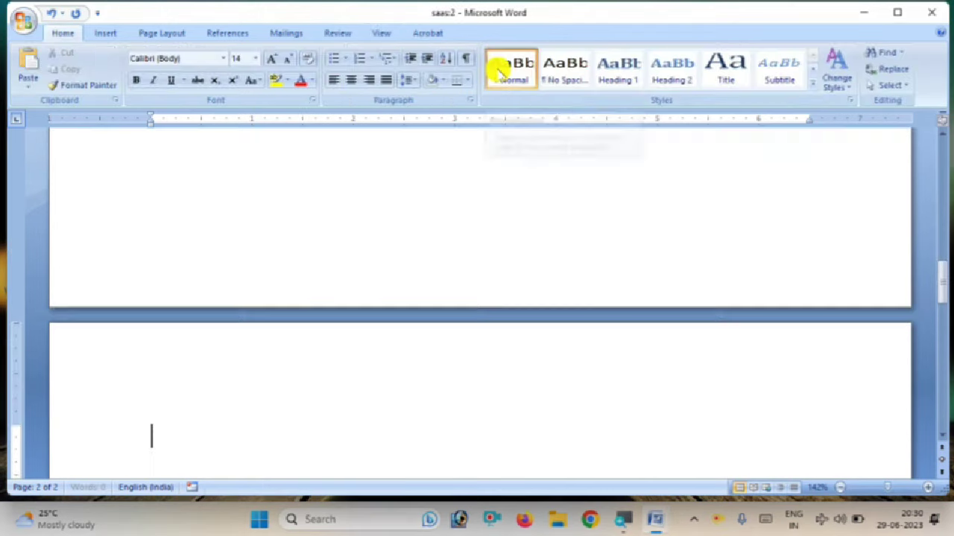
pyautogui.moveTo(654, 519)
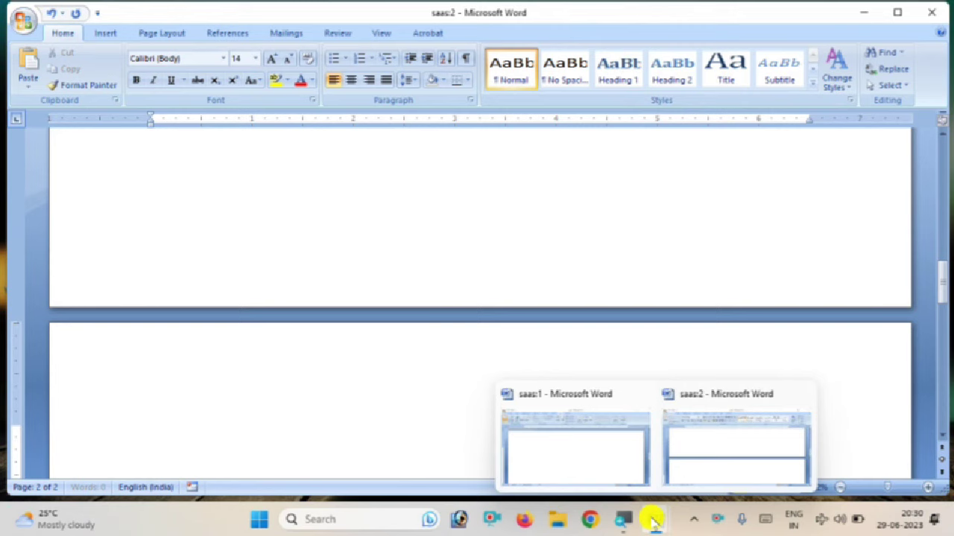
# In saas:2, delete the empty second page and type random test letters 'qwesrgfhdfsgbvn…'.
pyautogui.scroll(5, 578, 249)
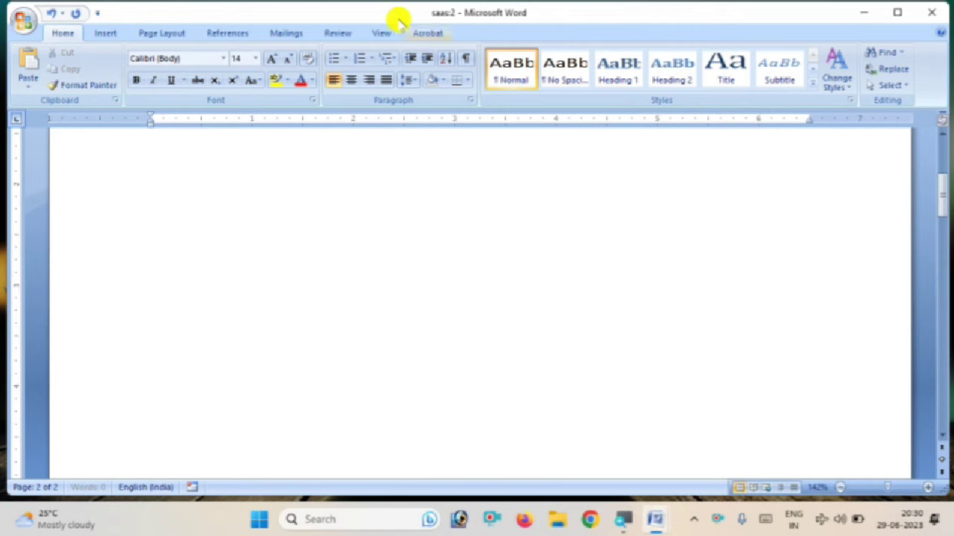
pyautogui.click(354, 31)
pyautogui.click(380, 32)
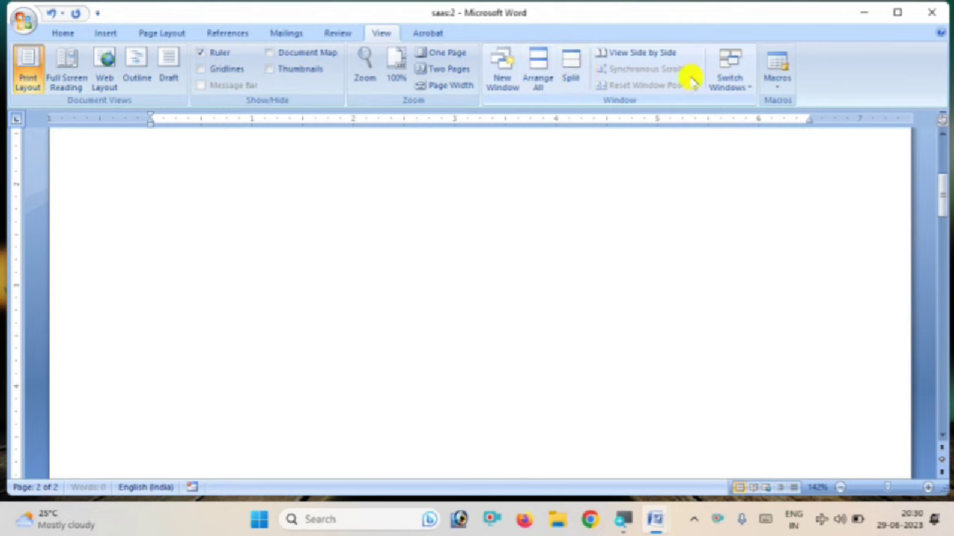
pyautogui.press('BackSpace')
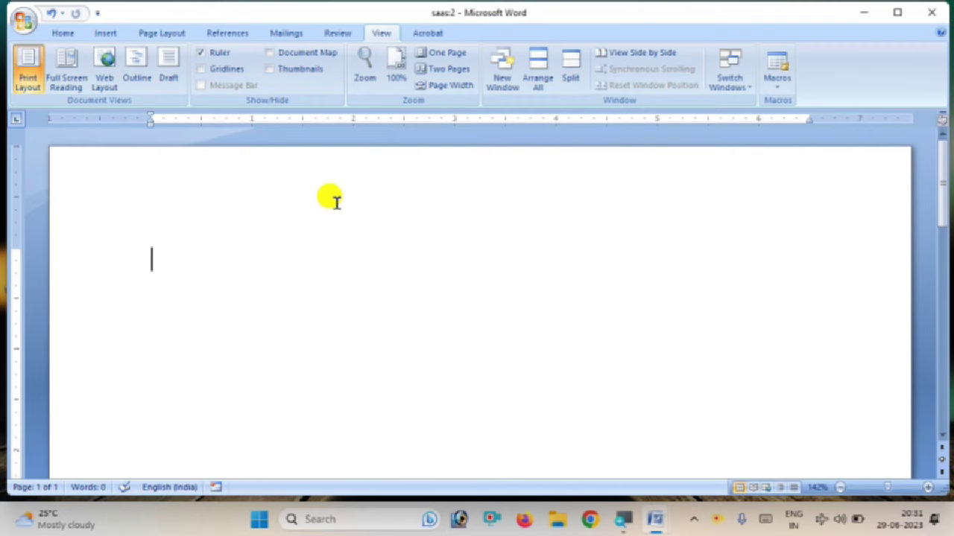
pyautogui.write('qwesrgfhdfsgbvn')
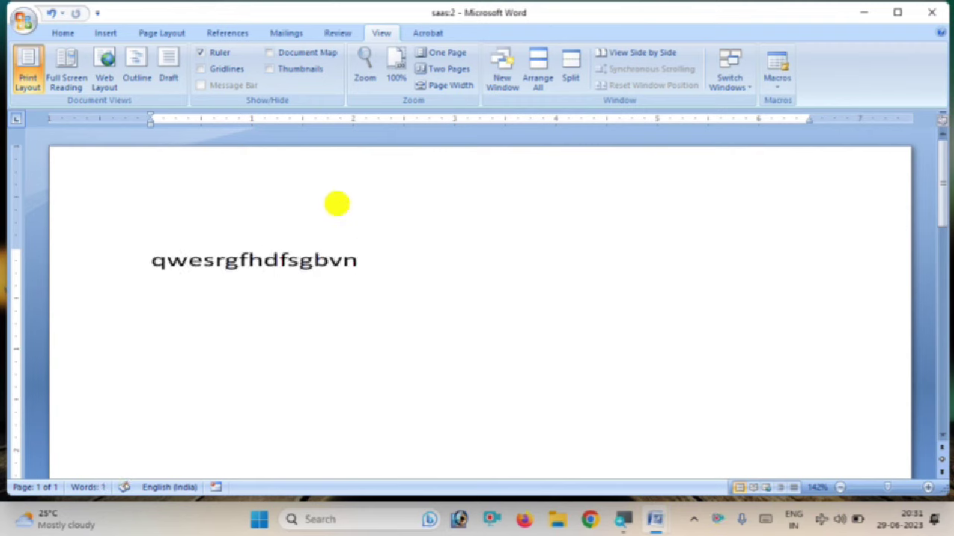
pyautogui.write('ॅद्मम्मक्षळम्छक ।वैष्ळ')
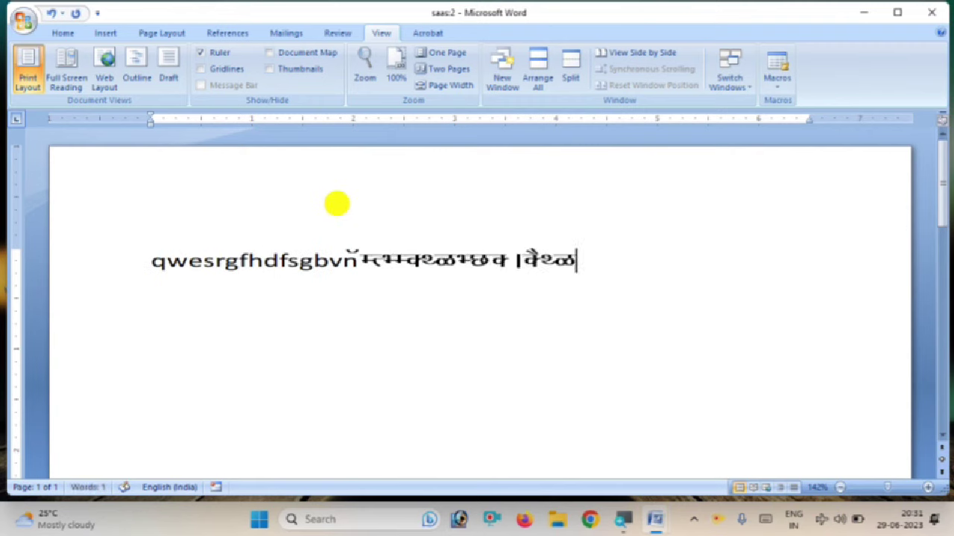
pyautogui.write('wefghgfawsdfne')
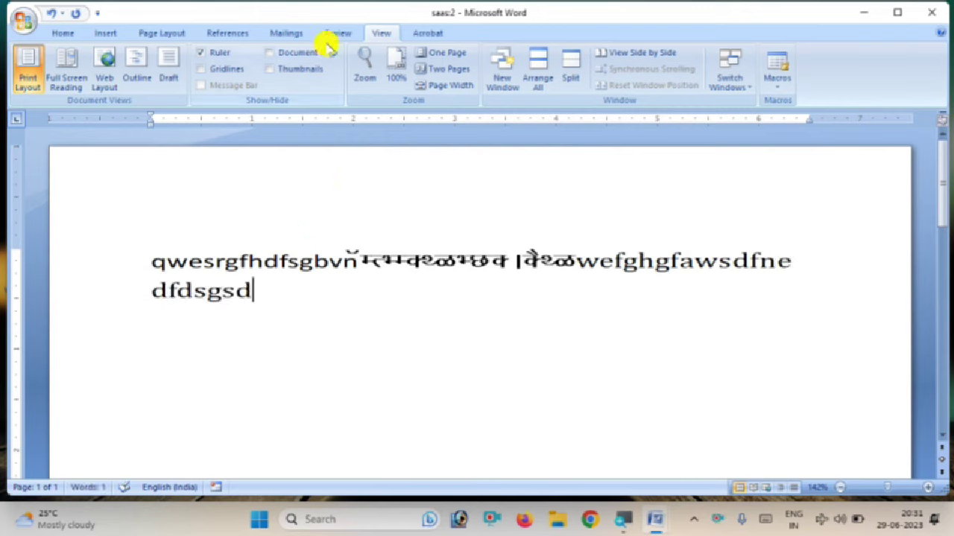
# Open the Office button menu and dismiss it without choosing a command.
pyautogui.click(24, 21)
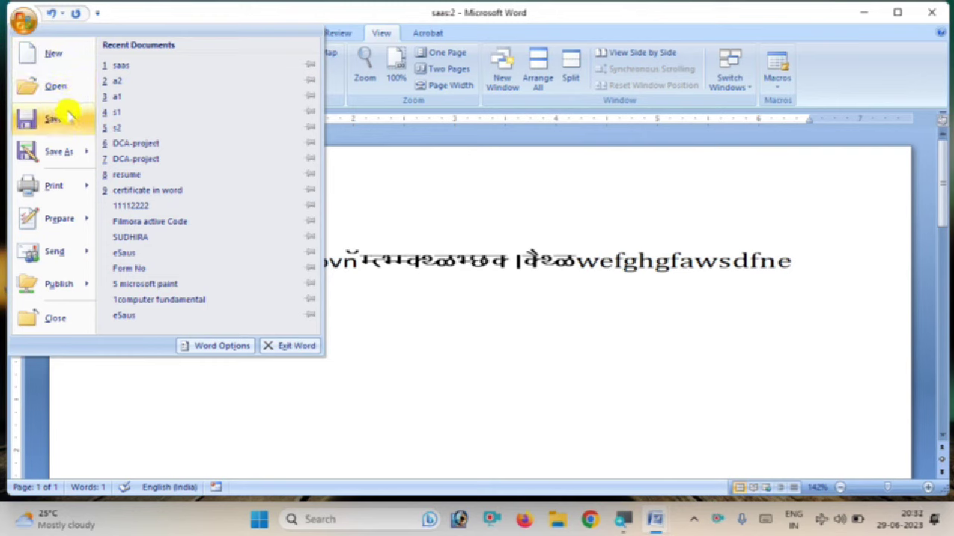
pyautogui.moveTo(52, 151)
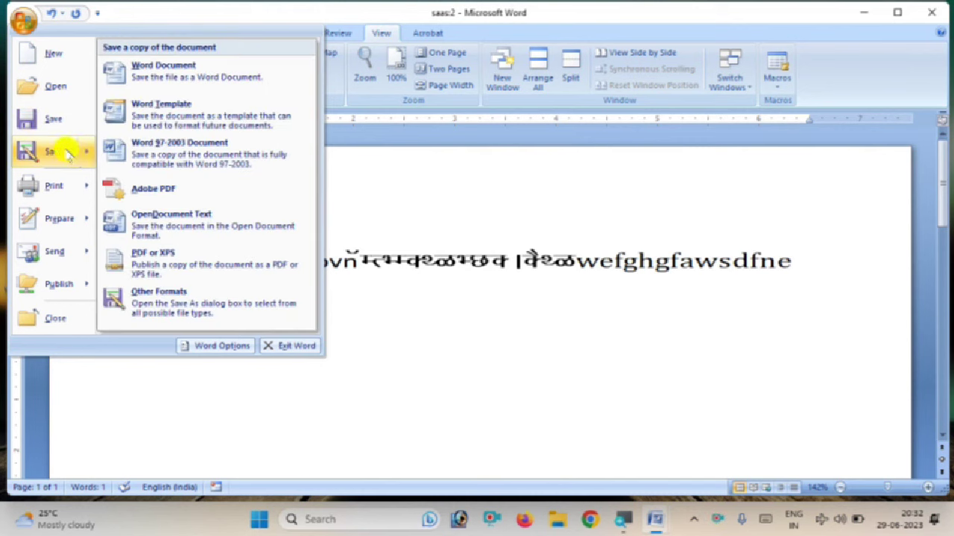
pyautogui.click(666, 209)
# Select both text lines, choose Microsoft Print to PDF in the Print dialog, then close it unprinted.
pyautogui.moveTo(154, 200); pyautogui.dragTo(428, 382)
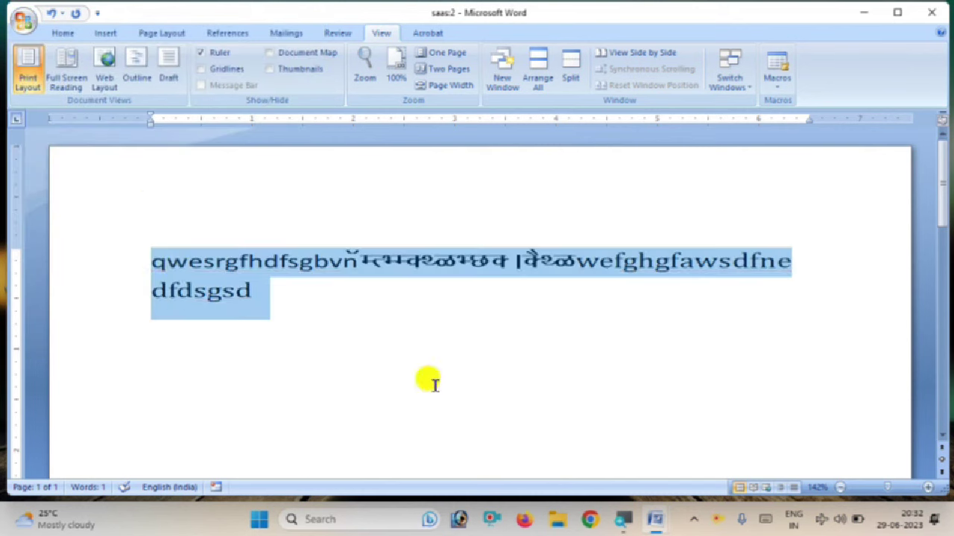
pyautogui.click(22, 20)
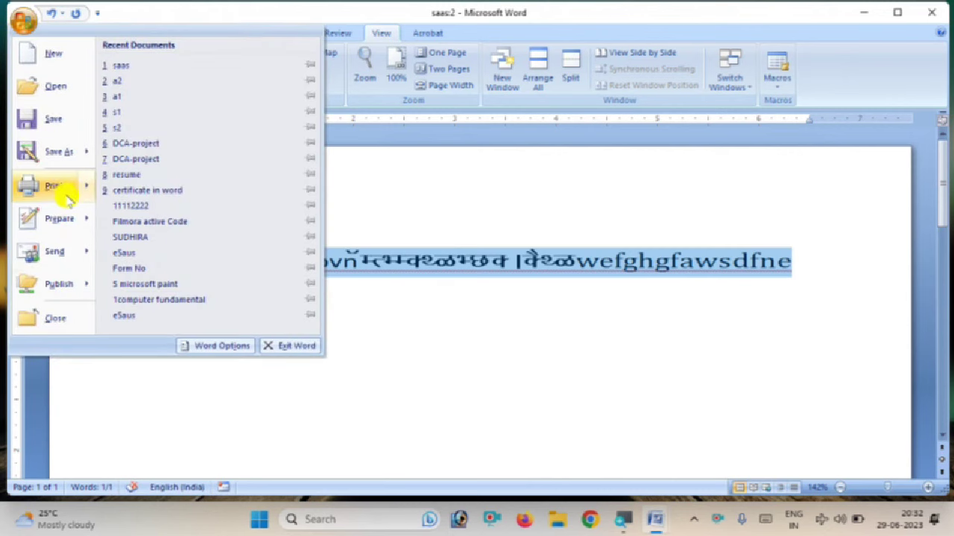
pyautogui.click(149, 69)
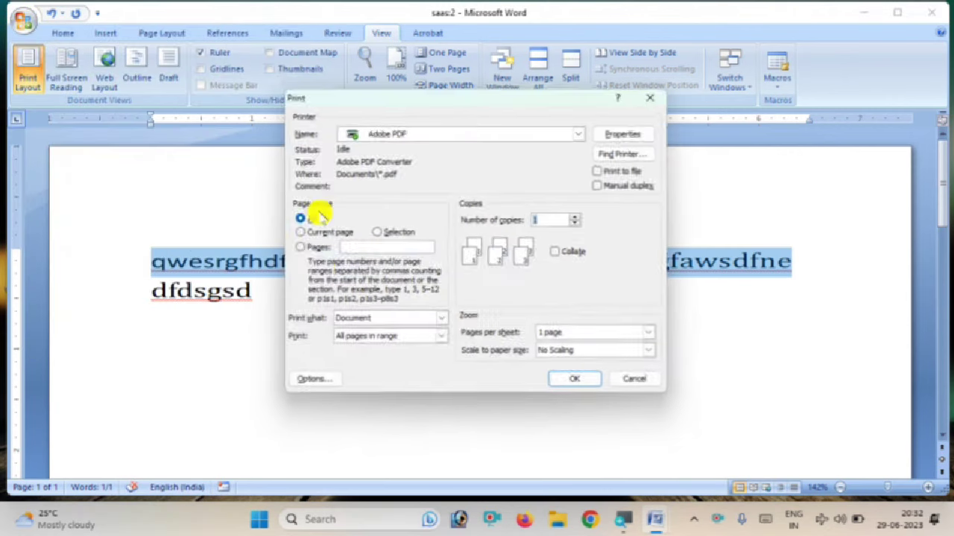
pyautogui.click(504, 129)
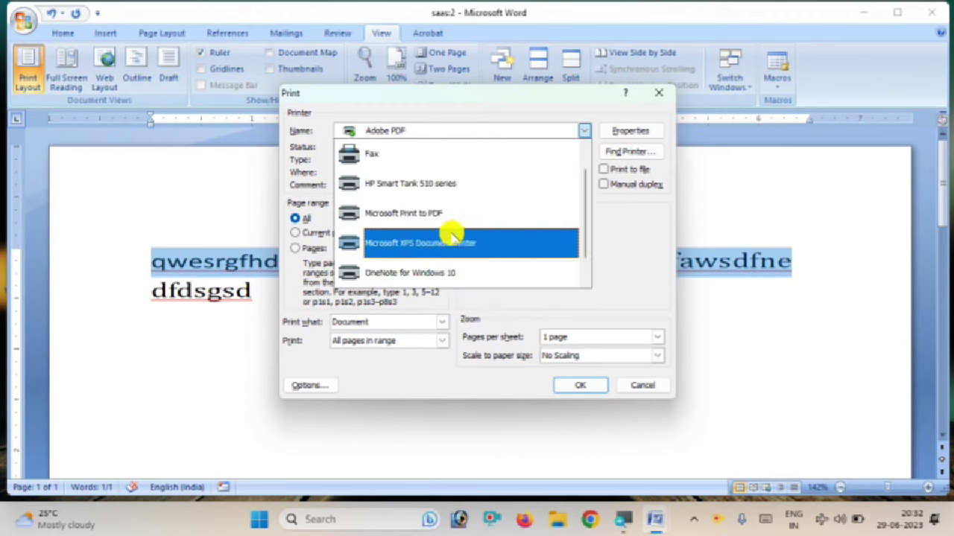
pyautogui.scroll(-1, 452, 237)
pyautogui.scroll(2, 456, 239)
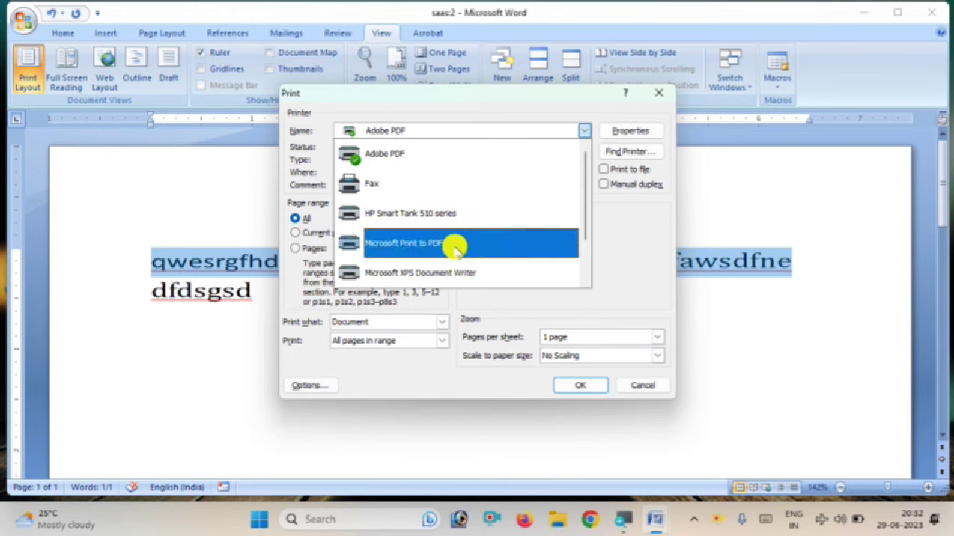
pyautogui.click(453, 245)
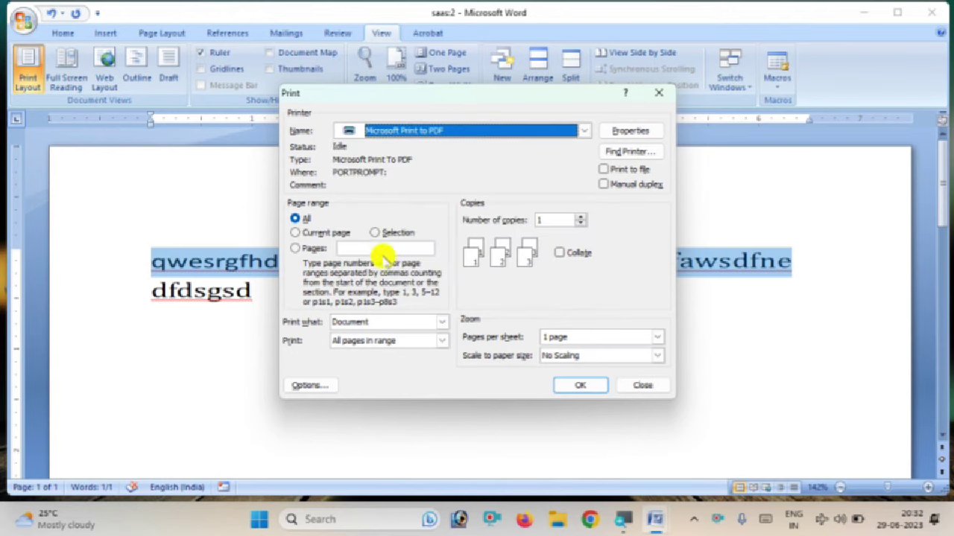
pyautogui.click(380, 246)
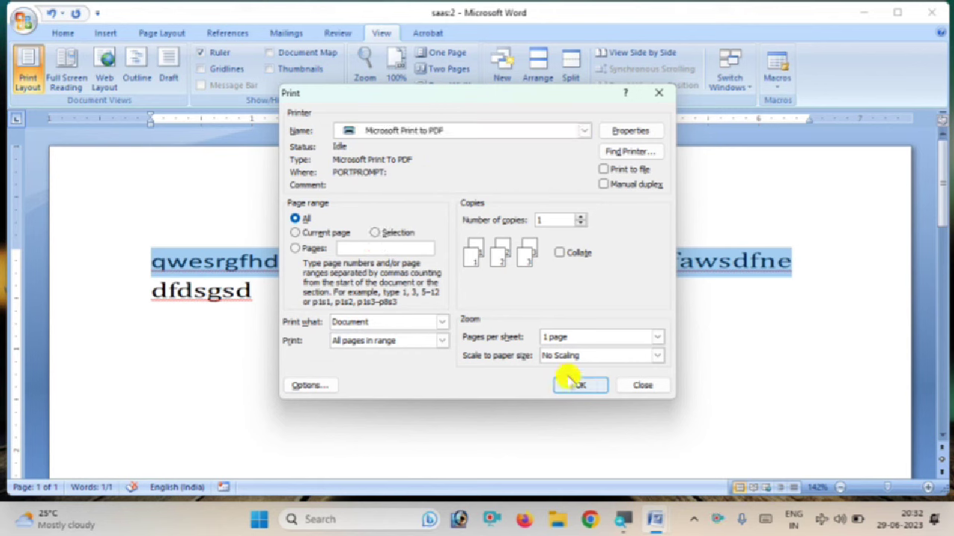
pyautogui.click(659, 92)
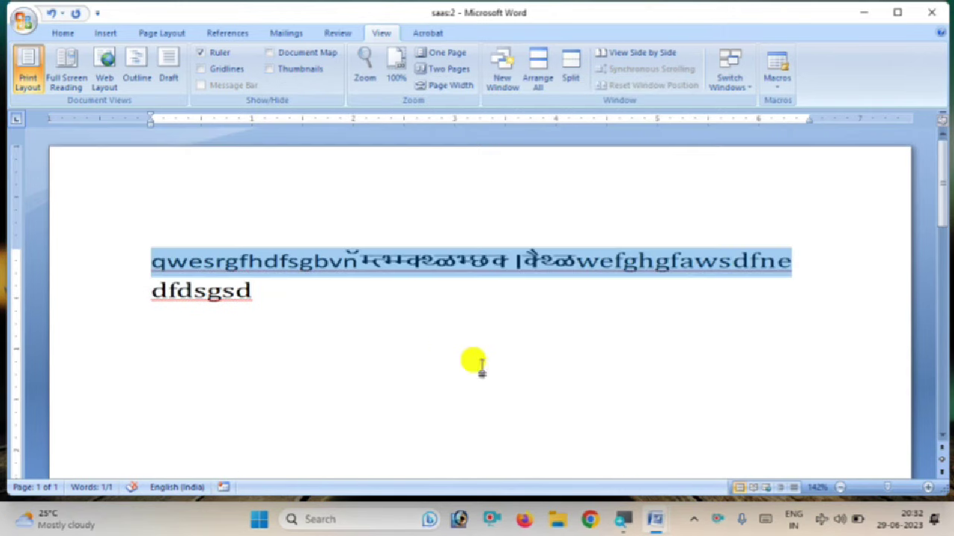
pyautogui.scroll(-10, 464, 328)
pyautogui.click(19, 24)
pyautogui.moveTo(64, 217)
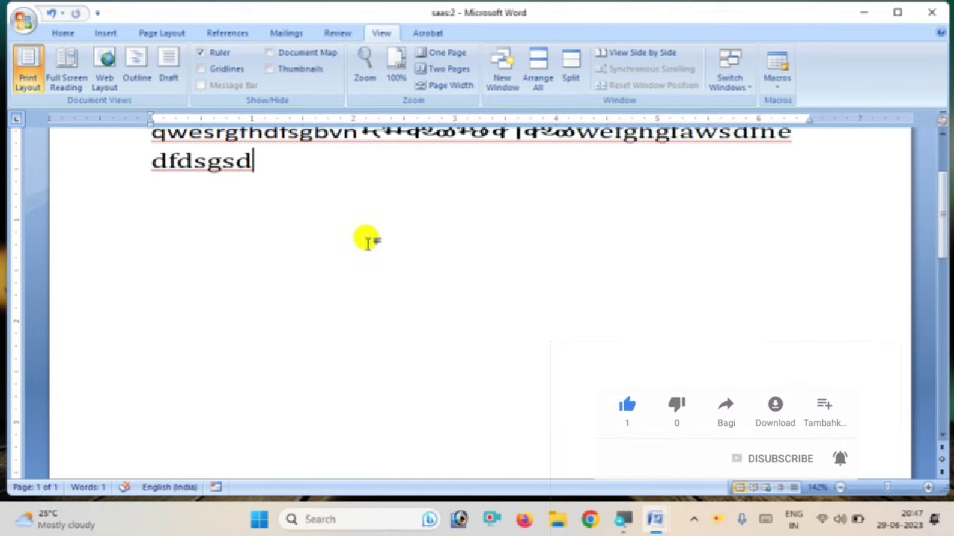
# Open Word Options and look through Proofing, Display, Advanced, Customize and Resources.
pyautogui.click(22, 21)
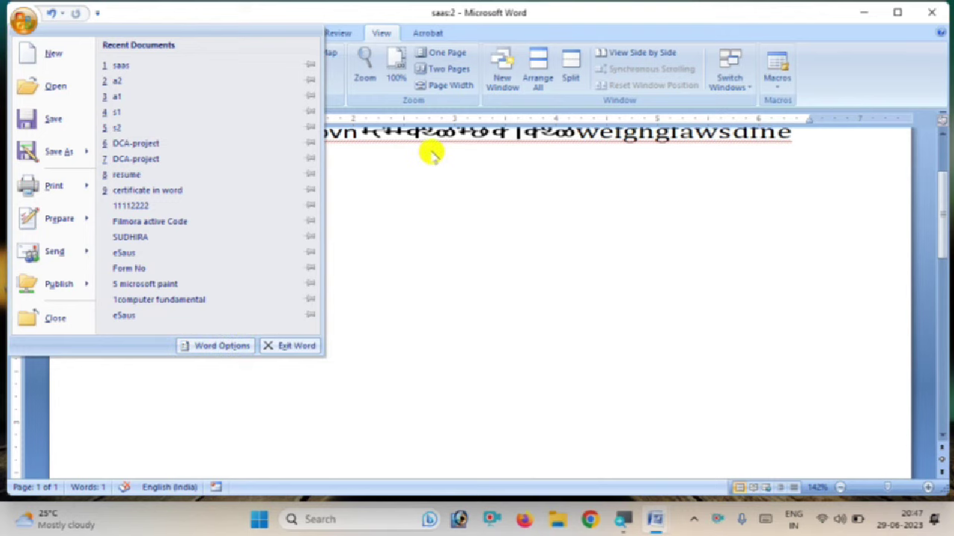
pyautogui.click(237, 350)
pyautogui.click(285, 84)
pyautogui.click(268, 62)
pyautogui.click(261, 121)
pyautogui.click(268, 142)
pyautogui.click(276, 201)
# Browse Trust Center, Add-Ins, Customize, Advanced, Save and Proofing, finishing on the Display page.
pyautogui.click(277, 184)
pyautogui.click(272, 163)
pyautogui.click(274, 143)
pyautogui.click(277, 123)
pyautogui.click(282, 102)
pyautogui.click(283, 82)
pyautogui.click(291, 63)
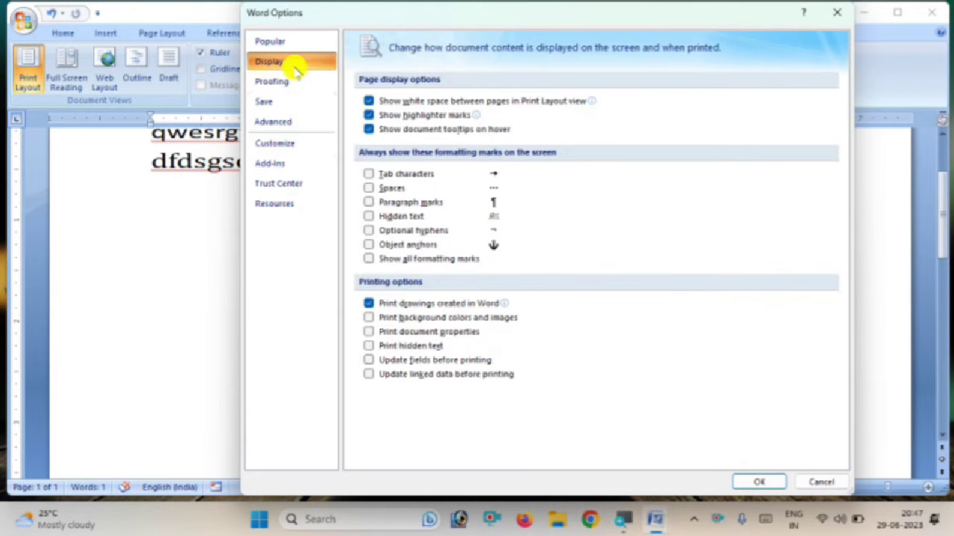